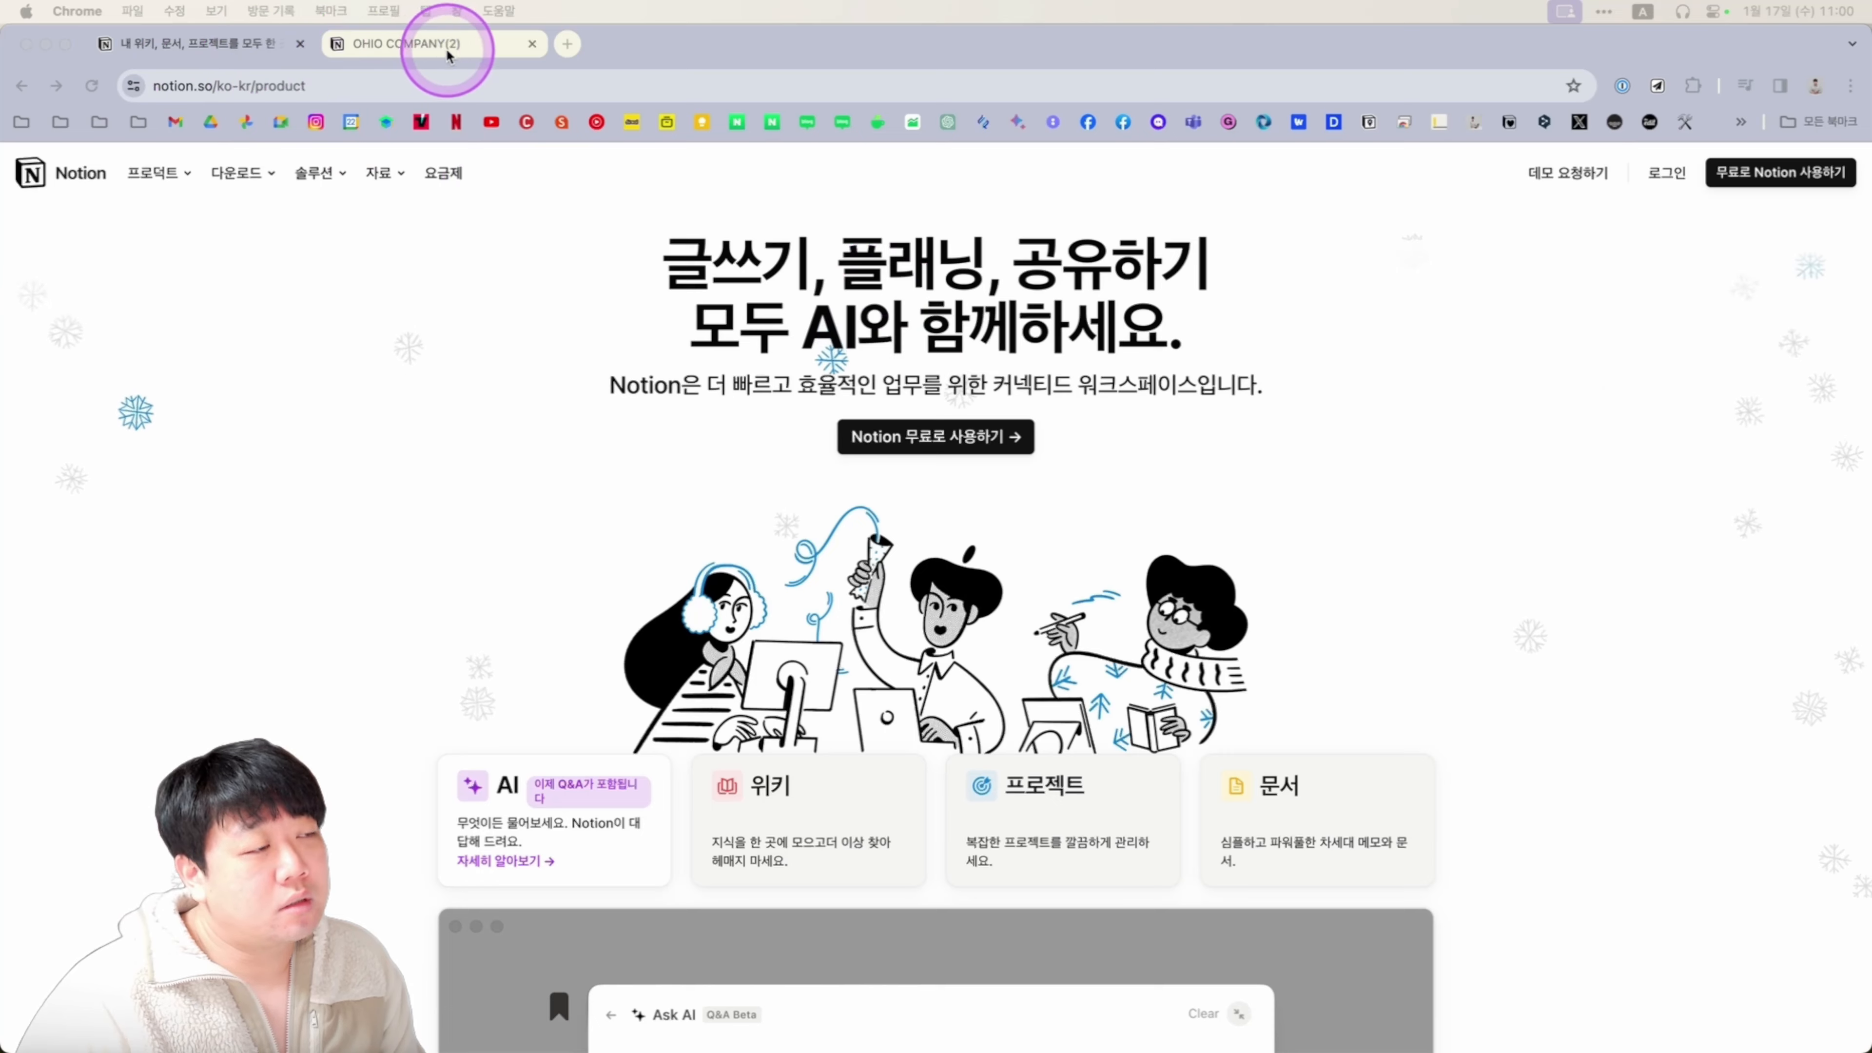
# Switch between the Notion product tab and the published OHIO COMPANY(2) page, ending on OHIO COMPANY(2).
pyautogui.click(446, 47)
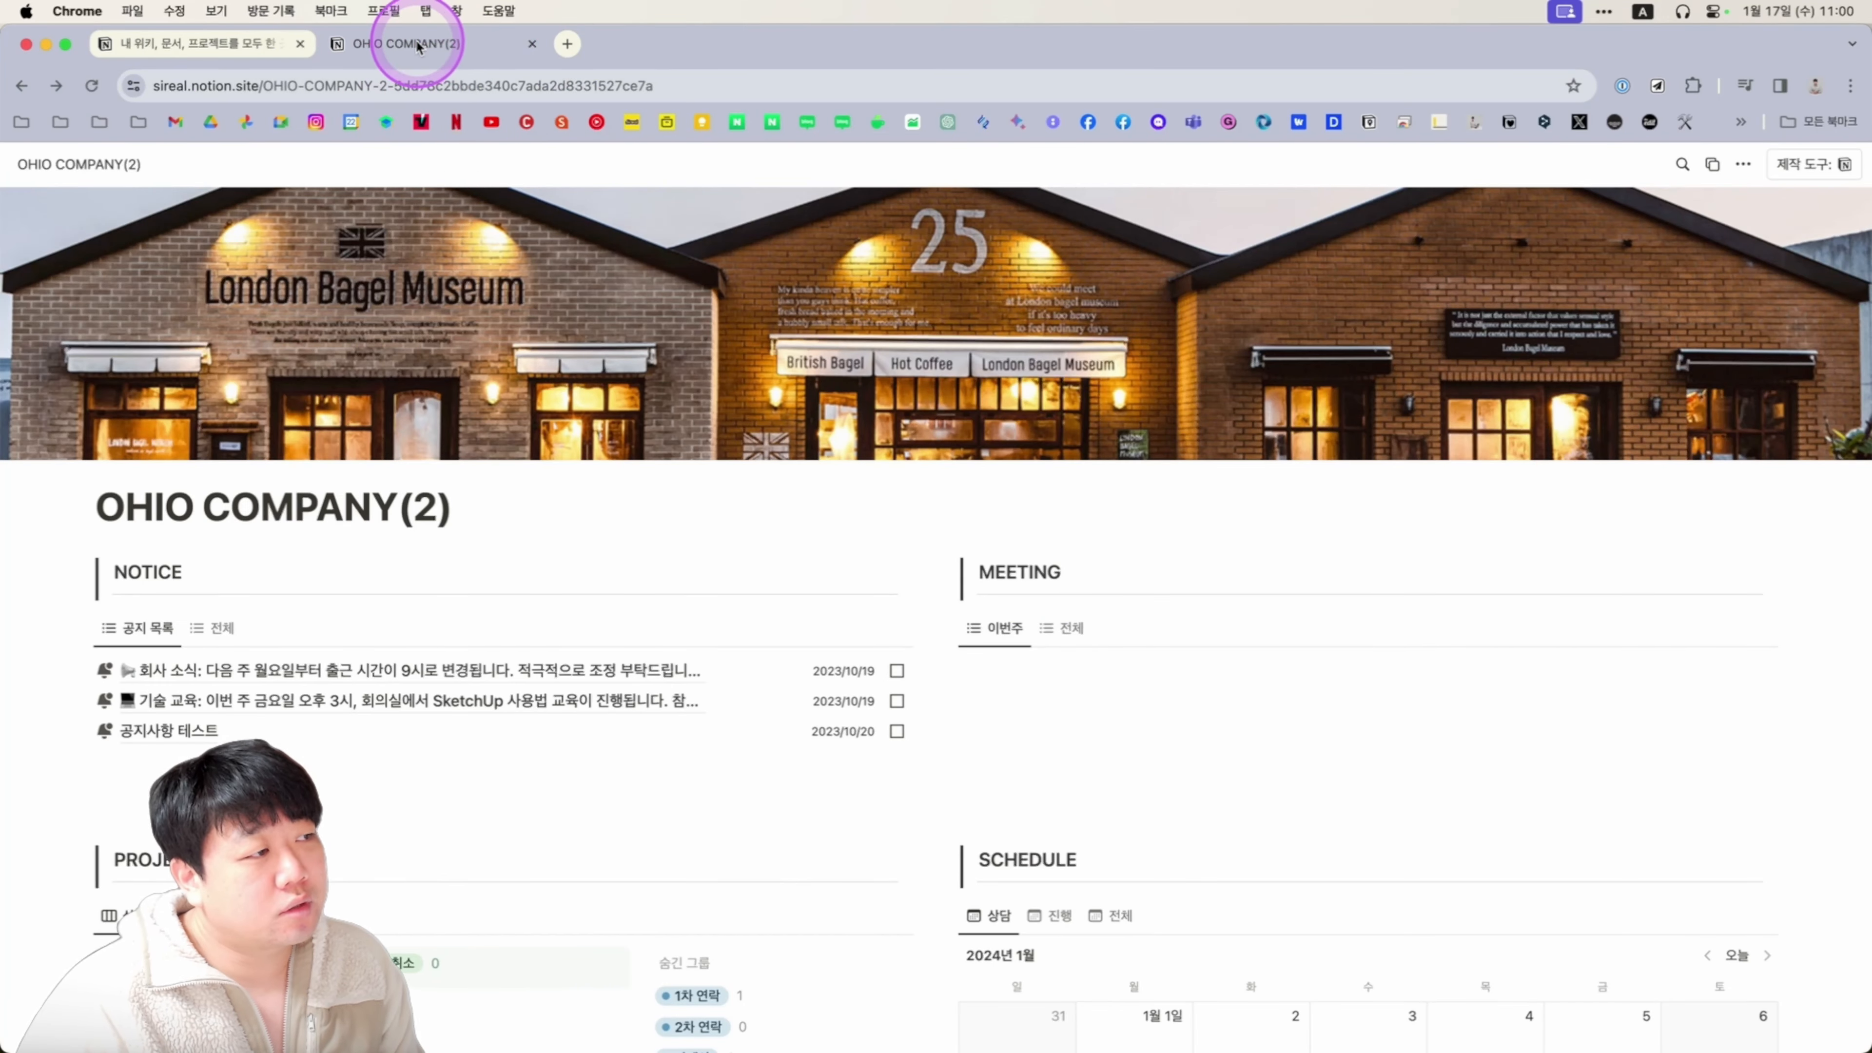
pyautogui.click(221, 44)
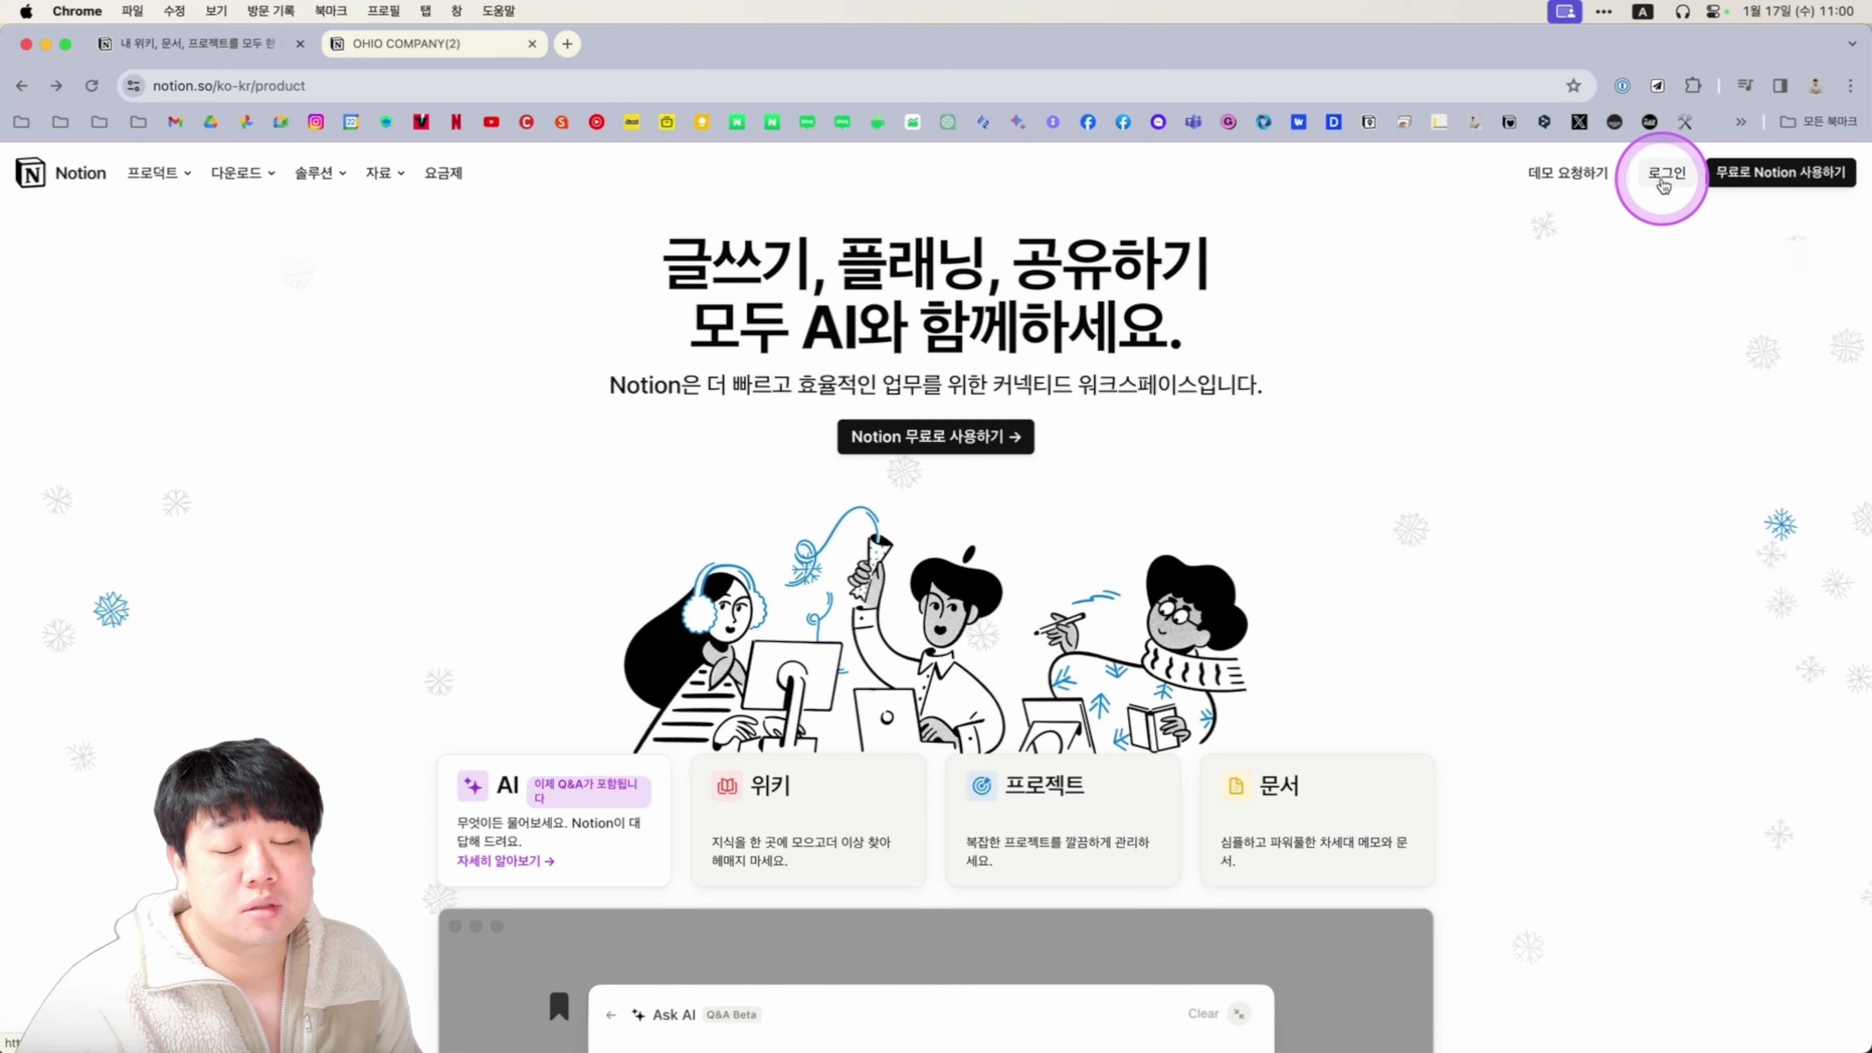
pyautogui.click(441, 48)
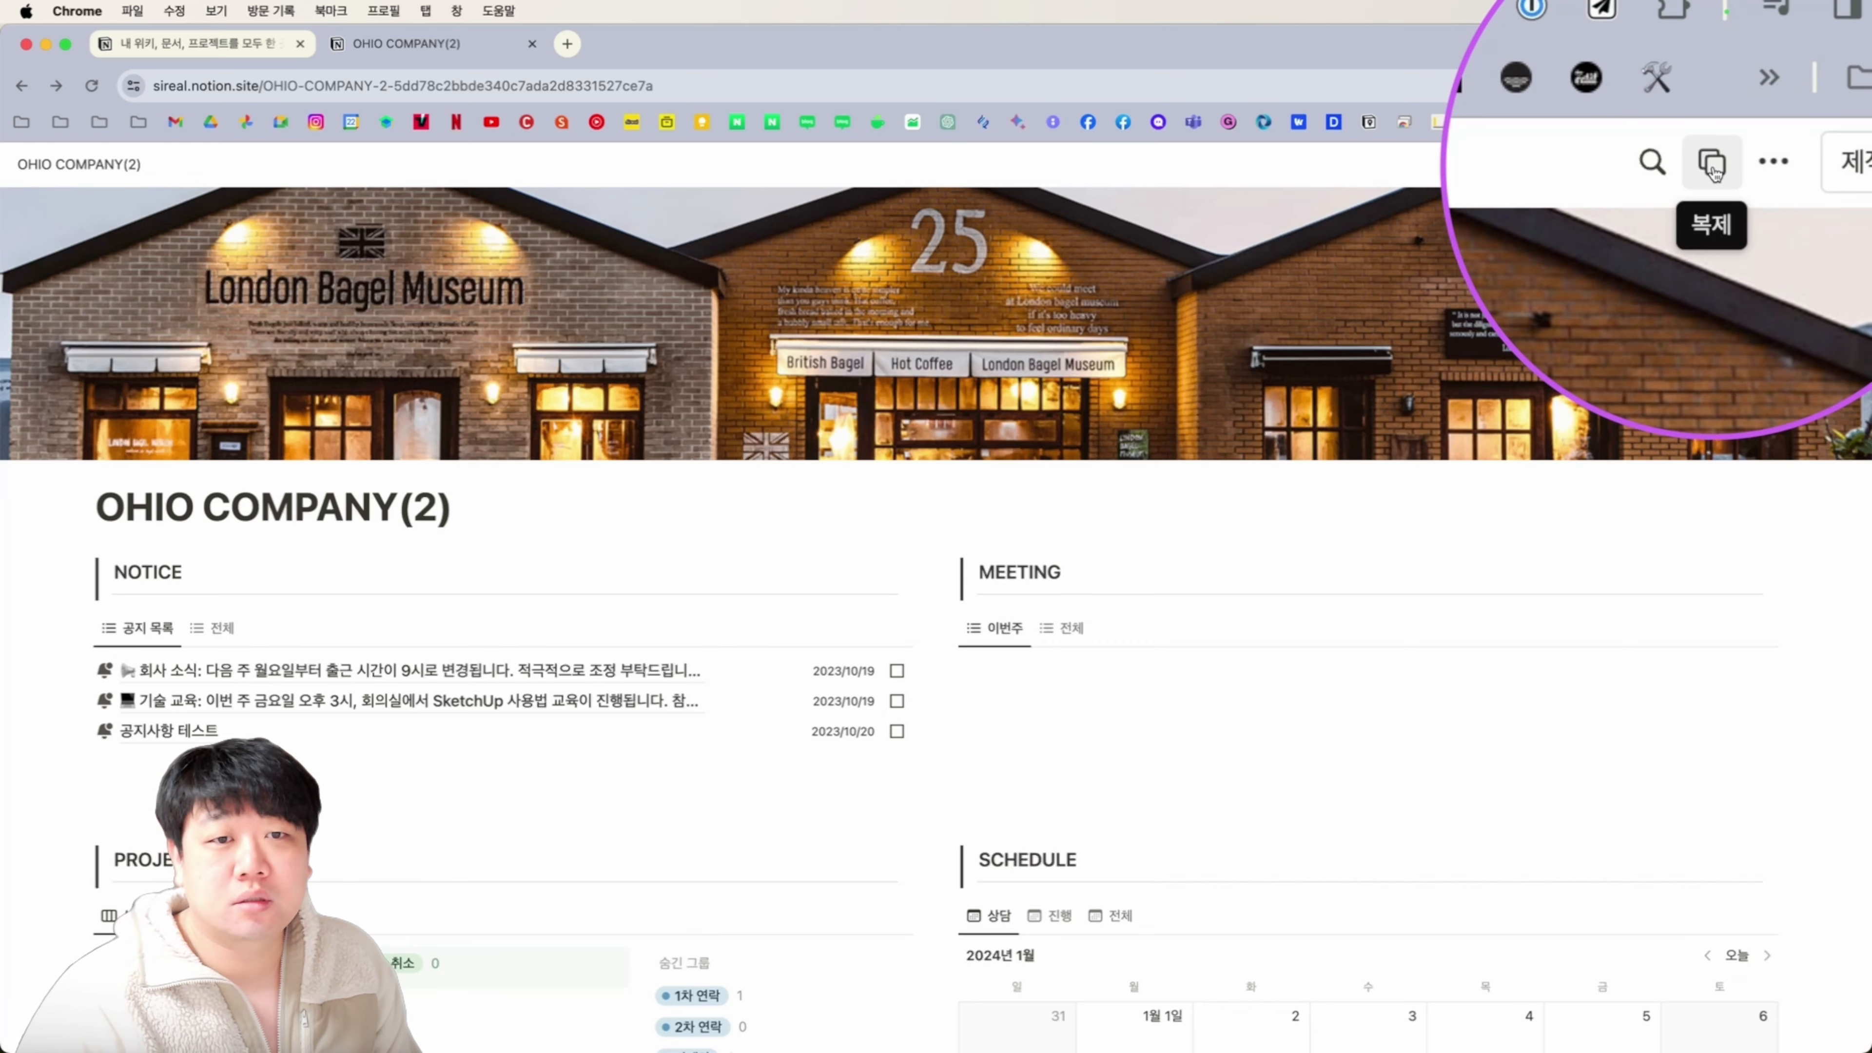
# Duplicate the published OHIO COMPANY(2) template into your own Notion workspace.
pyautogui.press('super')
pyautogui.click(1713, 166)
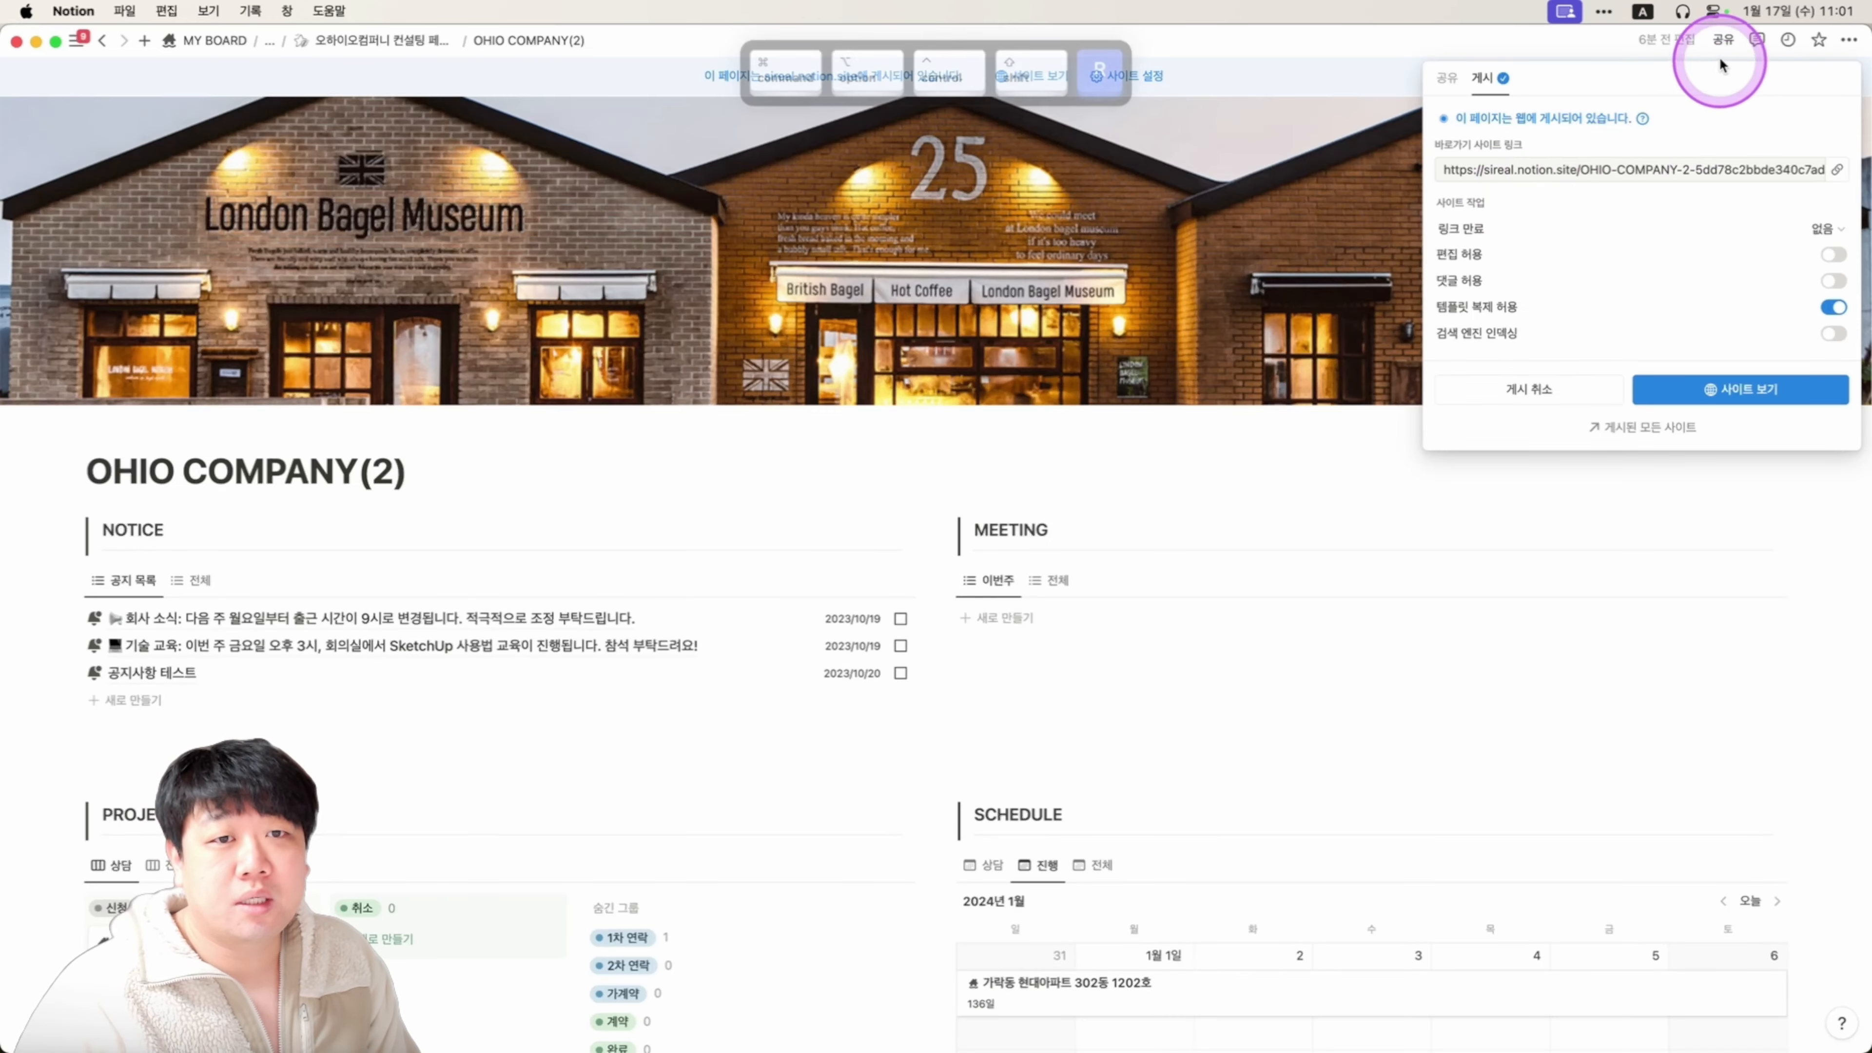
# Close the publish settings and rename the page title from OHIO COMPANY(2) to OHIO COMPANY.
pyautogui.click(1821, 43)
pyautogui.press('super+backslash')
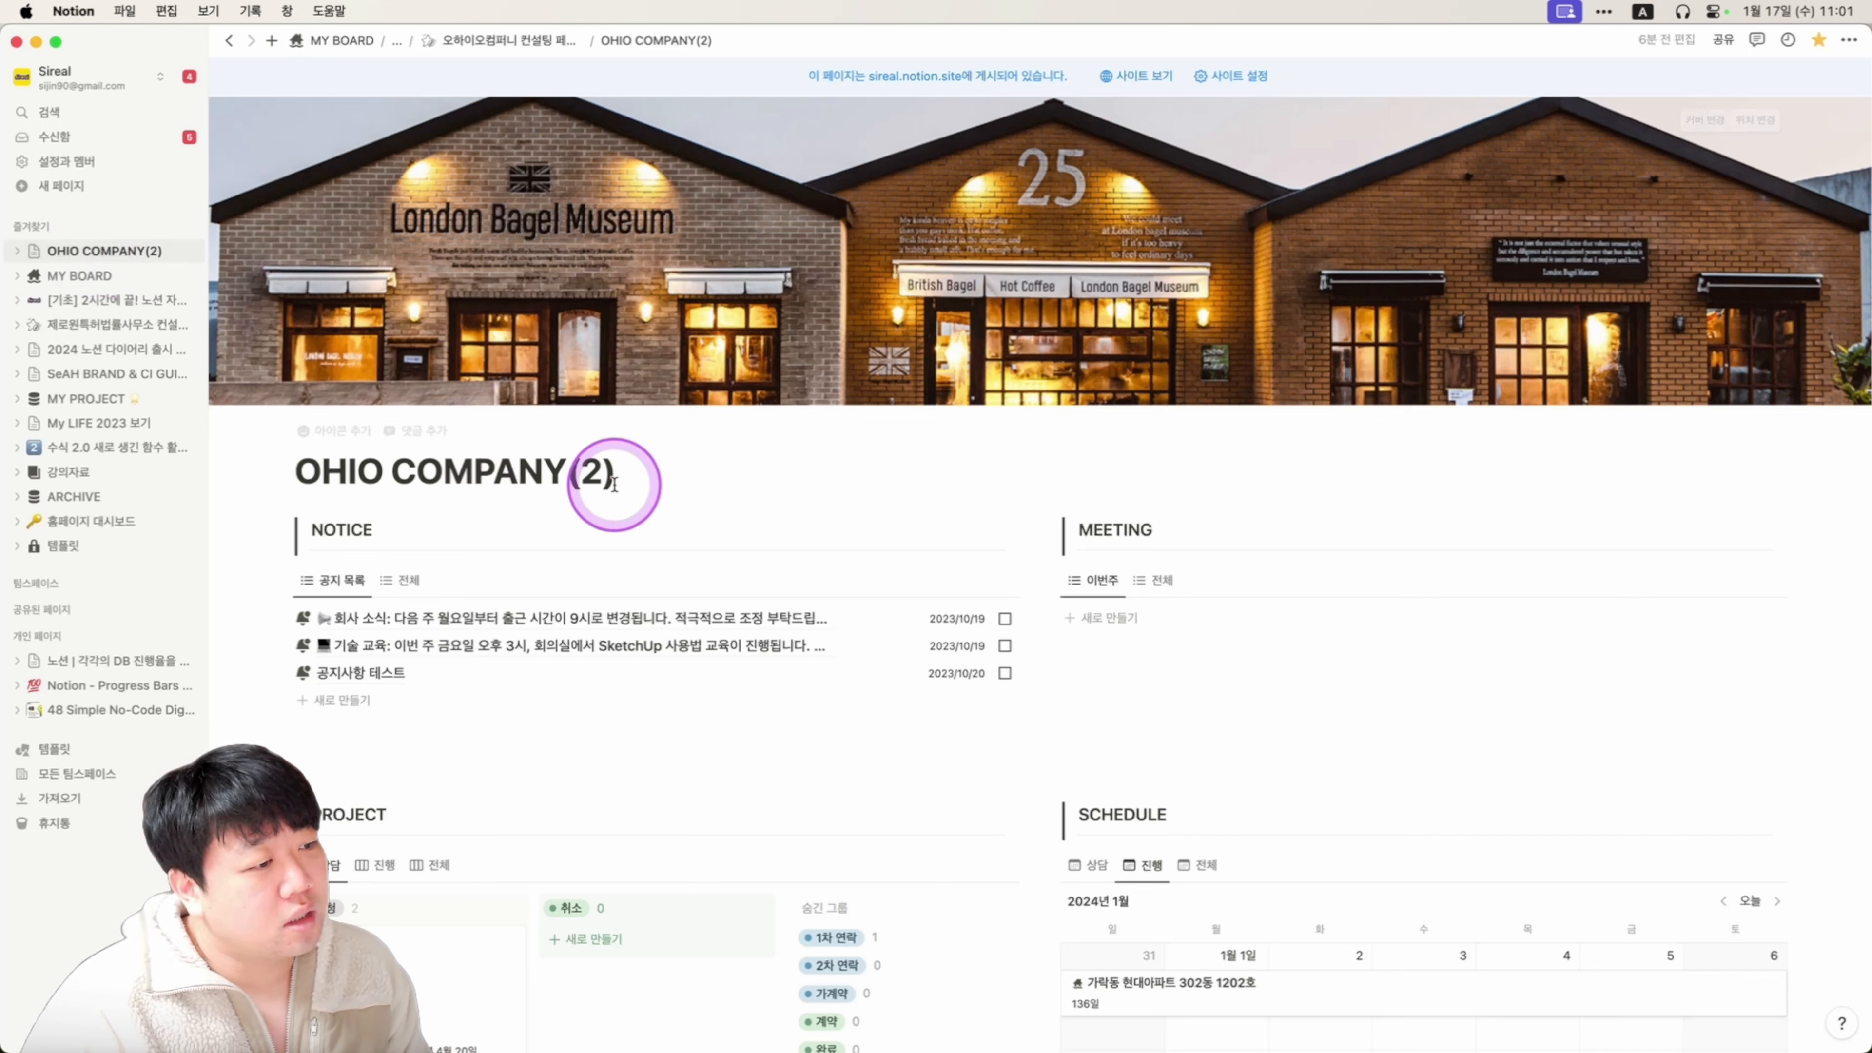
pyautogui.click(658, 476)
pyautogui.press('BackSpace')
pyautogui.press('BackSpace')
pyautogui.press('BackSpace')
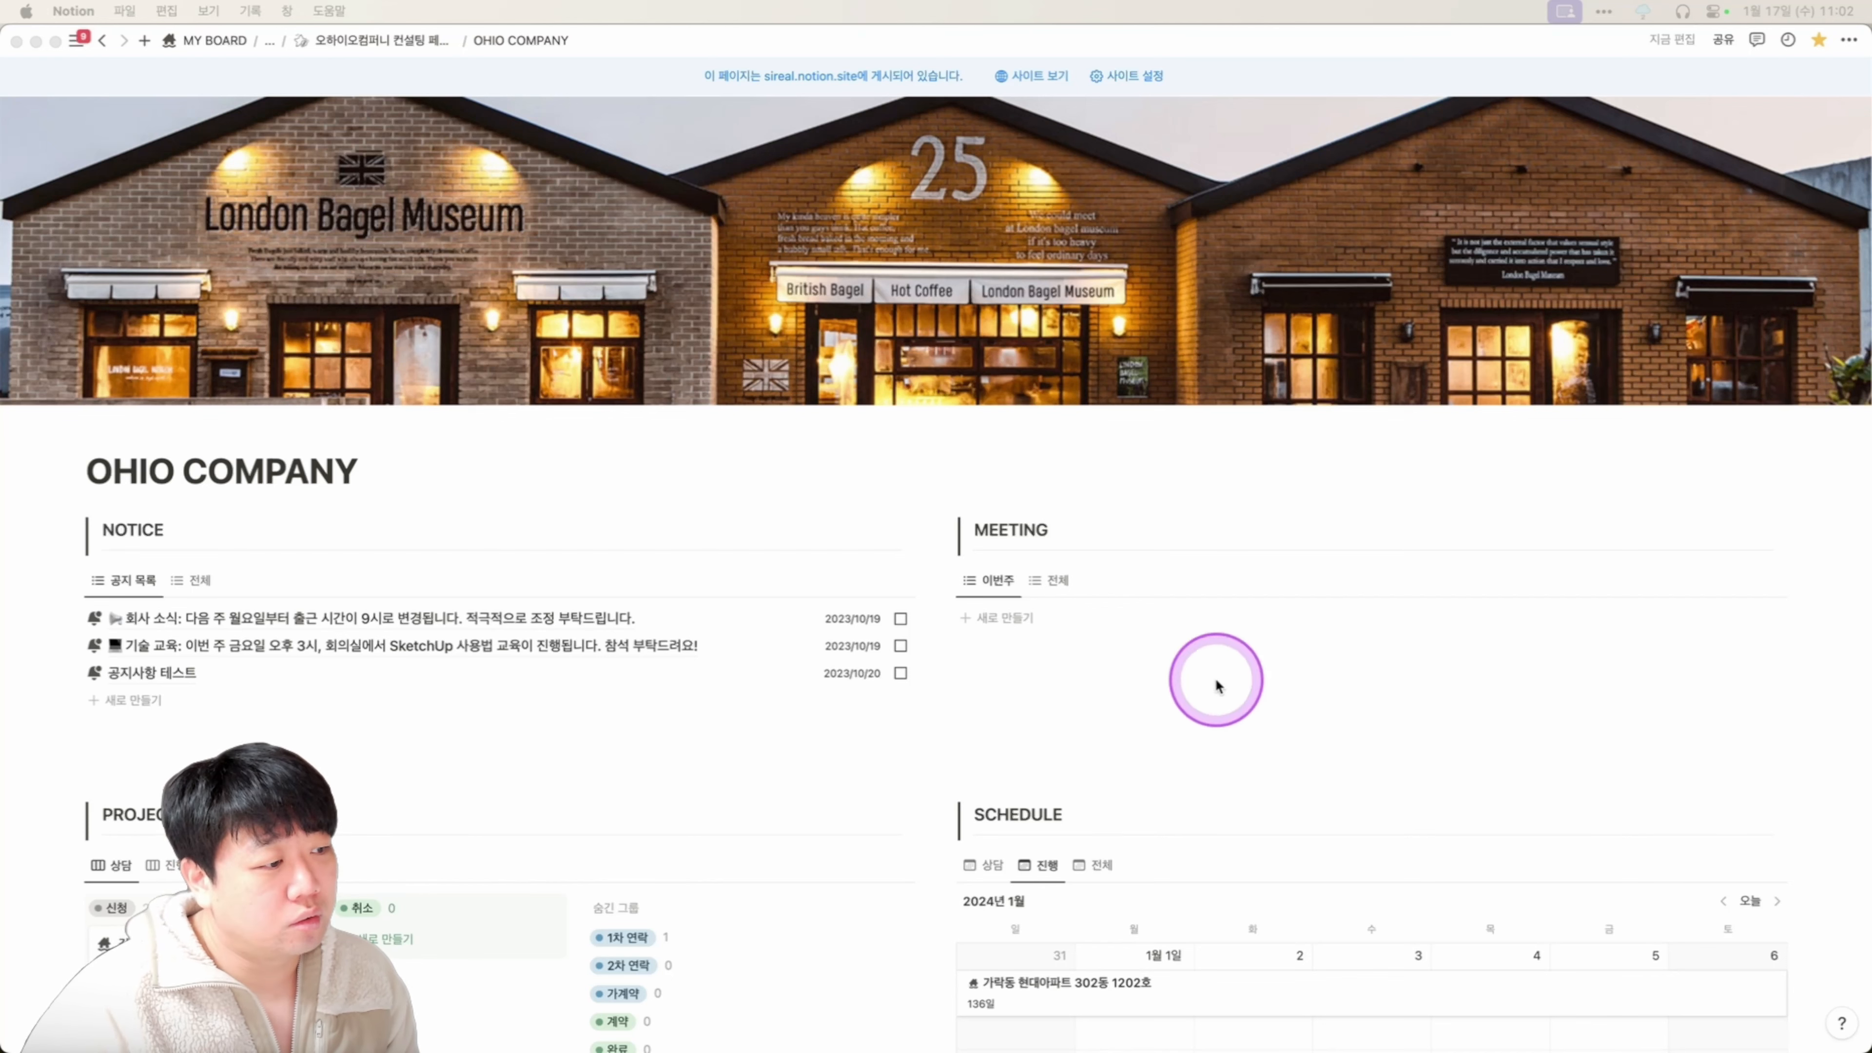
# Add a NOTICE entry named 공지사항 테스트2 dated 2024/01/17.
pyautogui.scroll(-1, 211, 705)
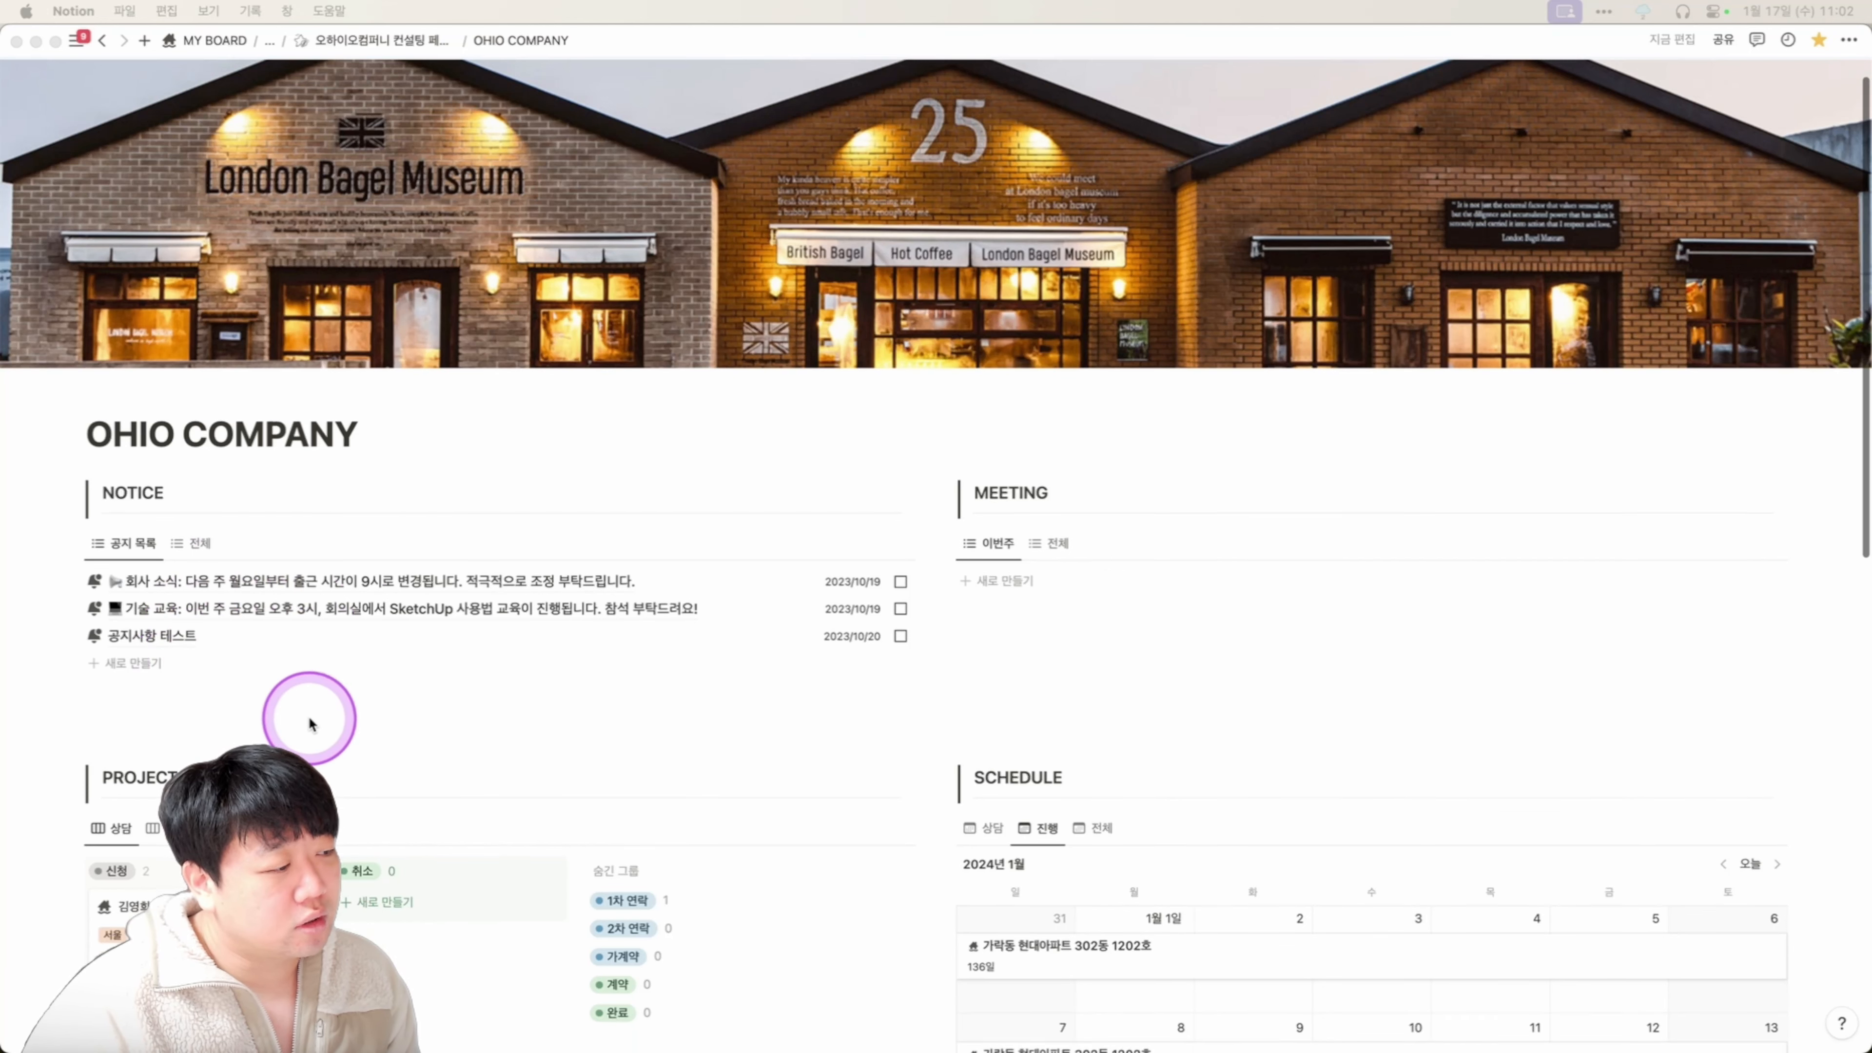
pyautogui.click(158, 671)
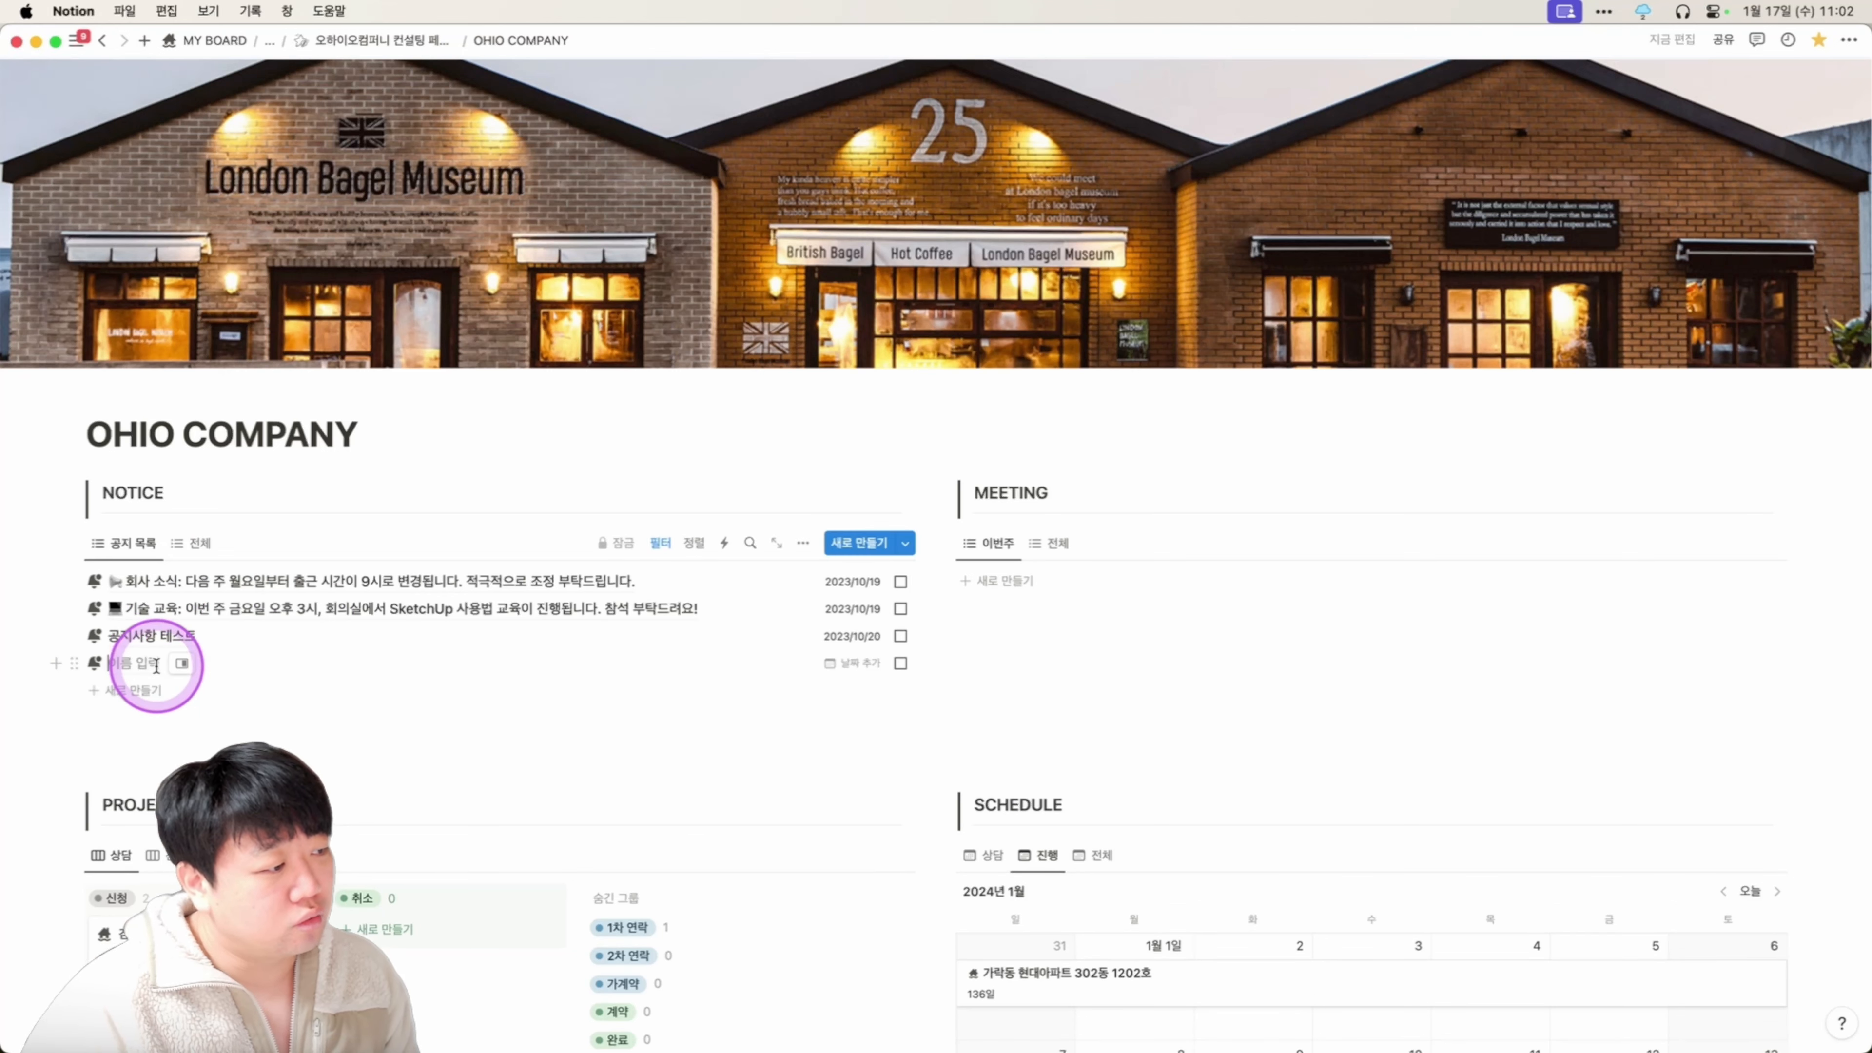
pyautogui.write('공지사항 테슽')
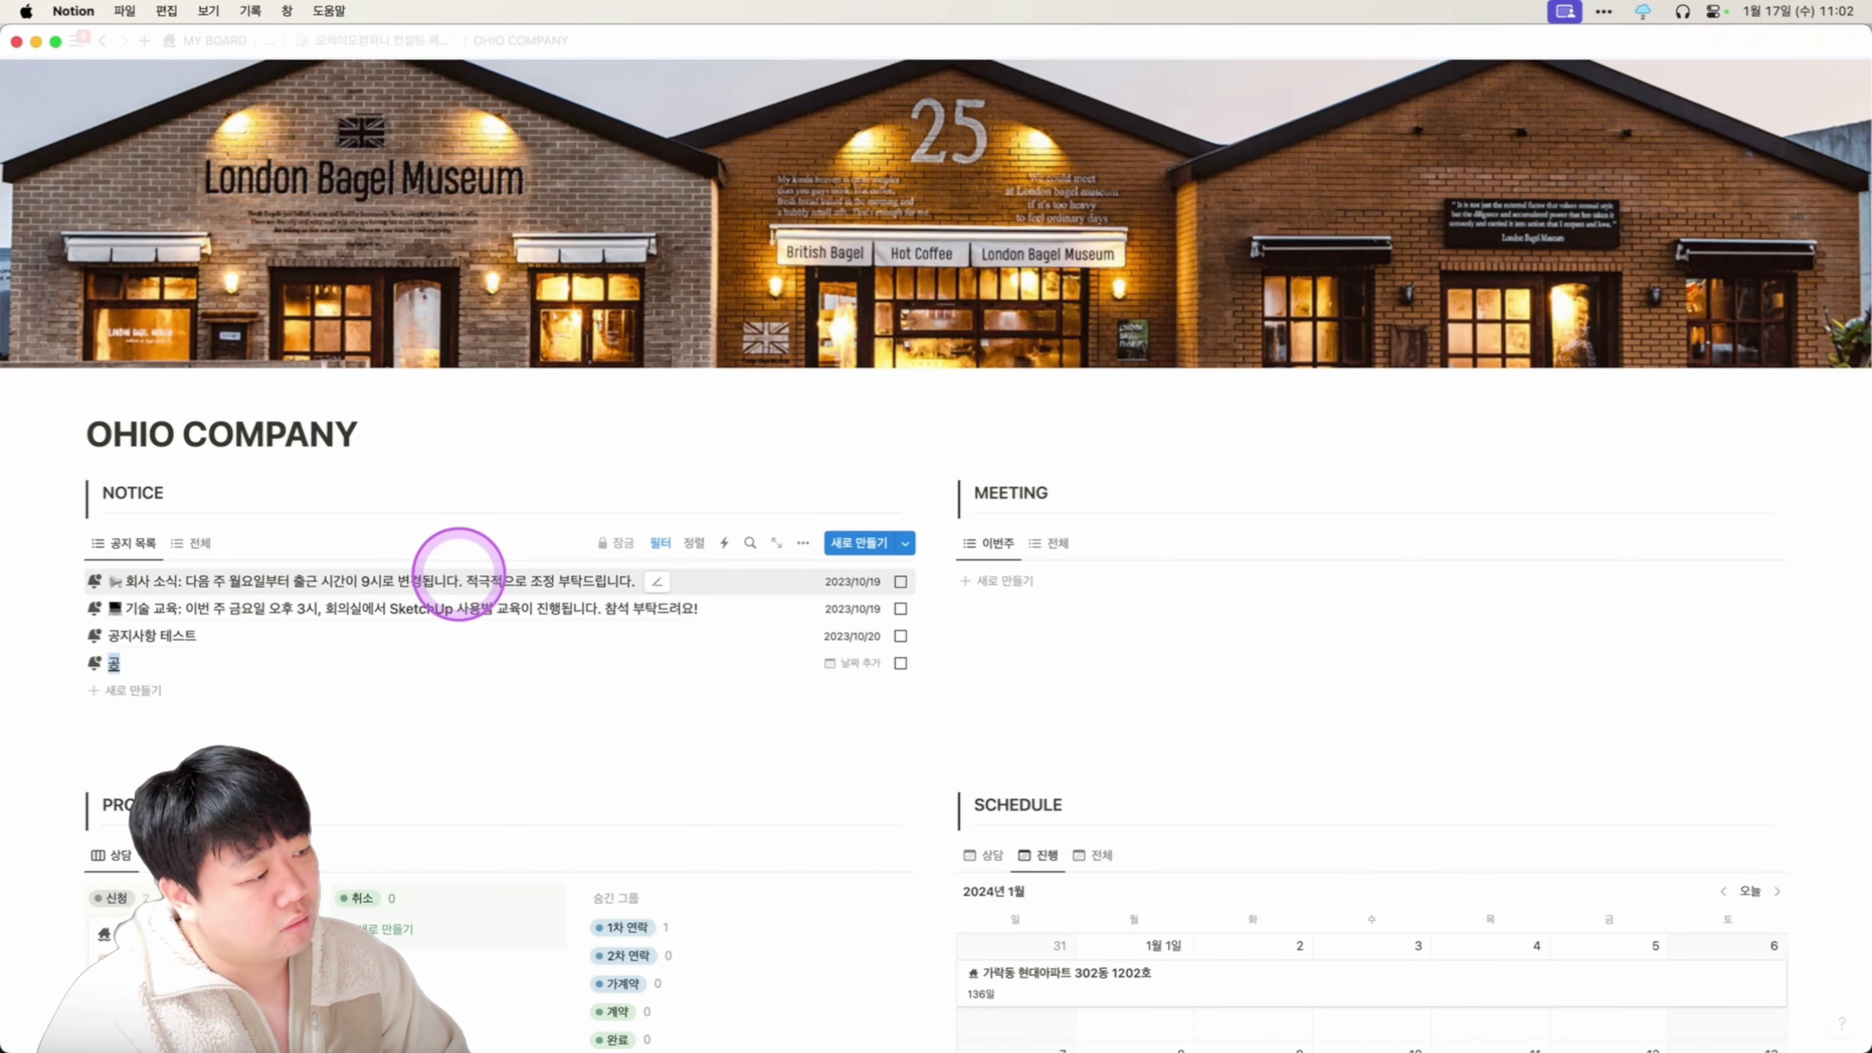
pyautogui.press('Escape')
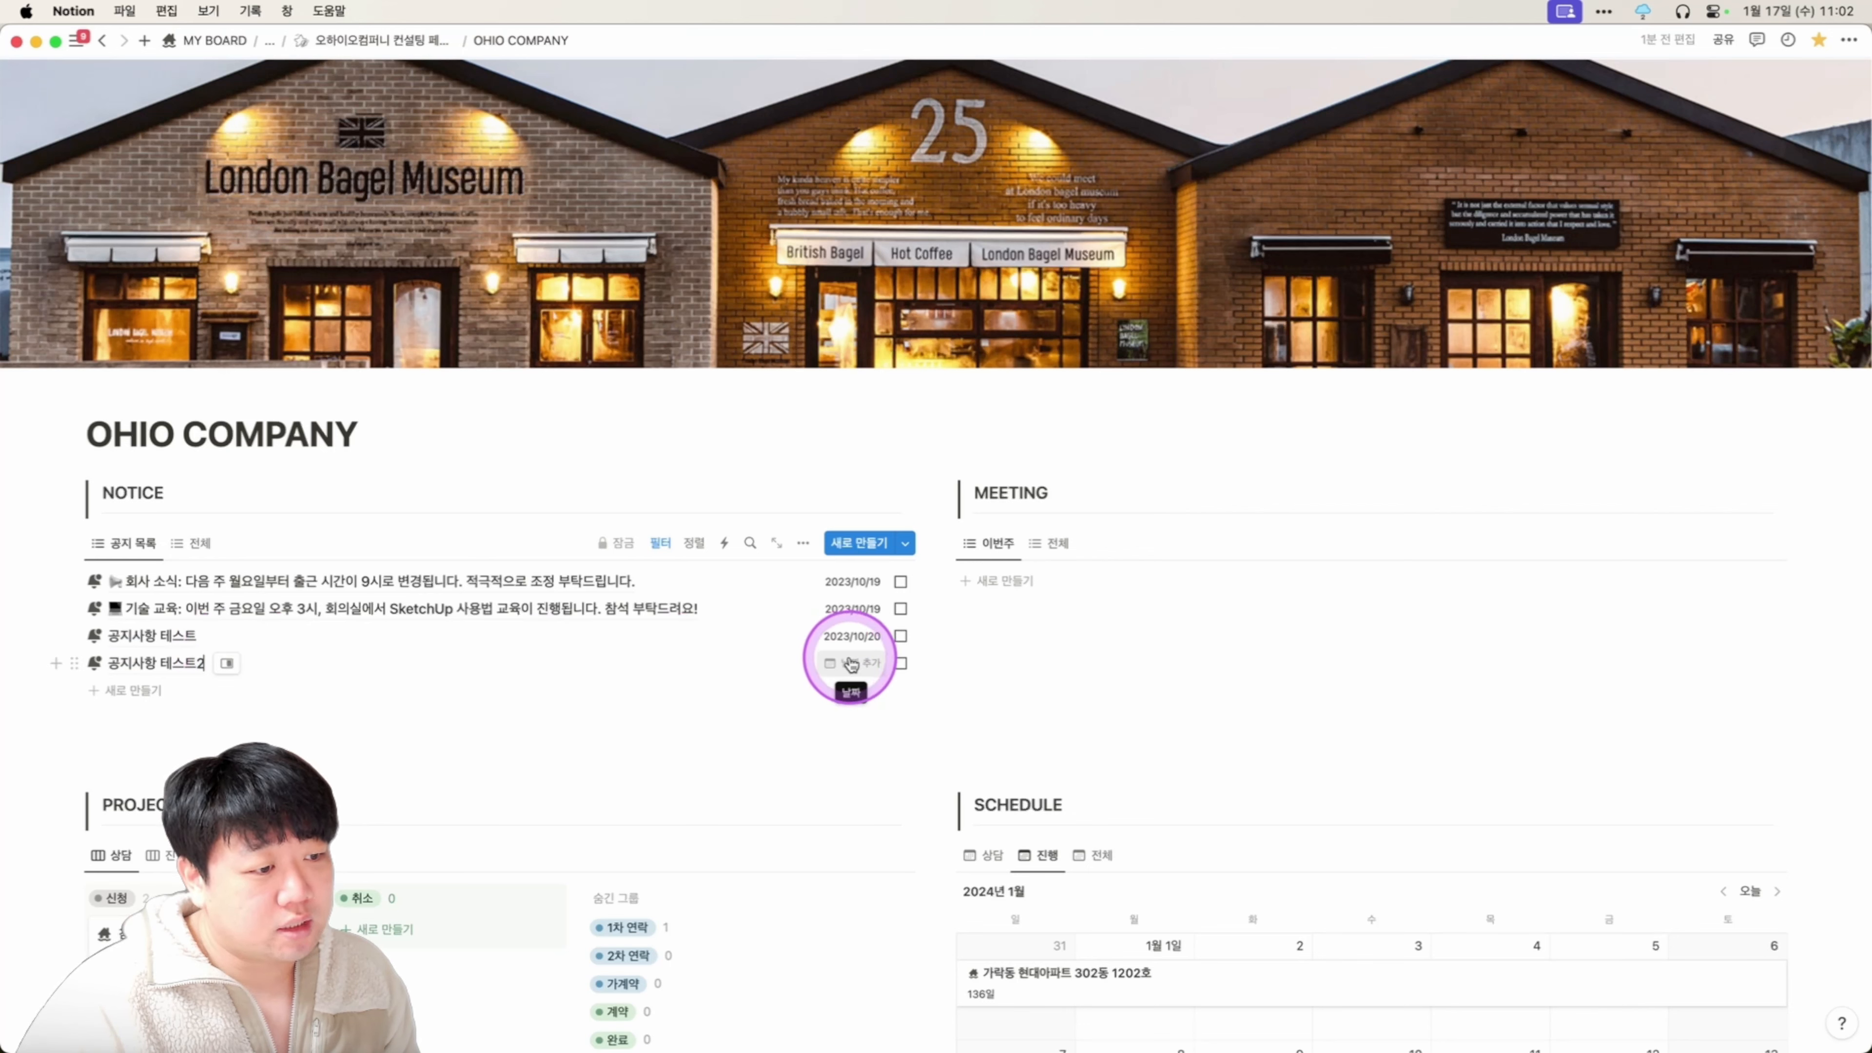
pyautogui.click(851, 663)
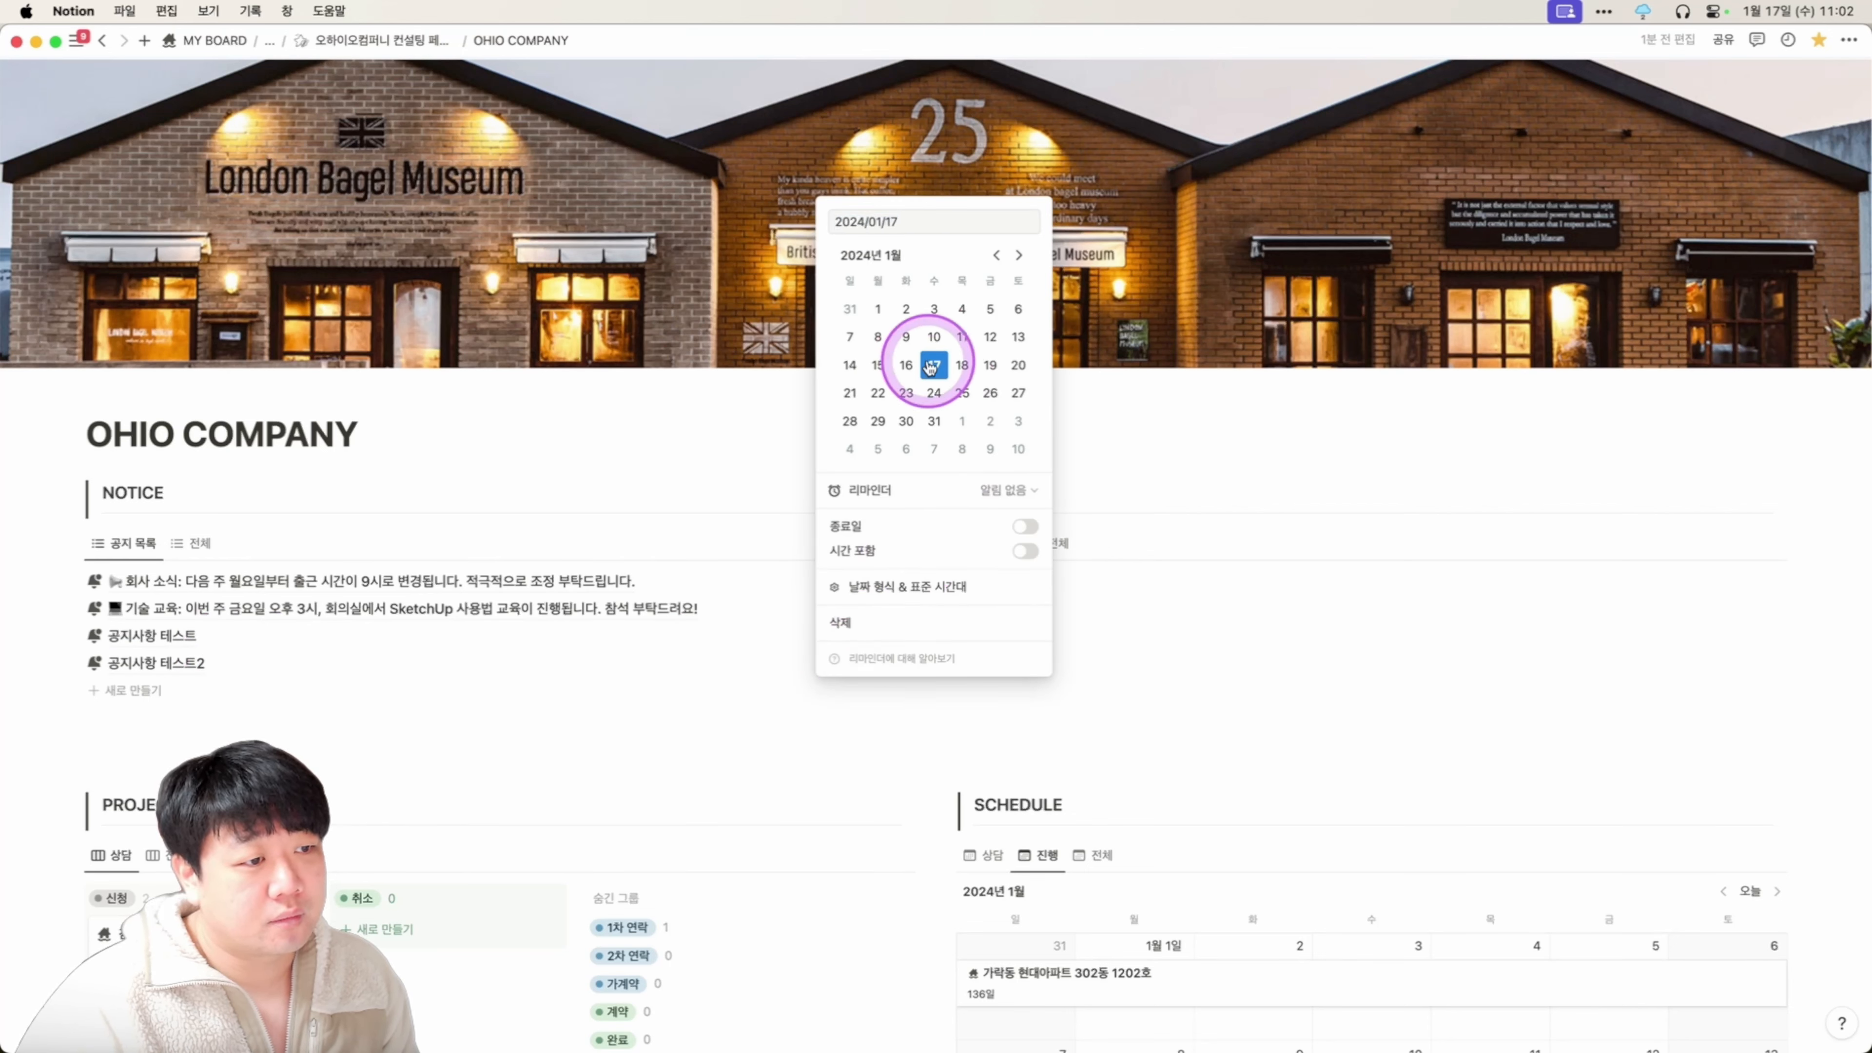
pyautogui.click(759, 484)
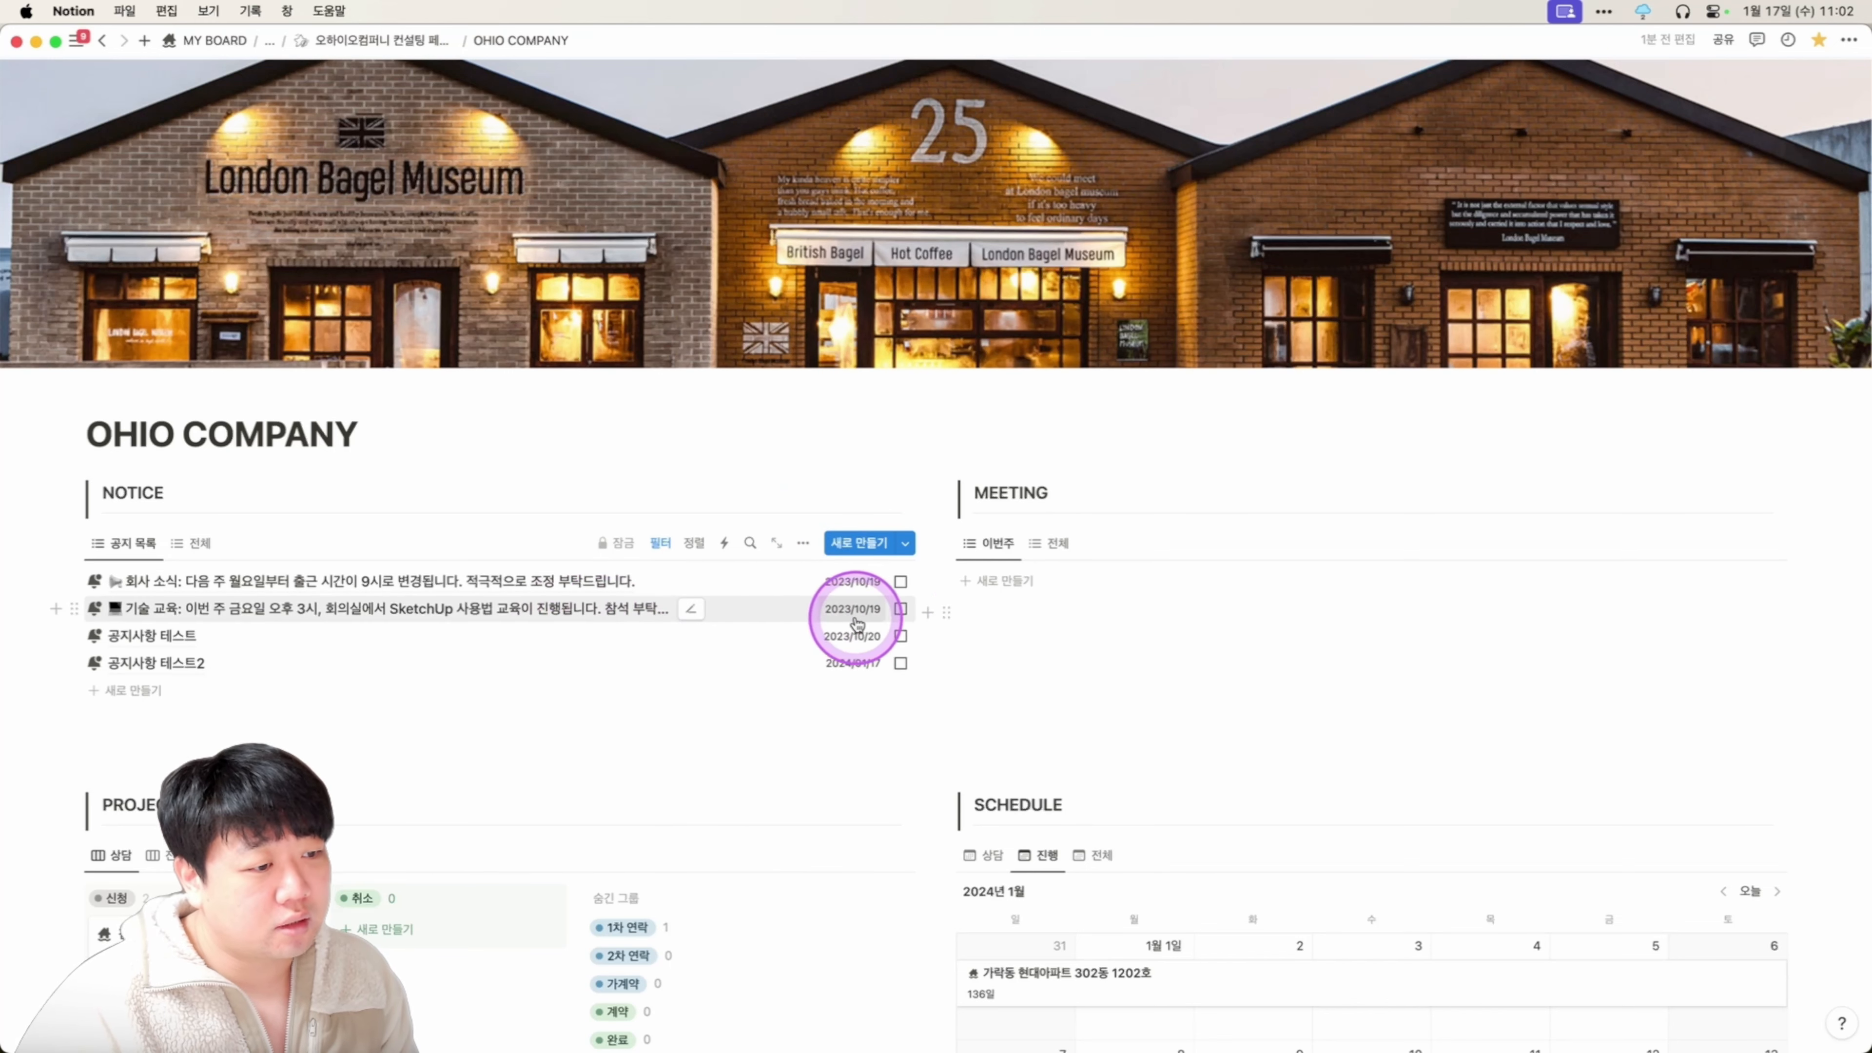
# Mark 기술 교육 and 공지사항 테스트 as done, then show the 전체 notices view.
pyautogui.click(905, 616)
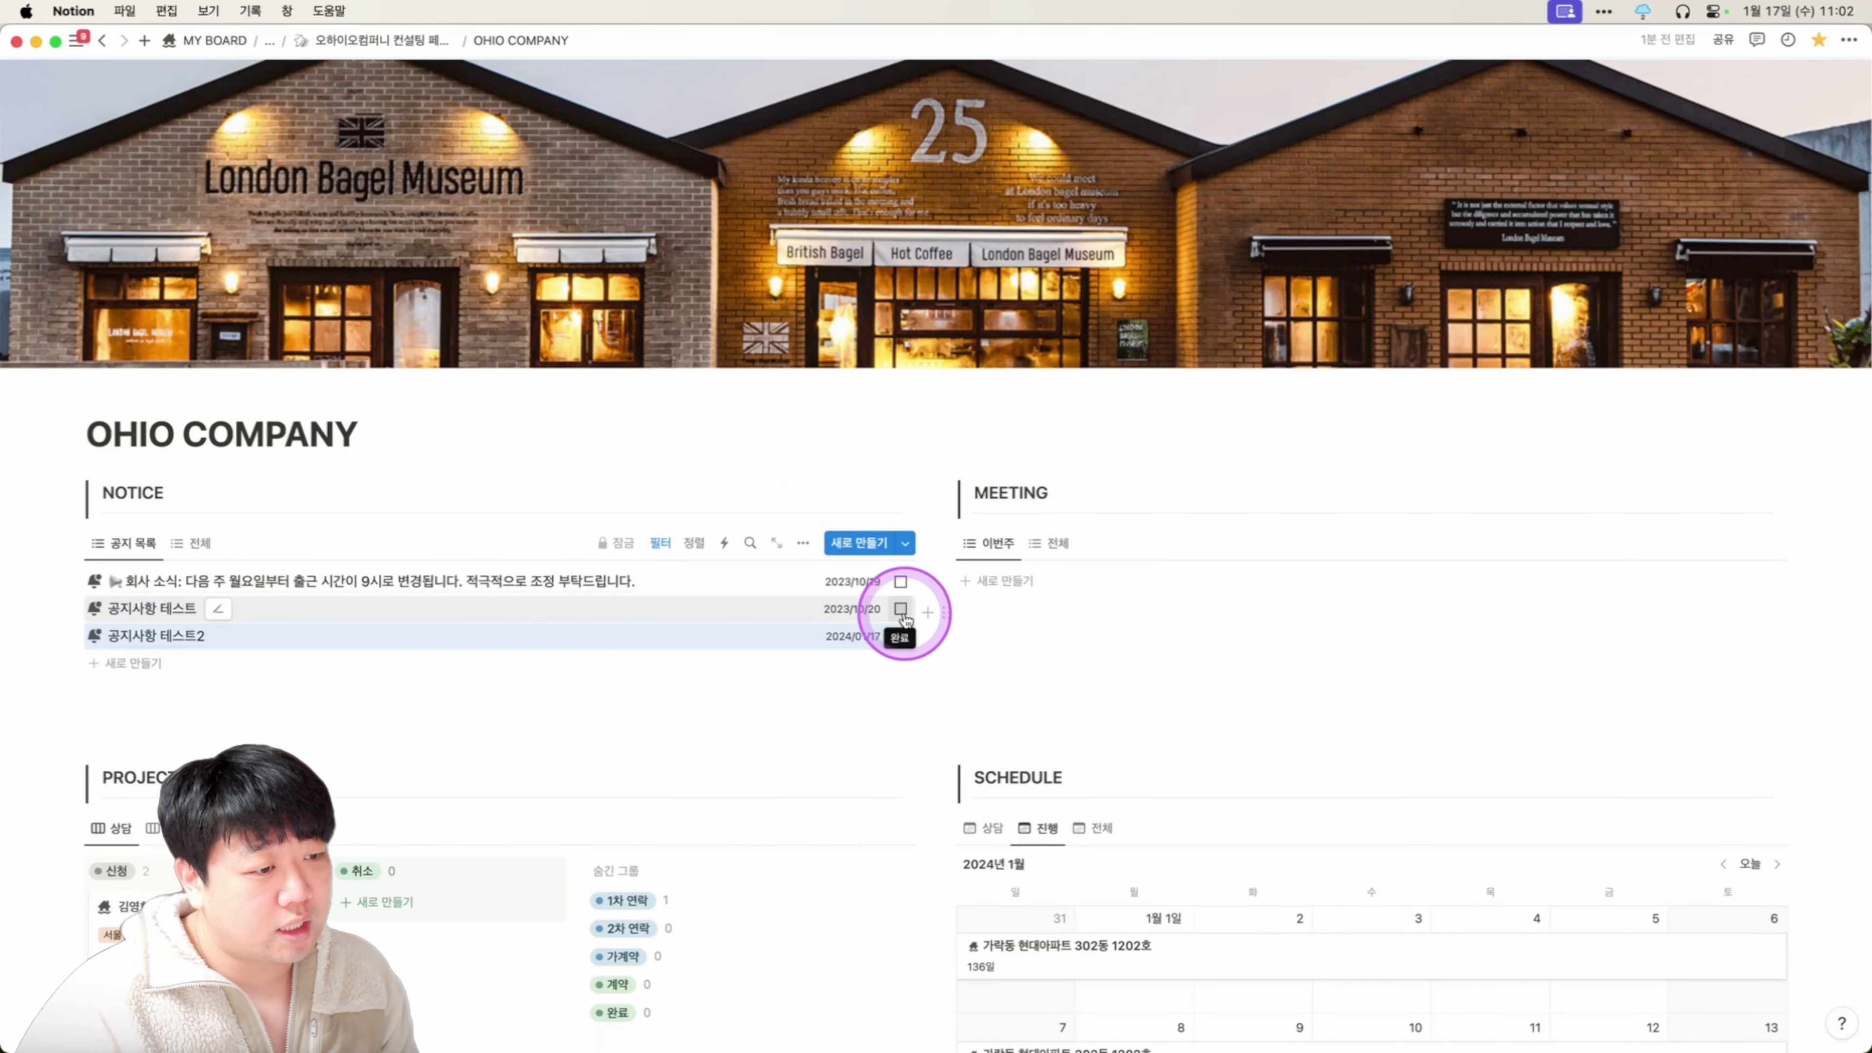
pyautogui.click(905, 617)
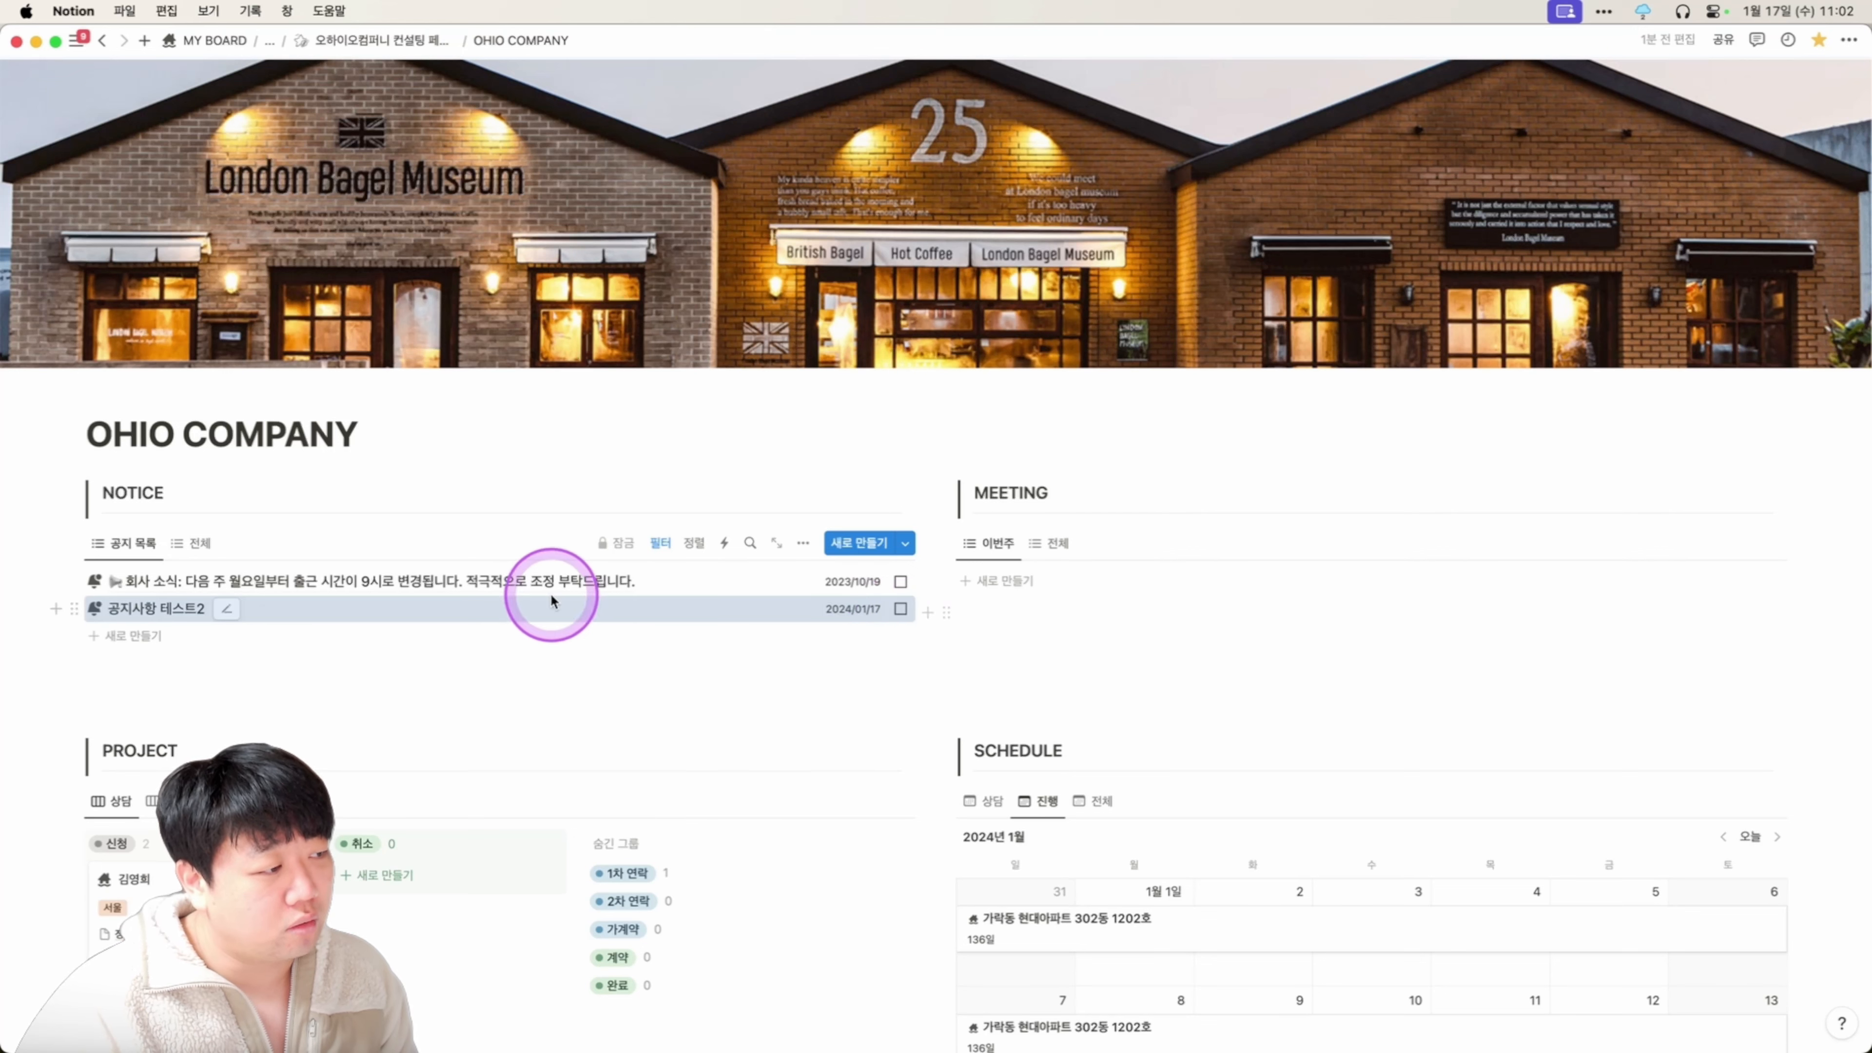
pyautogui.click(209, 544)
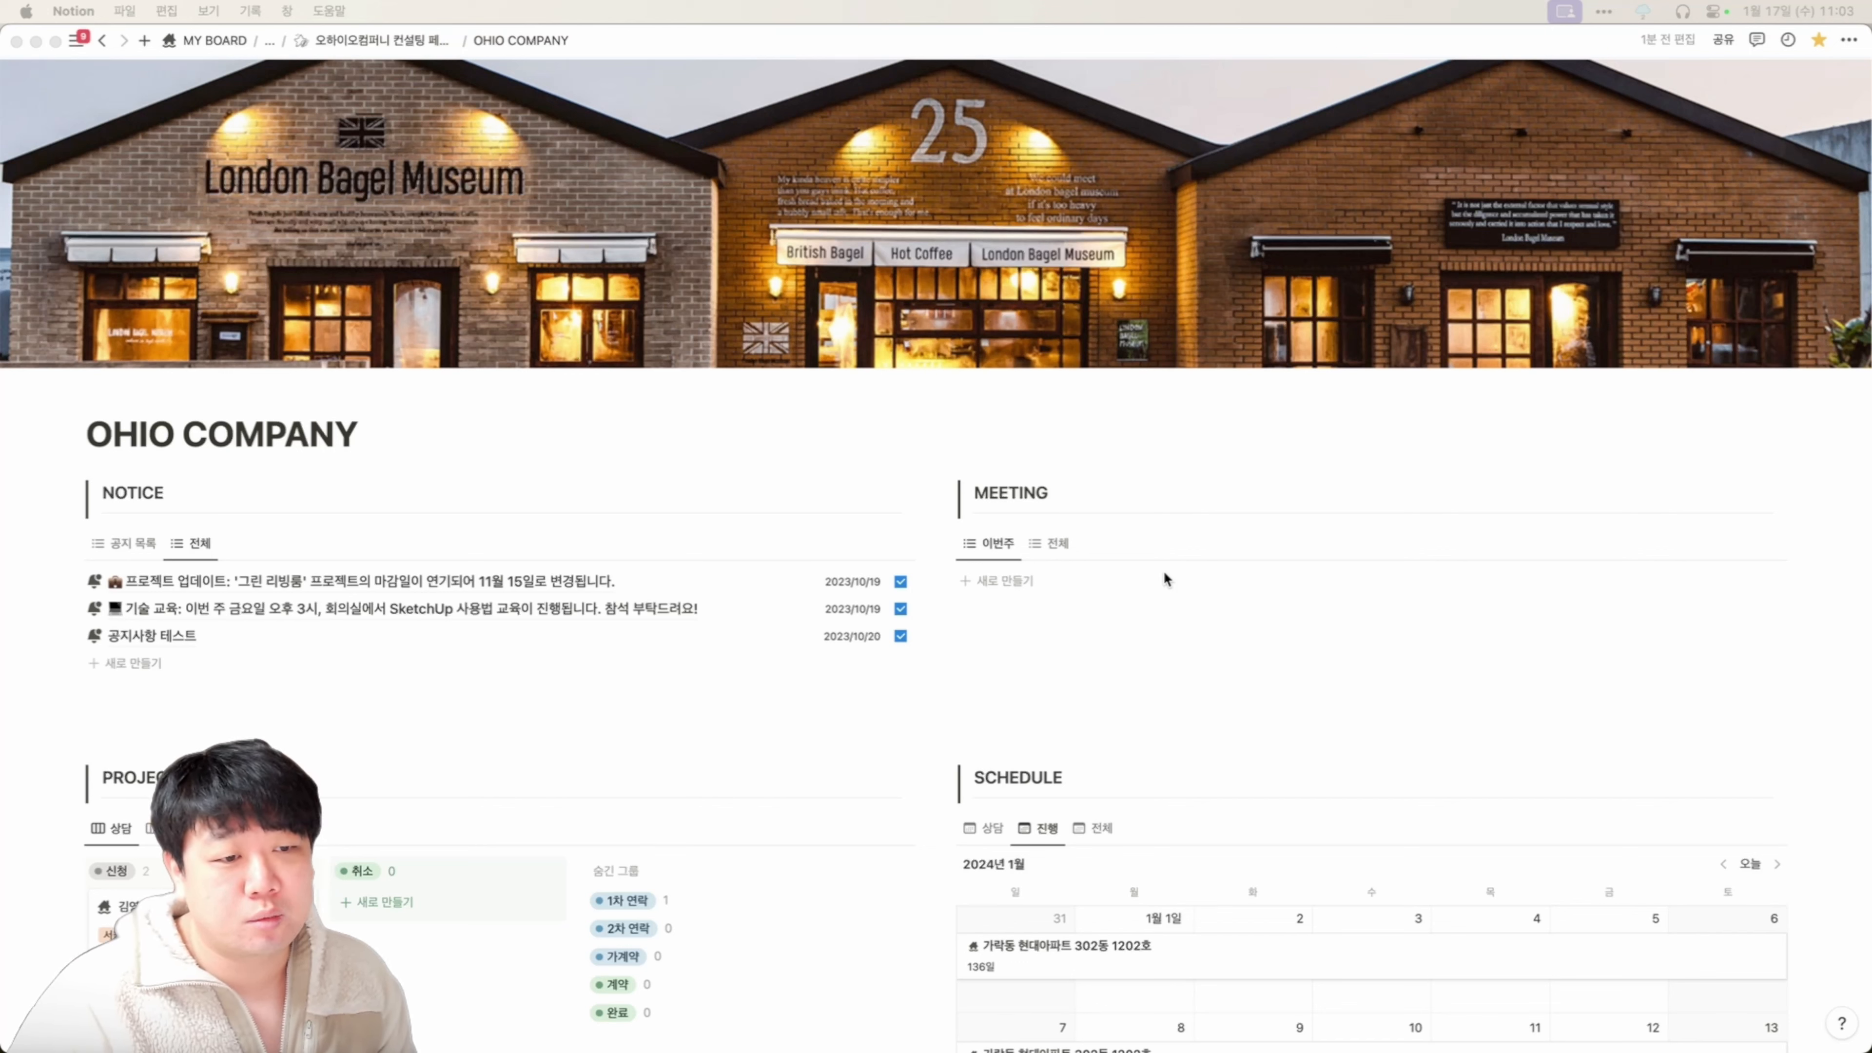
# Add a new 회의록 템플릿 meeting entry under MEETING, leaving attendees empty.
pyautogui.click(1015, 582)
pyautogui.click(1016, 583)
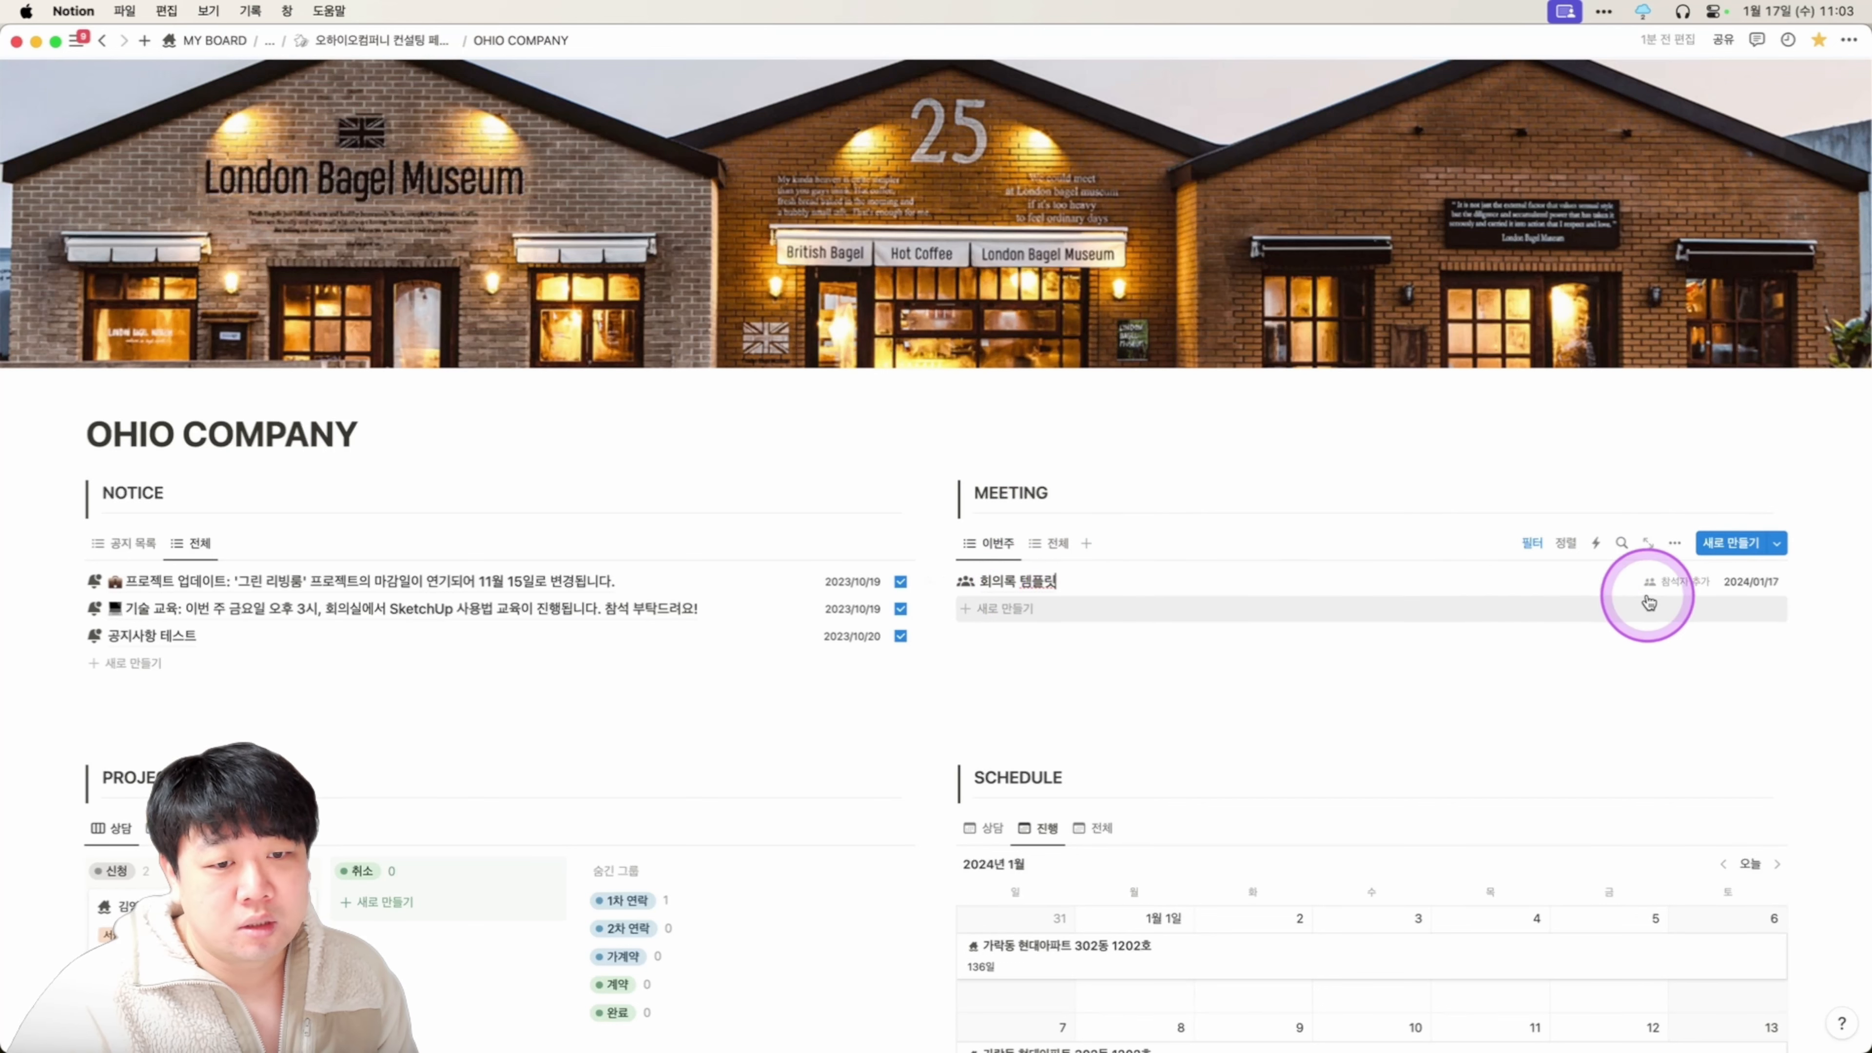
pyautogui.click(1673, 581)
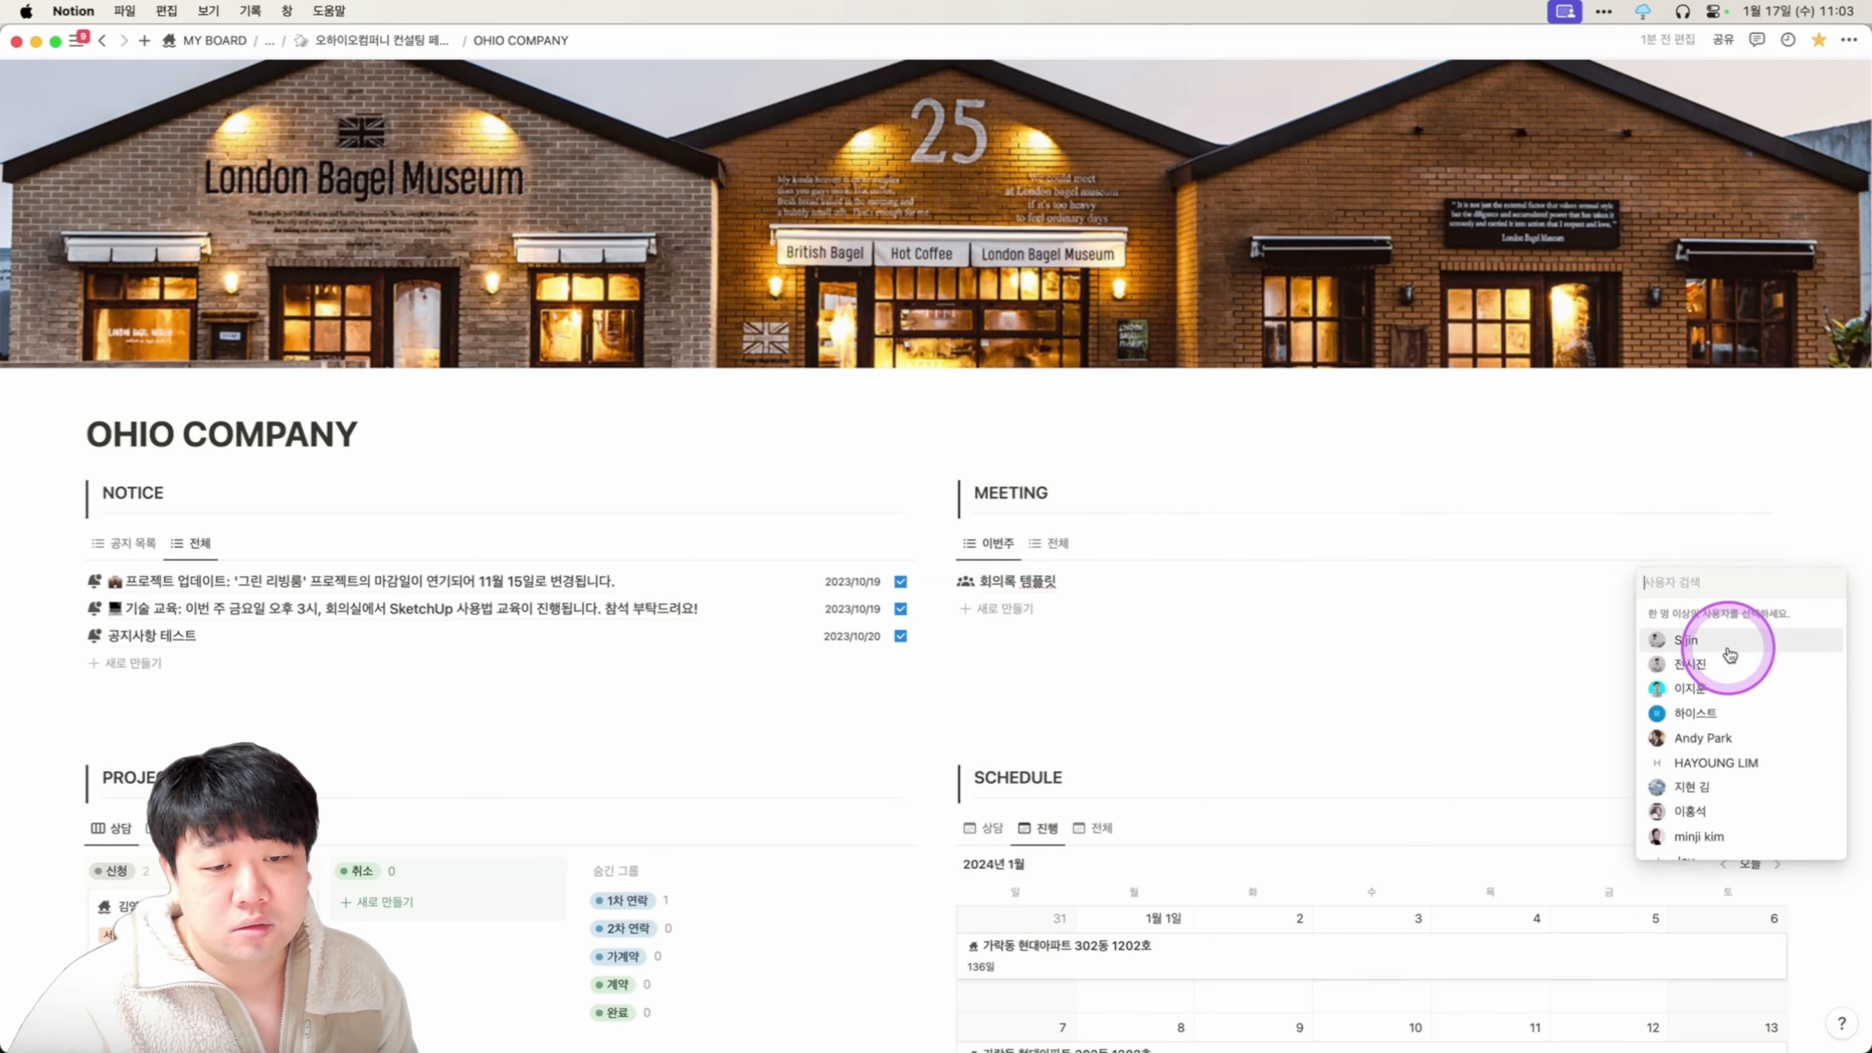
pyautogui.click(1589, 598)
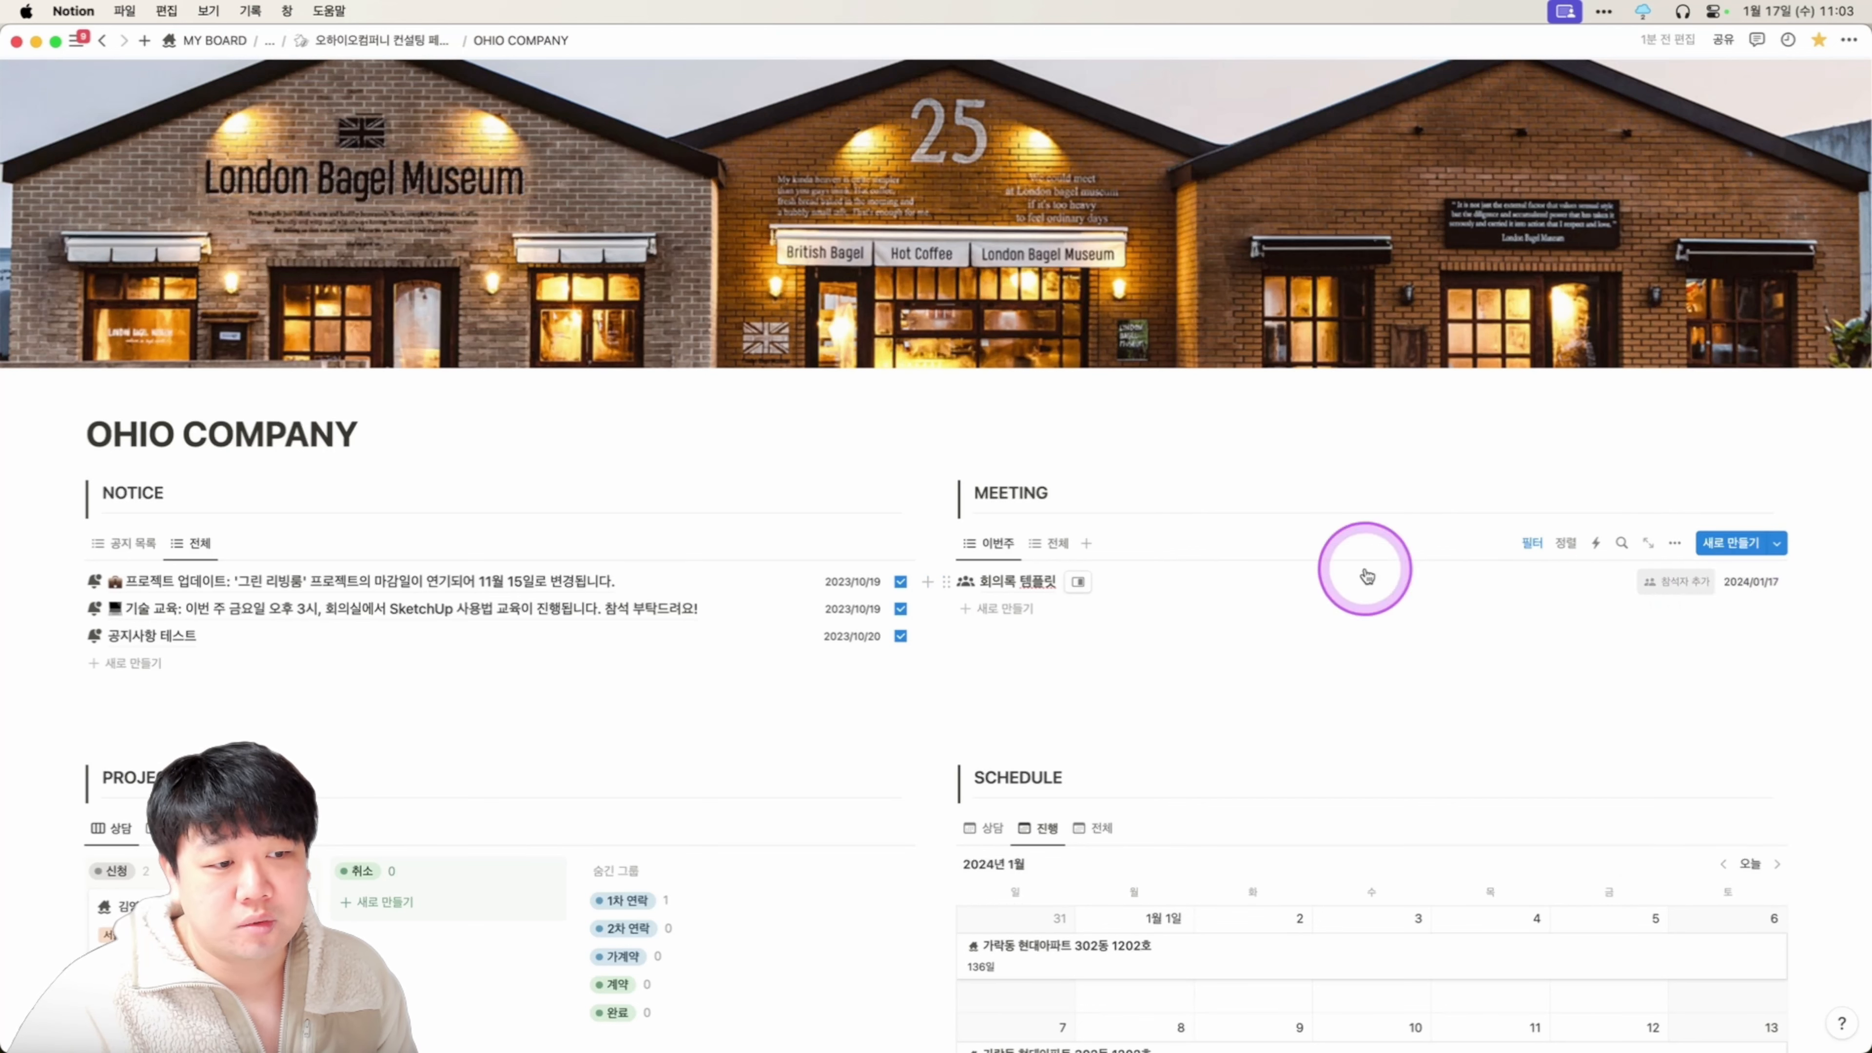
# Review the new meeting's notes page in side peek, then close it.
pyautogui.click(1079, 582)
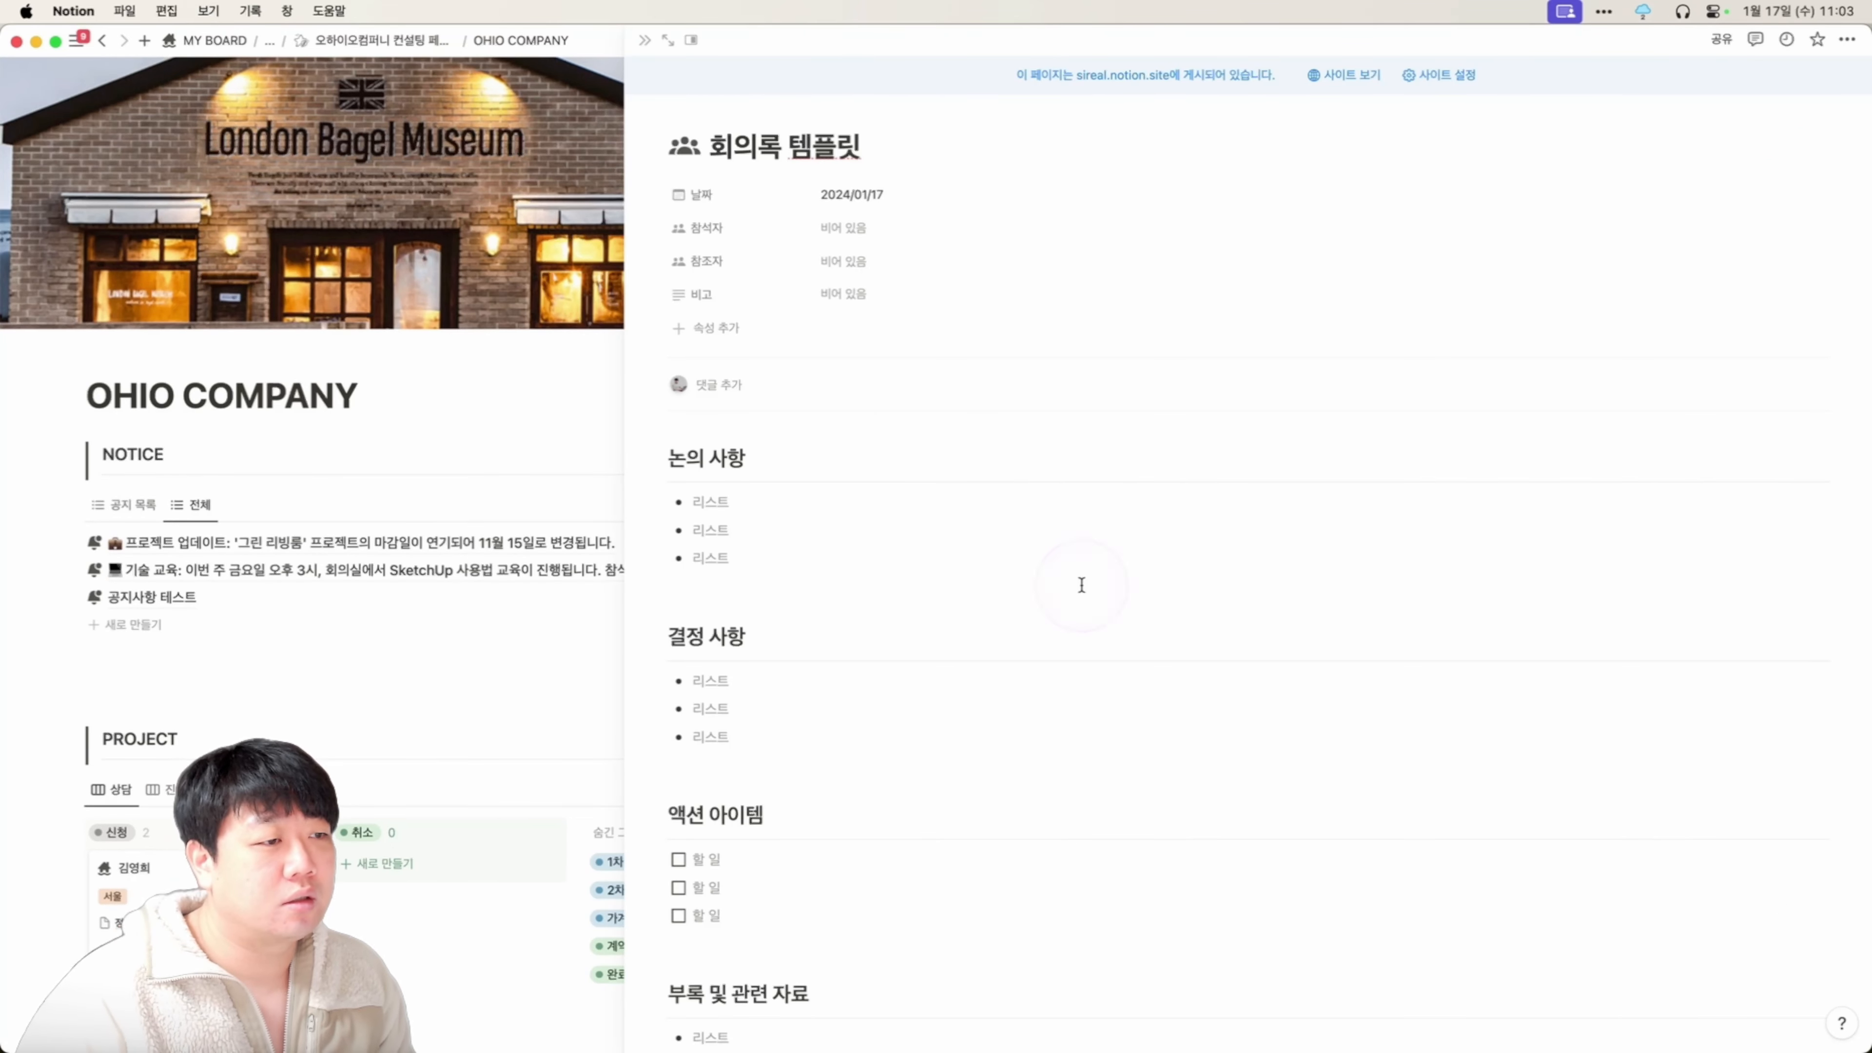
pyautogui.scroll(-4, 832, 419)
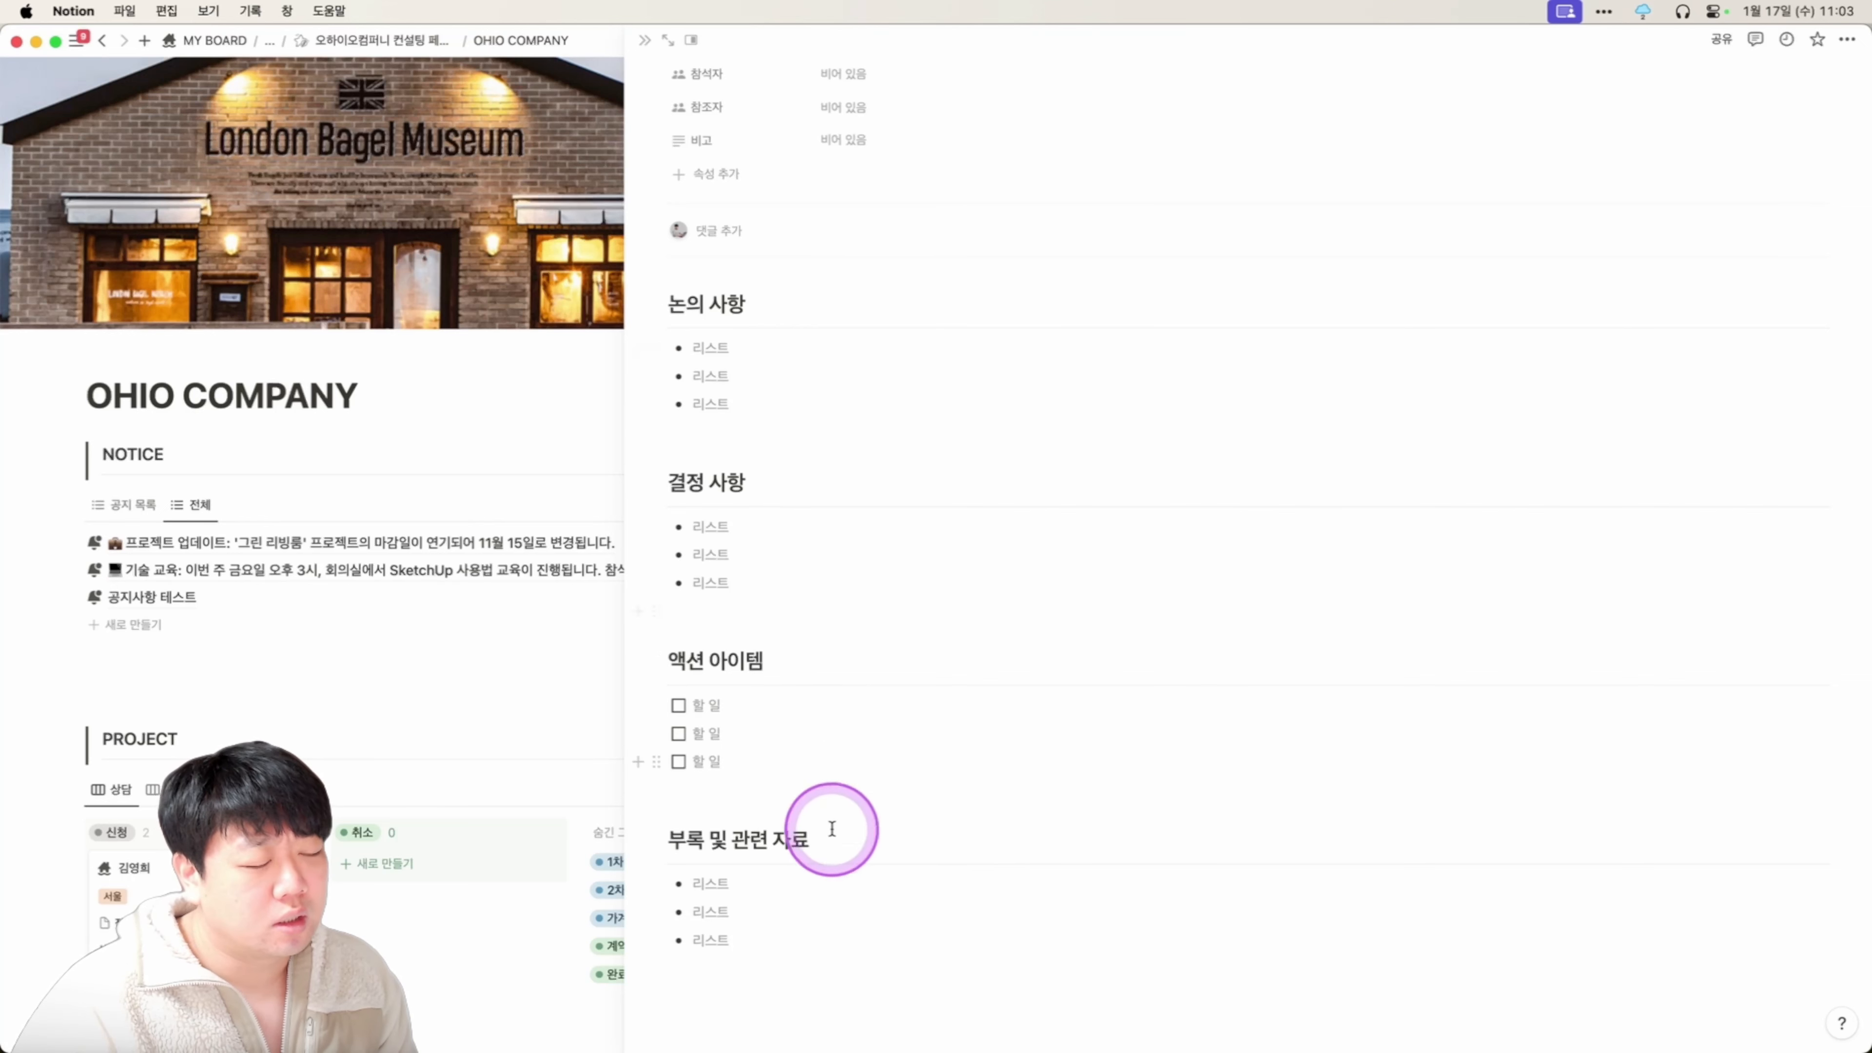
pyautogui.scroll(3, 848, 664)
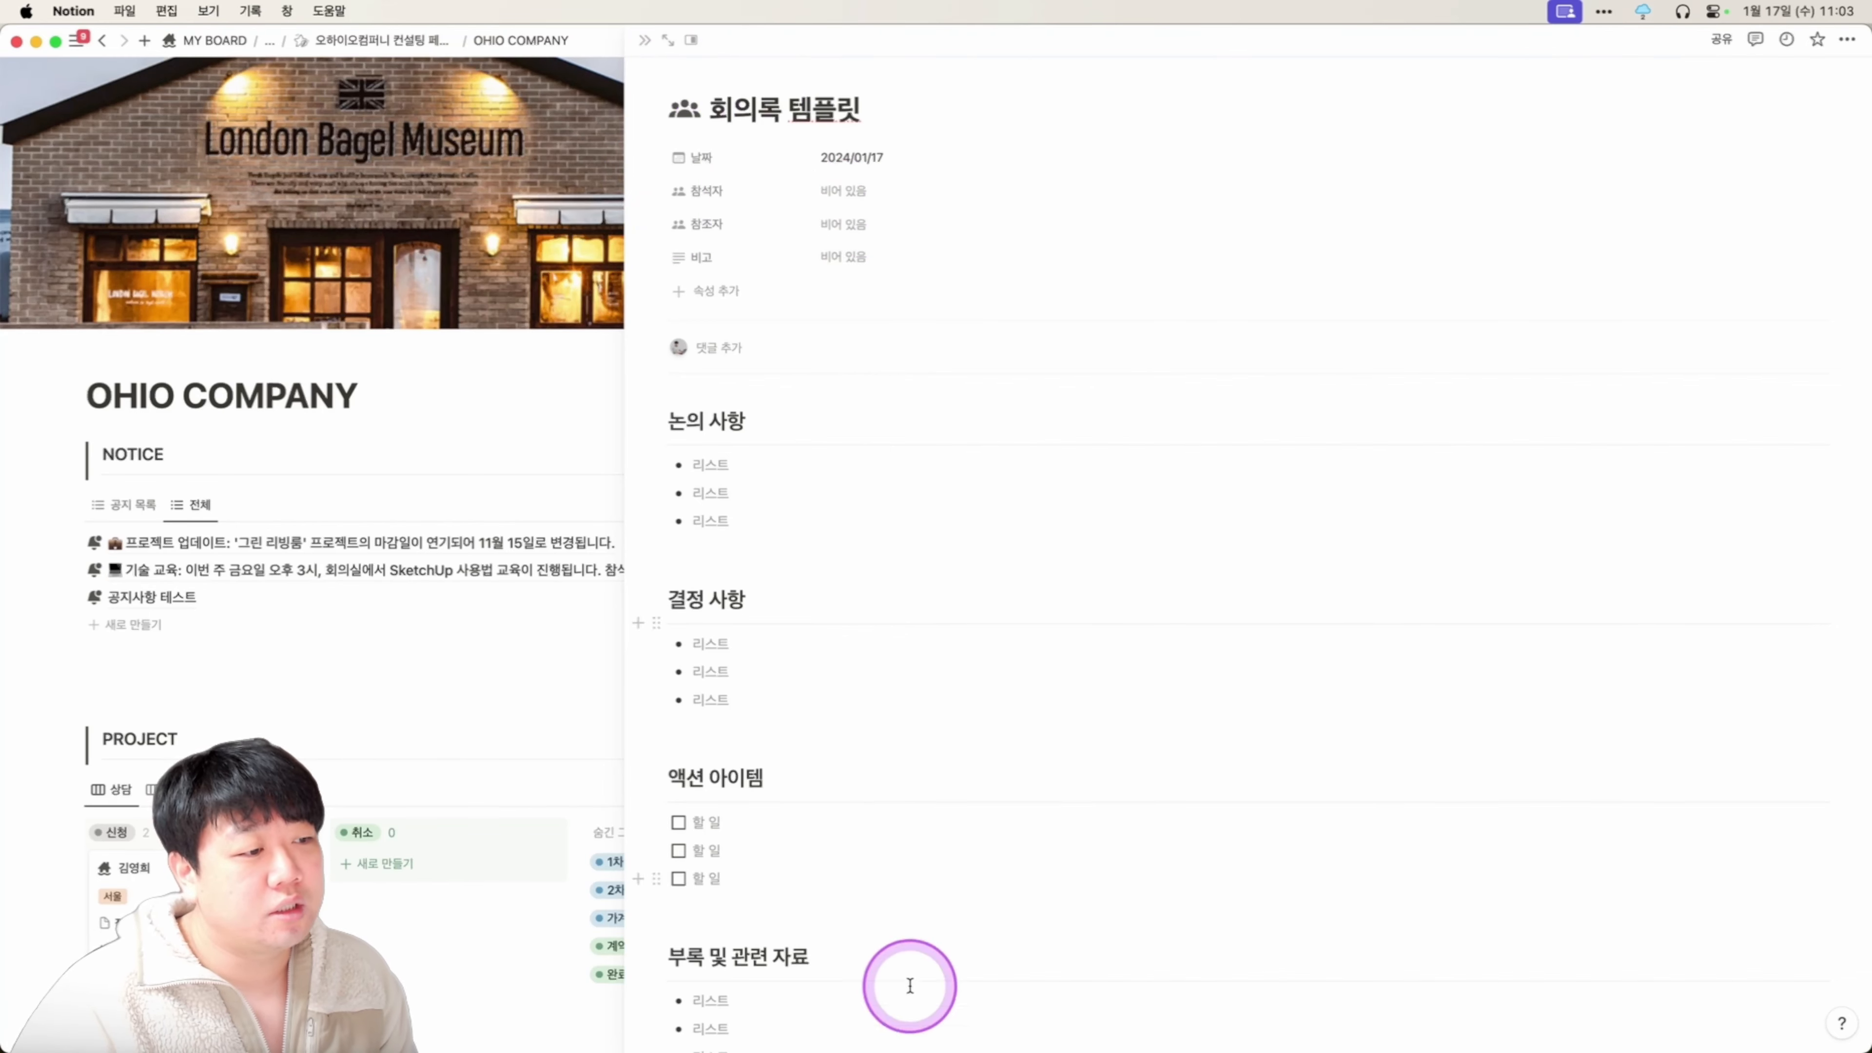
pyautogui.click(644, 40)
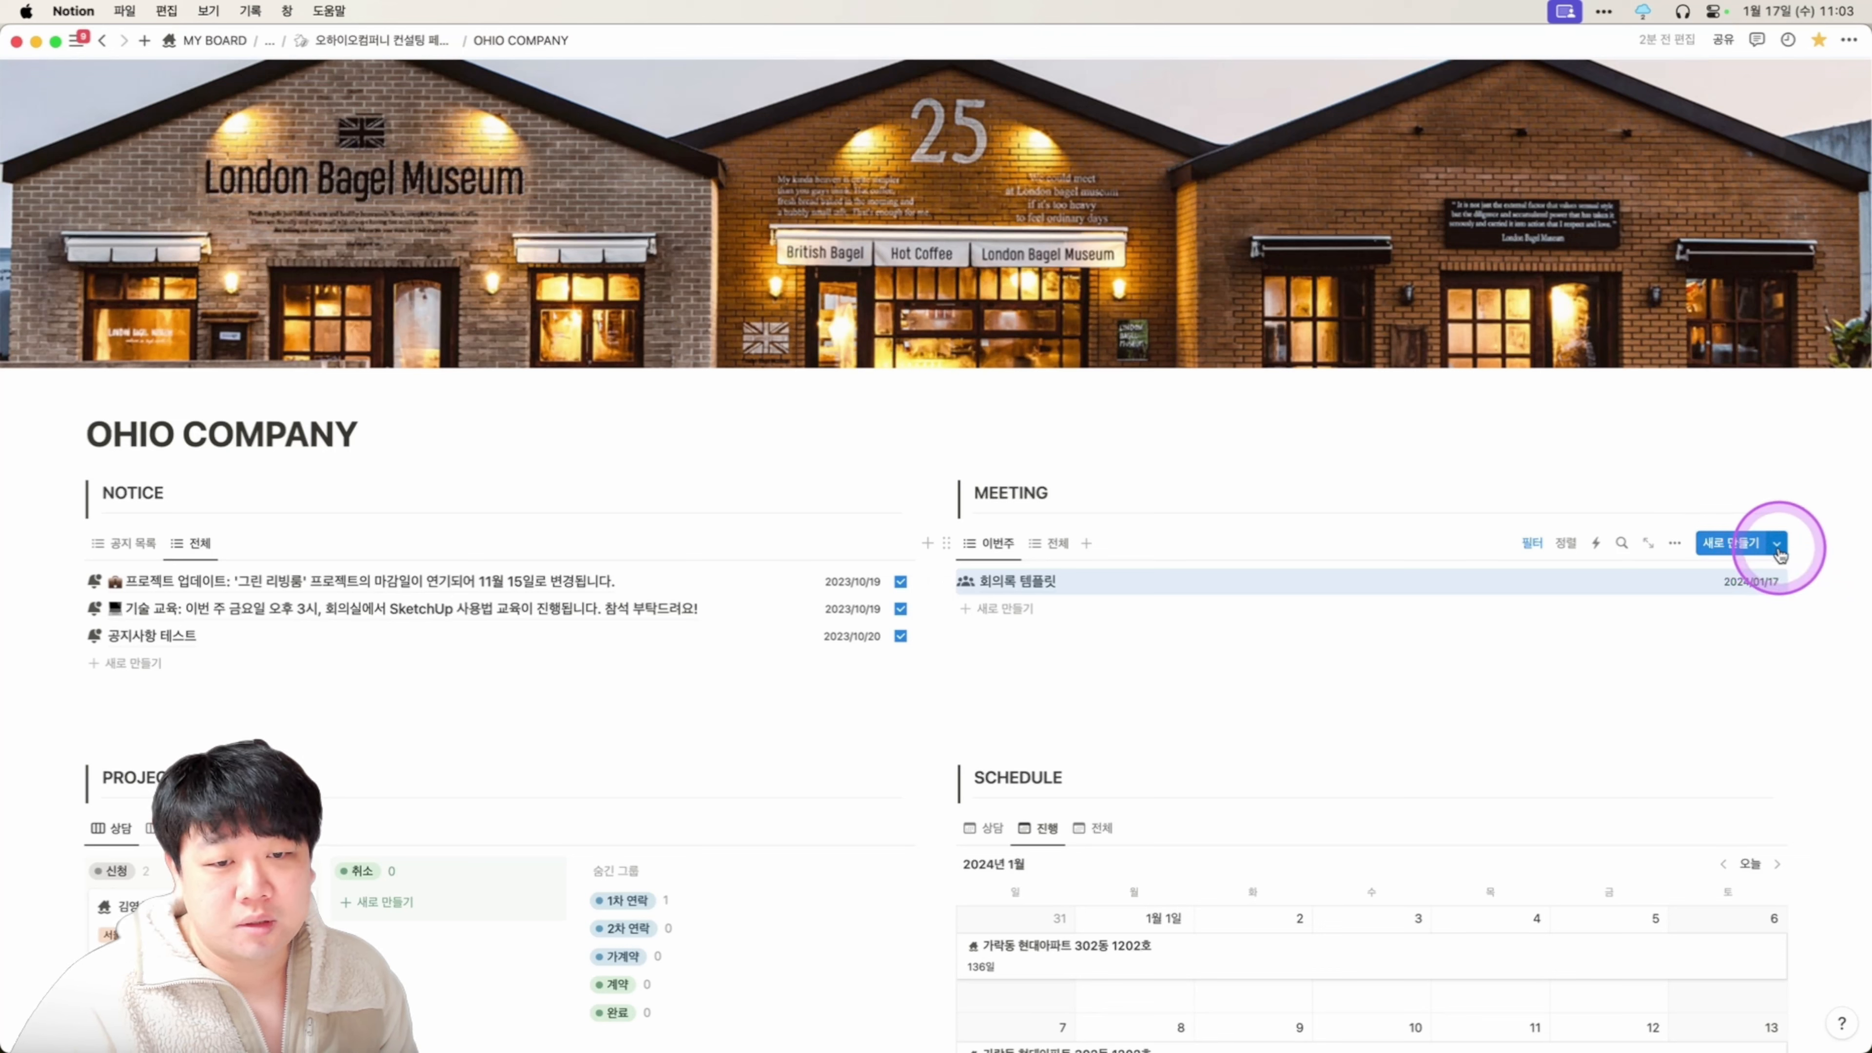
pyautogui.press('shift+super')
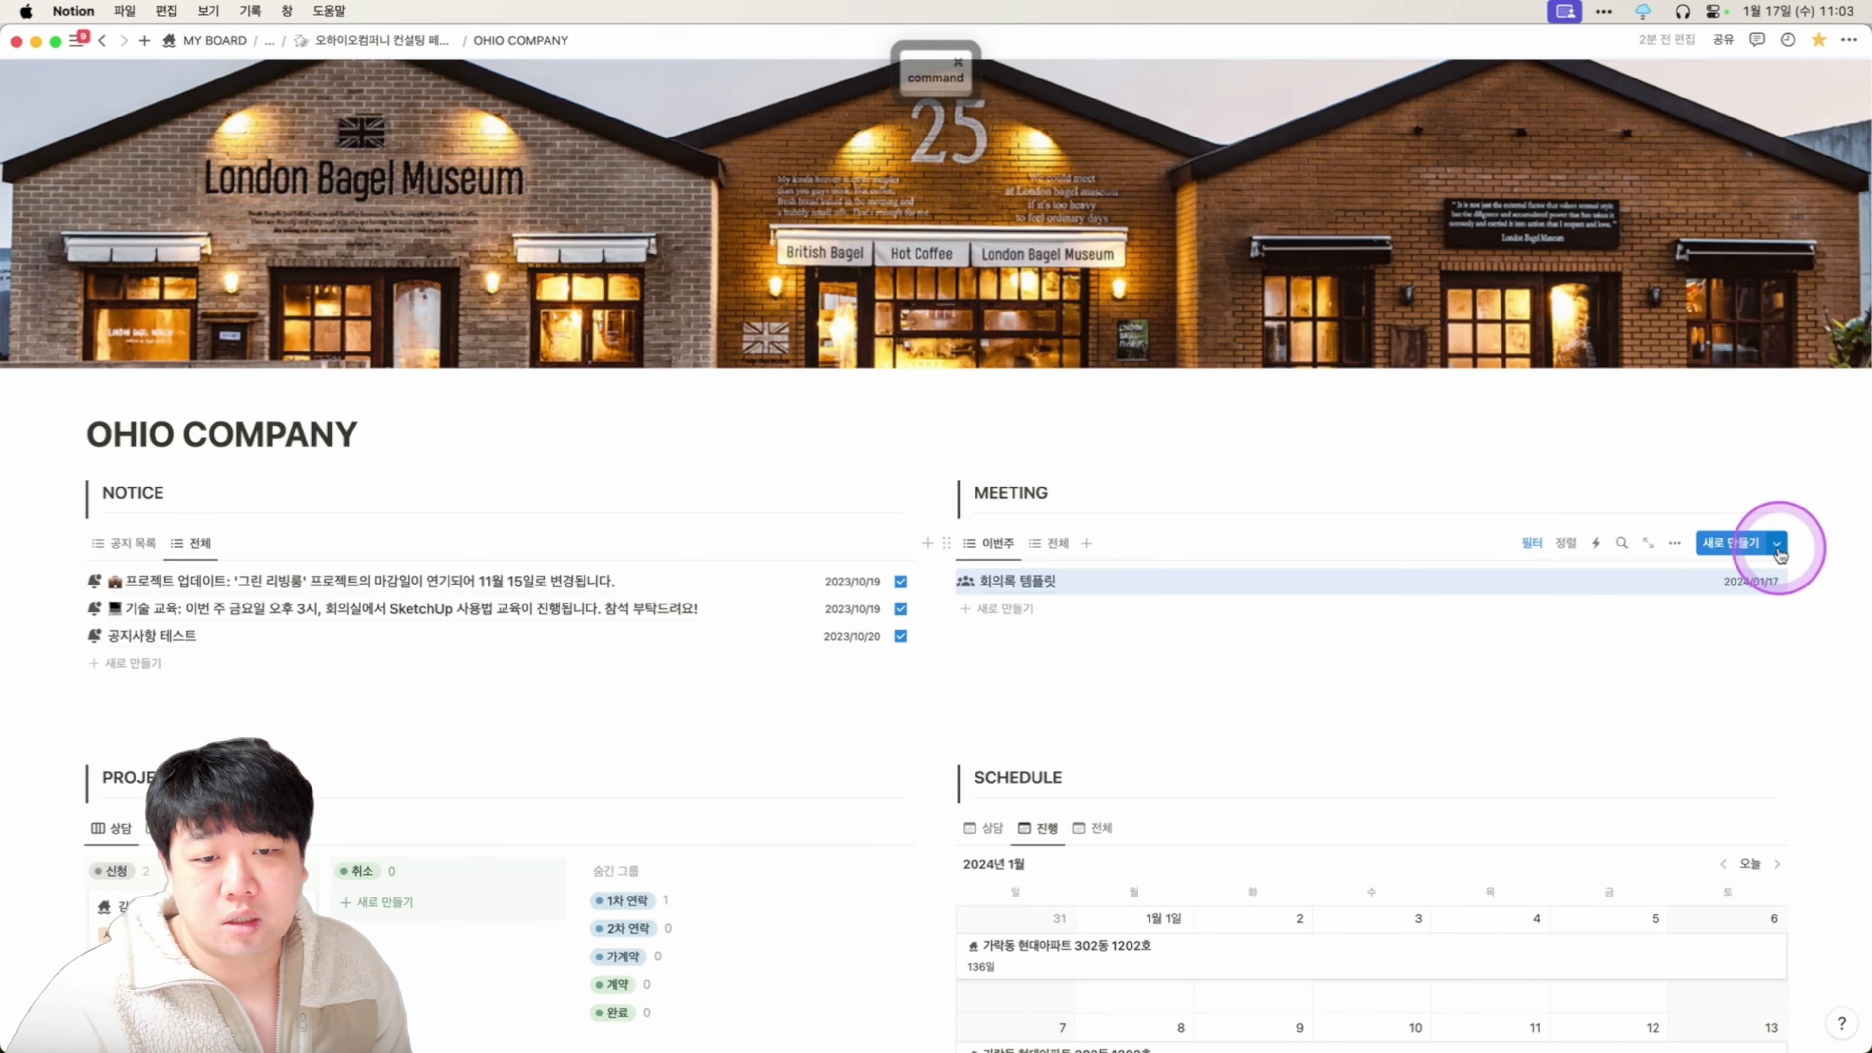
pyautogui.click(1777, 543)
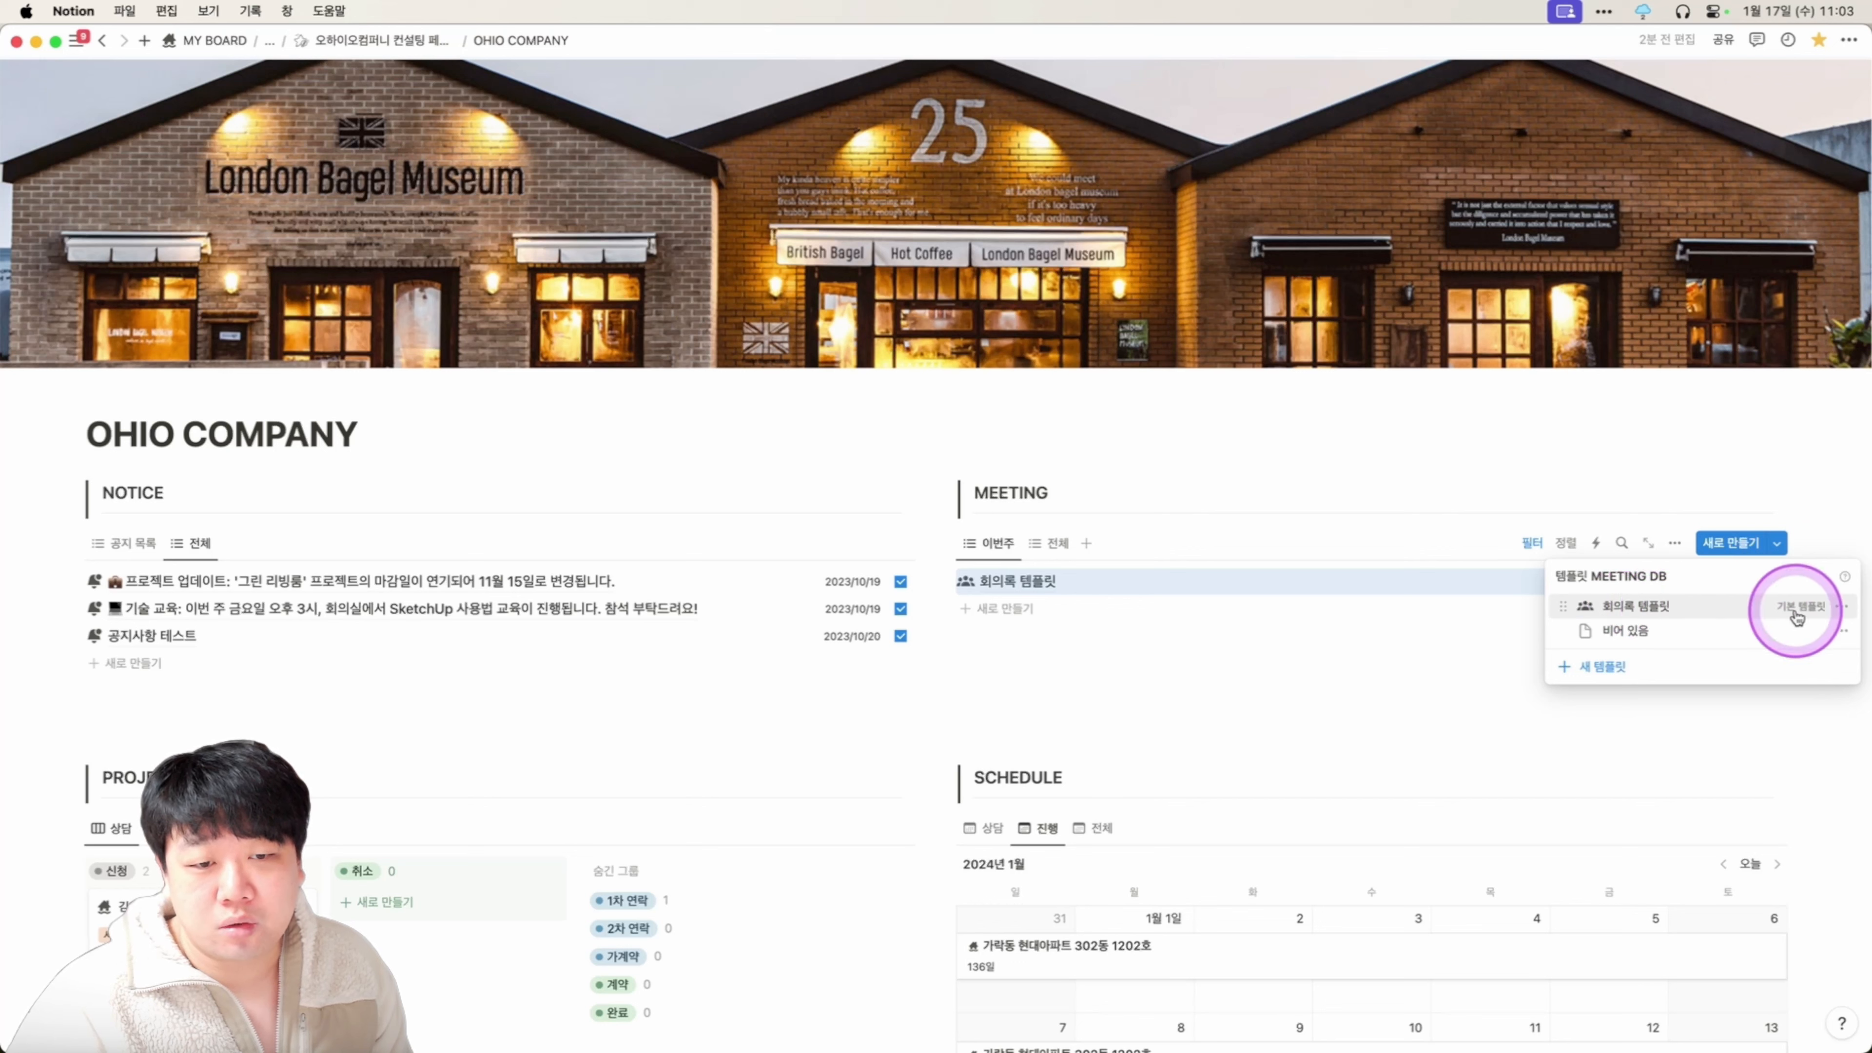
pyautogui.click(1841, 606)
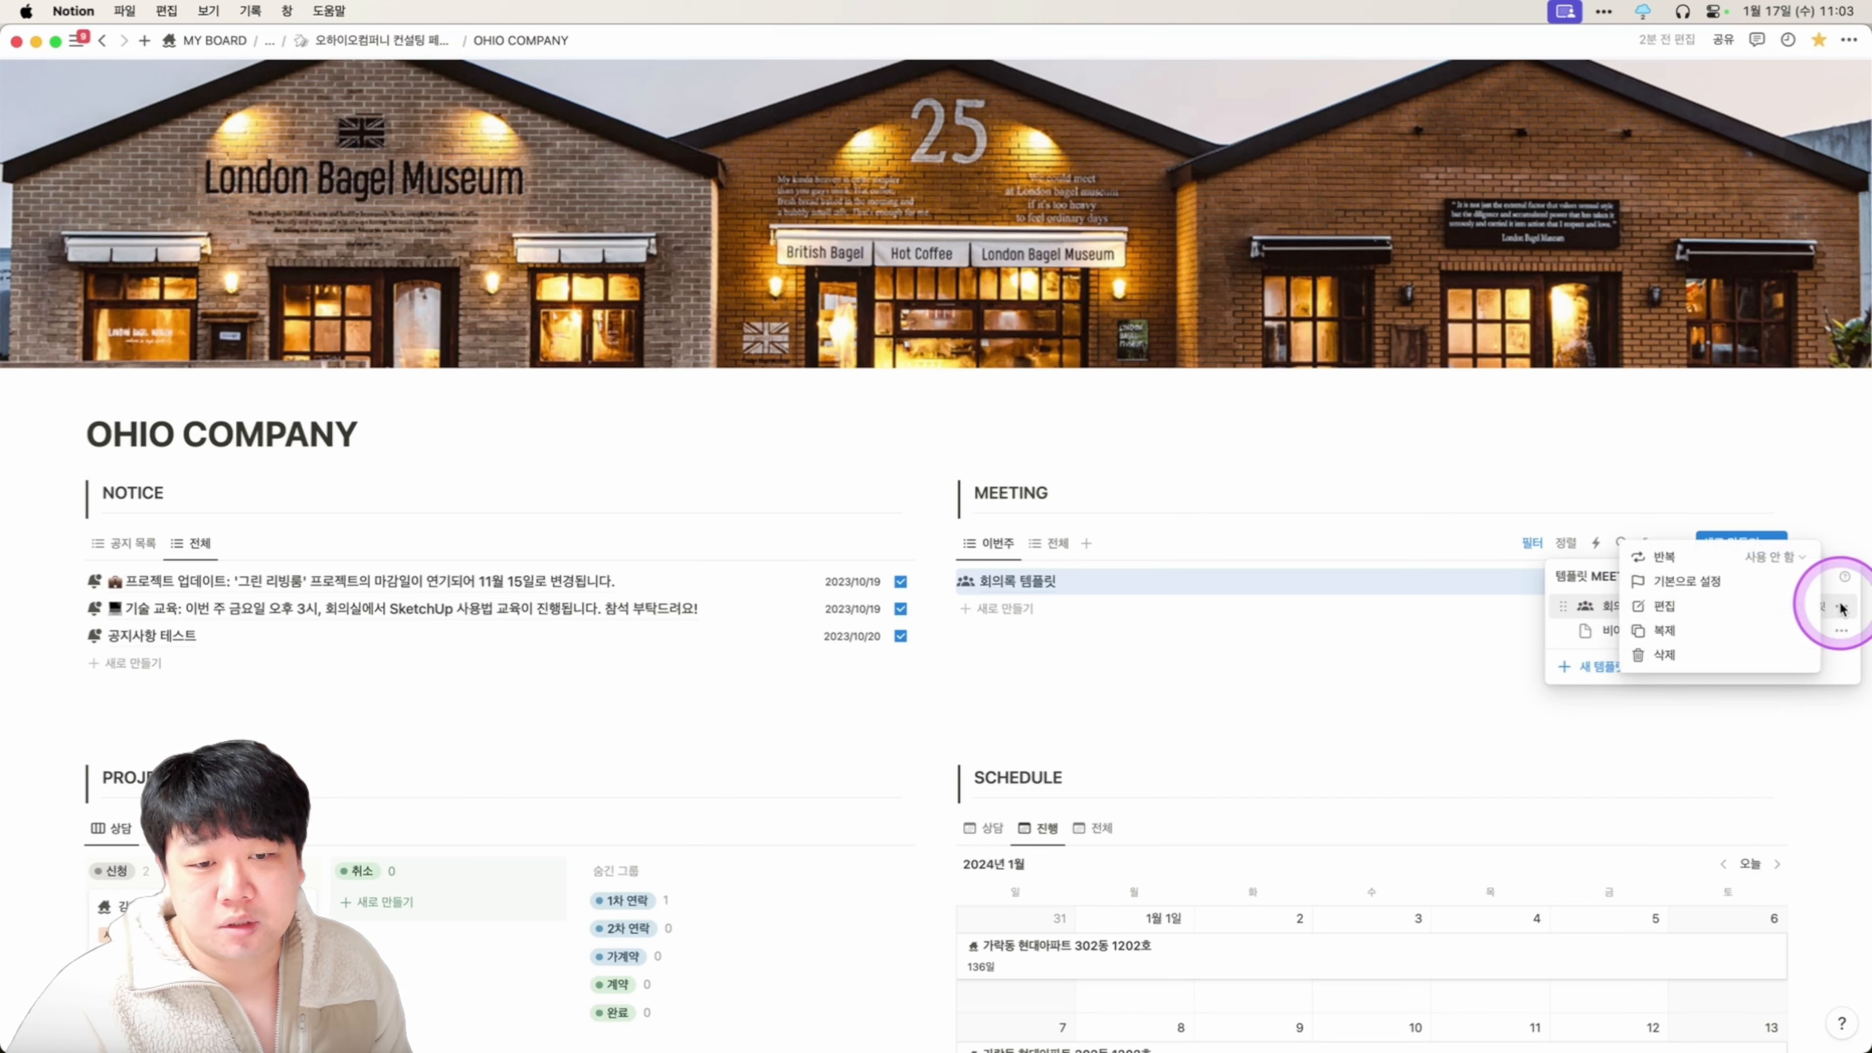
pyautogui.click(1738, 608)
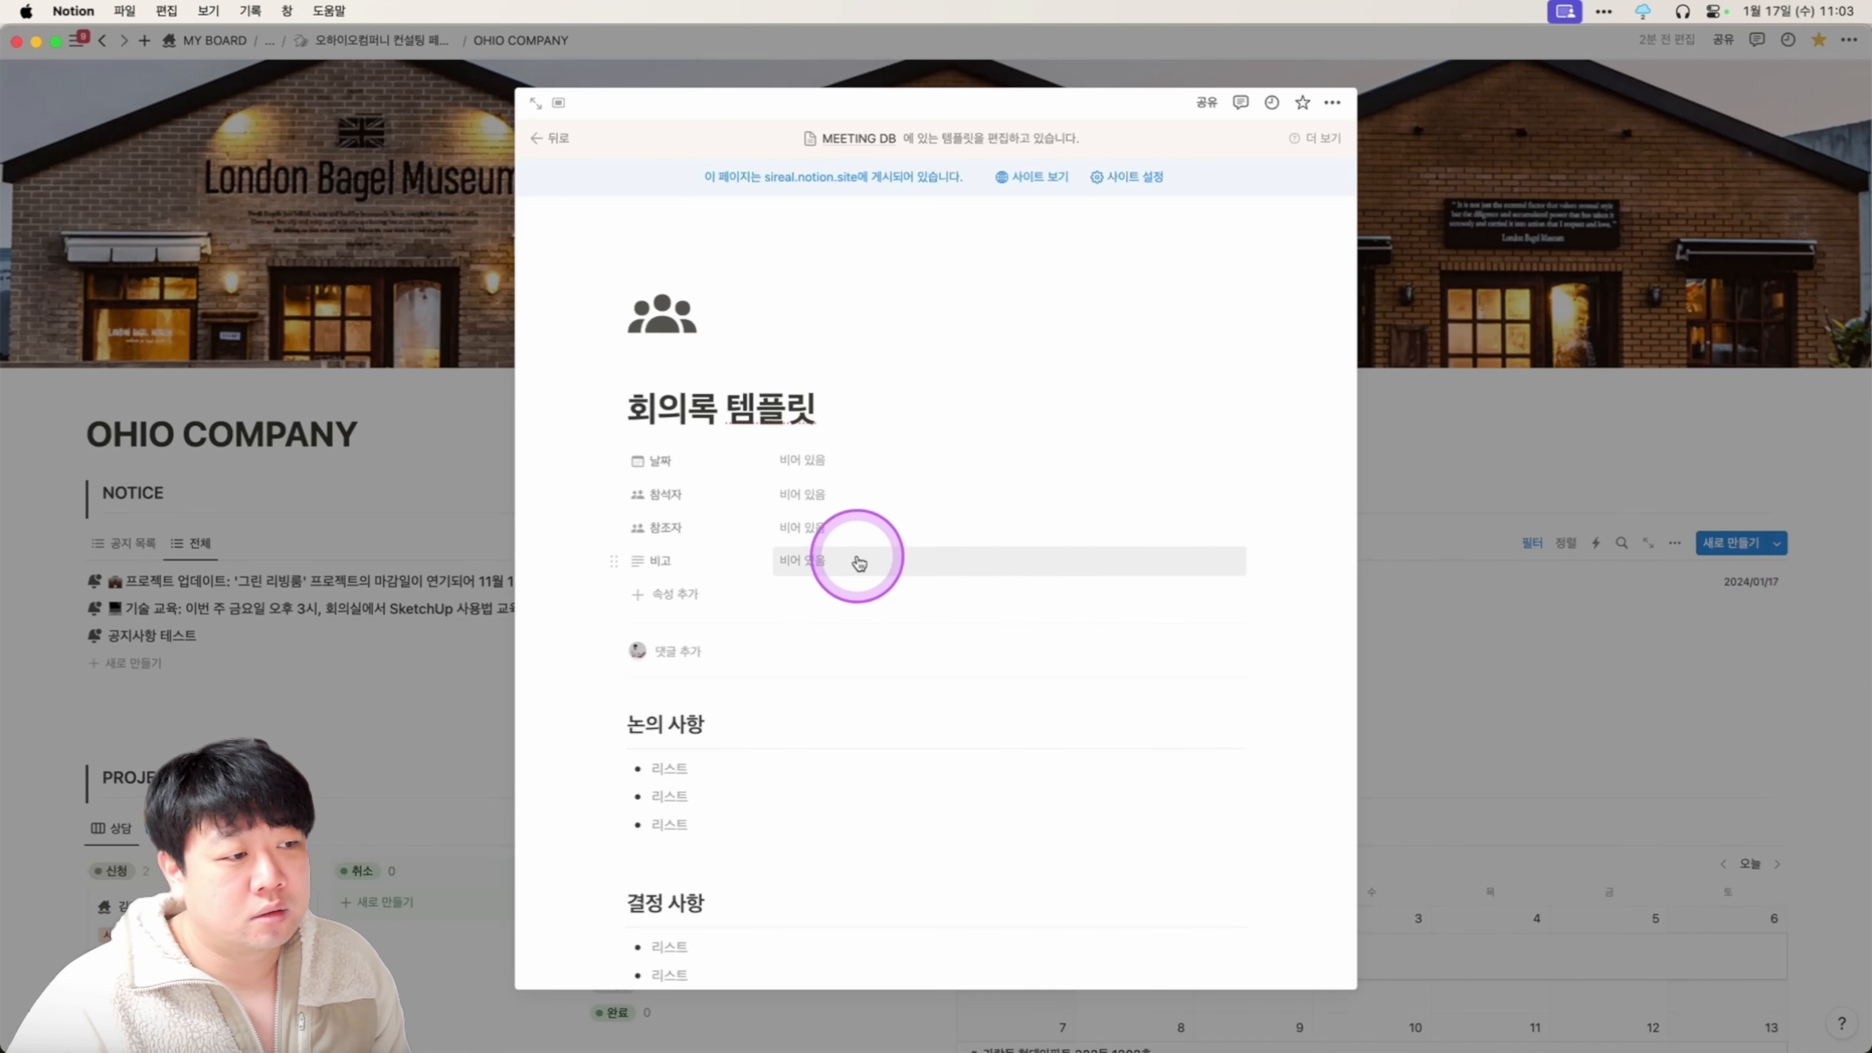
pyautogui.scroll(-5, 855, 553)
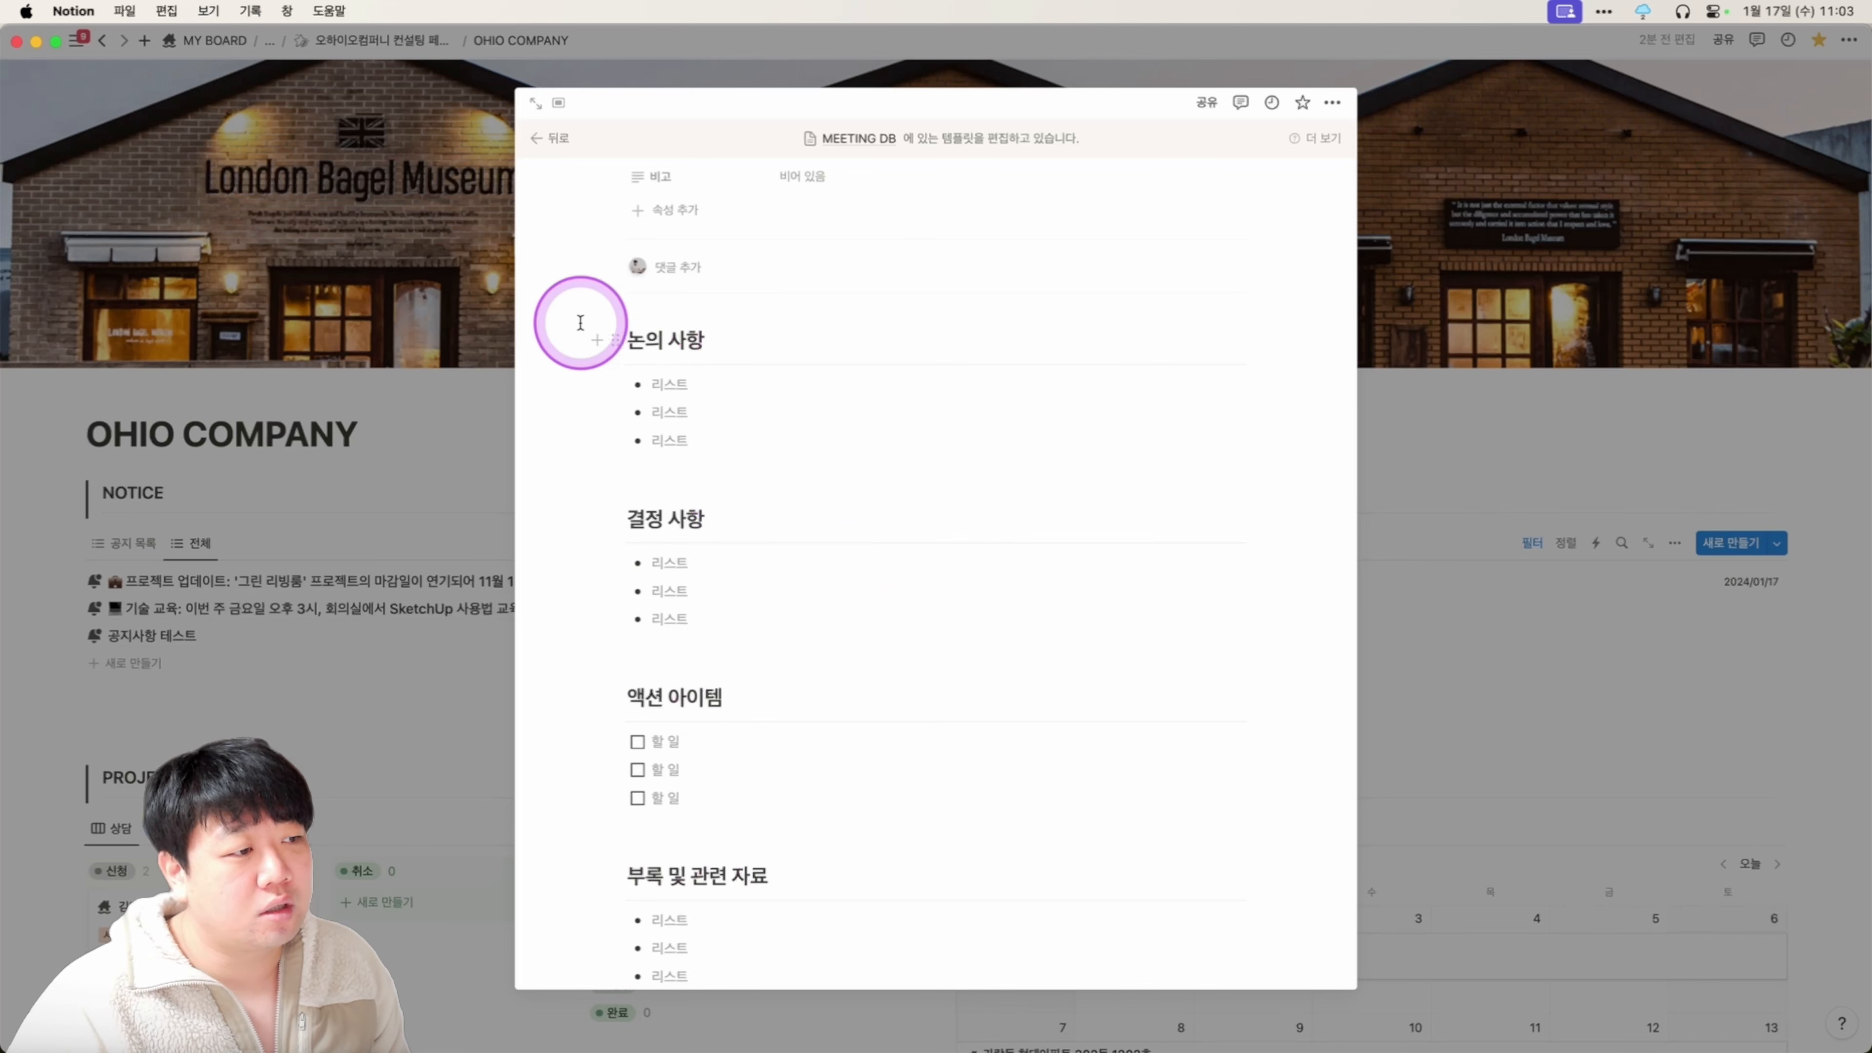
pyautogui.scroll(-2, 724, 448)
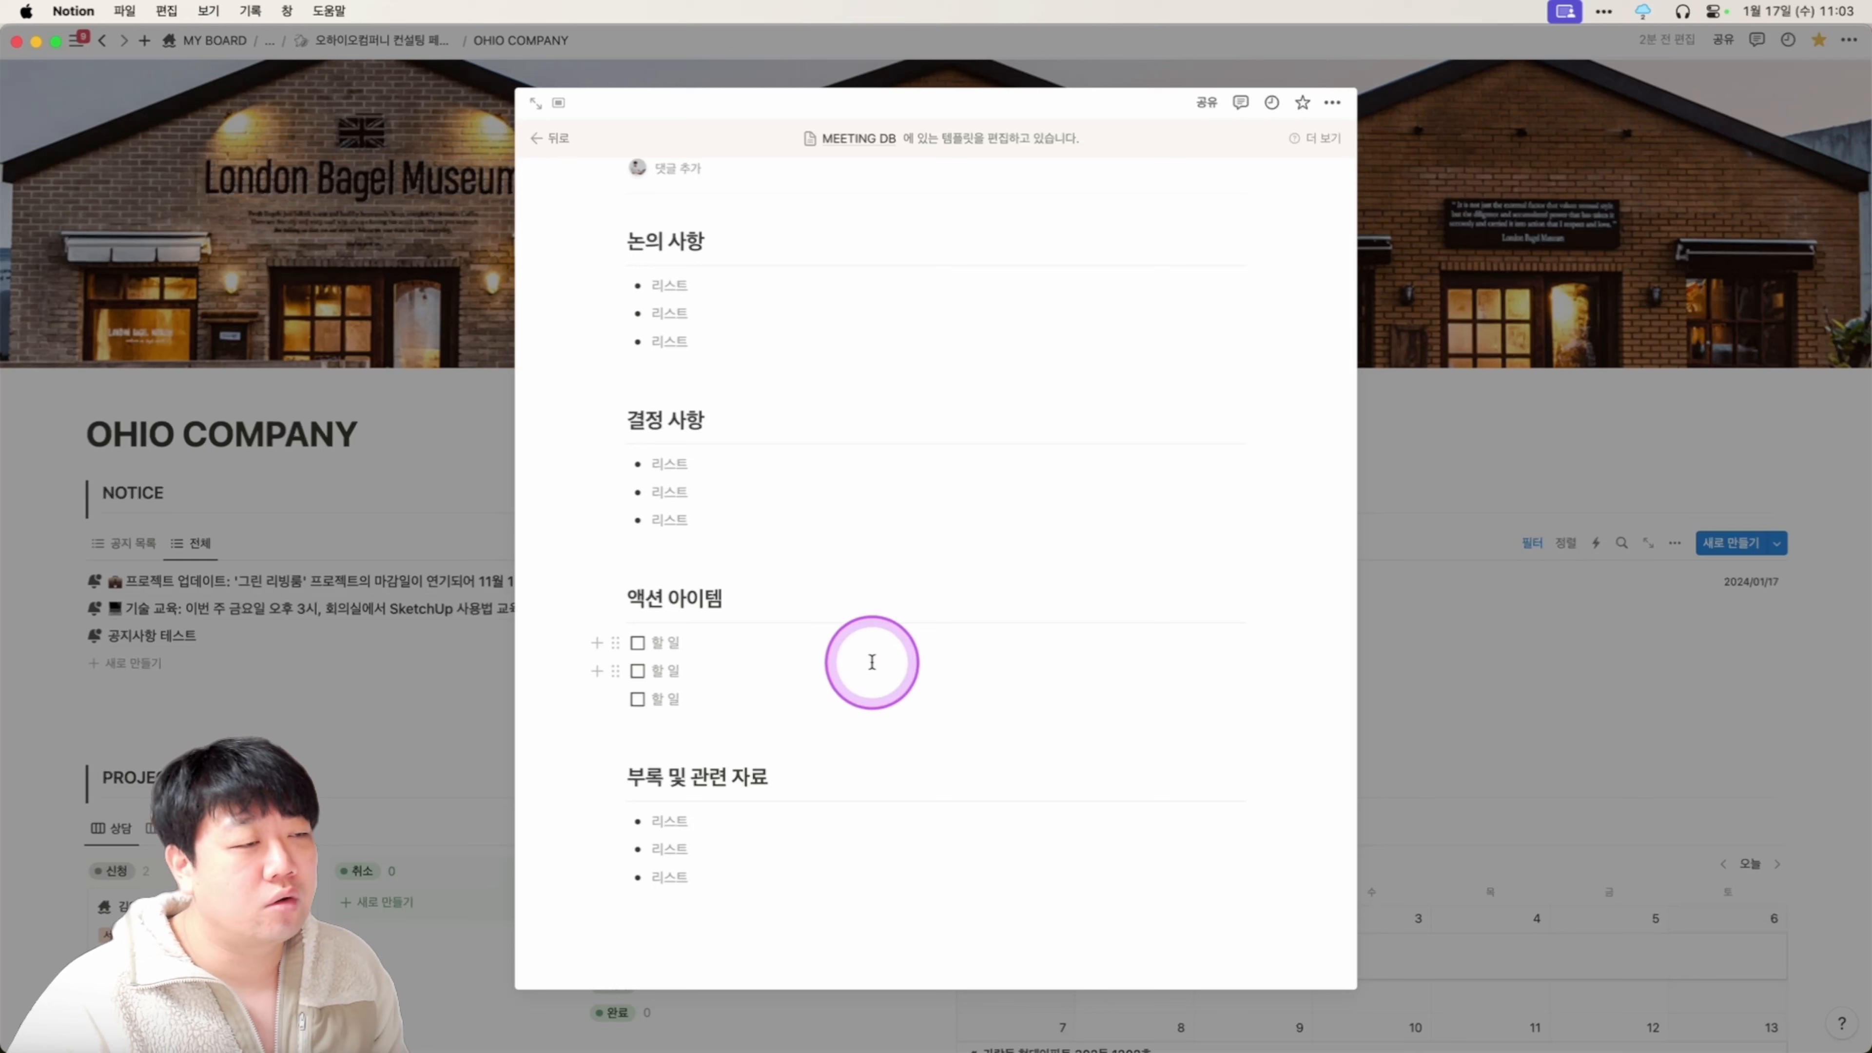
pyautogui.scroll(6, 973, 628)
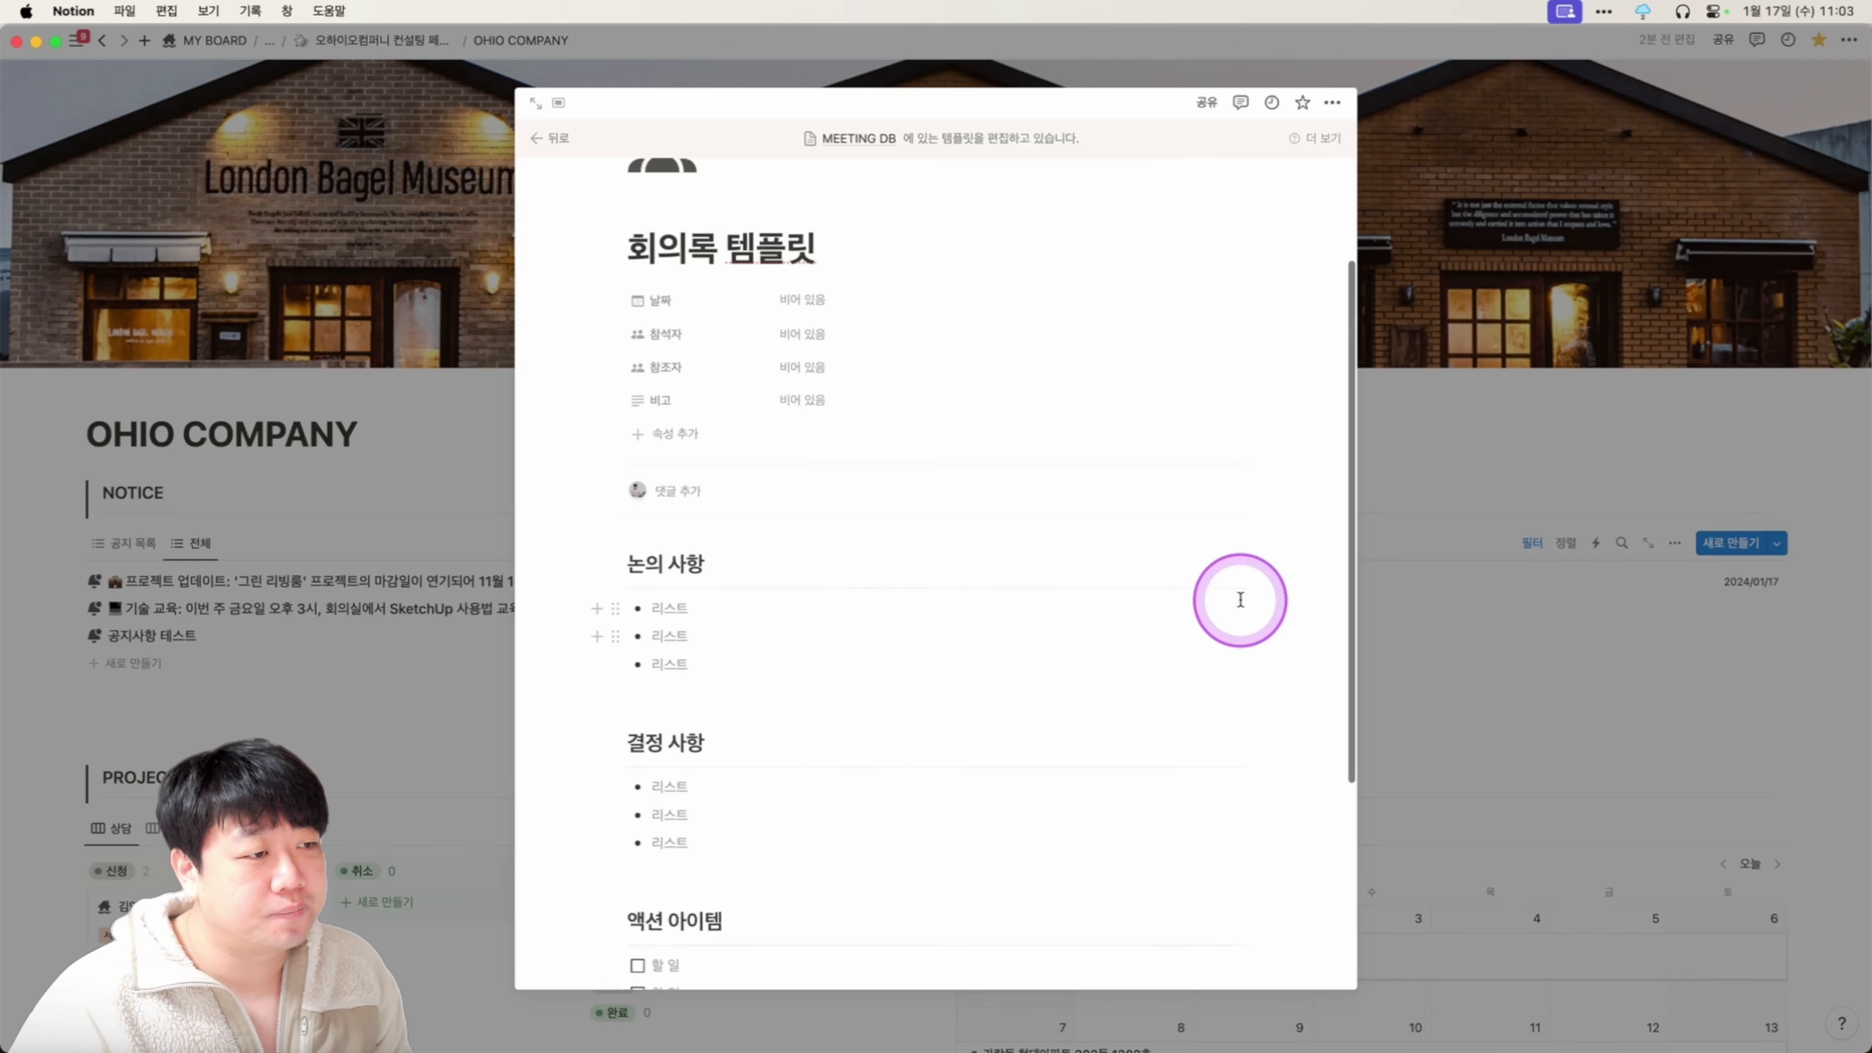
pyautogui.click(1433, 590)
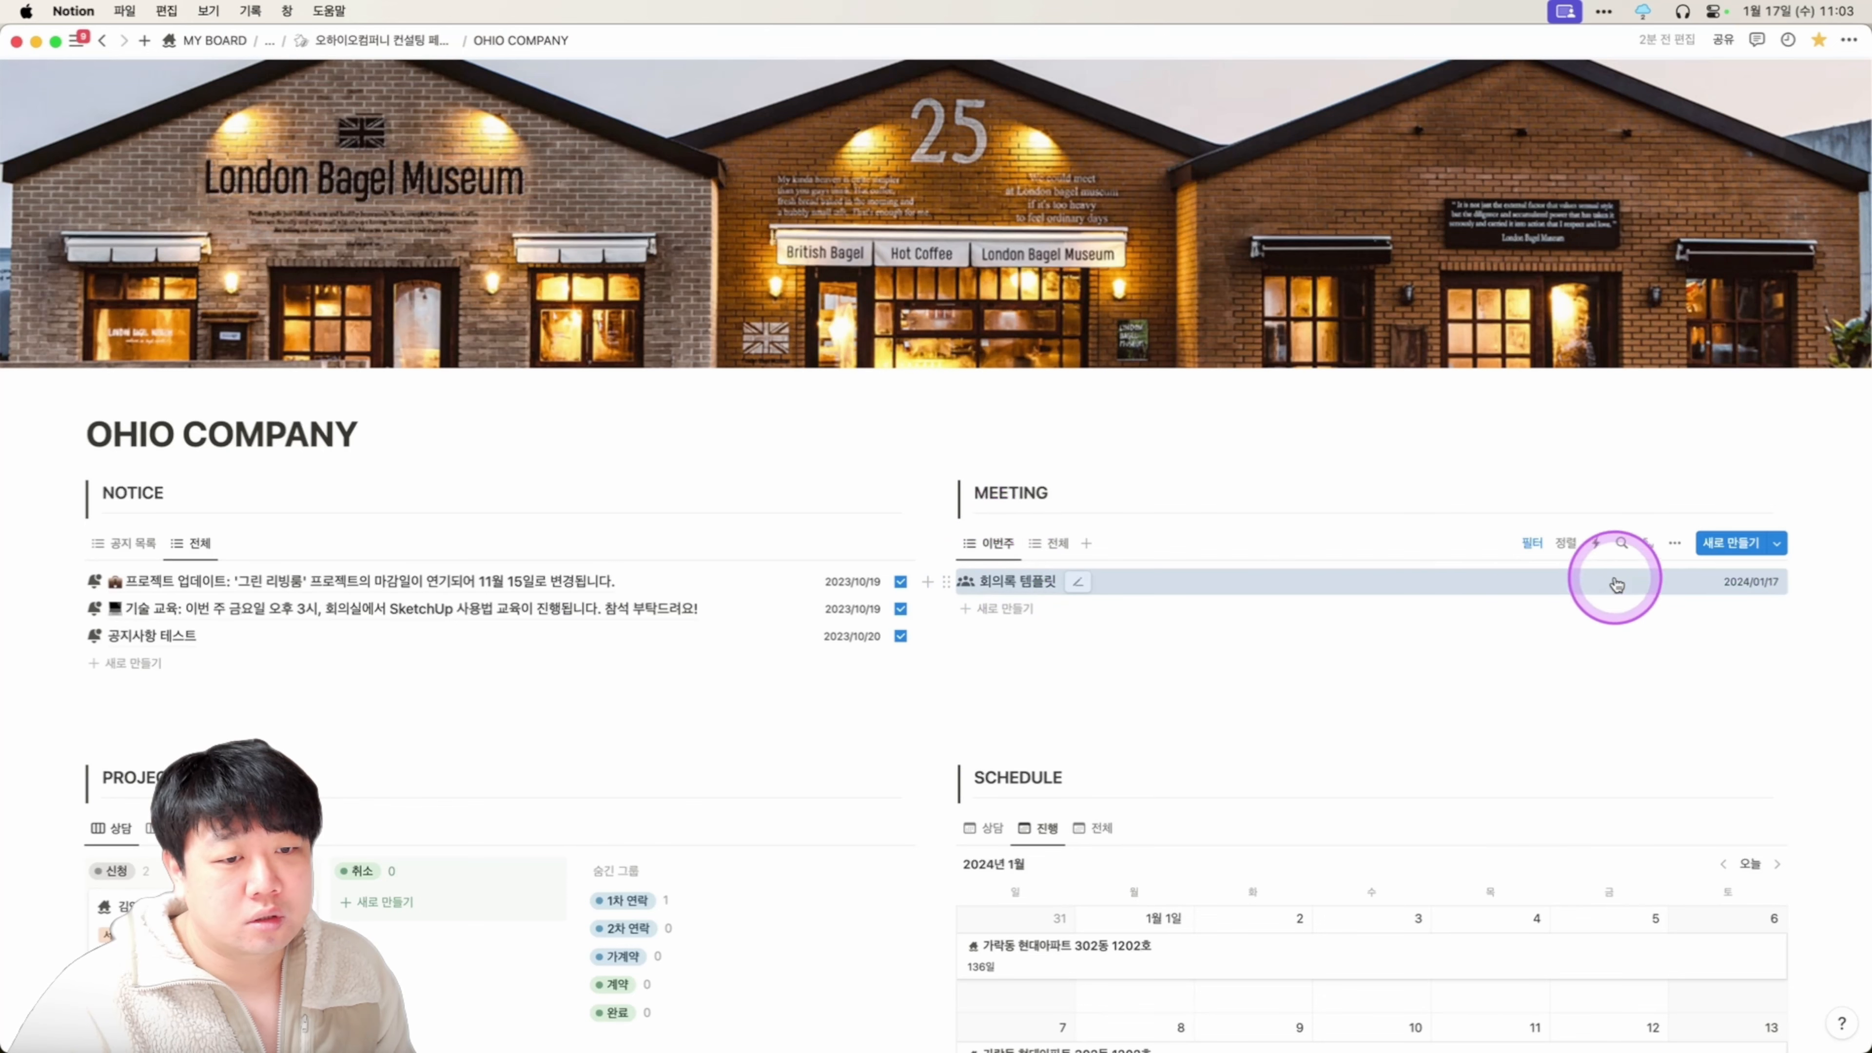
# On the 이번주 view, try the 날짜 filter units month, year, today, then month again.
pyautogui.click(1530, 544)
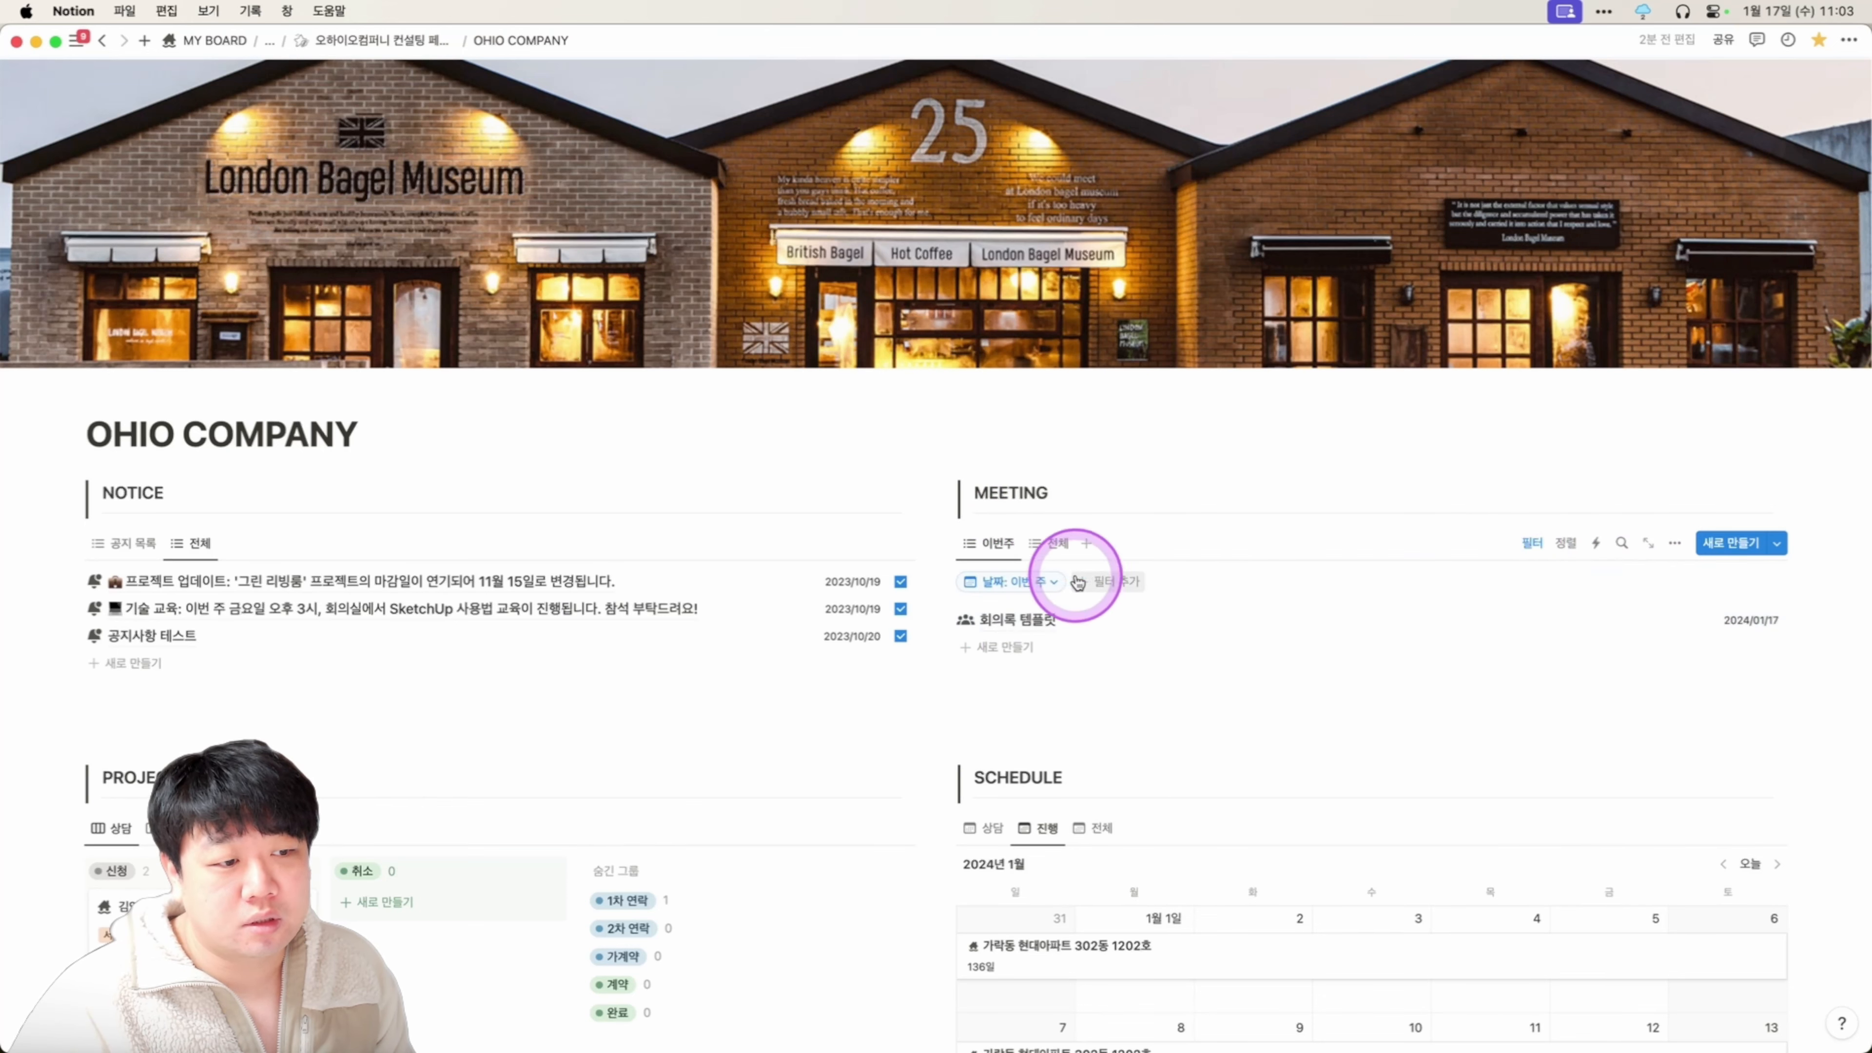
pyautogui.click(1013, 582)
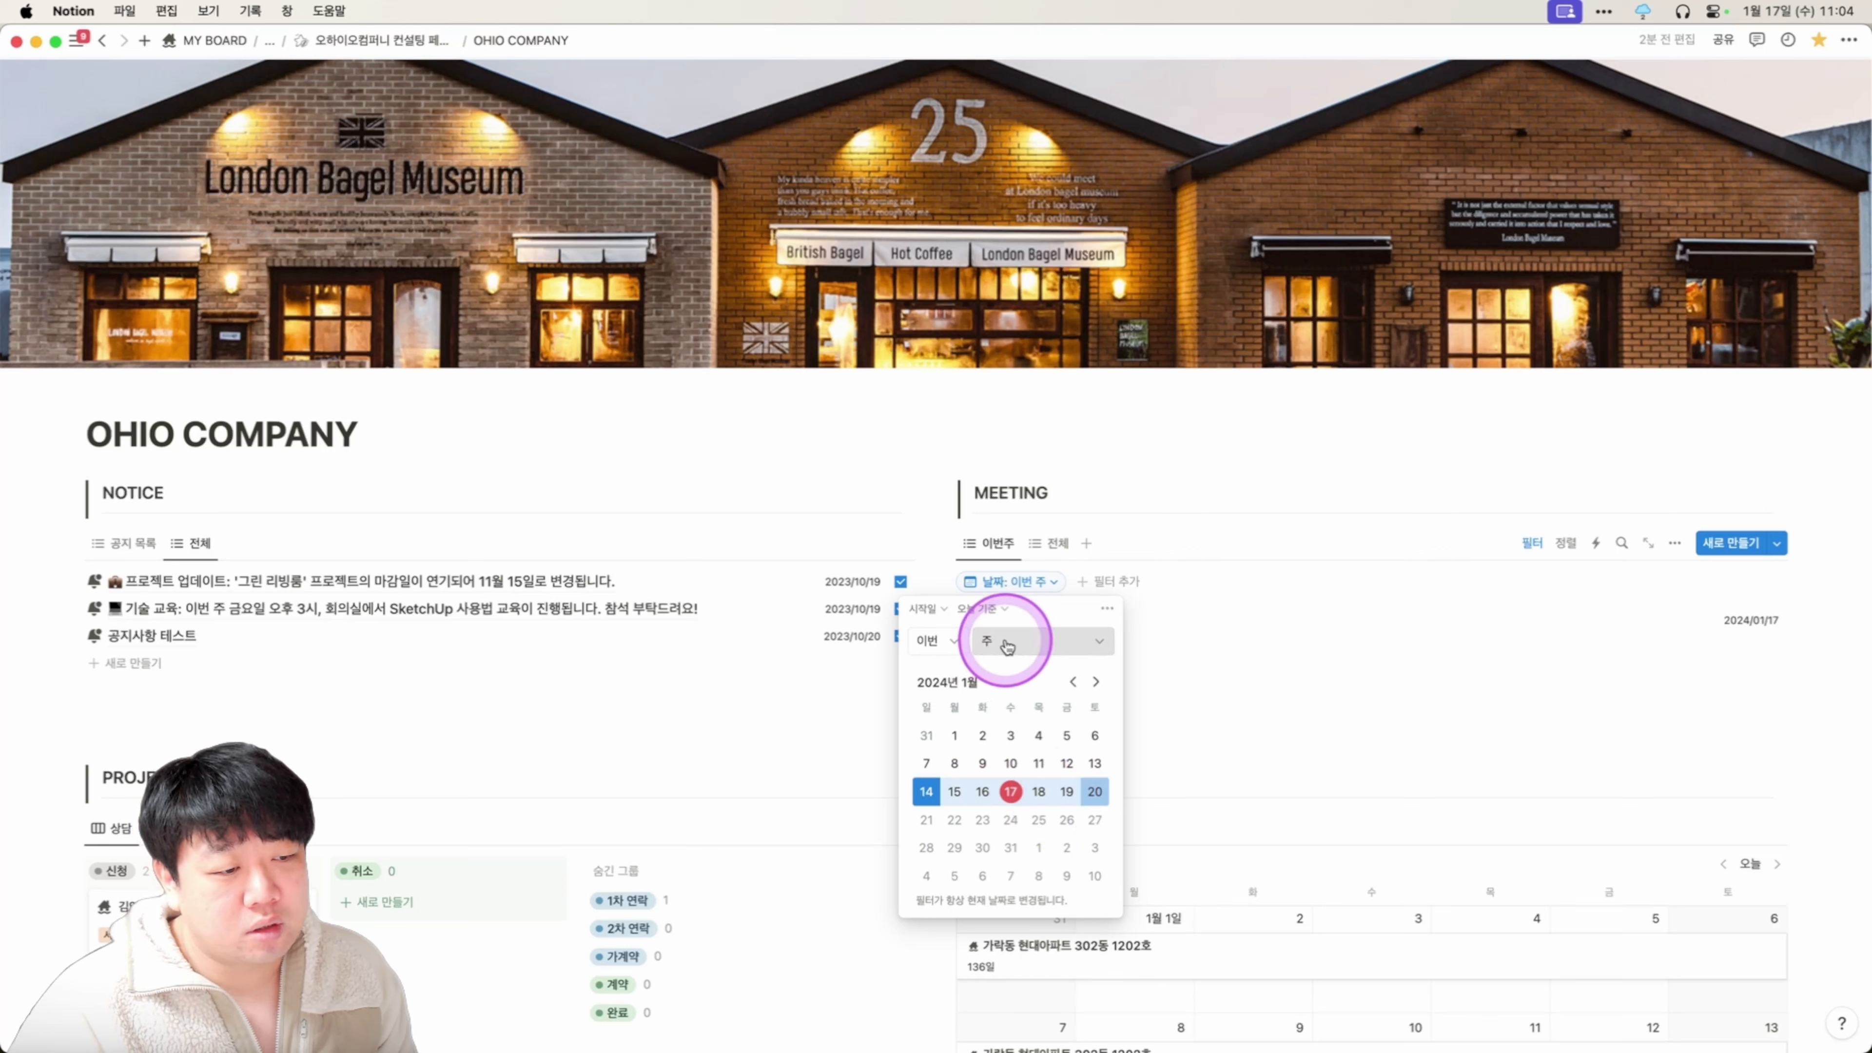
pyautogui.click(1546, 551)
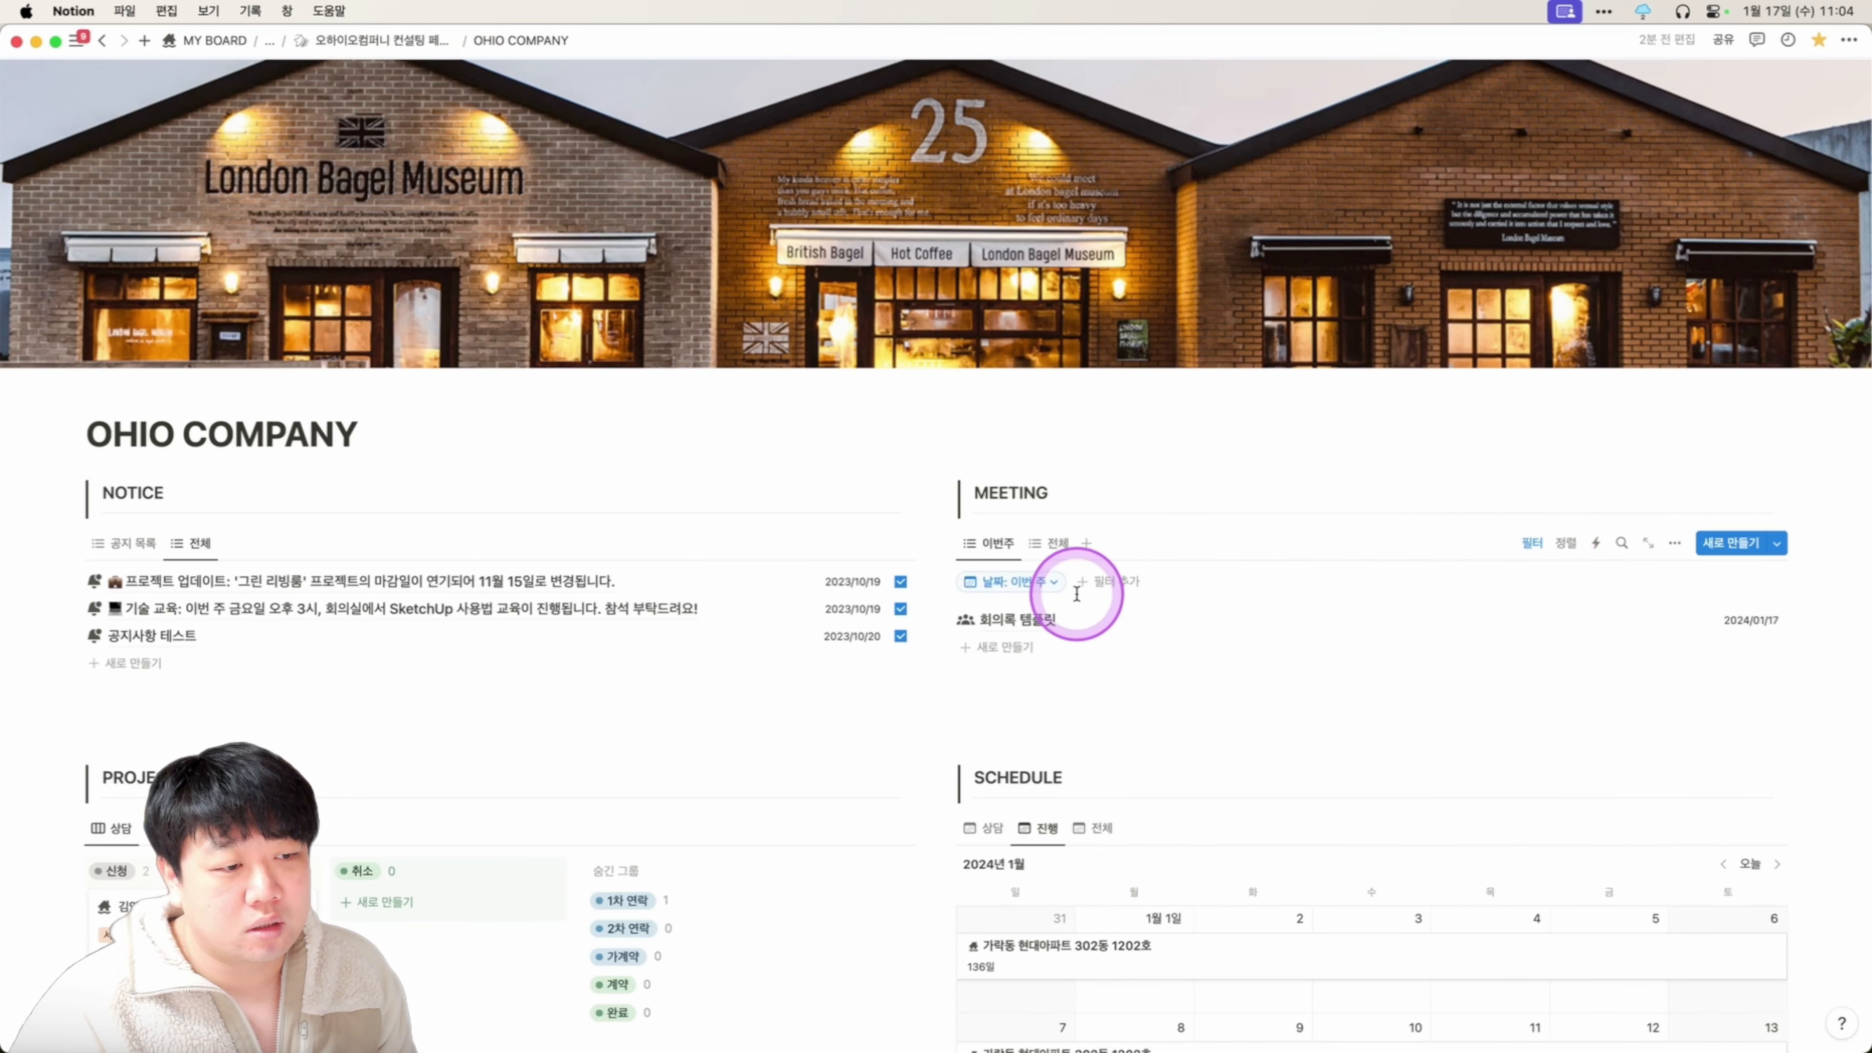
pyautogui.click(1039, 581)
pyautogui.click(1042, 645)
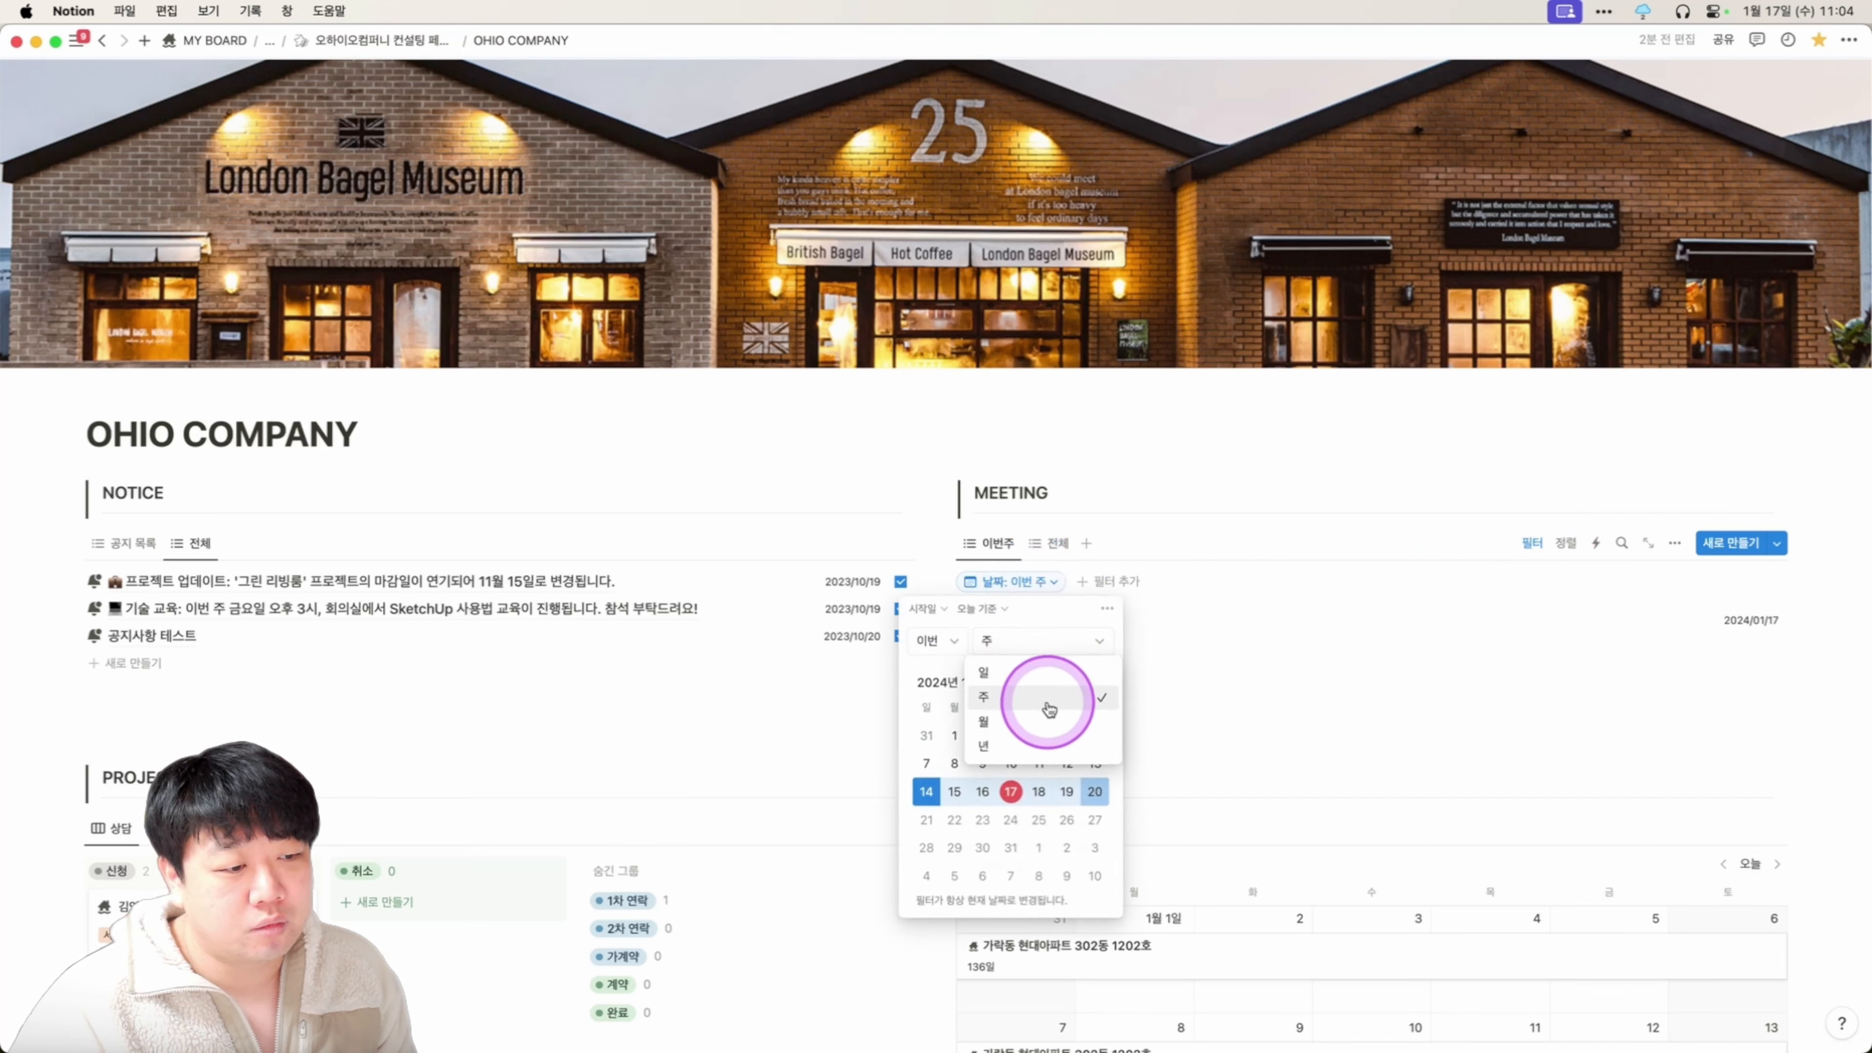
pyautogui.click(1045, 722)
pyautogui.click(1053, 649)
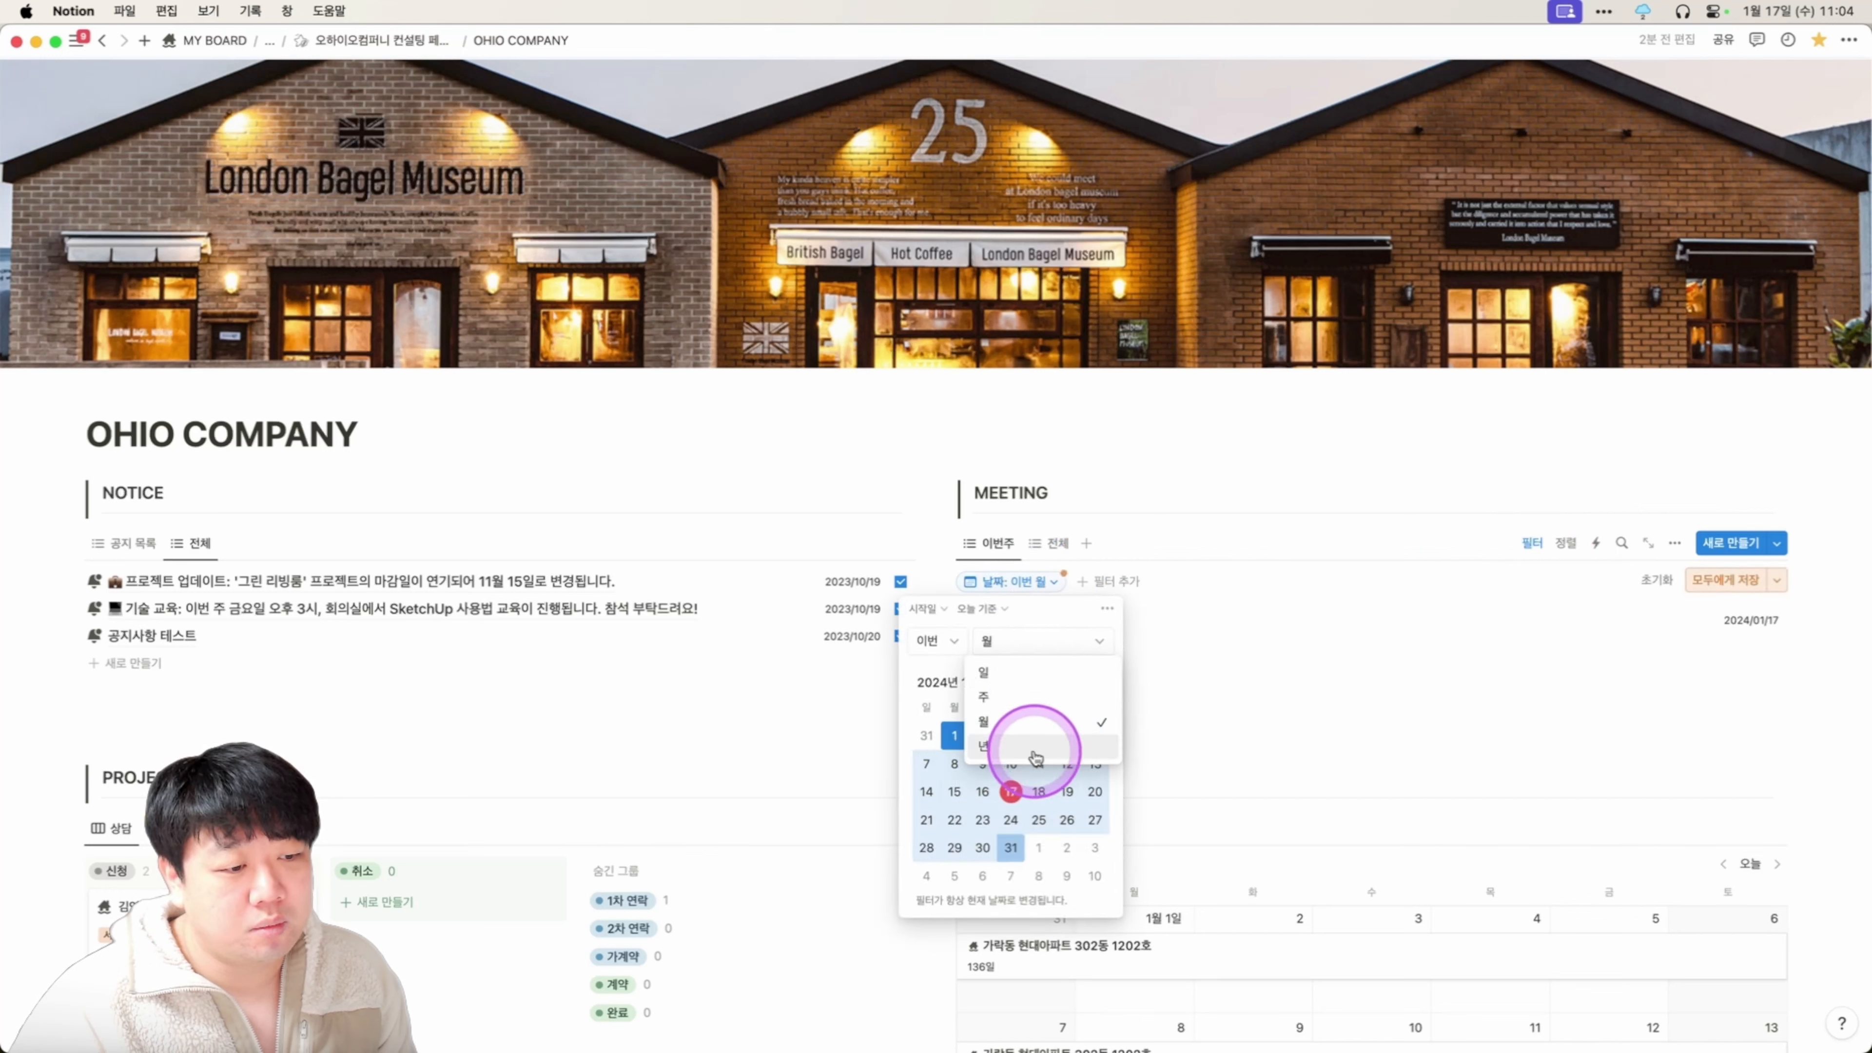
pyautogui.click(1042, 748)
pyautogui.click(1043, 655)
pyautogui.click(1039, 671)
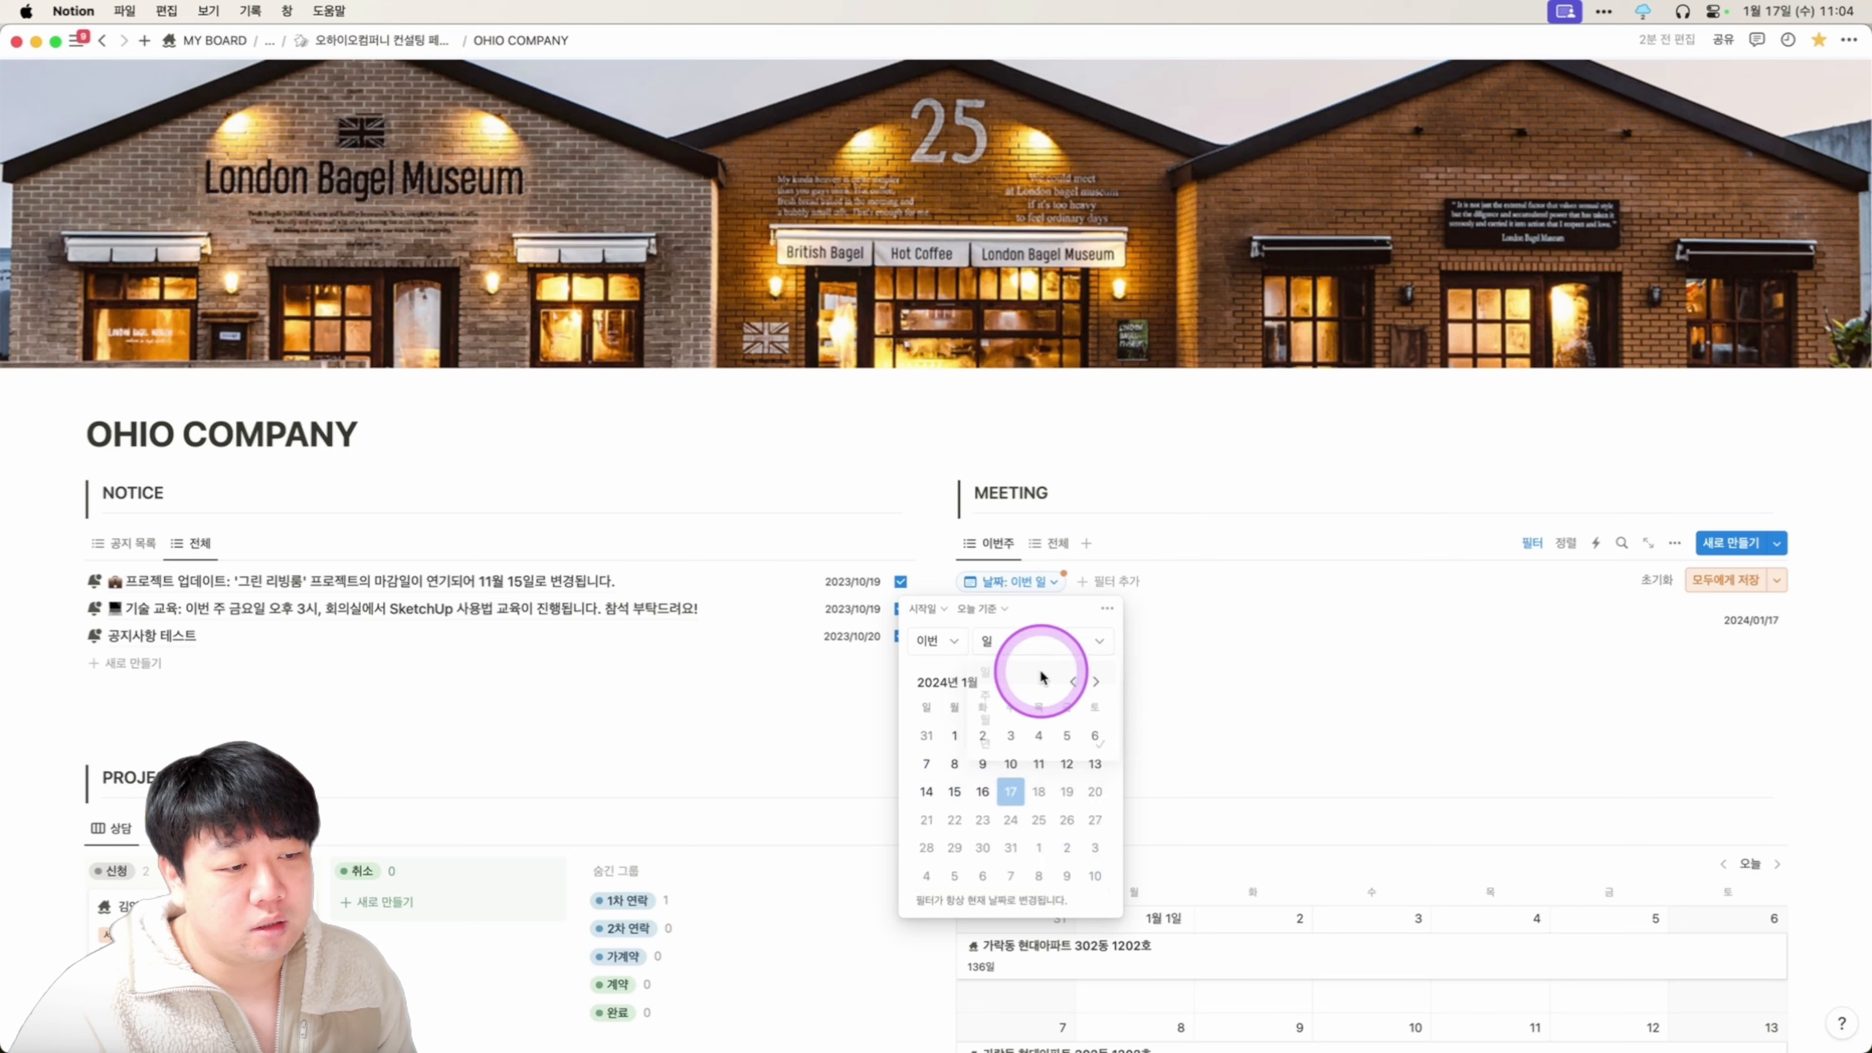
pyautogui.click(1038, 649)
pyautogui.click(1044, 721)
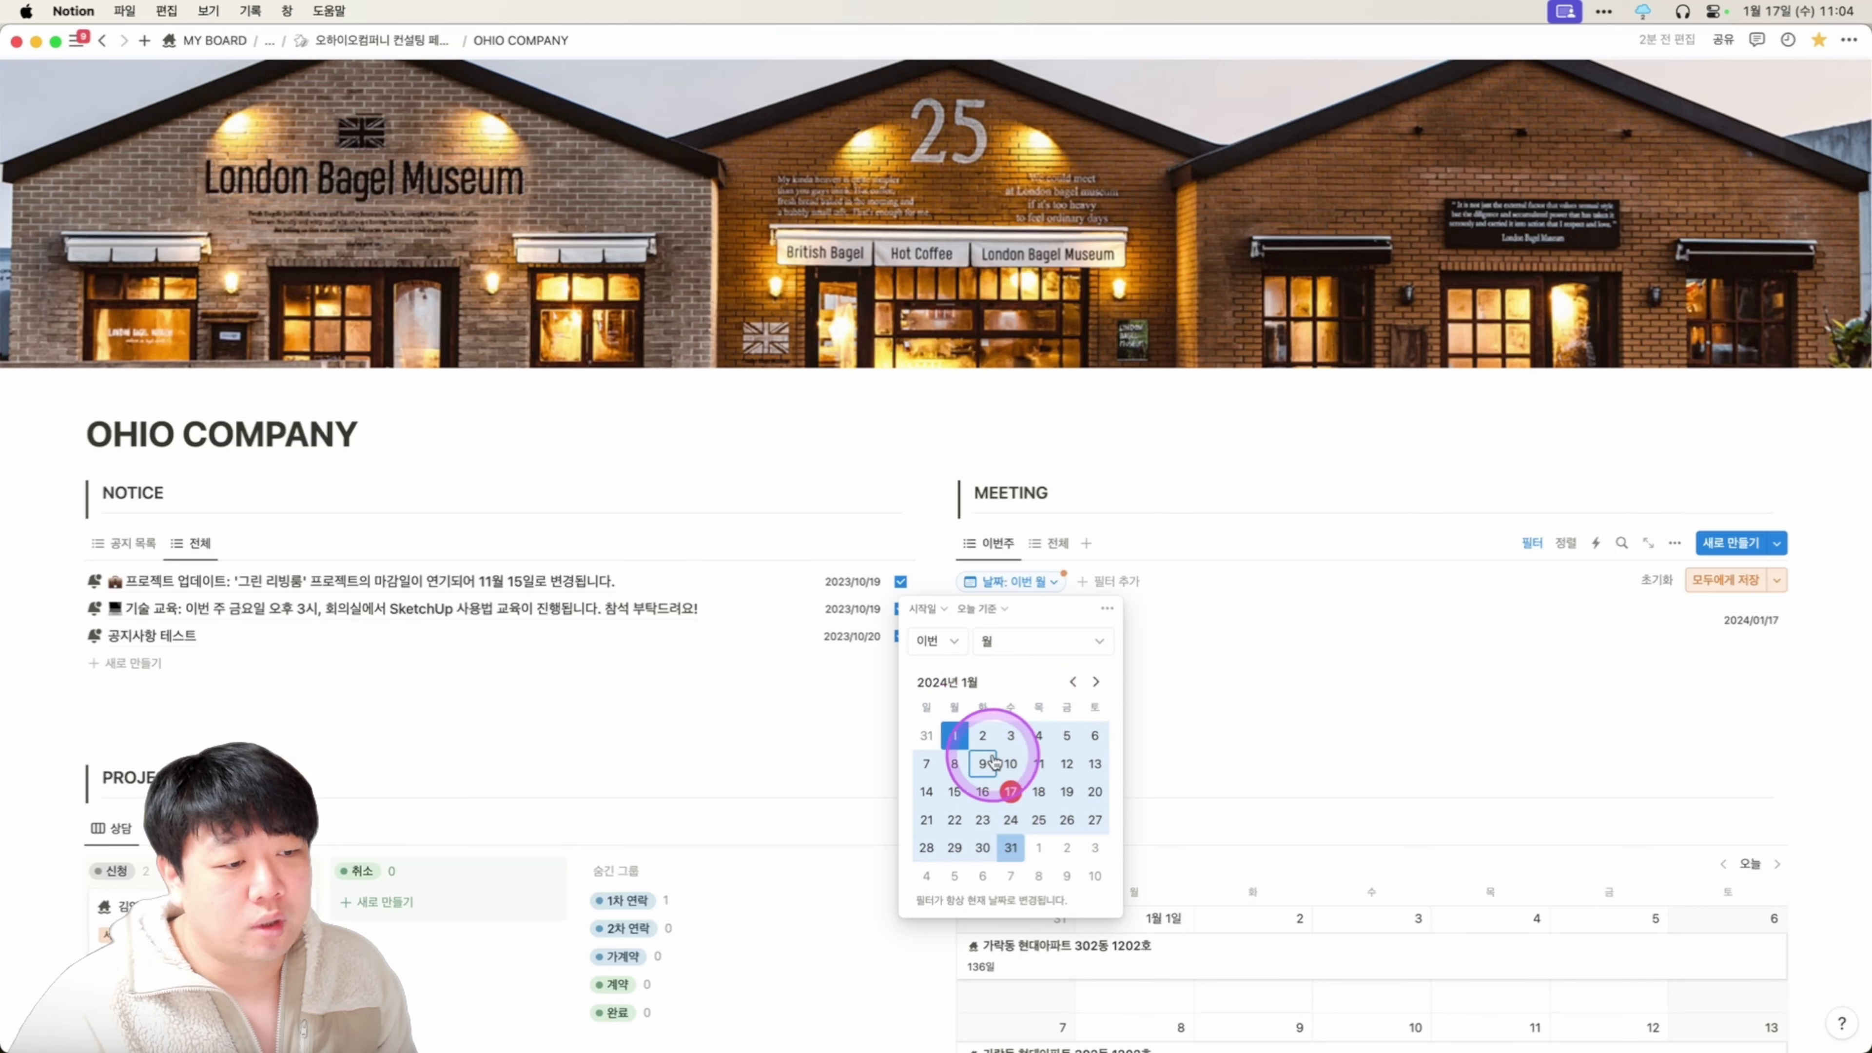
# Set the 날짜 filter to 이번 주, save it for everyone, and compare with the 전체 tab.
pyautogui.click(1717, 579)
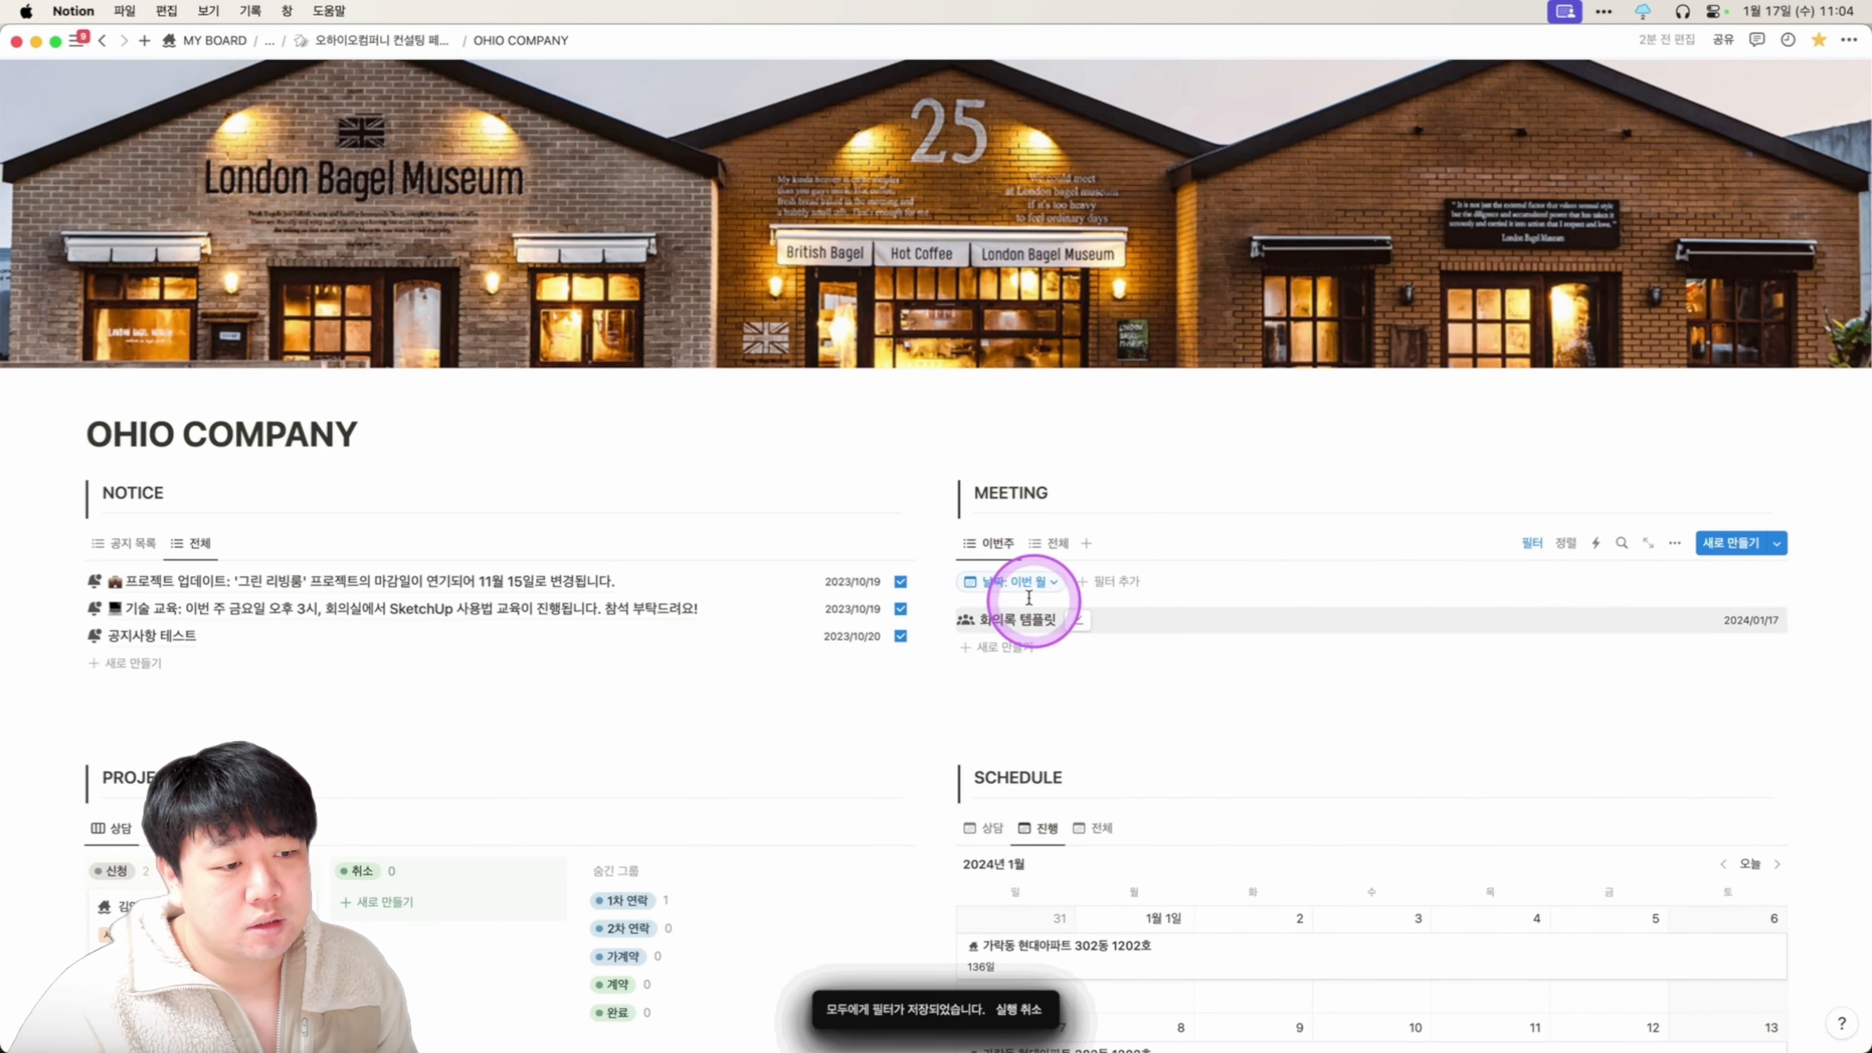
pyautogui.click(1016, 581)
pyautogui.click(1025, 641)
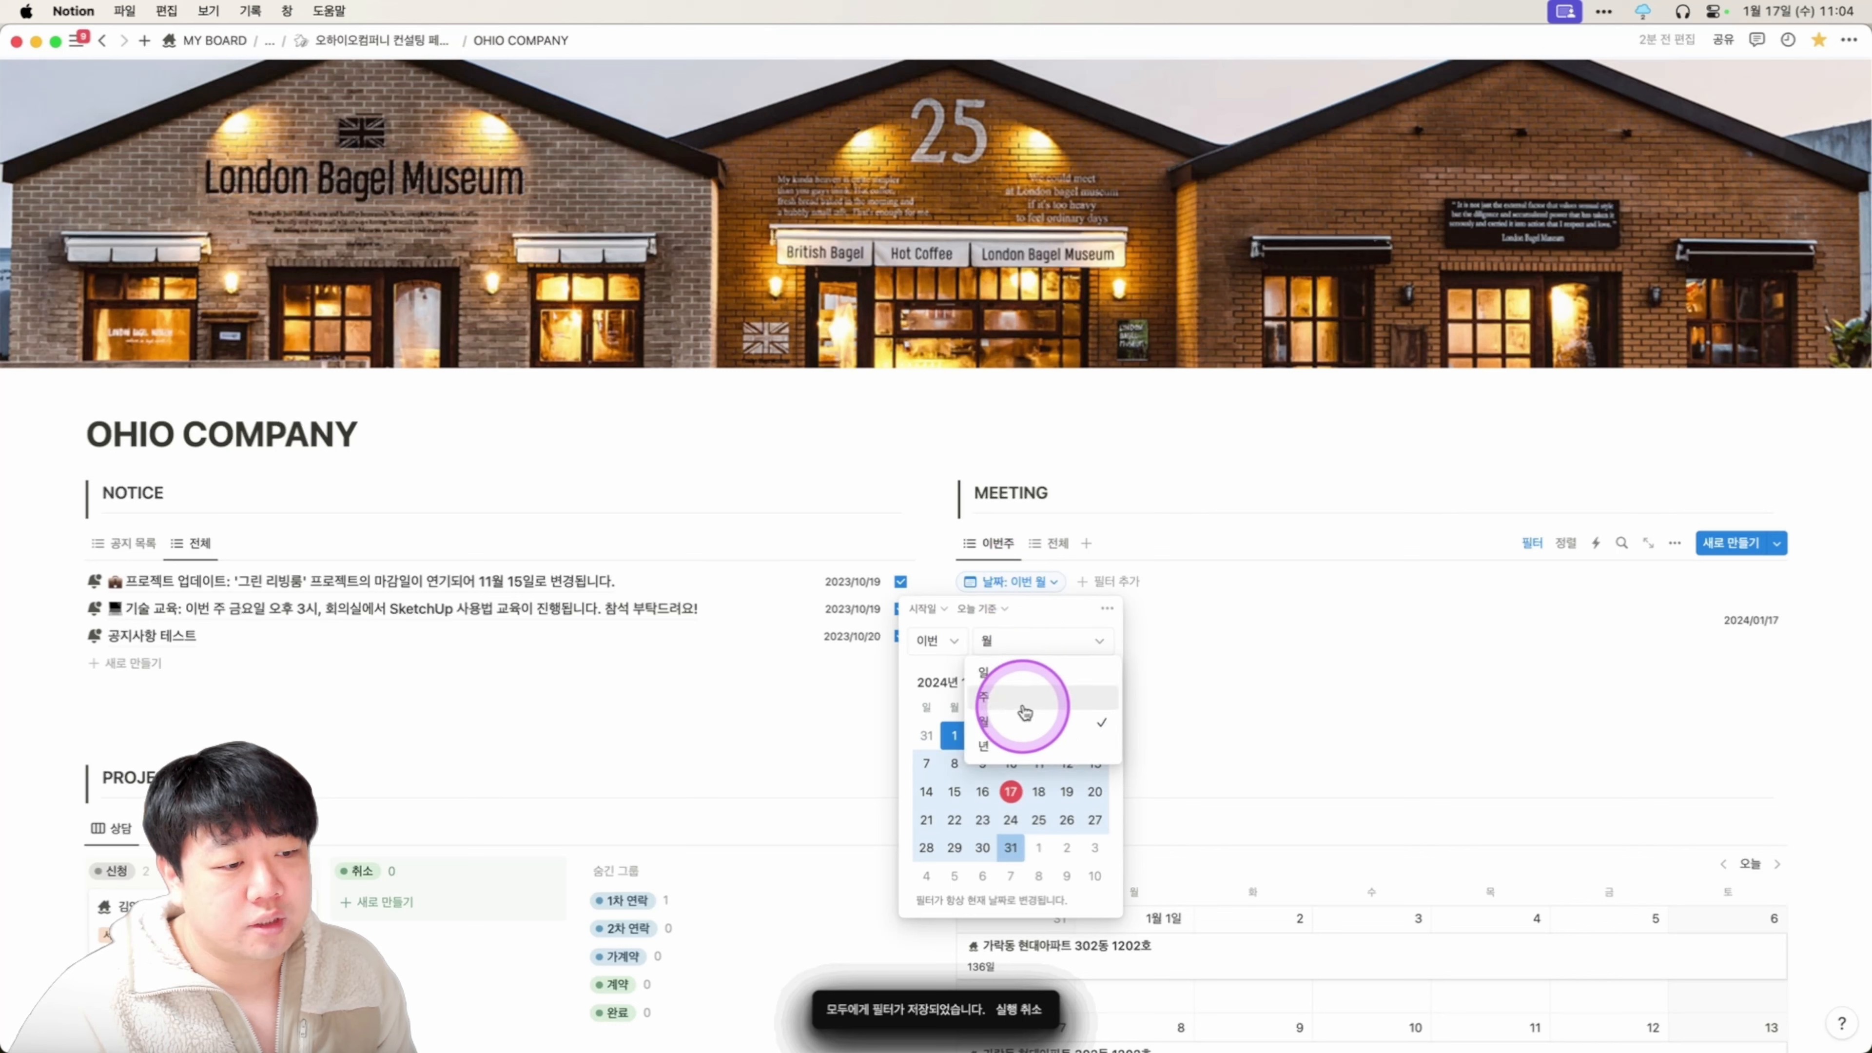
pyautogui.click(1024, 696)
pyautogui.click(1699, 590)
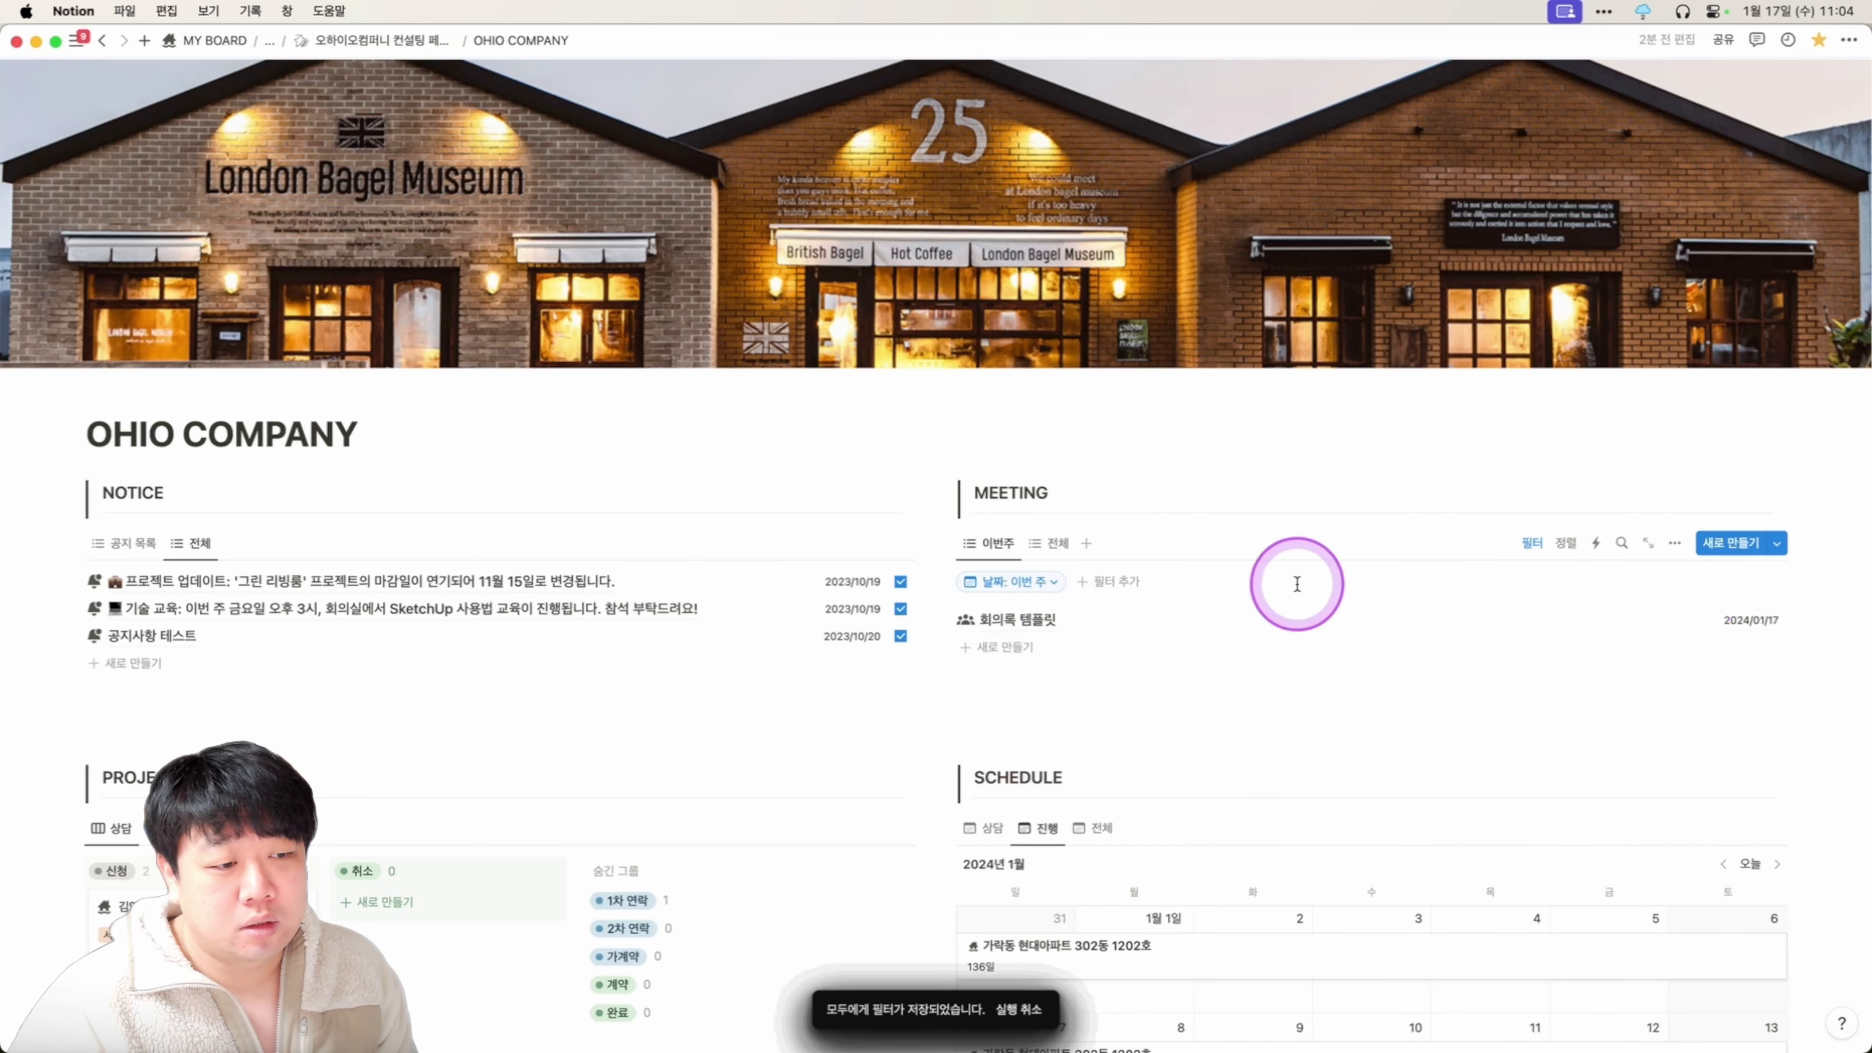
pyautogui.click(1058, 546)
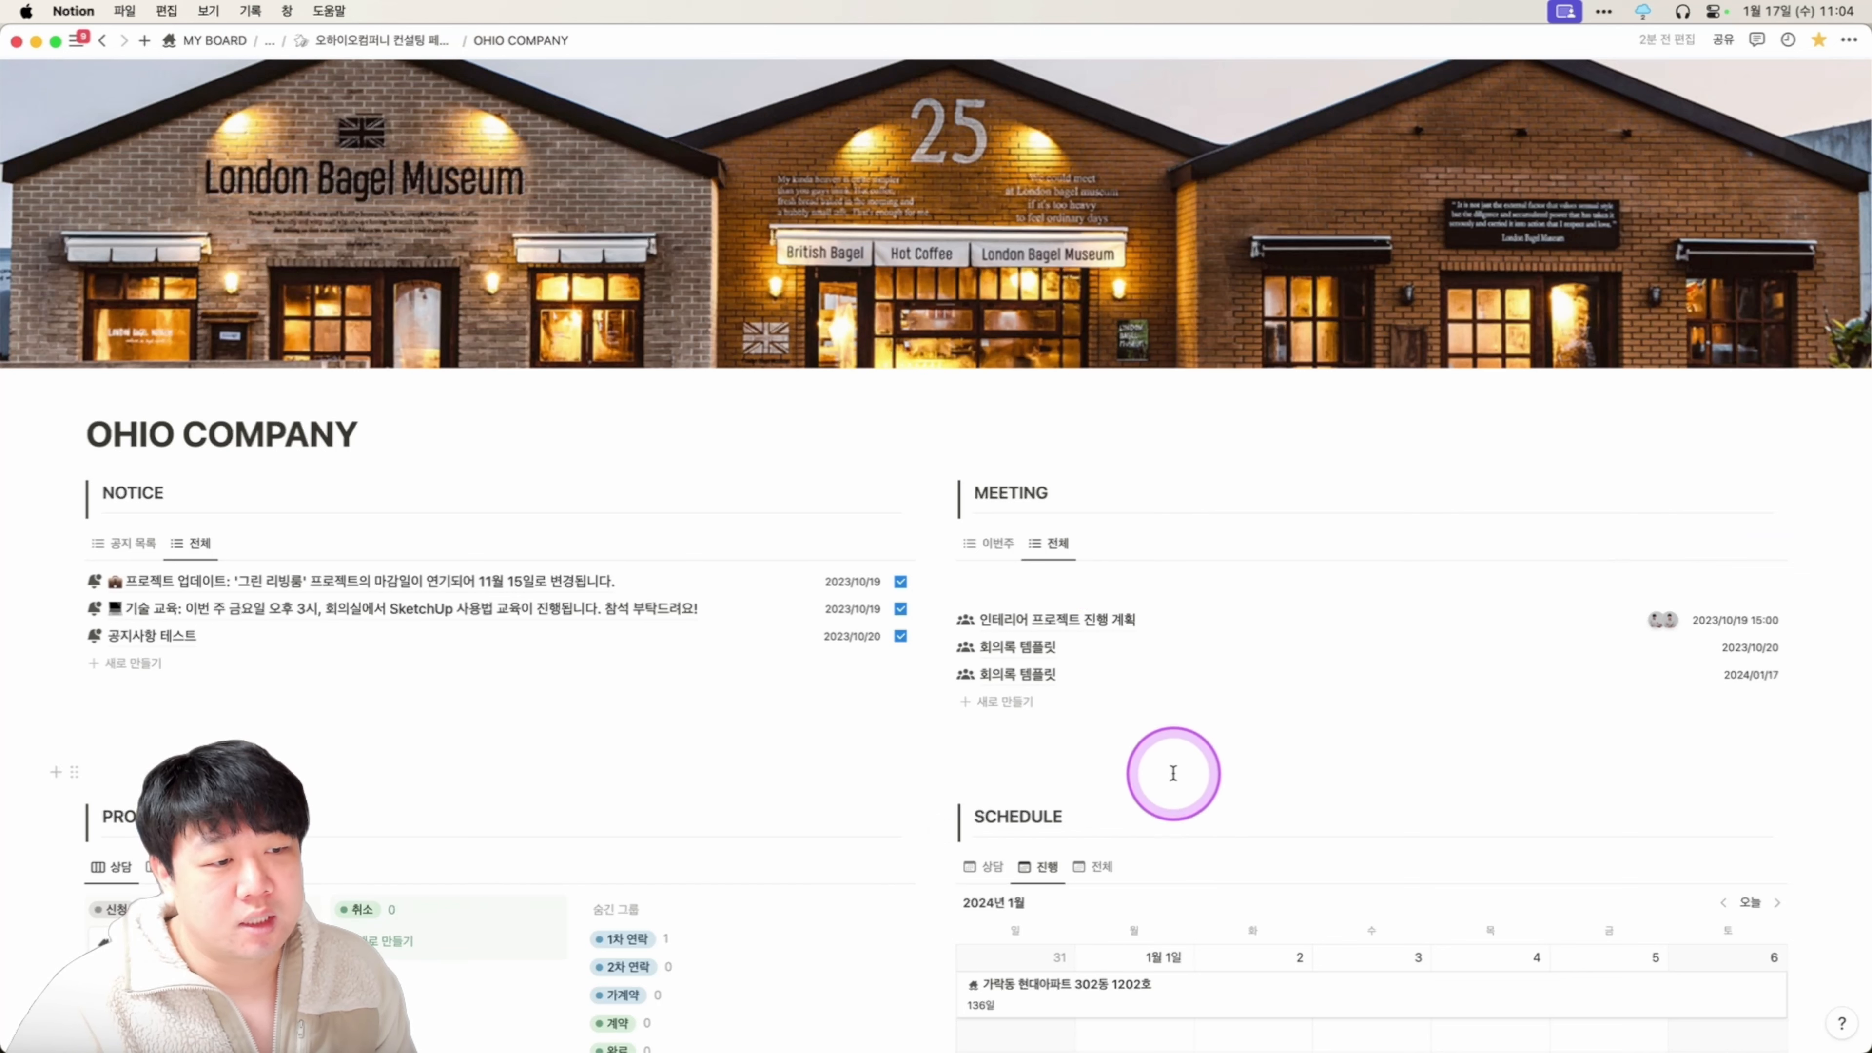
pyautogui.click(999, 543)
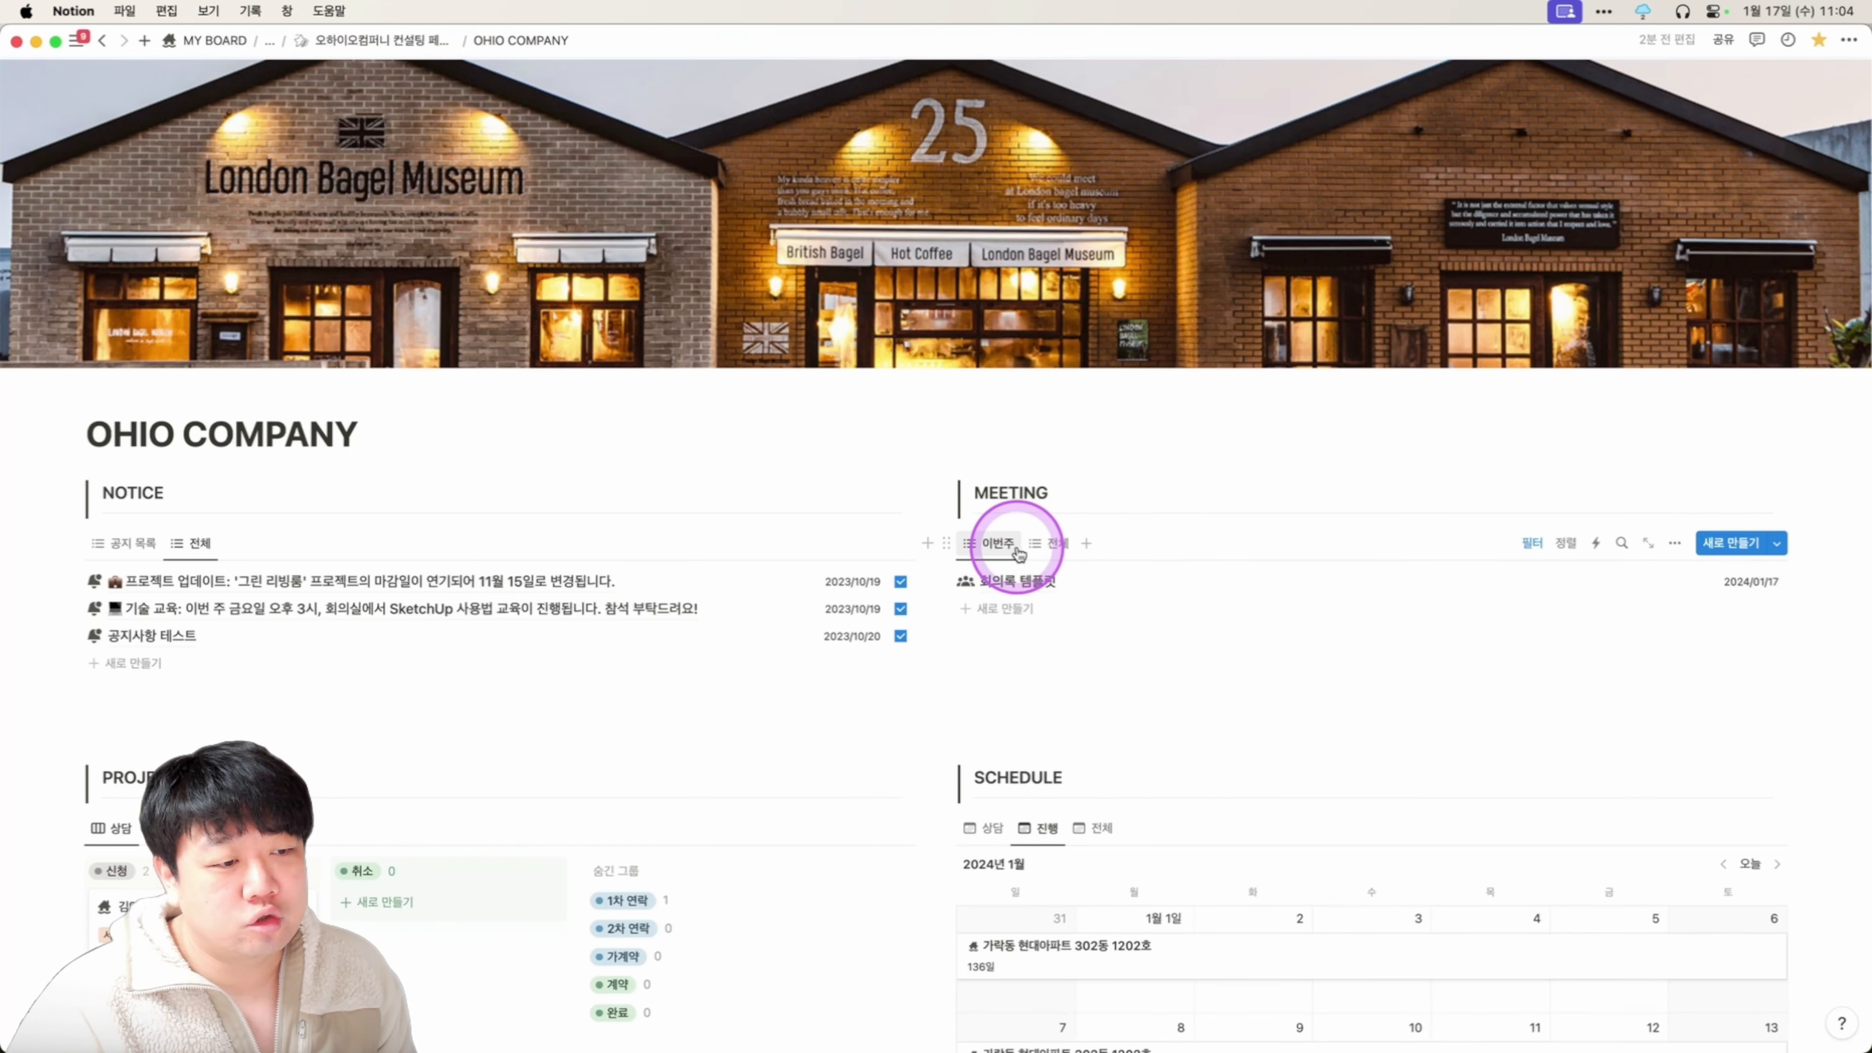
pyautogui.click(1649, 545)
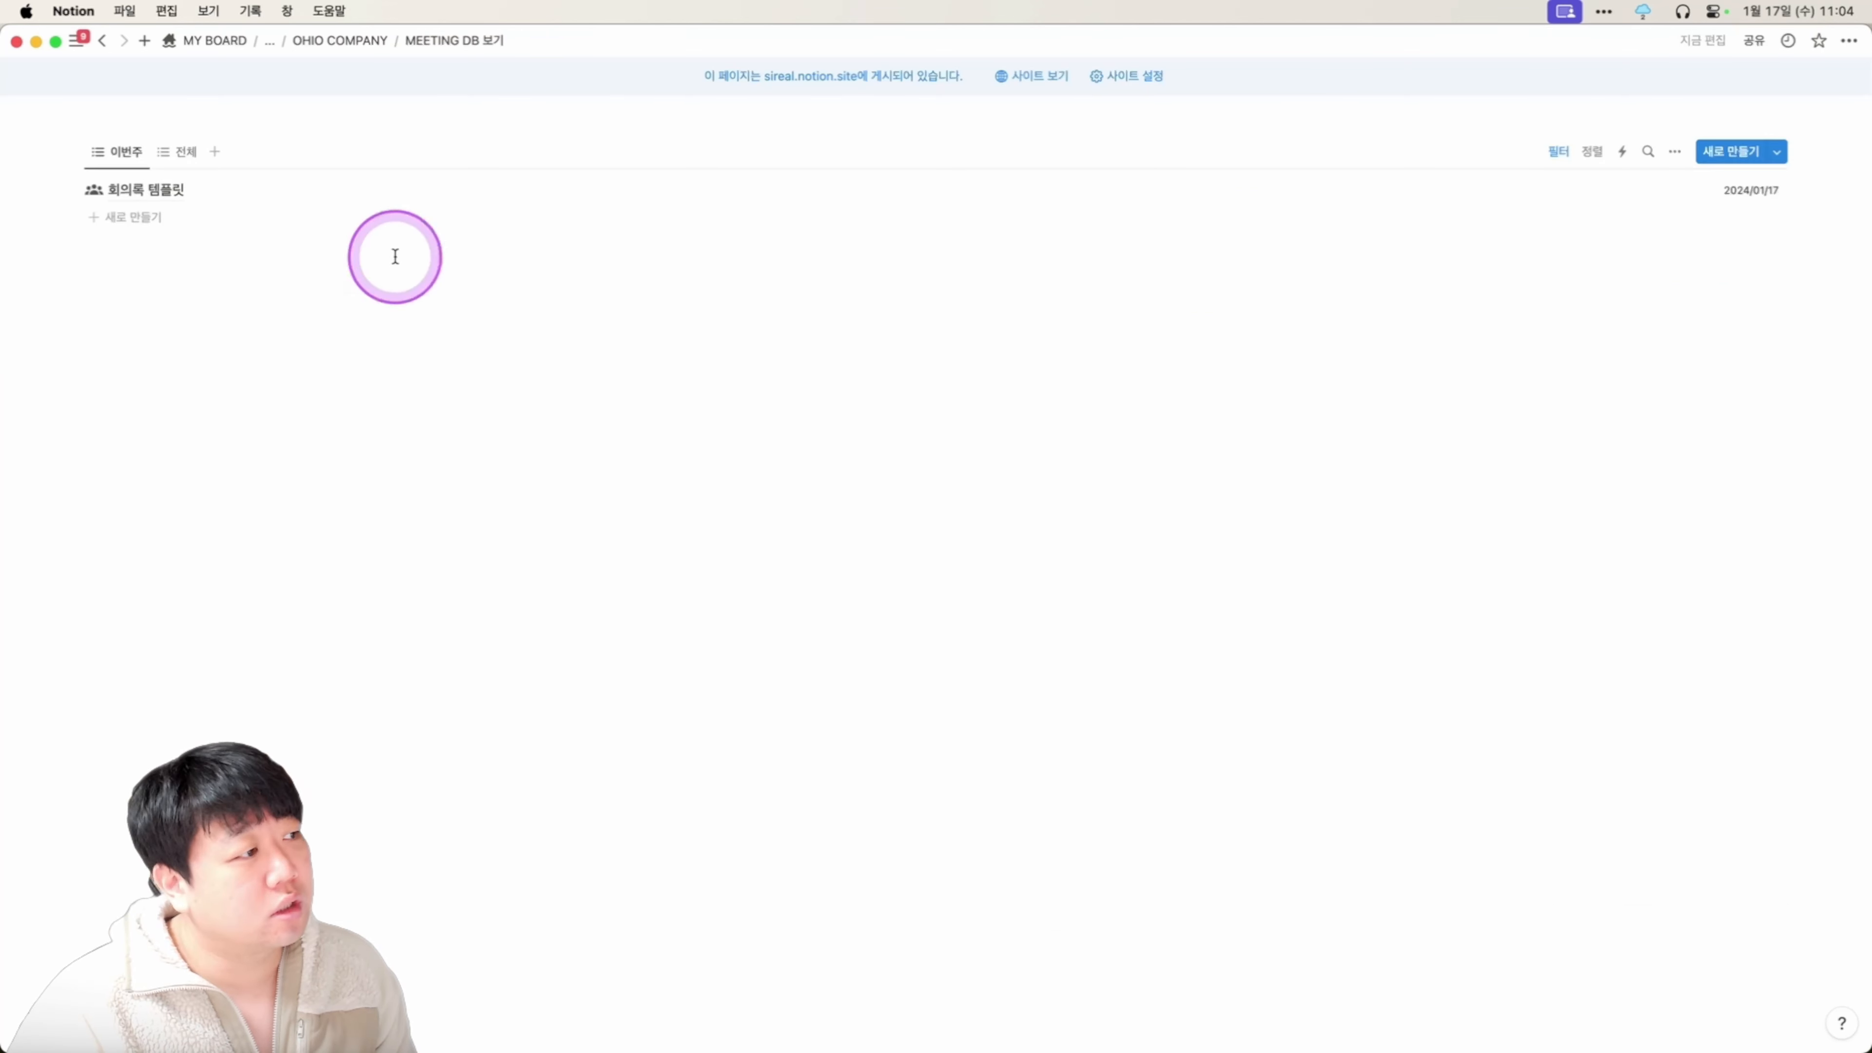
pyautogui.click(186, 152)
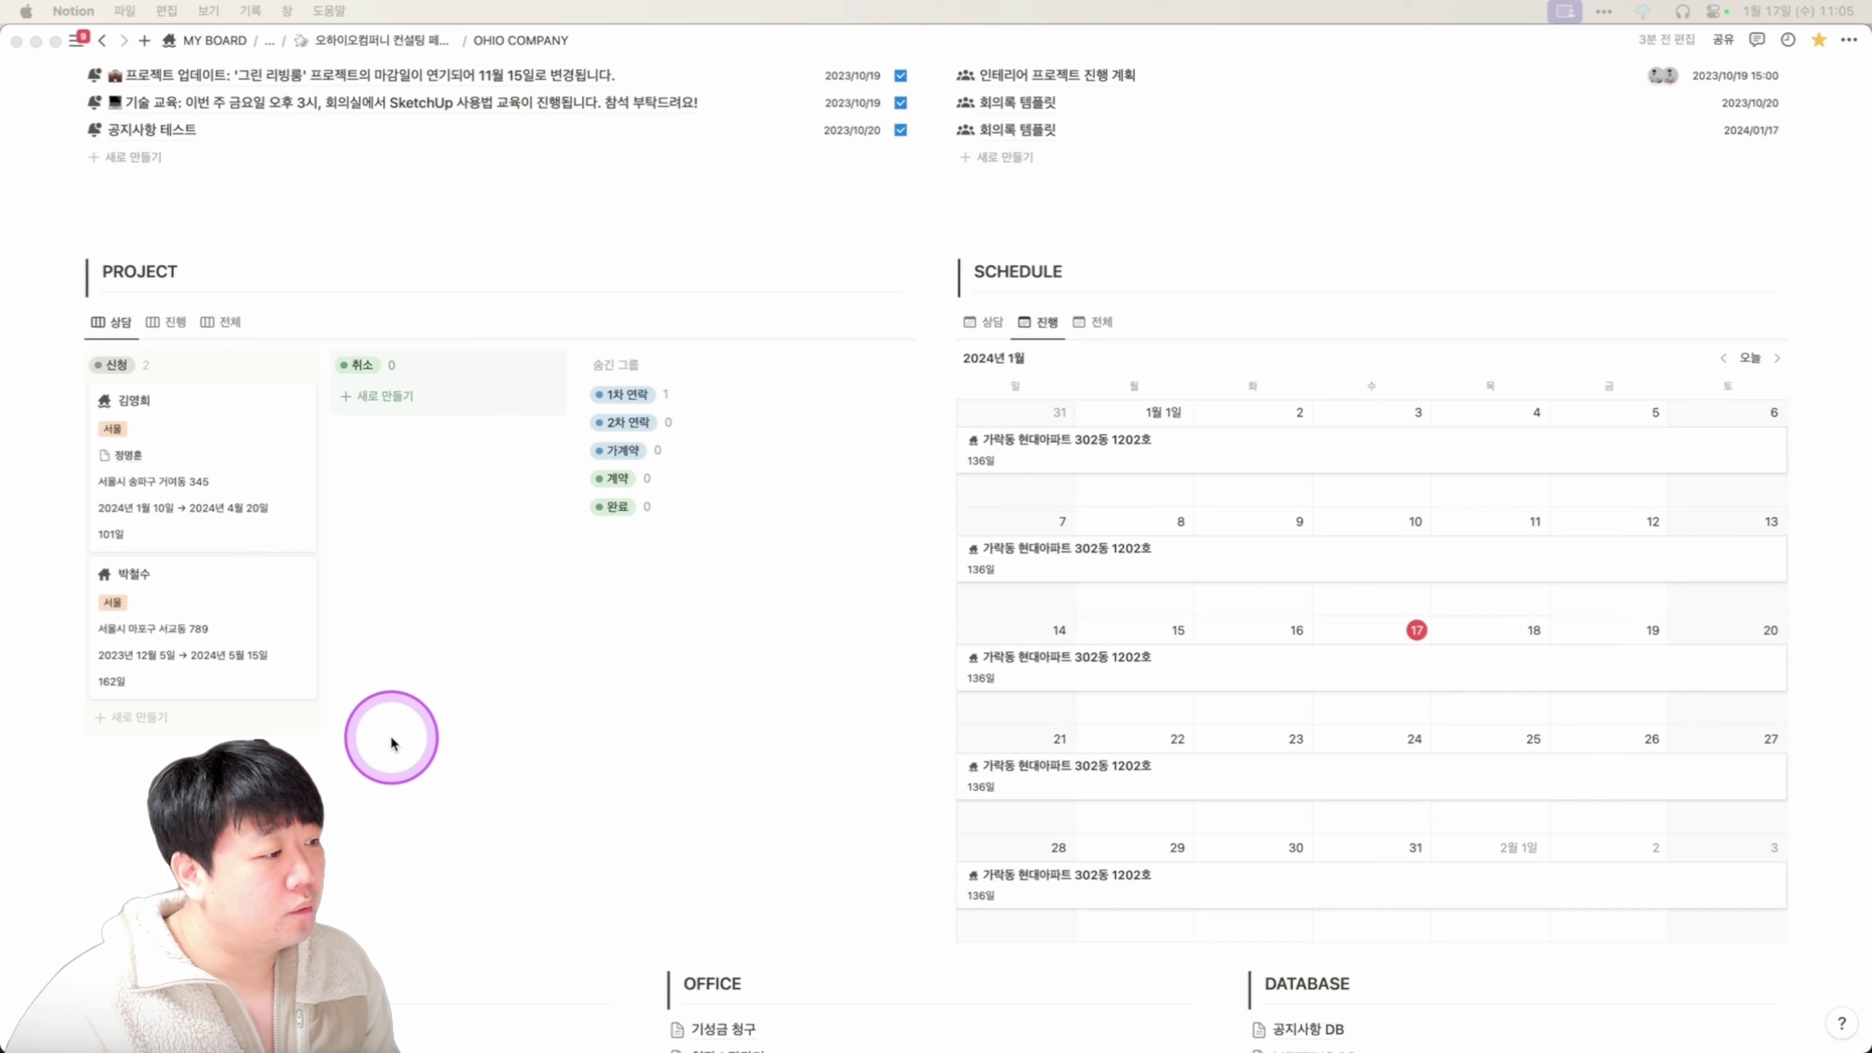
pyautogui.click(145, 742)
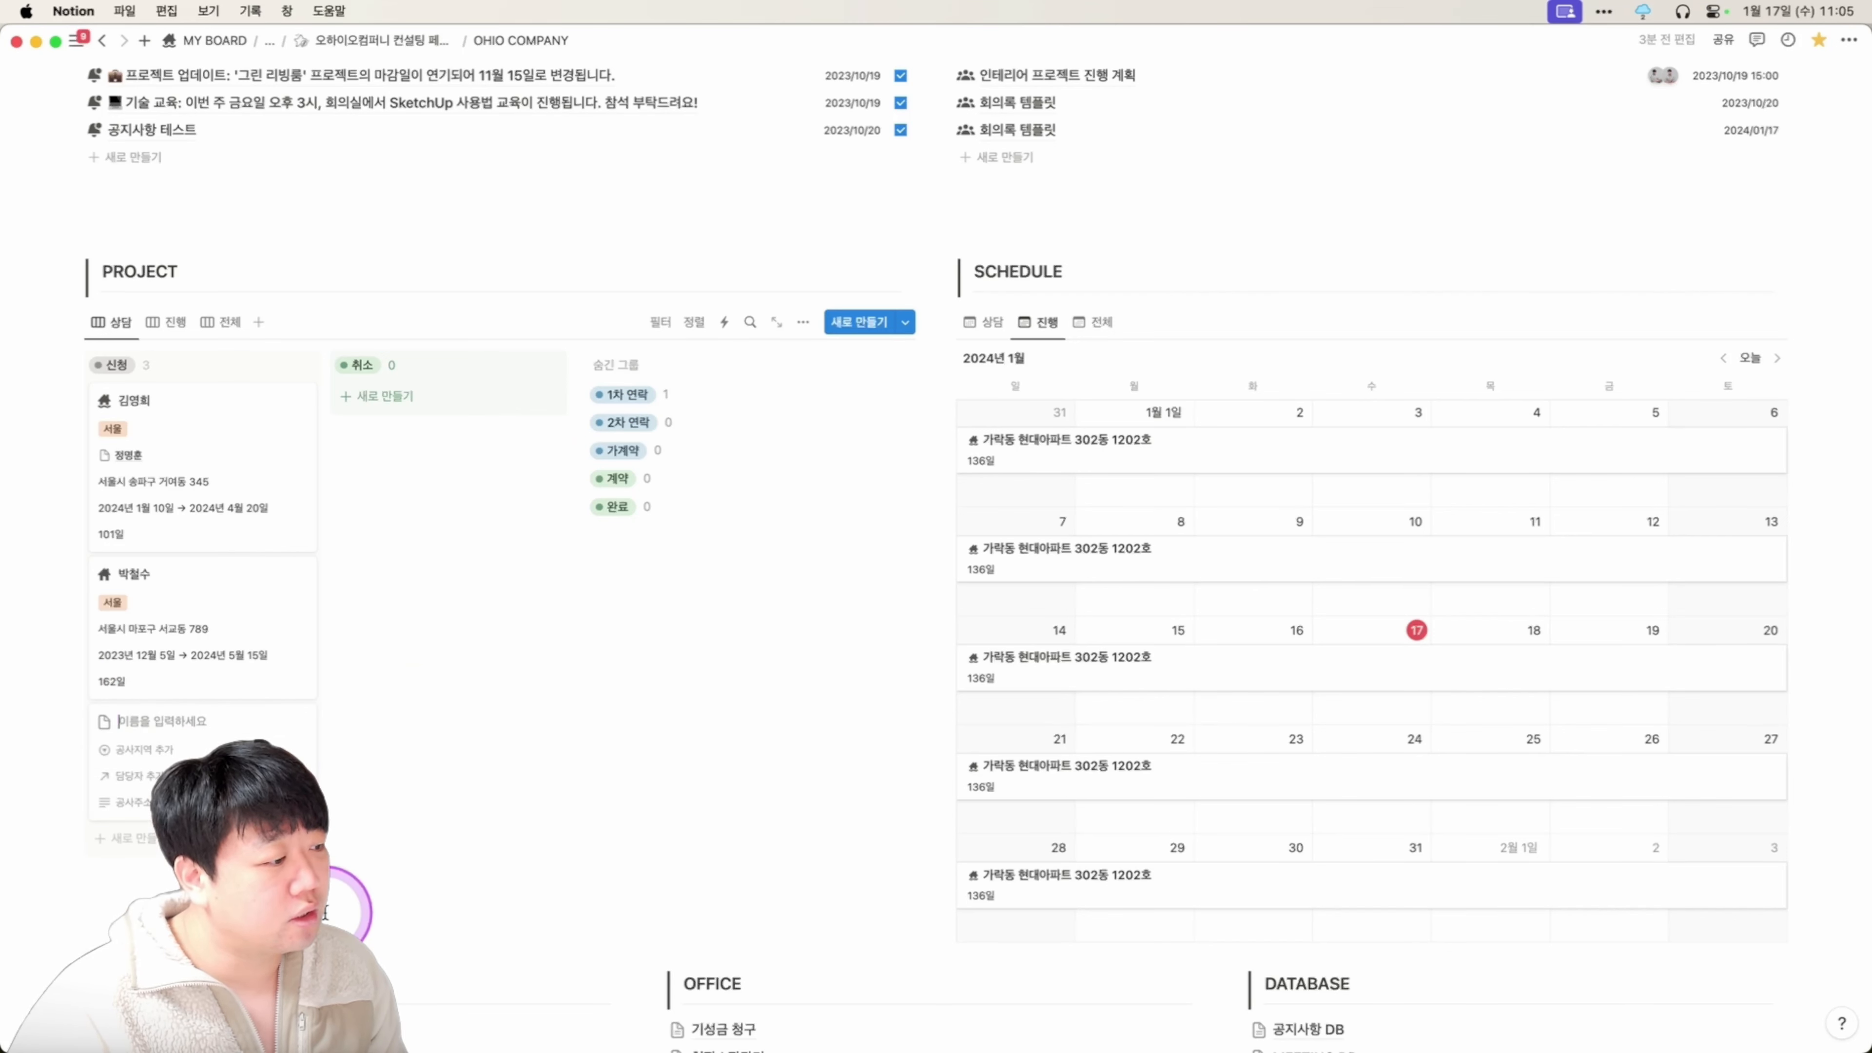
pyautogui.moveTo(434, 775); pyautogui.dragTo(335, 715)
pyautogui.scroll(-1, 316, 728)
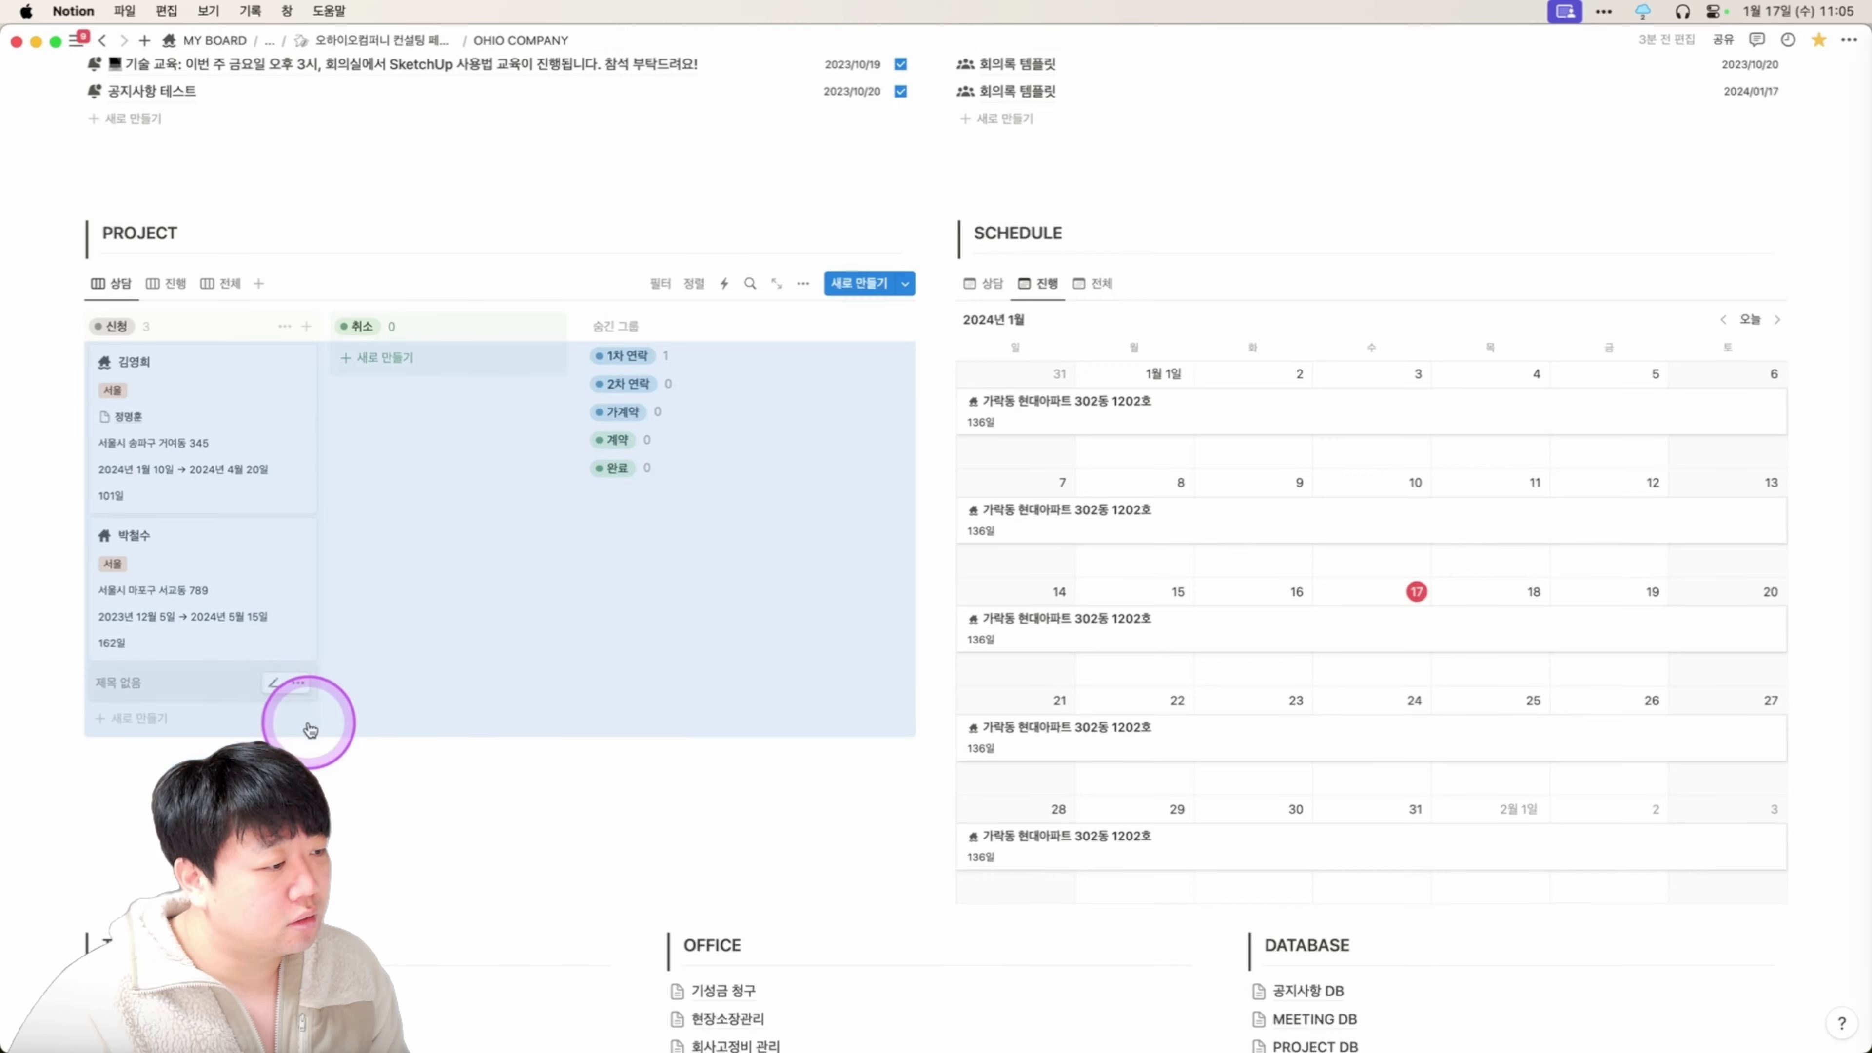
pyautogui.click(316, 690)
pyautogui.press('Escape')
pyautogui.scroll(1, 295, 686)
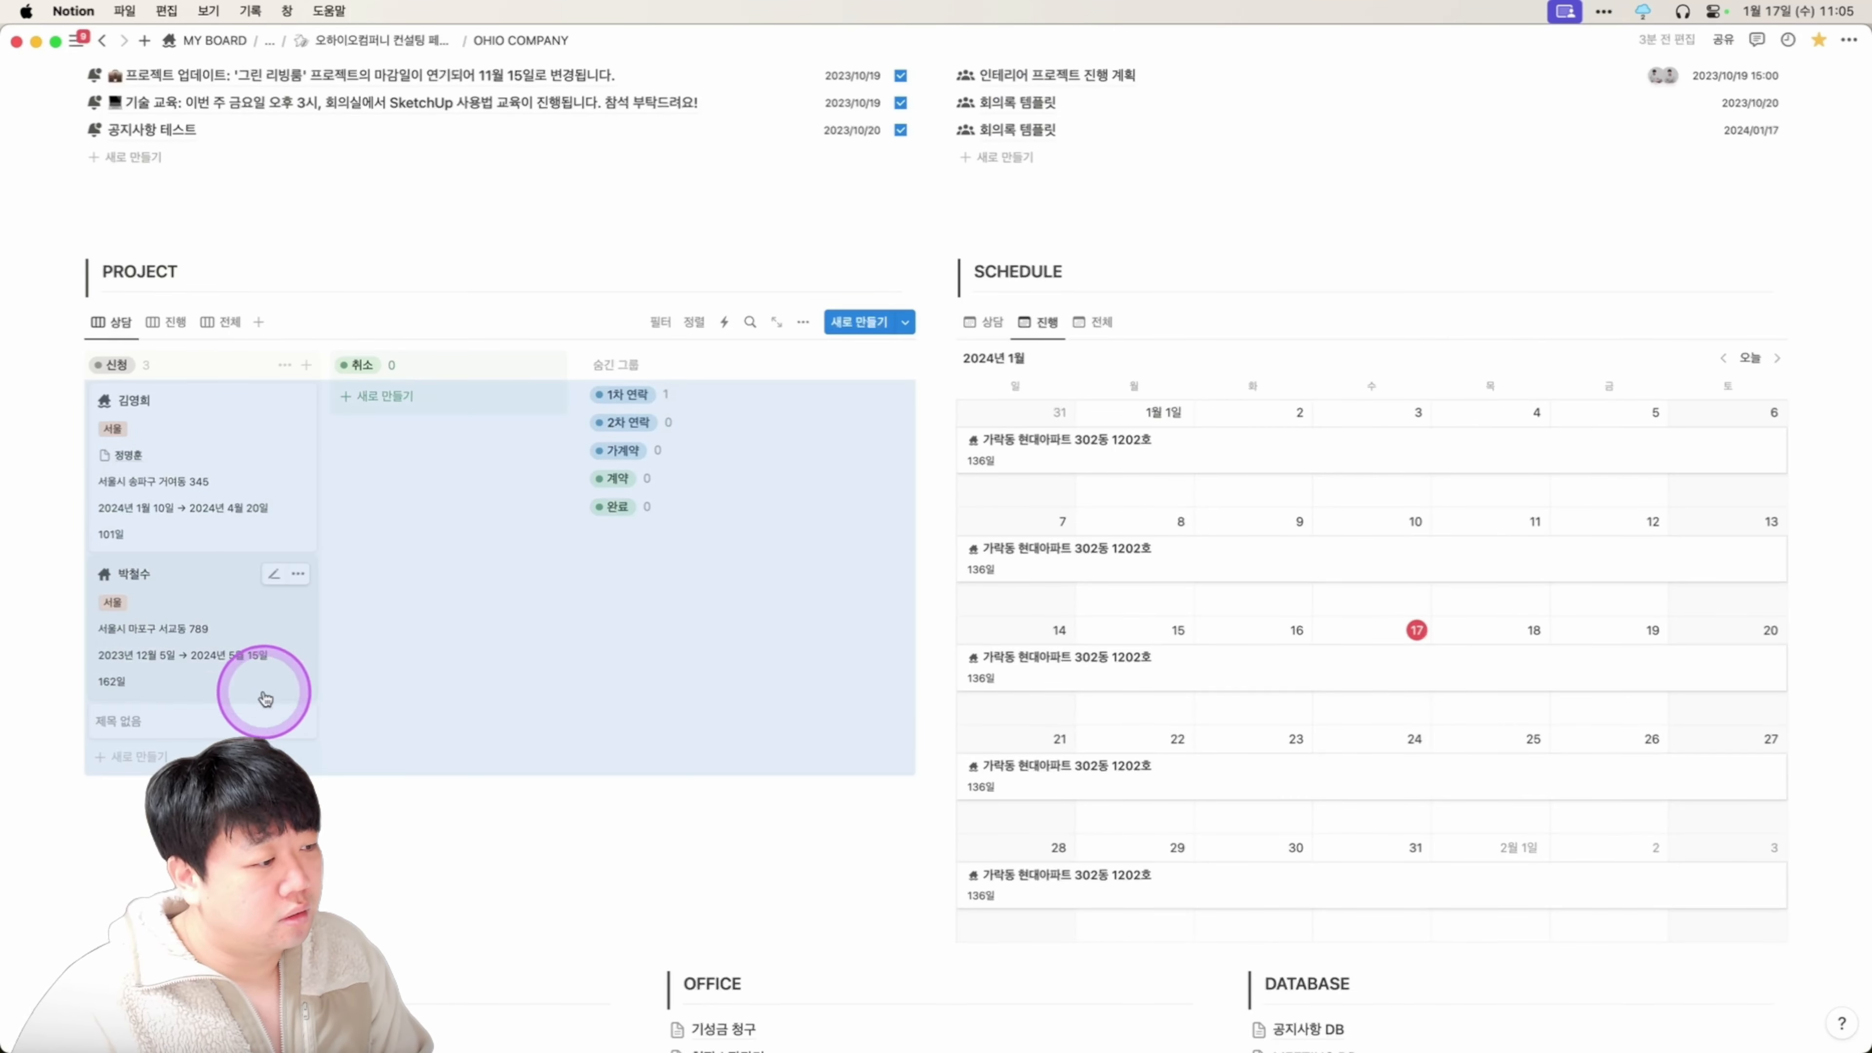
pyautogui.click(297, 720)
# Delete the stray untitled card and add a new 신청 card titled 맥도날드 인테리어.
pyautogui.click(354, 382)
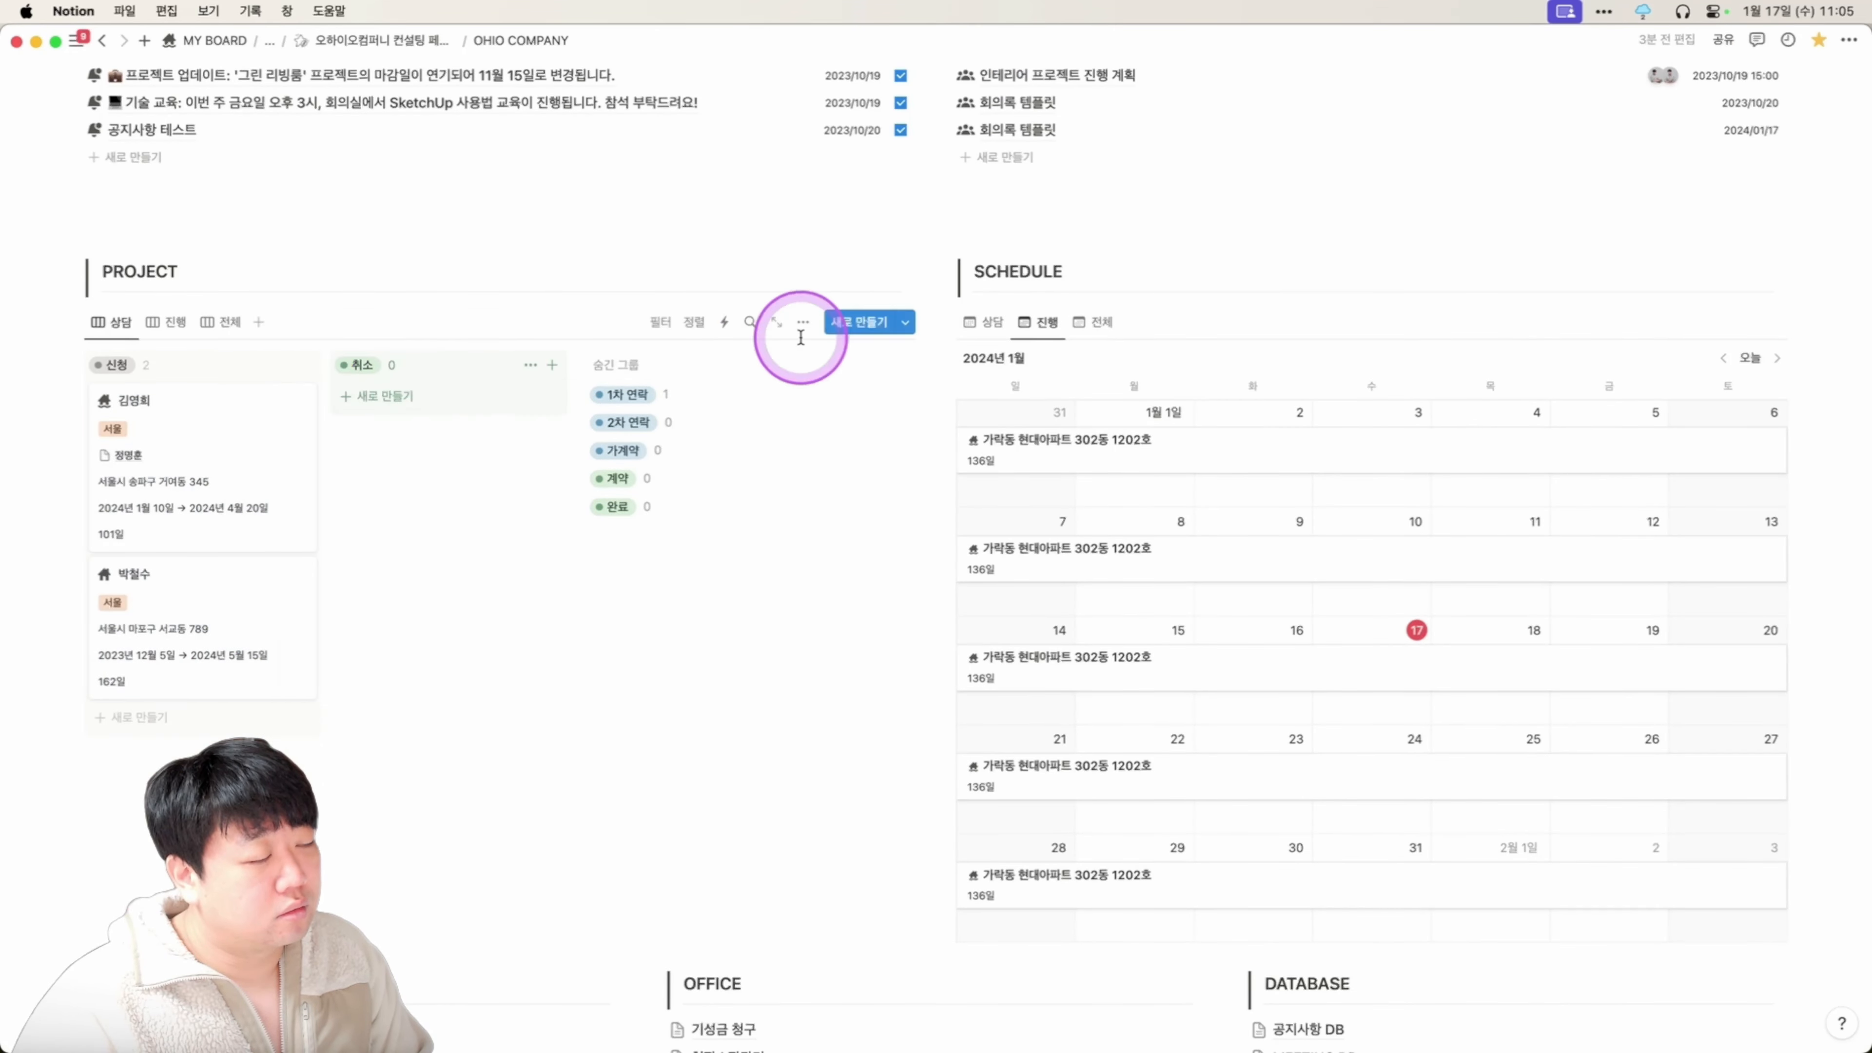
pyautogui.click(855, 323)
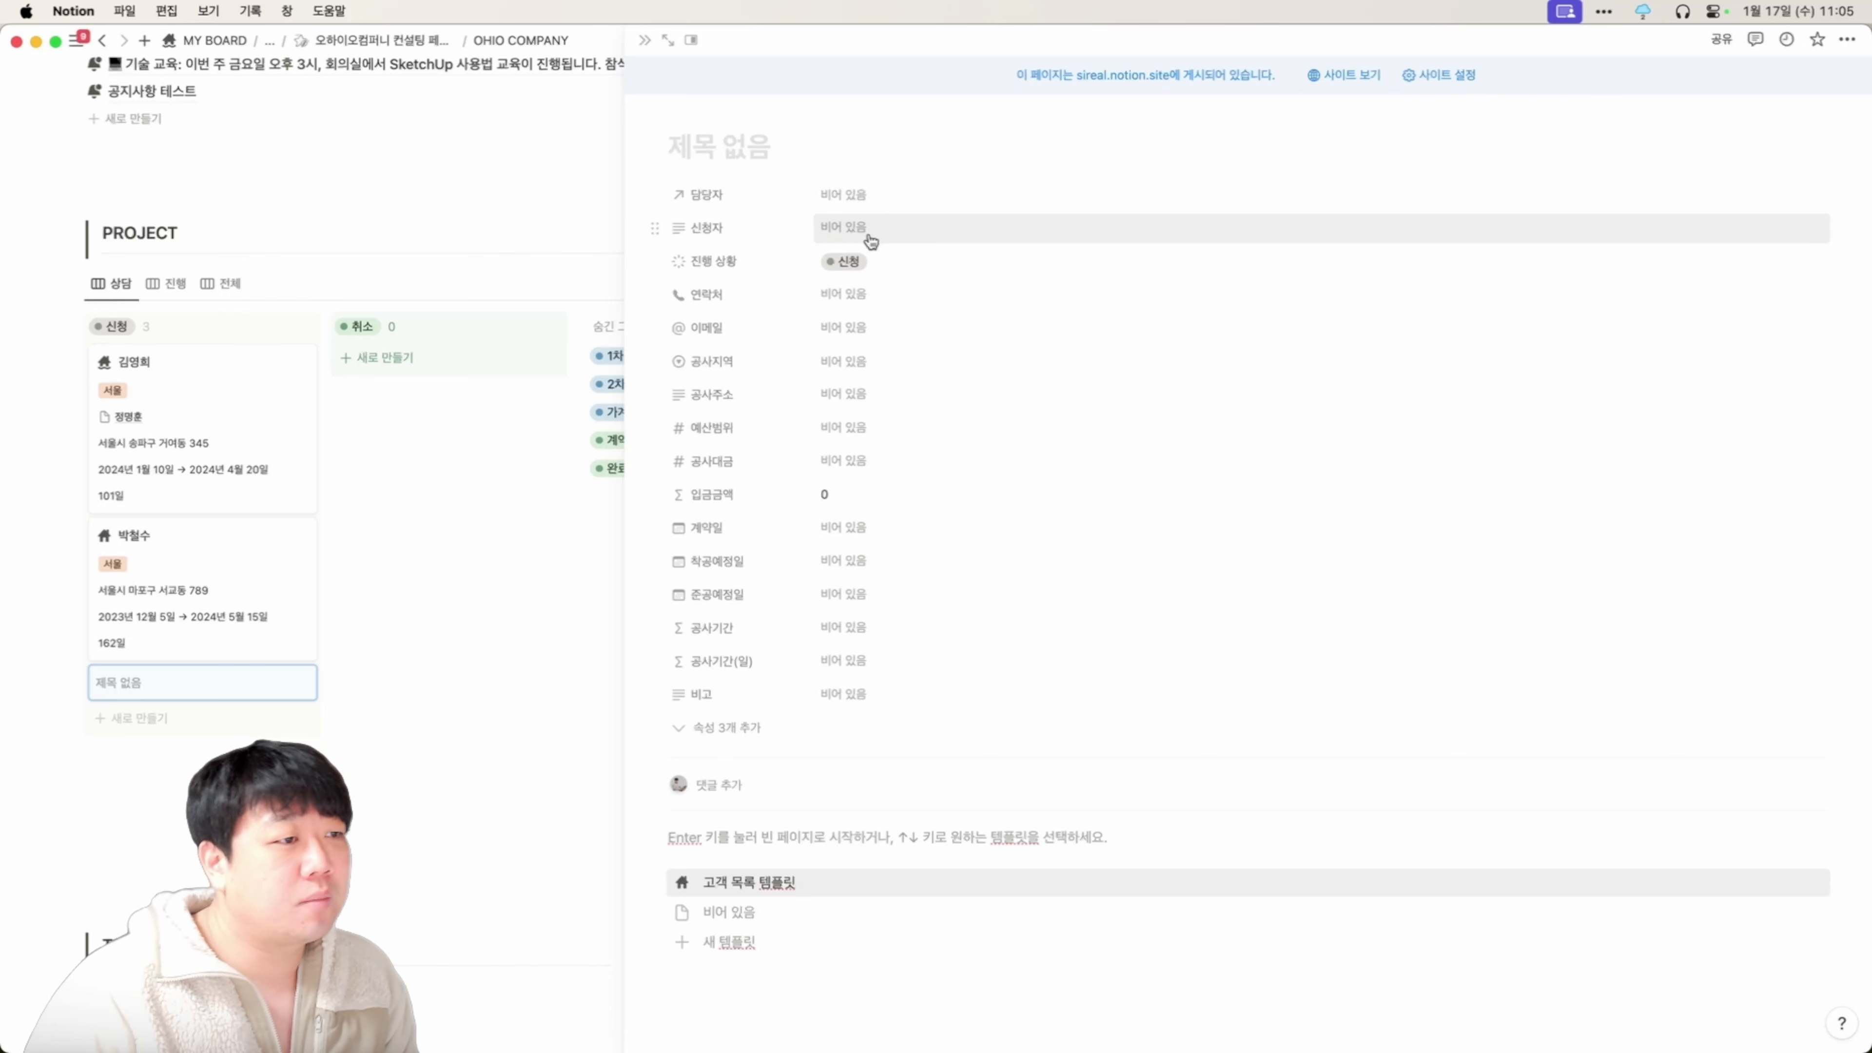
pyautogui.click(696, 158)
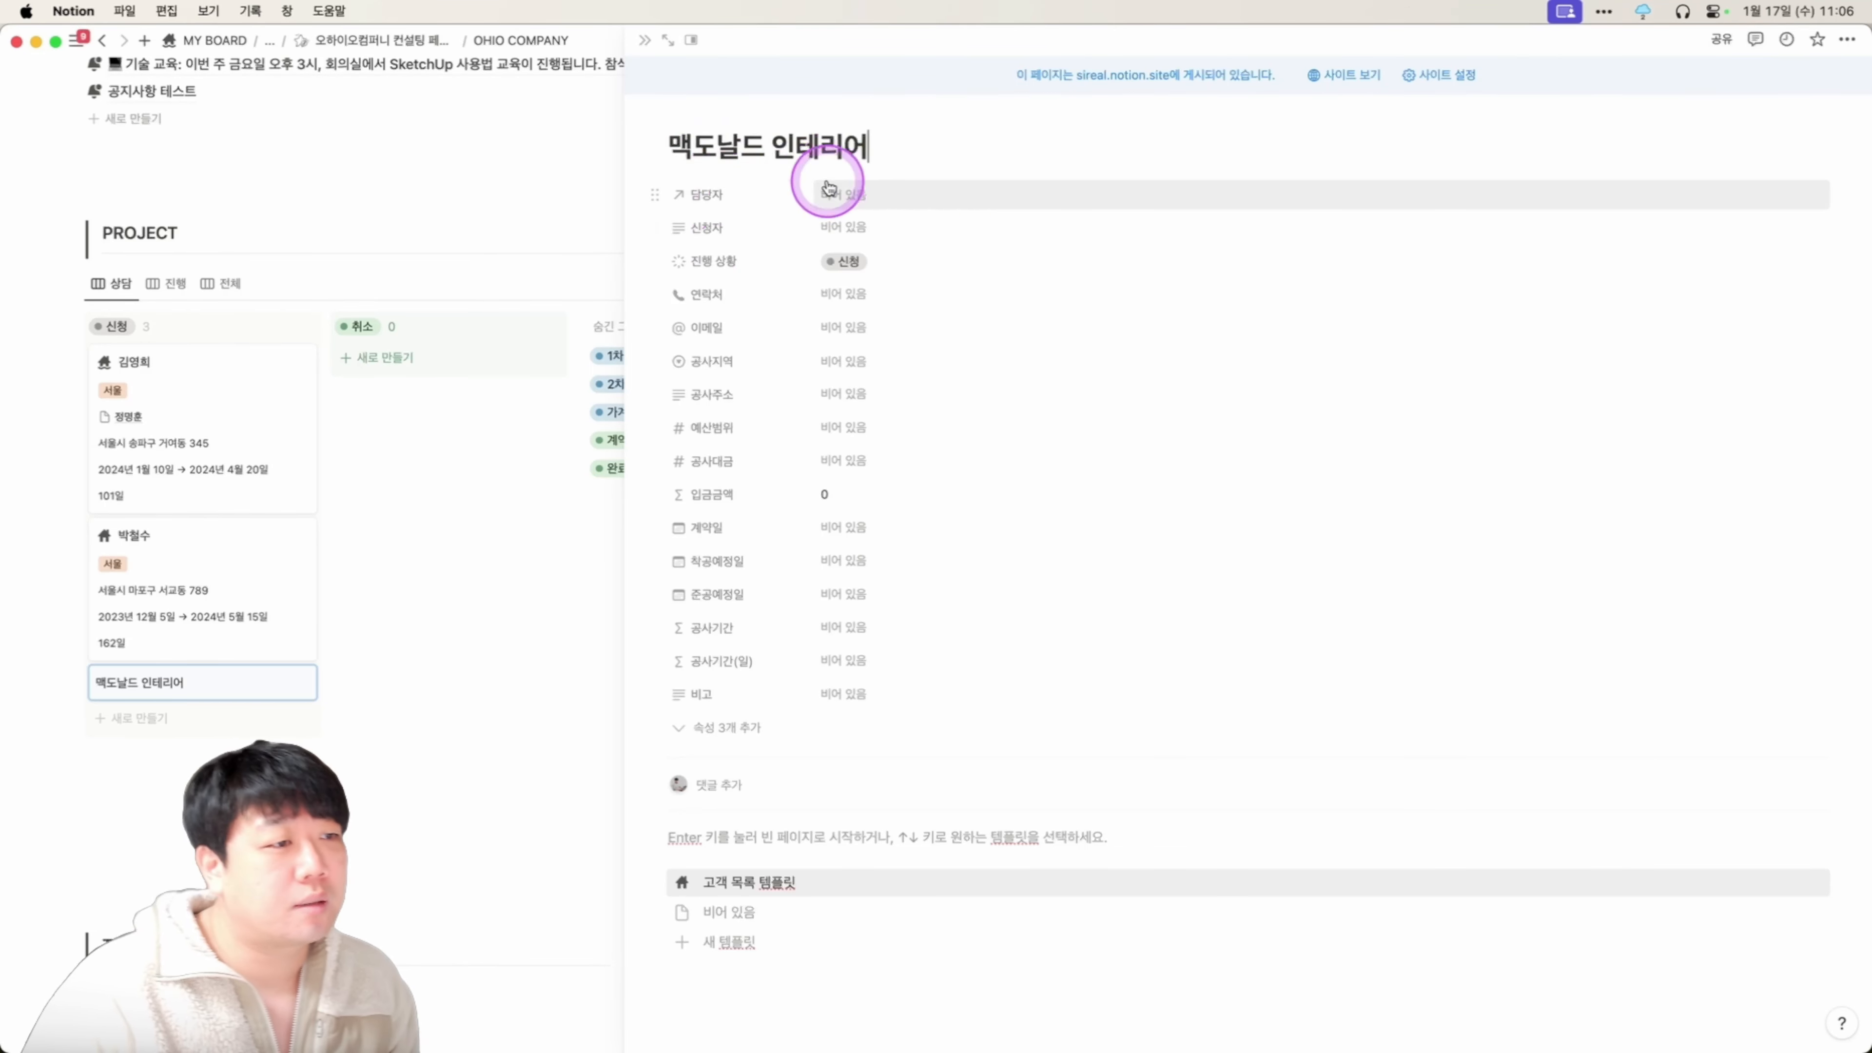
# Set 담당자 to a new 현장소장 DB page created with the site manager's name.
pyautogui.click(840, 194)
pyautogui.click(756, 189)
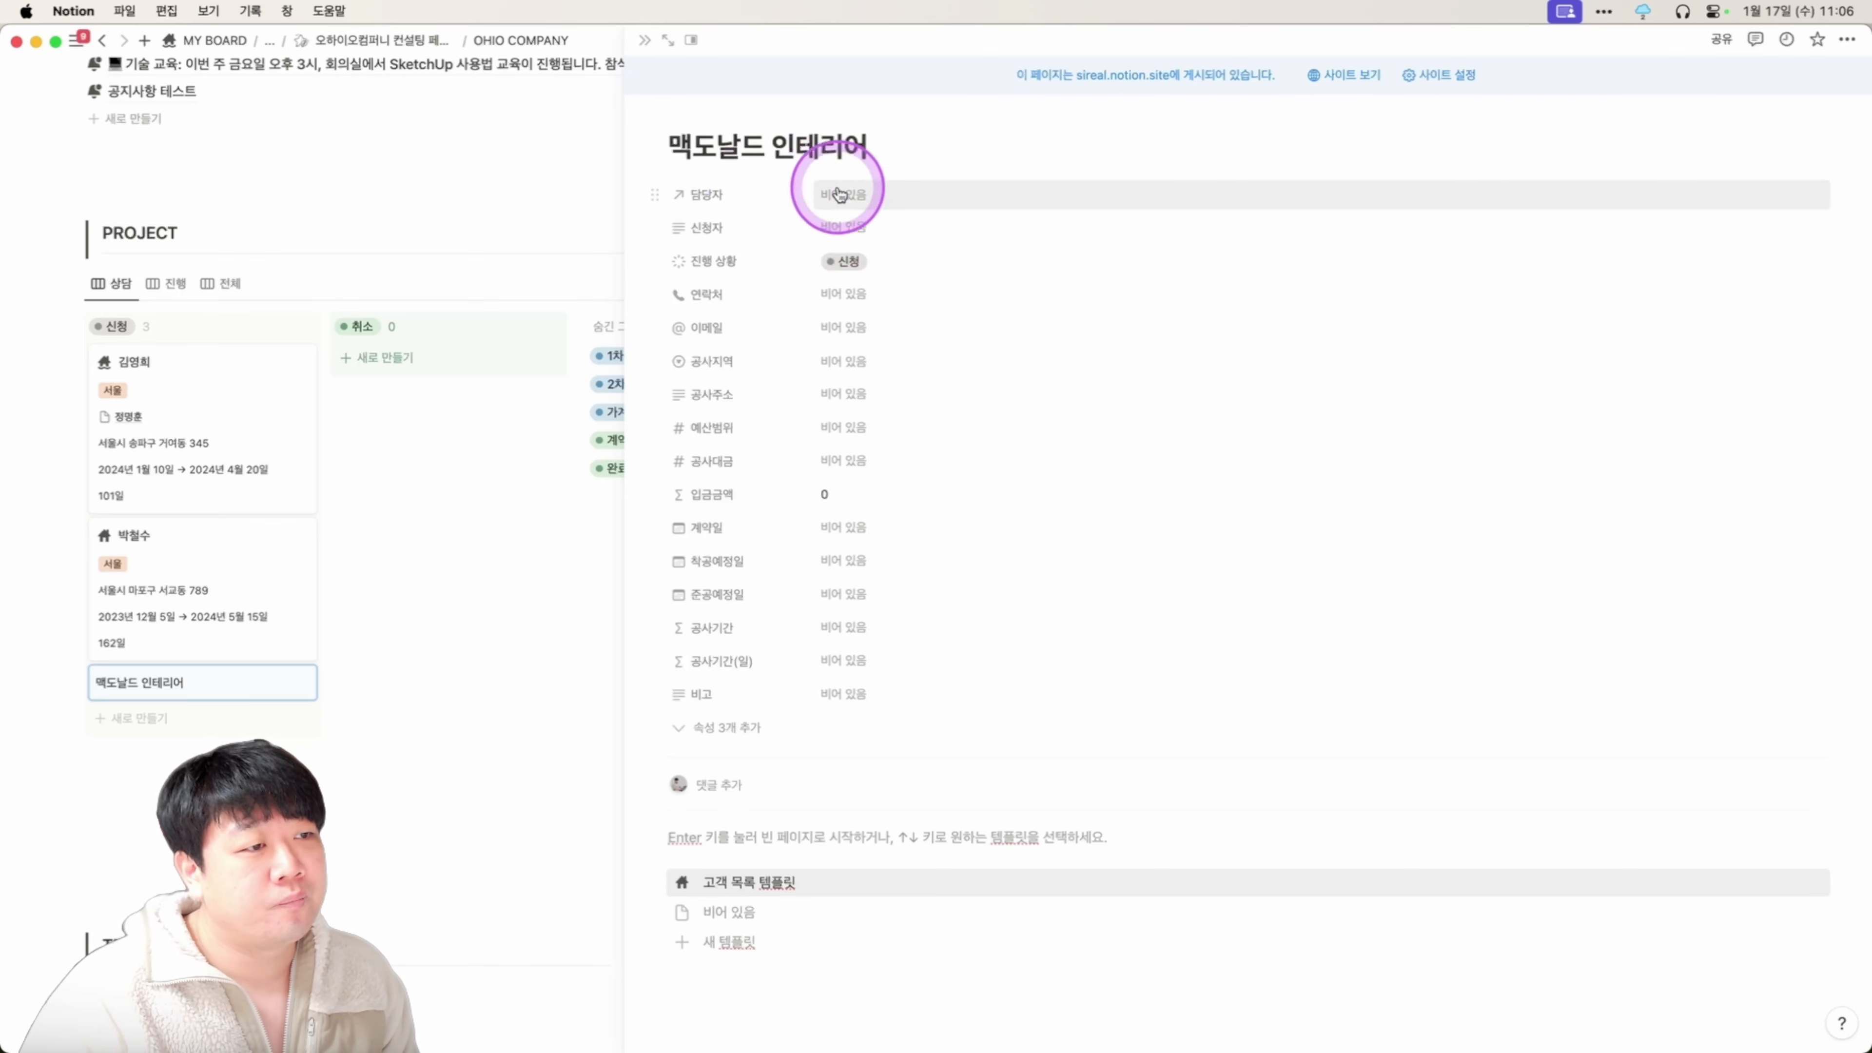
pyautogui.click(839, 191)
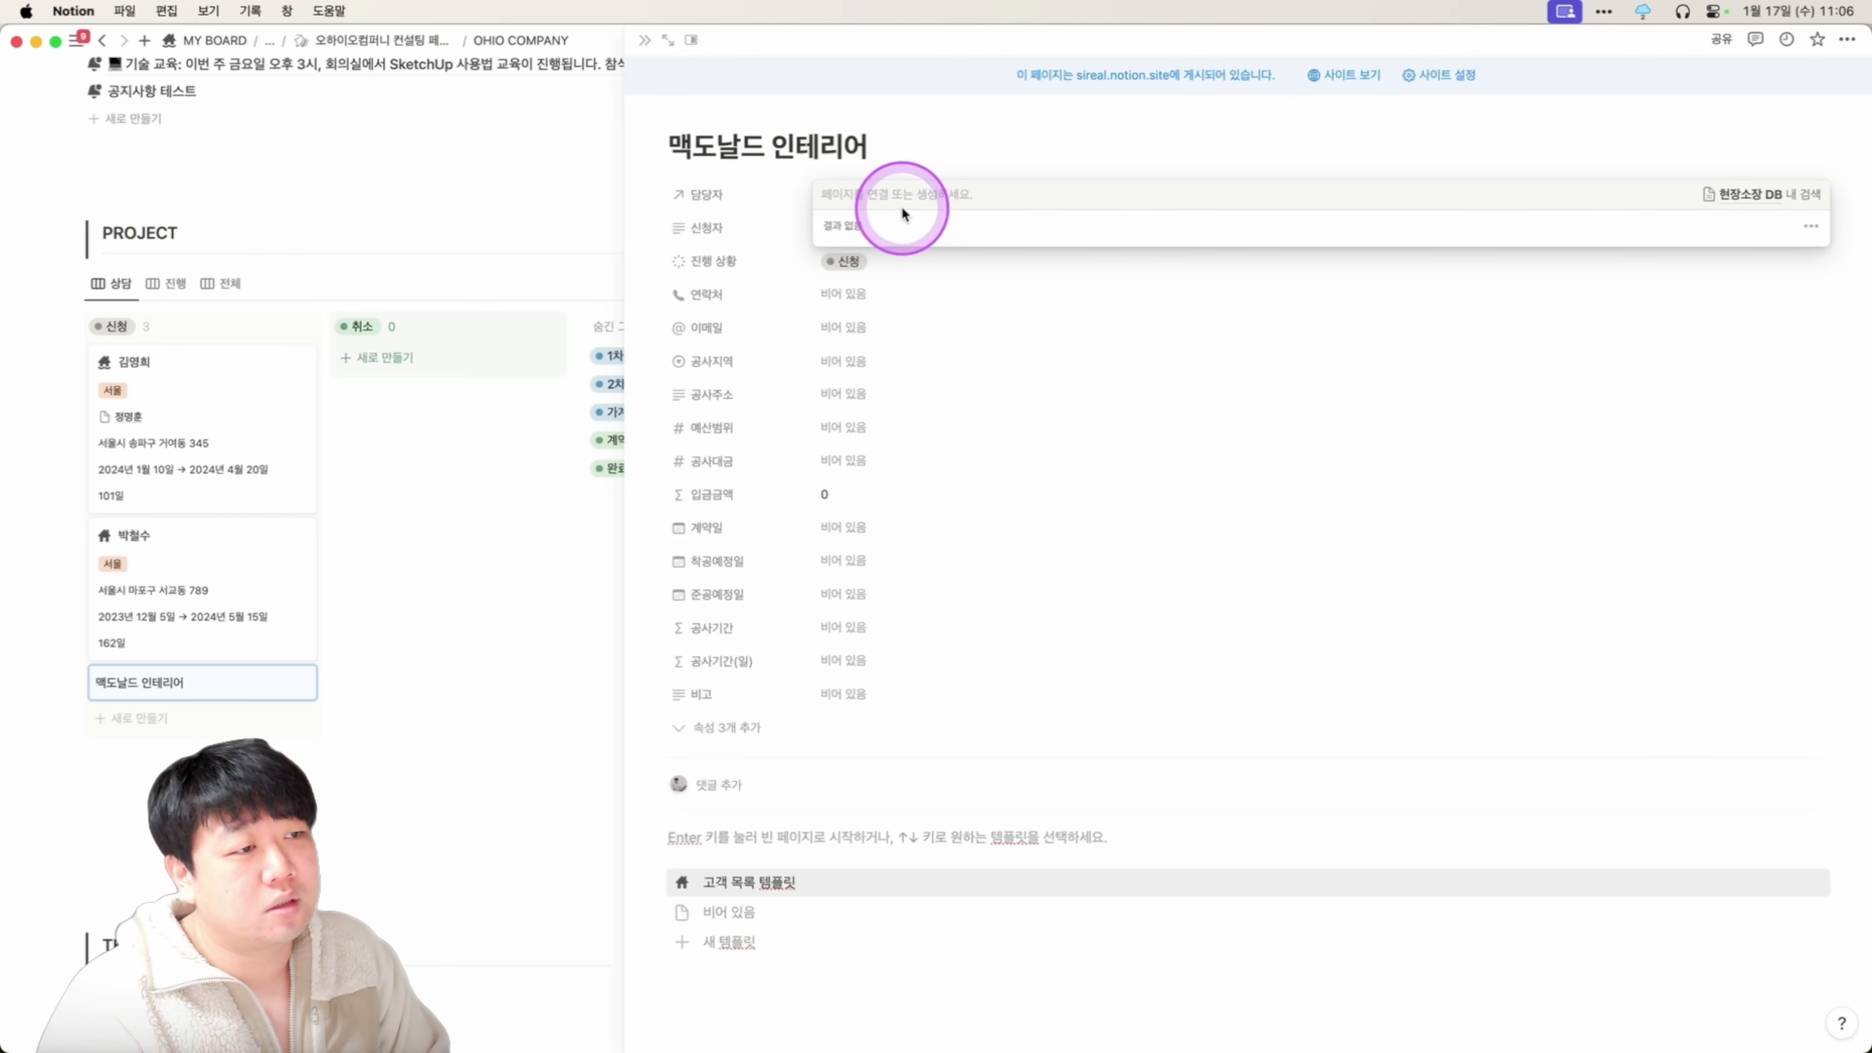
pyautogui.write('김ㅊ')
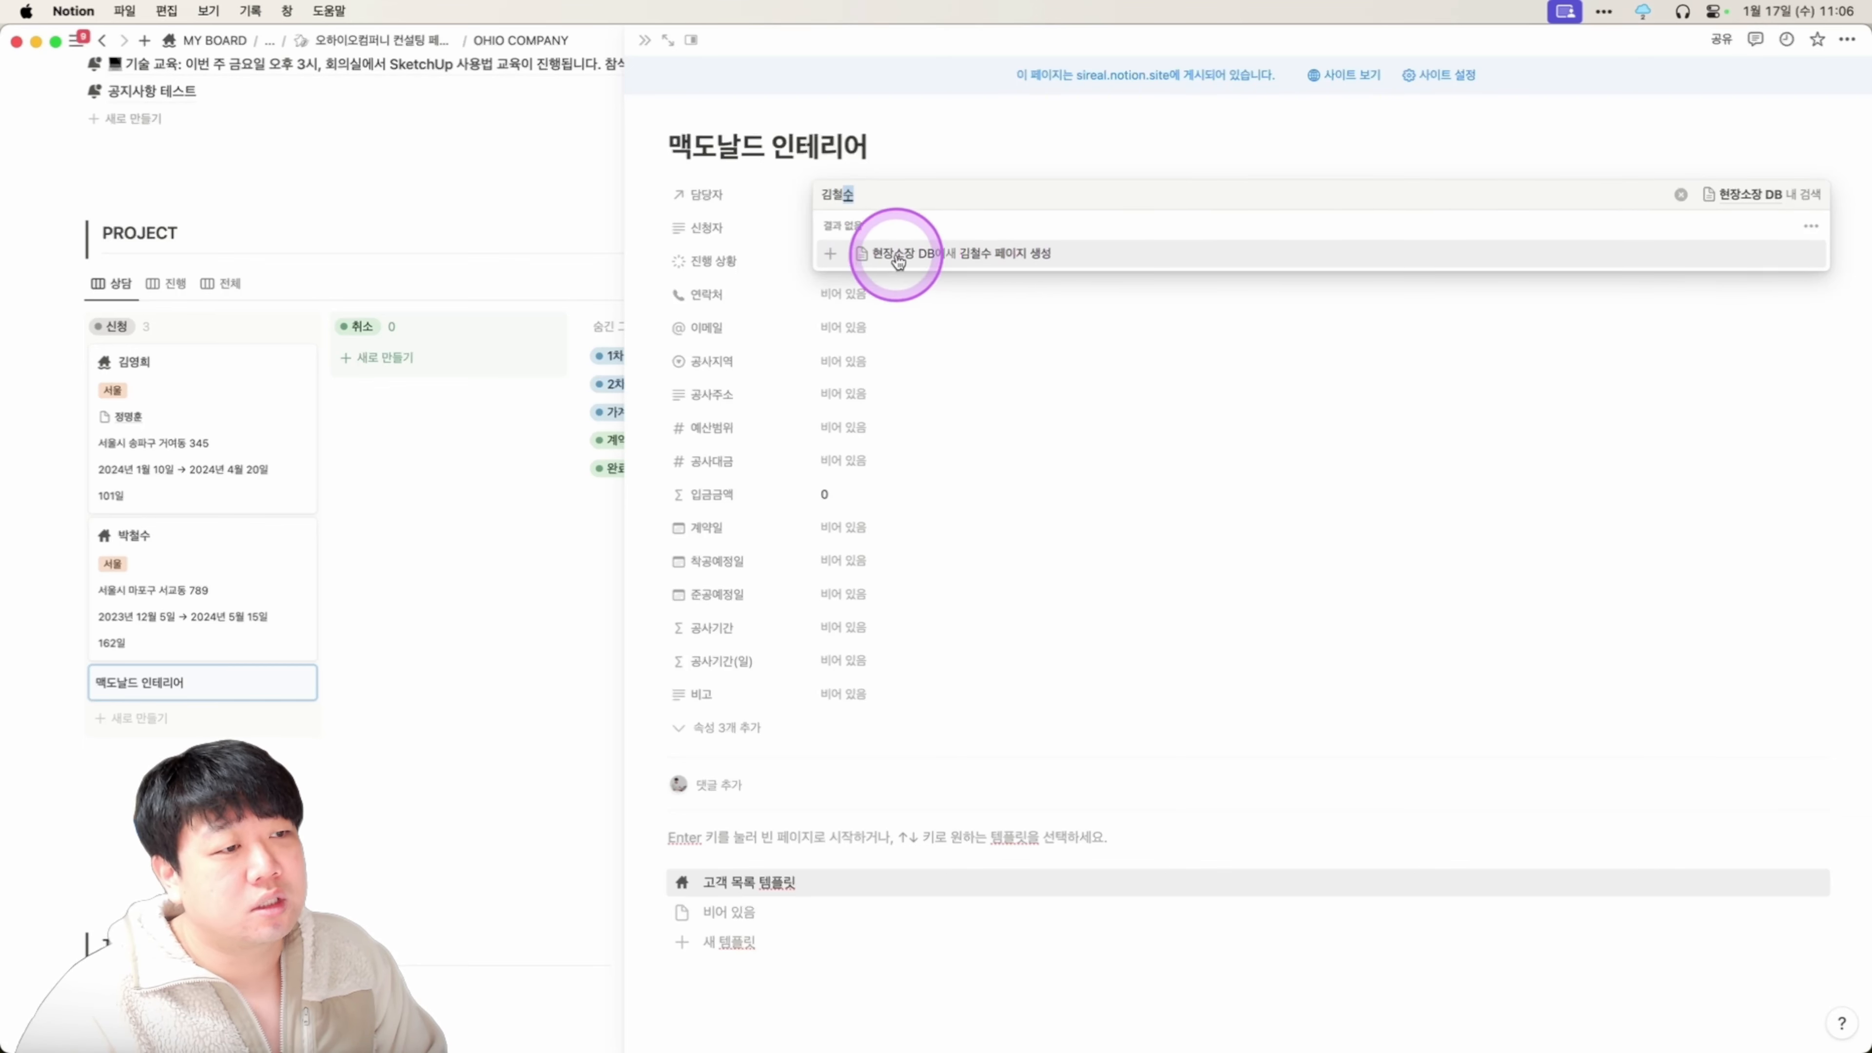
pyautogui.press('super')
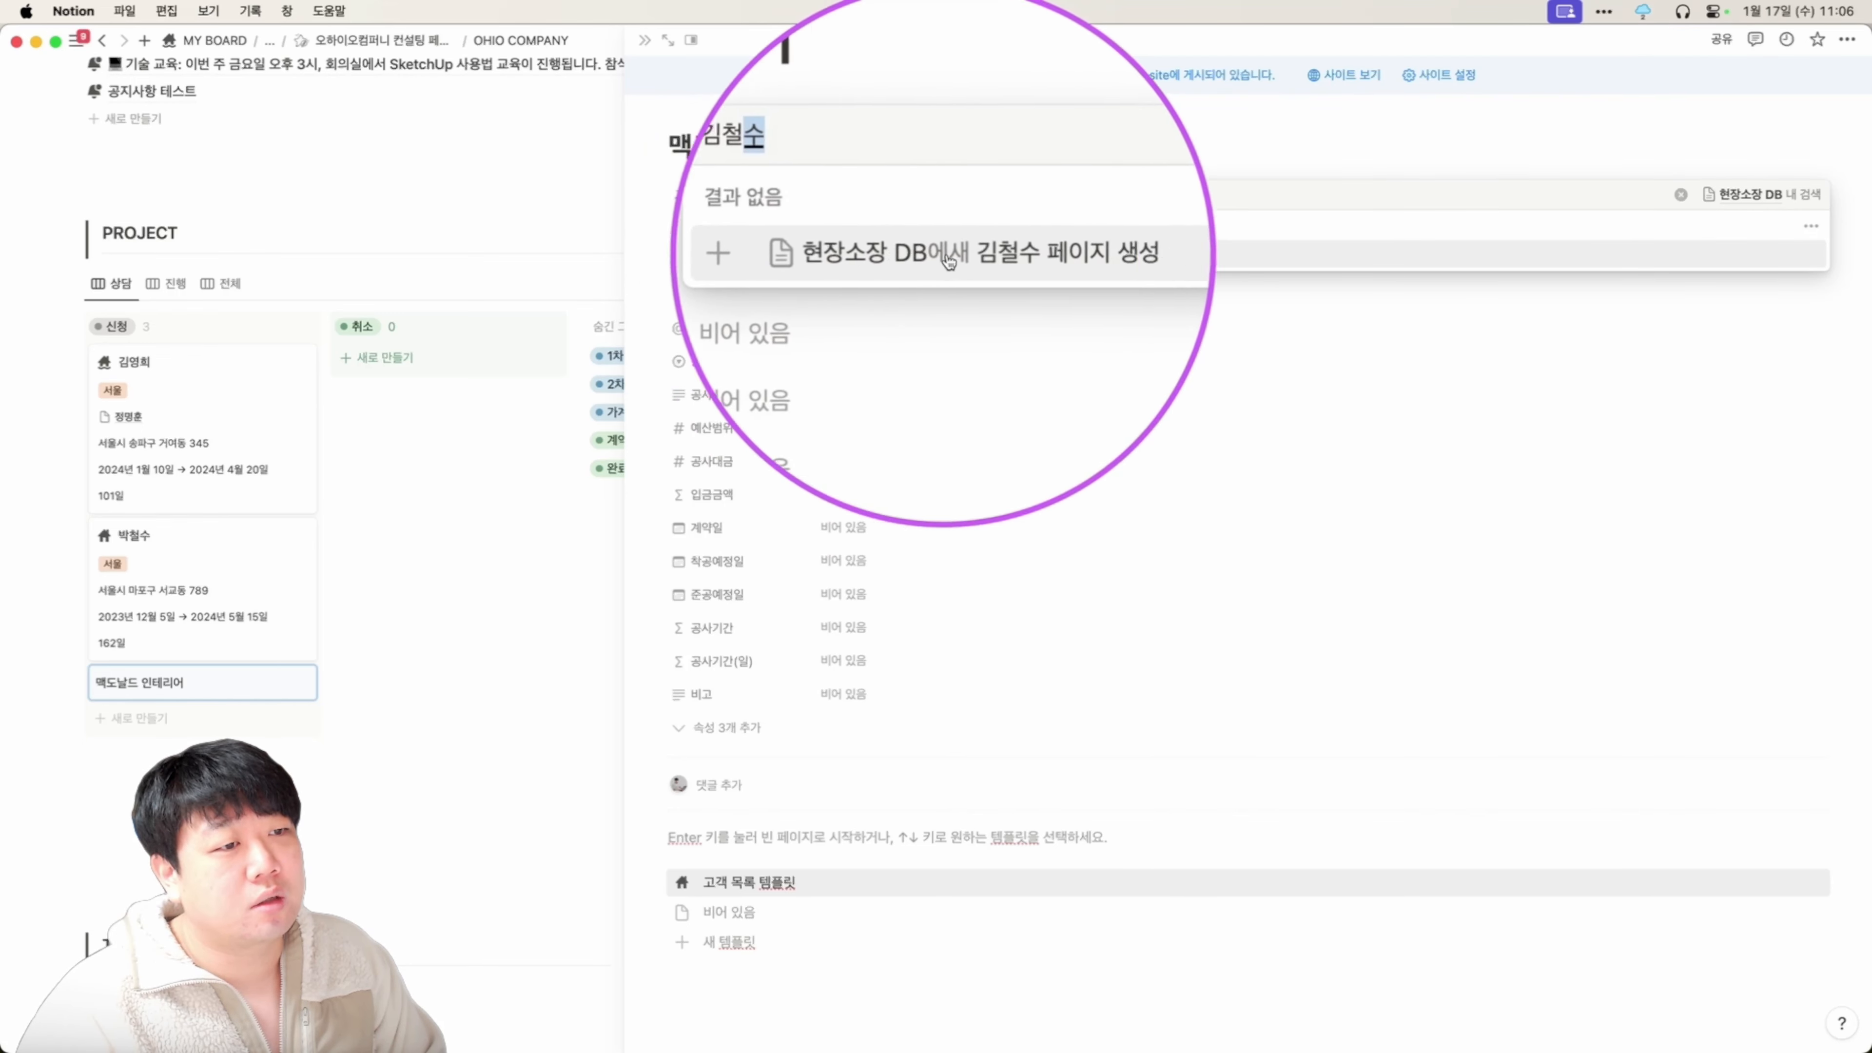
pyautogui.click(973, 253)
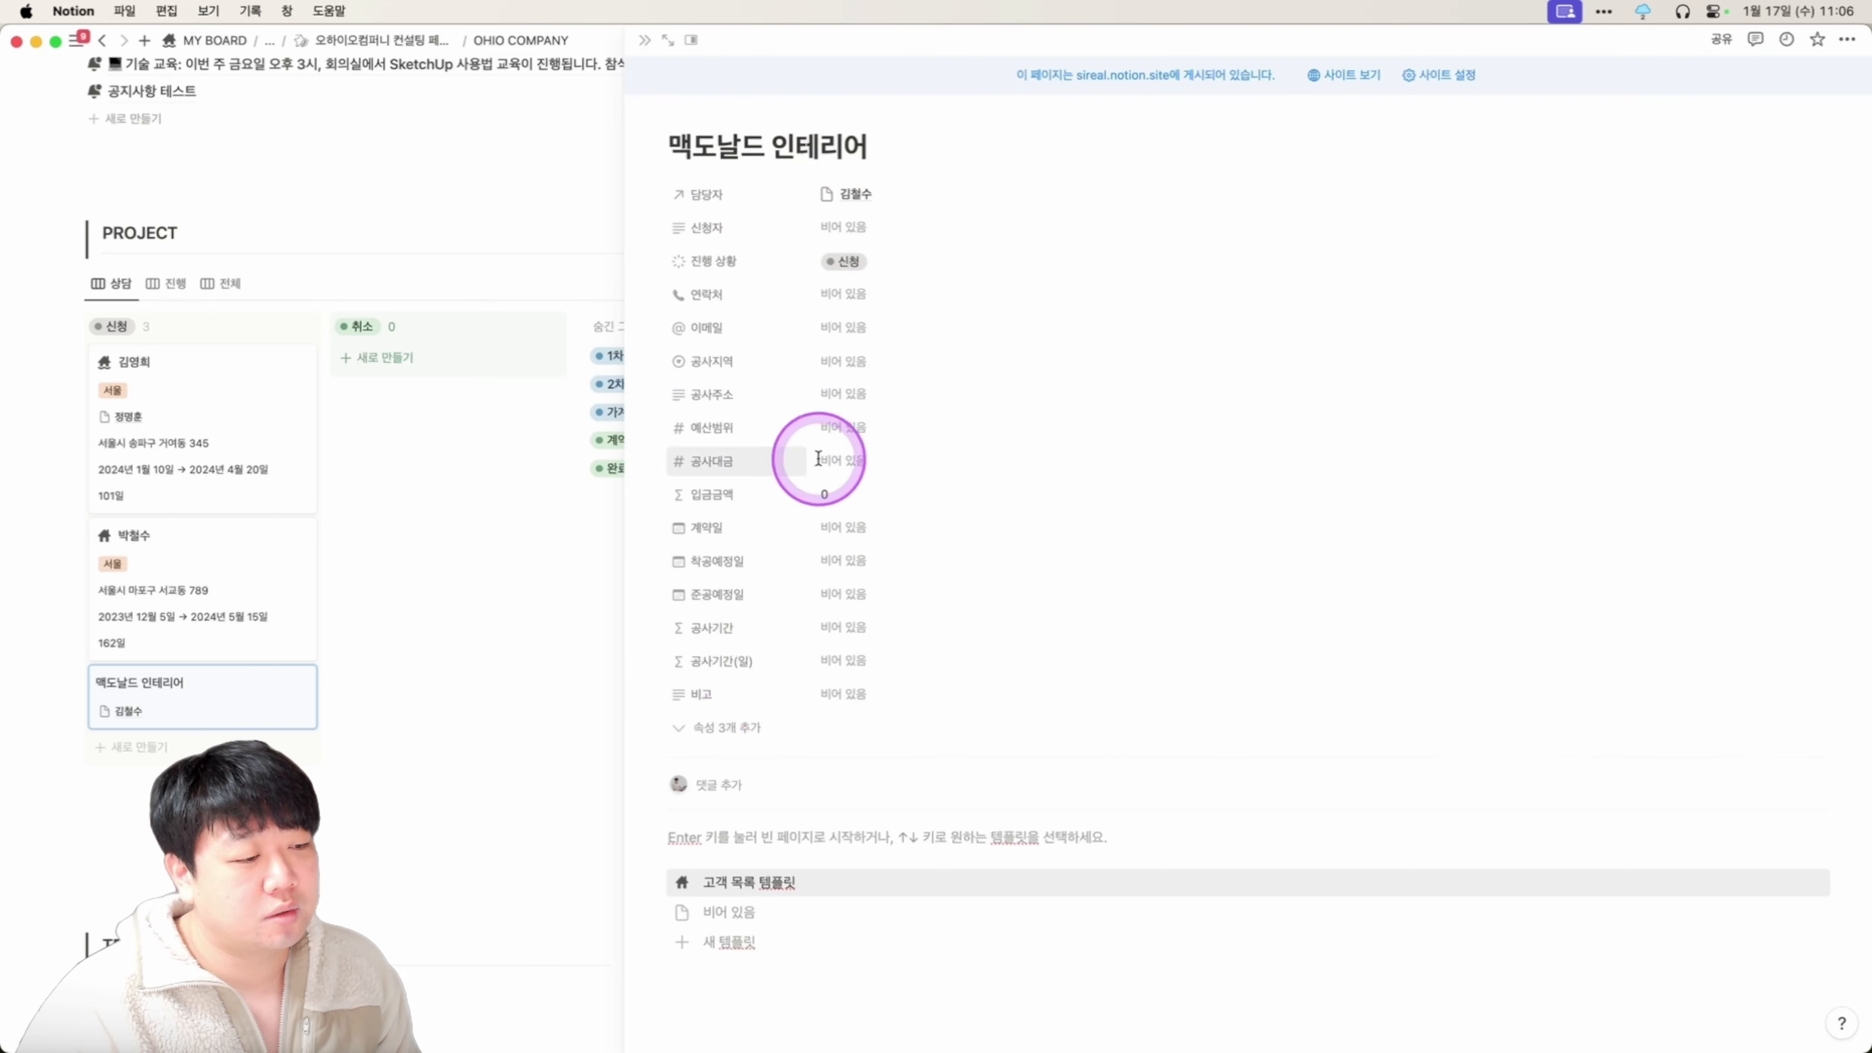
pyautogui.scroll(-3, 890, 514)
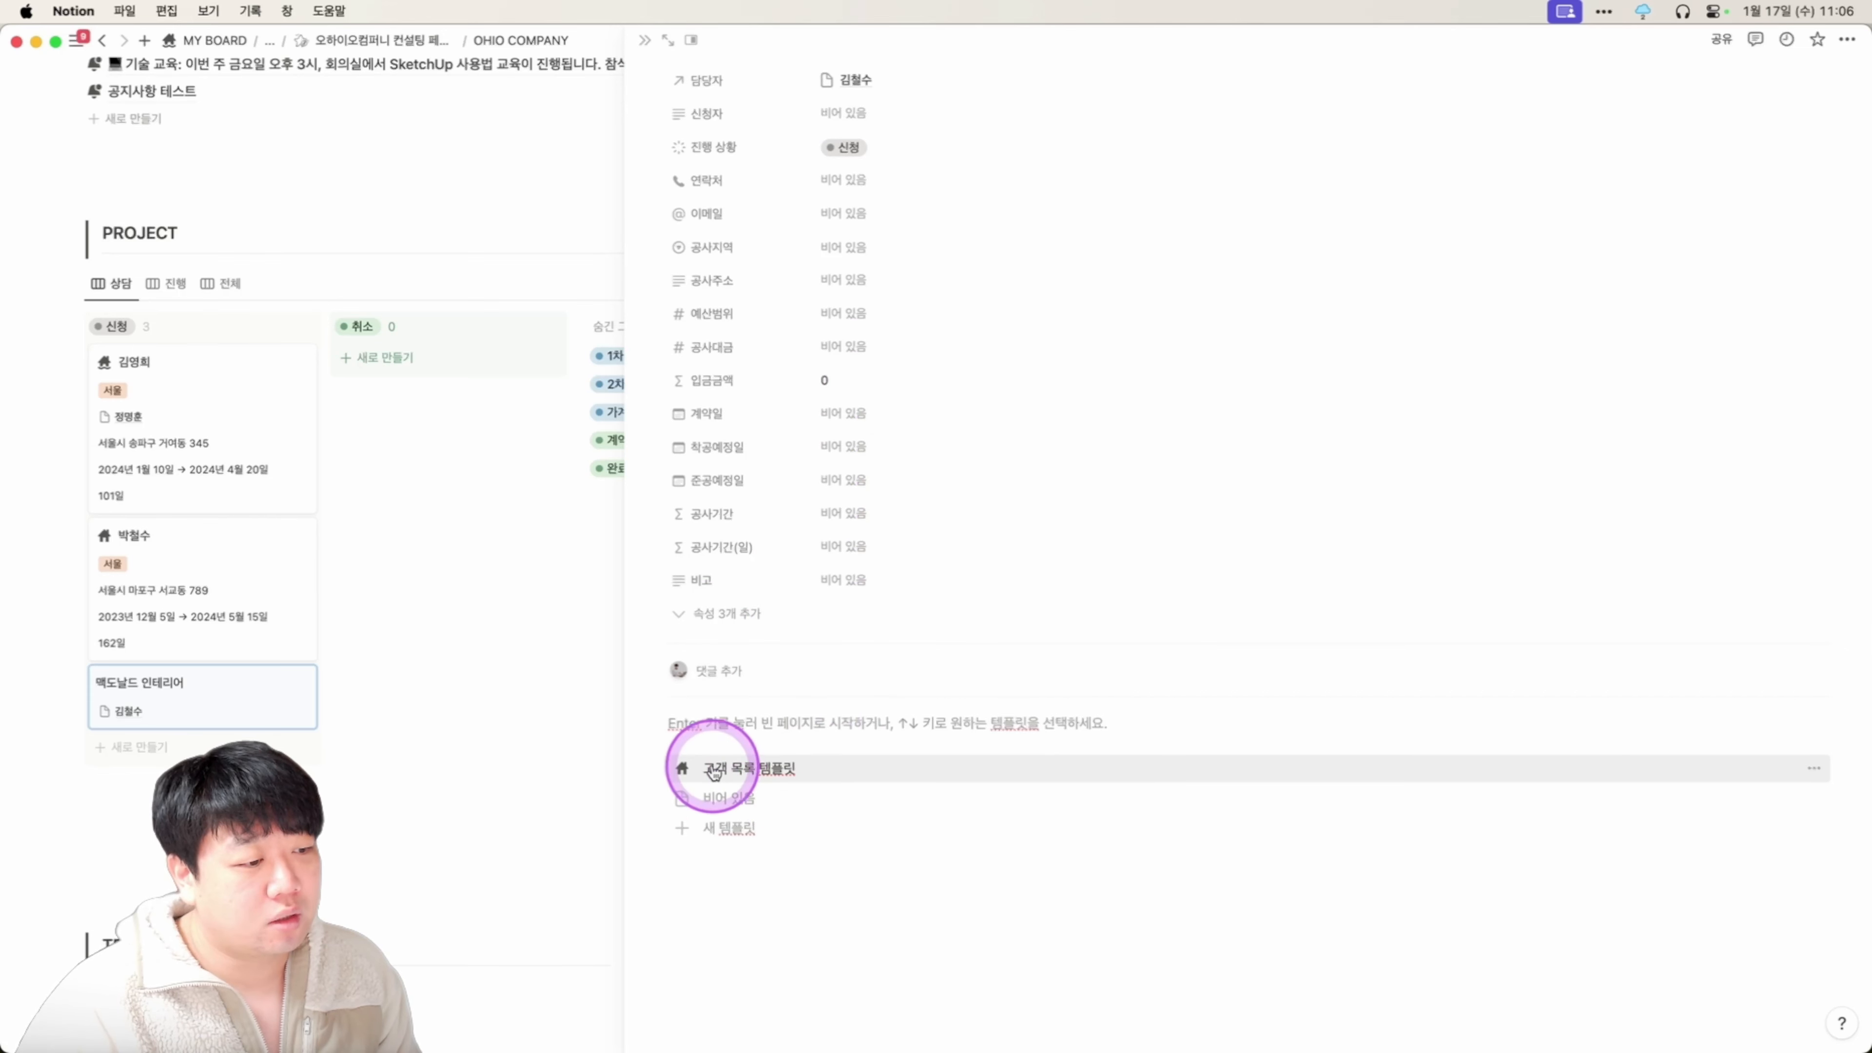
pyautogui.click(790, 769)
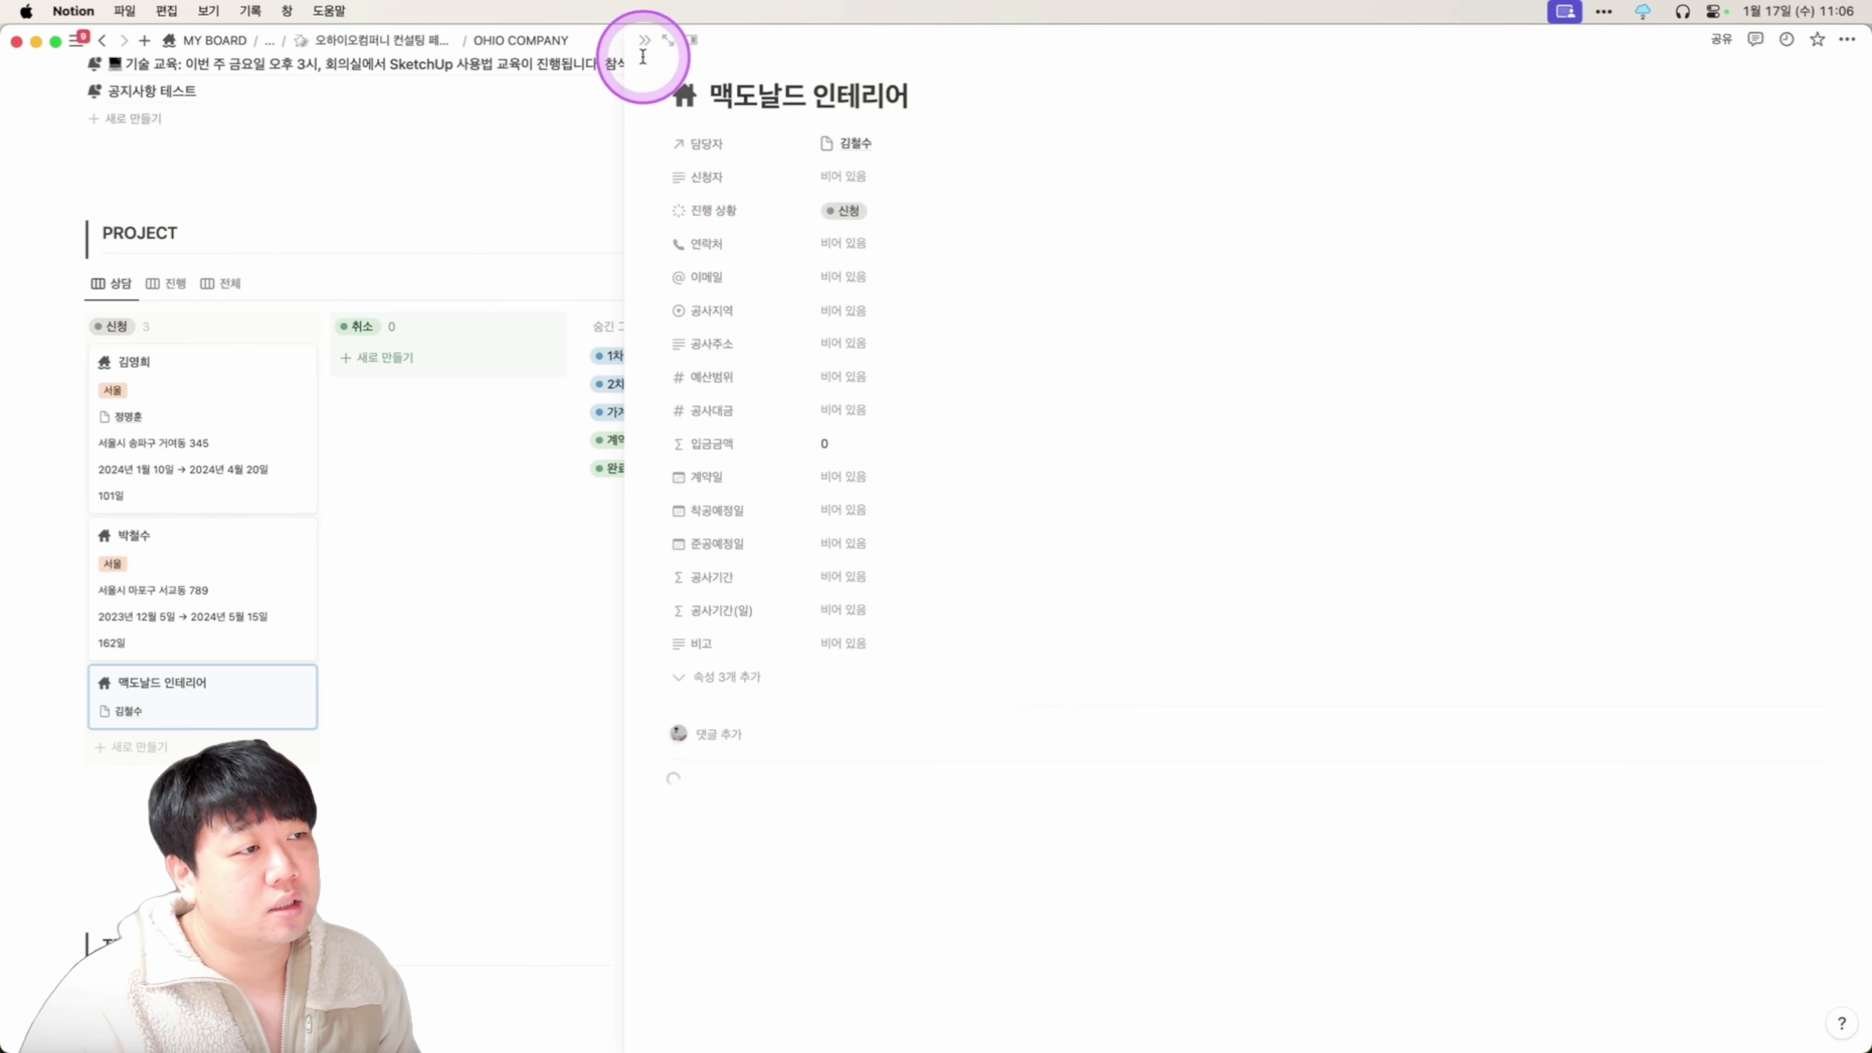
pyautogui.press('super')
pyautogui.click(667, 44)
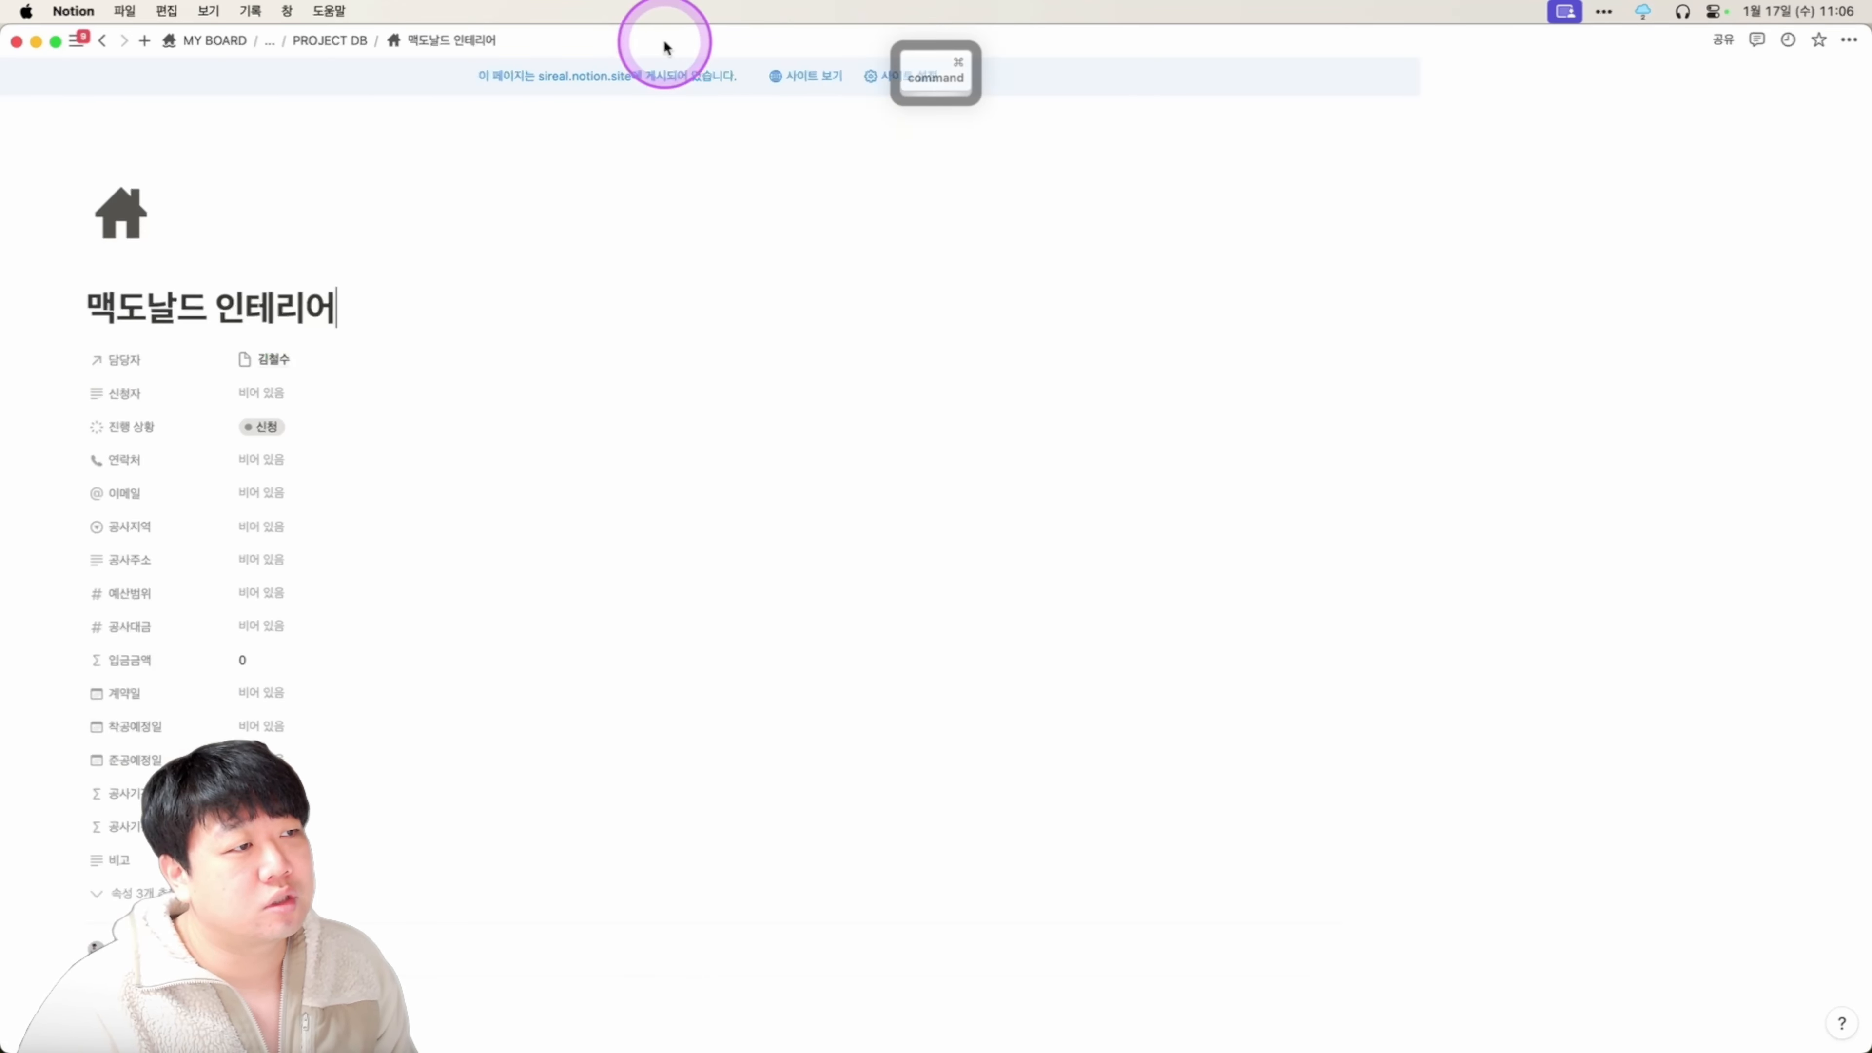
pyautogui.scroll(-5, 945, 554)
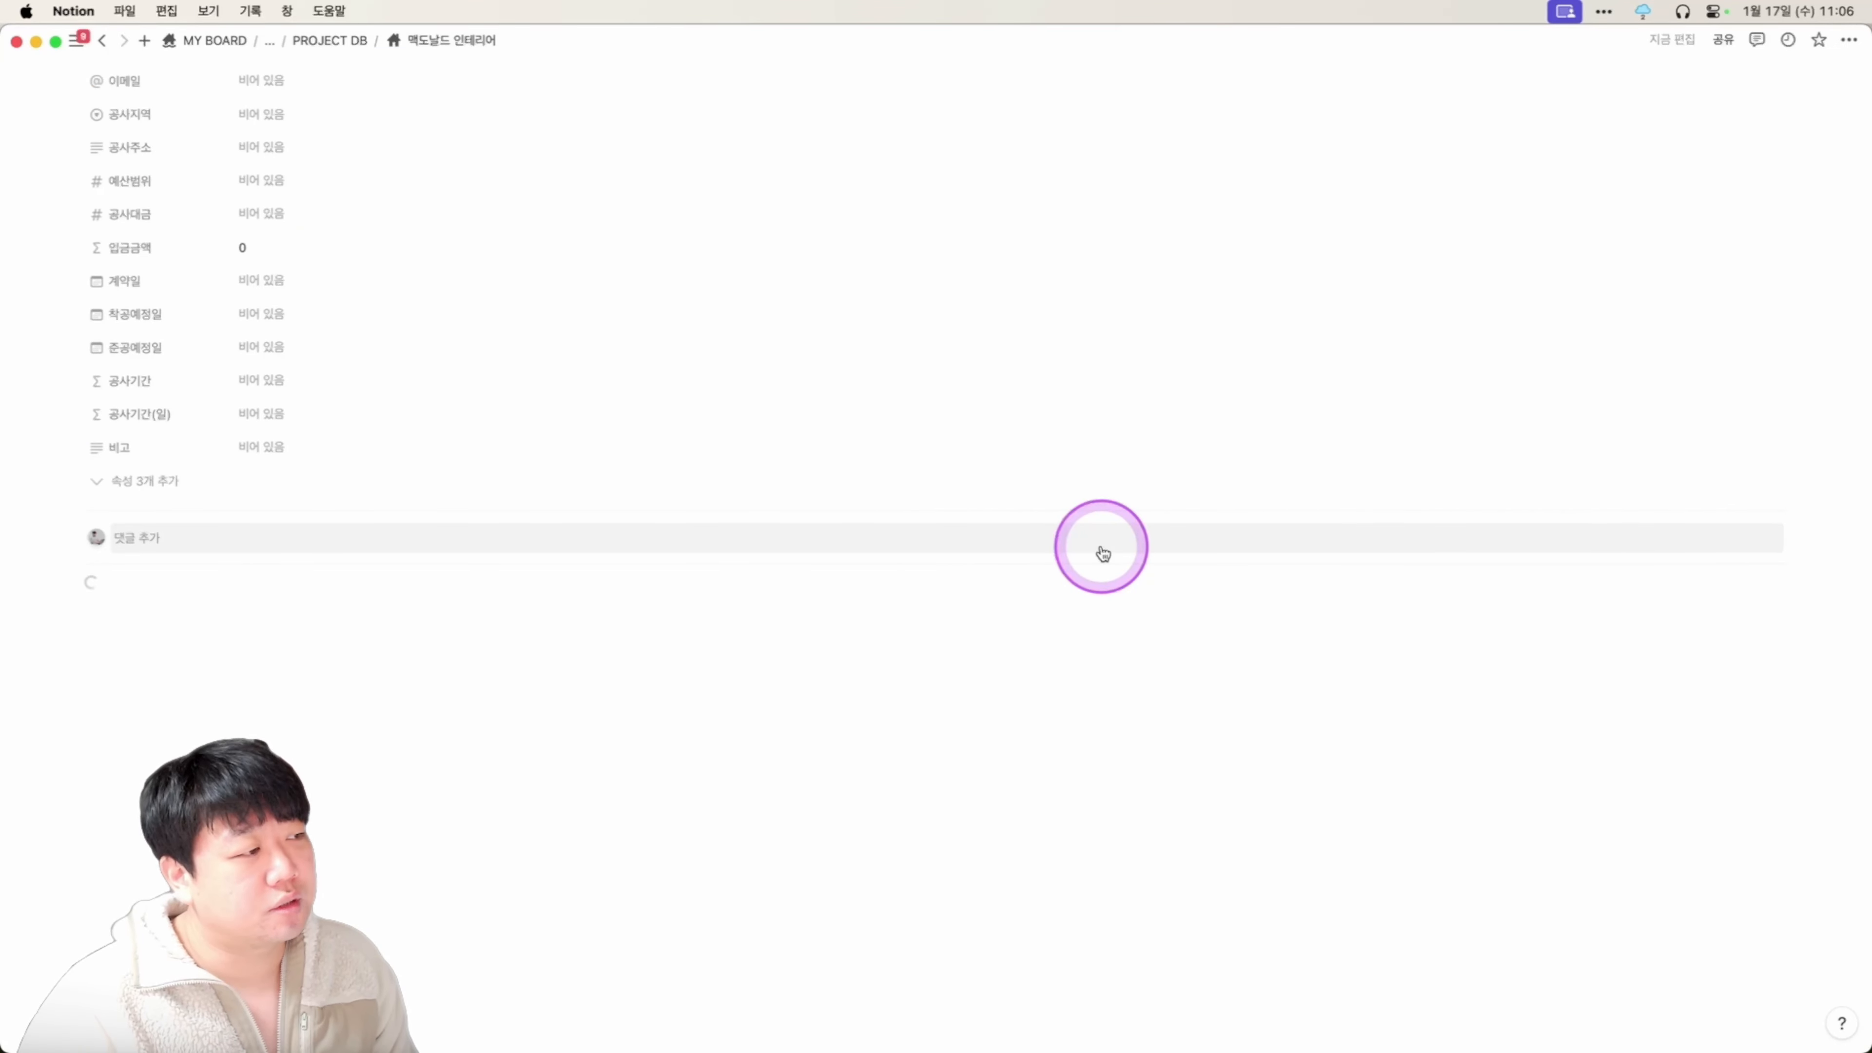
pyautogui.scroll(5, 560, 547)
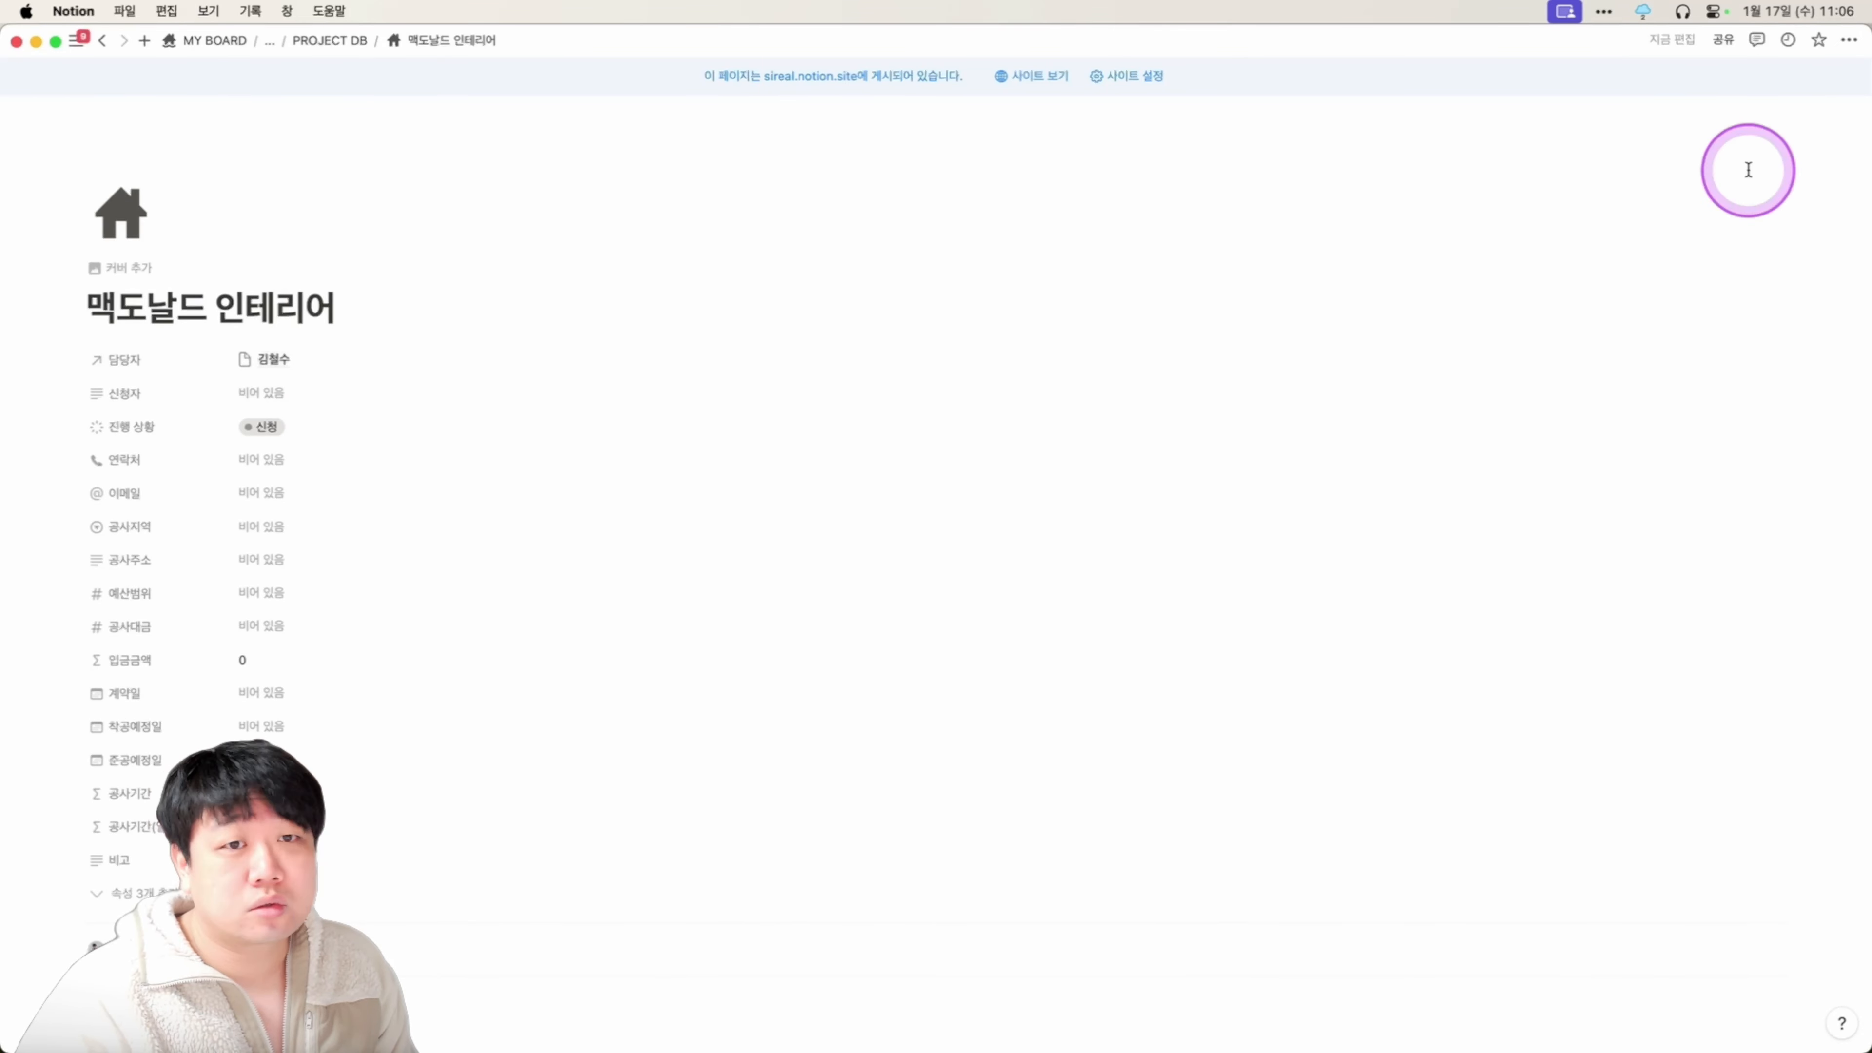
pyautogui.press('shift+super')
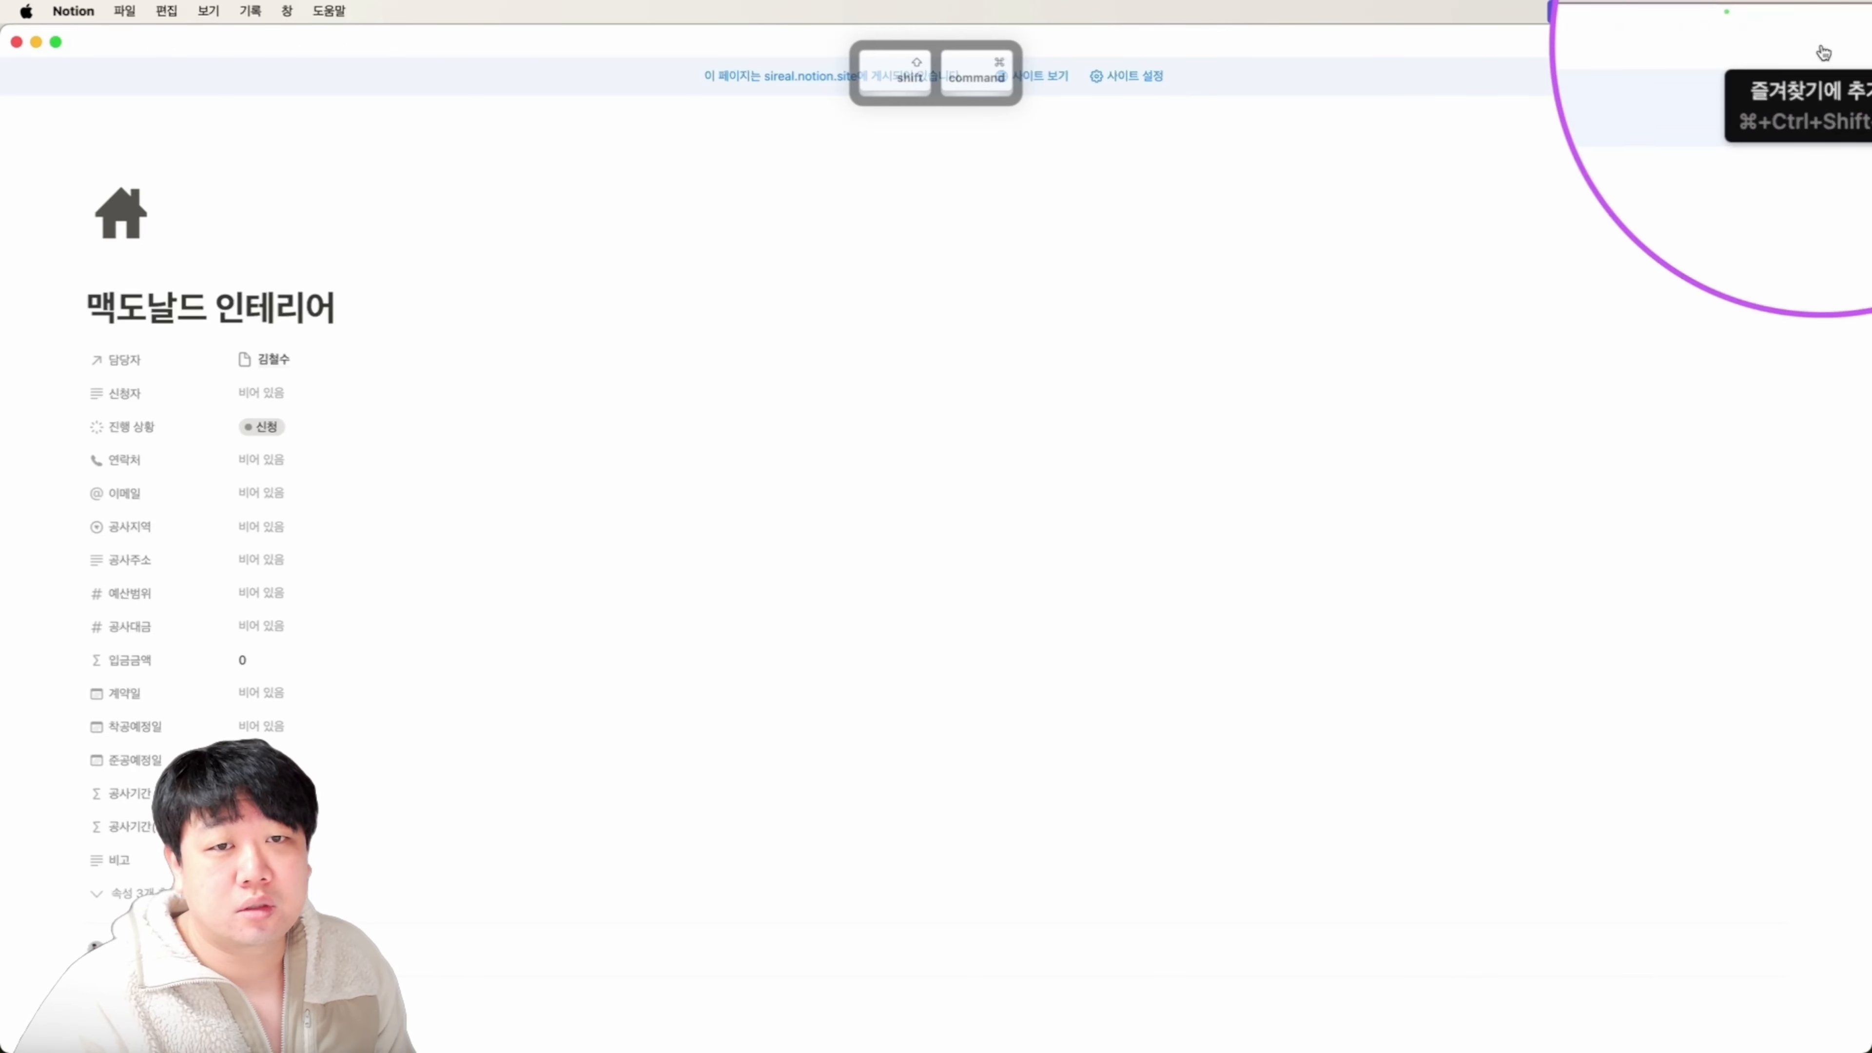
pyautogui.press('super+backslash')
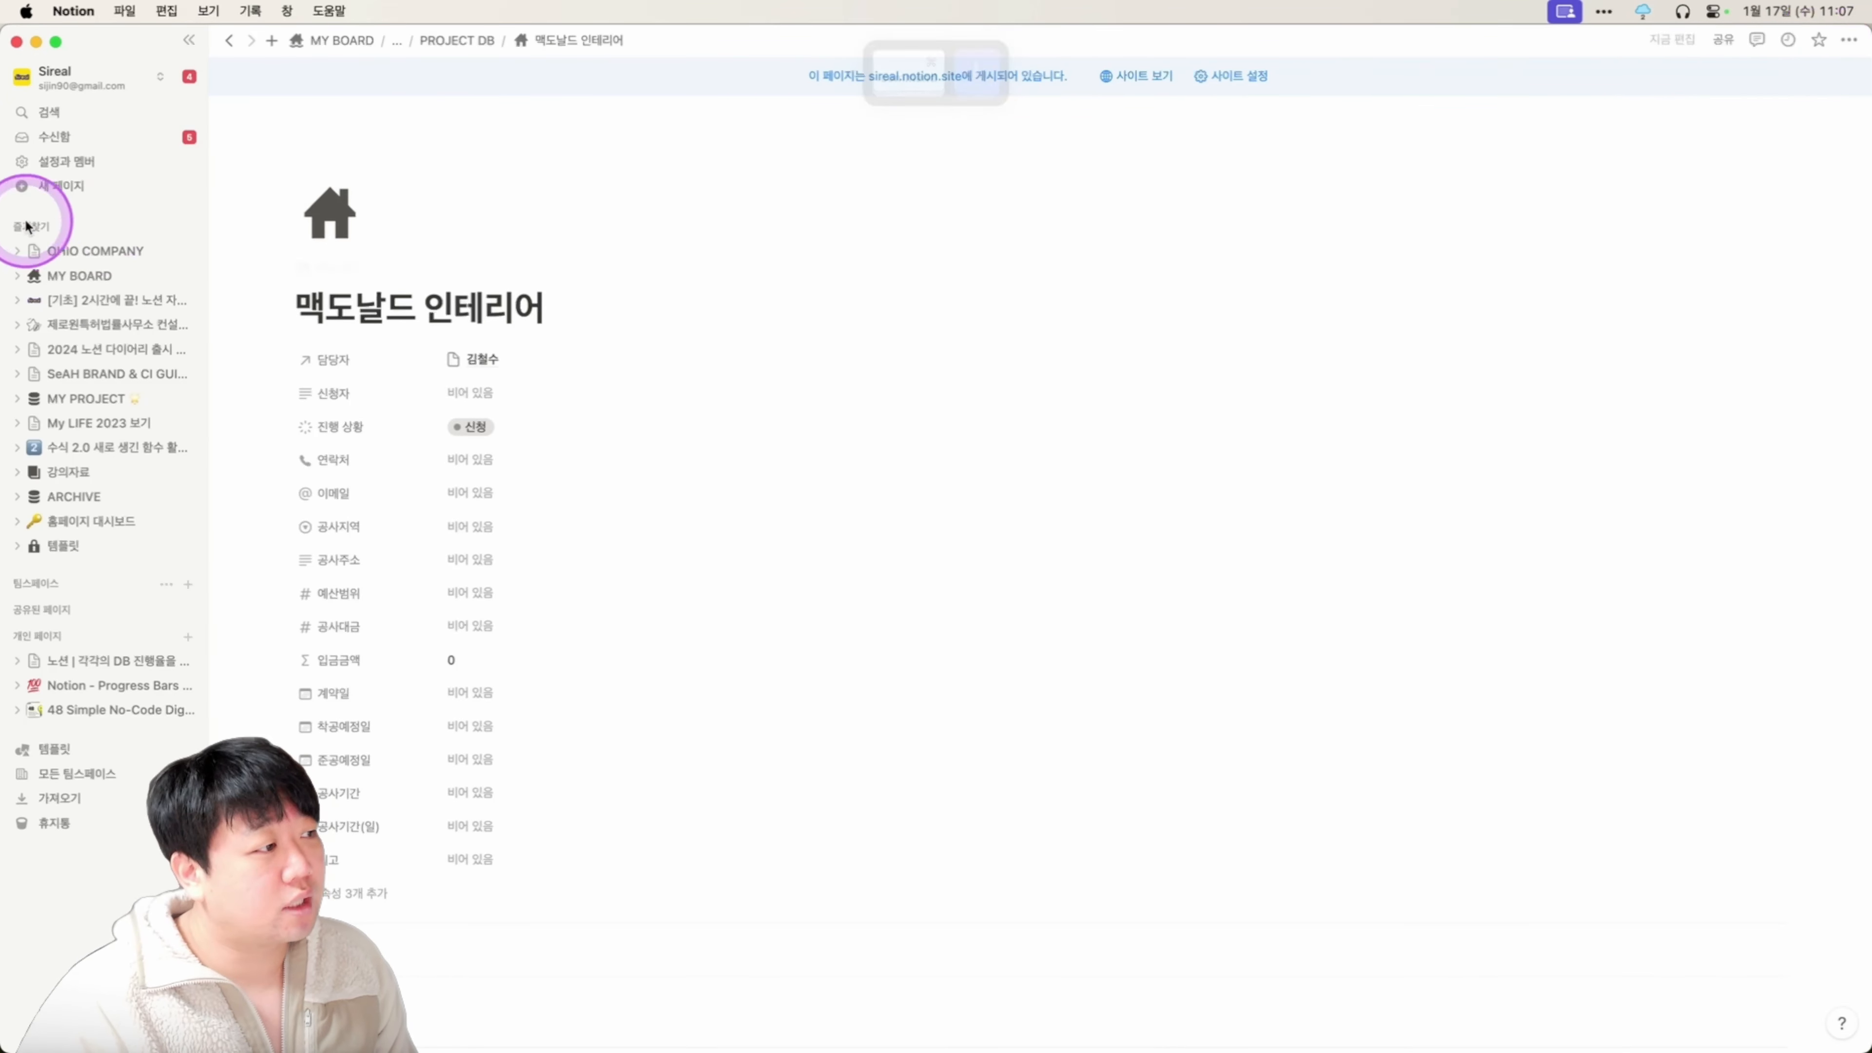
pyautogui.click(1819, 40)
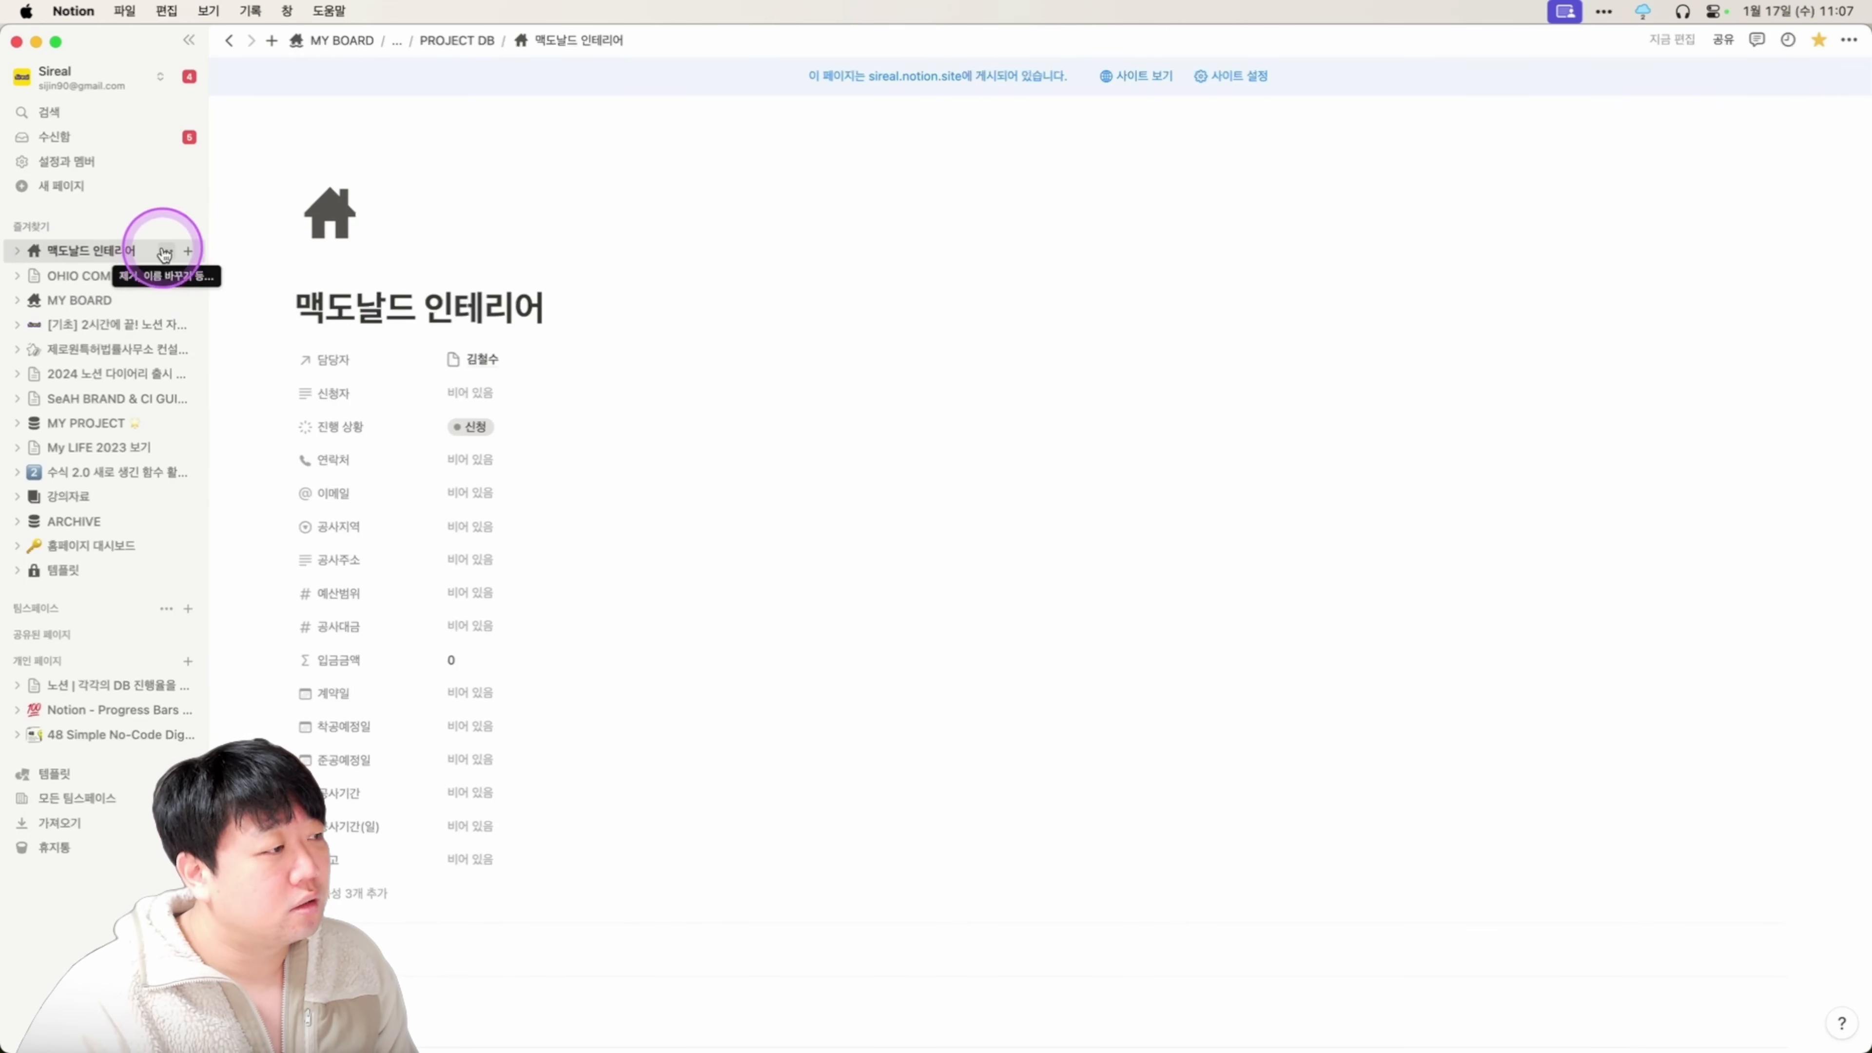
pyautogui.click(164, 253)
pyautogui.click(224, 257)
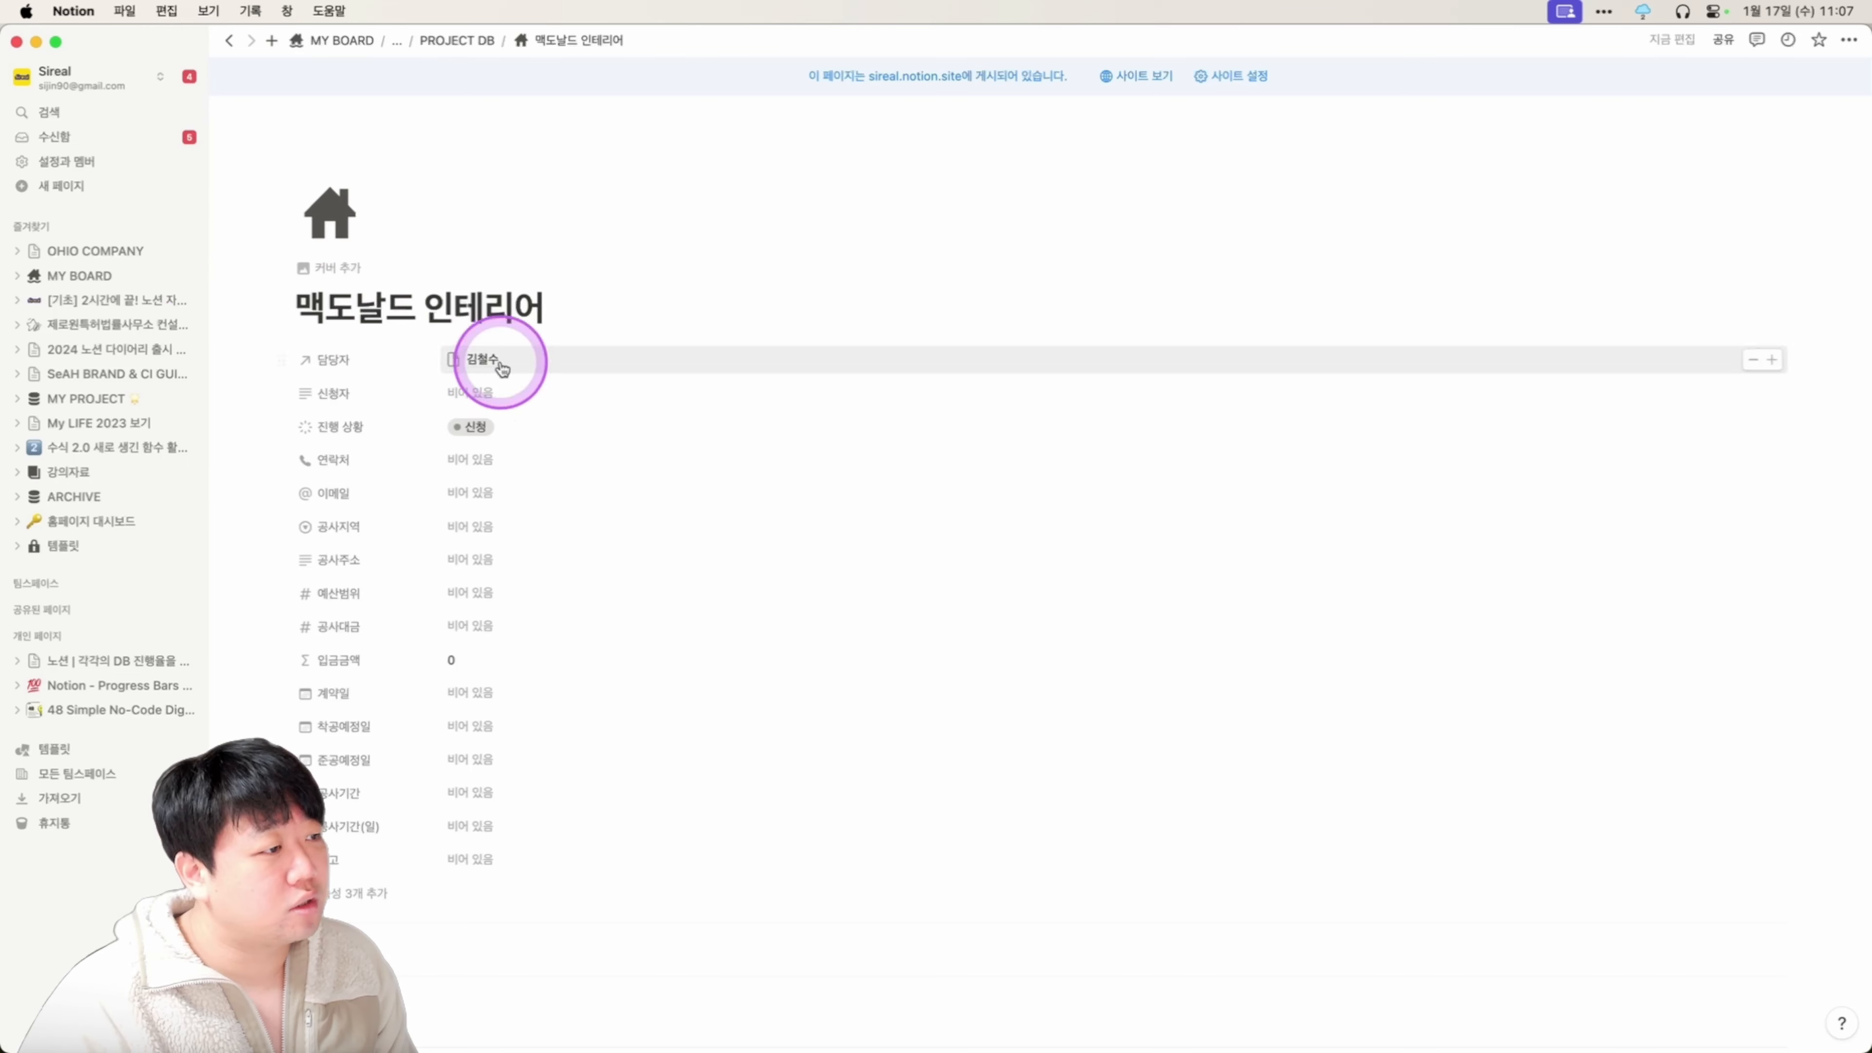
# Hide the sidebar and add a new row to the 상담 일정 table.
pyautogui.click(190, 43)
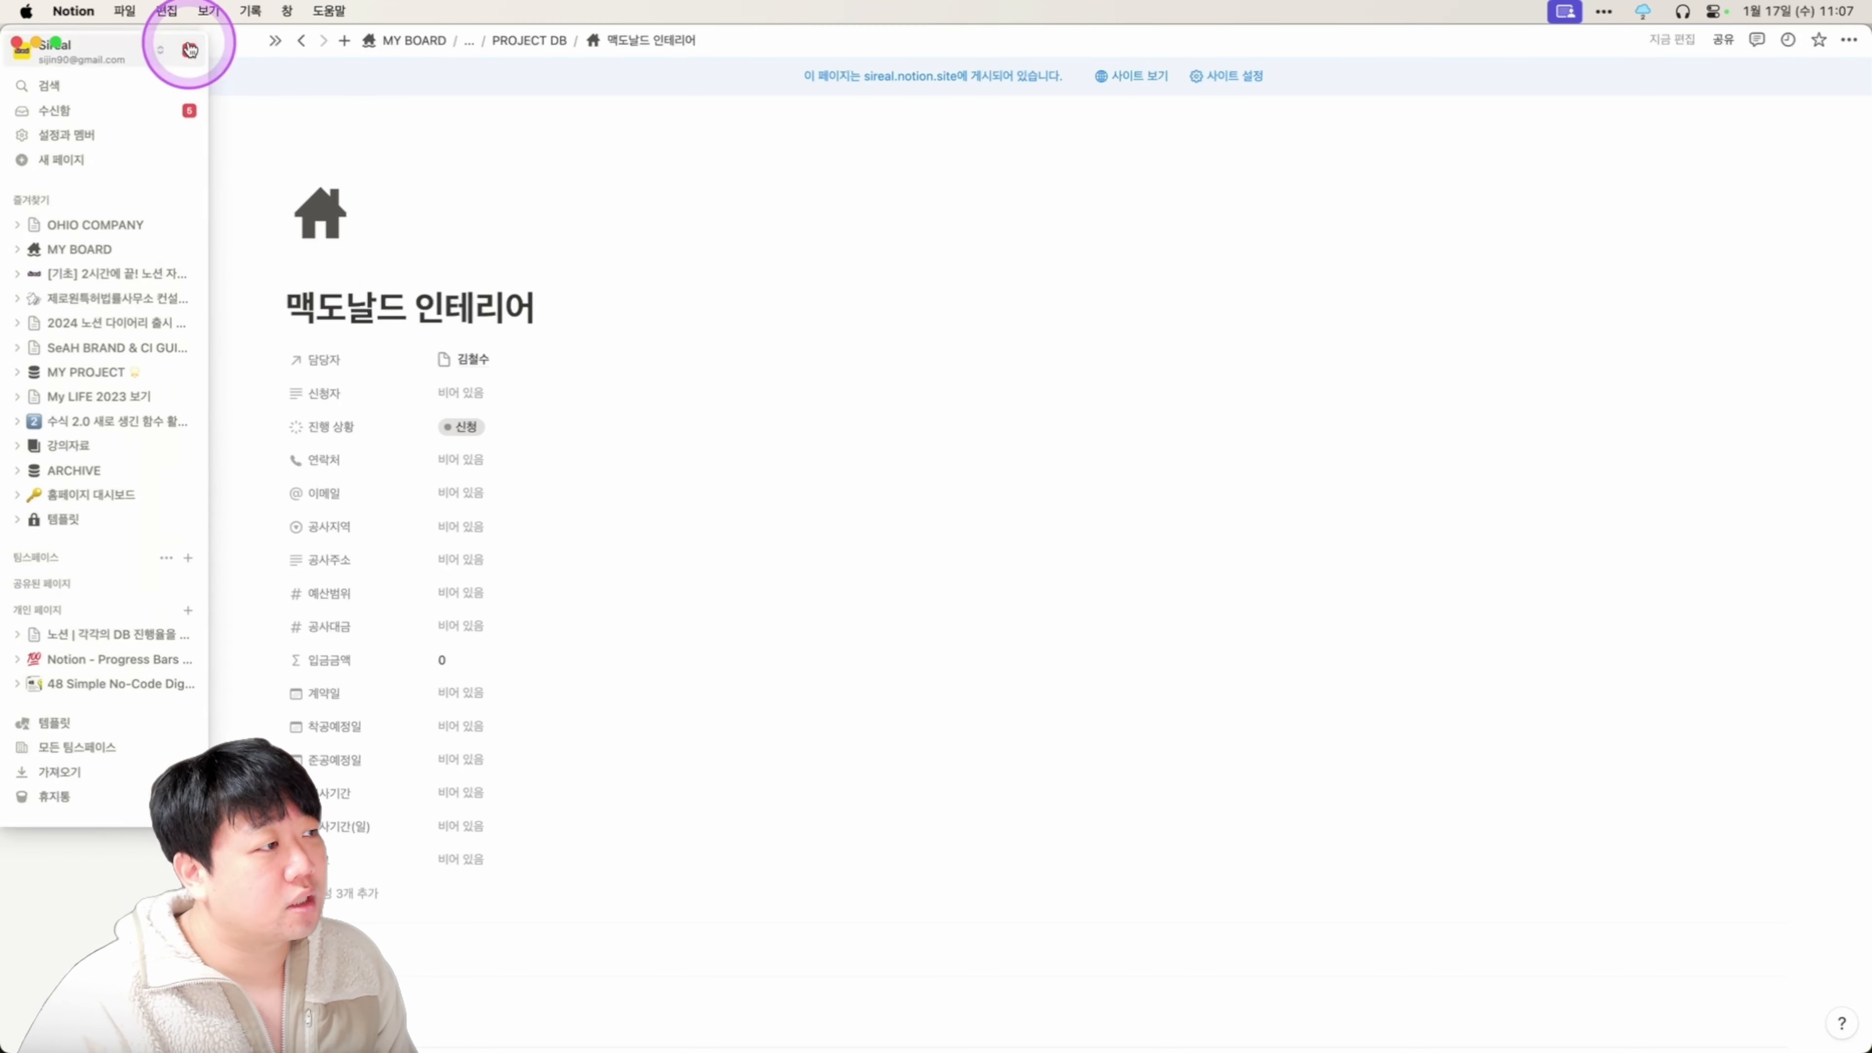
pyautogui.scroll(-8, 464, 398)
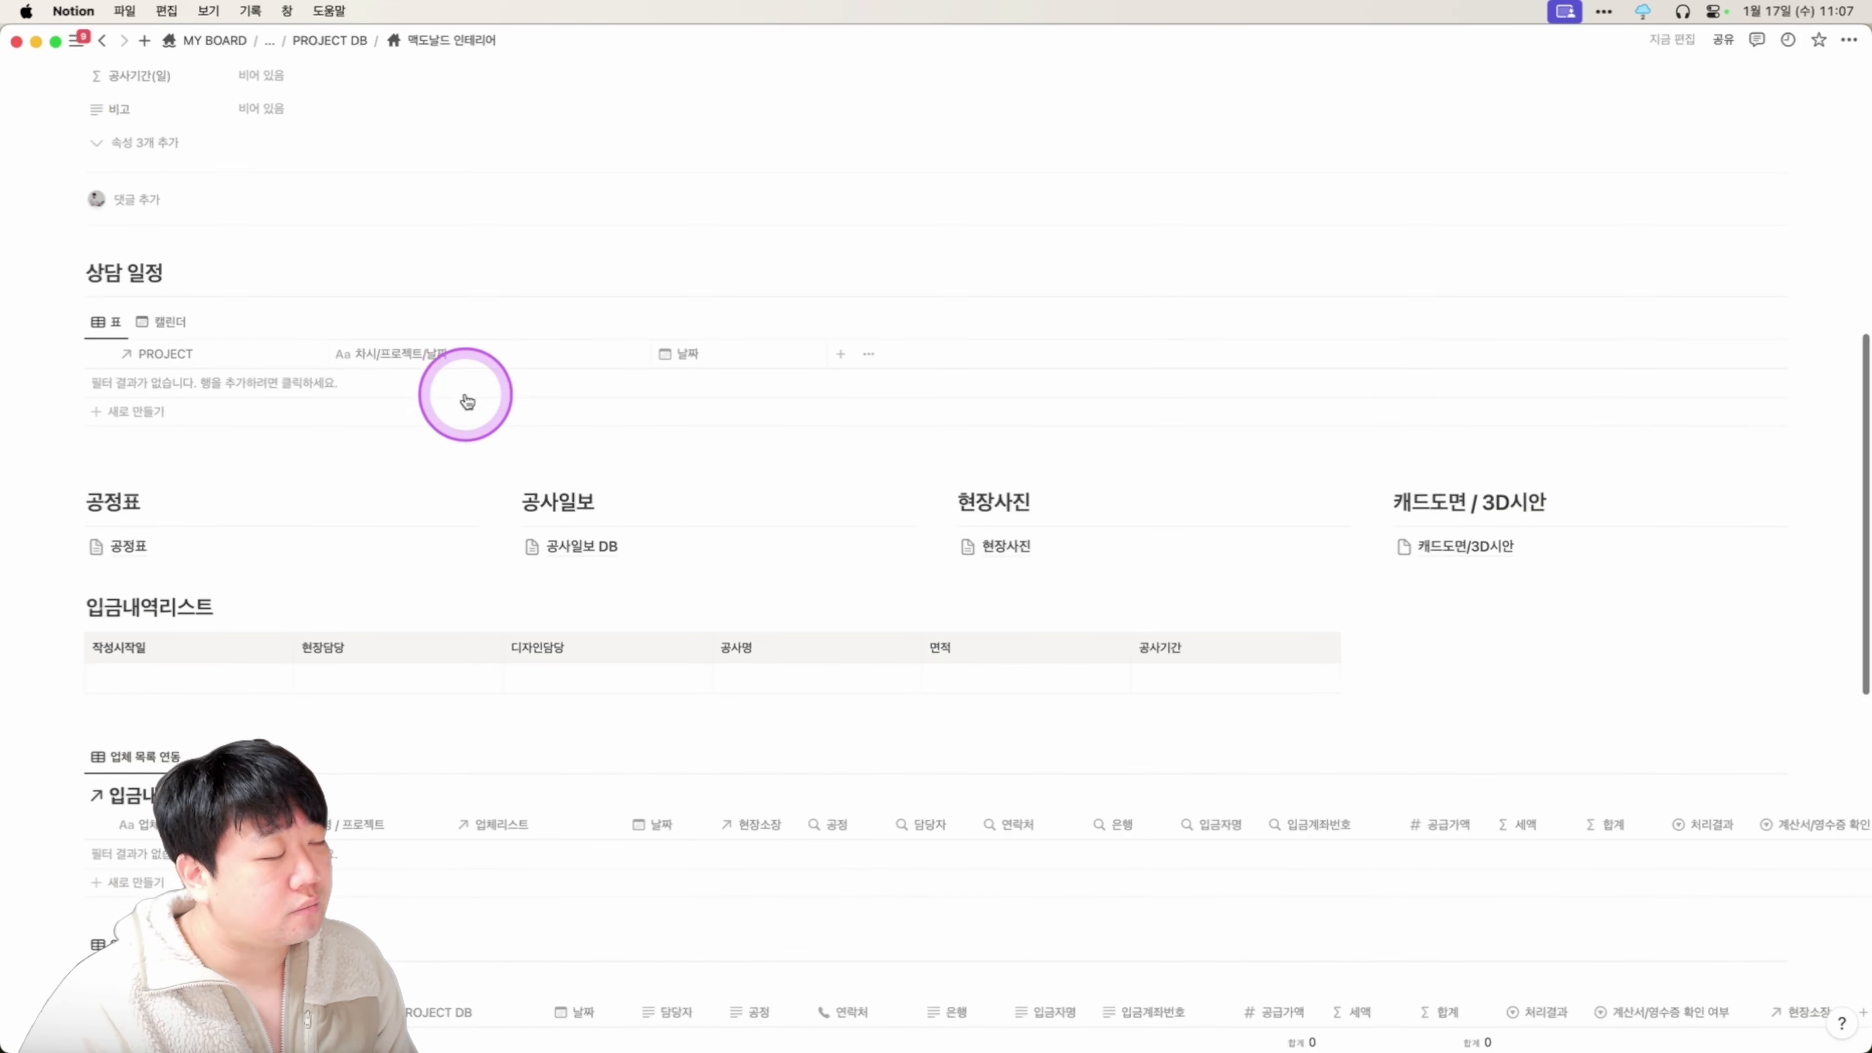
pyautogui.scroll(10, 466, 398)
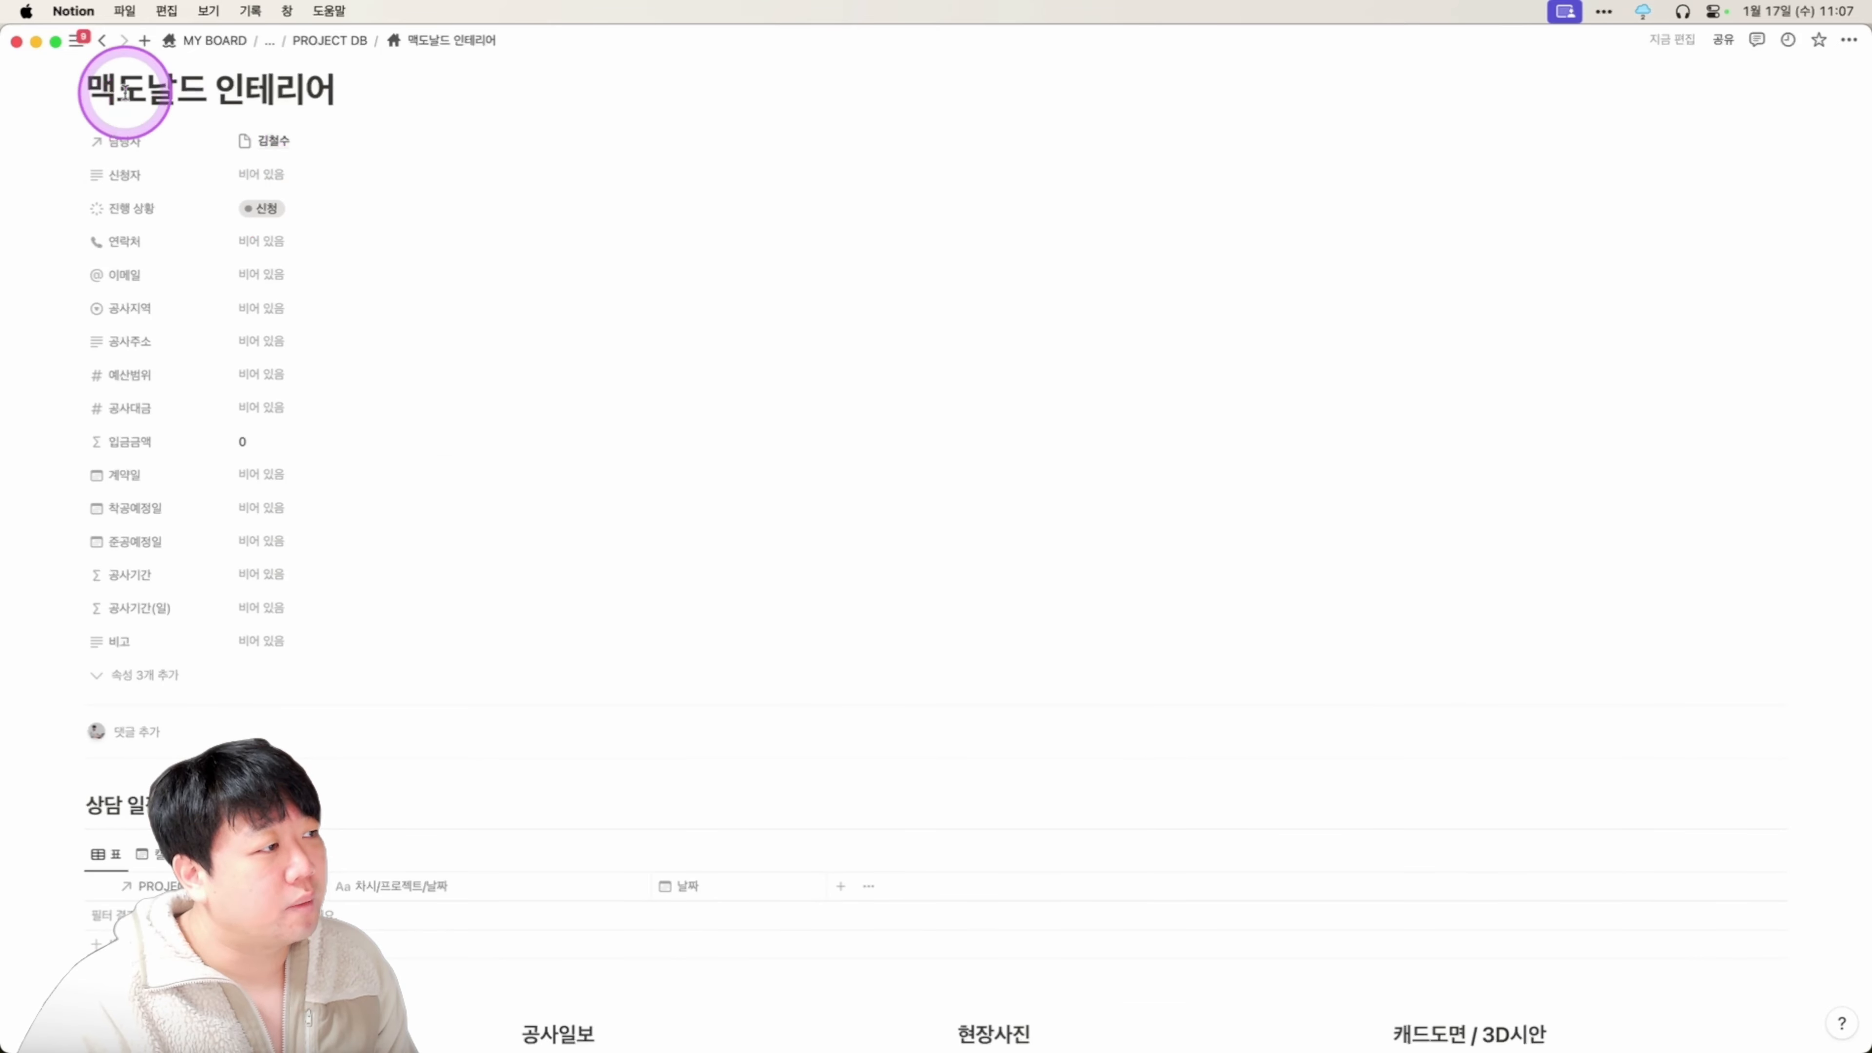
pyautogui.moveTo(96, 91); pyautogui.dragTo(355, 306)
pyautogui.click(375, 330)
pyautogui.scroll(-10, 409, 330)
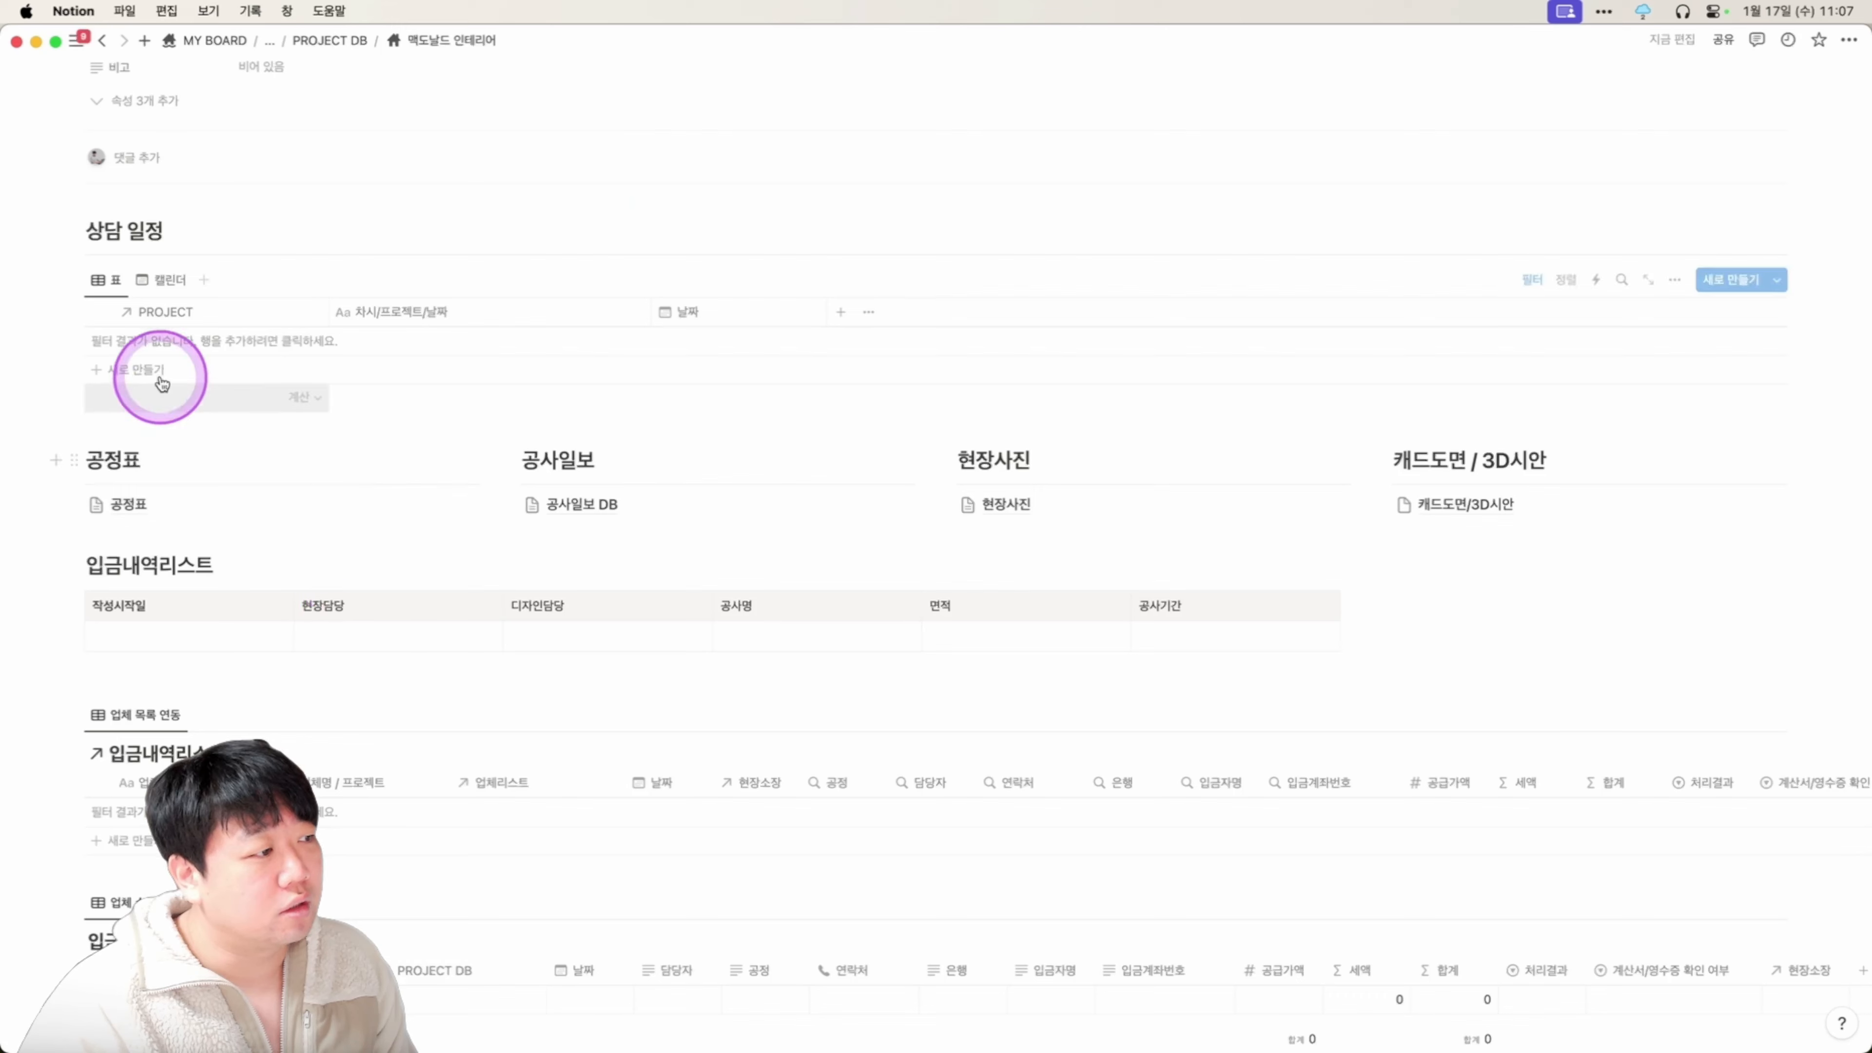
pyautogui.click(163, 373)
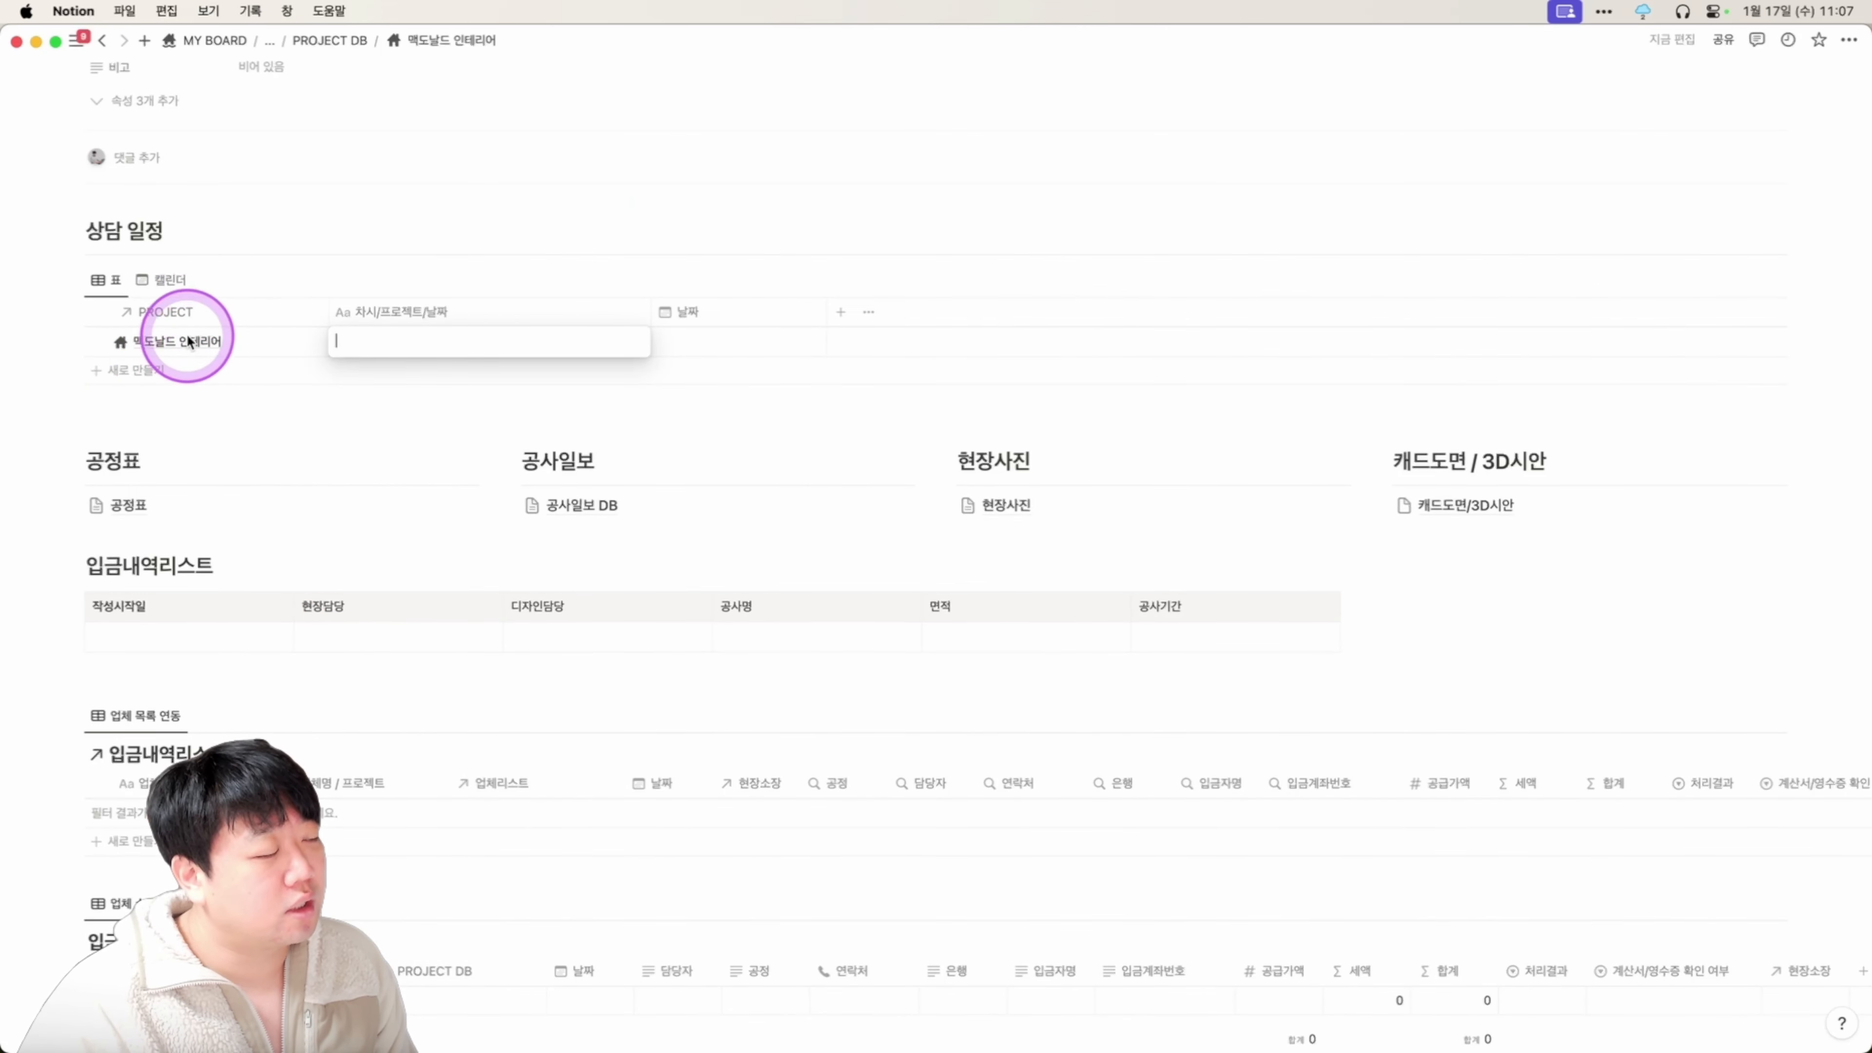
pyautogui.press('Escape')
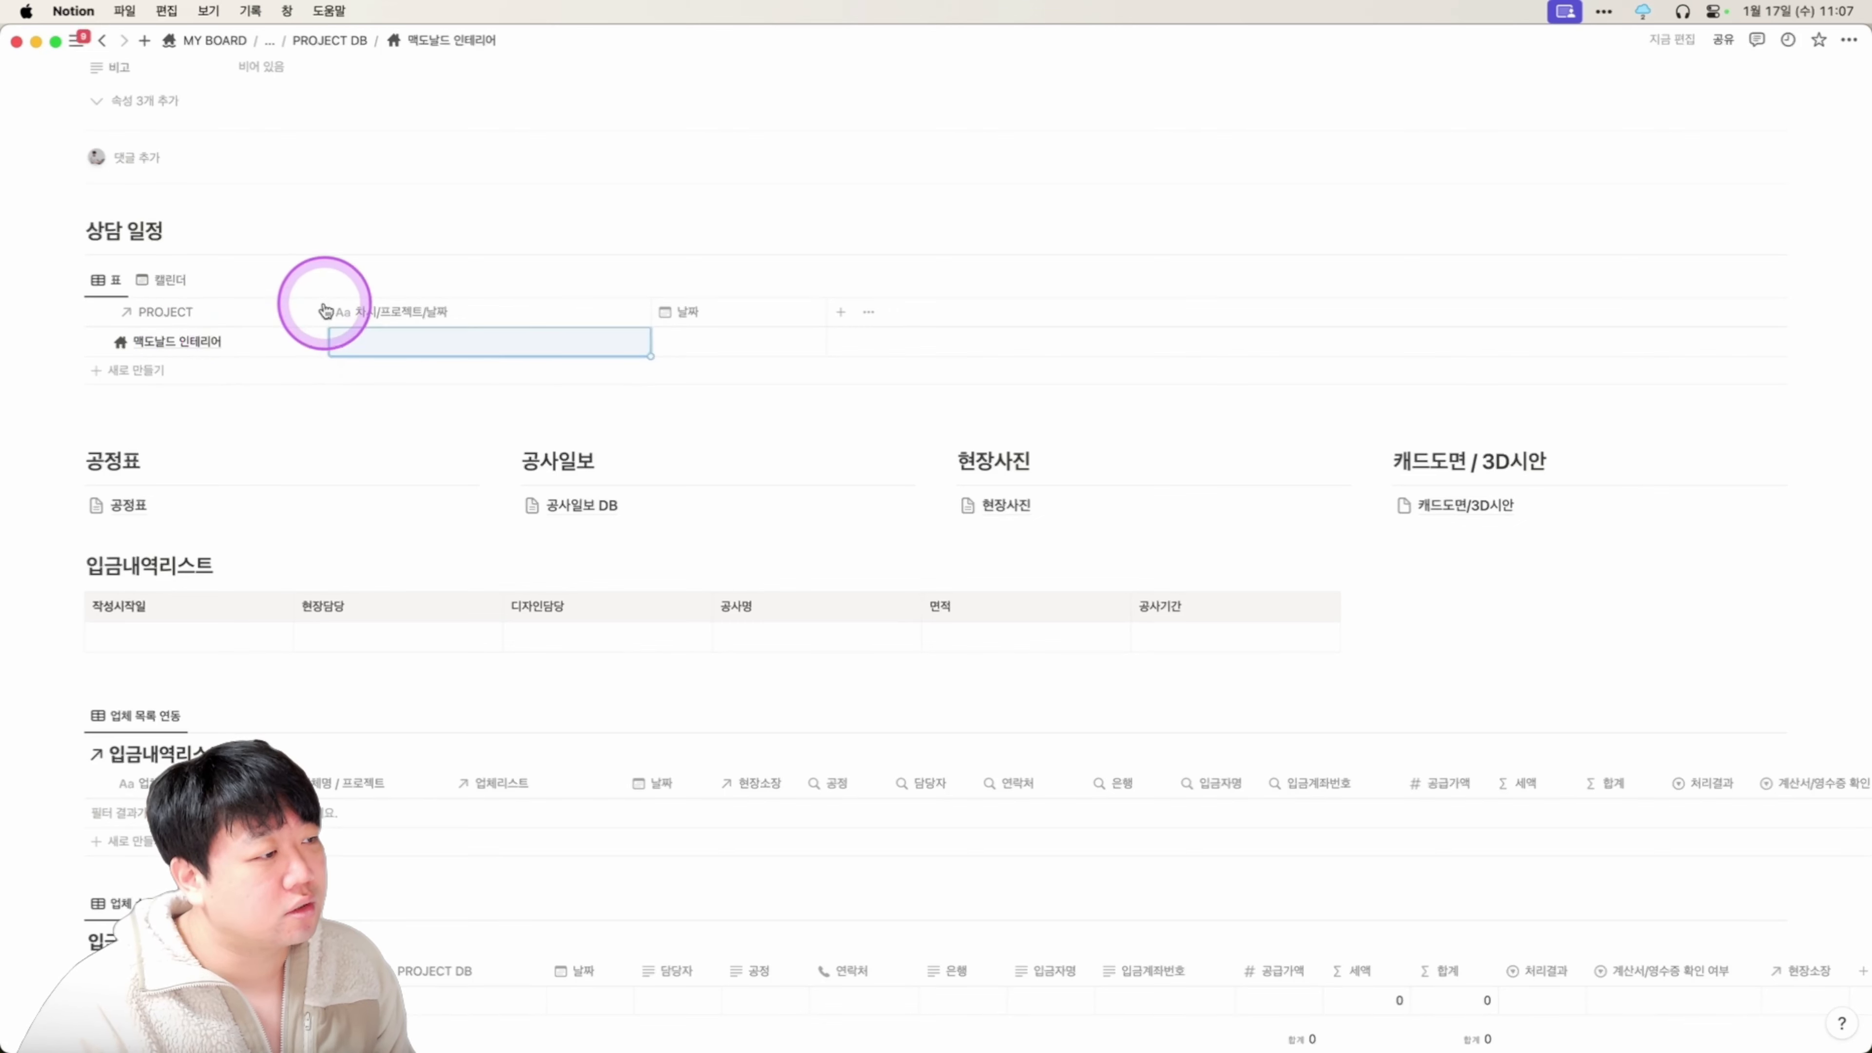
# Narrow the PROJECT column and move it after the title column.
pyautogui.click(328, 312)
pyautogui.click(146, 259)
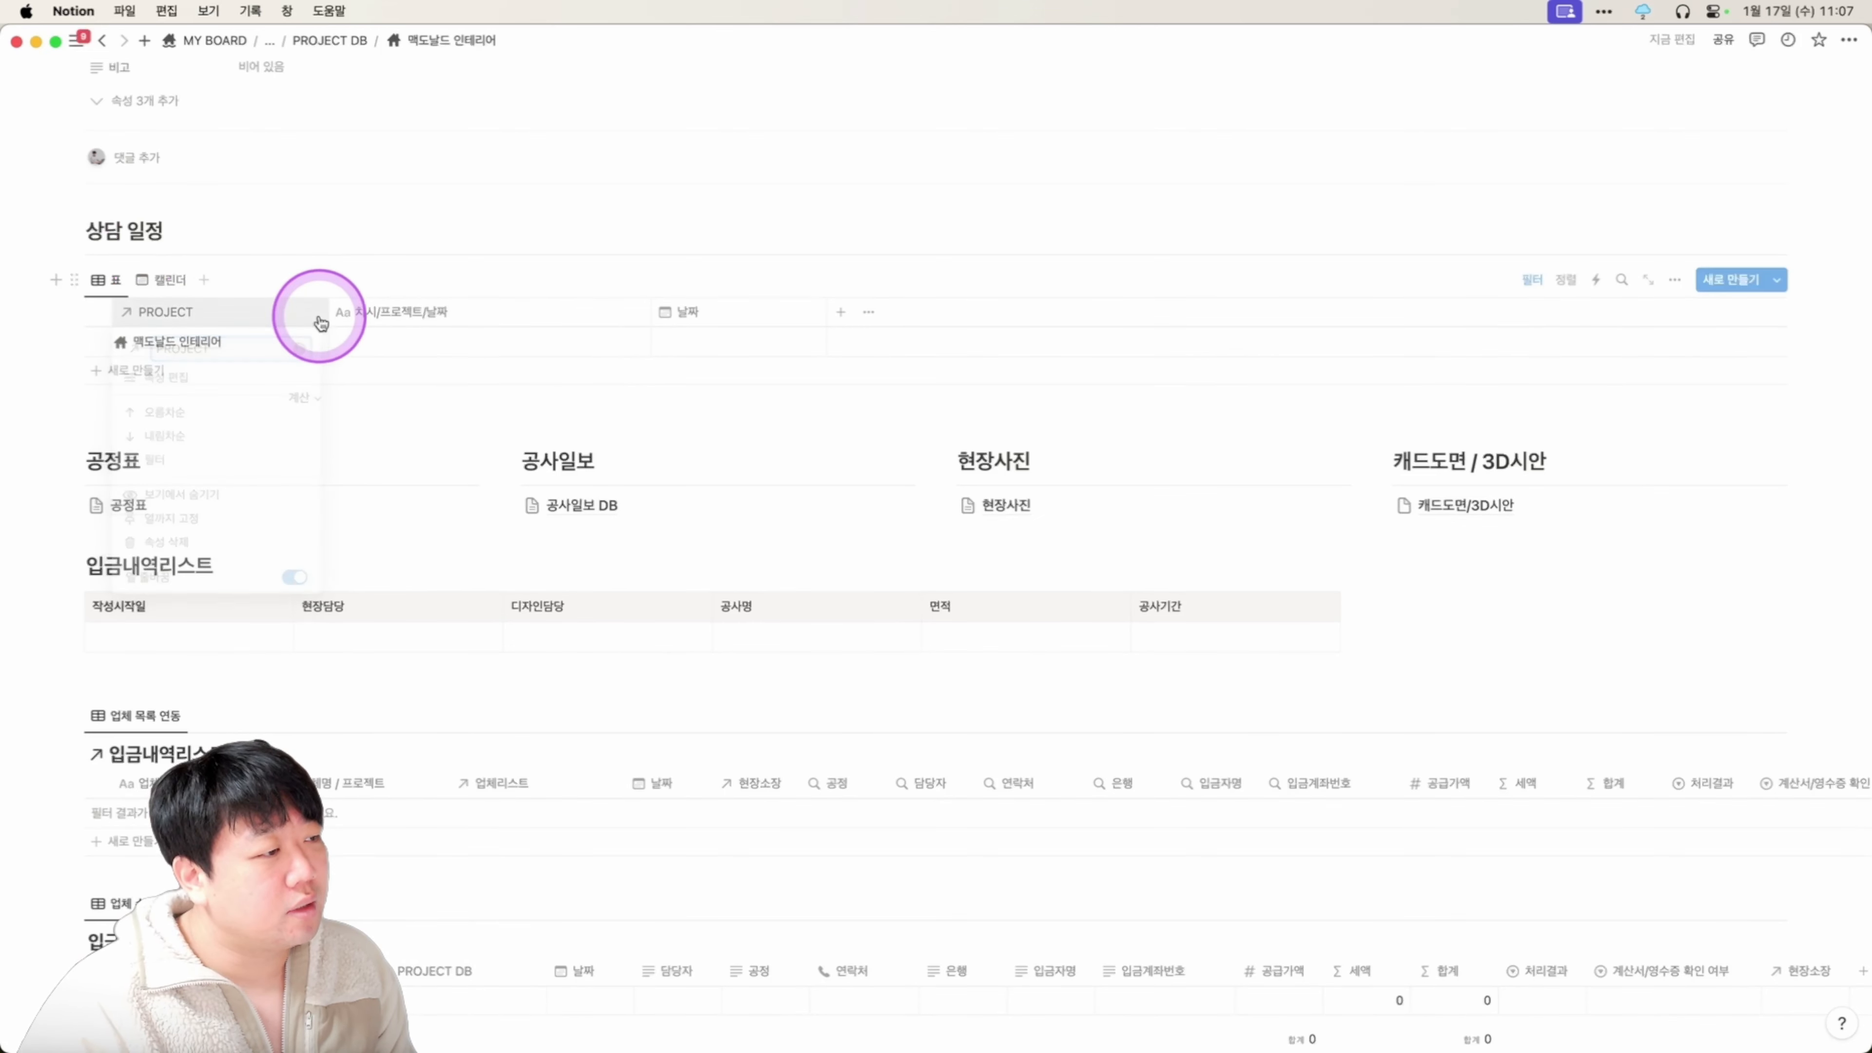
pyautogui.moveTo(325, 309); pyautogui.dragTo(262, 305)
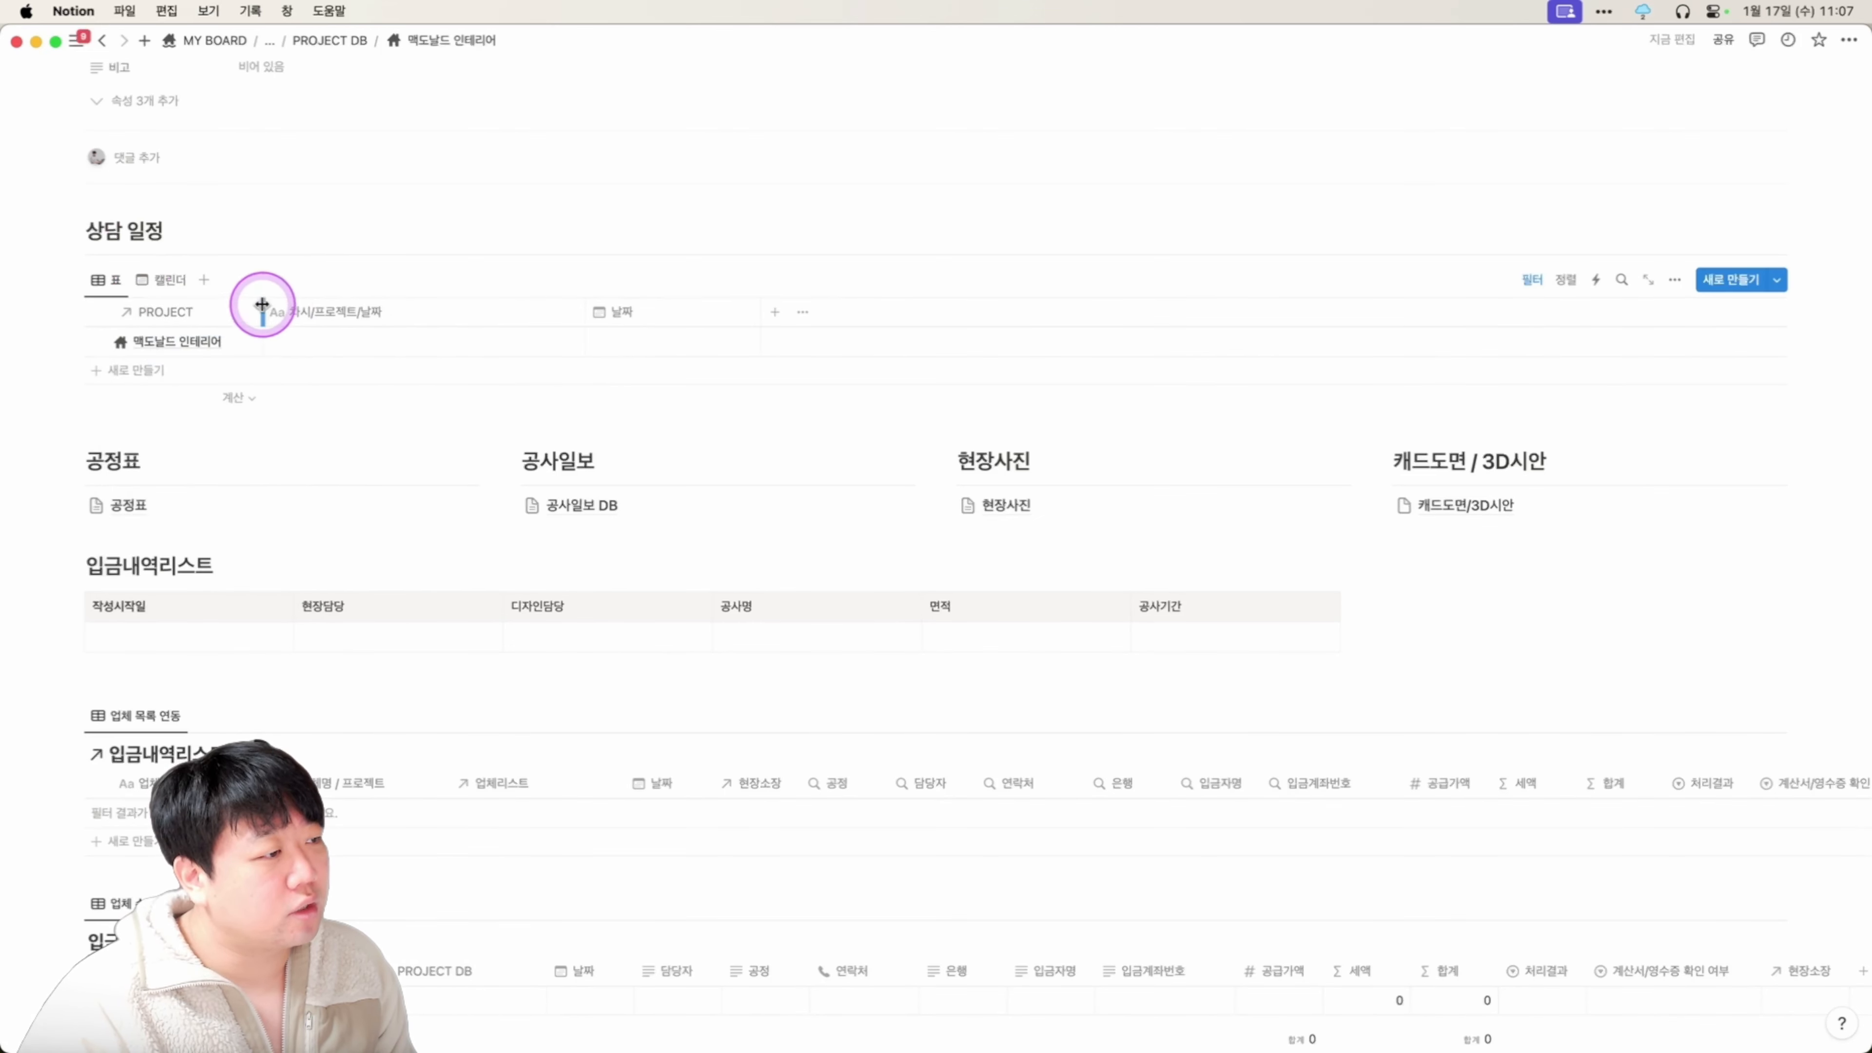
pyautogui.click(410, 343)
pyautogui.click(174, 259)
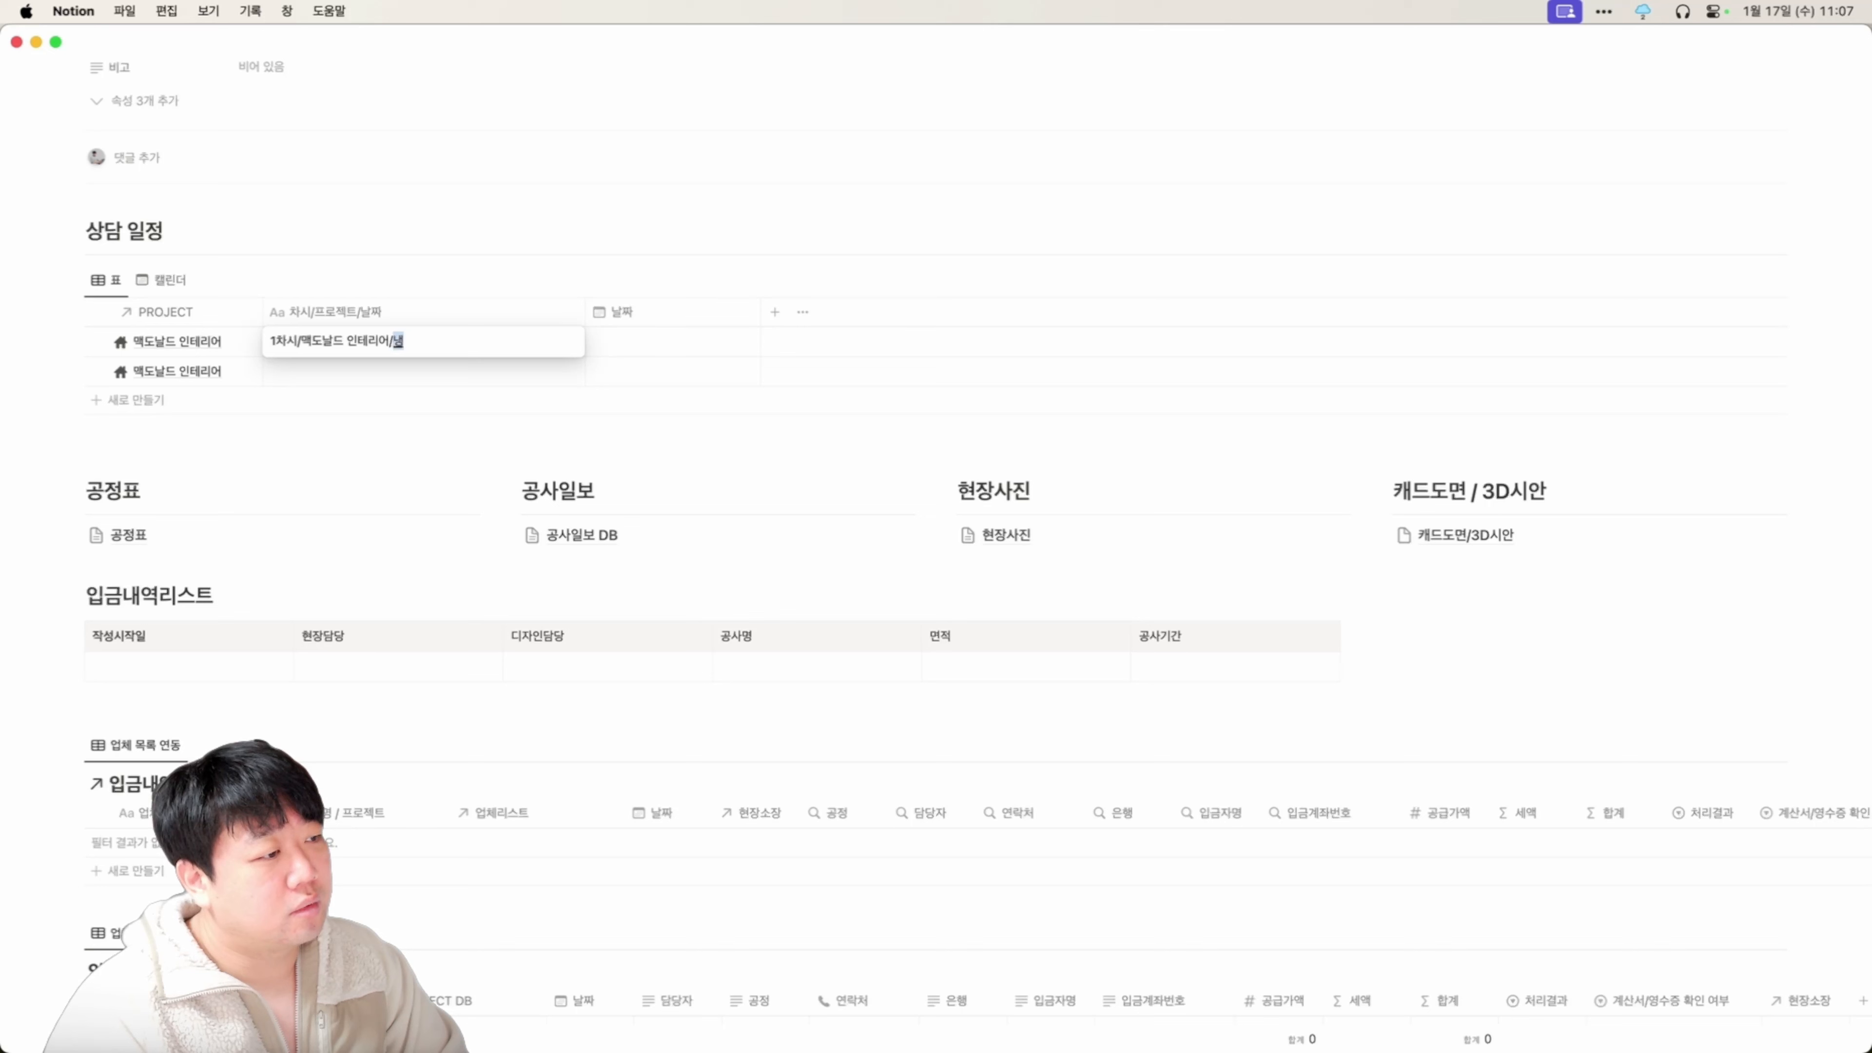
pyautogui.write('일')
pyautogui.press('Return')
pyautogui.press('Up')
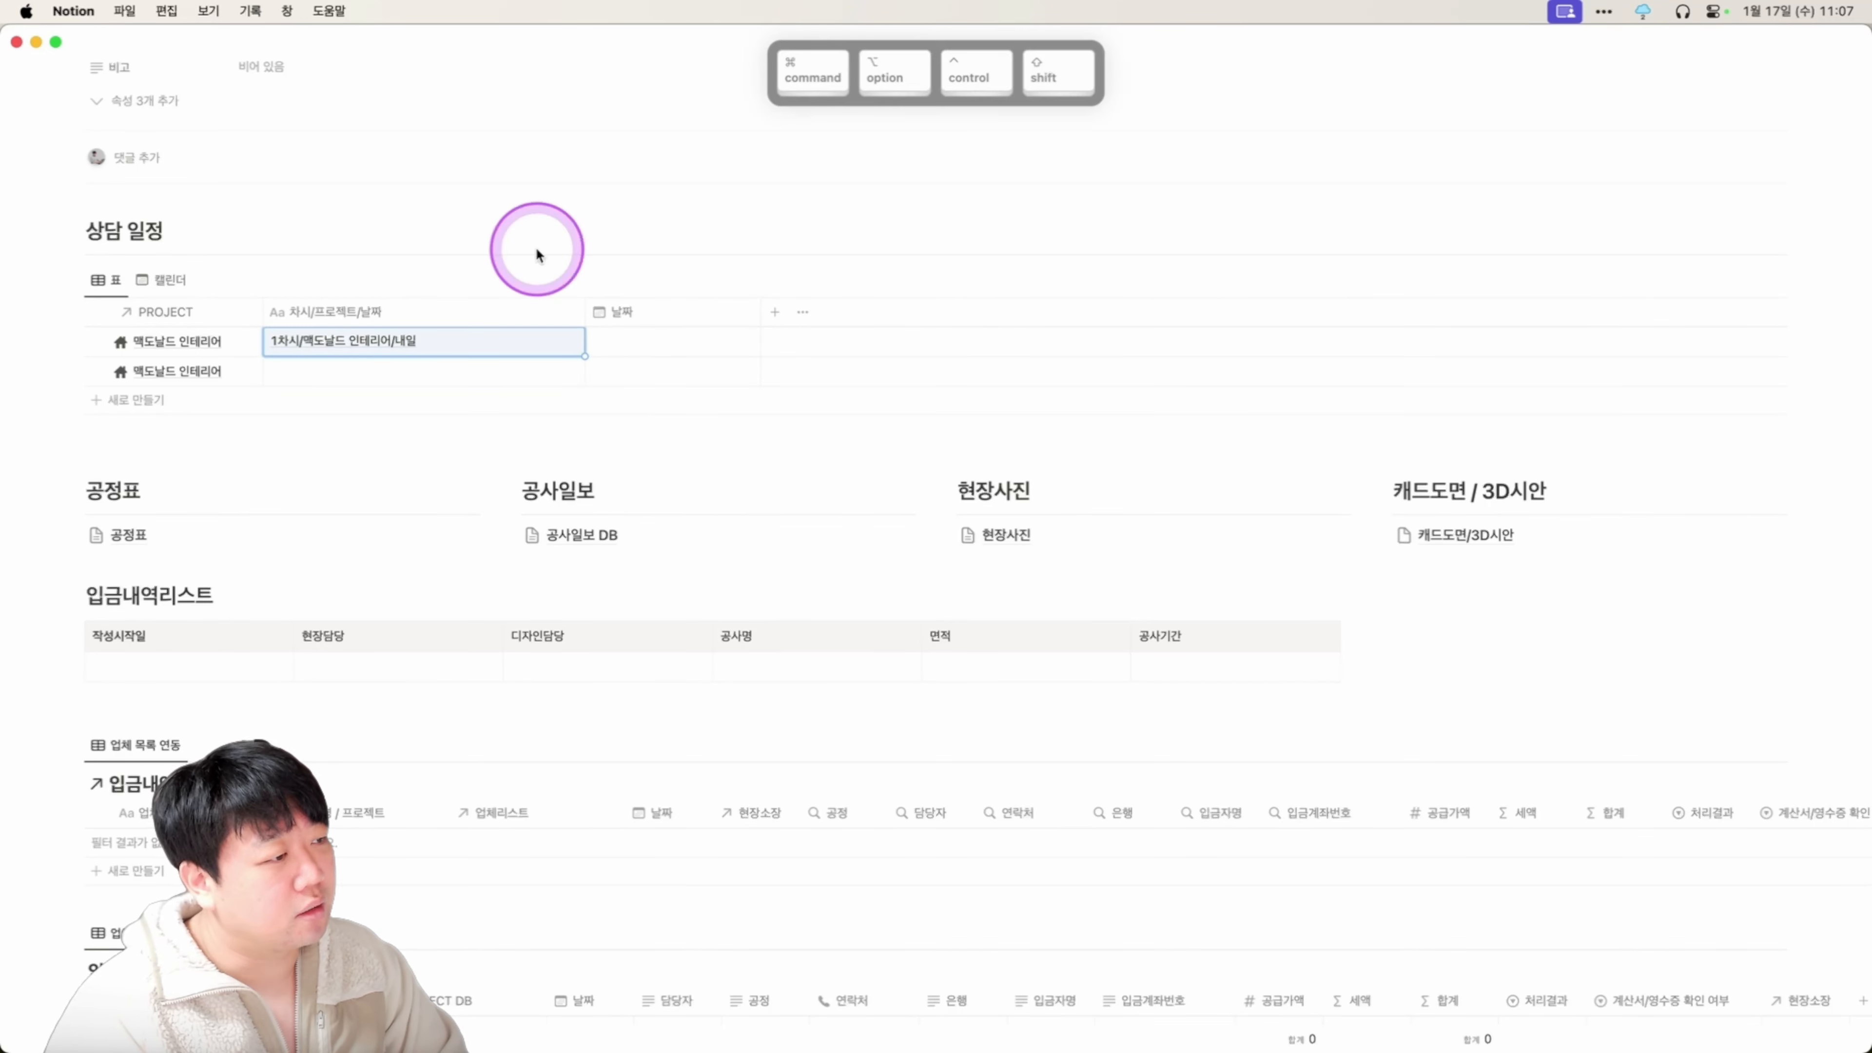
pyautogui.press('BackSpace')
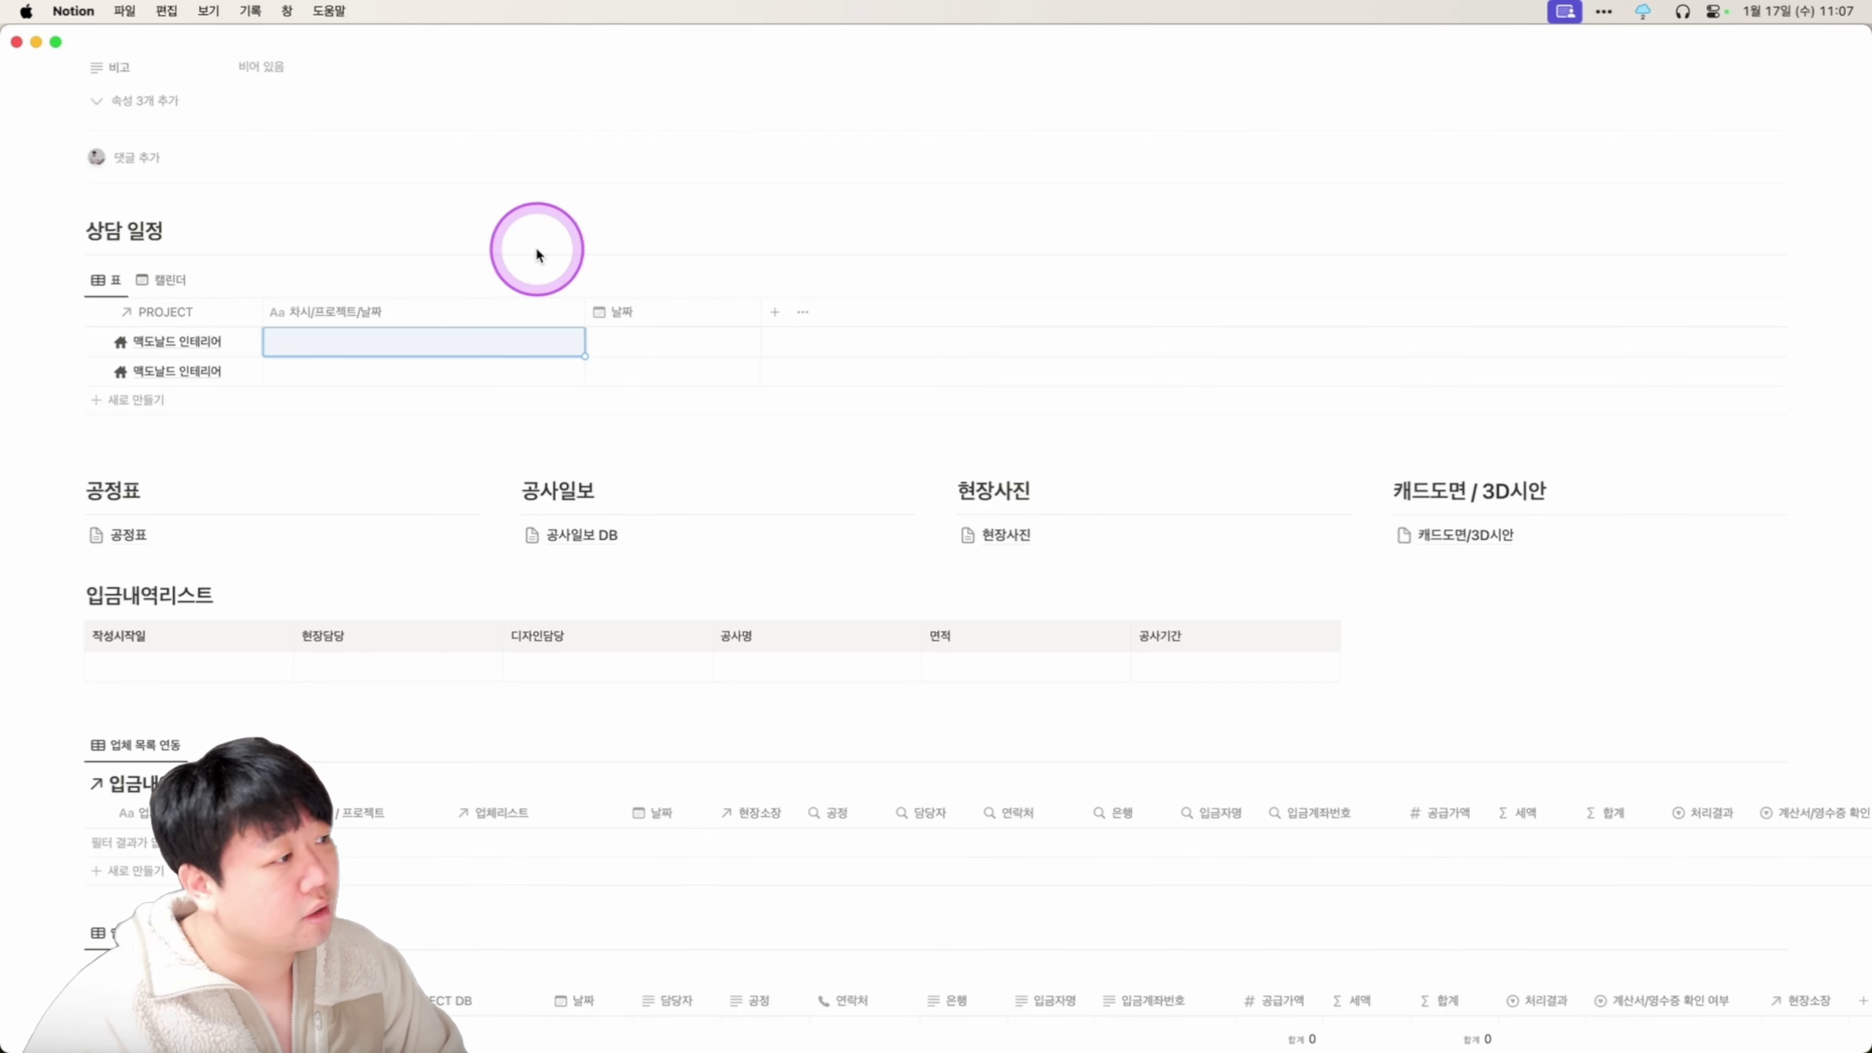
pyautogui.moveTo(169, 323); pyautogui.dragTo(514, 317)
# Title the first consultation row 1차시.
pyautogui.click(287, 340)
pyautogui.write('1')
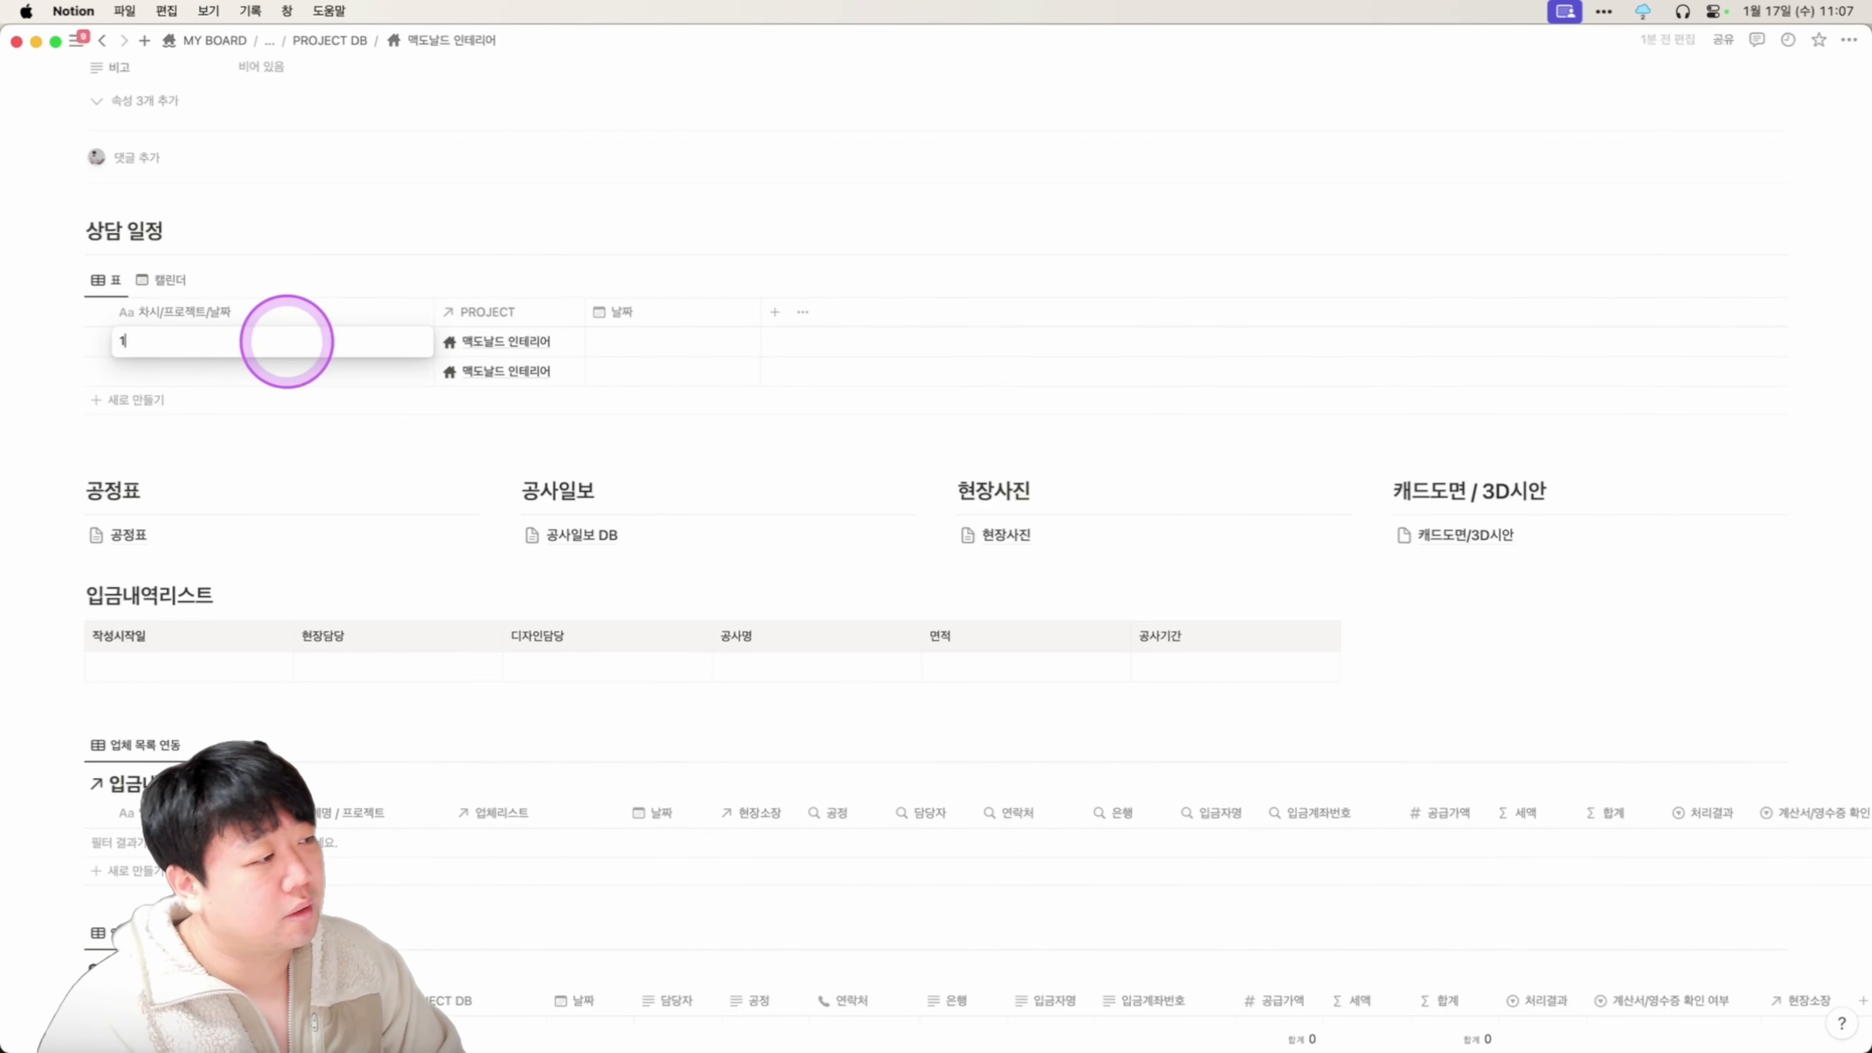
pyautogui.write('차시')
pyautogui.press('Return')
pyautogui.press('Right')
pyautogui.press('Right')
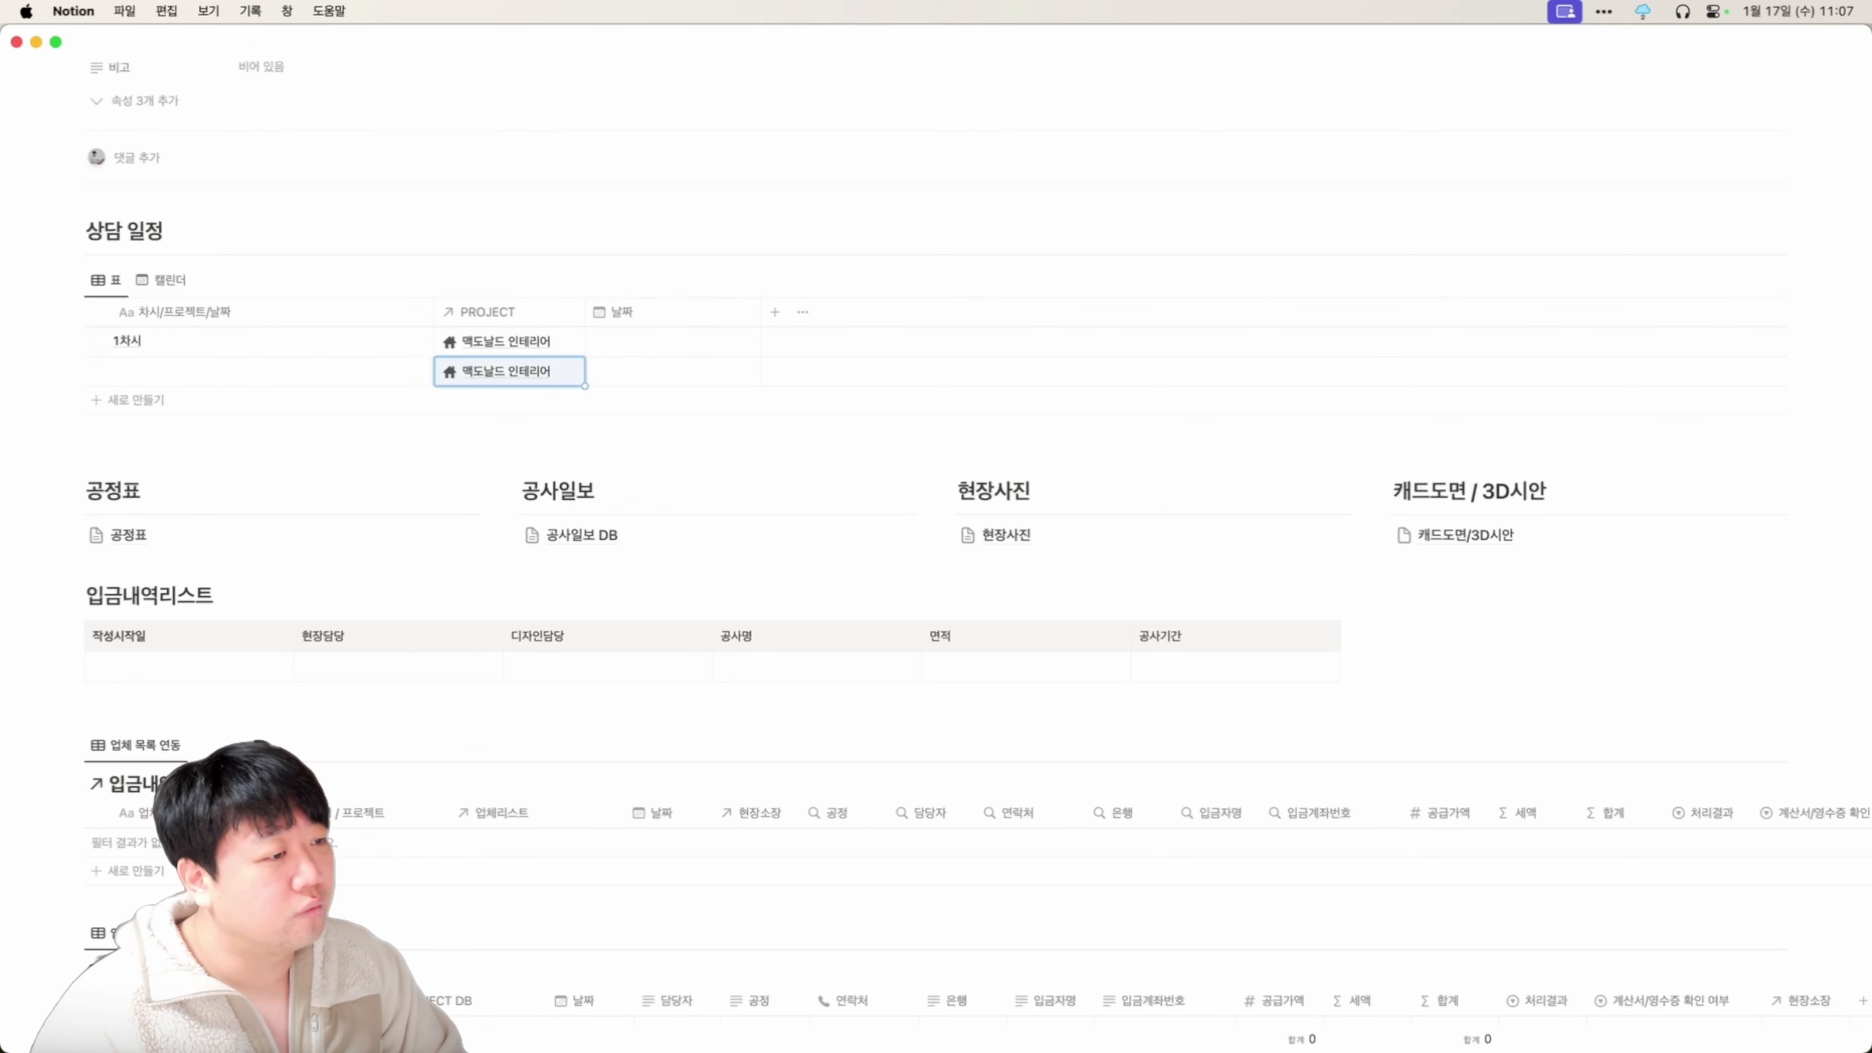
pyautogui.press('Up')
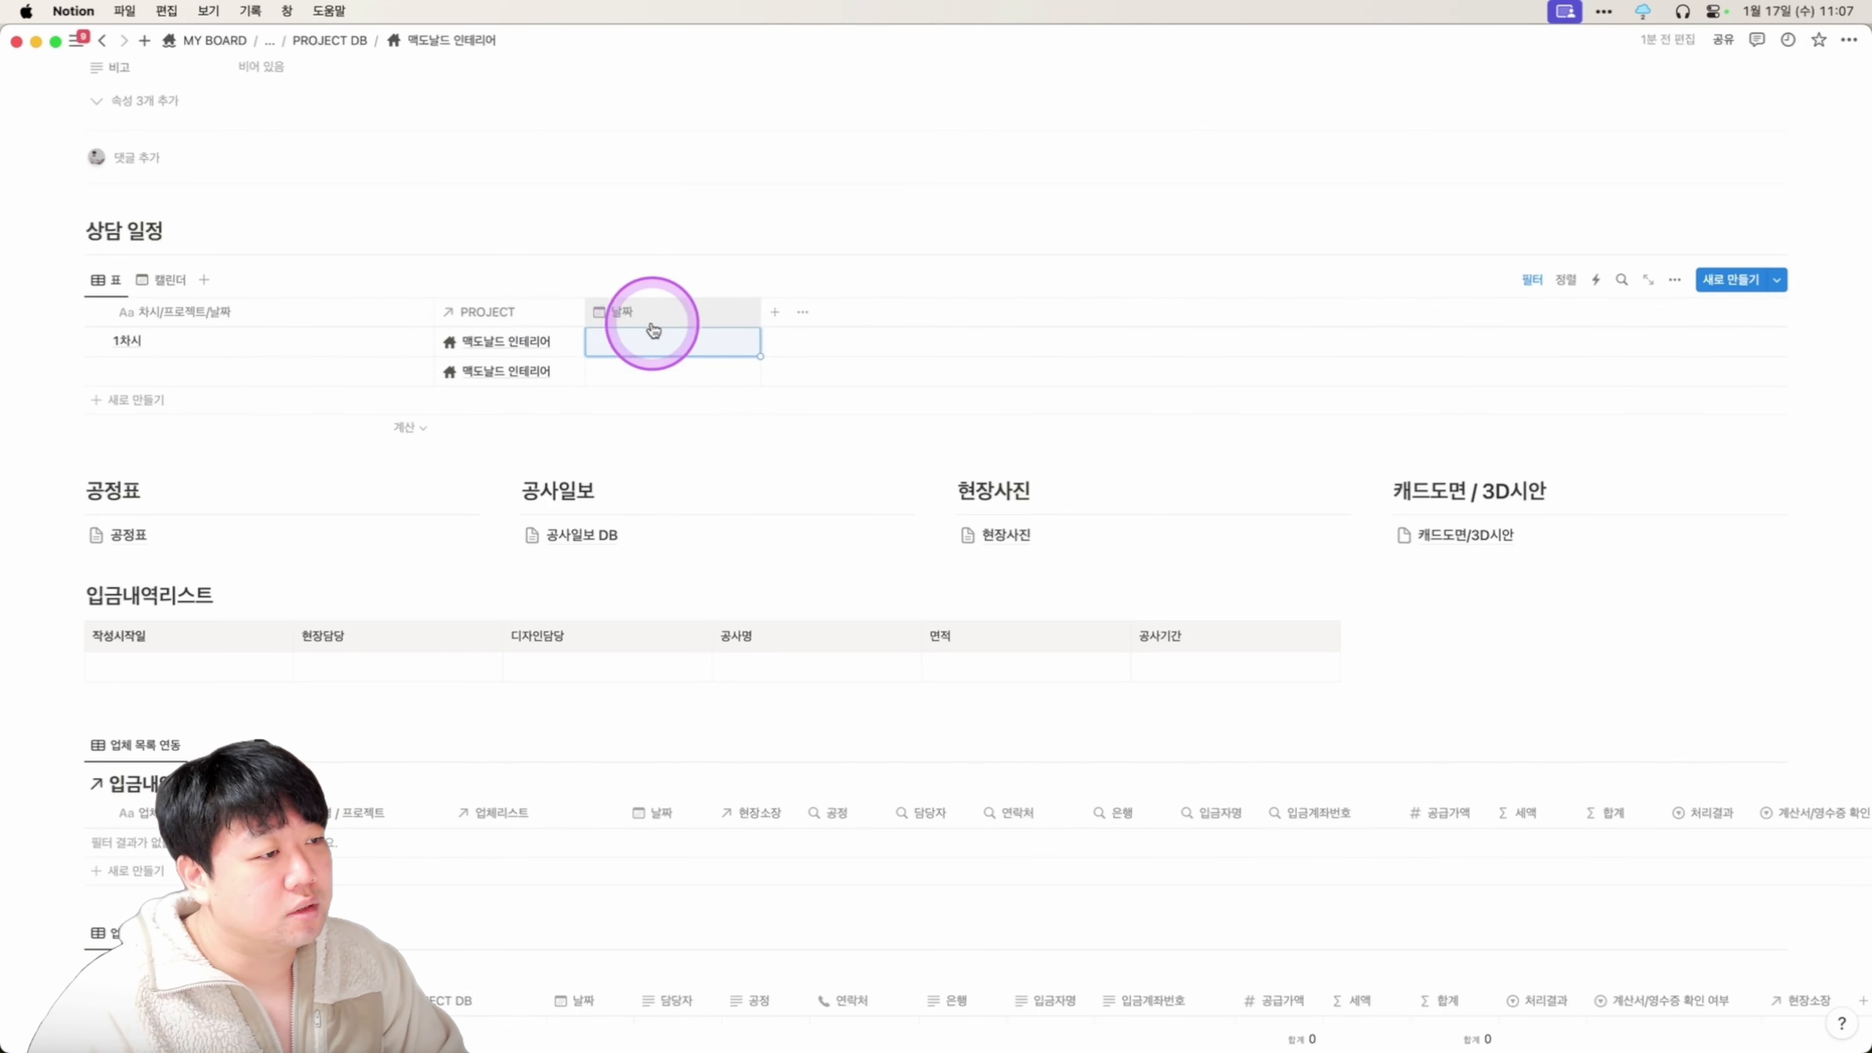
# Set the 1차시 row's date to 2024/01/18.
pyautogui.click(656, 338)
pyautogui.click(730, 525)
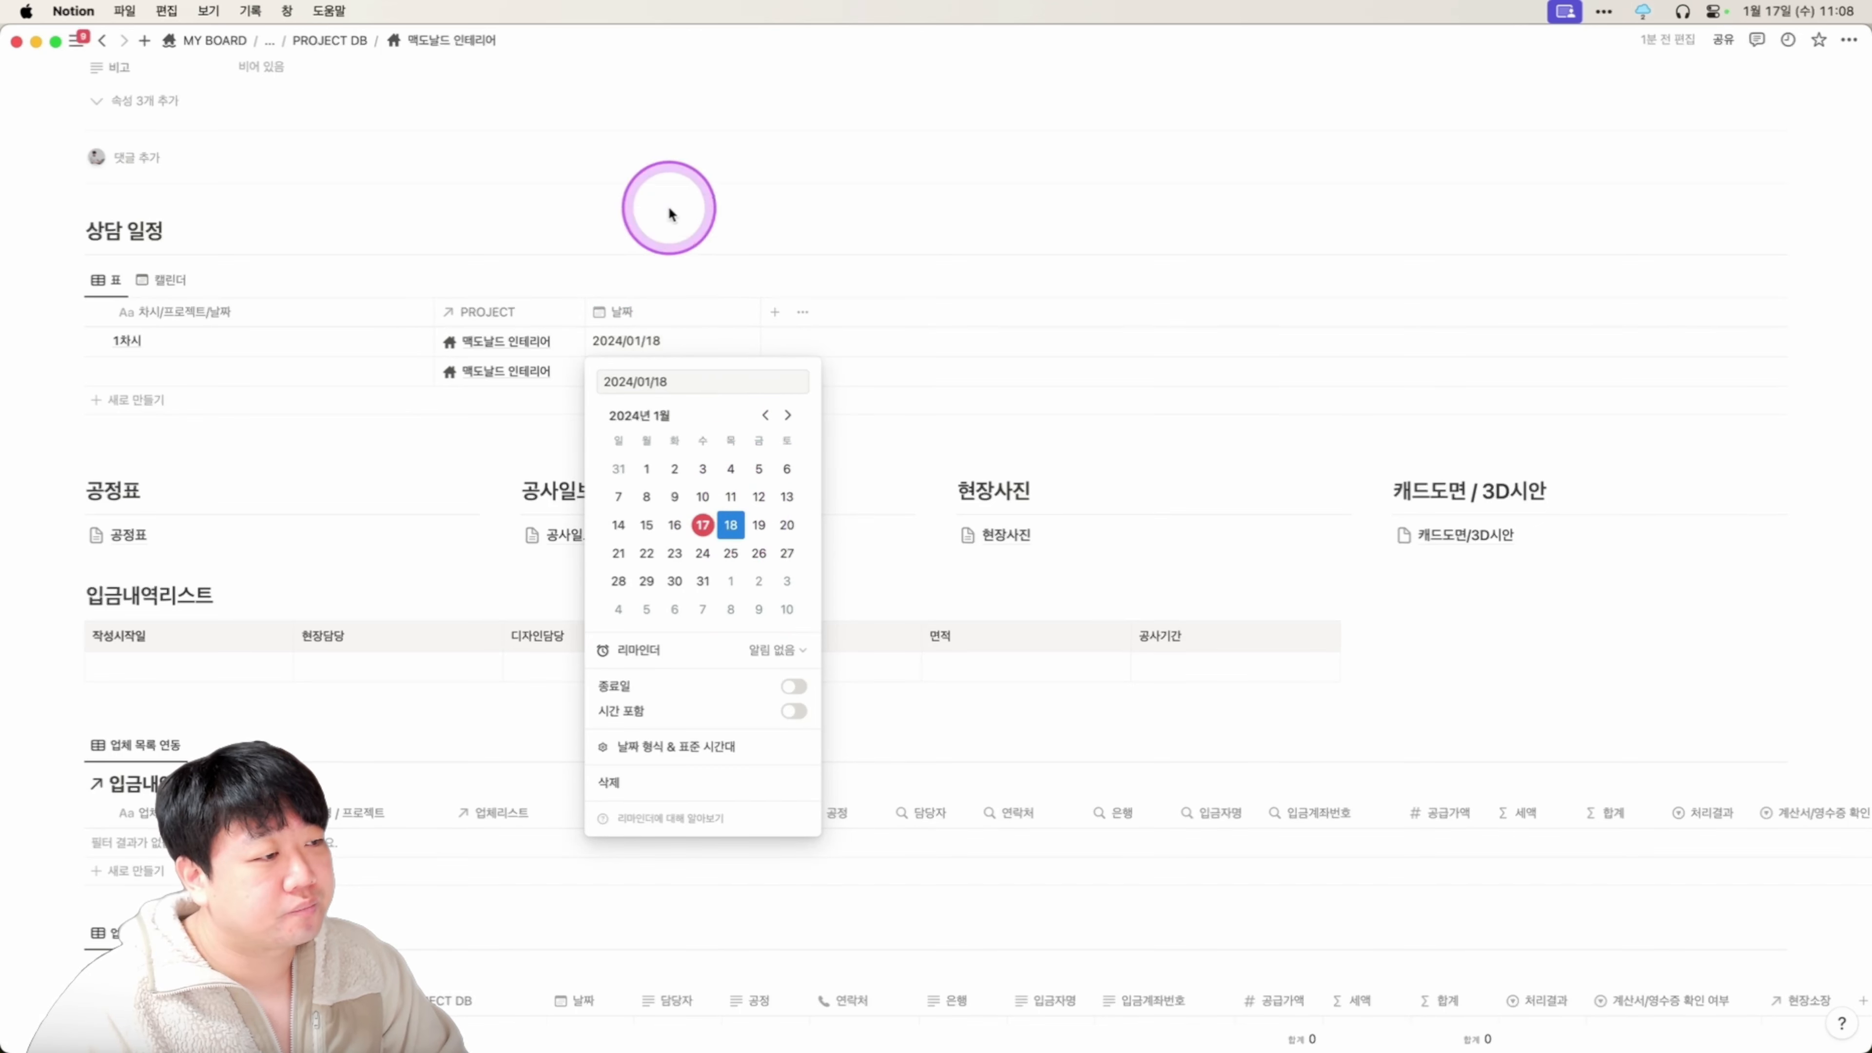
pyautogui.press('Escape')
# Test pasting the copied project link and date into the row's title, then undo.
pyautogui.moveTo(502, 340); pyautogui.dragTo(744, 343)
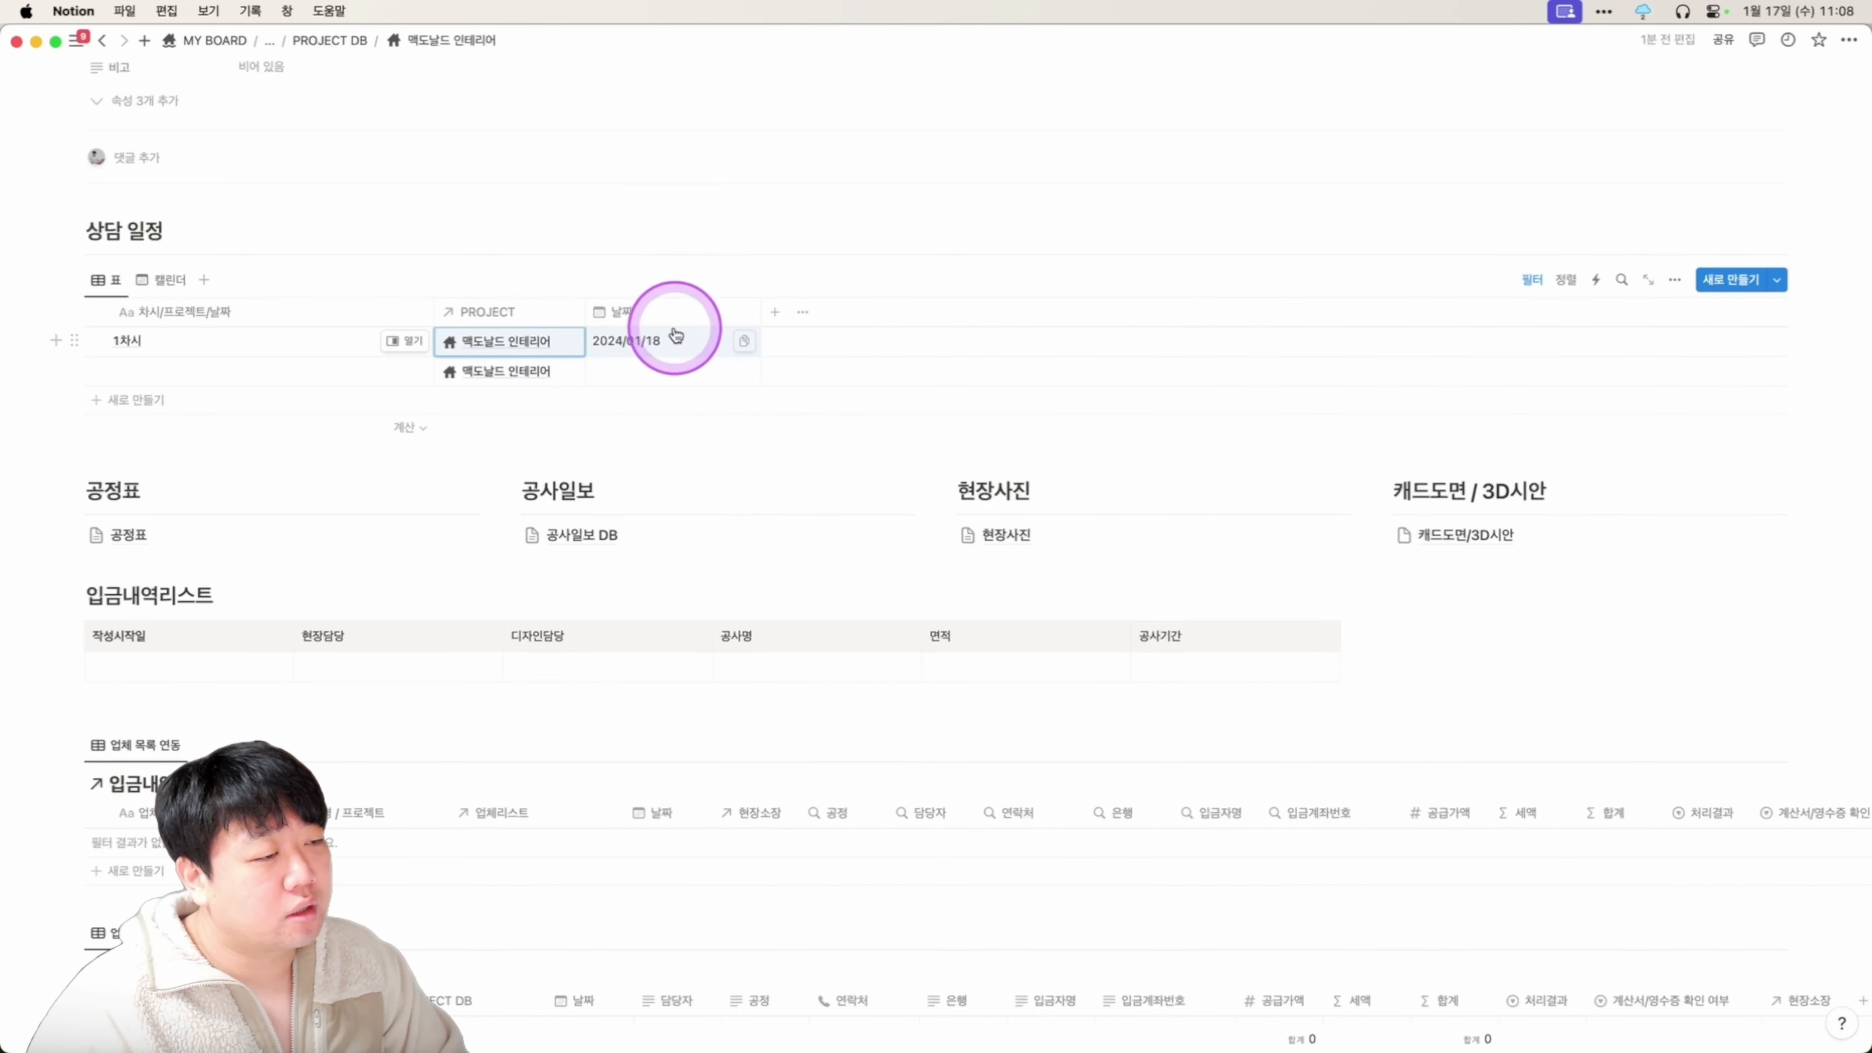
pyautogui.press('super+c')
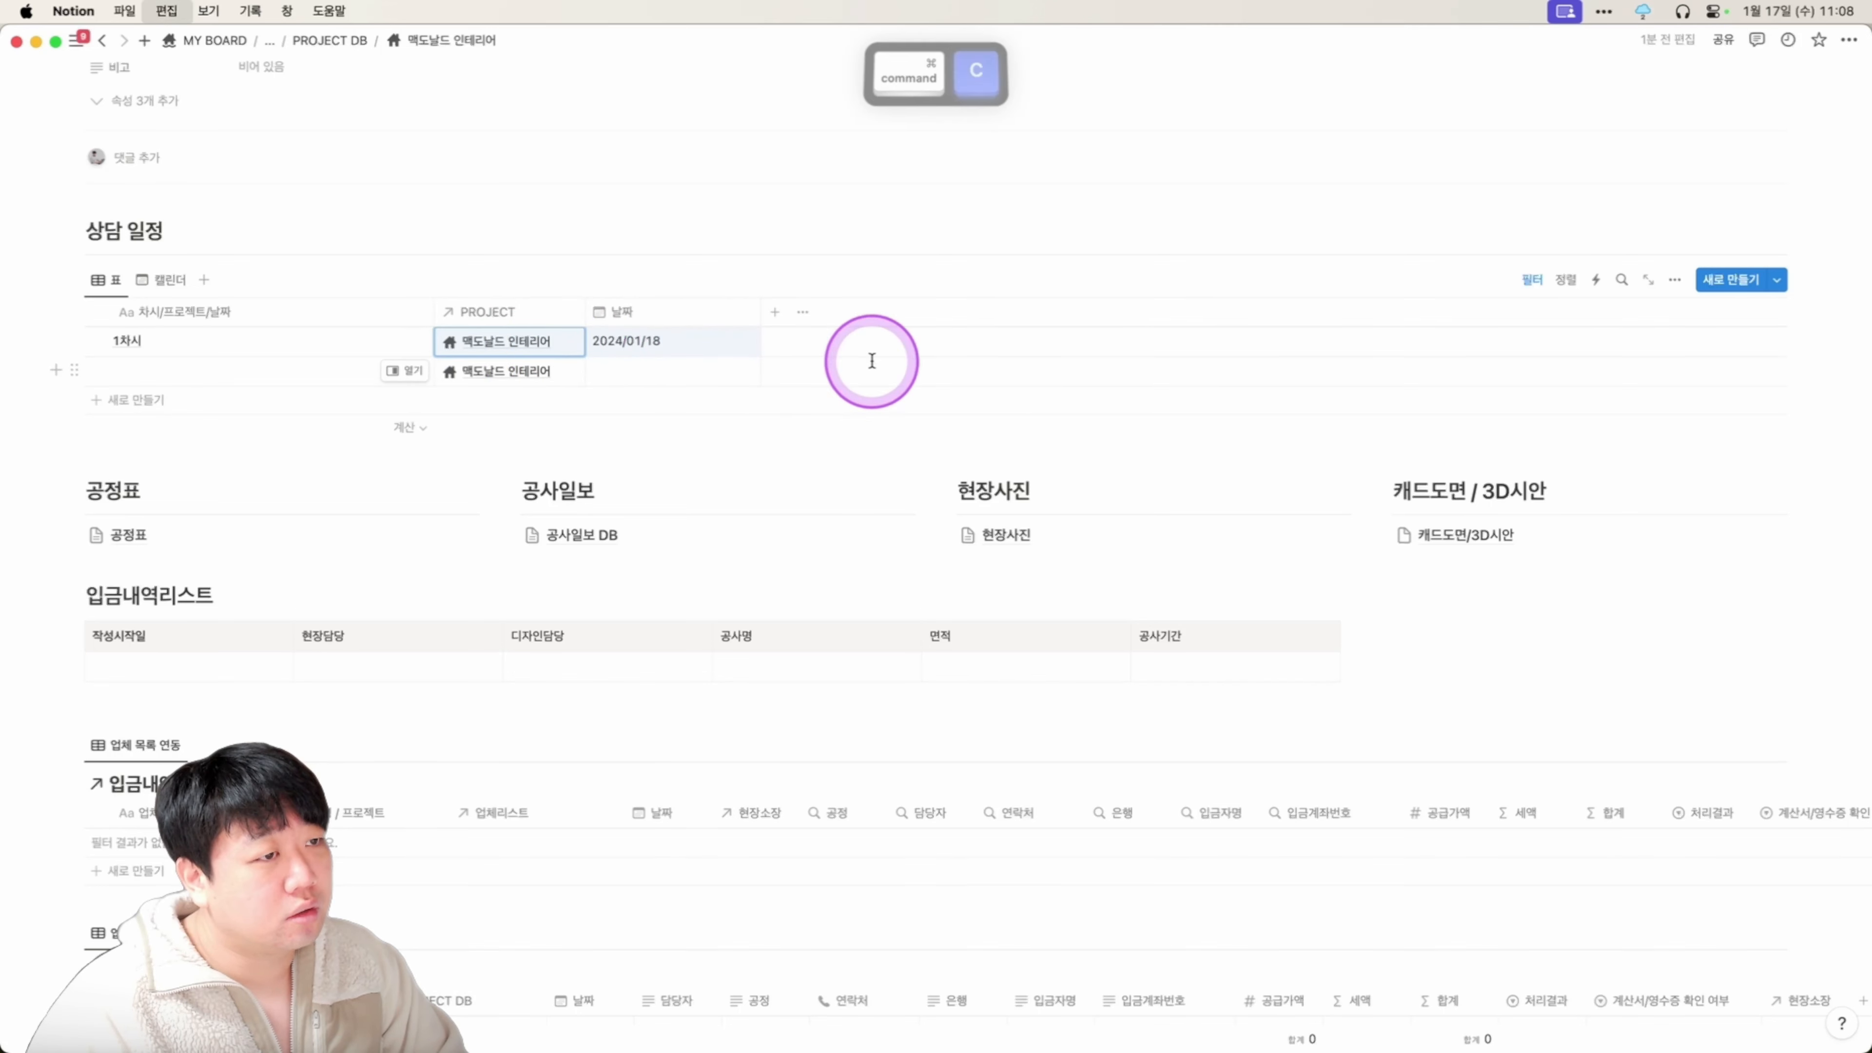
pyautogui.click(181, 339)
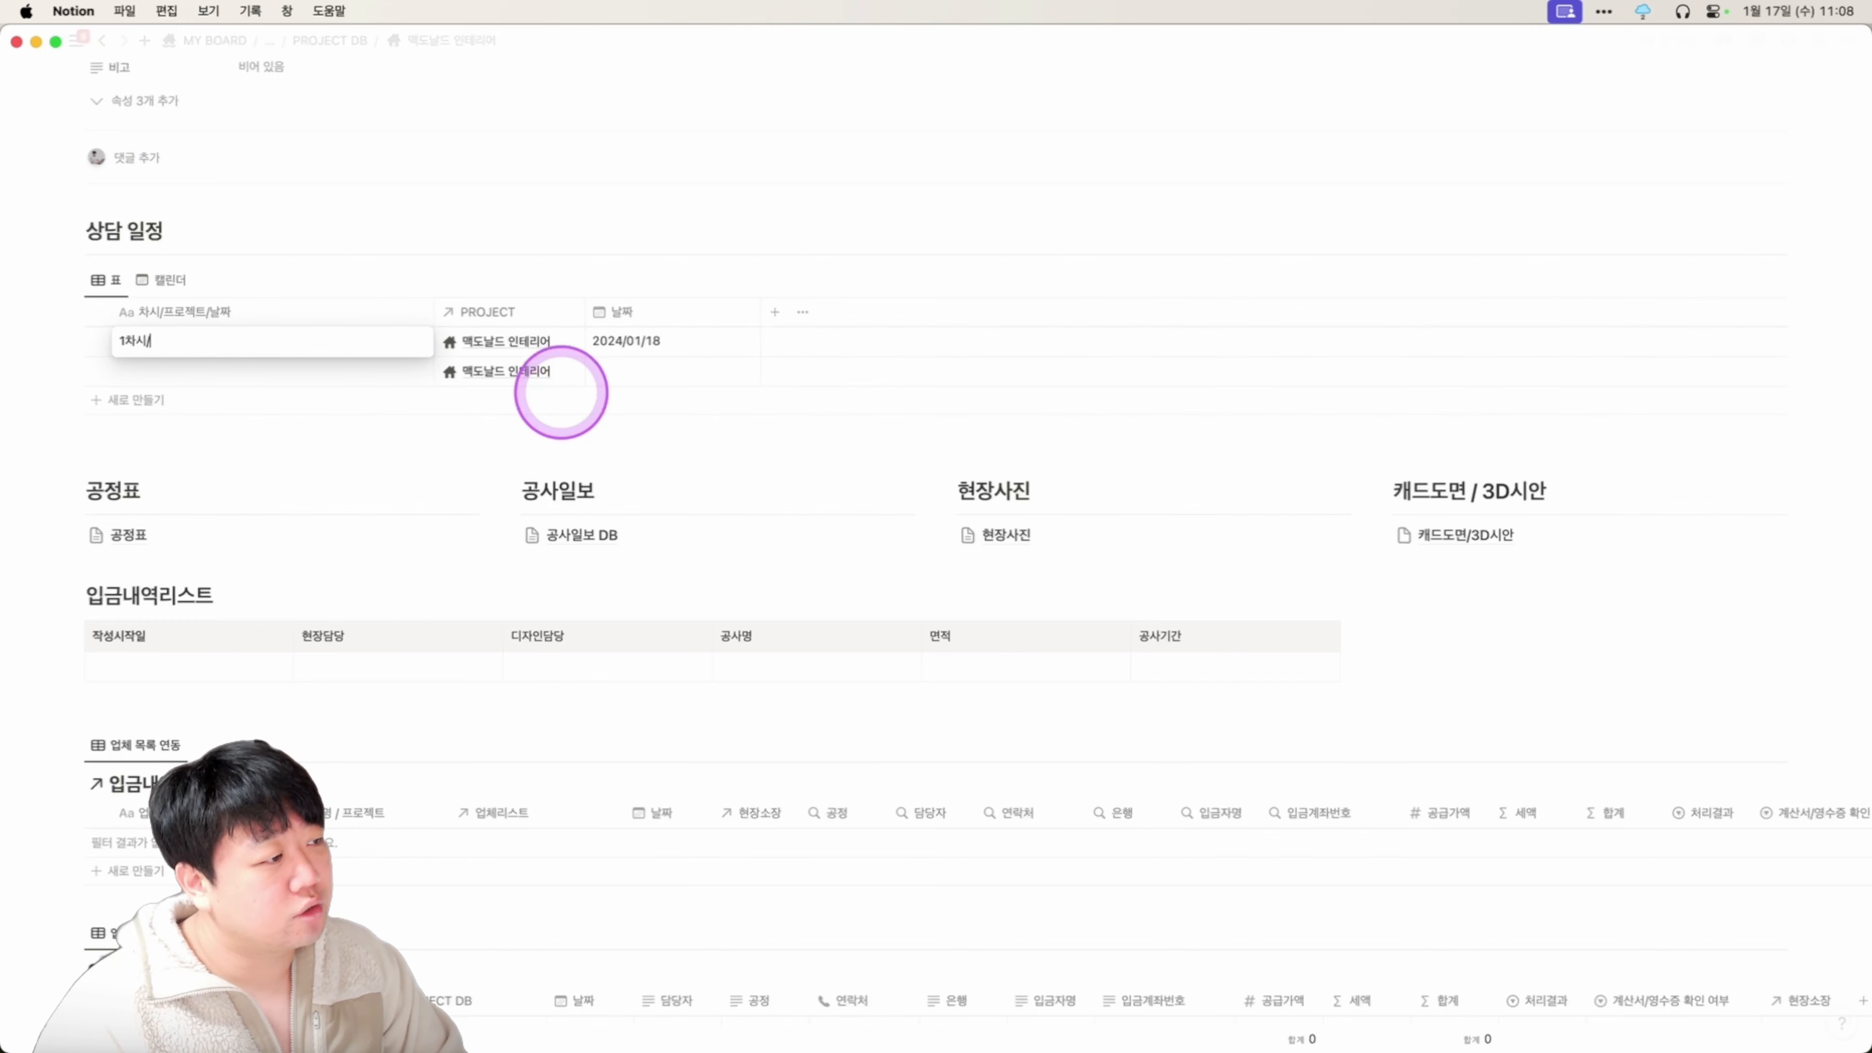
pyautogui.write('/')
pyautogui.press('super+v')
pyautogui.press('Return')
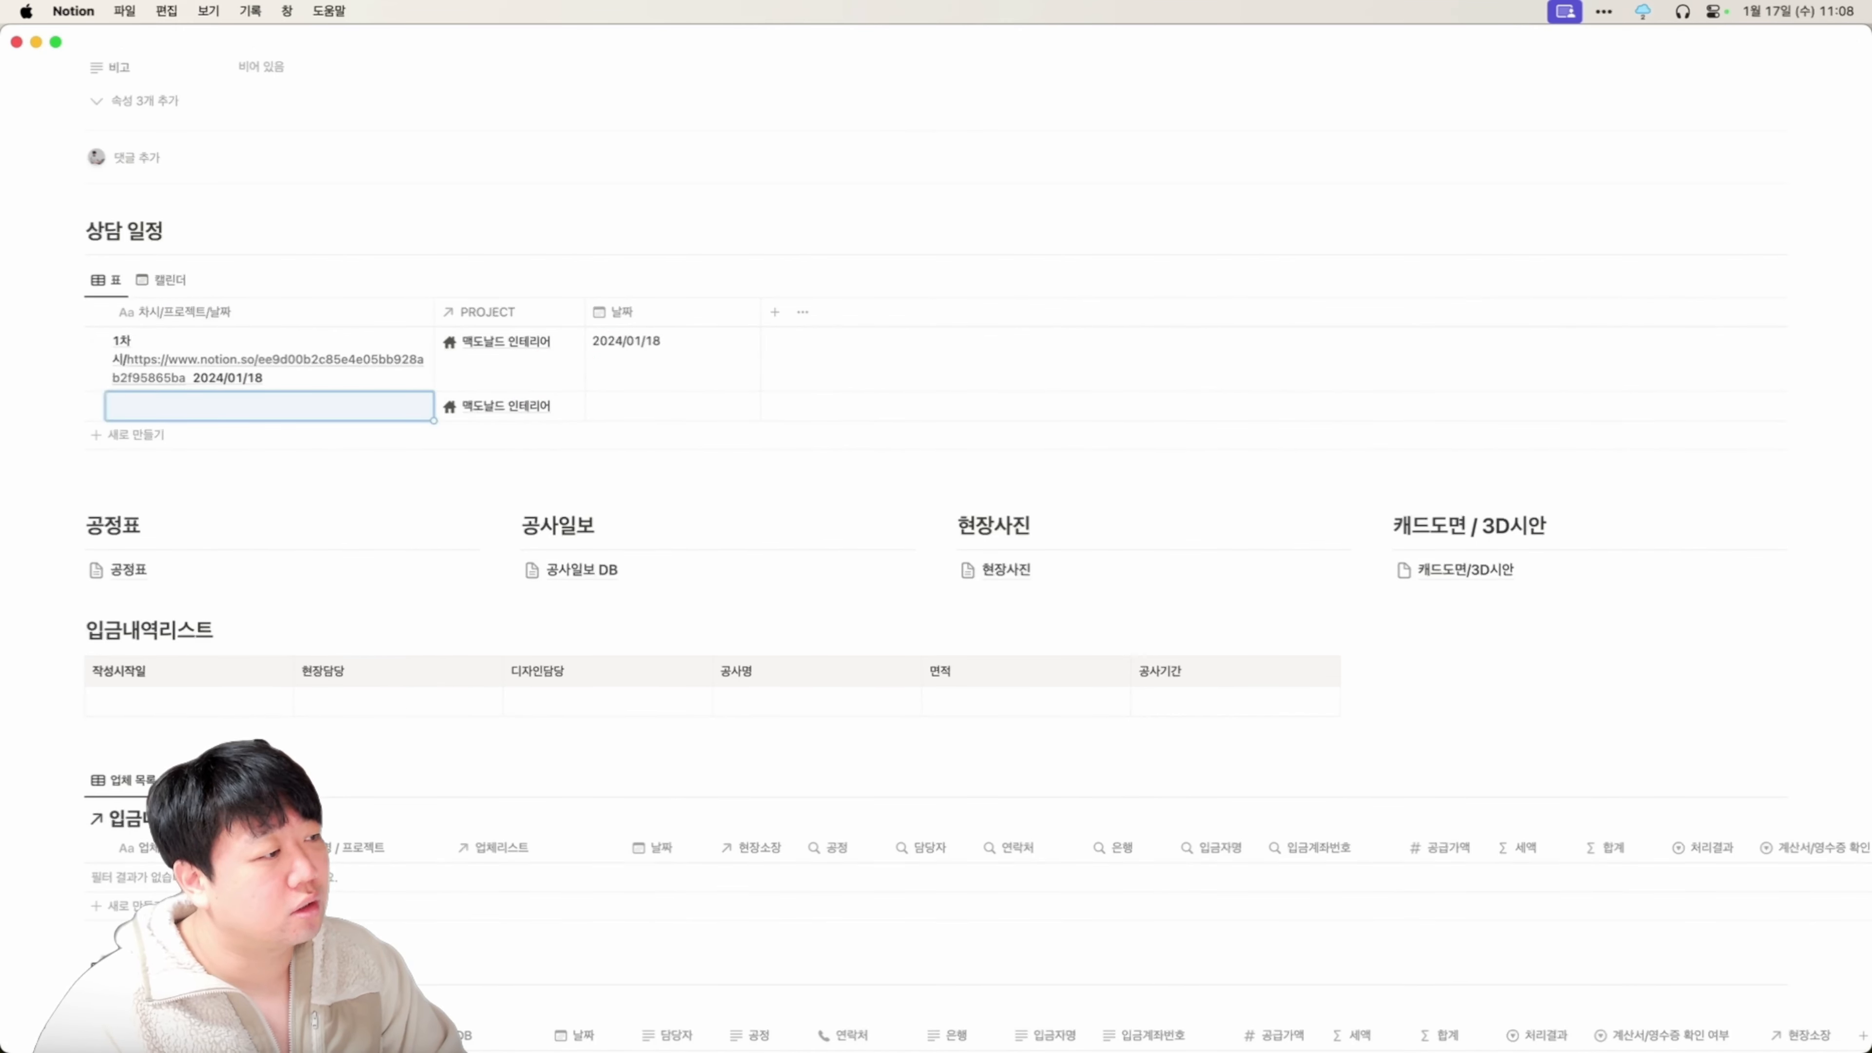
pyautogui.press('Up')
pyautogui.press('BackSpace')
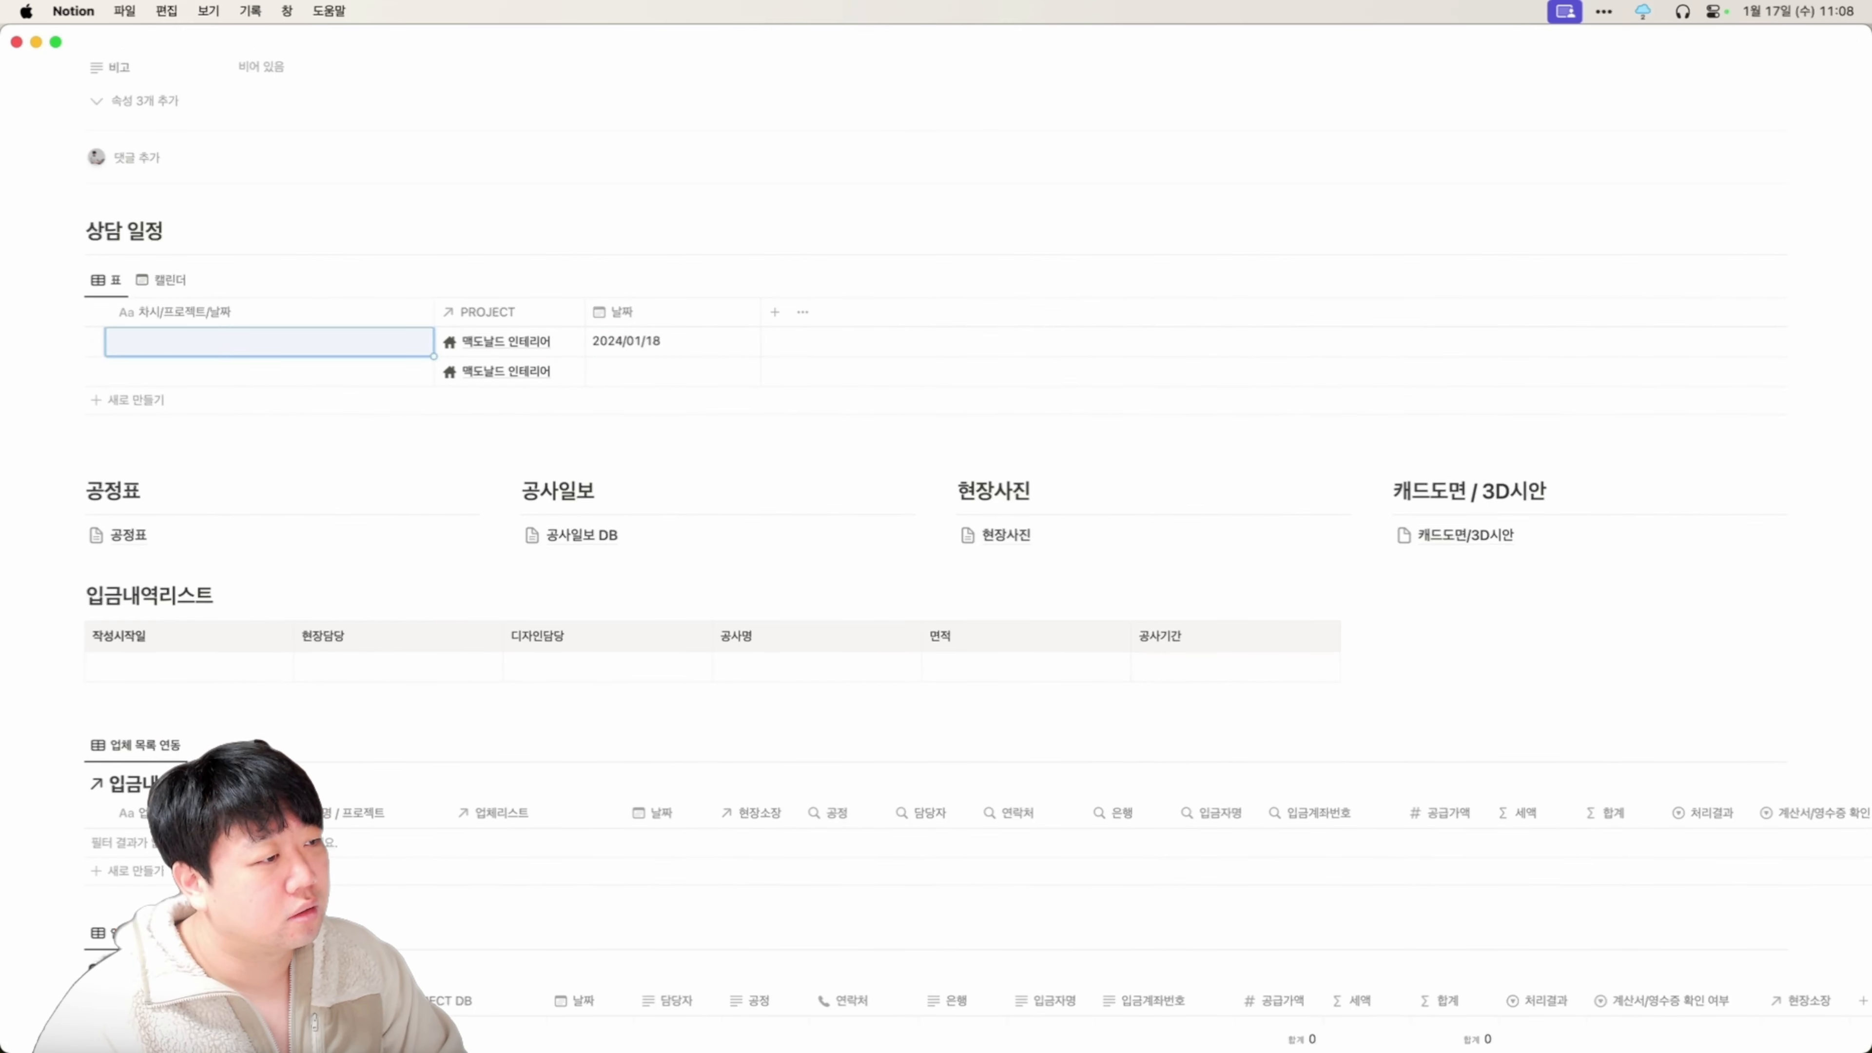
pyautogui.press('Right')
pyautogui.press('Left')
pyautogui.press('Right')
pyautogui.press('super+c')
pyautogui.press('Left')
pyautogui.press('super+v')
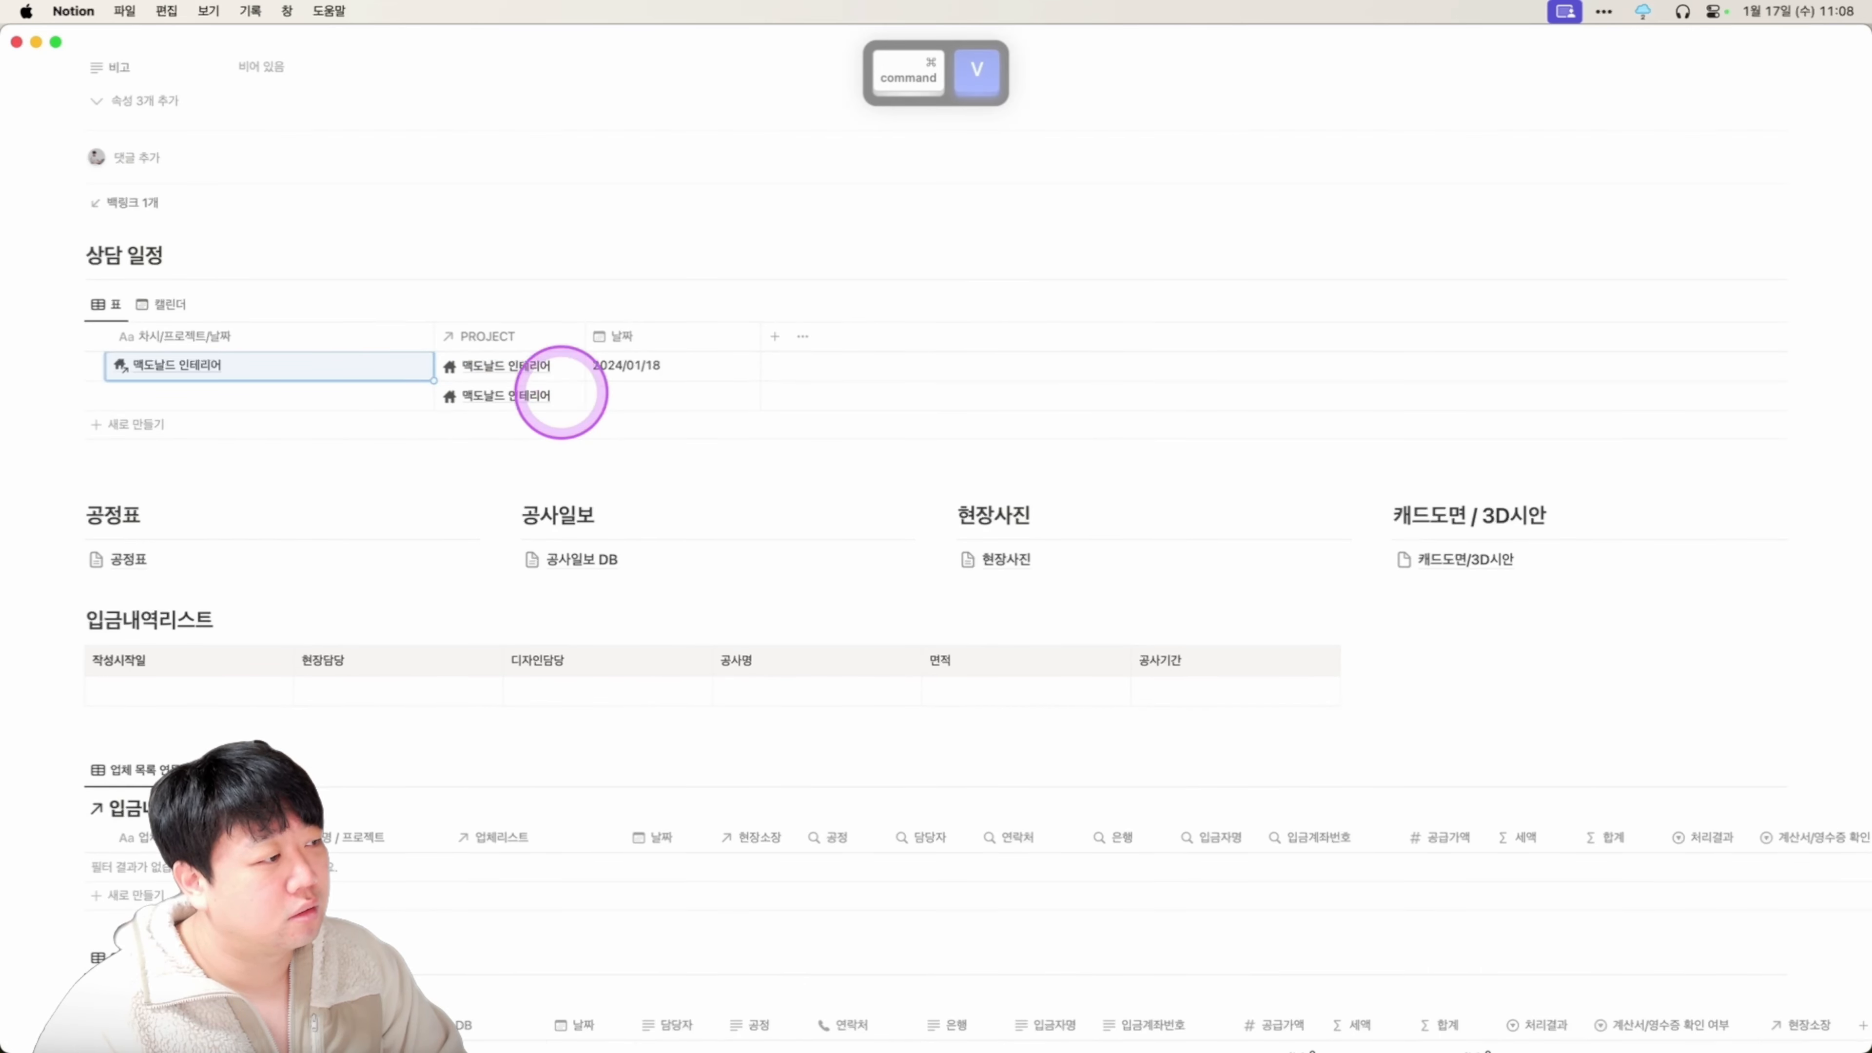
pyautogui.press('super+z')
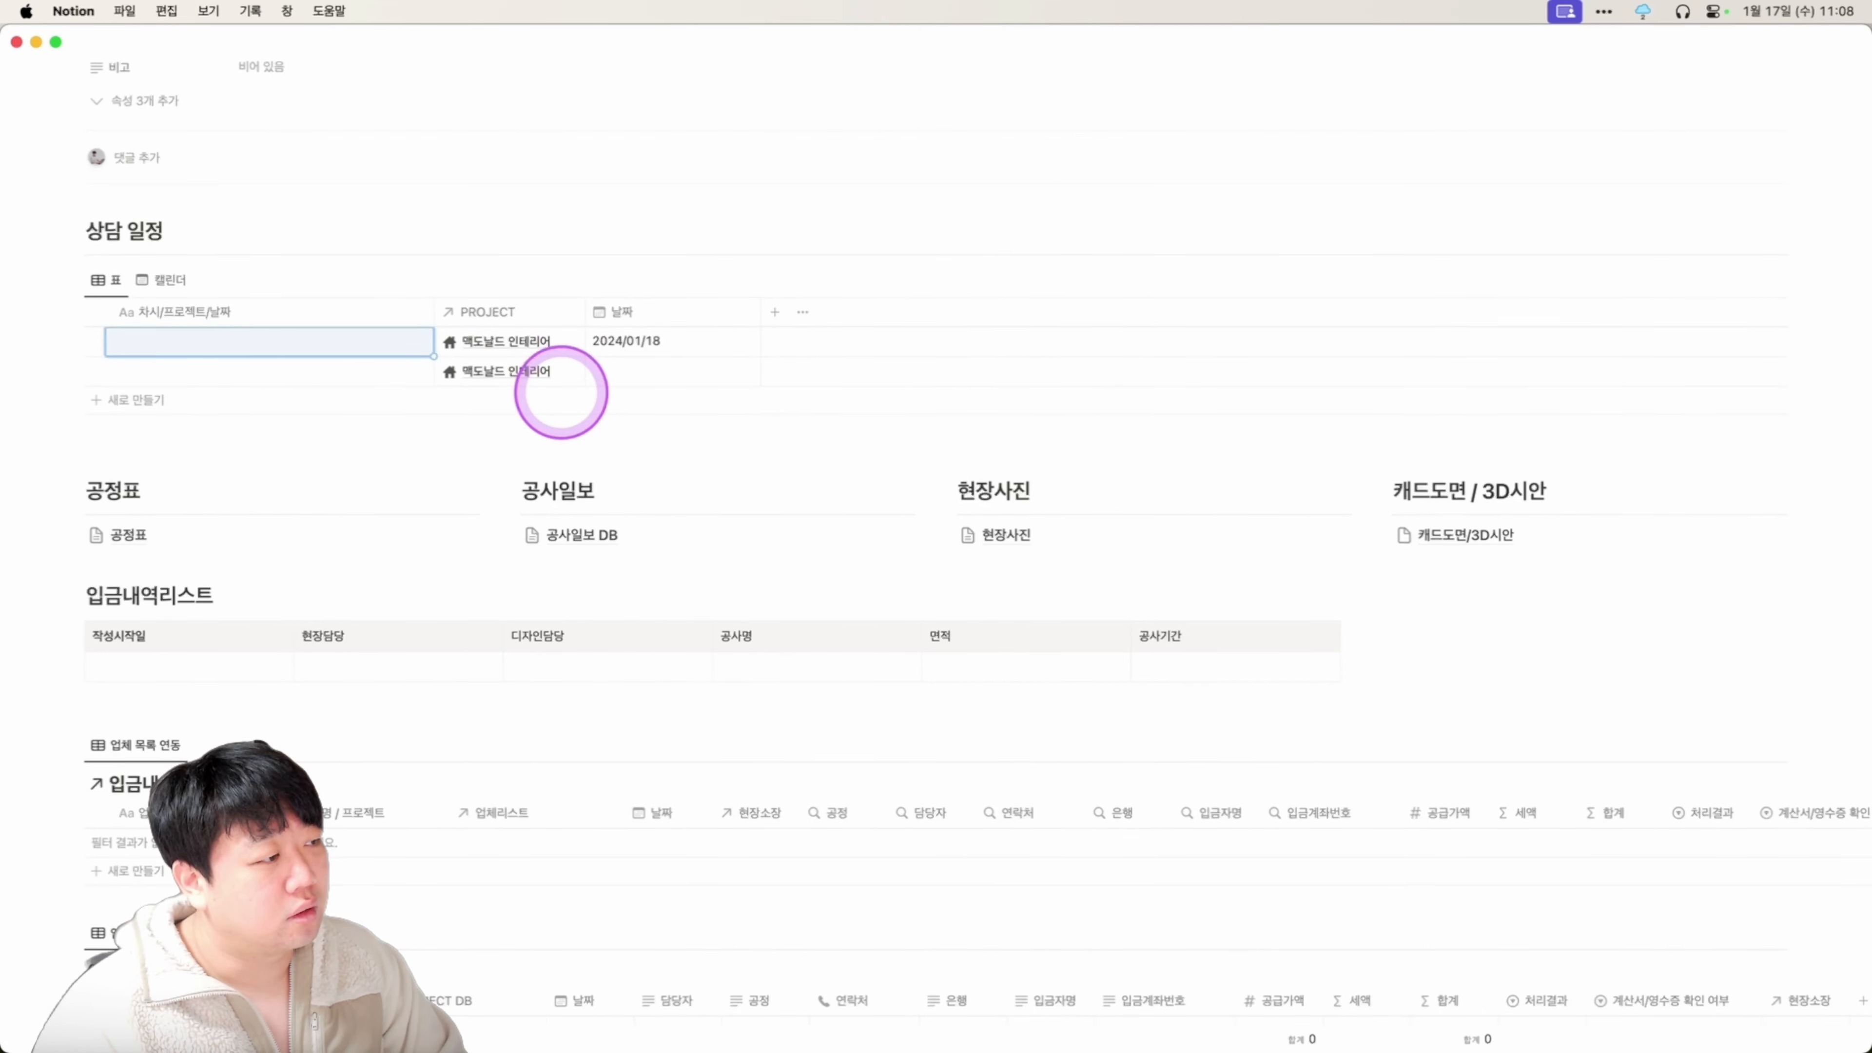
# Build a 1차시 title with a pasted 맥도날드 인테리어 mention and the 2024/01/18 date.
pyautogui.write('1차시/')
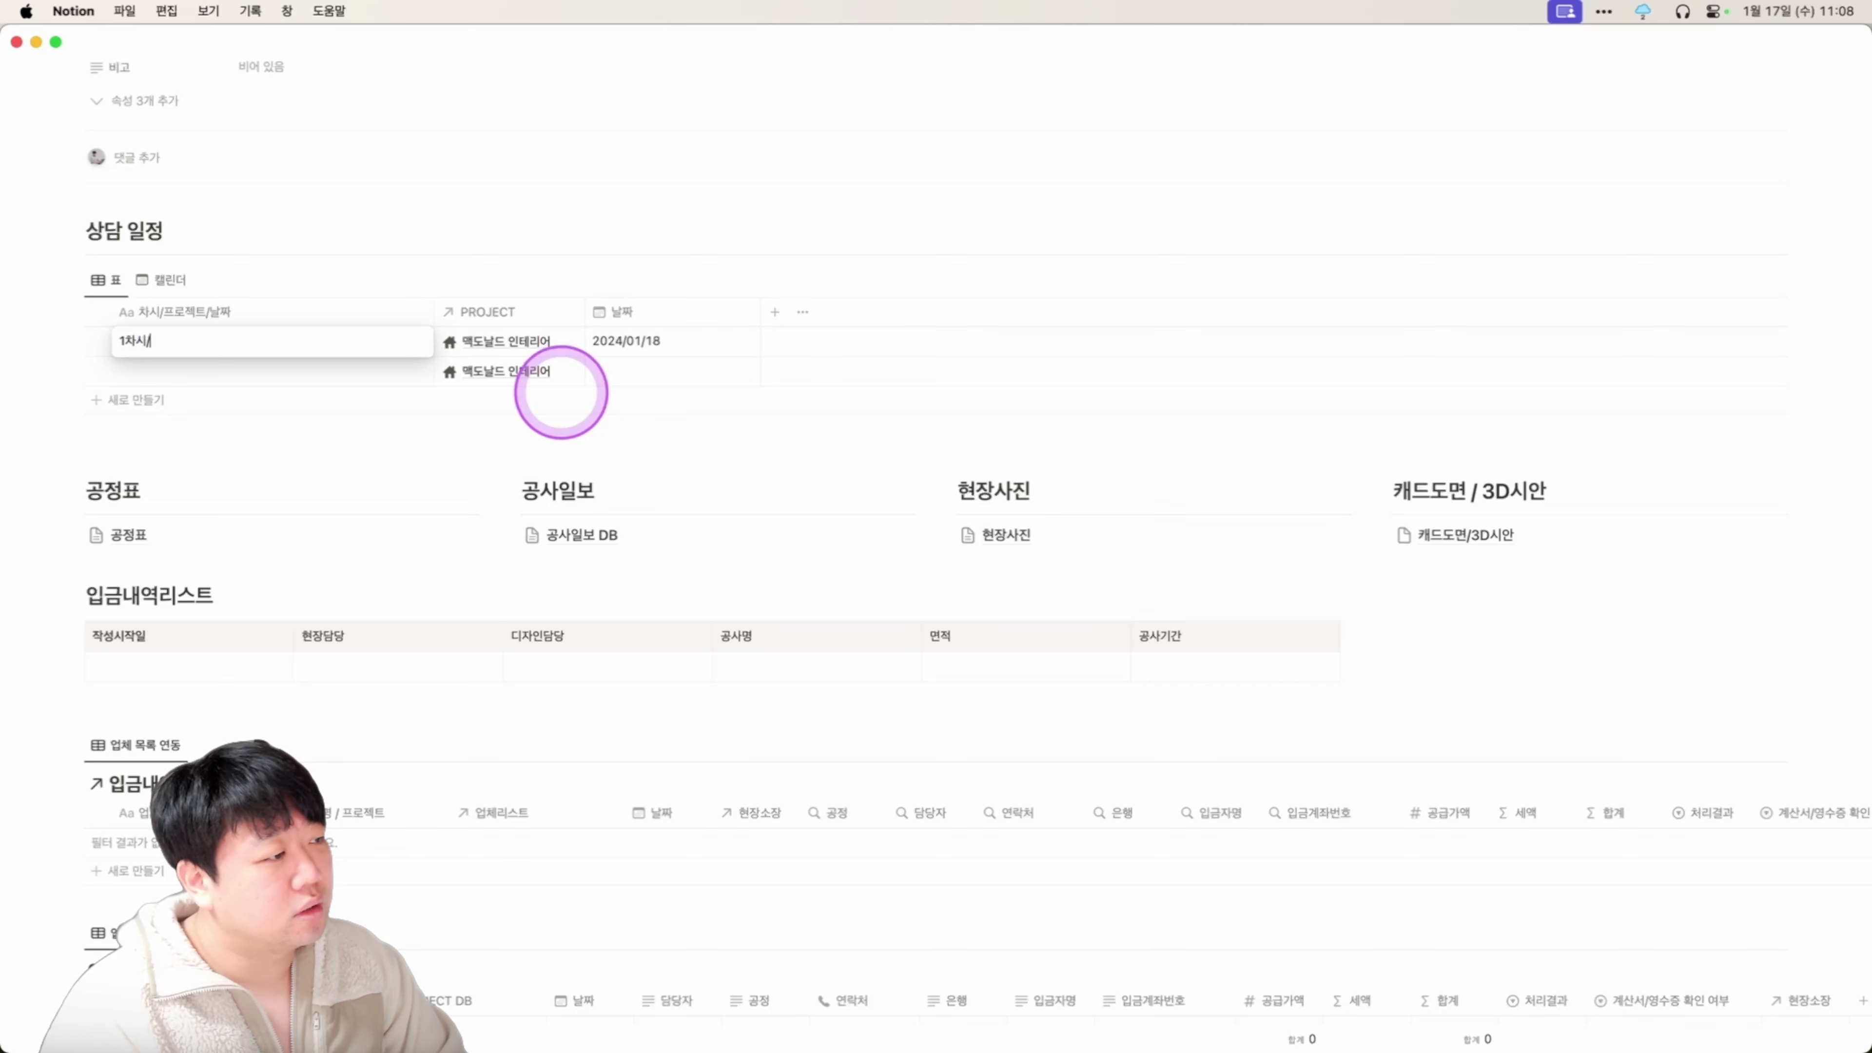
pyautogui.press('Tab')
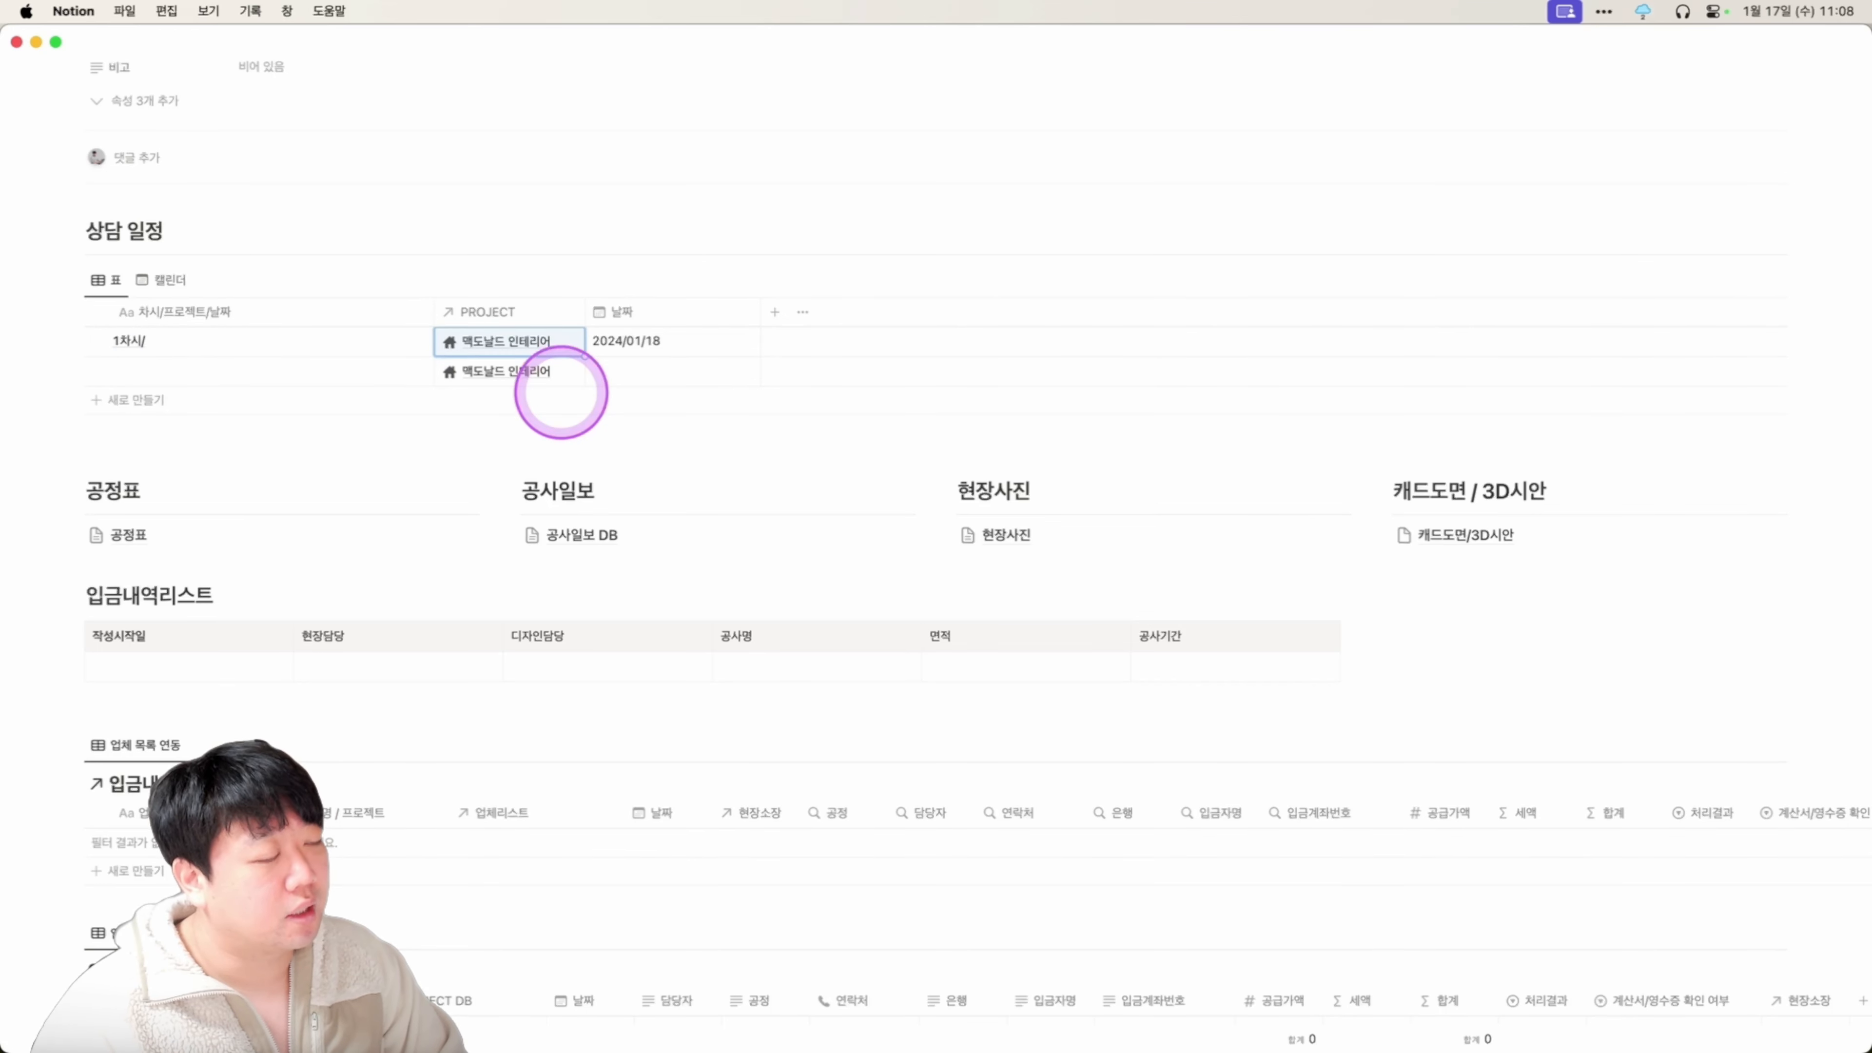
pyautogui.press('super+c')
pyautogui.press('Left')
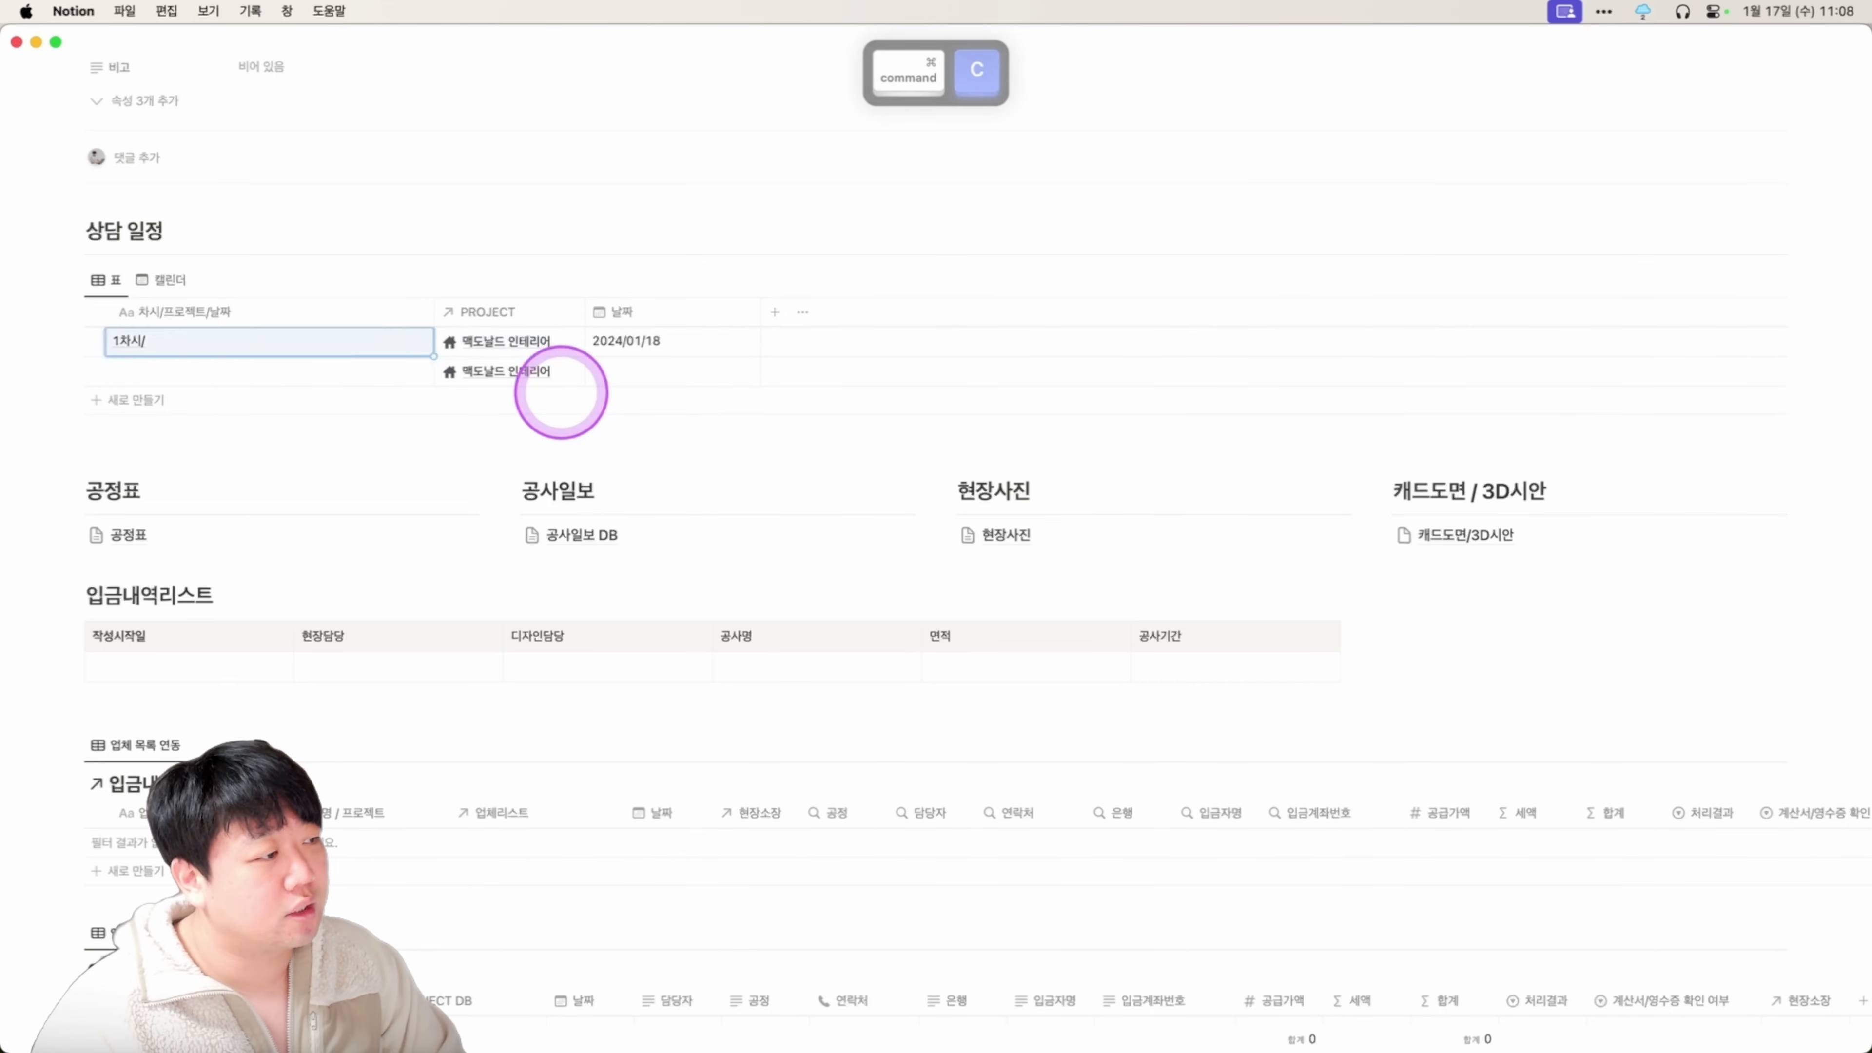
pyautogui.press('Return')
pyautogui.press('super+v')
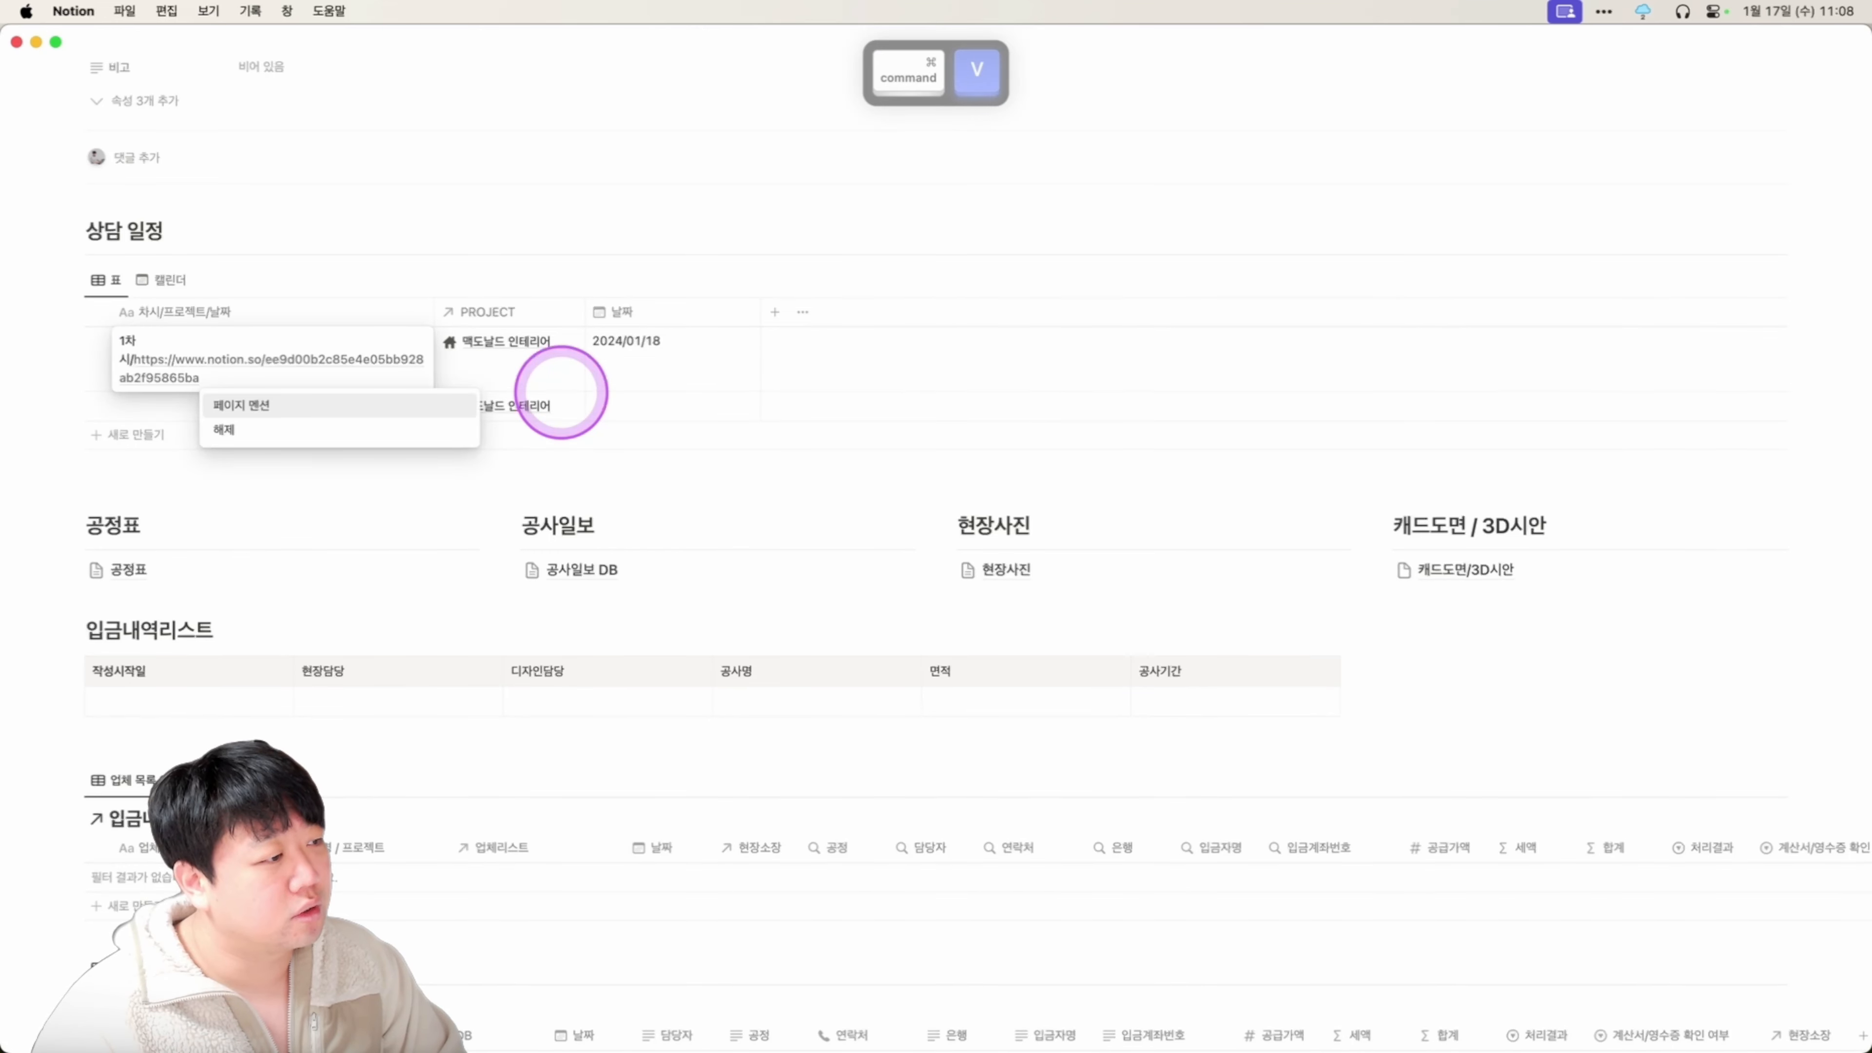
pyautogui.press('Return')
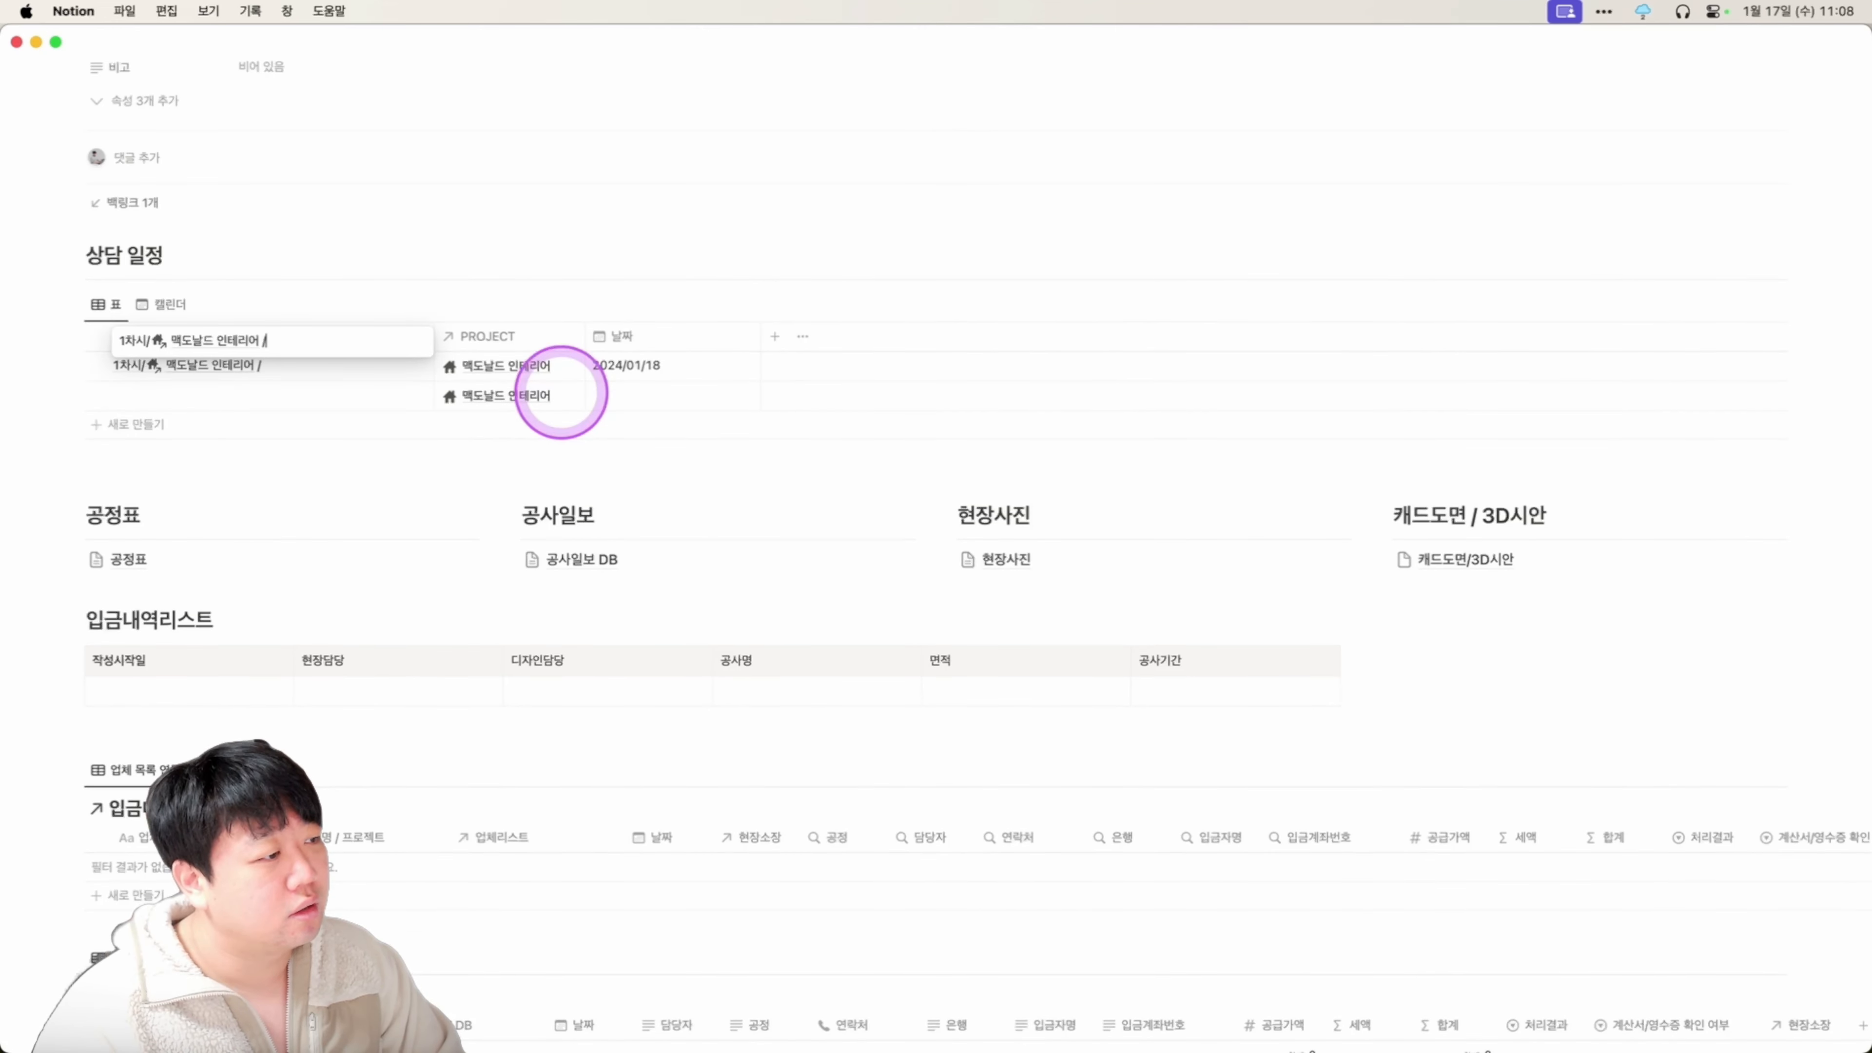
pyautogui.press('Return')
pyautogui.press('Up')
pyautogui.press('Right')
pyautogui.press('Right')
pyautogui.press('super+c')
pyautogui.press('Left')
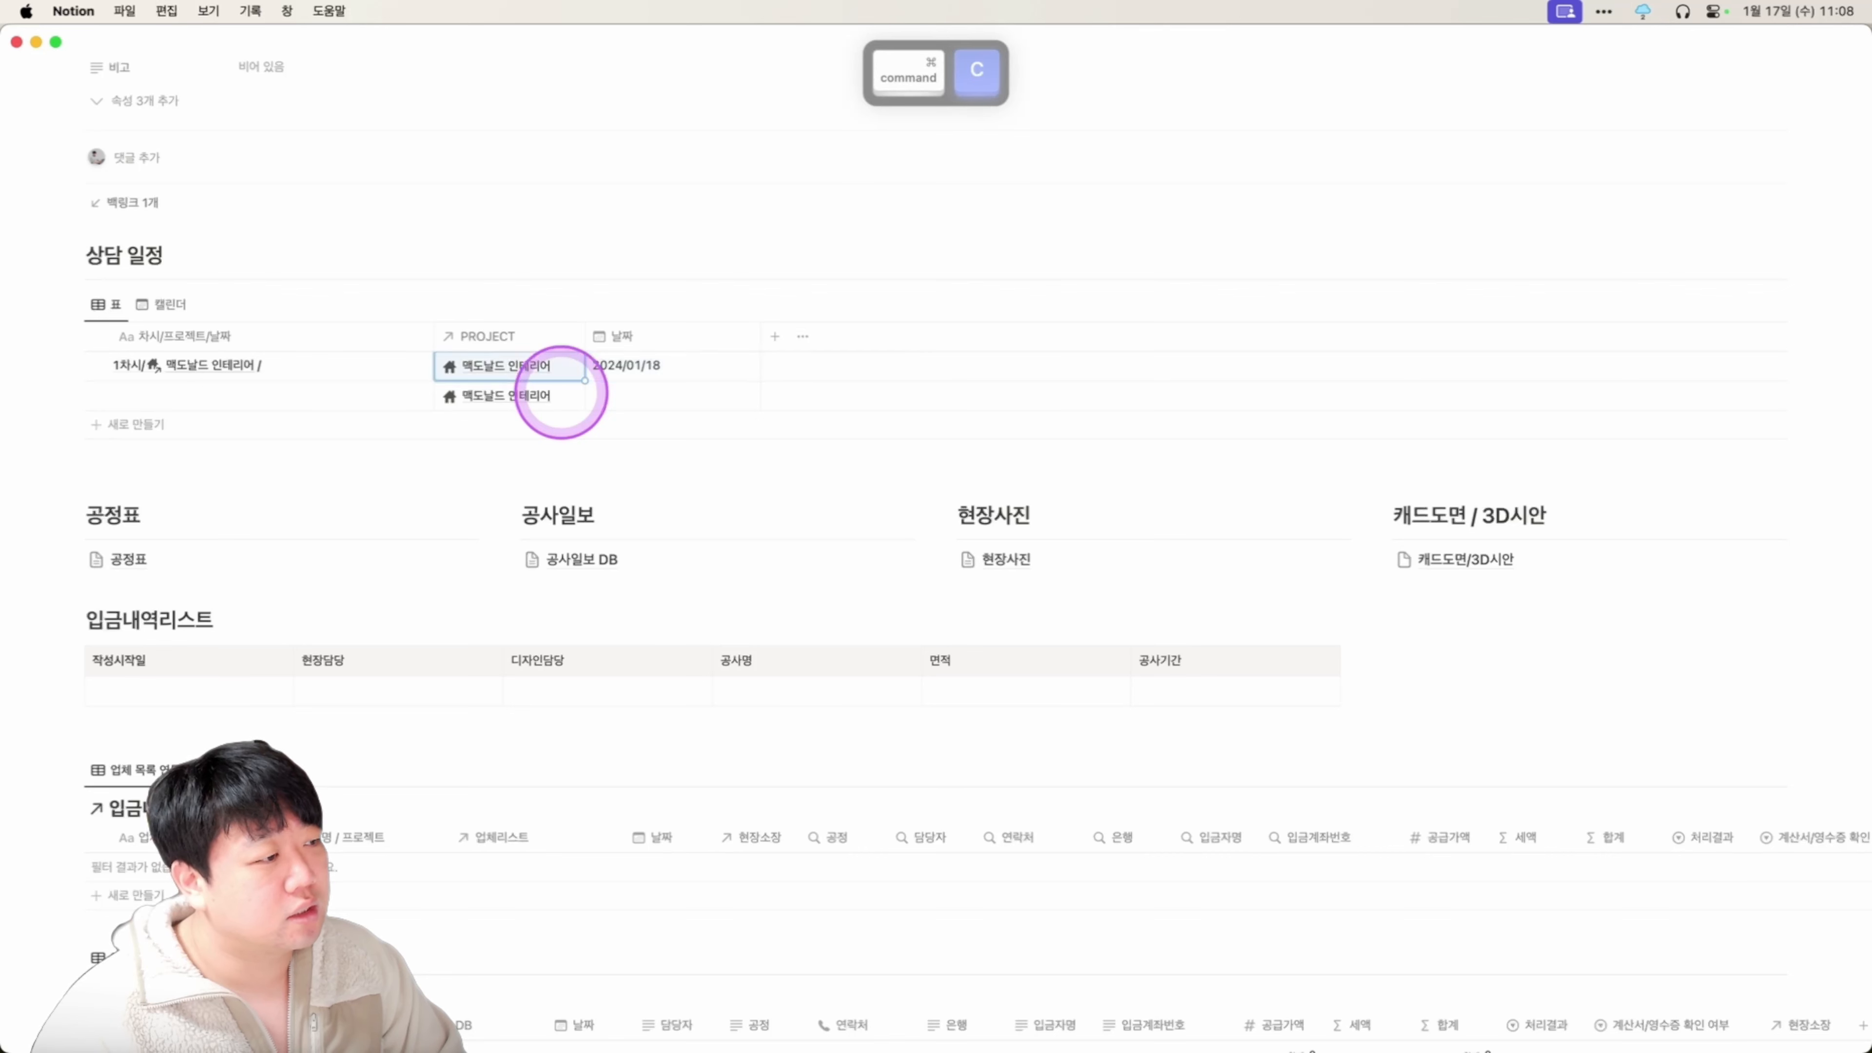
pyautogui.press('Left')
pyautogui.press('Return')
pyautogui.press('super+v')
pyautogui.press('Return')
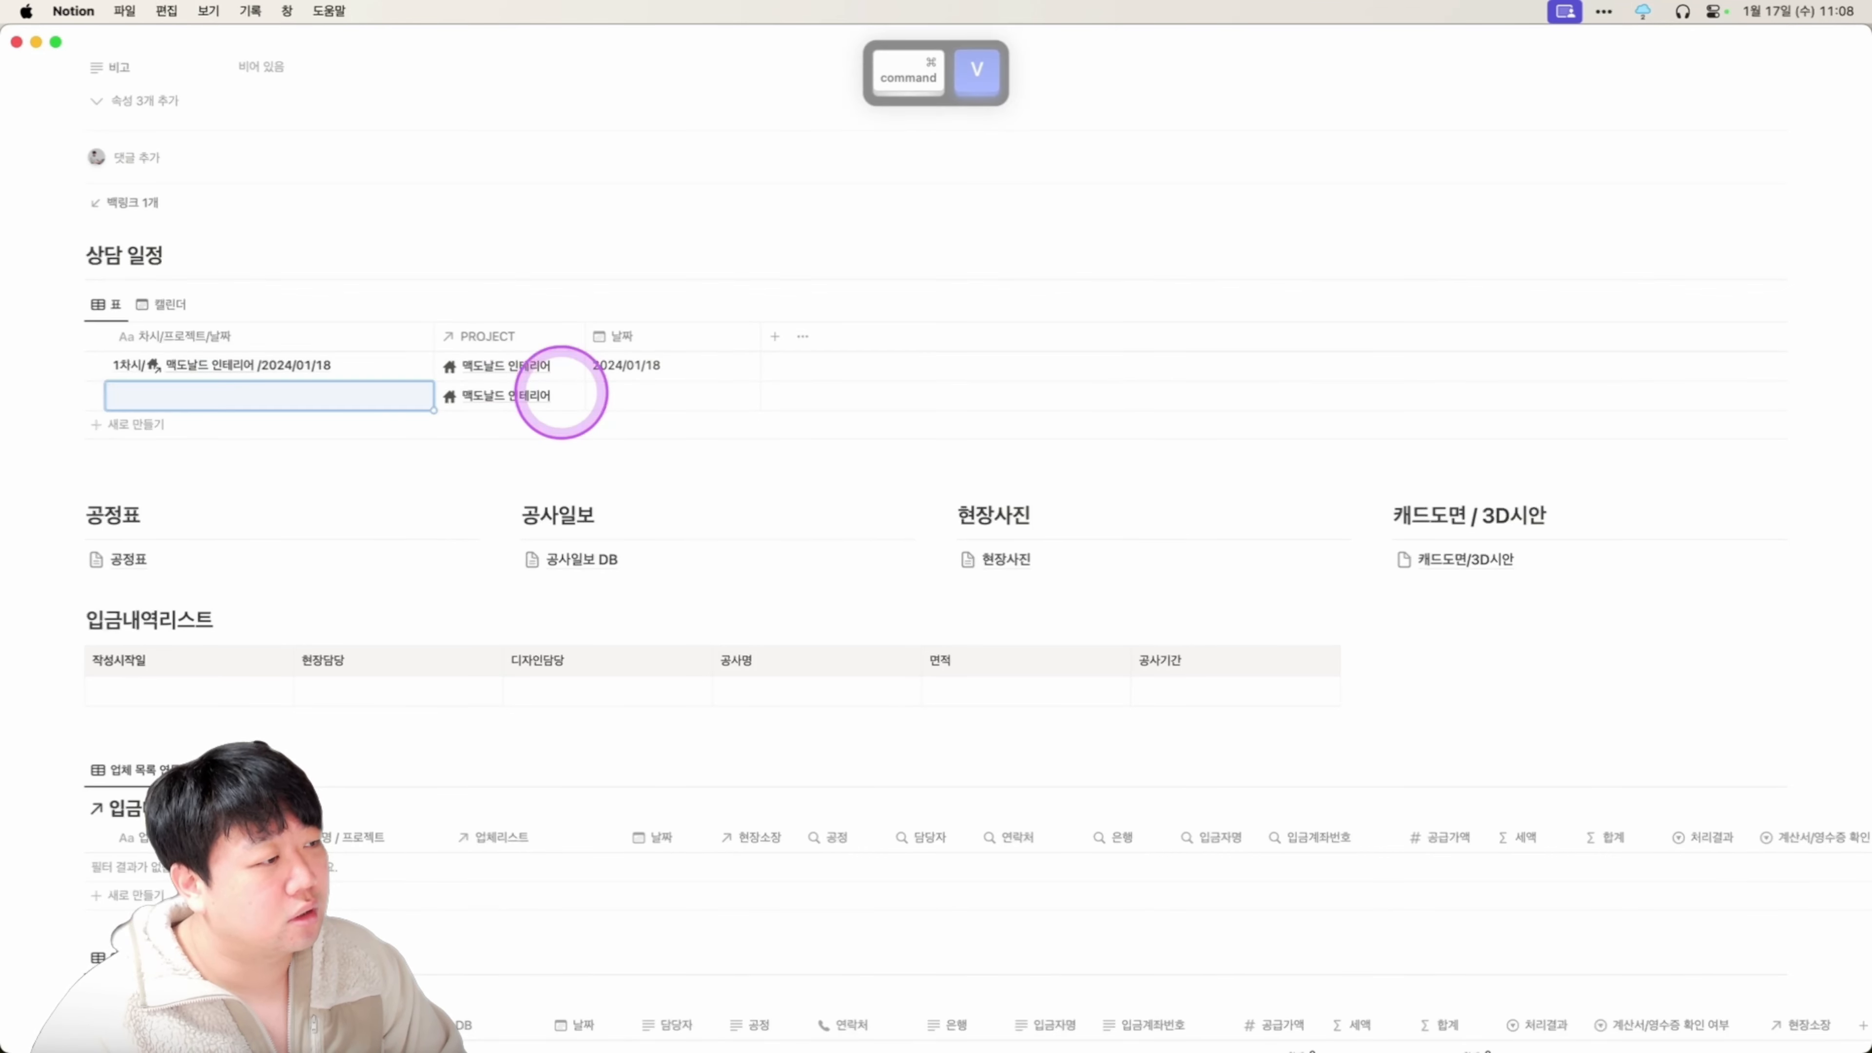
pyautogui.press('Up')
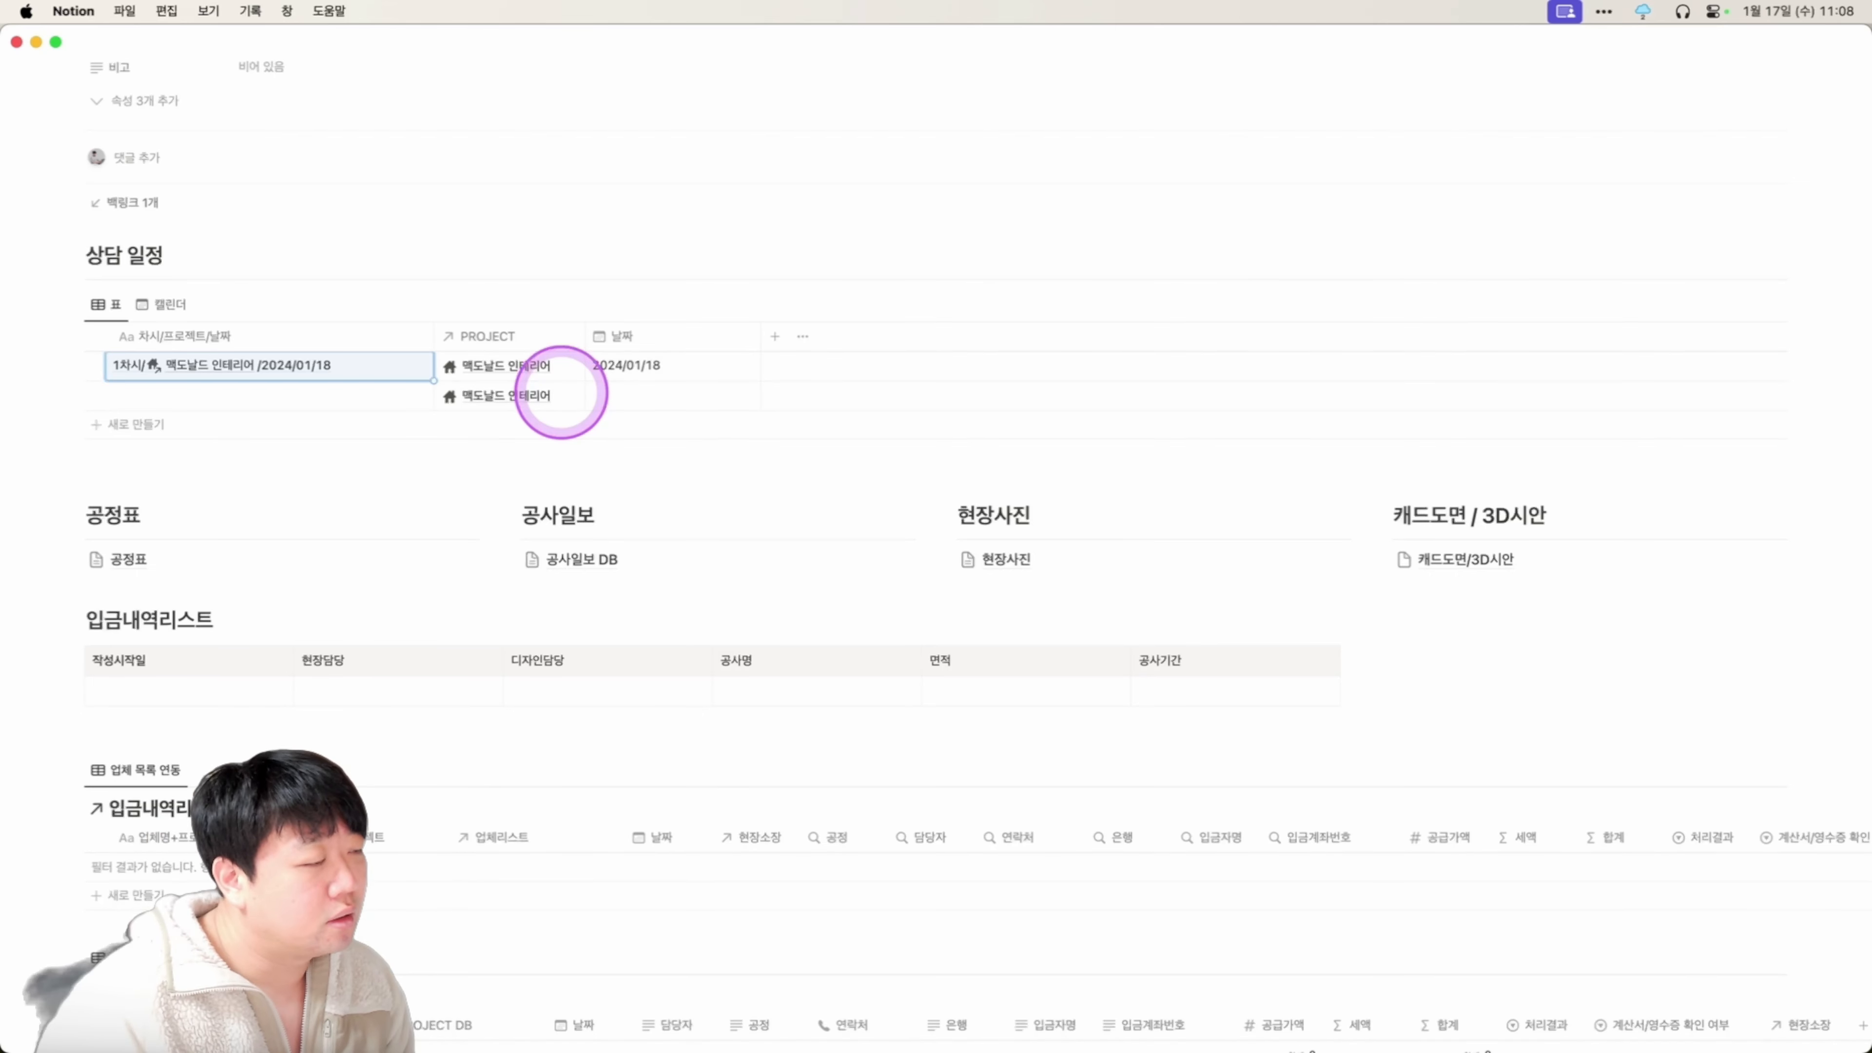
# Clear that title and retype it as plain 1차시.
pyautogui.press('BackSpace')
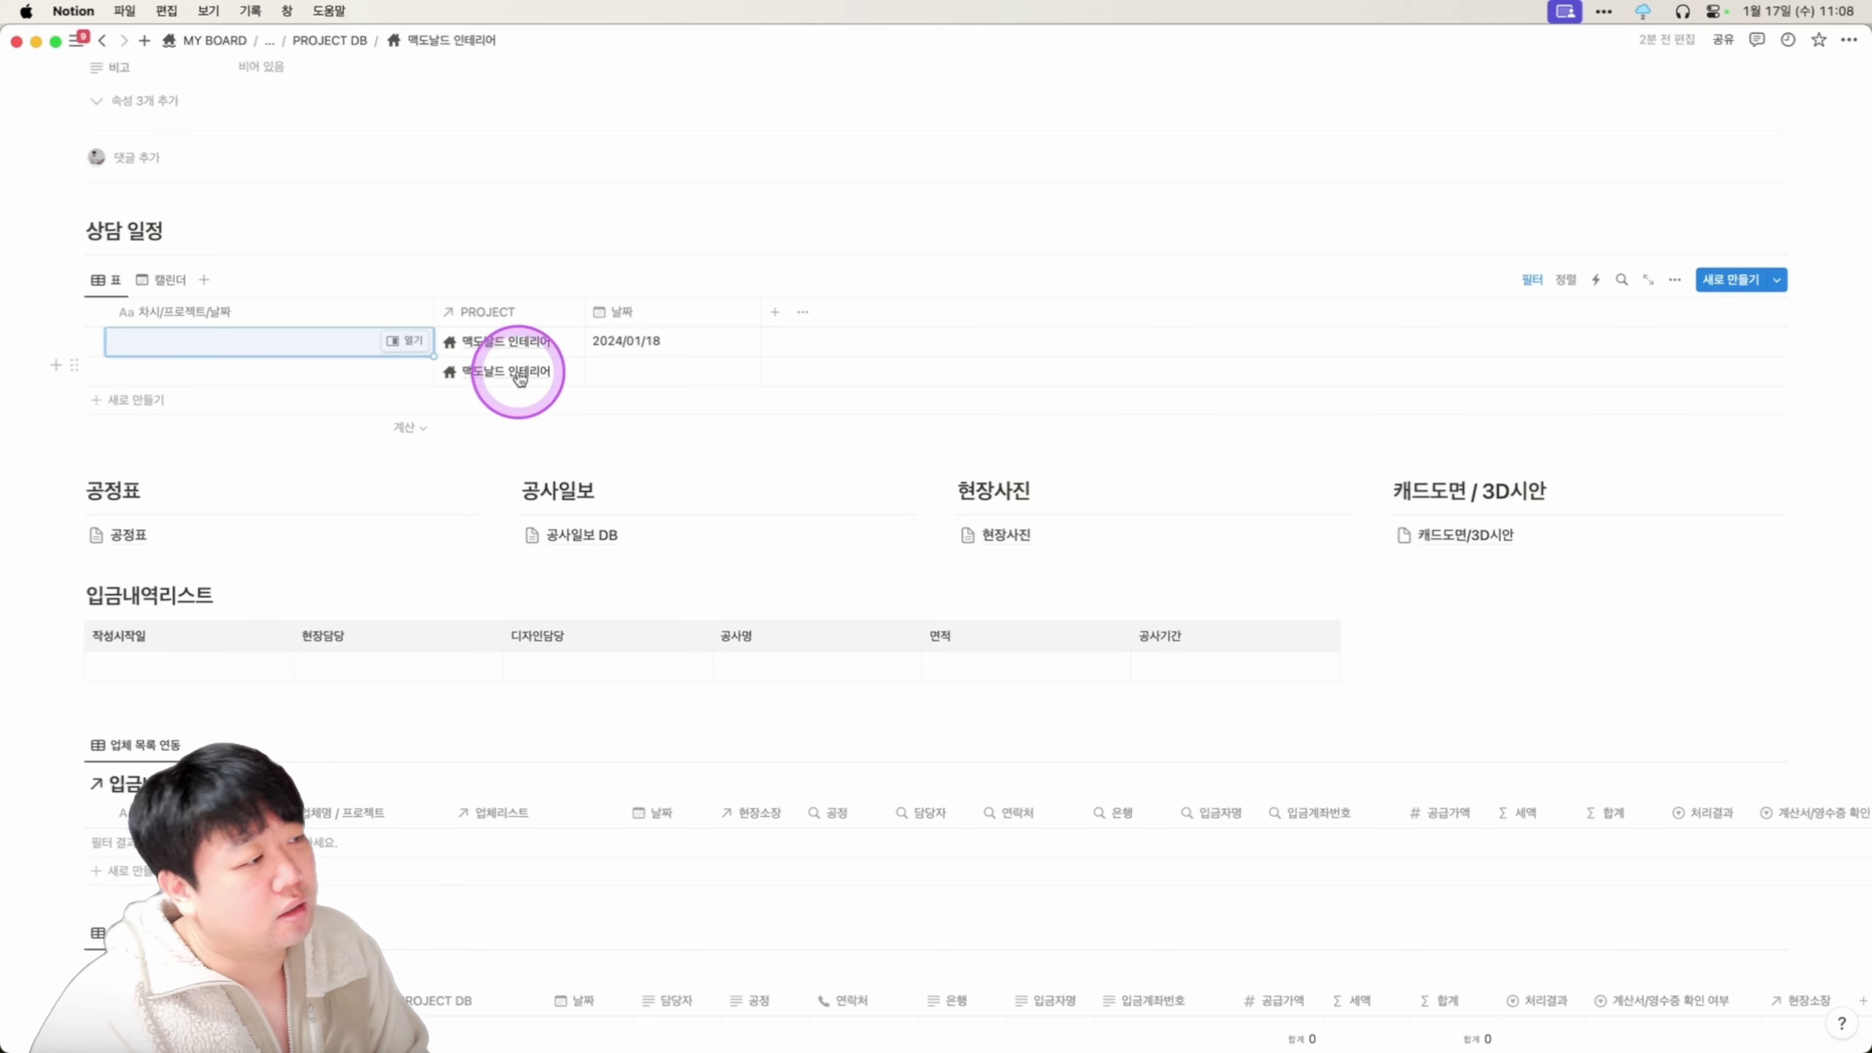
pyautogui.write('1차시')
pyautogui.press('Return')
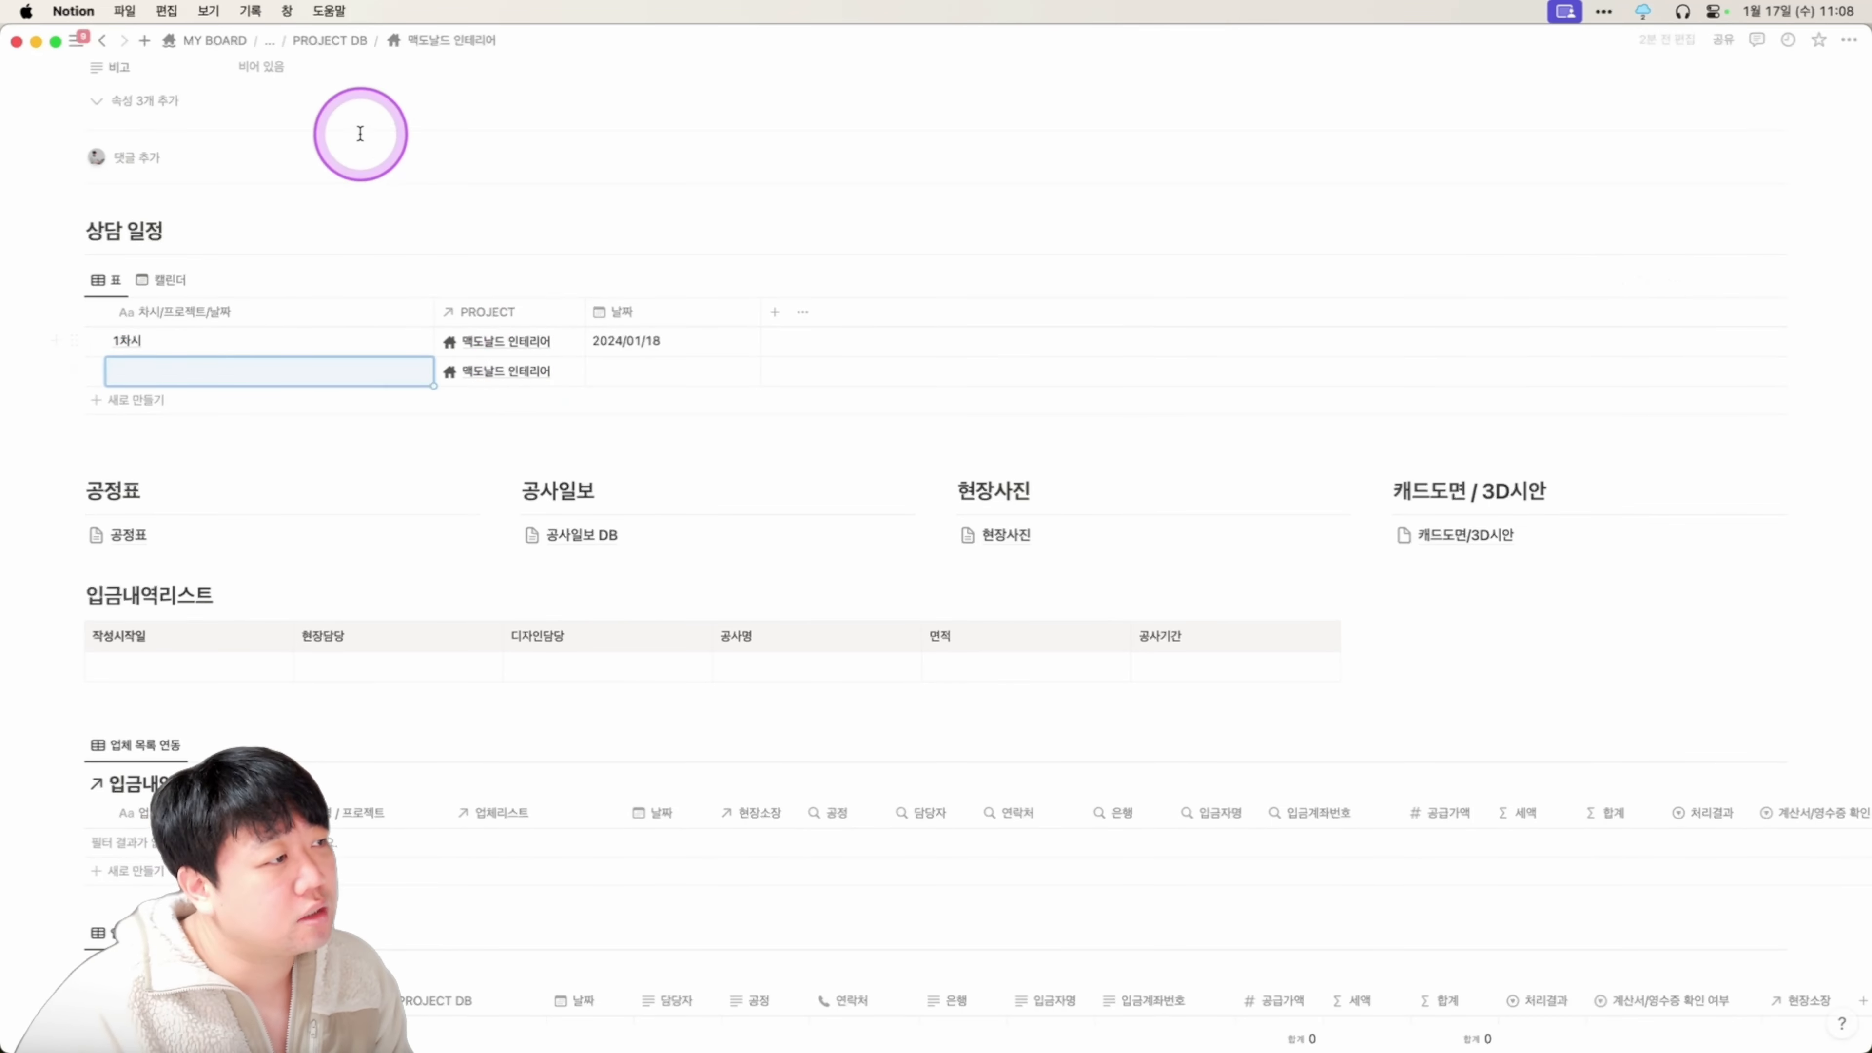
# Return to the OHIO COMPANY dashboard and show the SCHEDULE 상담 calendar with the January 18 1차시 session.
pyautogui.scroll(1, 360, 132)
pyautogui.click(334, 42)
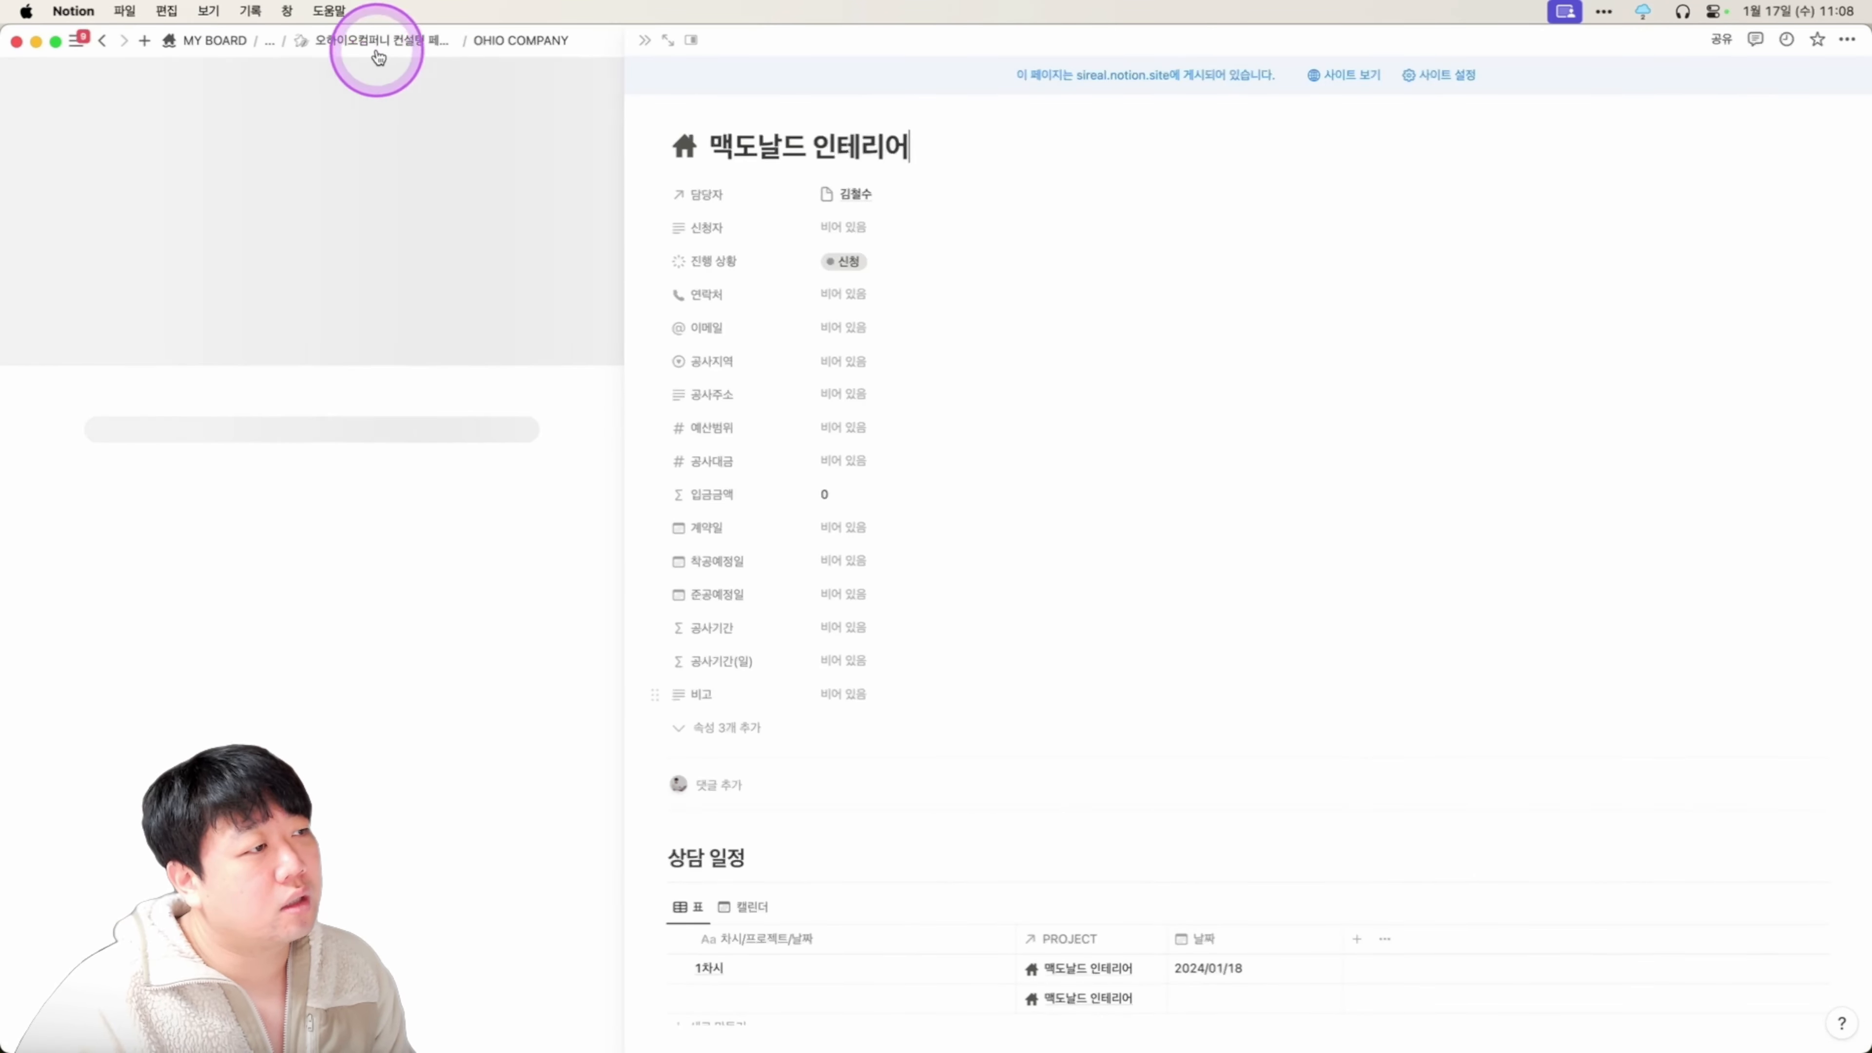
pyautogui.click(384, 45)
pyautogui.press('super+[')
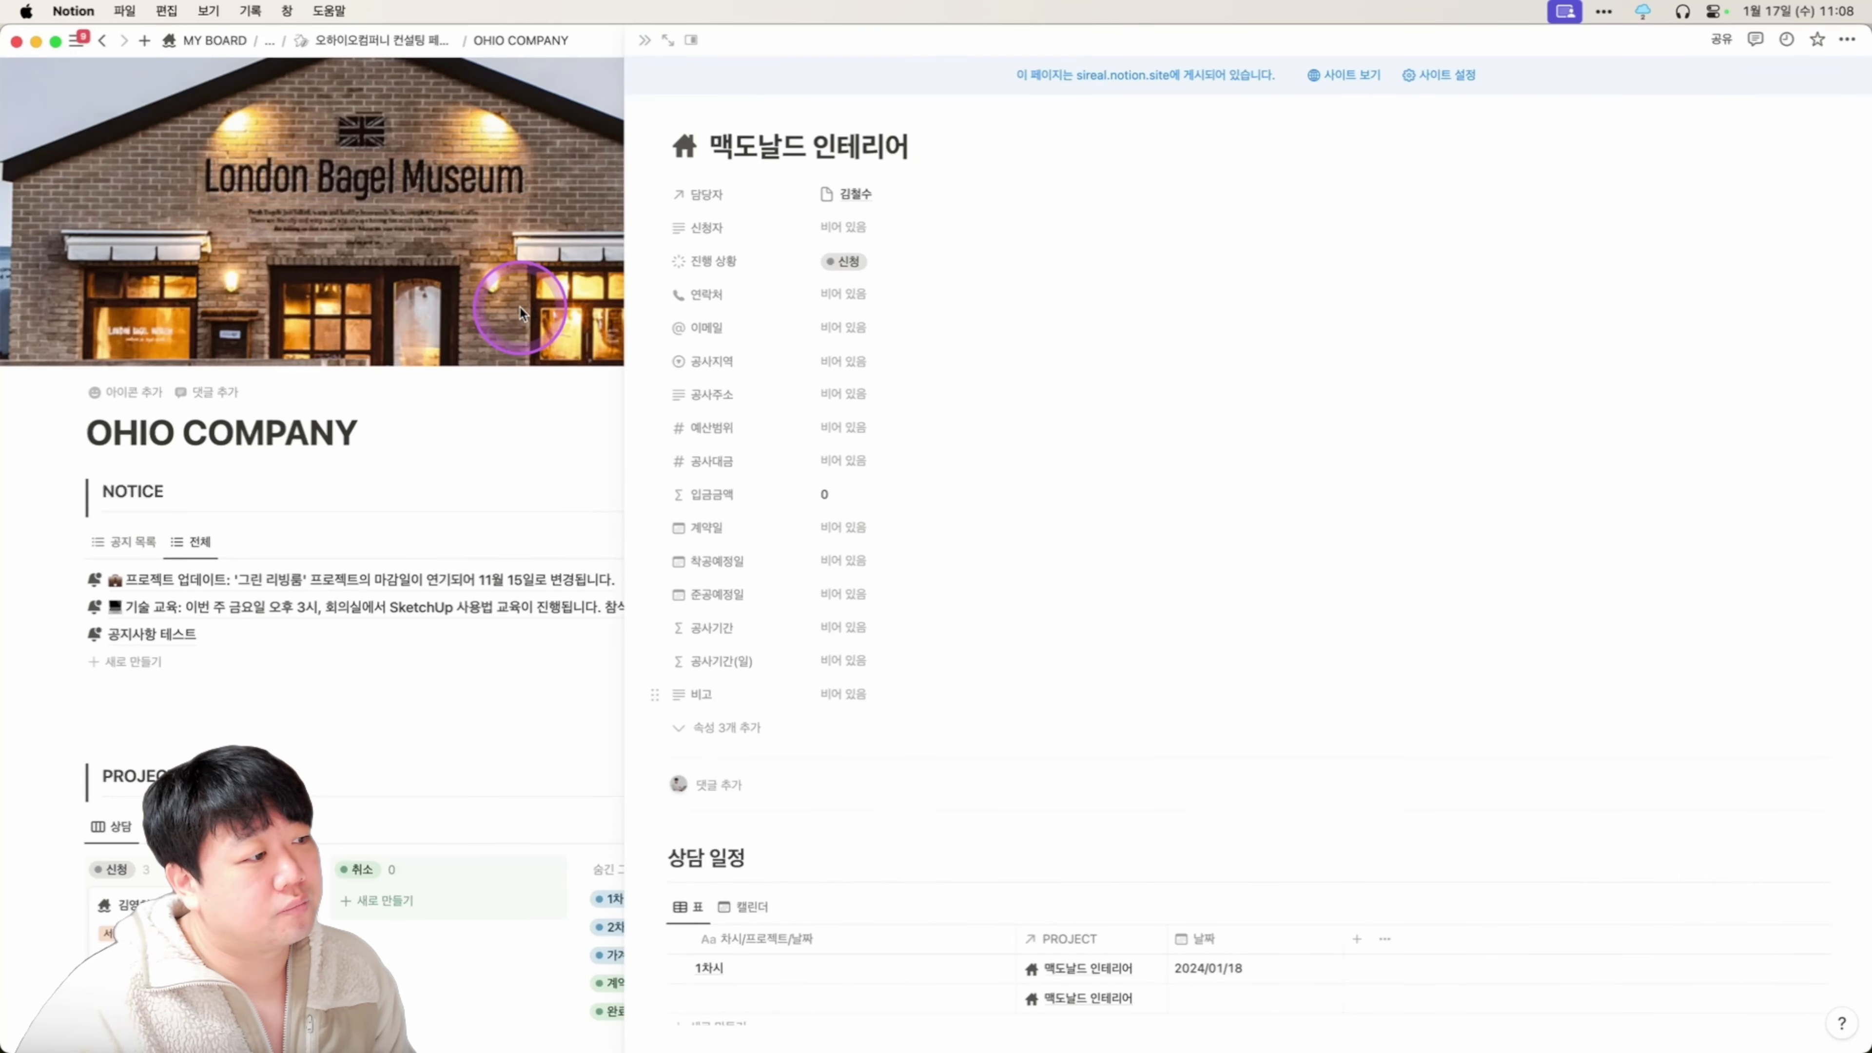
pyautogui.click(497, 510)
pyautogui.scroll(-2, 707, 525)
pyautogui.scroll(-3, 698, 540)
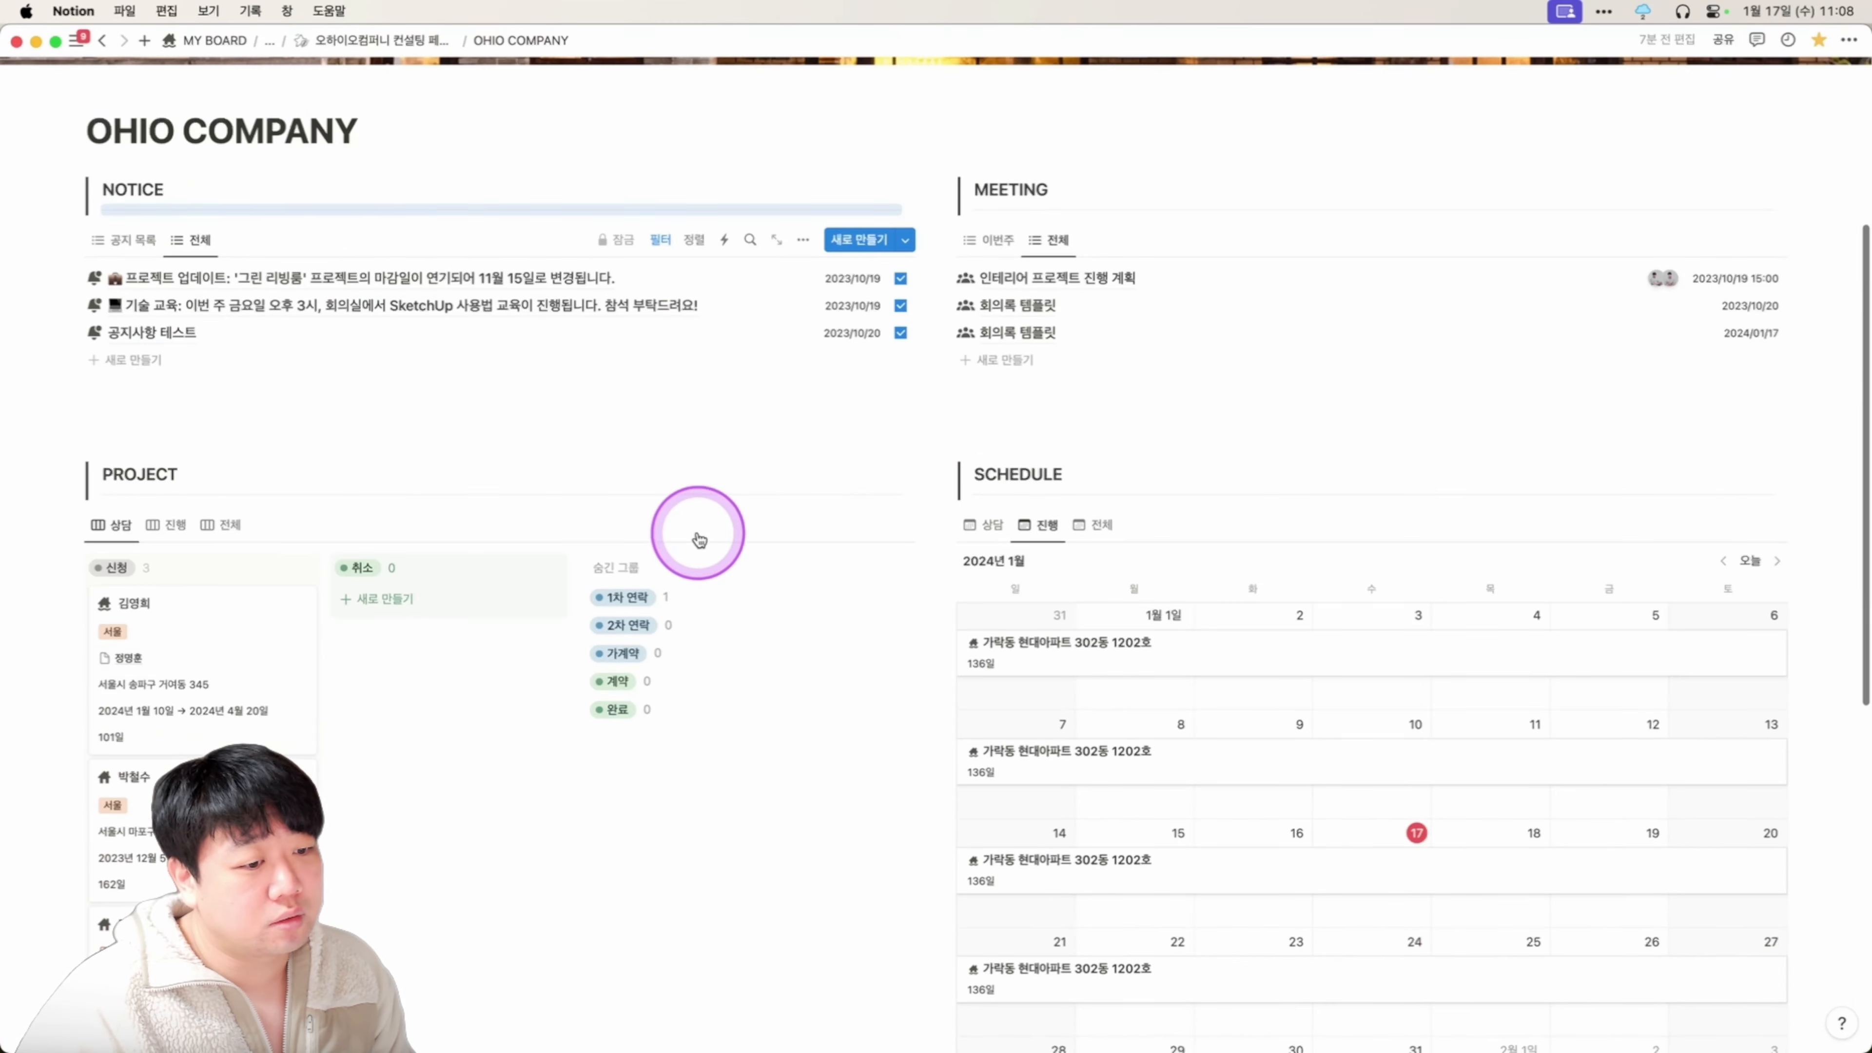
pyautogui.click(979, 525)
pyautogui.scroll(-3, 997, 725)
pyautogui.scroll(-2, 996, 725)
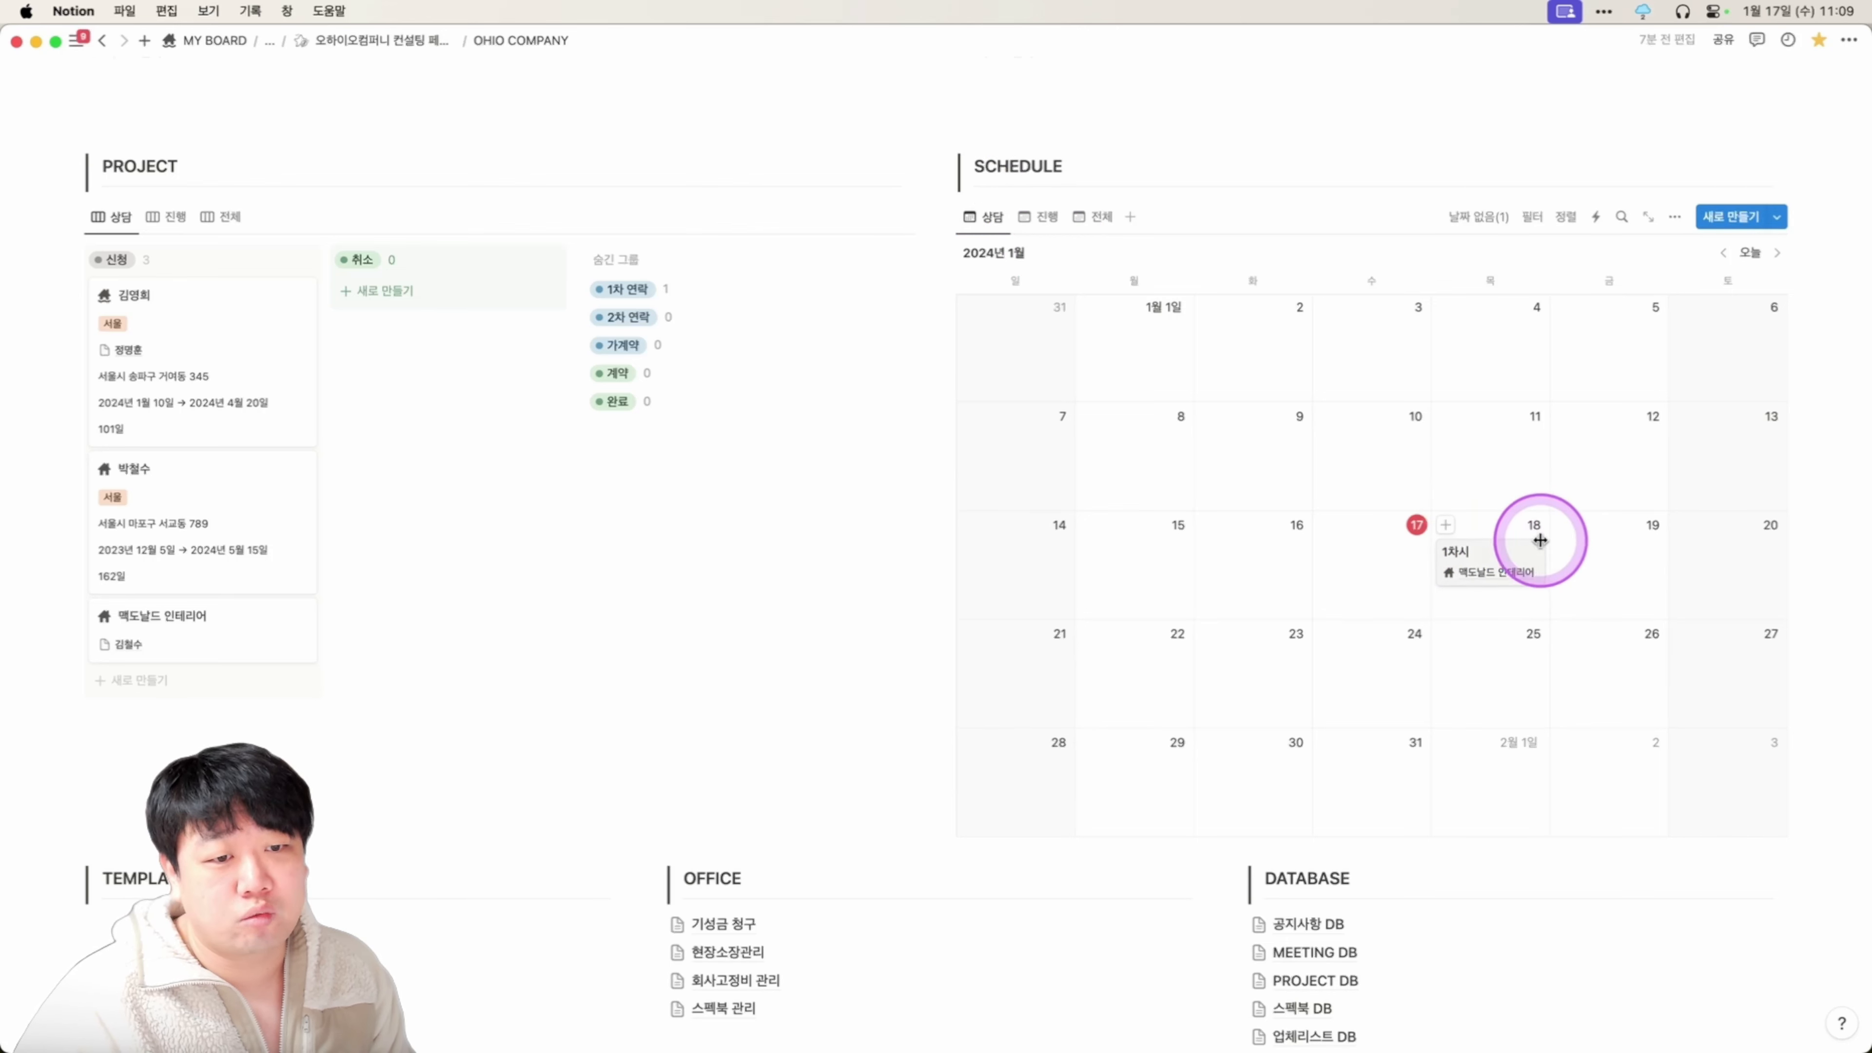
pyautogui.scroll(1, 1245, 518)
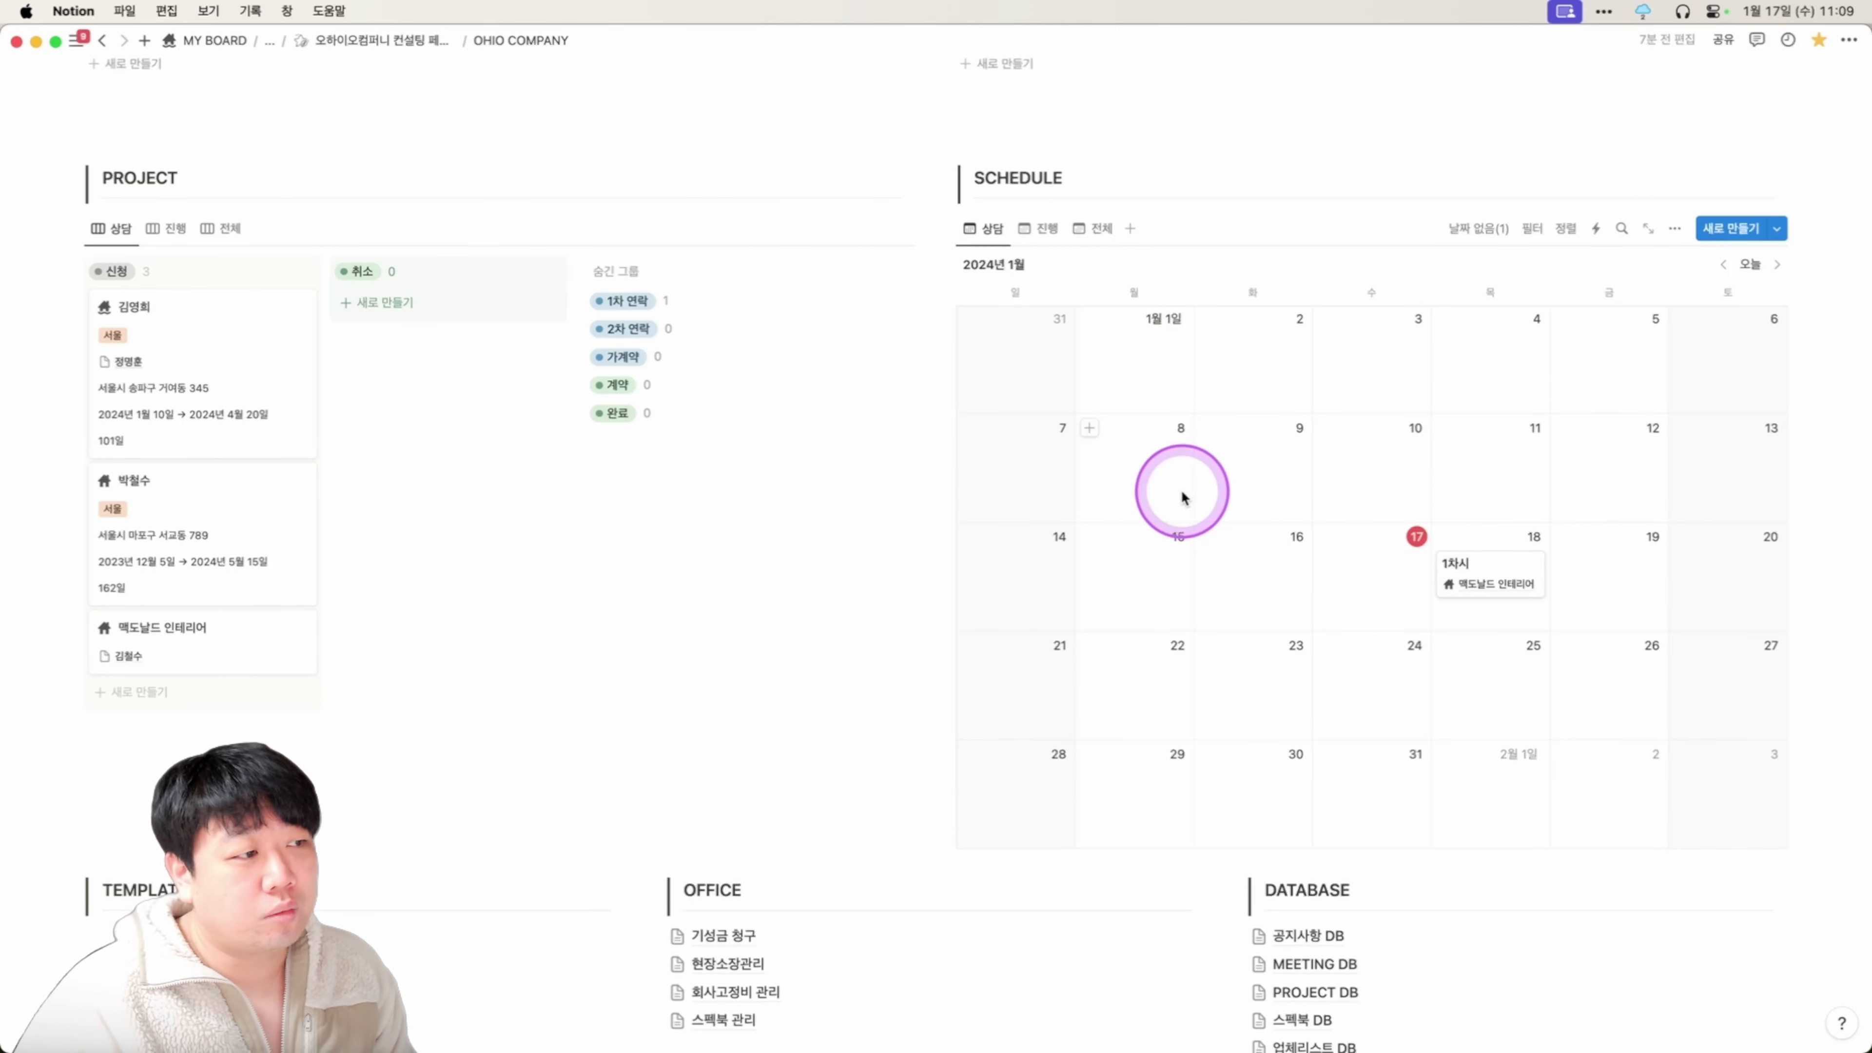
# Open the 맥도날드 인테리어 project as a full page and go to its 공정표 subpage.
pyautogui.click(200, 662)
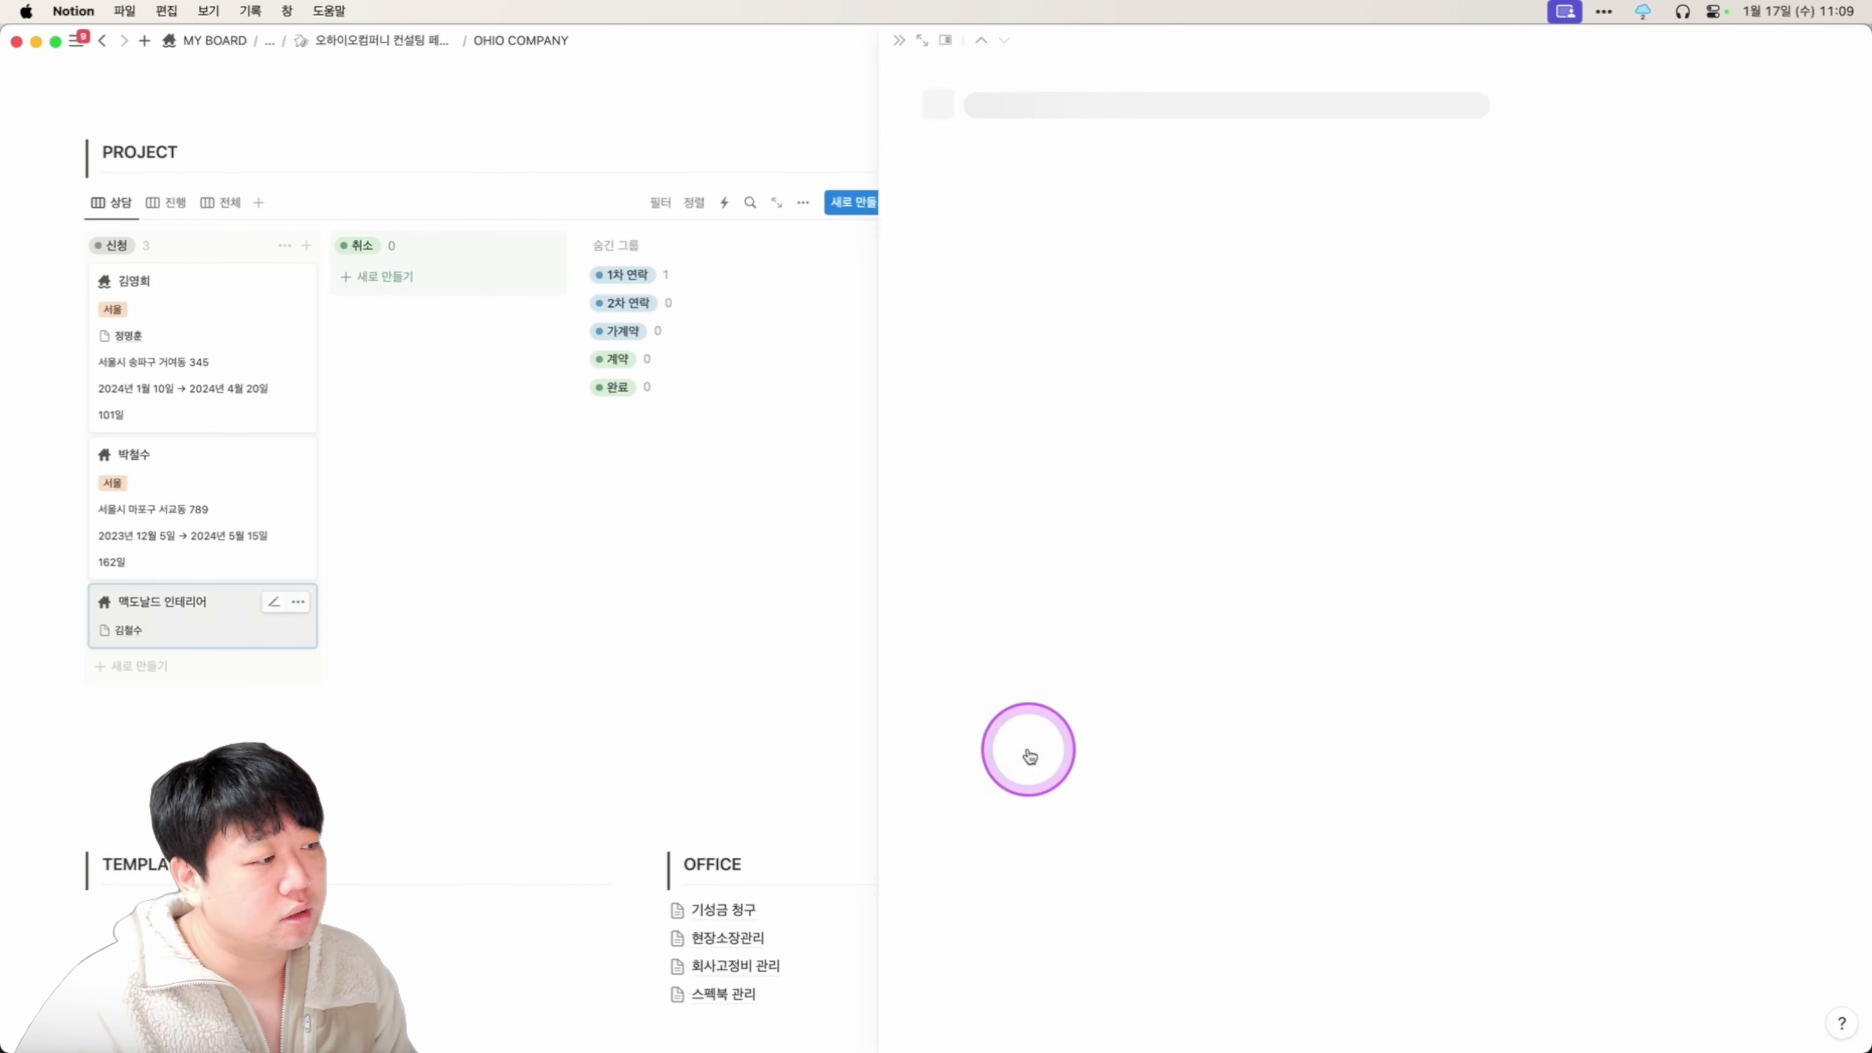
pyautogui.click(669, 42)
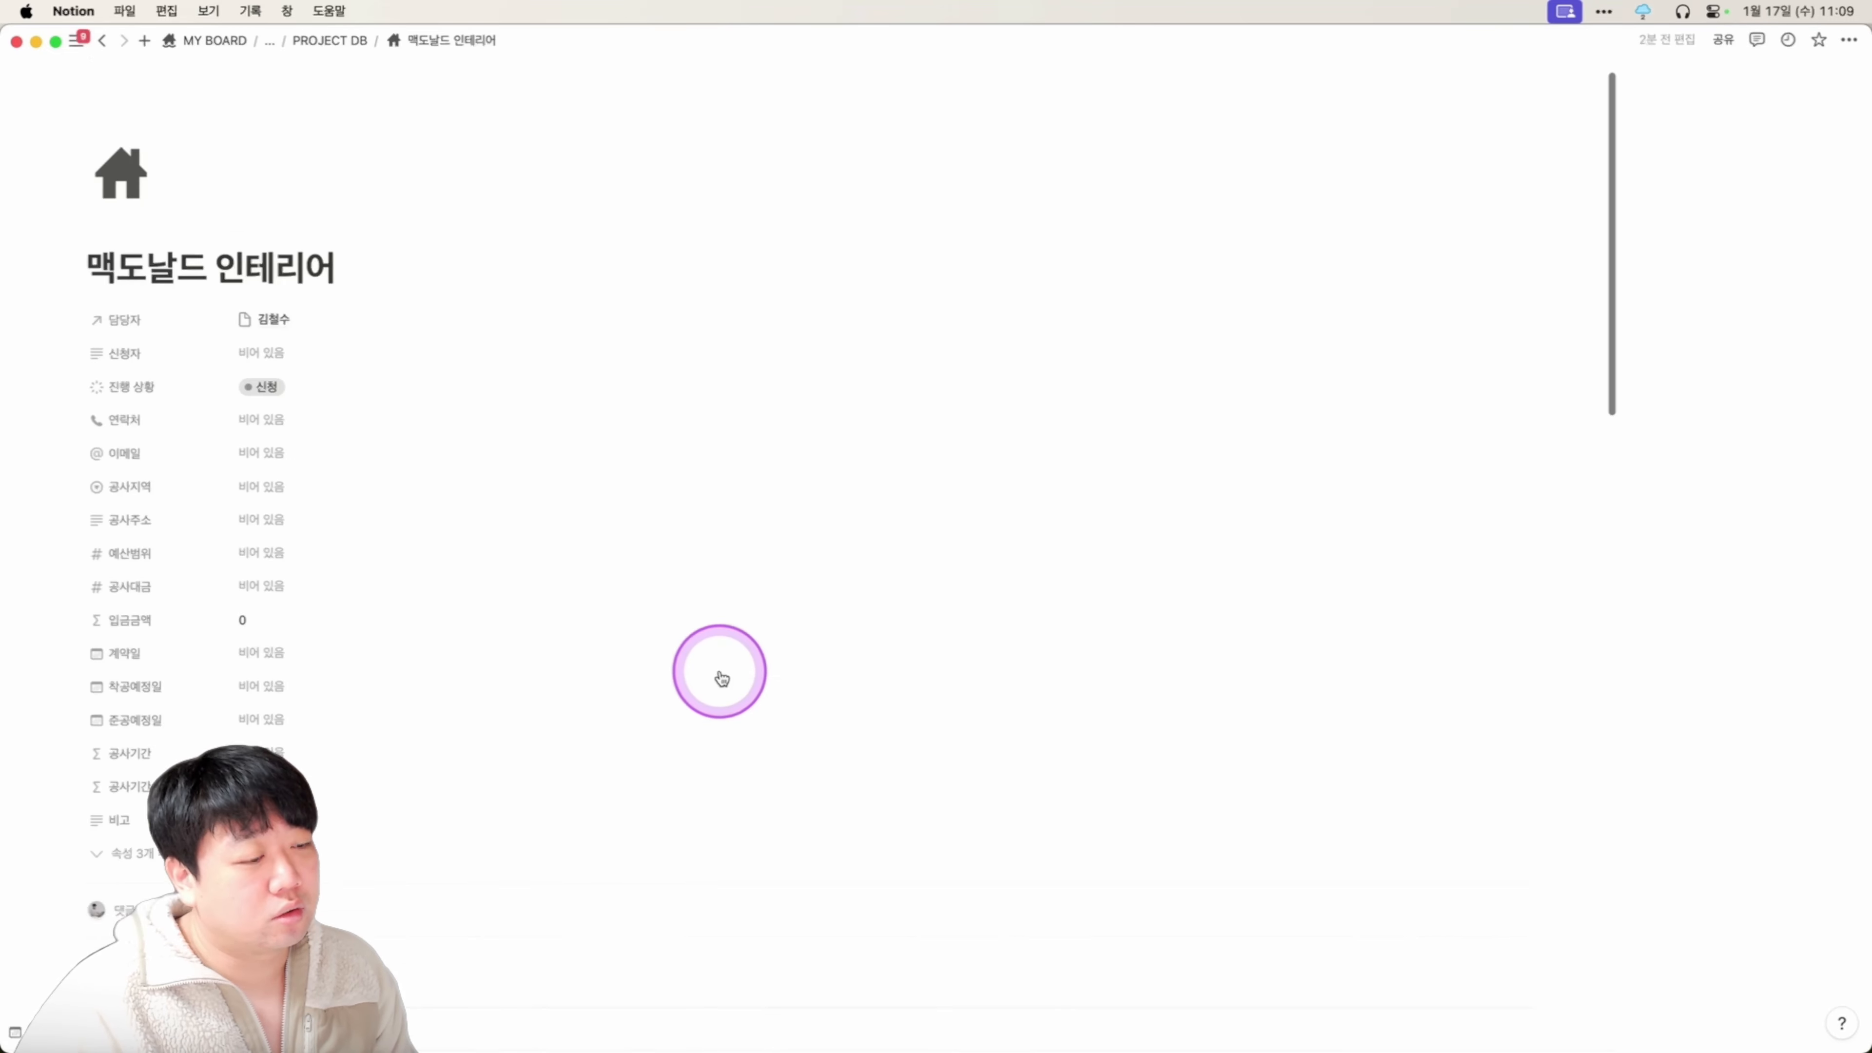
pyautogui.scroll(-10, 718, 673)
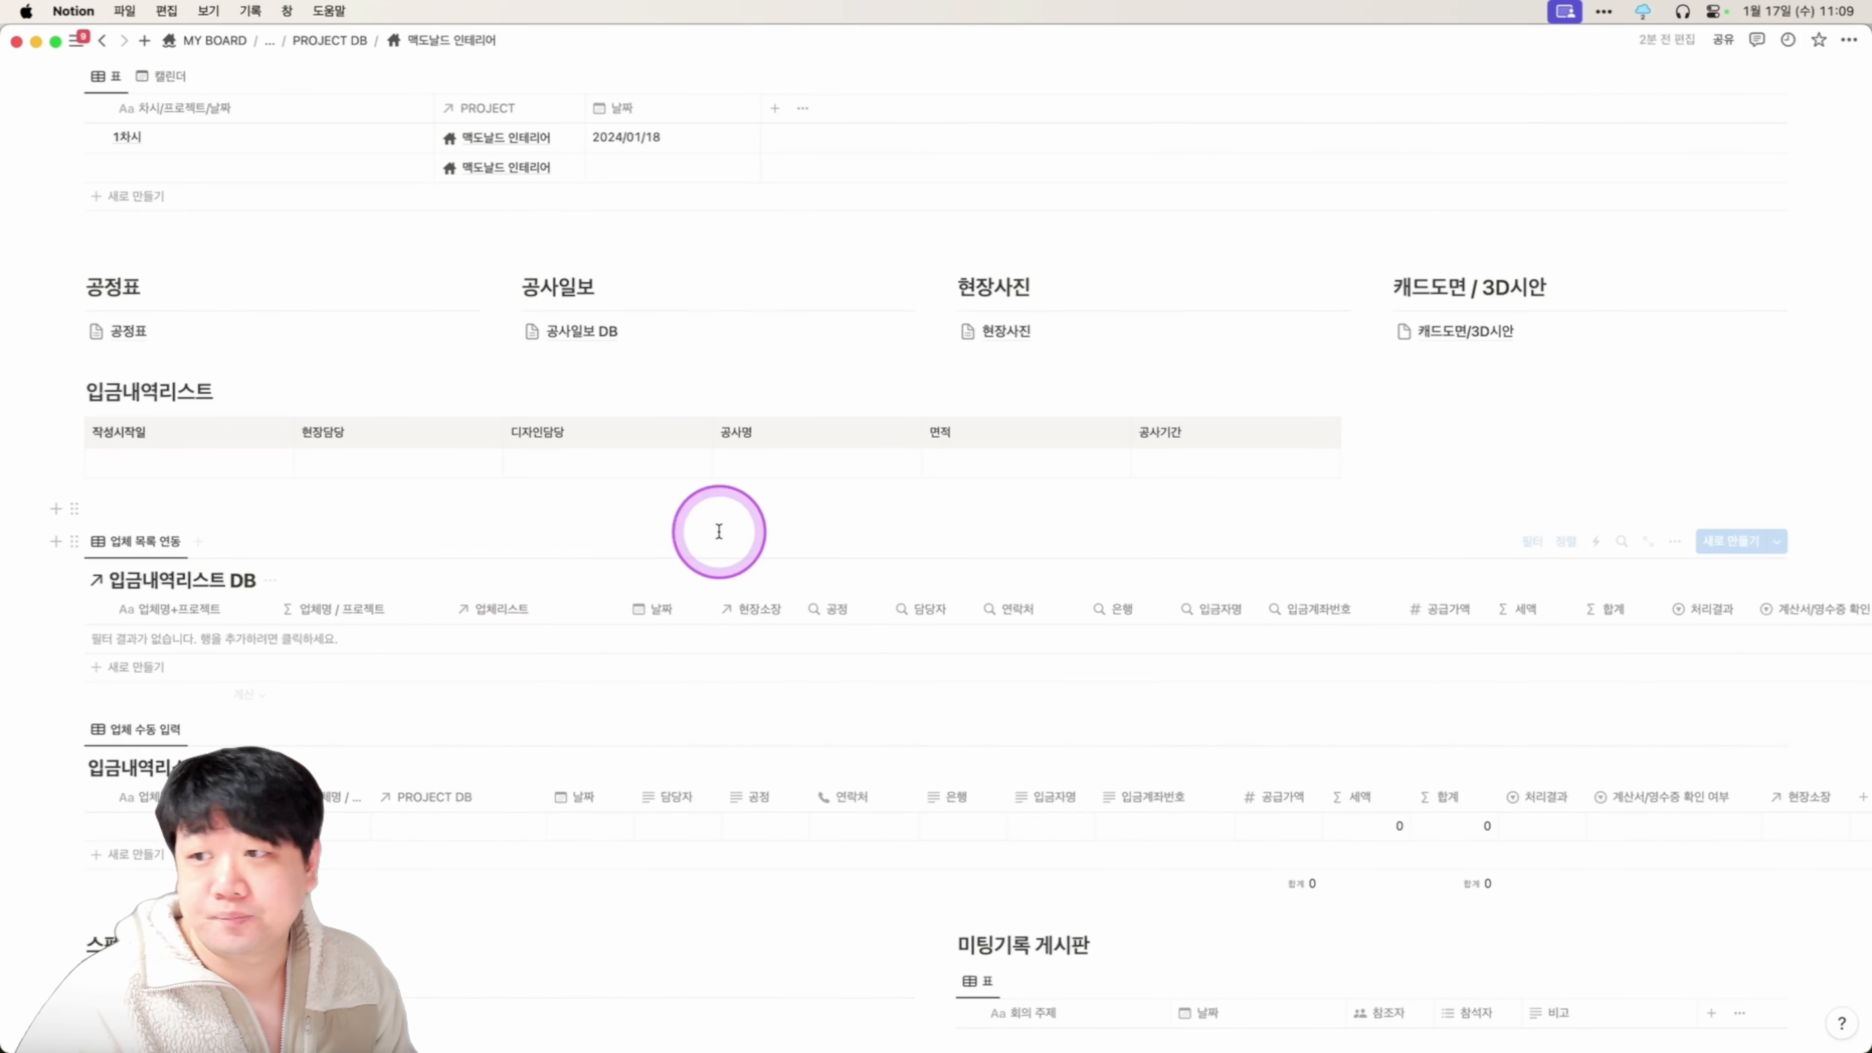
pyautogui.scroll(3, 705, 565)
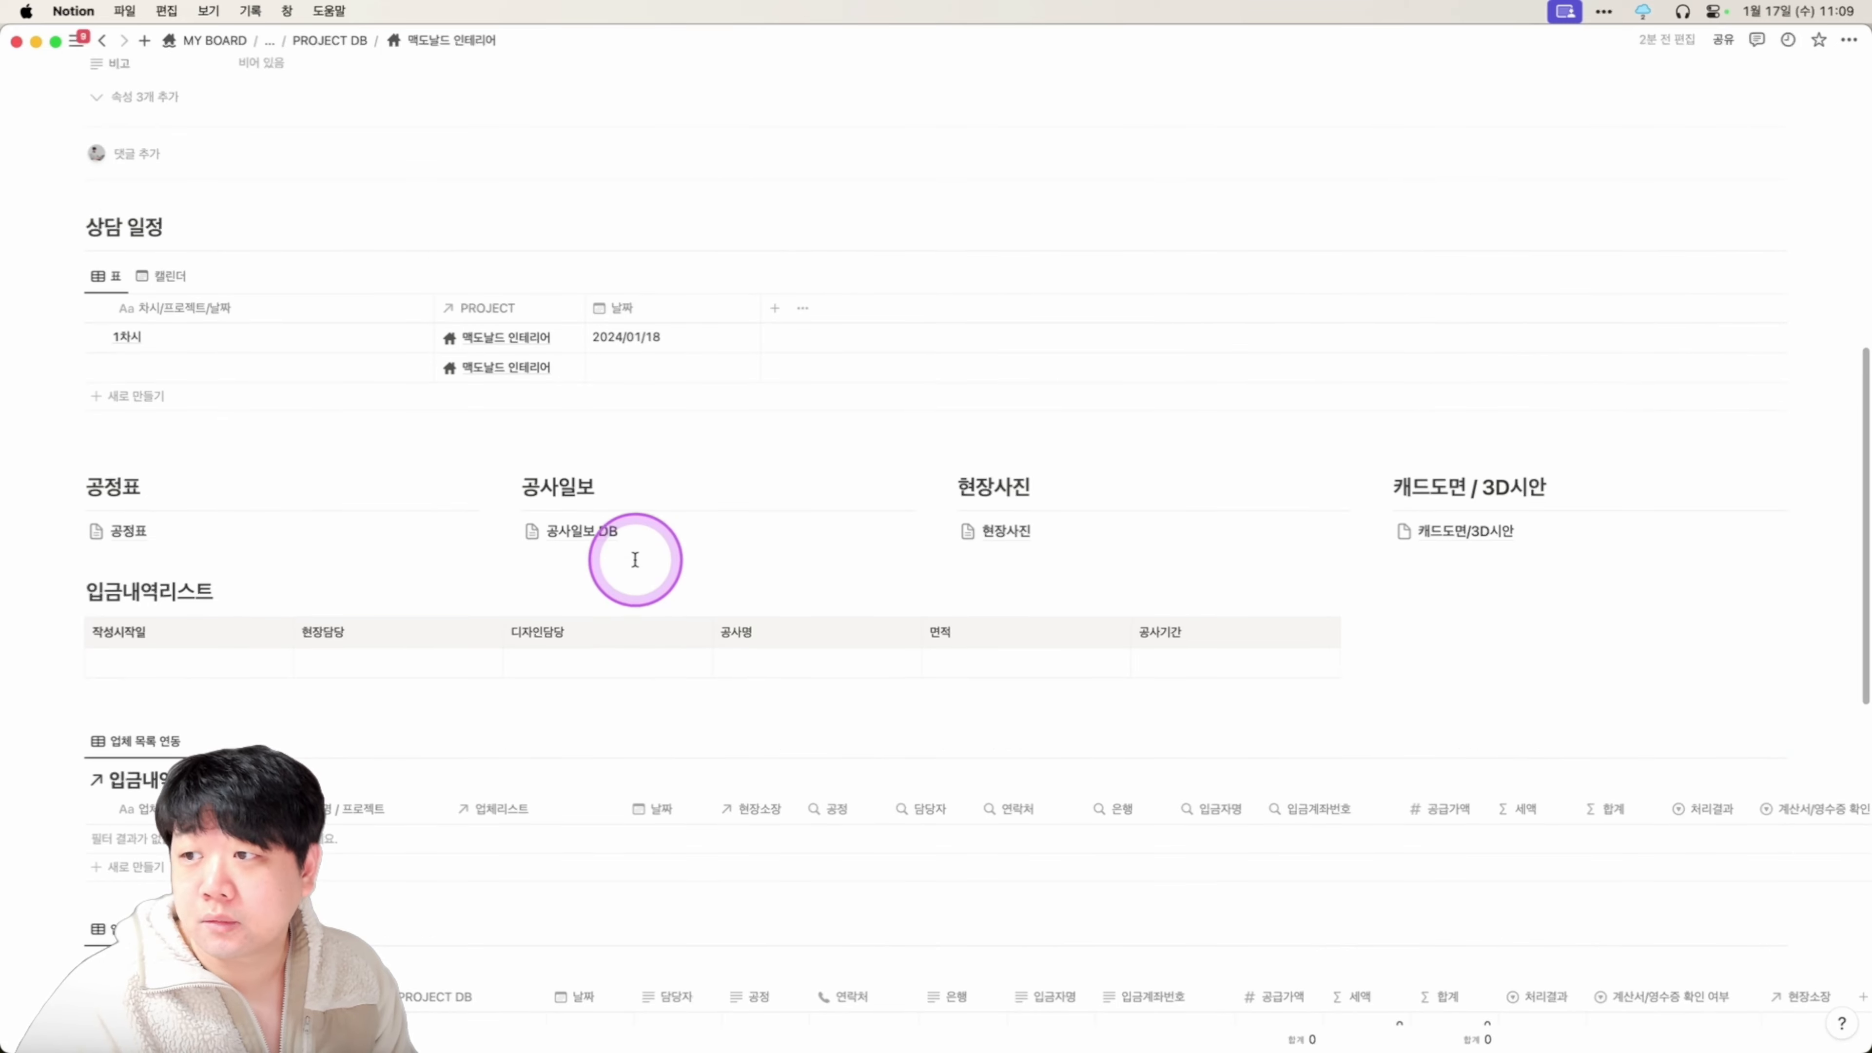
pyautogui.scroll(1, 635, 561)
pyautogui.scroll(-1, 635, 562)
pyautogui.scroll(-3, 661, 594)
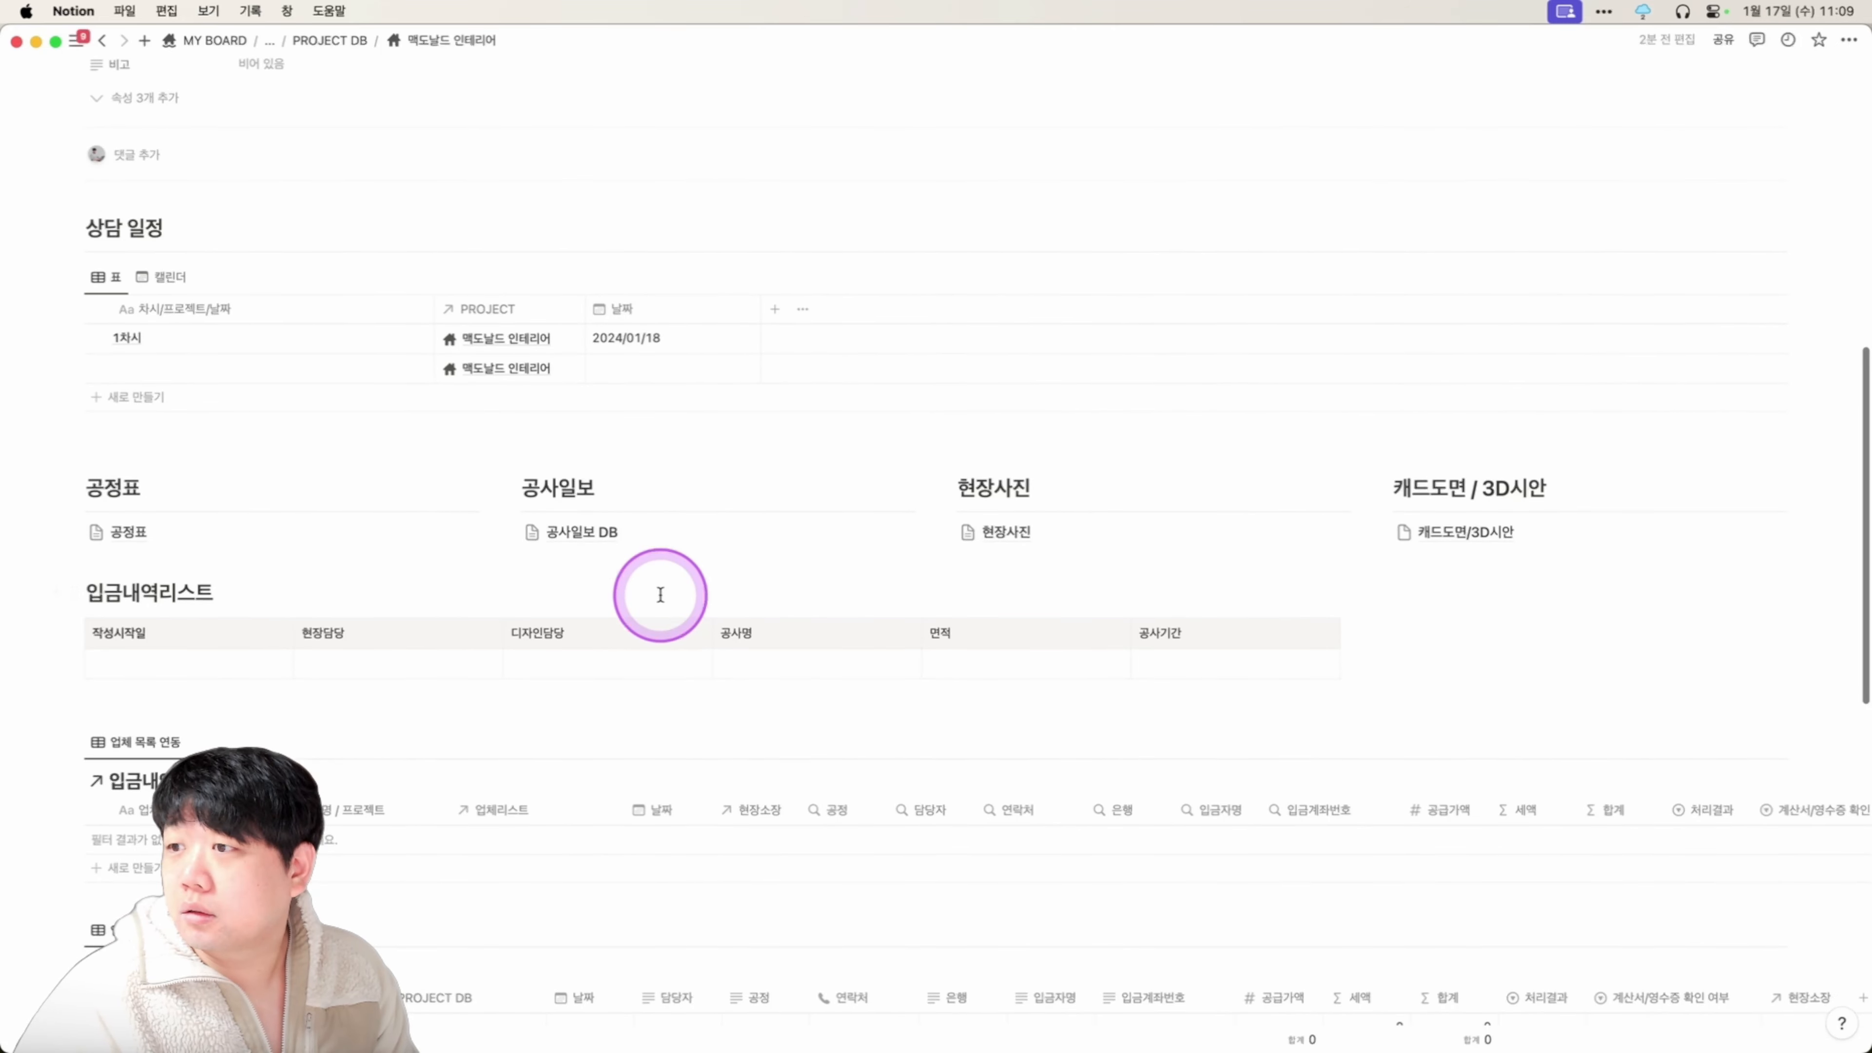
pyautogui.scroll(1, 660, 594)
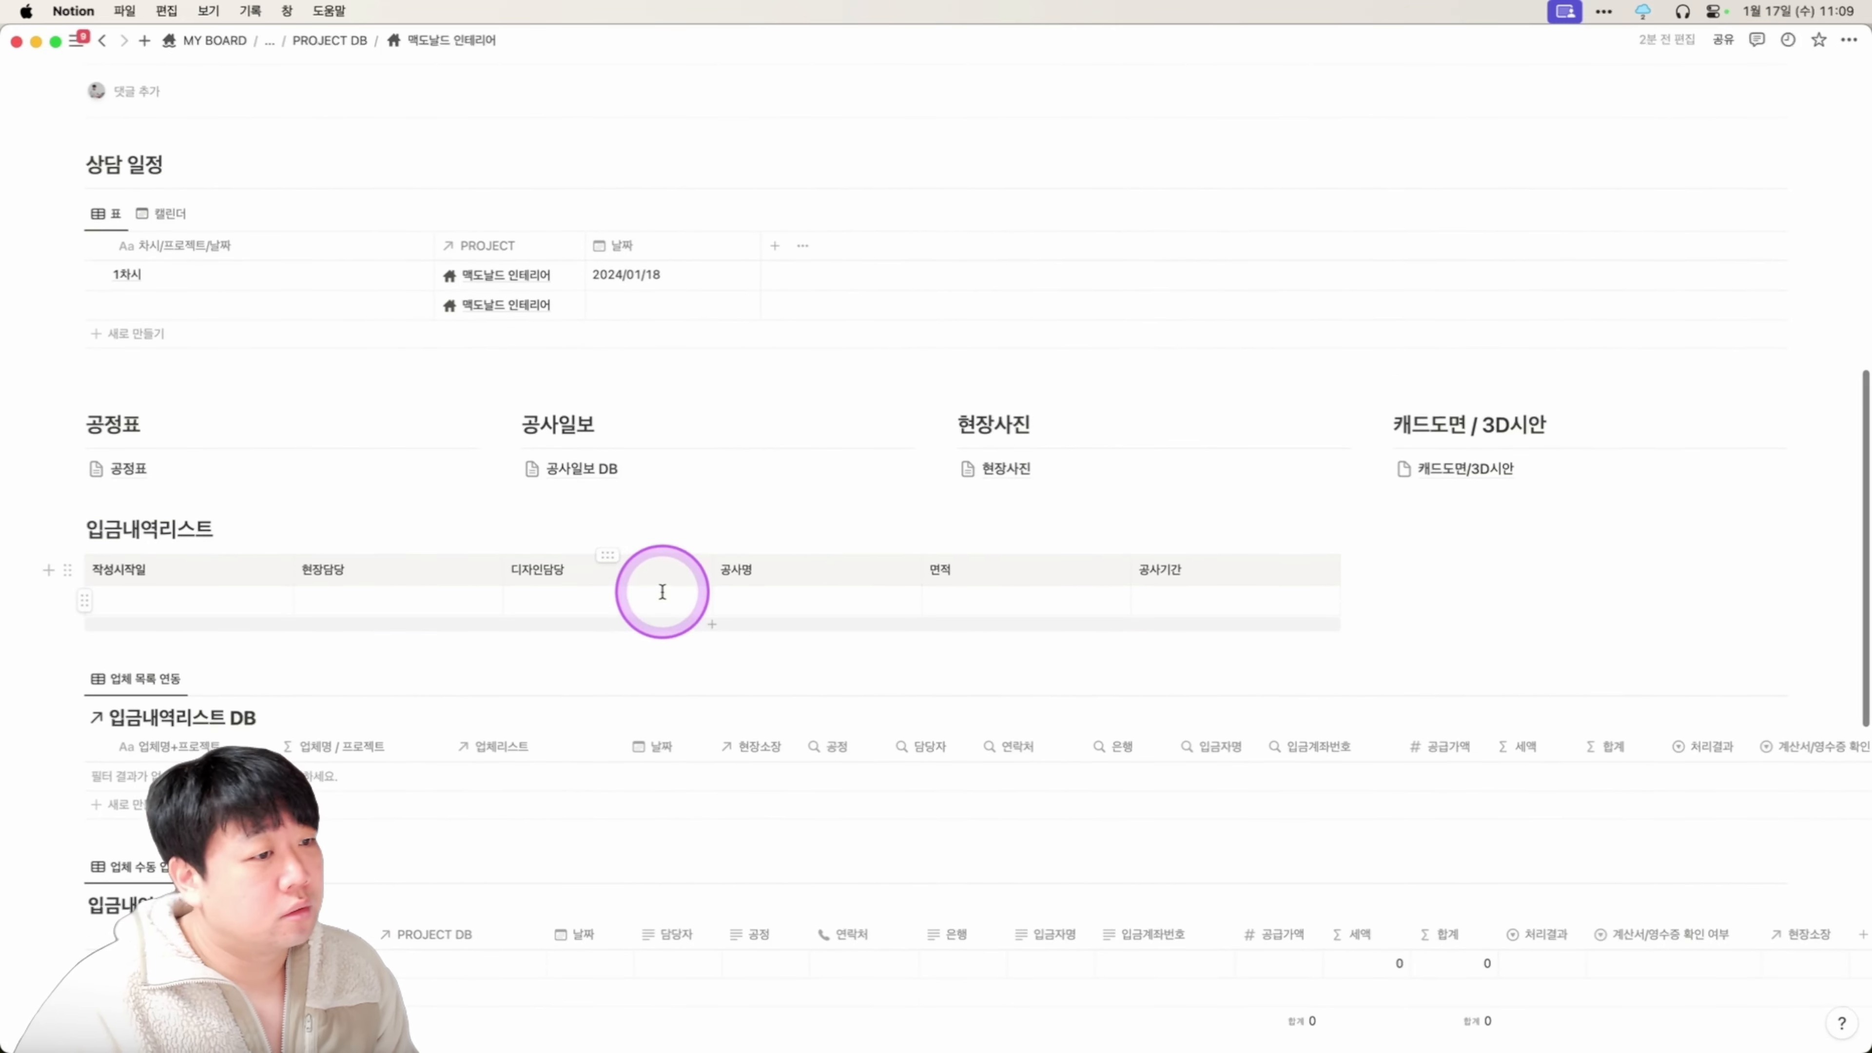
pyautogui.scroll(-1, 660, 594)
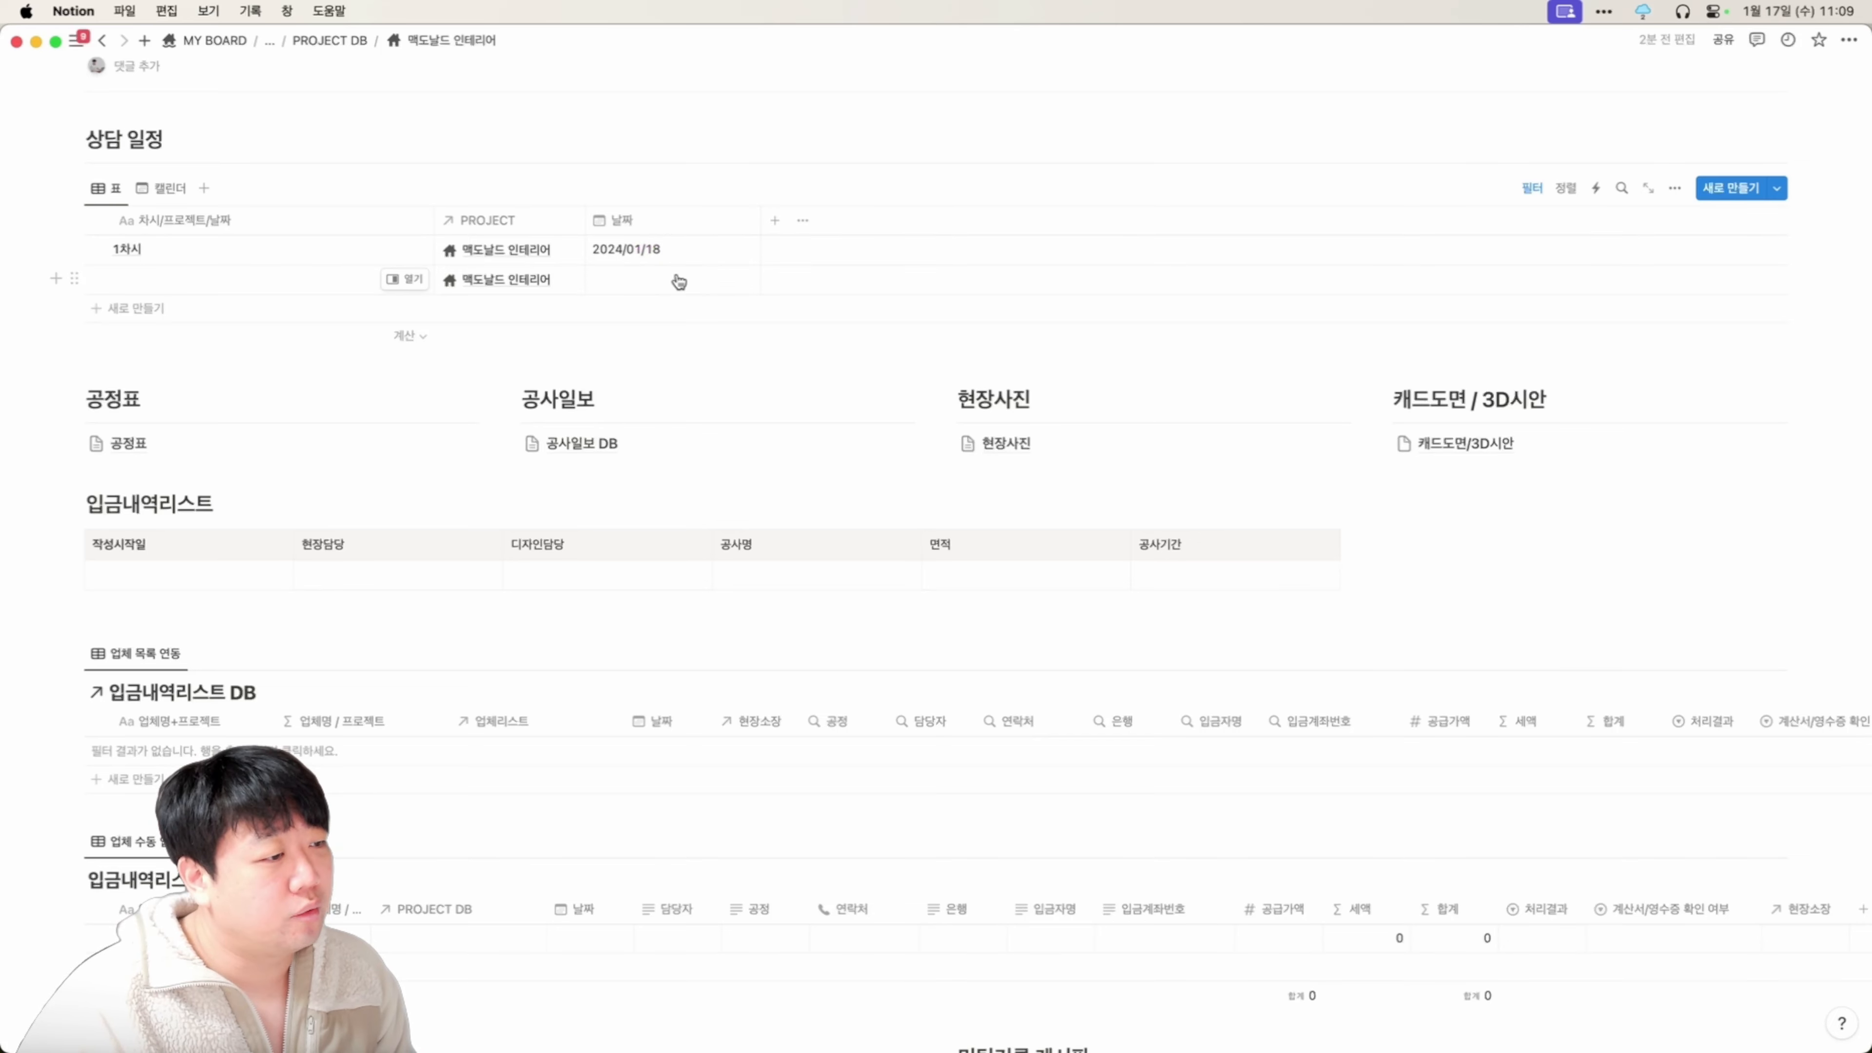
pyautogui.scroll(-1, 664, 295)
pyautogui.click(140, 417)
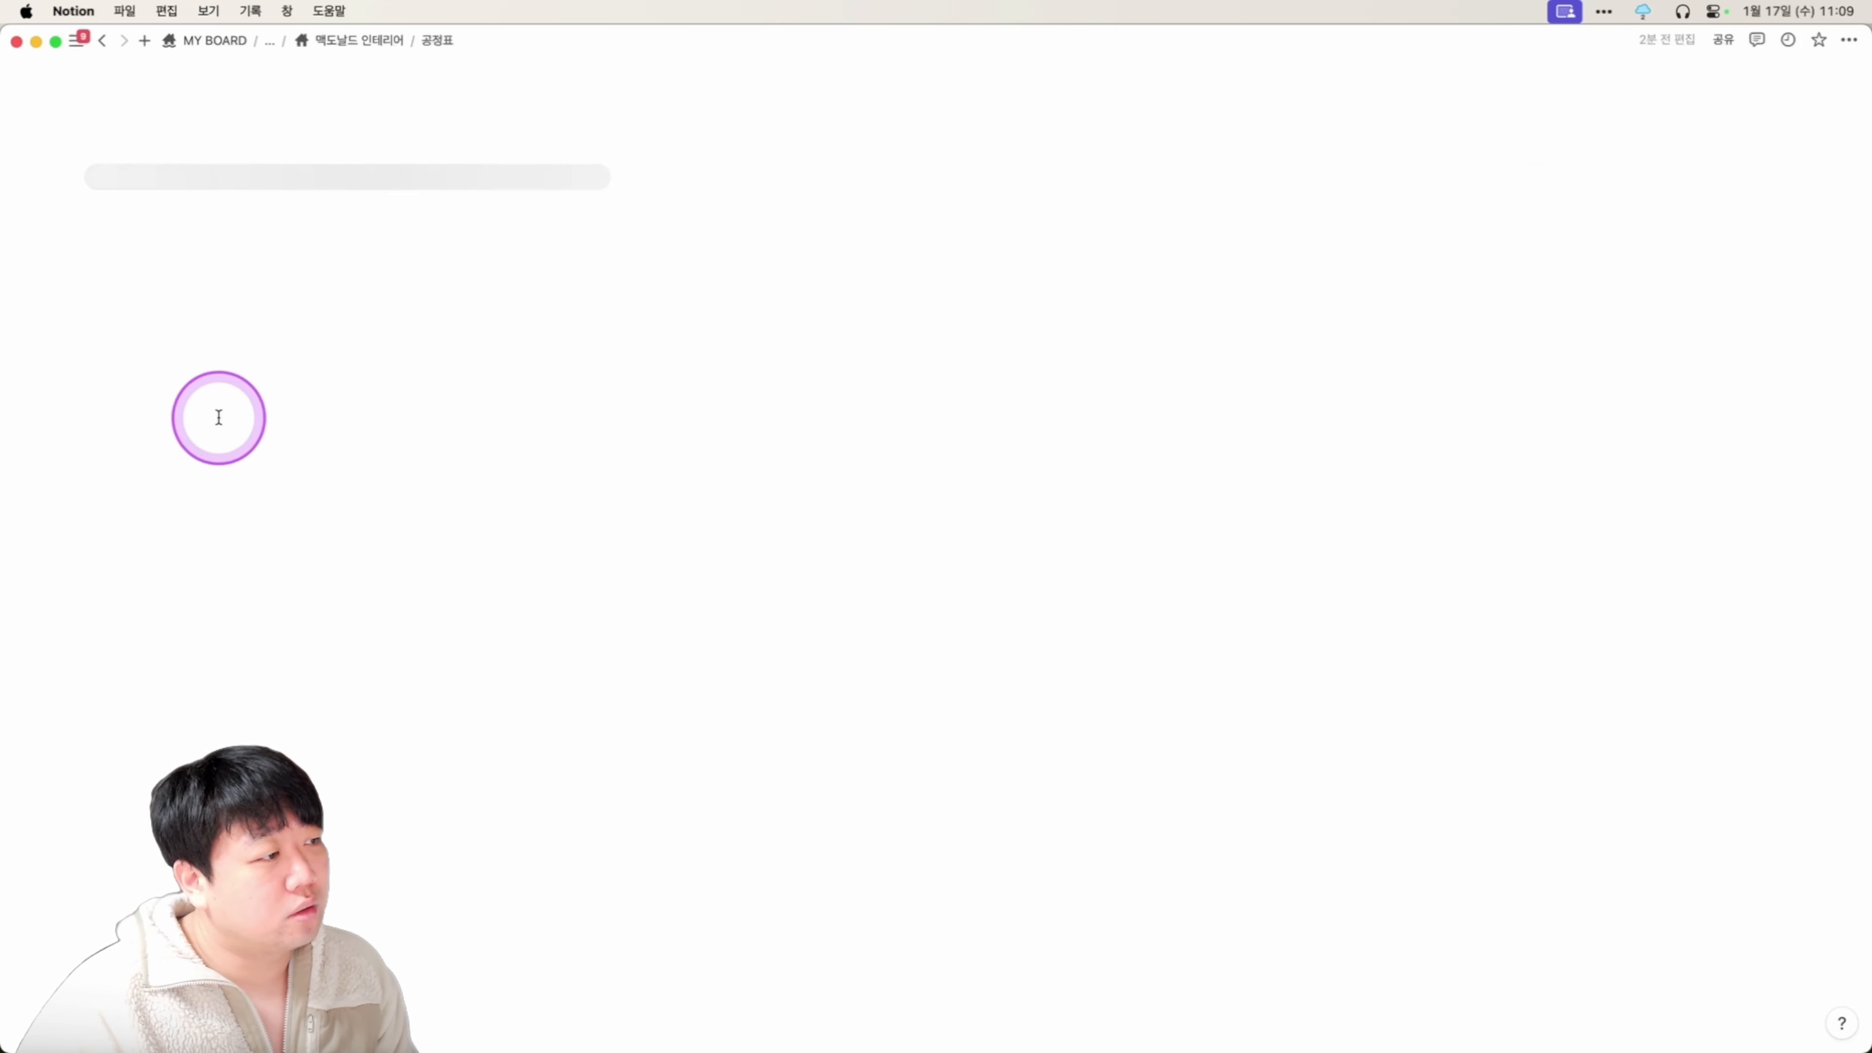
# Inspect the first row's 구분1 category options, including 가설/철거공사, in the 공정표 table.
pyautogui.scroll(-2, 247, 388)
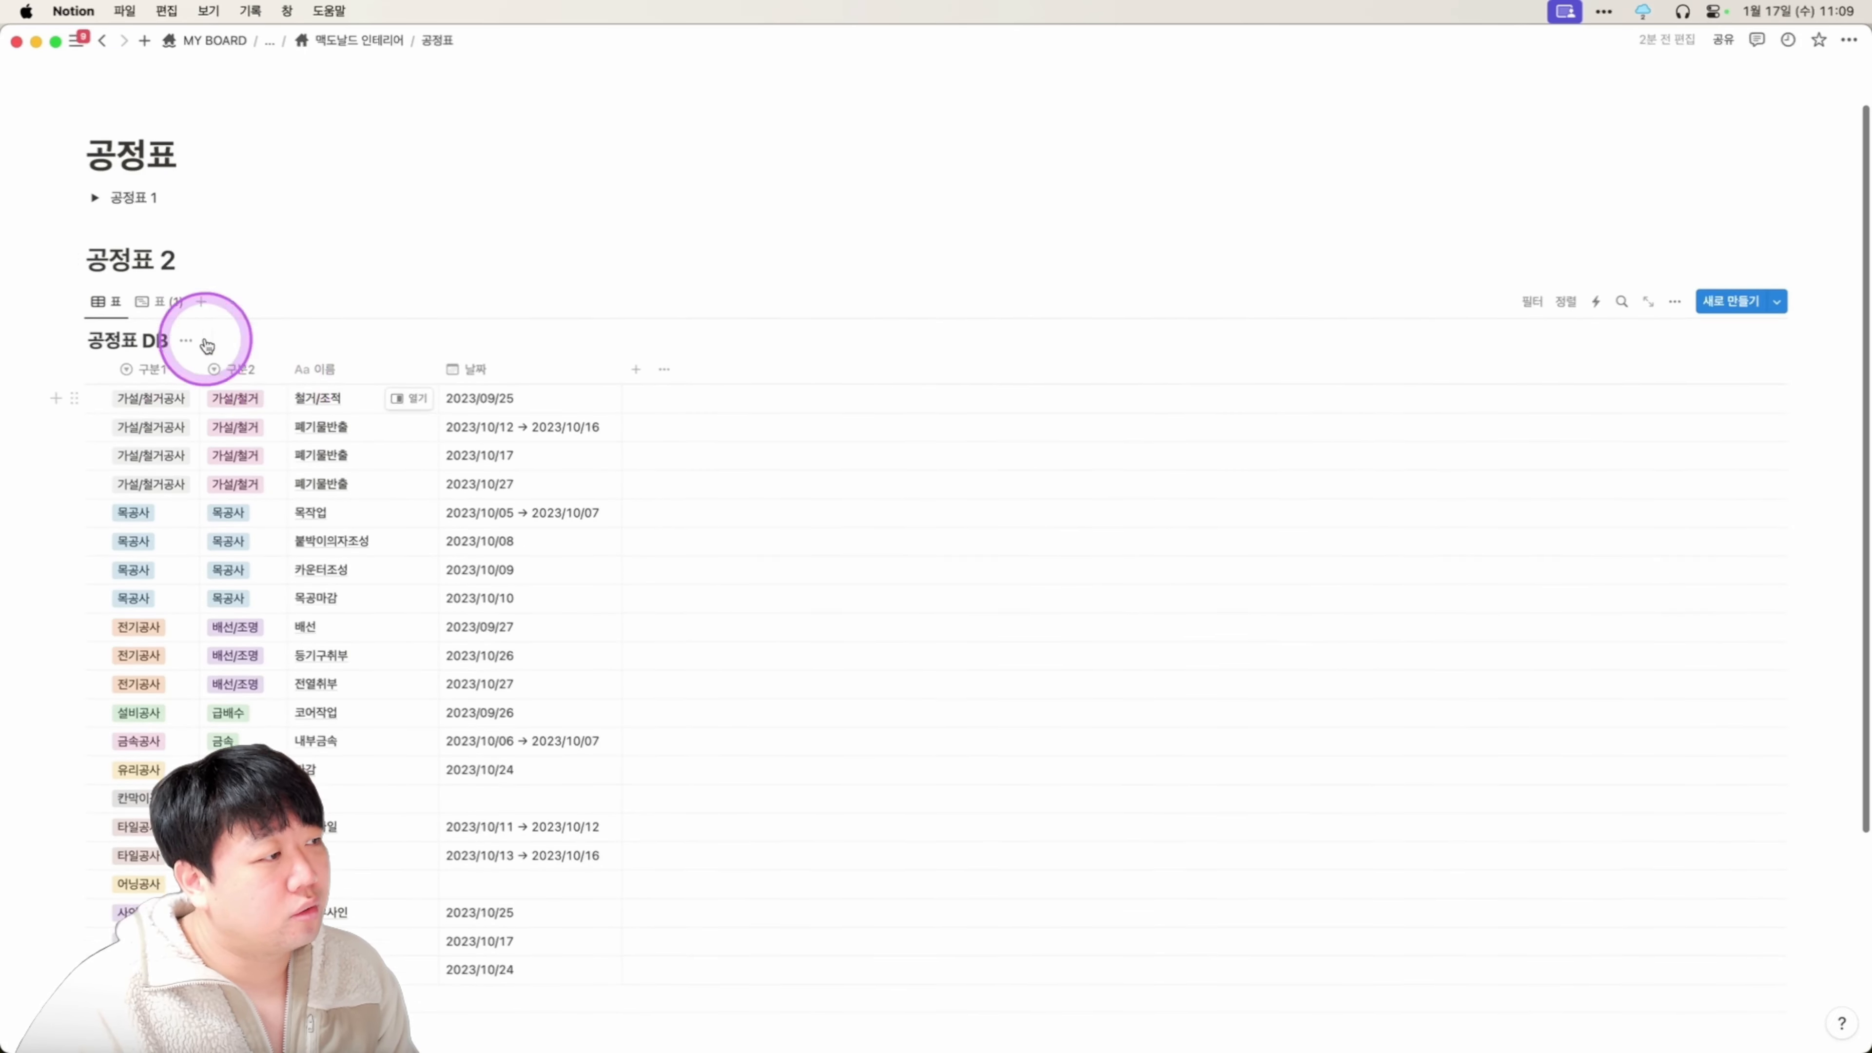
pyautogui.scroll(-4, 298, 531)
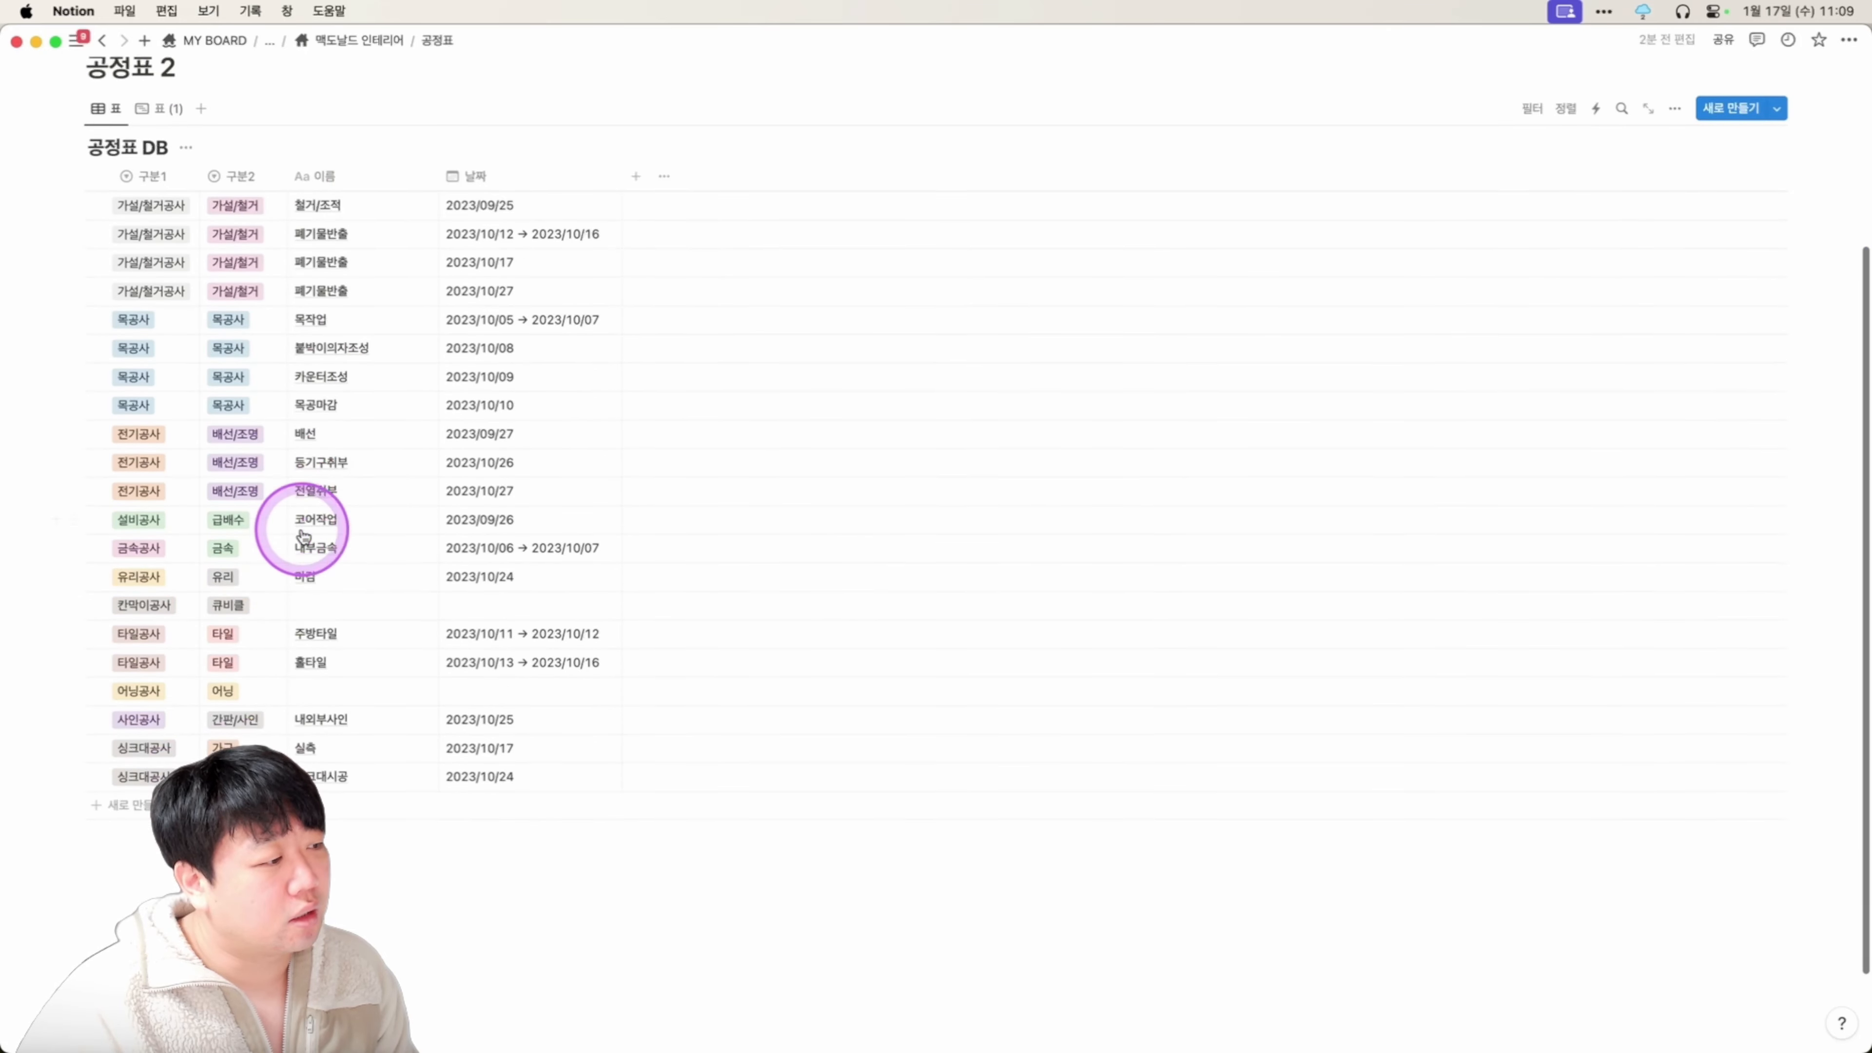
pyautogui.click(140, 205)
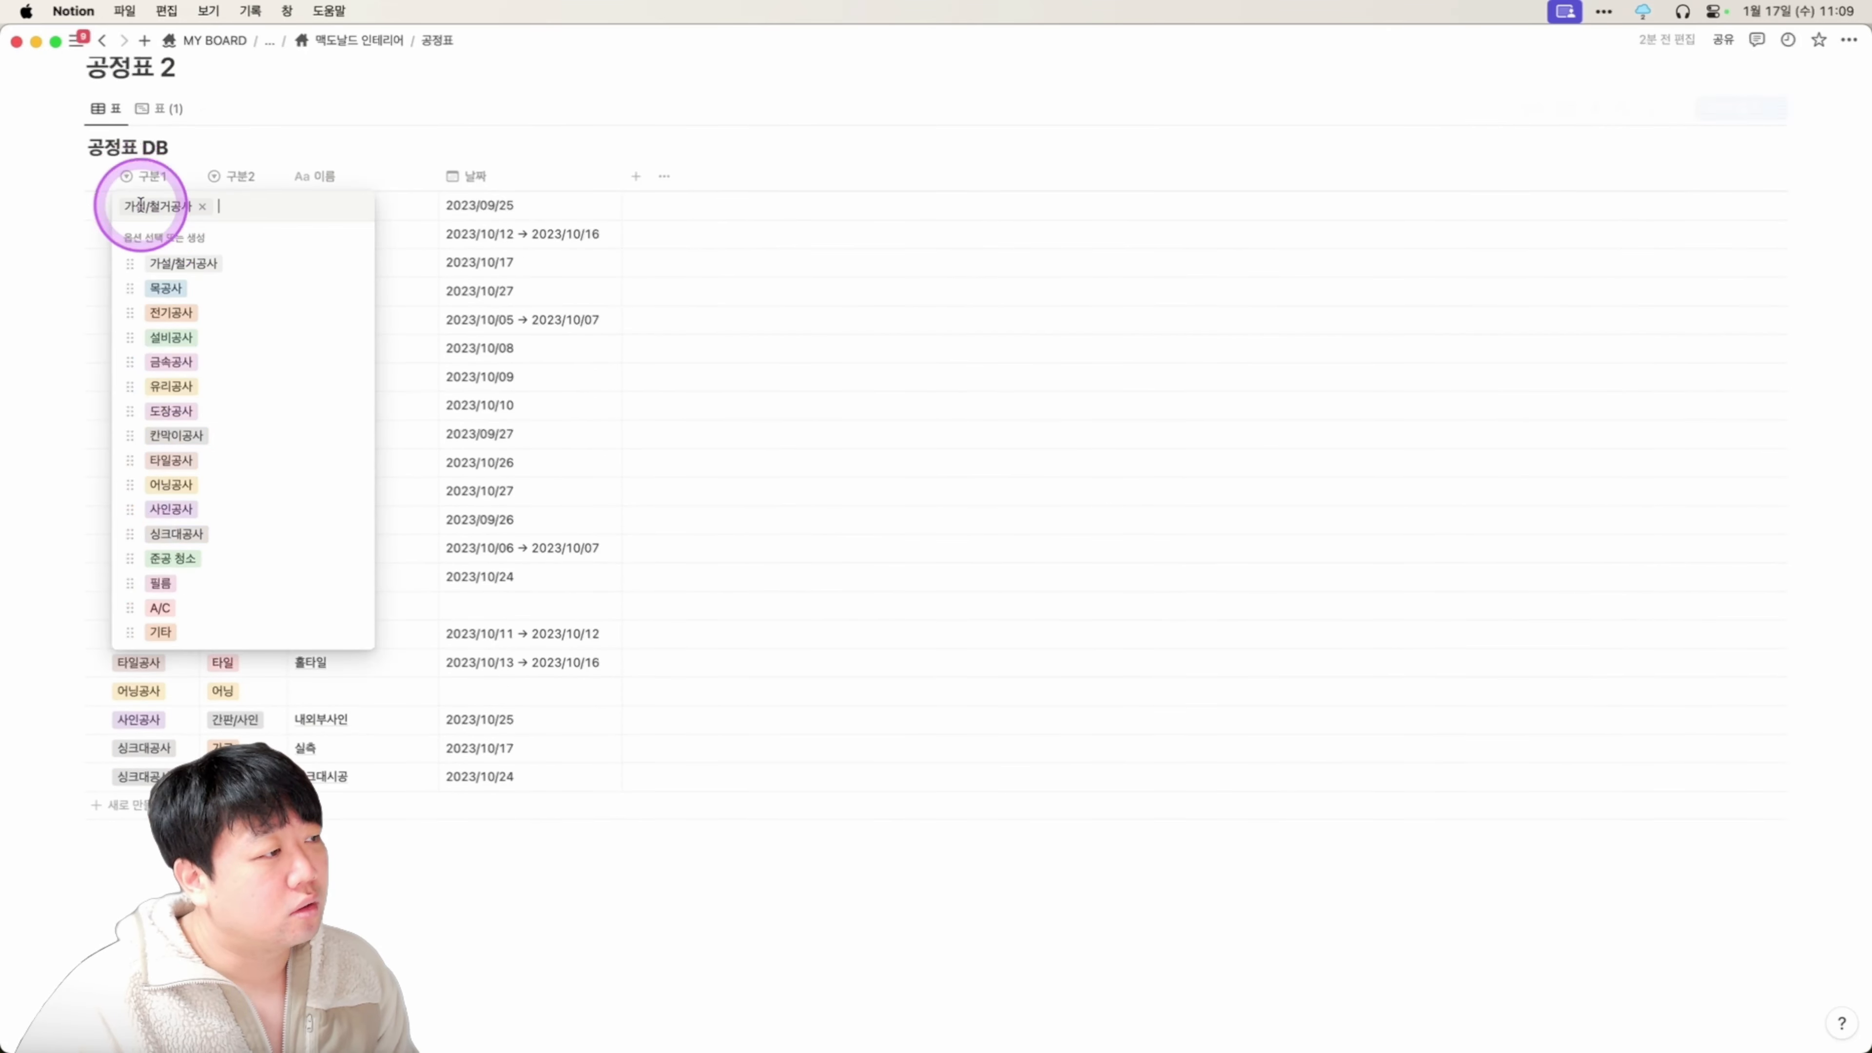
pyautogui.click(448, 258)
pyautogui.click(138, 201)
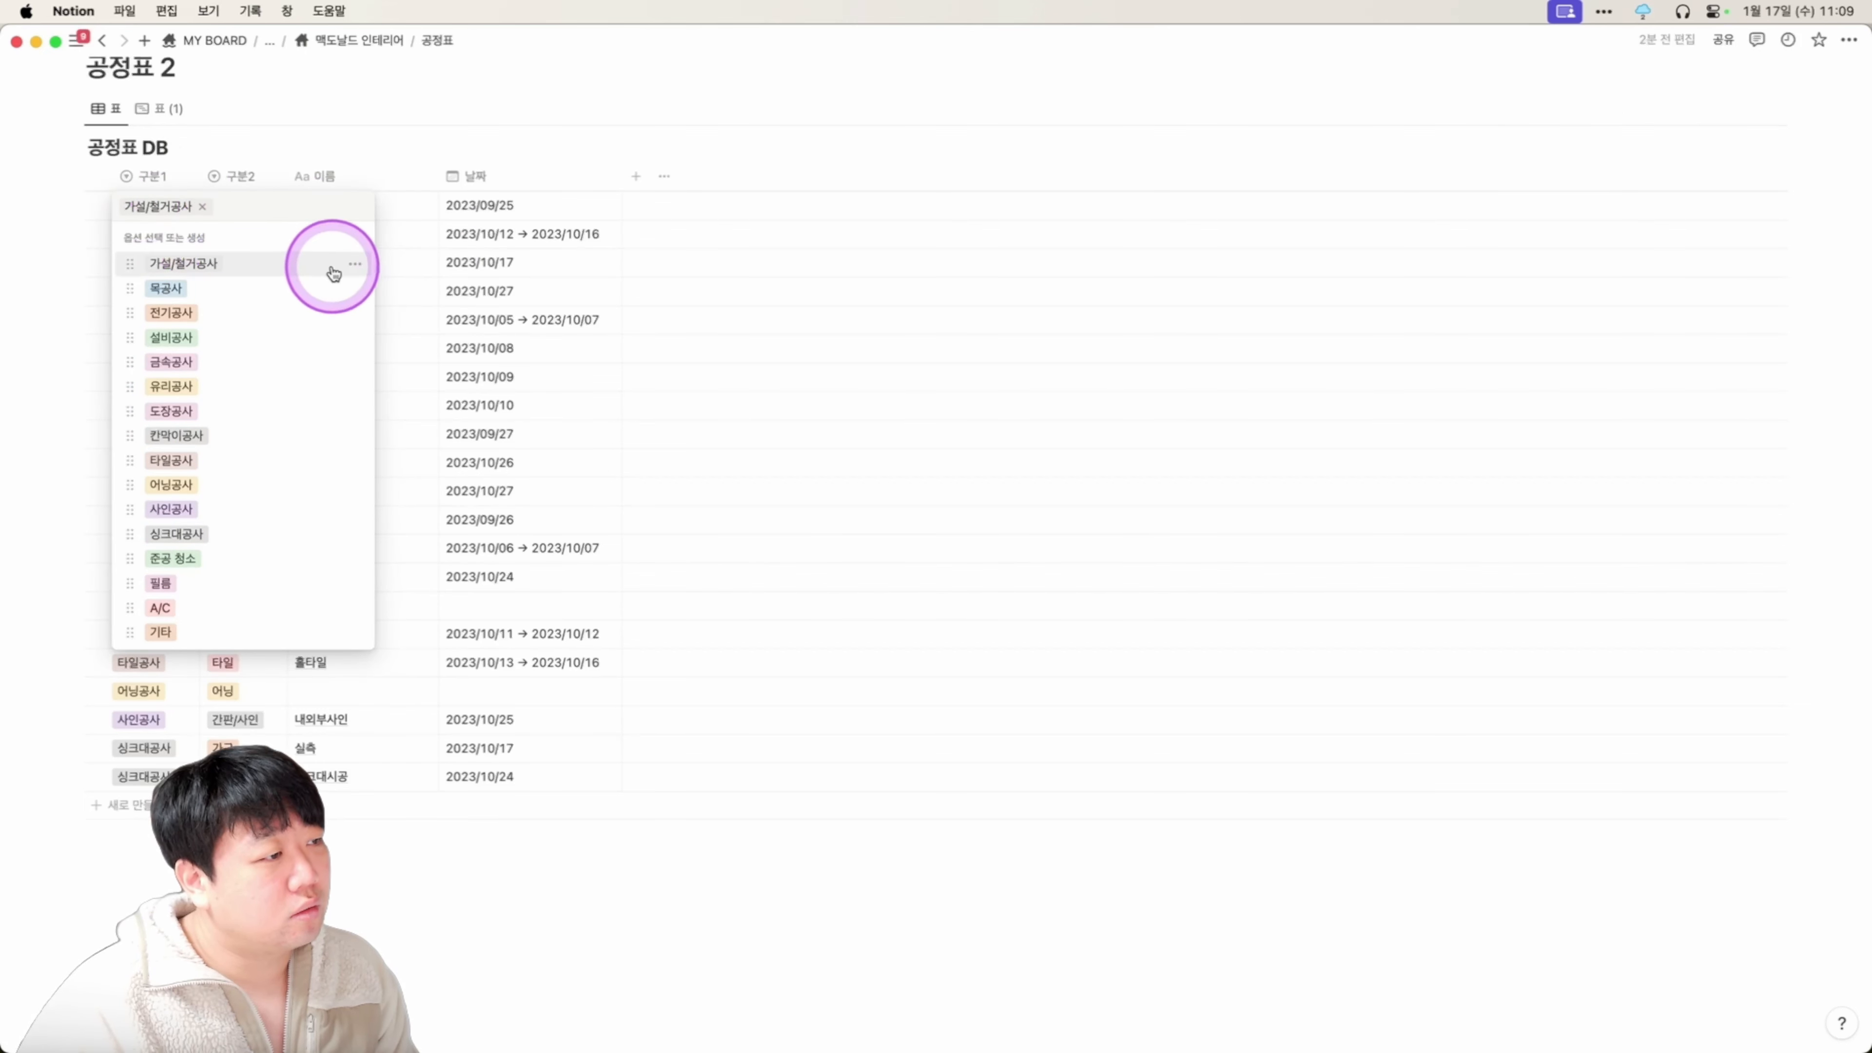
pyautogui.click(355, 264)
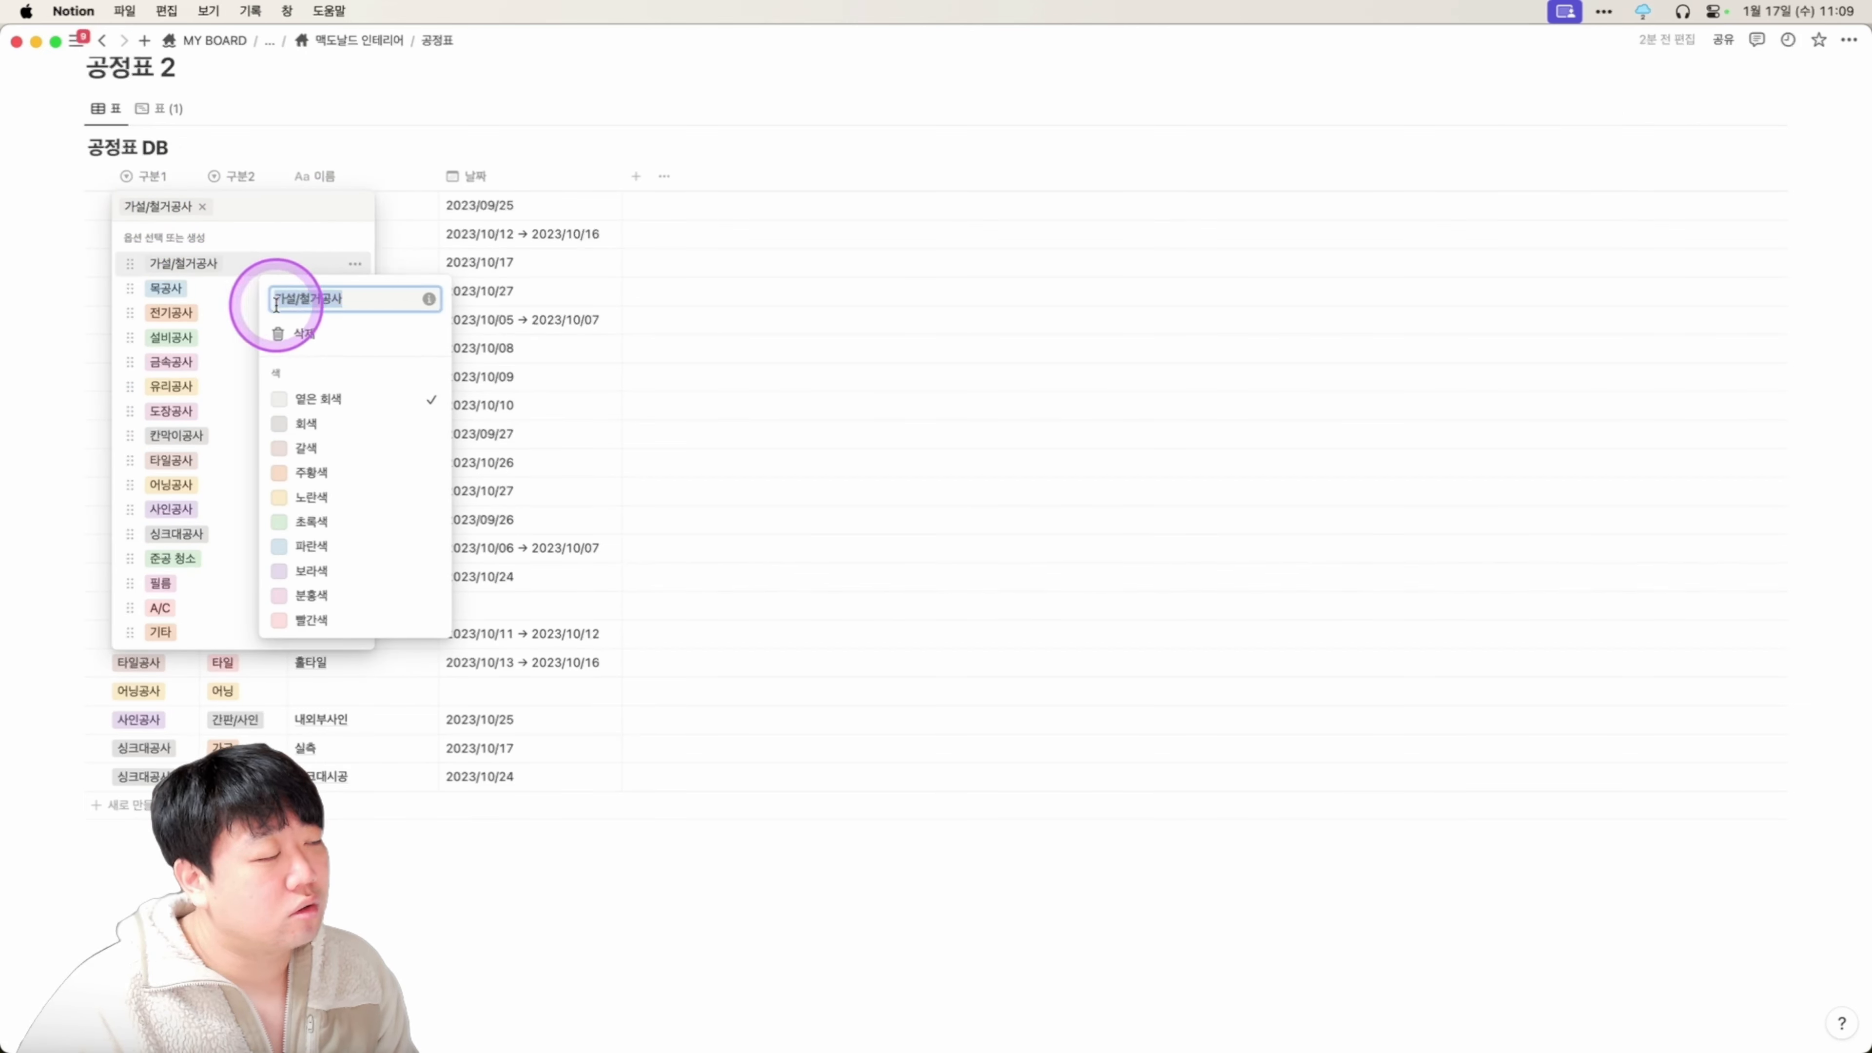
pyautogui.click(576, 362)
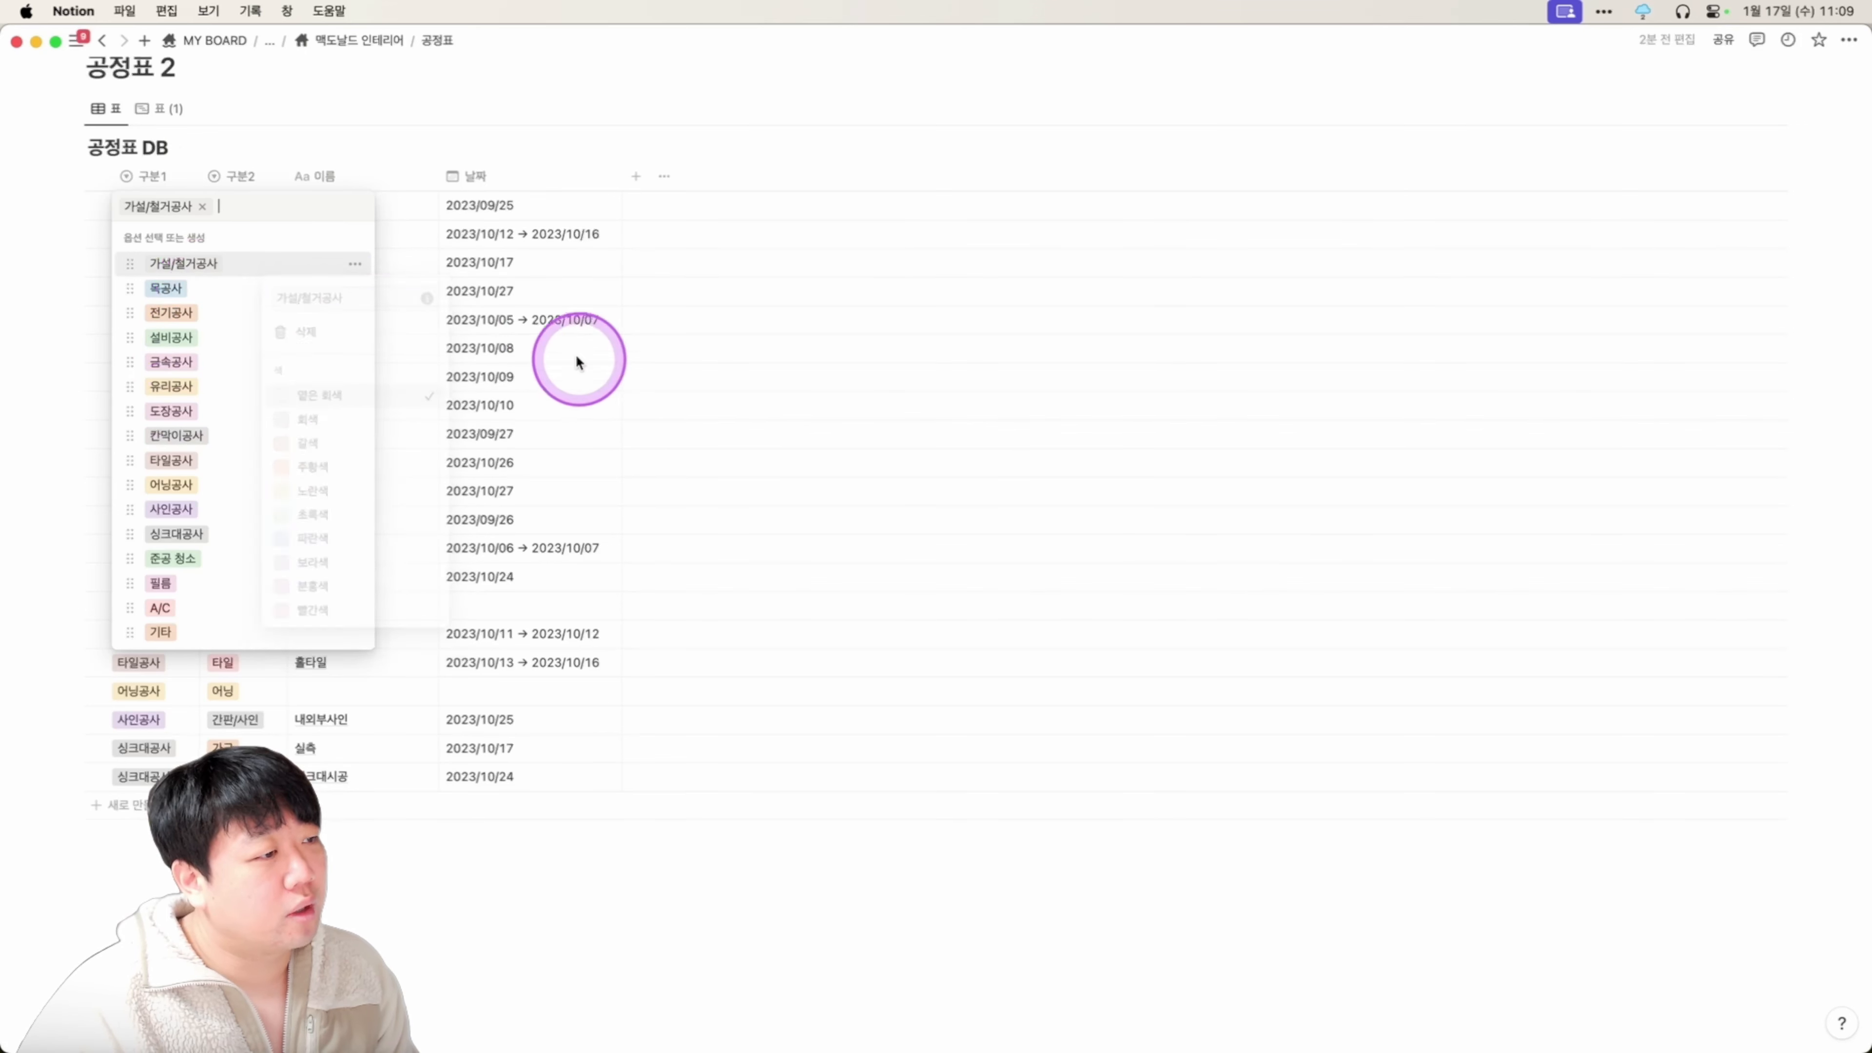
pyautogui.click(577, 361)
# Review the 구분2 options and column settings, then select the 이름 and 날짜 cells.
pyautogui.click(236, 234)
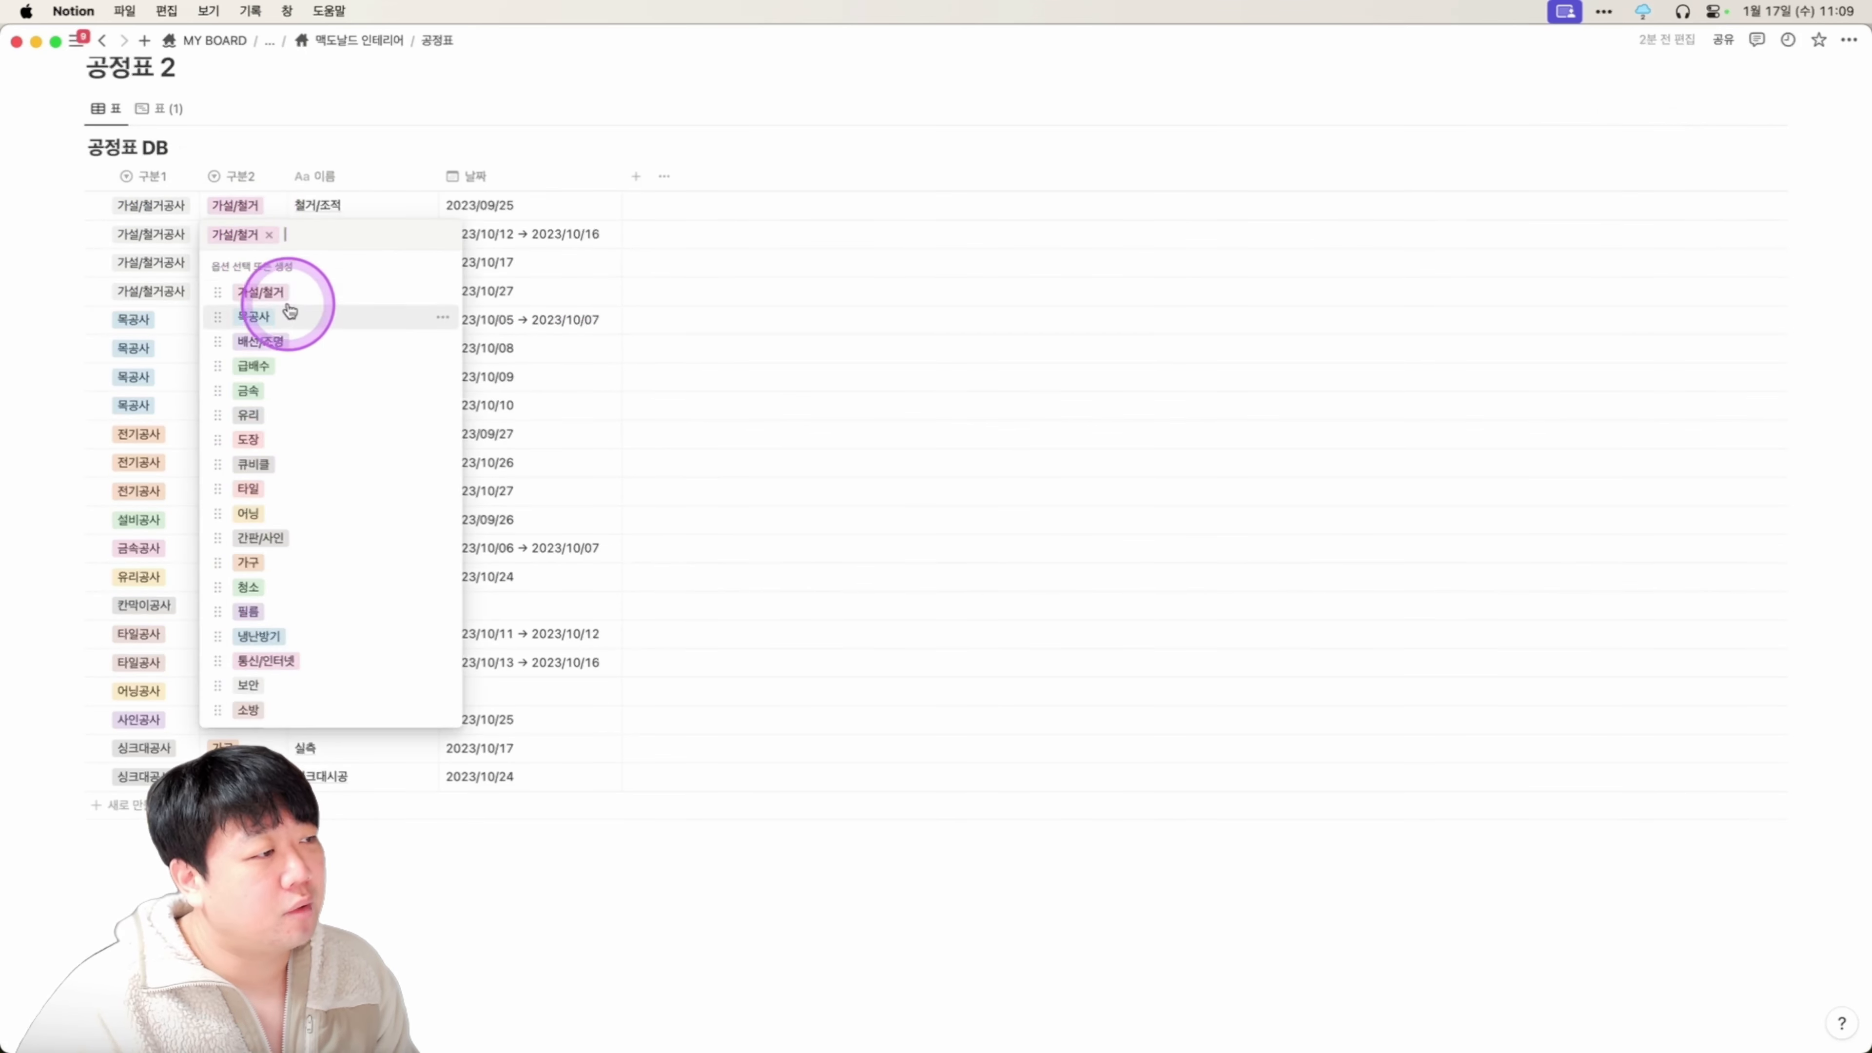
pyautogui.click(442, 292)
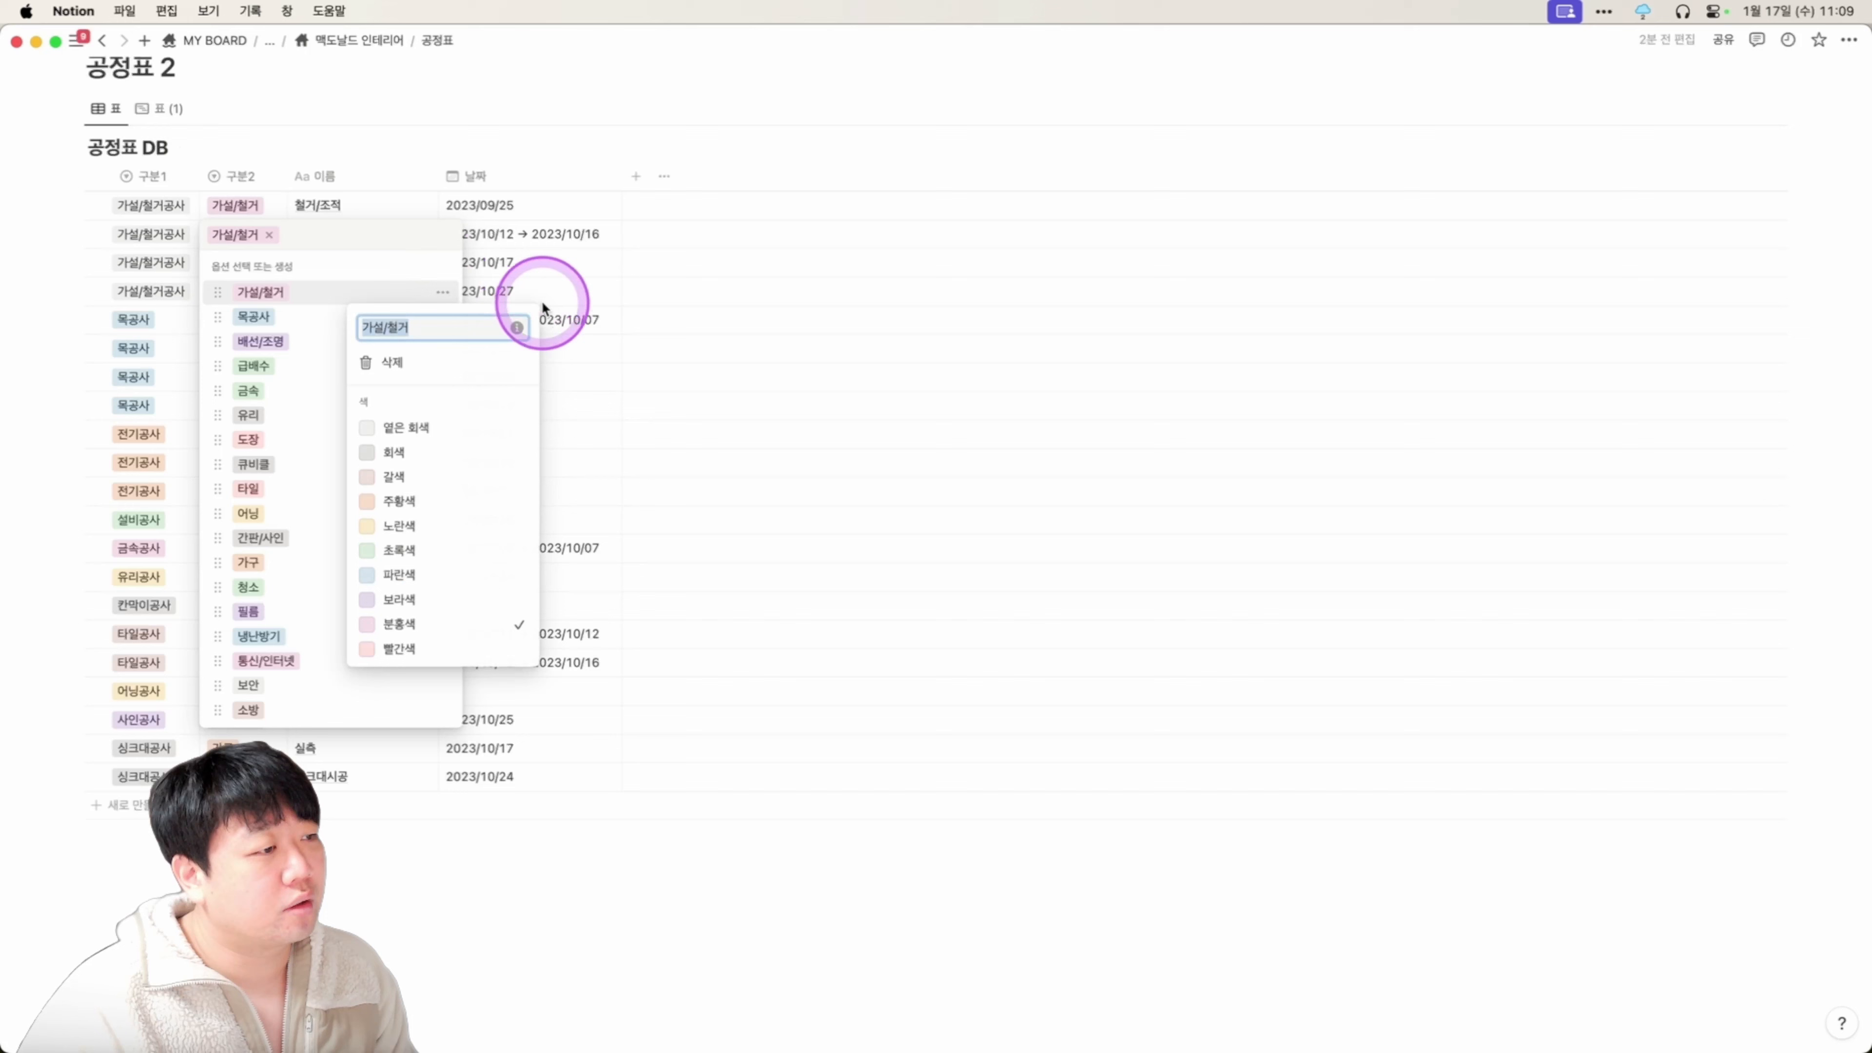
pyautogui.click(677, 351)
pyautogui.press('Escape')
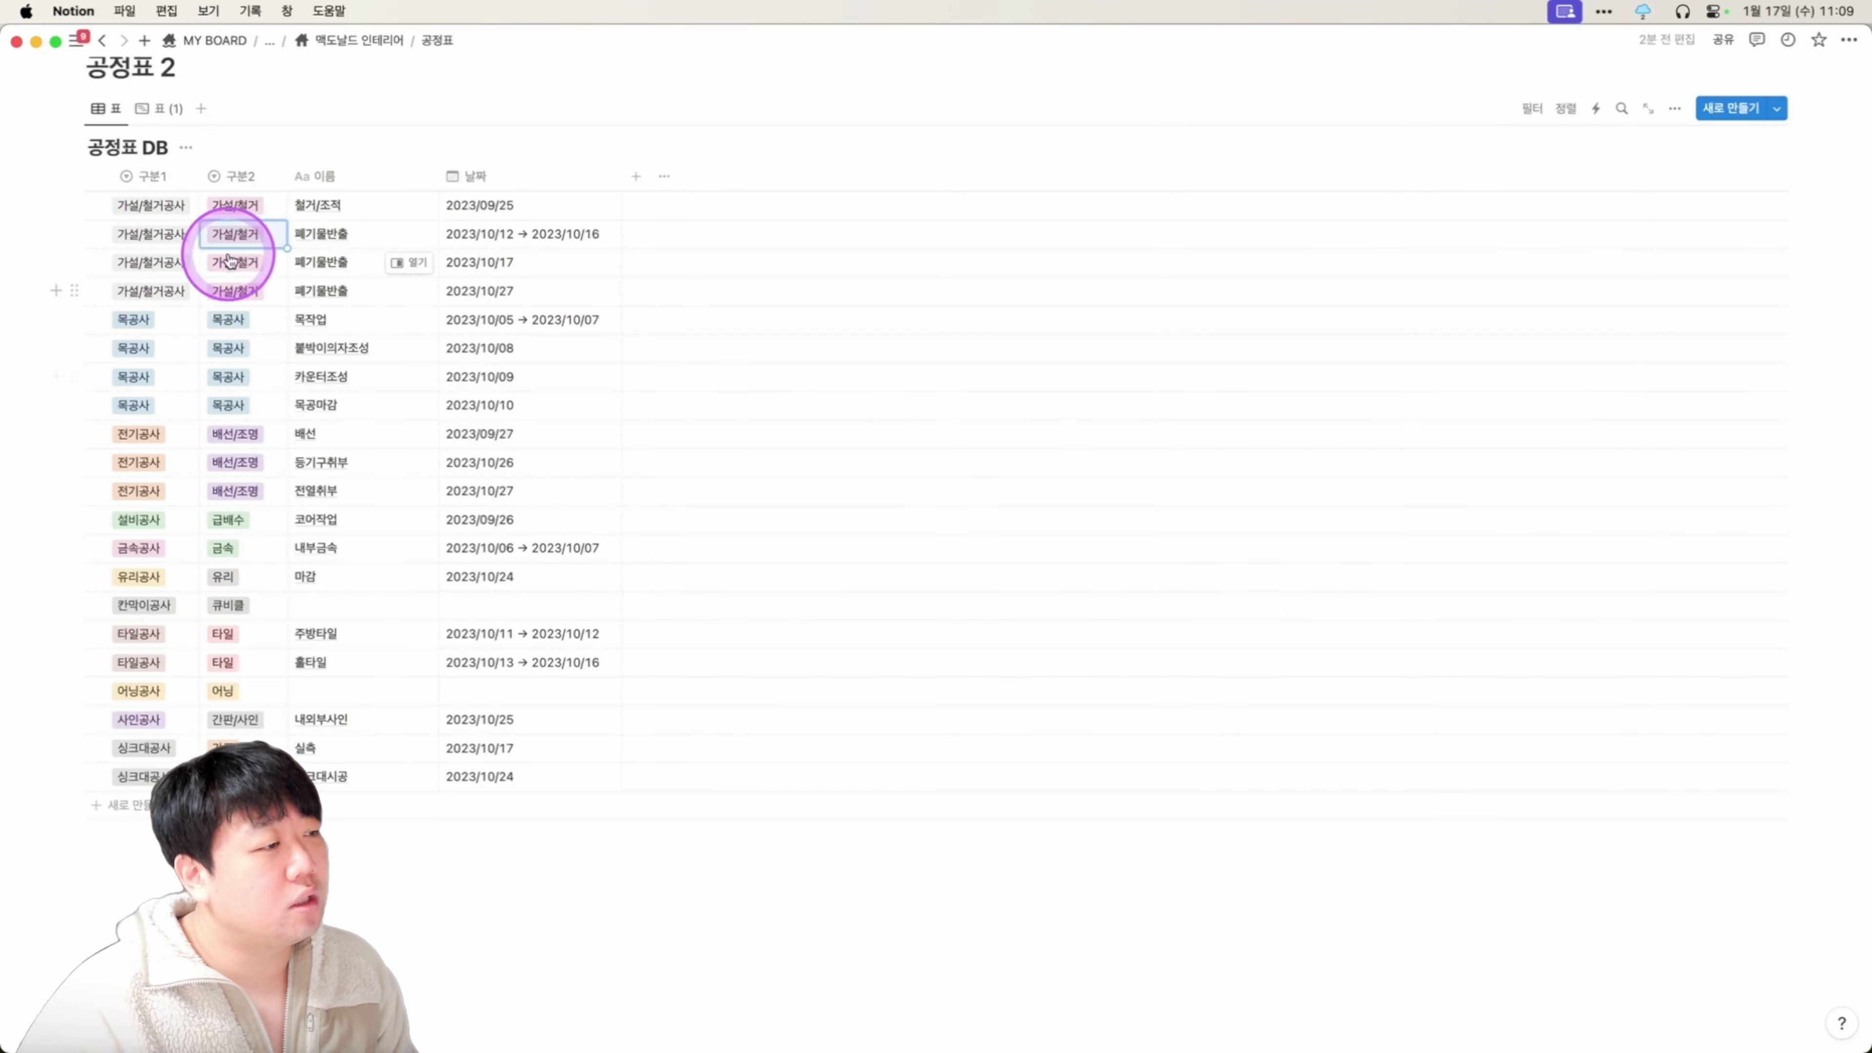
pyautogui.click(237, 175)
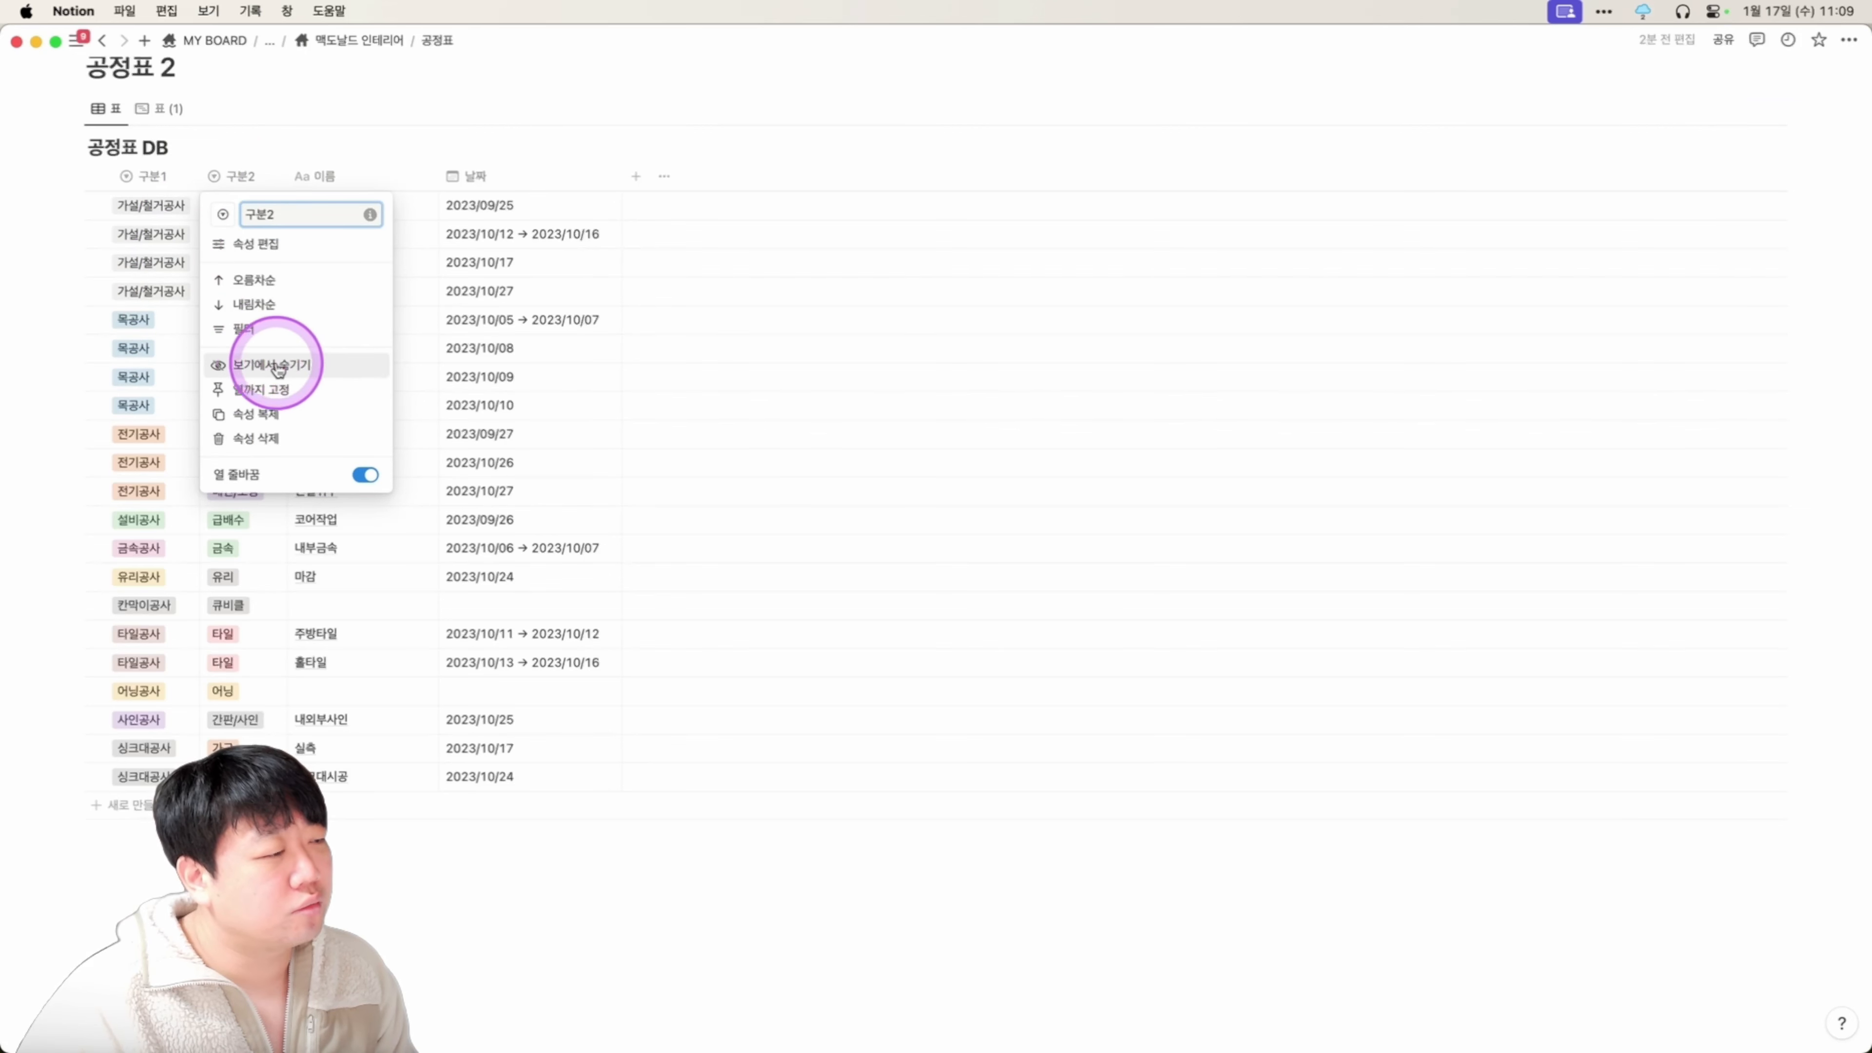
pyautogui.click(599, 391)
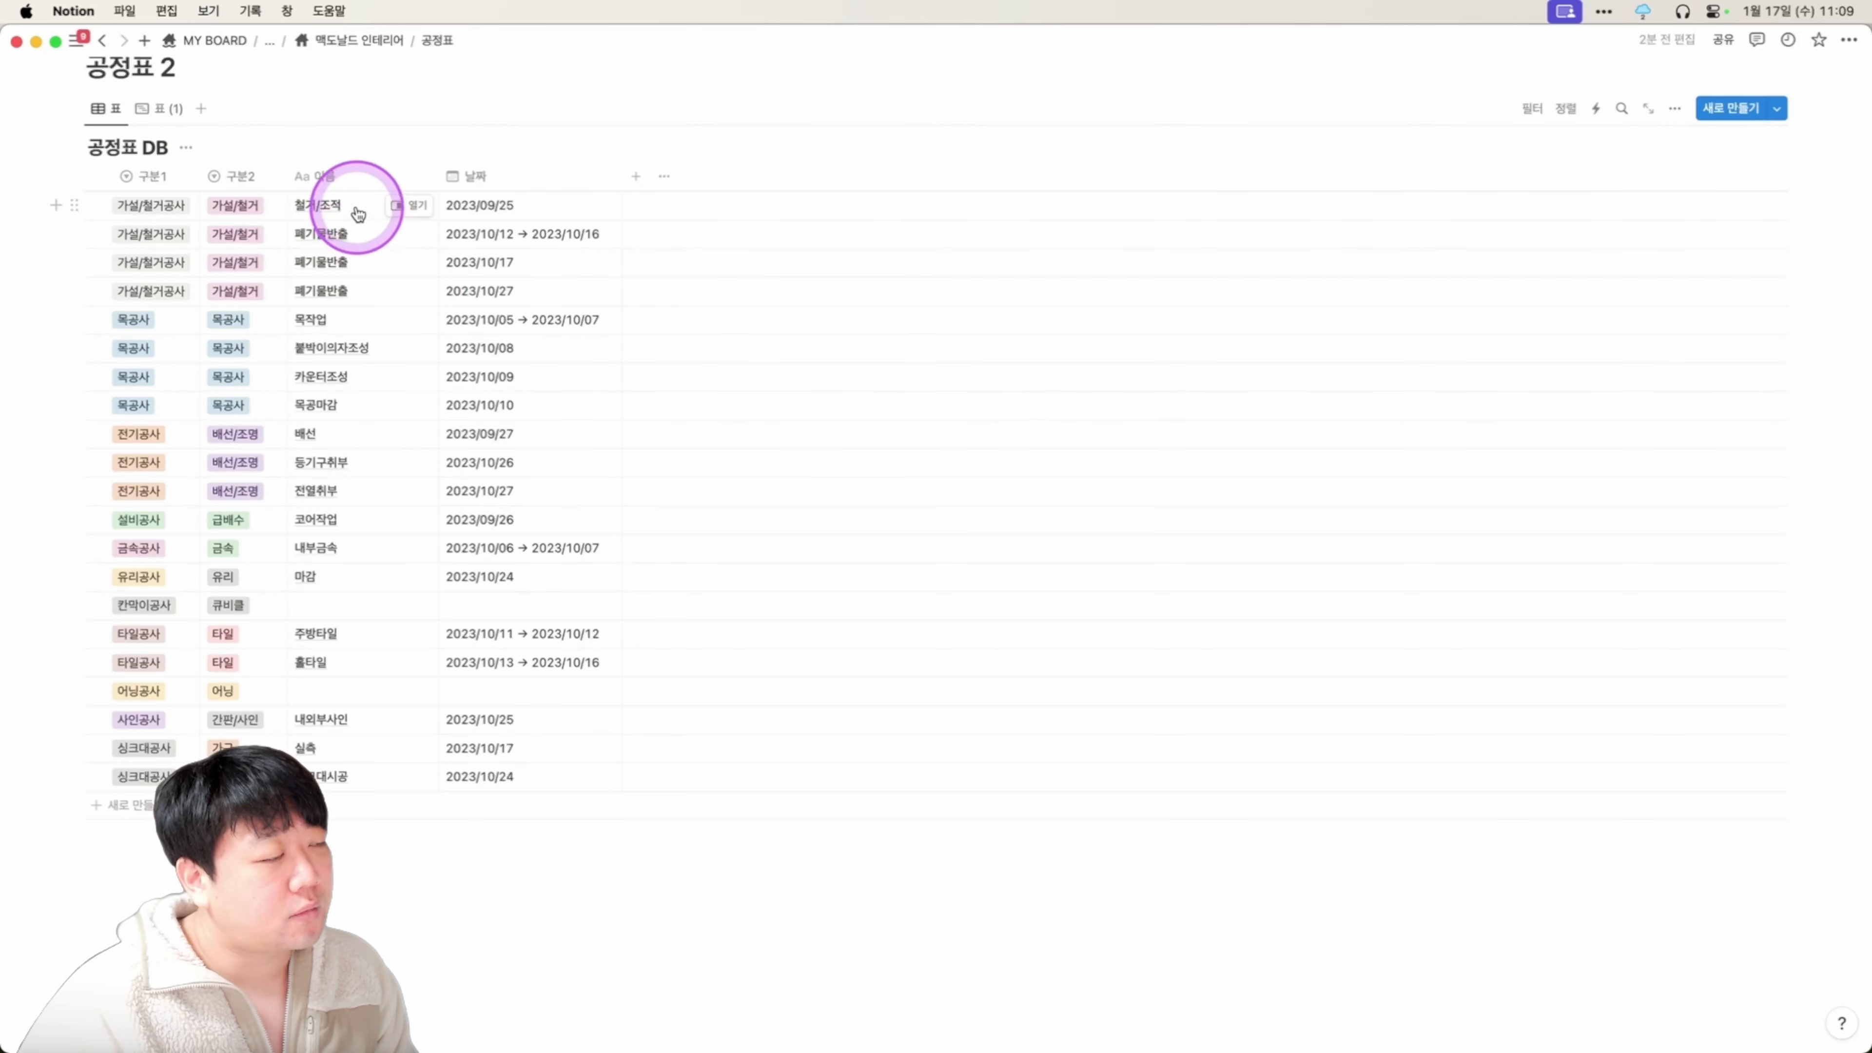
pyautogui.moveTo(355, 208); pyautogui.dragTo(366, 653)
pyautogui.moveTo(489, 236); pyautogui.dragTo(485, 774)
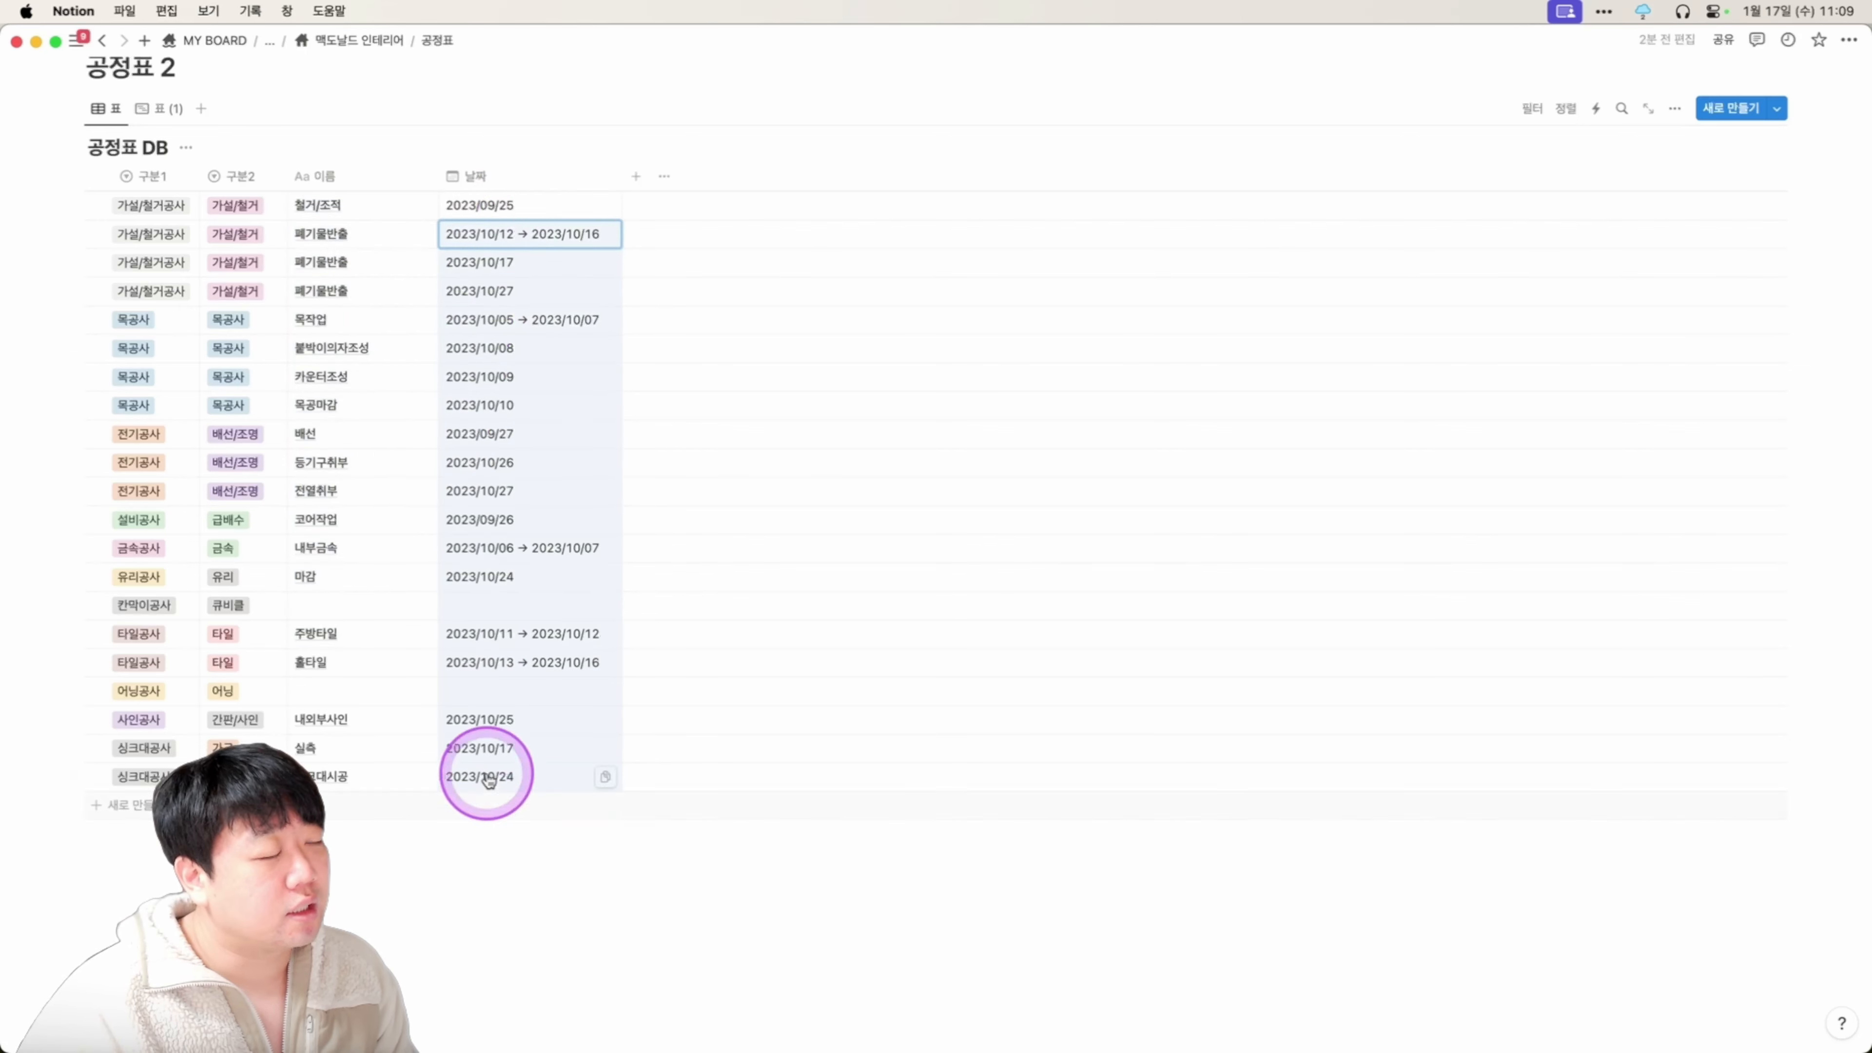
# View 공정표 DB as a timeline, then go back to the 맥도날드 인테리어 project page.
pyautogui.click(157, 123)
pyautogui.scroll(-5, 230, 293)
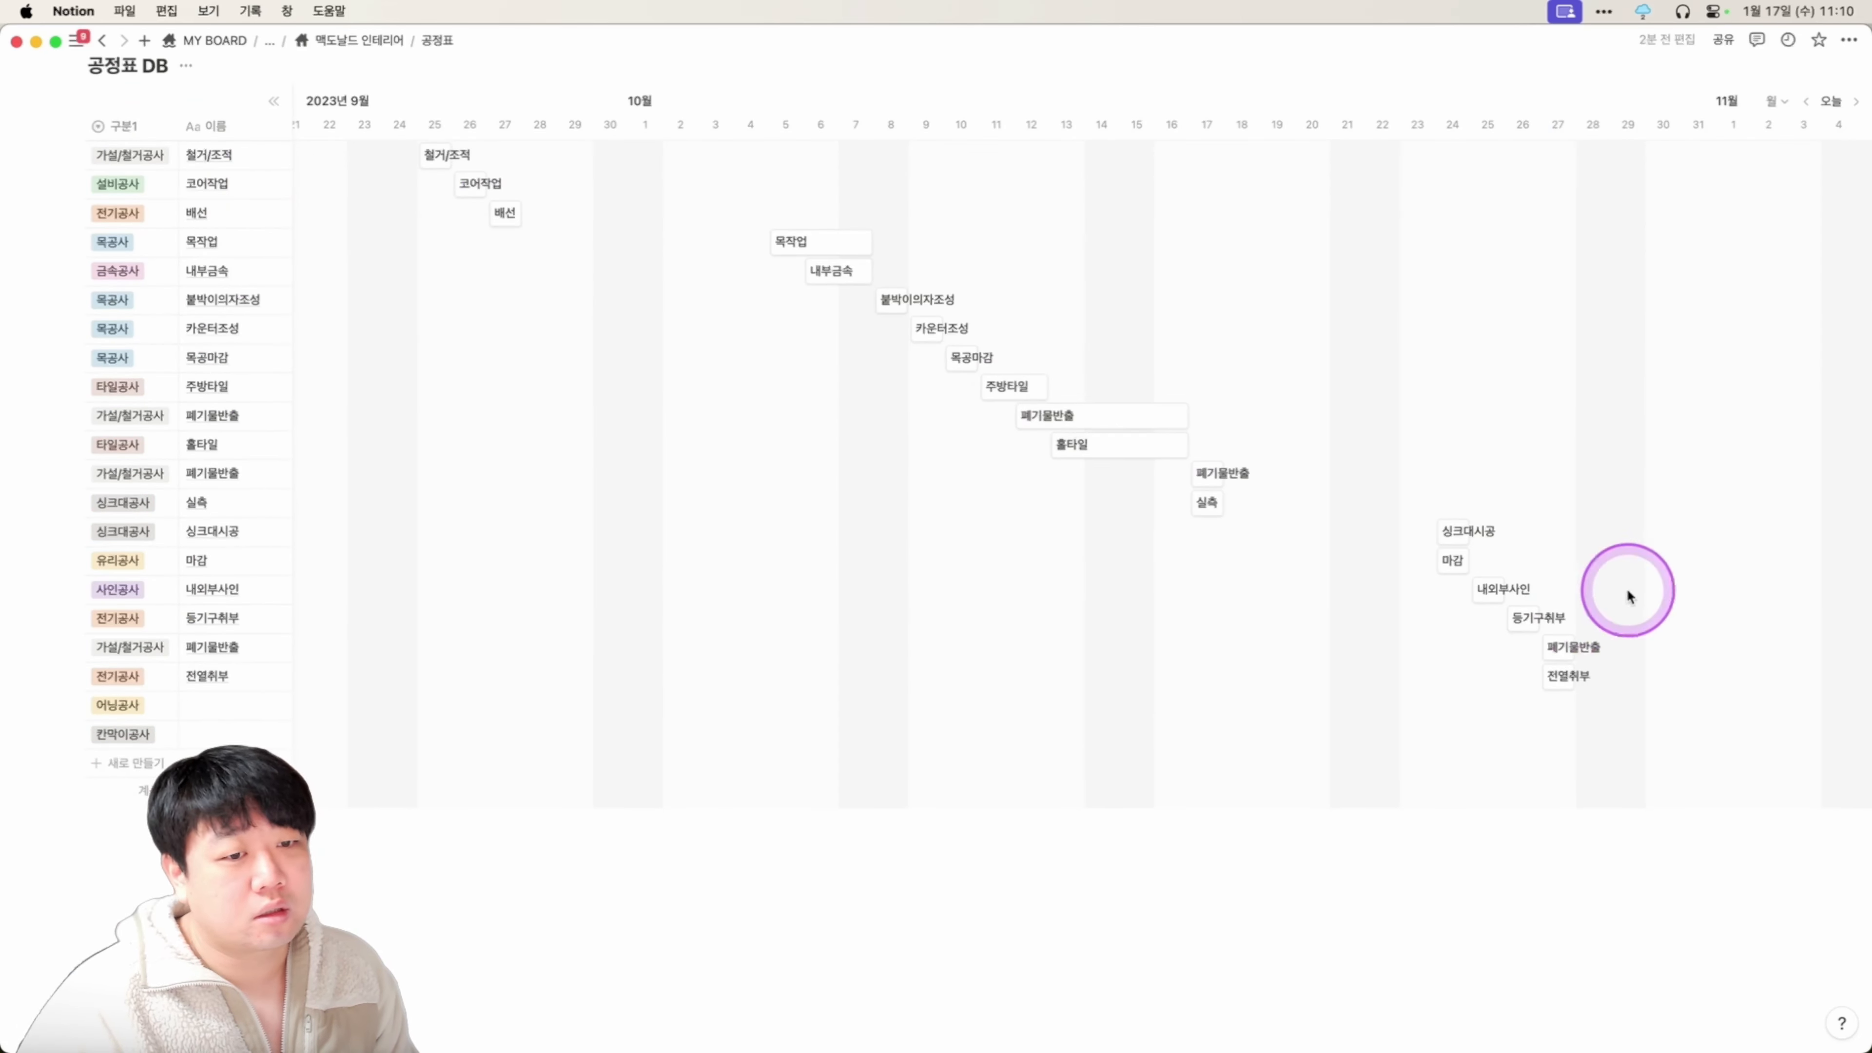
pyautogui.scroll(3, 1113, 650)
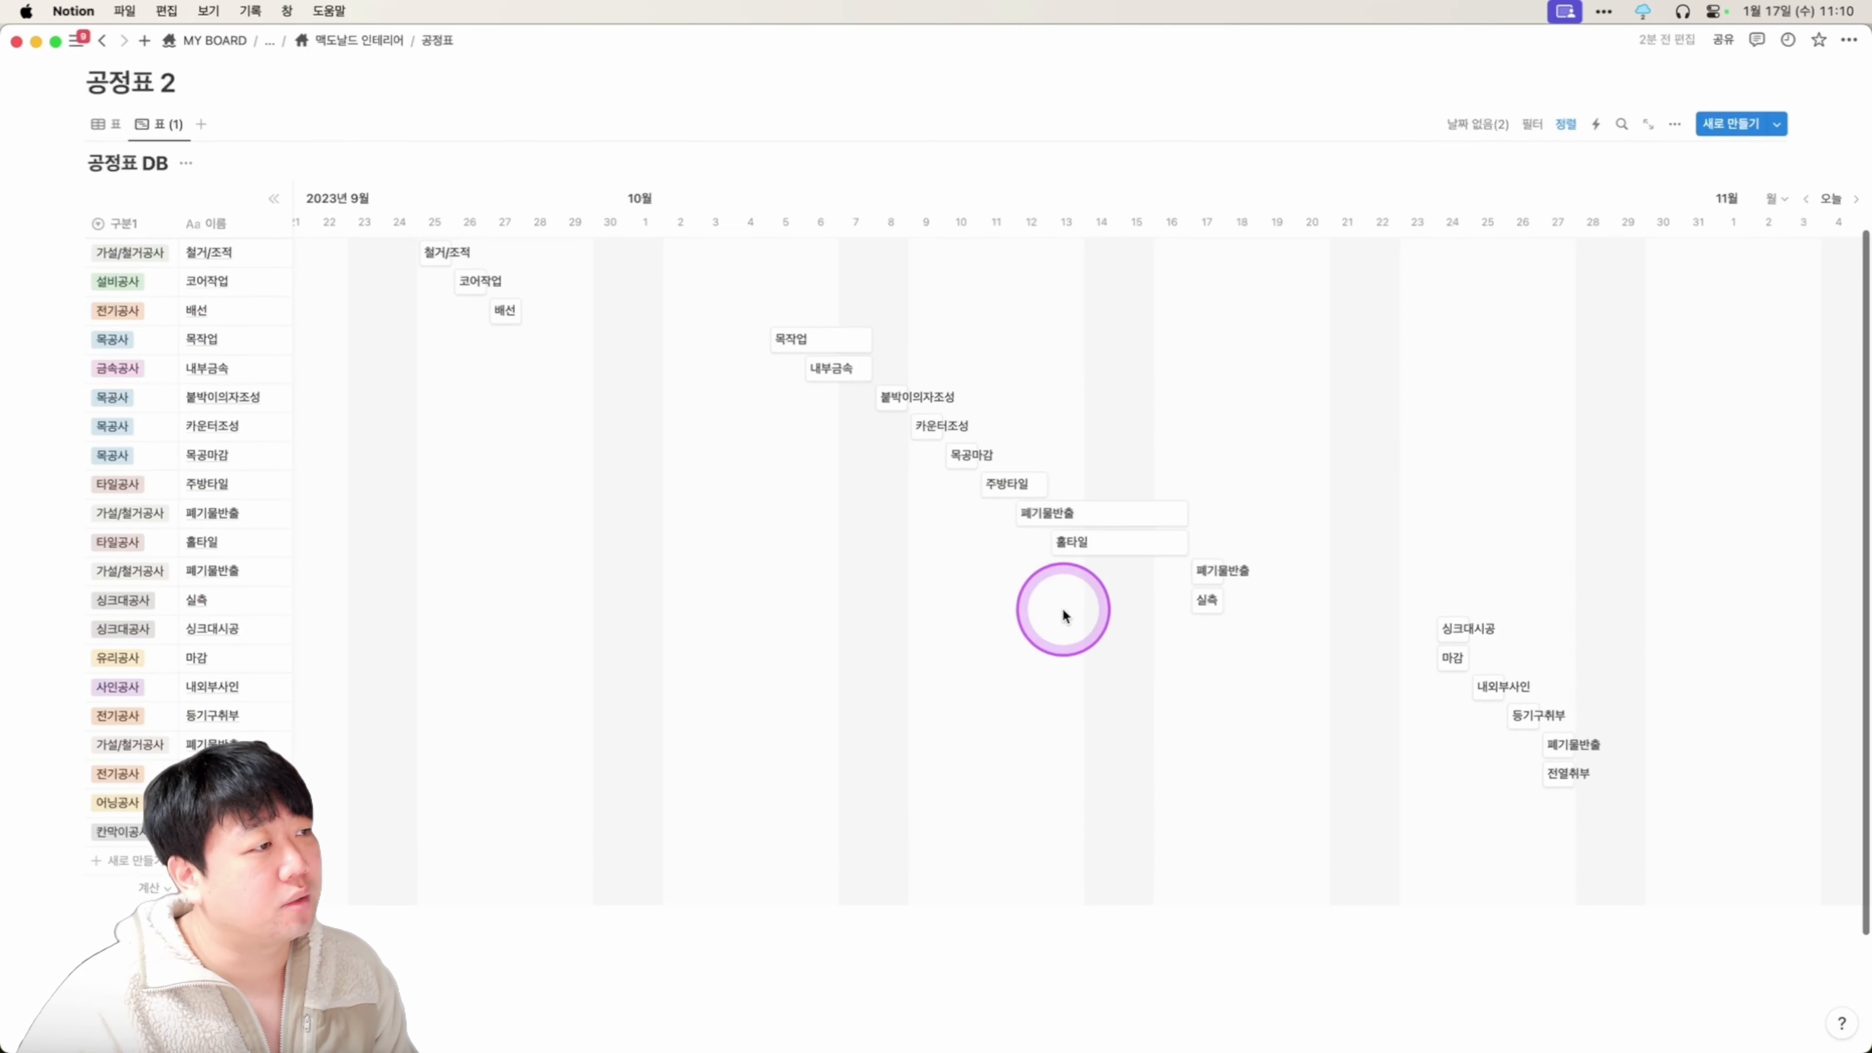
pyautogui.press('super+[')
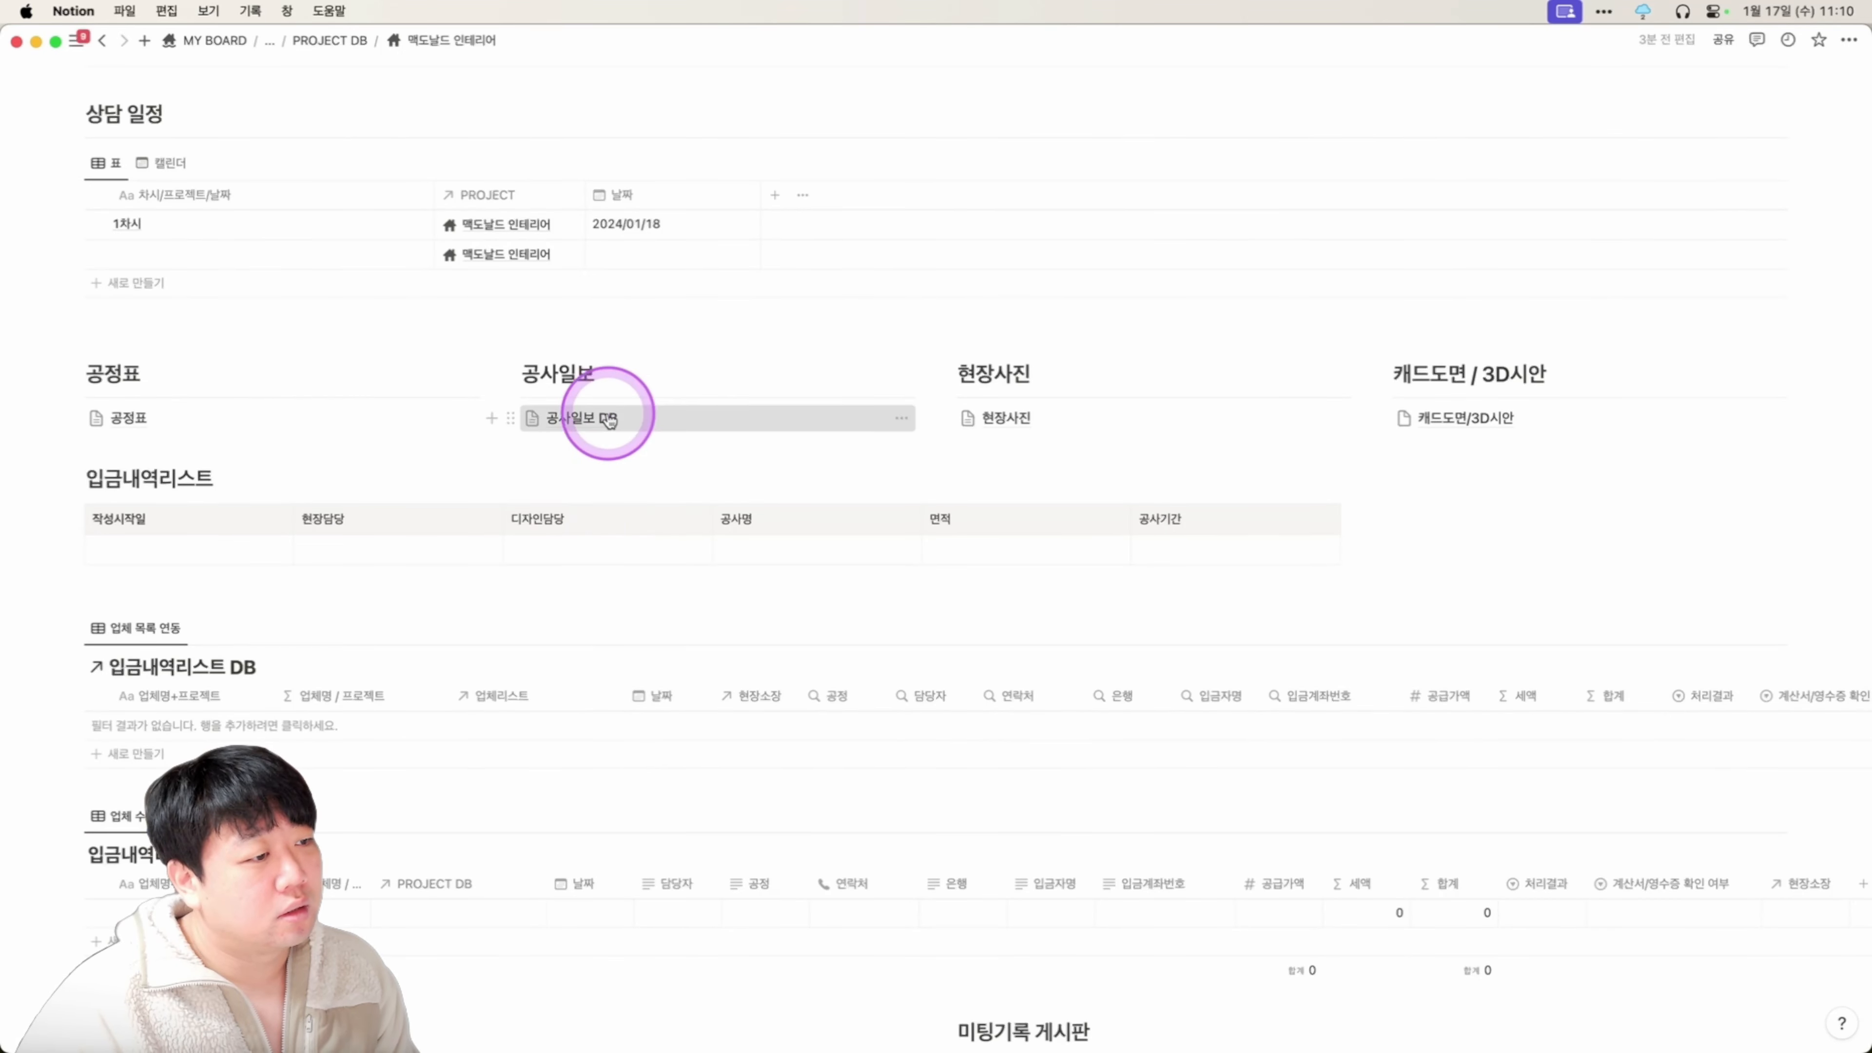
# Add a 공사일보 DB entry with 현장명 맥도날드 인테리어 and open it beside the table.
pyautogui.click(608, 417)
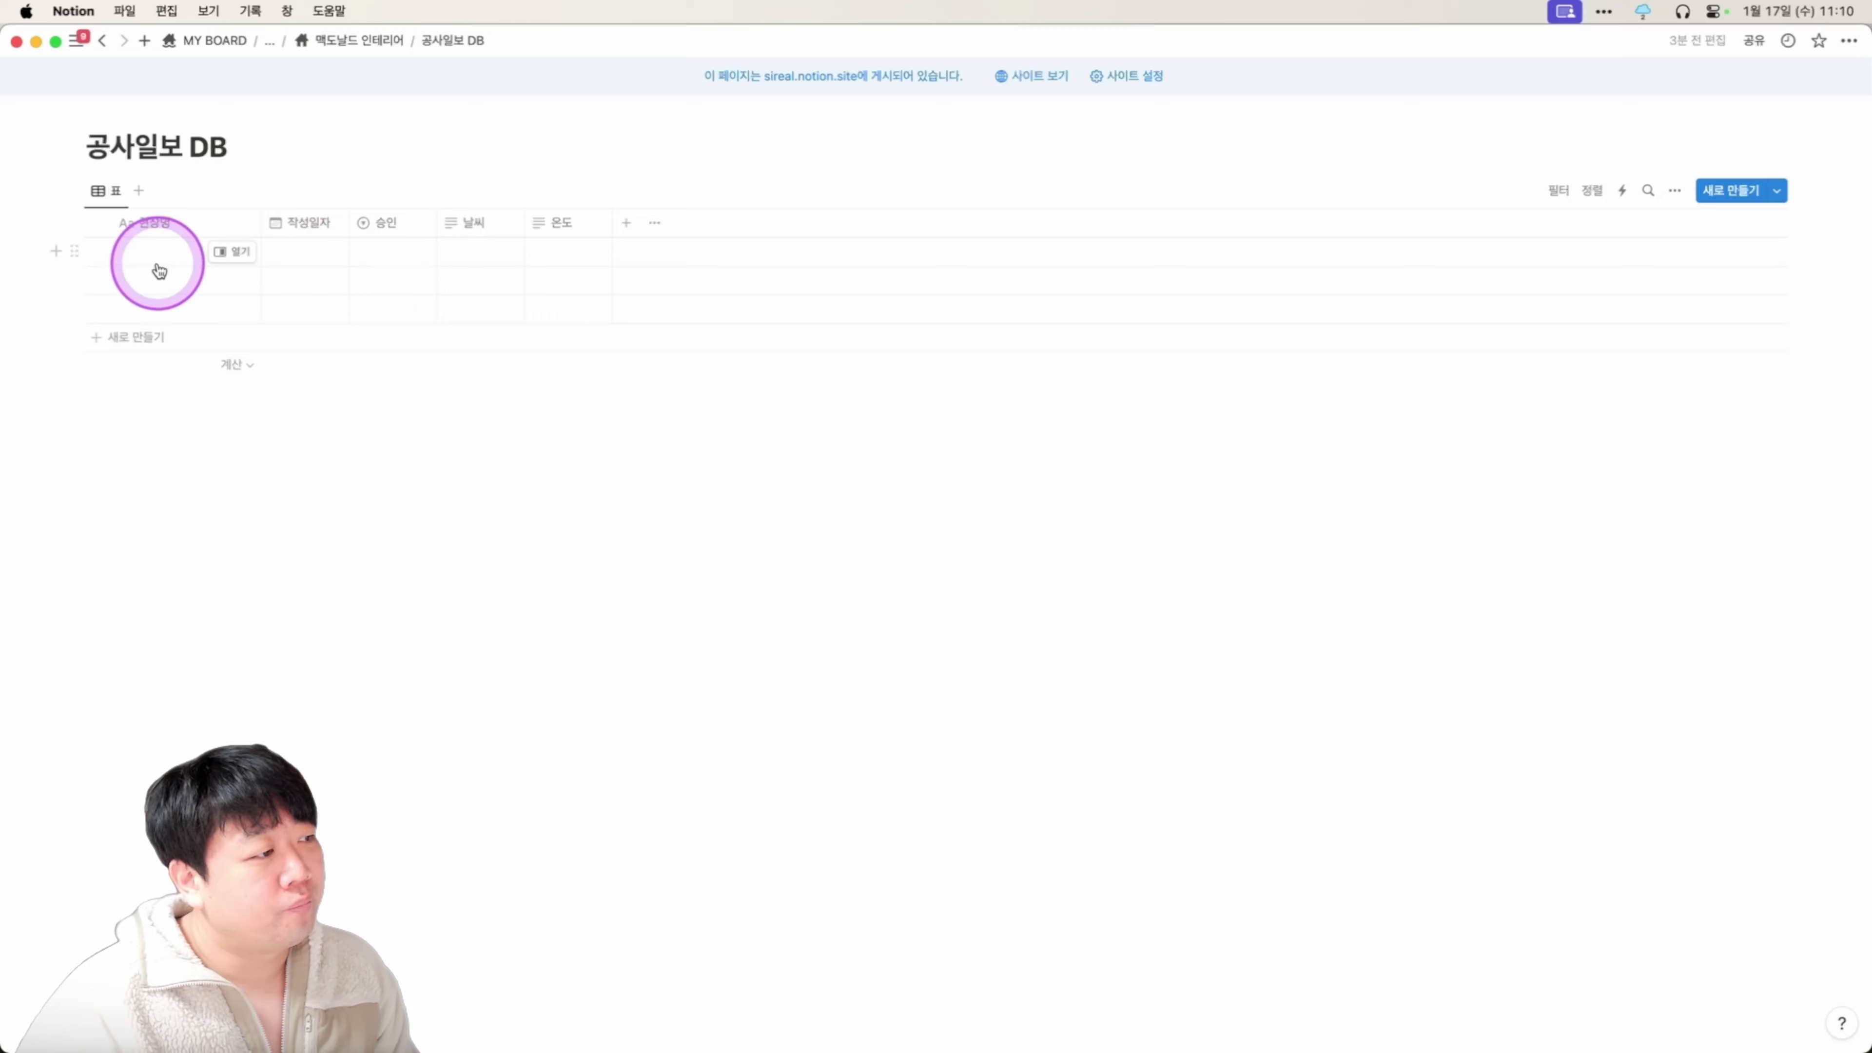
pyautogui.click(177, 256)
pyautogui.write('맥도날드 인테리어')
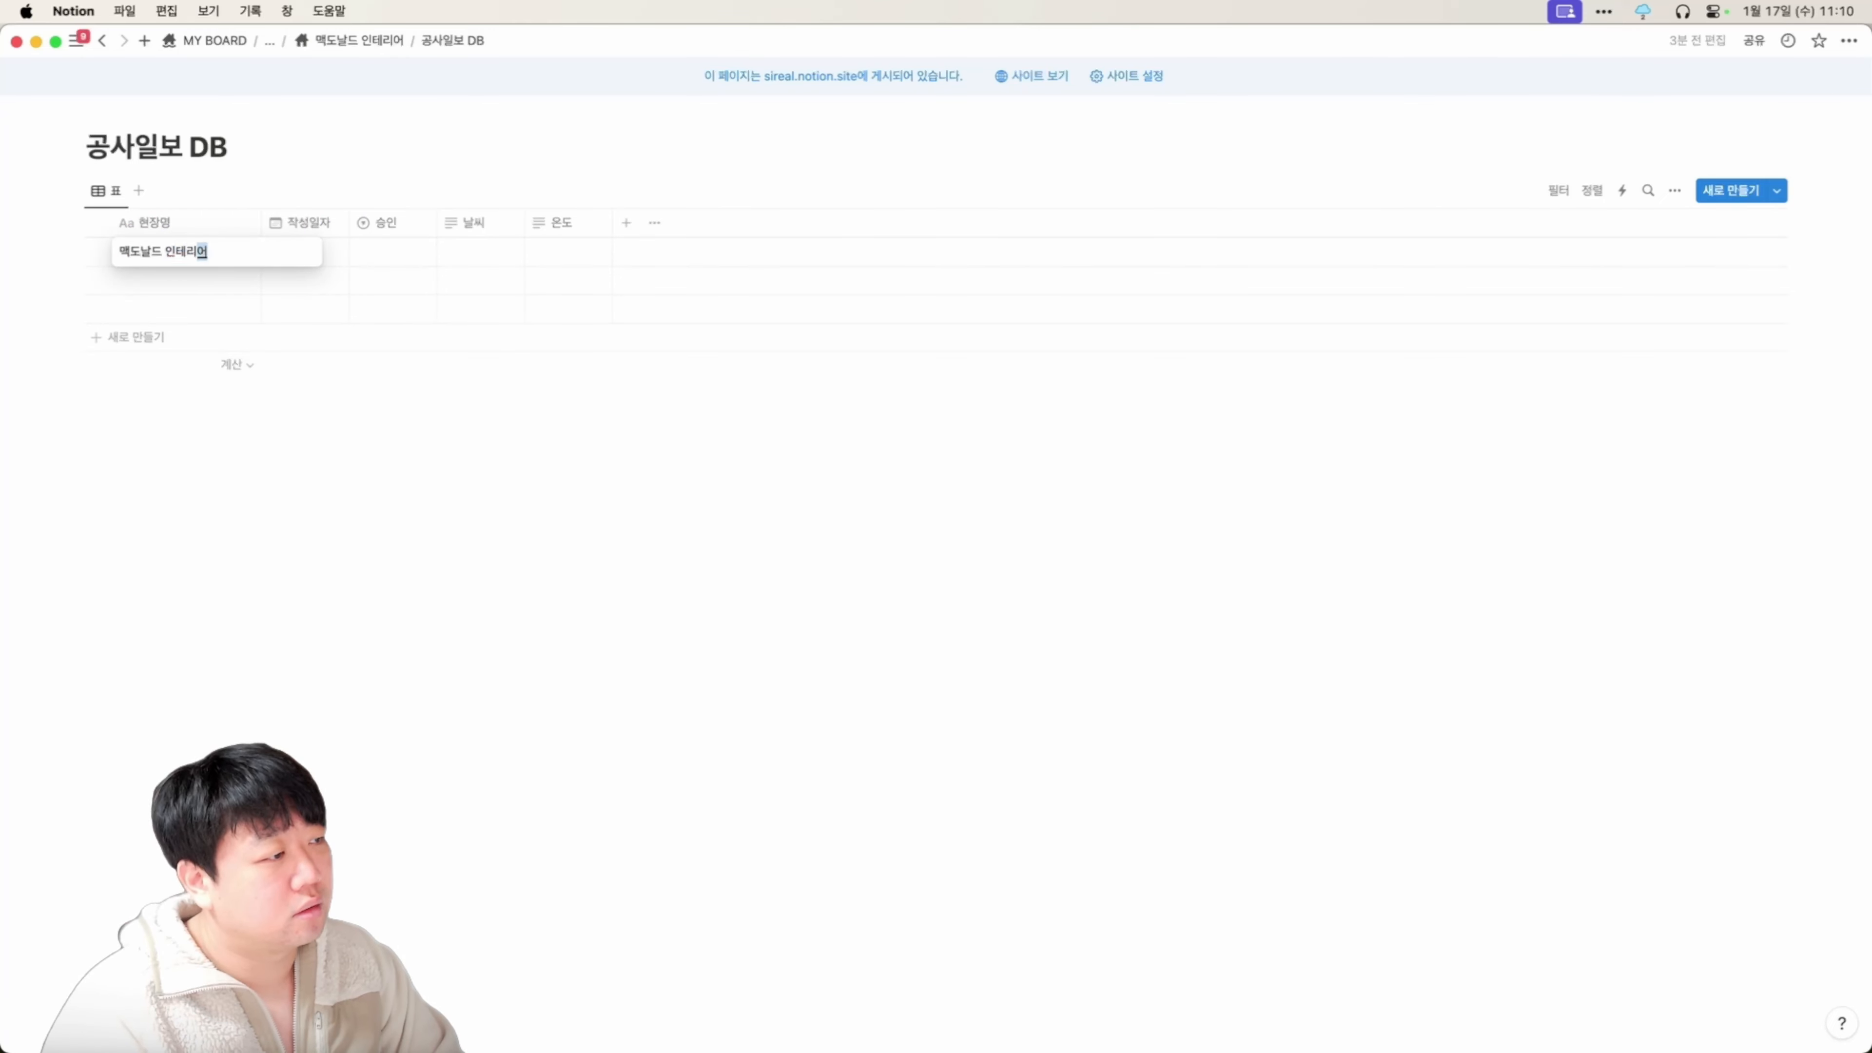
pyautogui.press('Return')
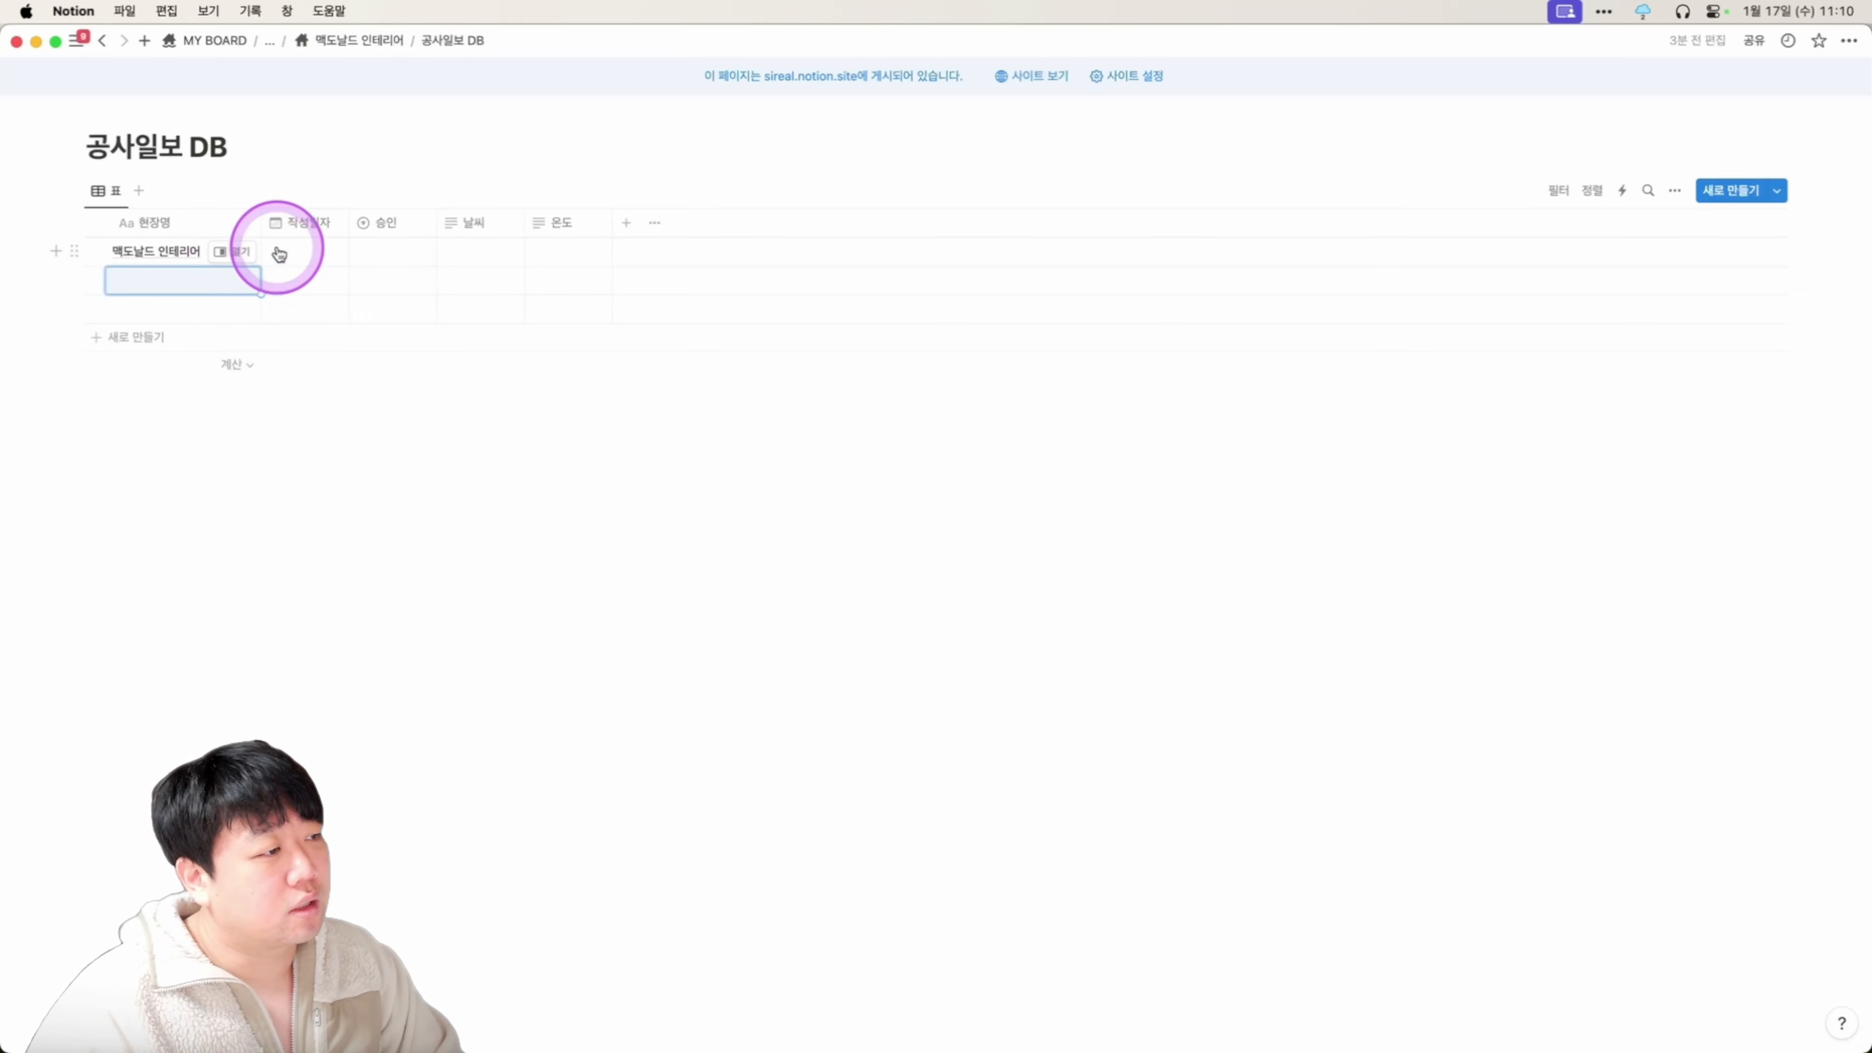
pyautogui.click(315, 251)
pyautogui.click(377, 252)
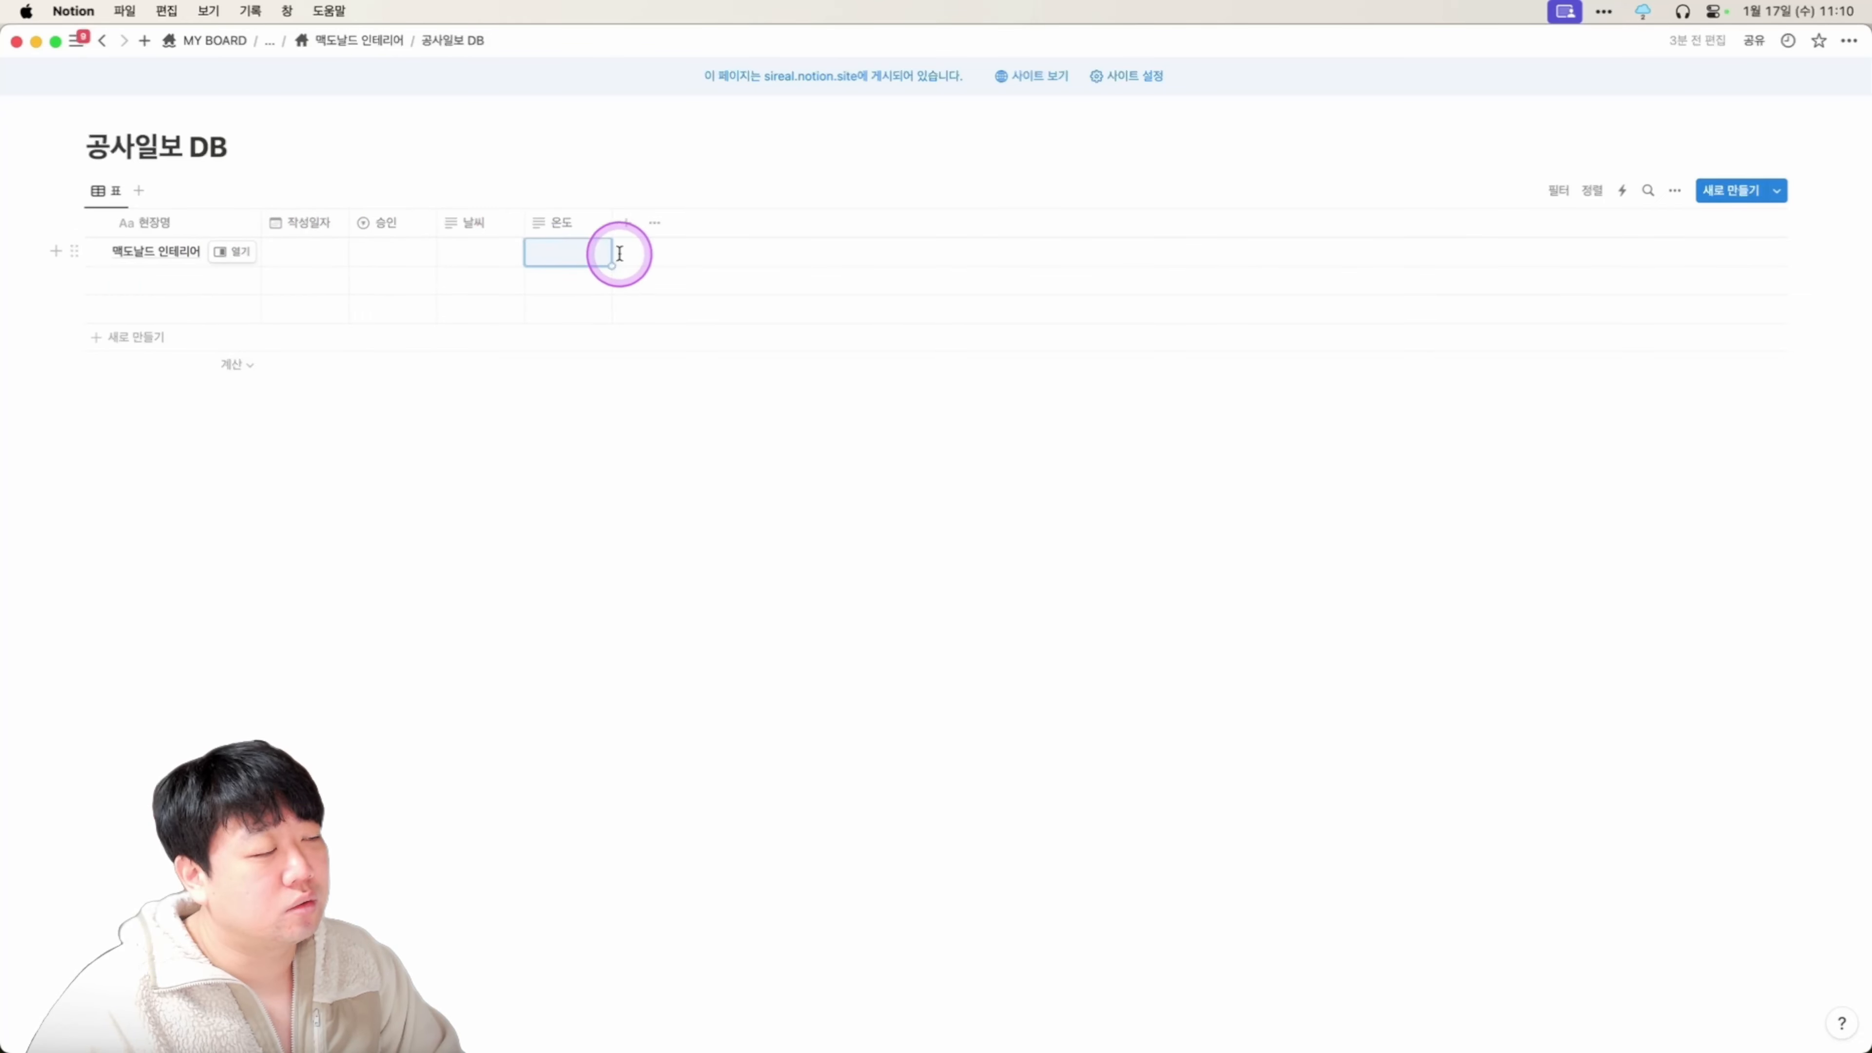
pyautogui.click(242, 254)
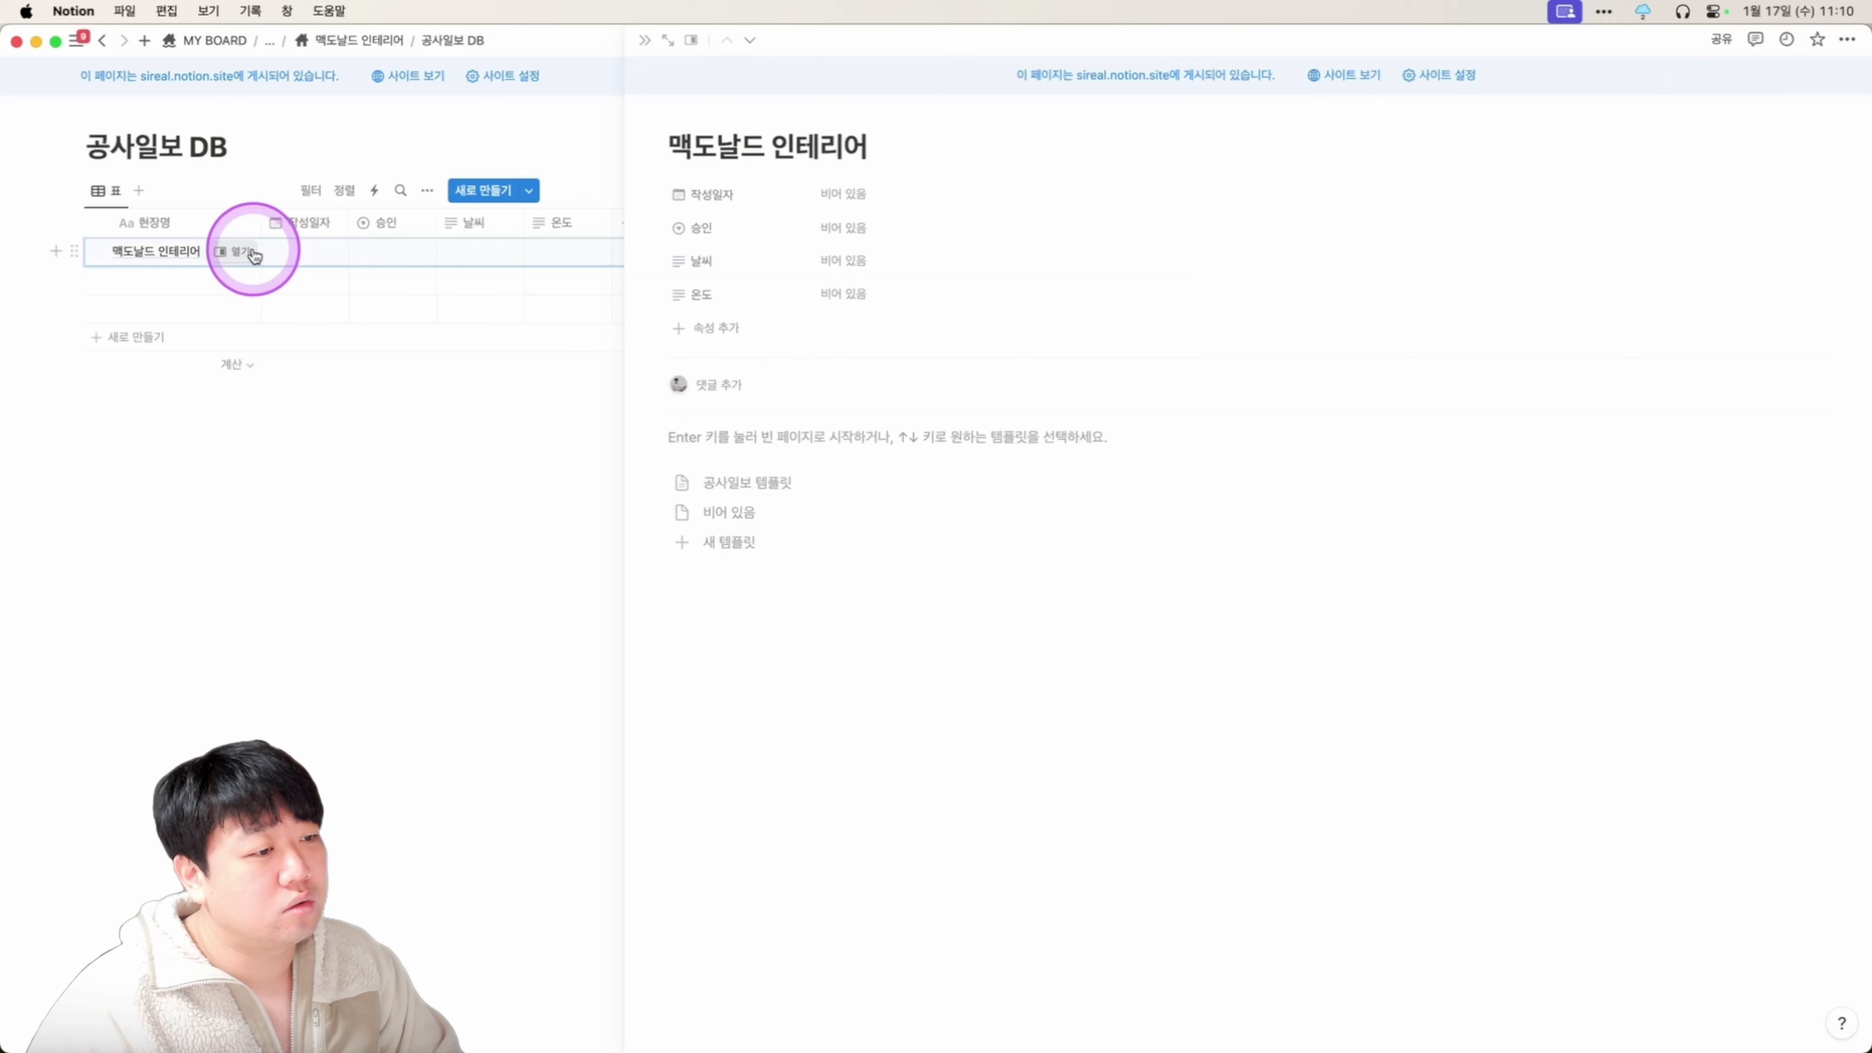
# Apply the 공사일보 템플릿 to the entry and review its work lists and manpower tables.
pyautogui.click(811, 482)
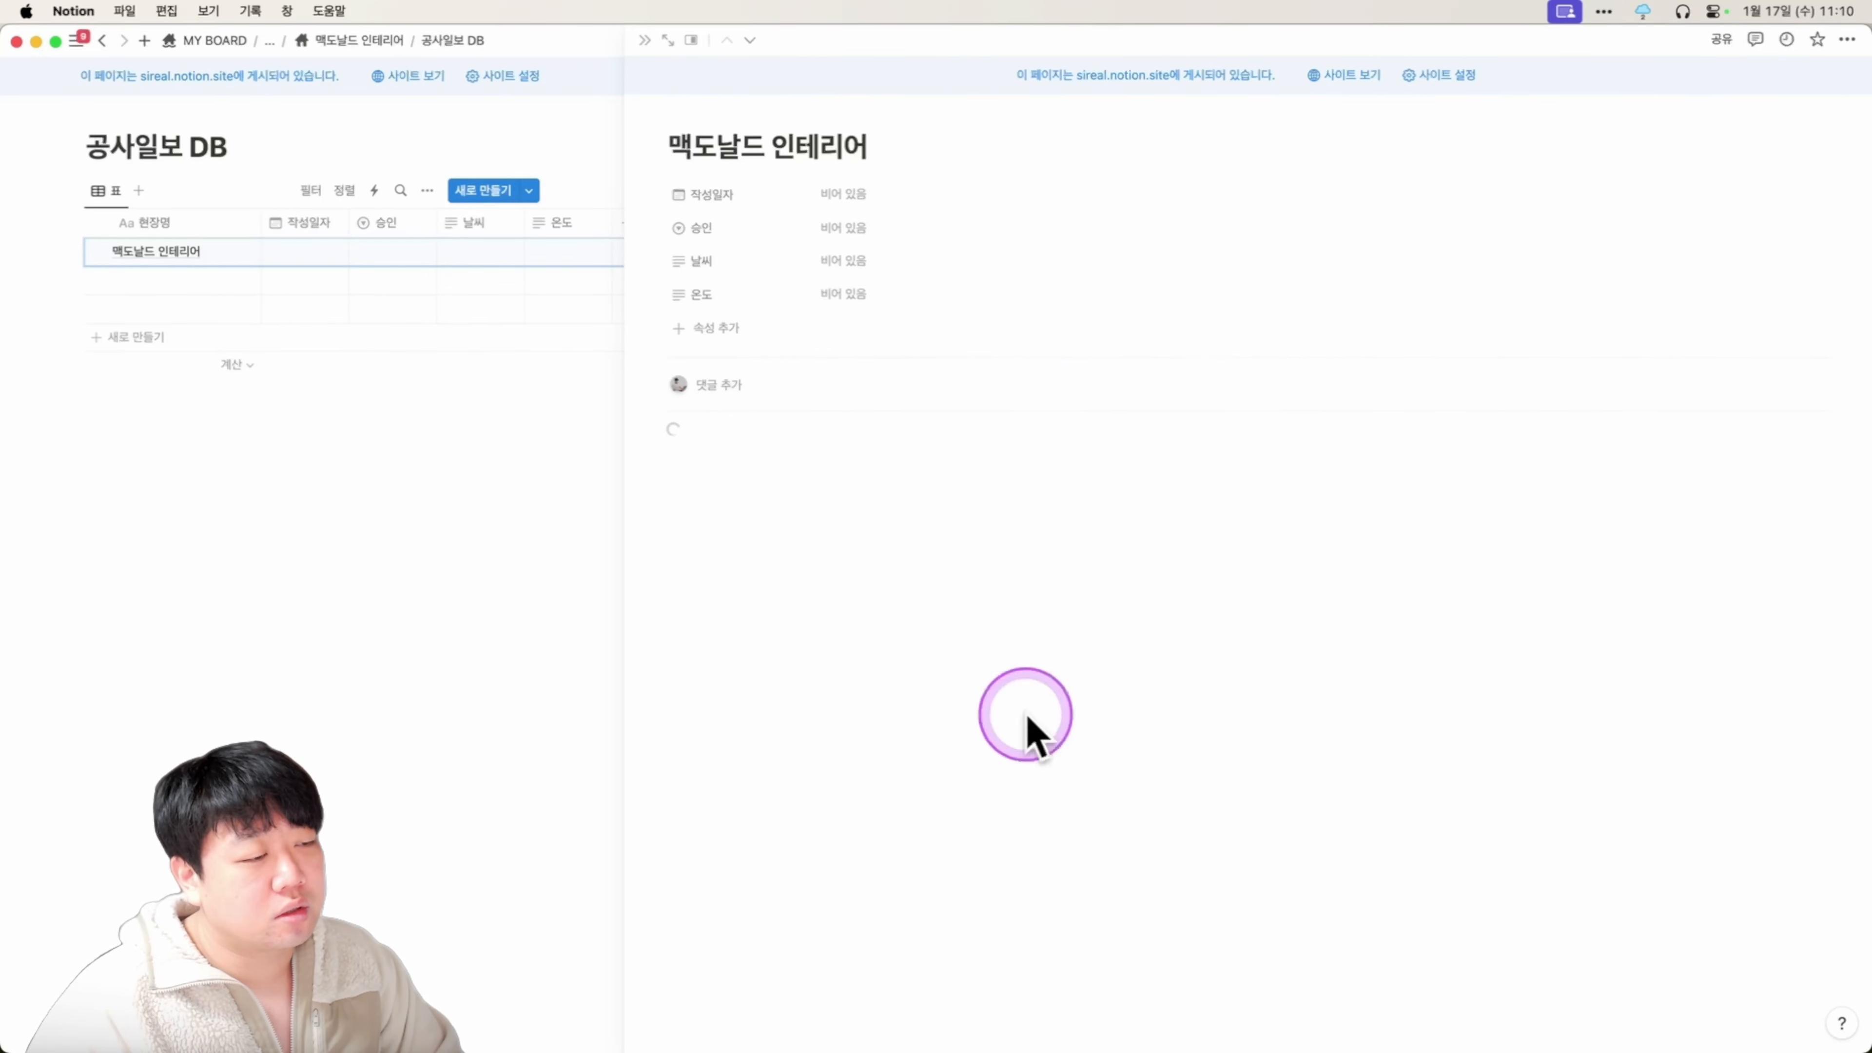
pyautogui.scroll(-3, 1074, 618)
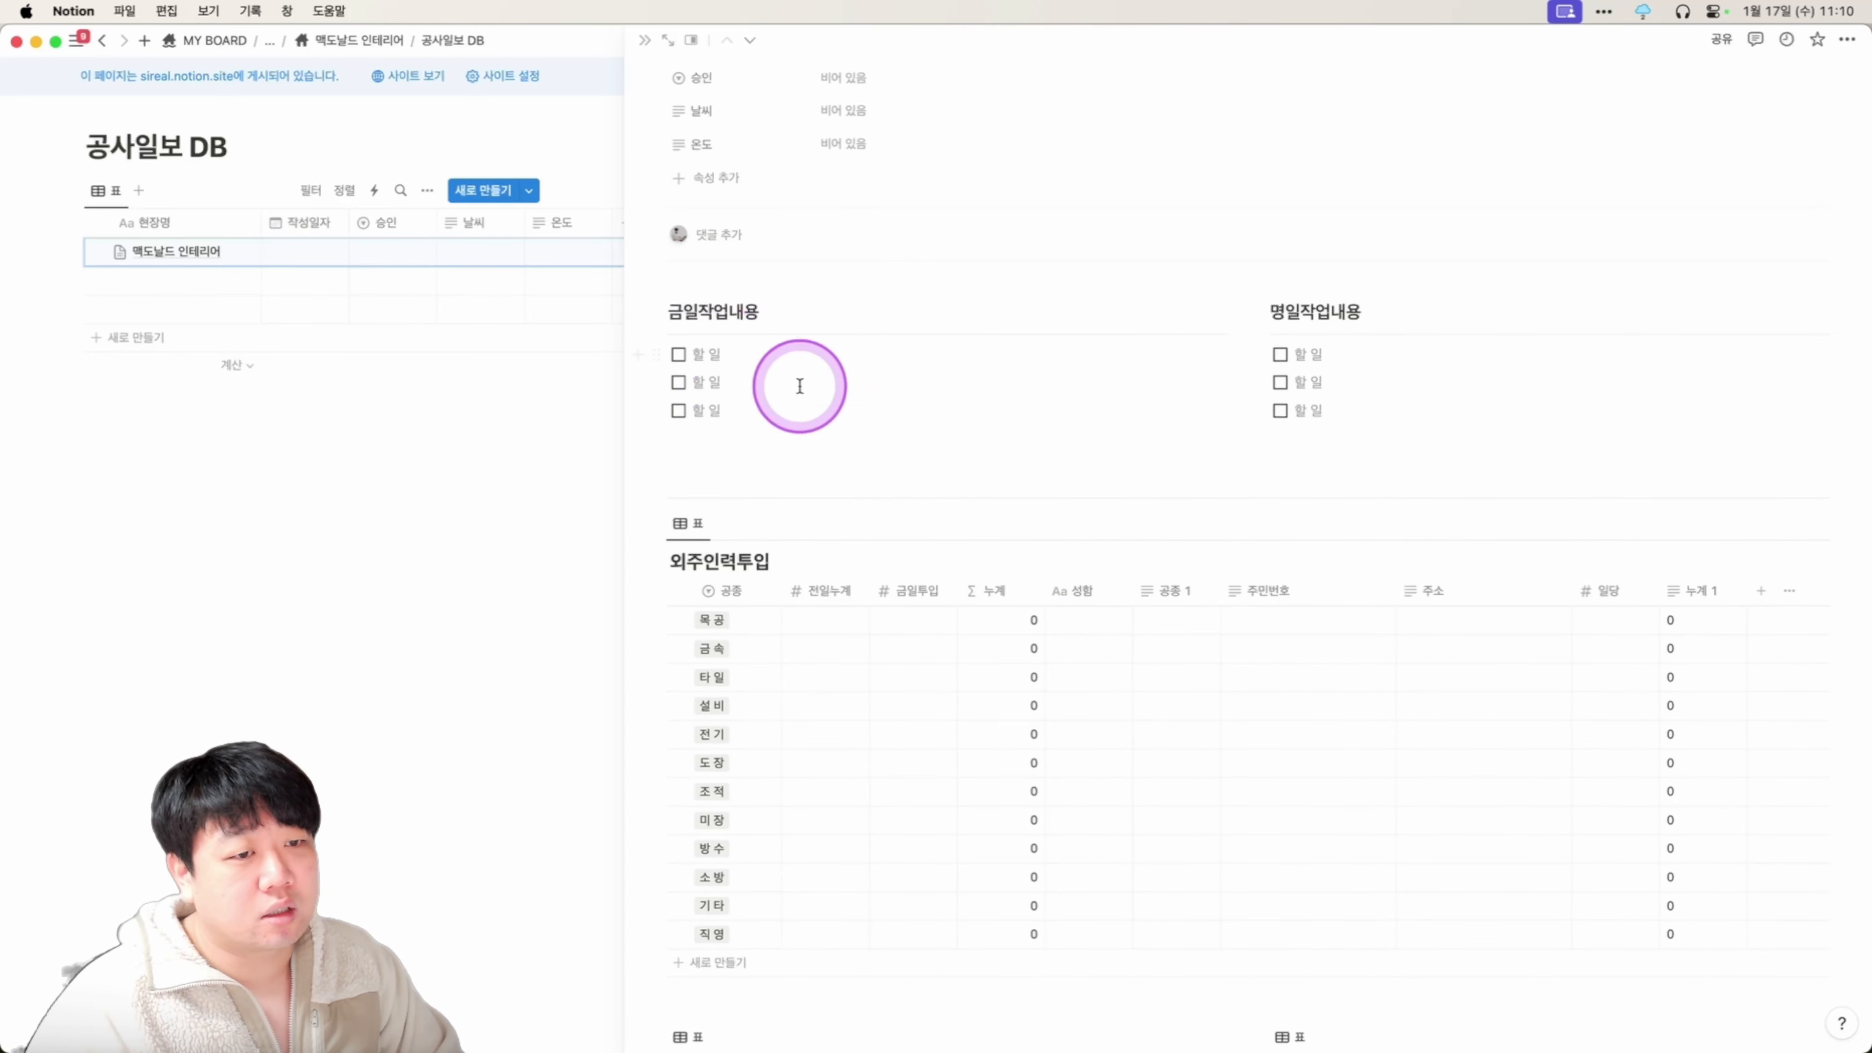
pyautogui.scroll(-1, 1334, 382)
pyautogui.scroll(-8, 1334, 382)
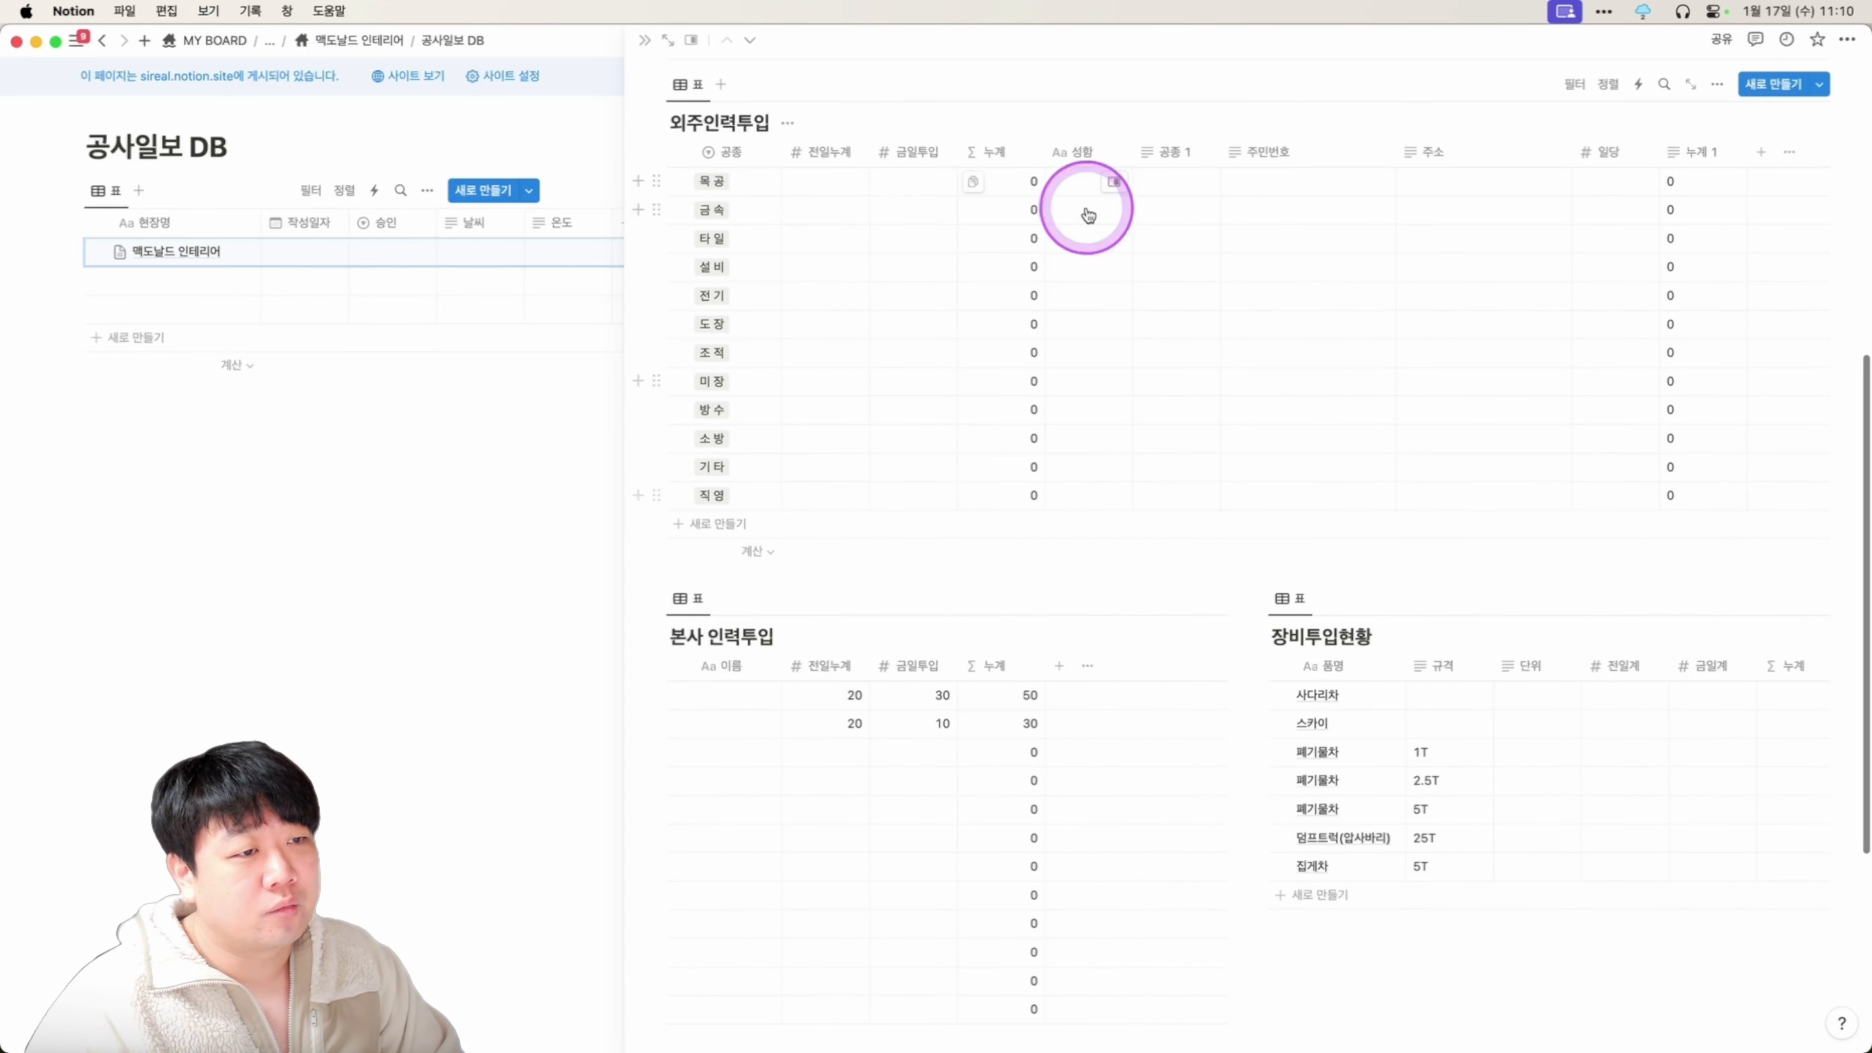
pyautogui.scroll(-1, 1034, 512)
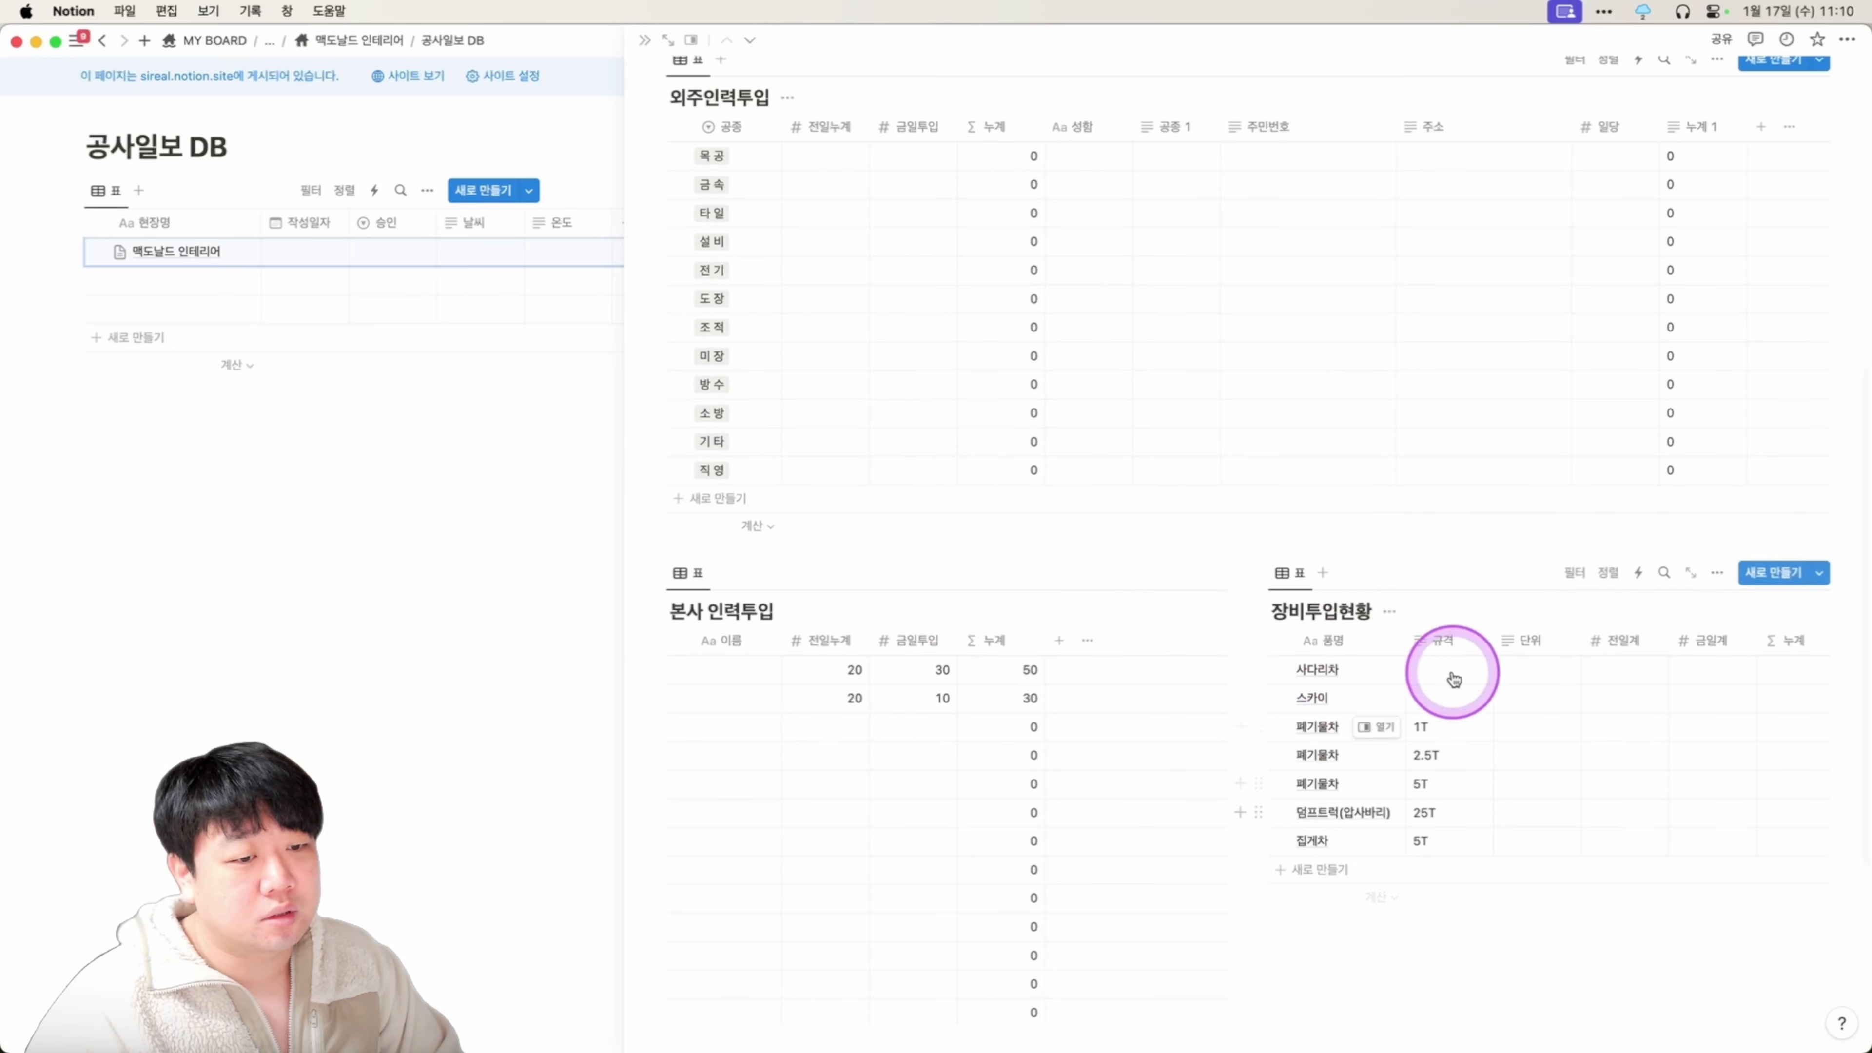
pyautogui.scroll(2, 981, 611)
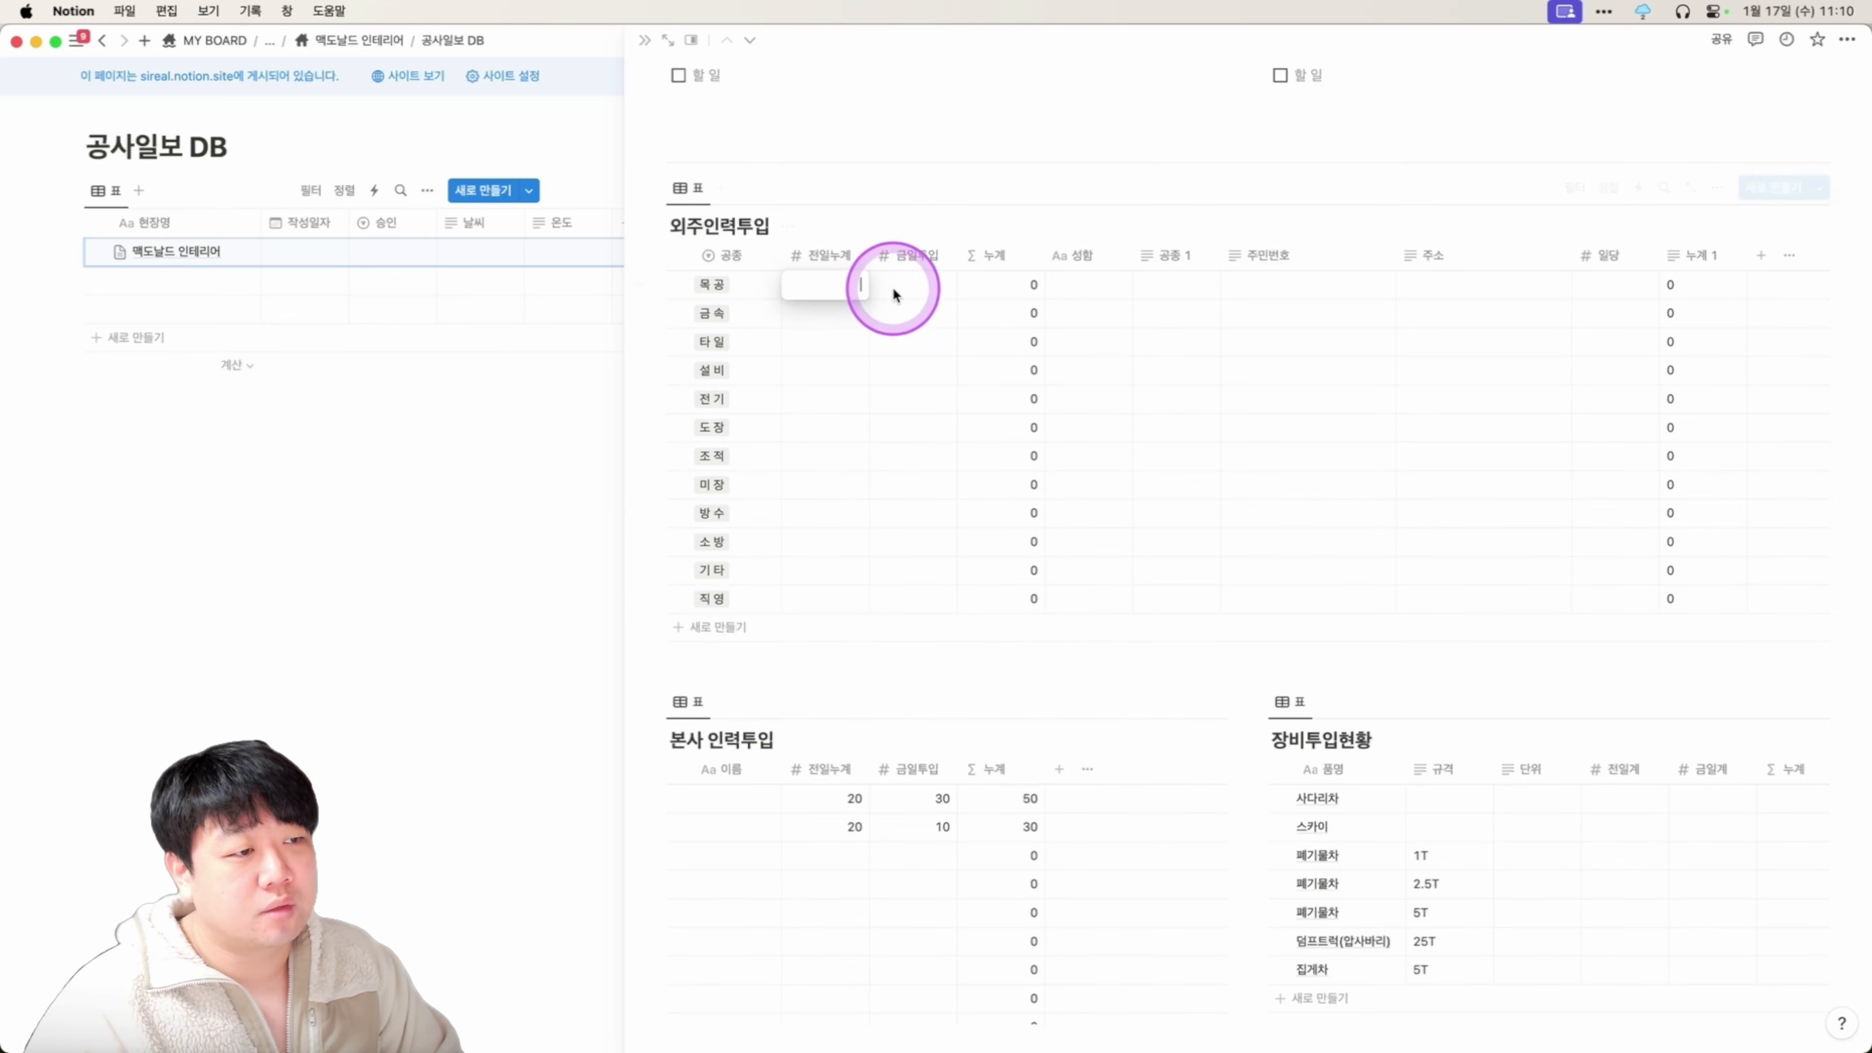
# Leave the 설비 금일투입 count unchanged and return to the 맥도날드 인테리어 project page.
pyautogui.click(913, 369)
pyautogui.press('Escape')
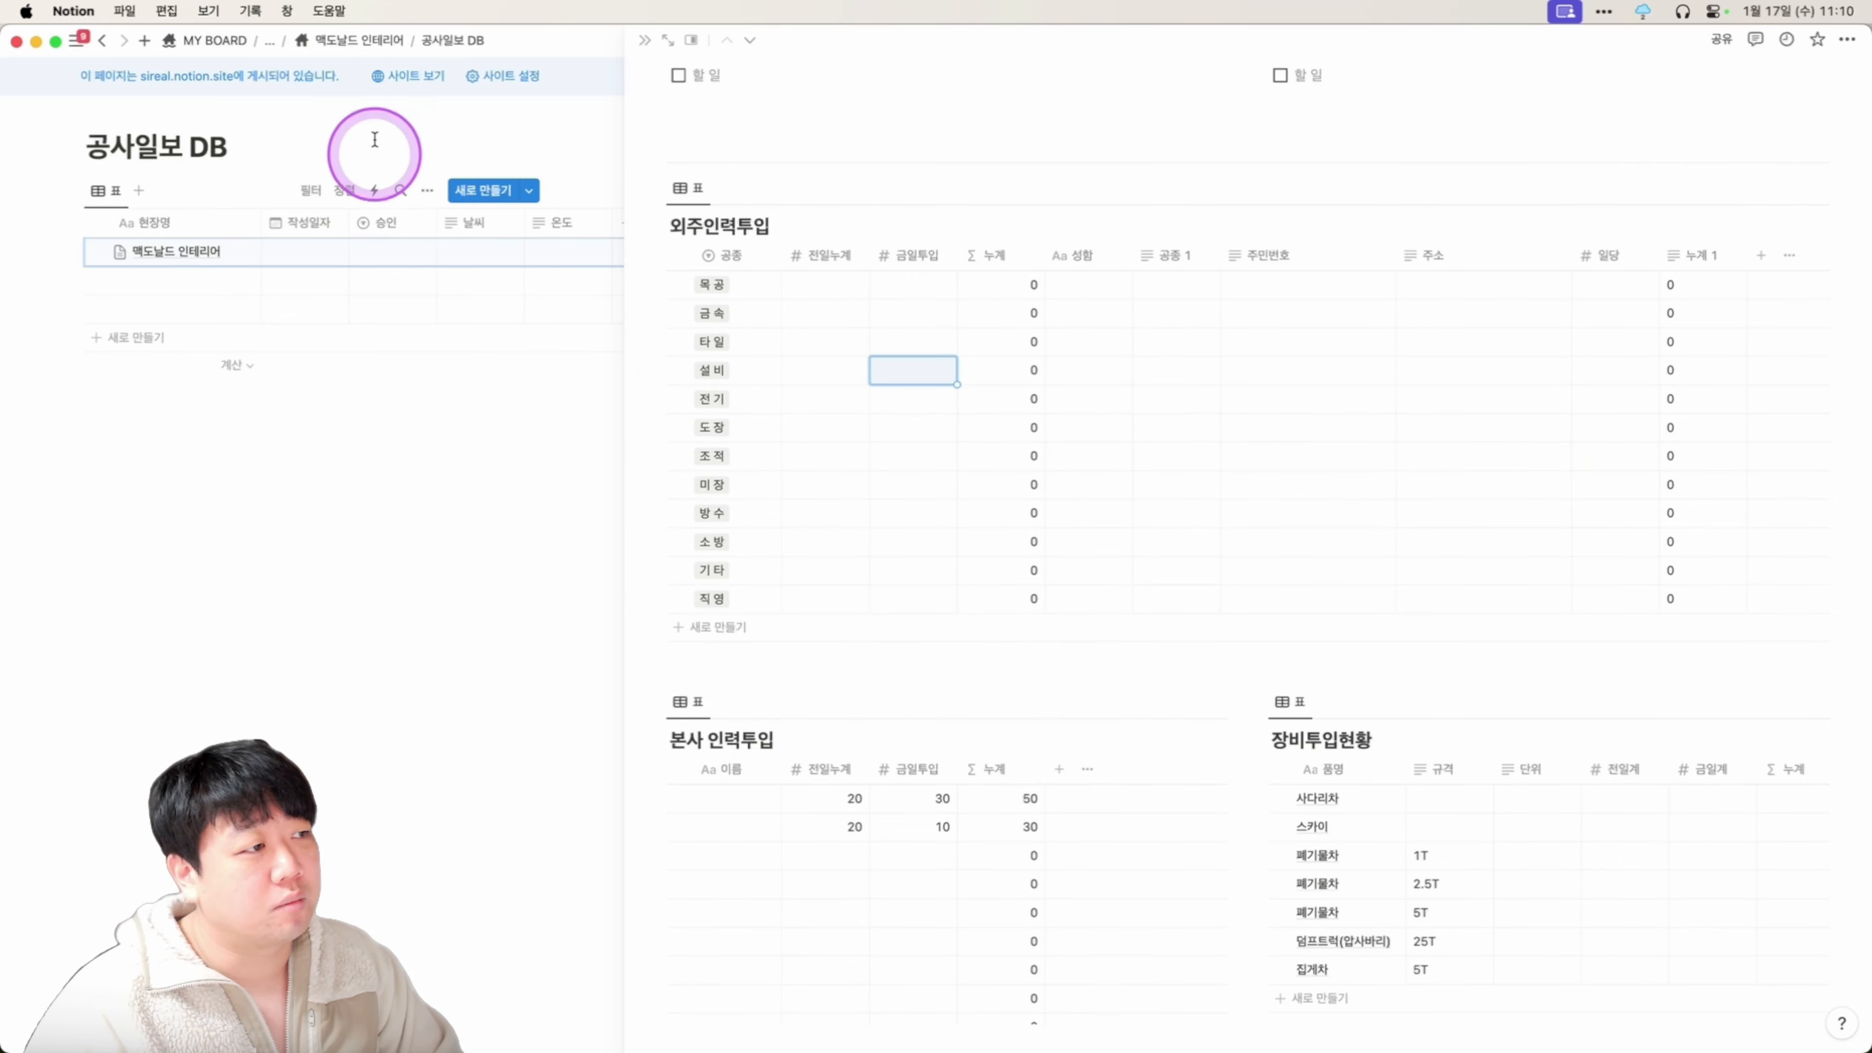
pyautogui.click(366, 43)
pyautogui.scroll(-10, 678, 410)
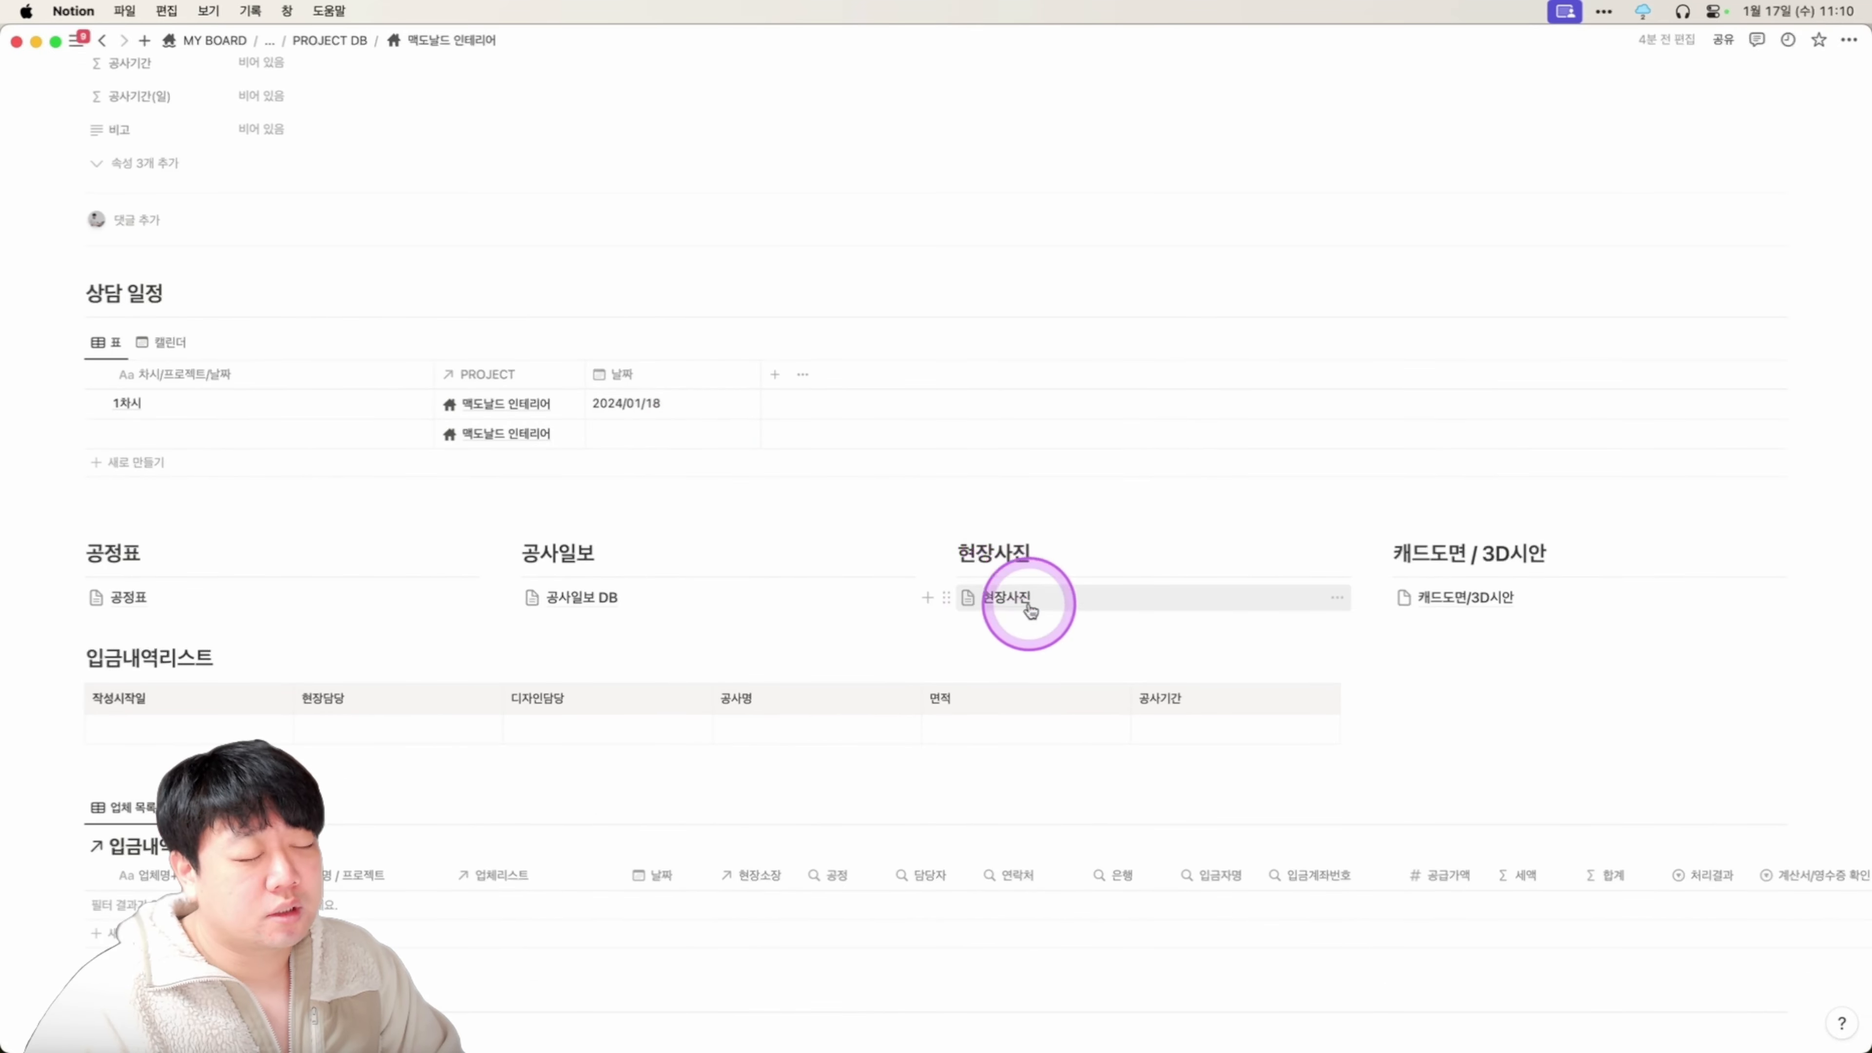
# Replace the 현장사진 page's old dated photo sections with a single 2024/01/17 heading.
pyautogui.click(1017, 664)
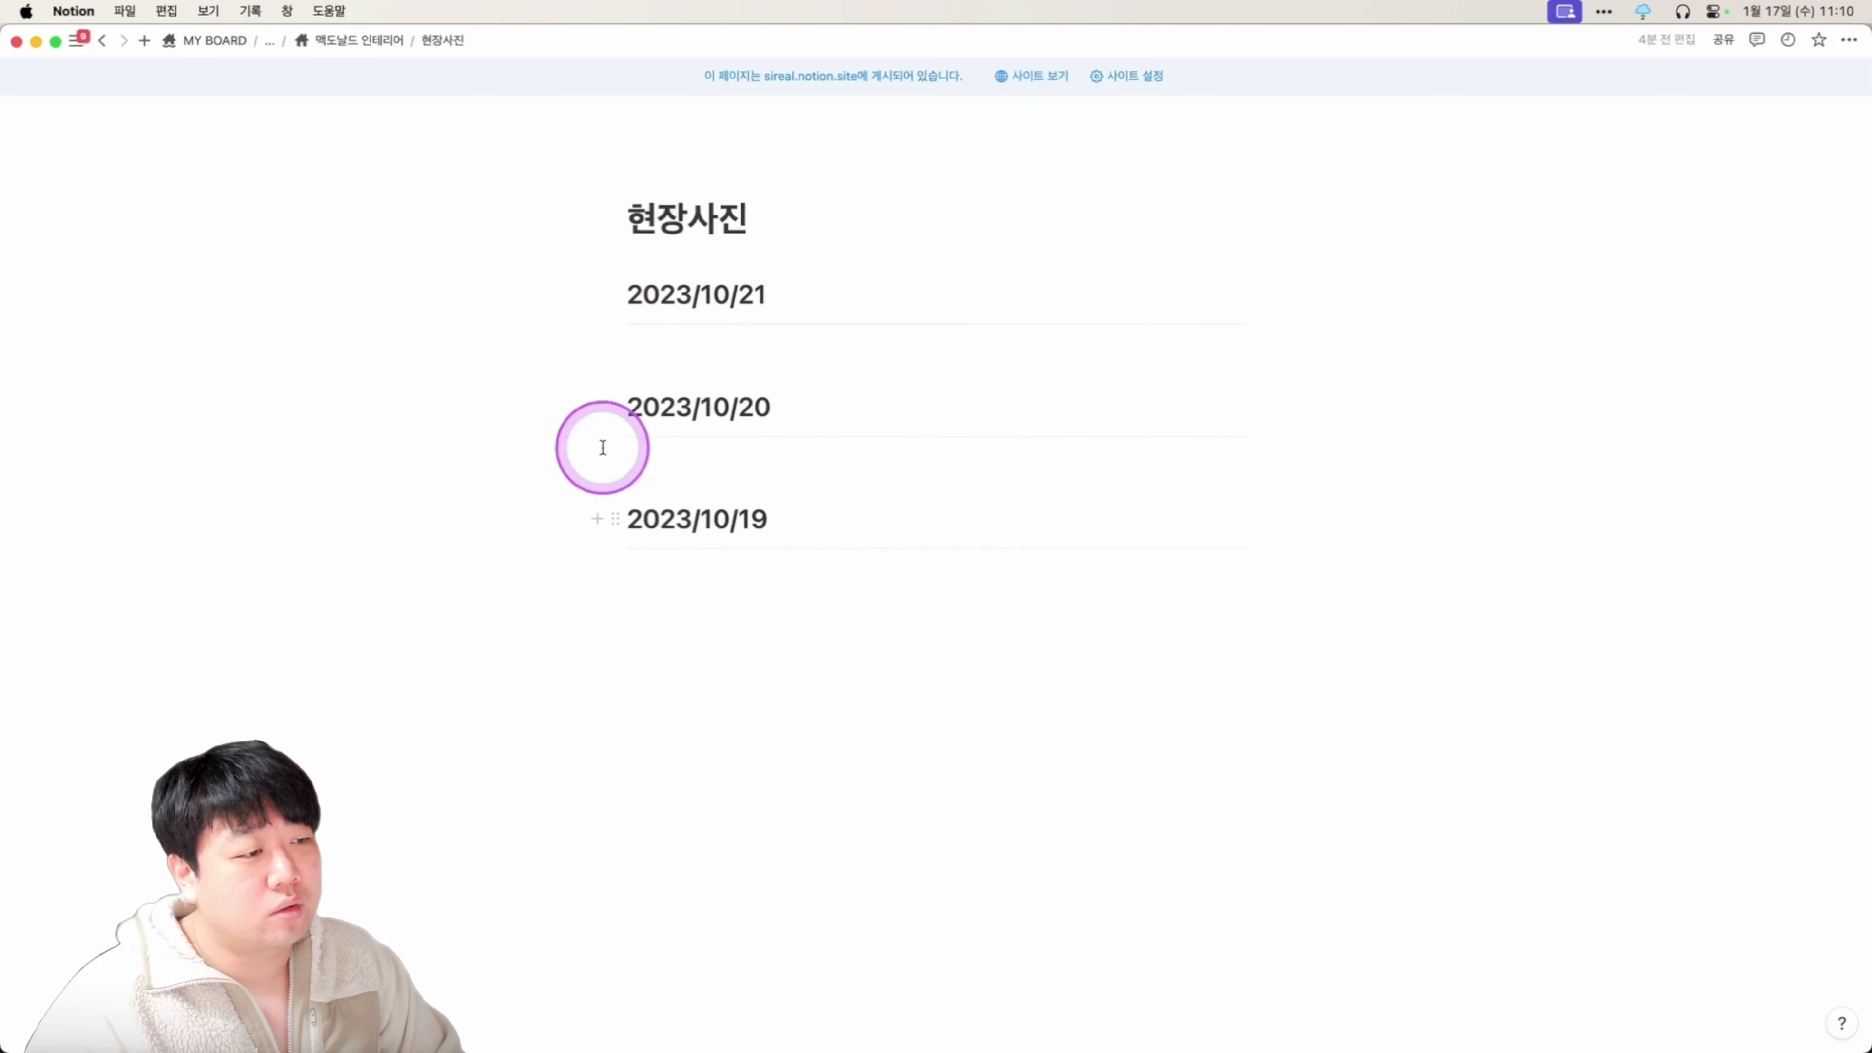
pyautogui.moveTo(403, 280); pyautogui.dragTo(1153, 719)
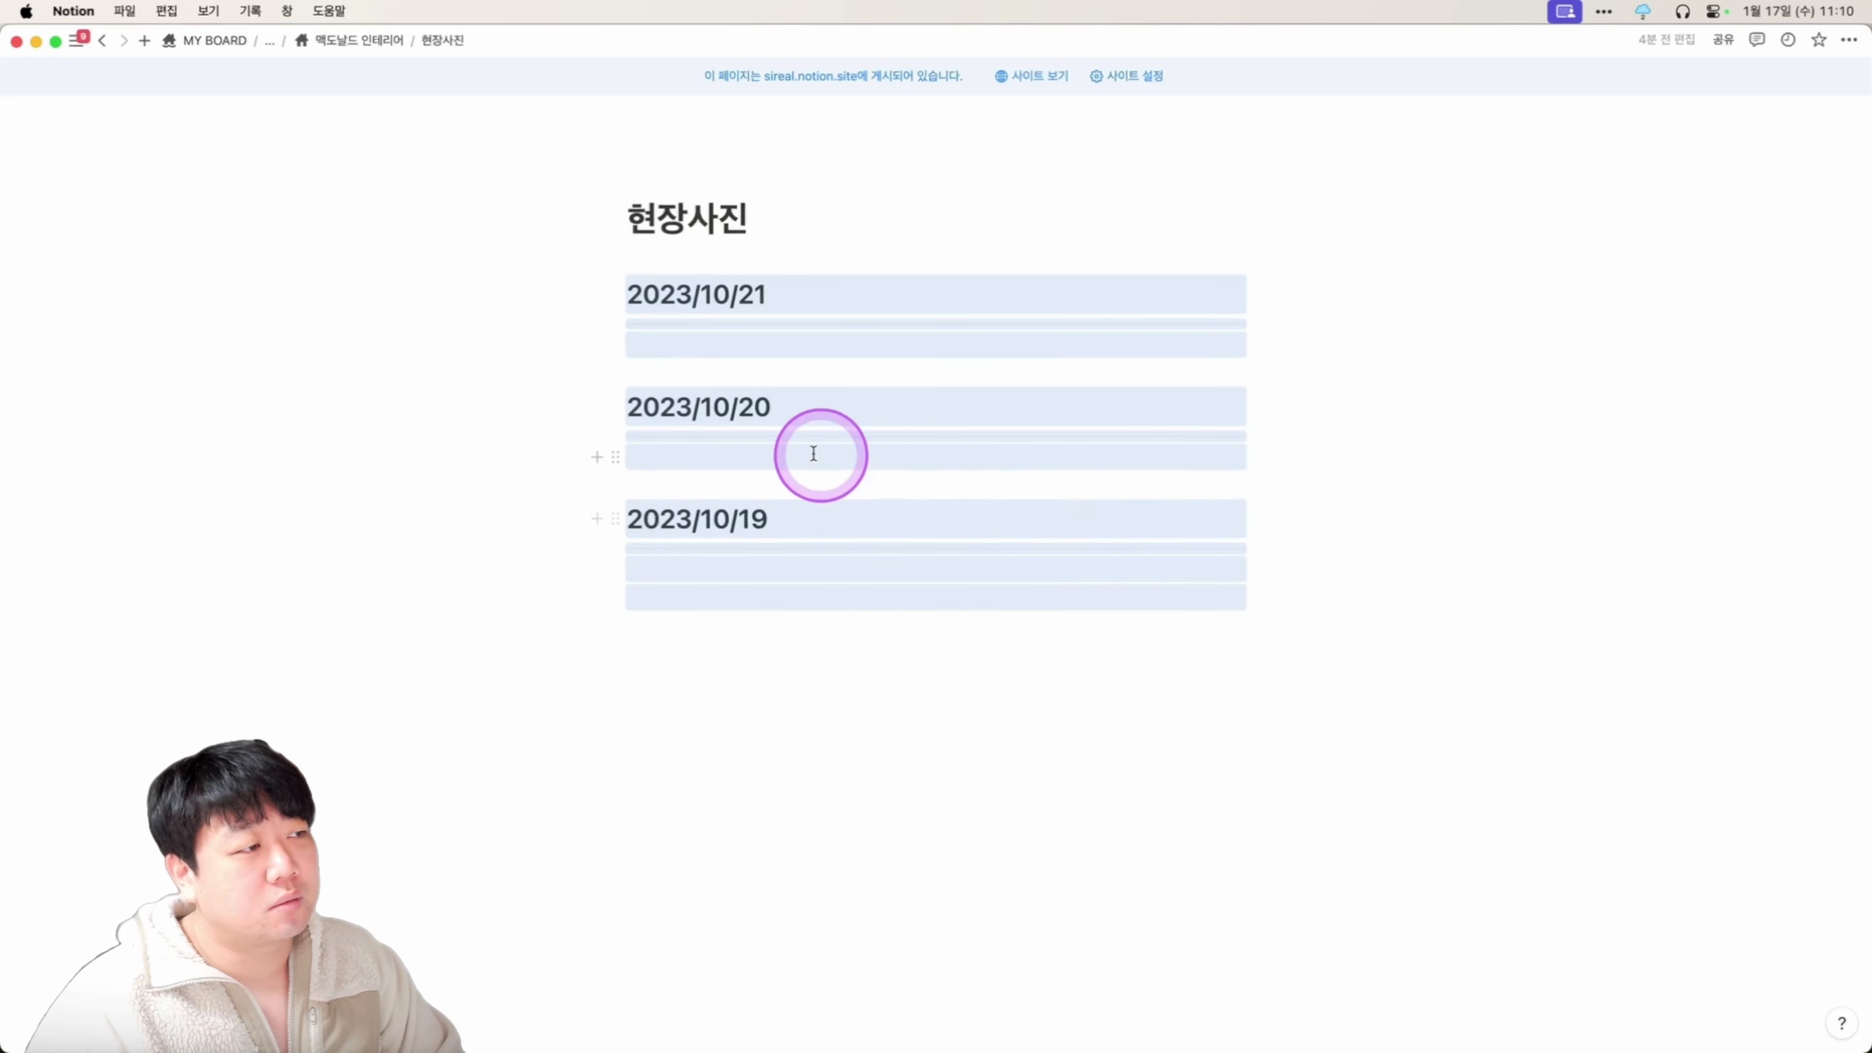
pyautogui.press('BackSpace')
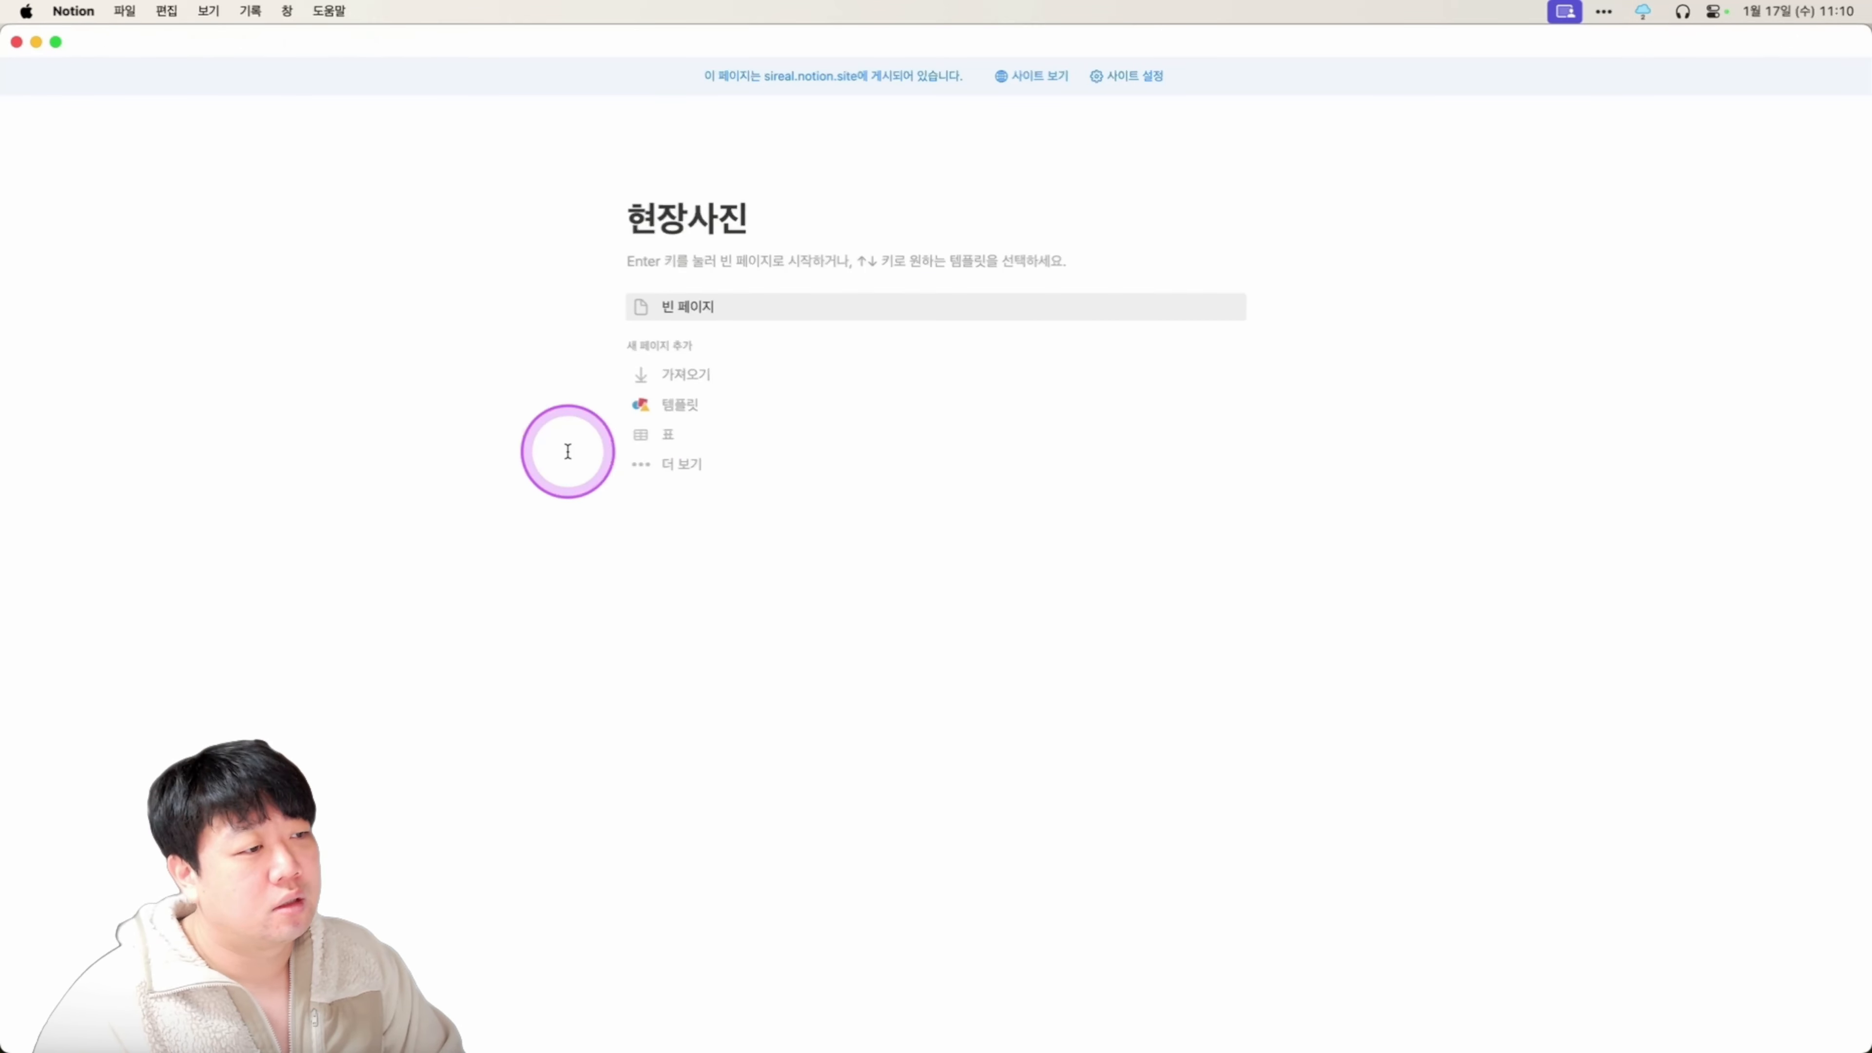
pyautogui.click(711, 303)
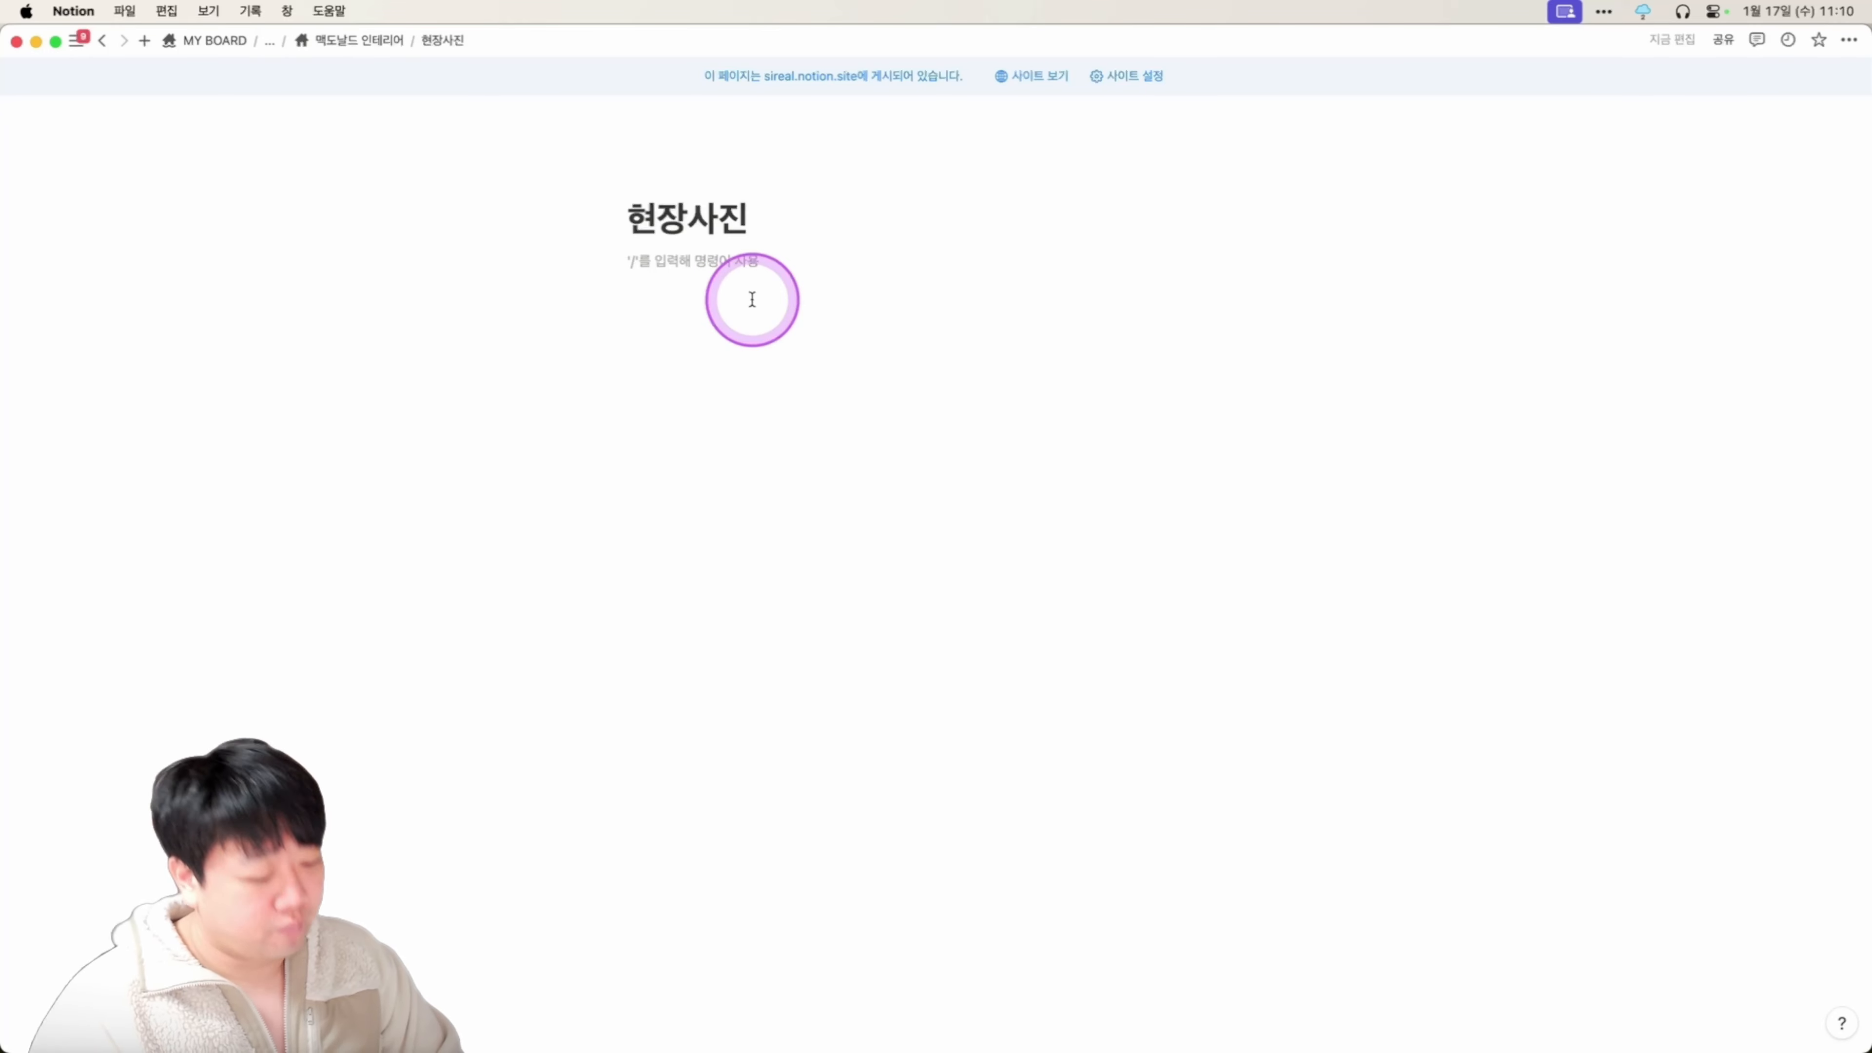
pyautogui.write('#')
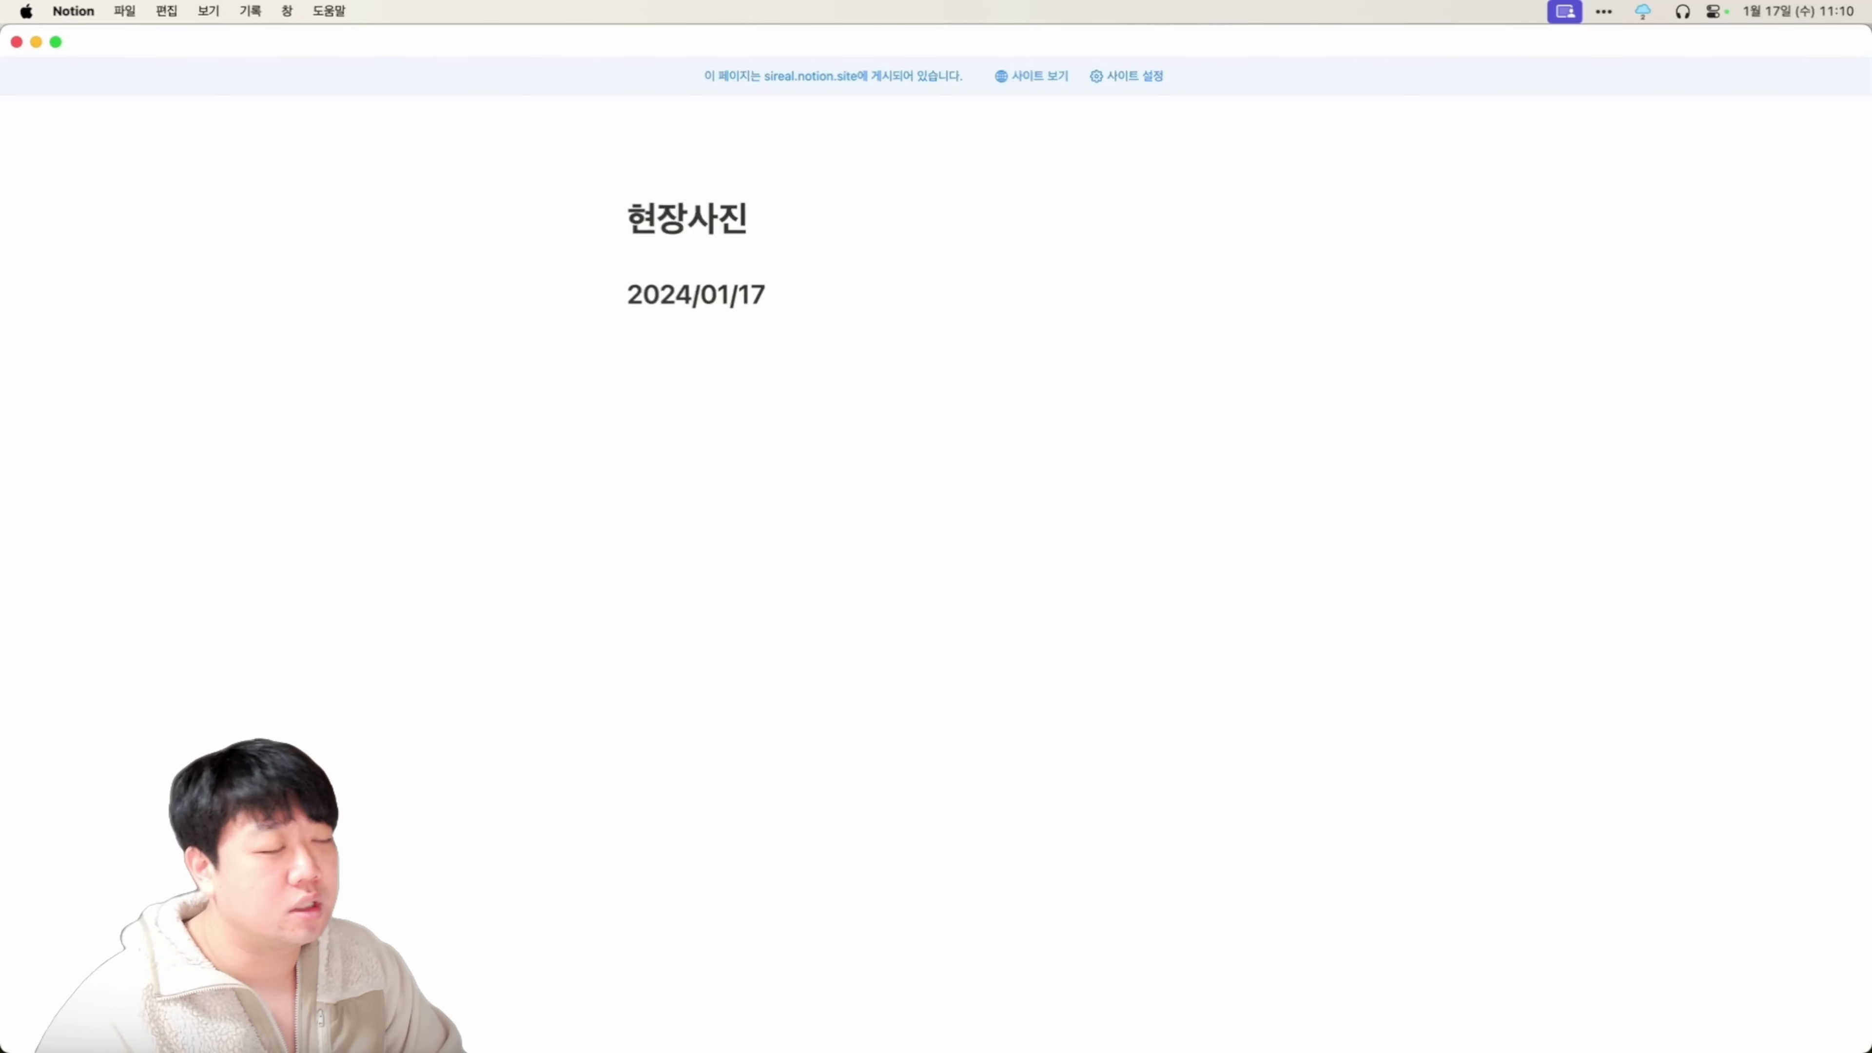
pyautogui.click(691, 375)
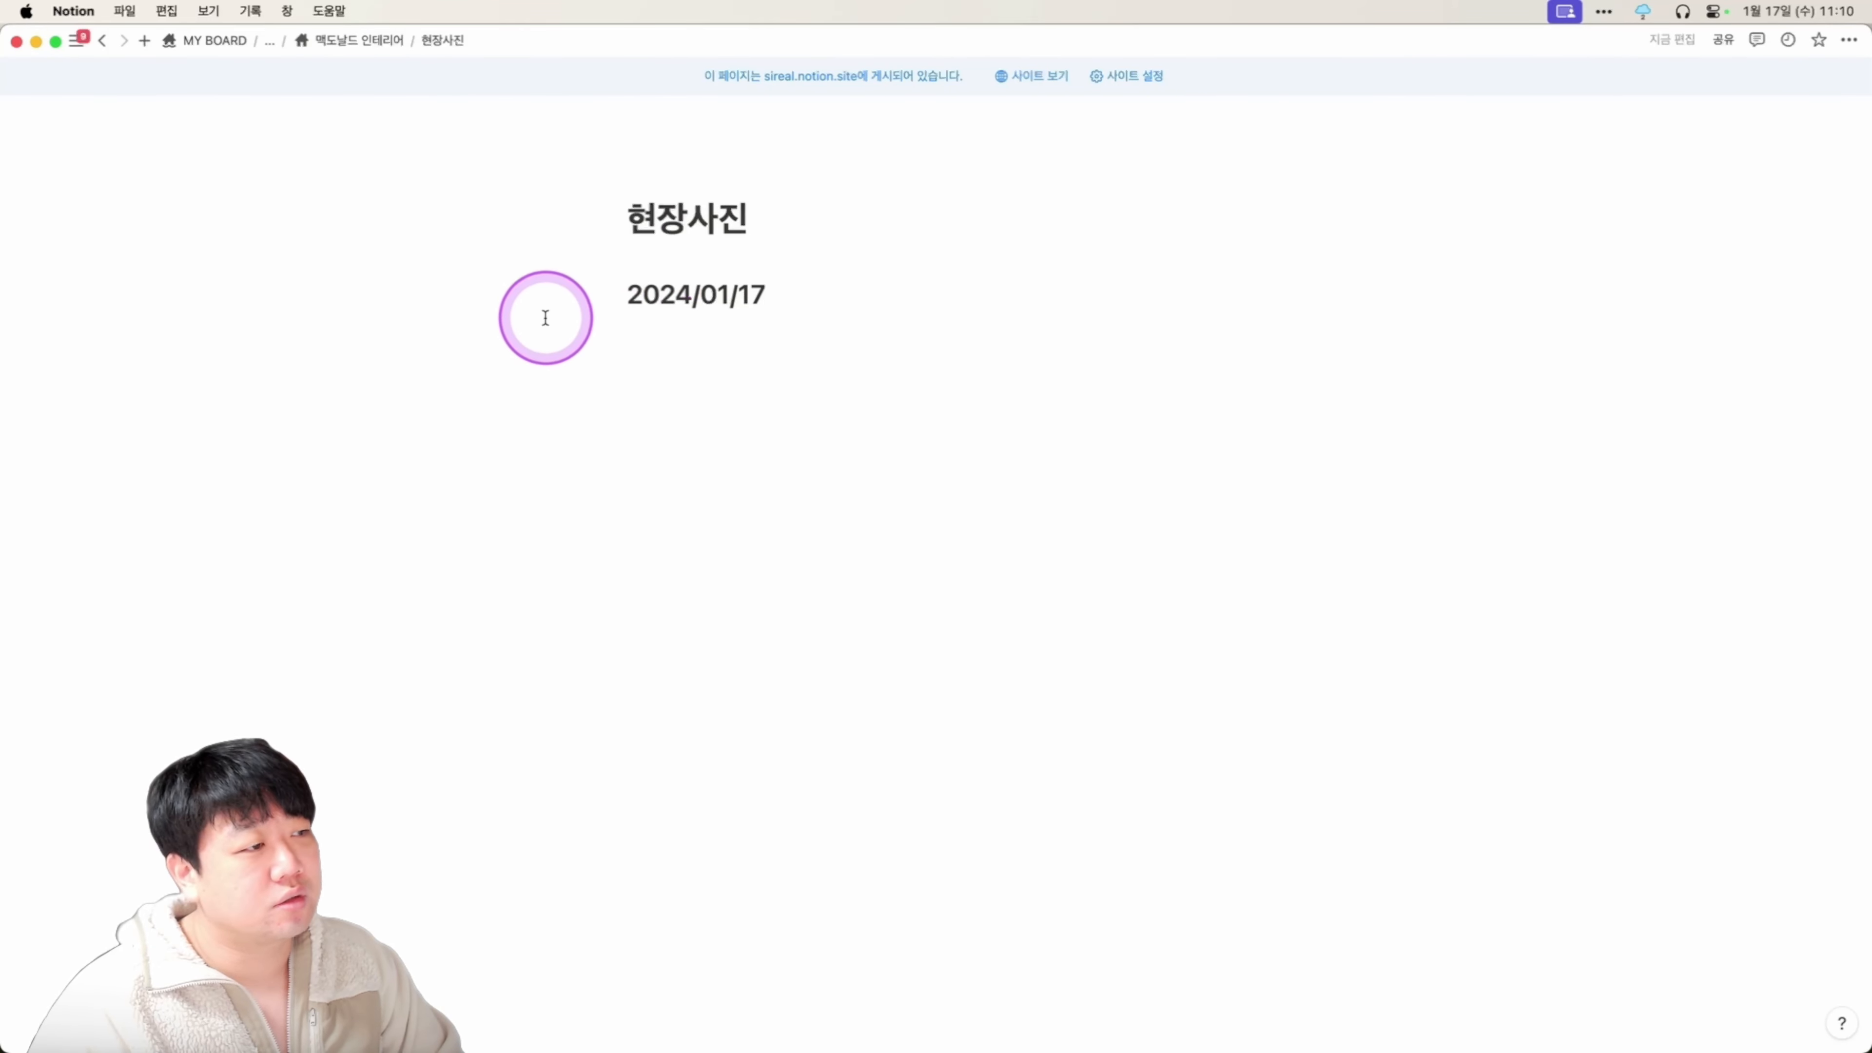
pyautogui.press('super+[')
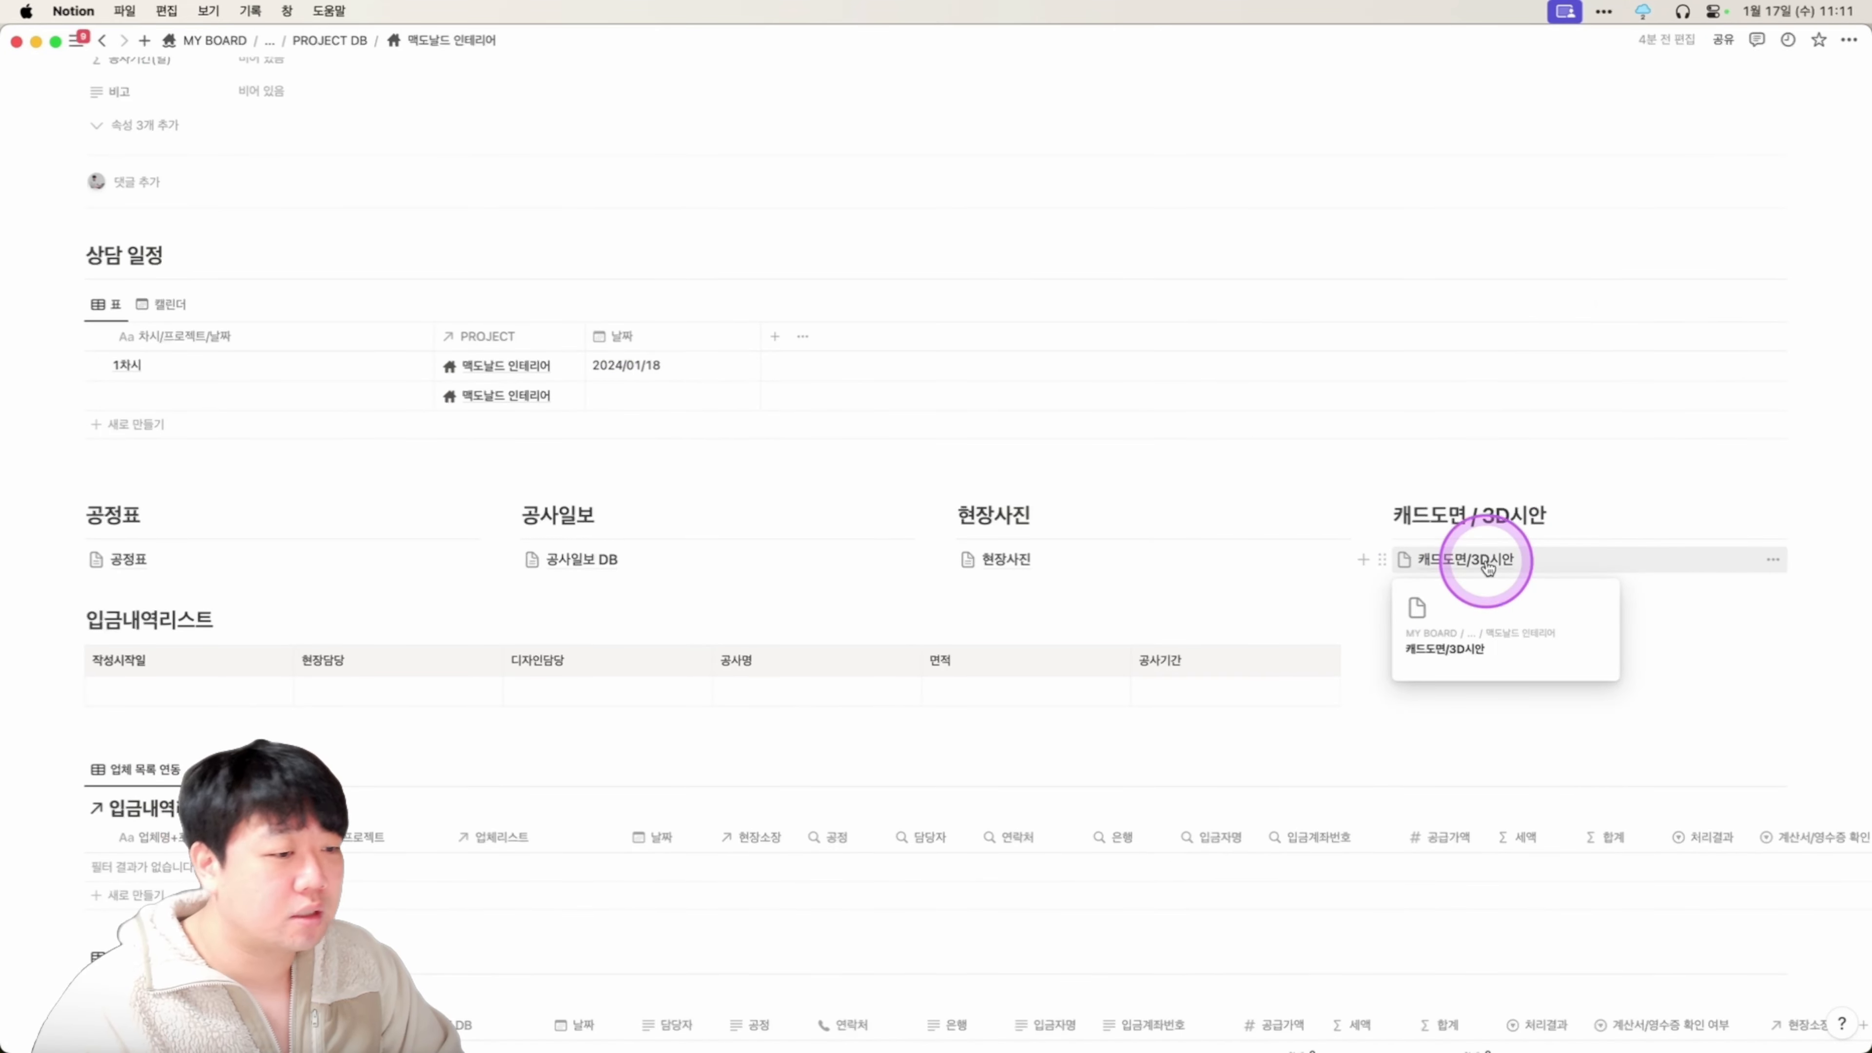
pyautogui.scroll(-8, 669, 523)
pyautogui.scroll(5, 251, 318)
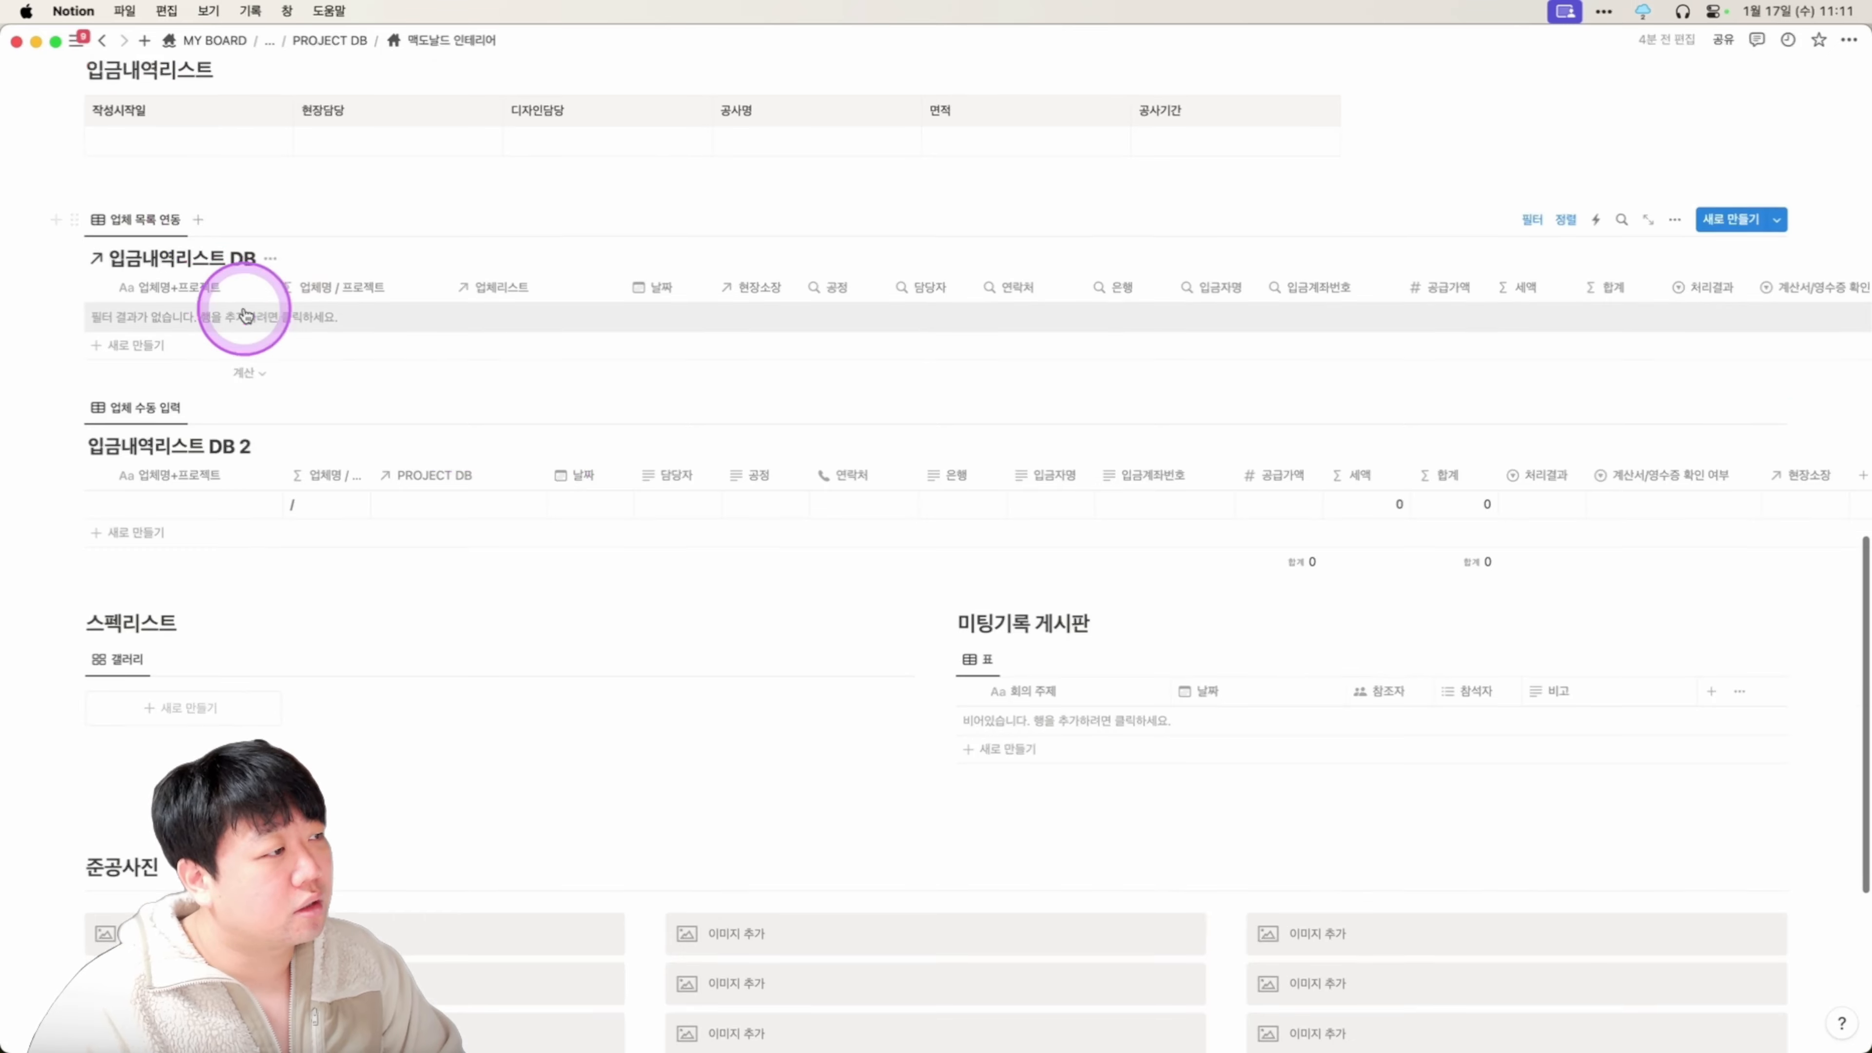
pyautogui.scroll(-1, 146, 508)
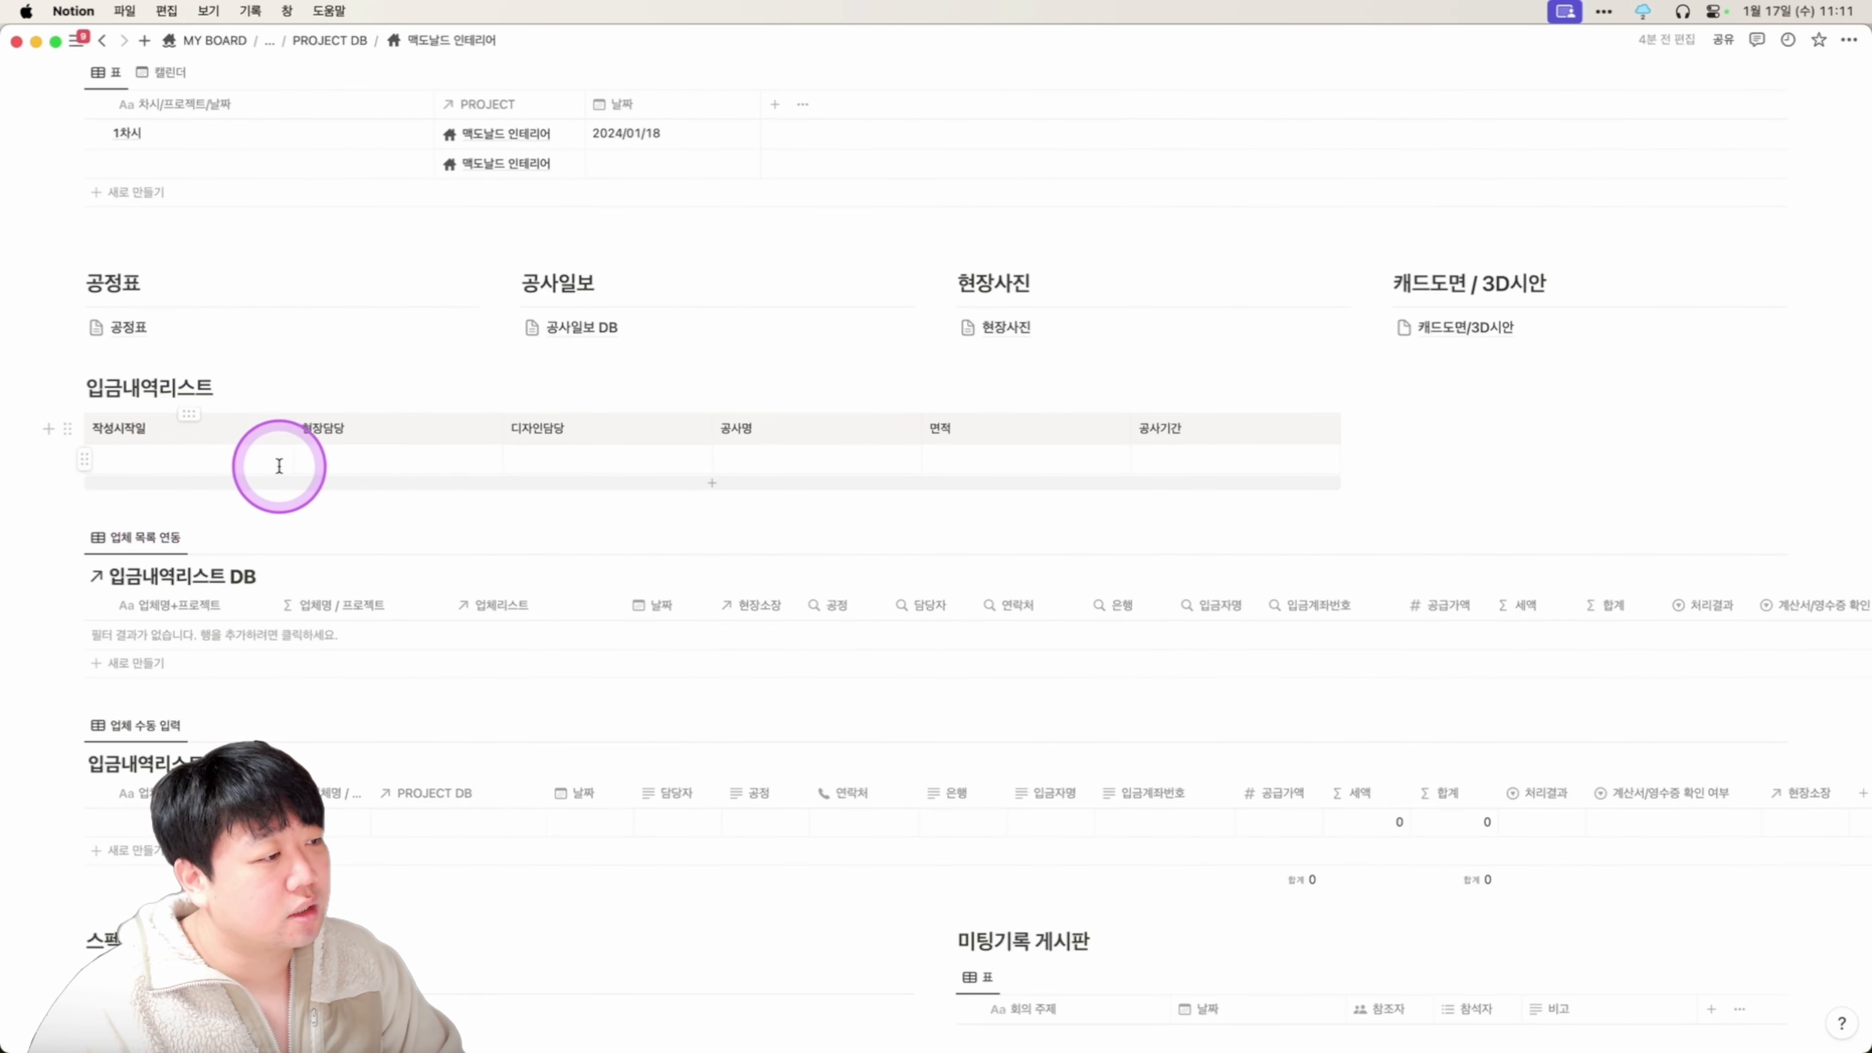
pyautogui.click(670, 461)
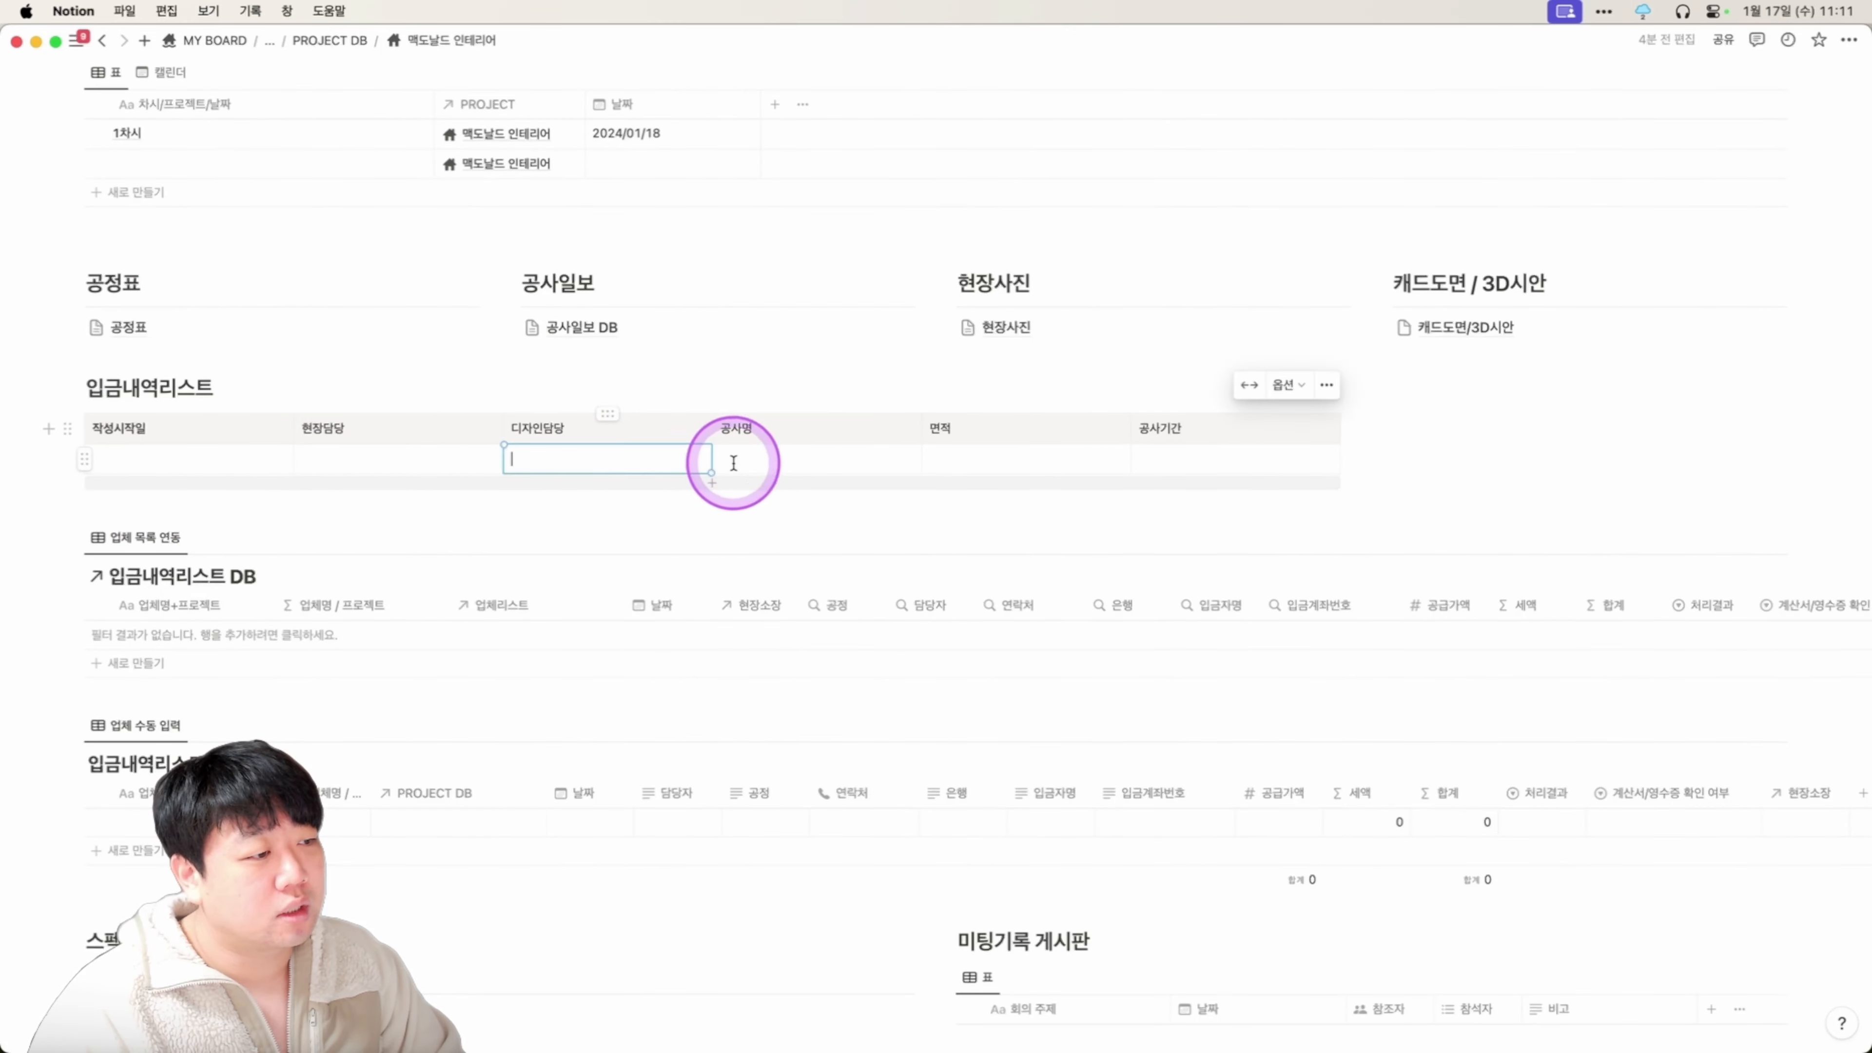
pyautogui.click(766, 460)
pyautogui.click(958, 461)
pyautogui.click(1266, 464)
pyautogui.scroll(-3, 1265, 465)
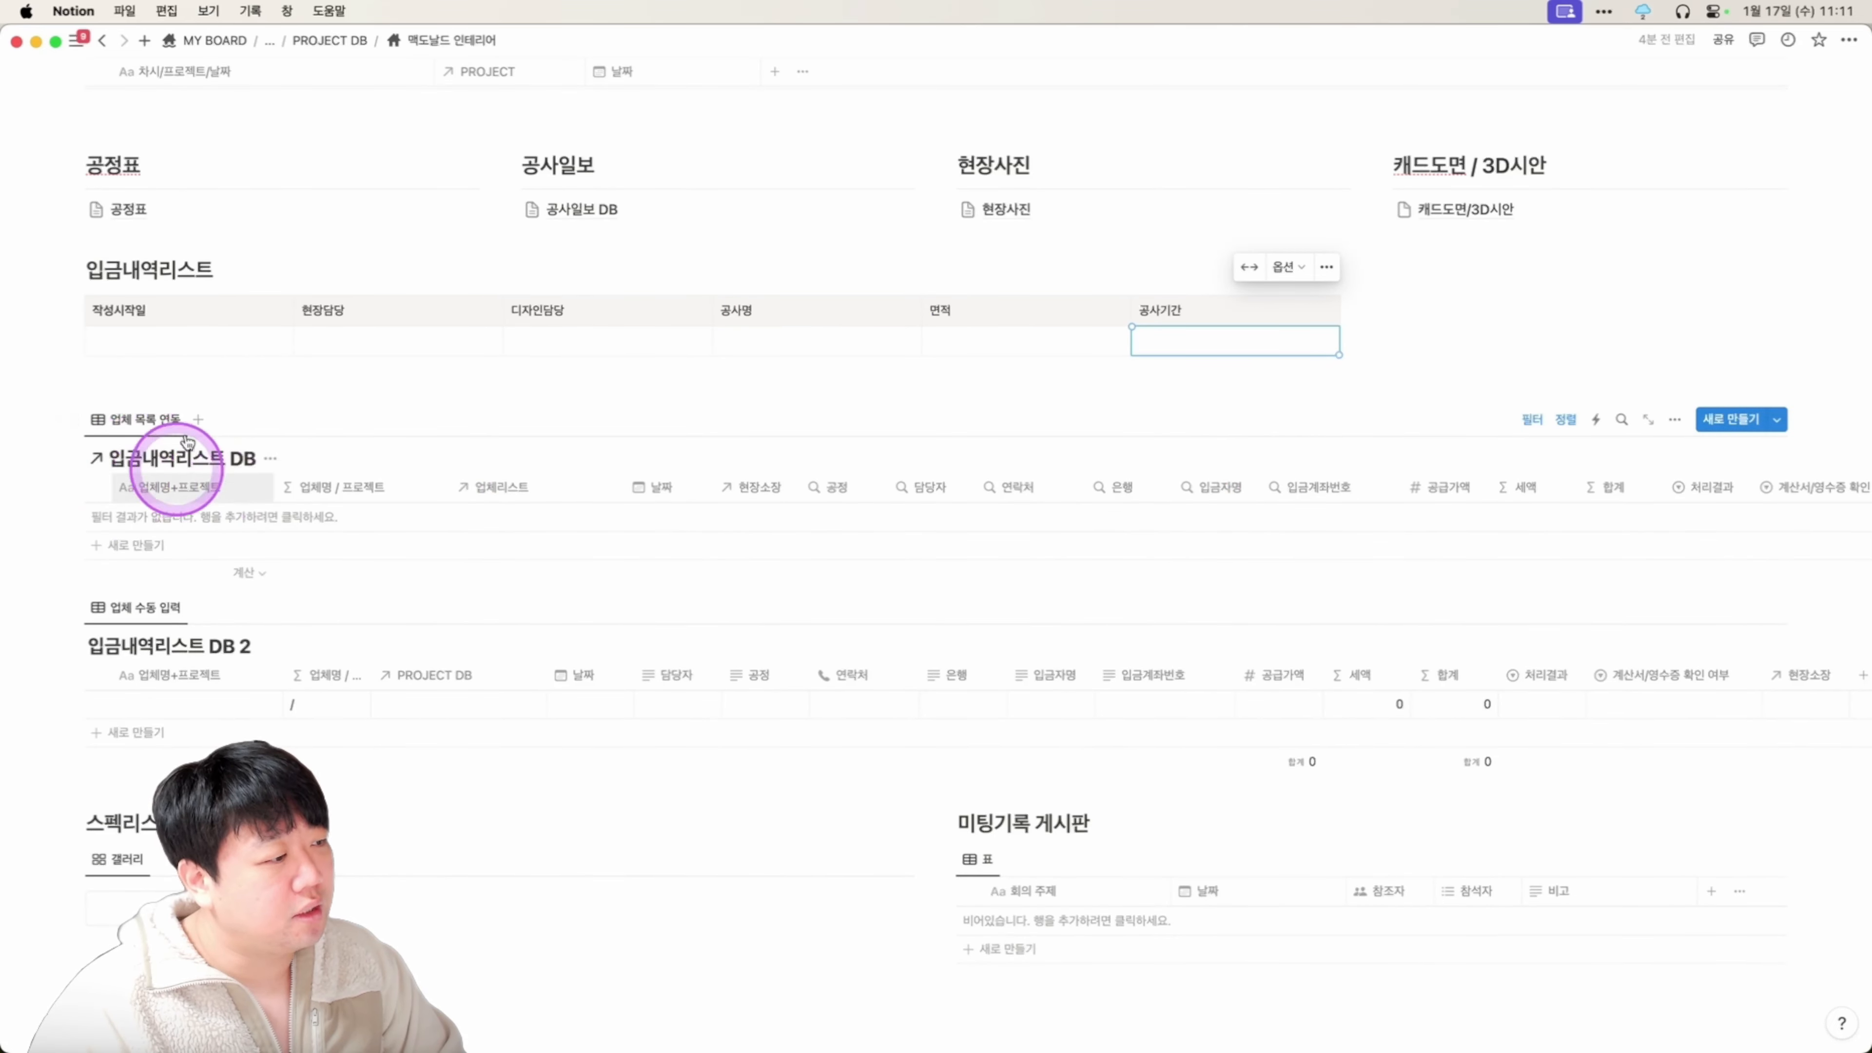
pyautogui.scroll(-2, 199, 501)
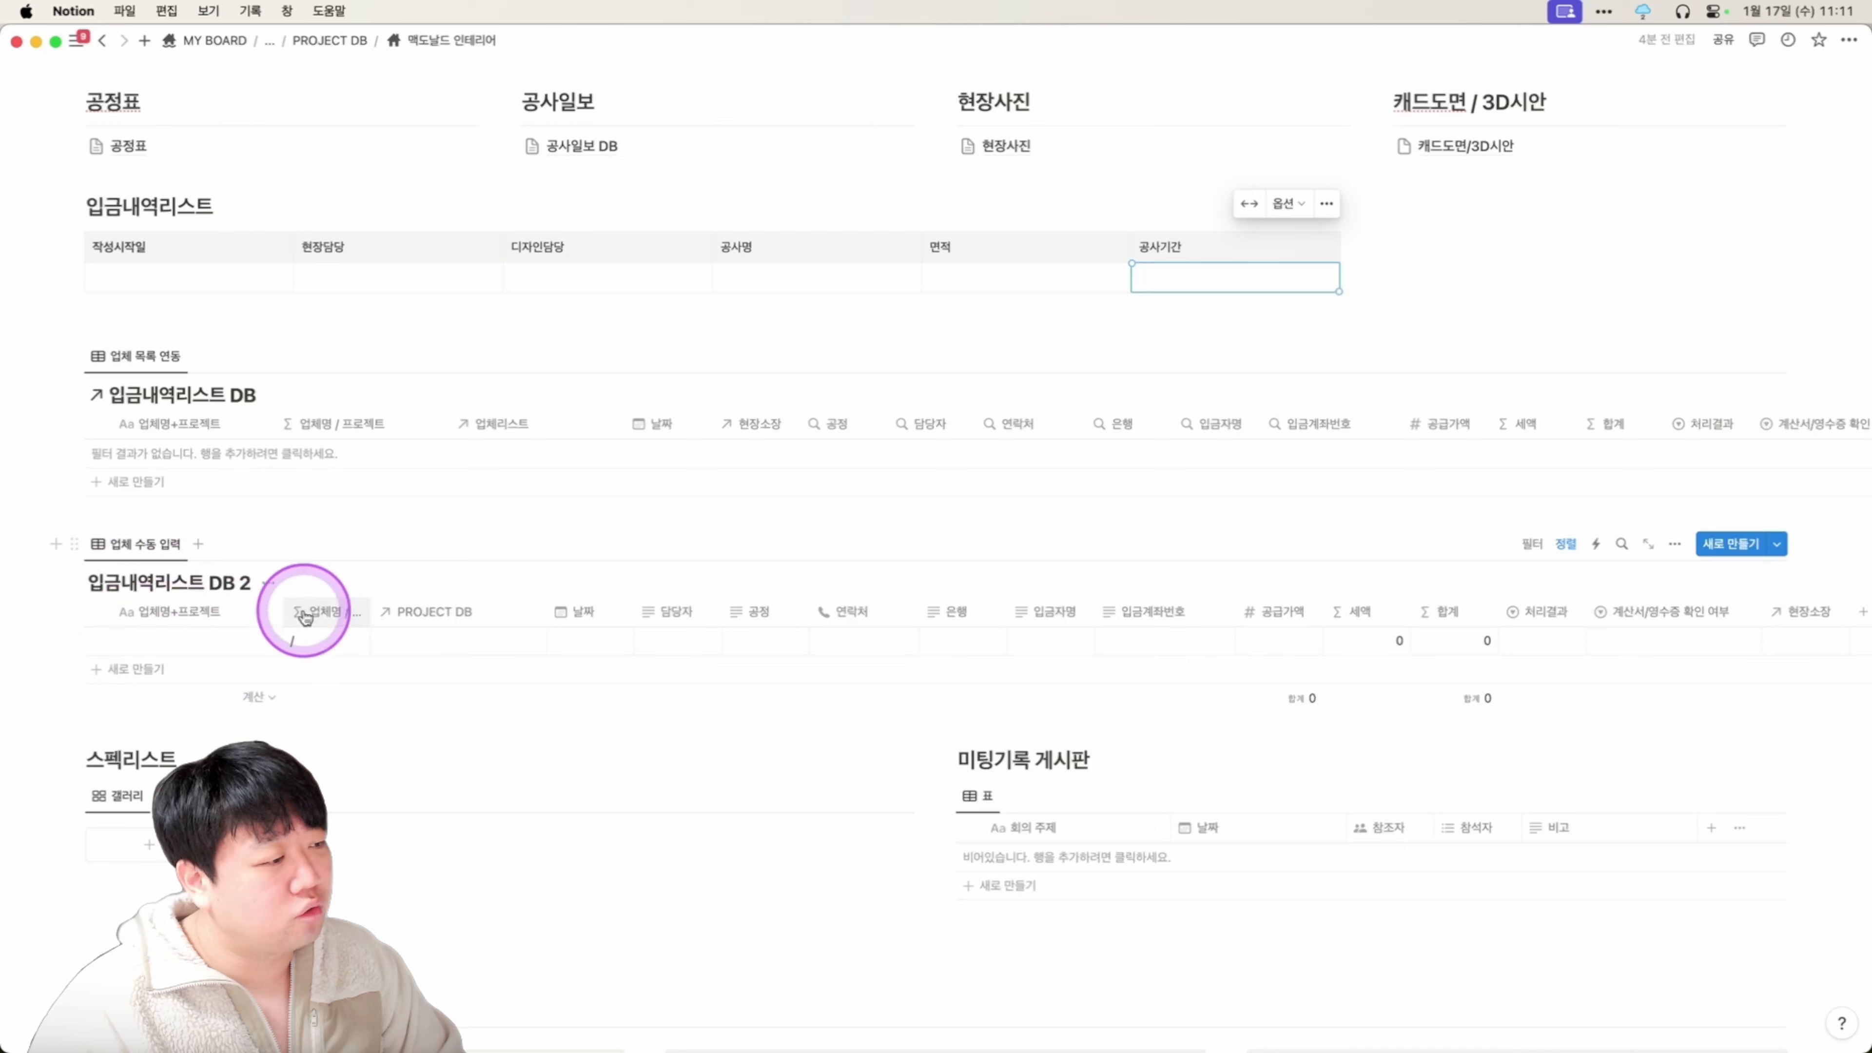
pyautogui.scroll(-1, 349, 539)
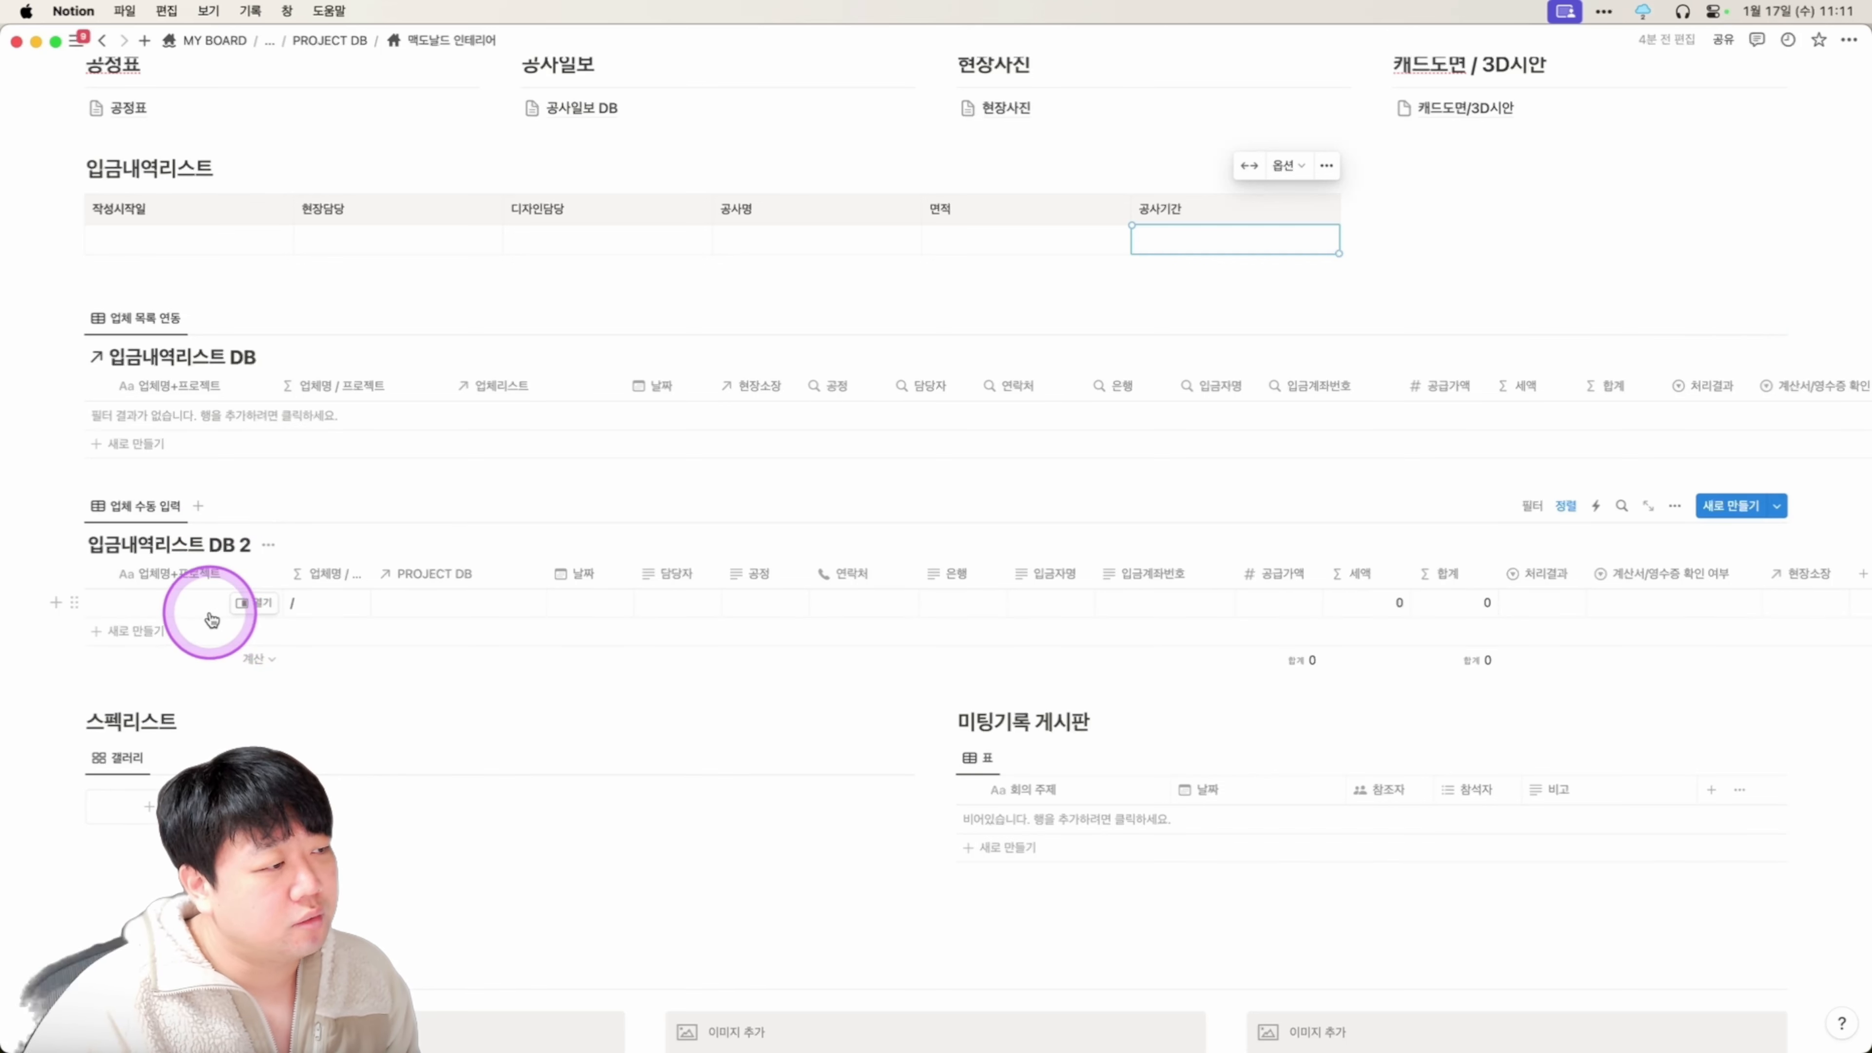
# Add a payment entry linked to 맥도날드 인테리어, with 현장소장 moved to the top and a manager chosen.
pyautogui.click(208, 445)
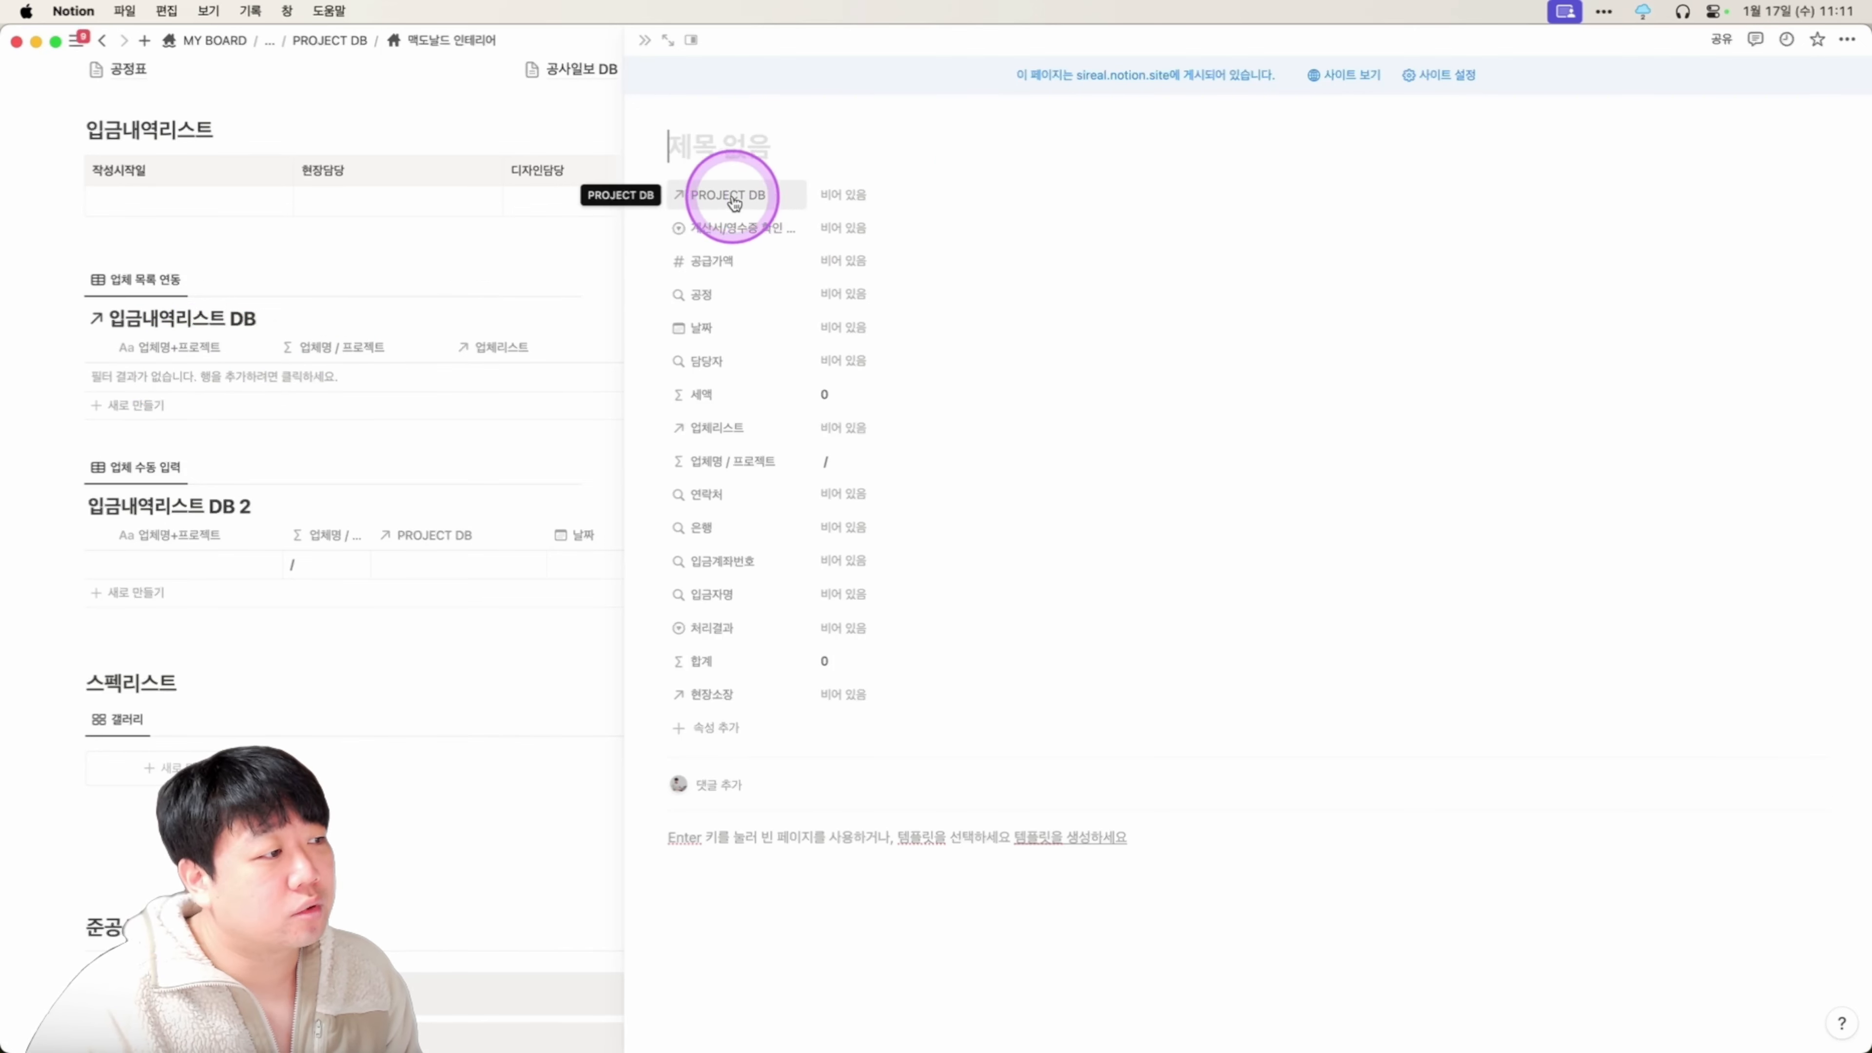
pyautogui.click(885, 196)
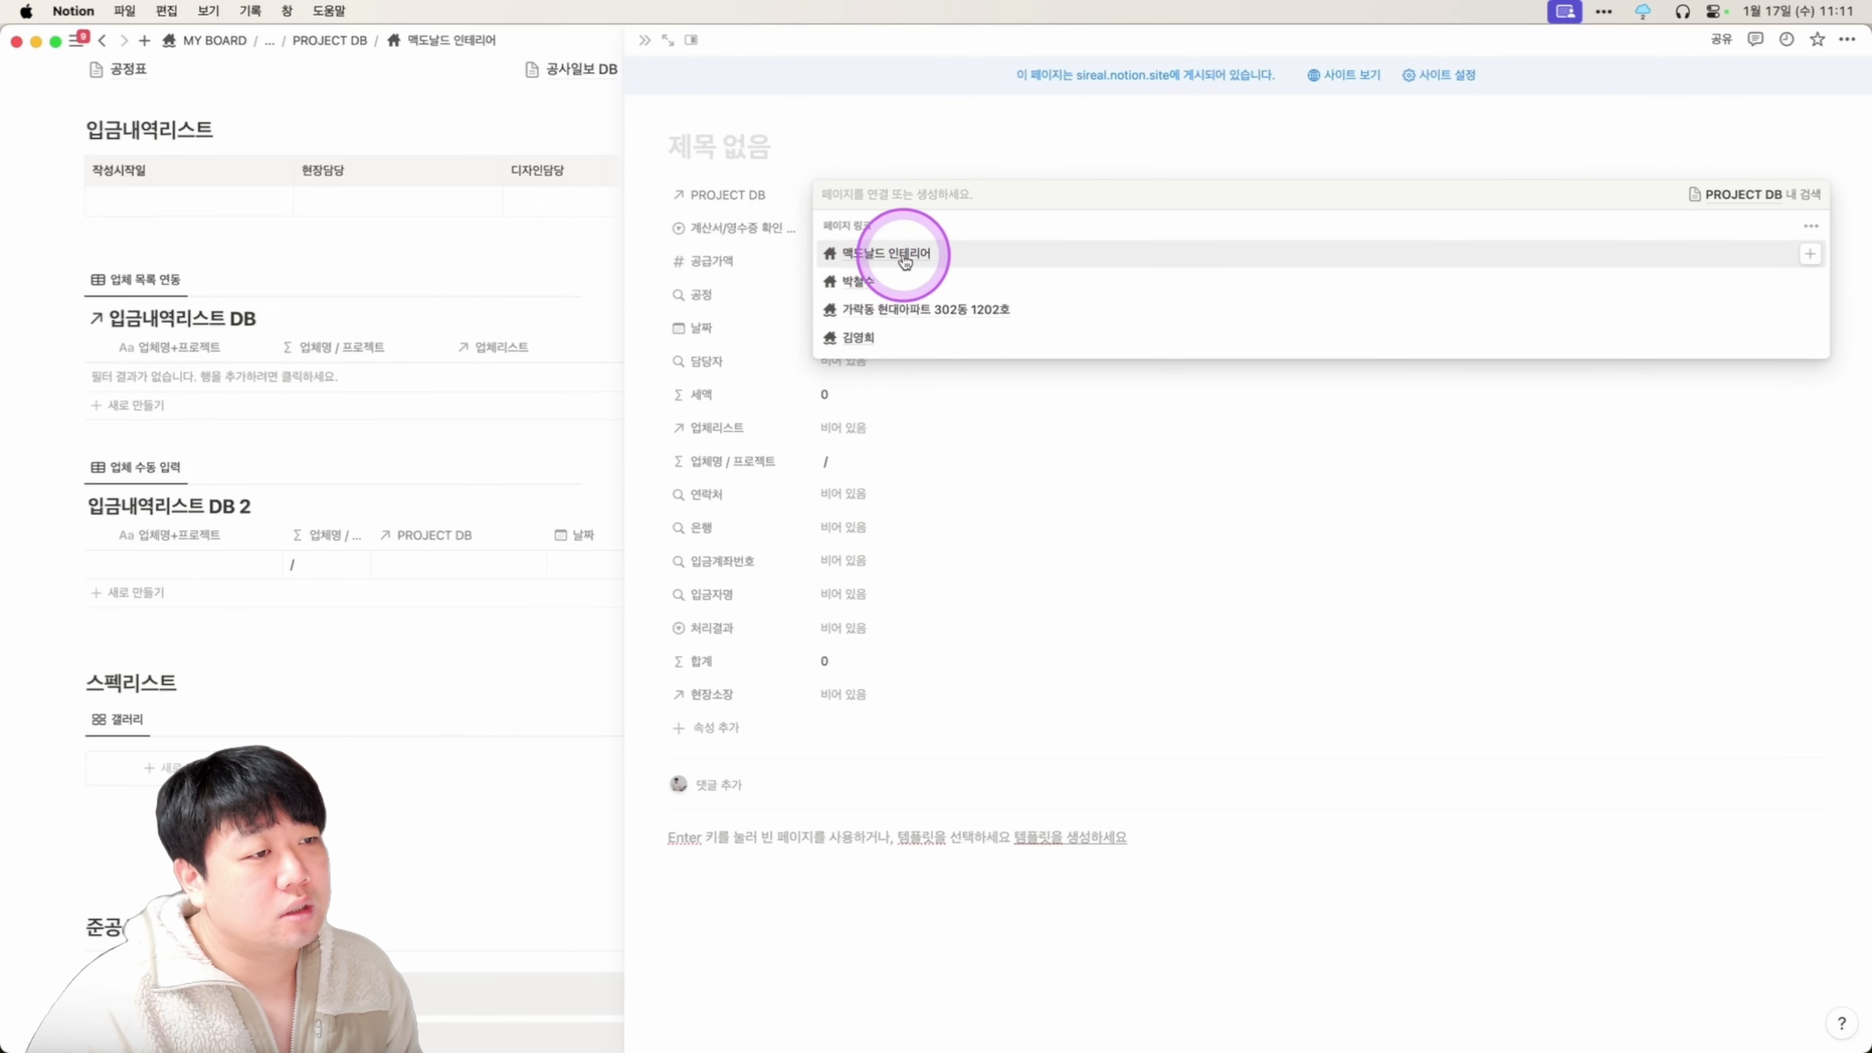
pyautogui.click(902, 259)
pyautogui.click(987, 146)
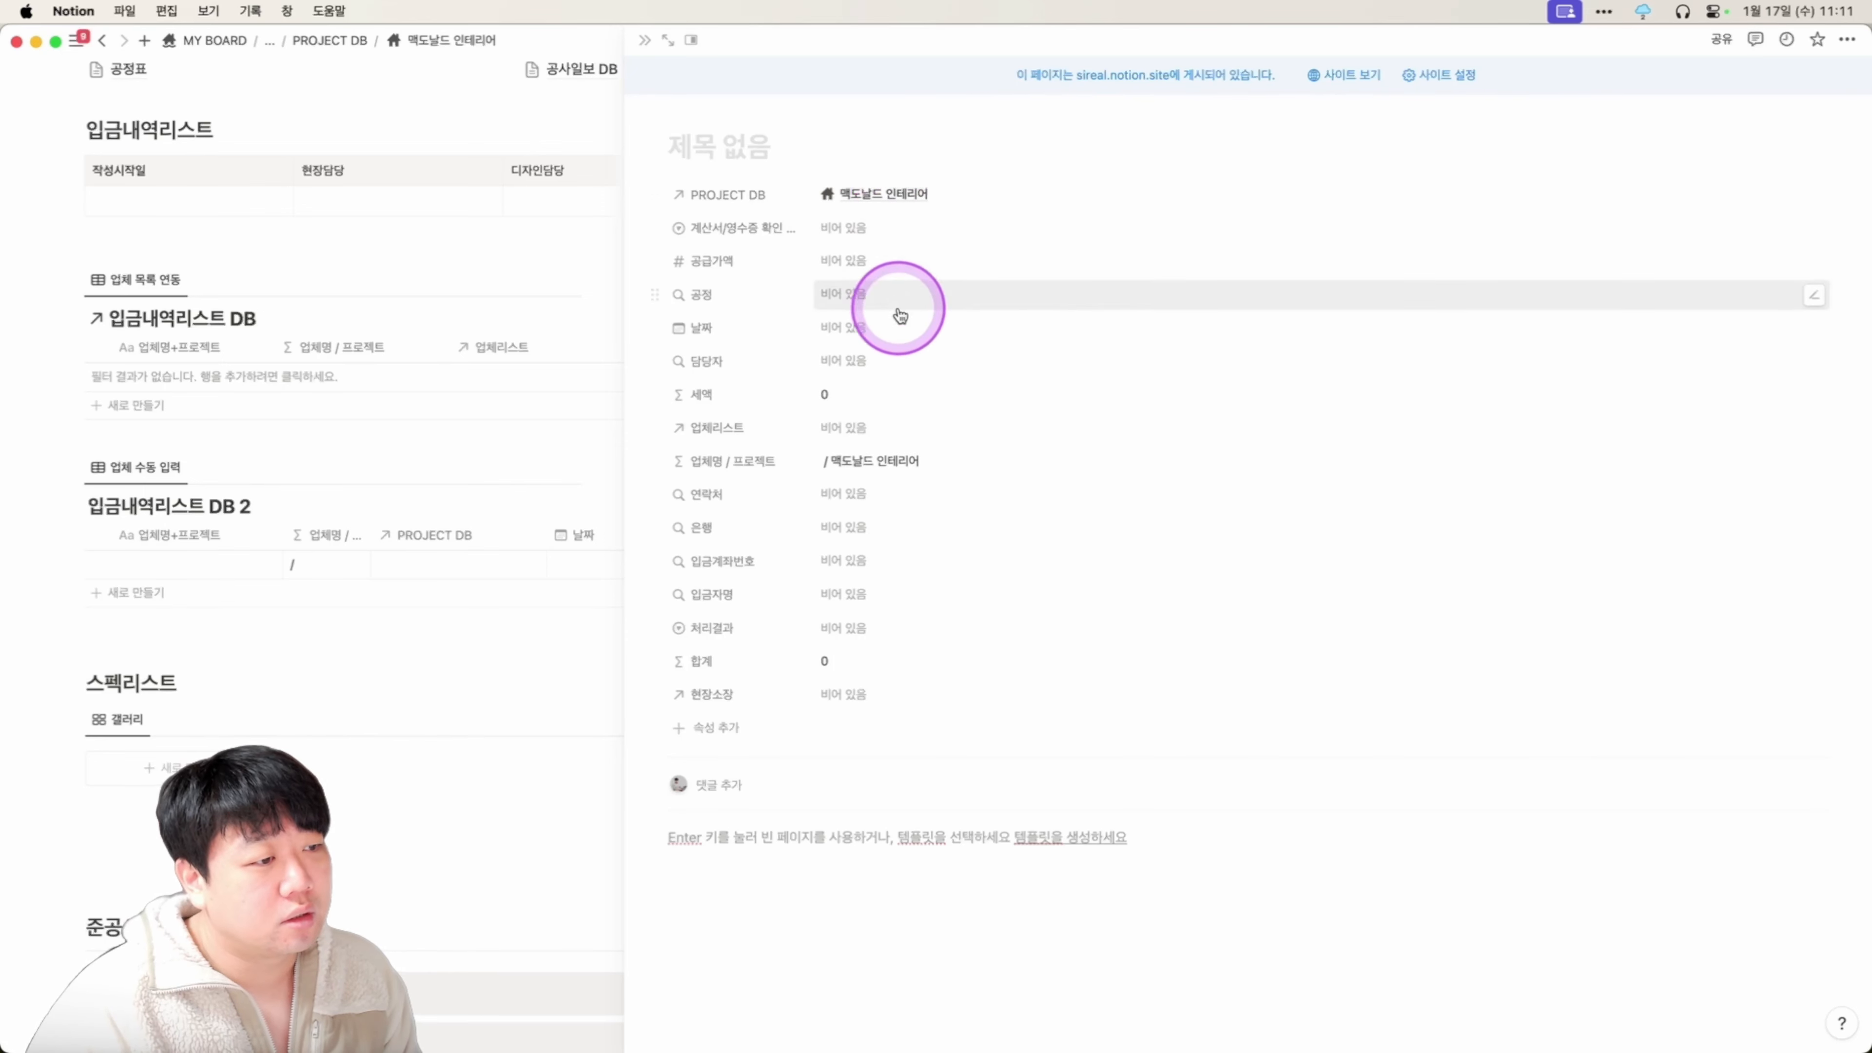
pyautogui.moveTo(712, 694); pyautogui.dragTo(673, 99)
pyautogui.click(792, 203)
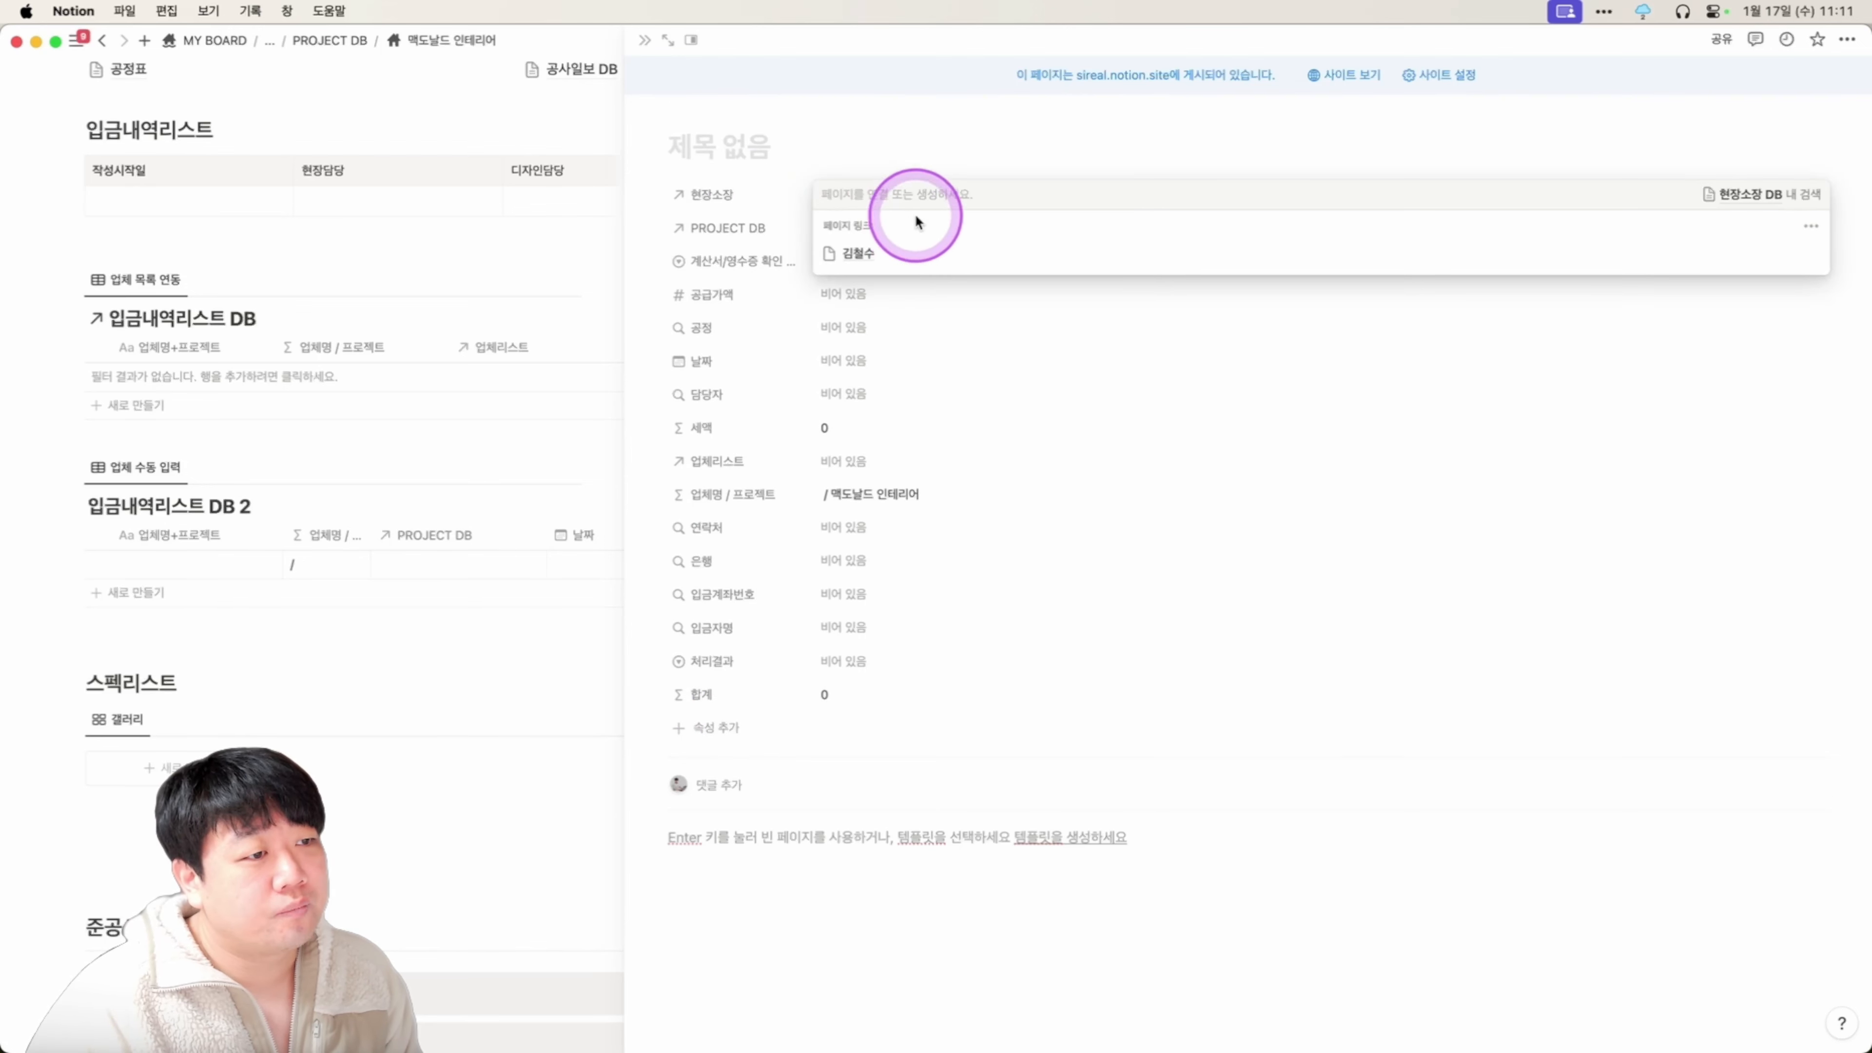
pyautogui.click(906, 264)
pyautogui.click(960, 125)
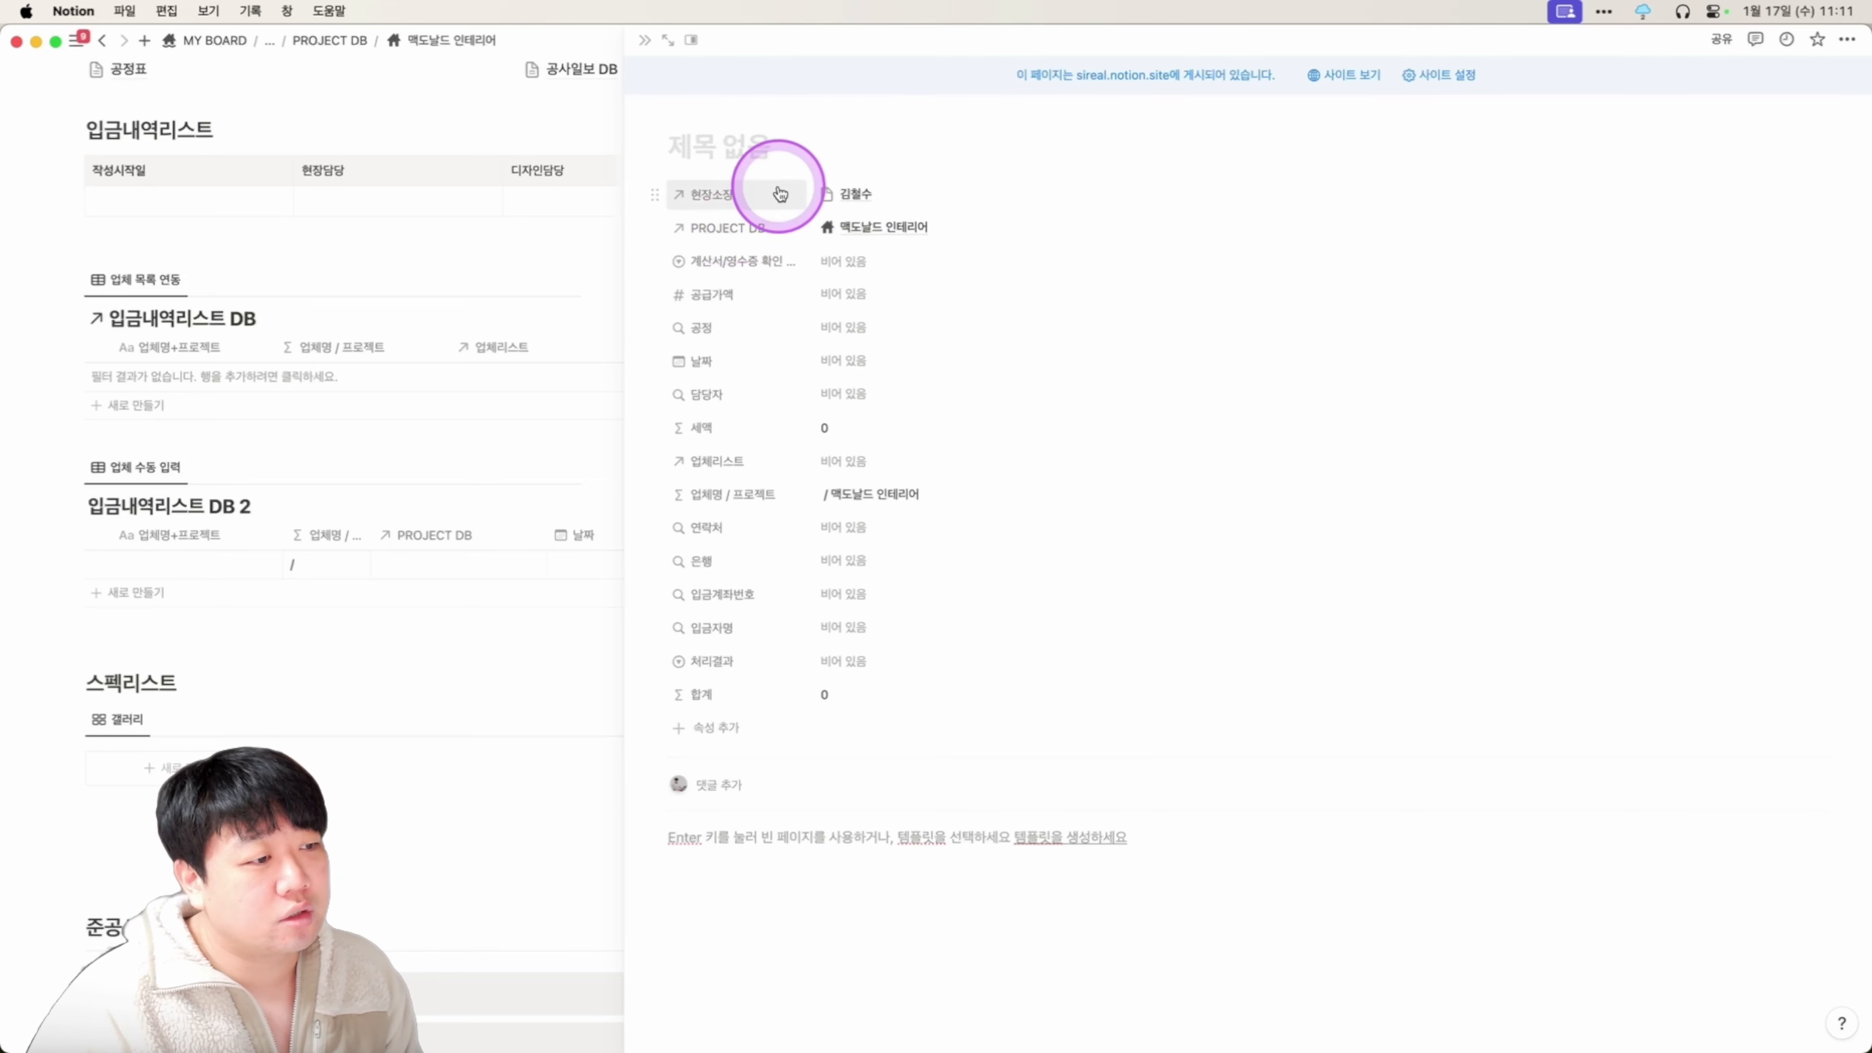
# Move 업체리스트 up and set vendor 룸스토리 in place of 디자인하우스, then close the panel.
pyautogui.moveTo(737, 477); pyautogui.dragTo(763, 270)
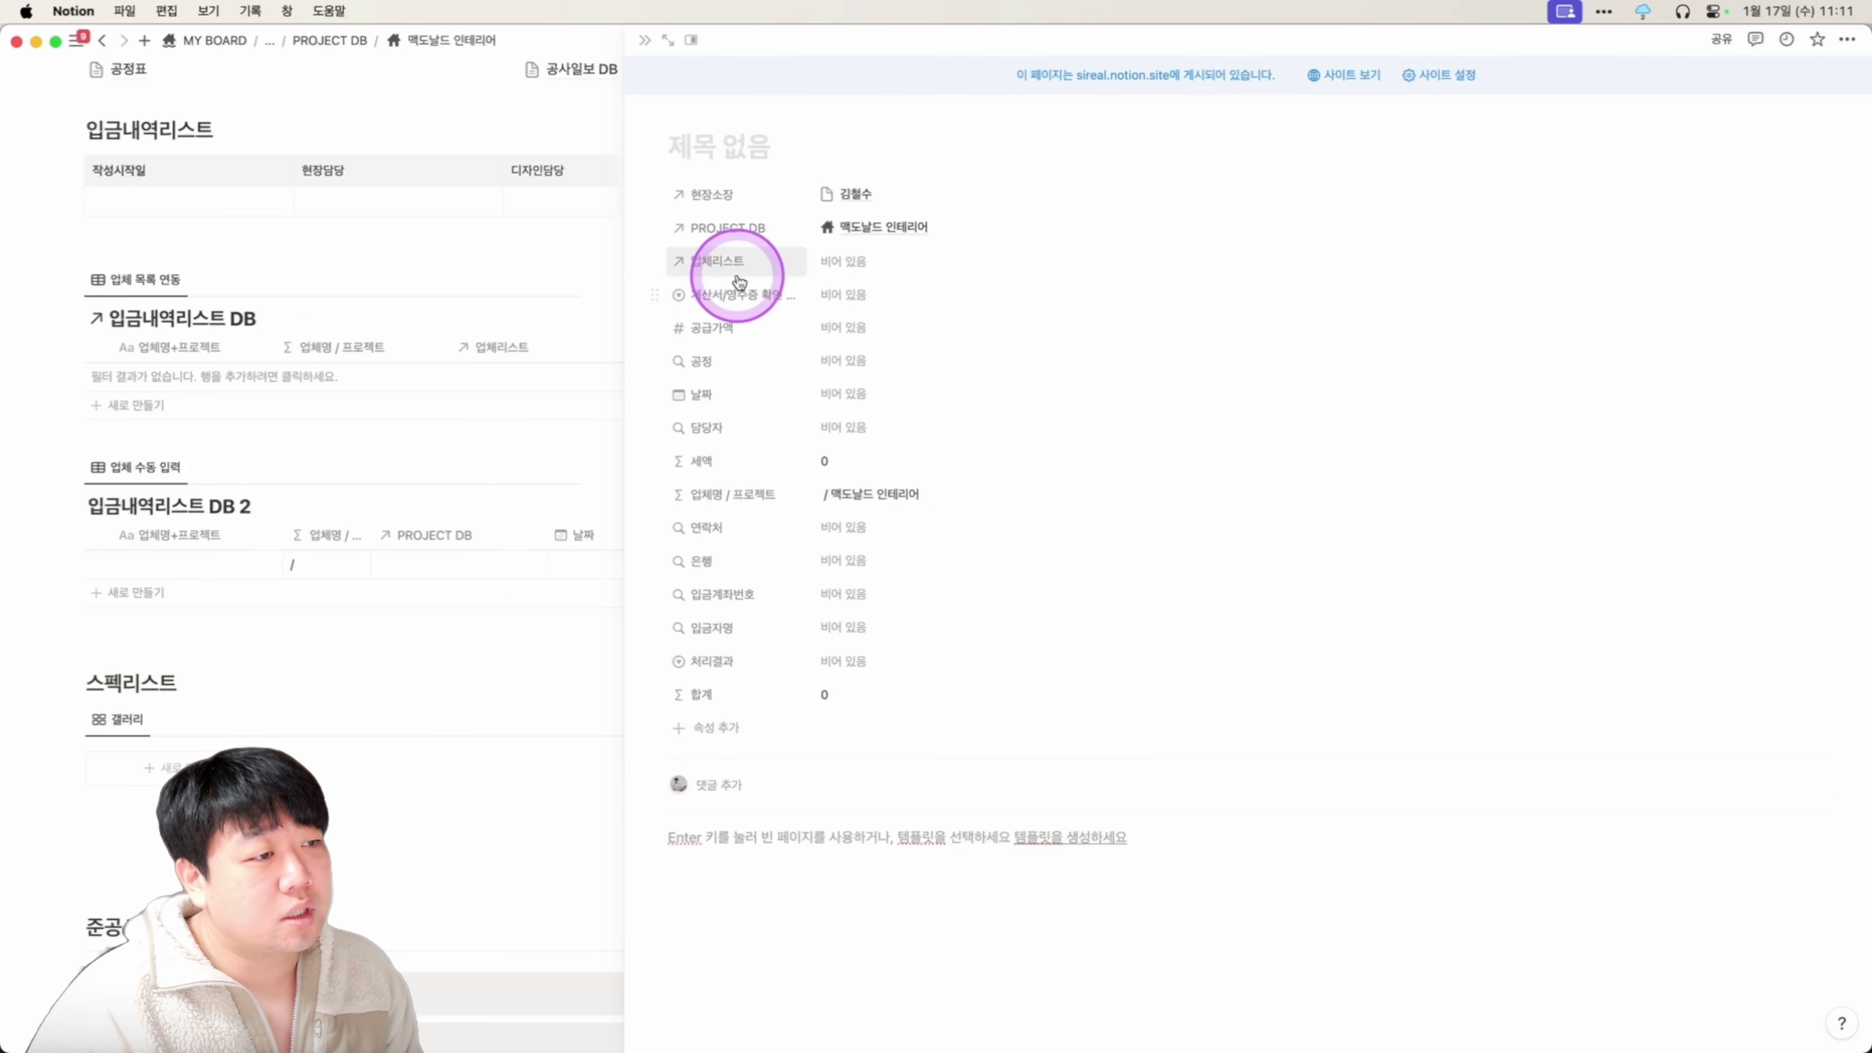
pyautogui.click(869, 265)
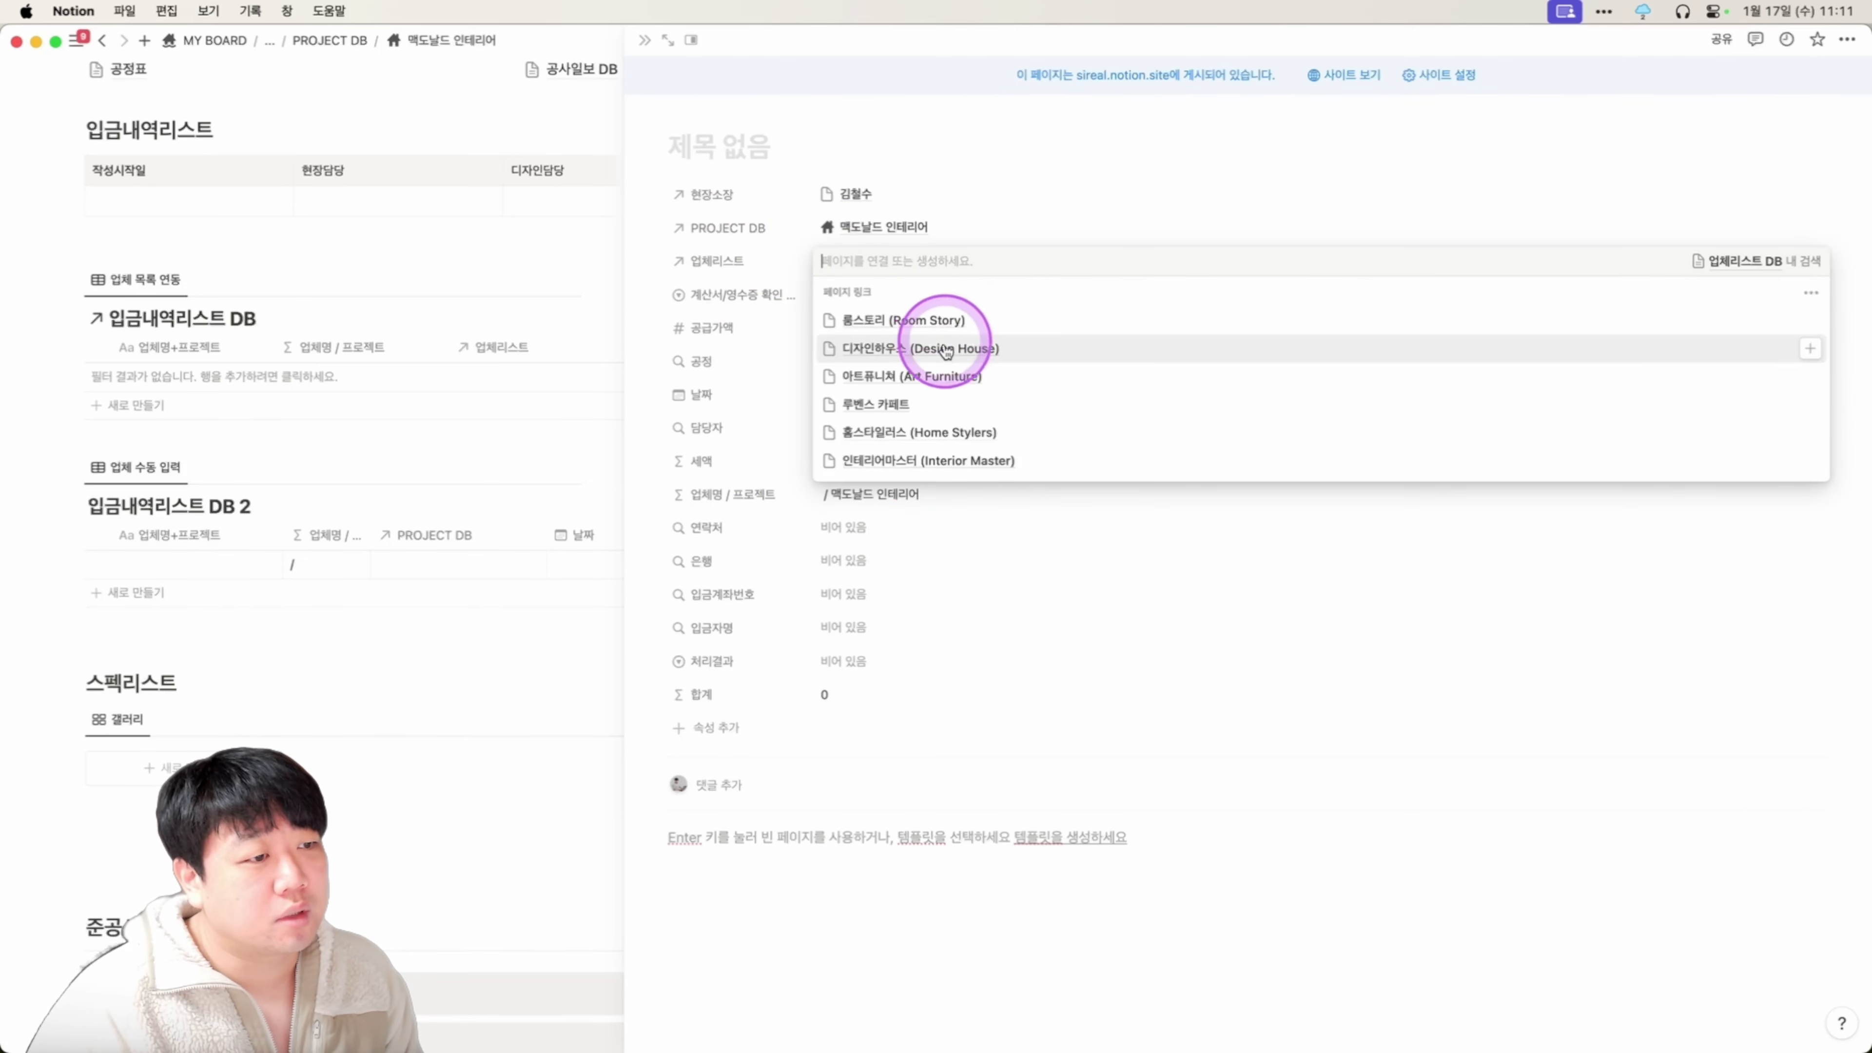
pyautogui.click(949, 351)
pyautogui.click(840, 181)
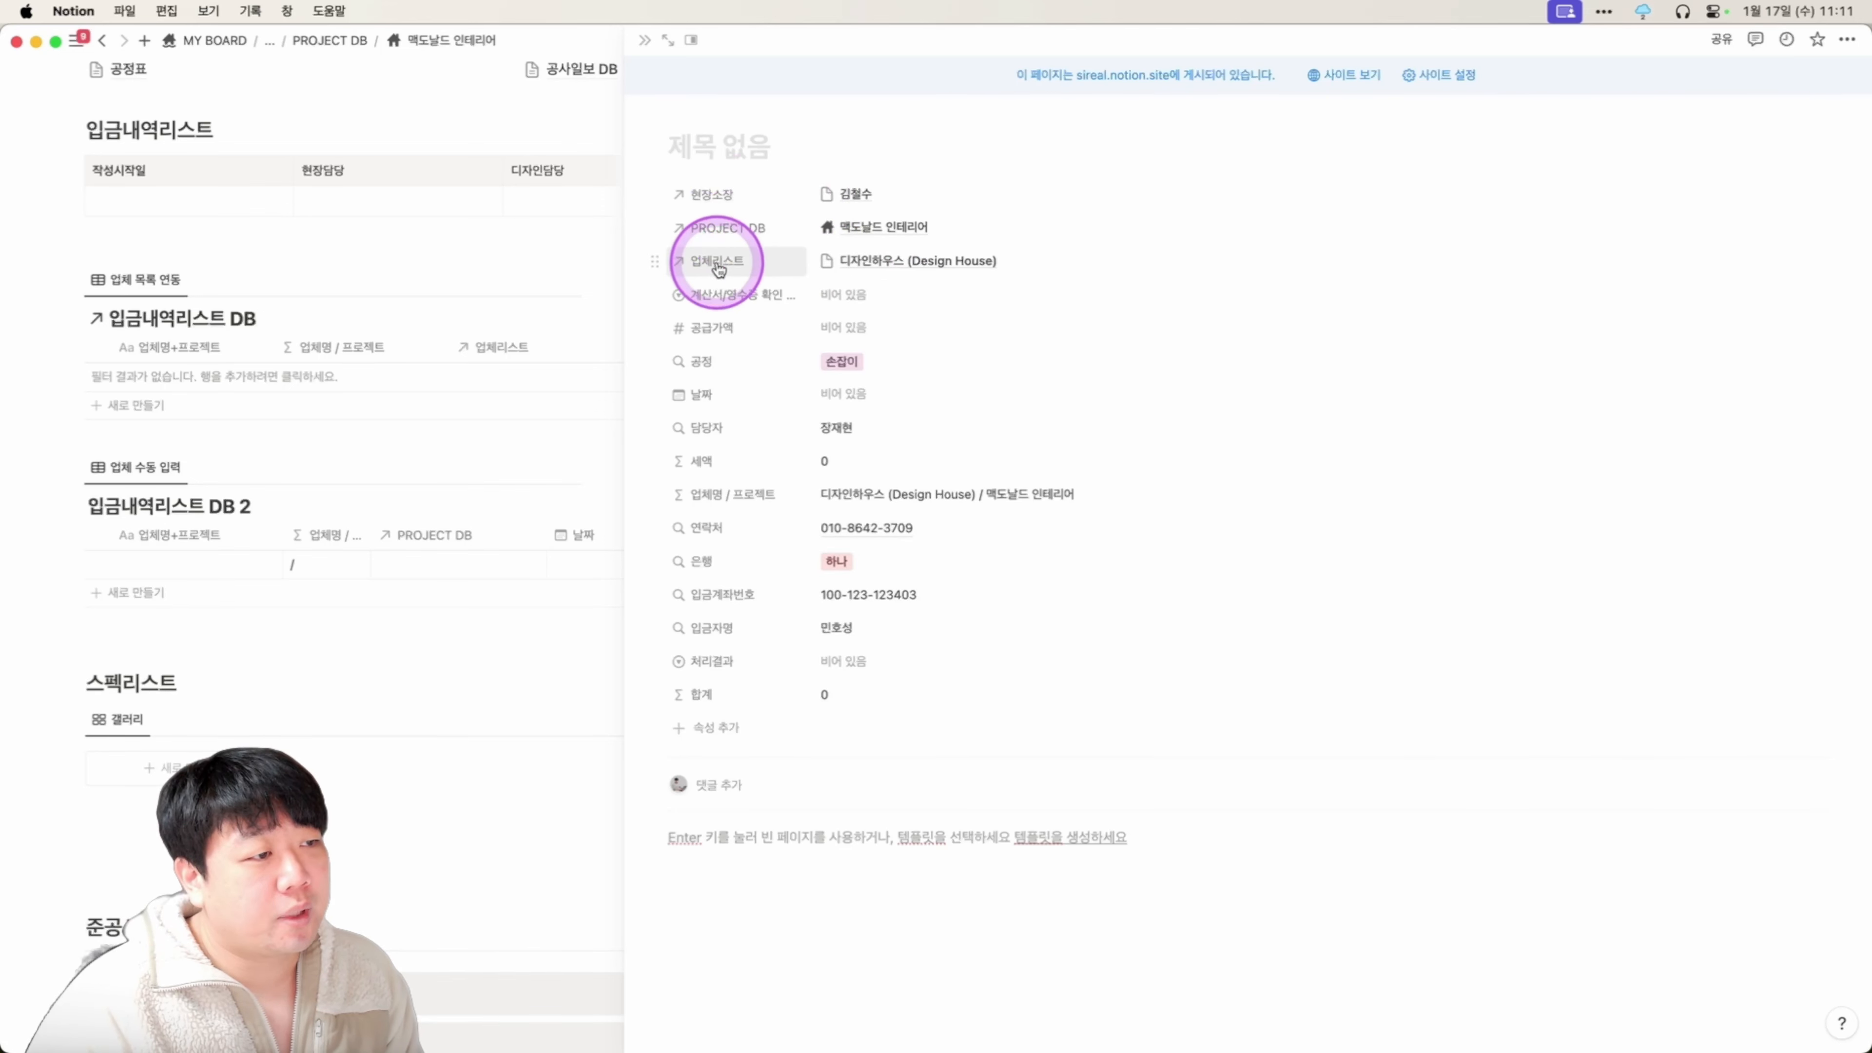
pyautogui.press('super')
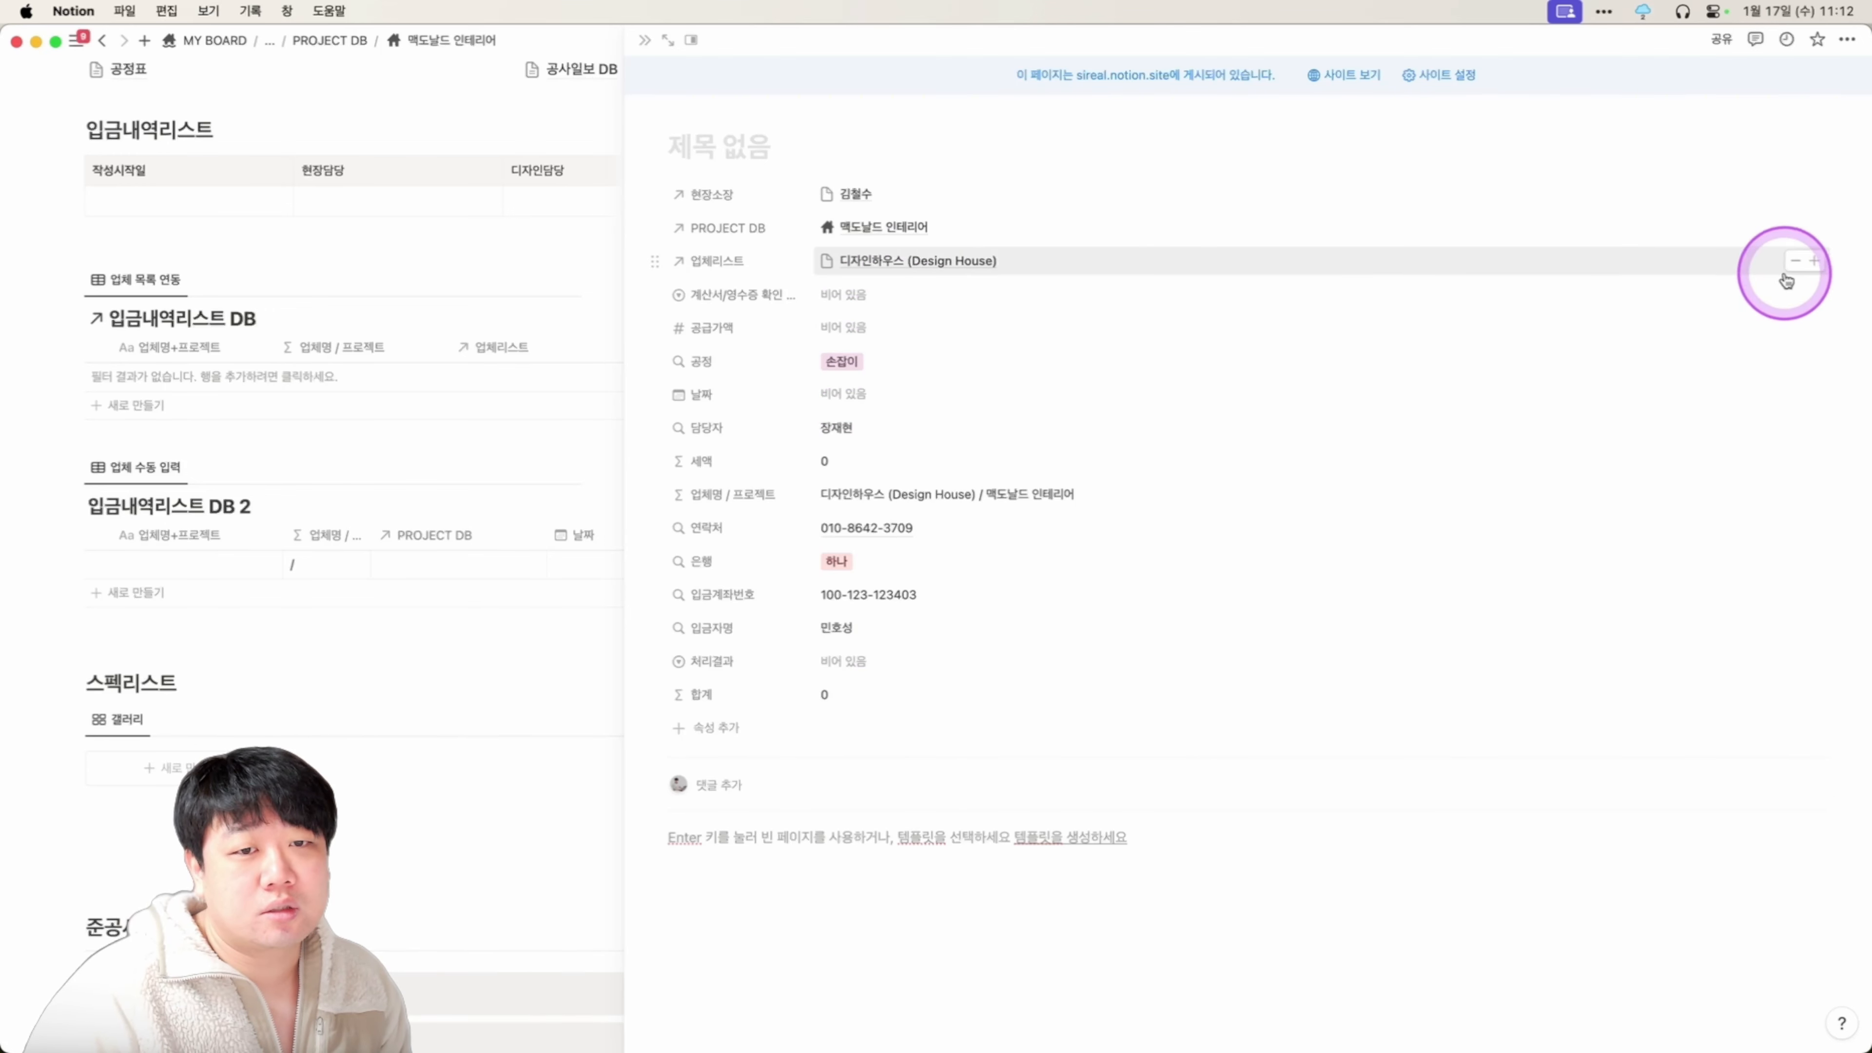
pyautogui.click(1795, 267)
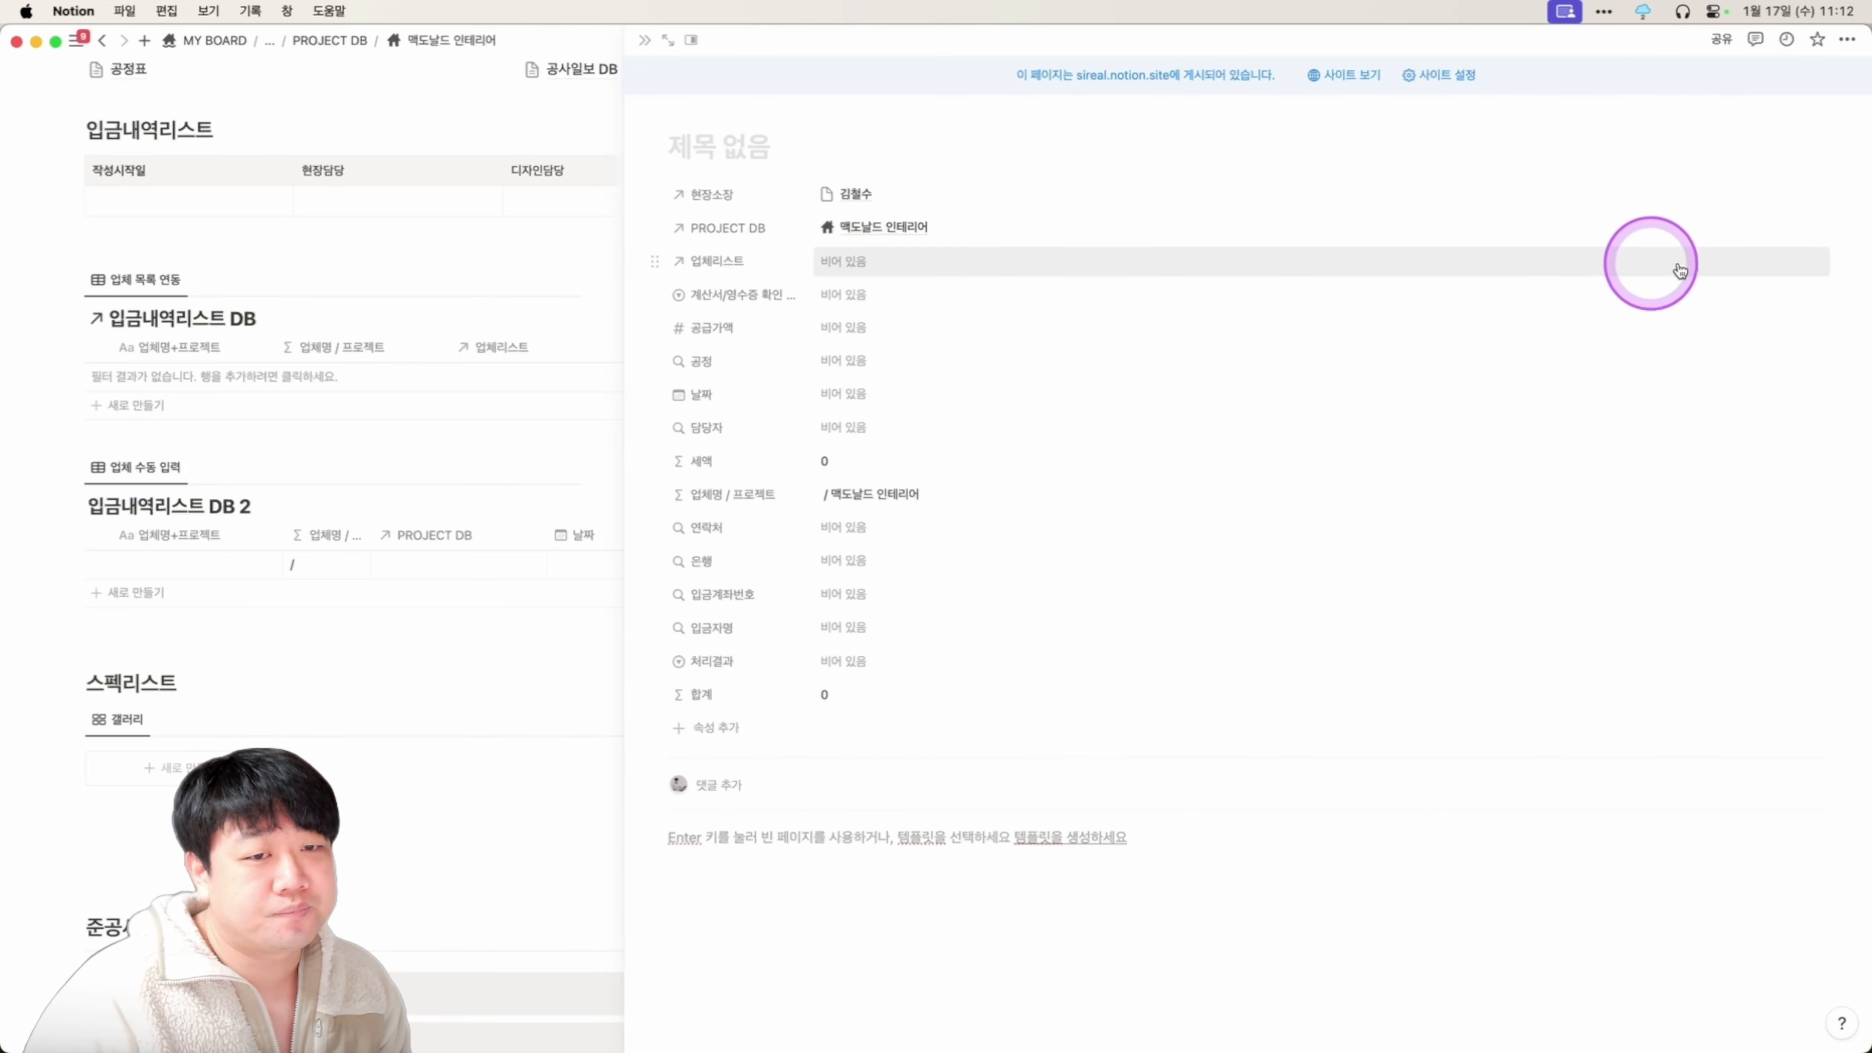
pyautogui.click(1649, 254)
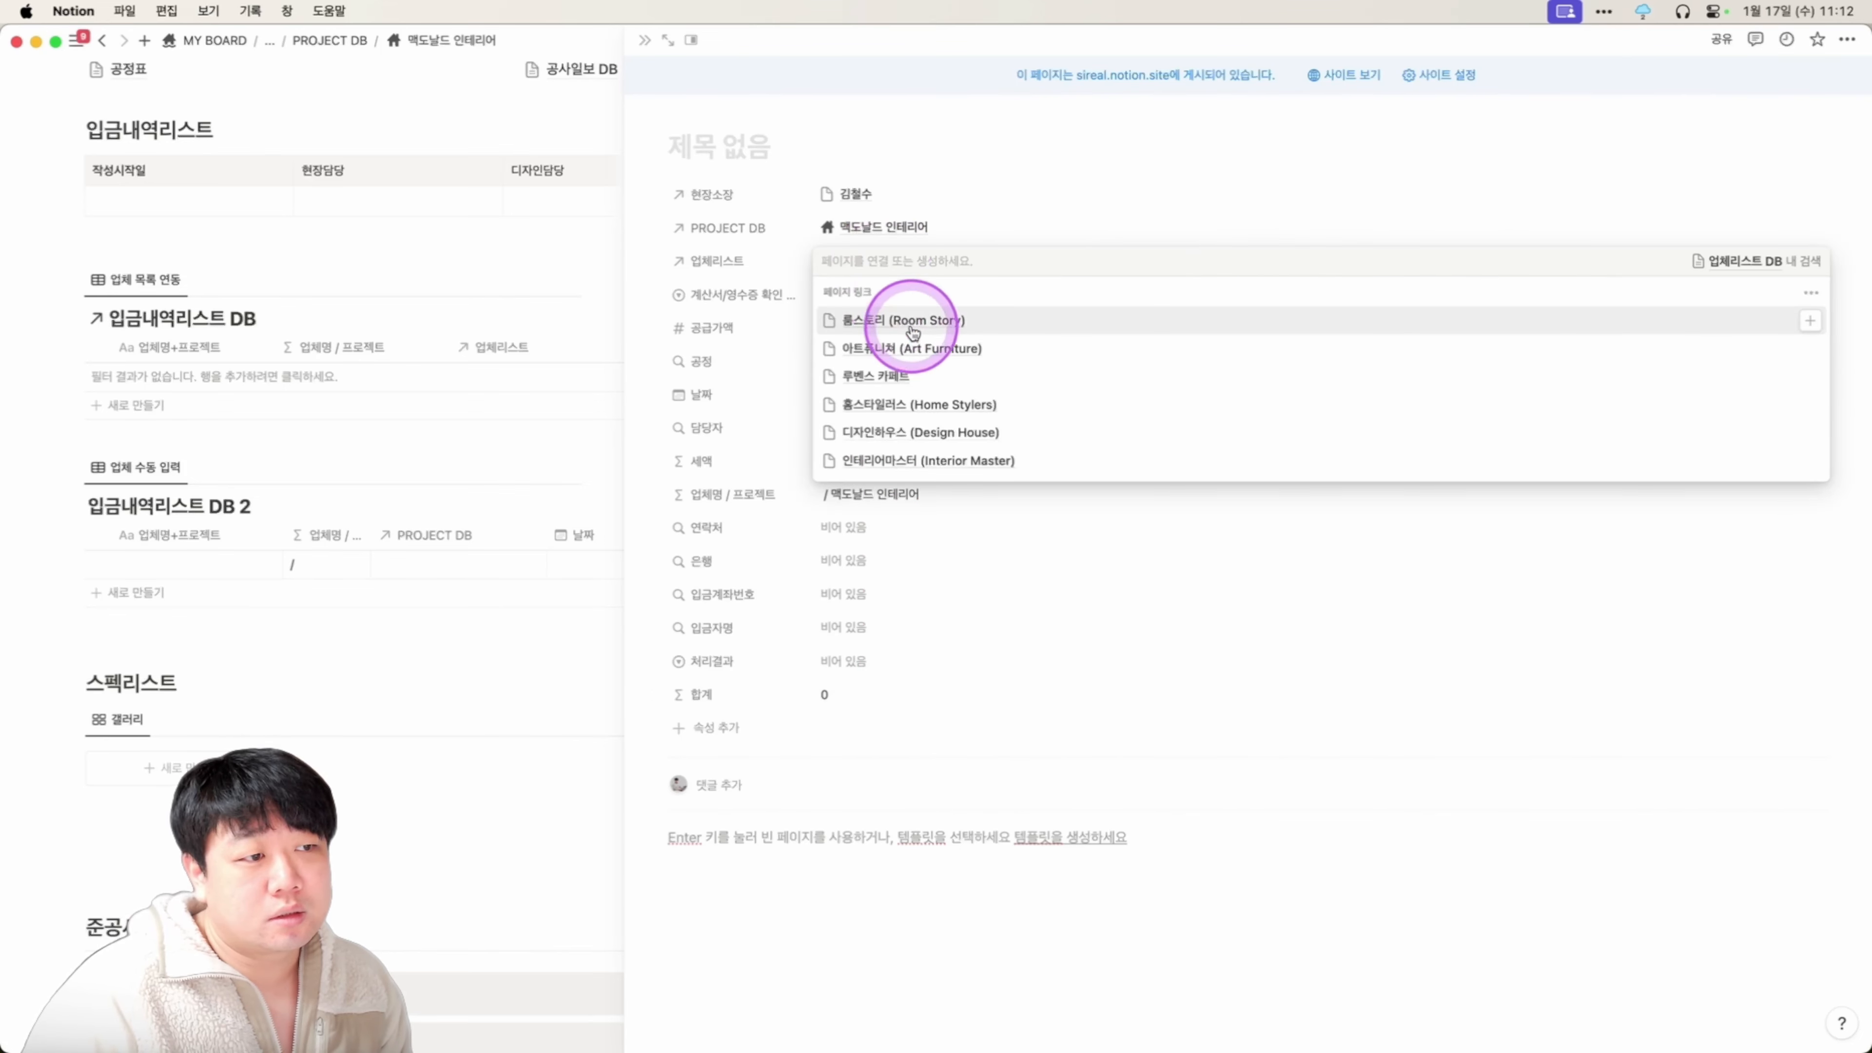
pyautogui.click(912, 315)
pyautogui.click(1152, 233)
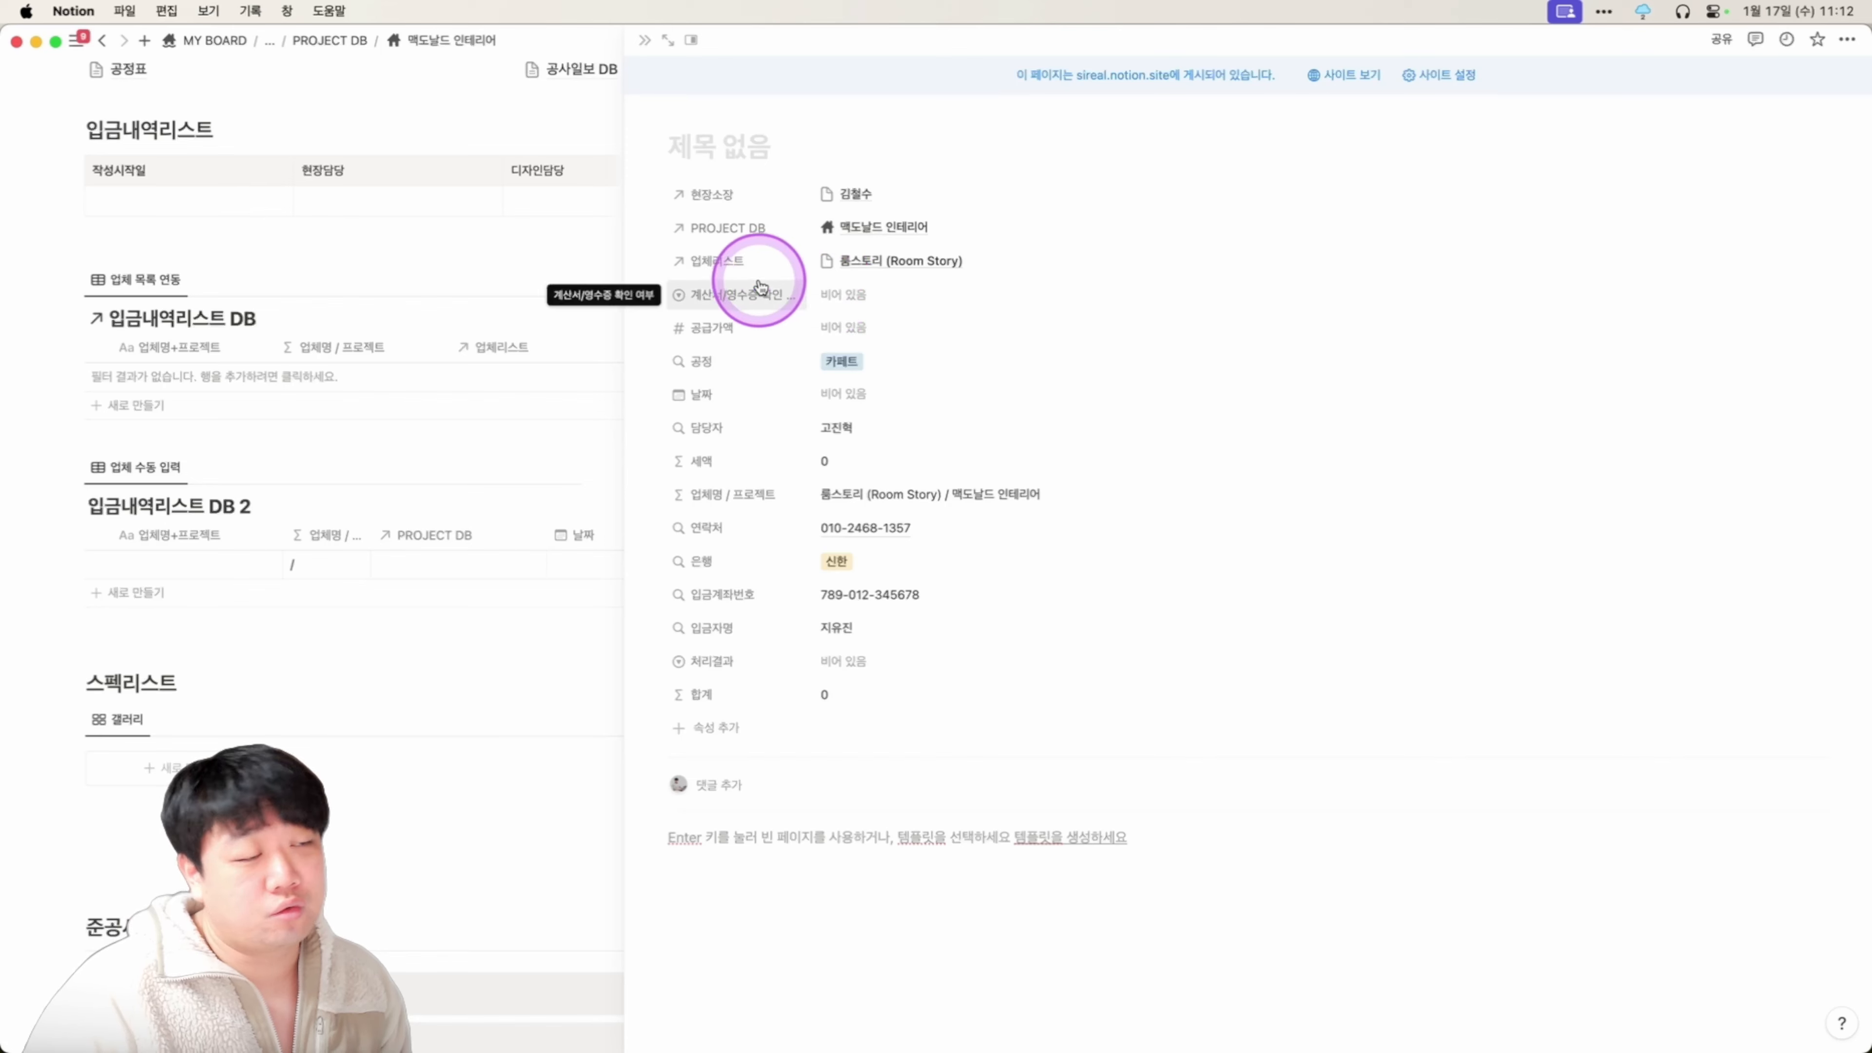
pyautogui.click(645, 42)
pyautogui.scroll(-2, 656, 436)
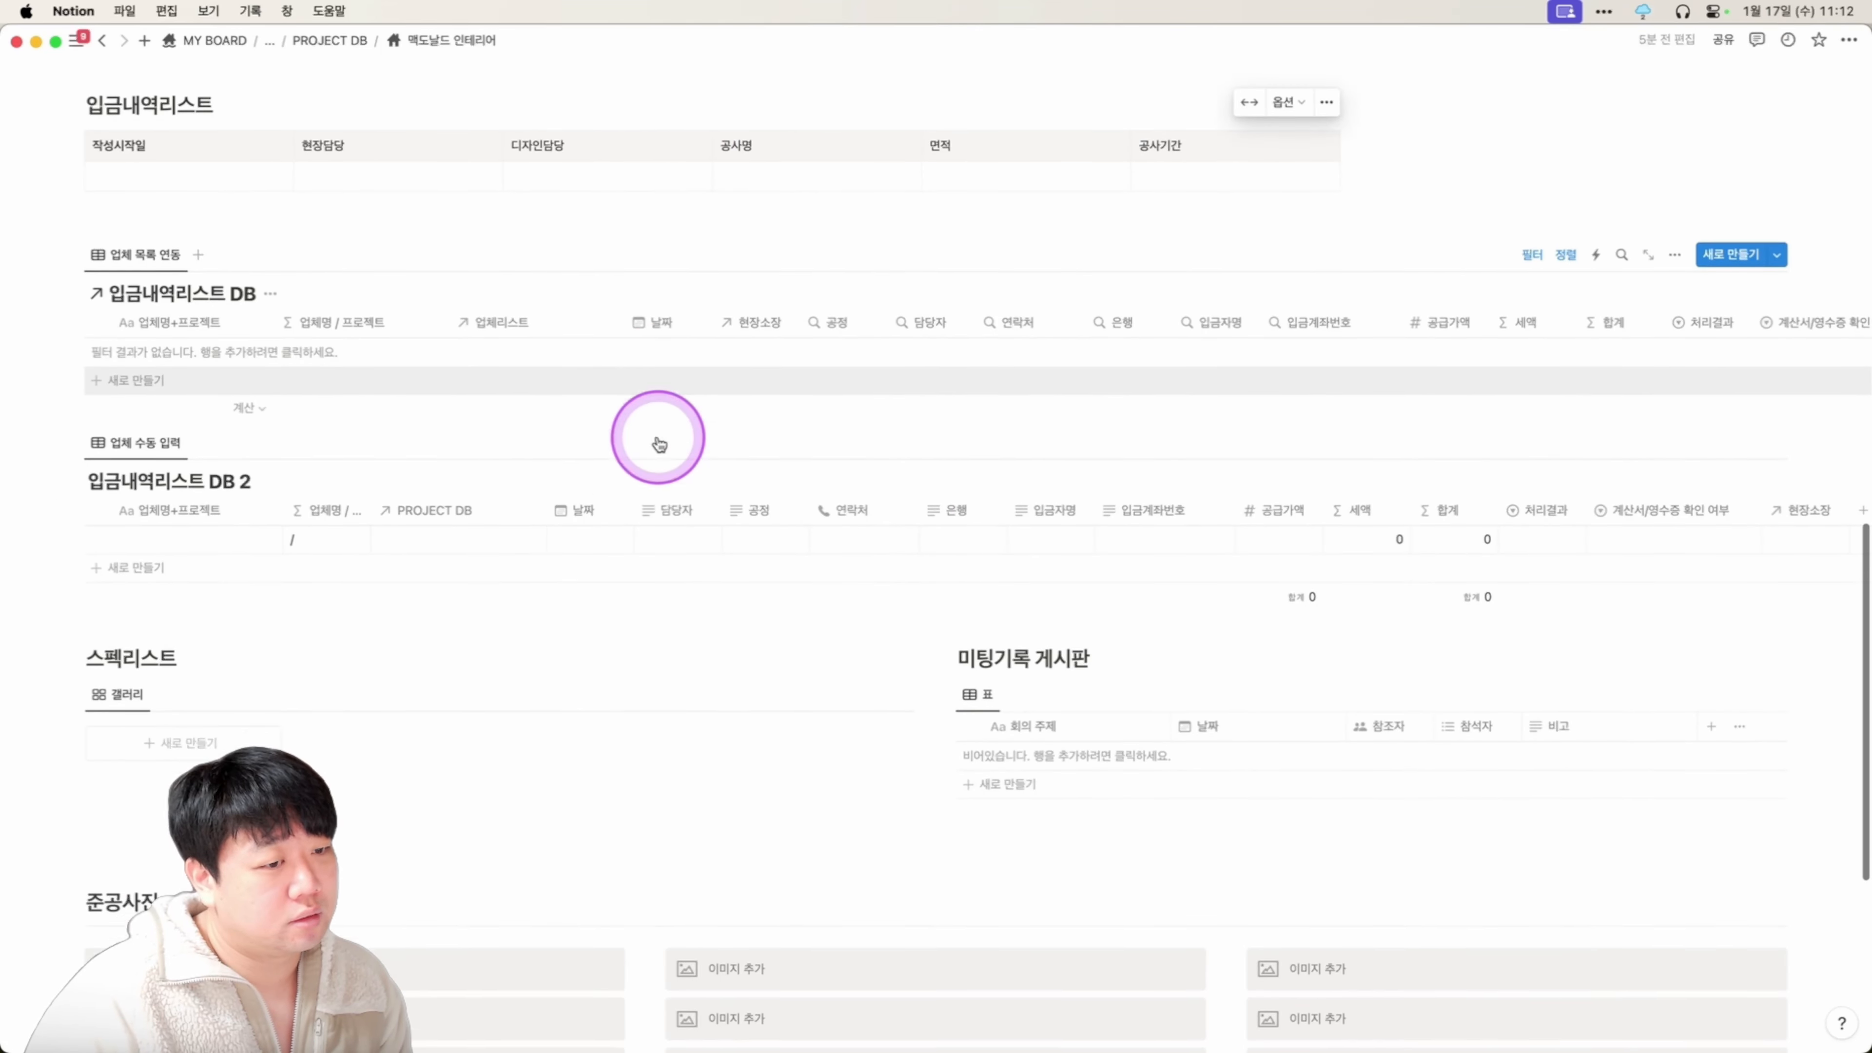
# Link the existing DB 2 row to a site manager and the 맥도날드 인테리어 project.
pyautogui.scroll(-3, 659, 442)
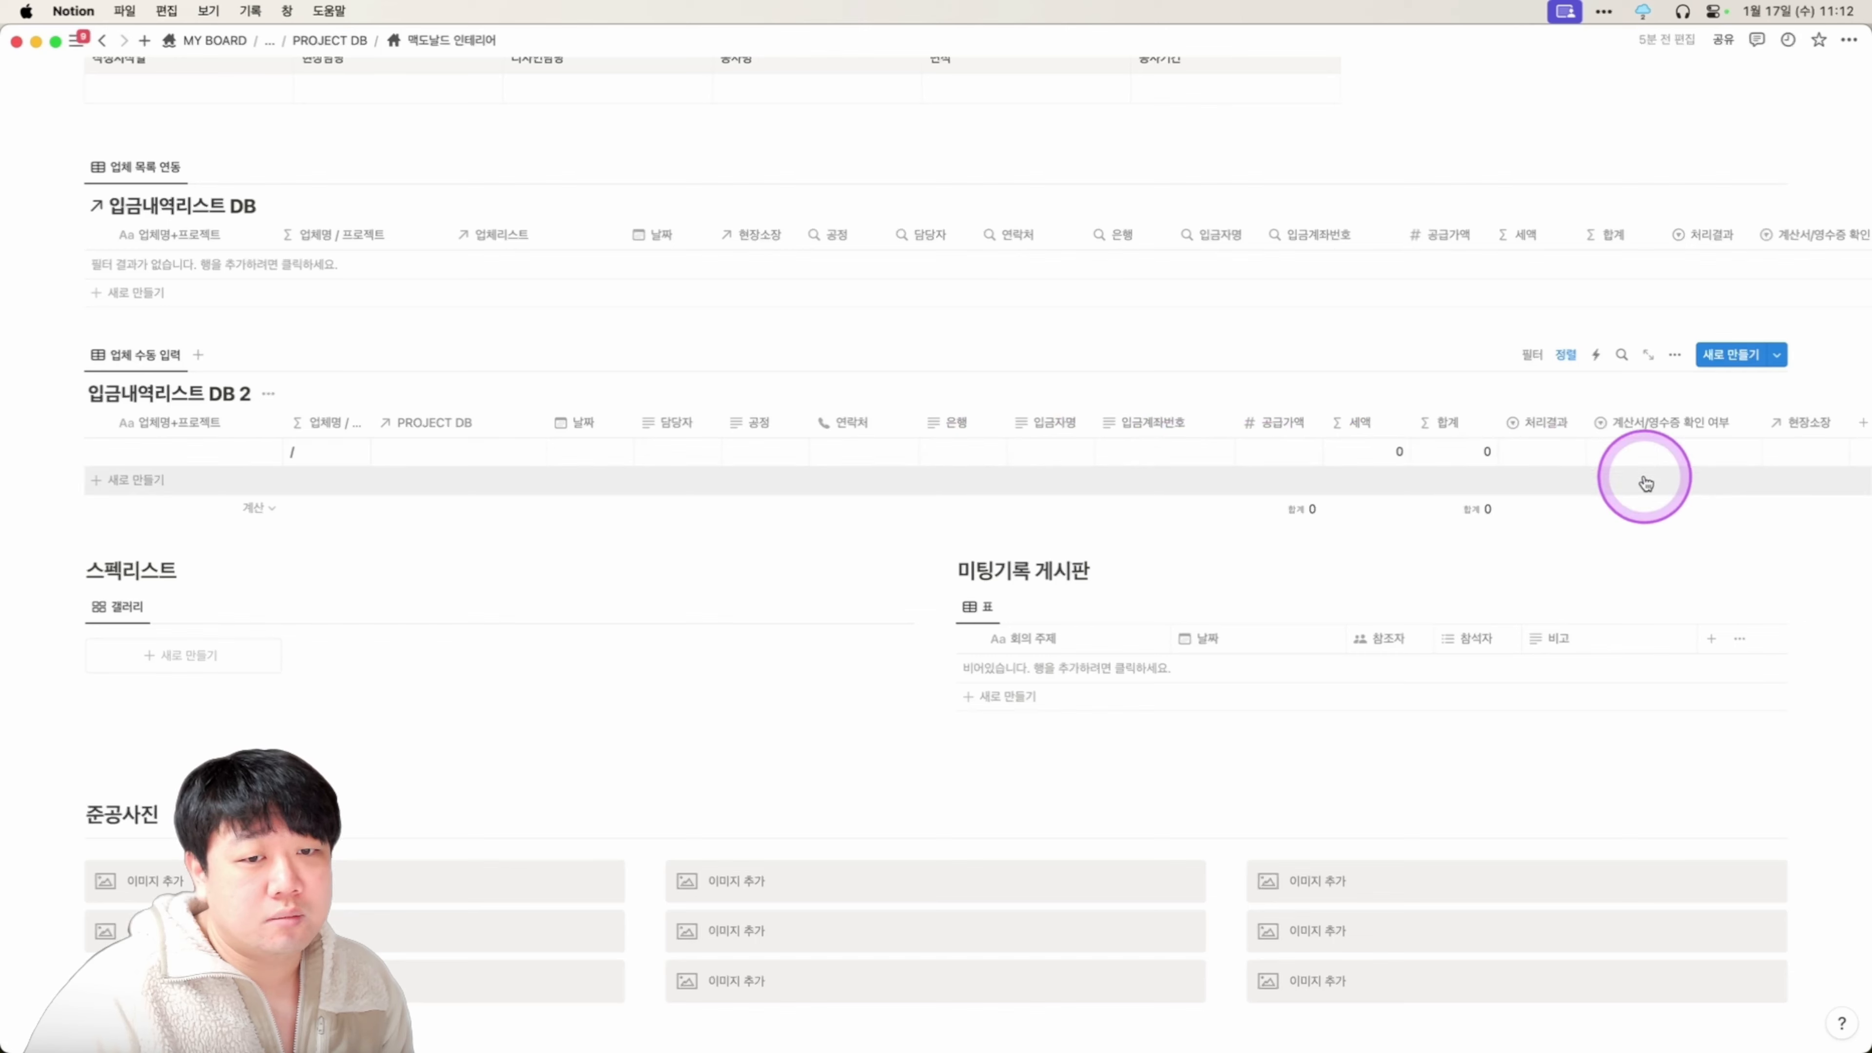
pyautogui.click(263, 453)
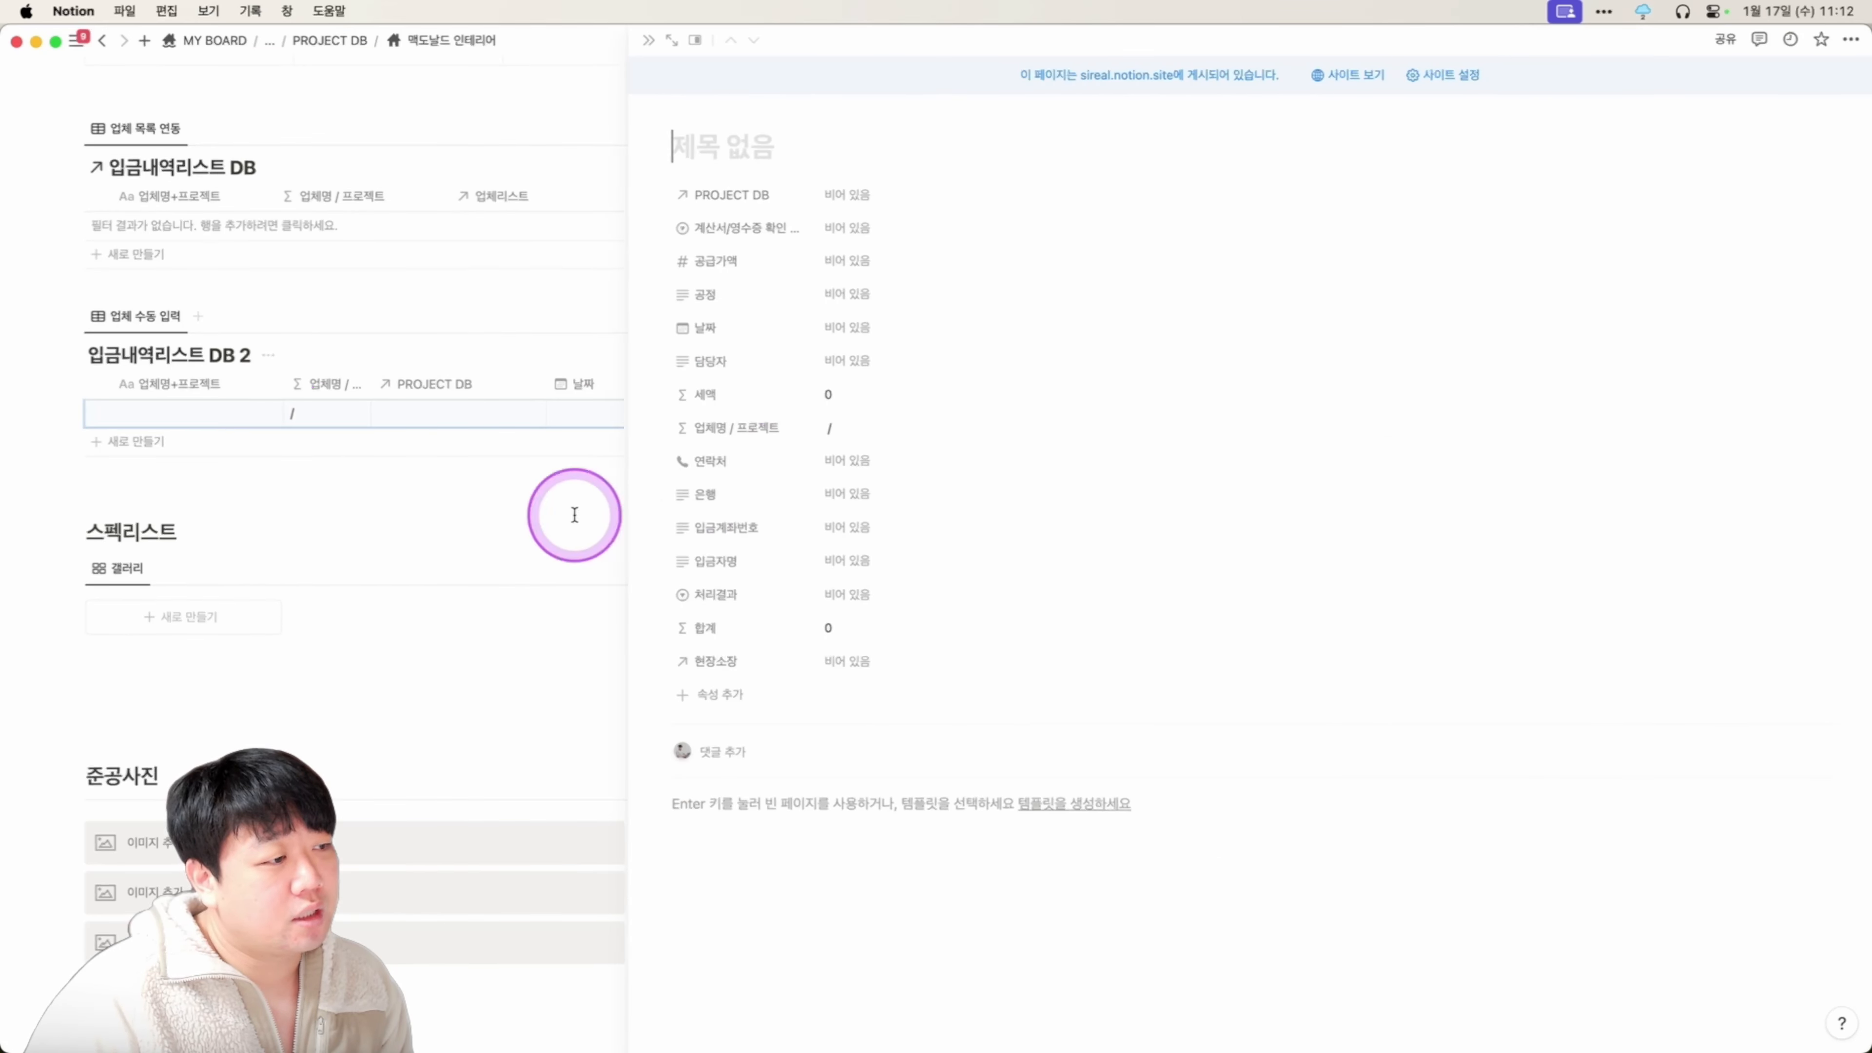
pyautogui.moveTo(713, 660); pyautogui.dragTo(865, 238)
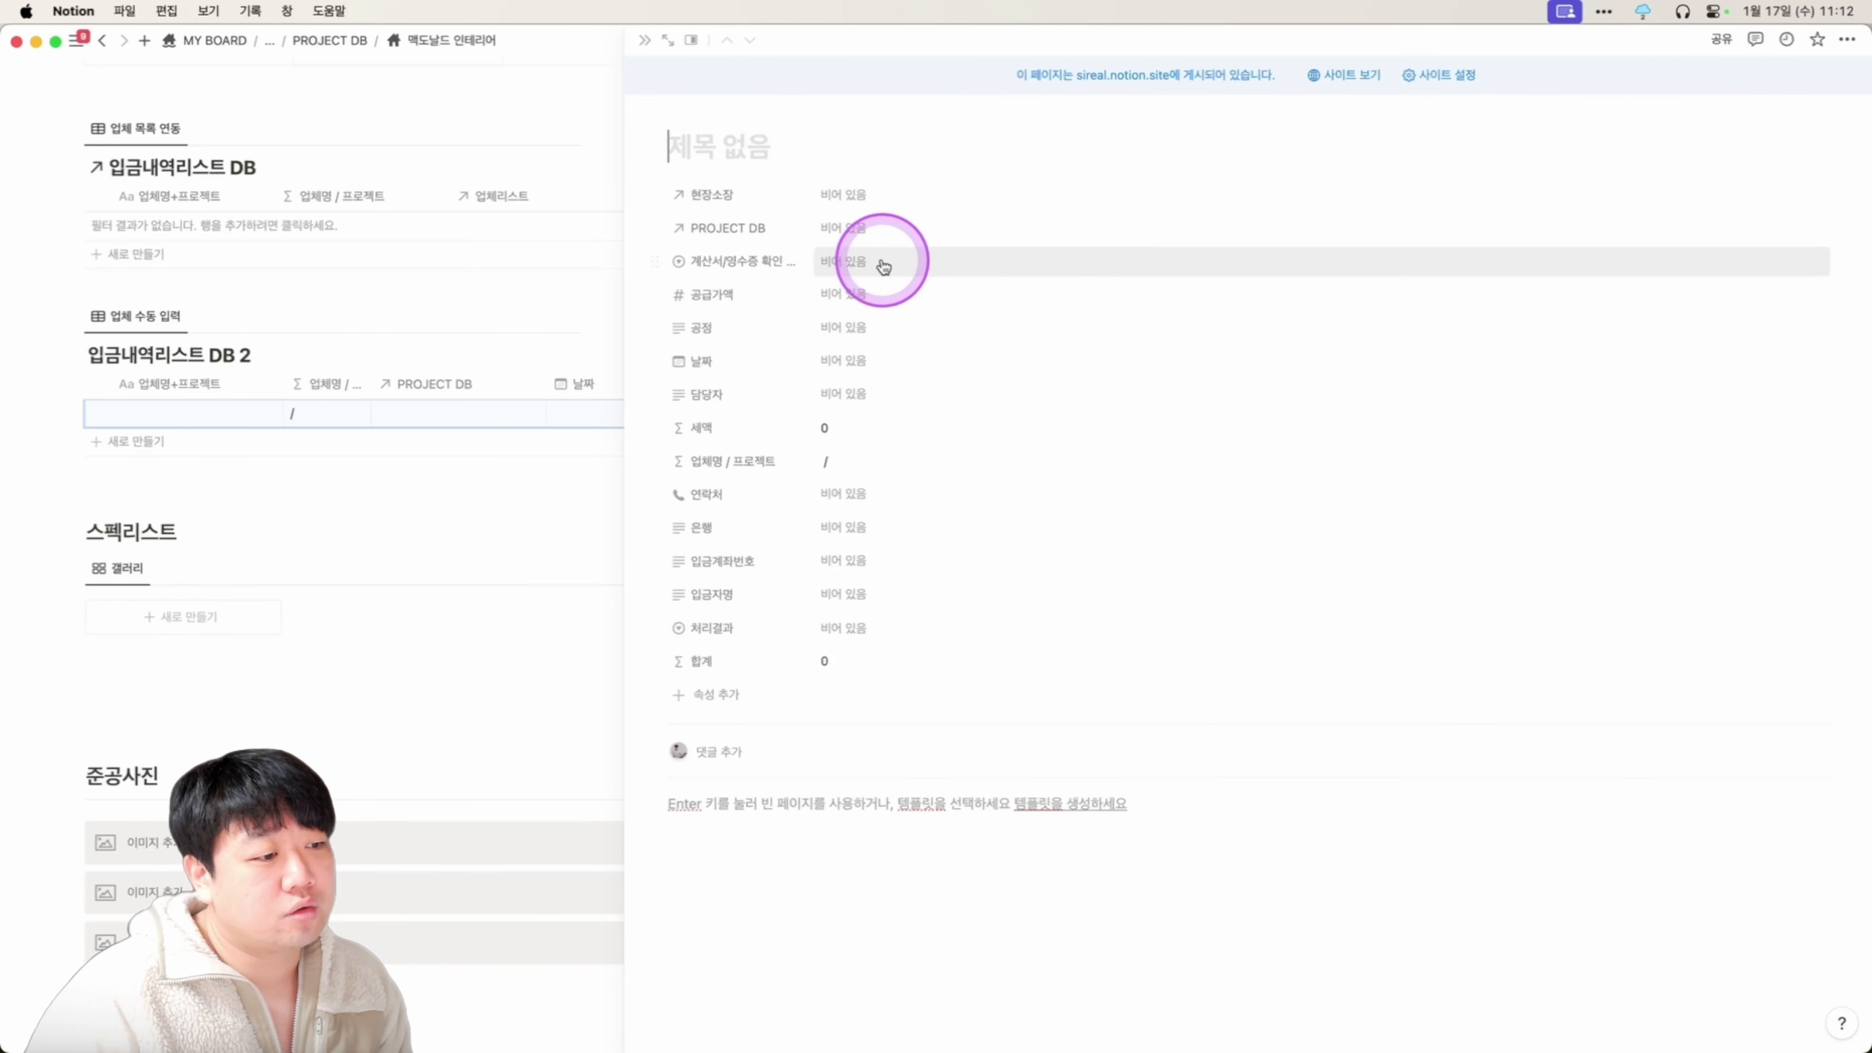
pyautogui.click(882, 194)
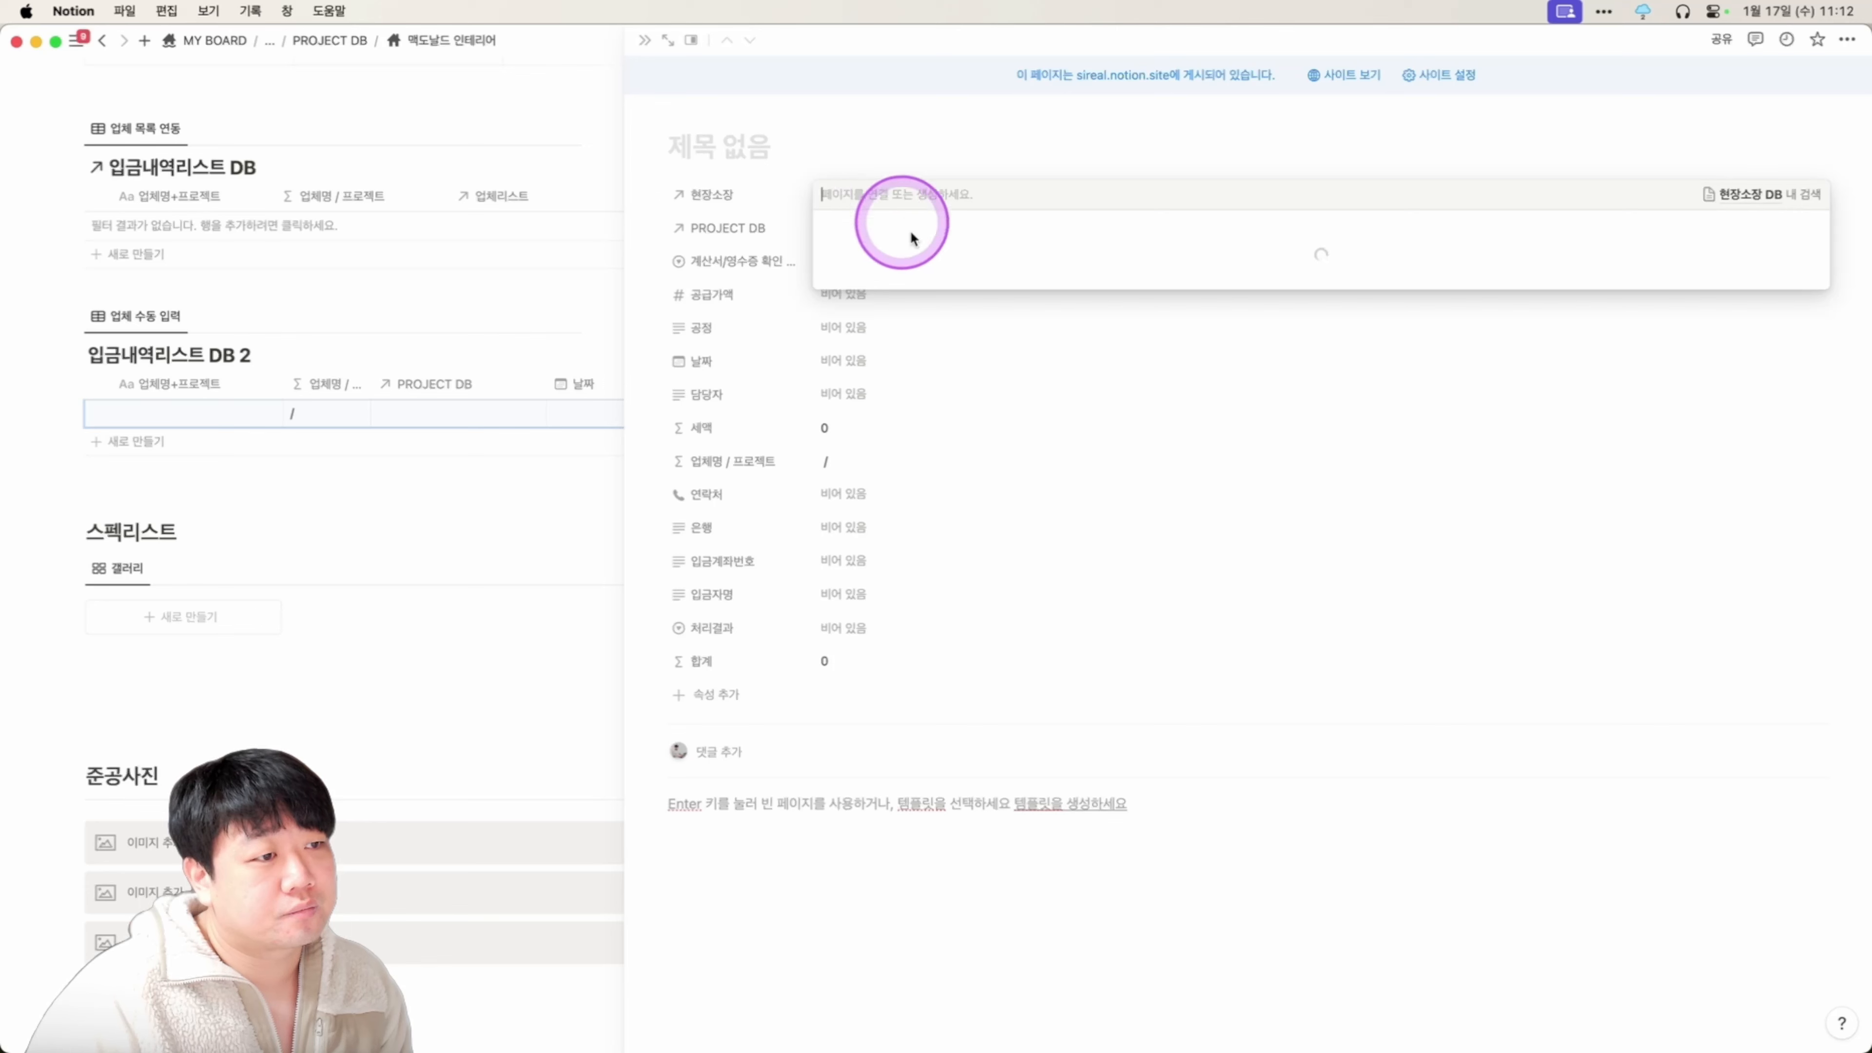
pyautogui.click(873, 151)
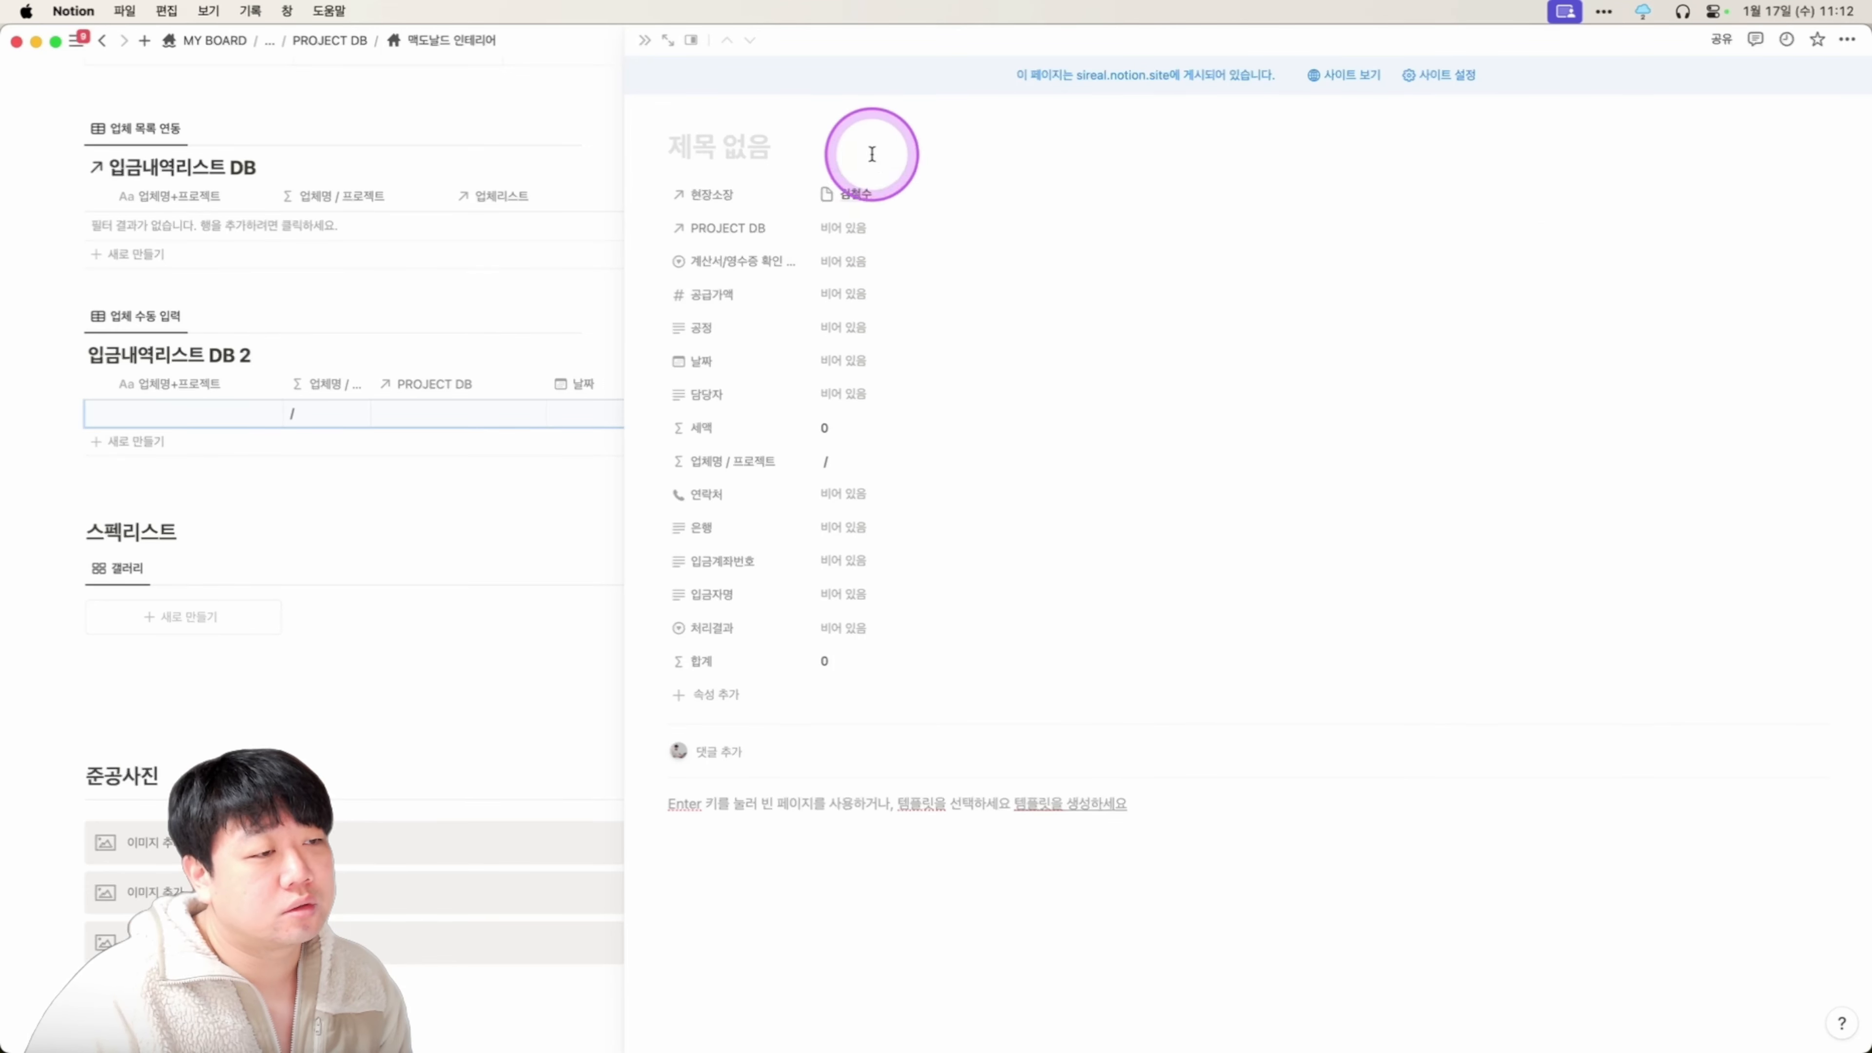
pyautogui.click(858, 230)
pyautogui.click(915, 291)
pyautogui.click(911, 145)
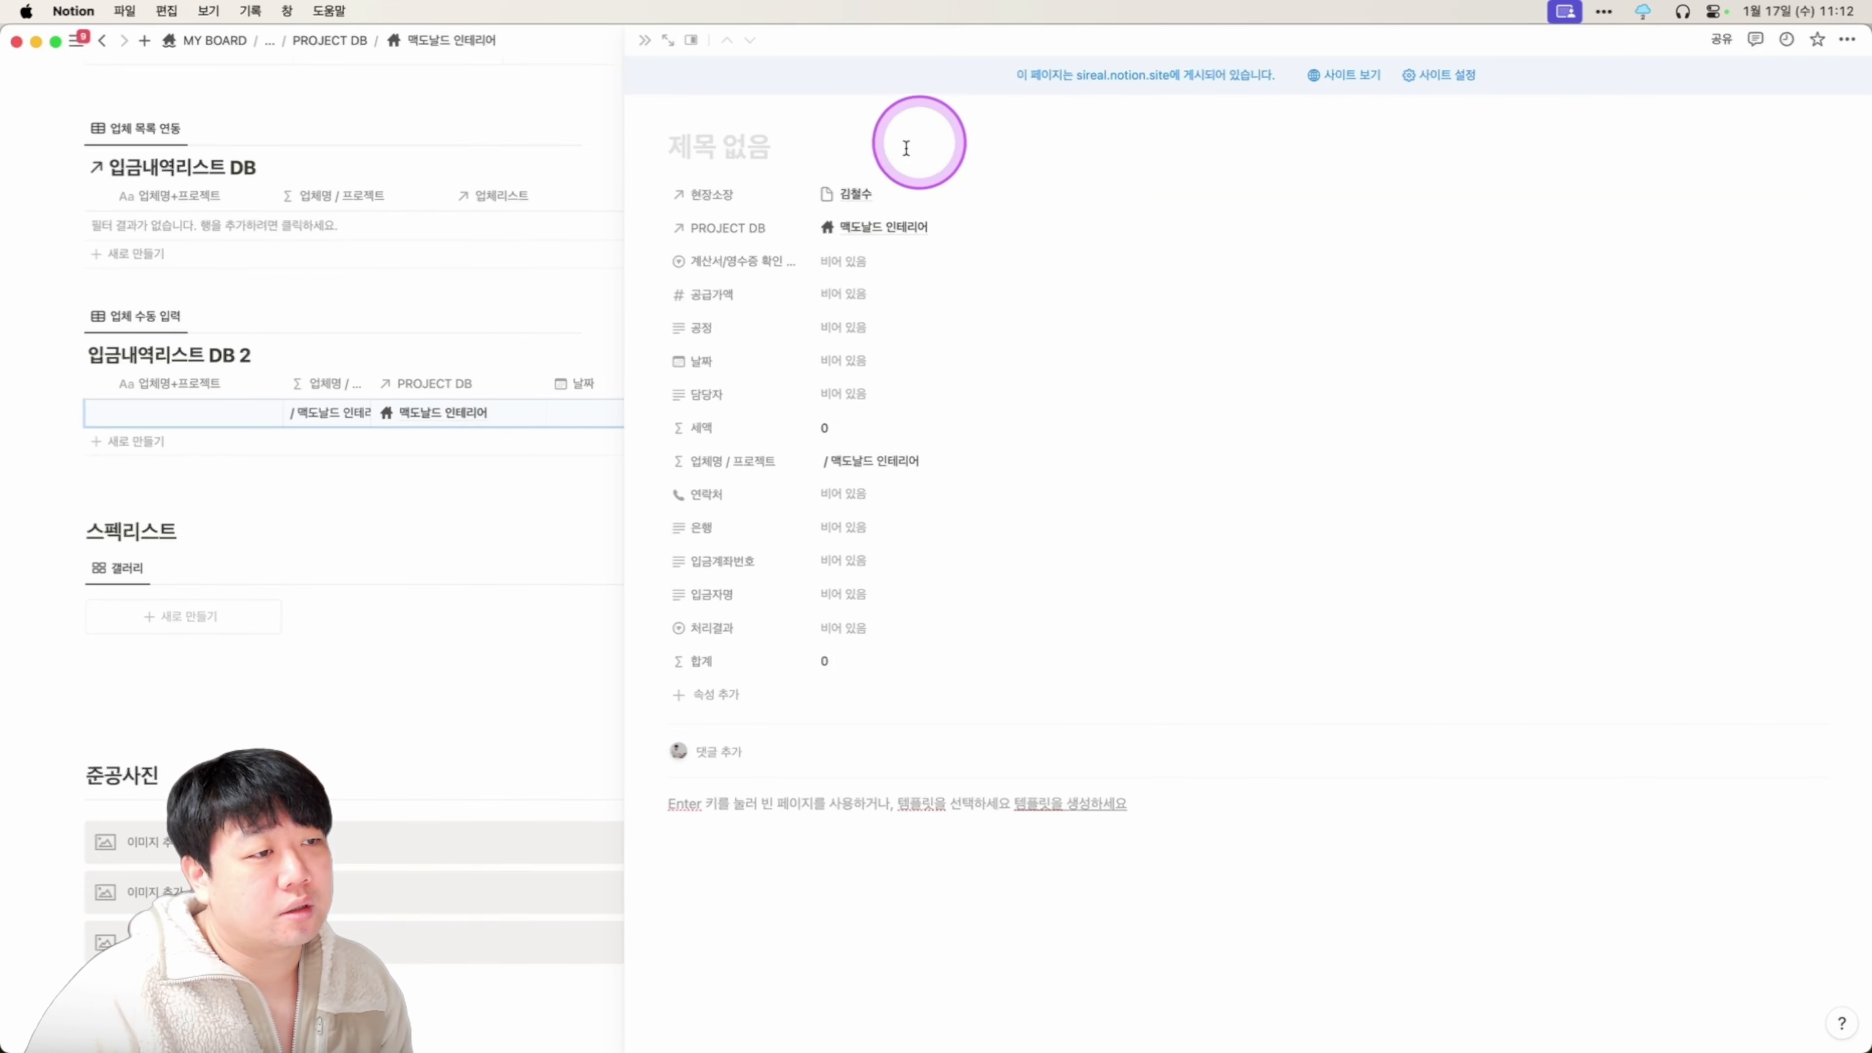
pyautogui.click(667, 42)
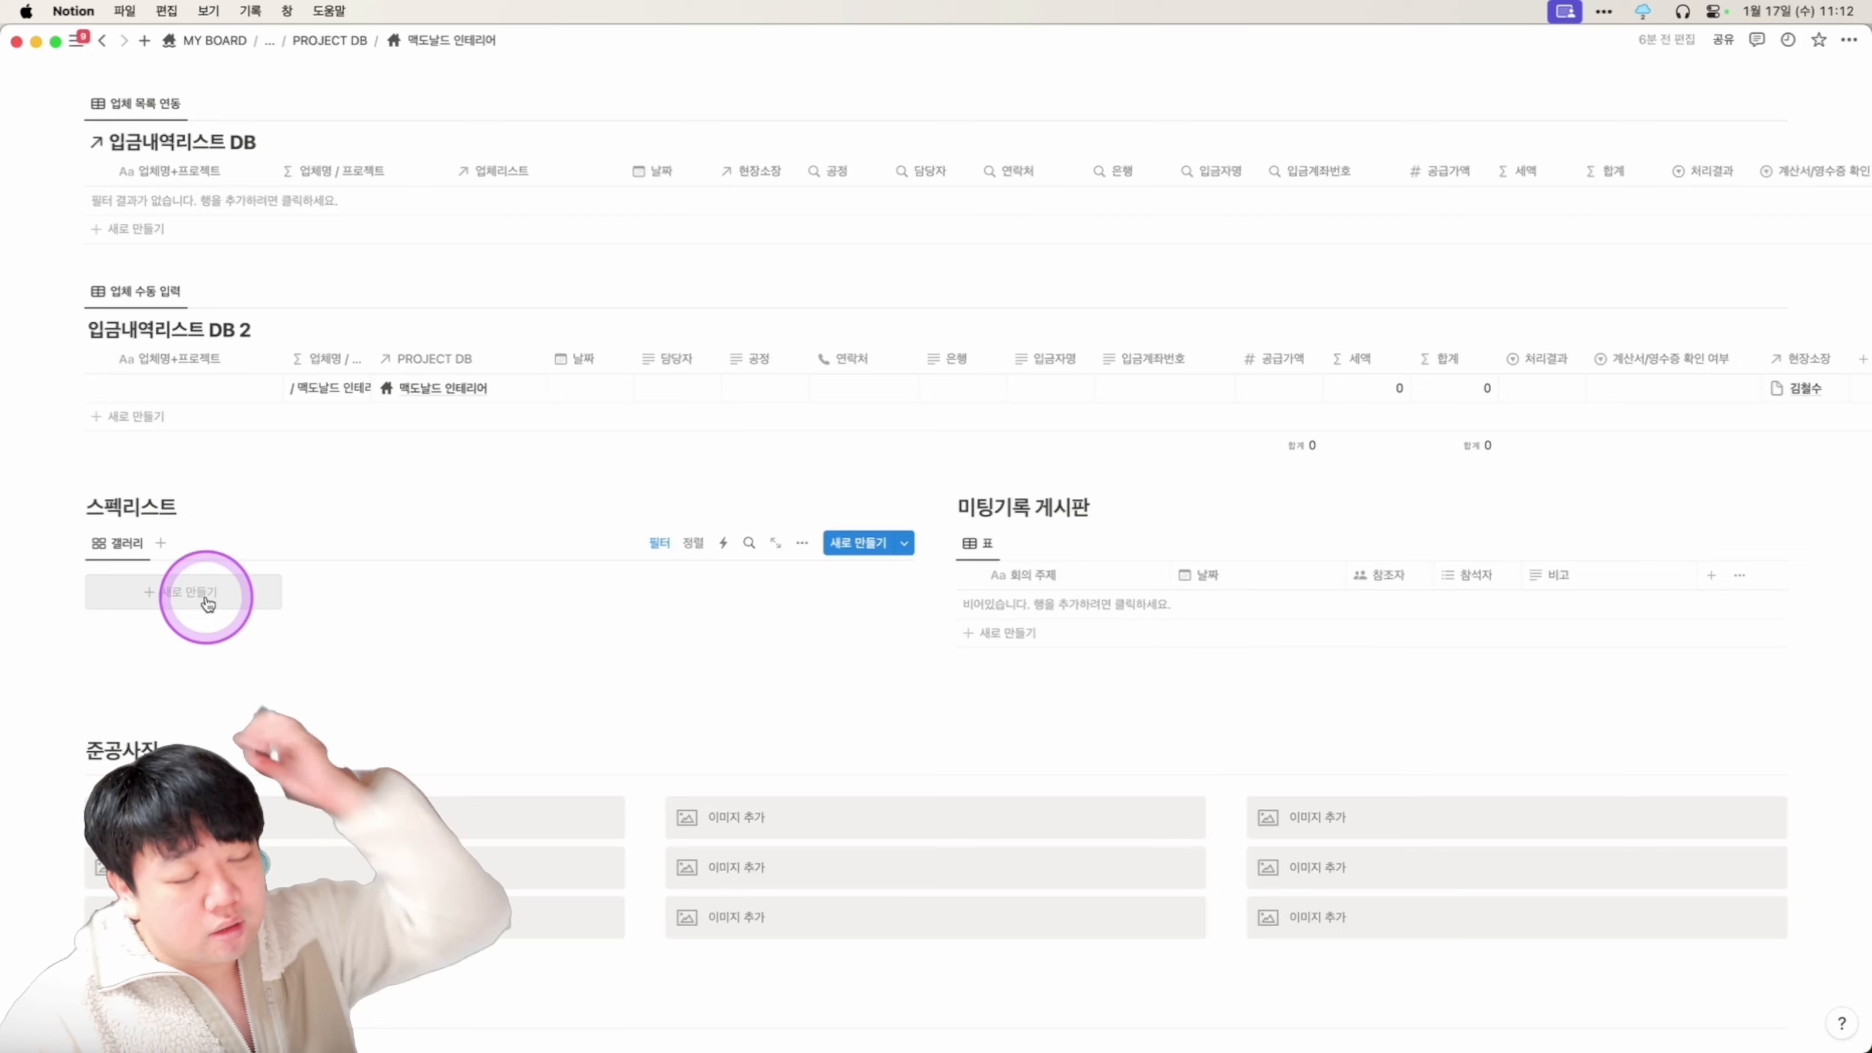
# Add an untitled 스펙리스트 card and reveal its PROJECT DB property showing 맥도날드 인테리어.
pyautogui.click(192, 592)
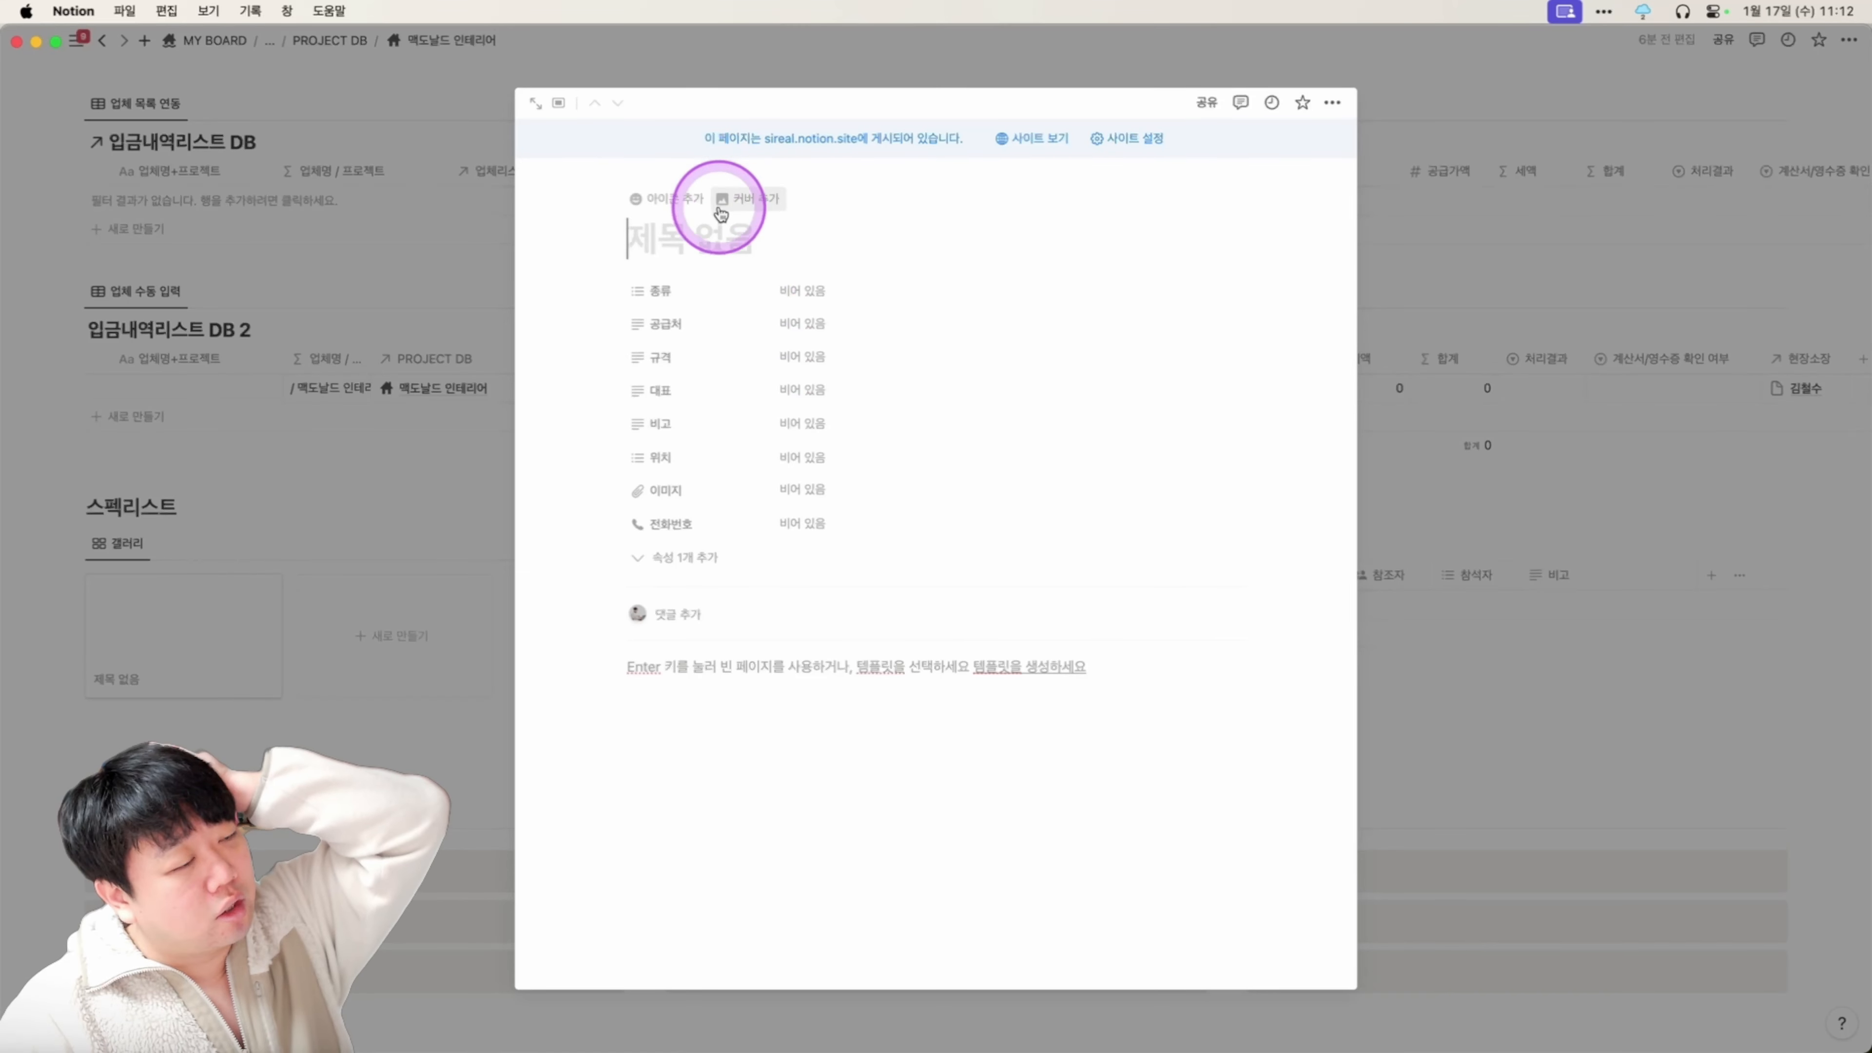
pyautogui.click(694, 574)
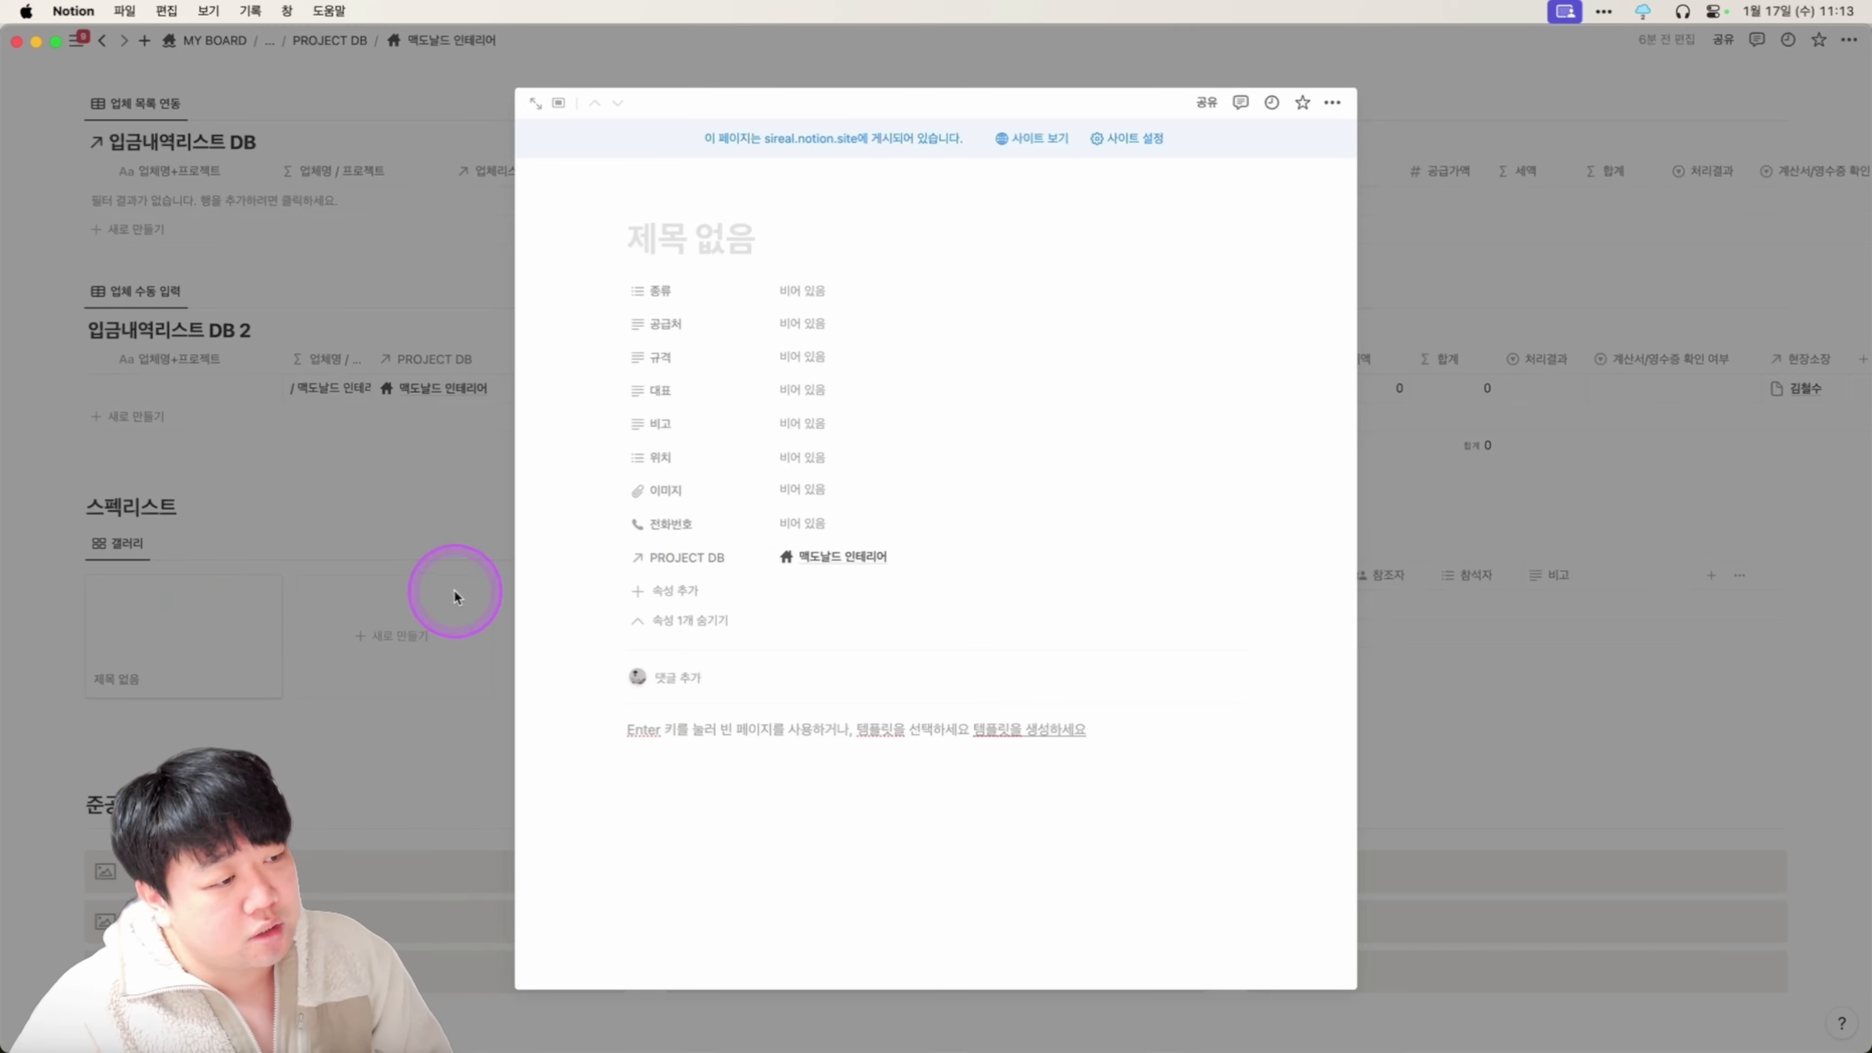
pyautogui.click(370, 470)
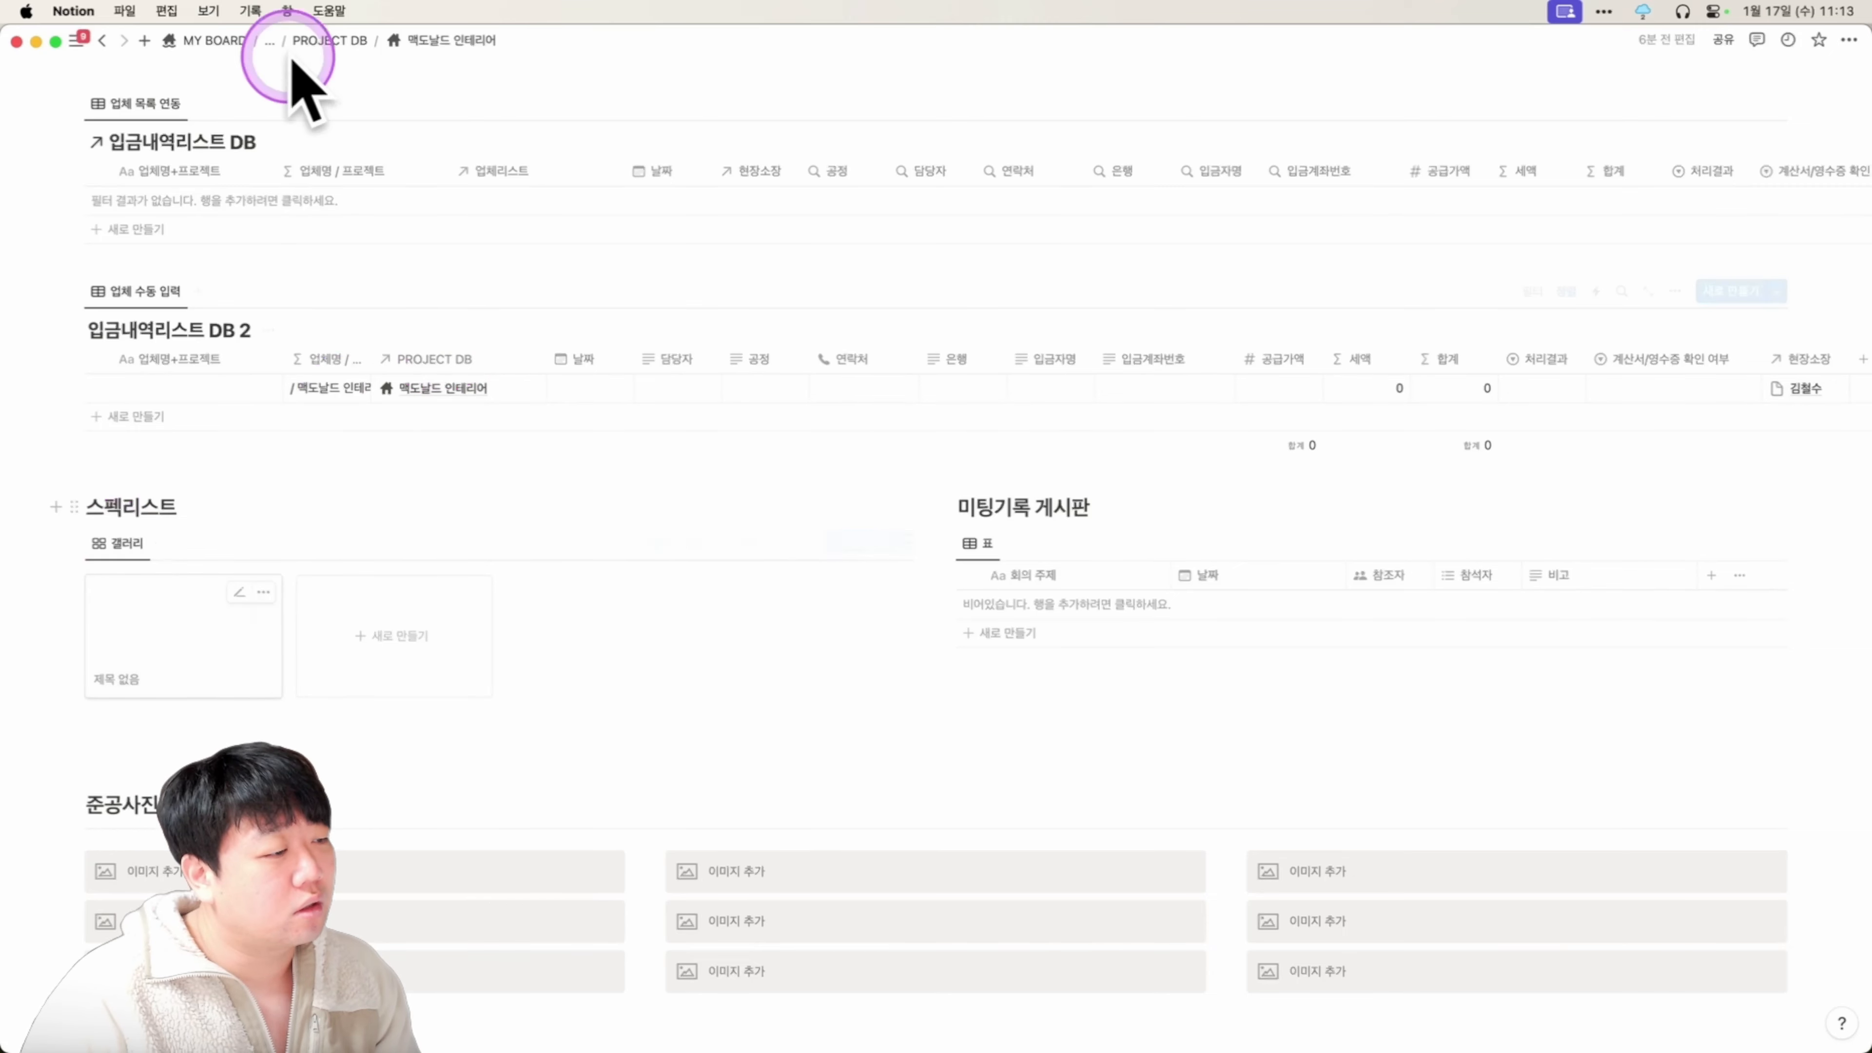
# Go up to OHIO COMPANY via the breadcrumb menu and open 스펙북 관리.
pyautogui.click(270, 40)
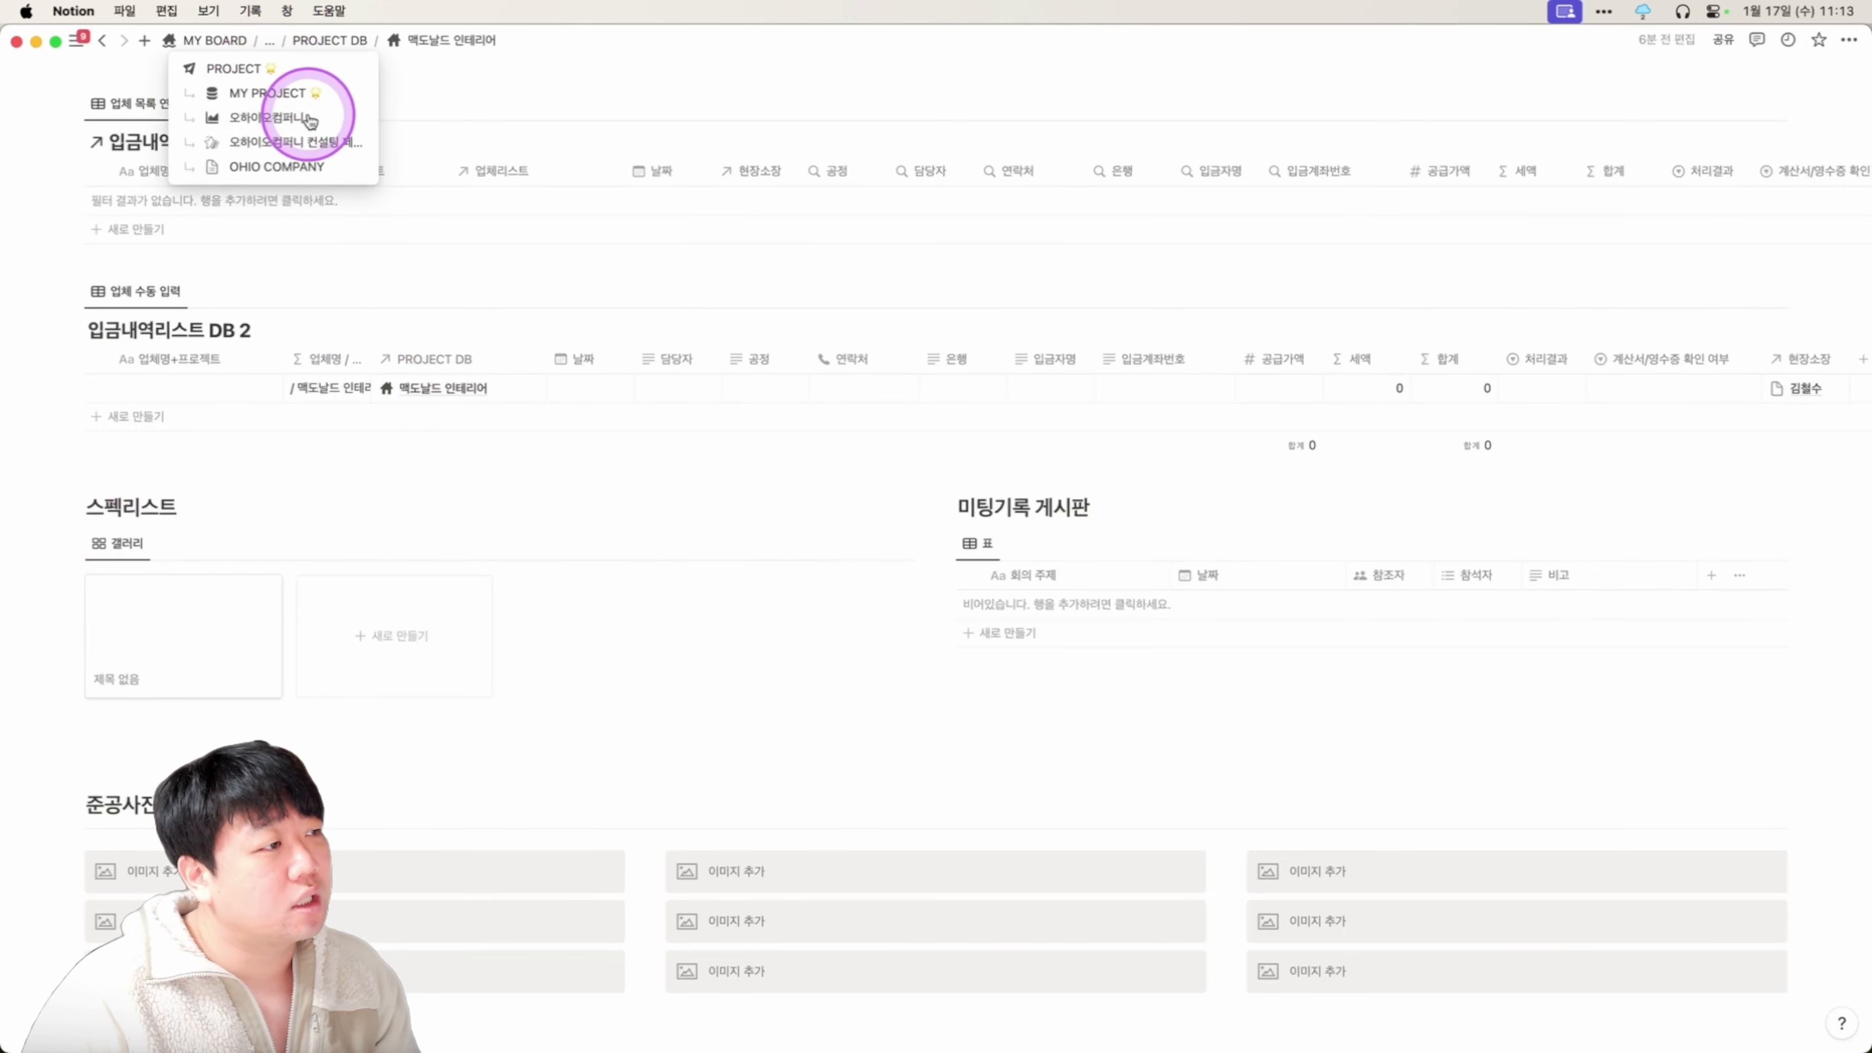
pyautogui.click(294, 174)
pyautogui.scroll(-10, 1032, 620)
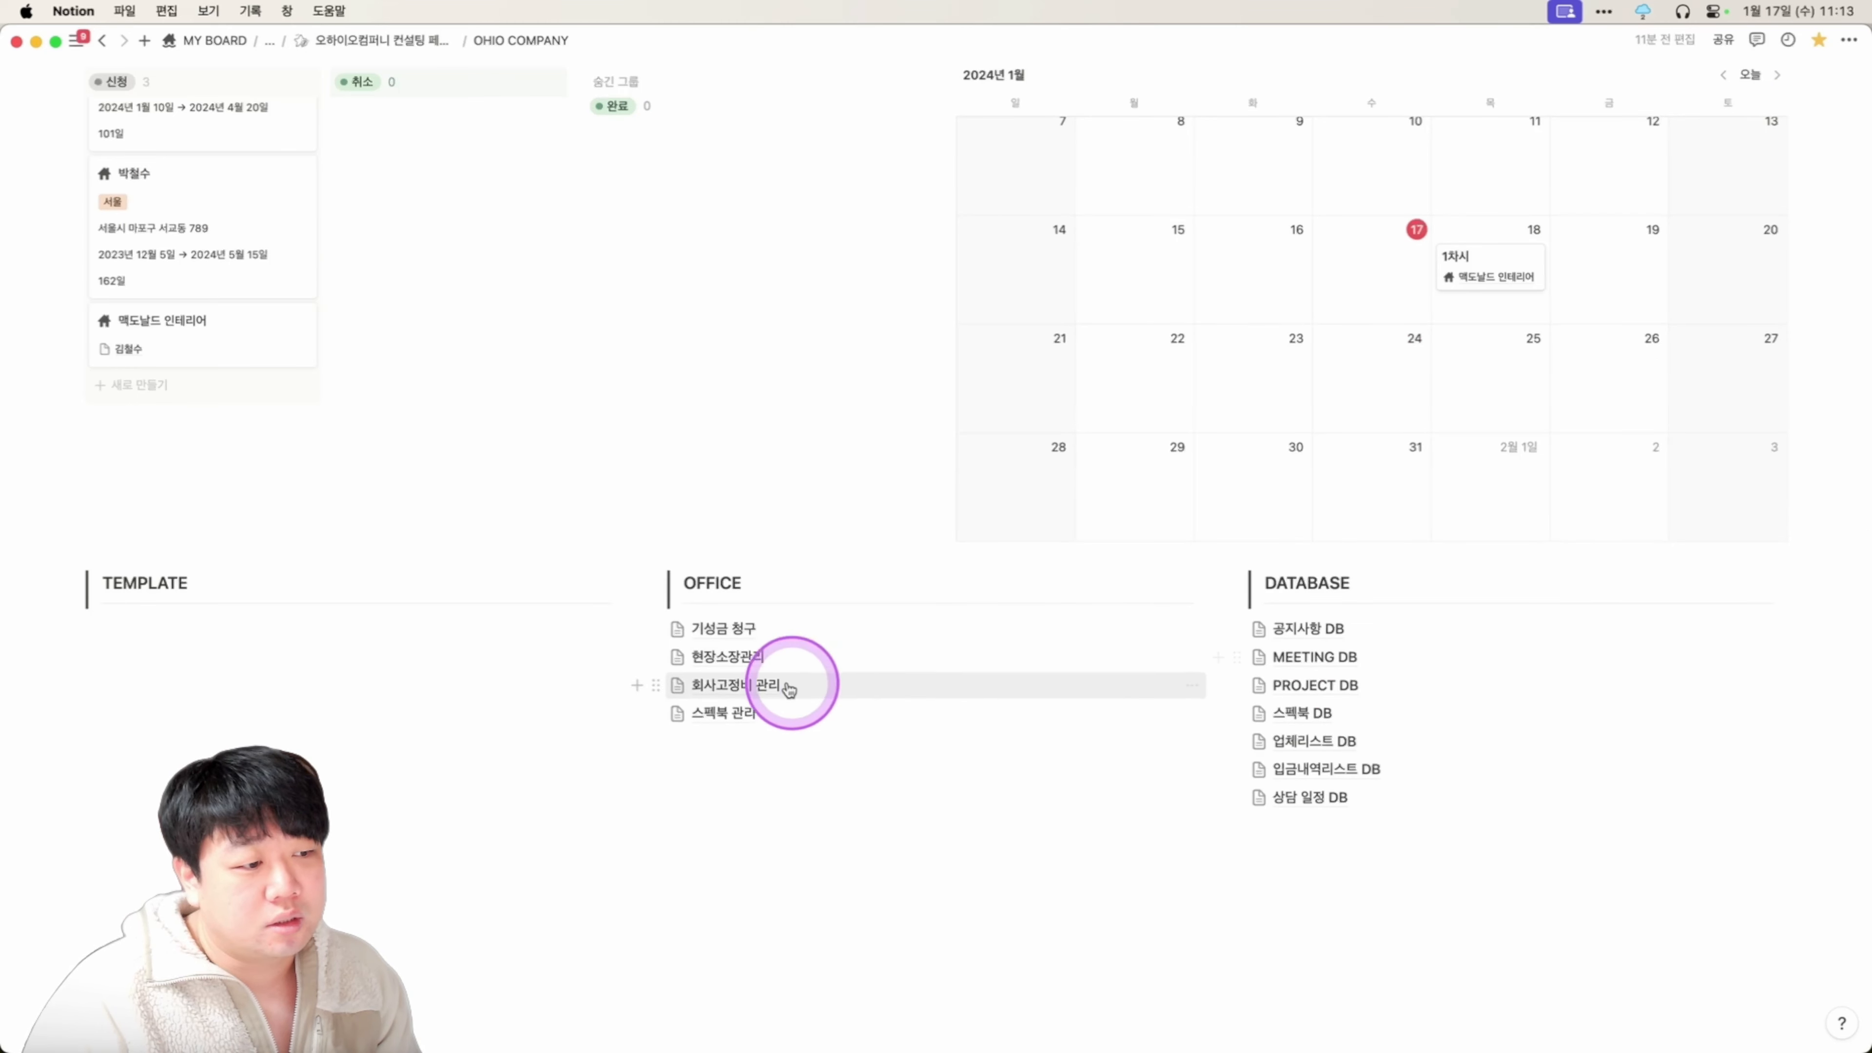
pyautogui.click(770, 720)
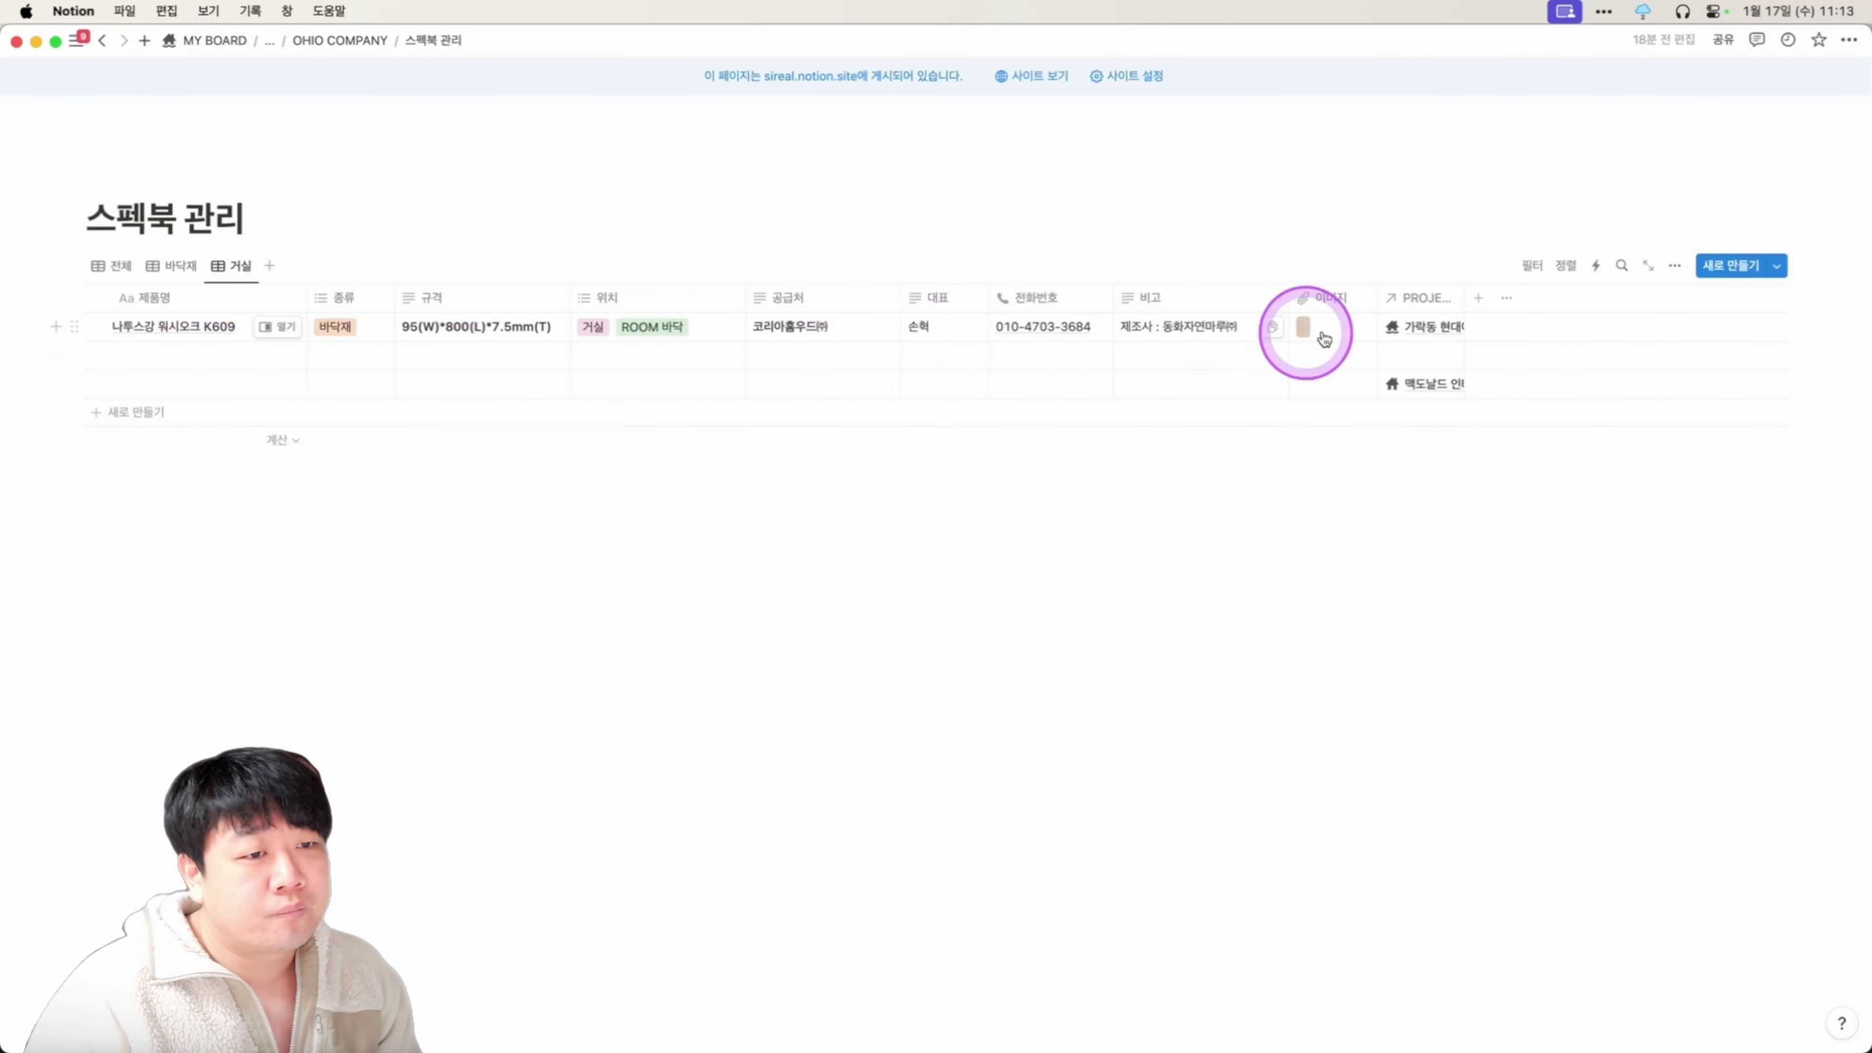
# Link the first product, 나투스강 워시오크 K609, to 맥도날드 인테리어 and return to the dashboard.
pyautogui.moveTo(163, 340); pyautogui.dragTo(1436, 325)
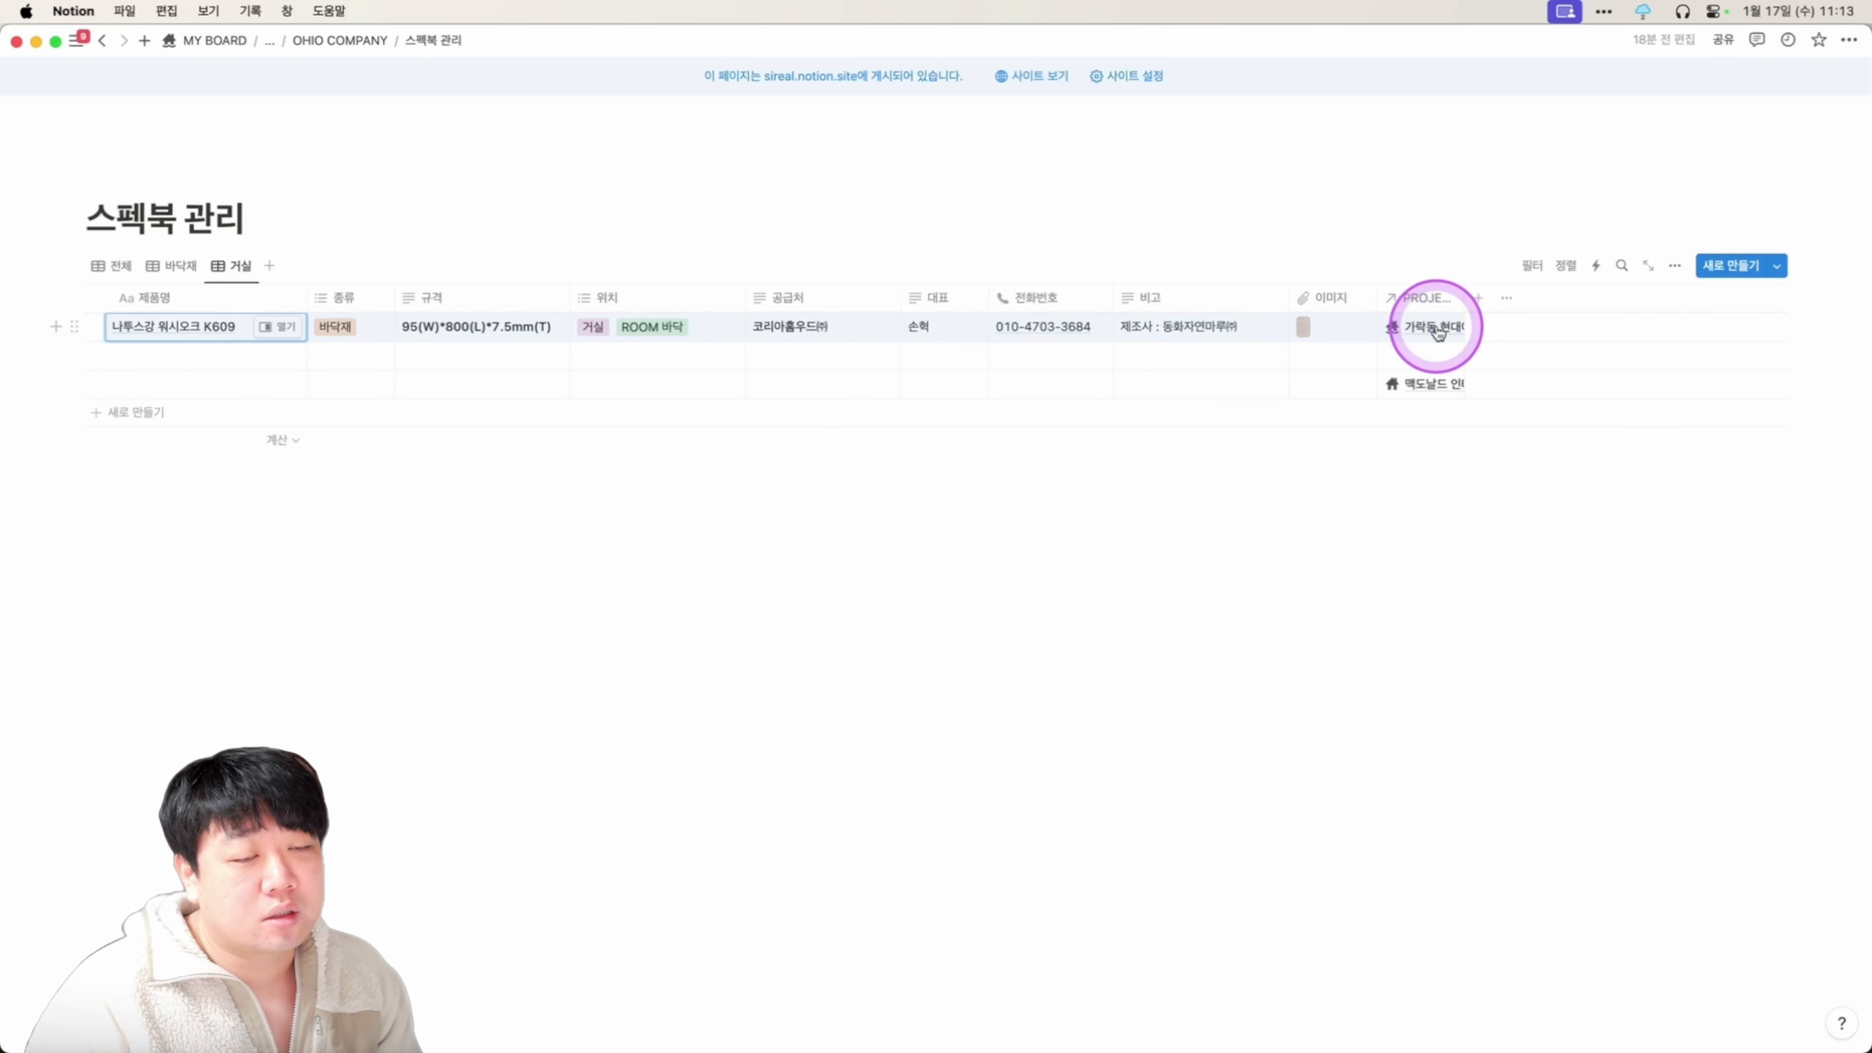
pyautogui.click(1437, 332)
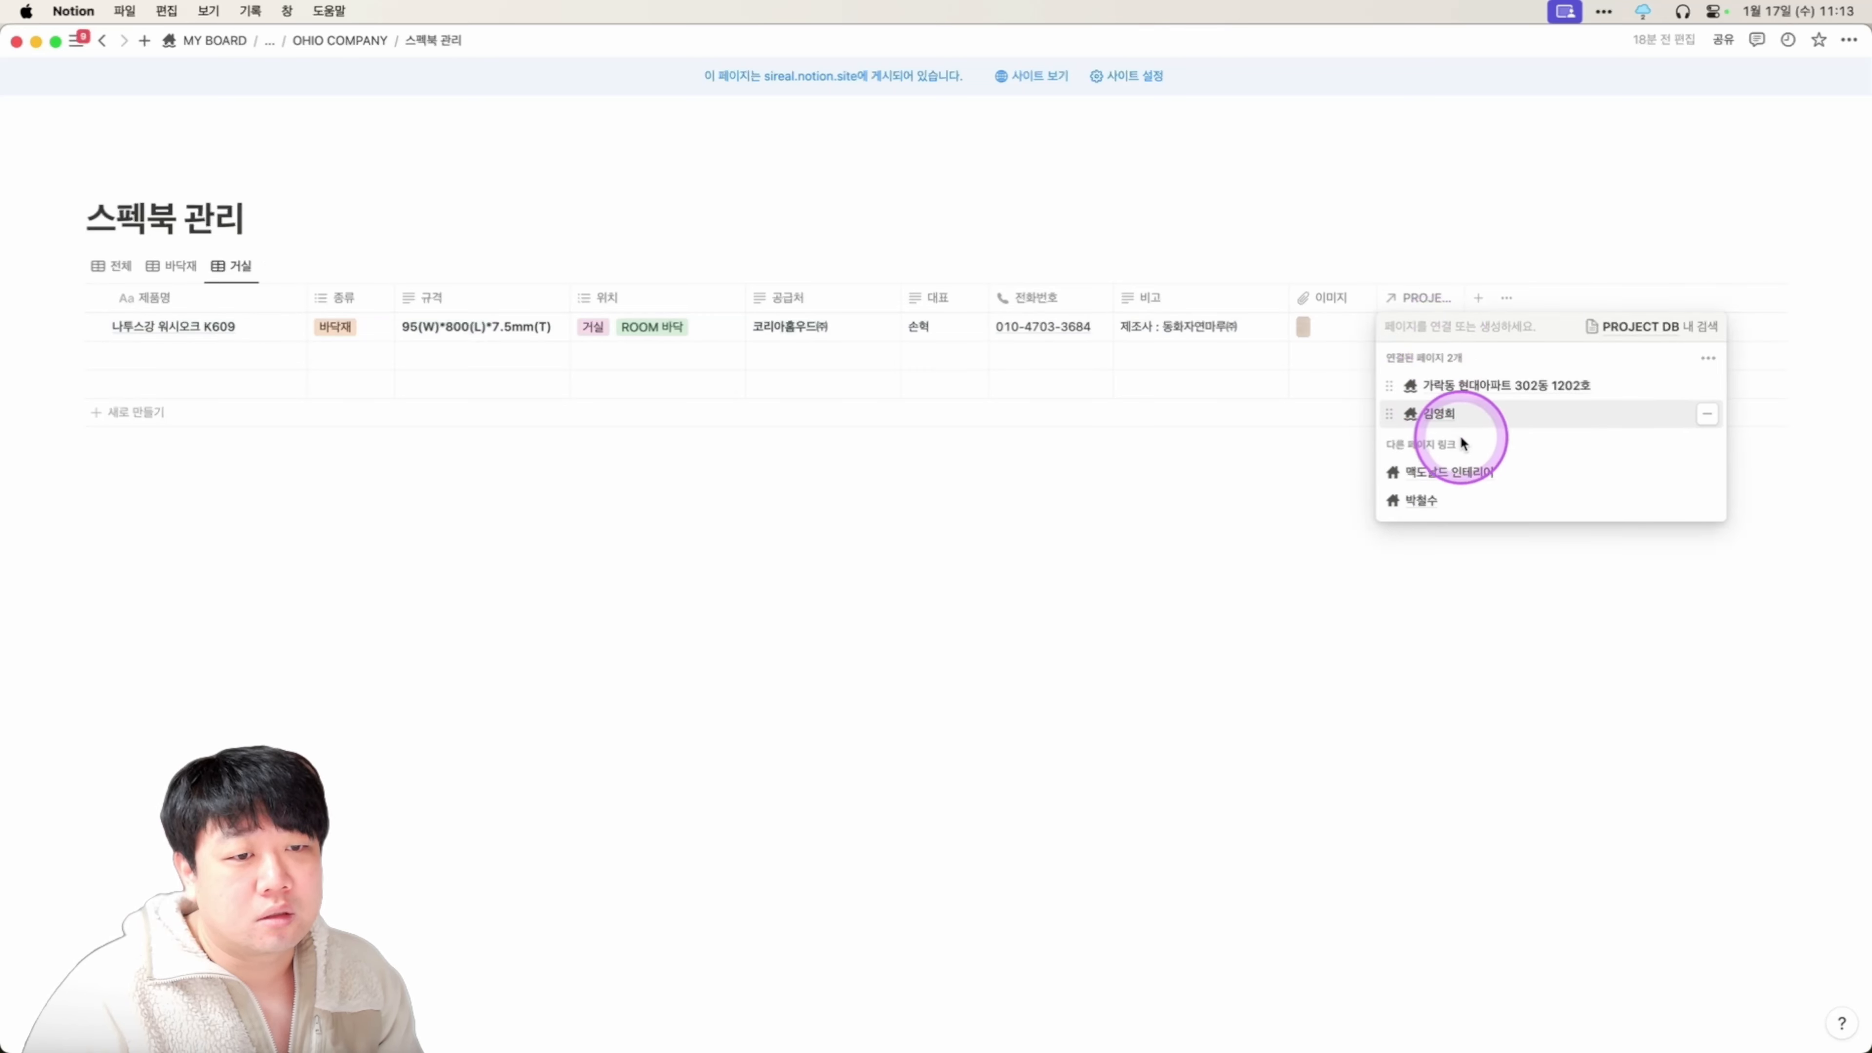
pyautogui.click(1465, 478)
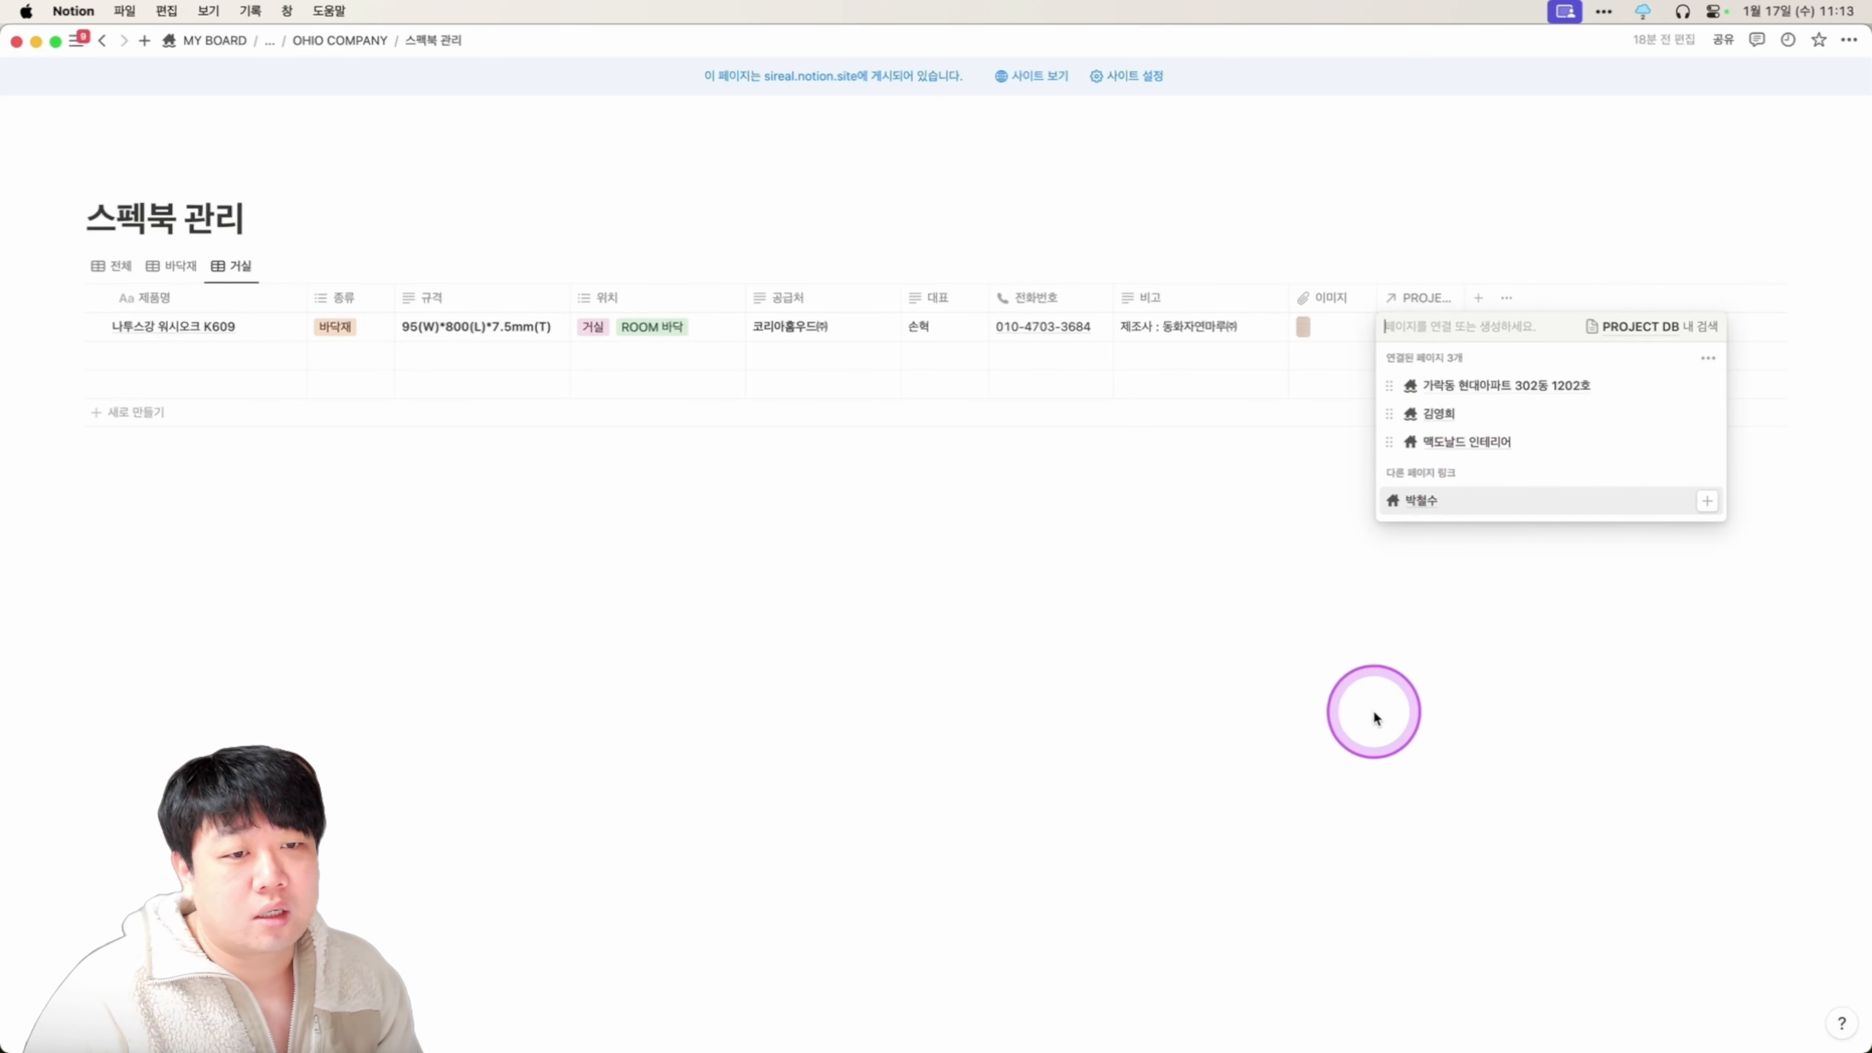
pyautogui.click(1375, 715)
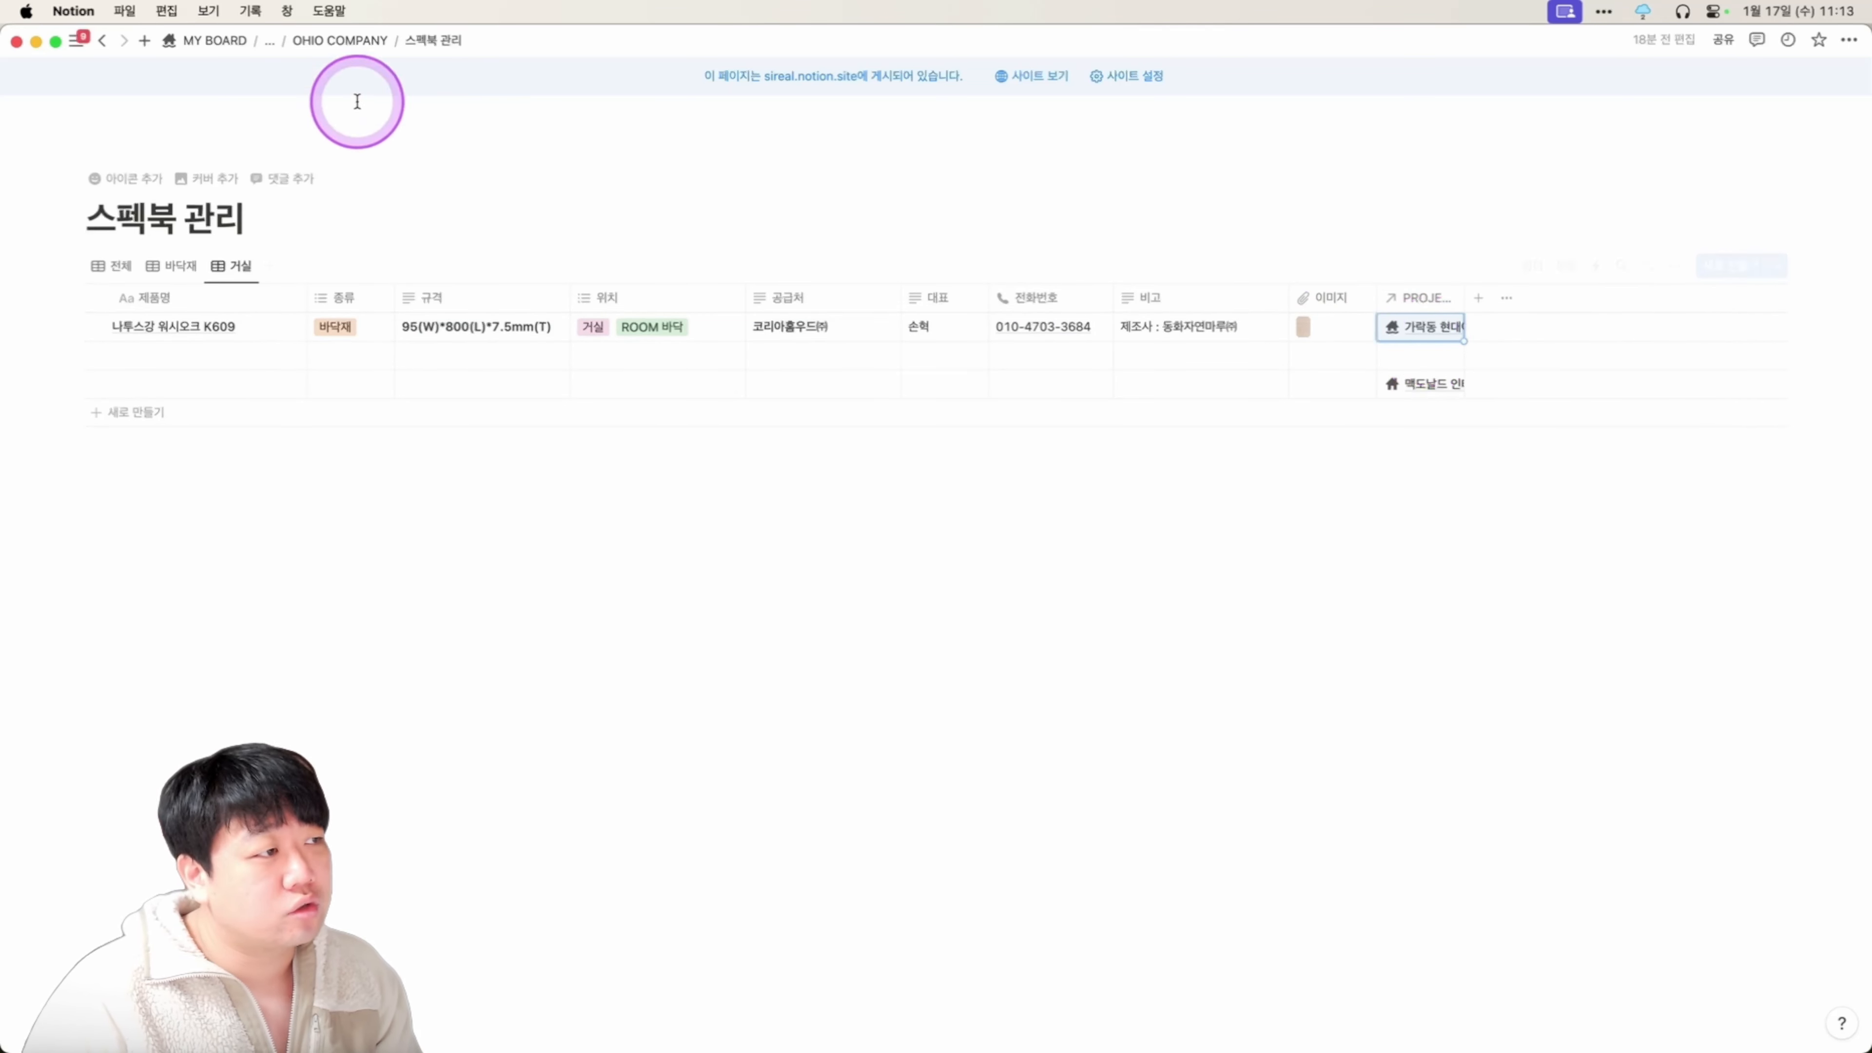
pyautogui.click(358, 40)
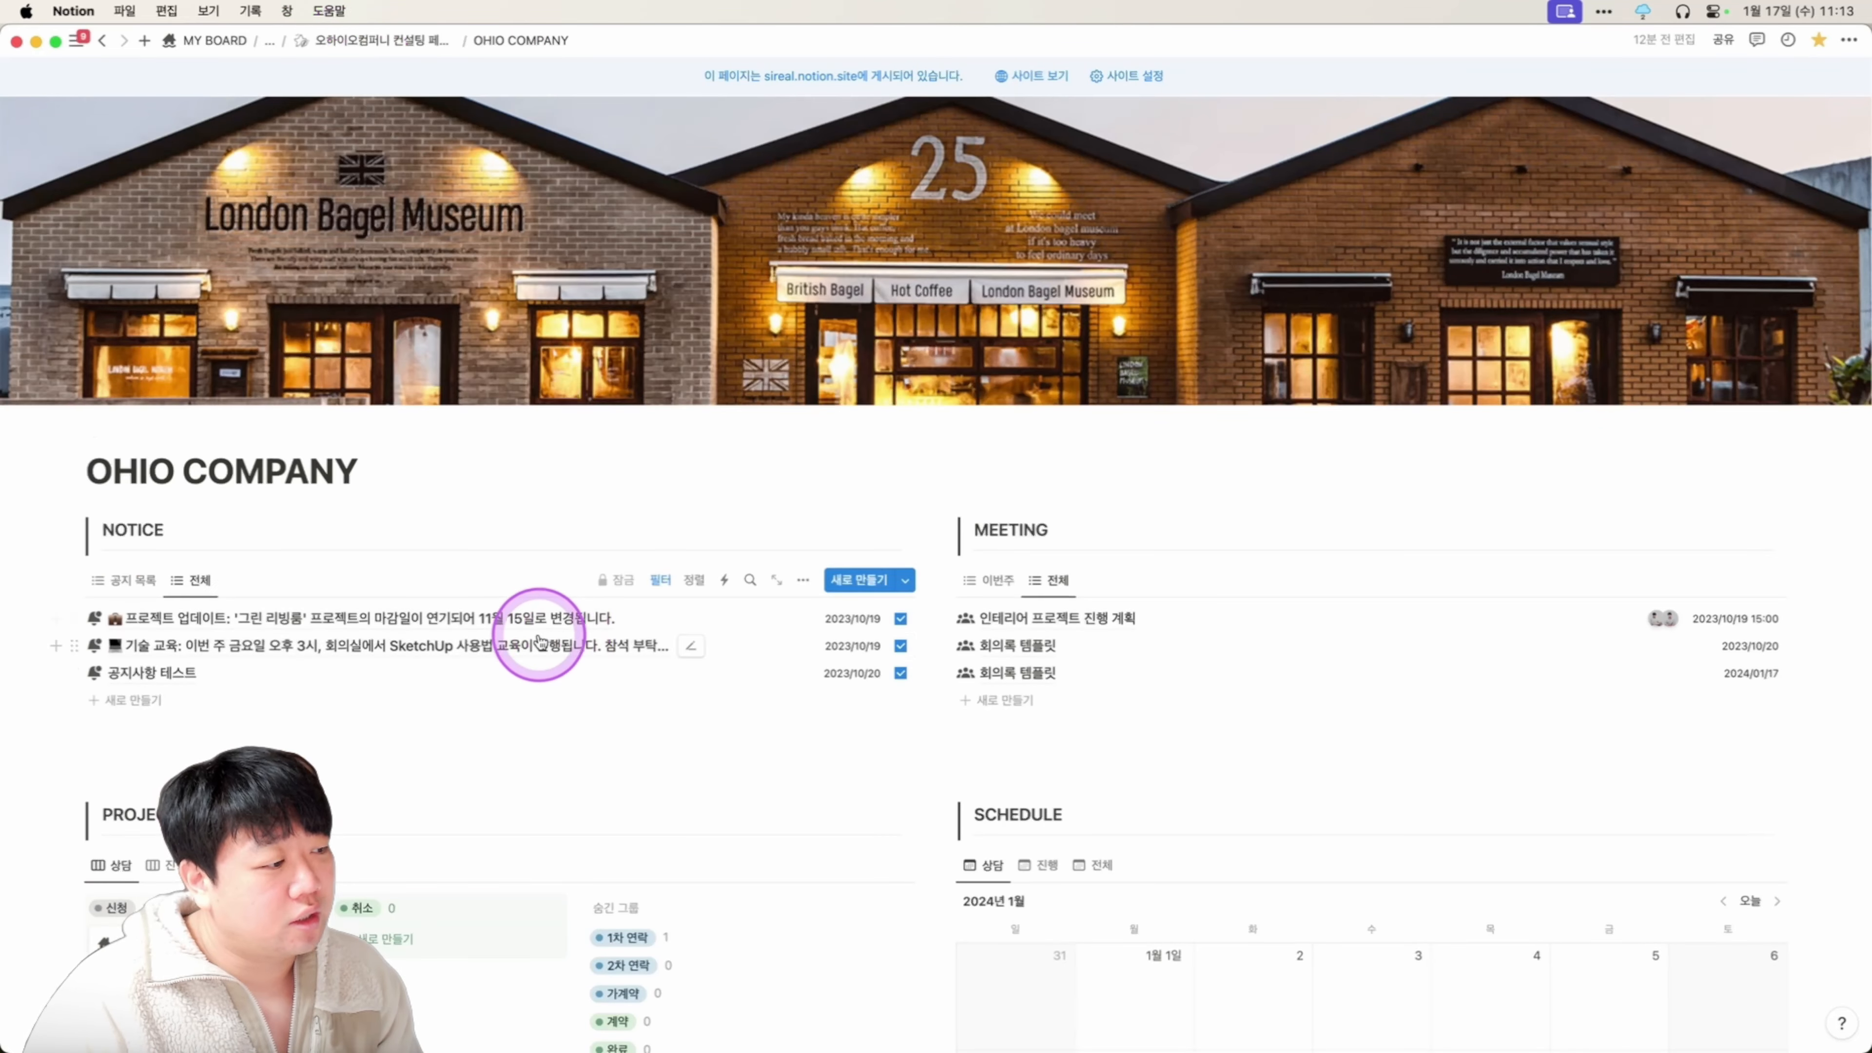
# Open the 맥도날드 인테리어 project card and delete its untitled 스펙리스트 card.
pyautogui.scroll(-10, 369, 649)
pyautogui.click(161, 664)
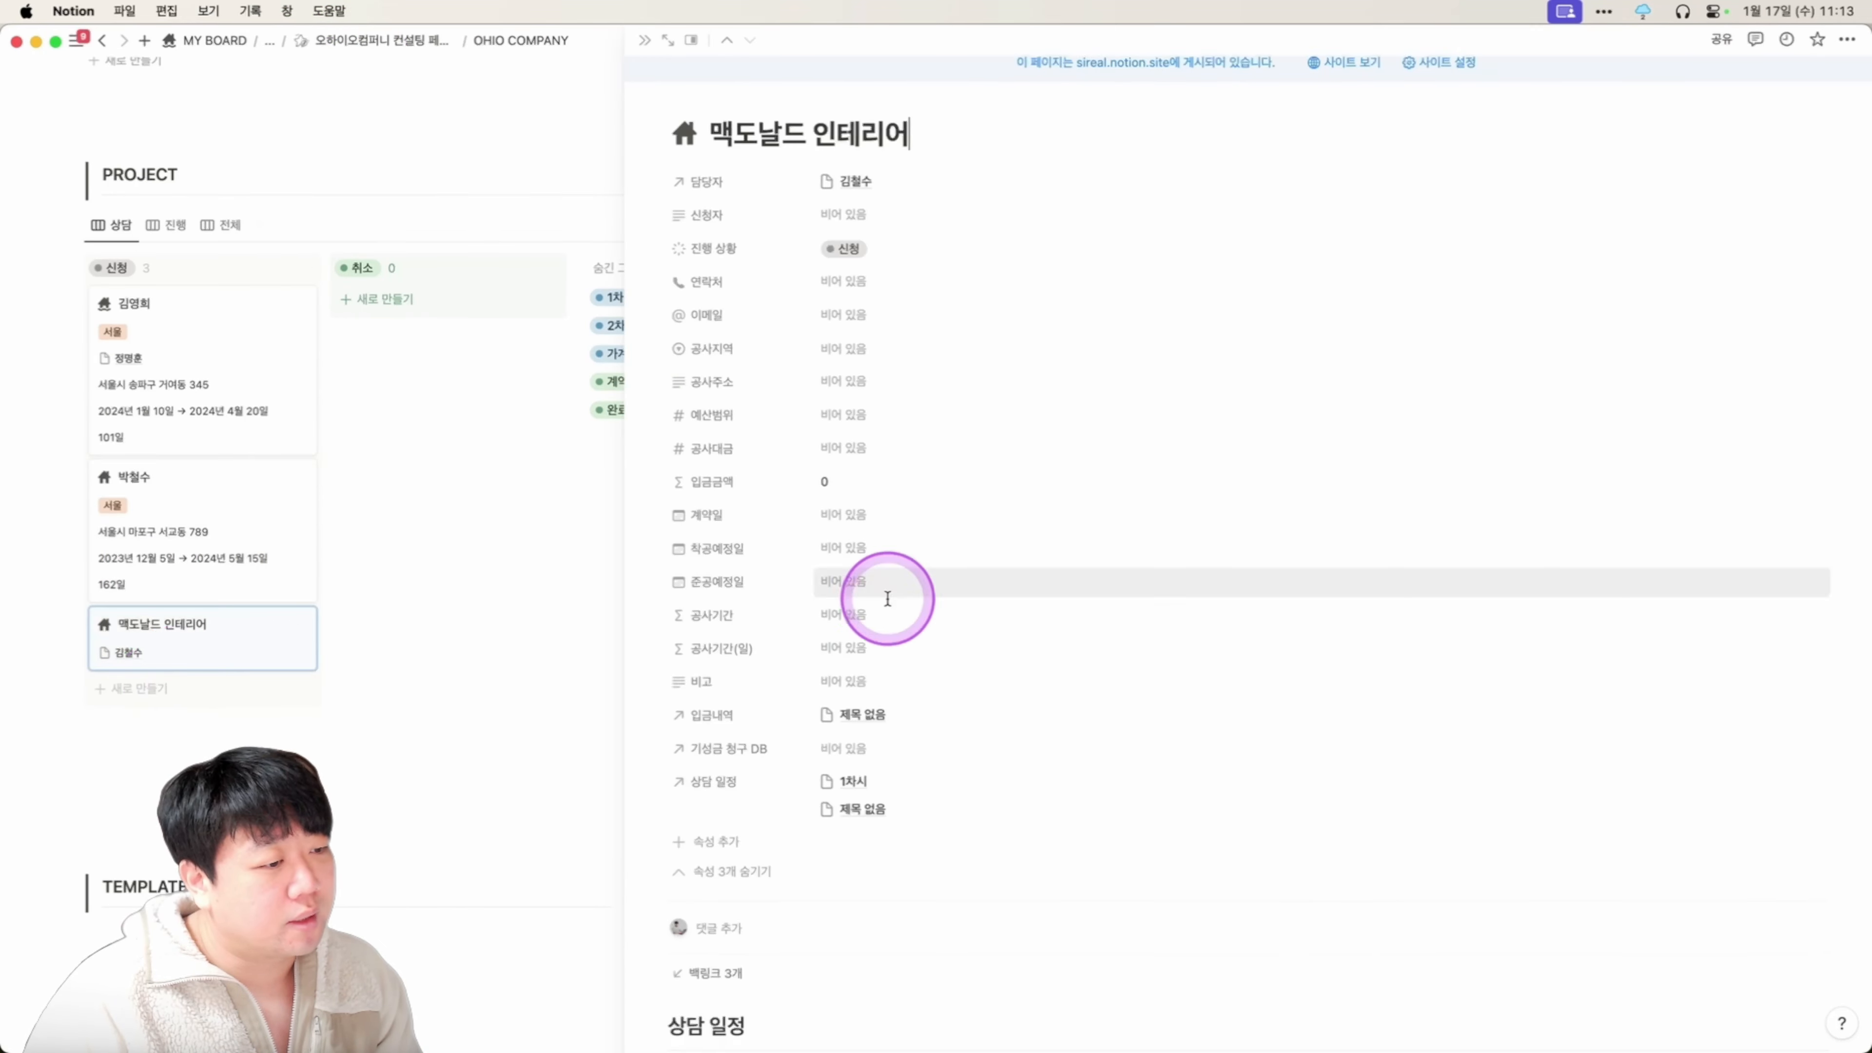
pyautogui.scroll(-10, 892, 595)
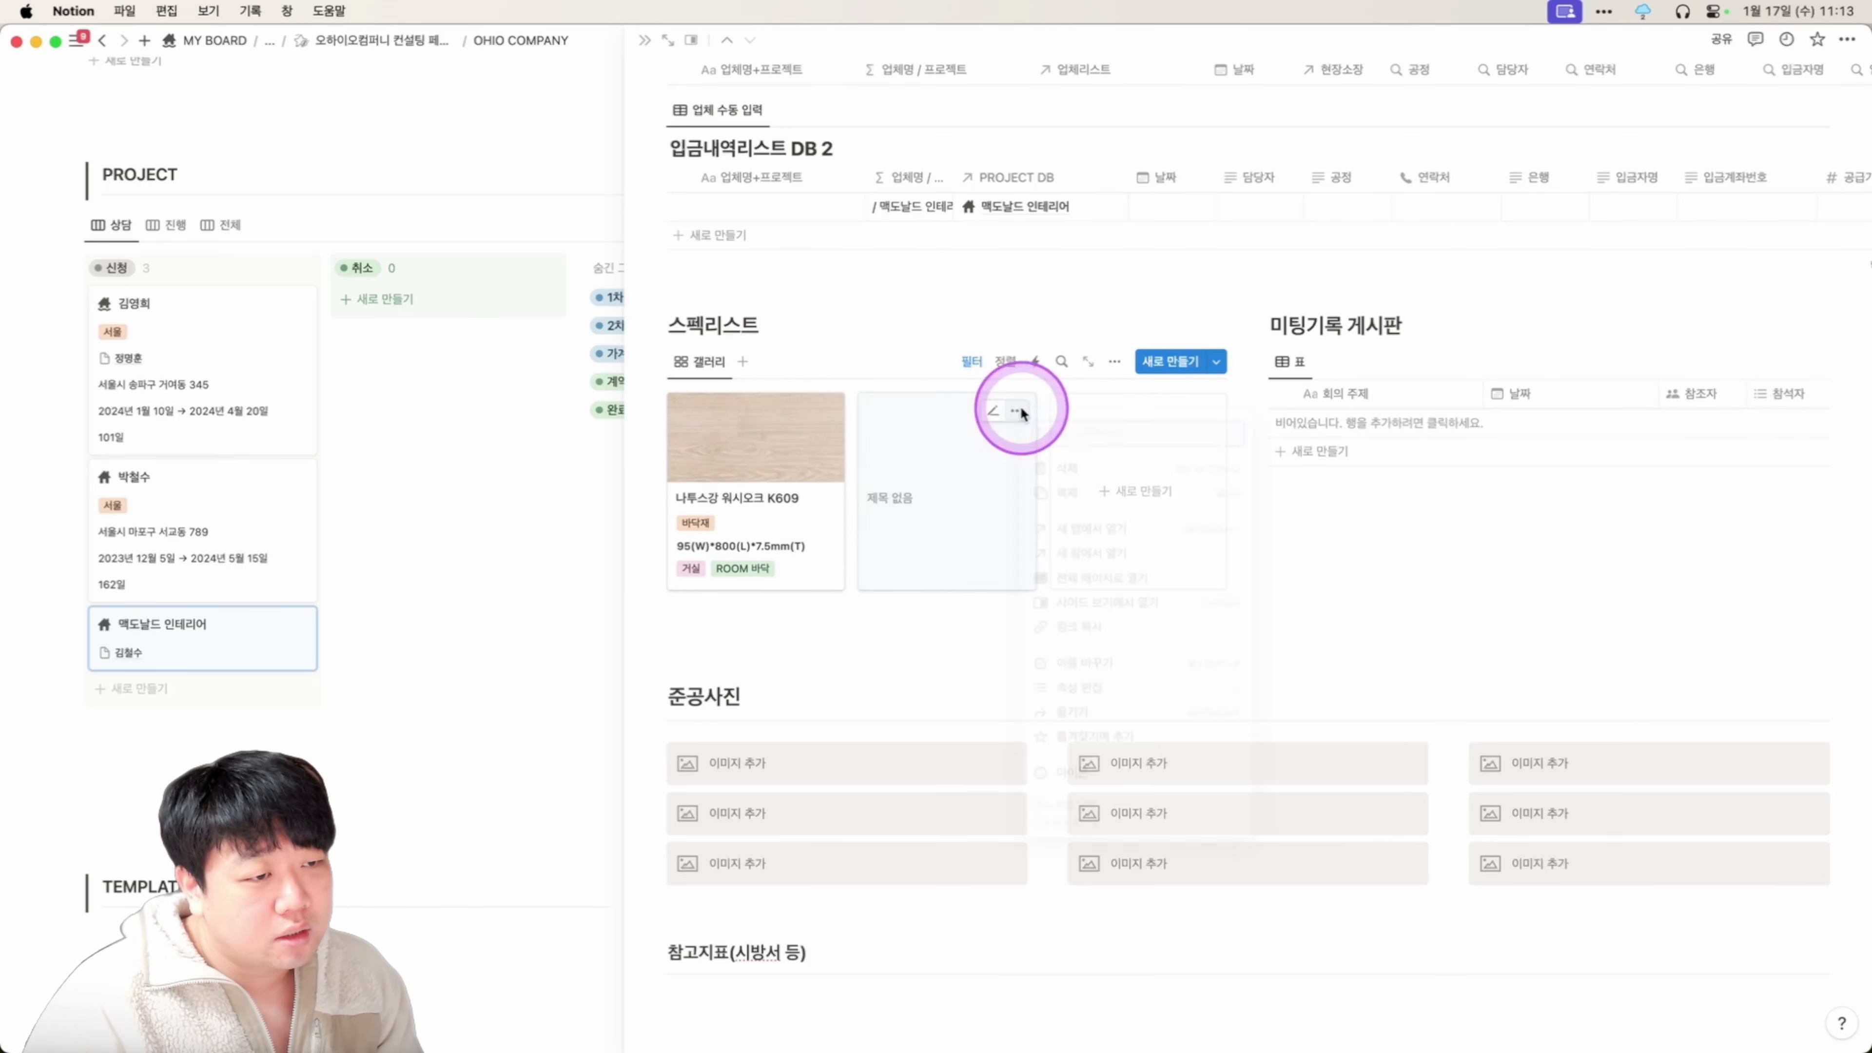
pyautogui.click(1069, 469)
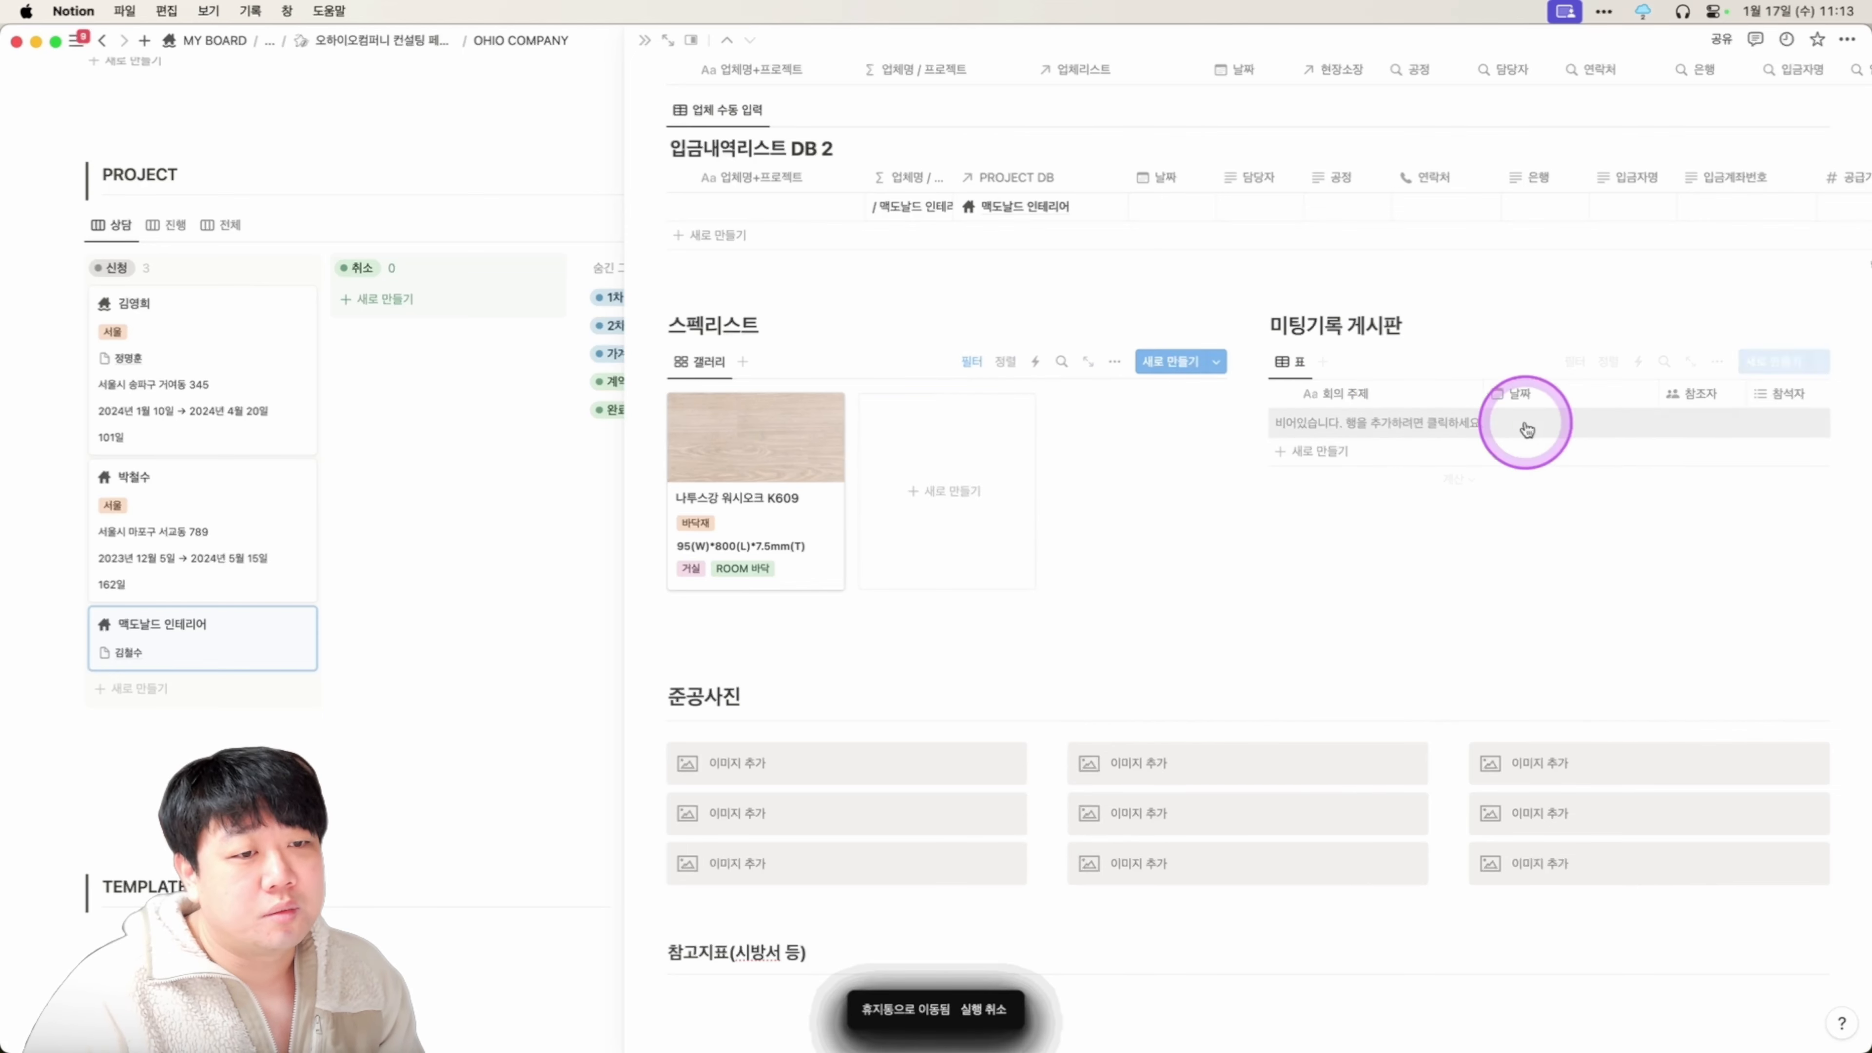
# Add a 회의록 템플릿 meeting entry to 미팅기록 게시판, then return to the 맥도날드 인테리어 project page.
pyautogui.click(1392, 465)
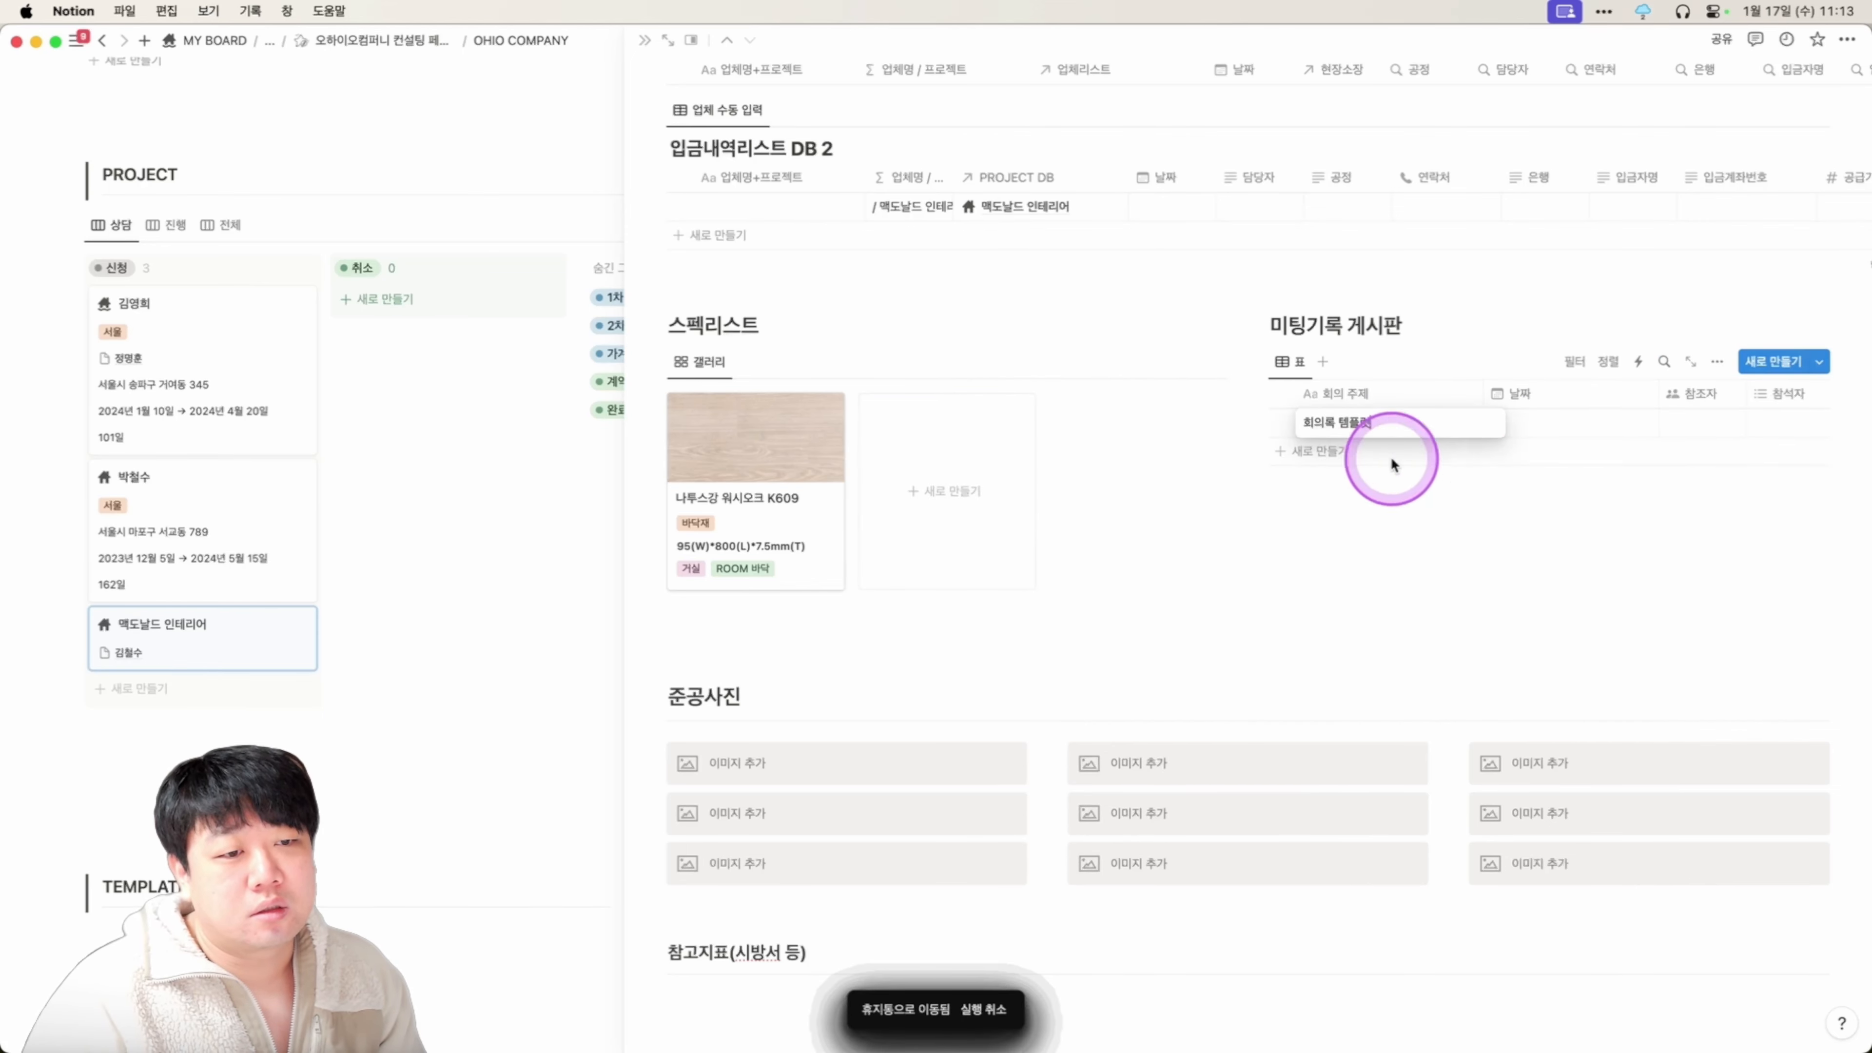
pyautogui.press('Escape')
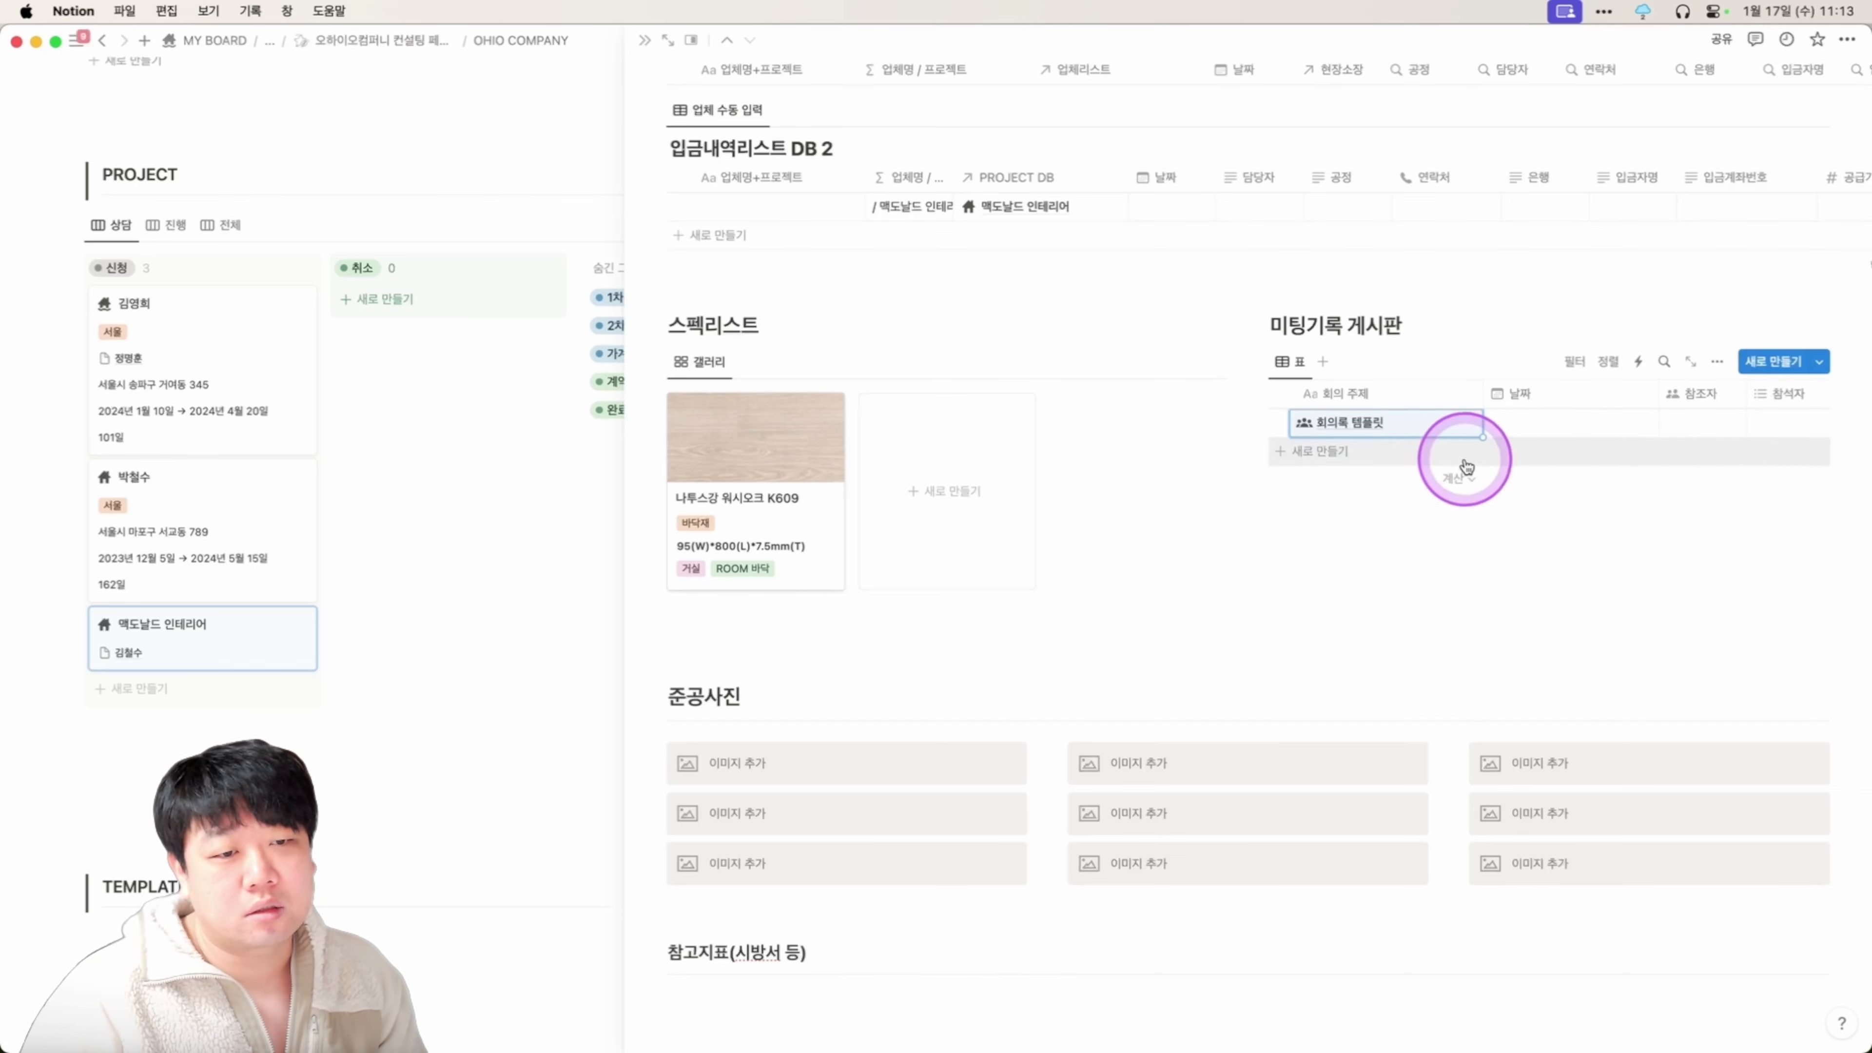
pyautogui.click(1467, 415)
pyautogui.click(1471, 435)
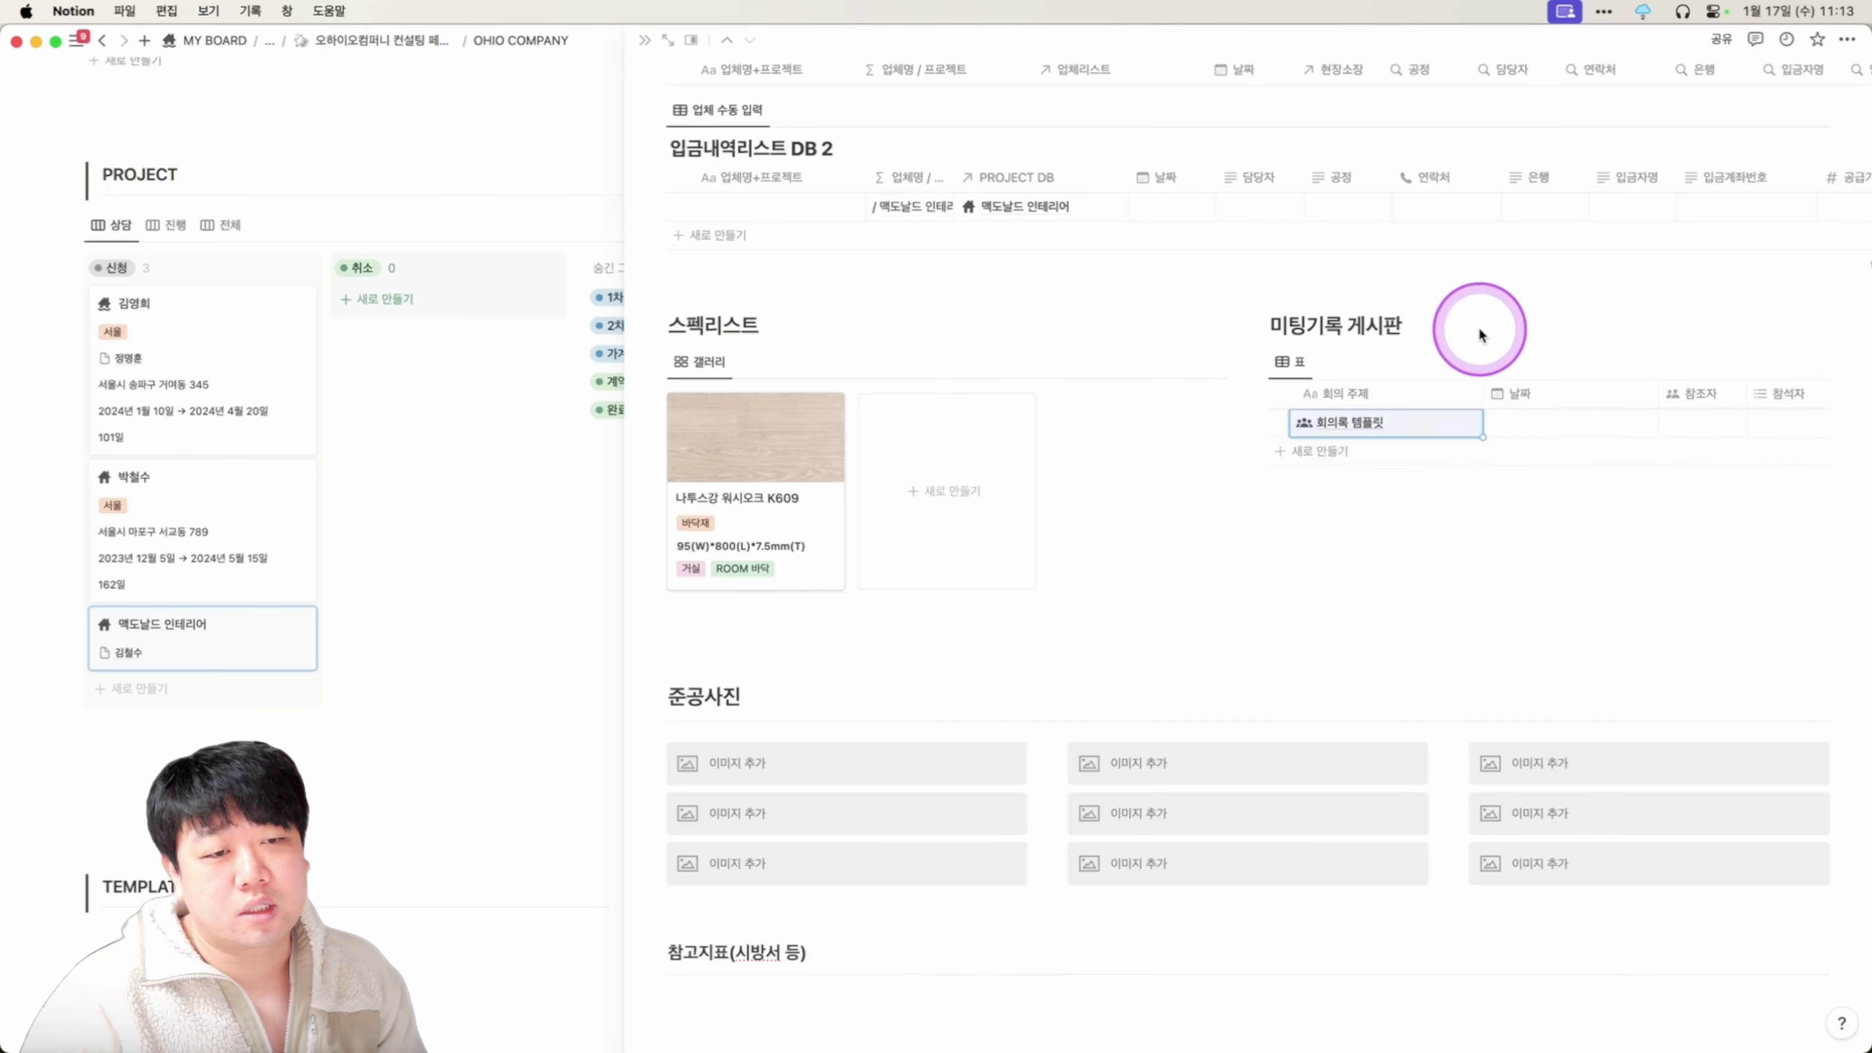
pyautogui.click(1463, 424)
pyautogui.scroll(-4, 1567, 660)
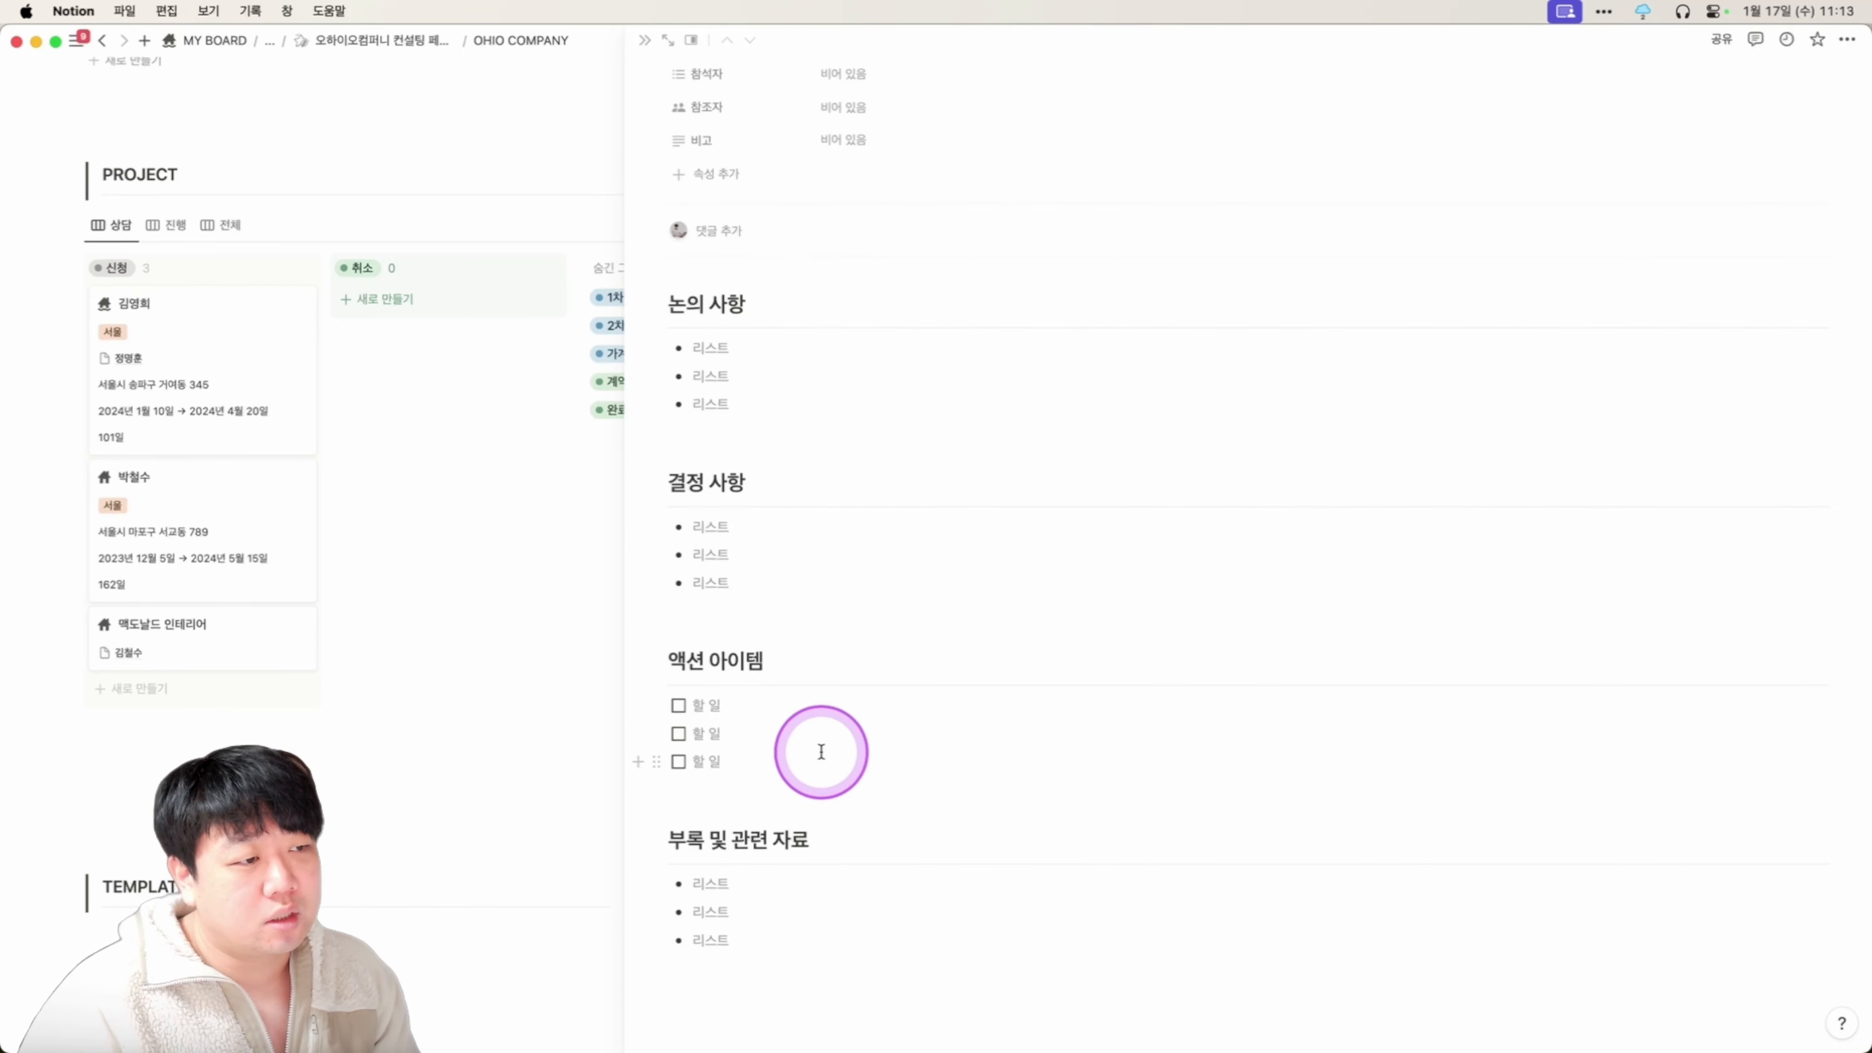
pyautogui.press('super+[')
pyautogui.scroll(-10, 1408, 529)
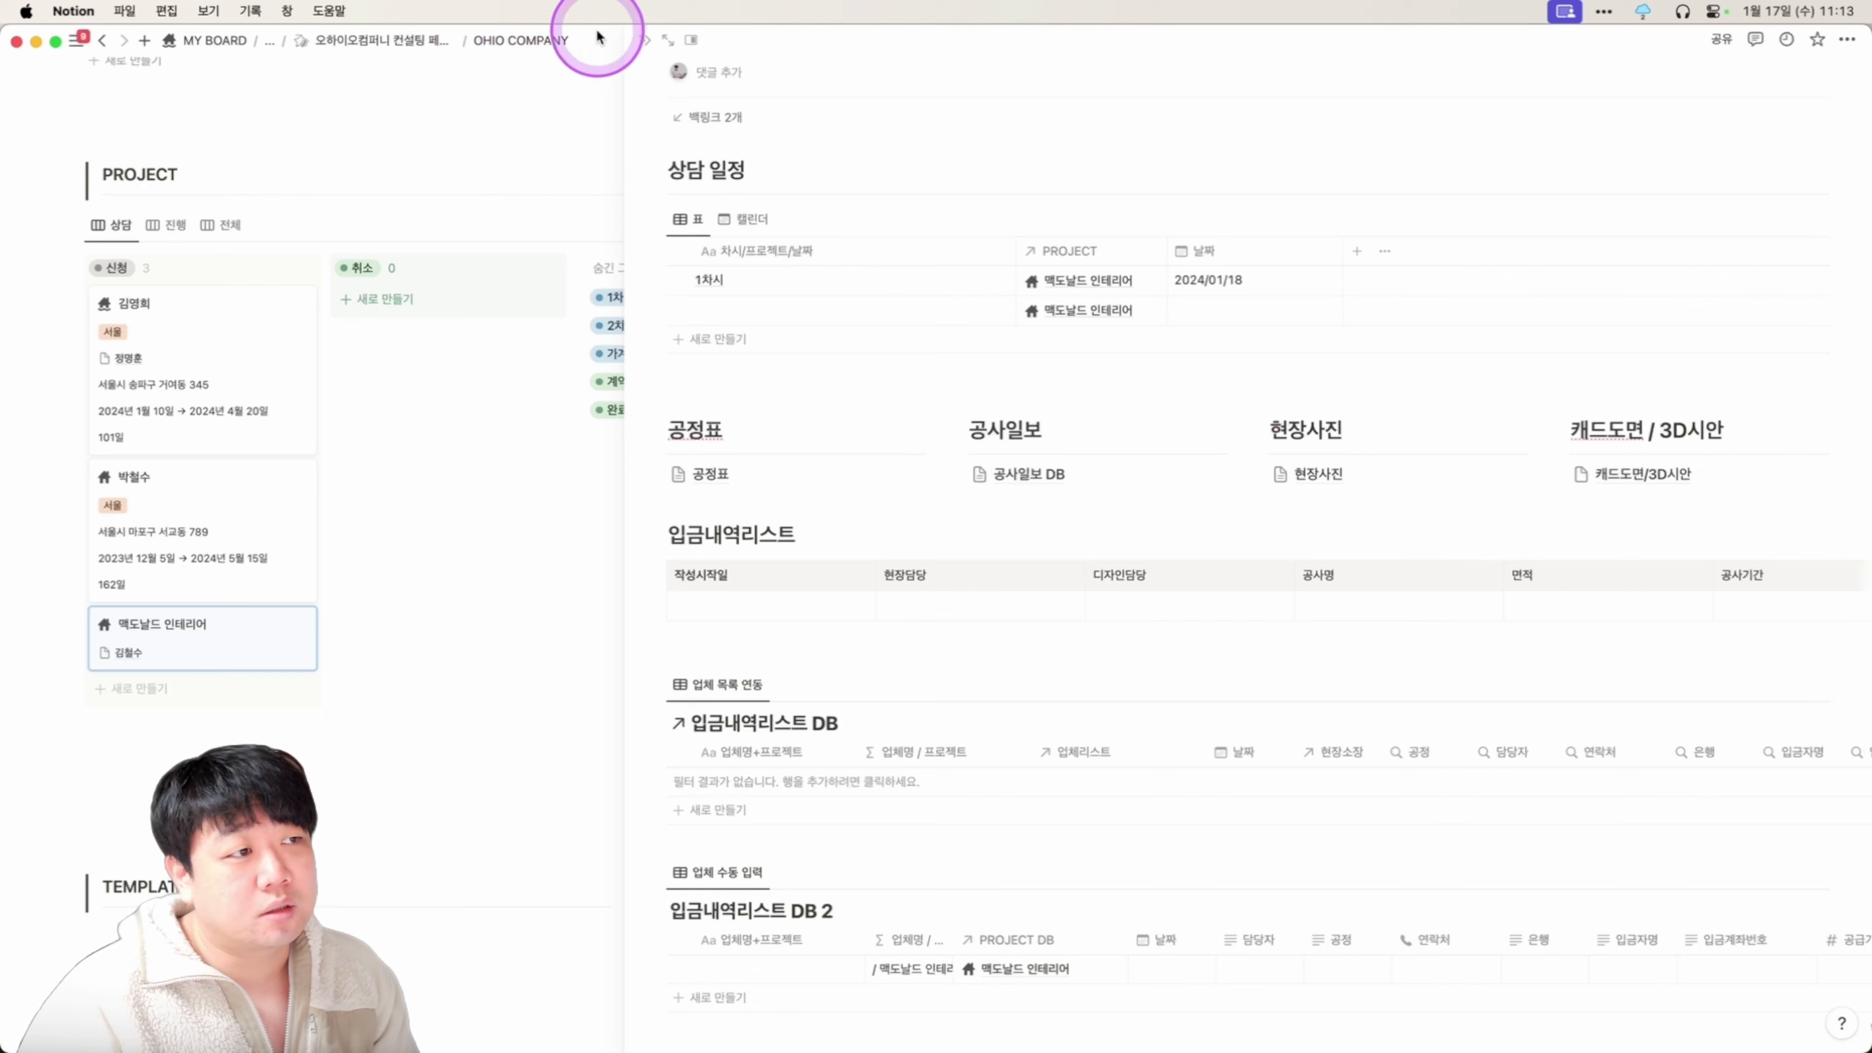
# Expand 맥도날드 인테리어 to a full page and check the meeting board's 회의록 템플릿 template.
pyautogui.click(686, 43)
pyautogui.click(674, 44)
pyautogui.click(671, 43)
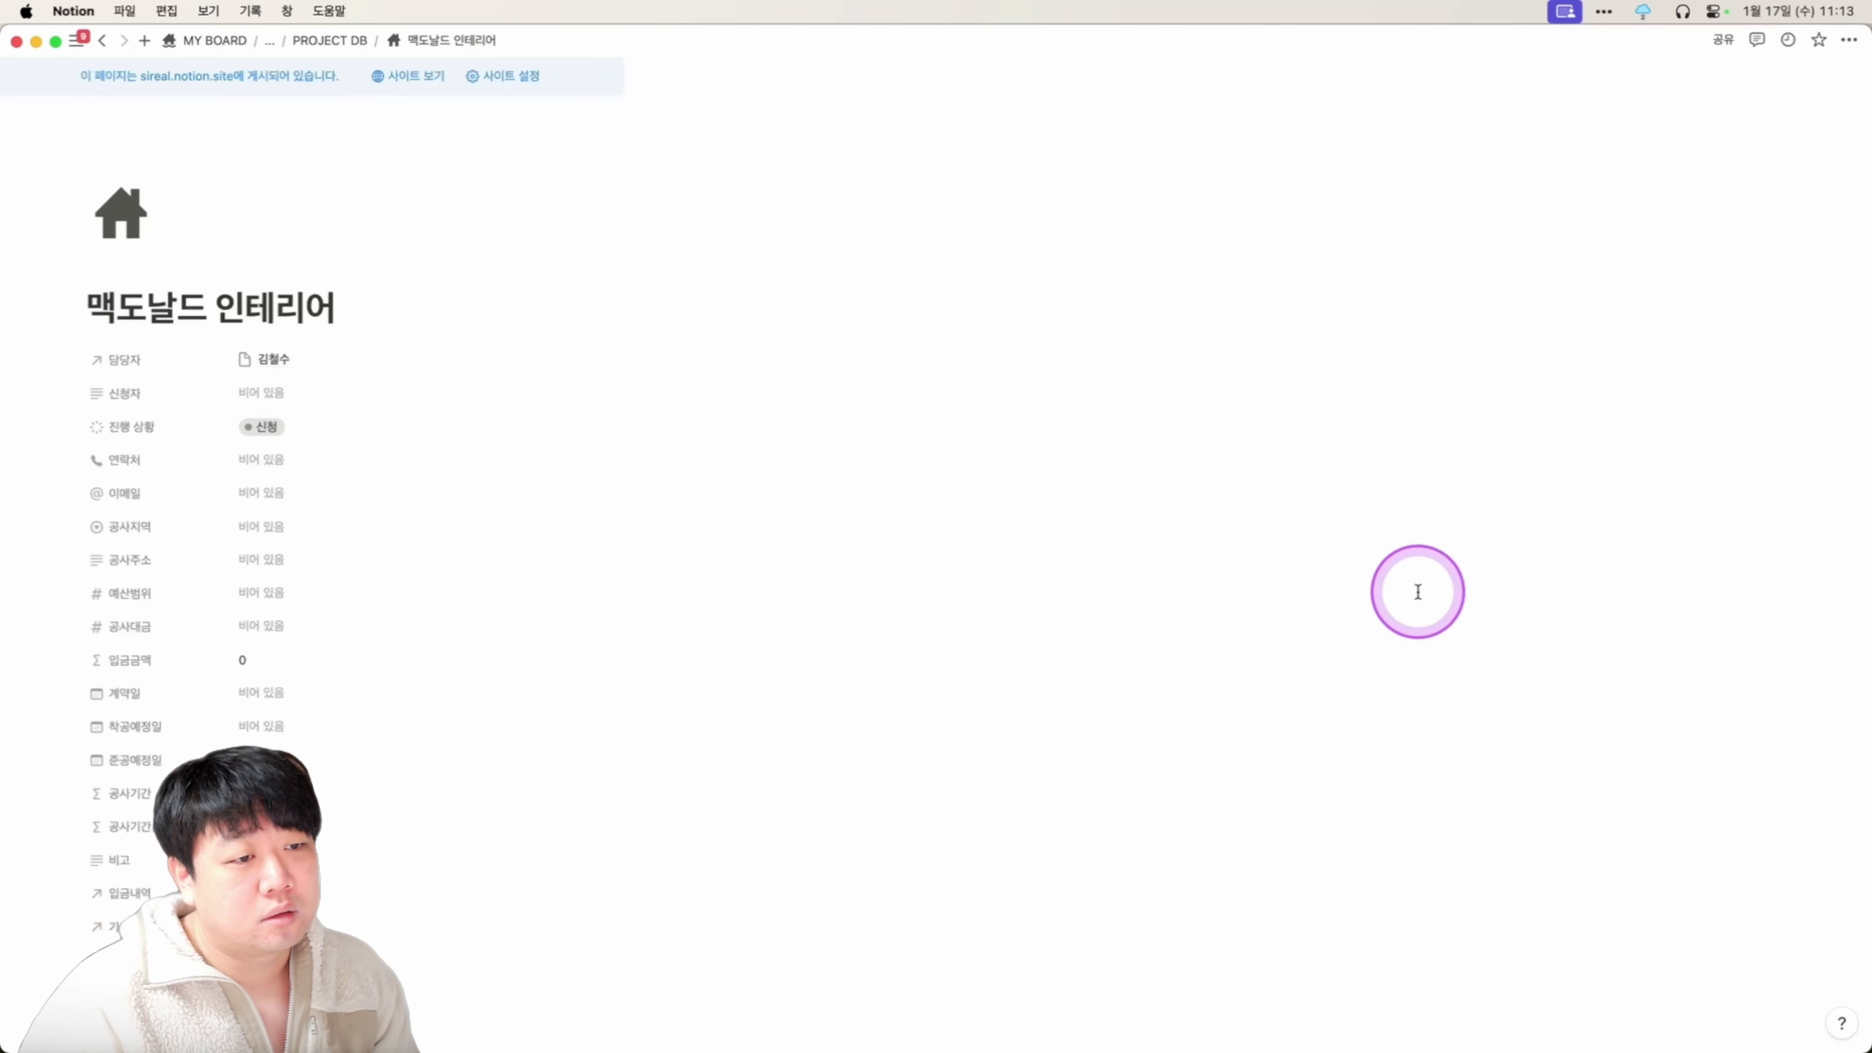
pyautogui.scroll(-10, 1400, 608)
pyautogui.scroll(-10, 1399, 610)
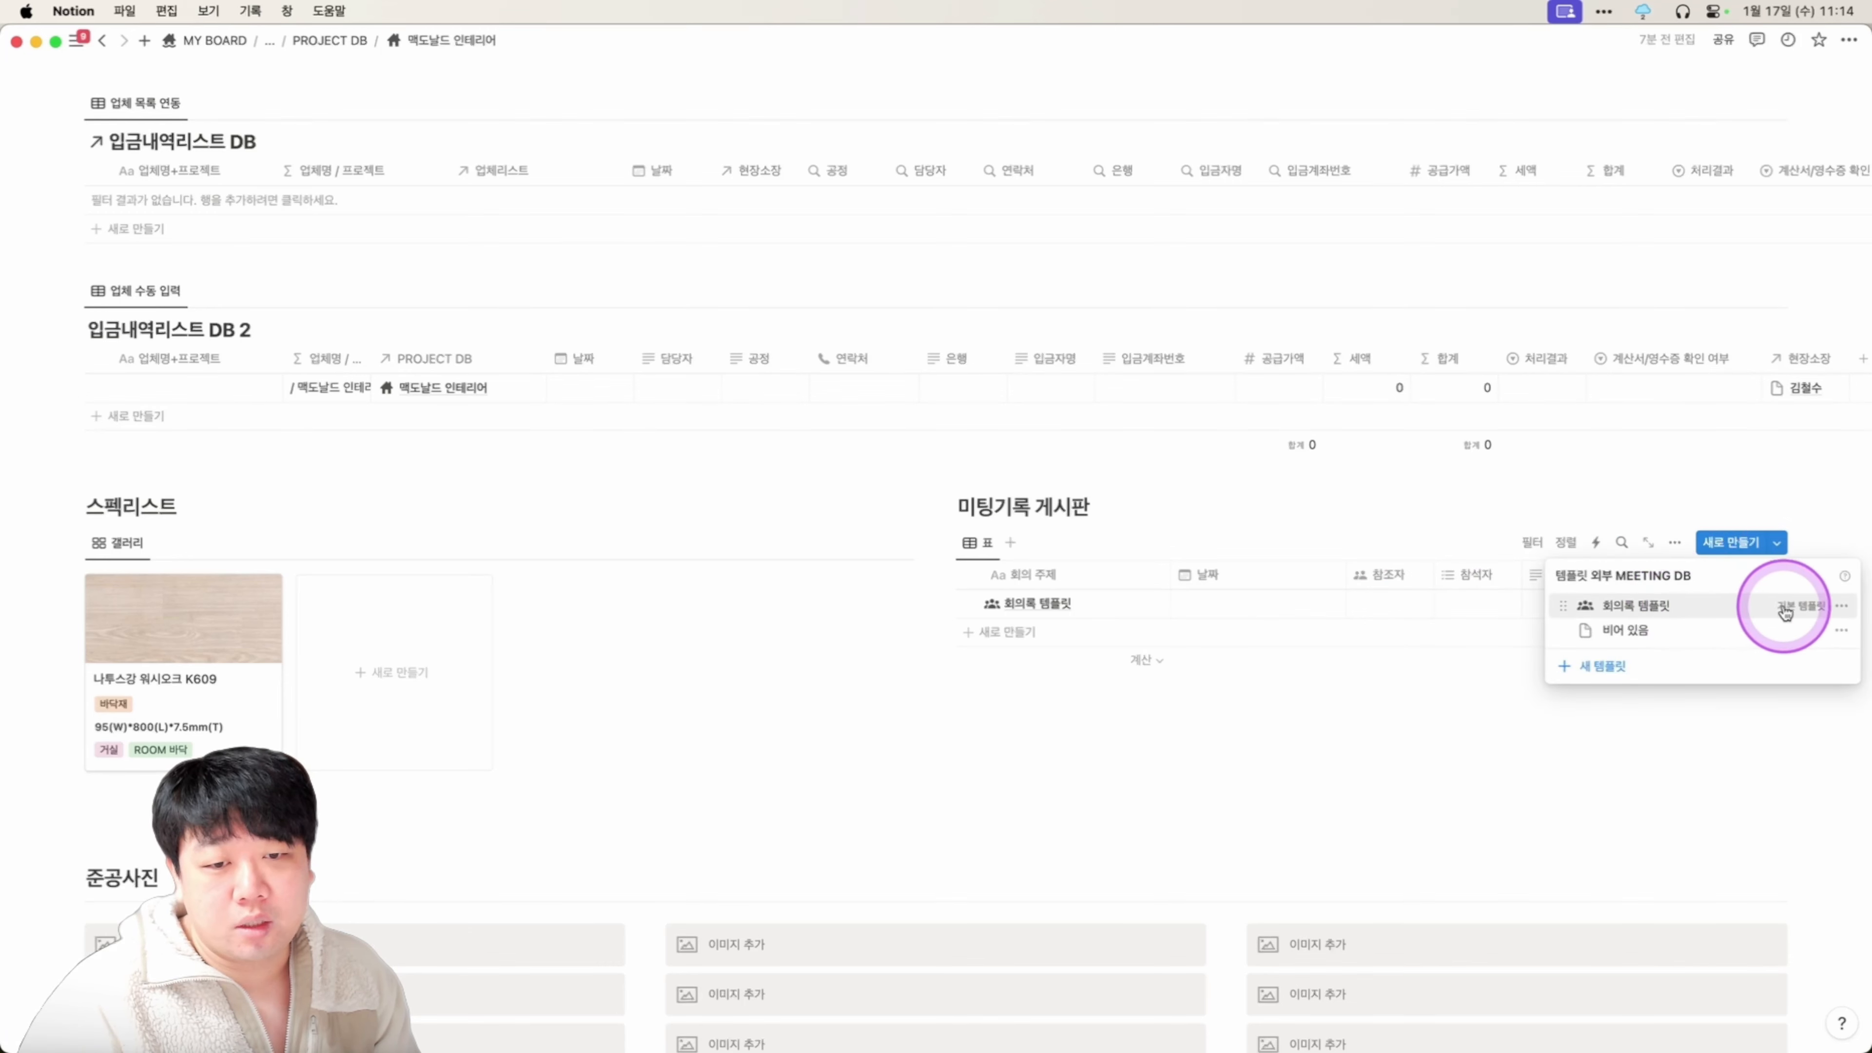
pyautogui.click(1839, 608)
pyautogui.click(1730, 606)
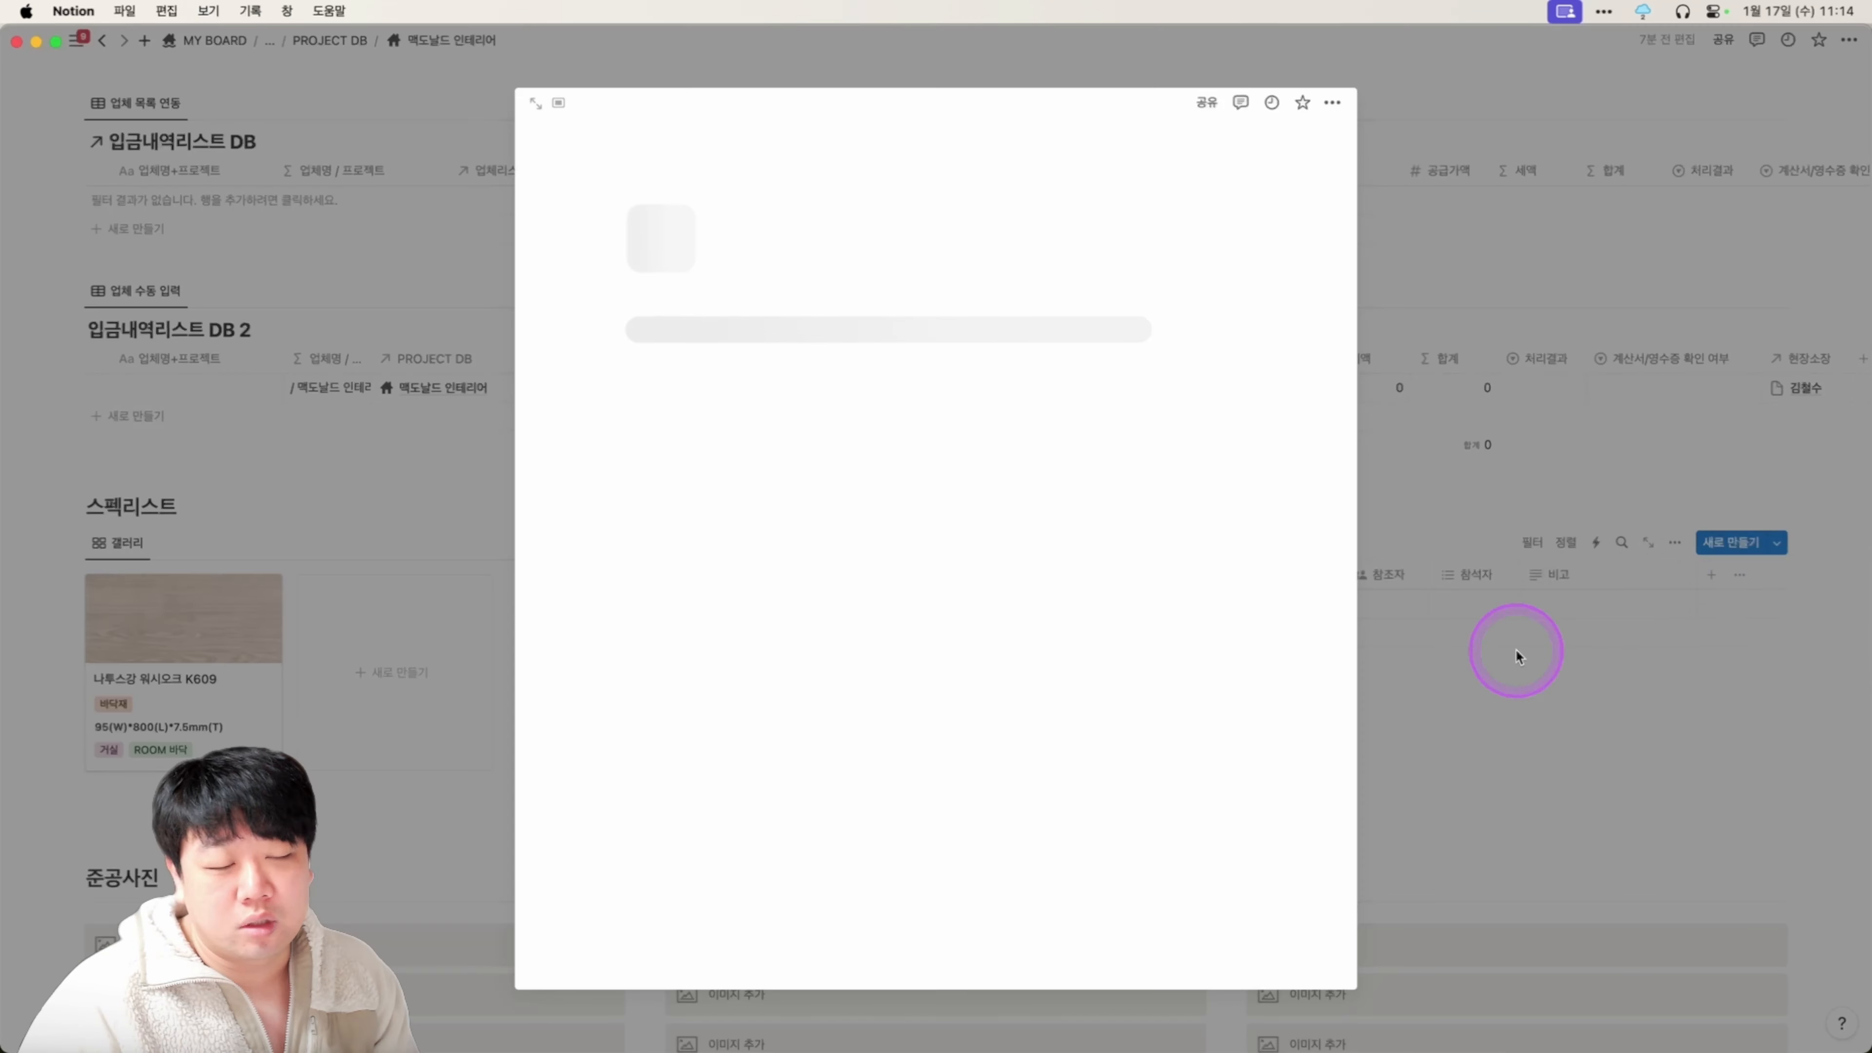
pyautogui.scroll(-5, 900, 722)
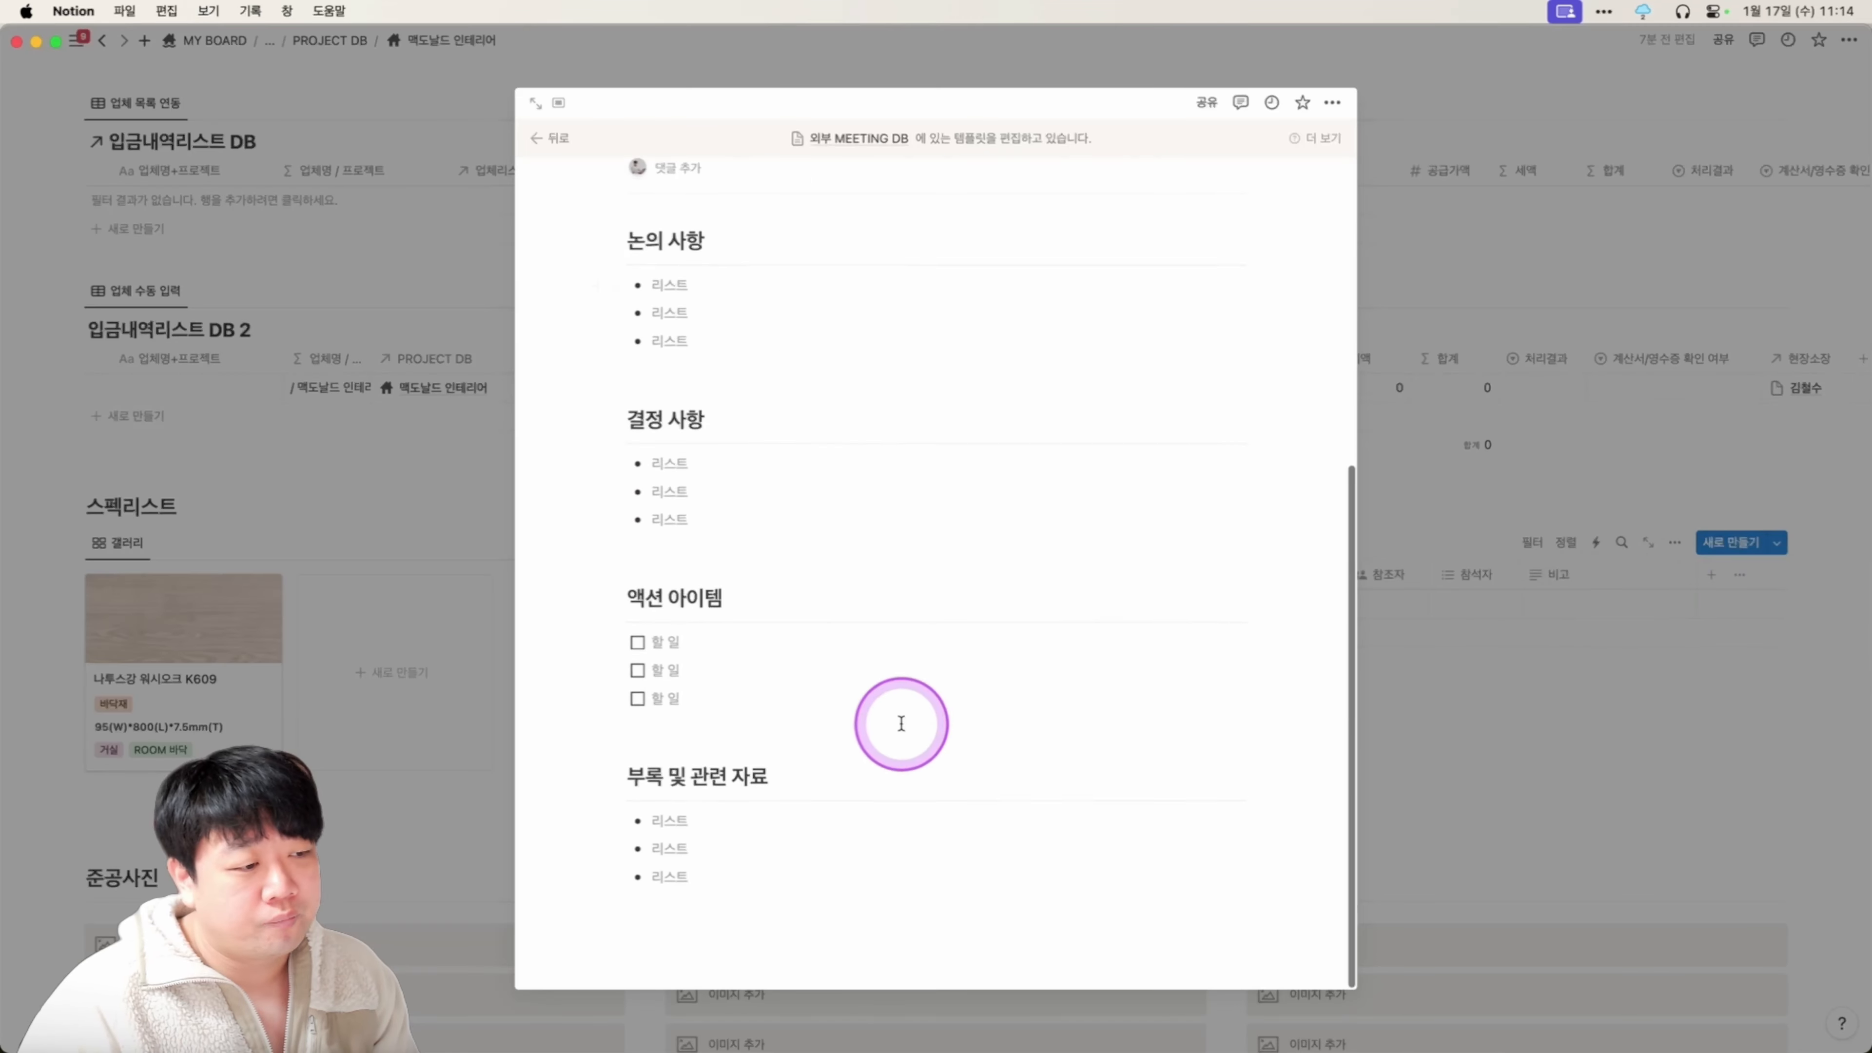
pyautogui.click(1548, 636)
pyautogui.scroll(-4, 1550, 644)
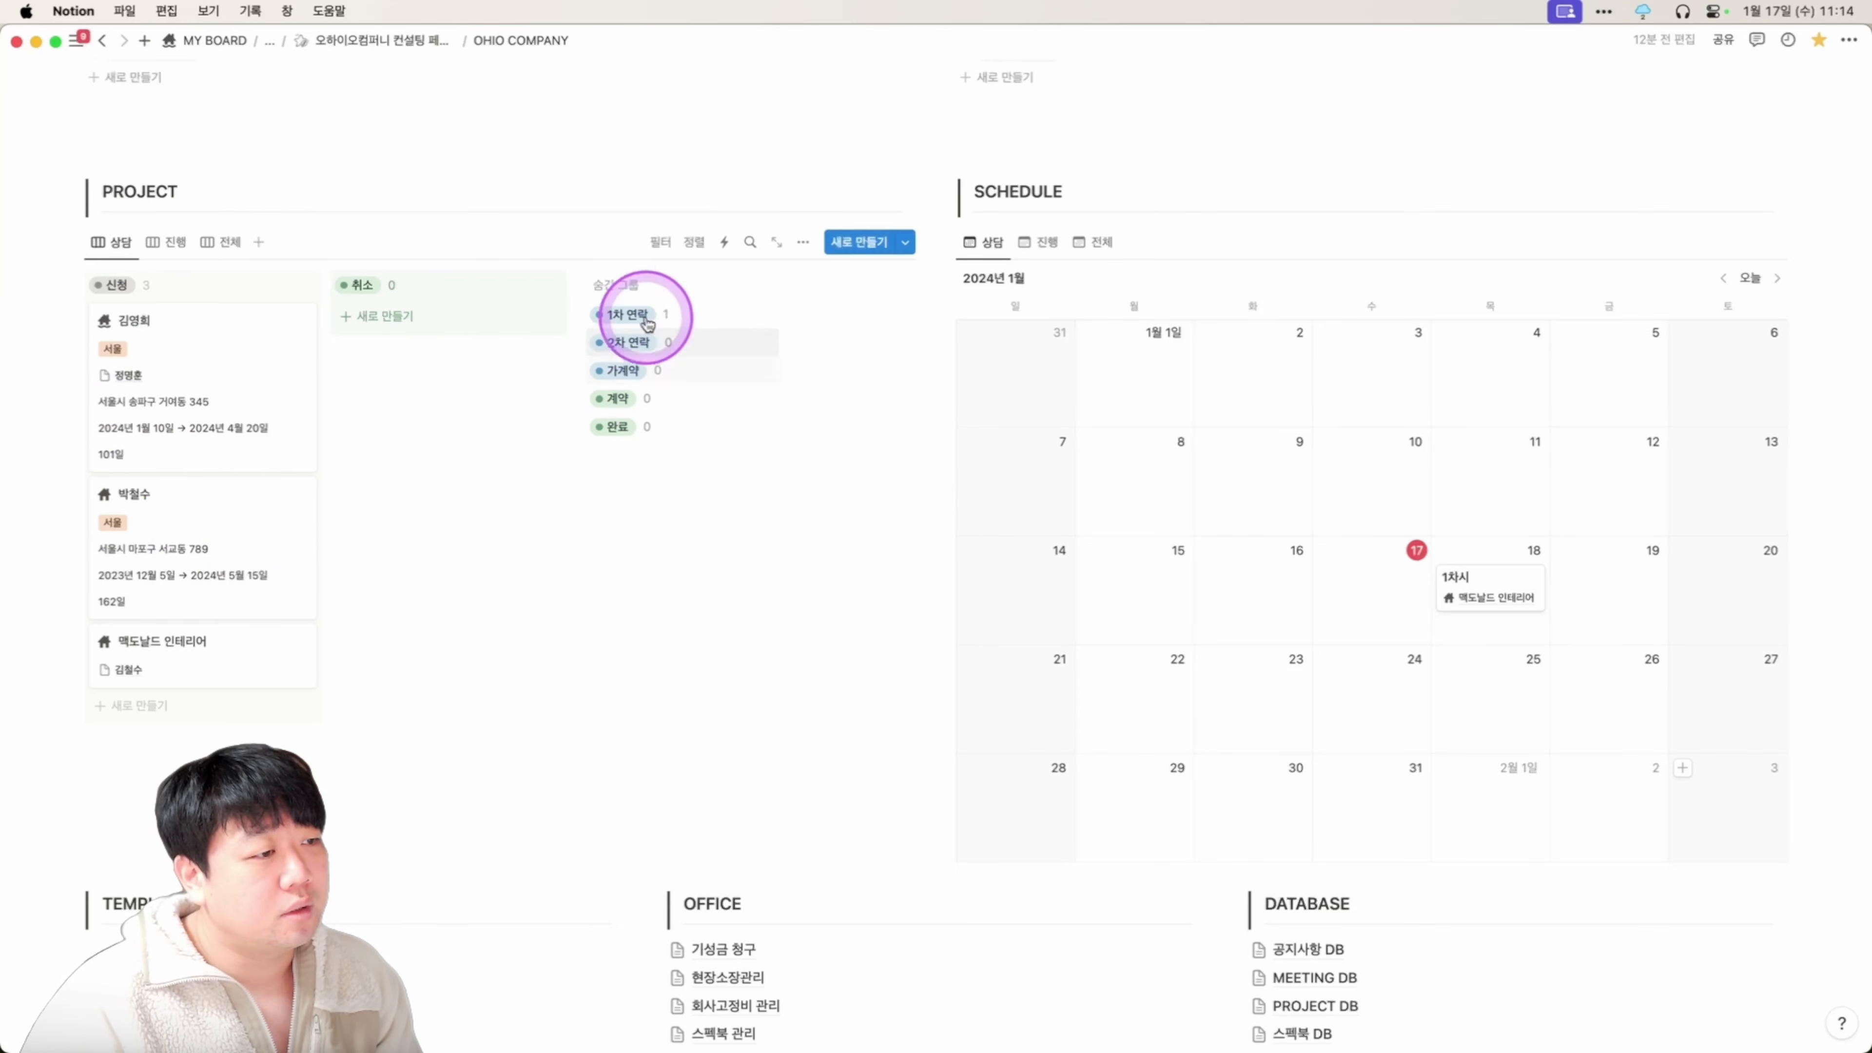
pyautogui.click(810, 243)
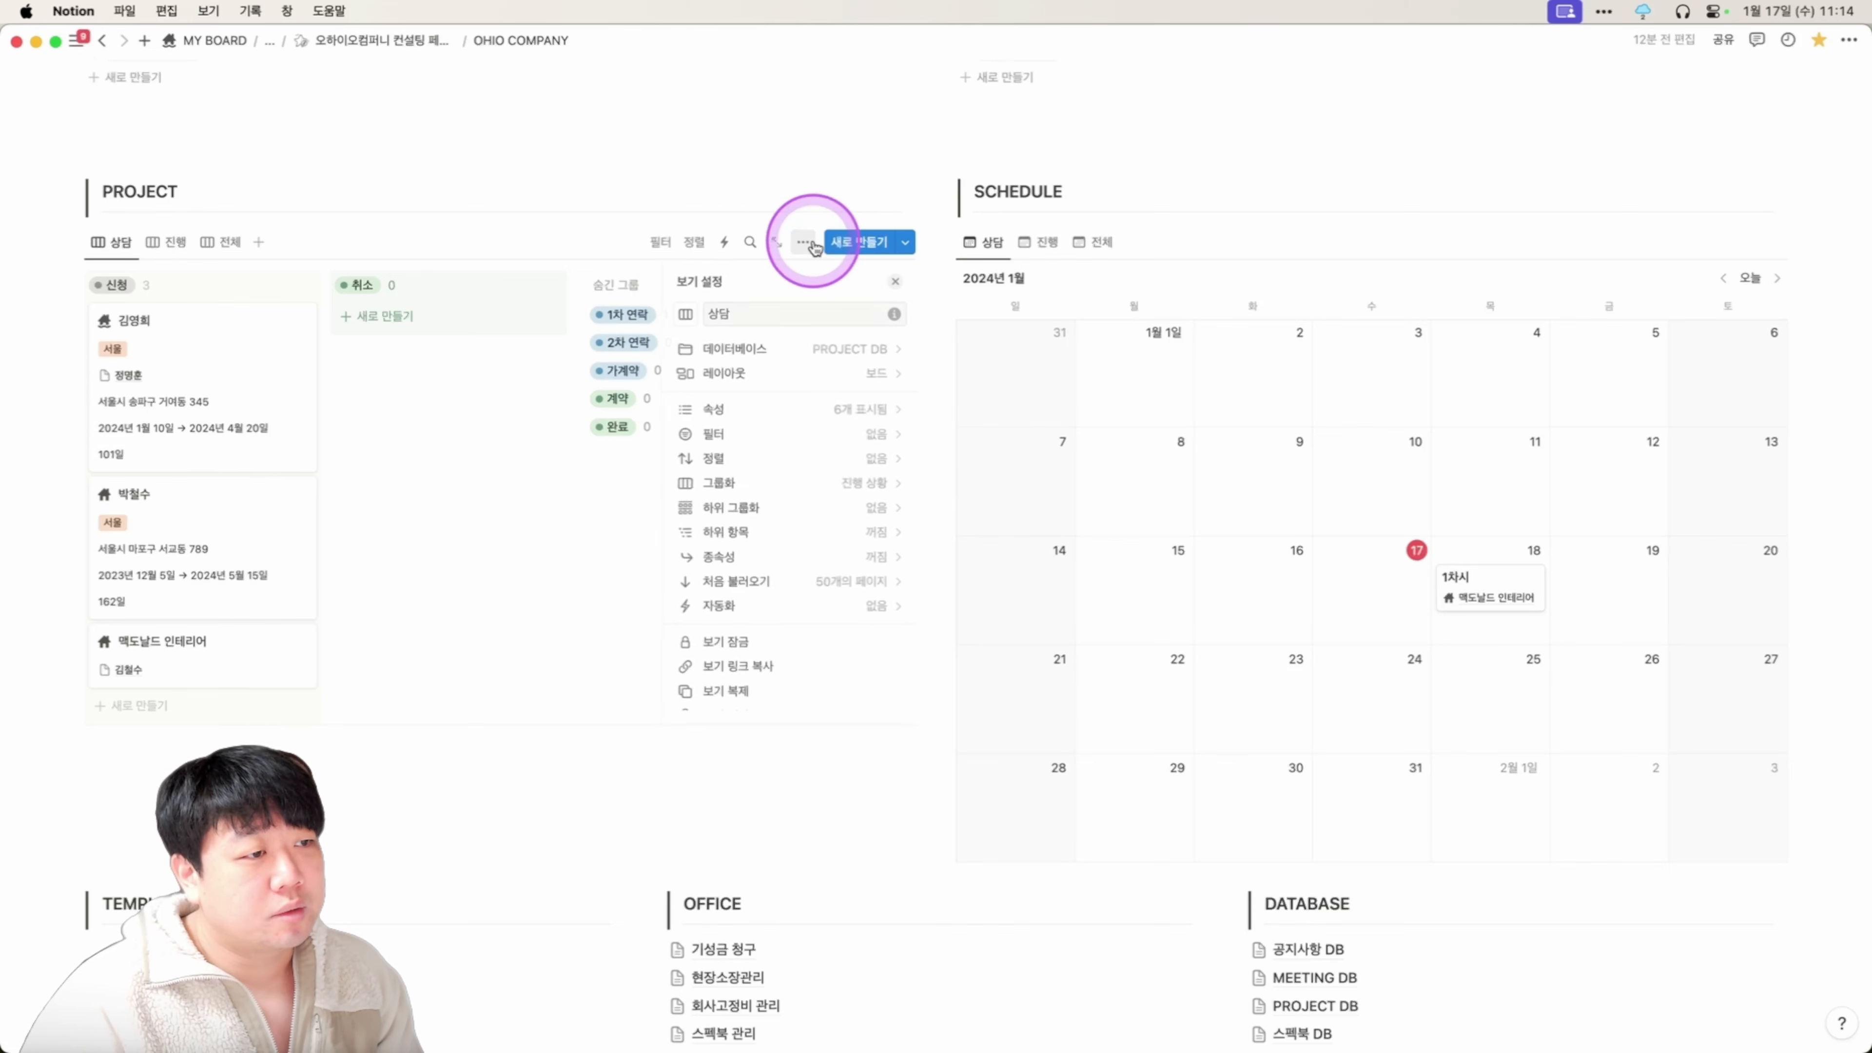
pyautogui.click(775, 415)
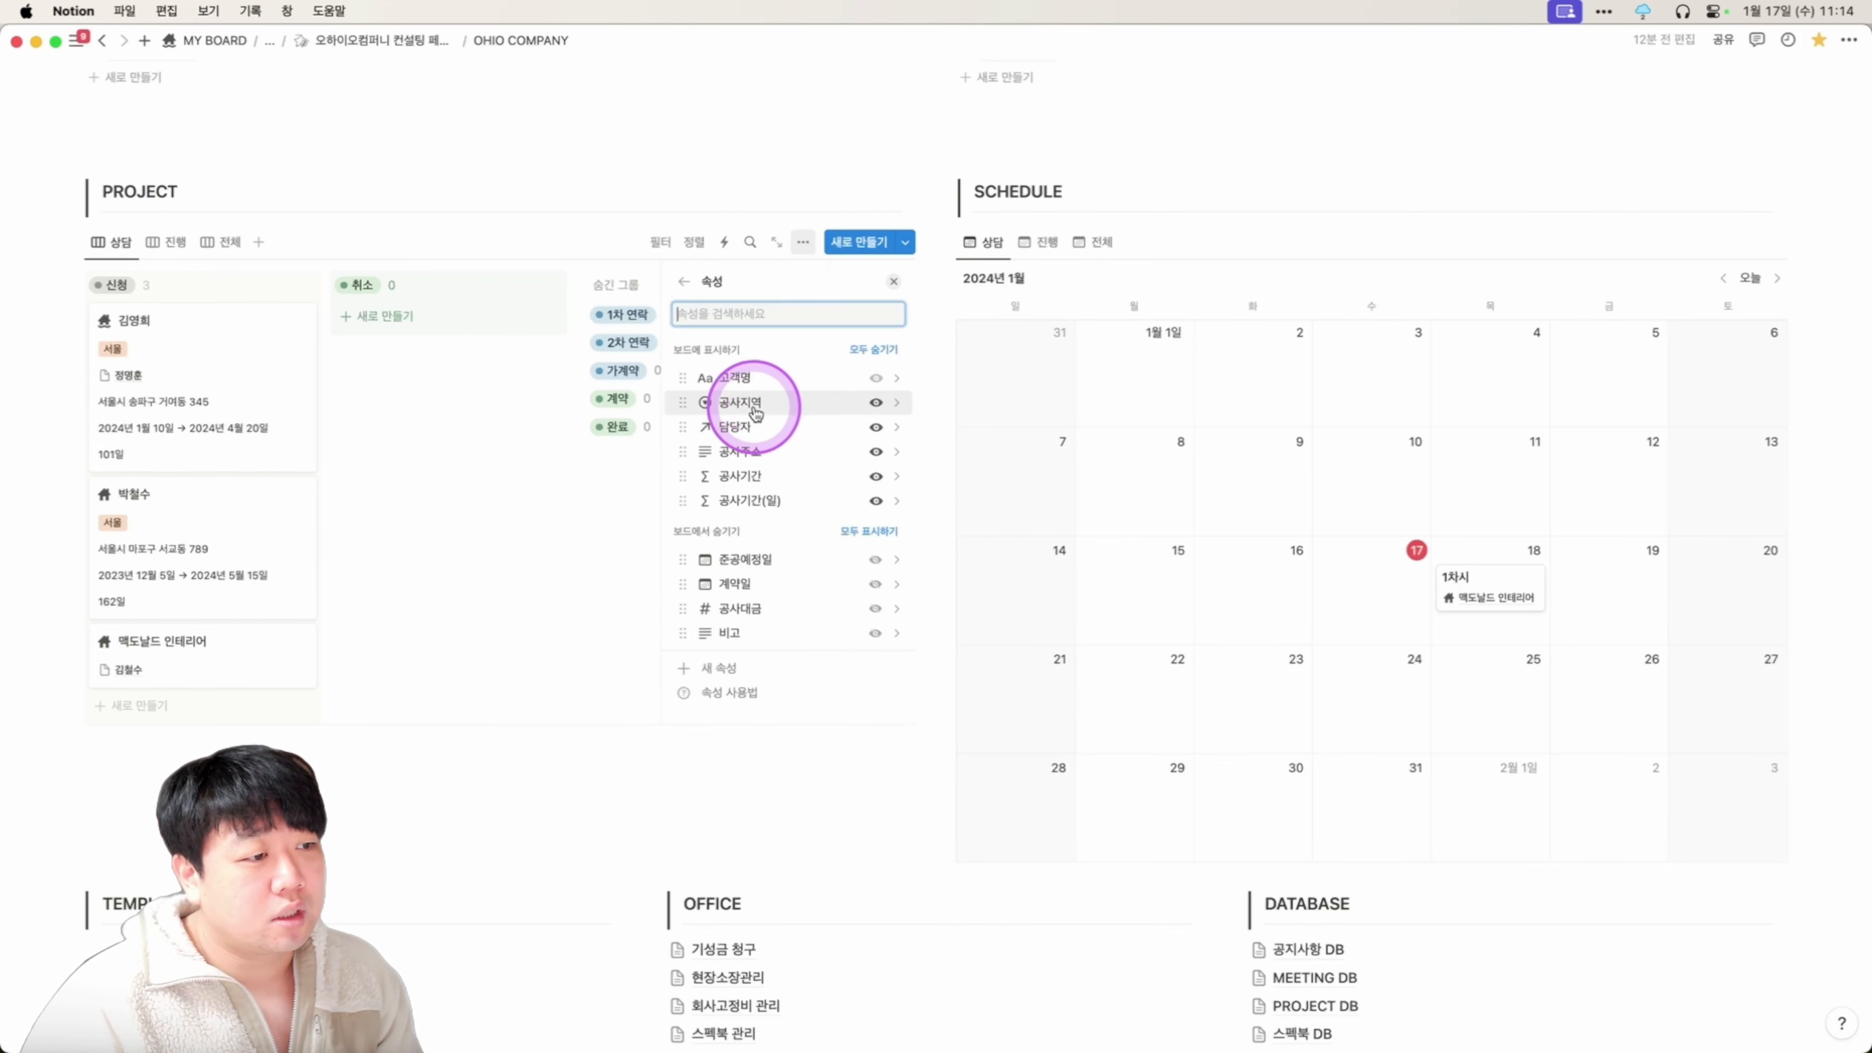
pyautogui.scroll(-3, 786, 623)
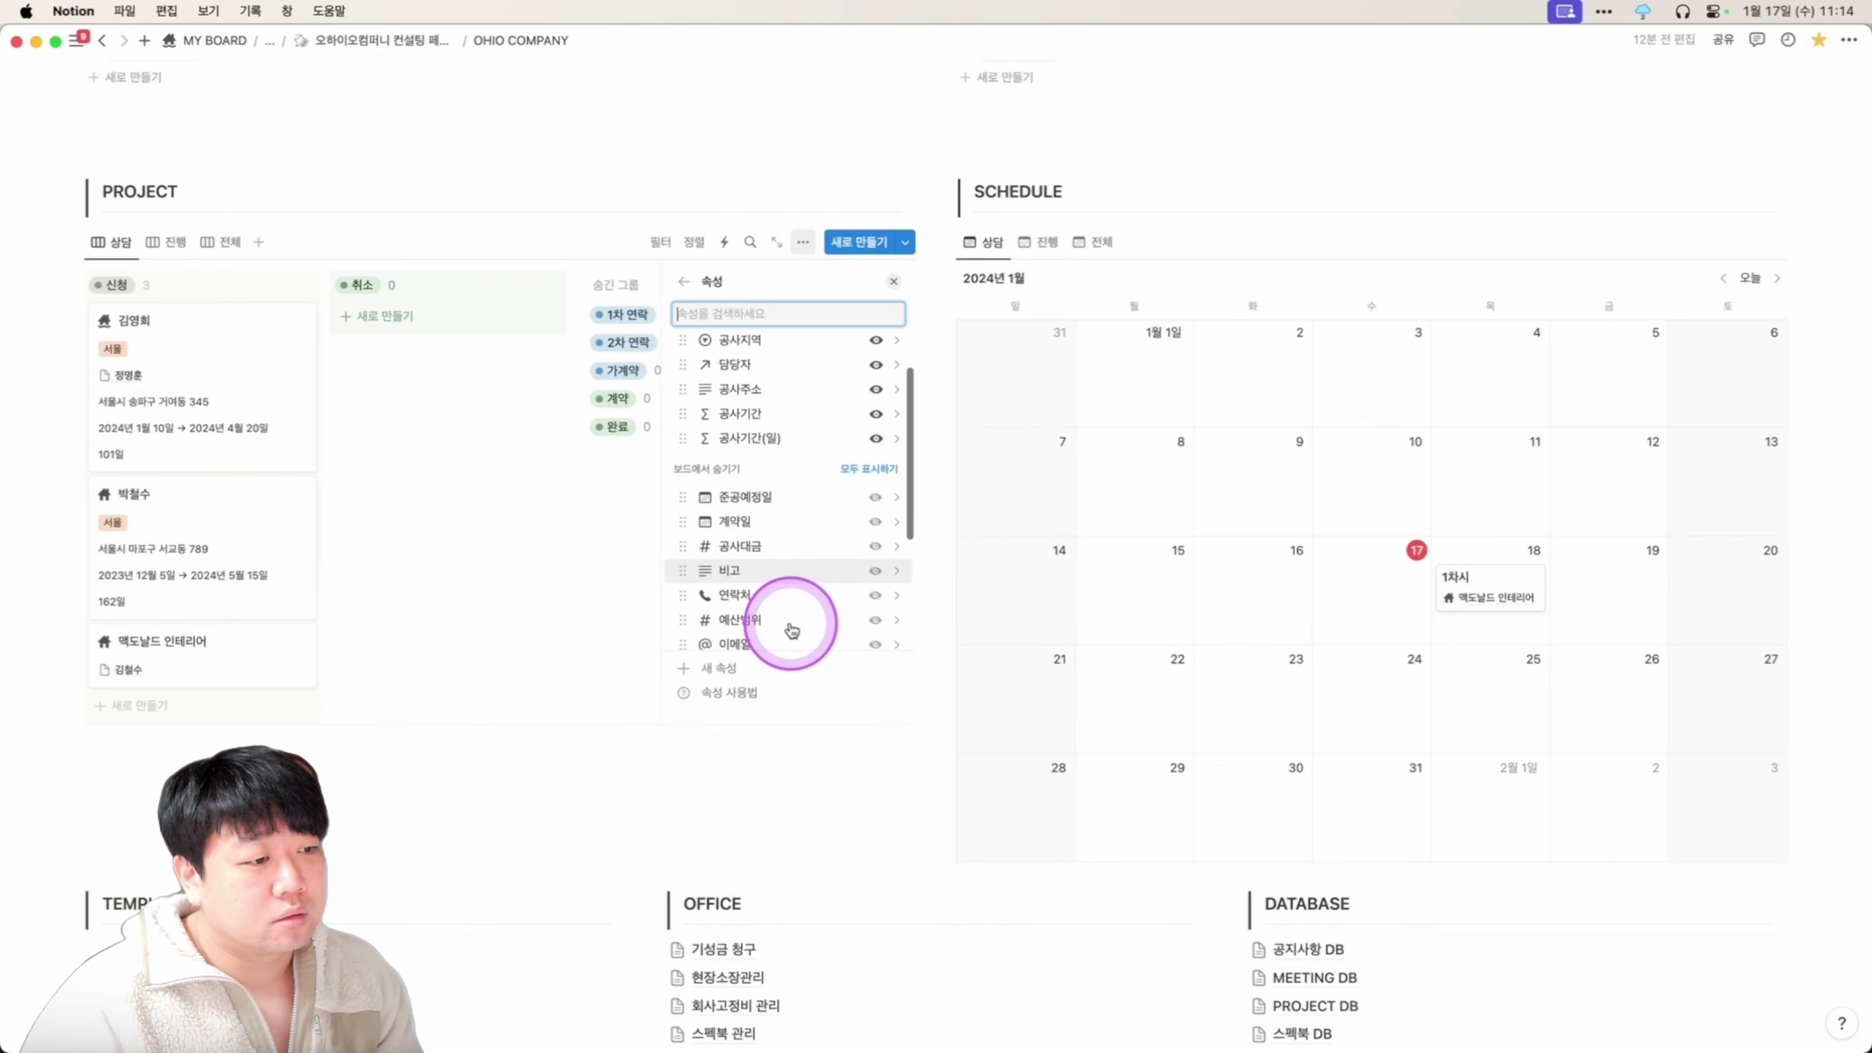
pyautogui.scroll(-1, 789, 620)
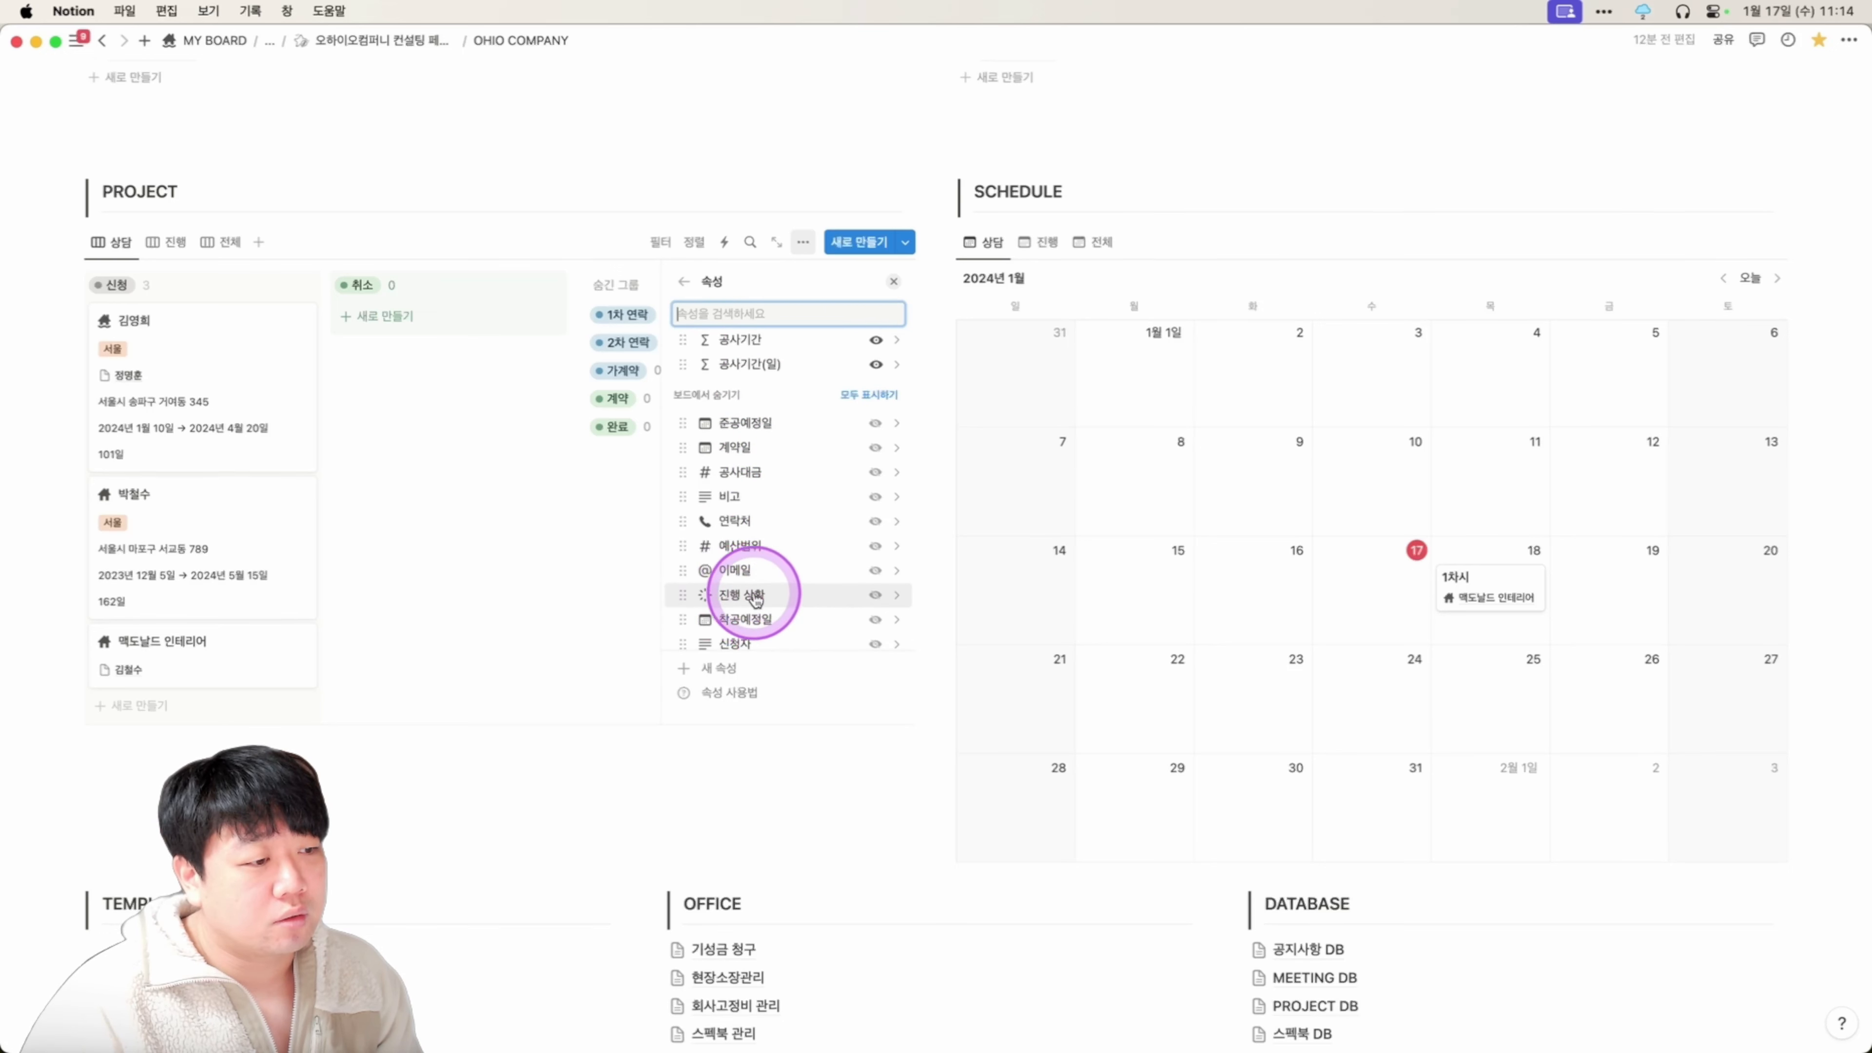
pyautogui.click(746, 597)
pyautogui.scroll(-3, 802, 485)
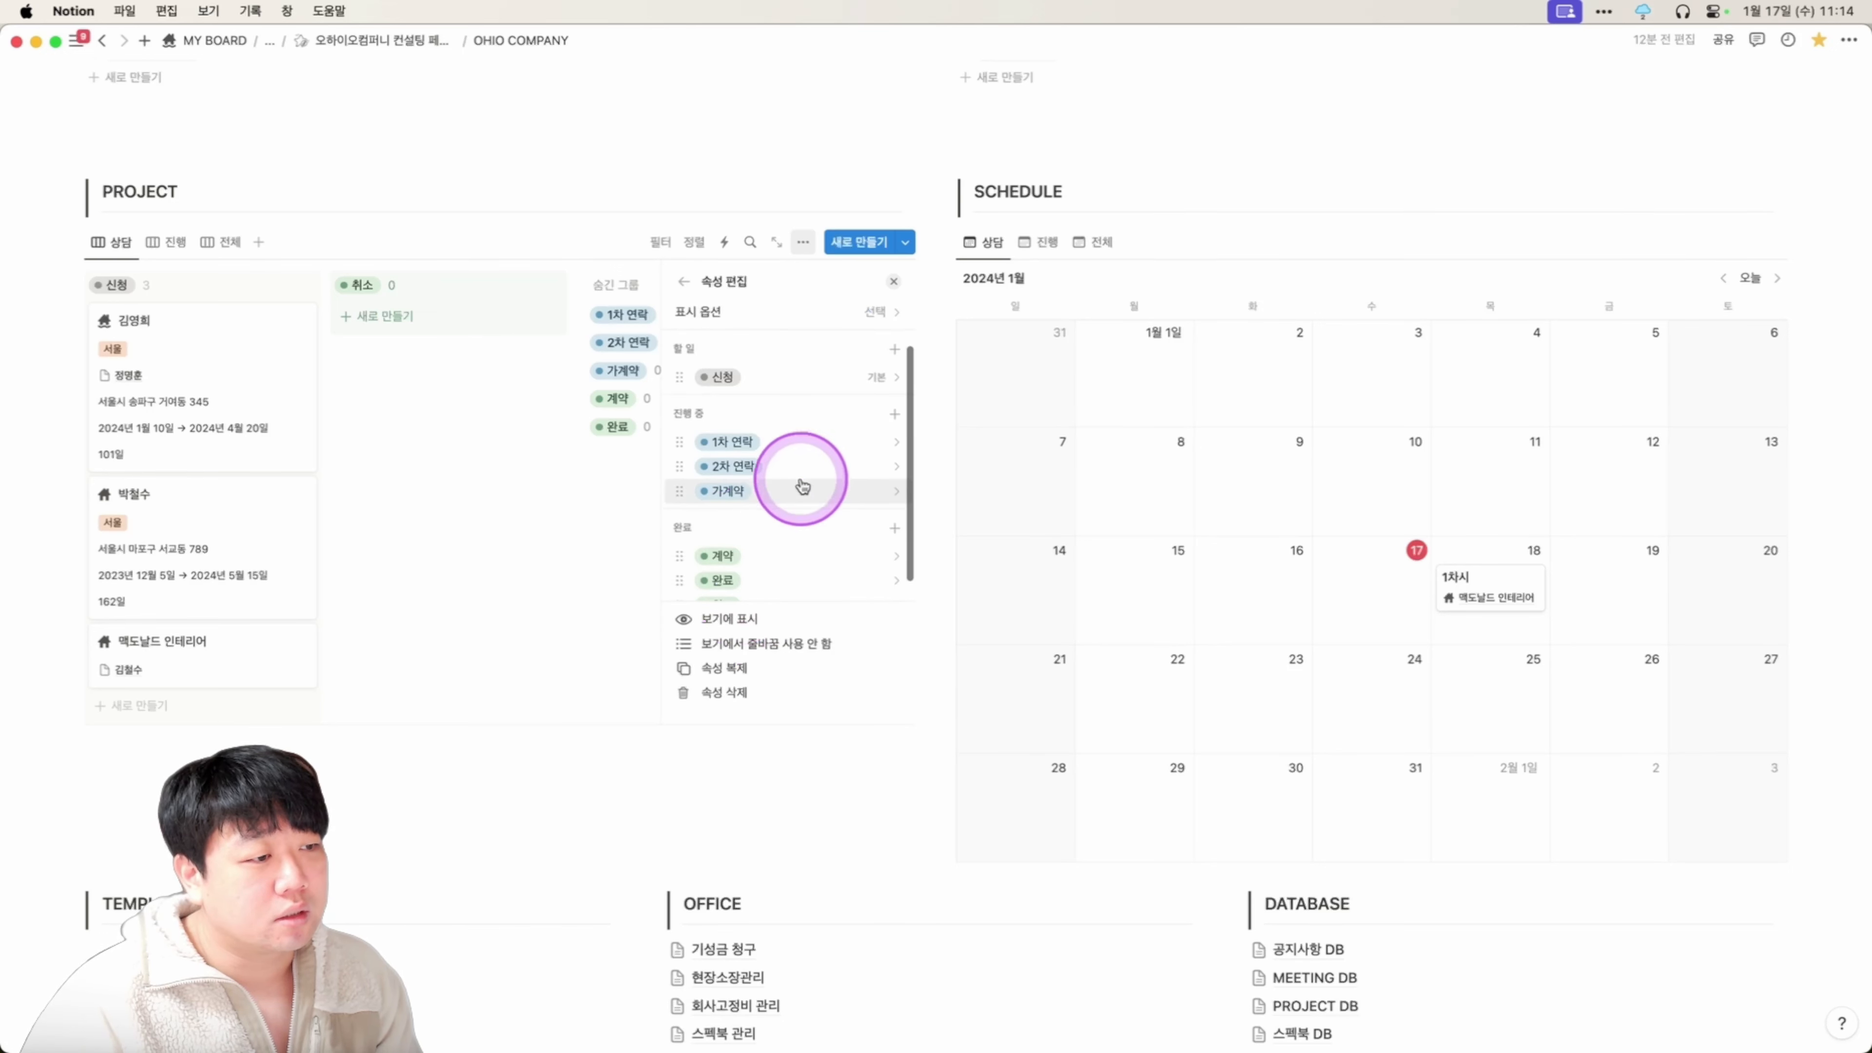
pyautogui.click(736, 417)
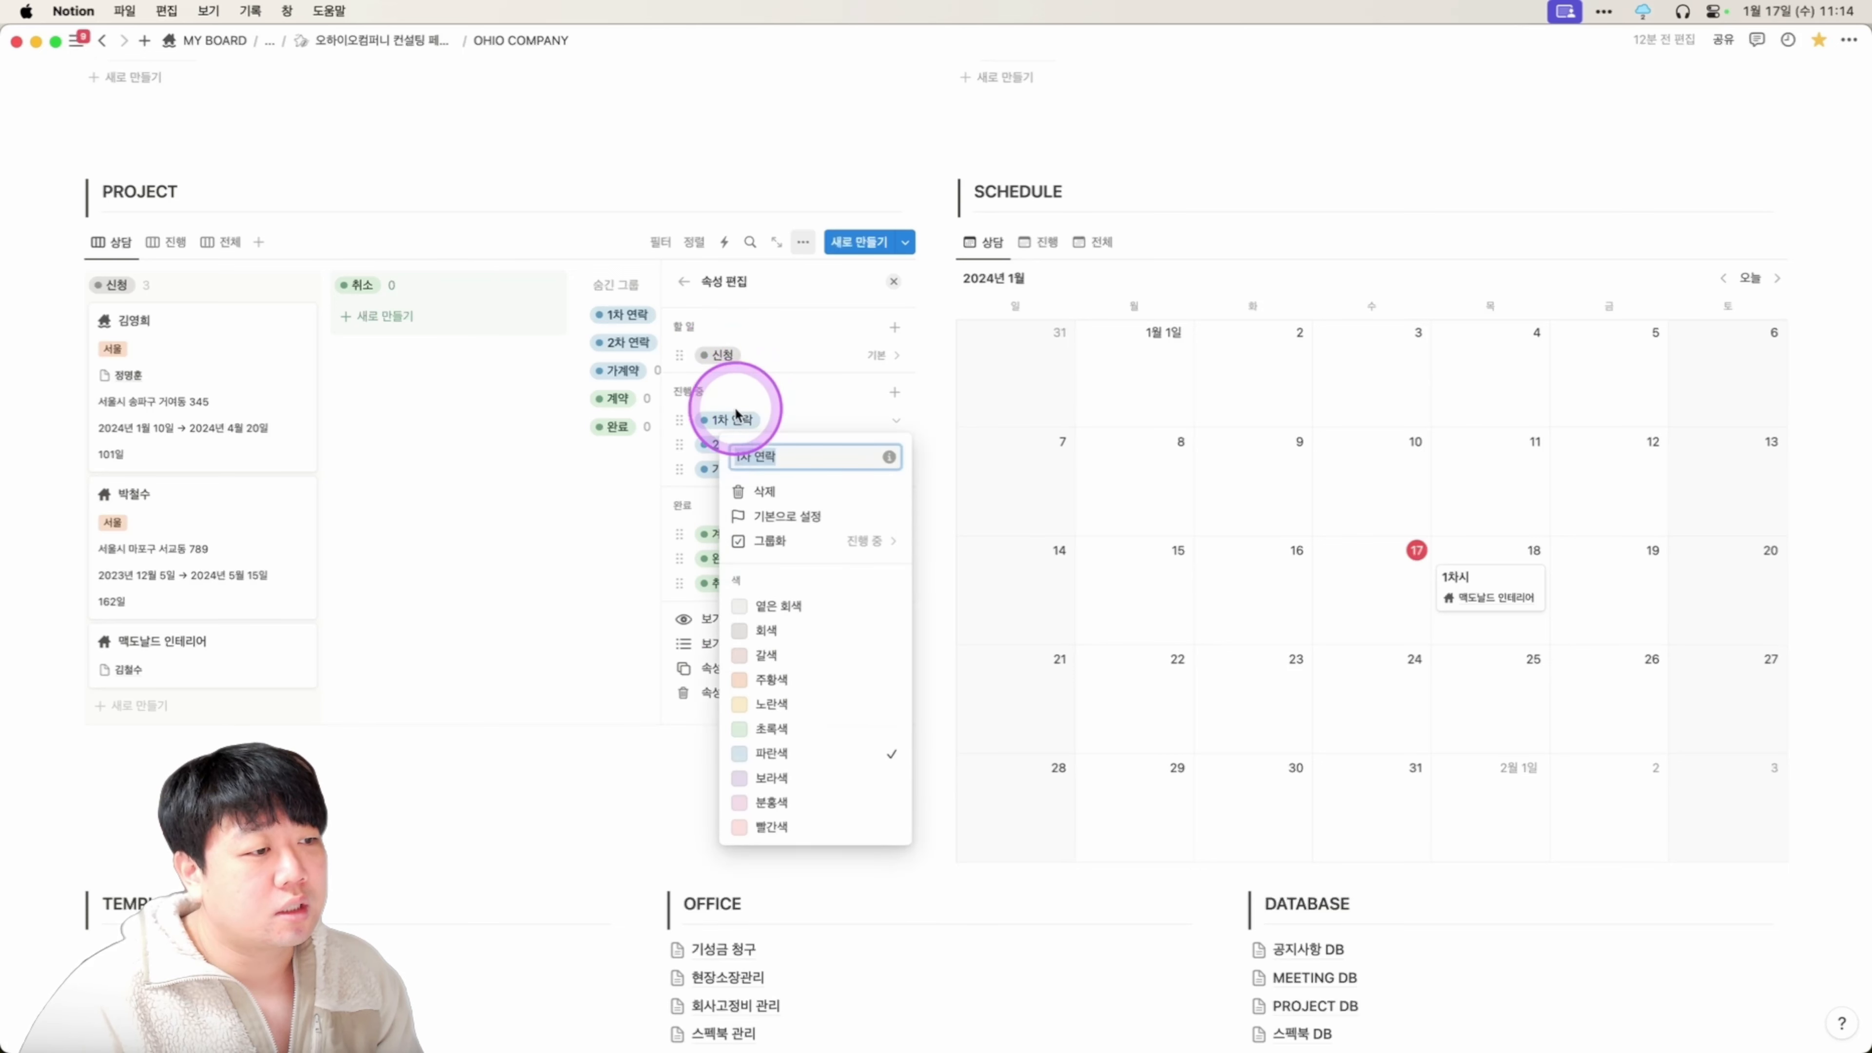
pyautogui.click(774, 425)
pyautogui.click(773, 445)
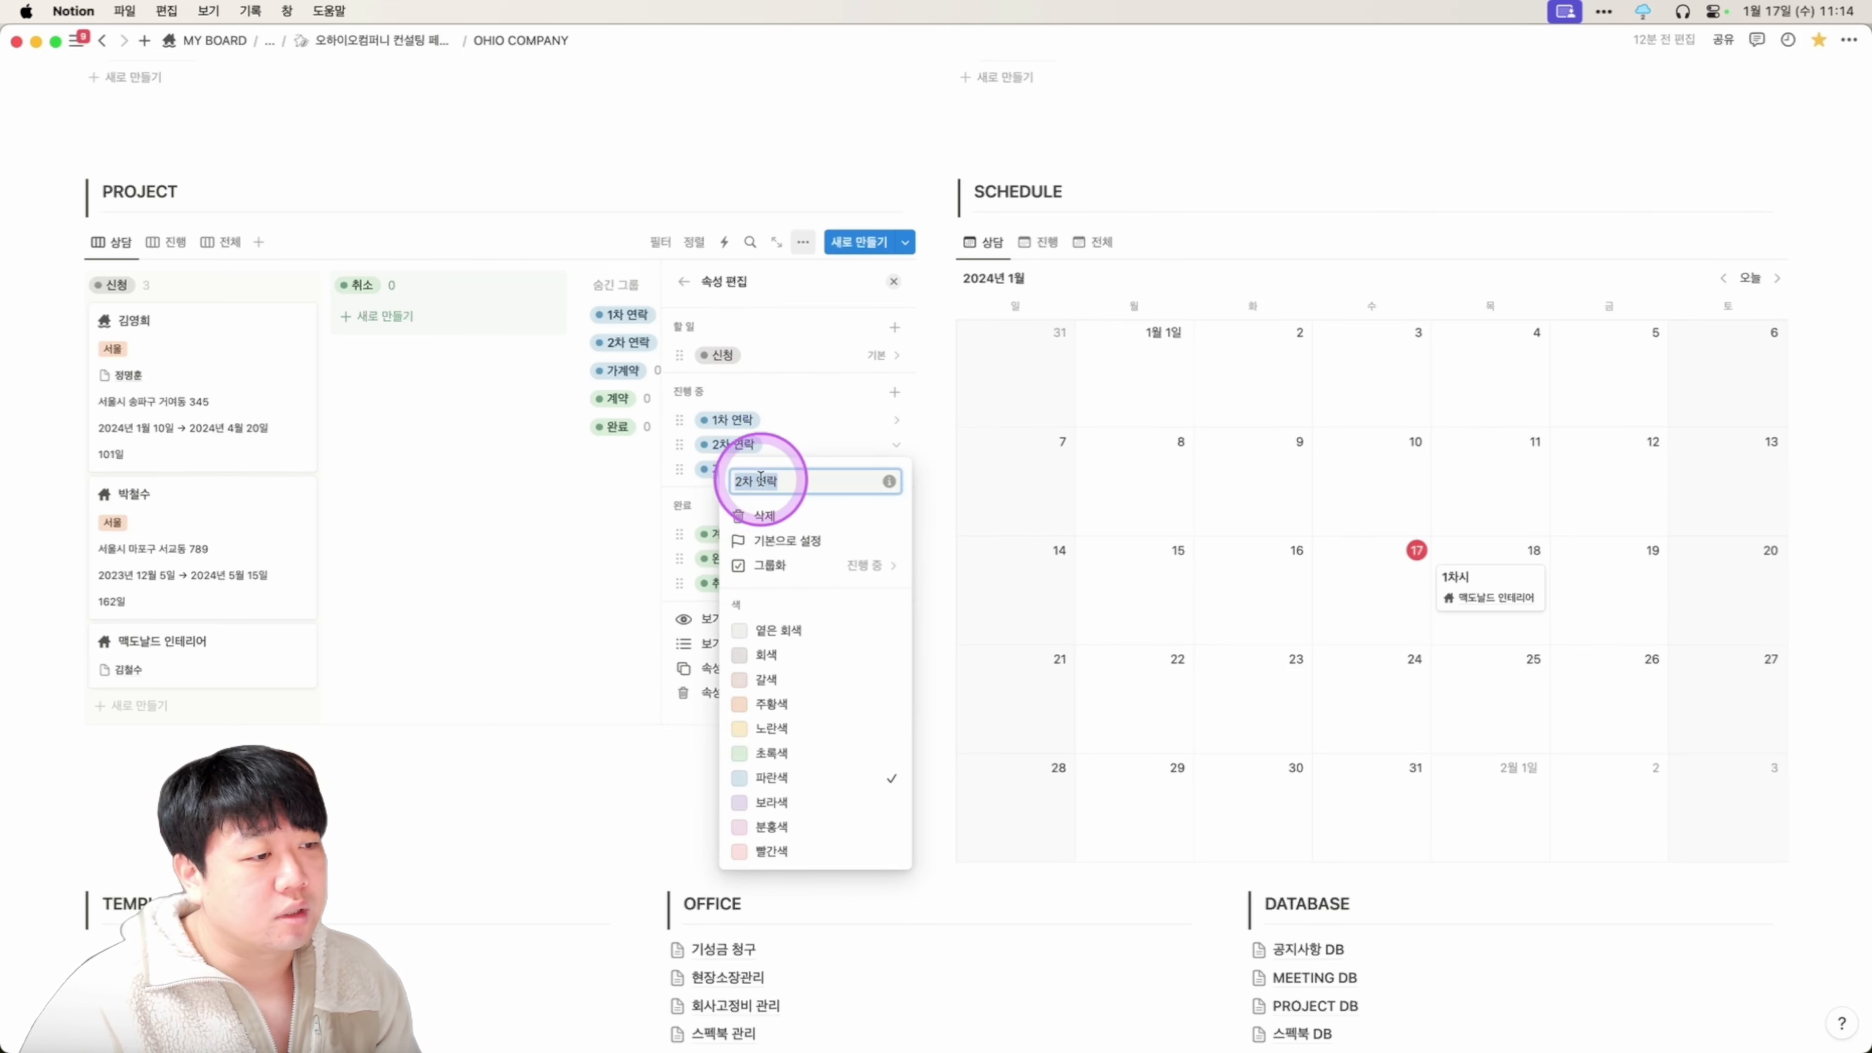
pyautogui.click(814, 422)
pyautogui.click(751, 469)
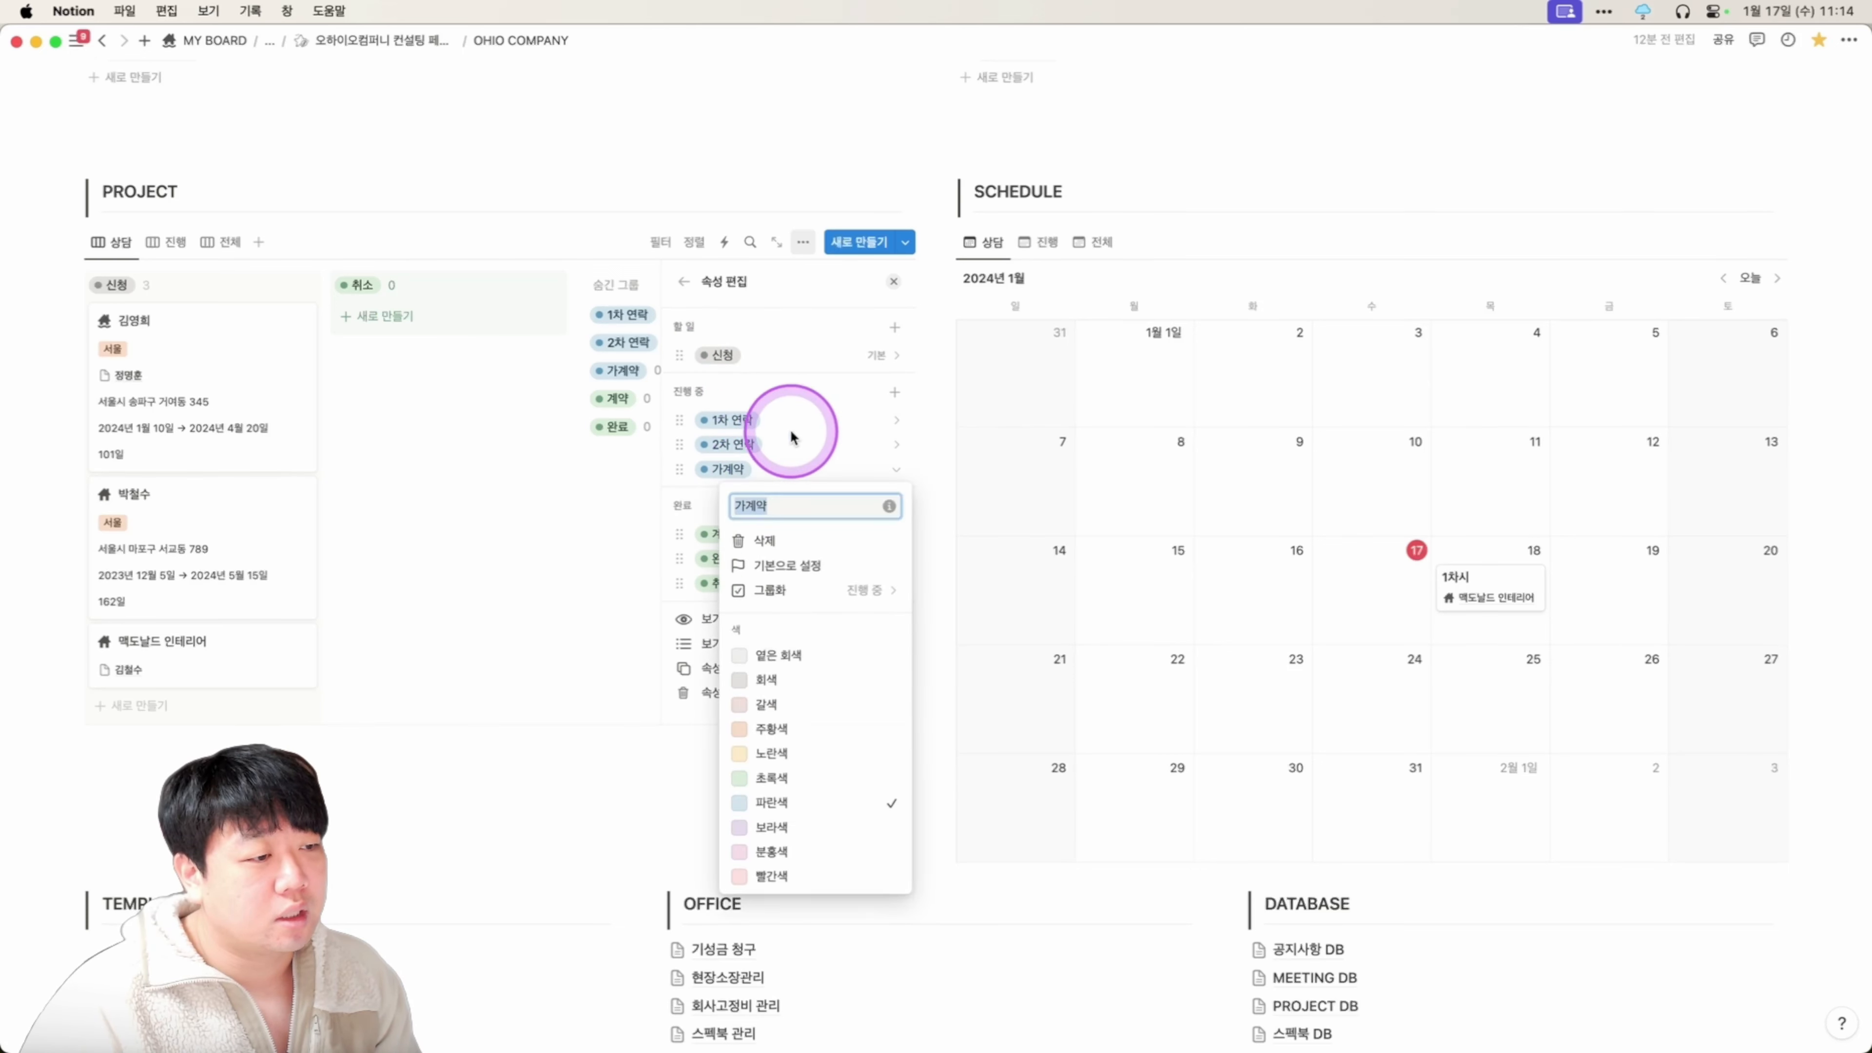
pyautogui.click(842, 392)
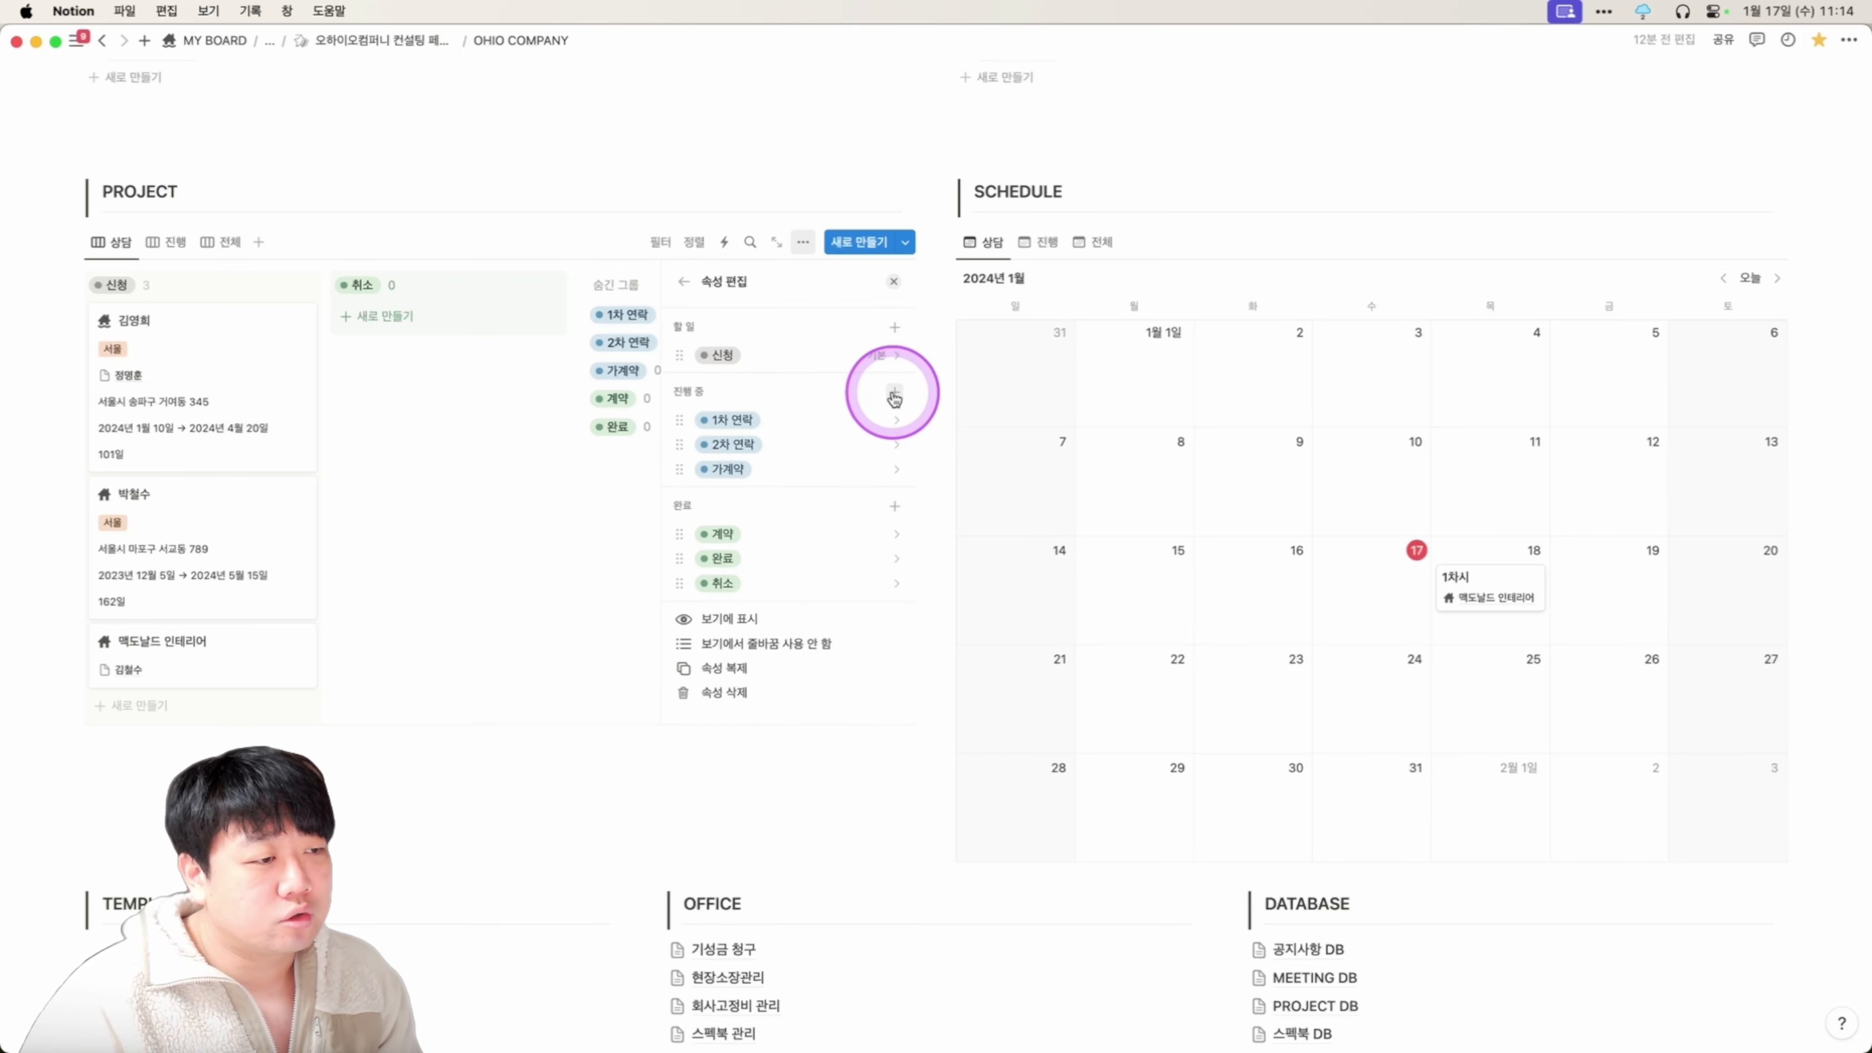
pyautogui.click(870, 469)
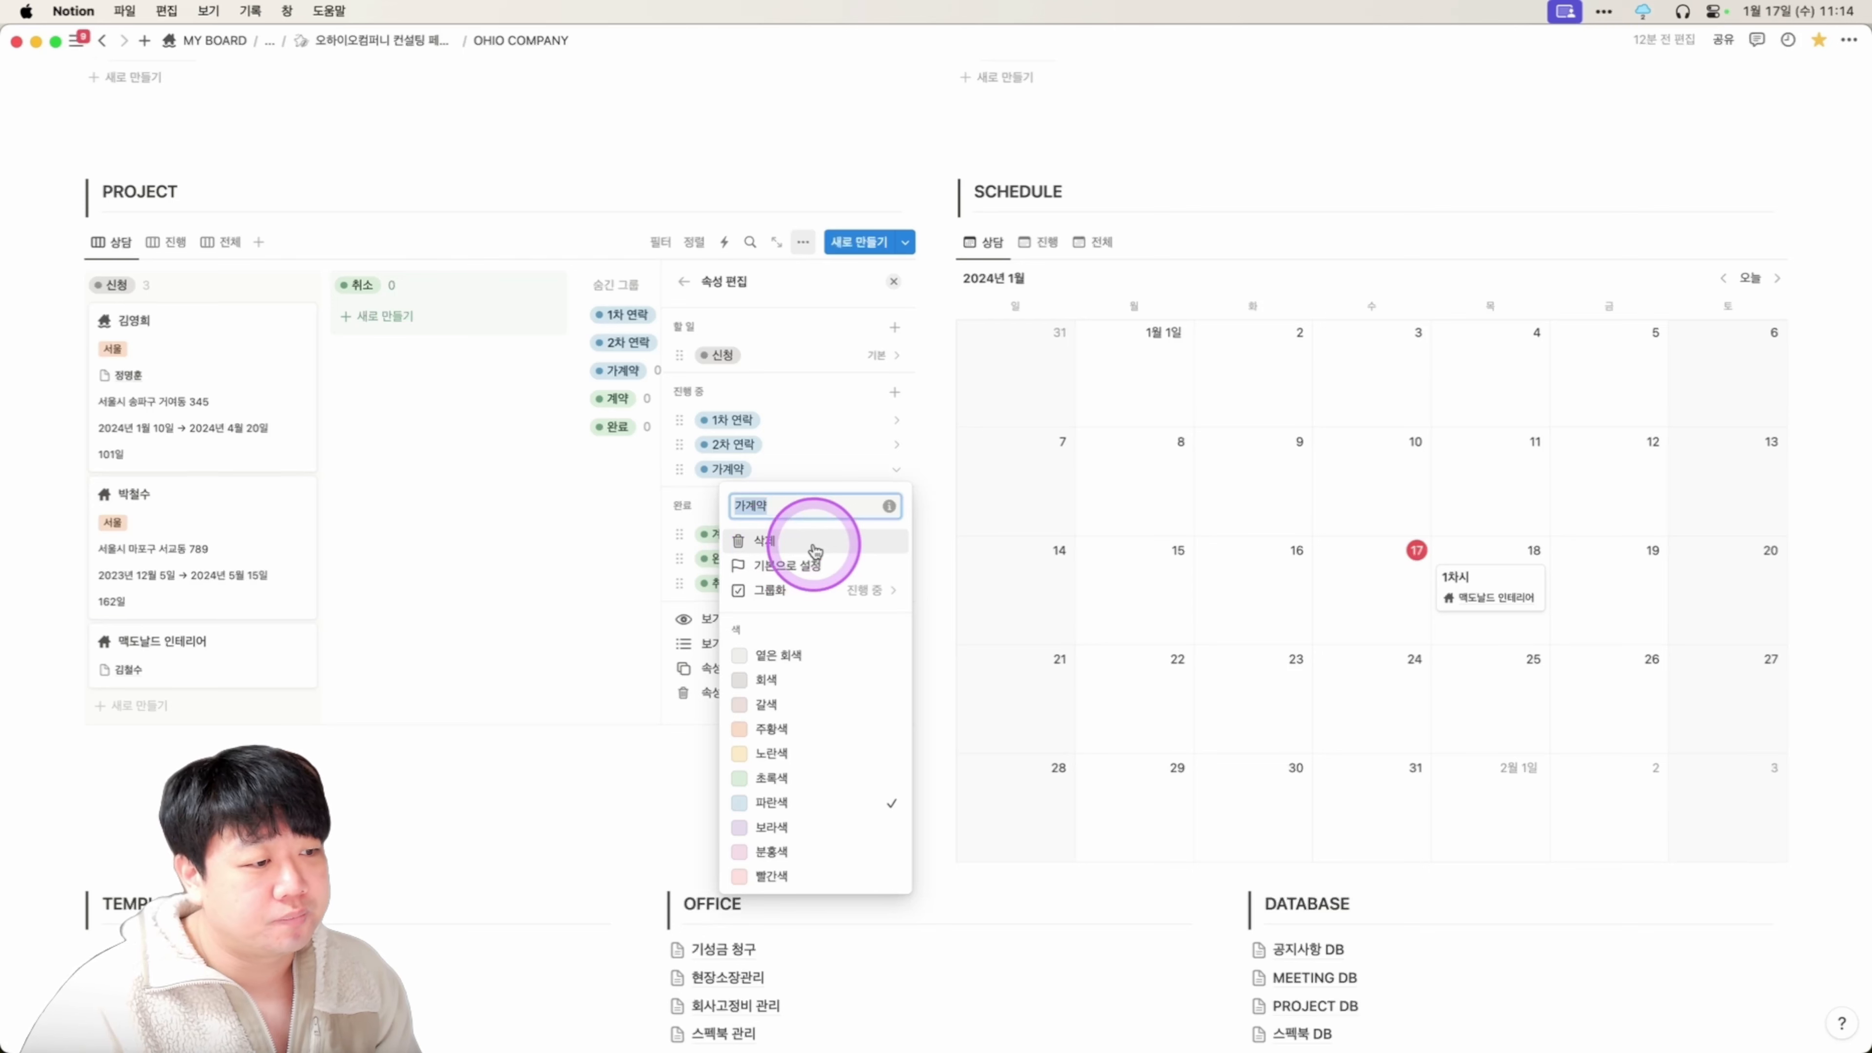
pyautogui.click(855, 591)
pyautogui.click(828, 447)
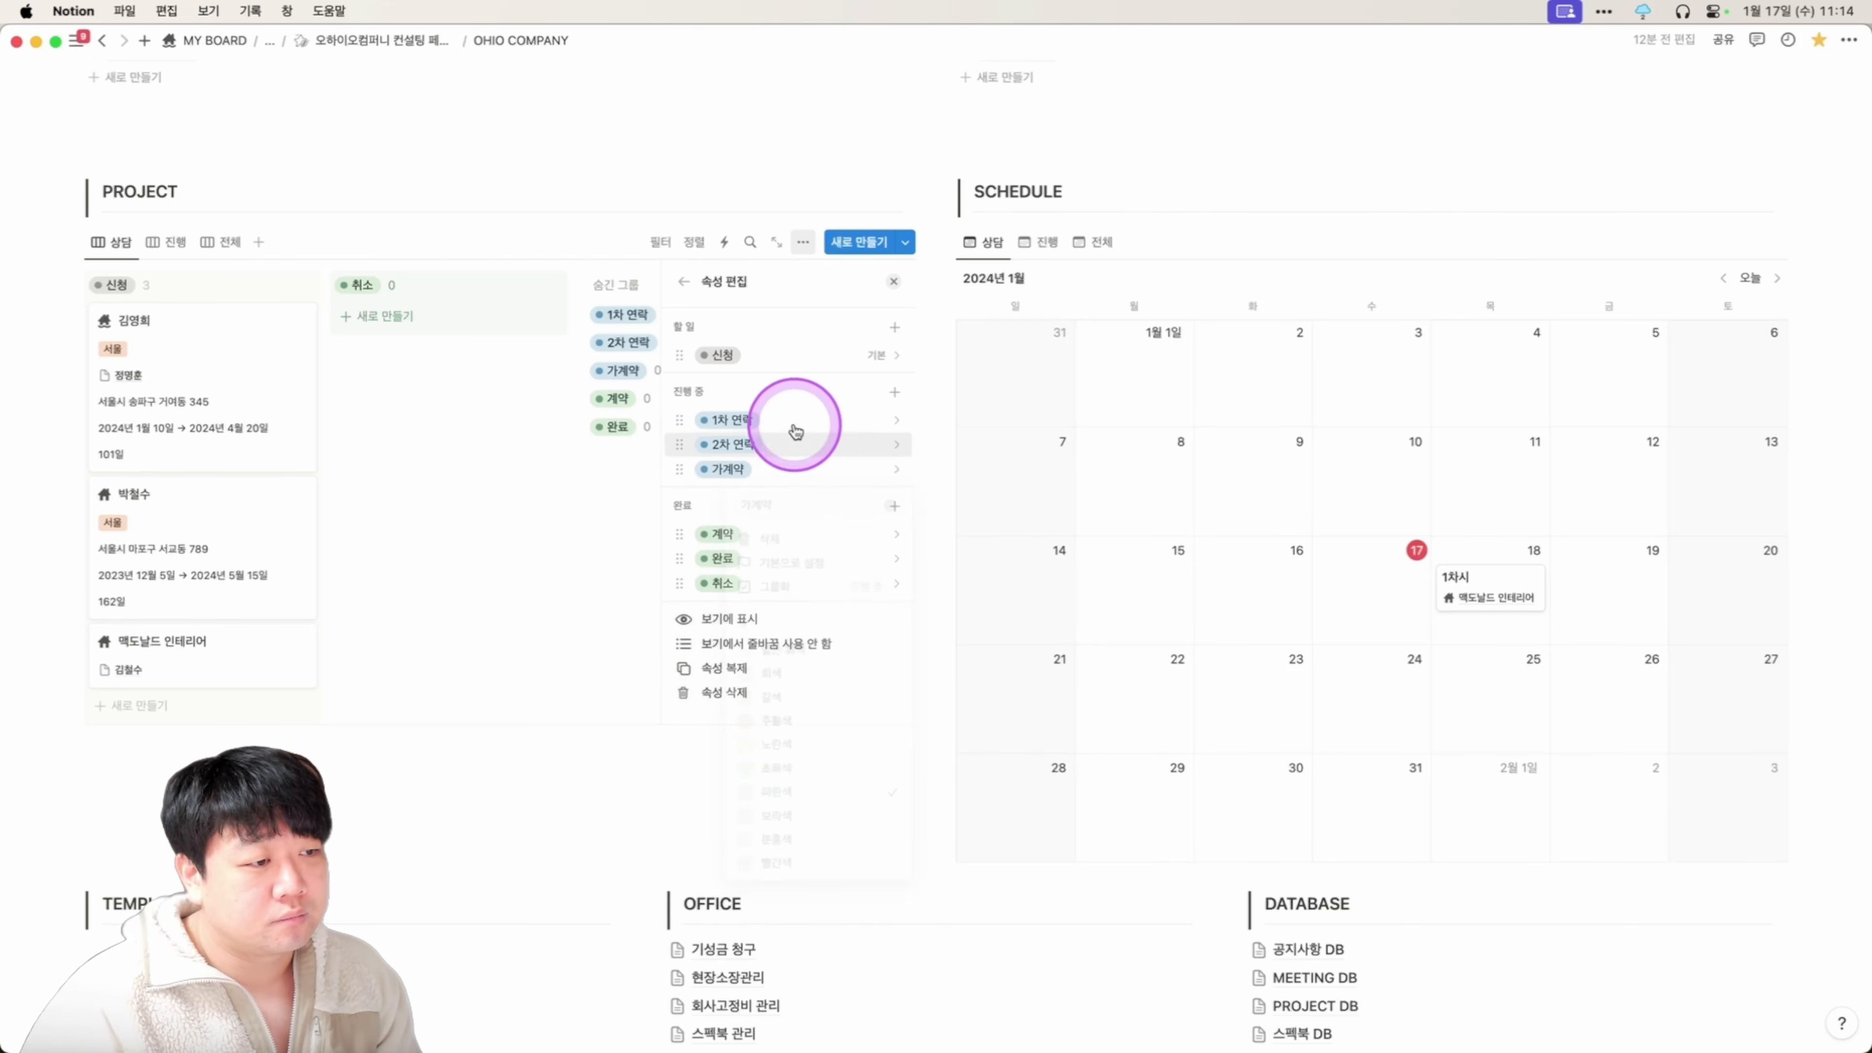
pyautogui.scroll(2, 806, 469)
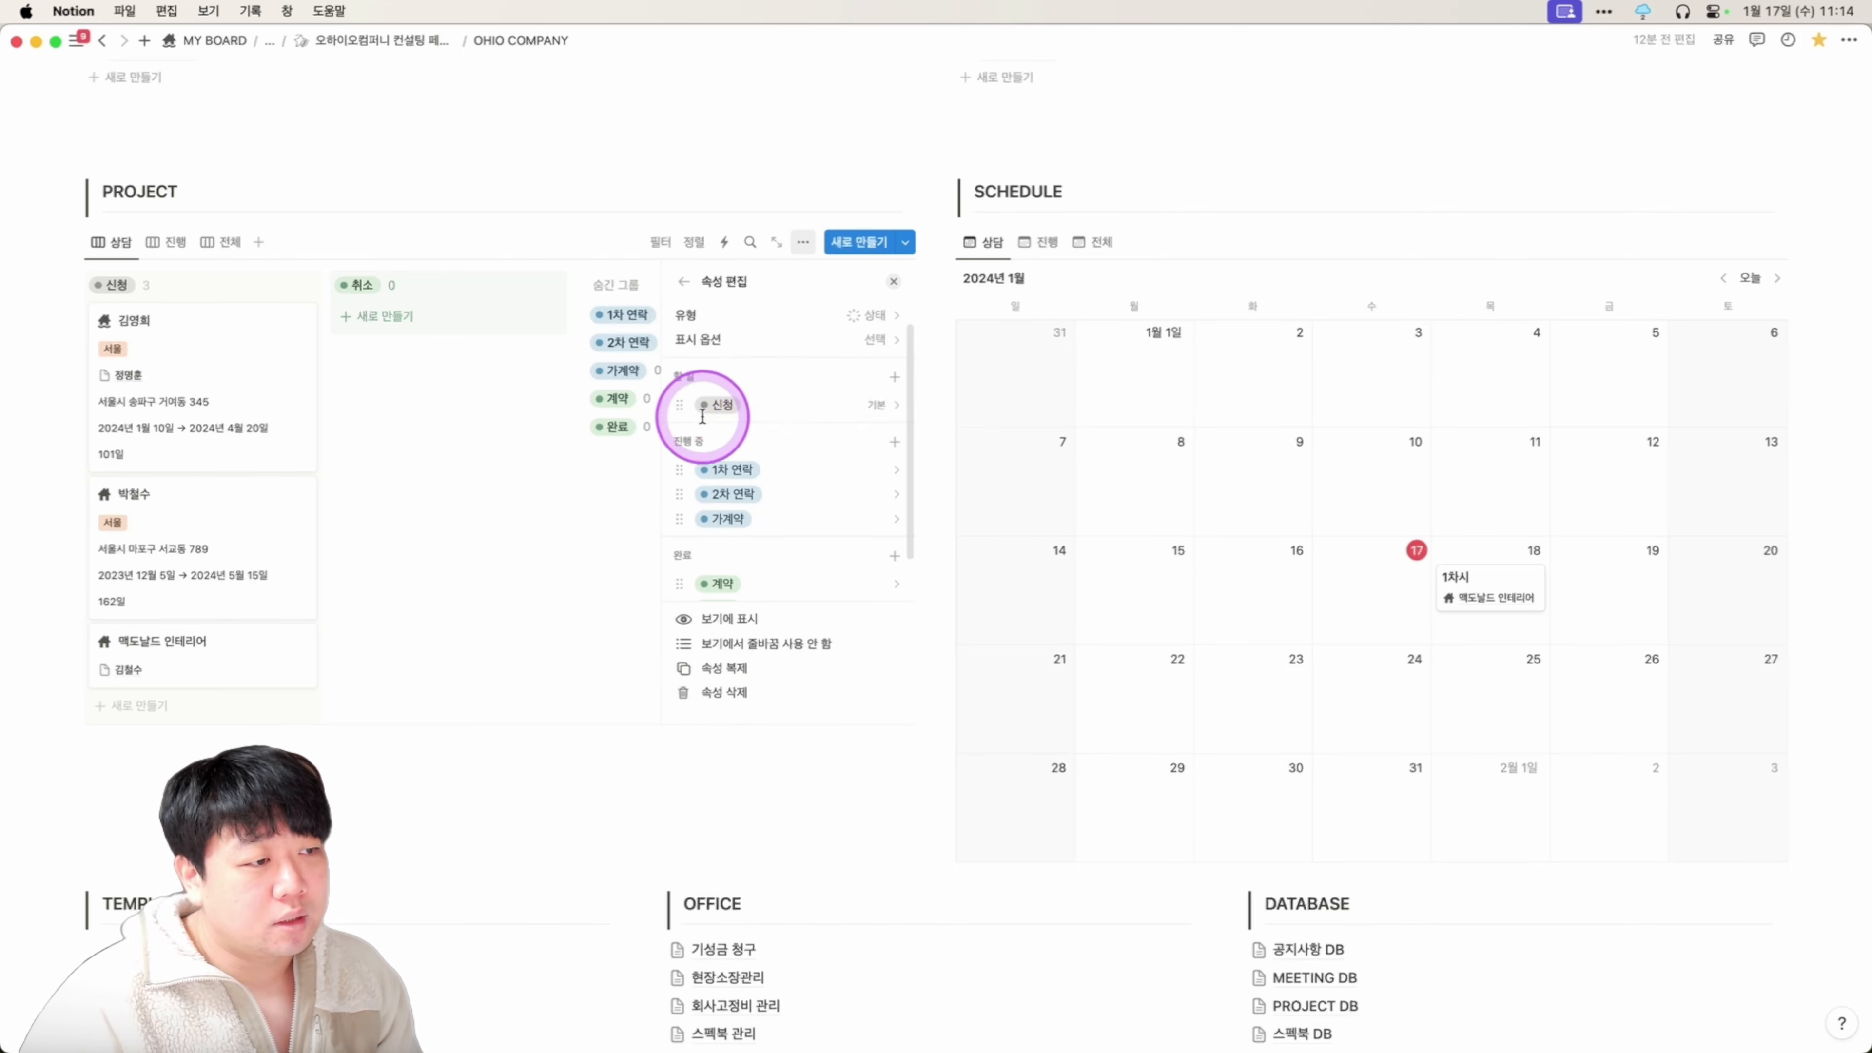
pyautogui.scroll(-2, 708, 427)
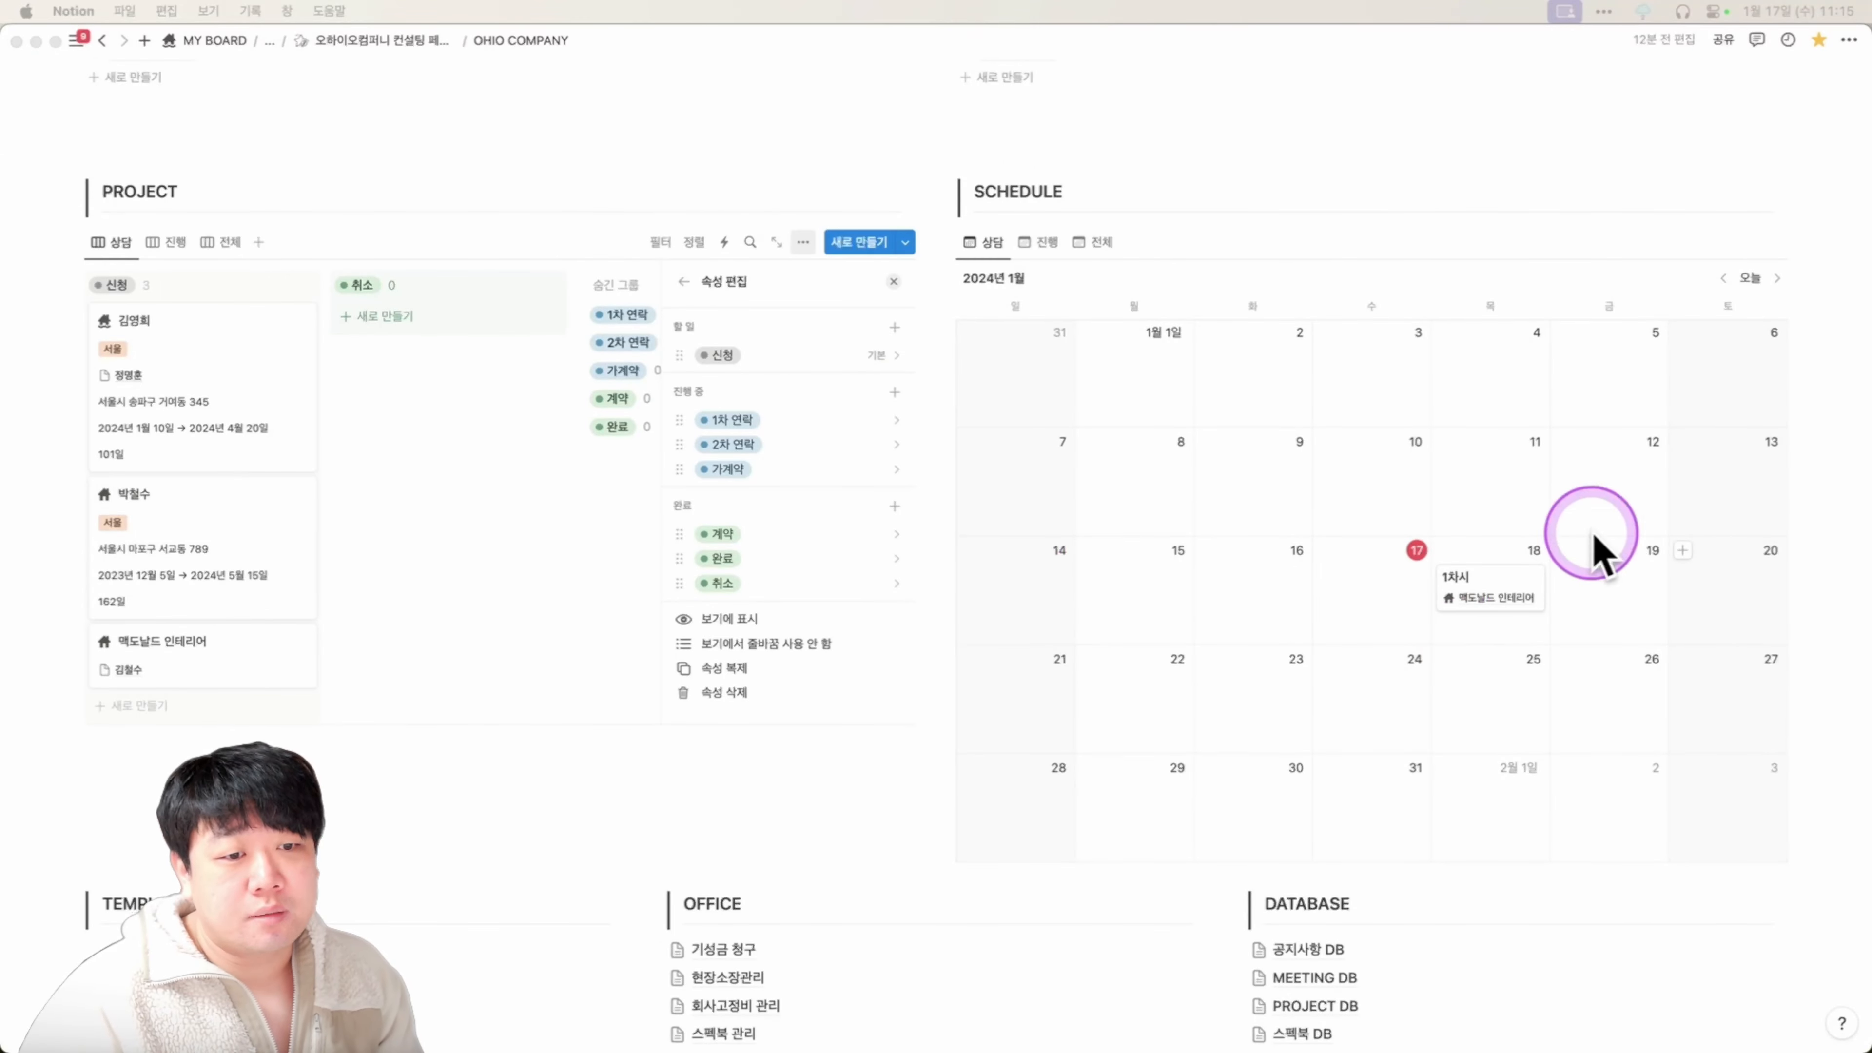
# In 맥도날드 인테리어, add a 2차시 consultation session dated 2024/01/17.
pyautogui.click(220, 658)
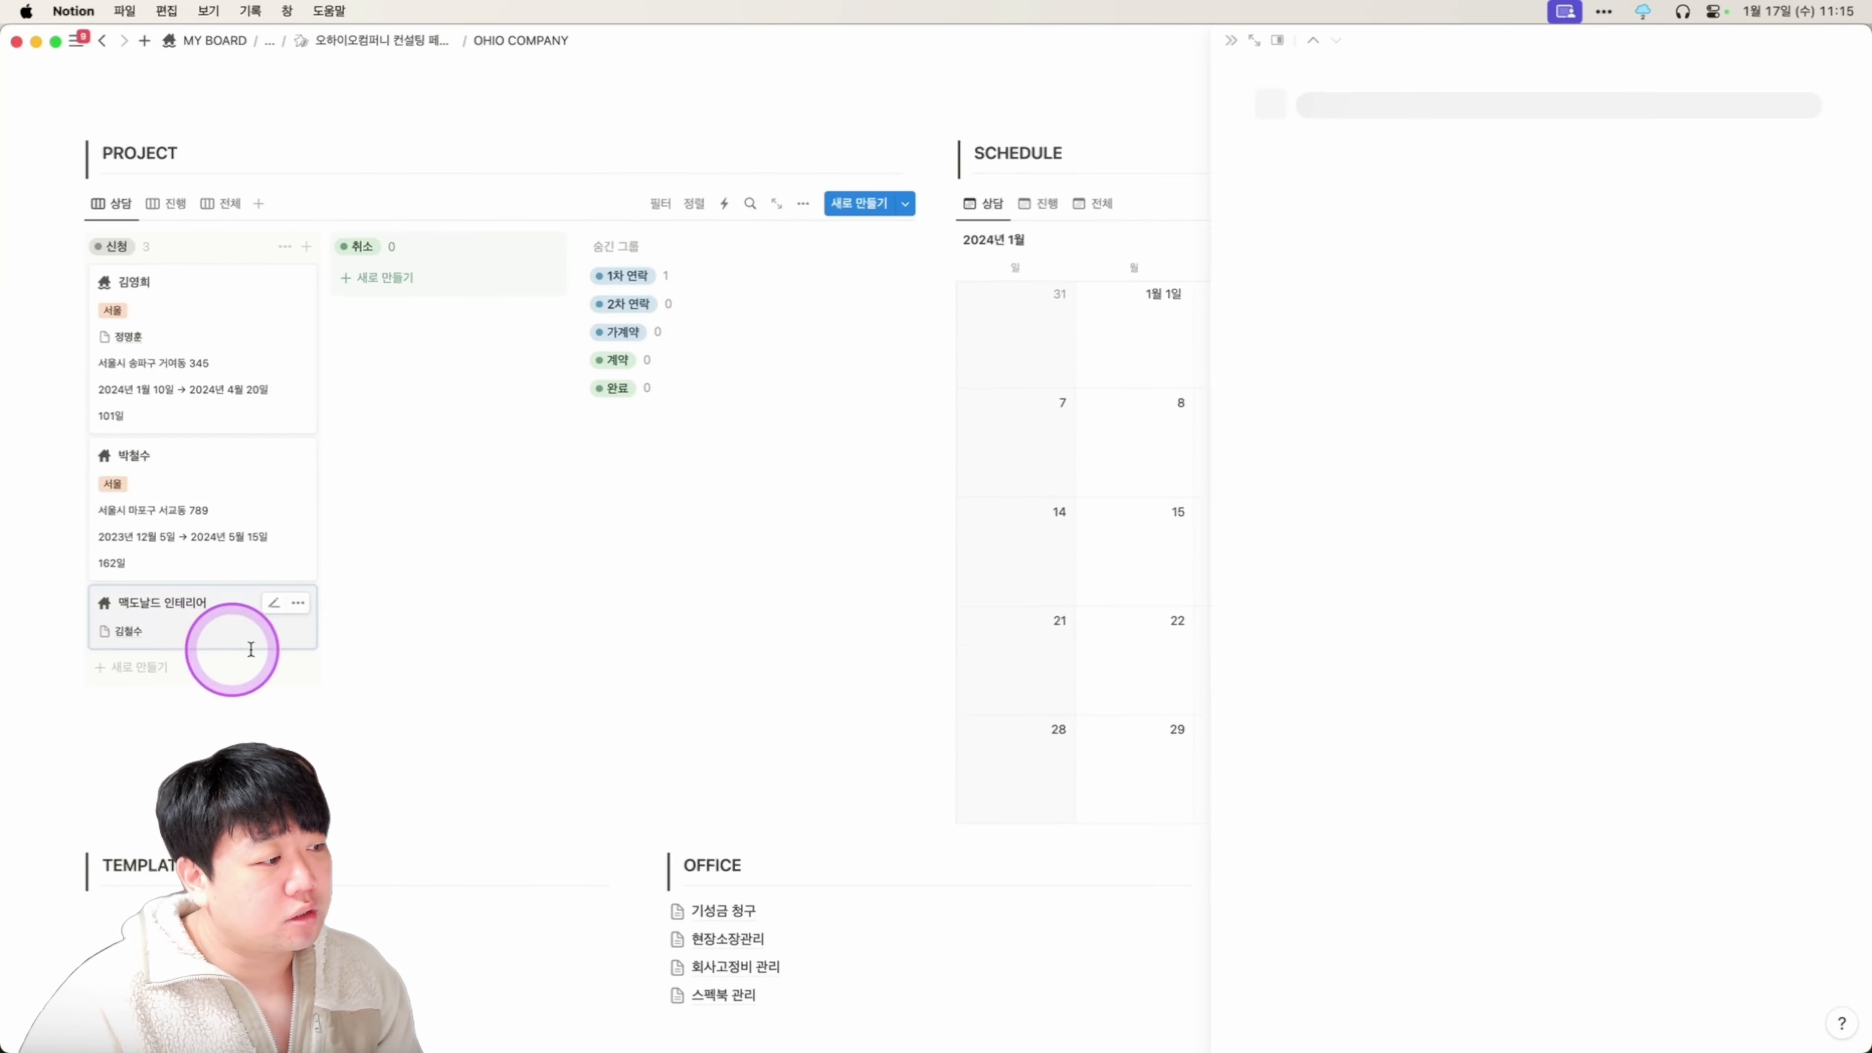
pyautogui.scroll(-6, 995, 511)
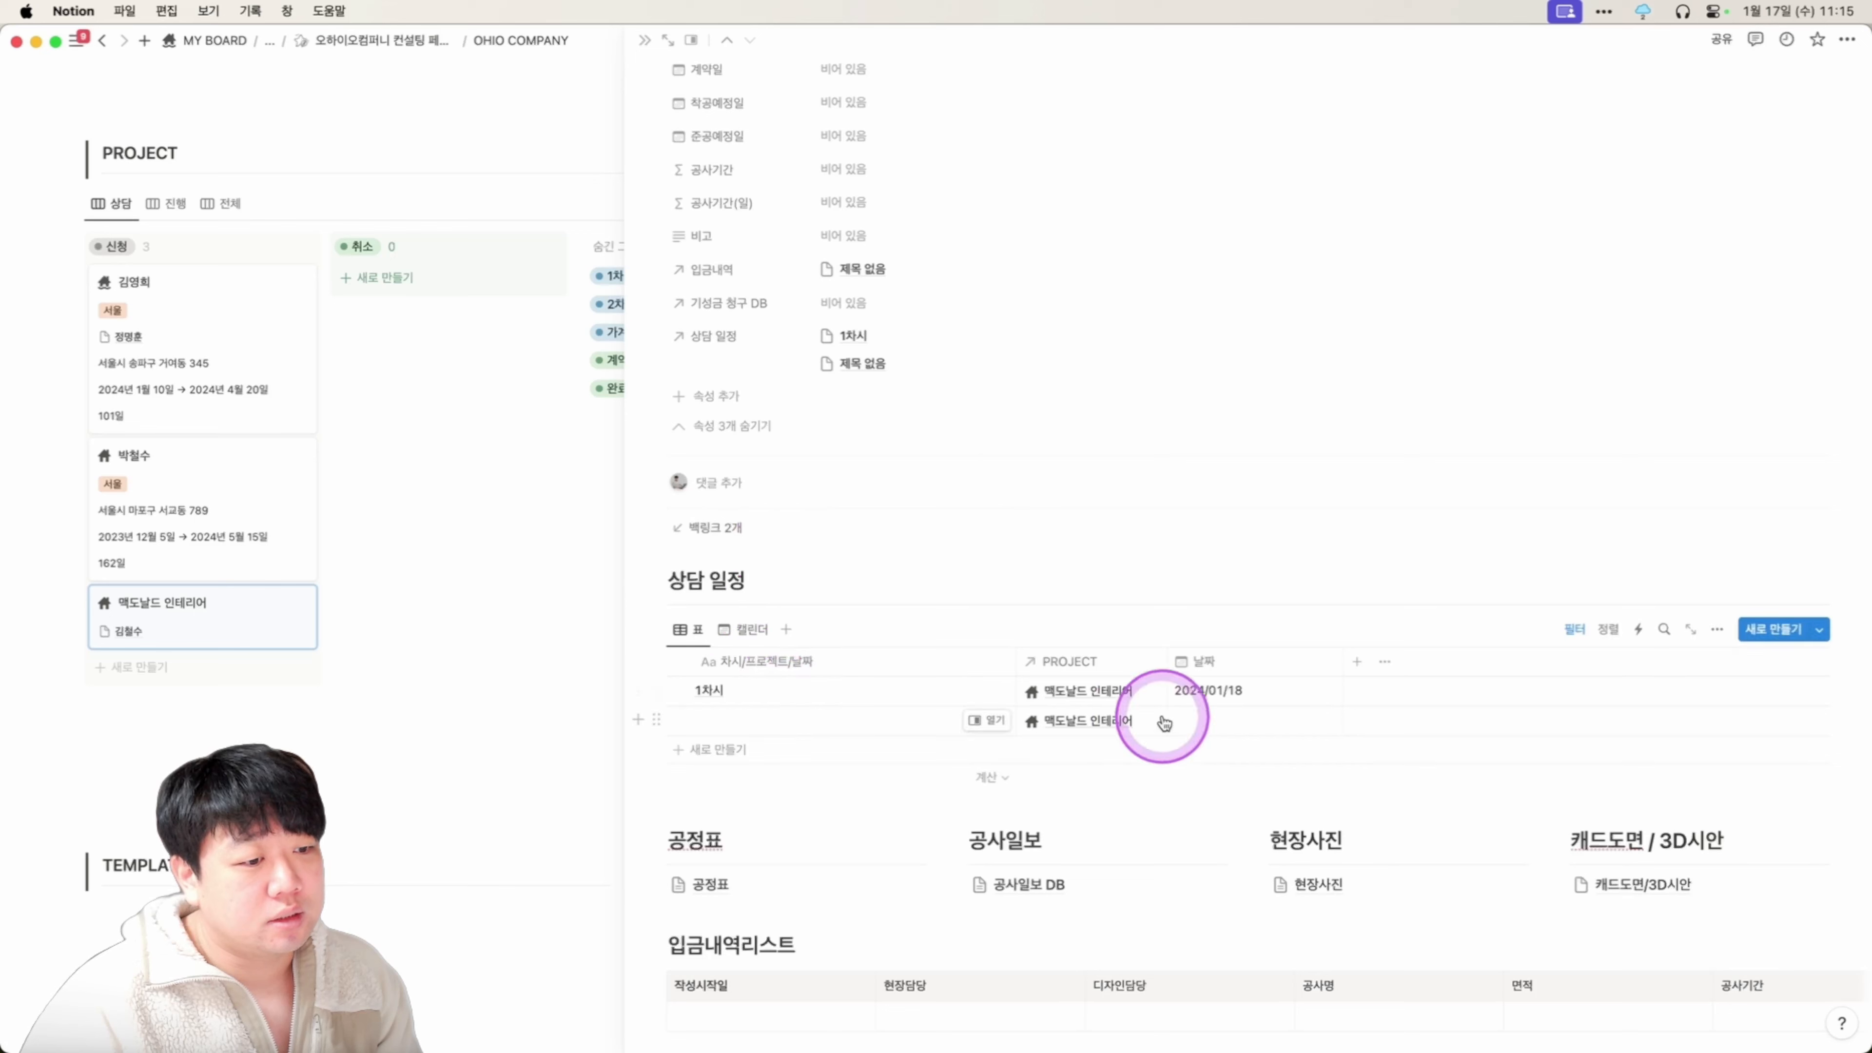
pyautogui.click(1246, 722)
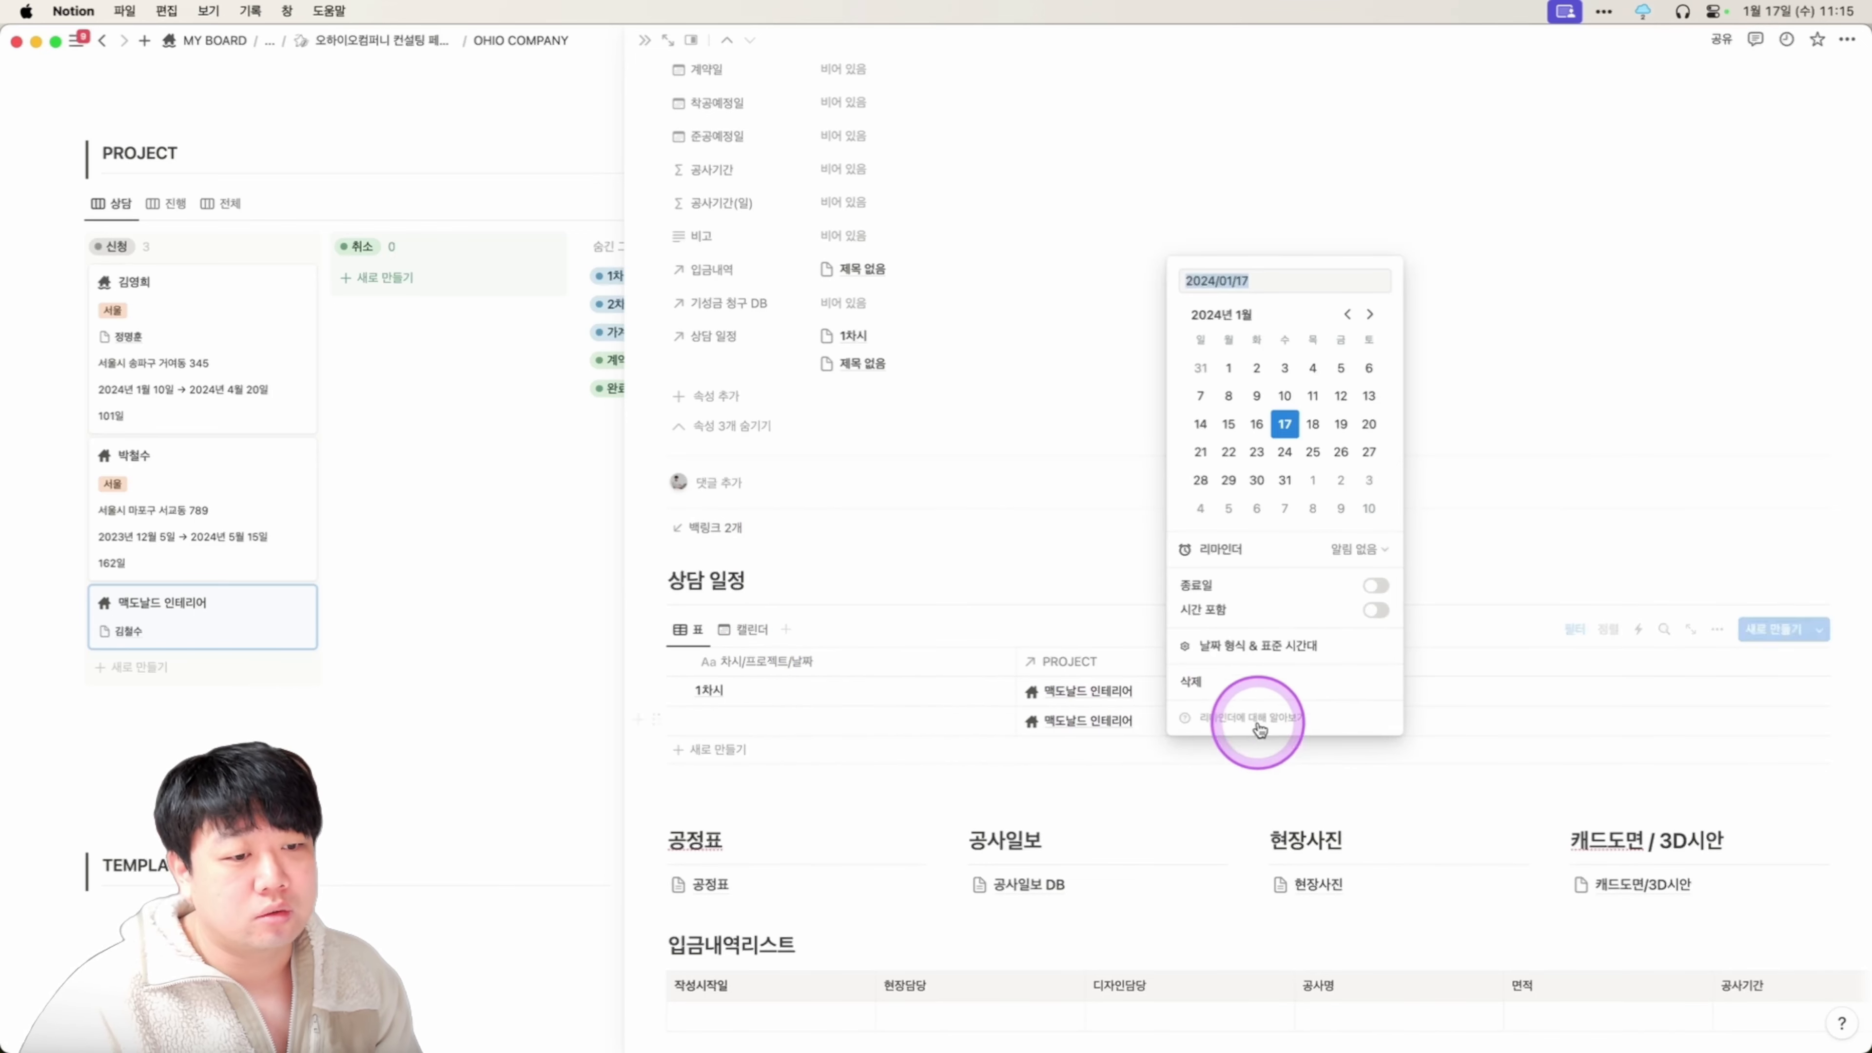
pyautogui.click(771, 719)
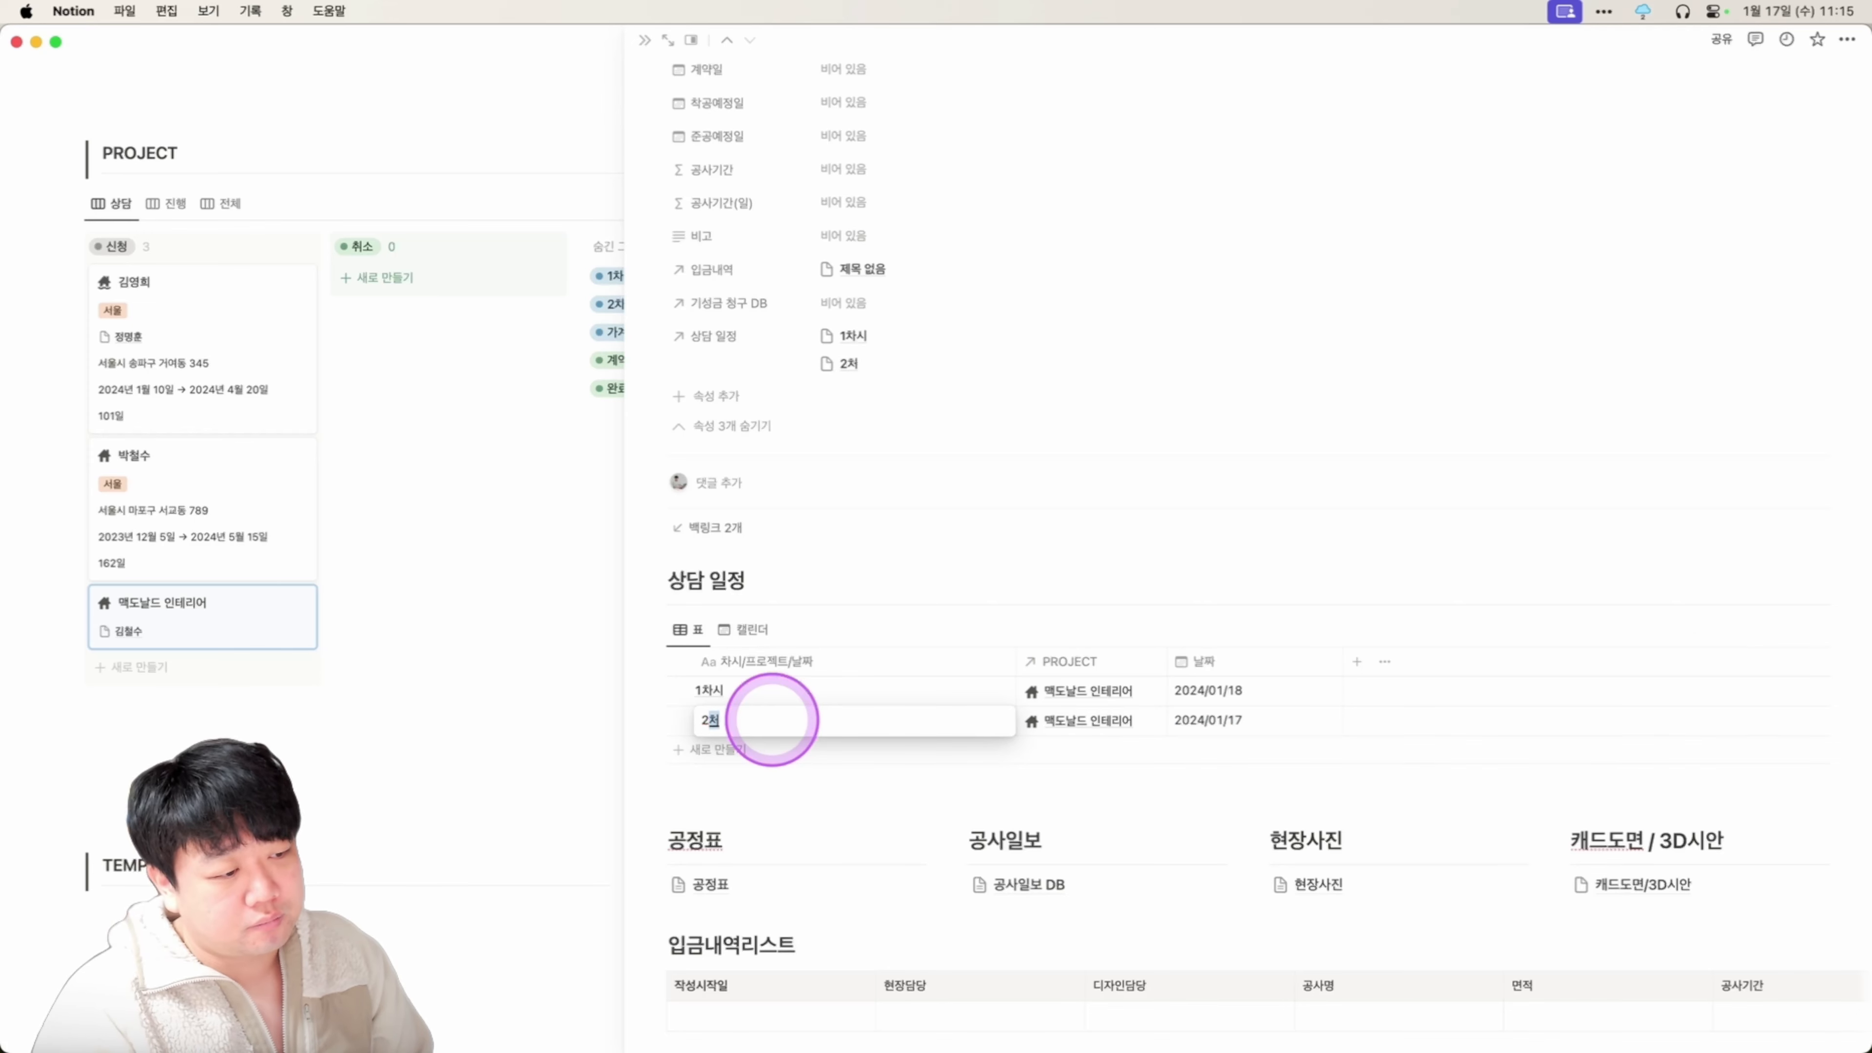
pyautogui.write('2차시')
pyautogui.press('Escape')
pyautogui.press('Escape')
pyautogui.press('Escape')
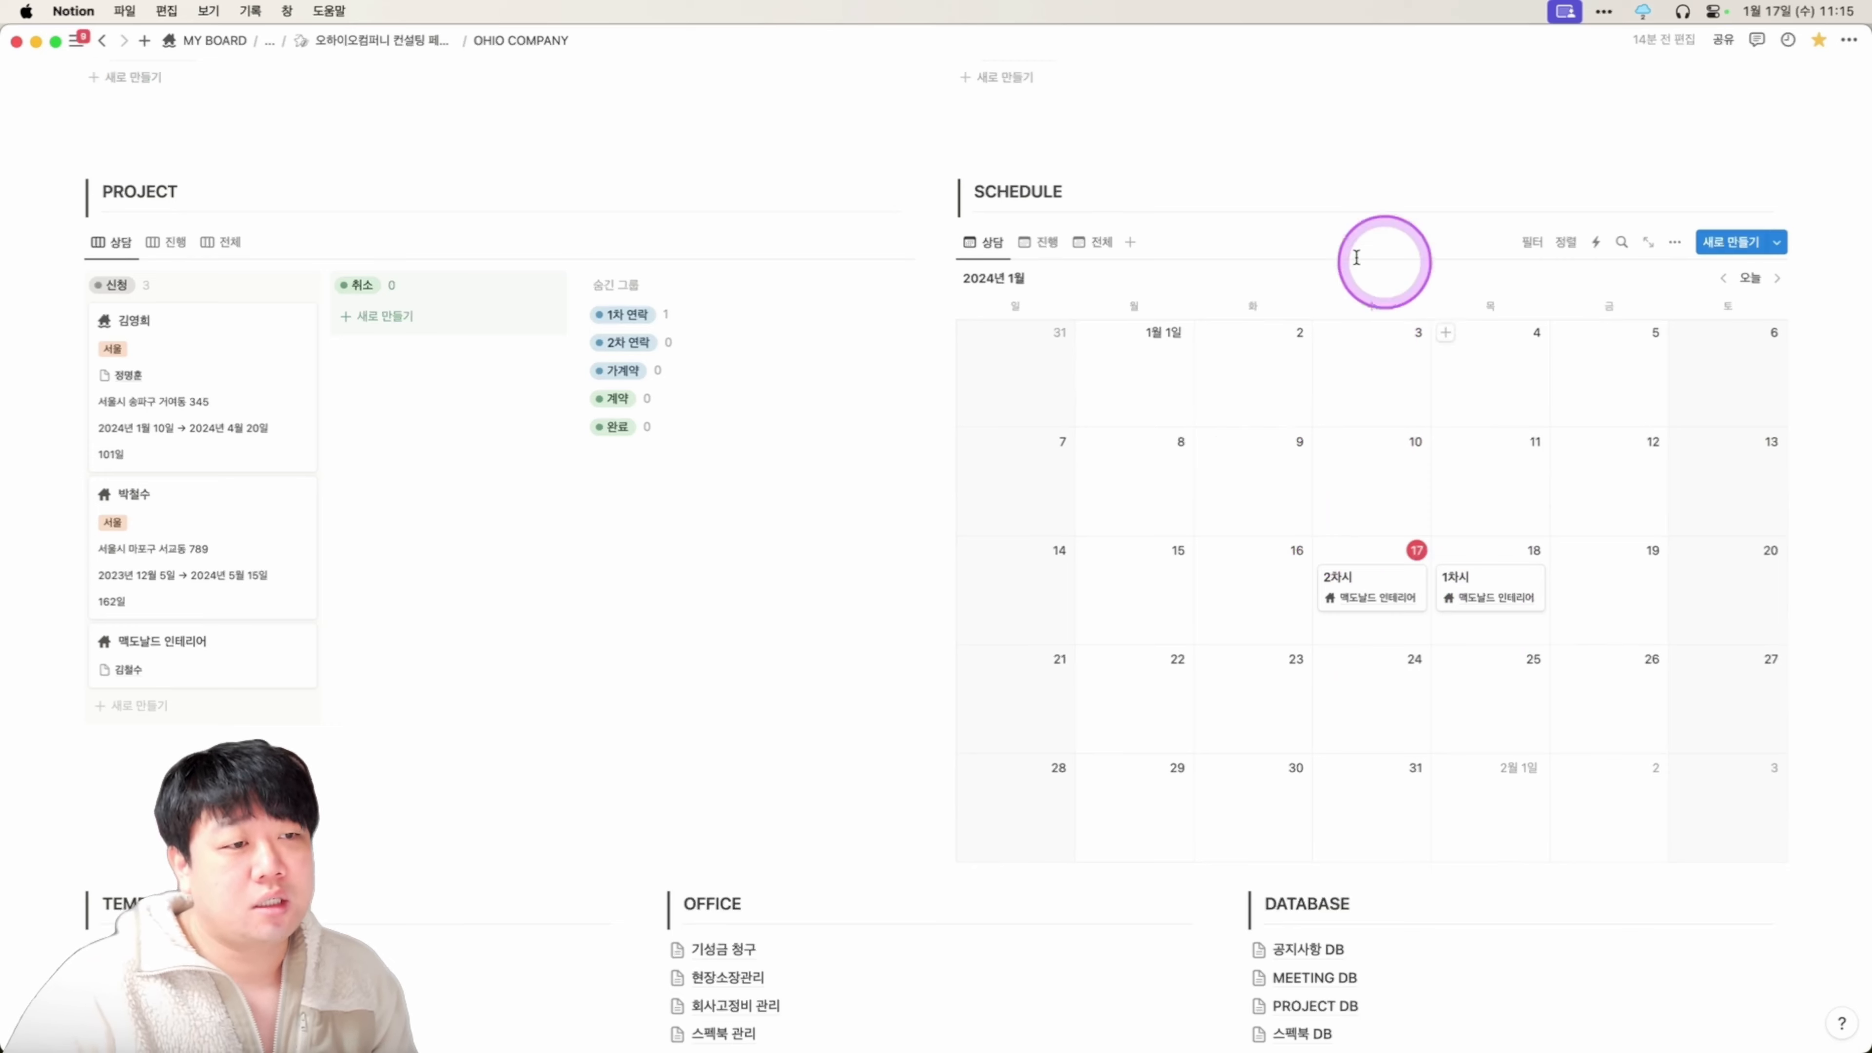
# Drag the 2차시 session on the calendar from the 17th to January 22.
pyautogui.scroll(-1, 1594, 613)
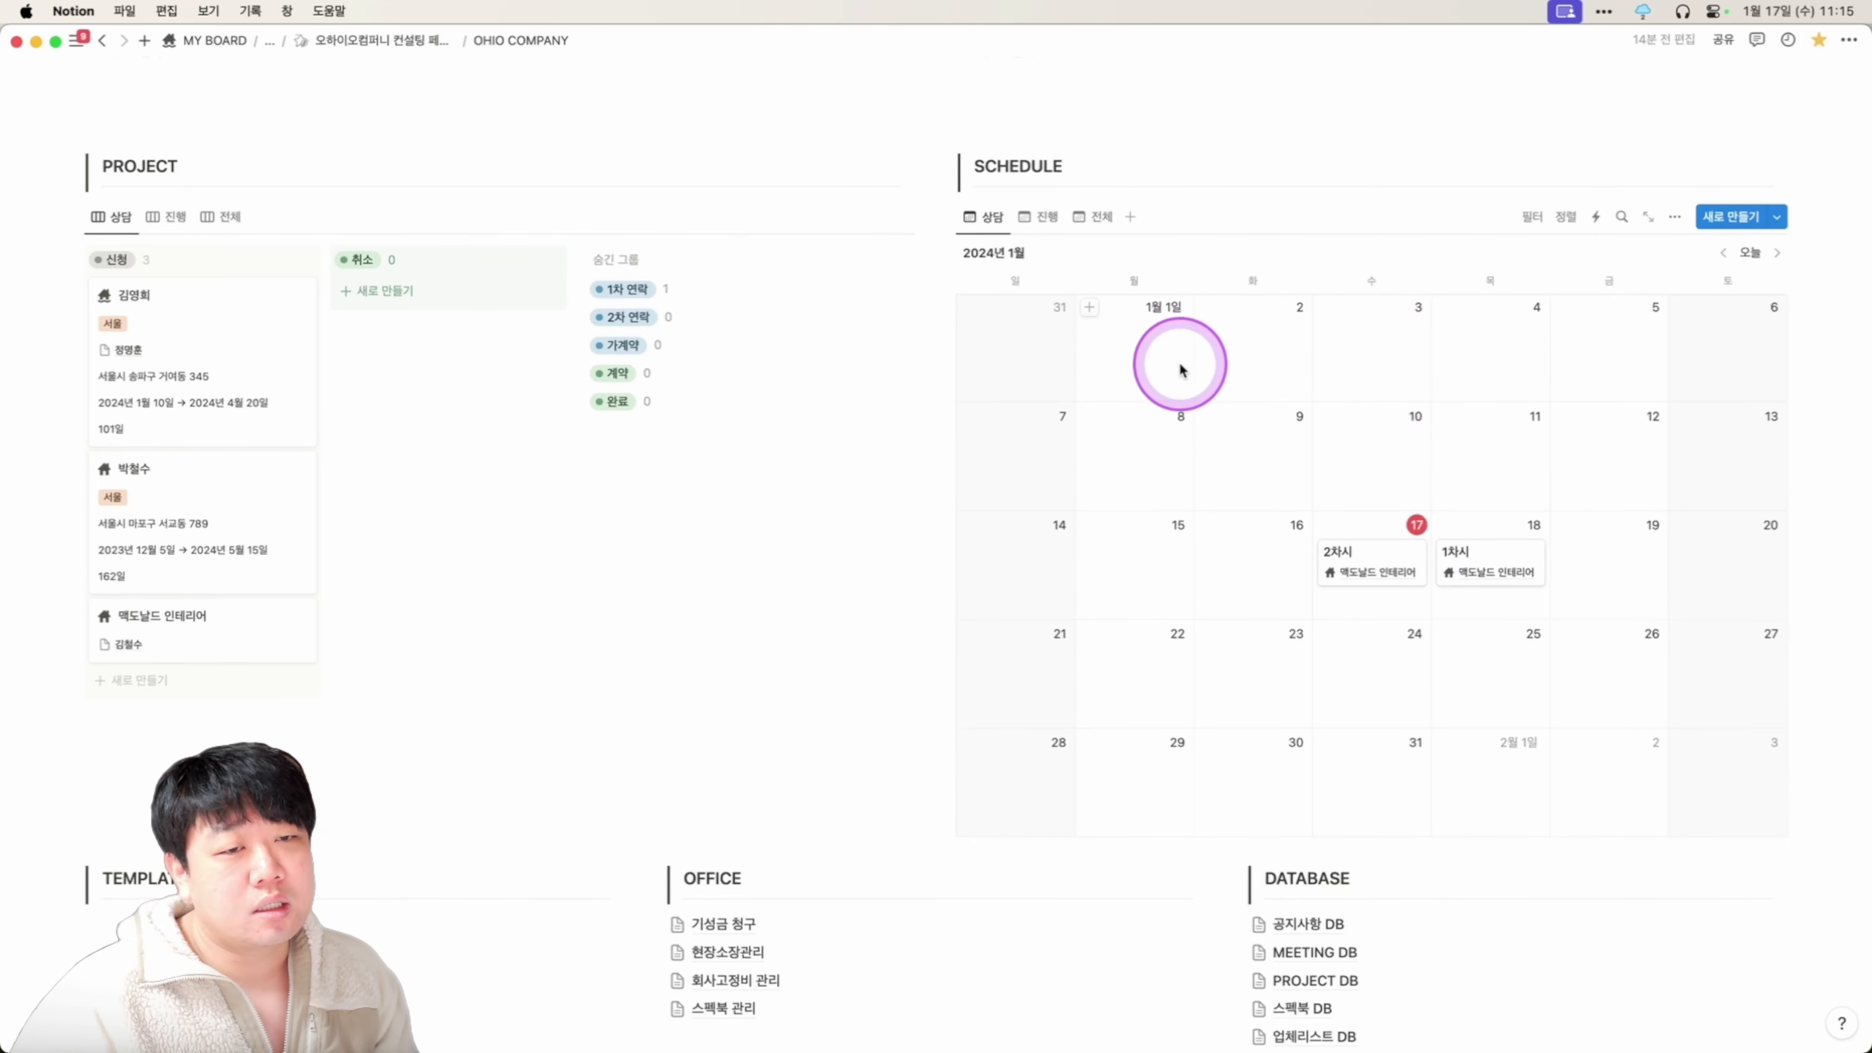
pyautogui.click(1341, 584)
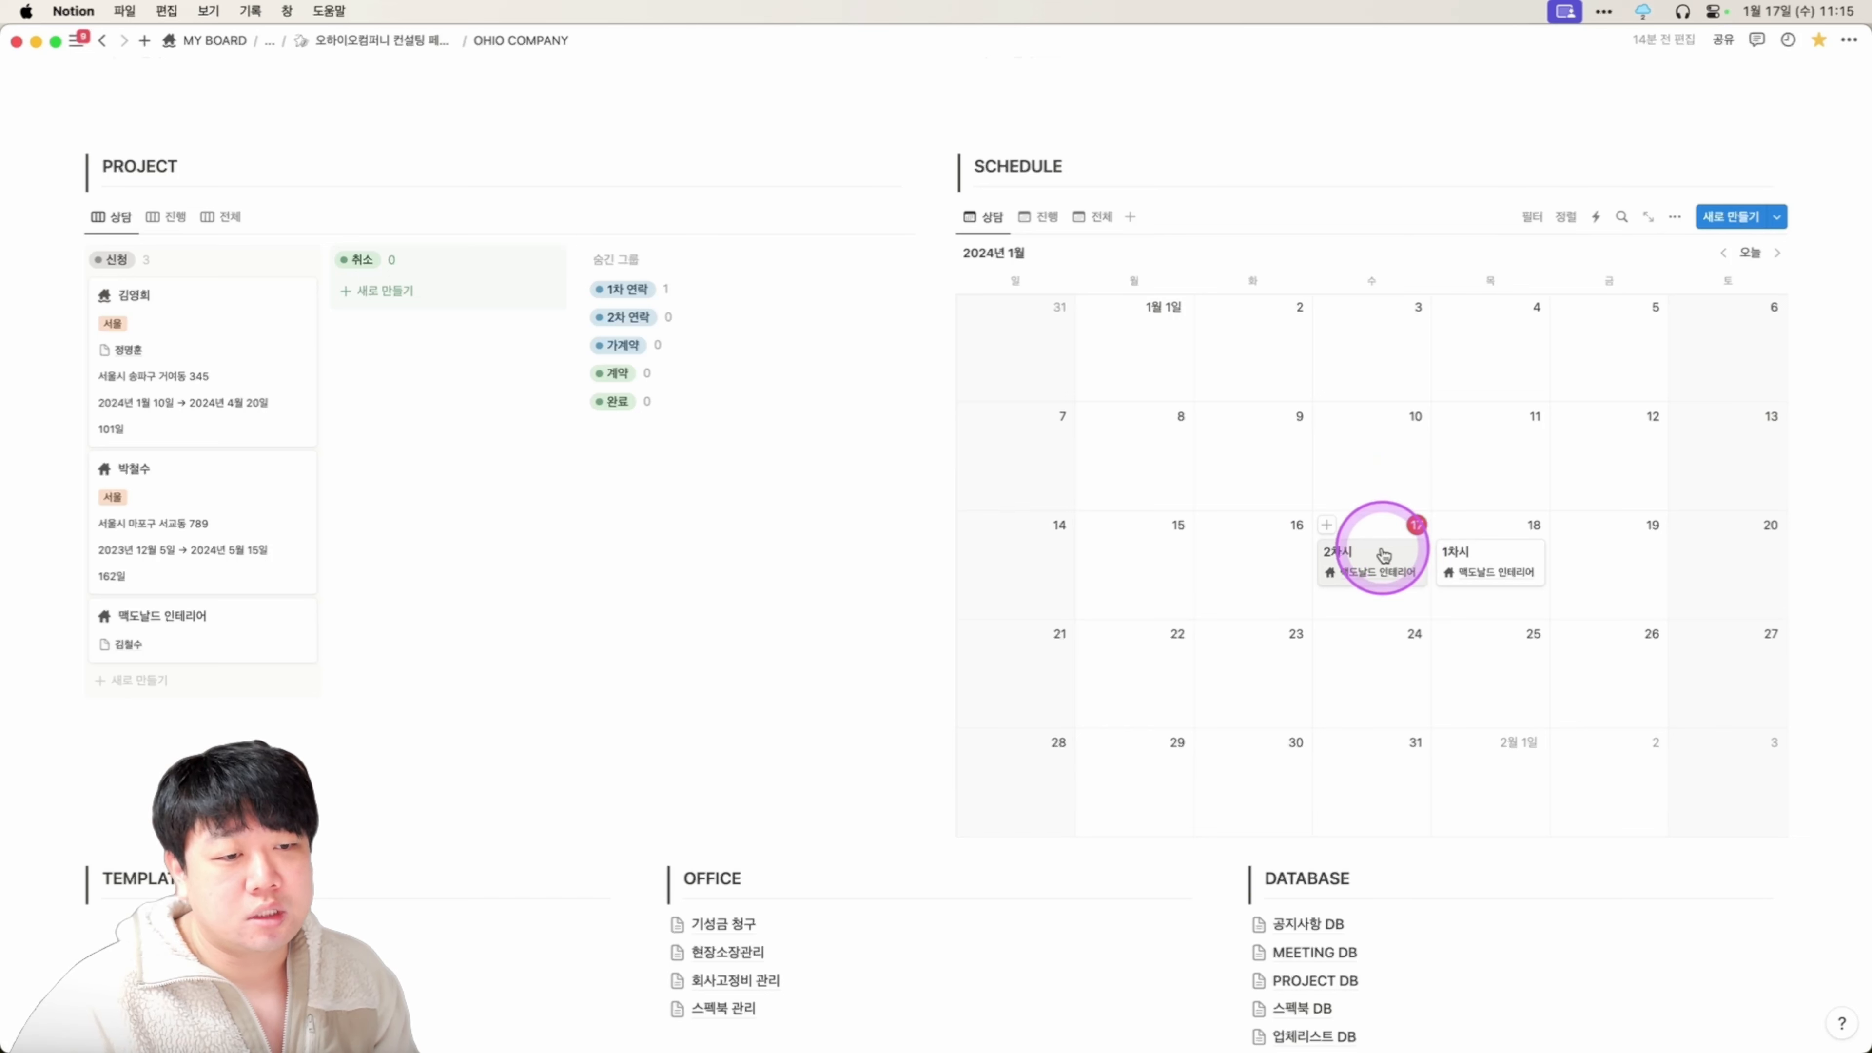
pyautogui.moveTo(1194, 653); pyautogui.dragTo(1175, 667)
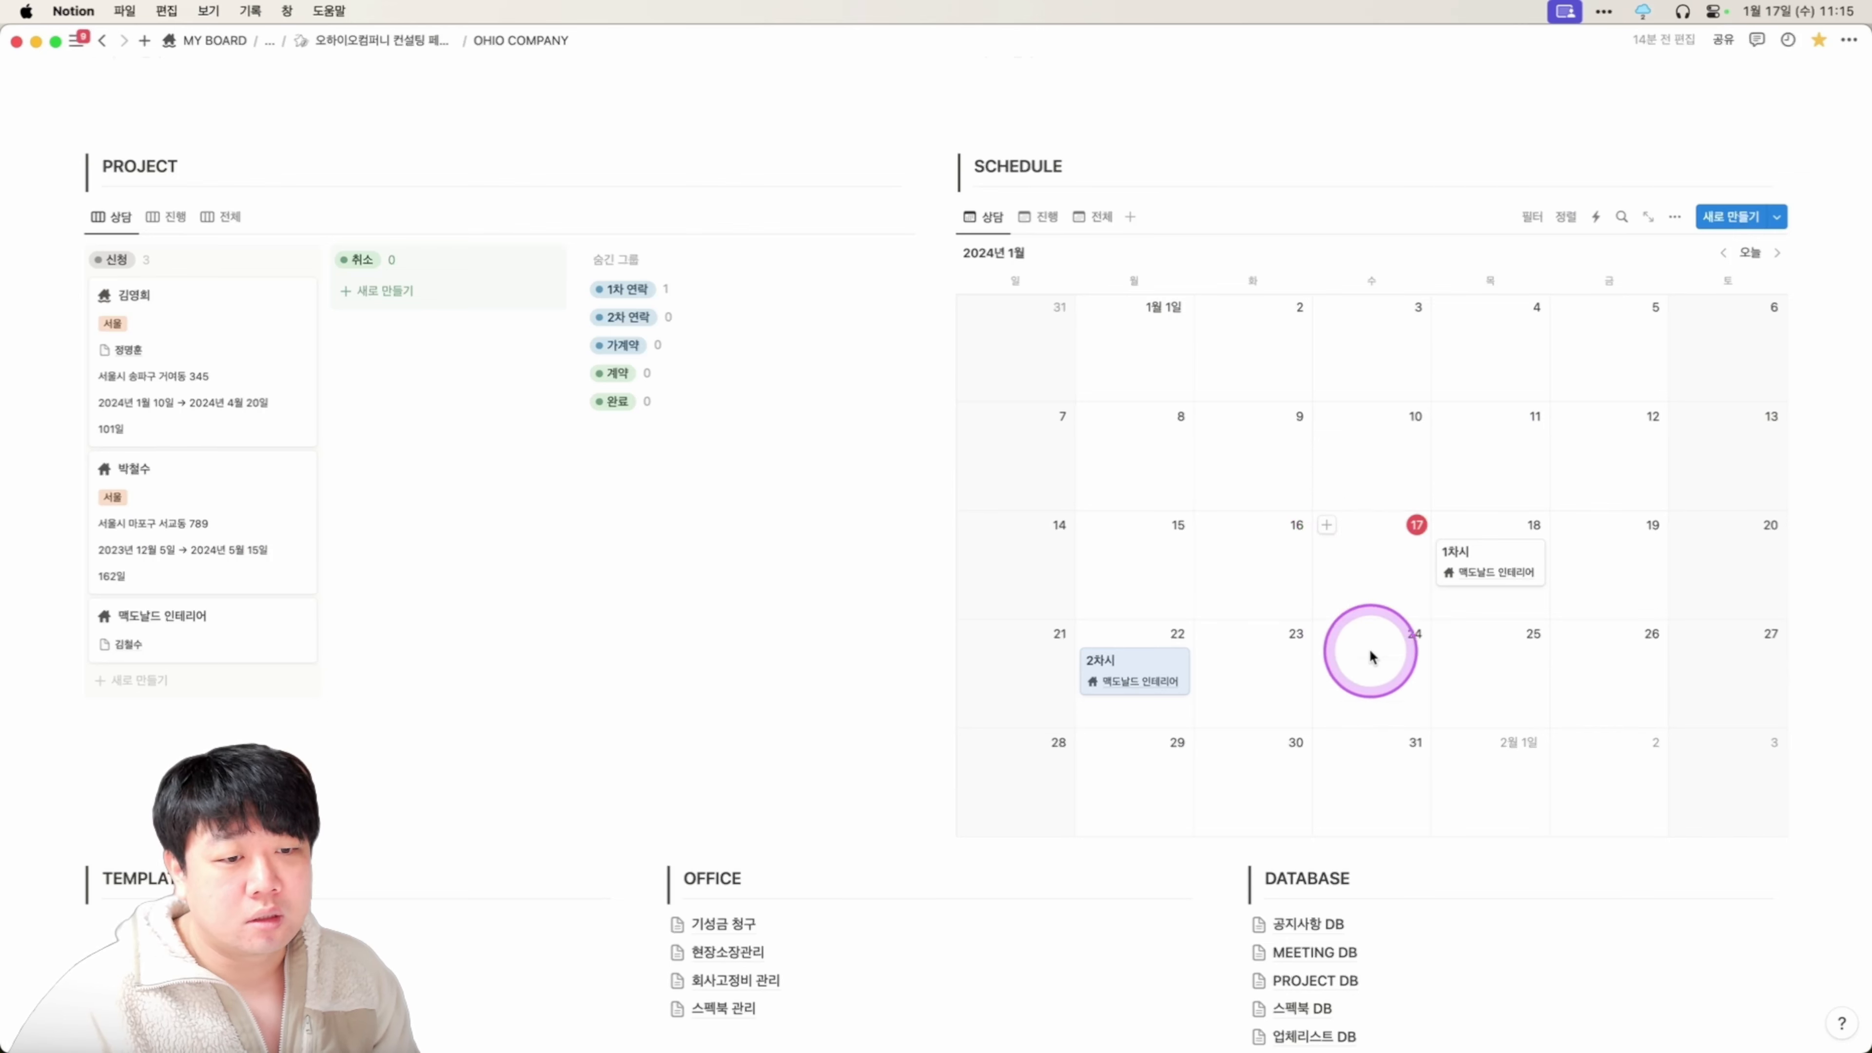
# Create a 3차시 session on January 25 linked to 맥도날드 인테리어.
pyautogui.click(1443, 635)
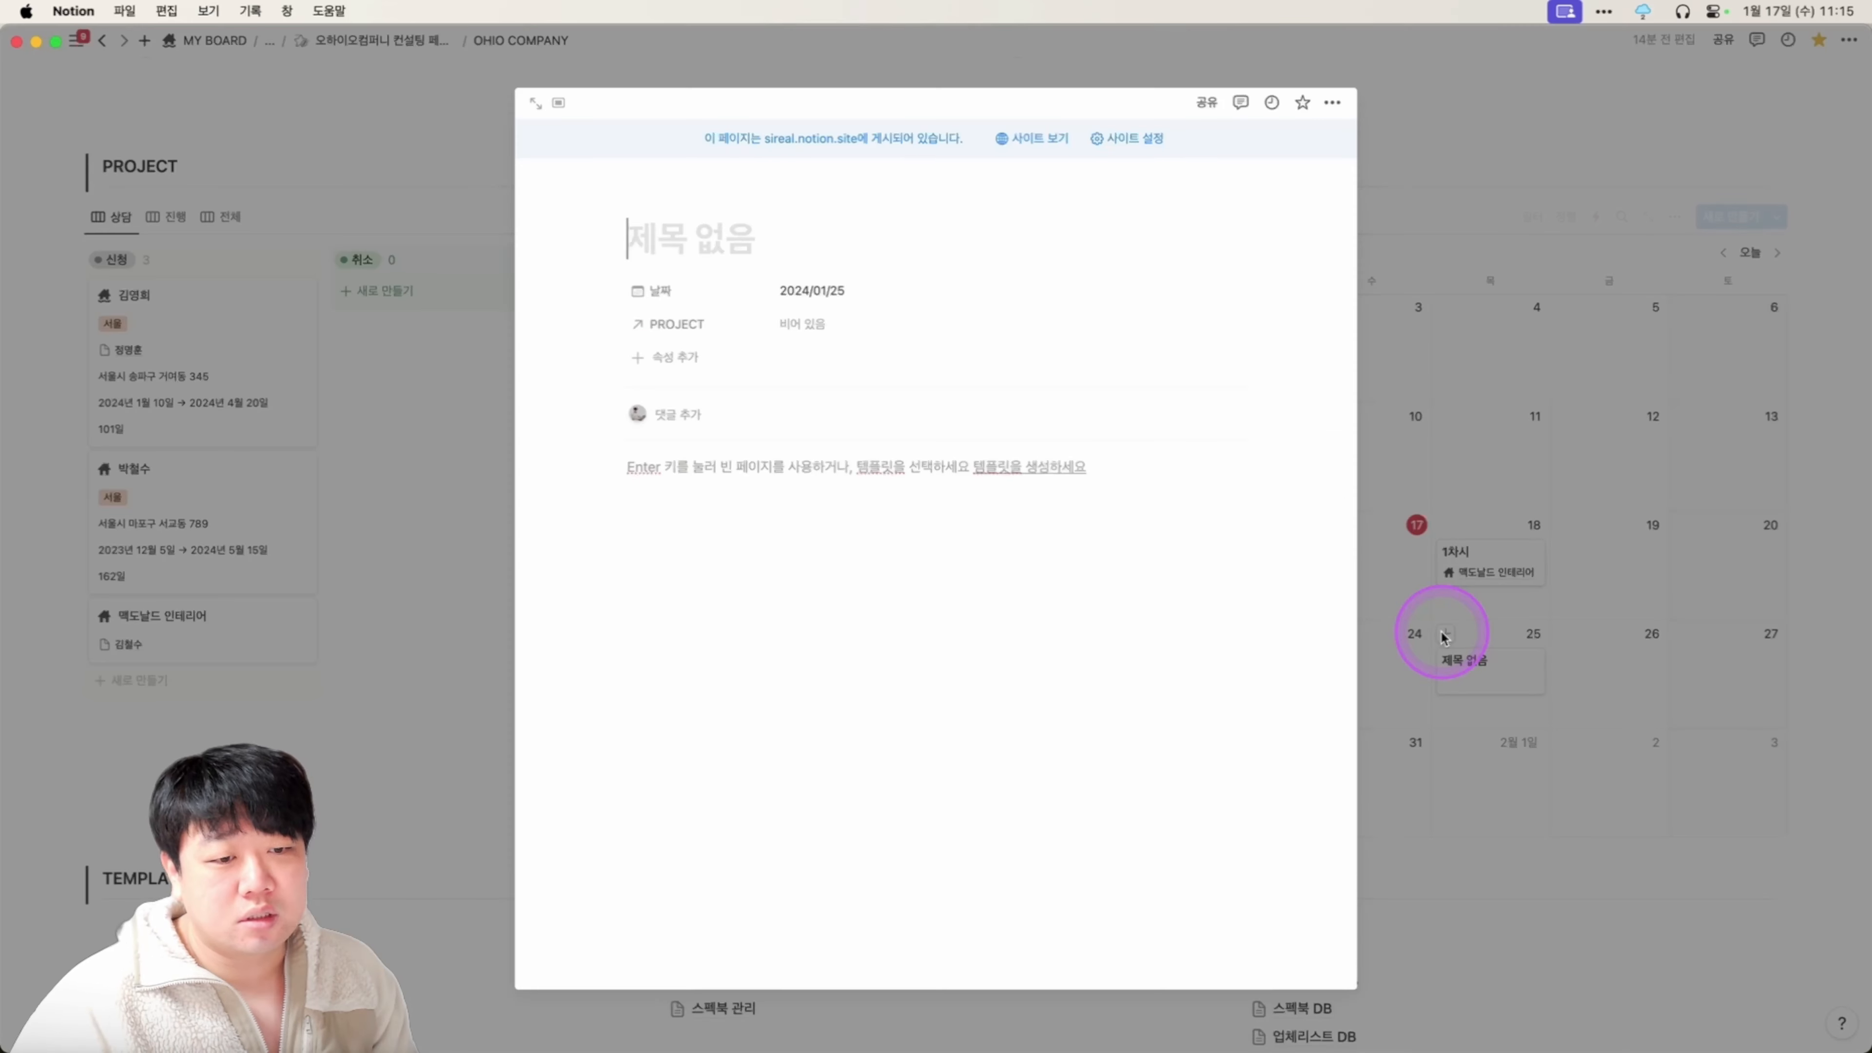
pyautogui.click(837, 326)
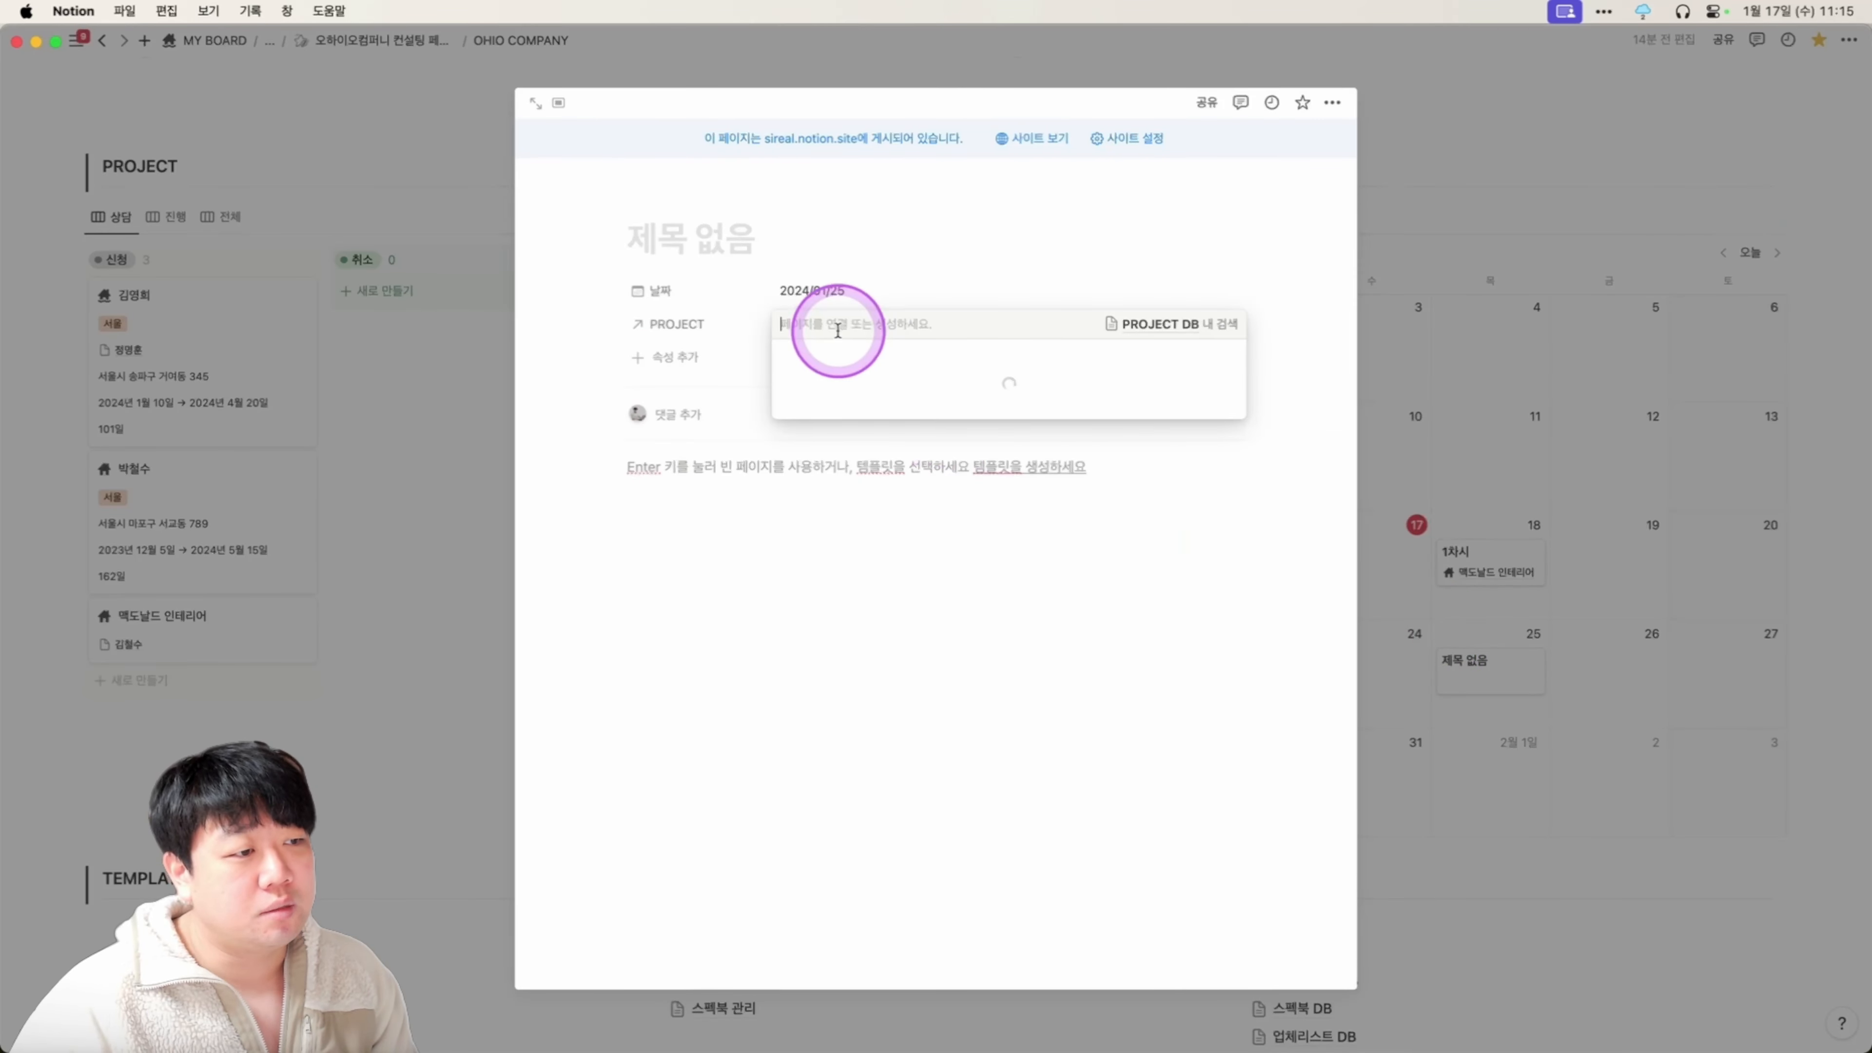
pyautogui.click(881, 380)
pyautogui.click(853, 250)
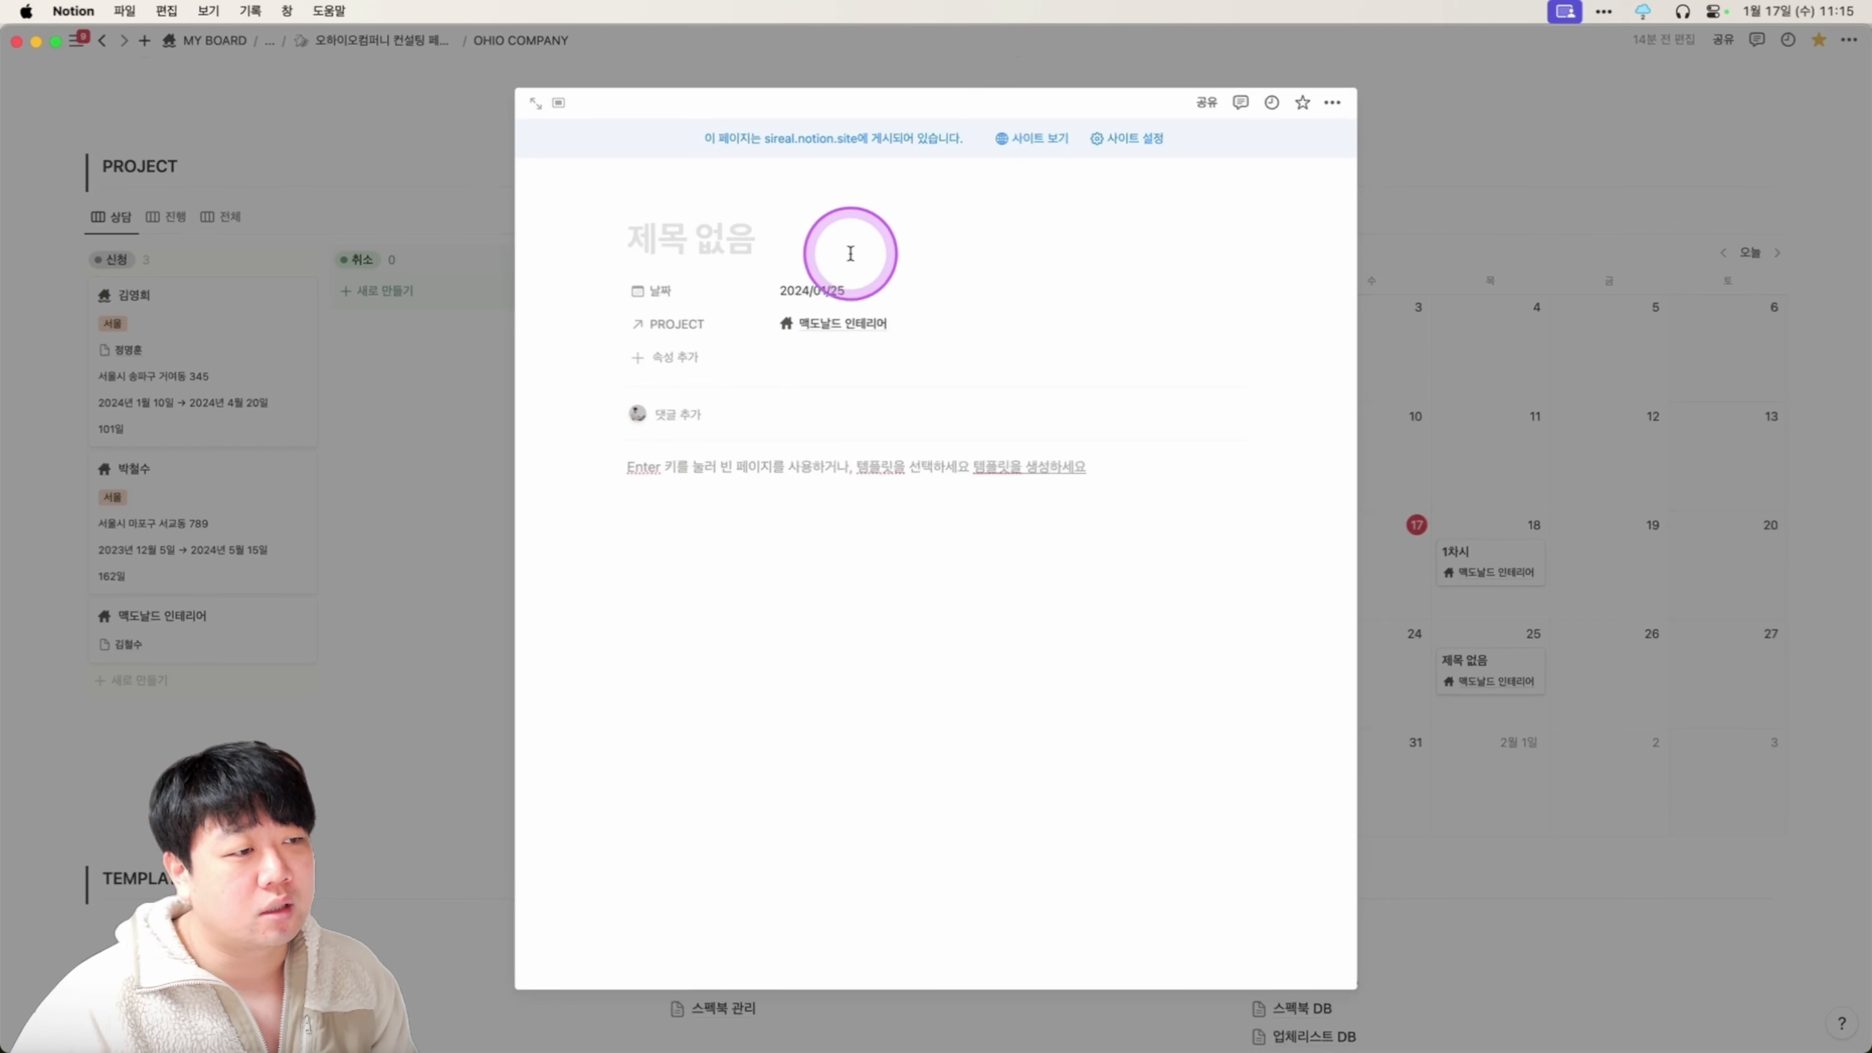
pyautogui.write('3차시')
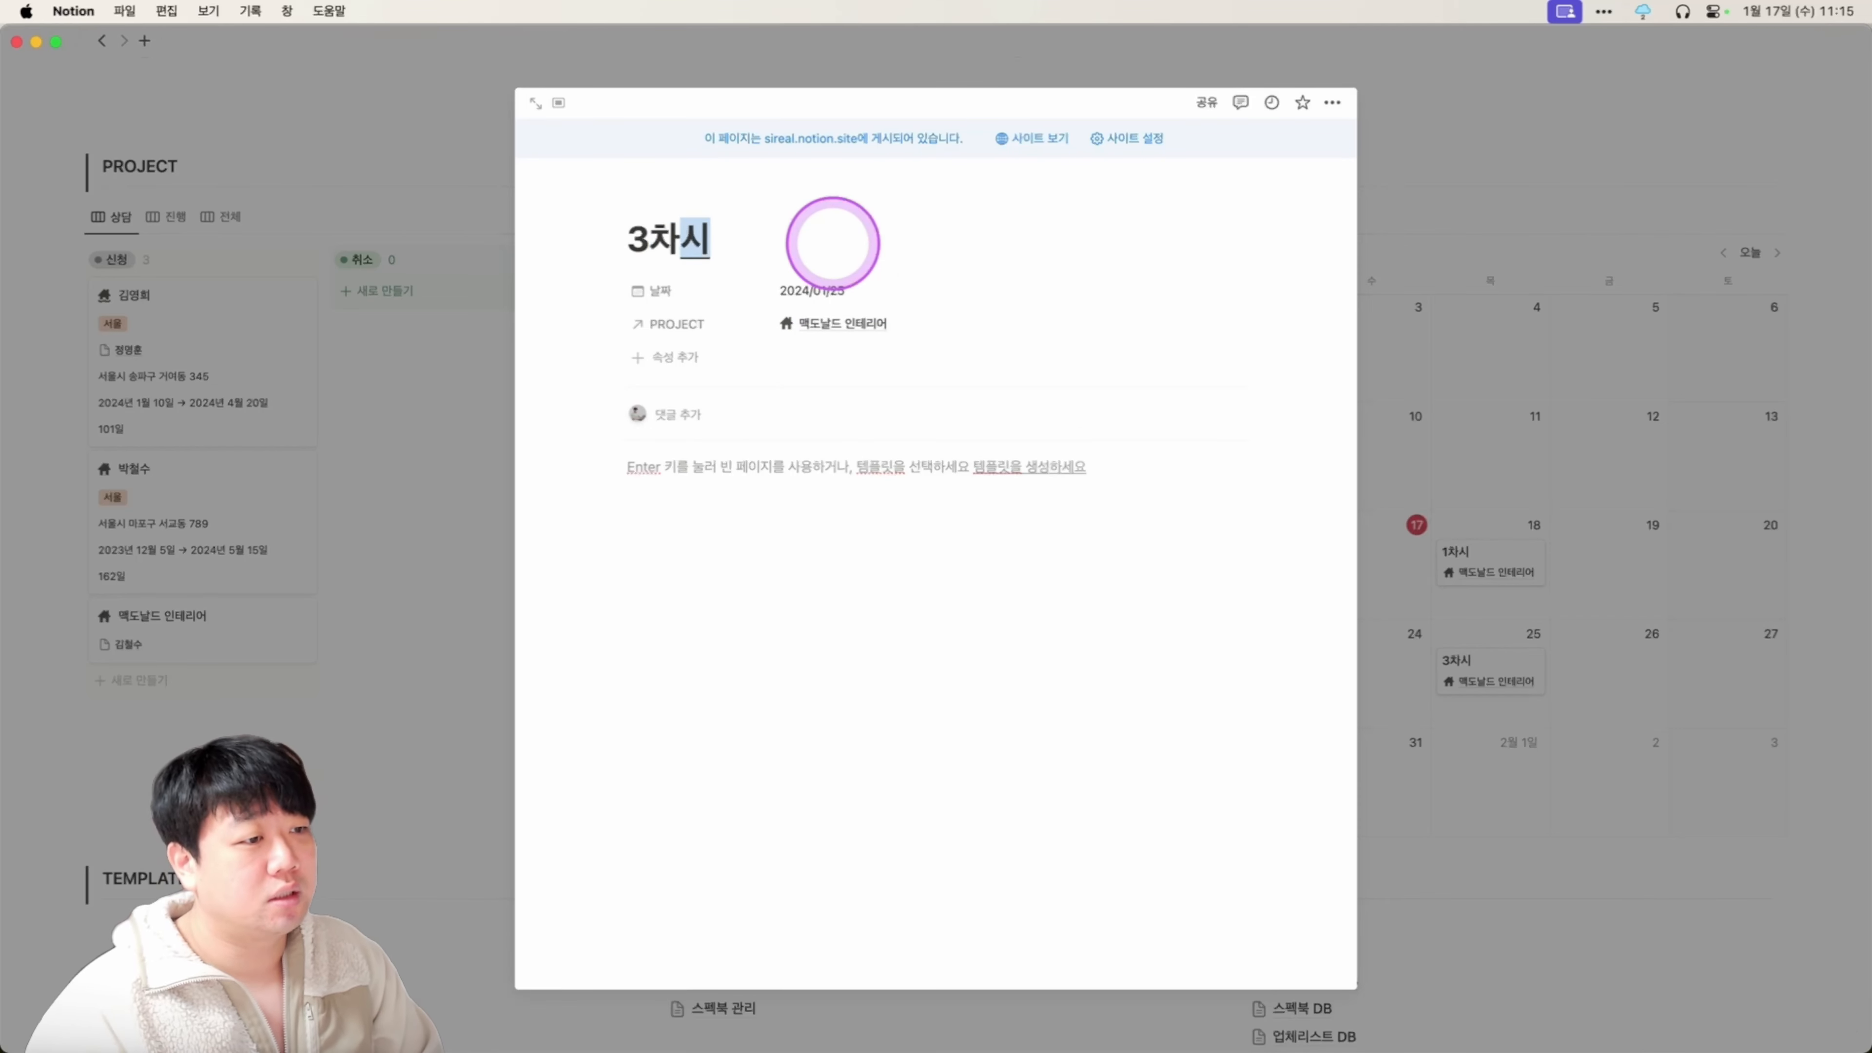
pyautogui.click(1511, 505)
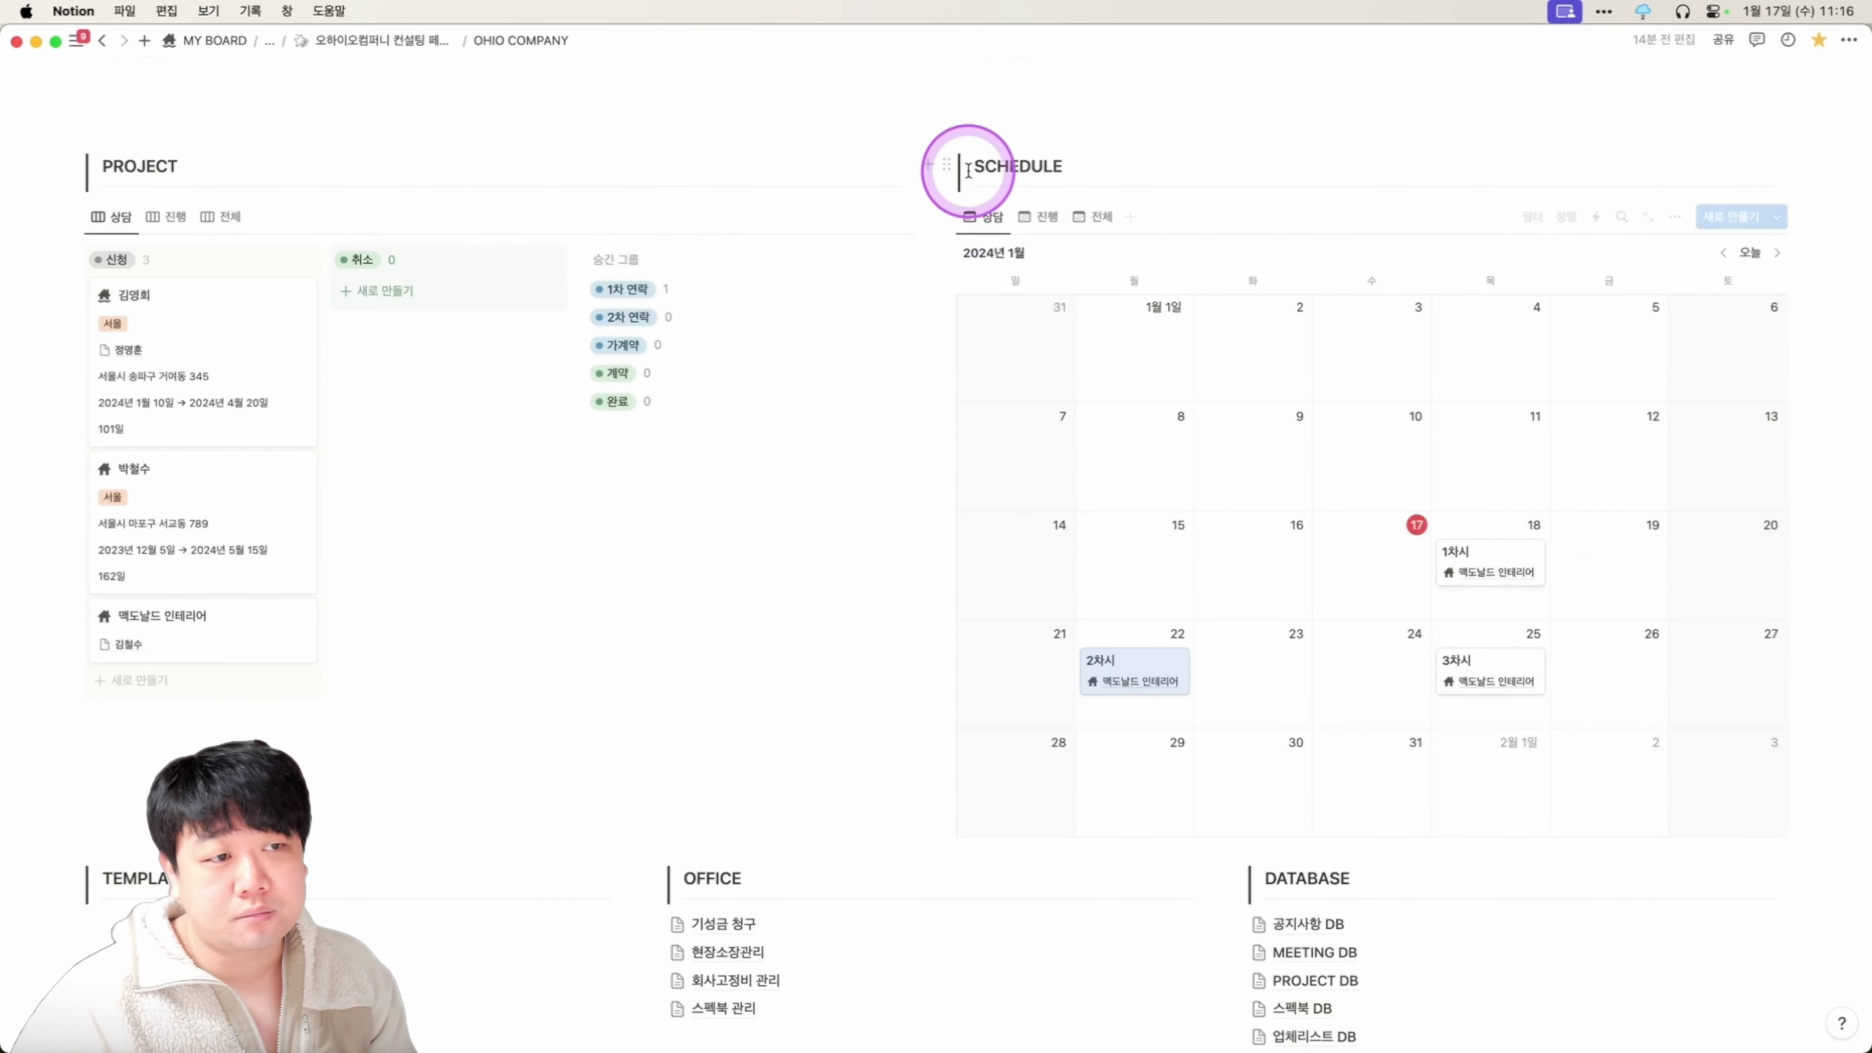
# Check the 진행 and 전체 calendar views, return to 상담, then open 기성금 청구.
pyautogui.click(1039, 216)
pyautogui.click(1075, 217)
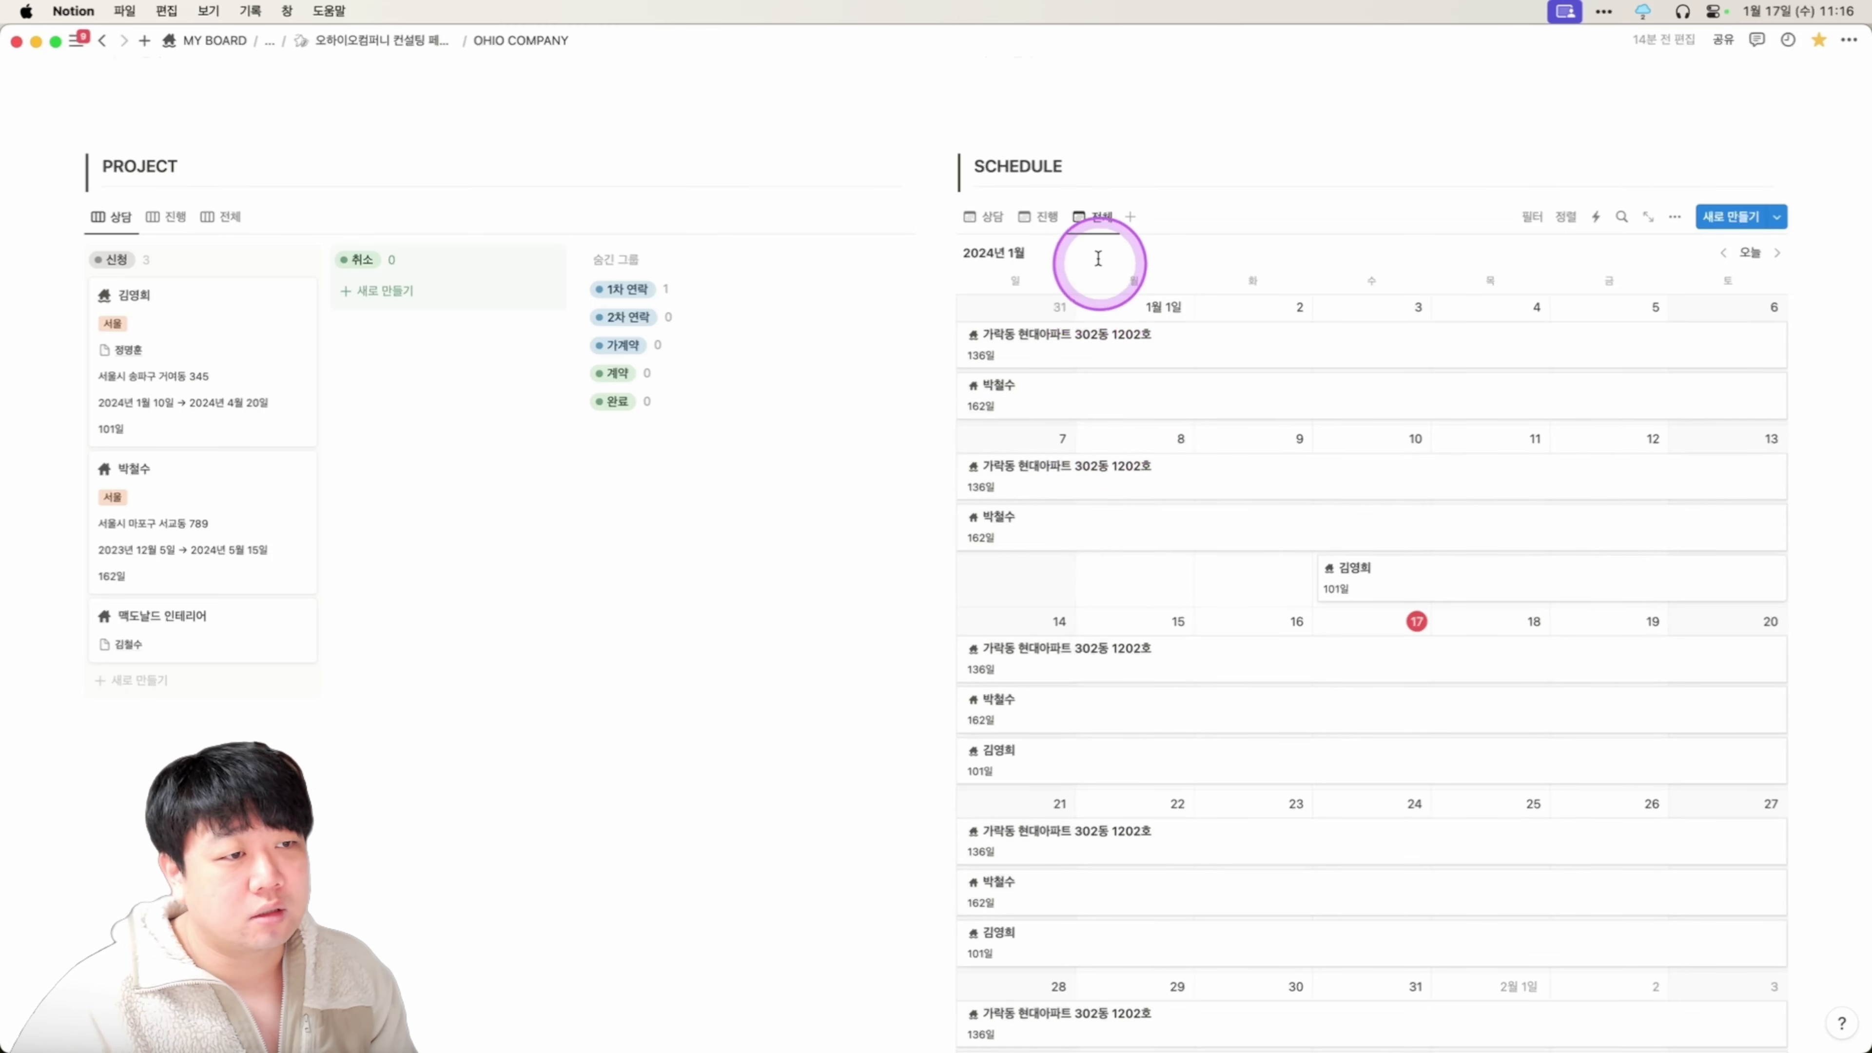
pyautogui.scroll(-4, 1295, 418)
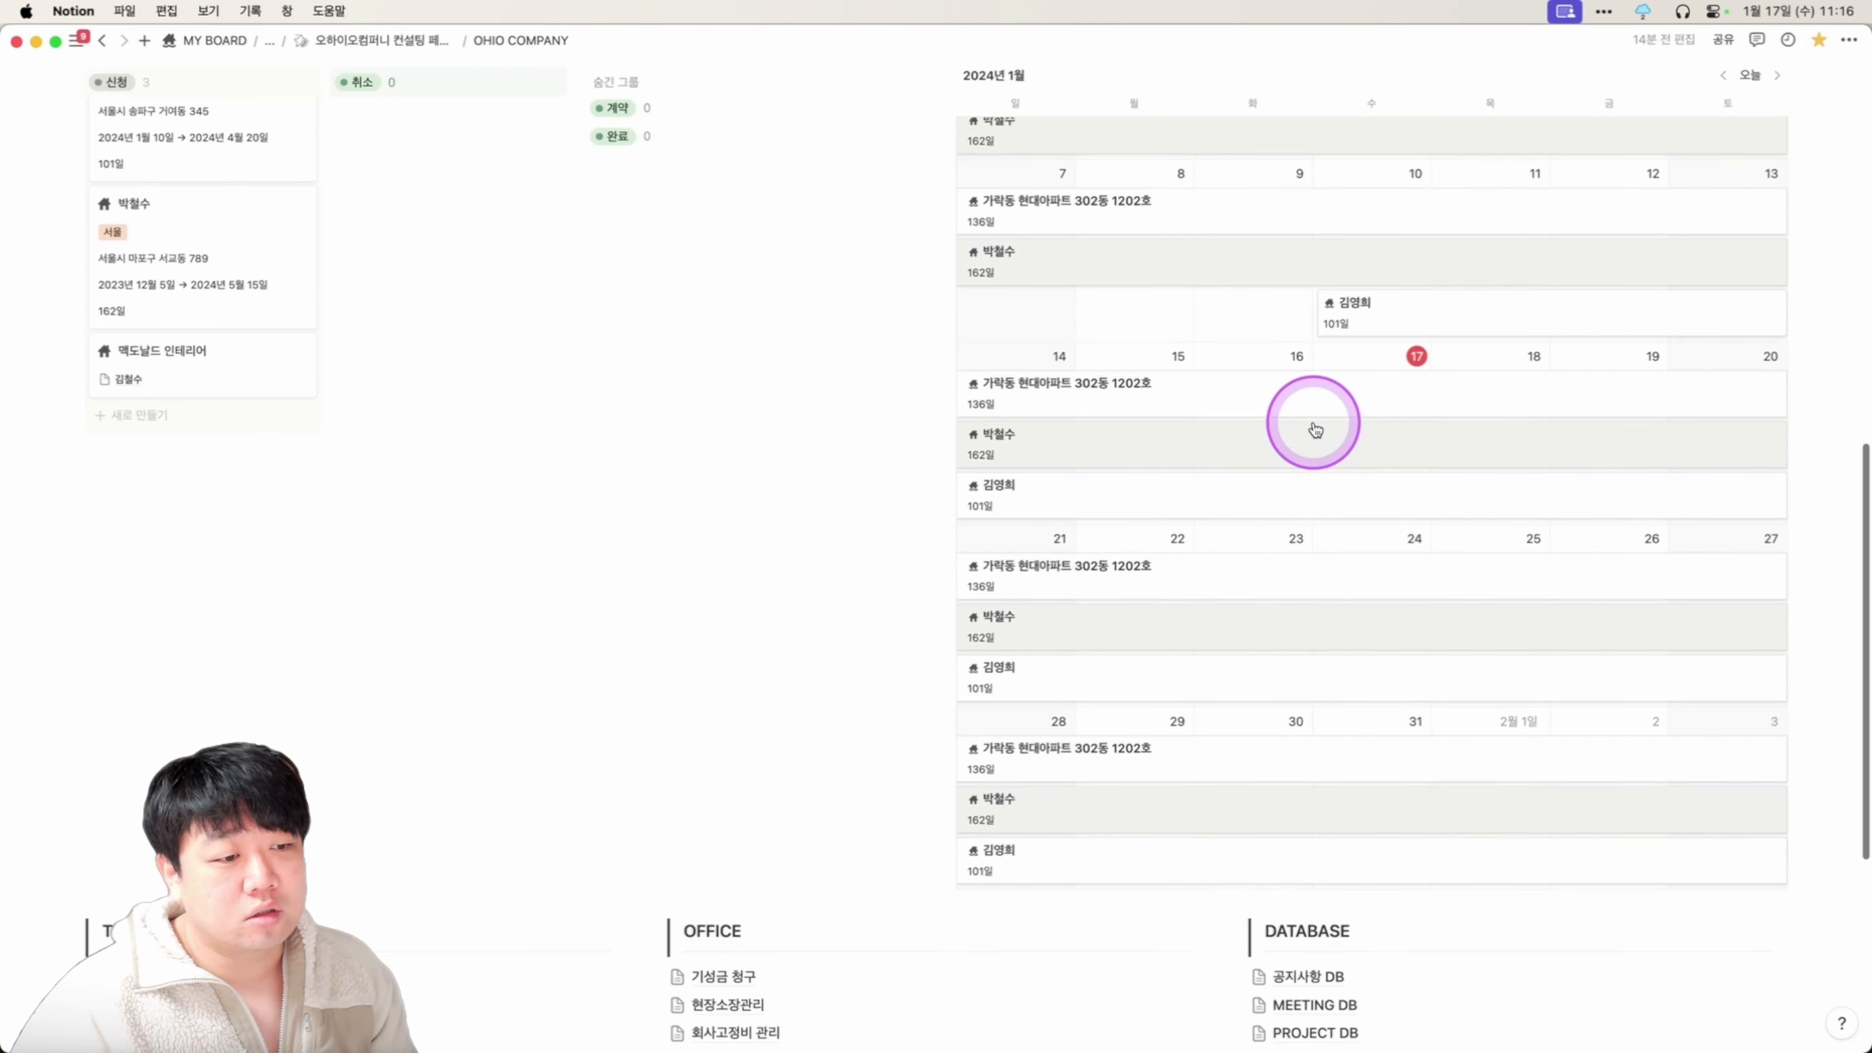
pyautogui.scroll(4, 1316, 429)
pyautogui.click(988, 234)
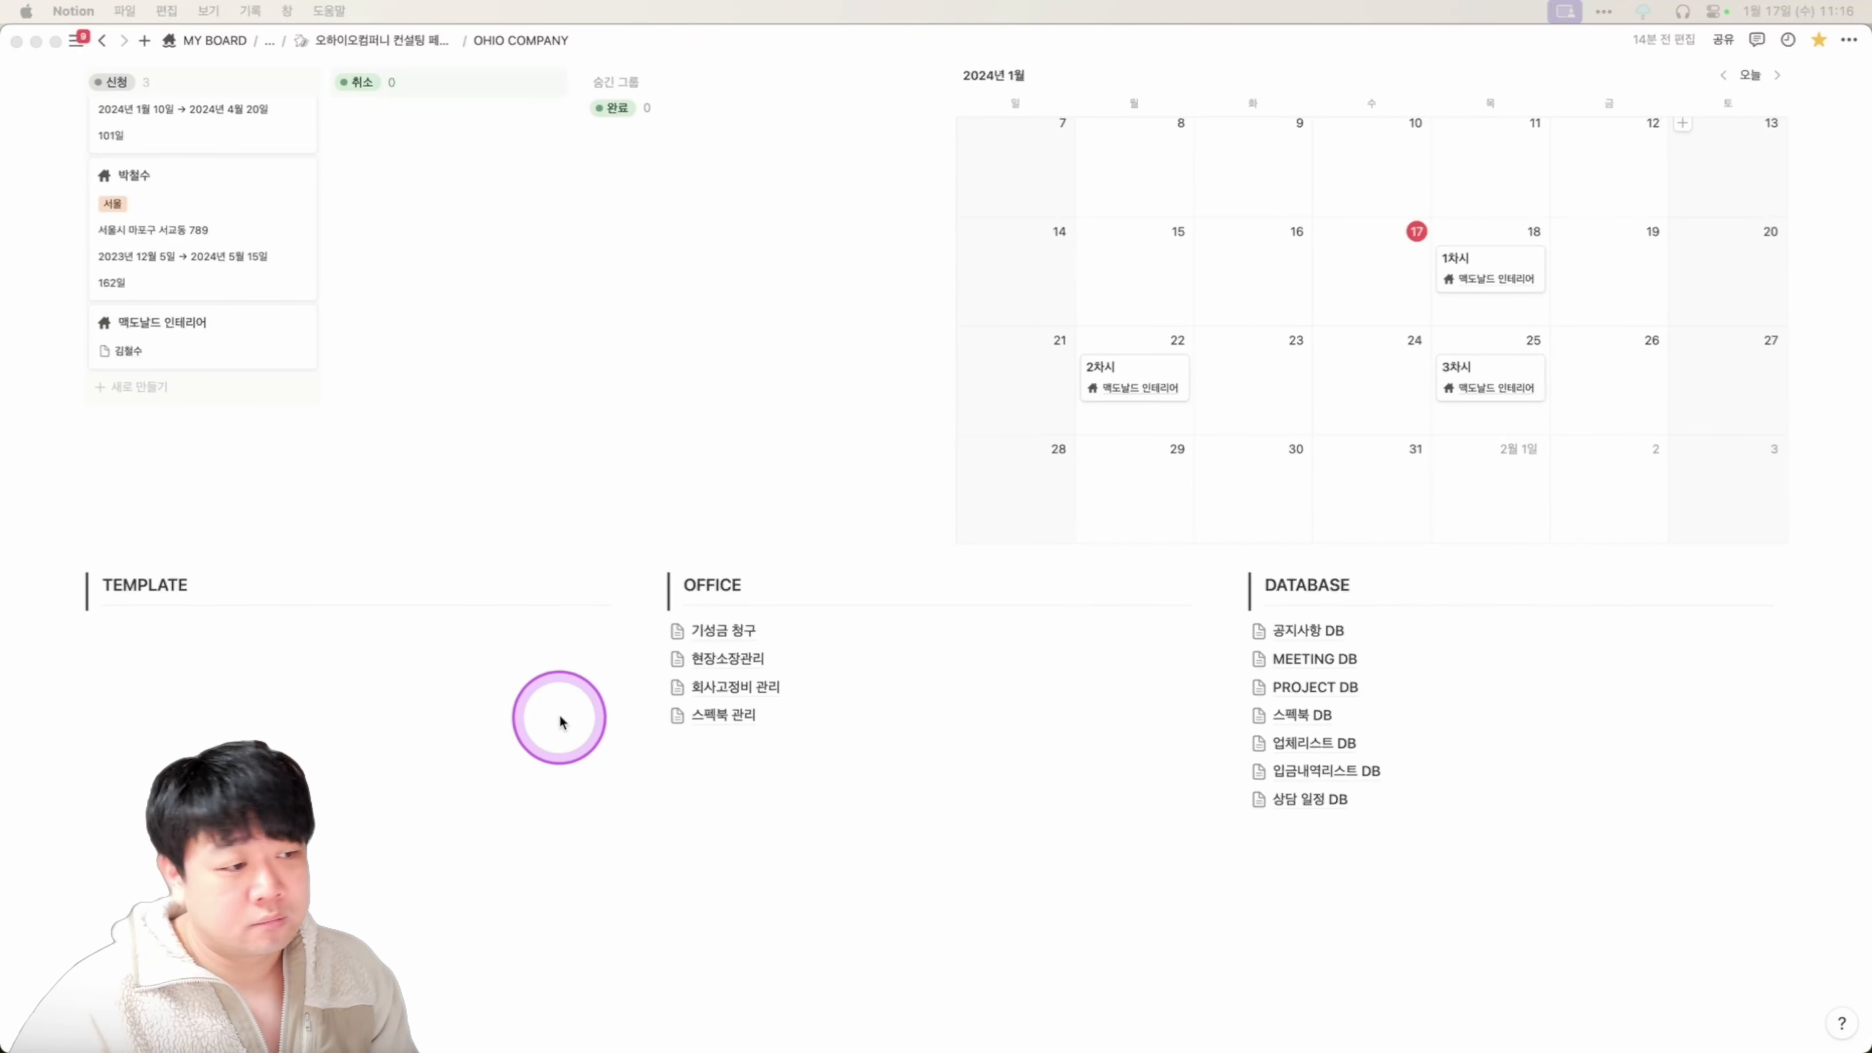
pyautogui.click(744, 631)
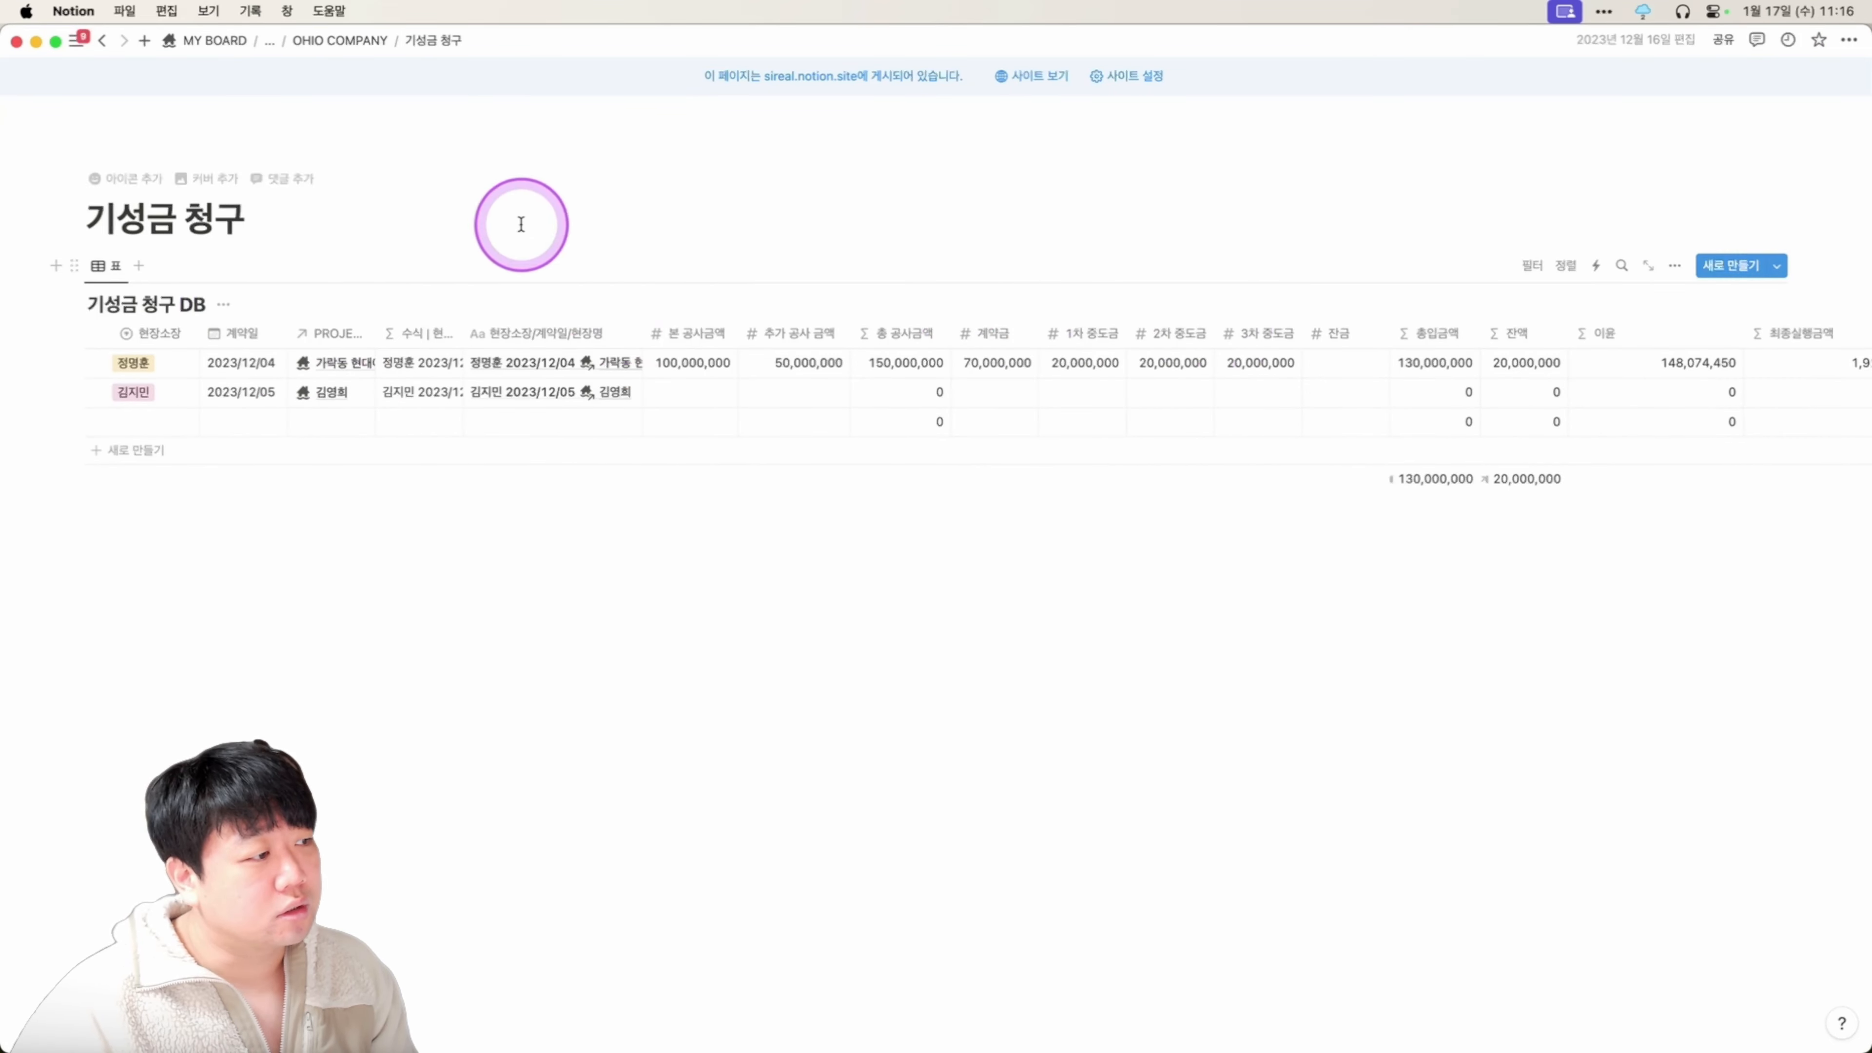
# Add a third row to the 기성금 청구 DB with row 2's 현장소장.
pyautogui.click(153, 432)
pyautogui.click(221, 627)
pyautogui.click(140, 449)
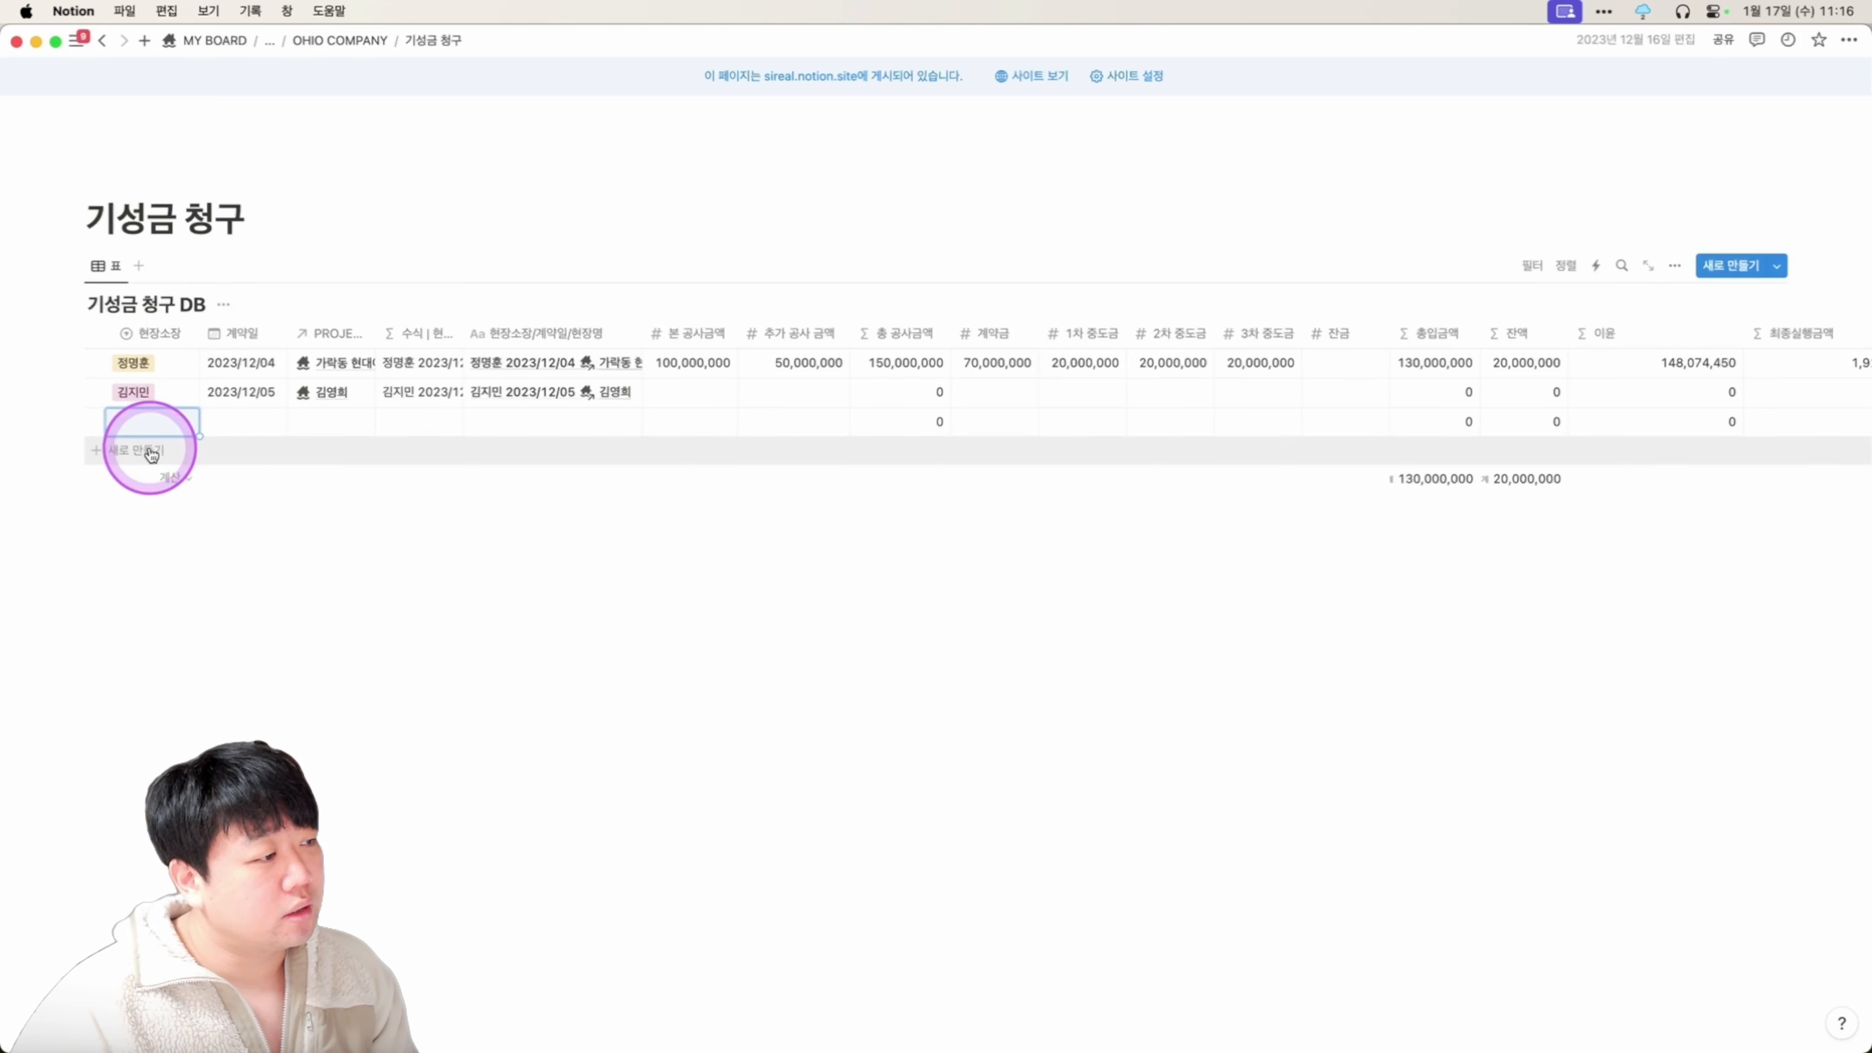
pyautogui.press('Escape')
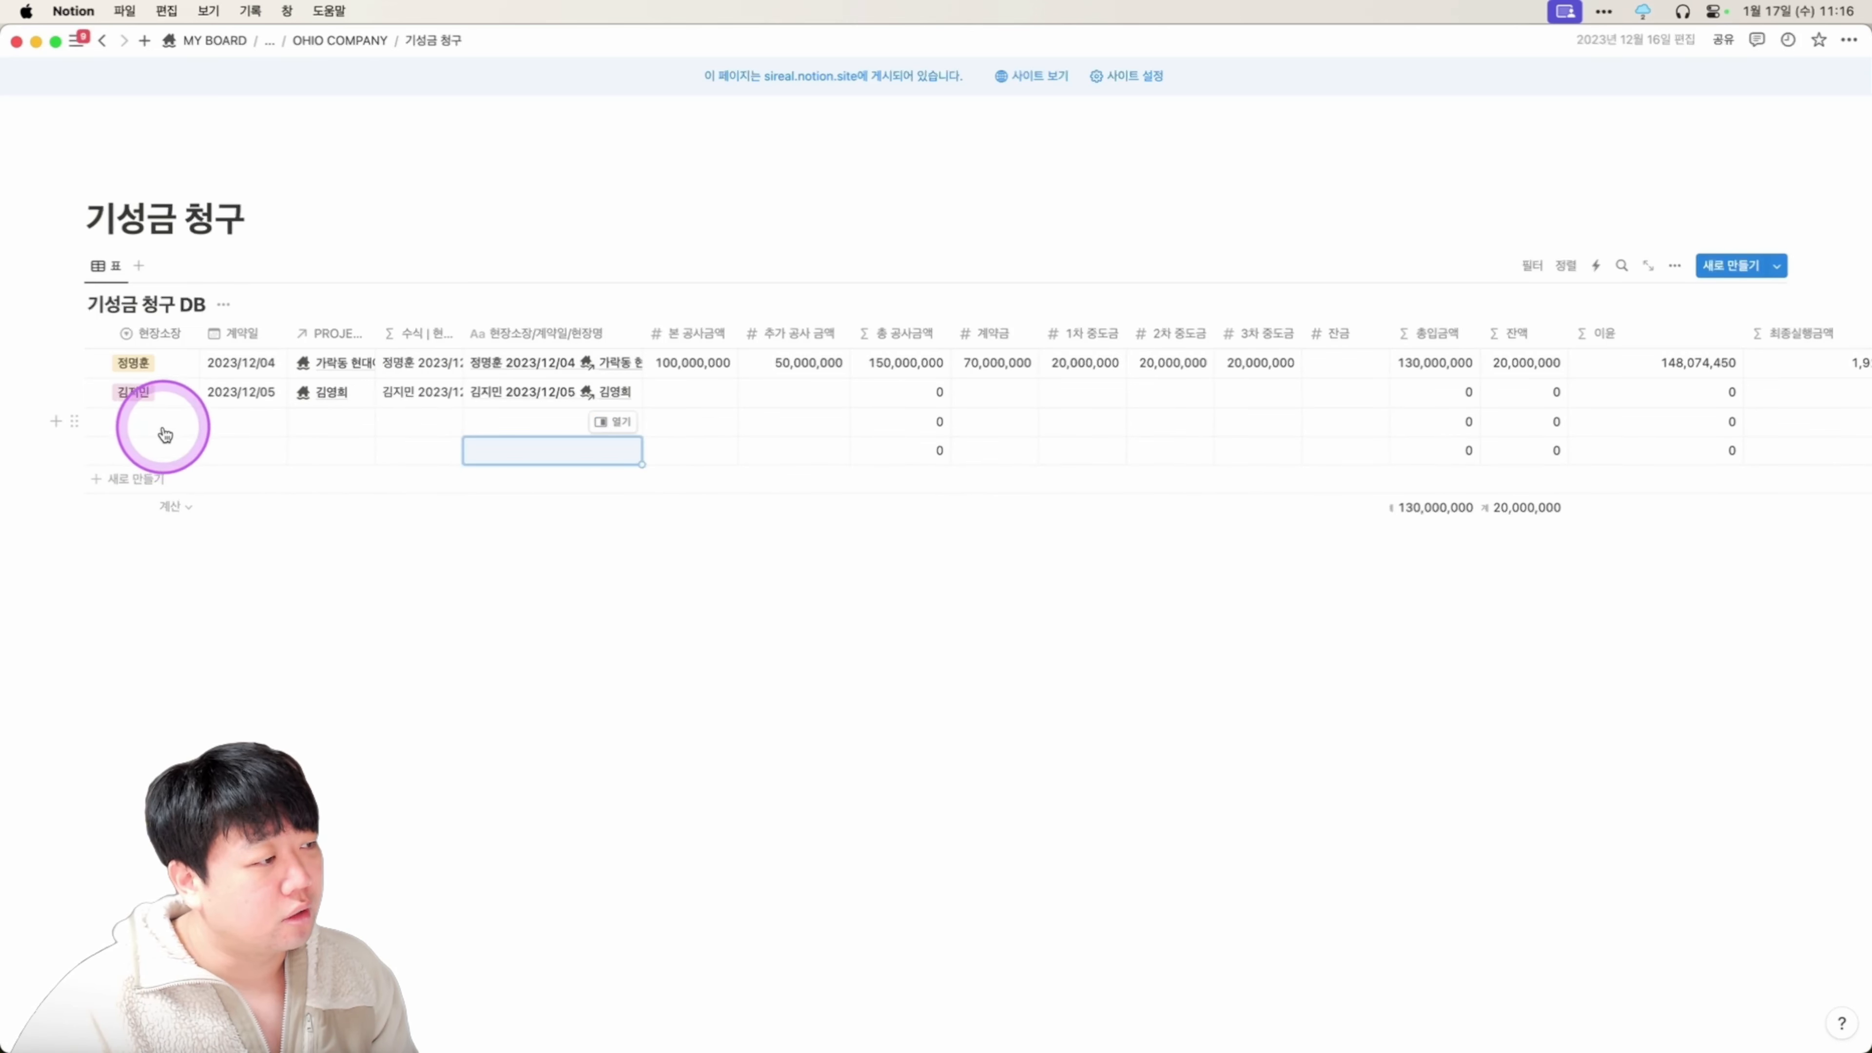
pyautogui.moveTo(142, 421); pyautogui.dragTo(315, 429)
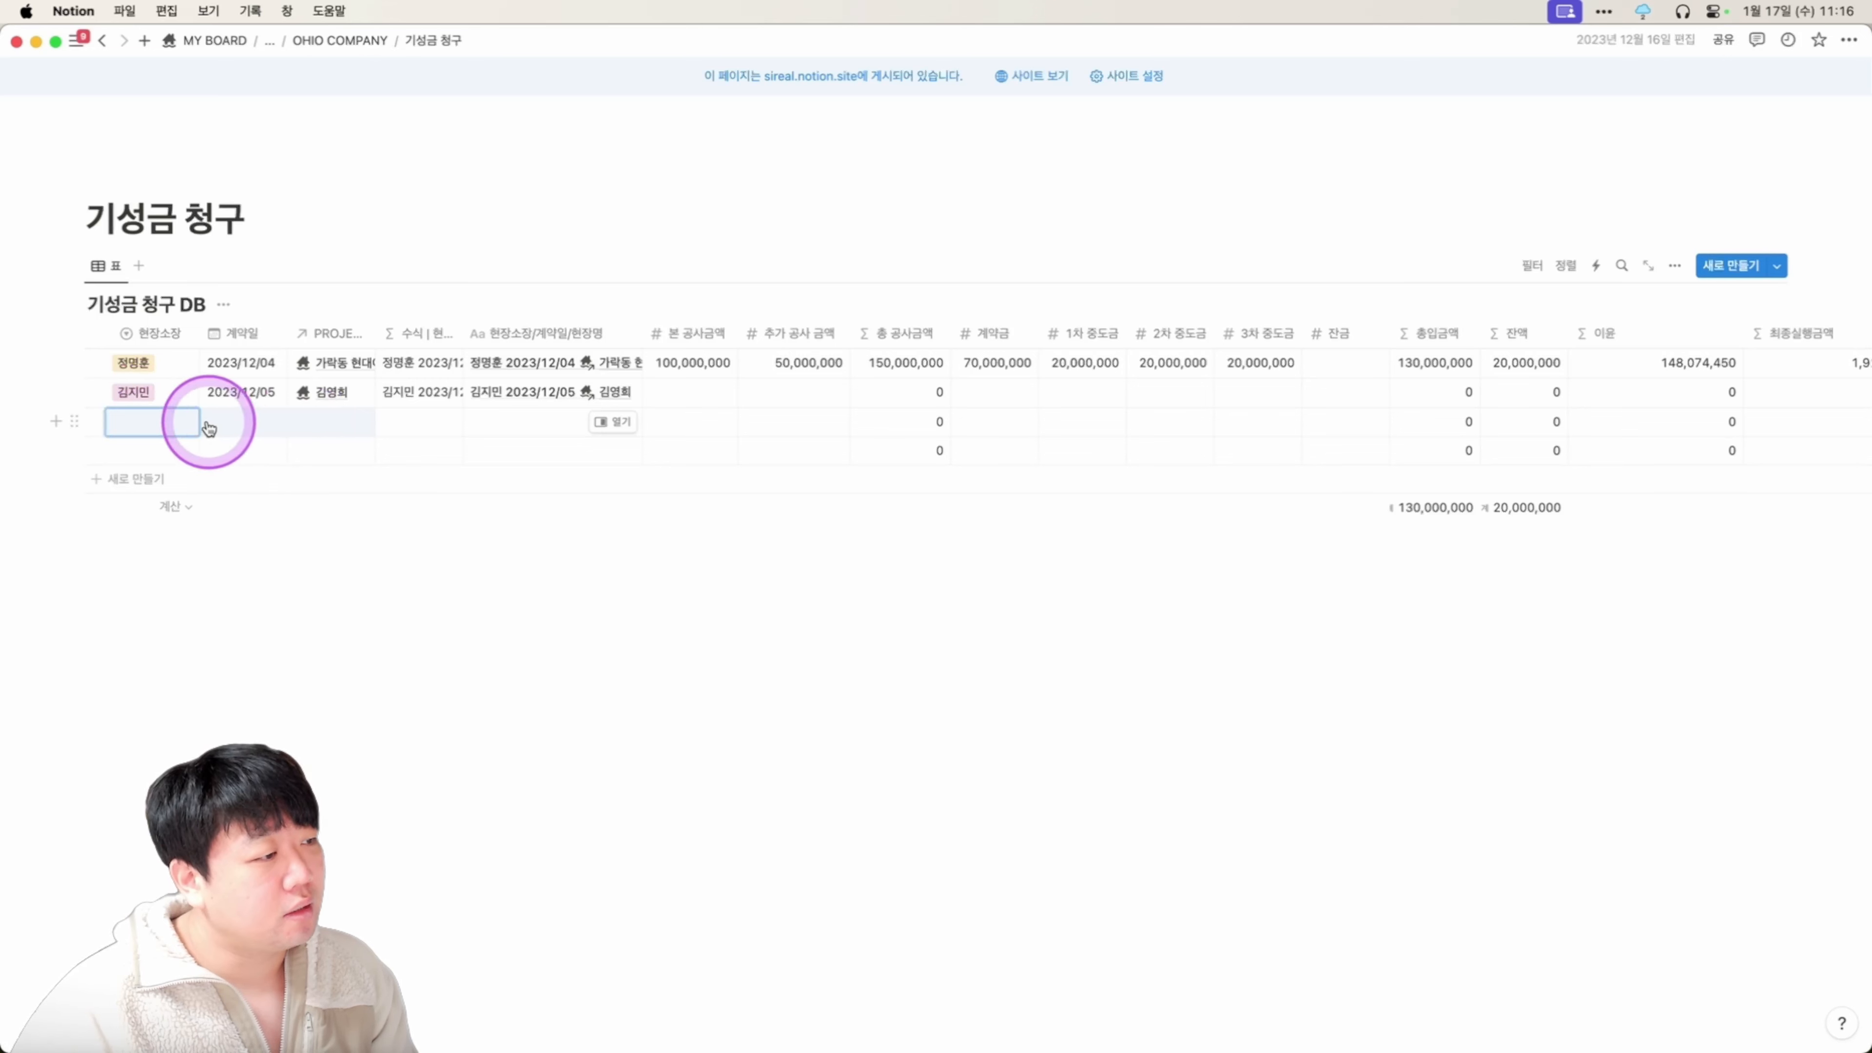
pyautogui.click(156, 429)
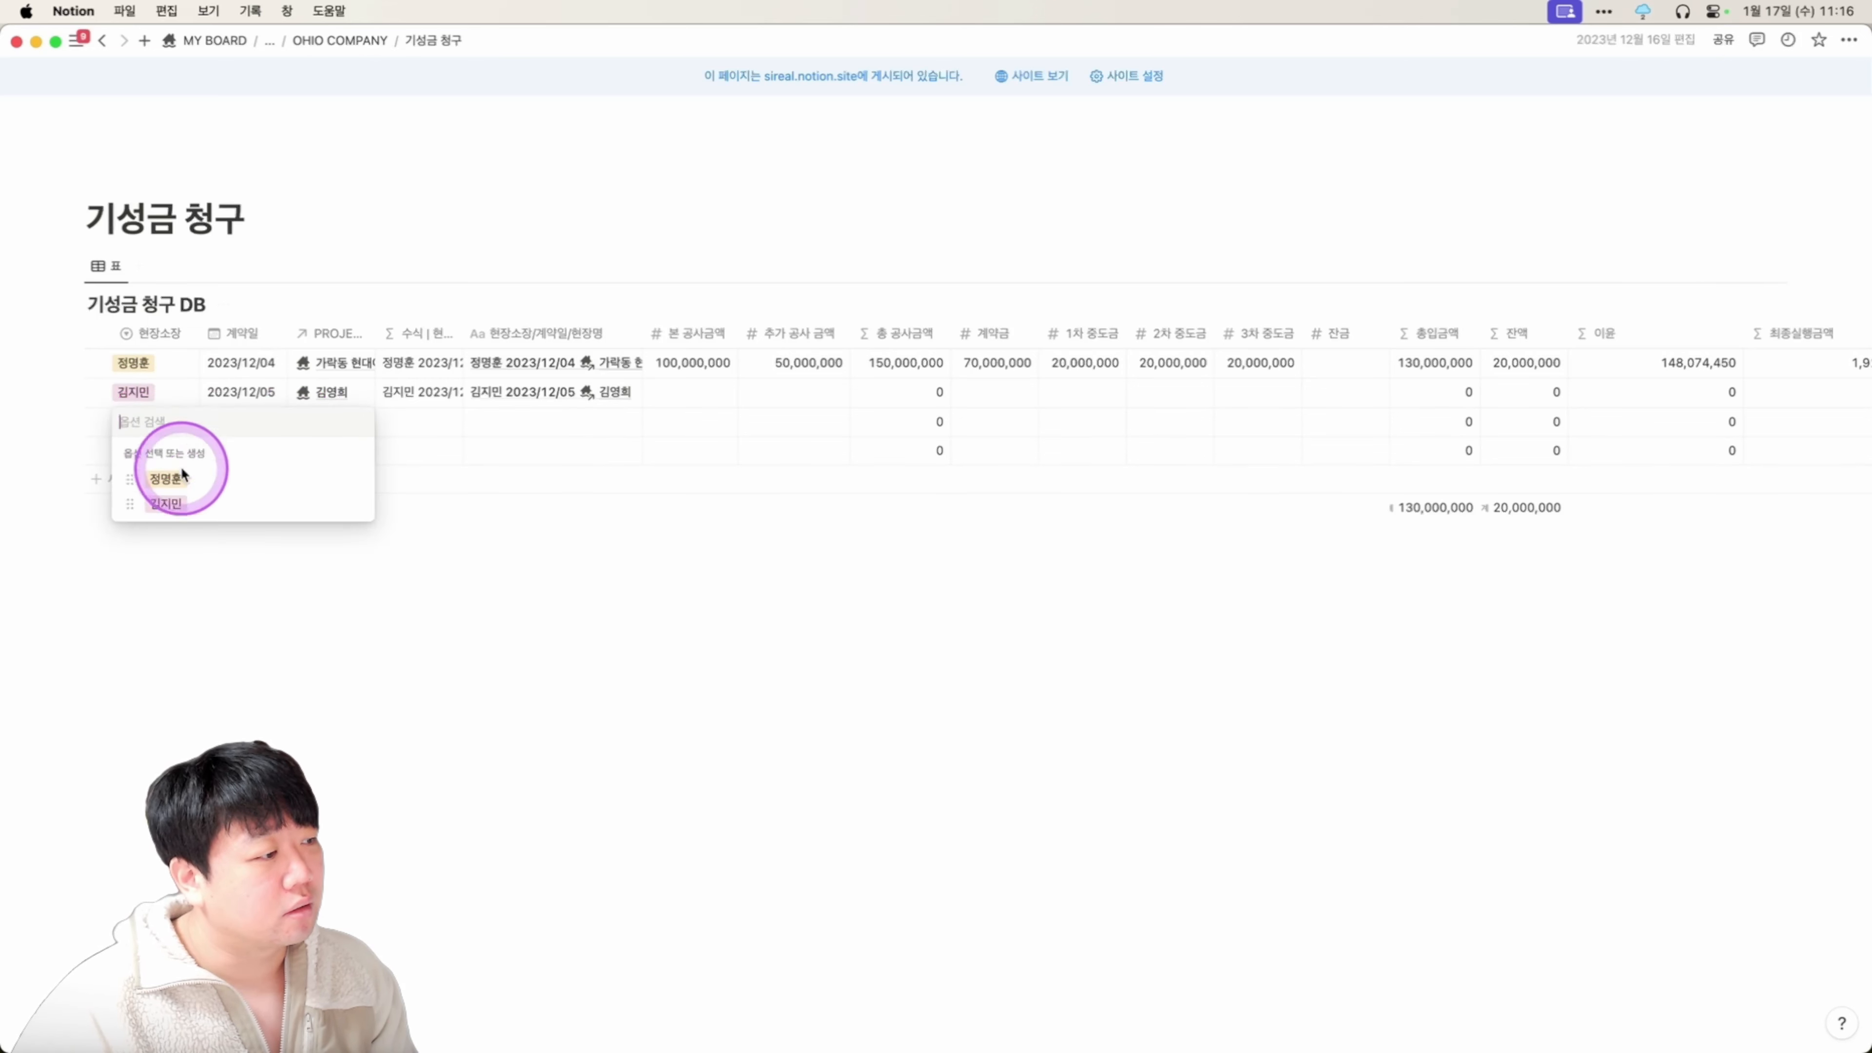
pyautogui.click(171, 503)
# Set row 3's 계약일 to January 18 and link its PROJECT to 맥도날드 인테리어.
pyautogui.click(233, 410)
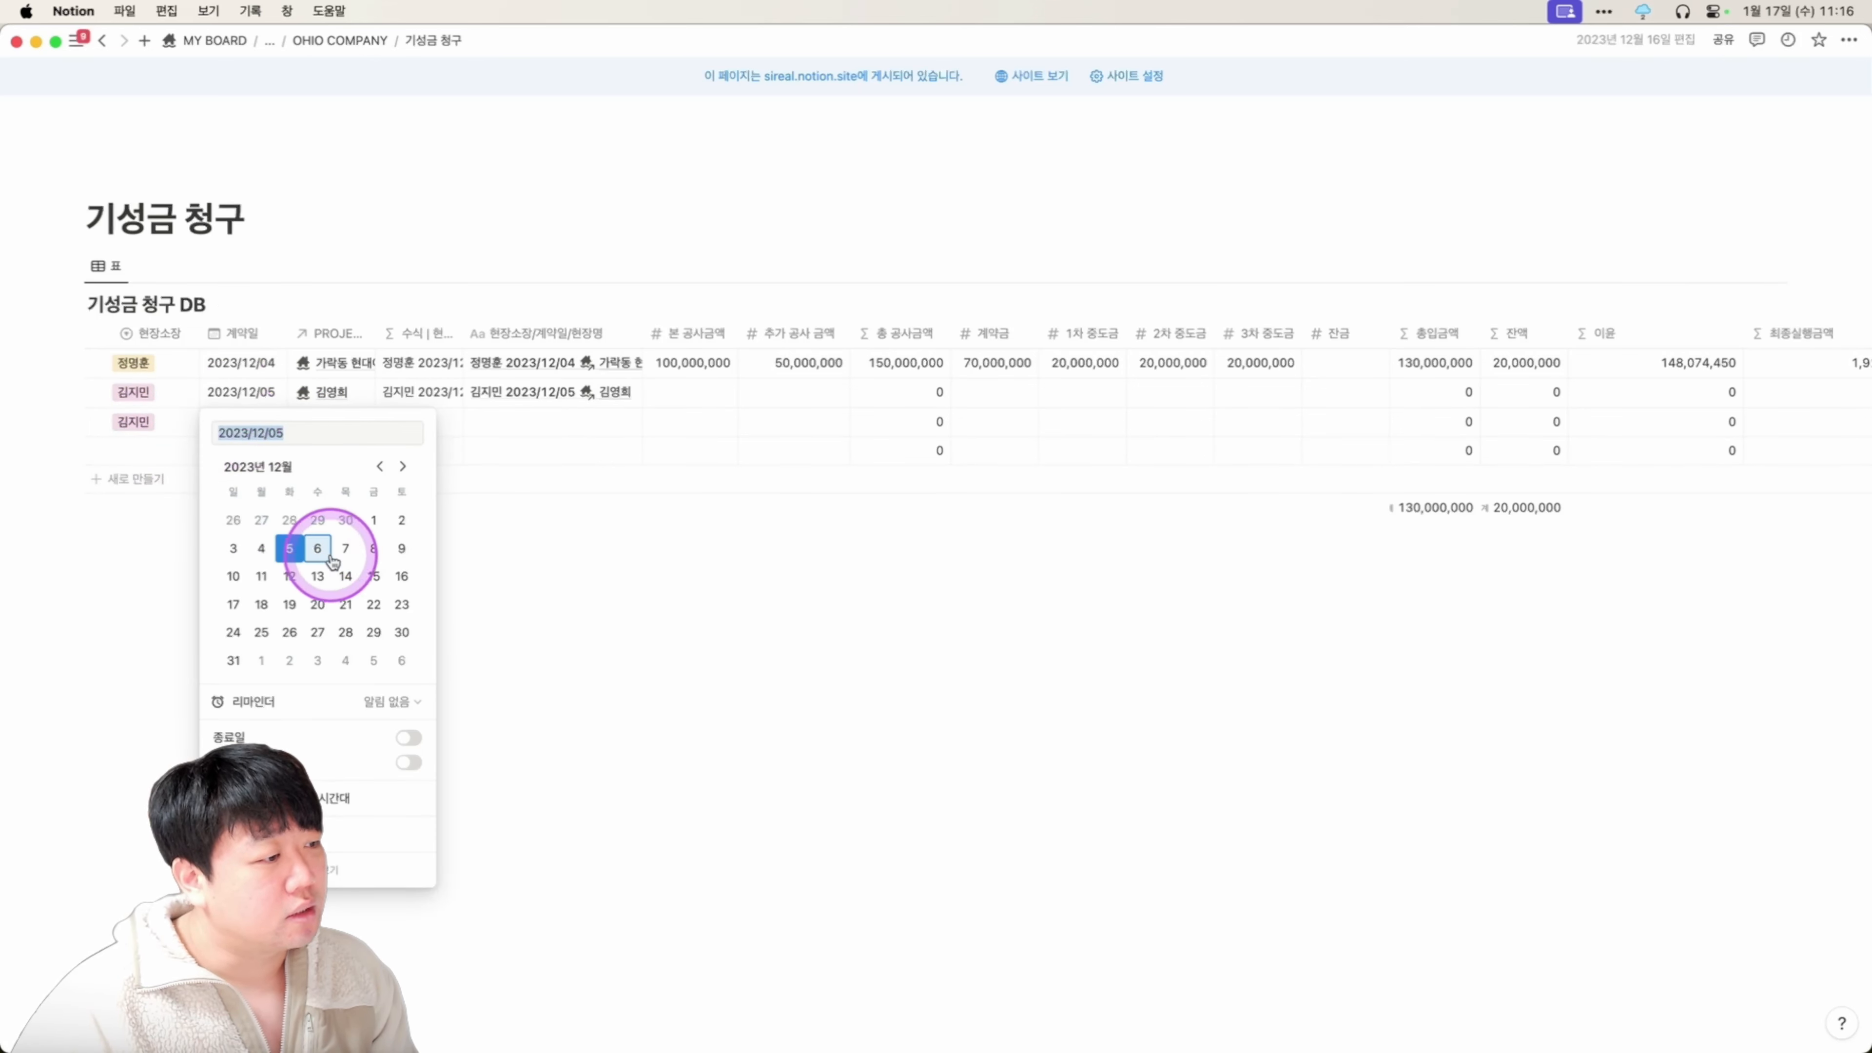
pyautogui.click(347, 317)
pyautogui.click(250, 422)
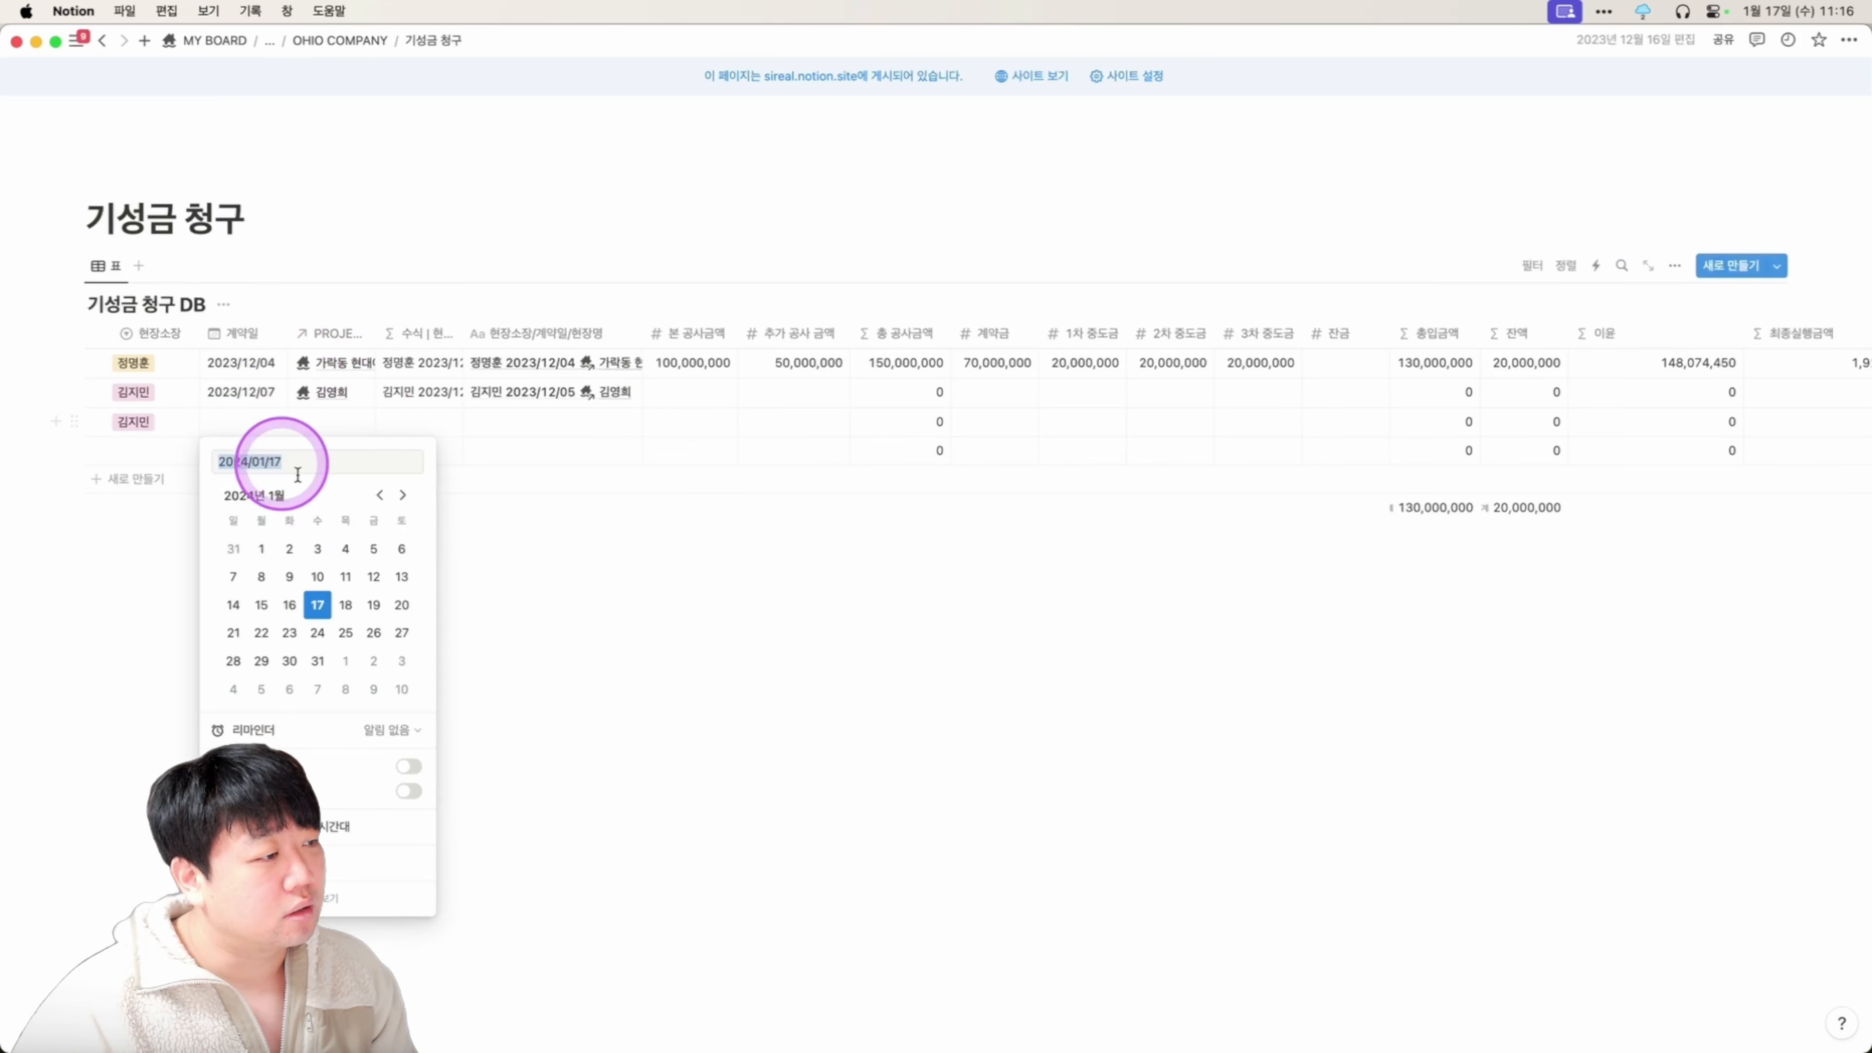
pyautogui.click(345, 604)
pyautogui.click(351, 368)
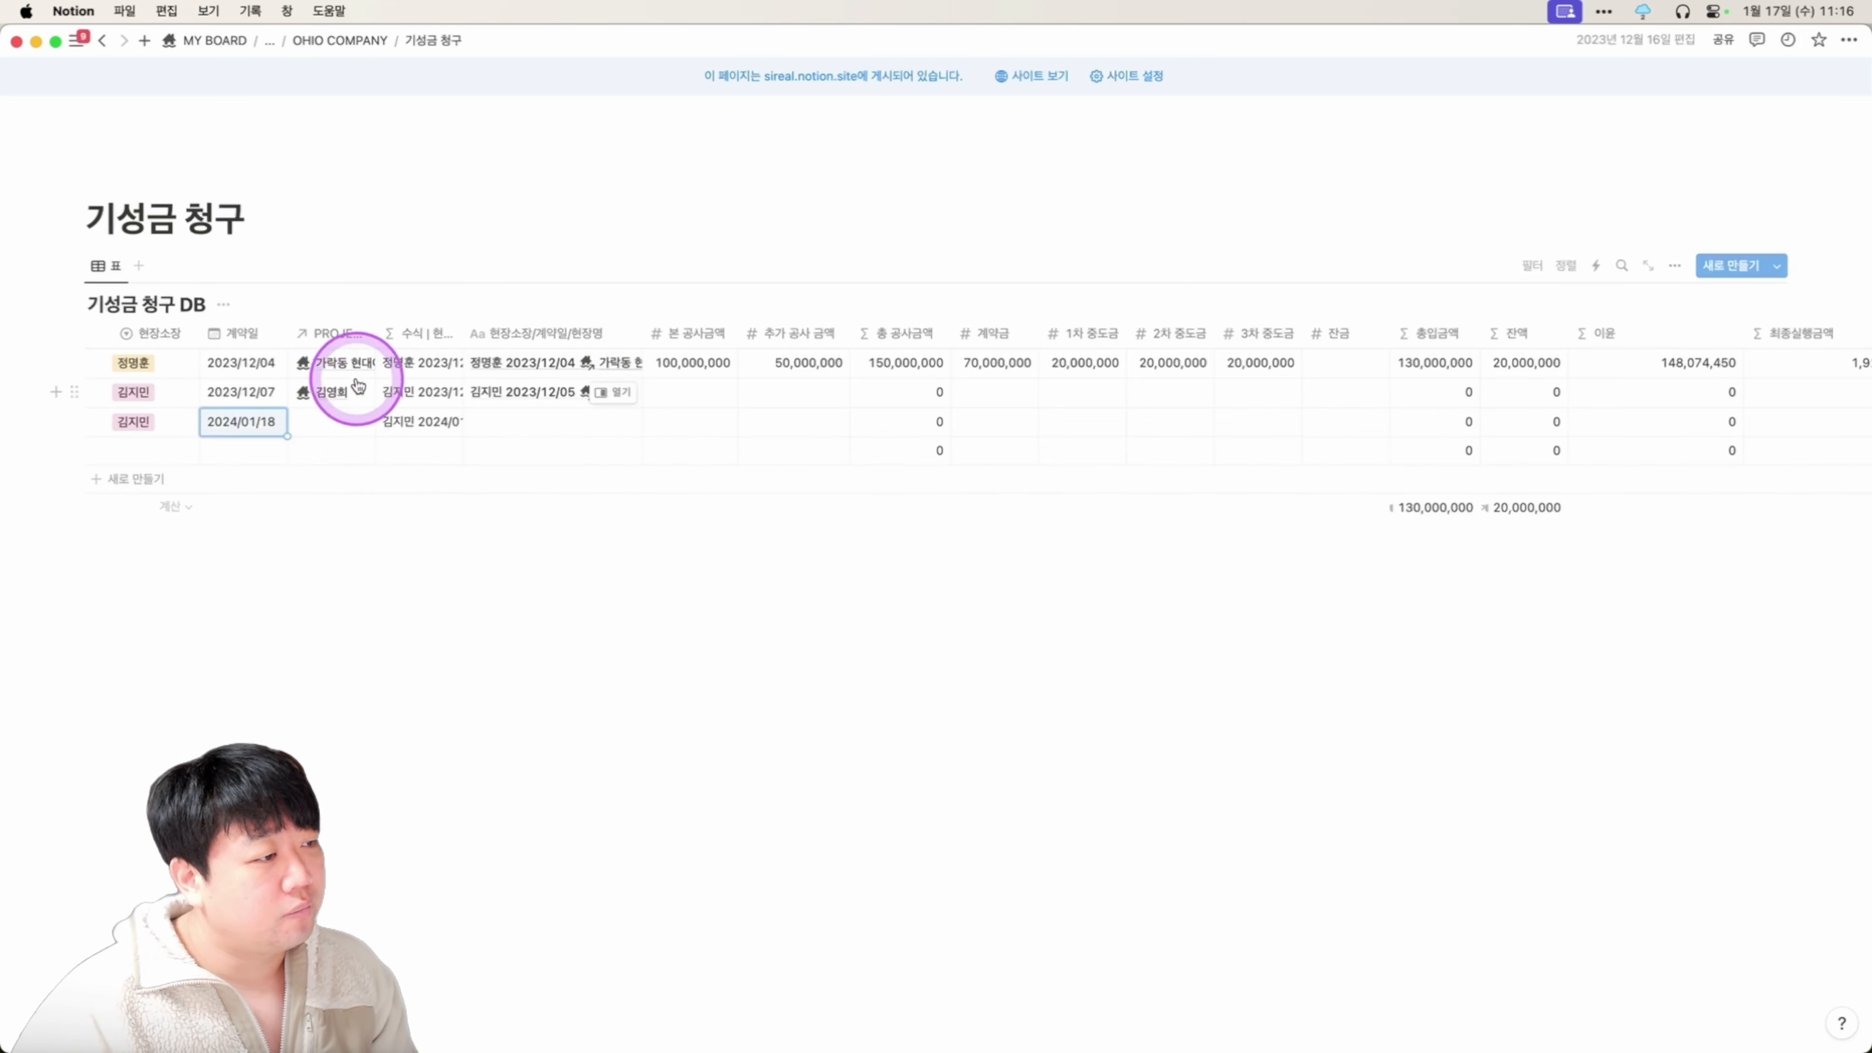
pyautogui.click(335, 433)
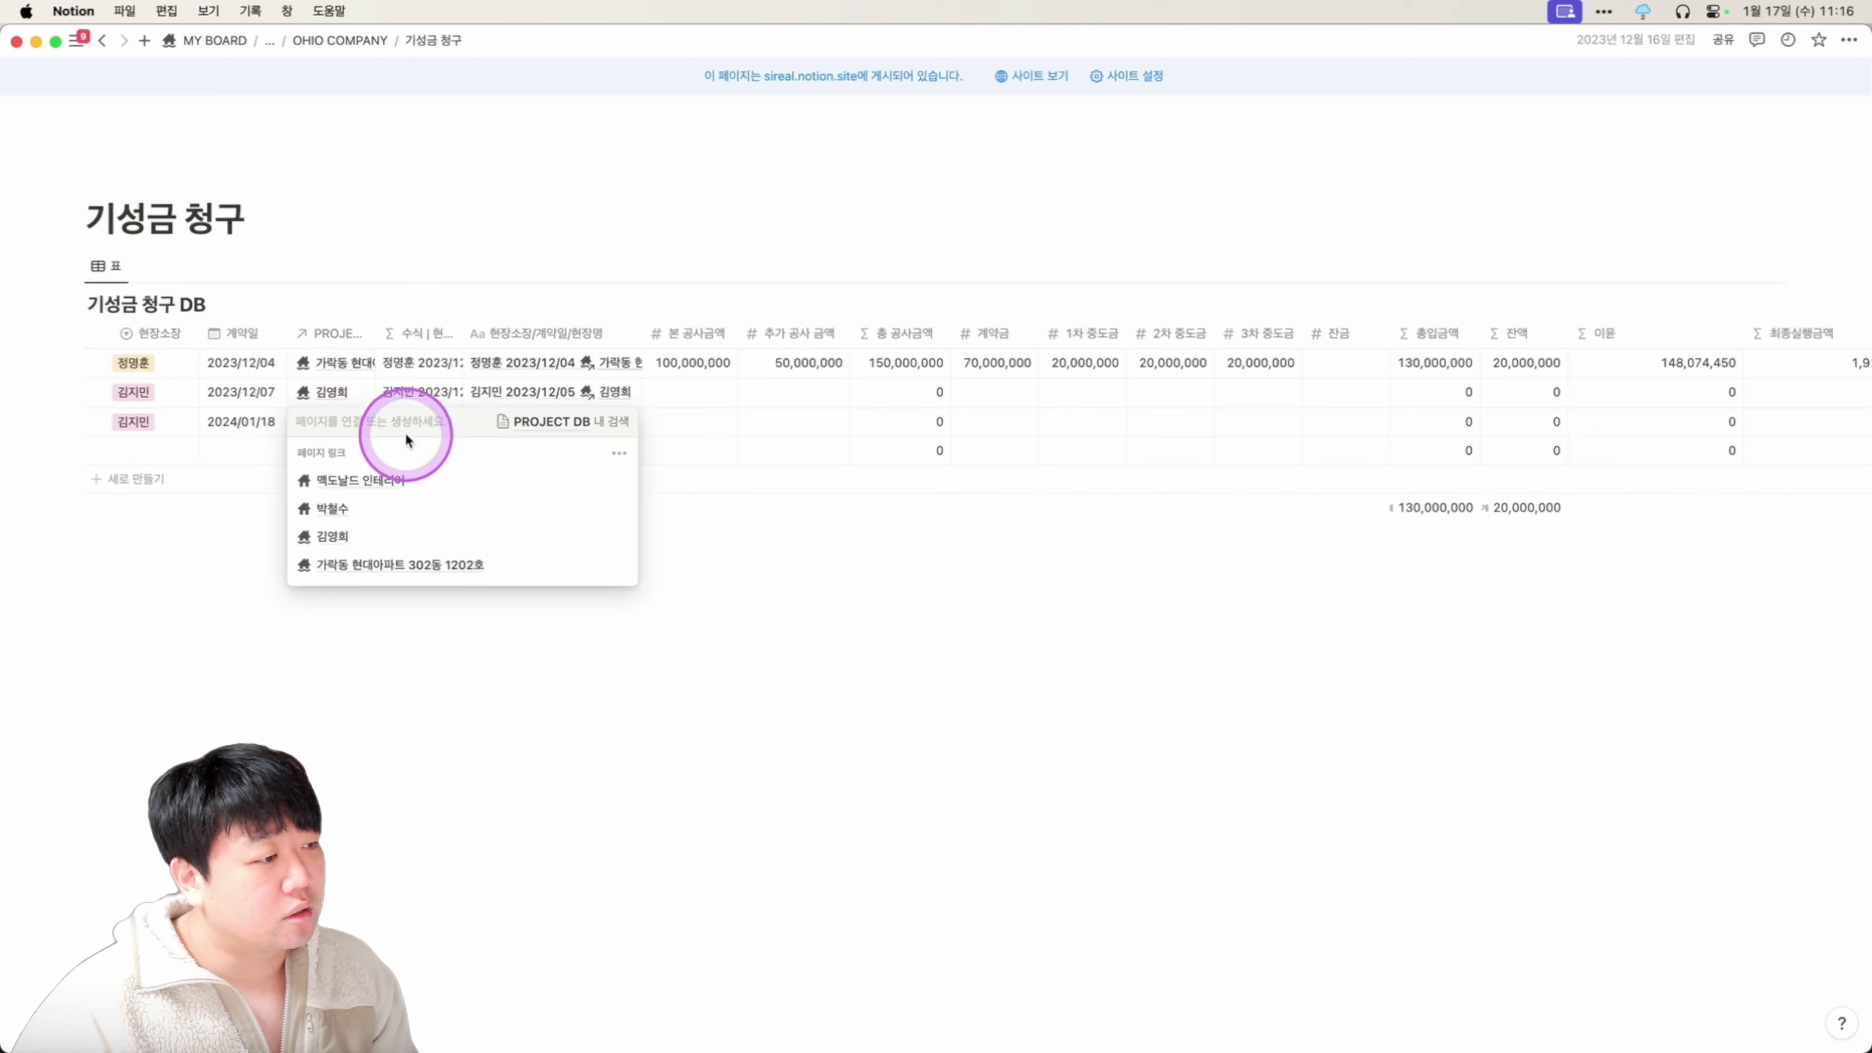
pyautogui.click(384, 480)
pyautogui.press('Escape')
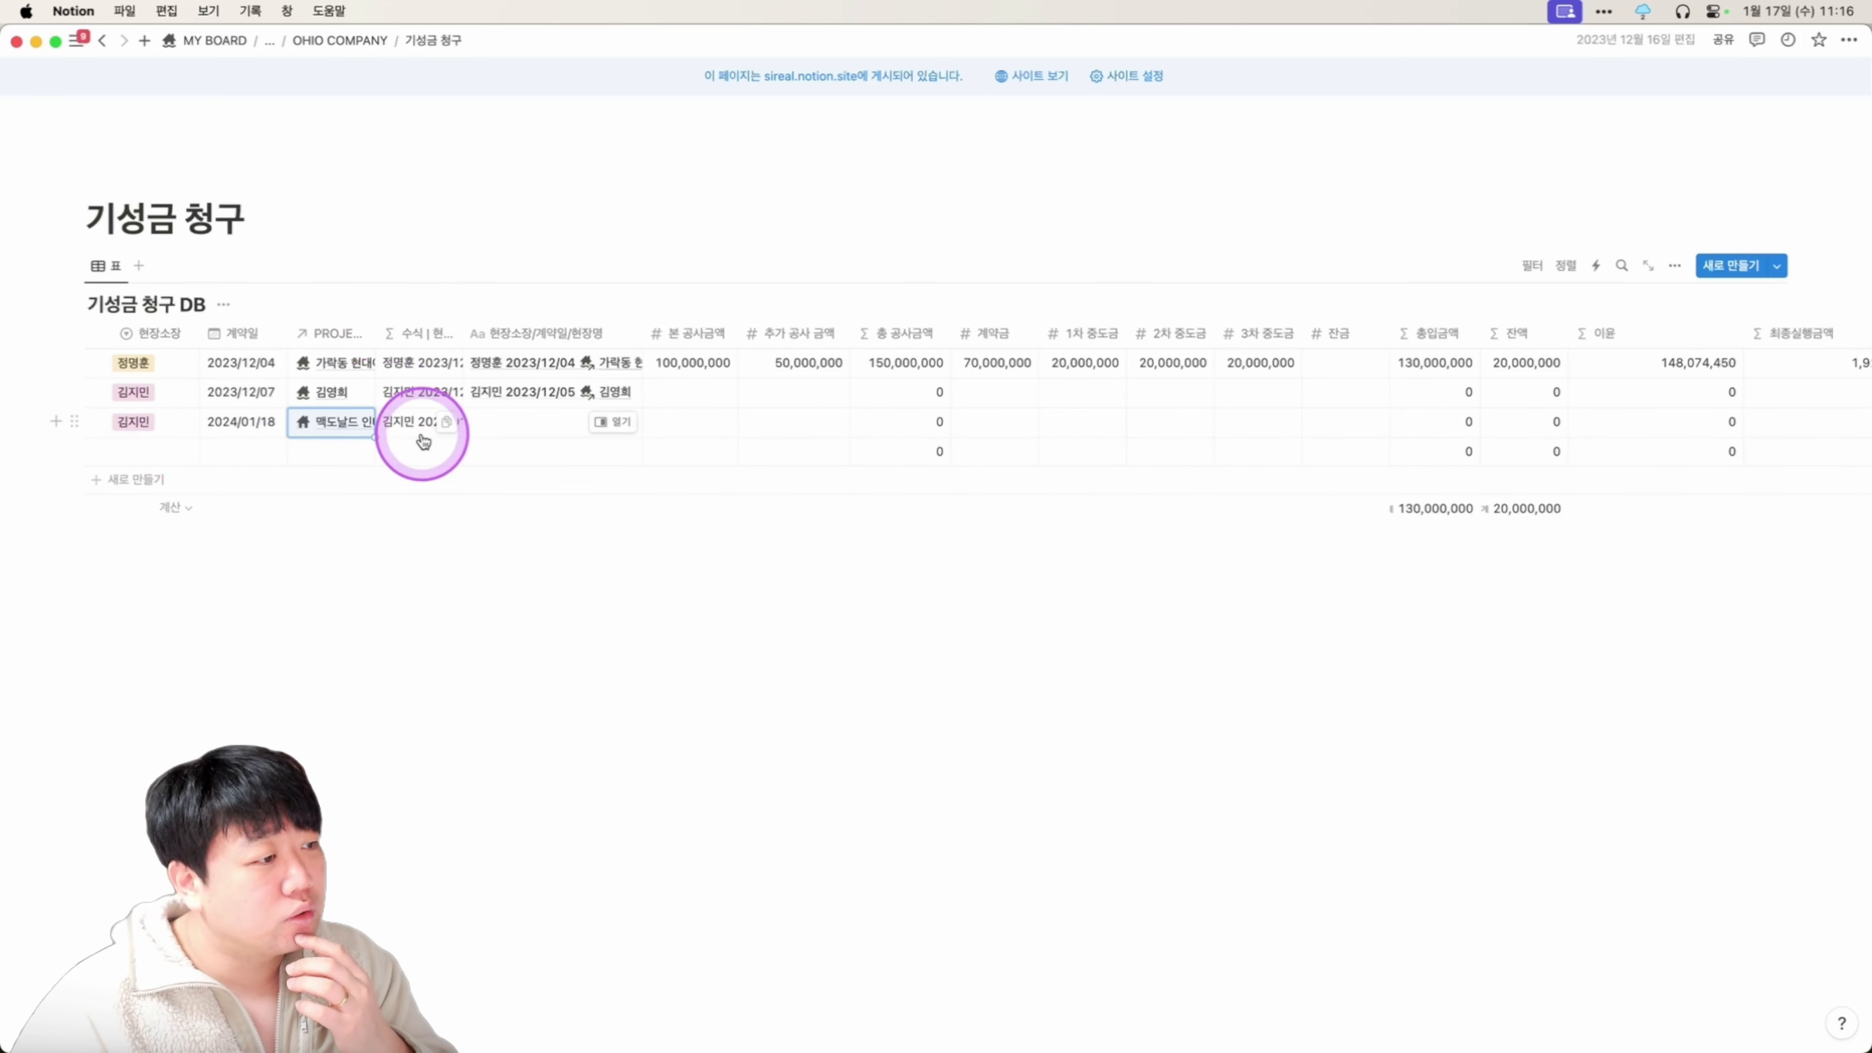
# Paste row 3's formula text into its title cell.
pyautogui.click(395, 428)
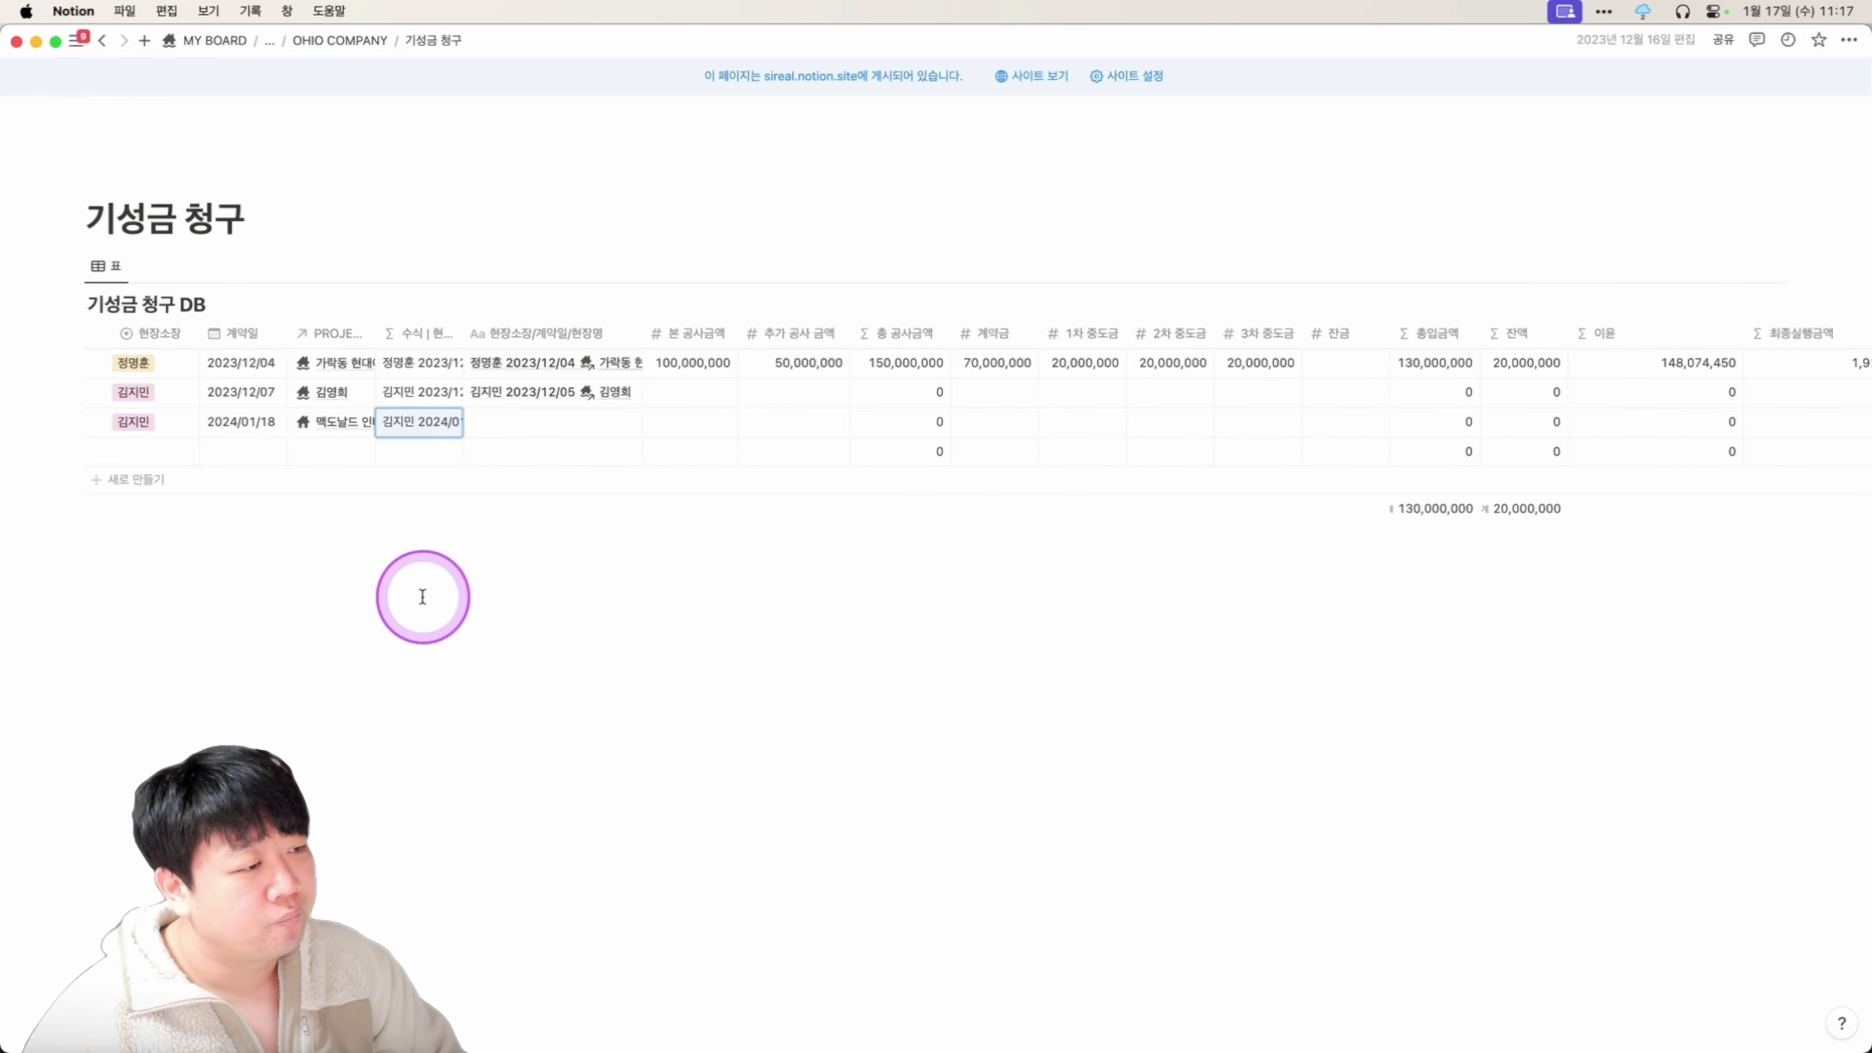
pyautogui.press('Right')
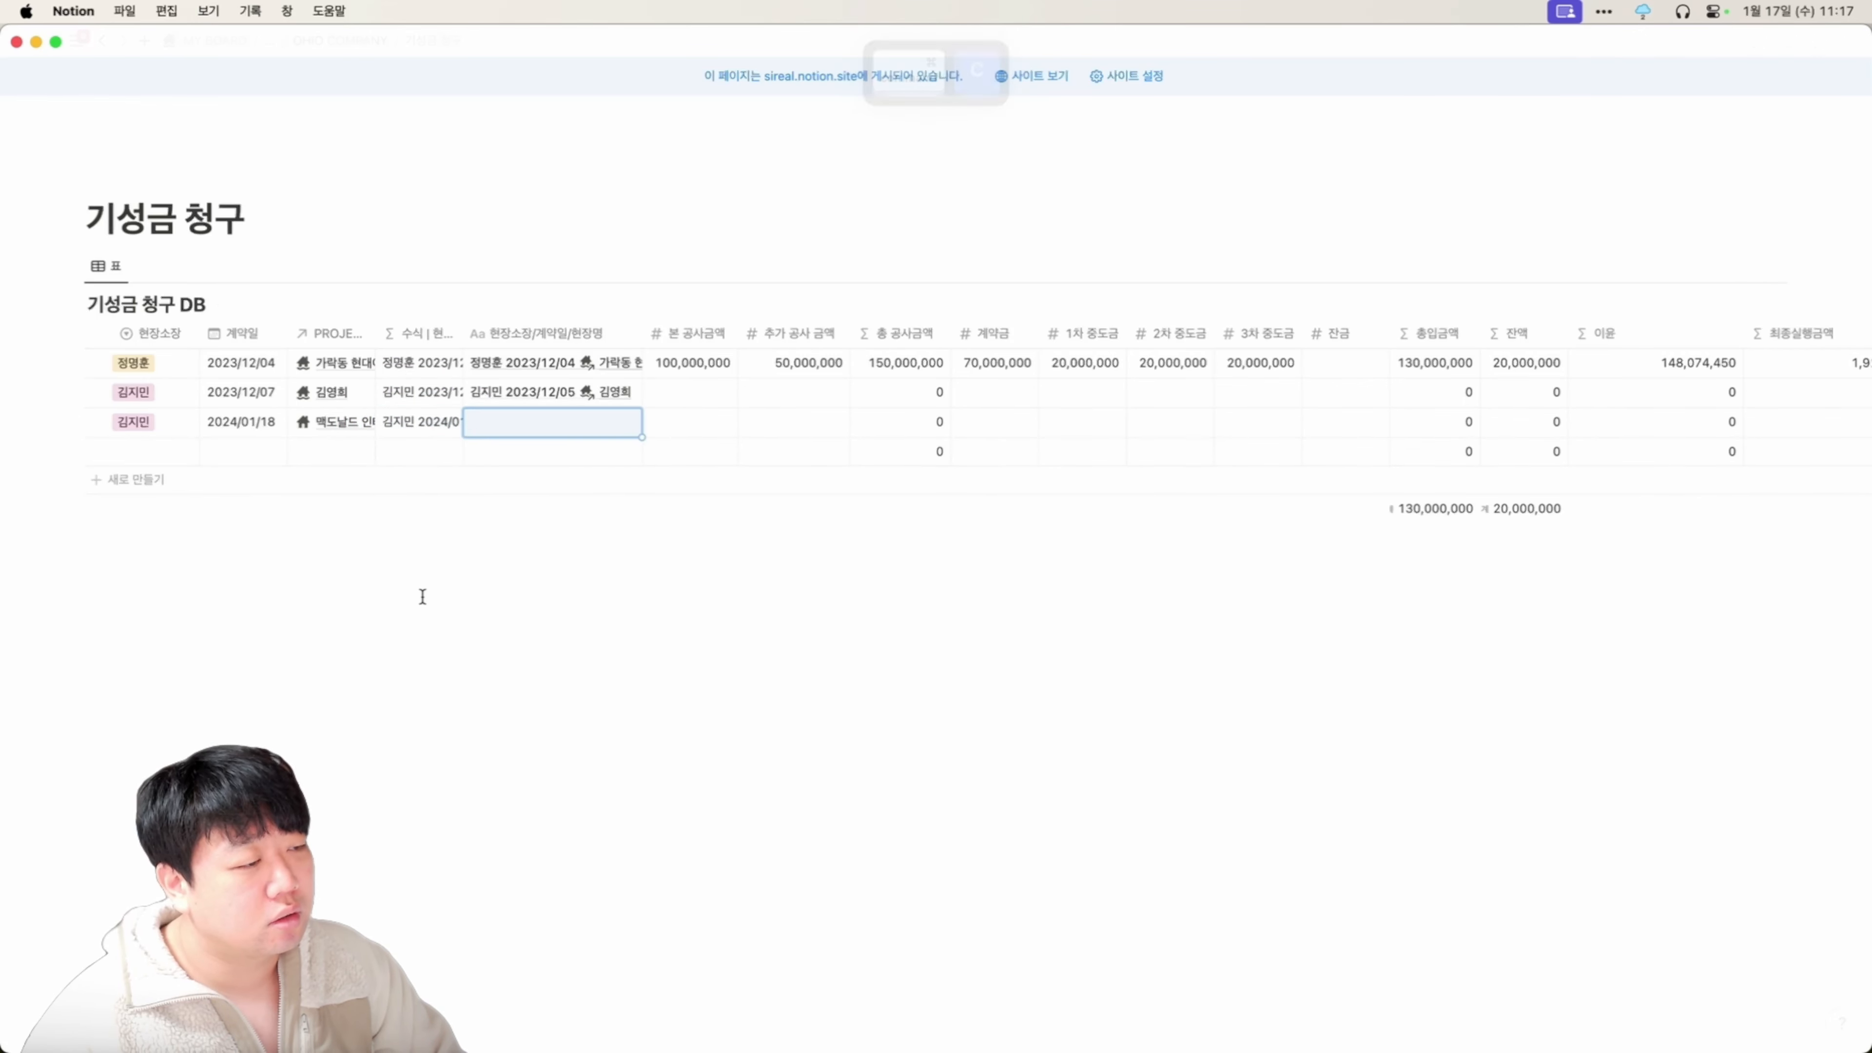
pyautogui.press('super+v')
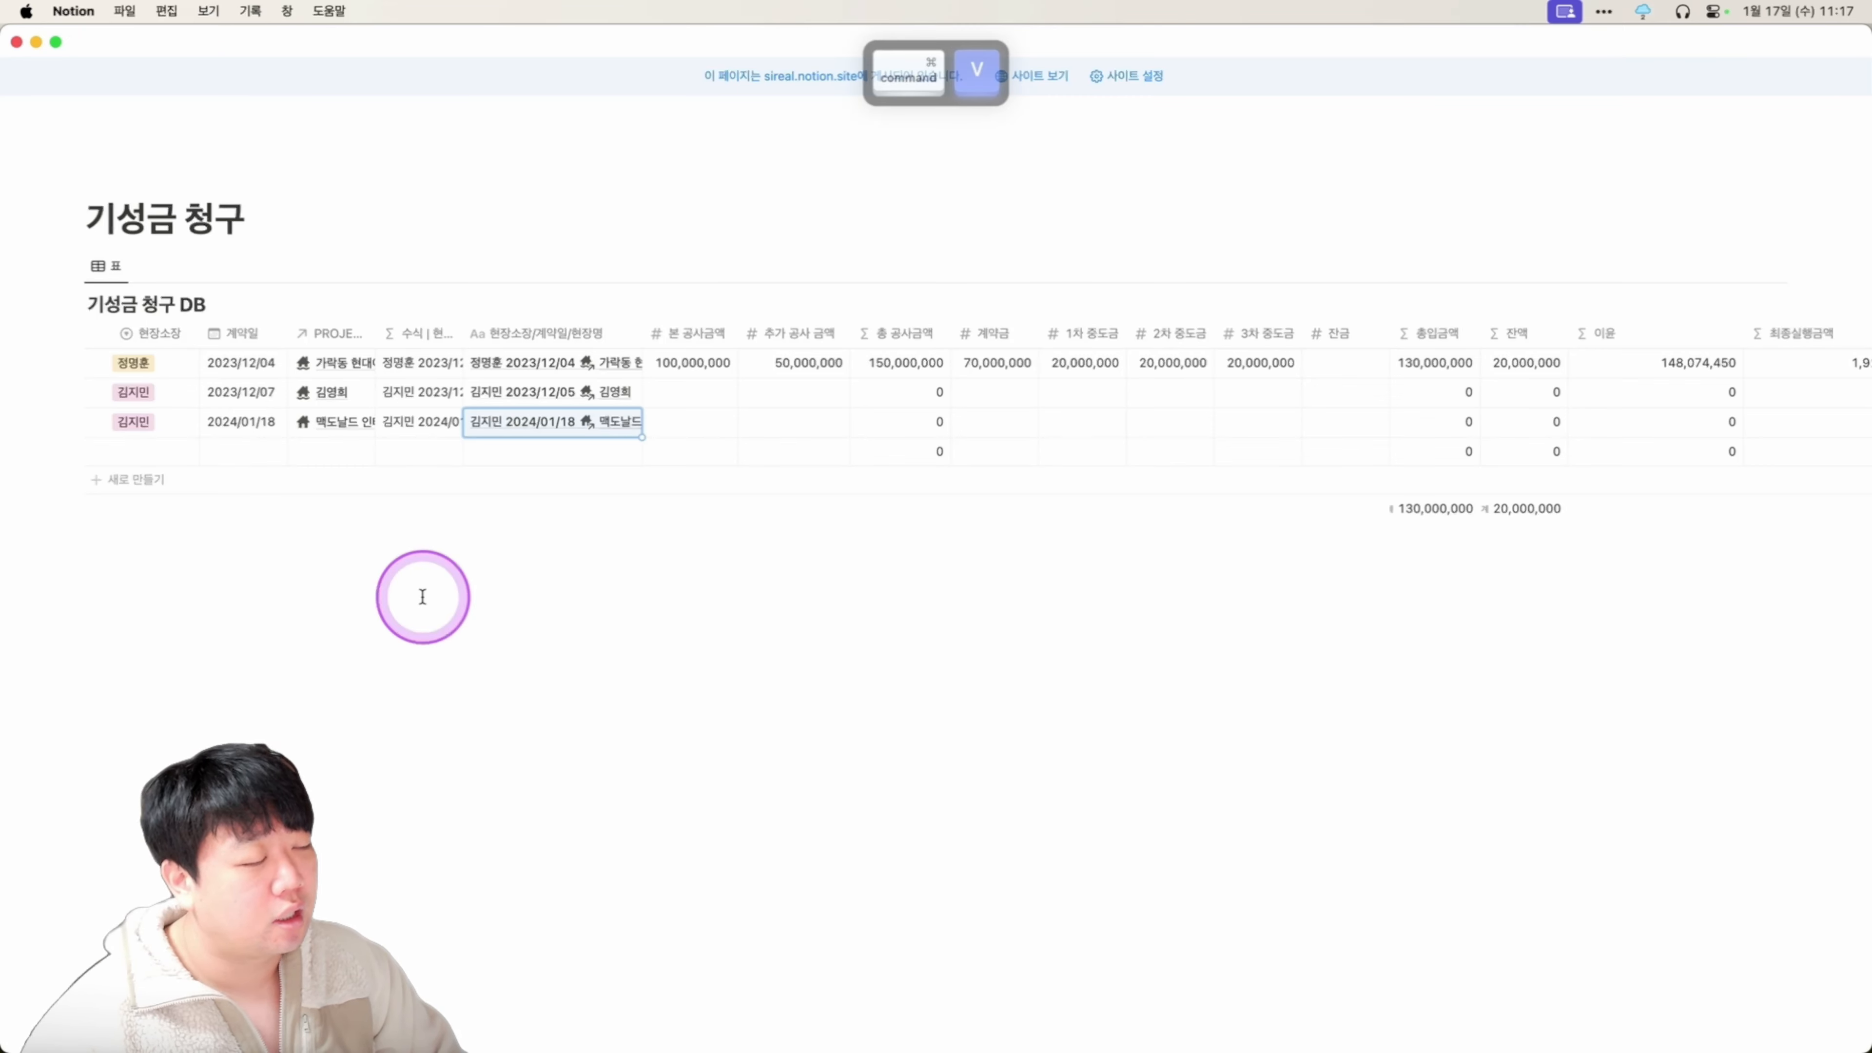
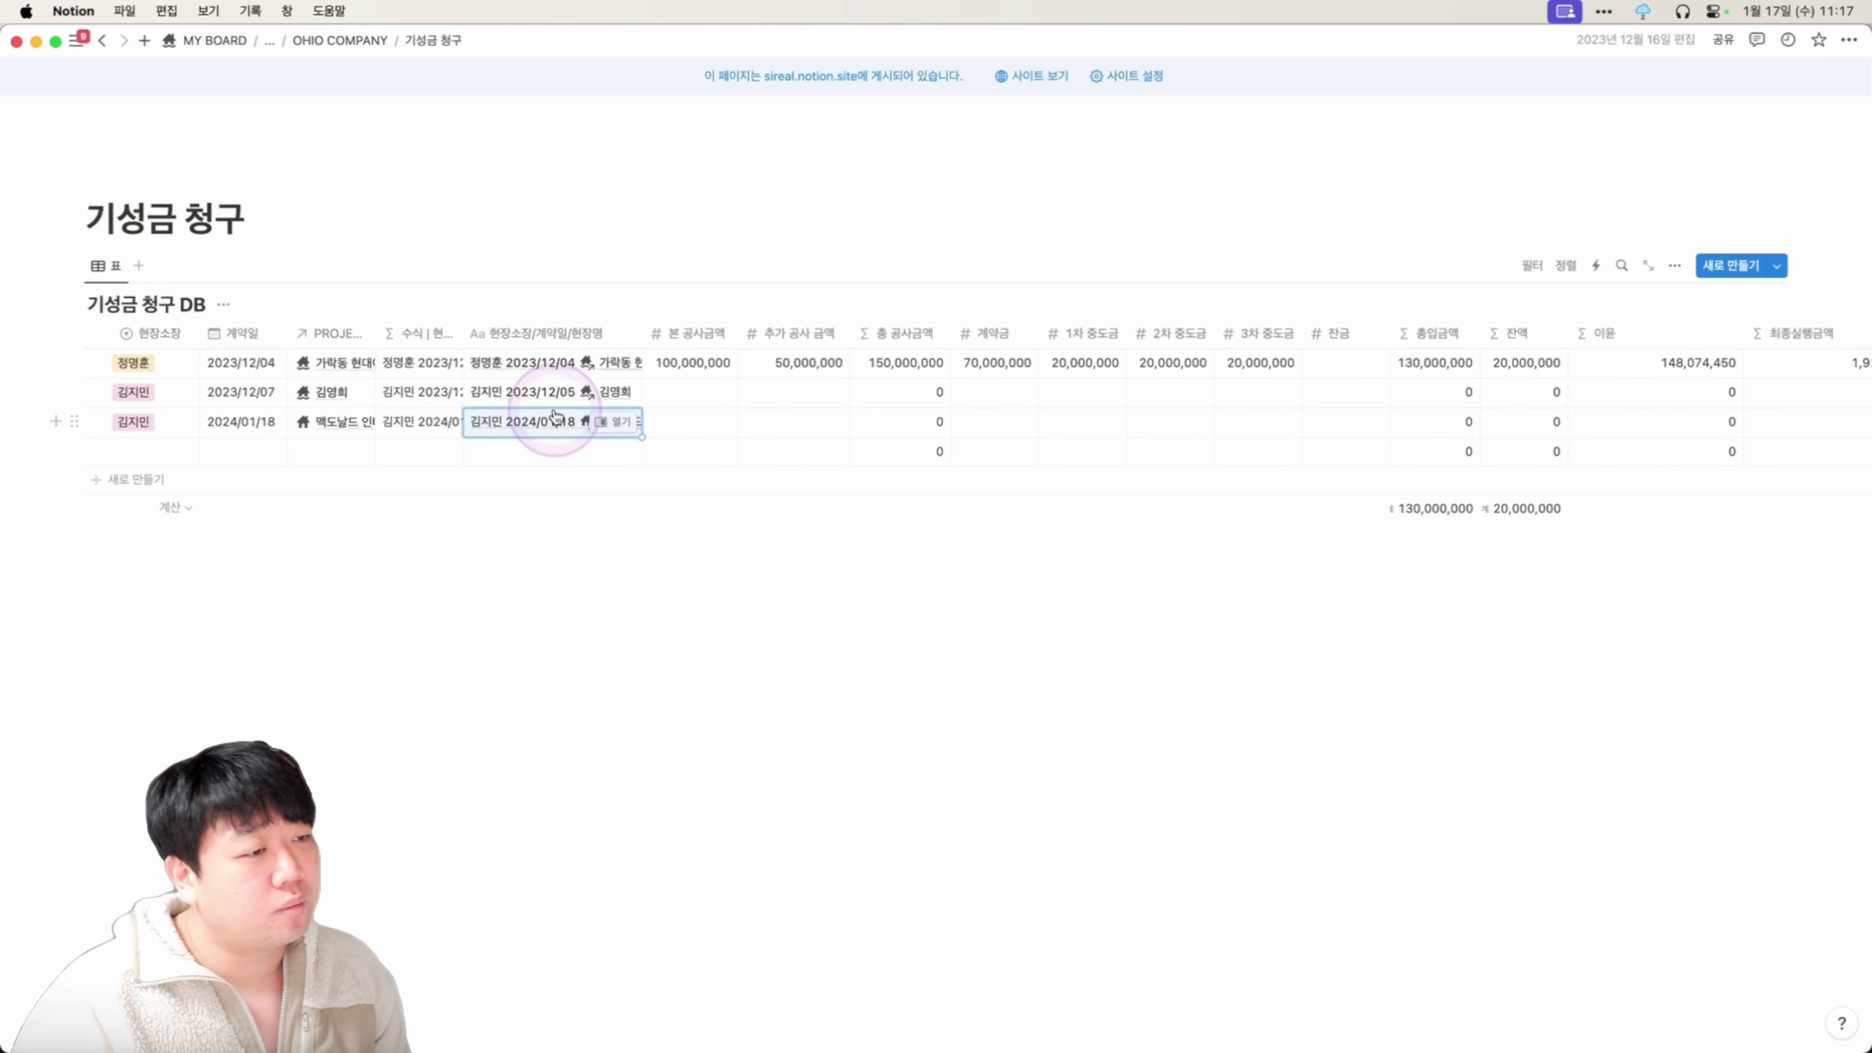
# Copy row 1's 100,000,000 and 50,000,000 construction amounts into the 2024/01/18 row.
pyautogui.click(689, 435)
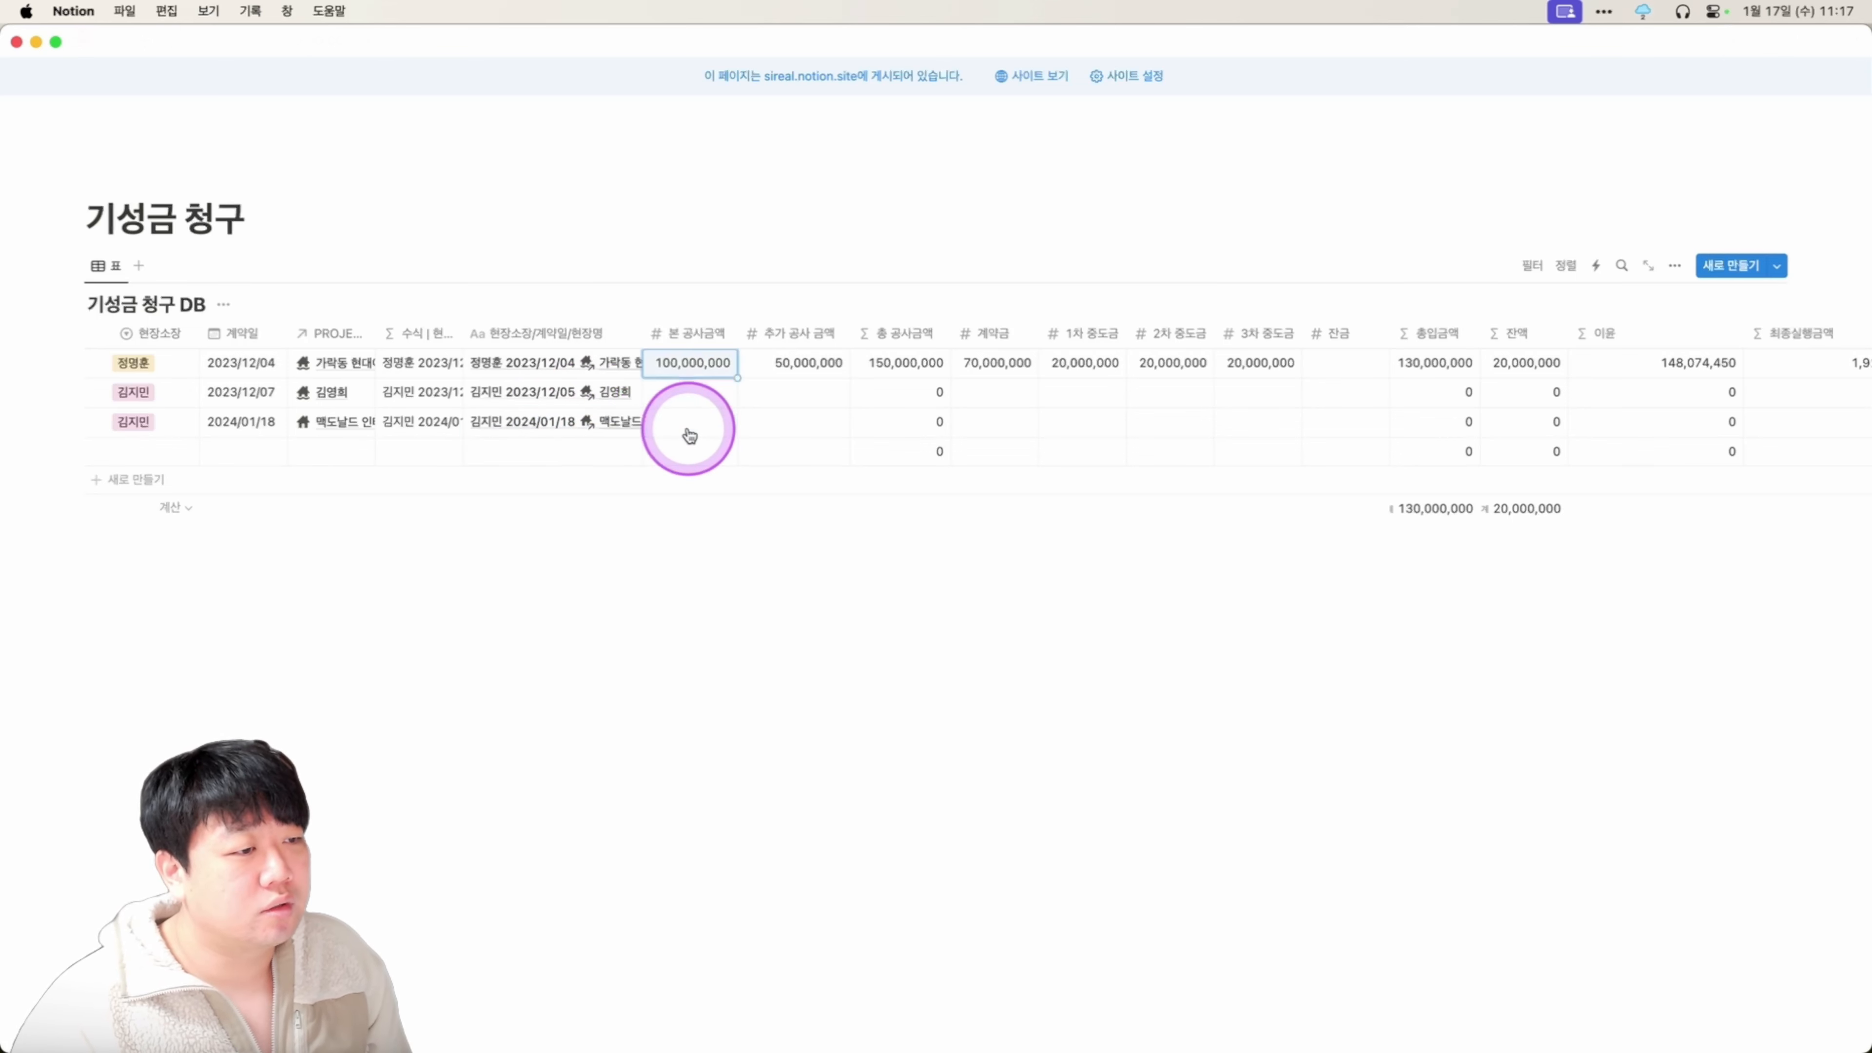
pyautogui.hotkey('shift', 'Right')
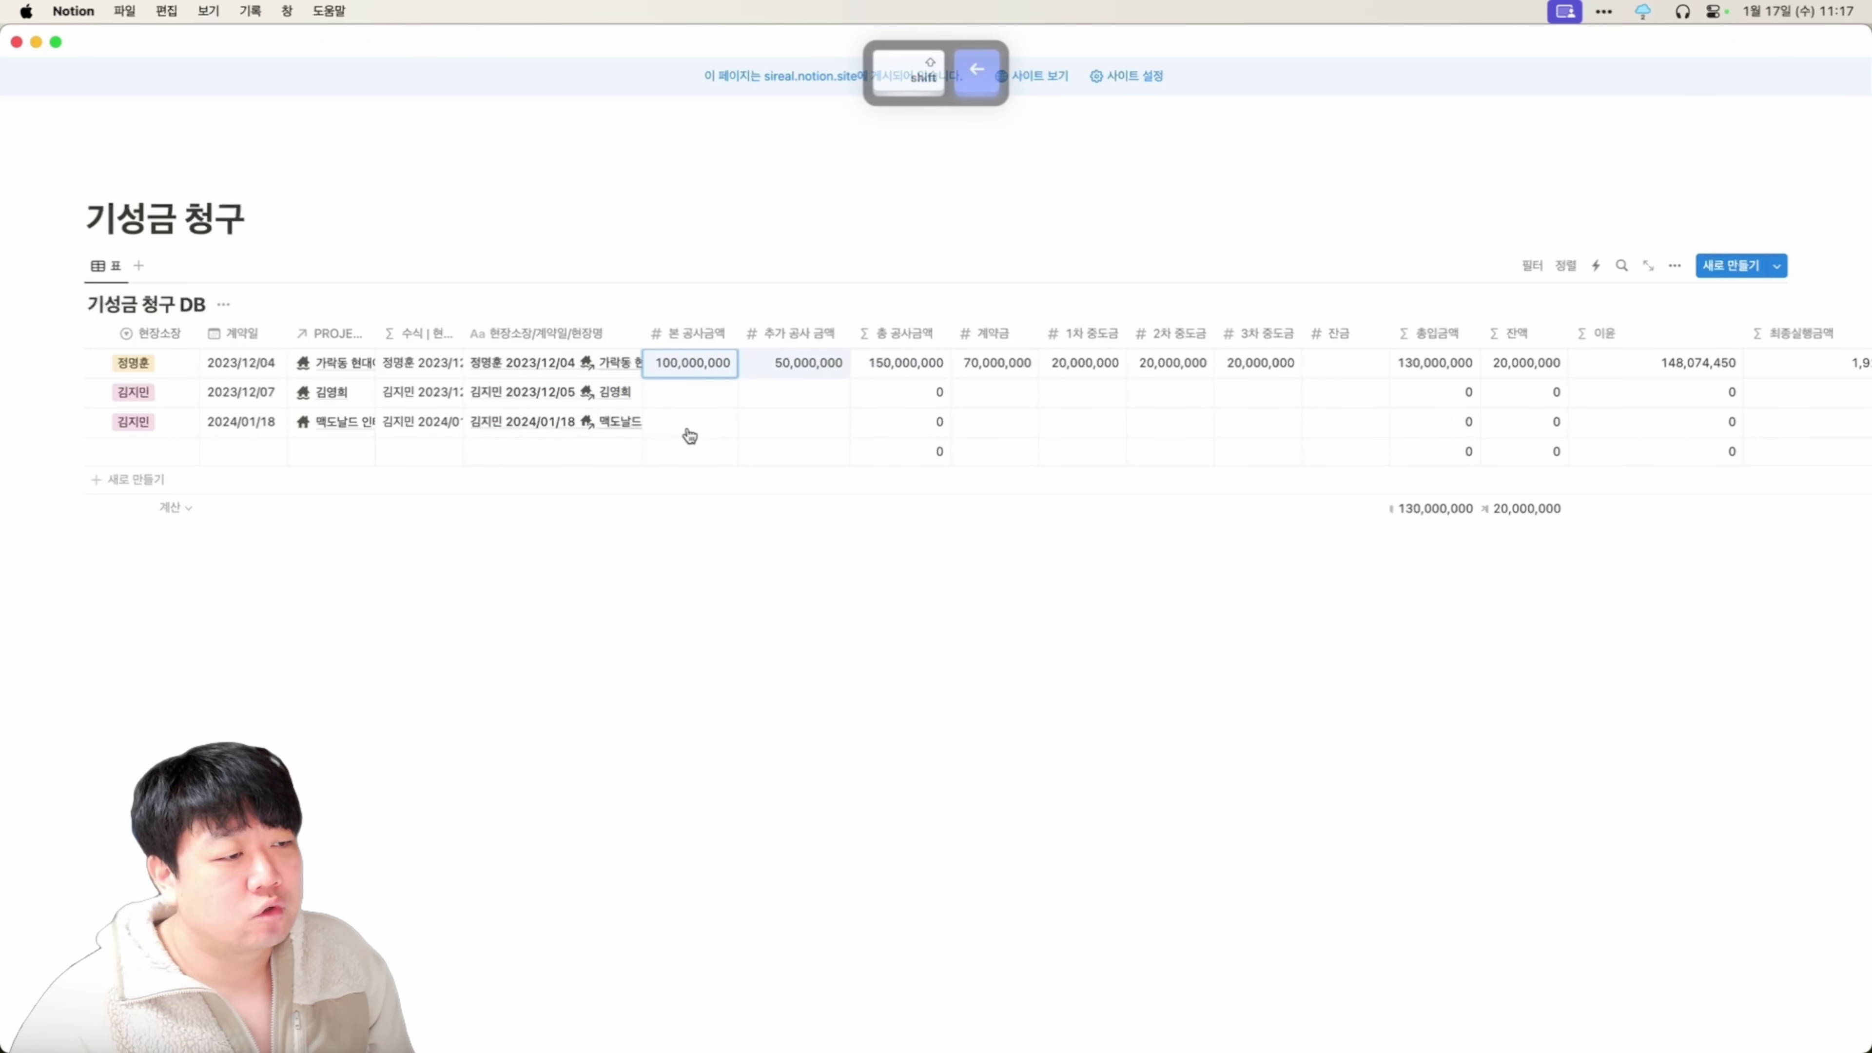
pyautogui.press('super+c')
pyautogui.press('Down')
pyautogui.press('super+v')
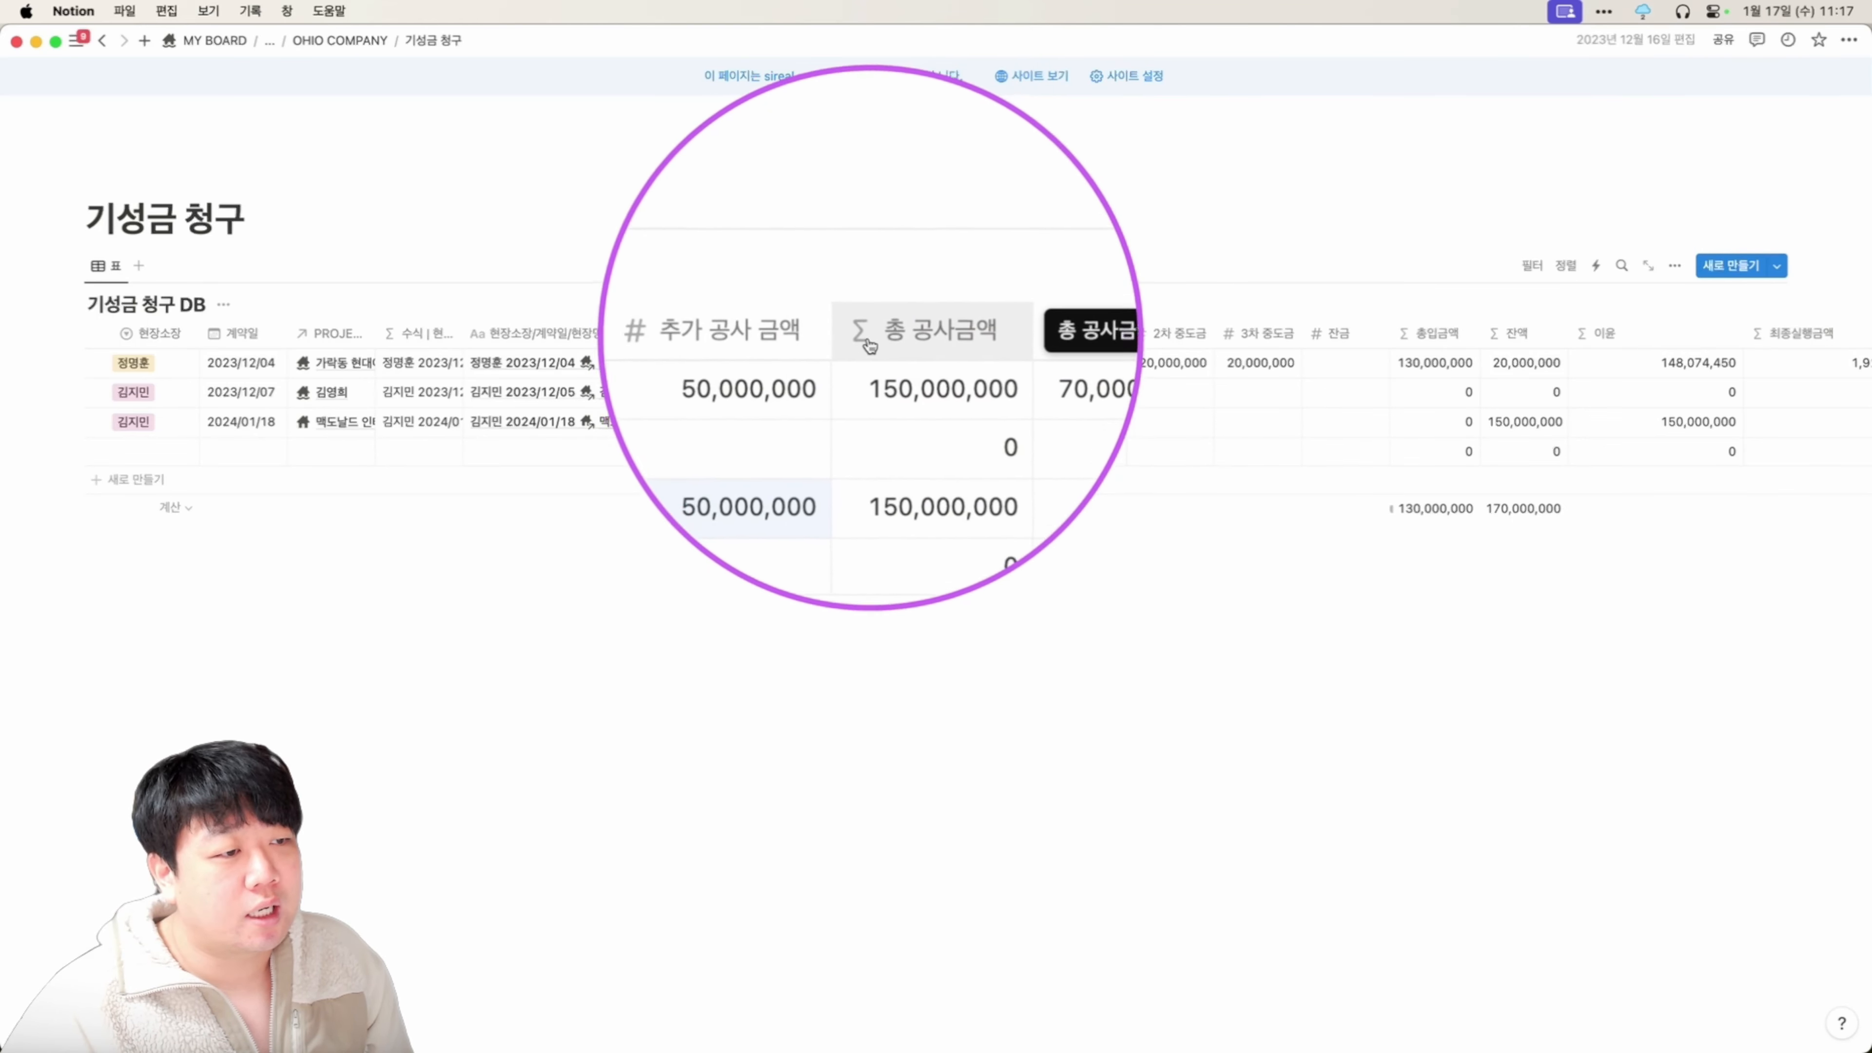
# Select the deposit and interim payment cells across the rows.
pyautogui.press('super')
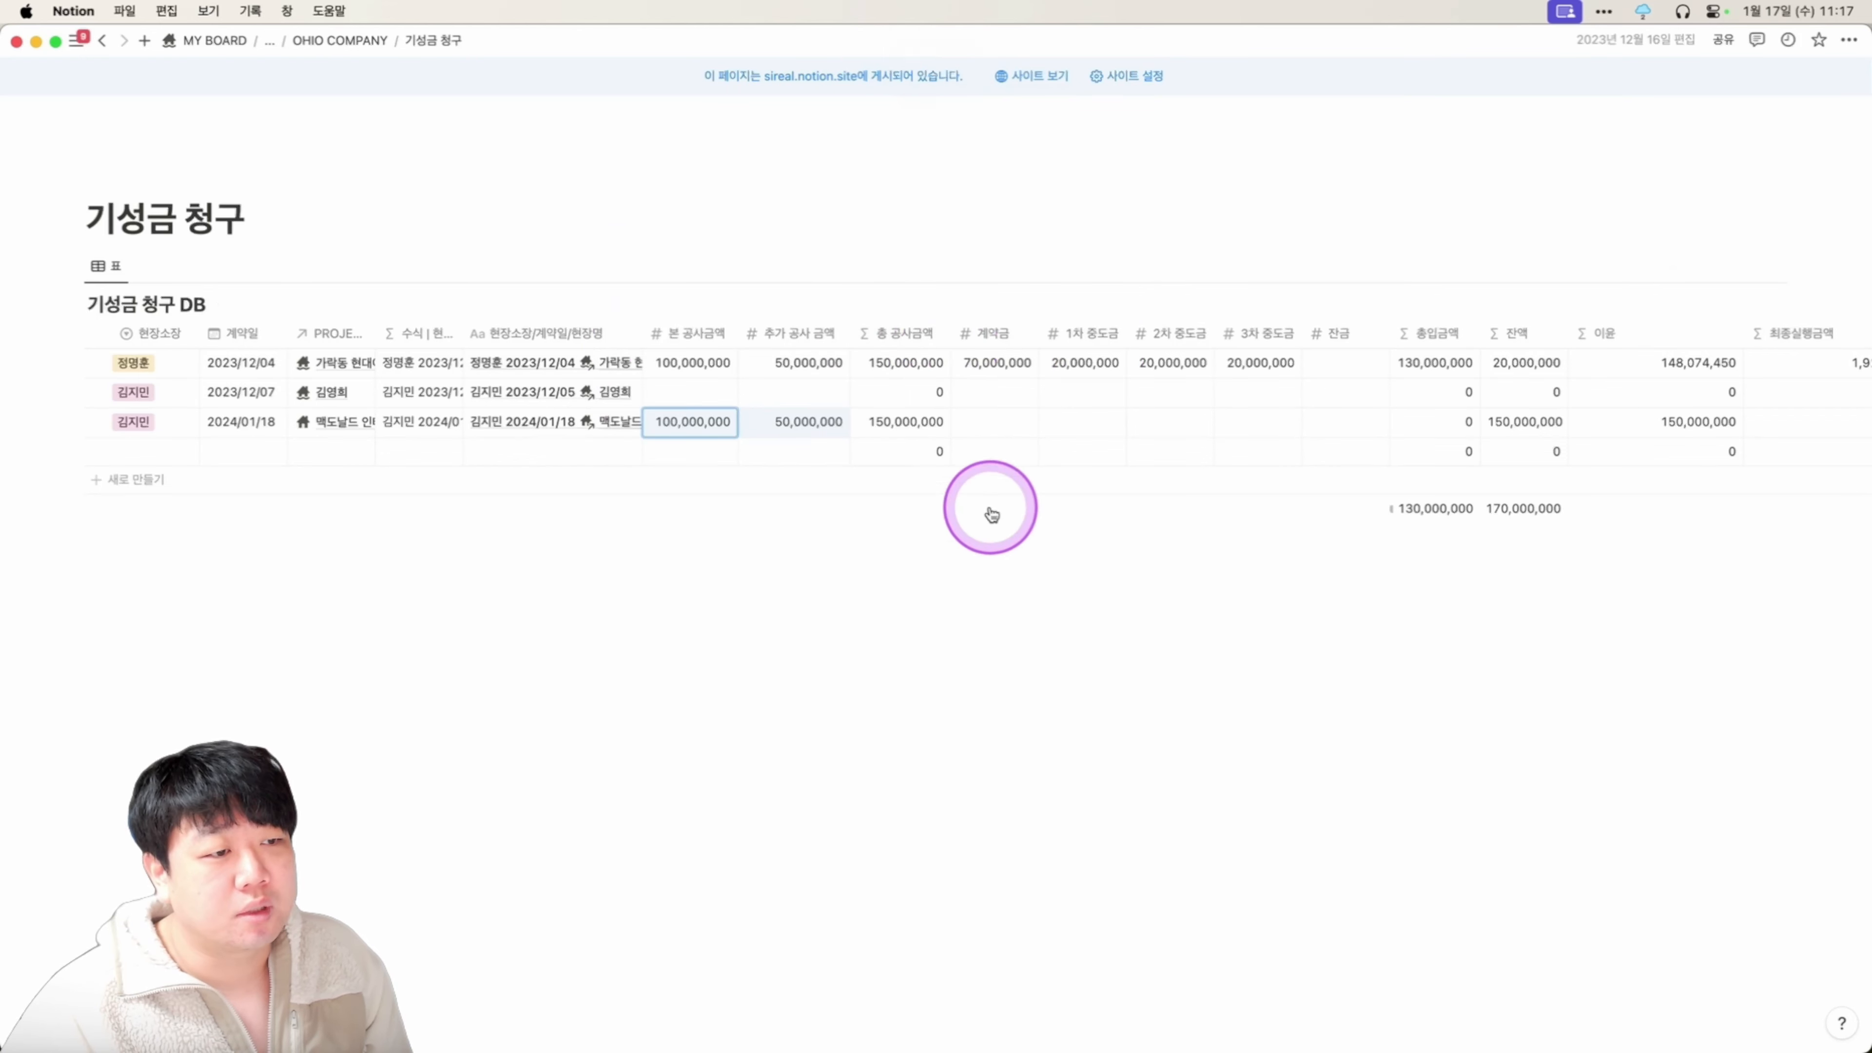
pyautogui.press('shift+super')
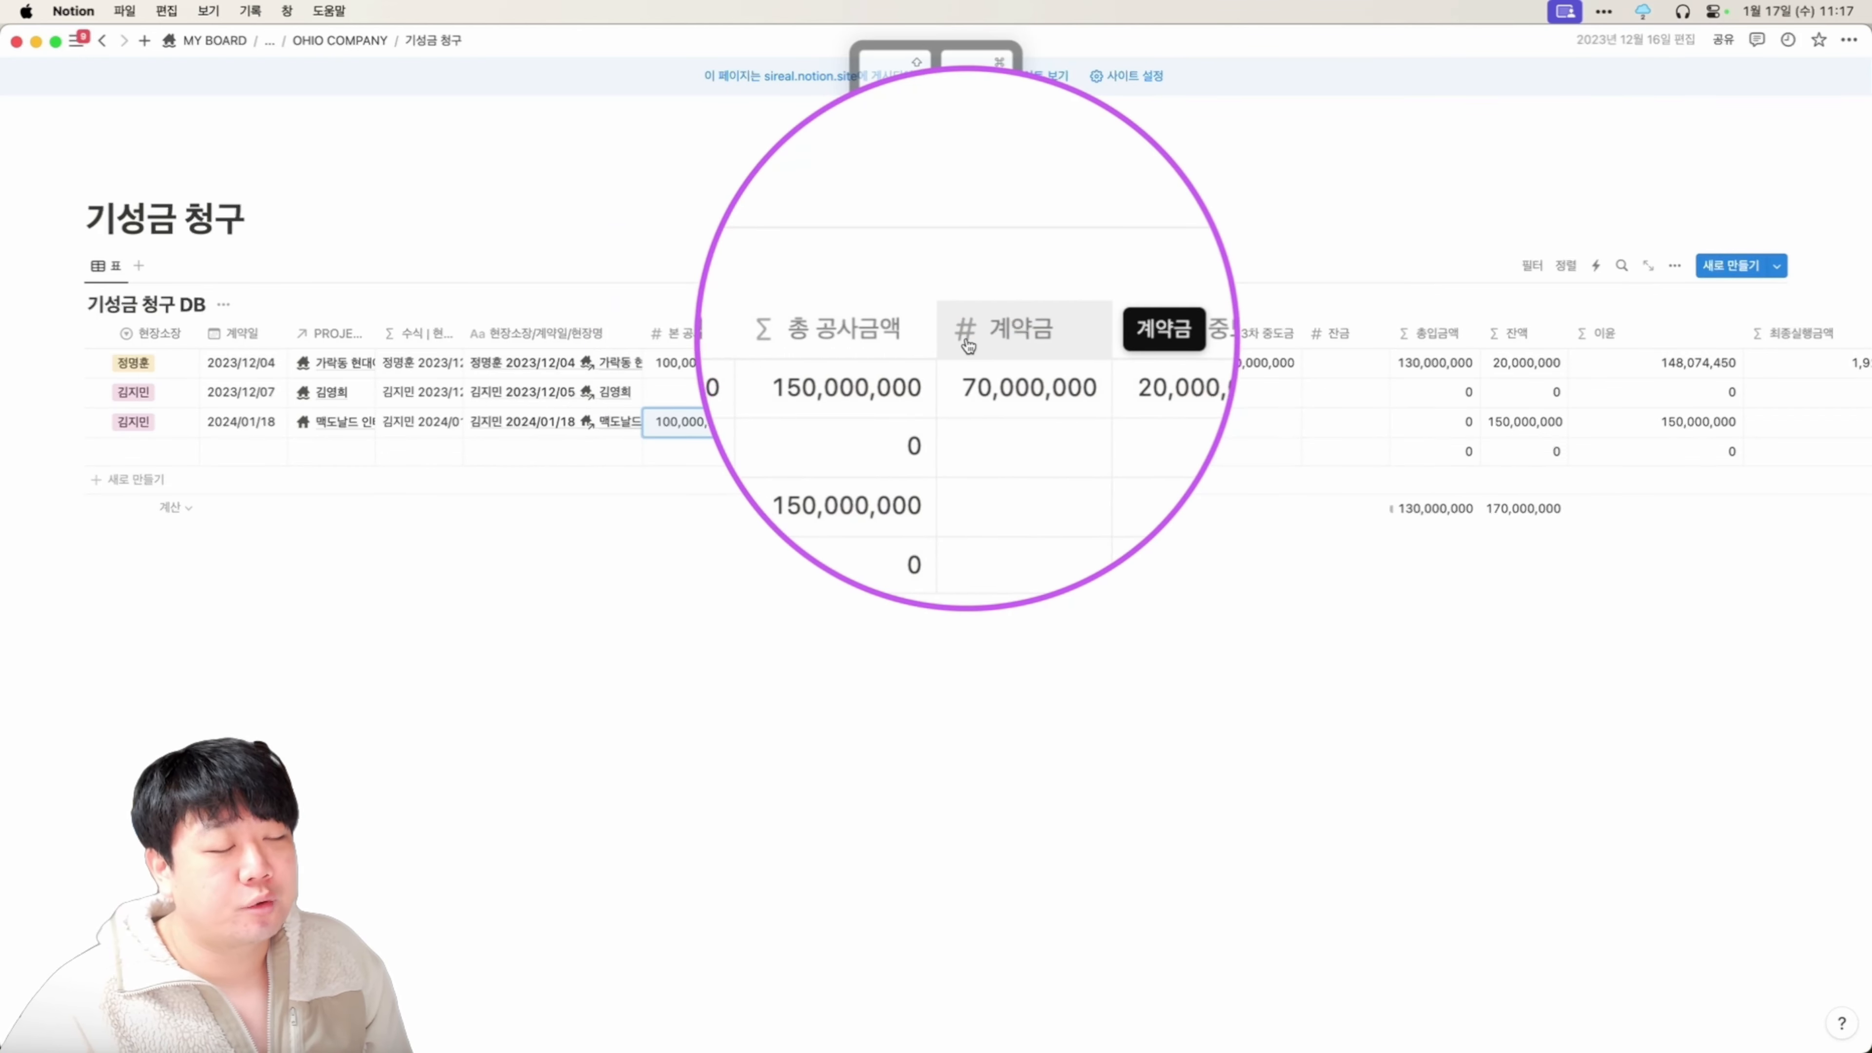
pyautogui.press('super')
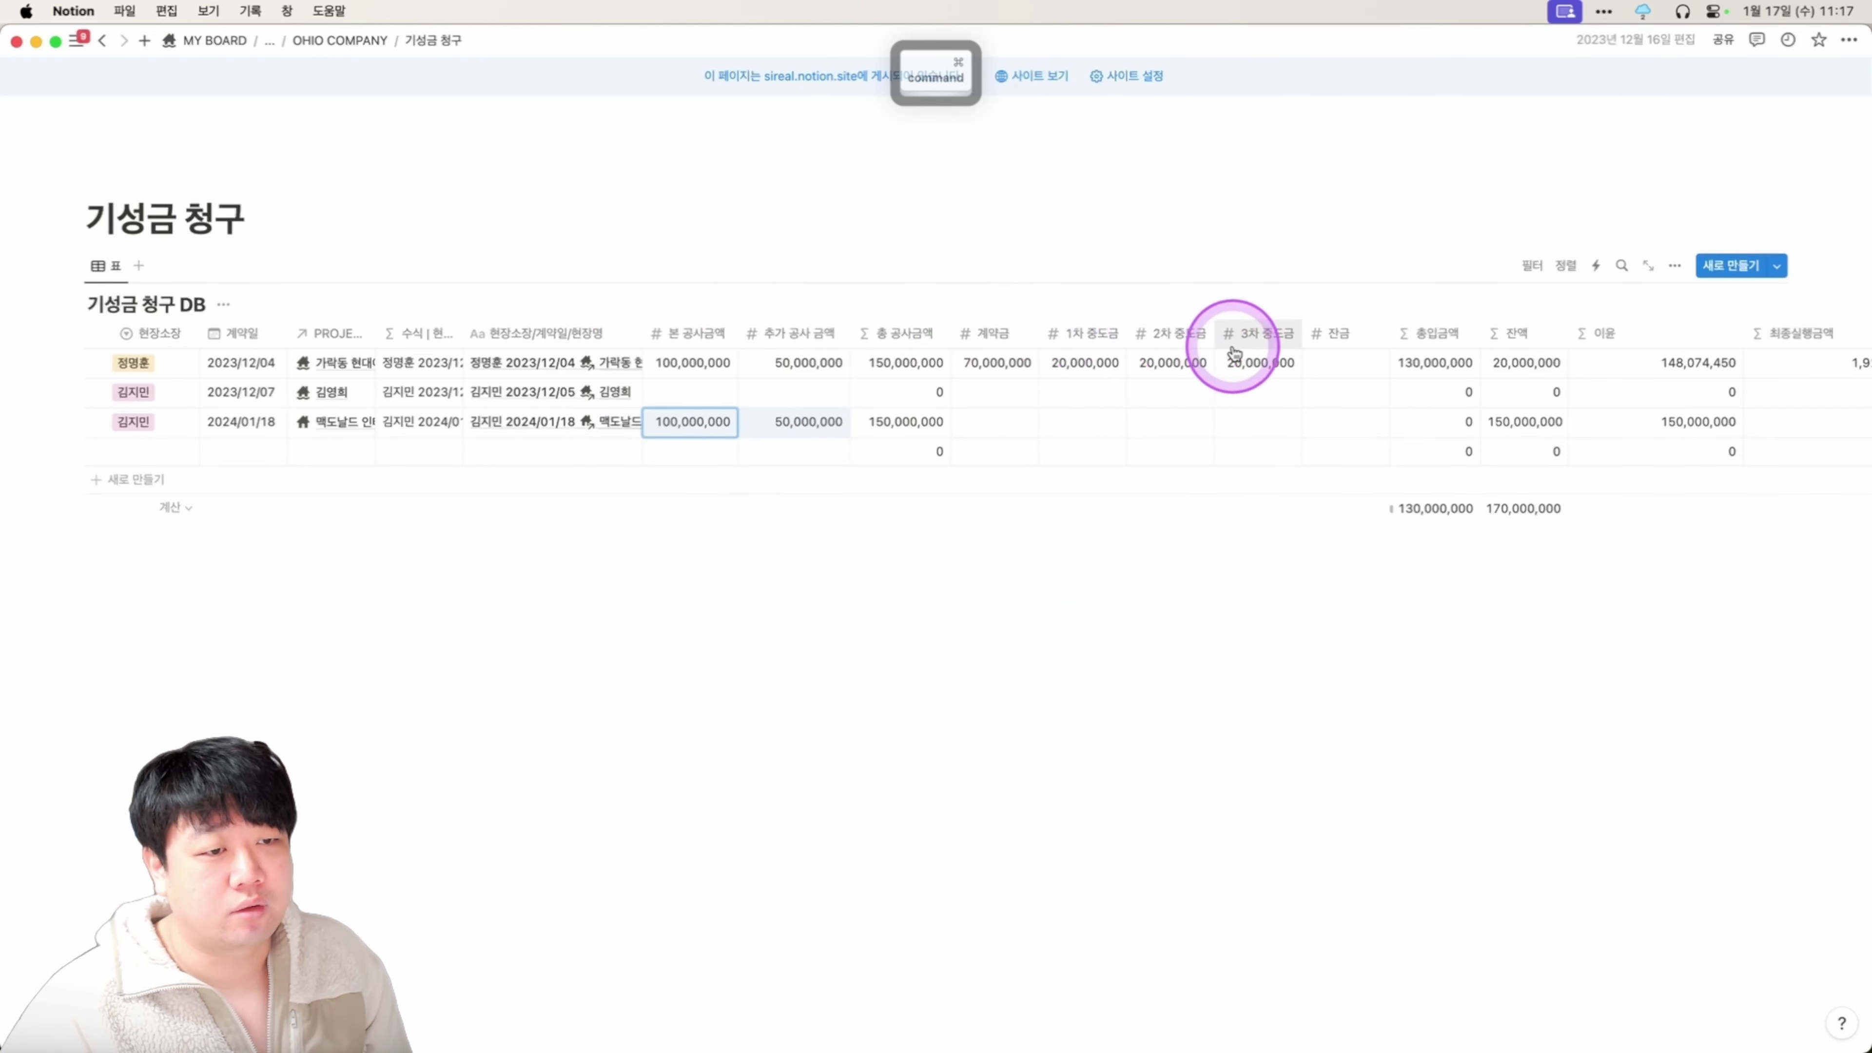
pyautogui.moveTo(997, 378); pyautogui.dragTo(1278, 379)
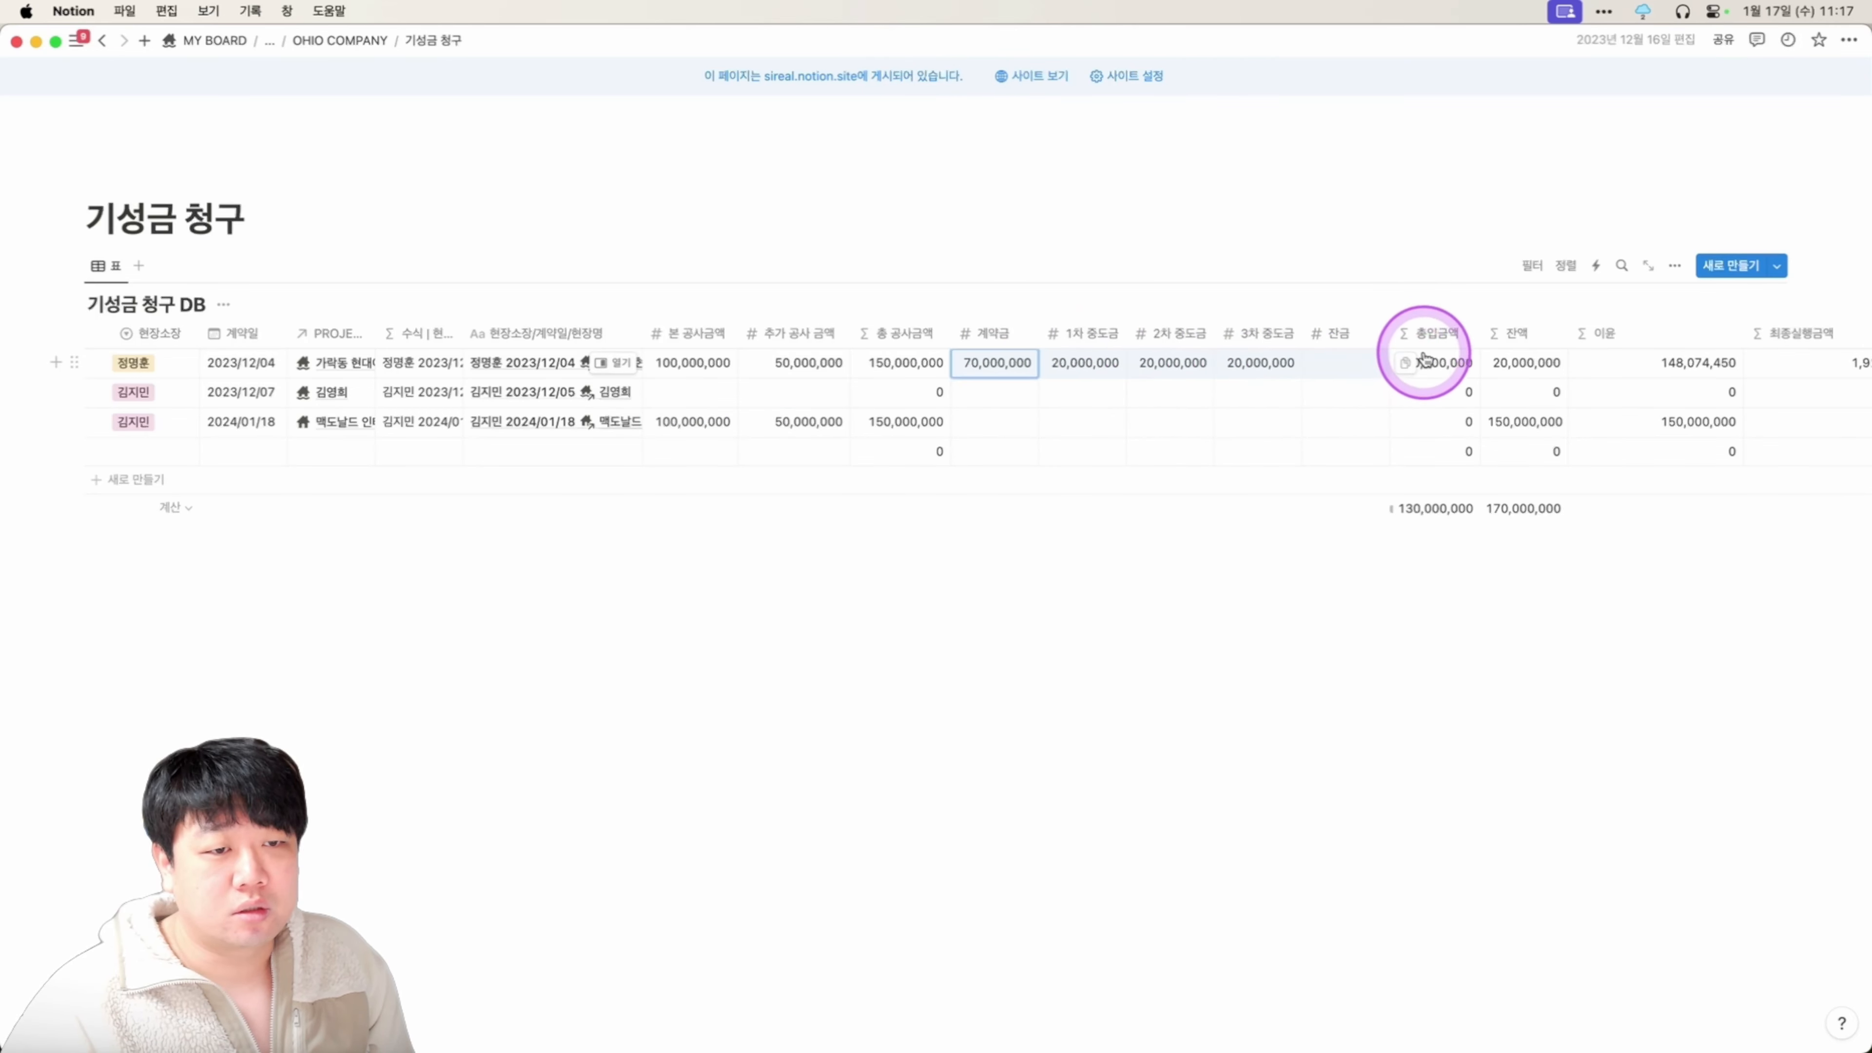
pyautogui.press('shift')
pyautogui.press('shift+super')
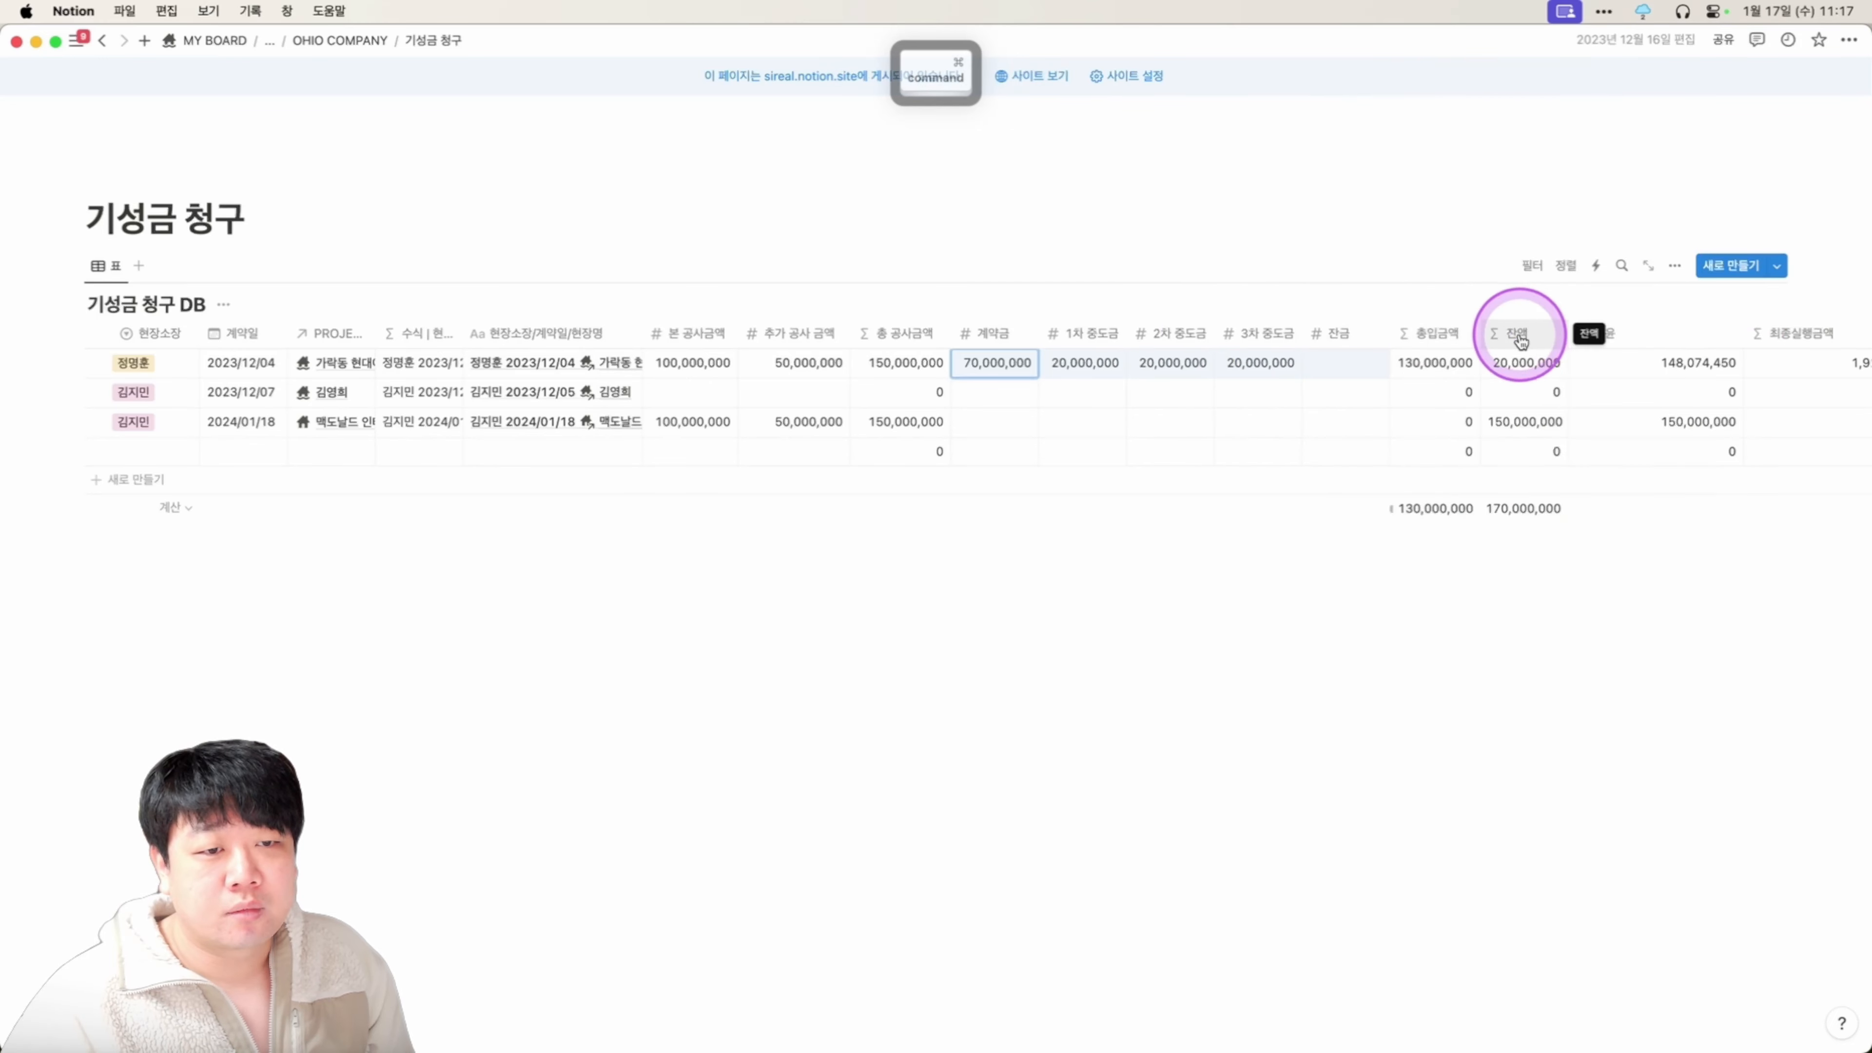
pyautogui.press('shift+super')
pyautogui.press('shift+super')
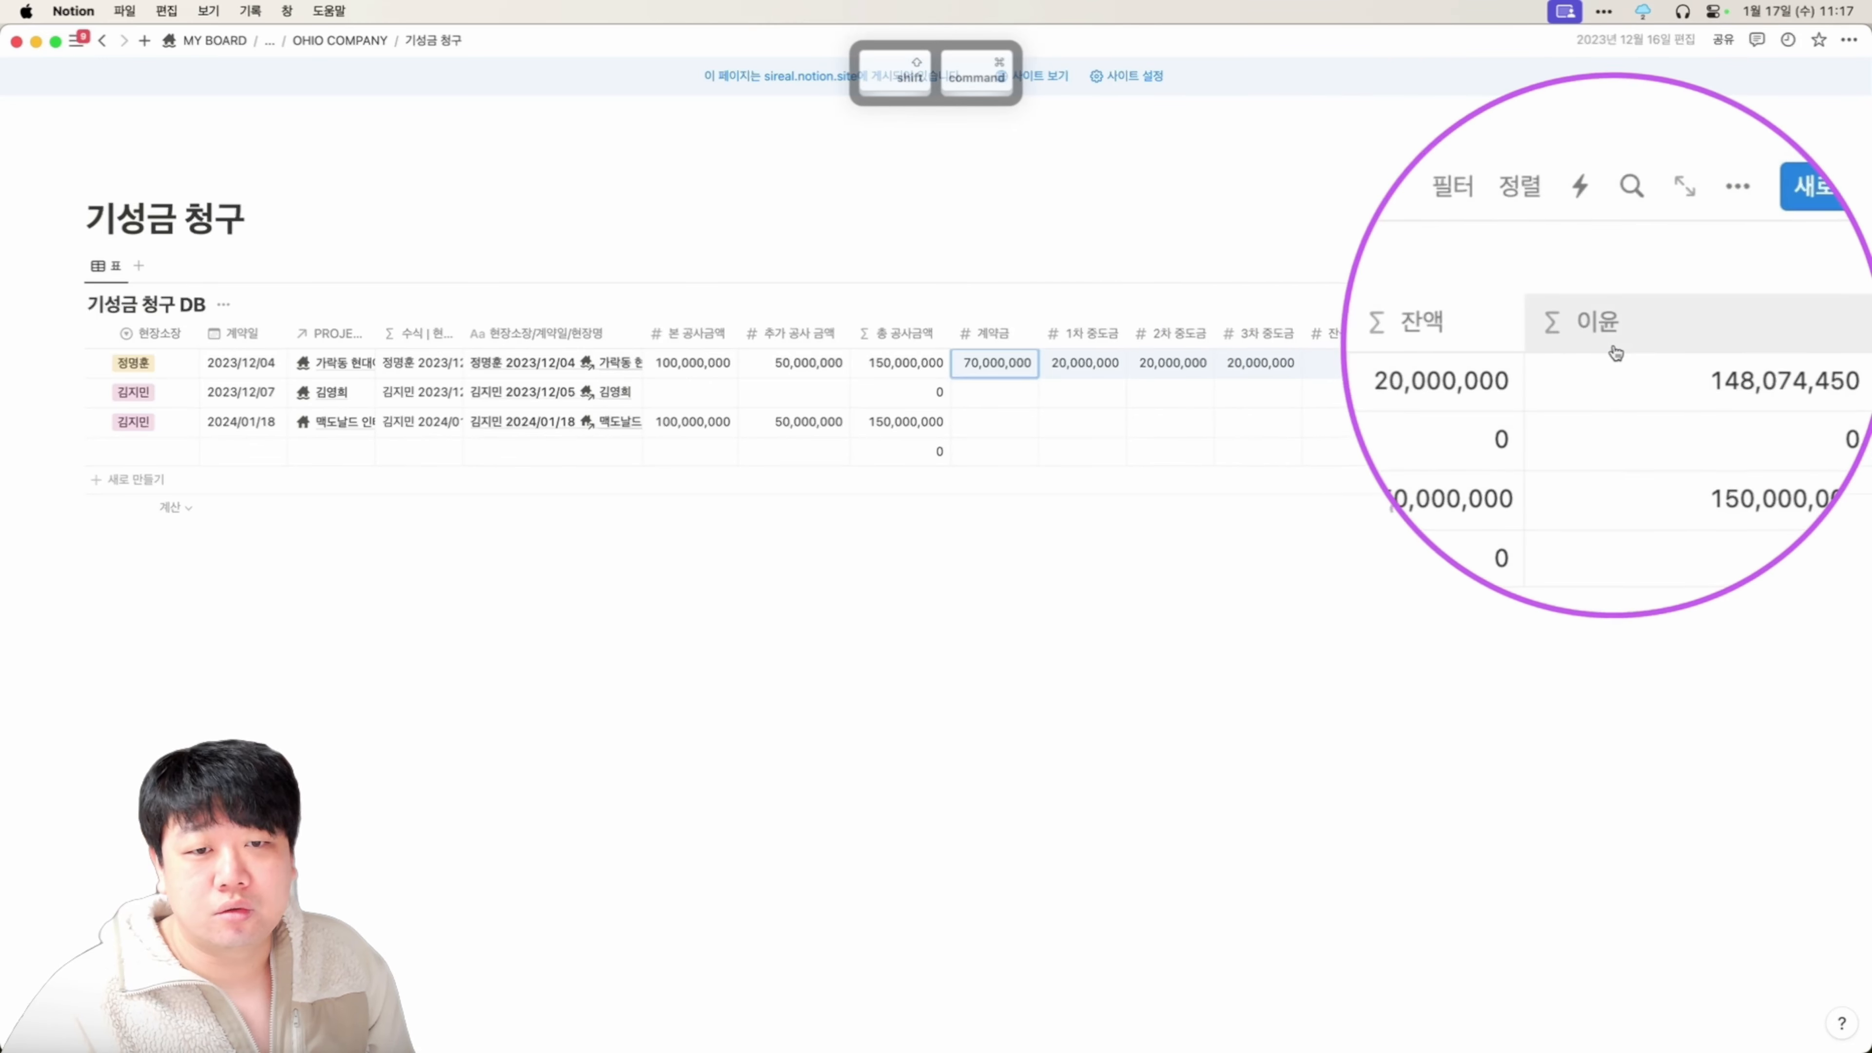
pyautogui.hscroll(1, 1697, 361)
pyautogui.hscroll(4, 1698, 360)
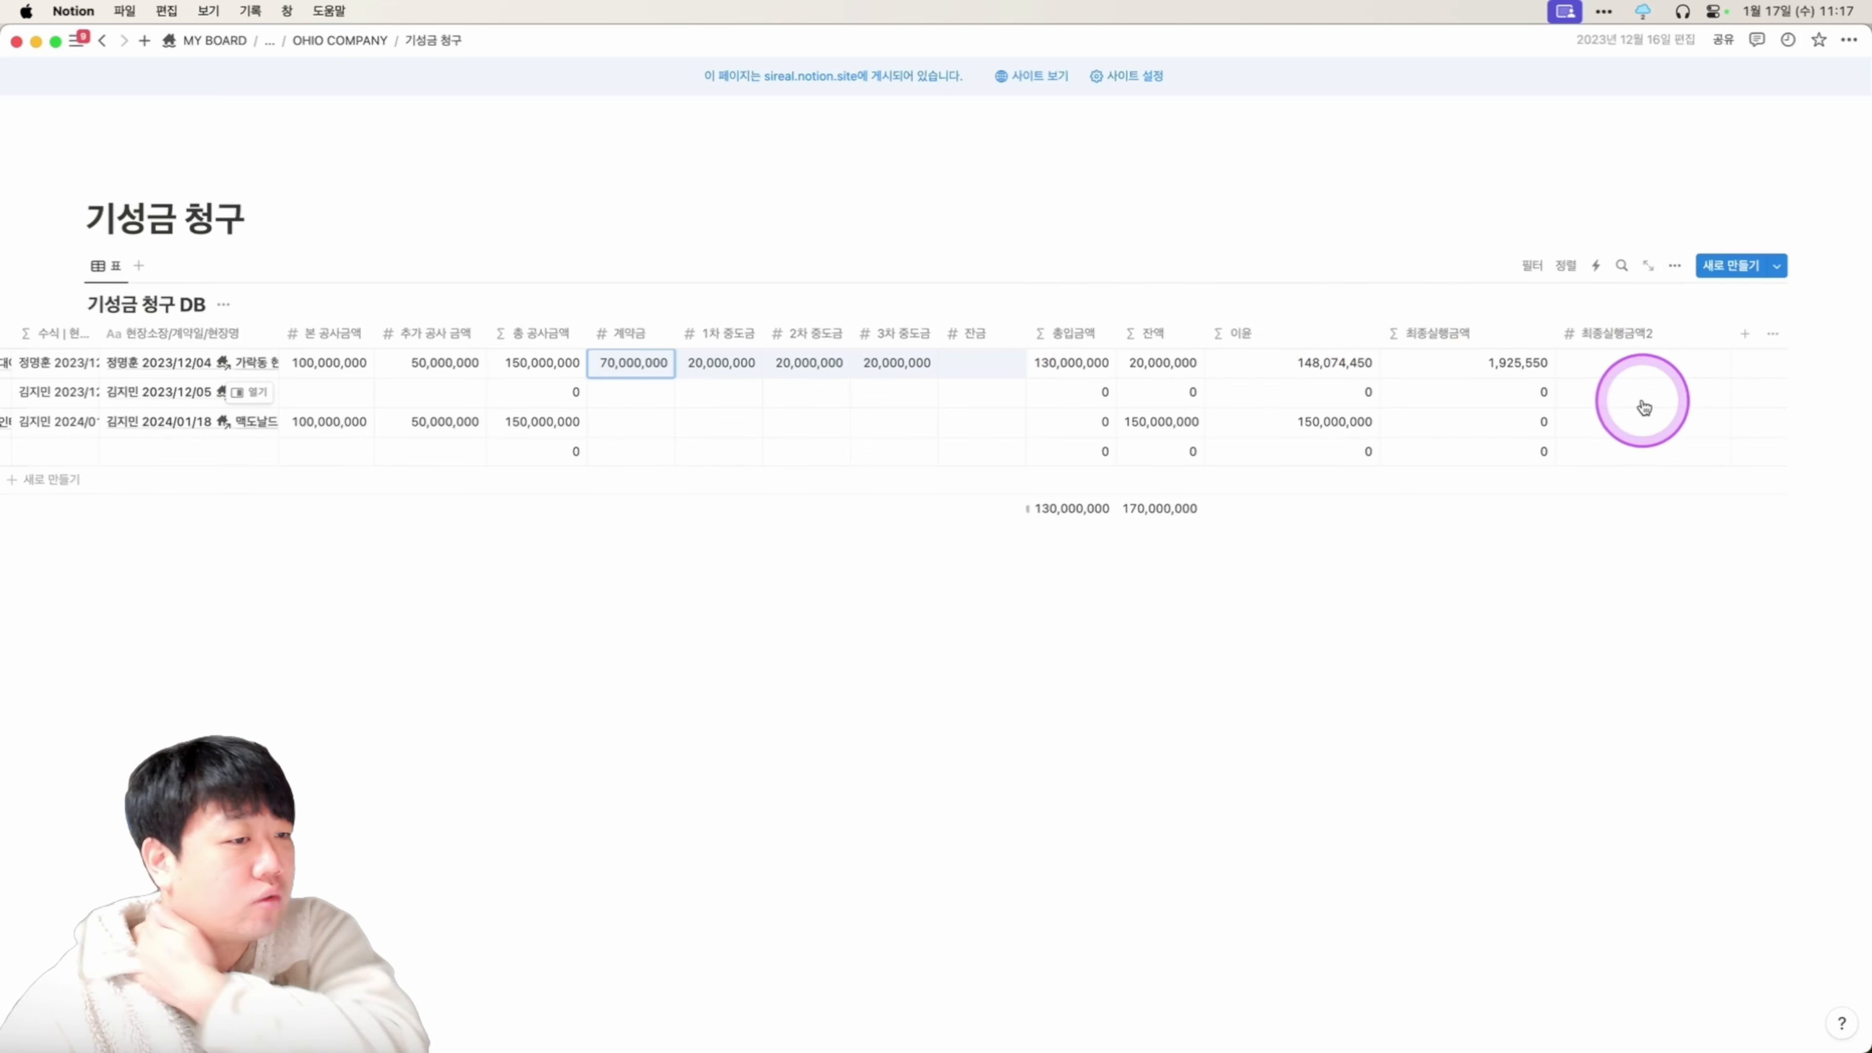
pyautogui.moveTo(973, 368); pyautogui.dragTo(639, 466)
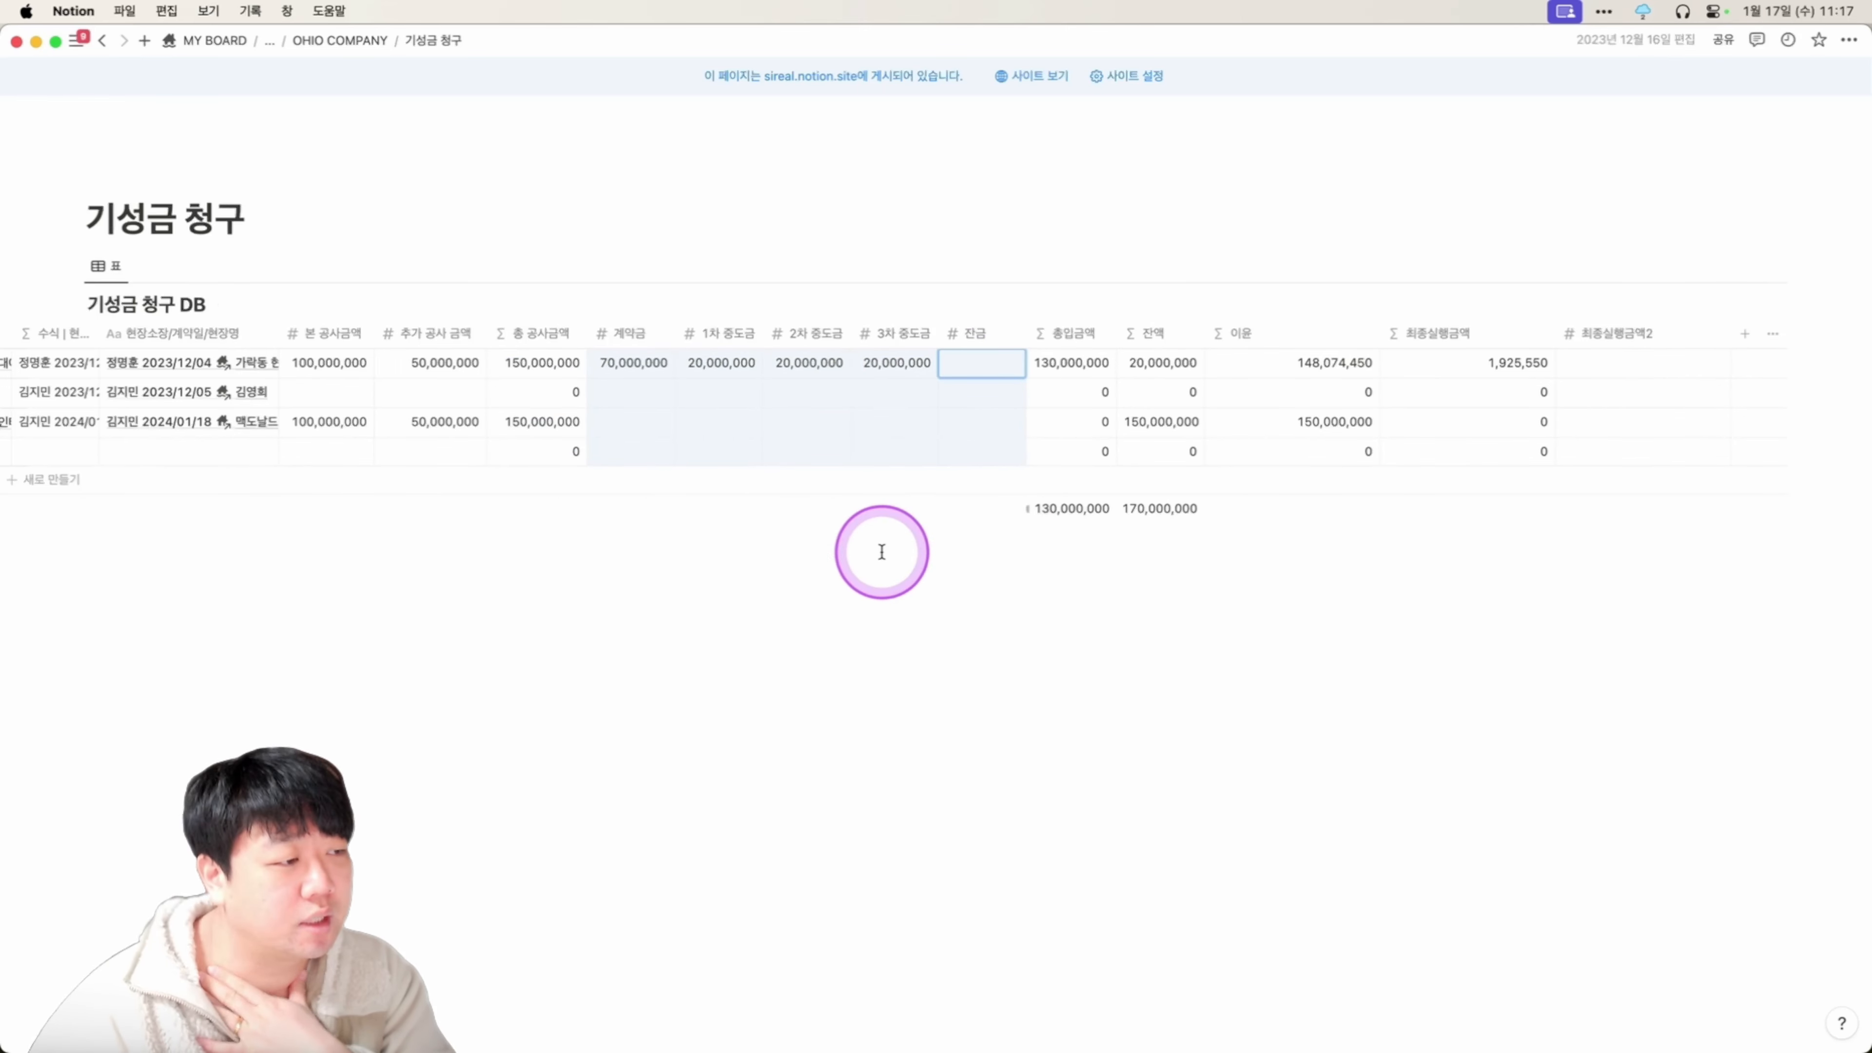
pyautogui.hscroll(-2, 848, 485)
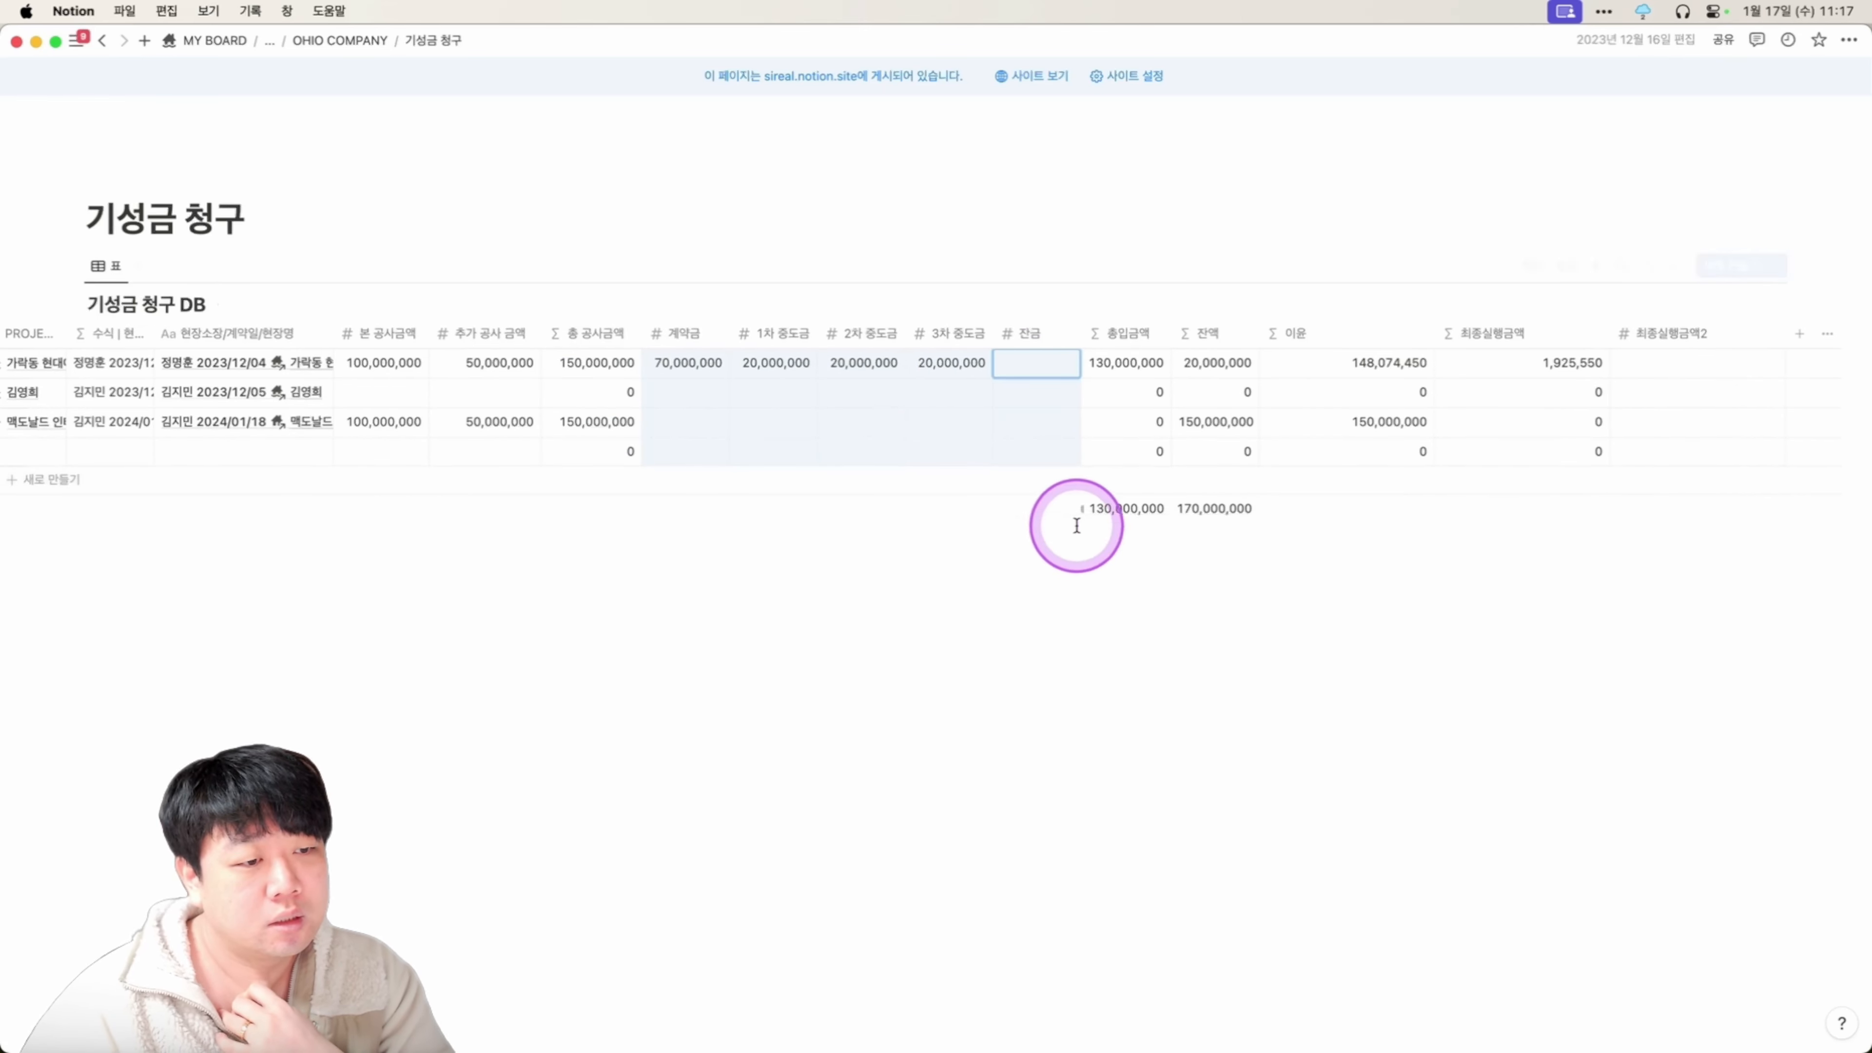
pyautogui.hscroll(-8, 781, 468)
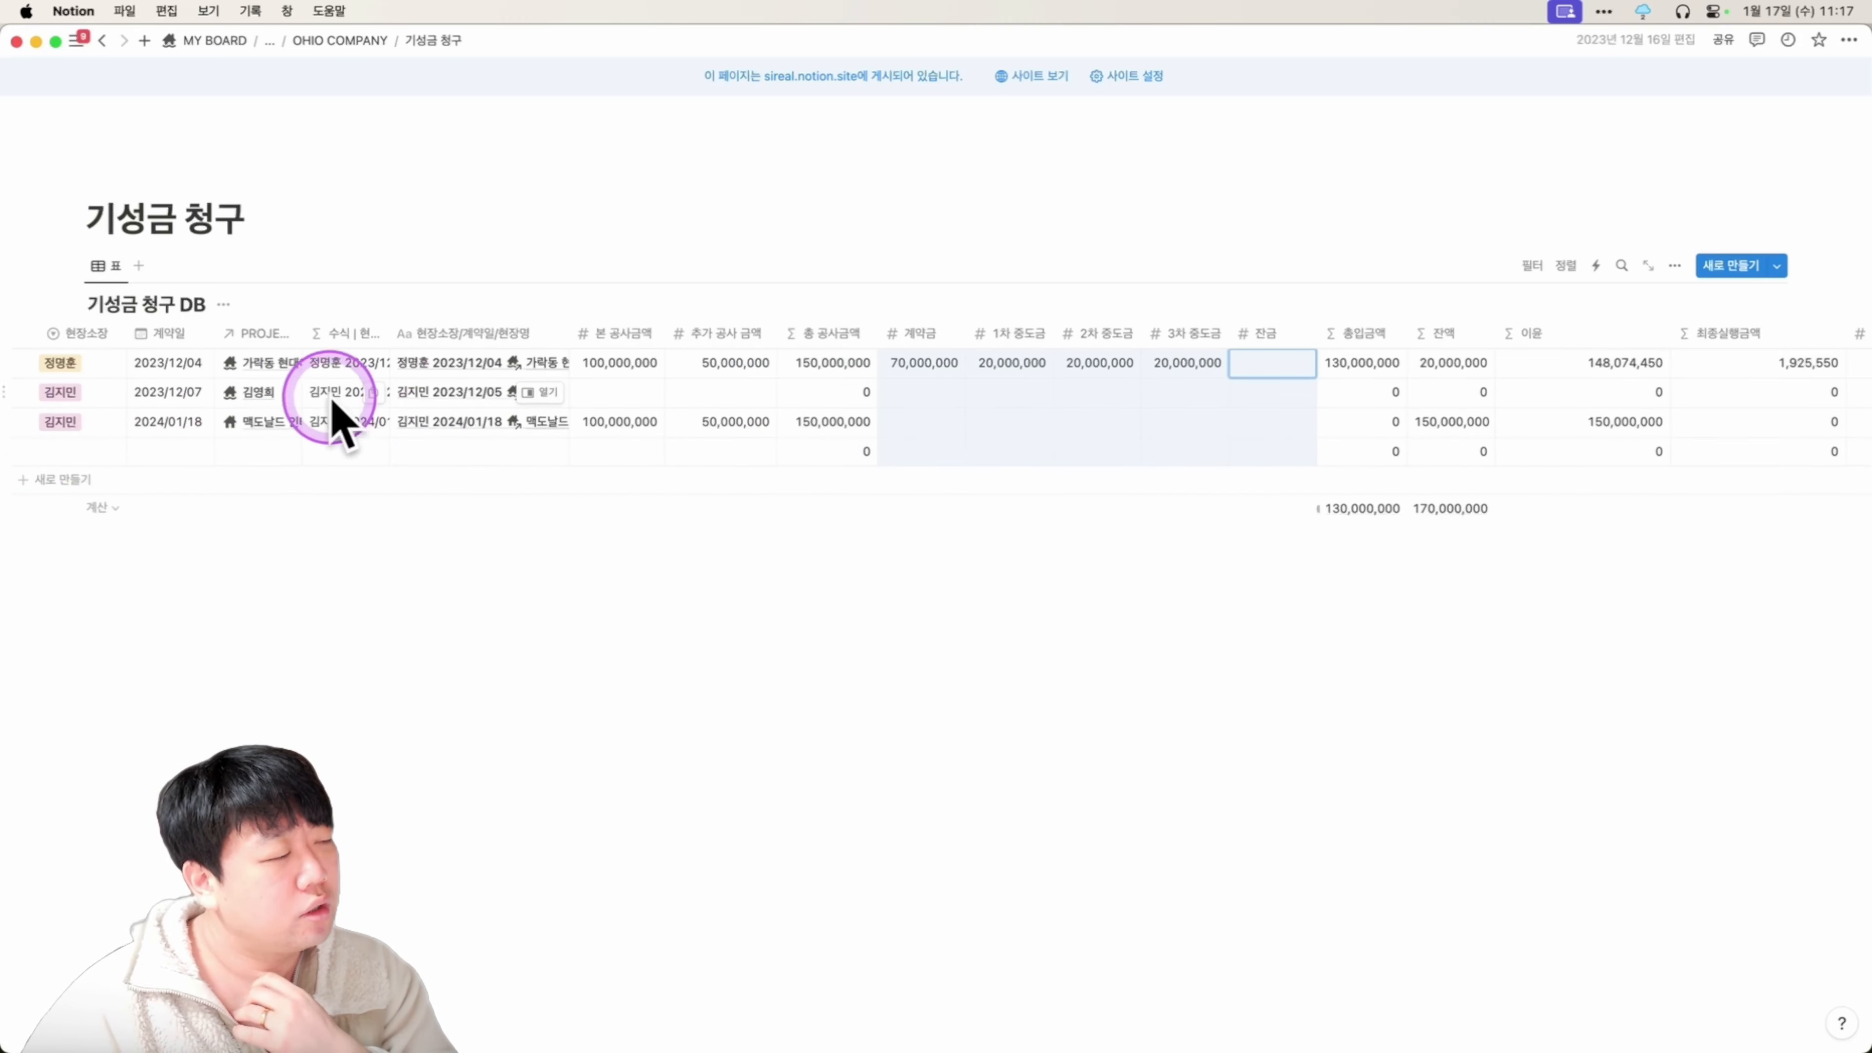
pyautogui.hscroll(-3, 328, 402)
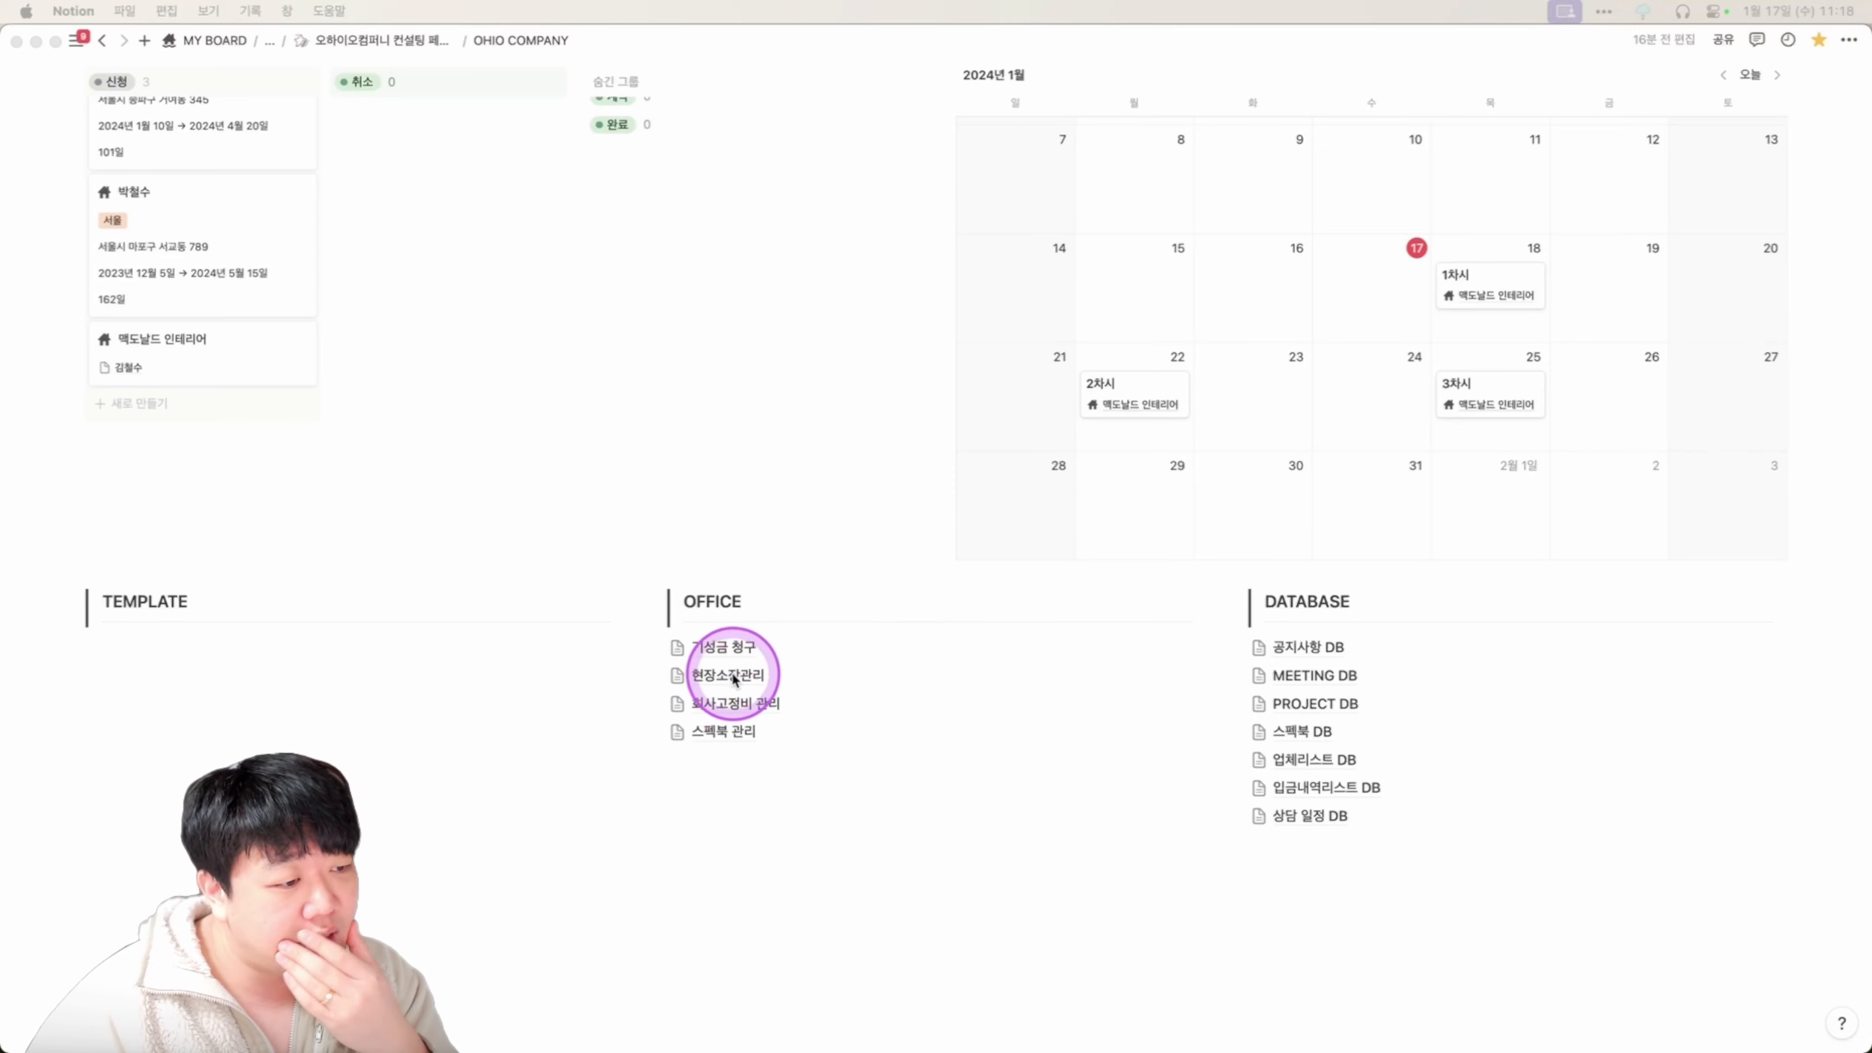
# Open 현장소장관리 on the second site manager's view and widen its title column.
pyautogui.click(730, 676)
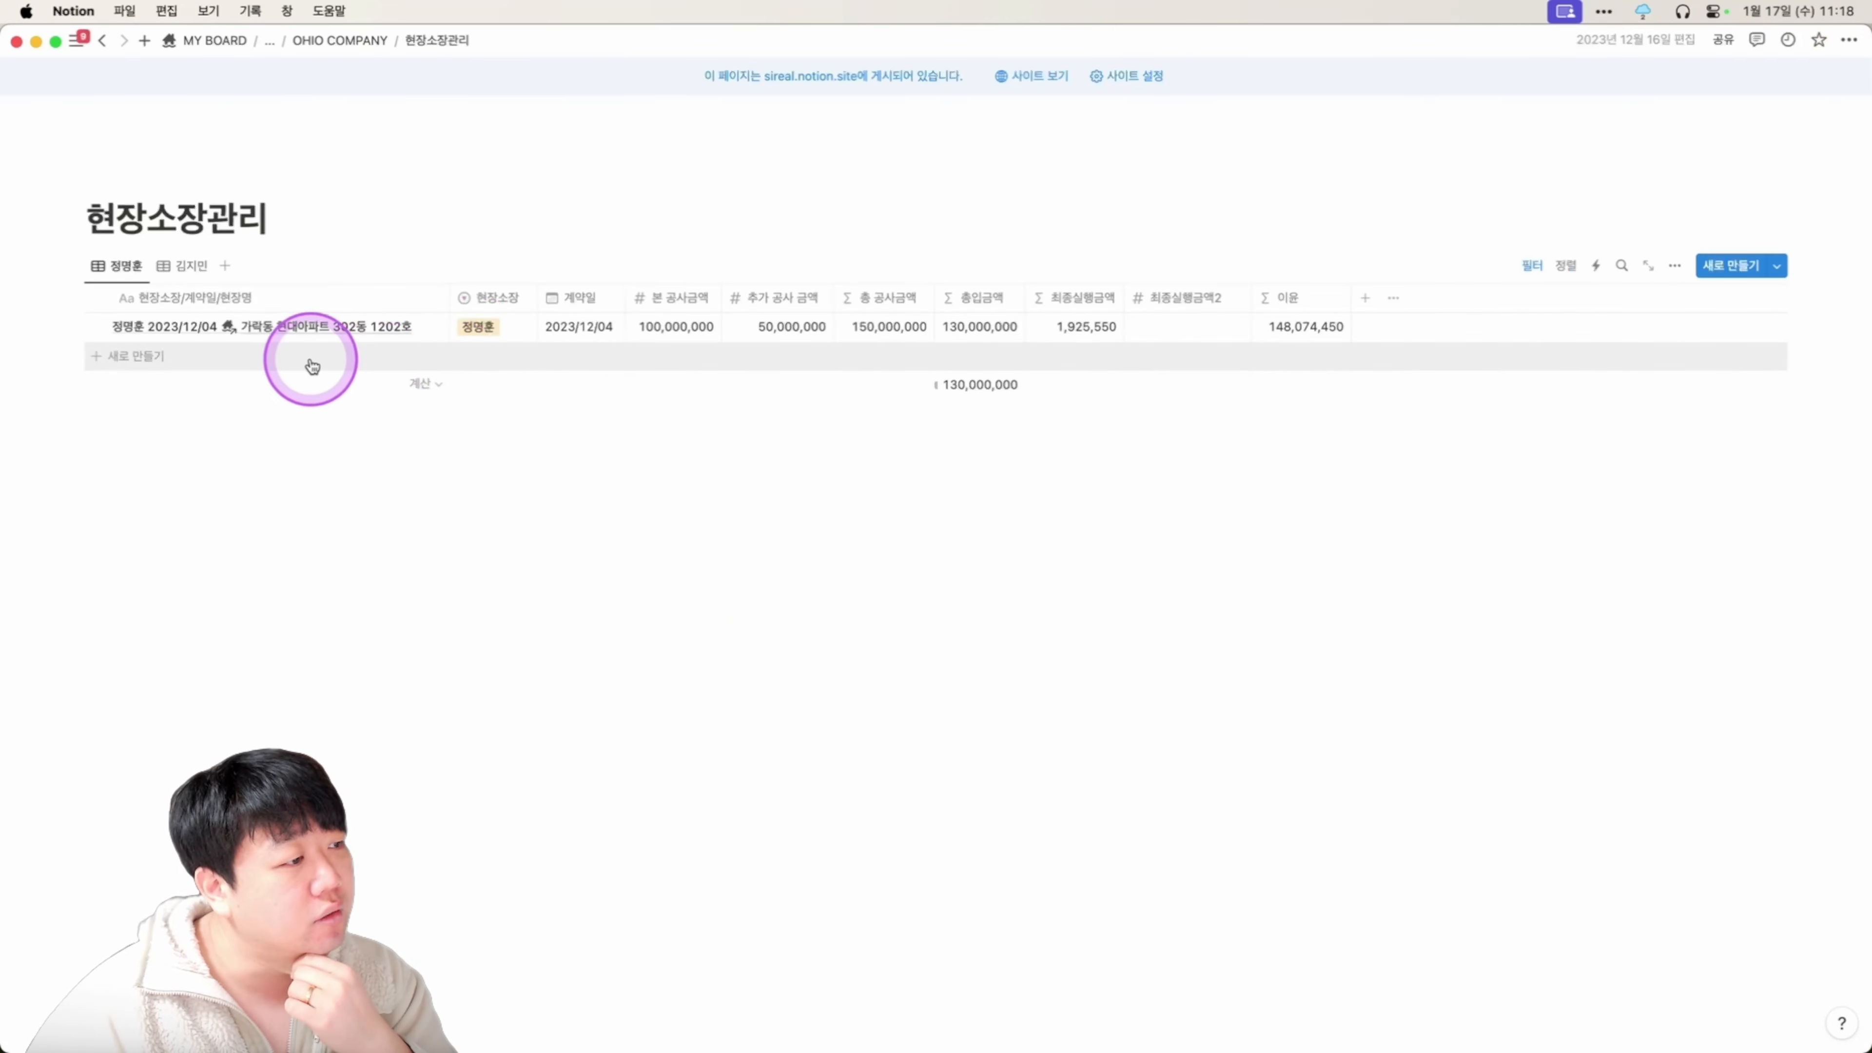
pyautogui.moveTo(421, 333)
pyautogui.click(194, 267)
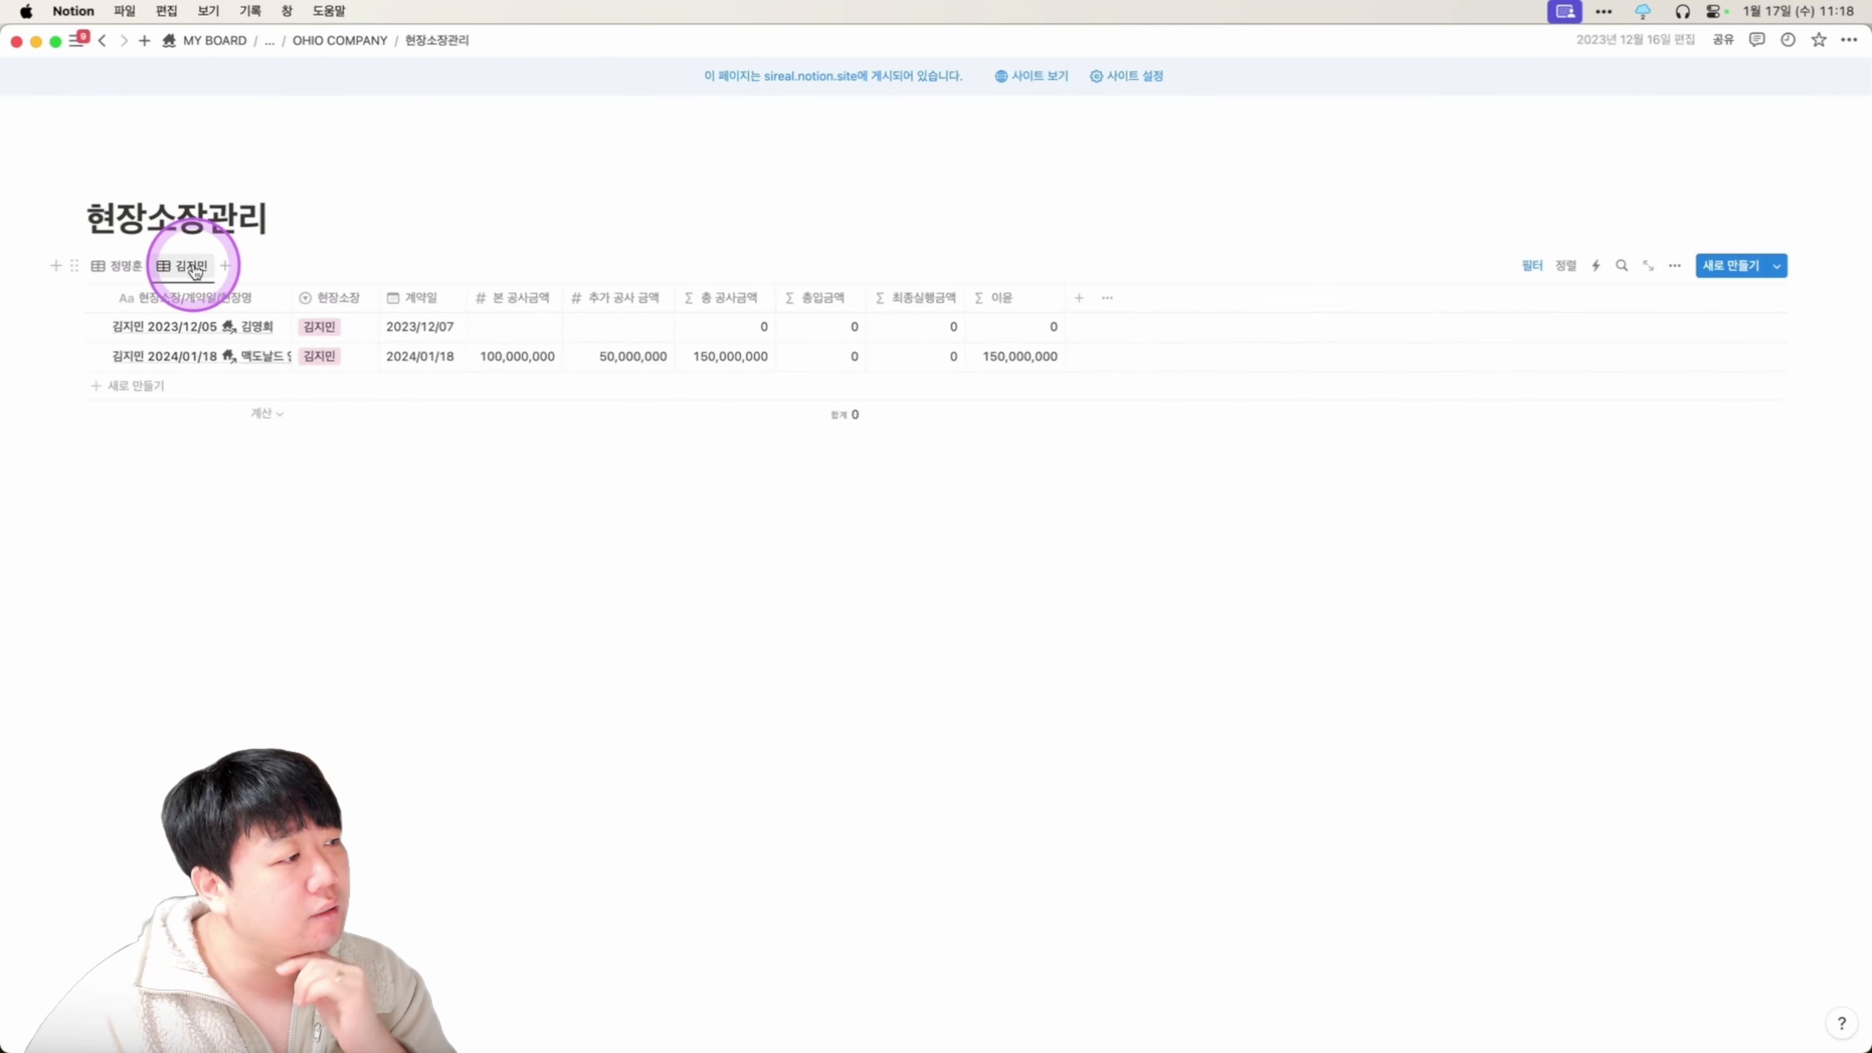
pyautogui.click(235, 358)
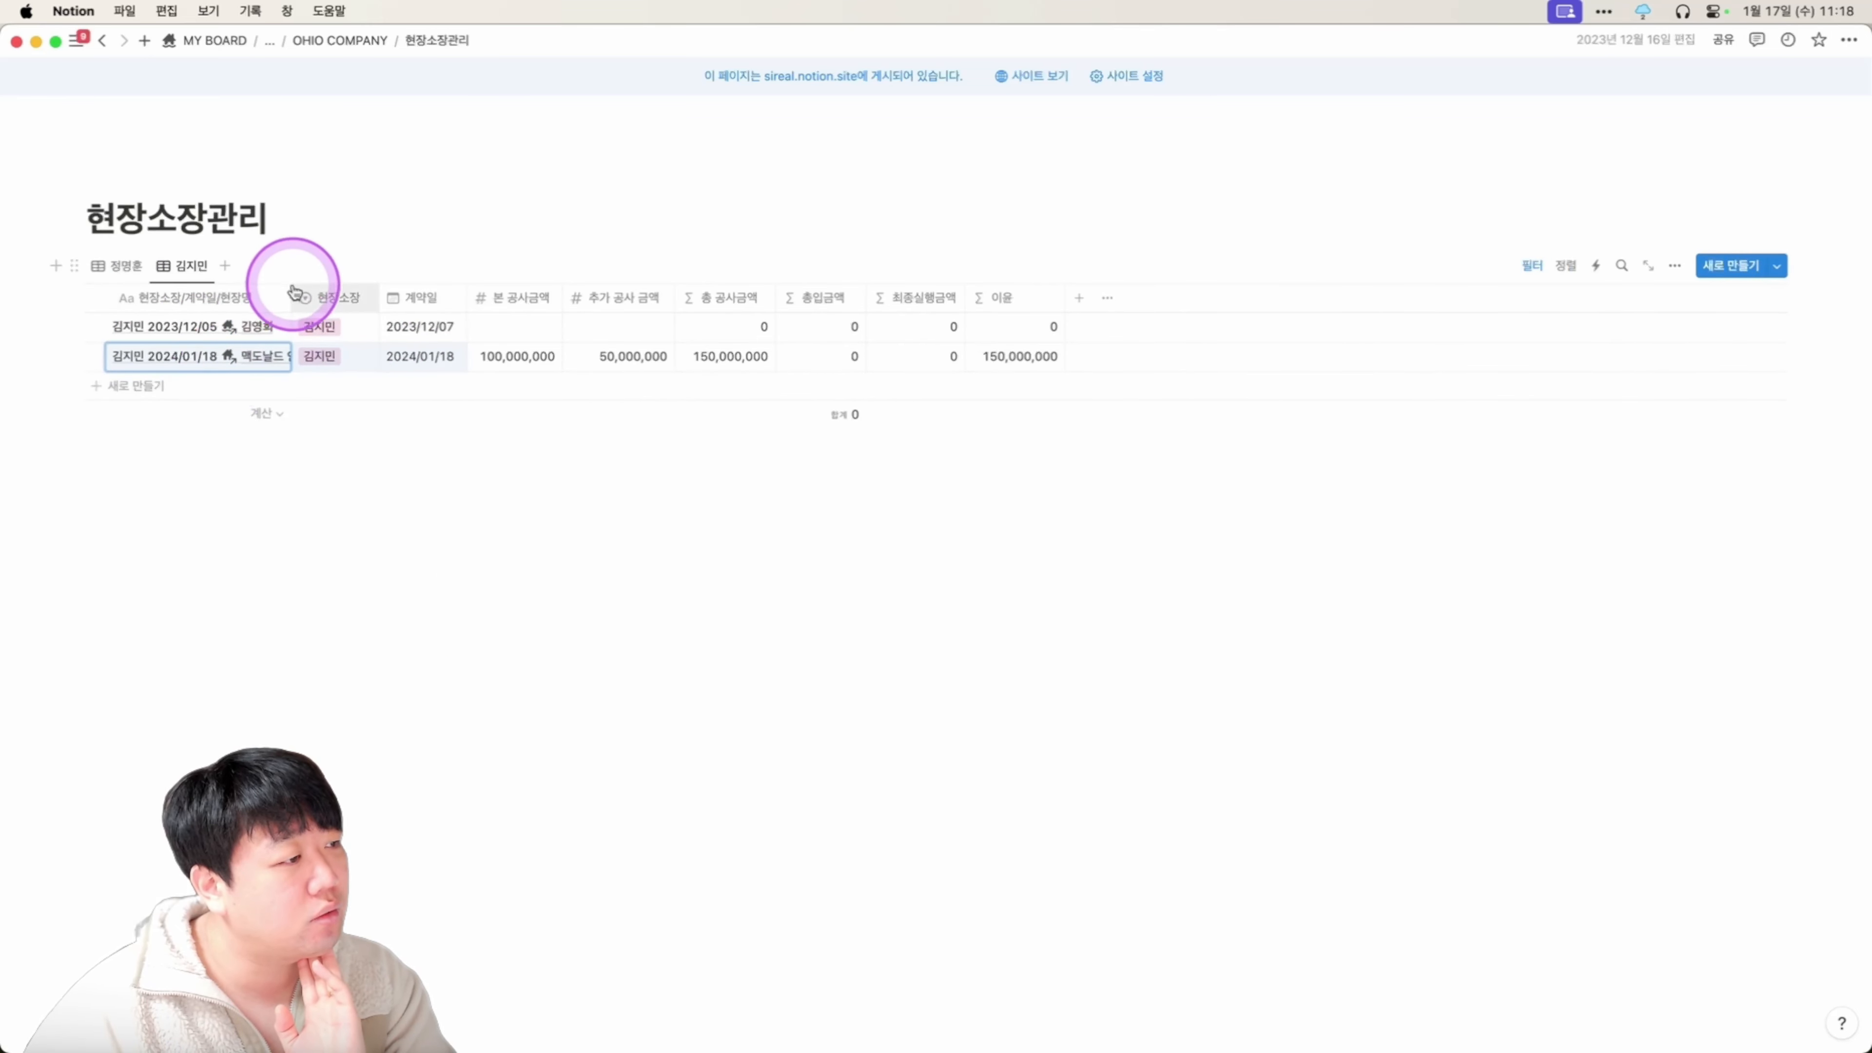
pyautogui.moveTo(293, 291); pyautogui.dragTo(351, 279)
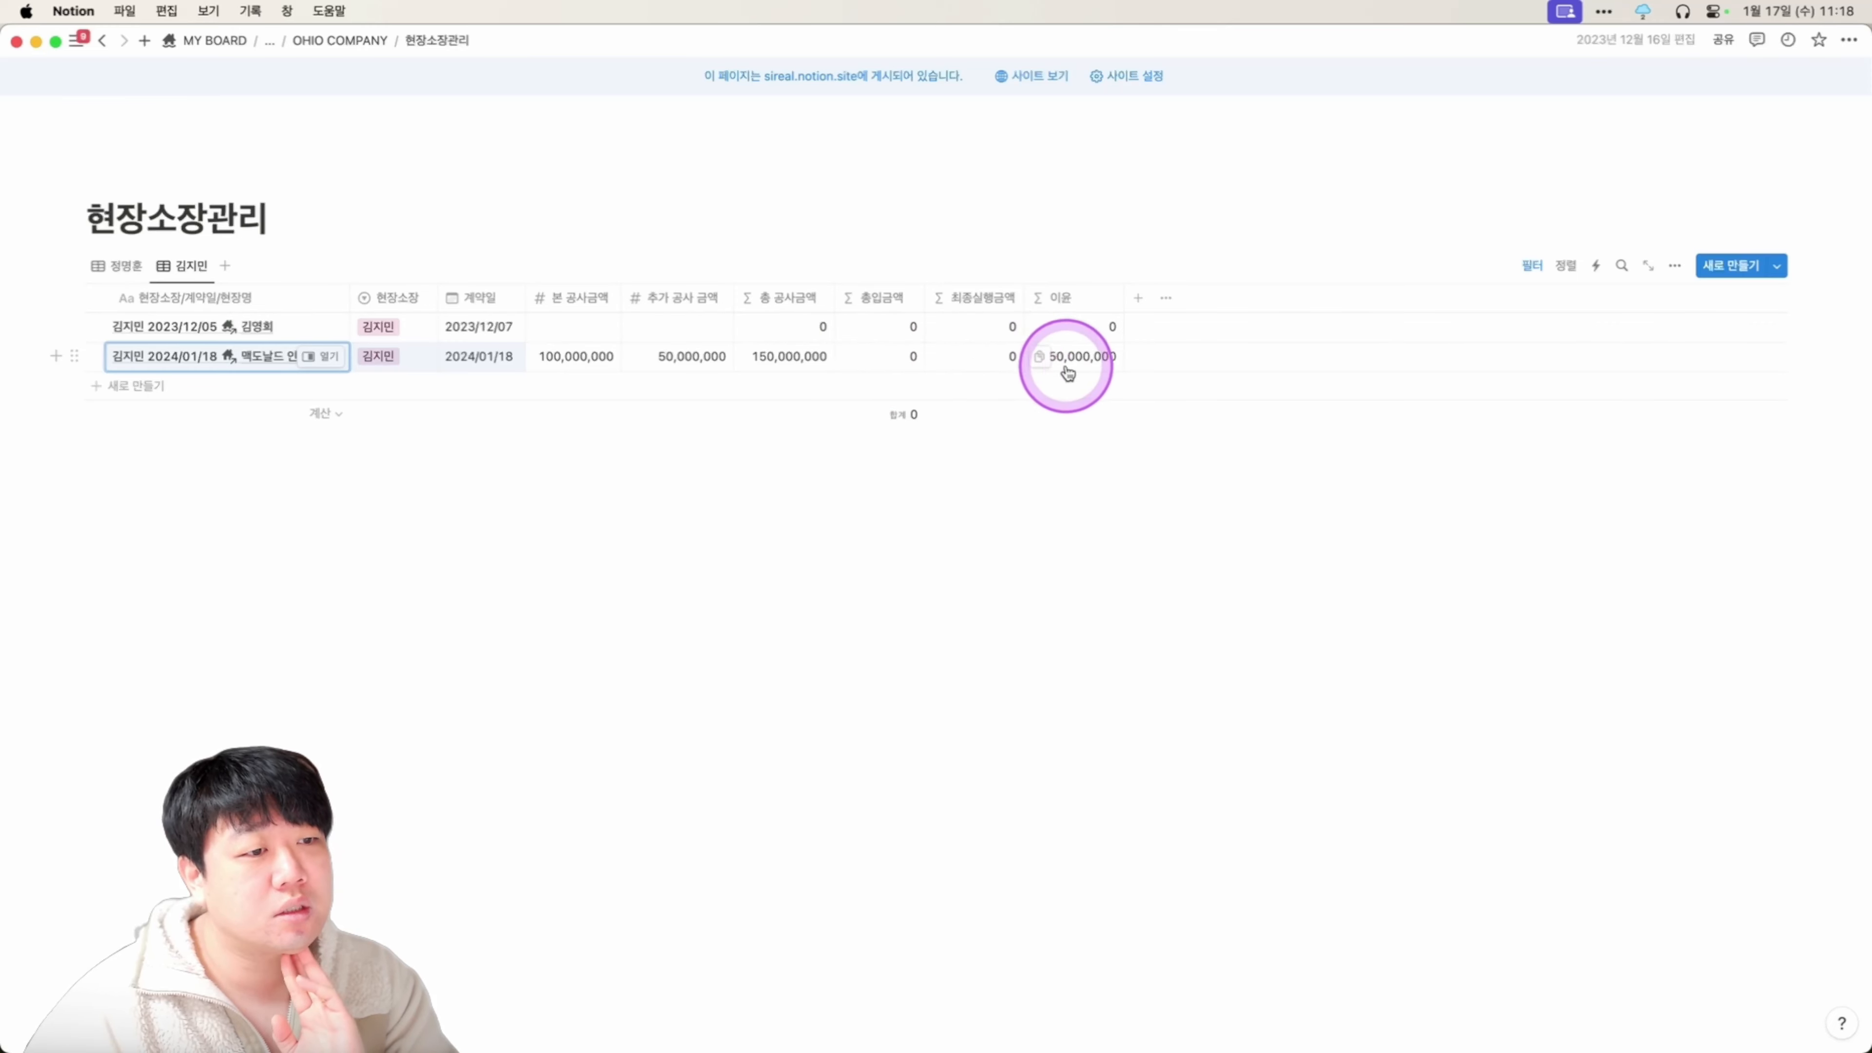
# Check the 기성금 청구 page, then reopen 현장소장관리 on the second manager's view.
pyautogui.click(137, 279)
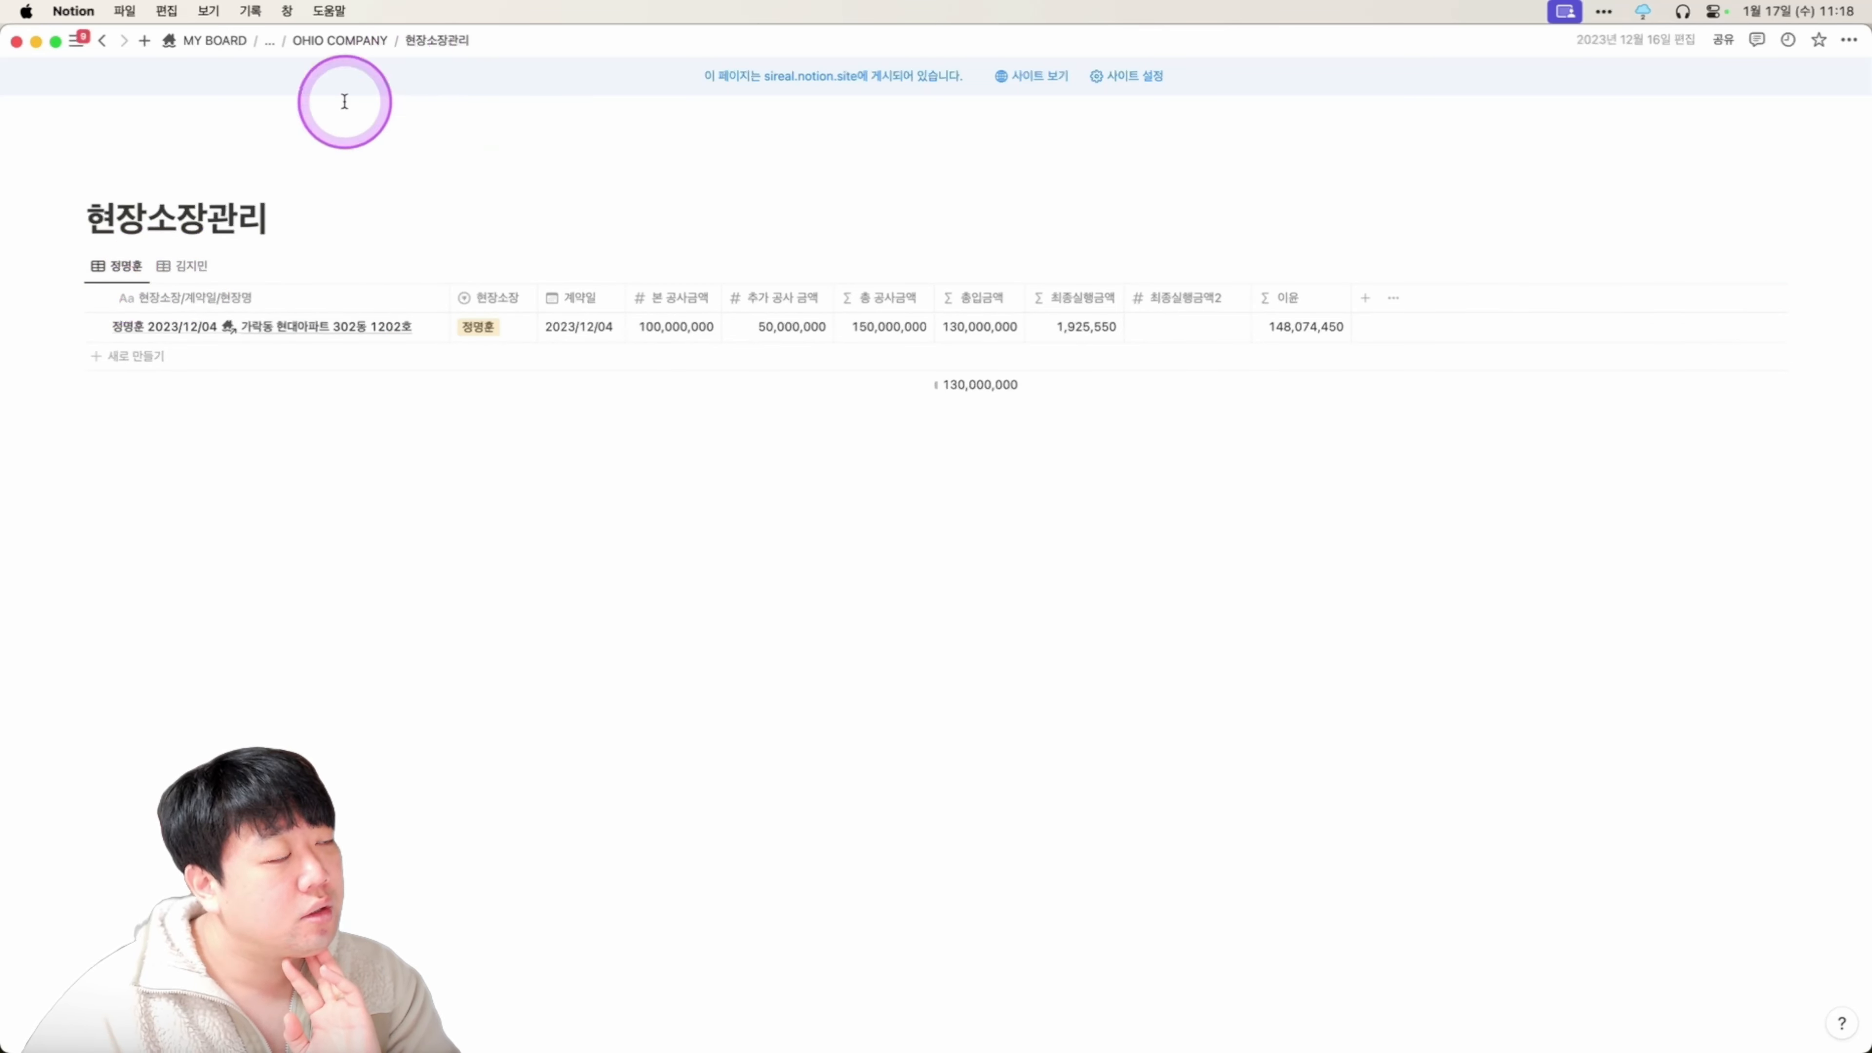
pyautogui.click(331, 41)
pyautogui.scroll(-10, 536, 385)
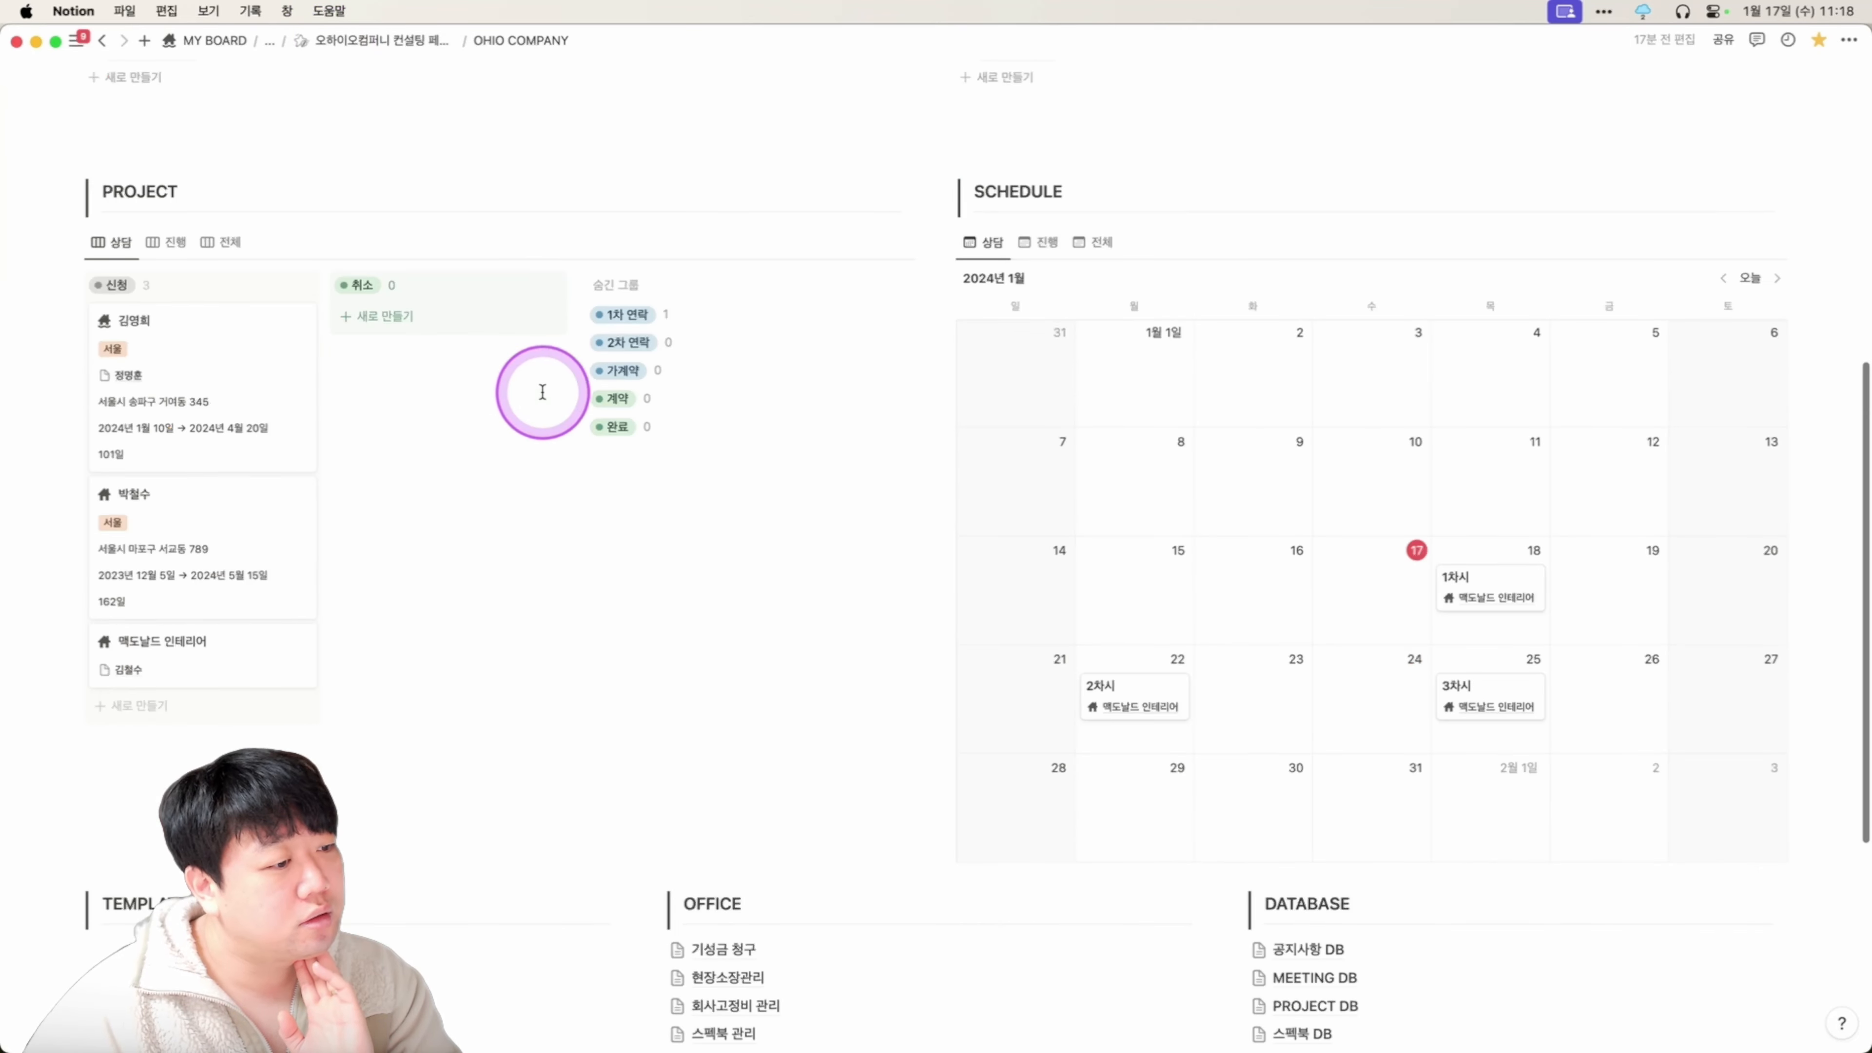
pyautogui.click(726, 521)
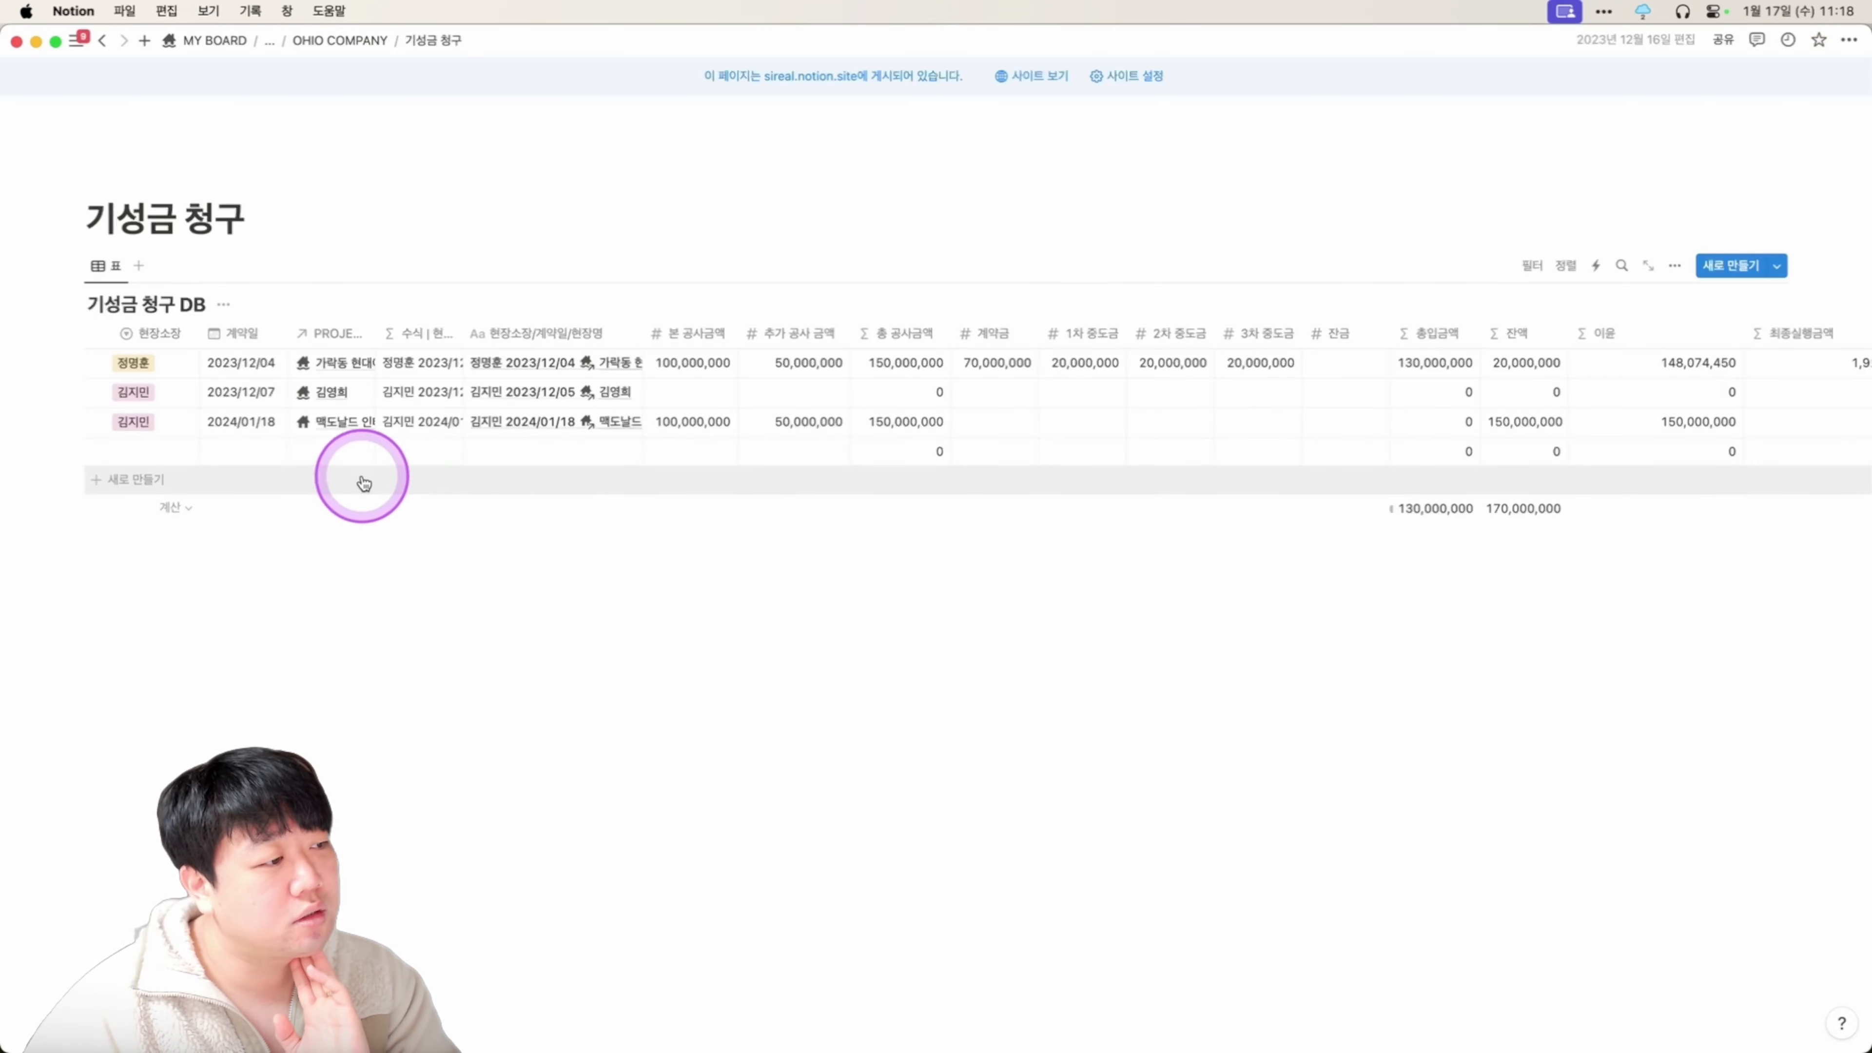
pyautogui.press('super+bracketleft')
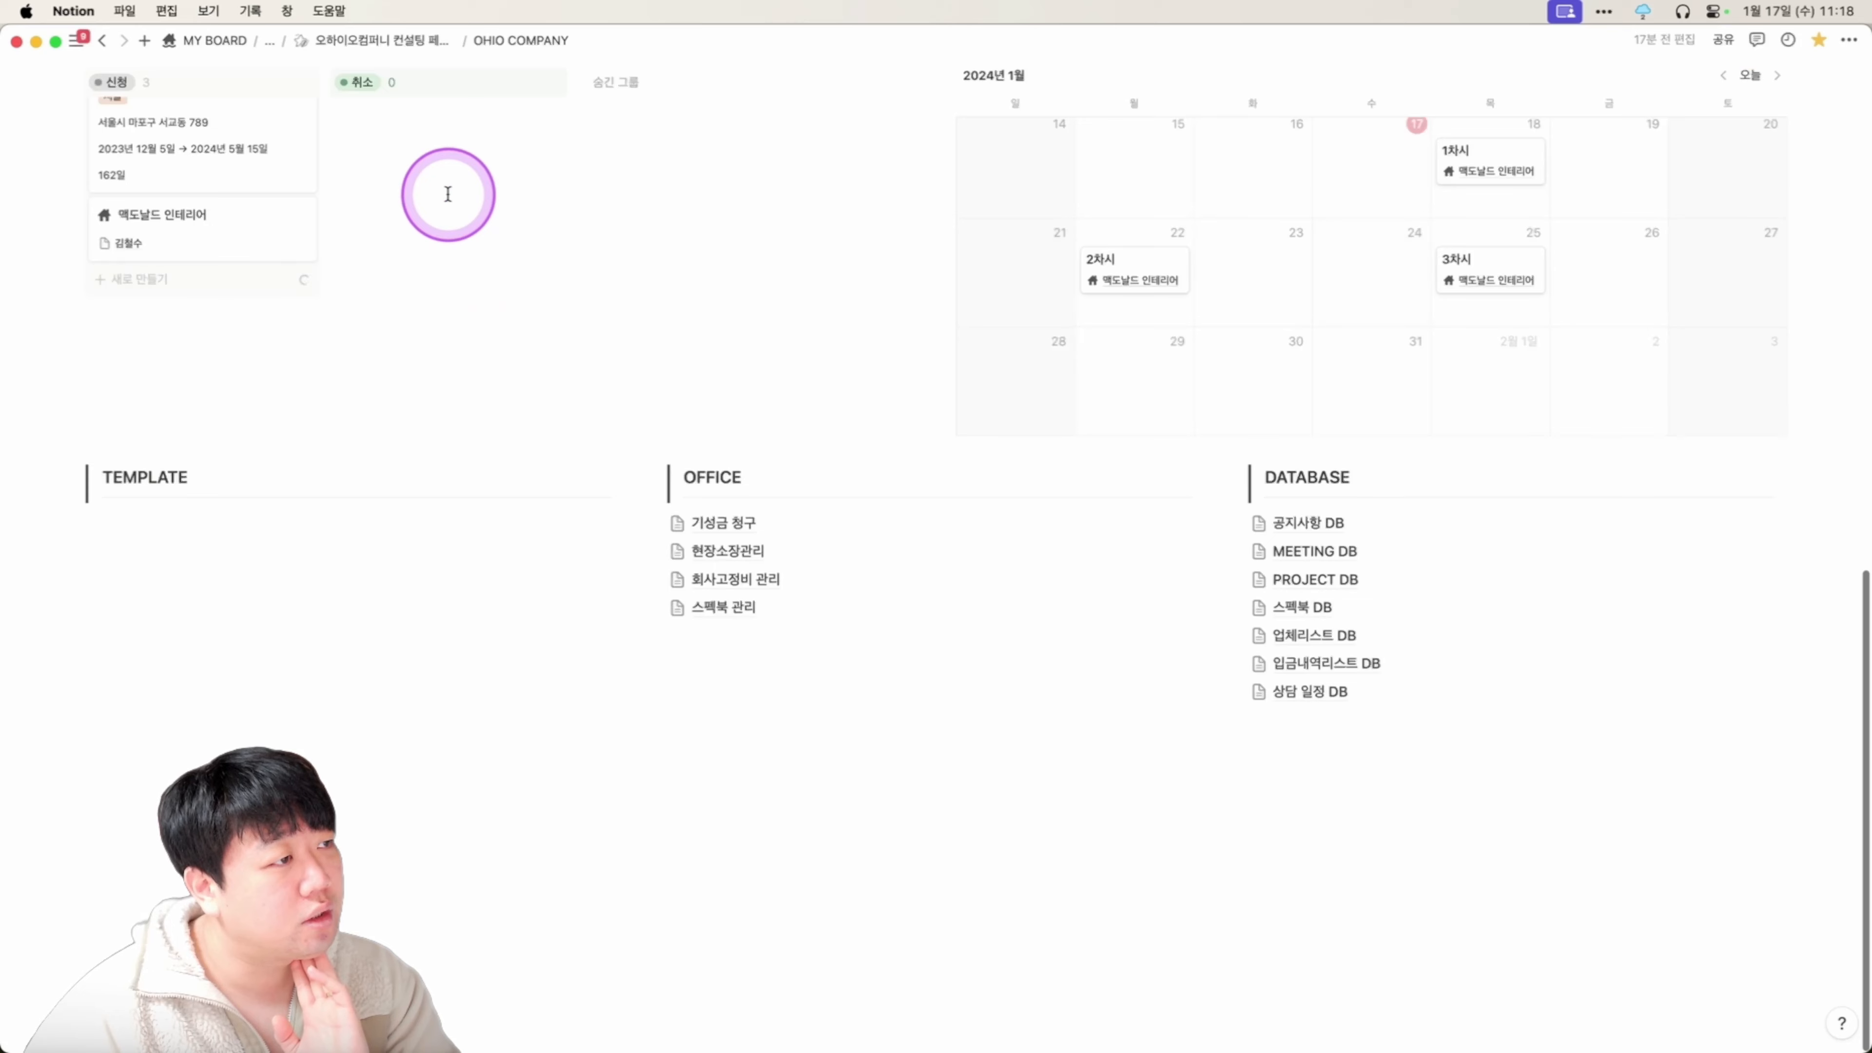
pyautogui.click(737, 551)
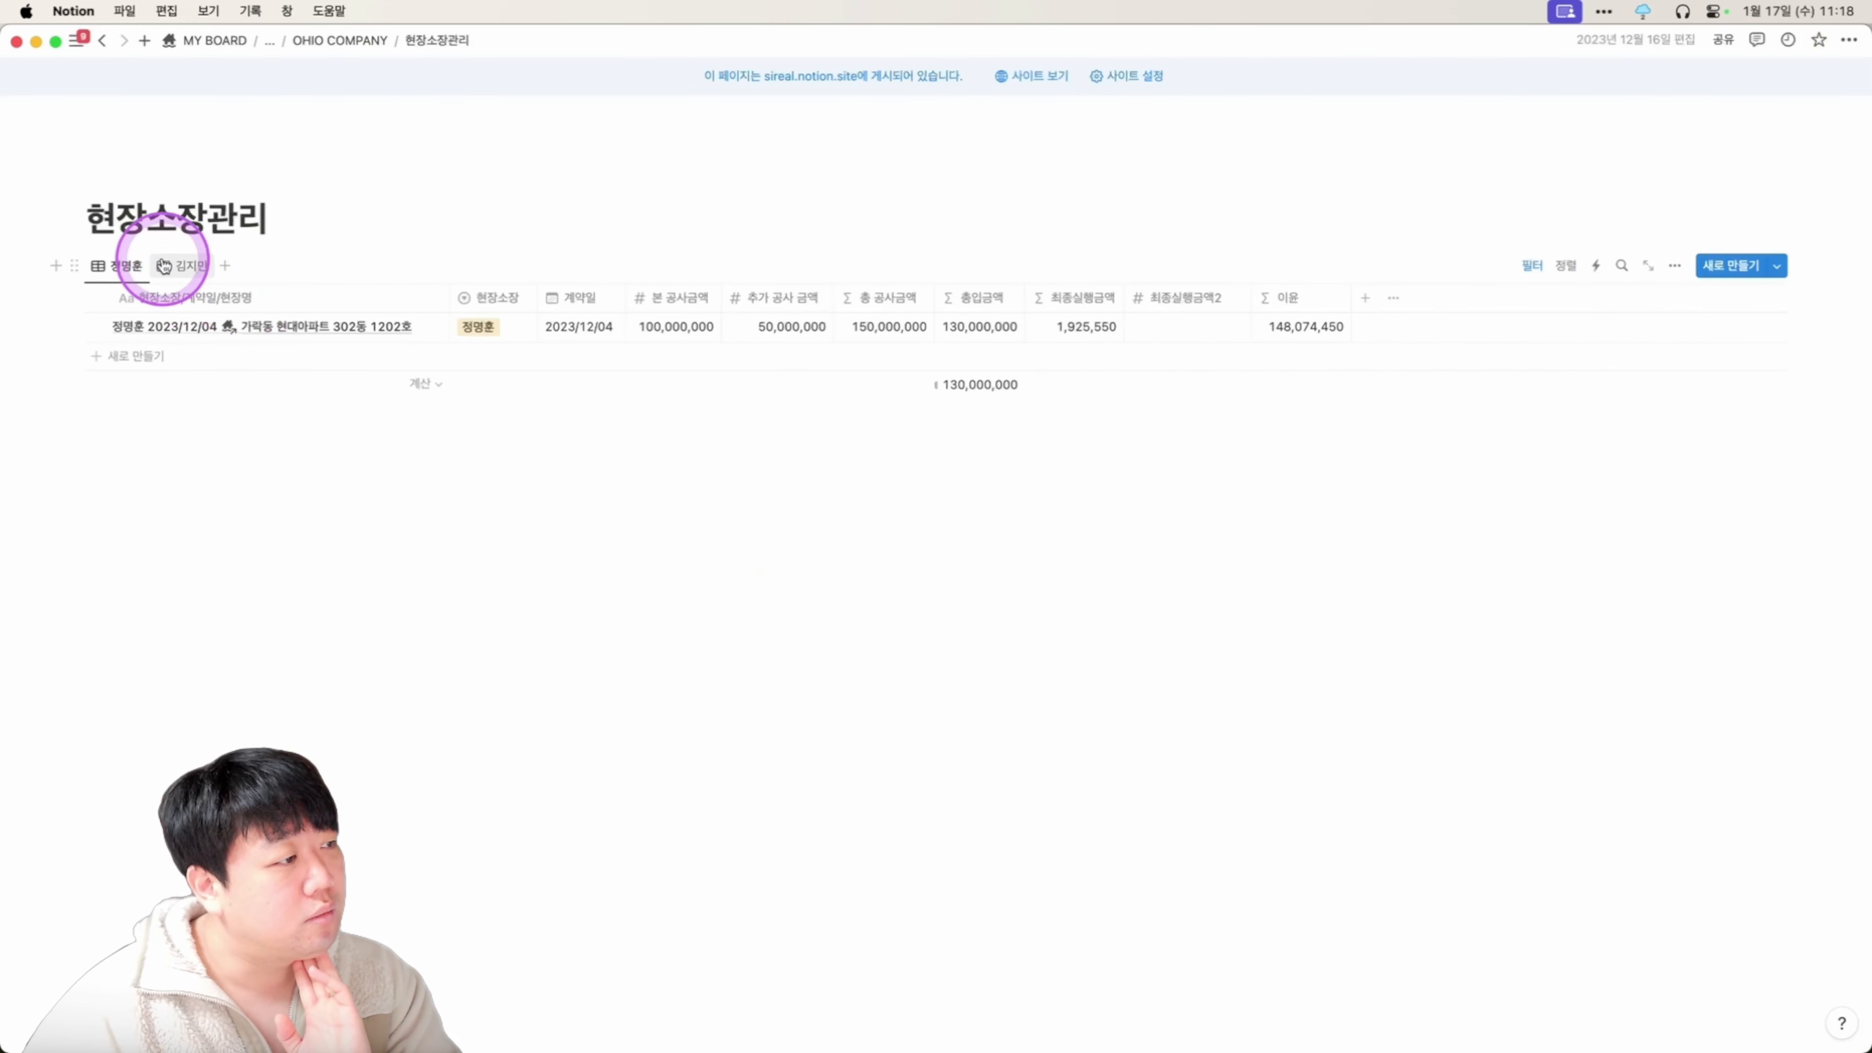
pyautogui.click(166, 266)
# Duplicate the second site manager's view and clear its 현장소장 filter.
pyautogui.click(190, 268)
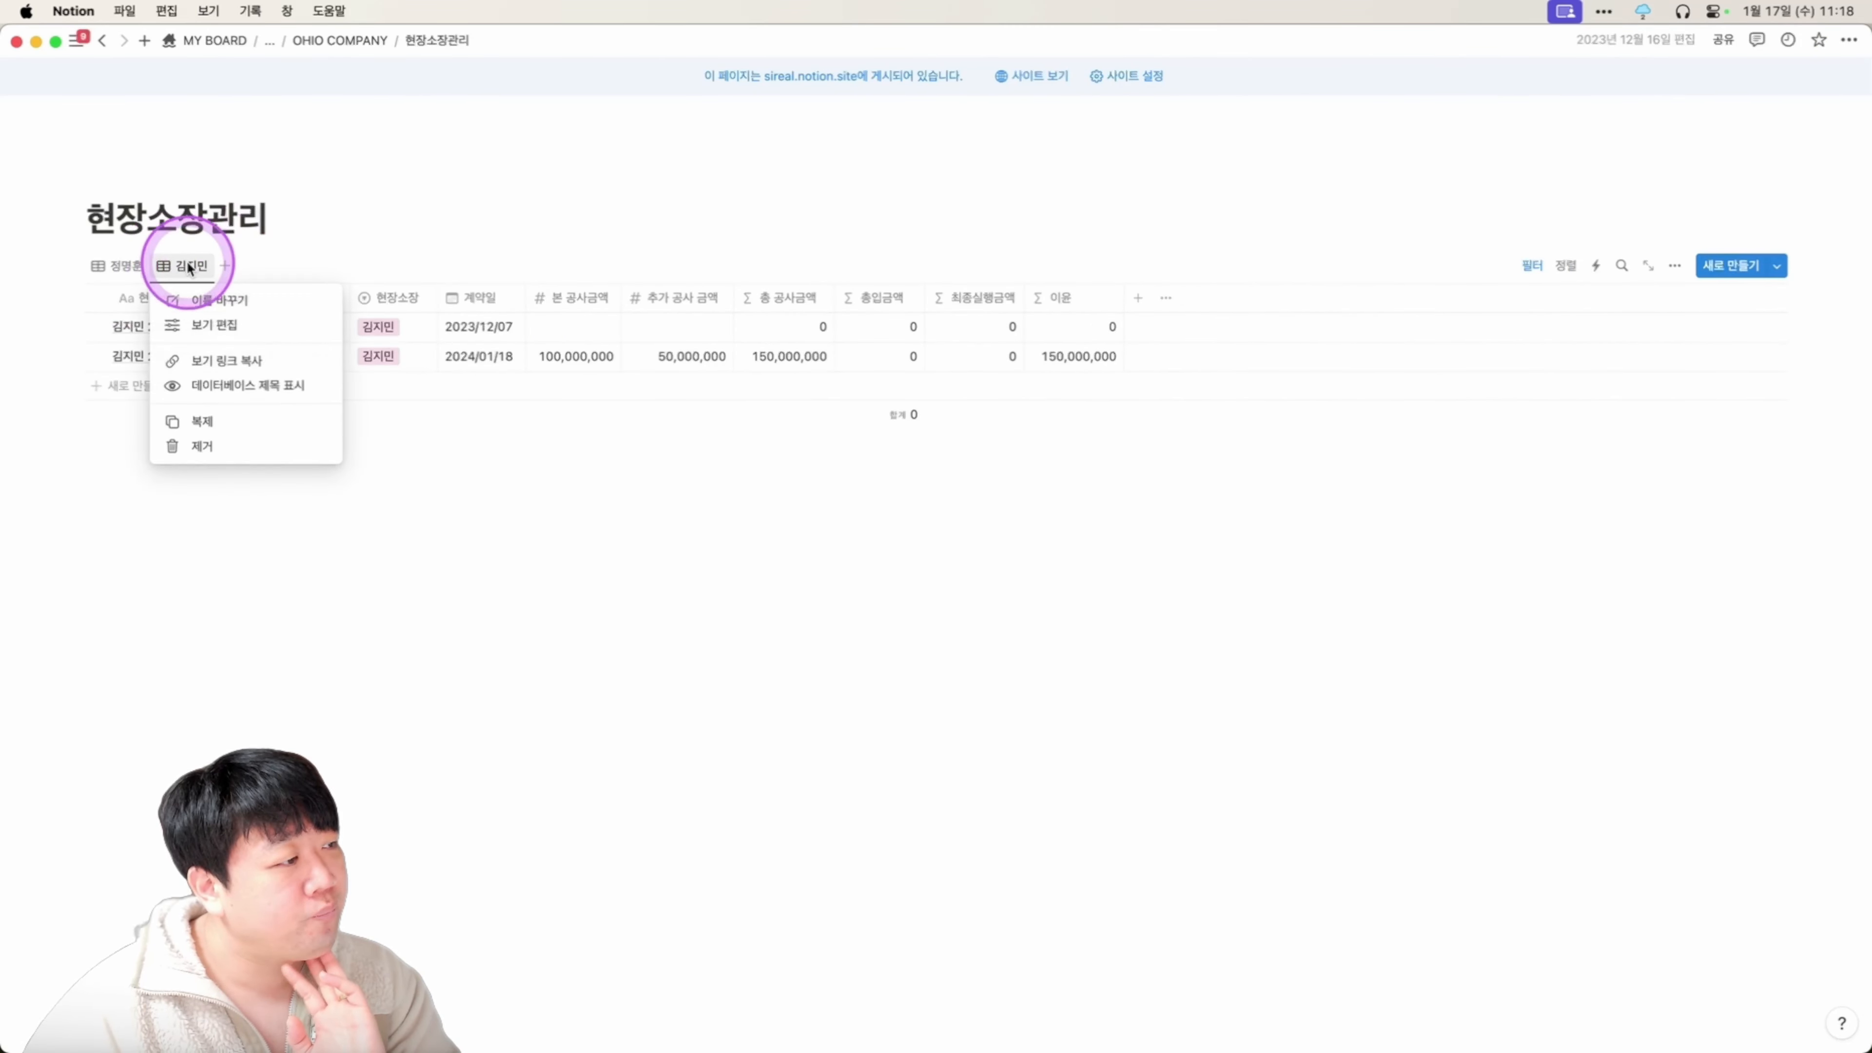
pyautogui.click(203, 421)
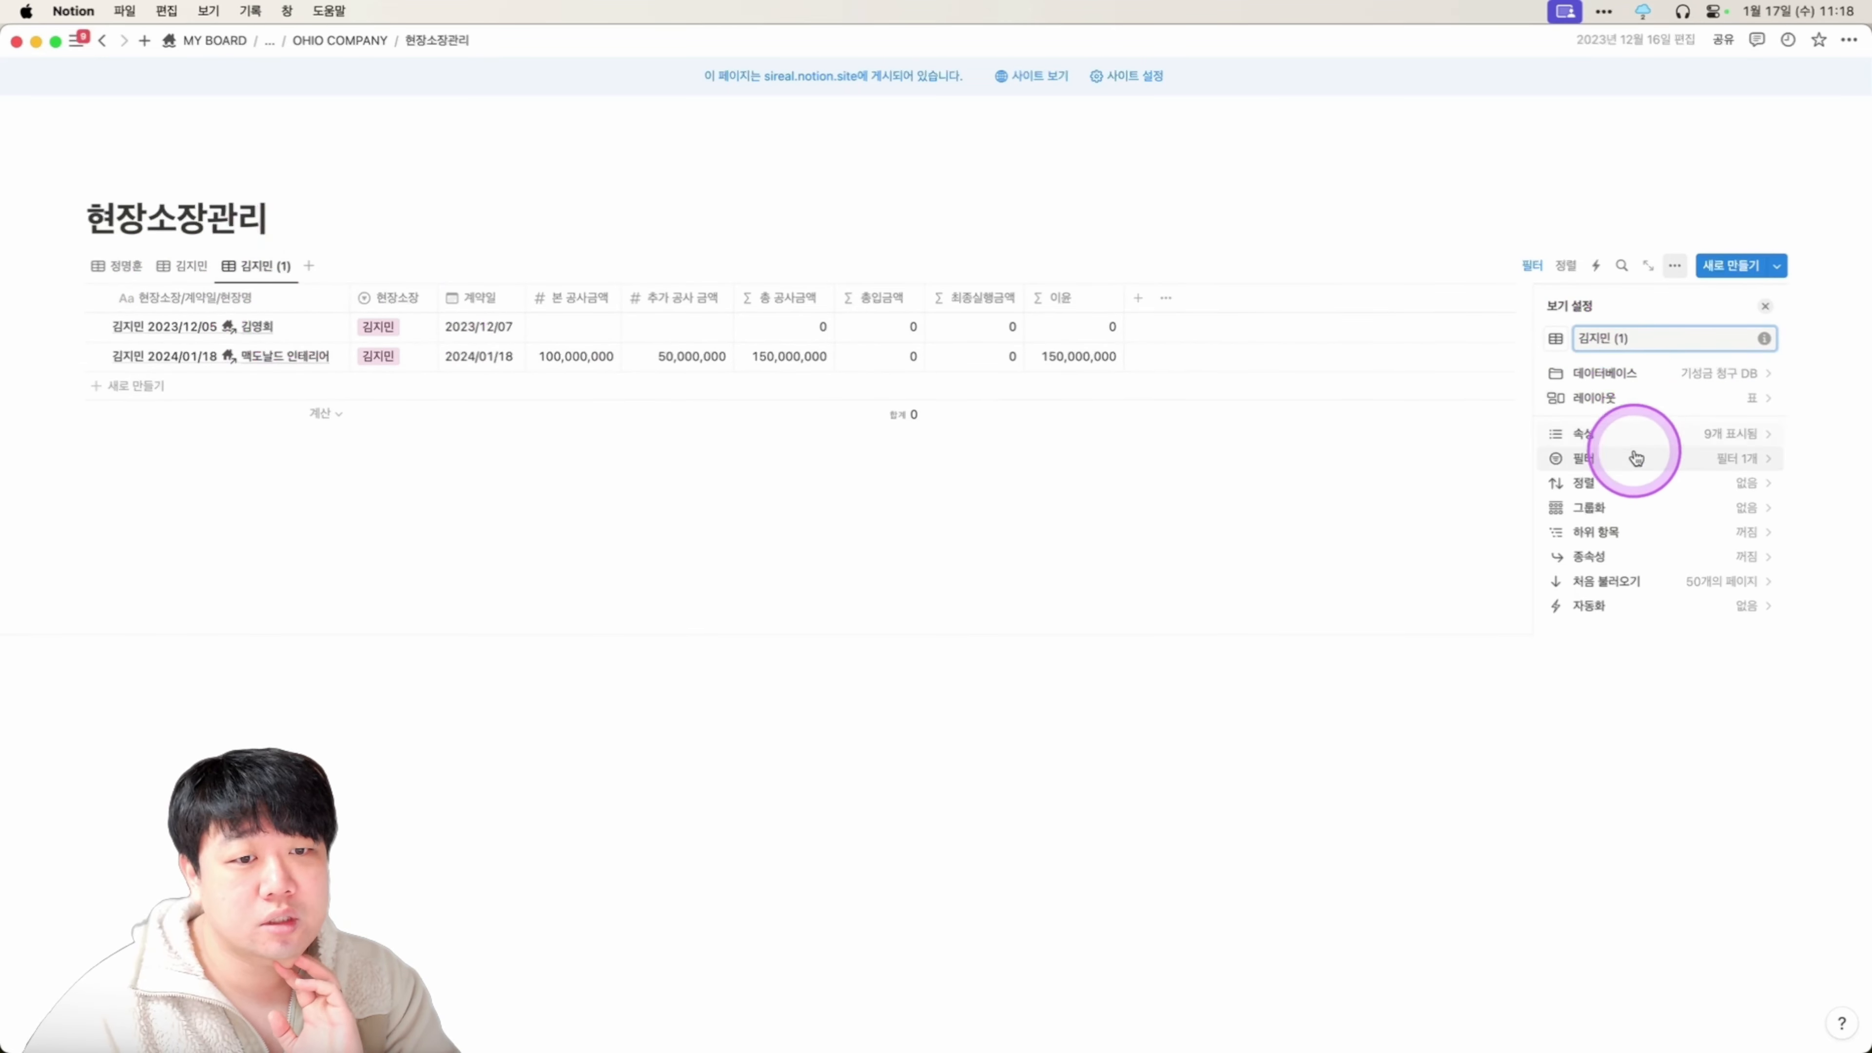
pyautogui.click(1632, 473)
pyautogui.click(1671, 339)
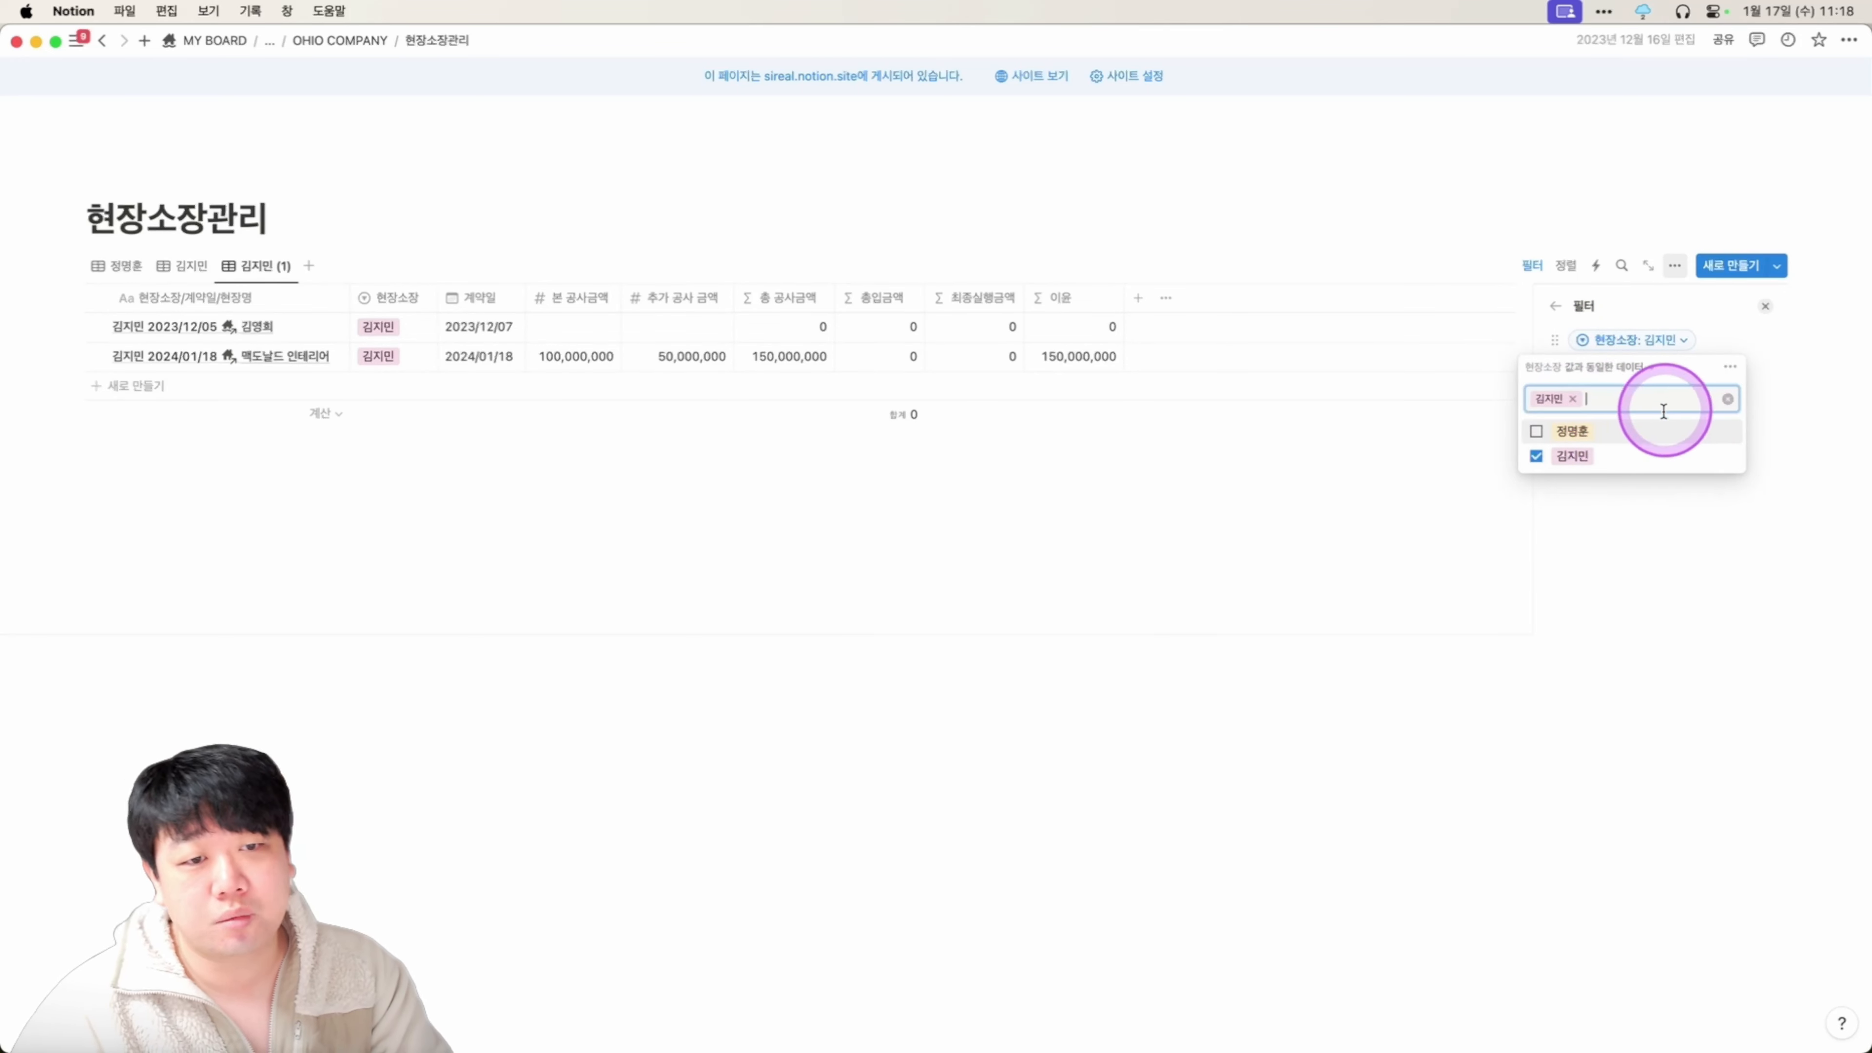
pyautogui.press('BackSpace')
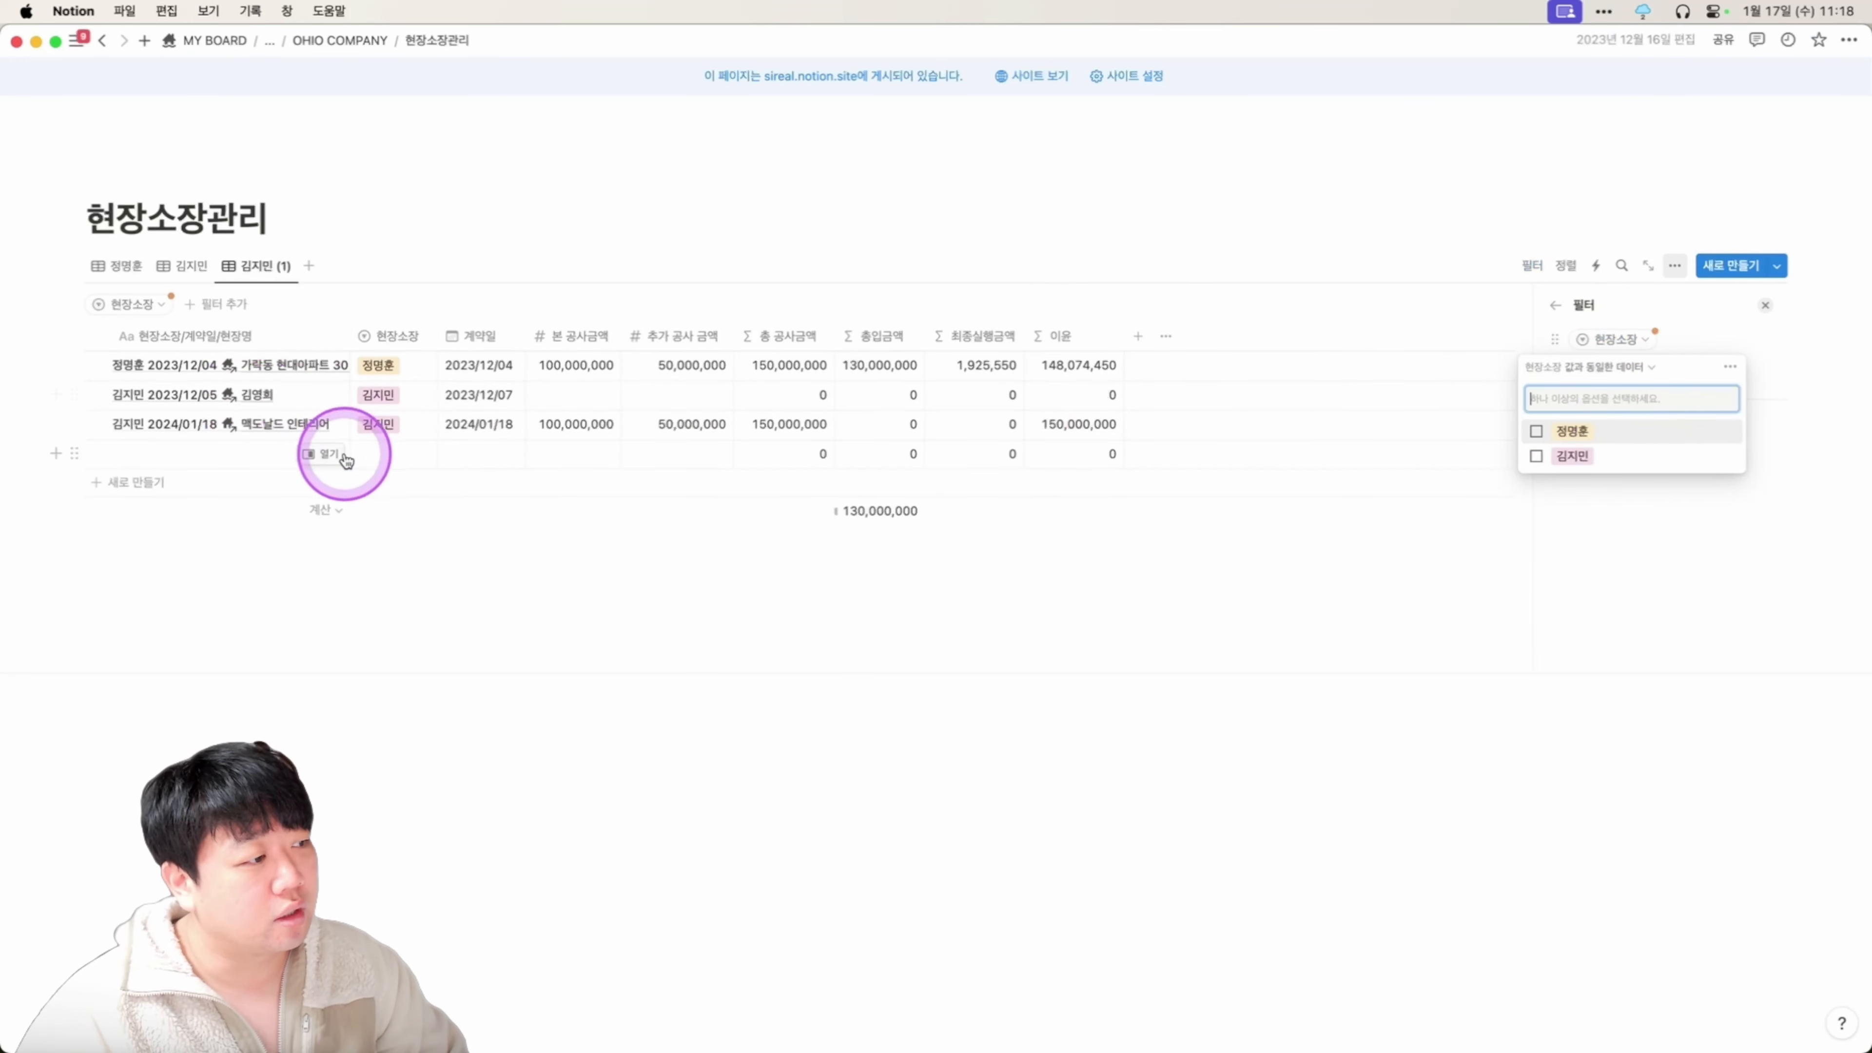
# Create a new third site manager option and assign it to the last row.
pyautogui.click(344, 453)
pyautogui.click(396, 454)
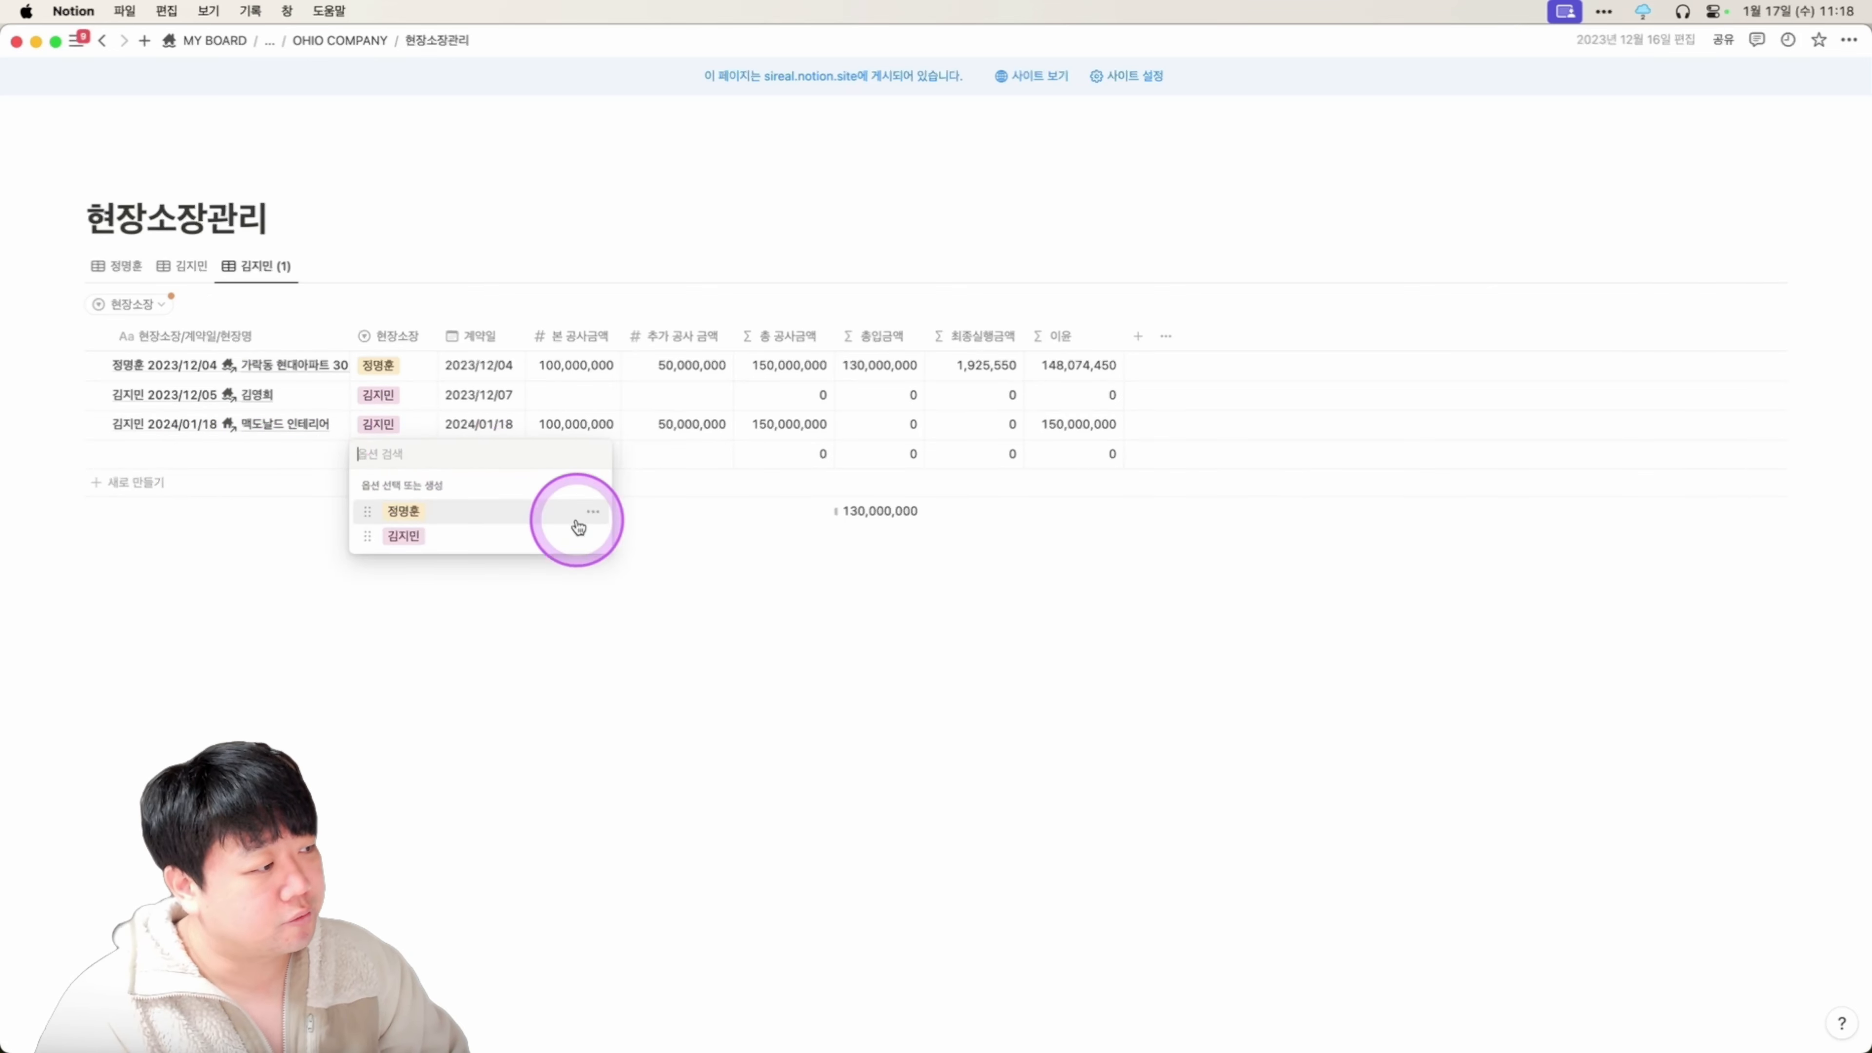
pyautogui.write('김ㅊ')
pyautogui.write('철수')
pyautogui.press('Return')
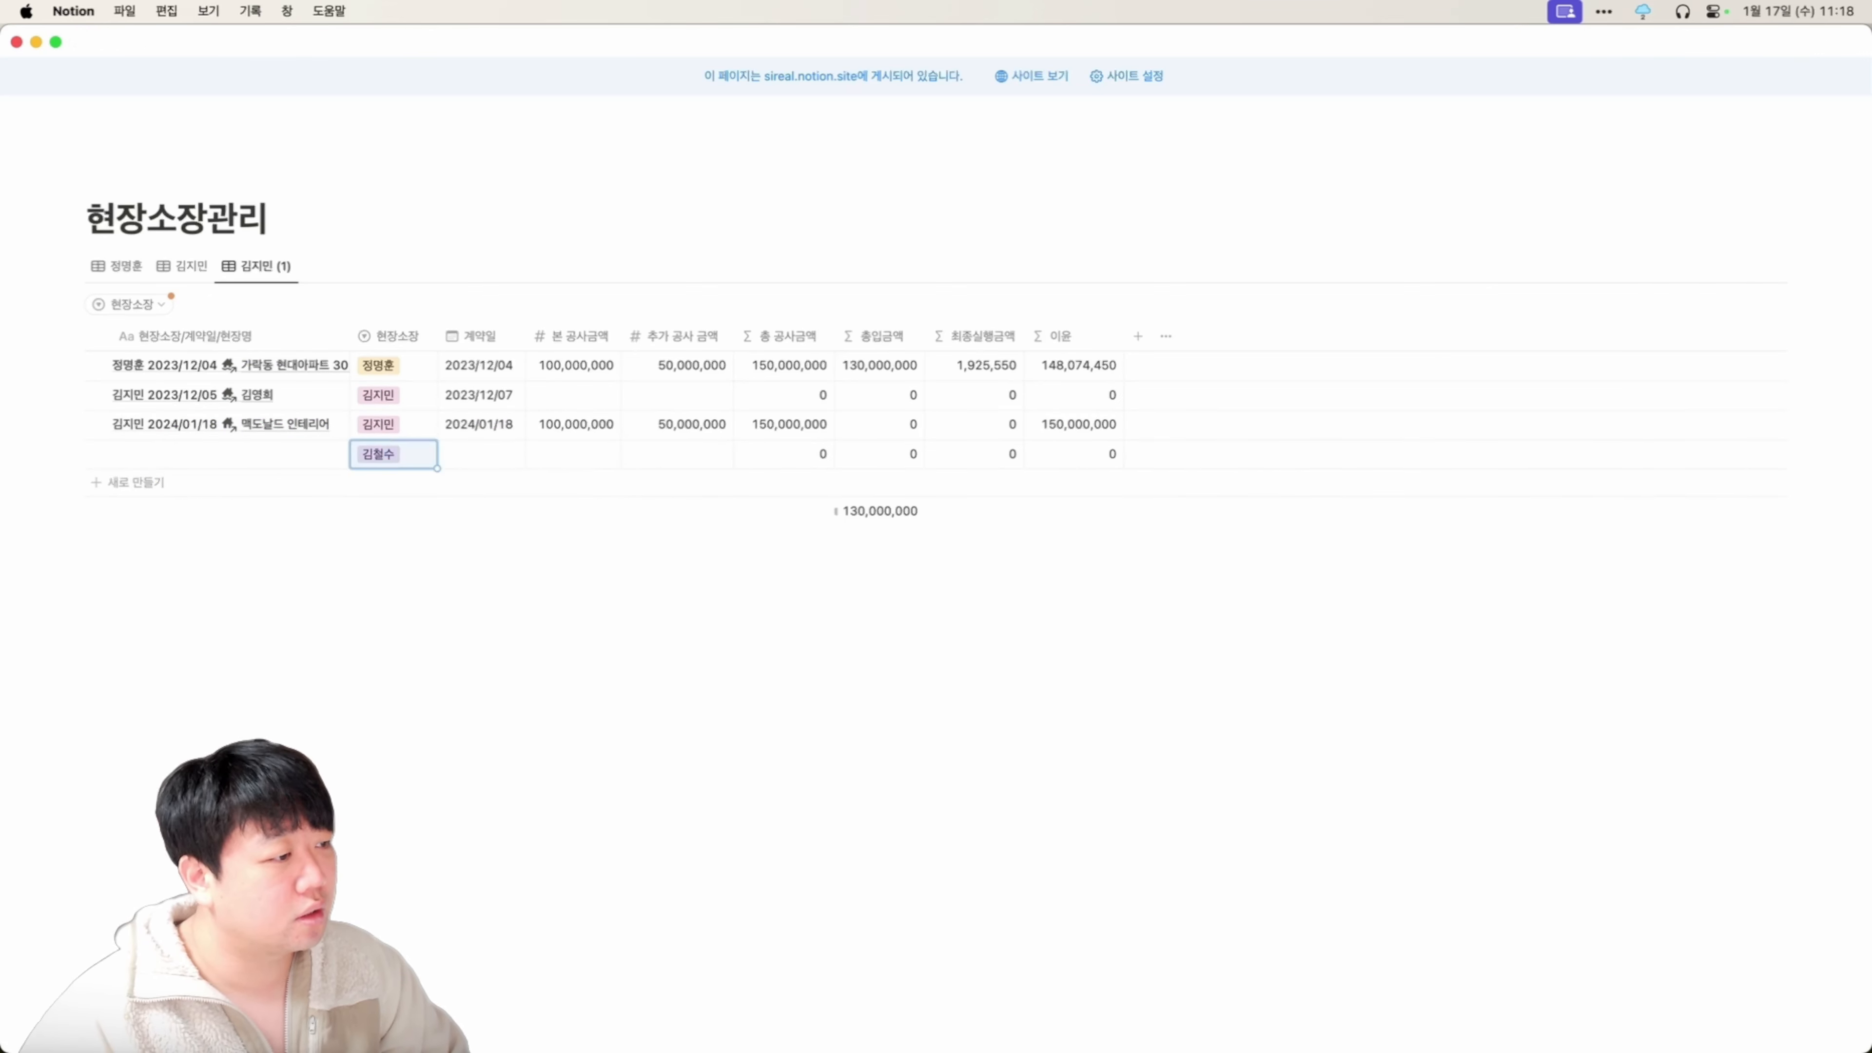
pyautogui.click(381, 456)
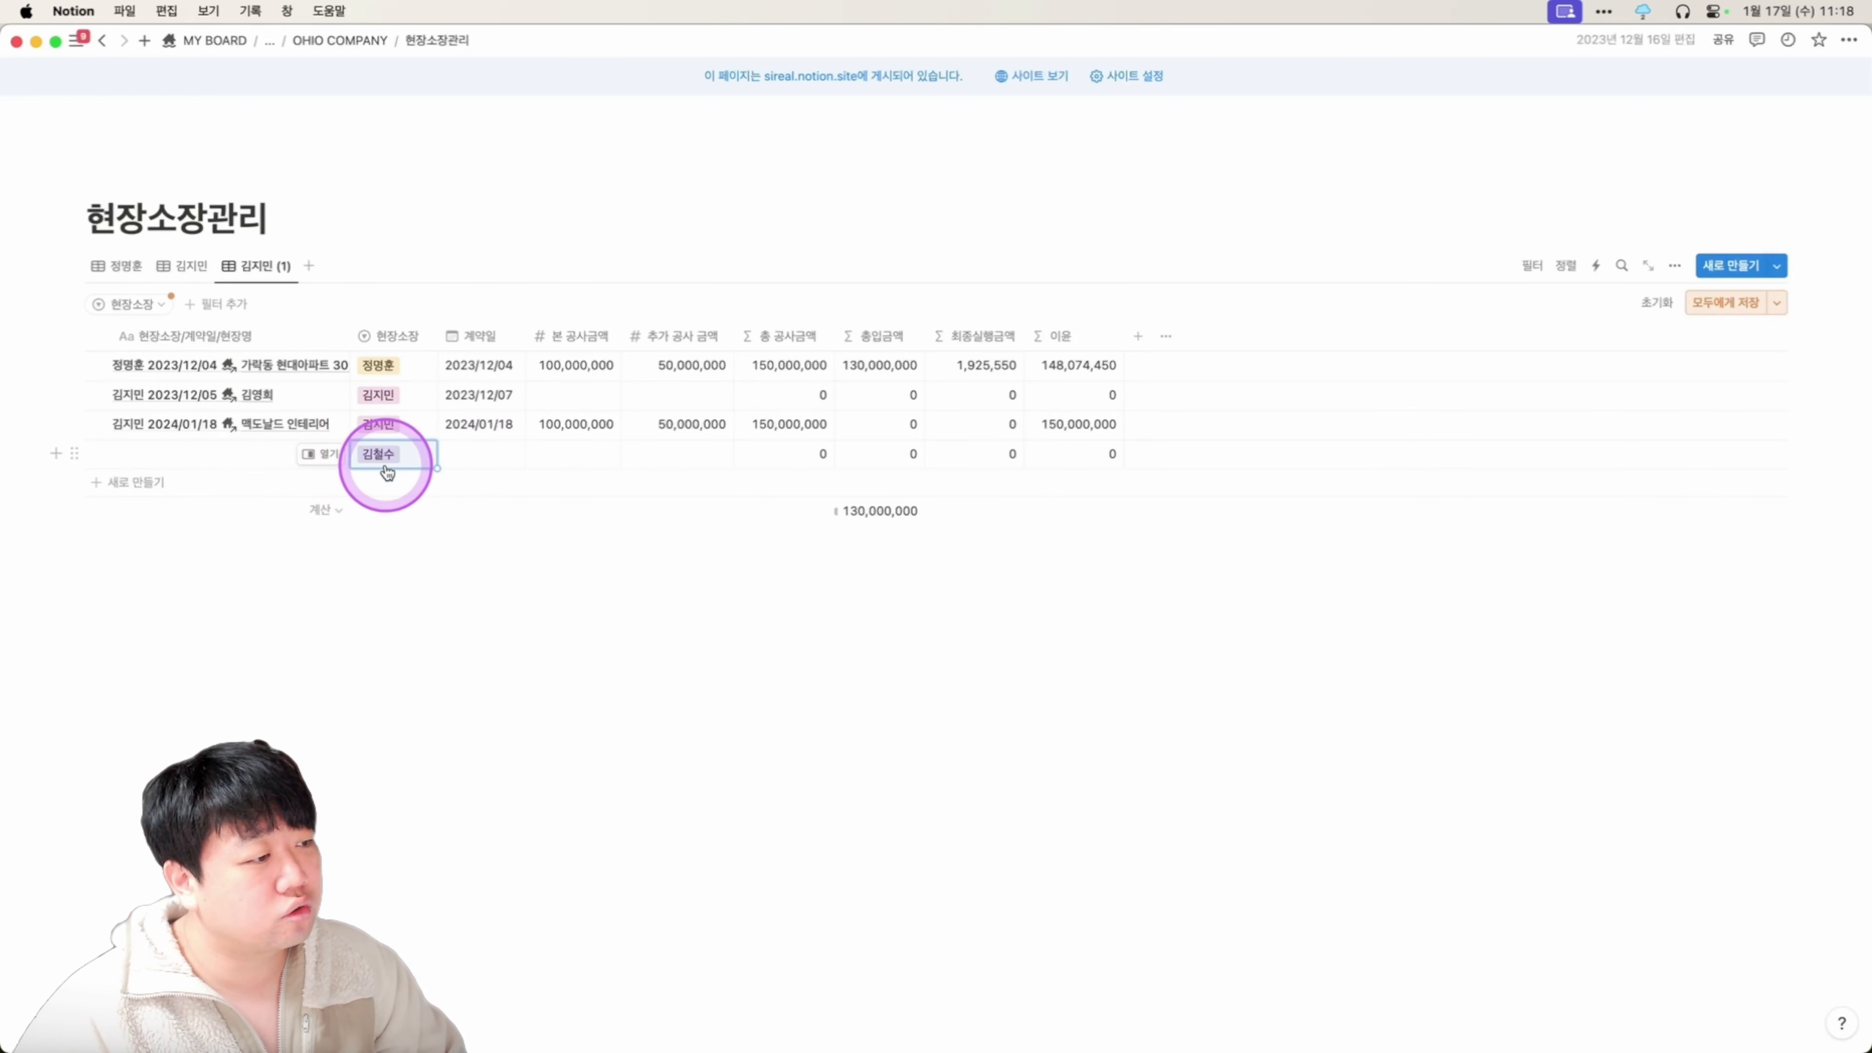
# Name the view after the third manager, filter 현장소장 to them, and save for everyone.
pyautogui.click(258, 266)
pyautogui.click(269, 296)
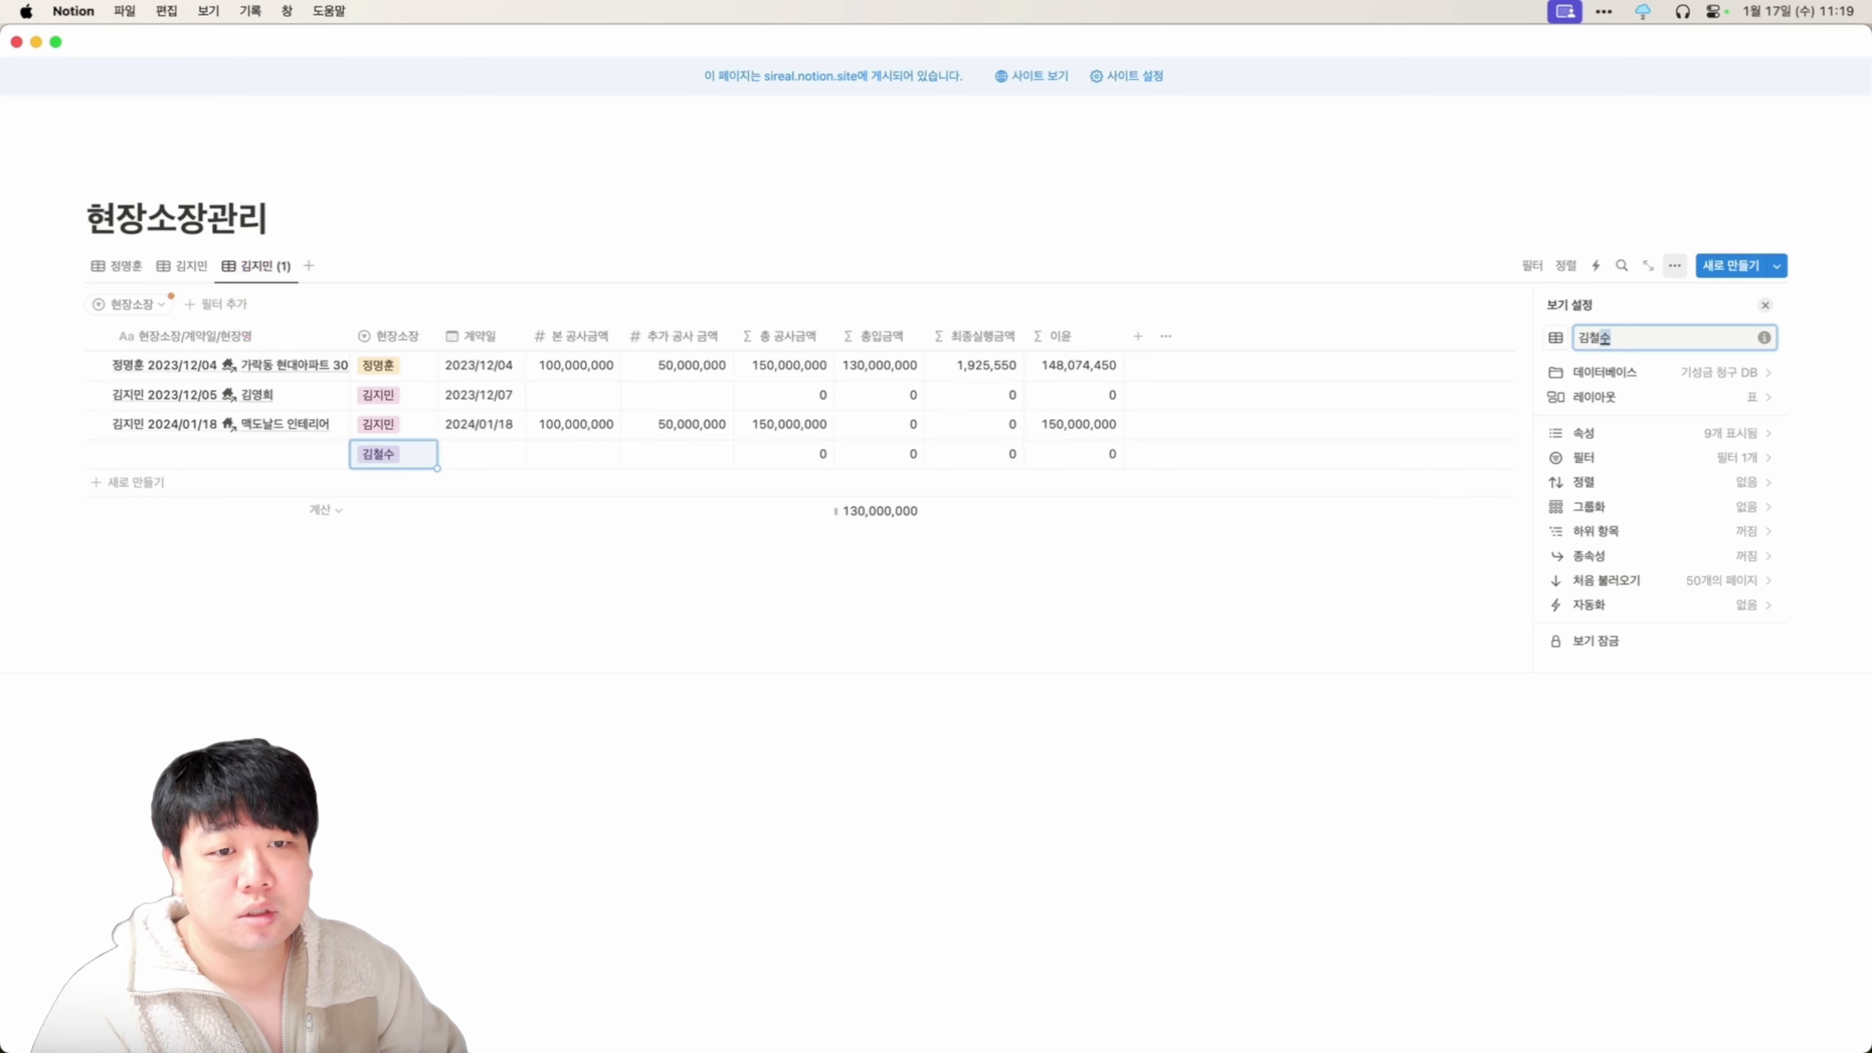
pyautogui.click(337, 310)
pyautogui.click(155, 313)
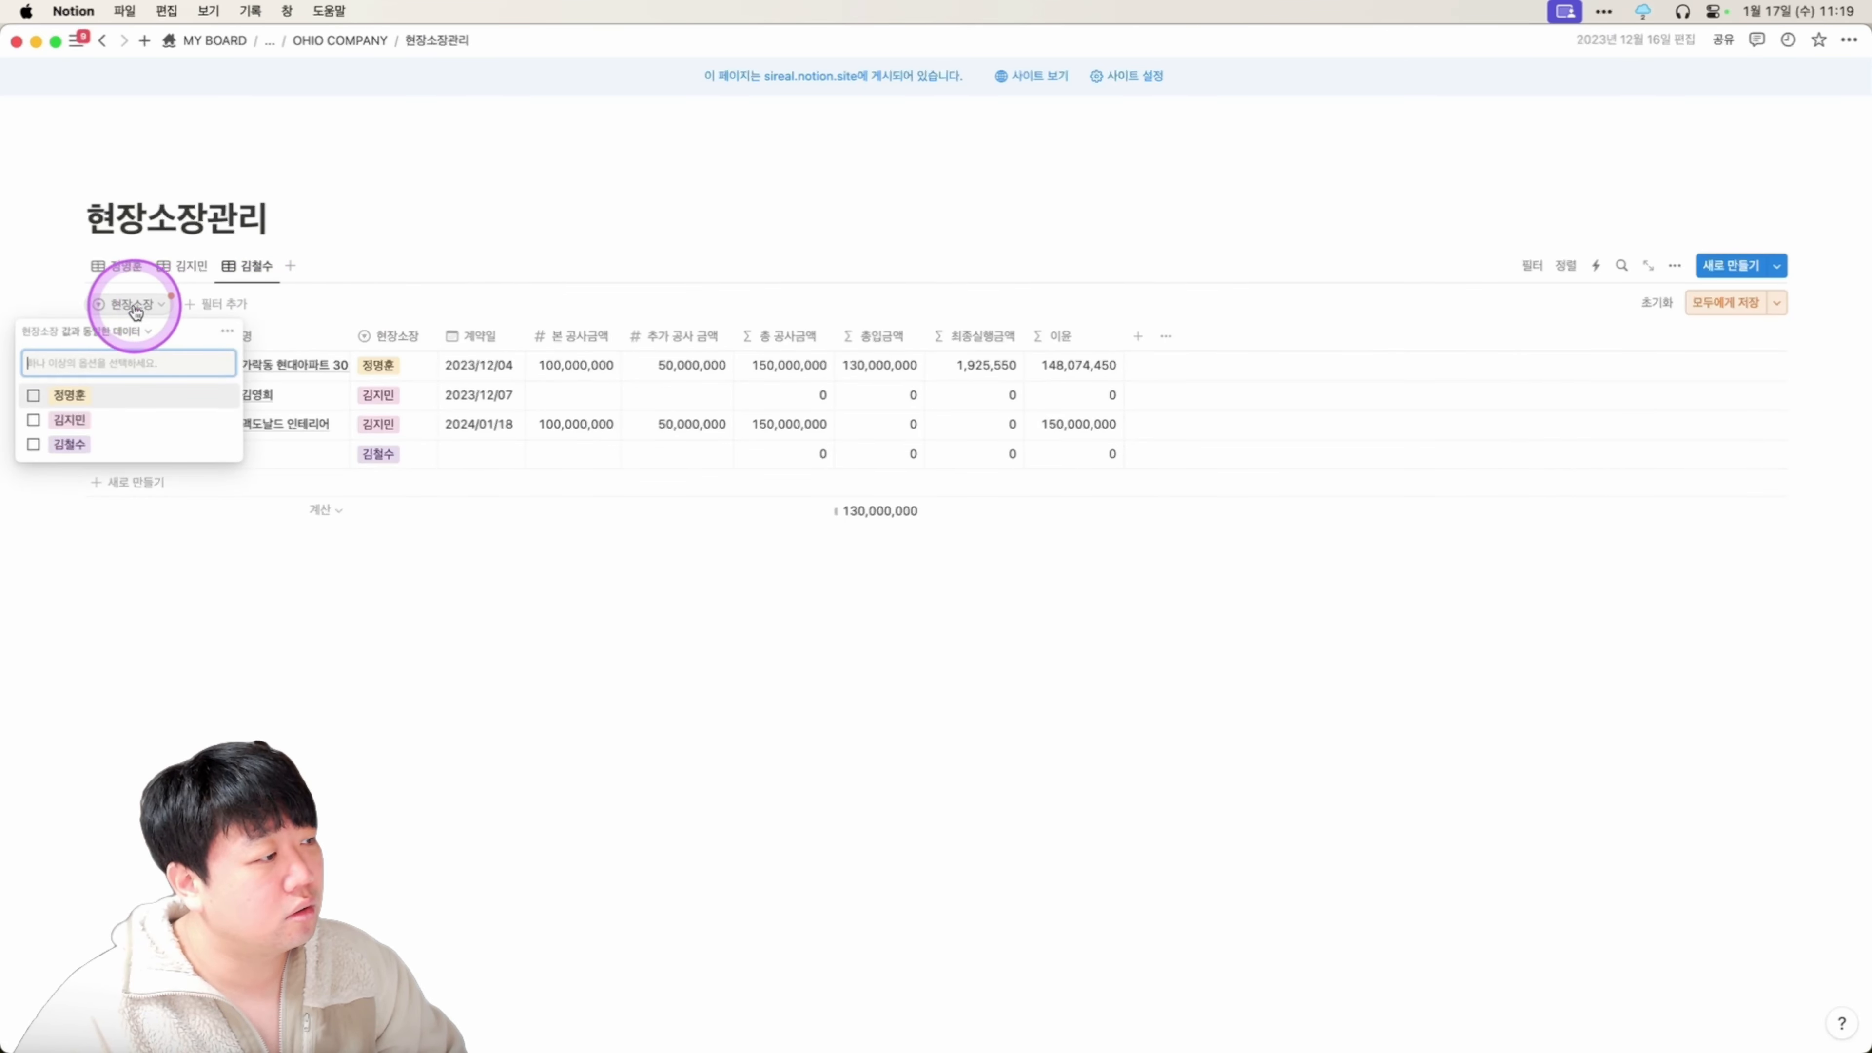
pyautogui.click(69, 445)
pyautogui.click(305, 619)
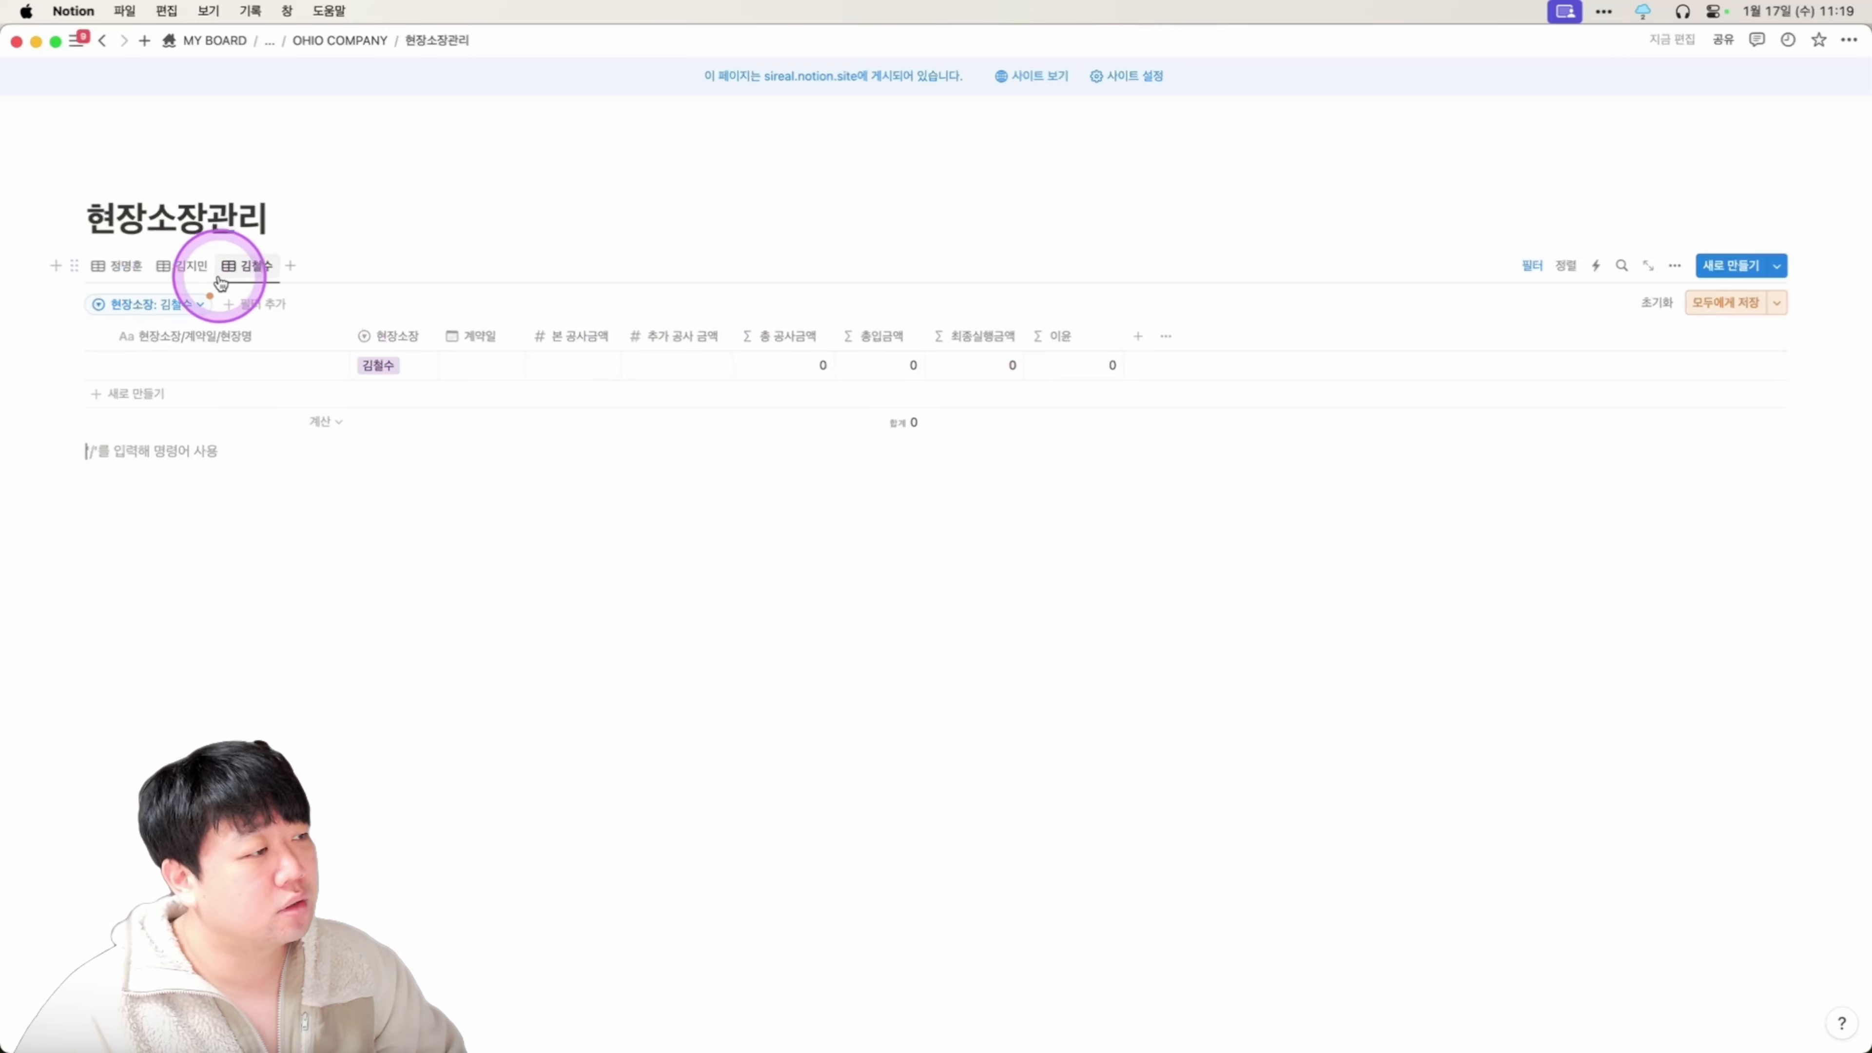
pyautogui.click(1683, 301)
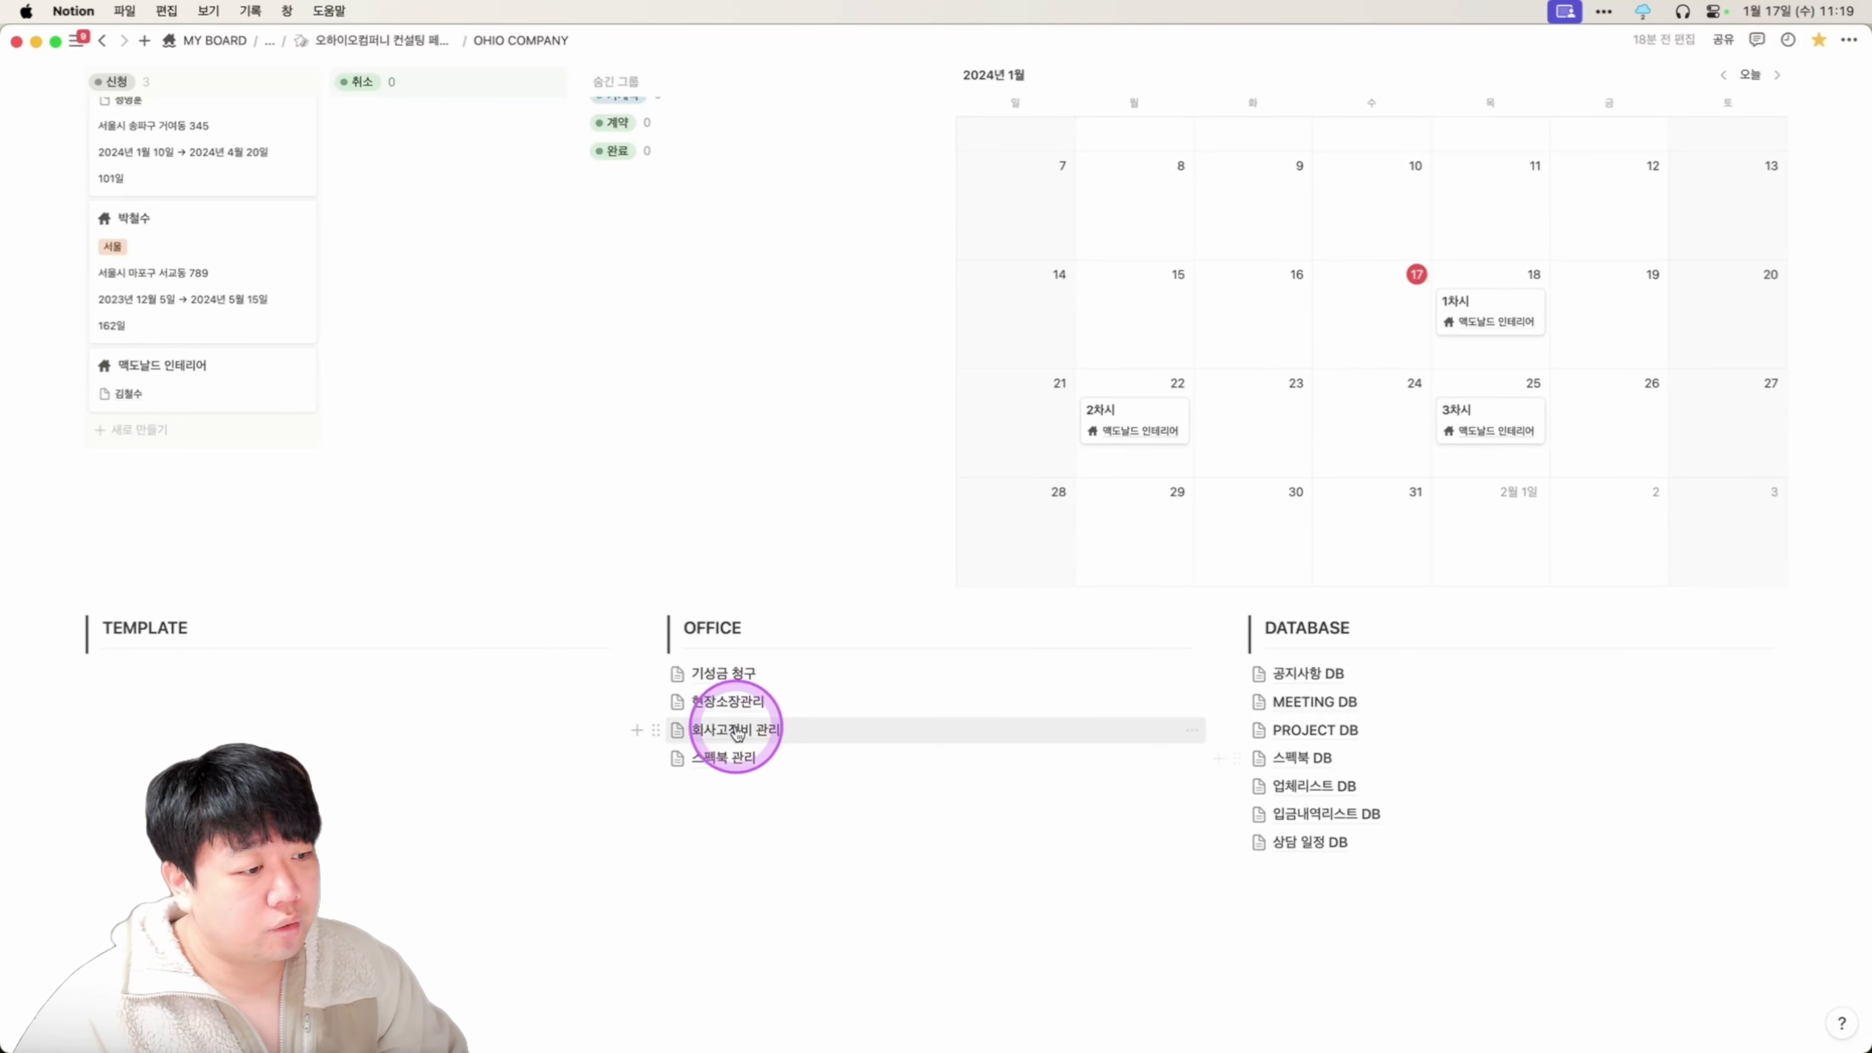
# In 회사고정비 관리, add a 숫자 Number property formatted as number with commas.
pyautogui.click(737, 730)
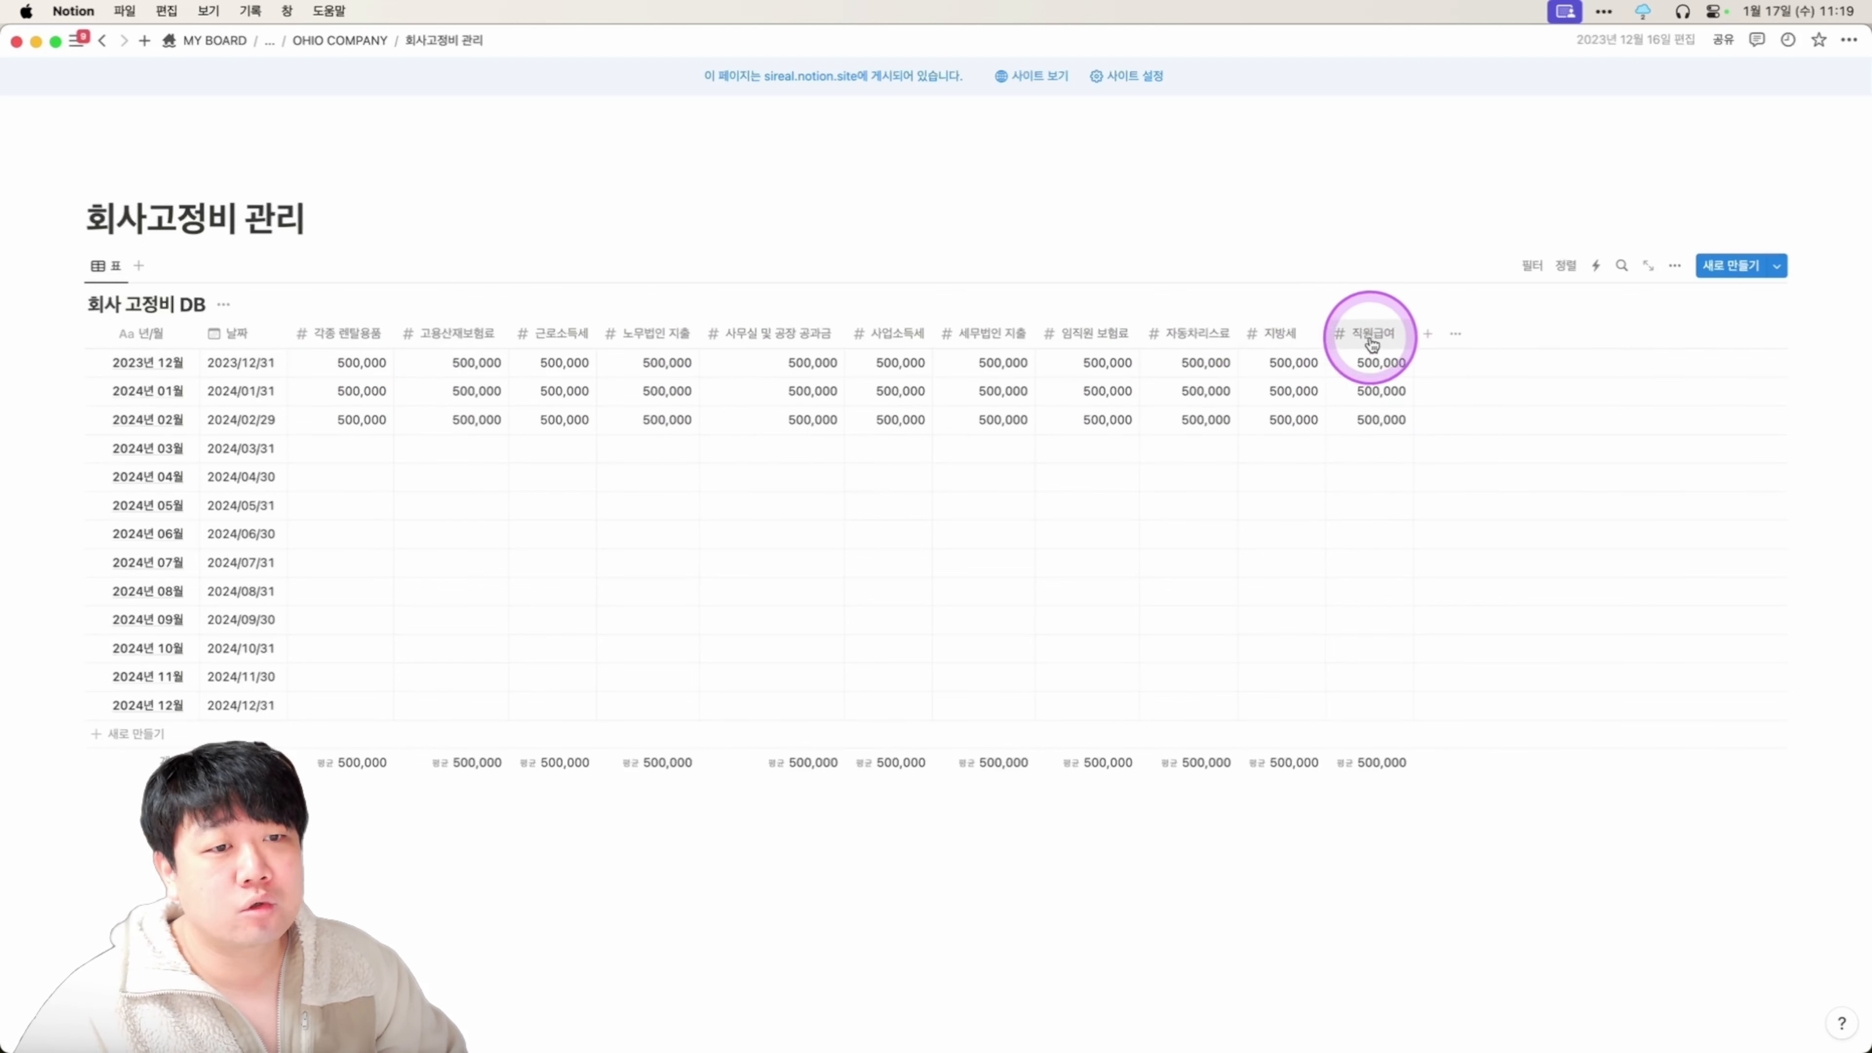
pyautogui.click(1424, 335)
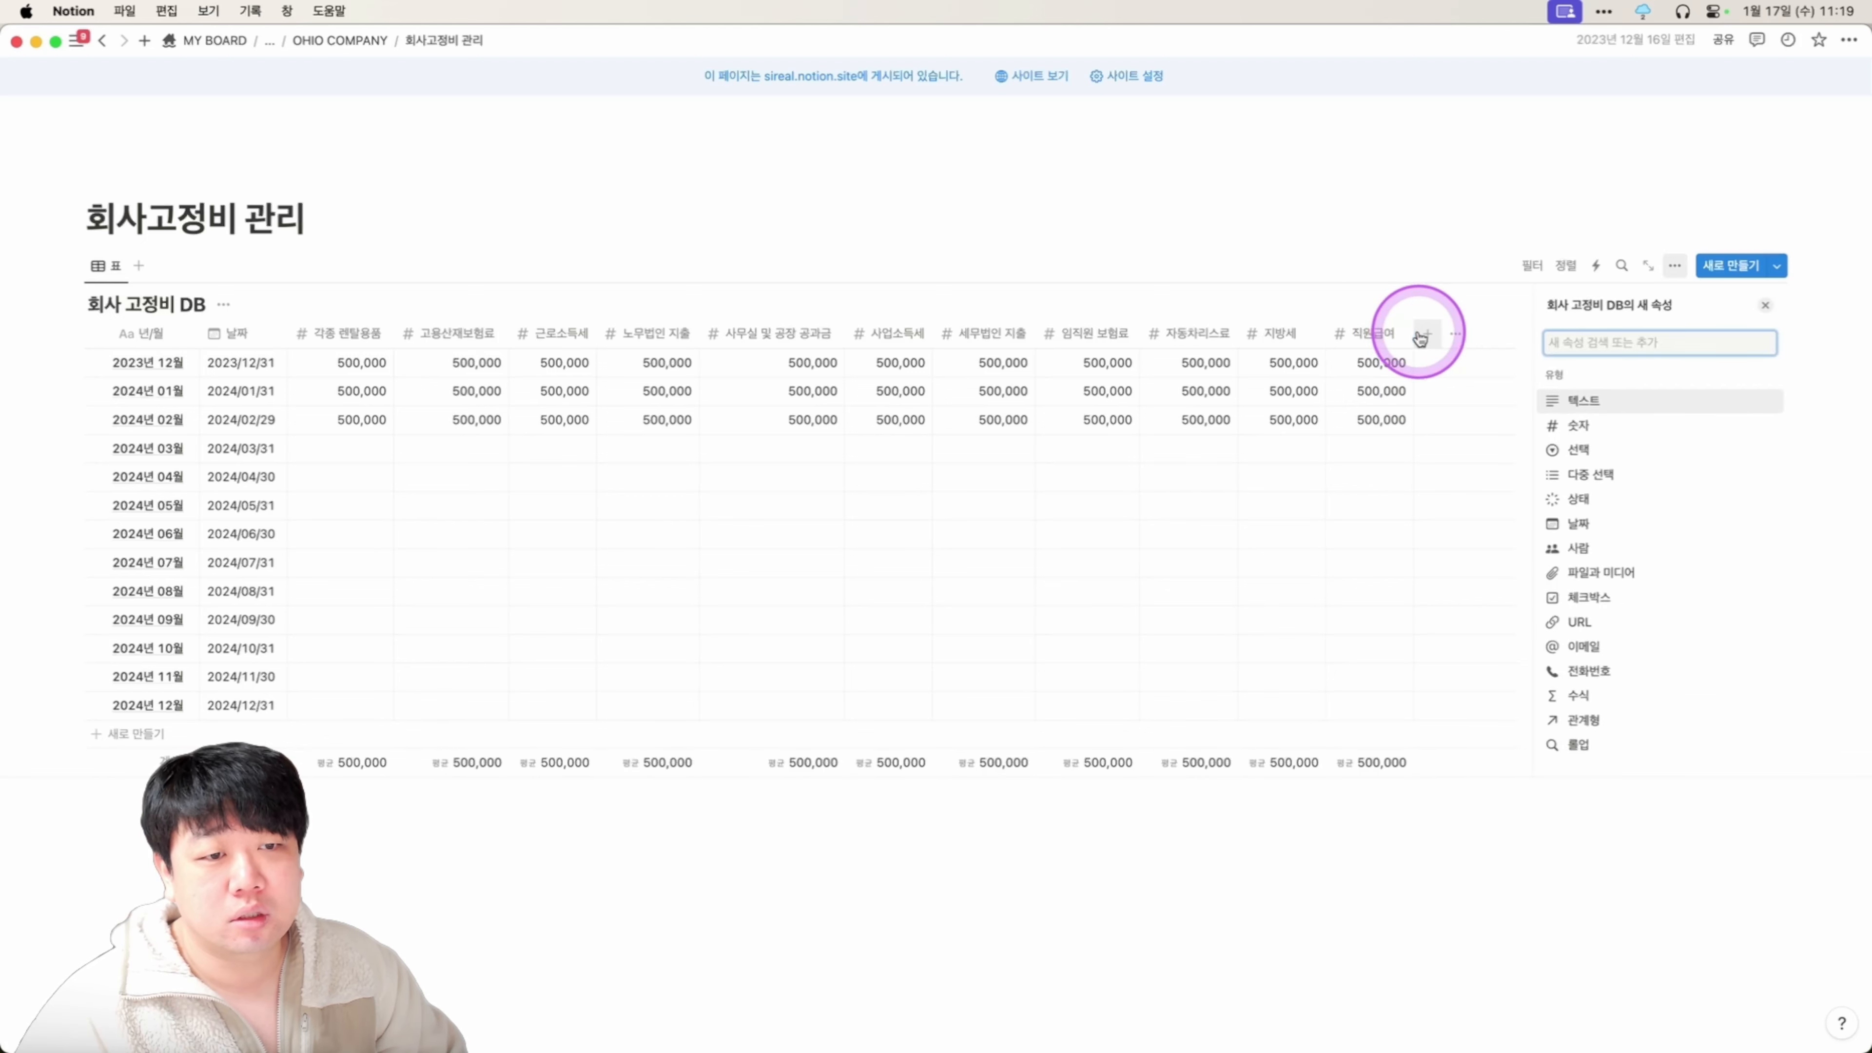
pyautogui.click(1584, 424)
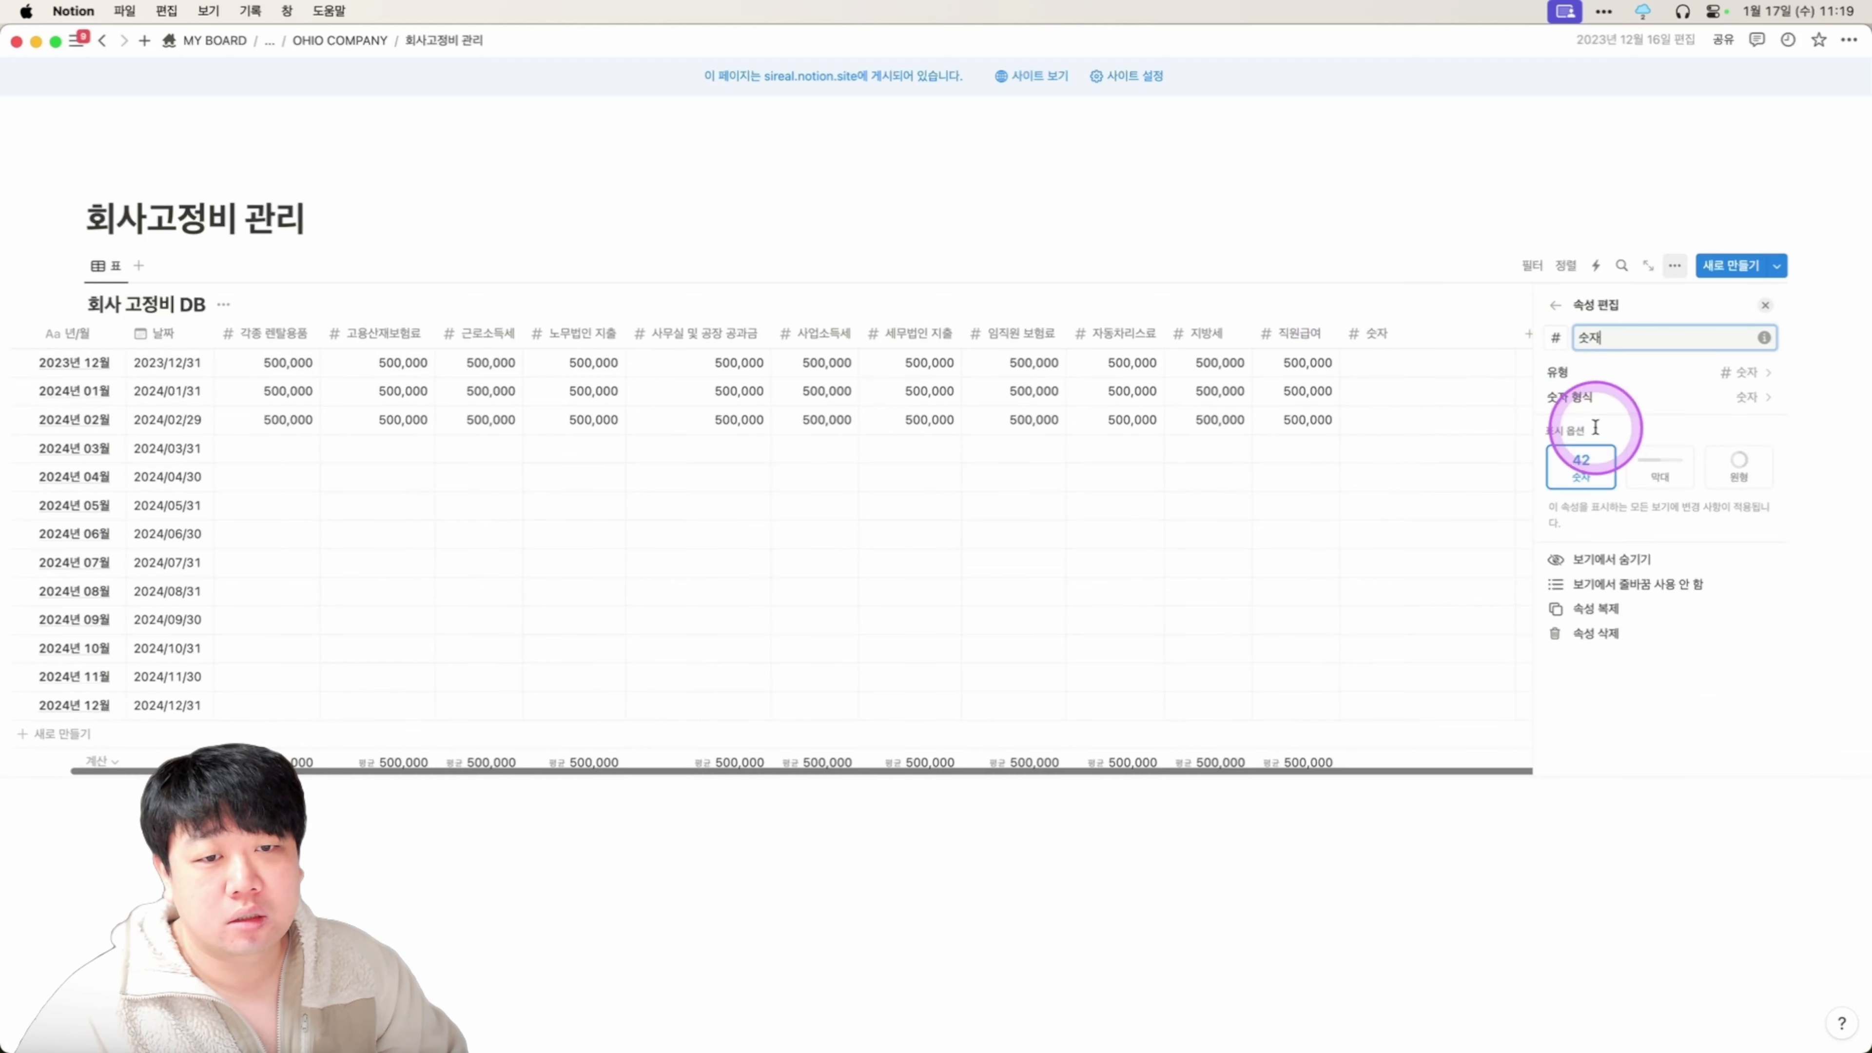
pyautogui.click(1637, 405)
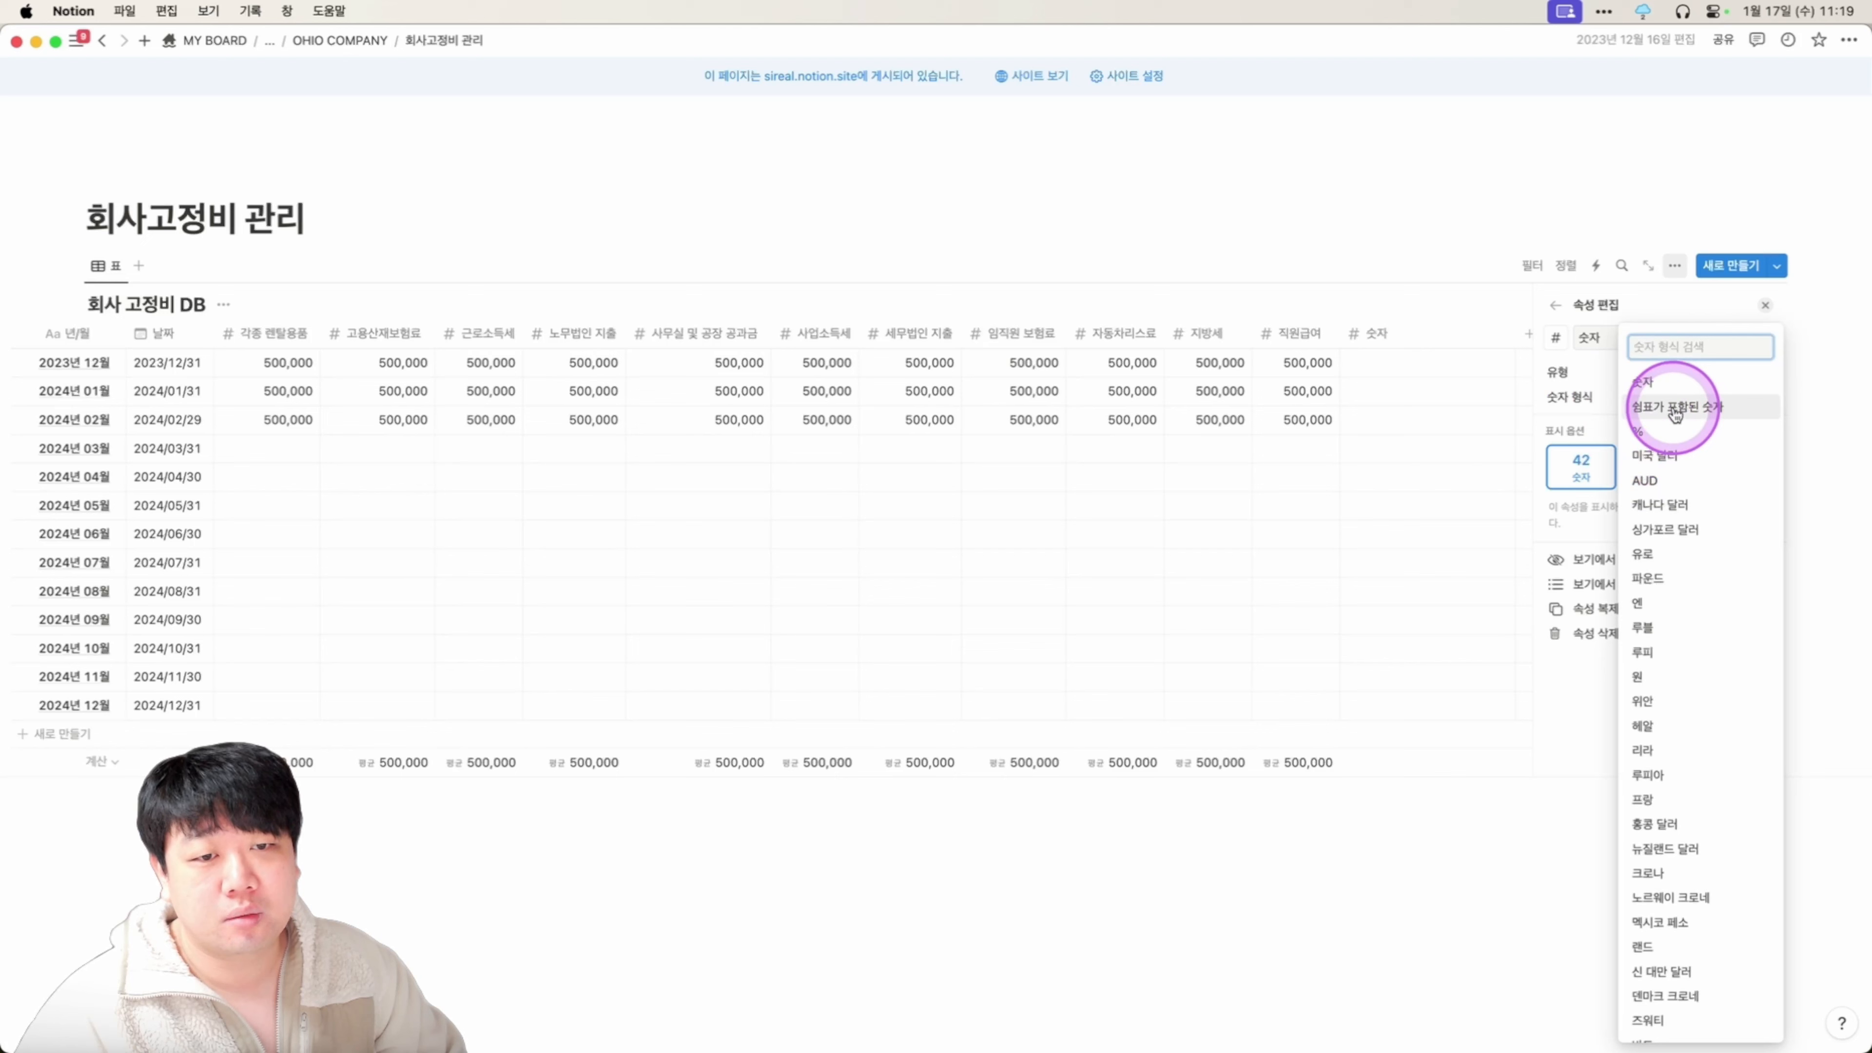
pyautogui.click(1675, 409)
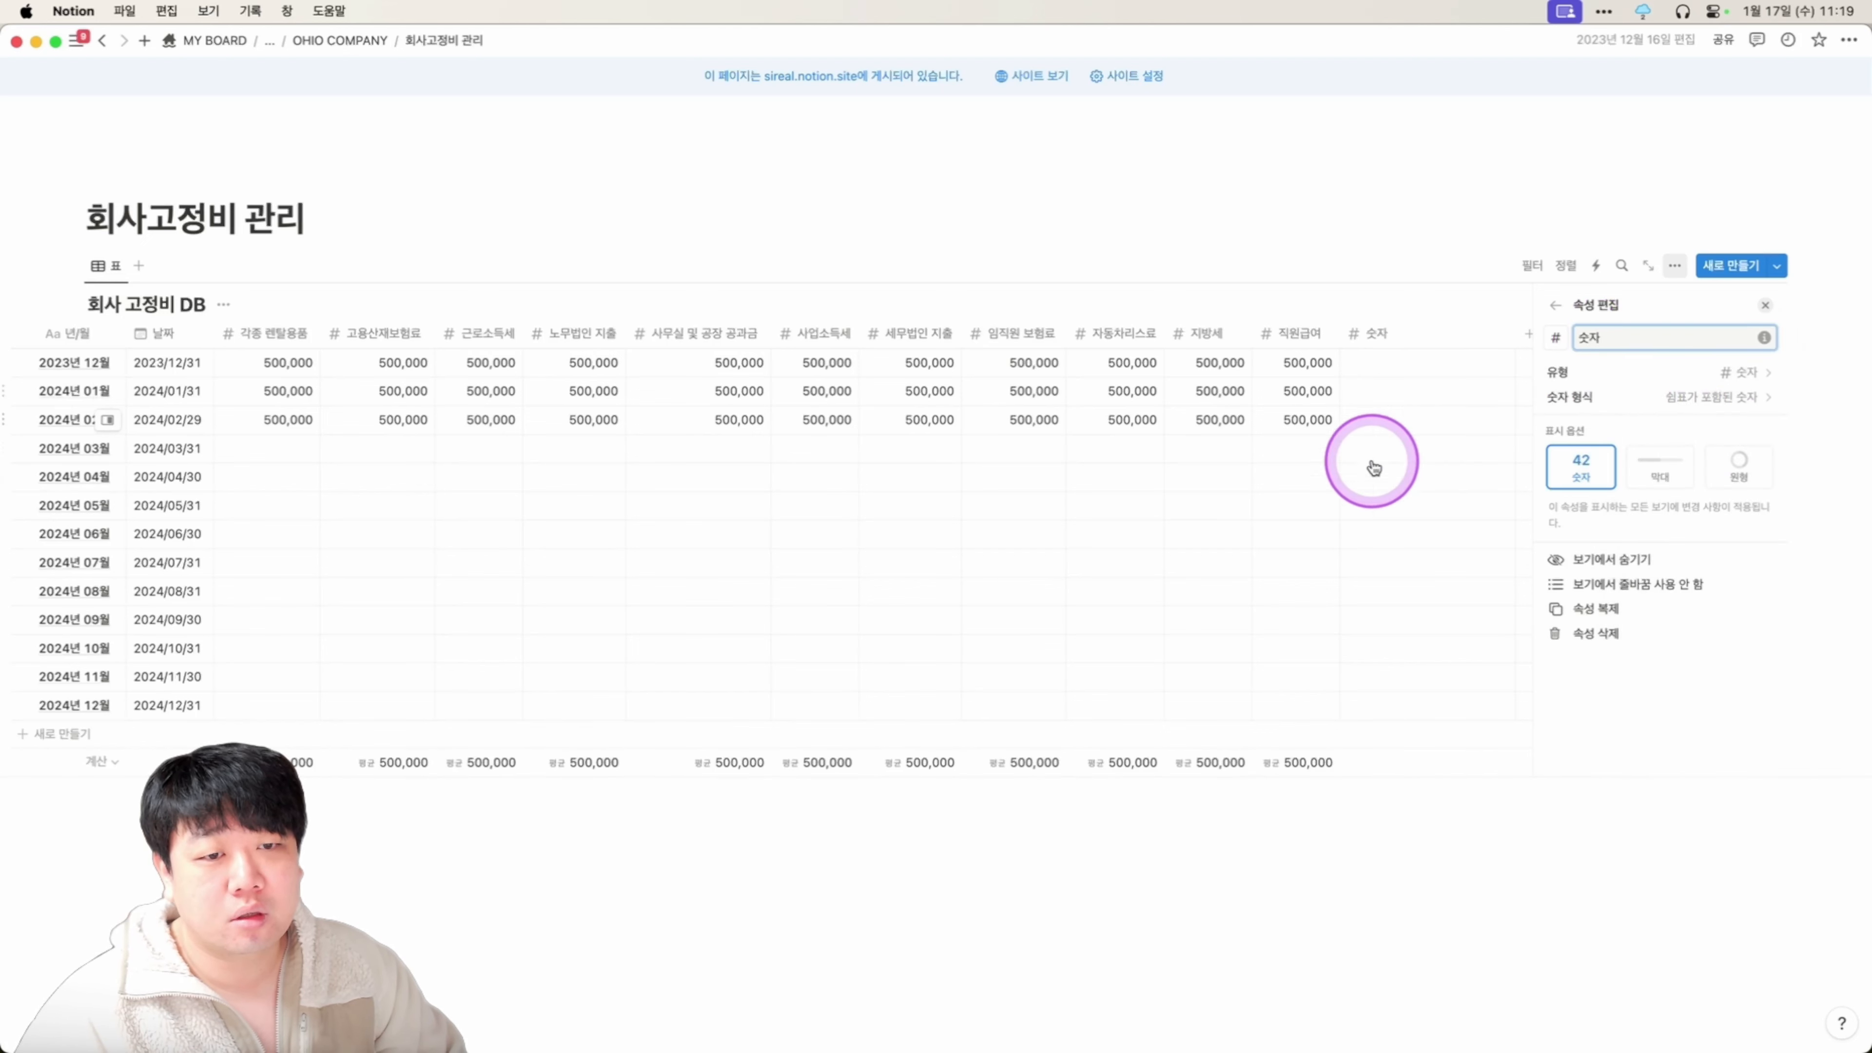
pyautogui.click(1767, 308)
# Look over the 지방세 column and 각종 렌탈용품 calculation, then open 숫자's property settings.
pyautogui.click(1293, 335)
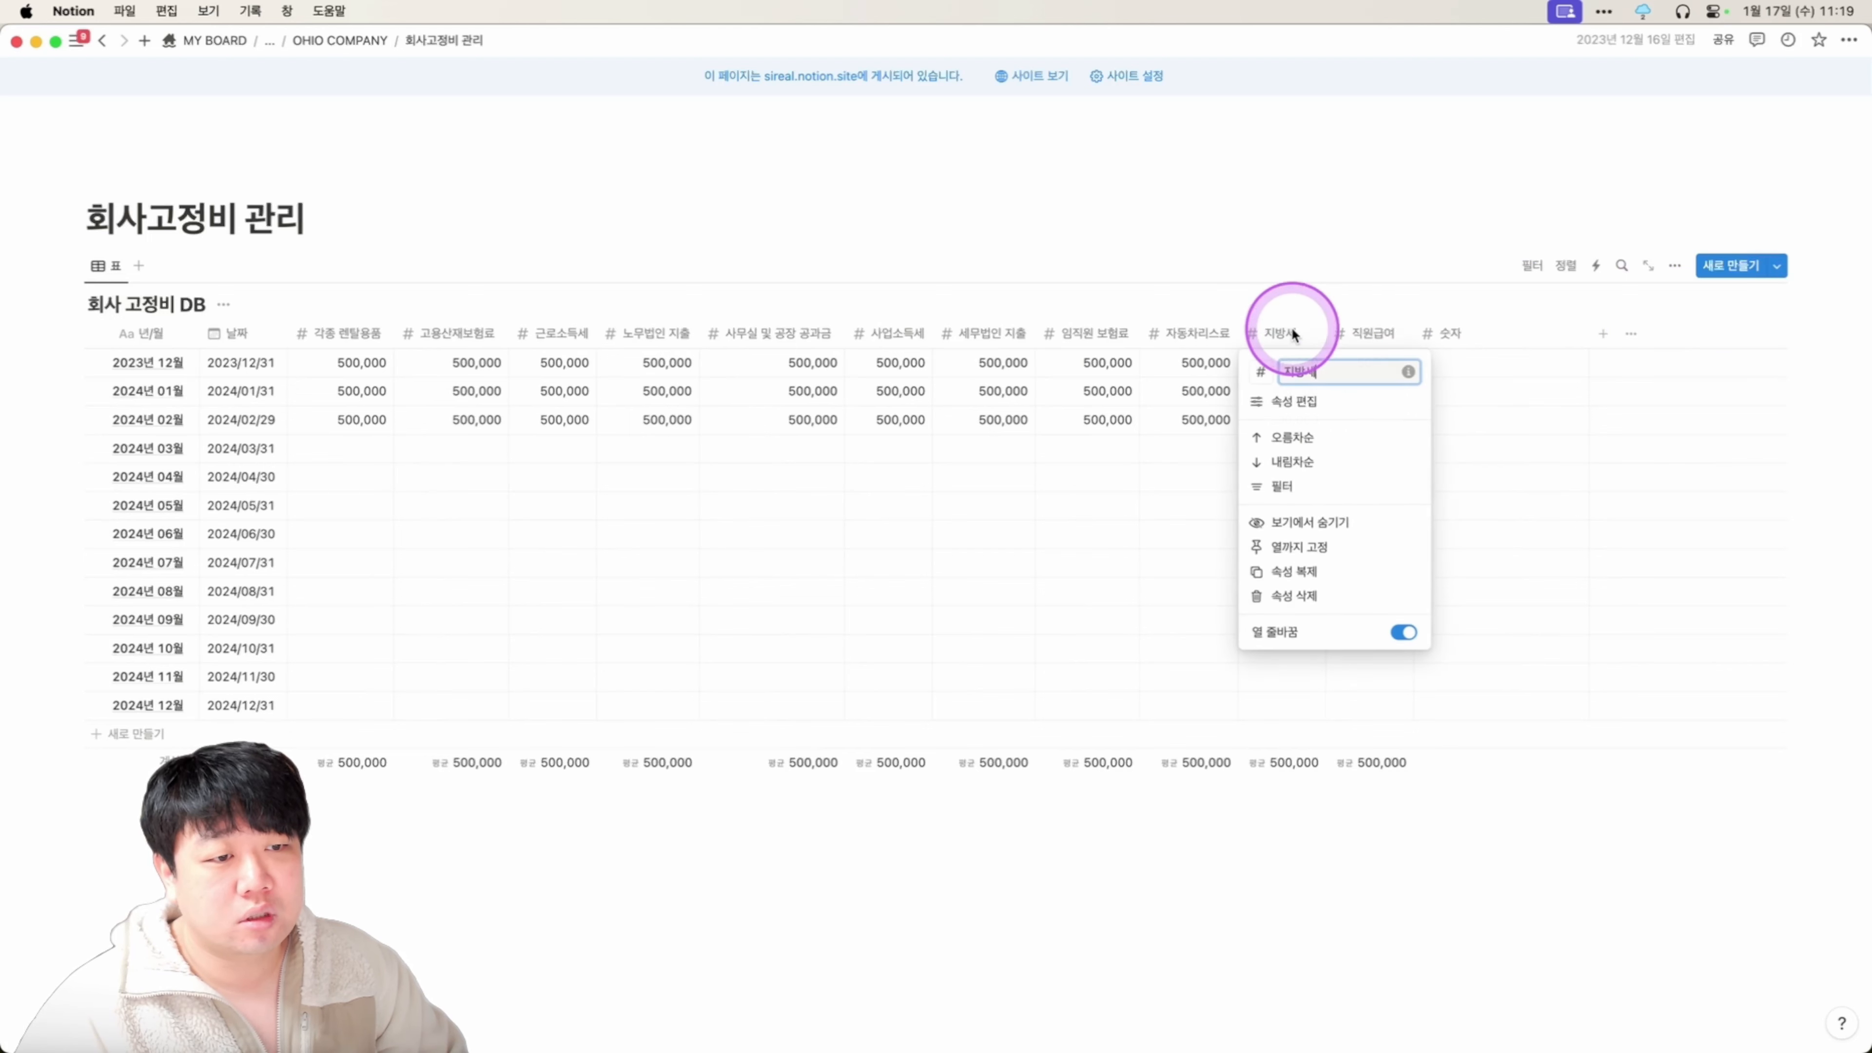
pyautogui.click(1205, 593)
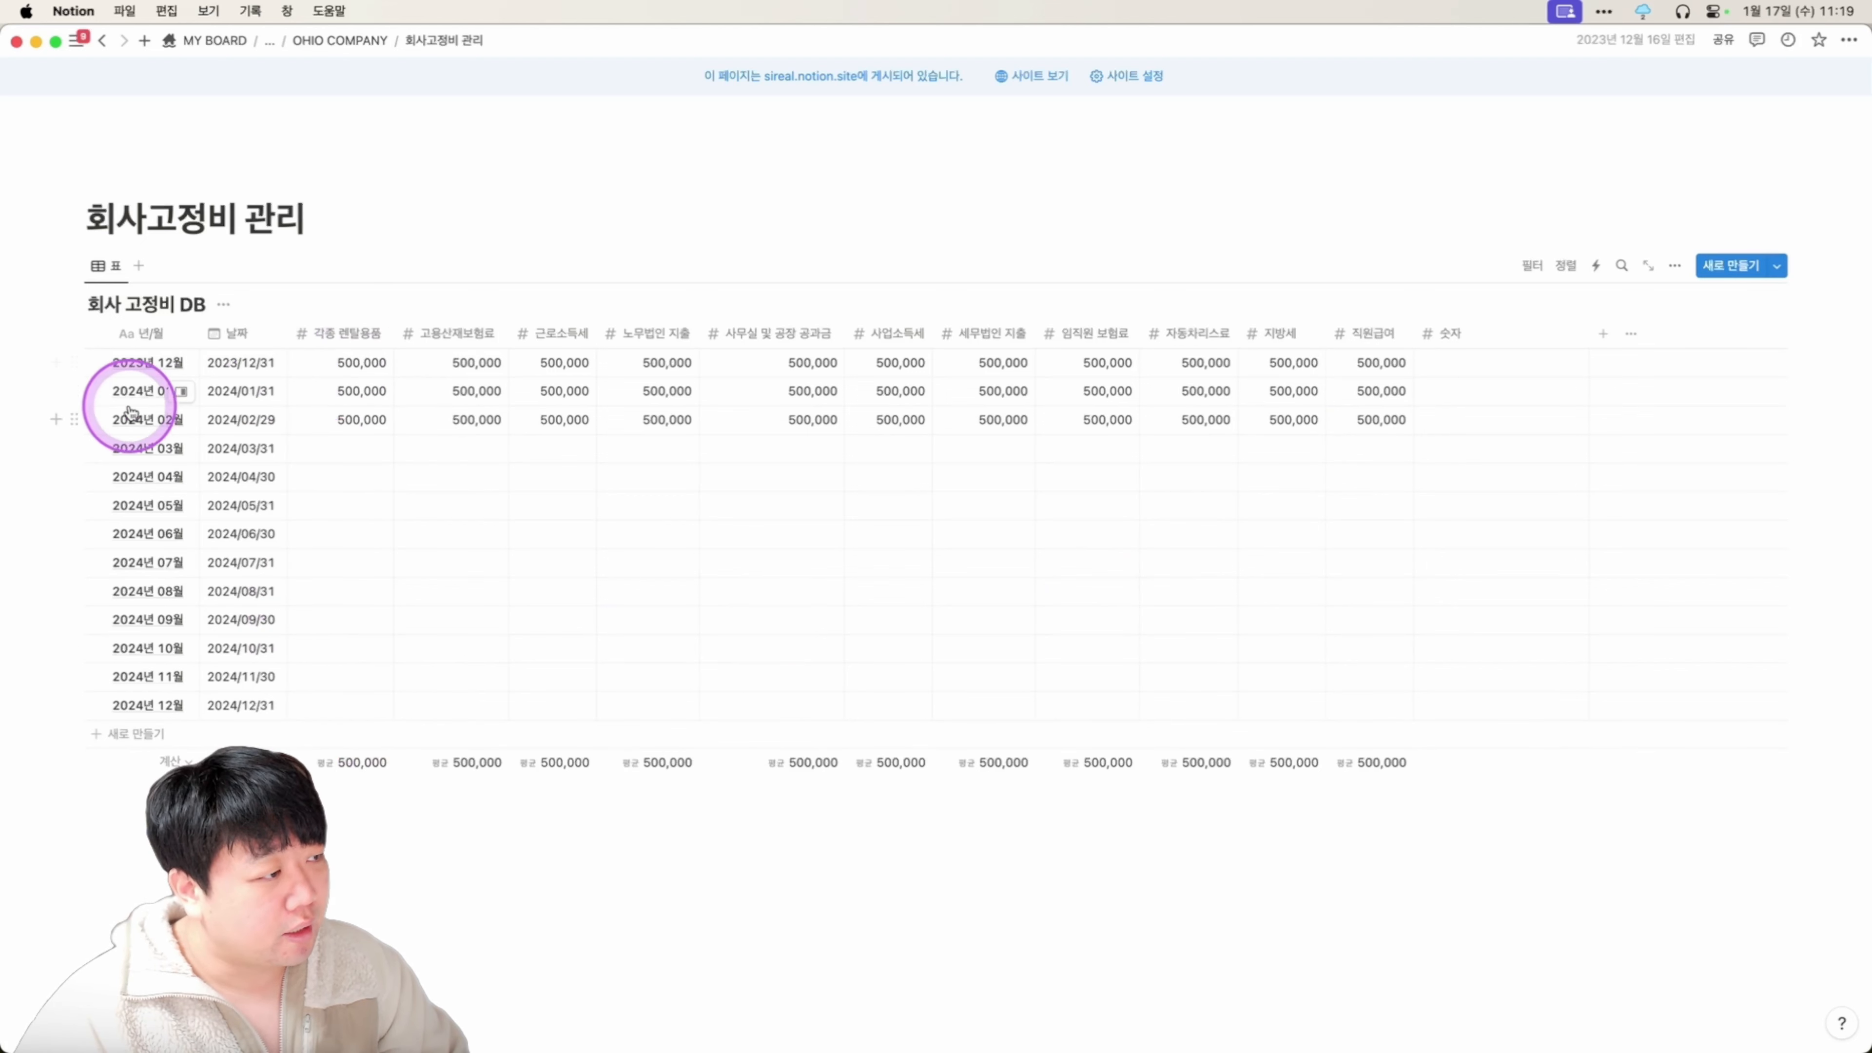
pyautogui.click(360, 767)
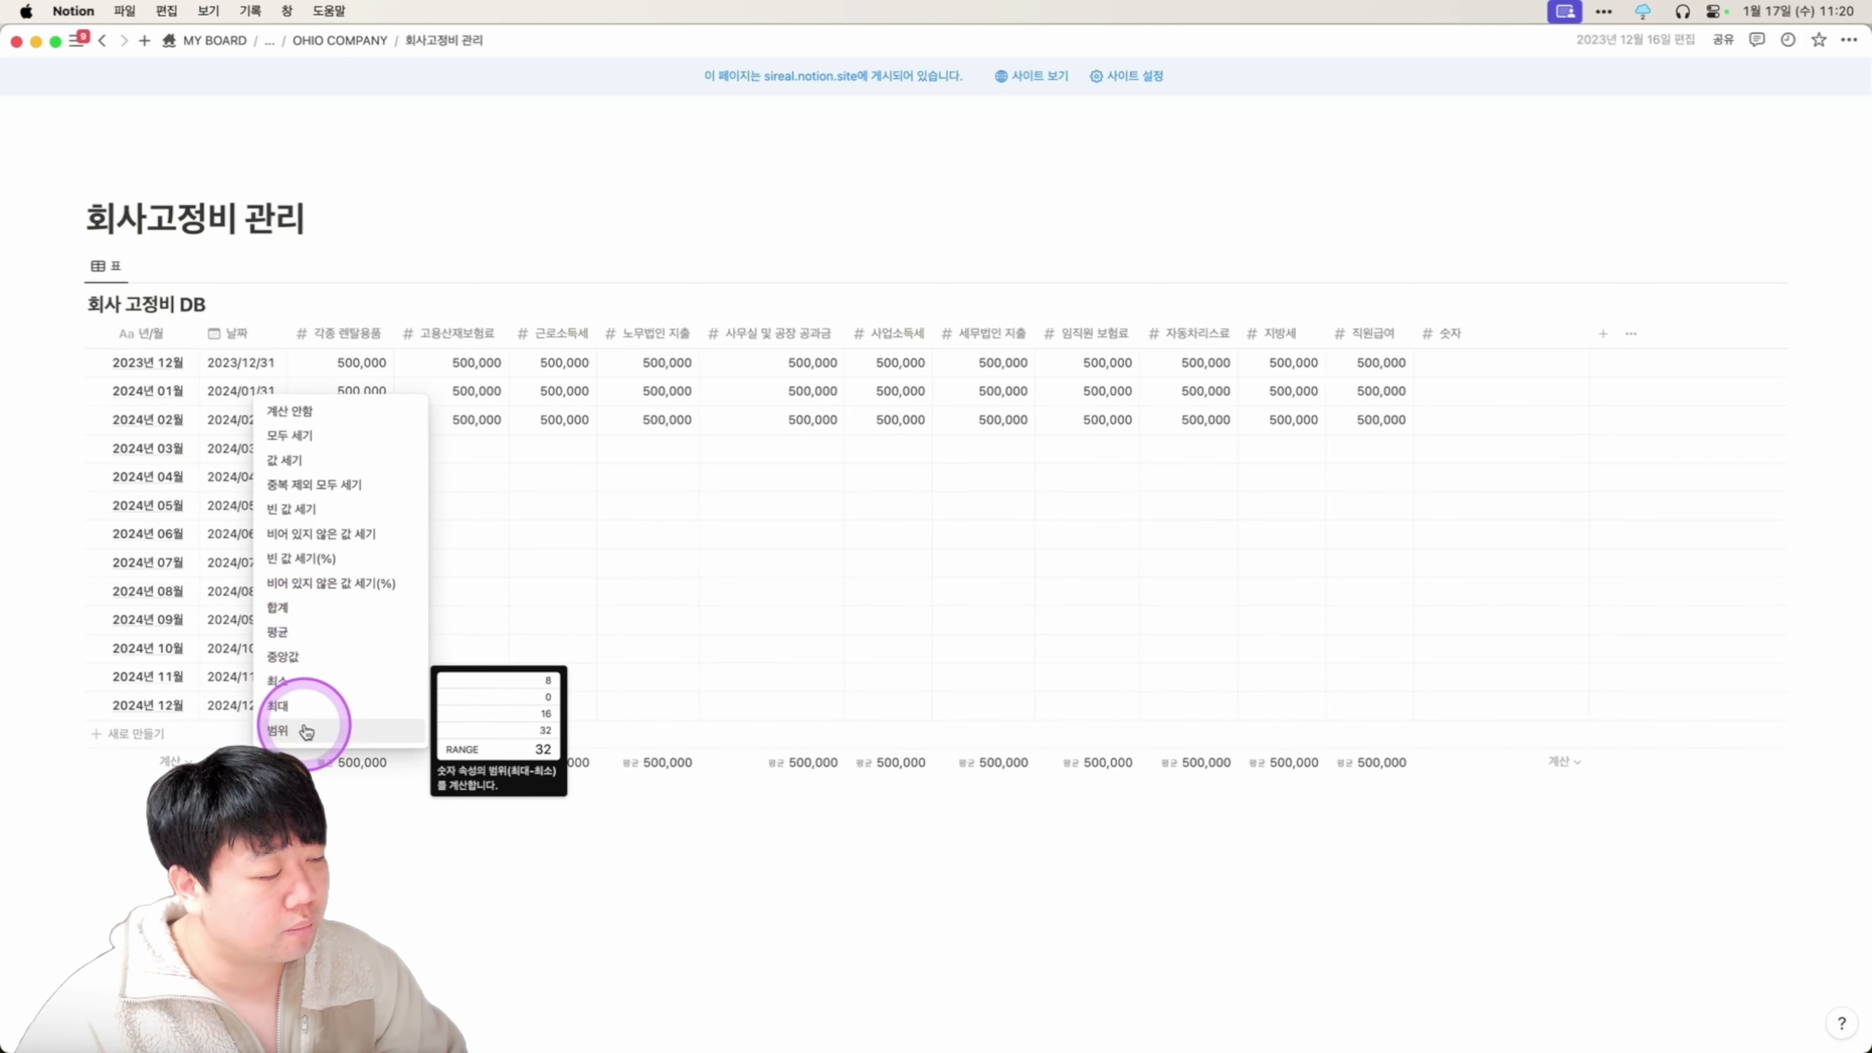
pyautogui.click(508, 820)
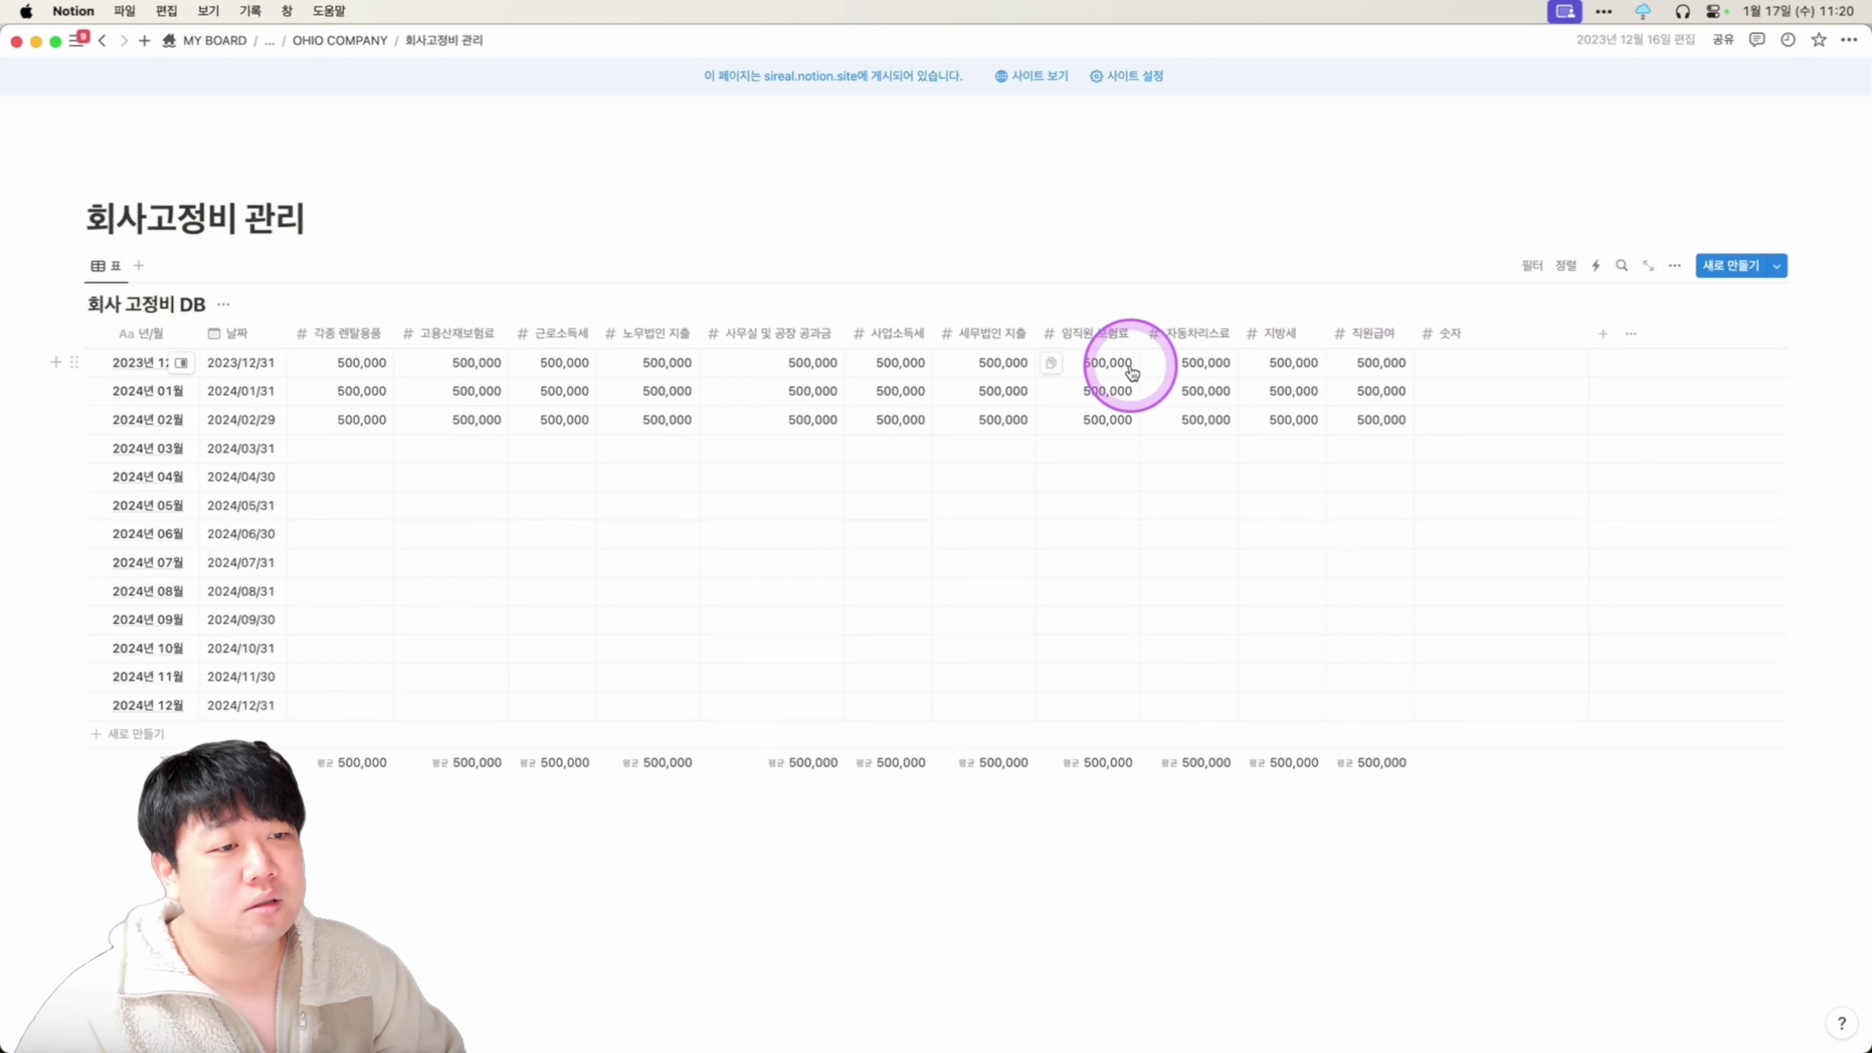
pyautogui.click(1496, 333)
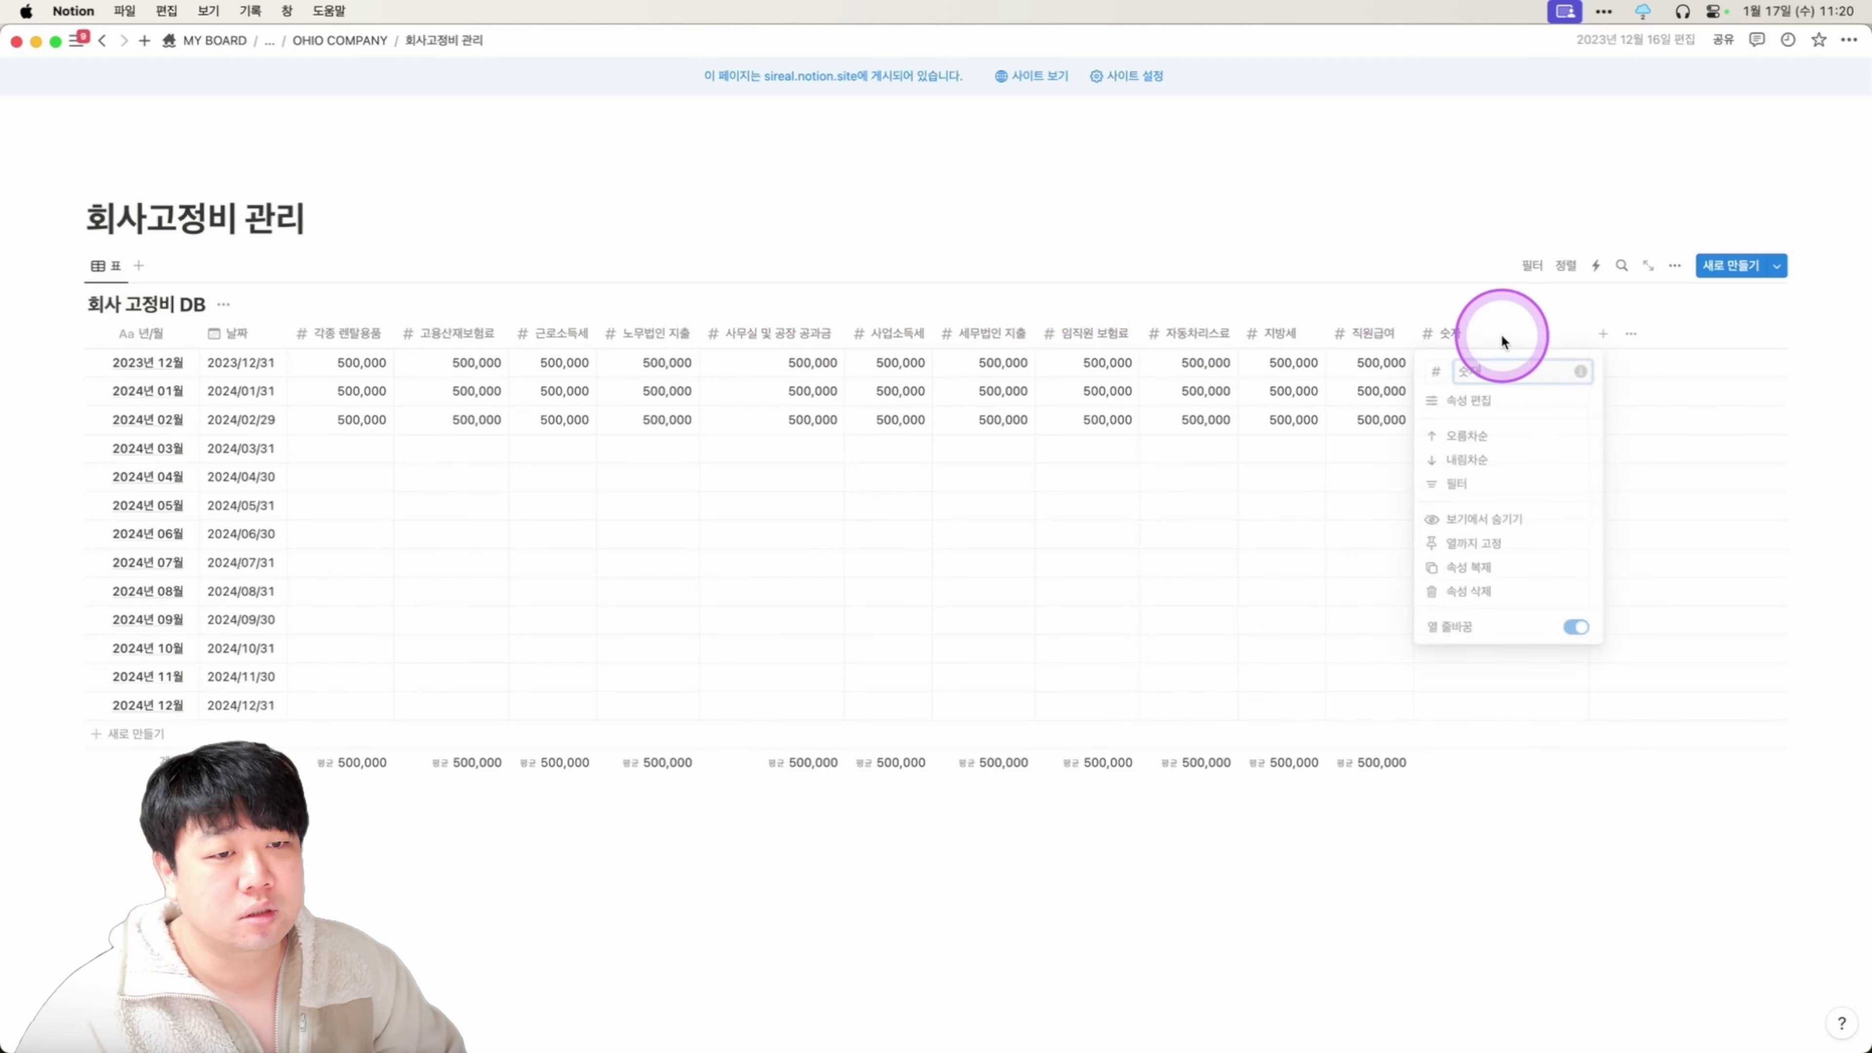
pyautogui.click(1484, 400)
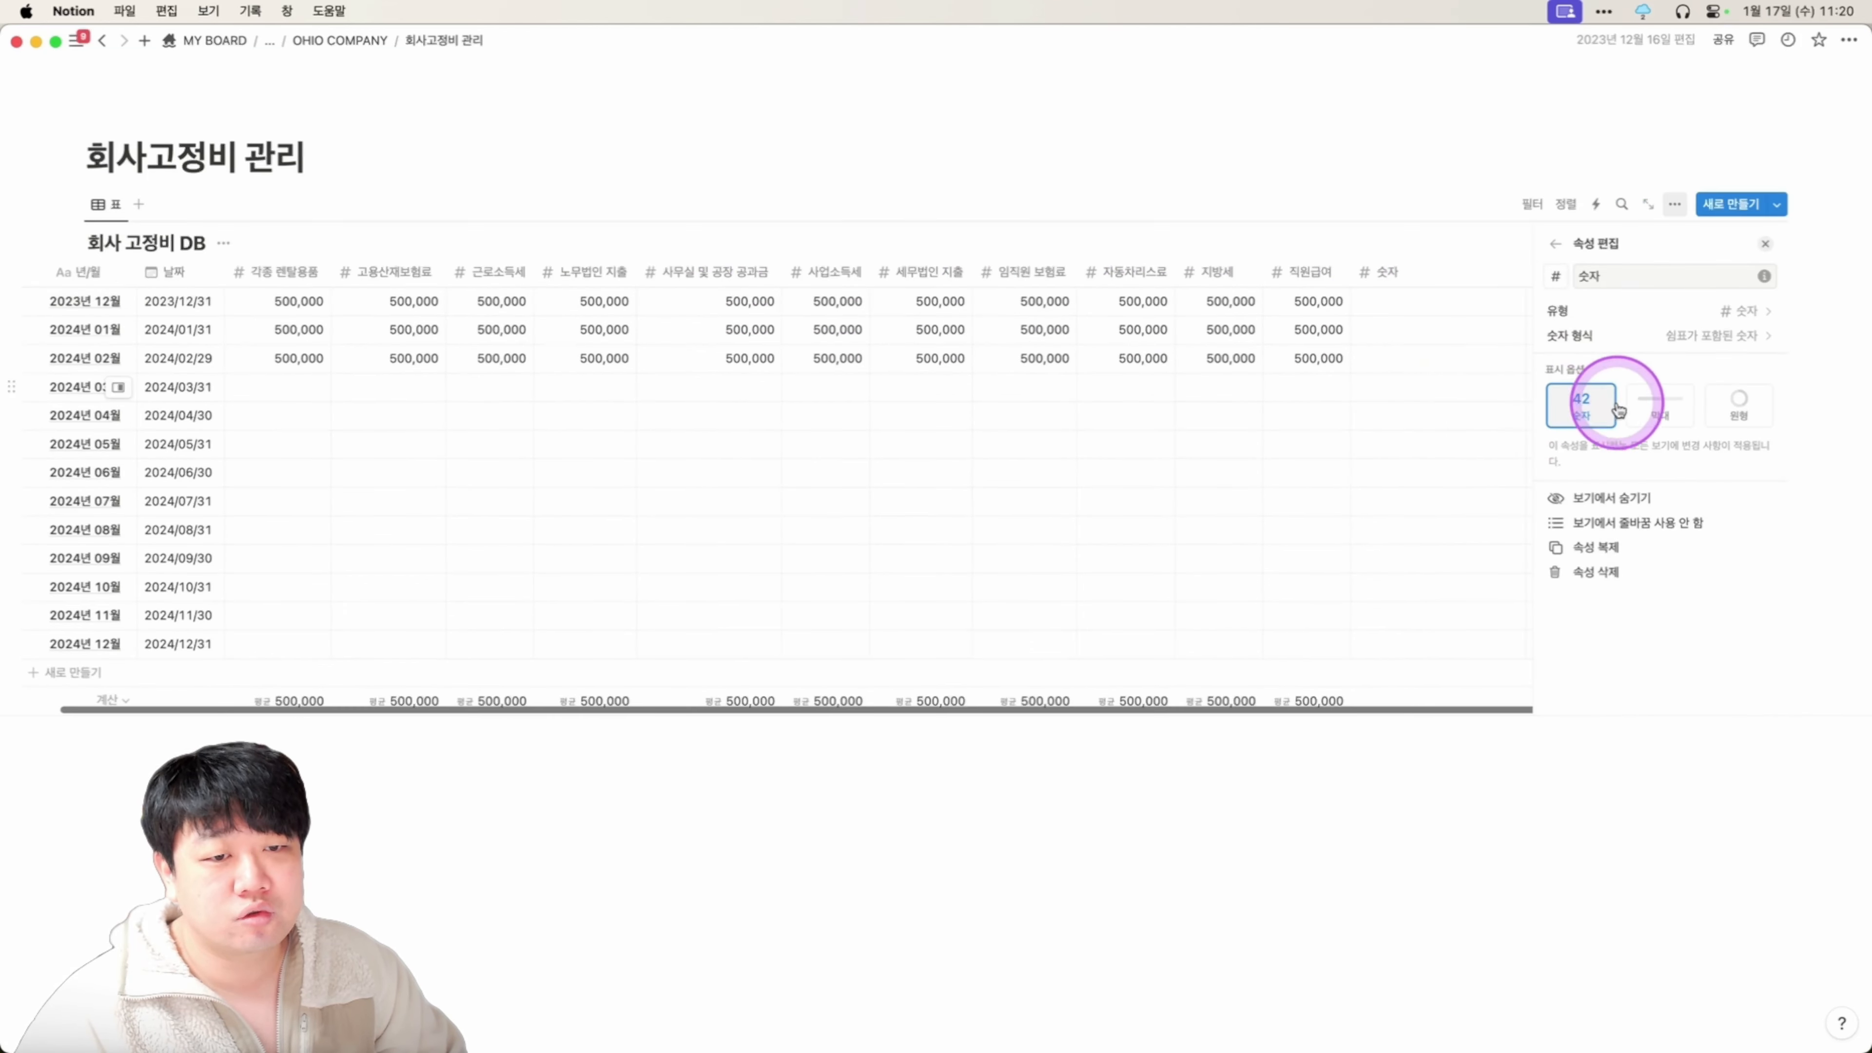
# Make 숫자 a formula summing 각종 렌탈용품, 고용산재보험료, 근로소득세, 노무법인 지출, 사무실 및 공장 공과금.
pyautogui.click(1683, 311)
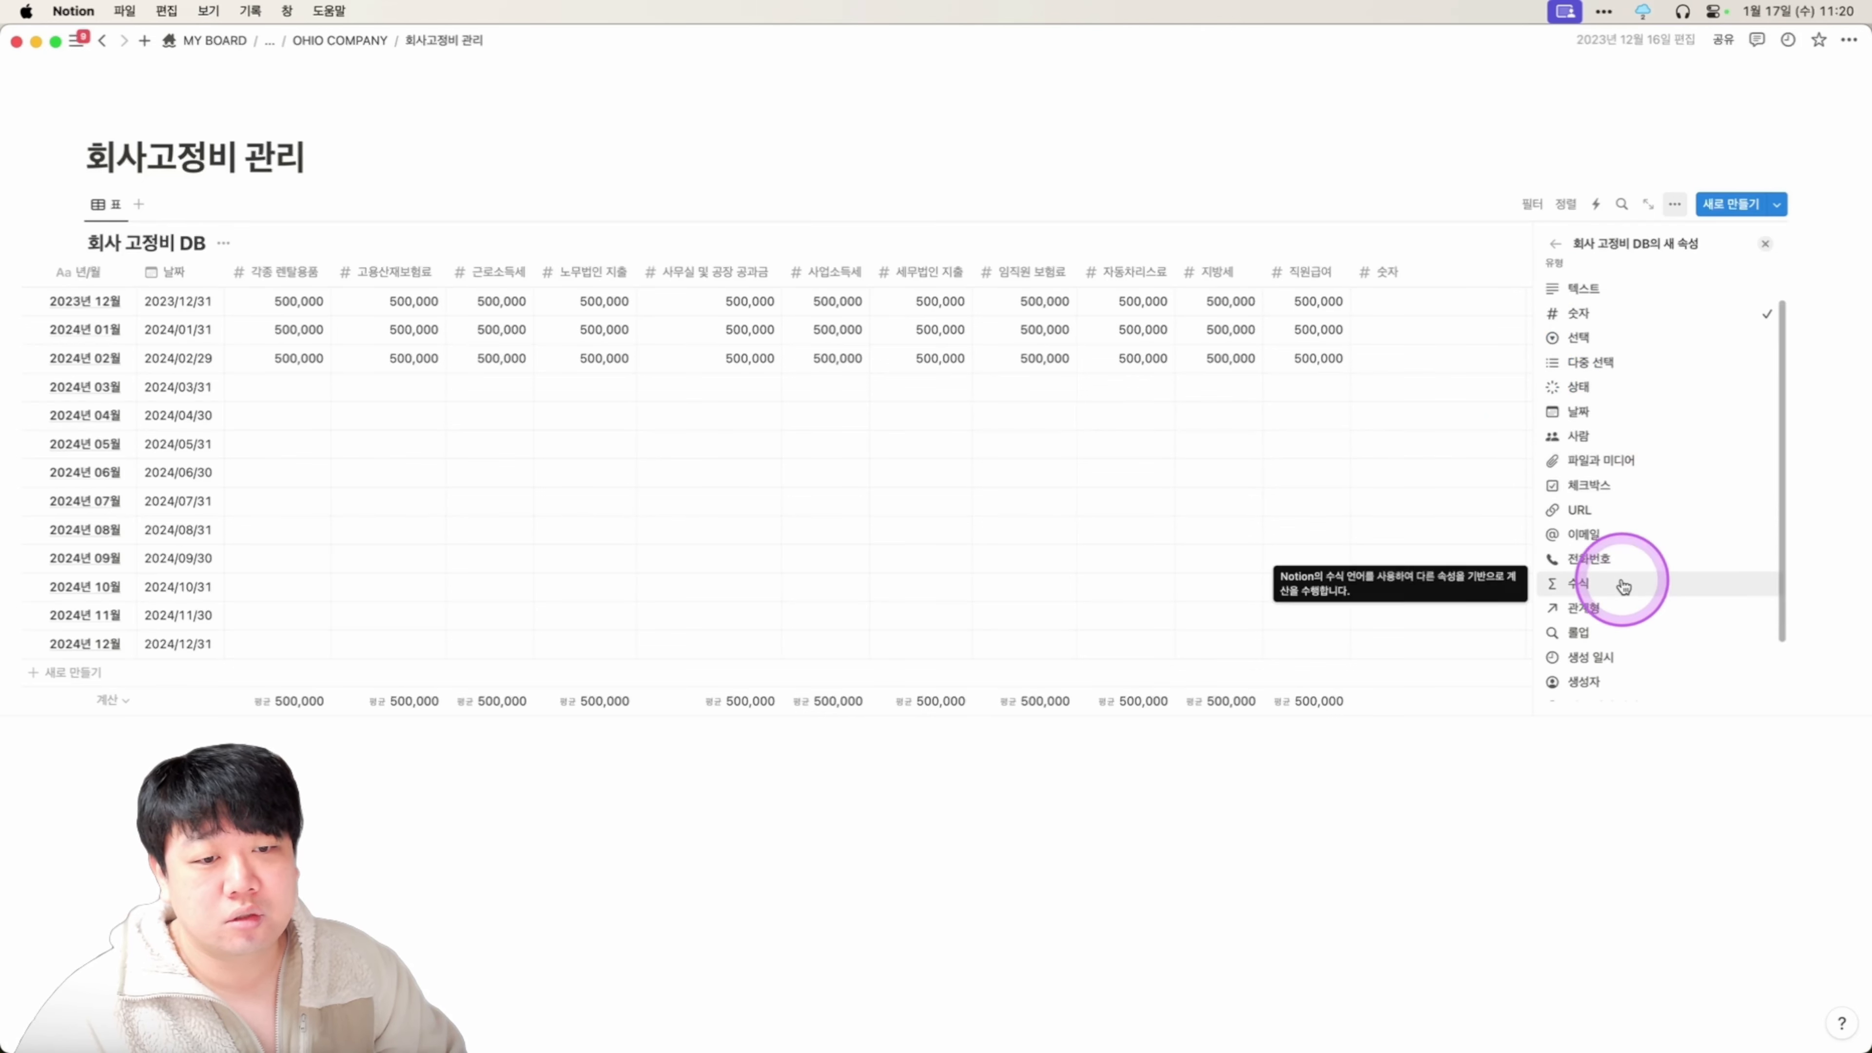
pyautogui.click(1623, 584)
pyautogui.click(1644, 350)
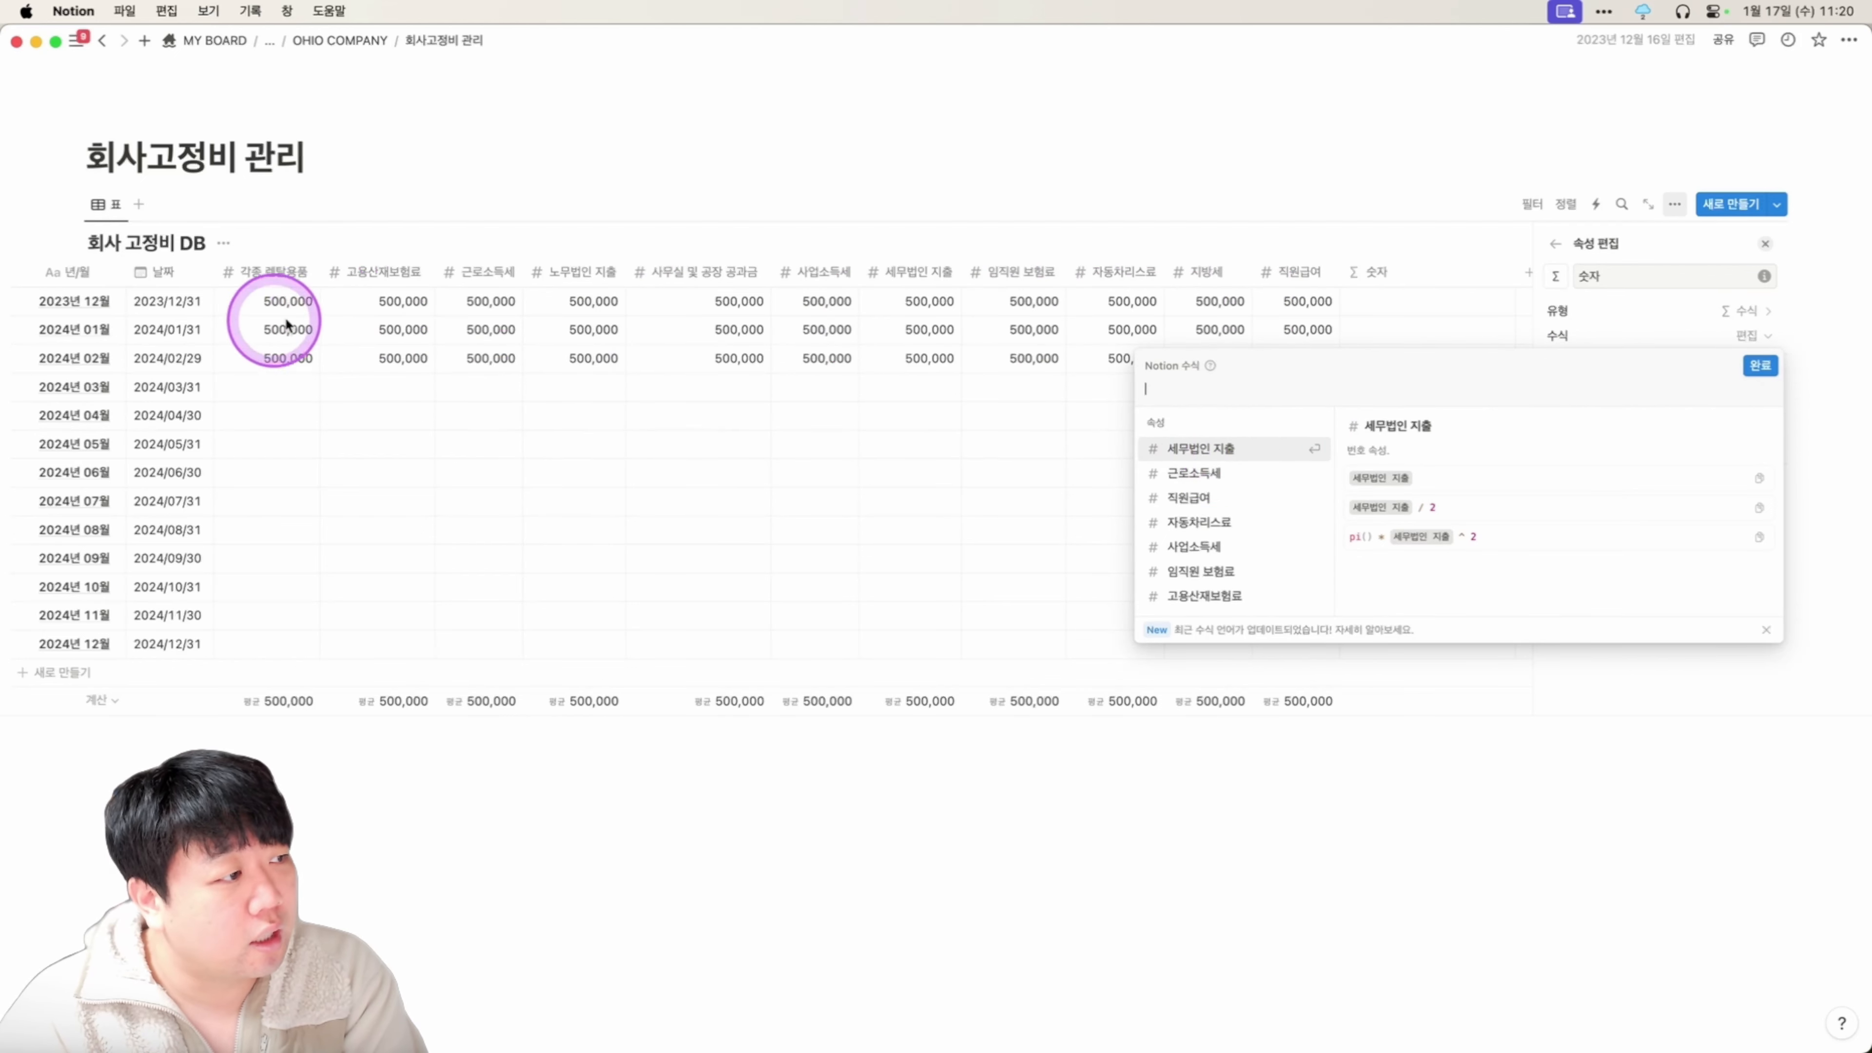
pyautogui.scroll(-3, 1253, 480)
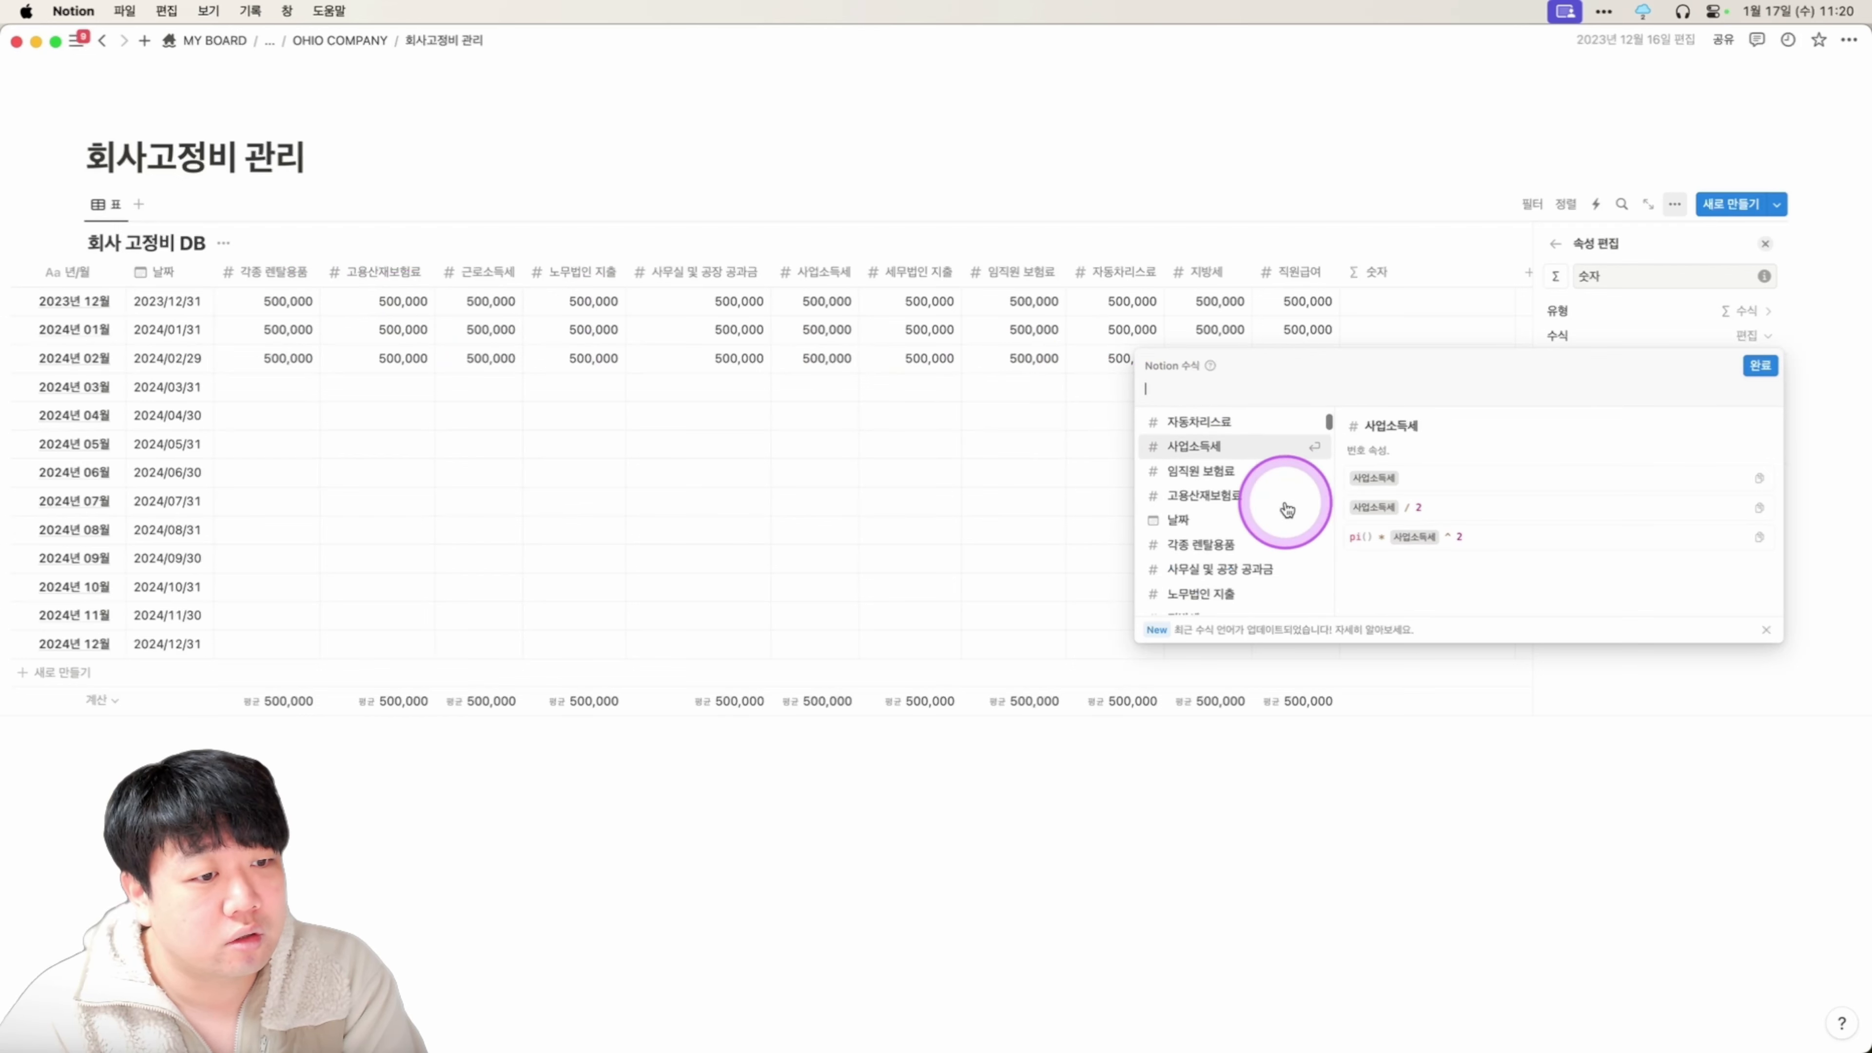
pyautogui.click(1211, 524)
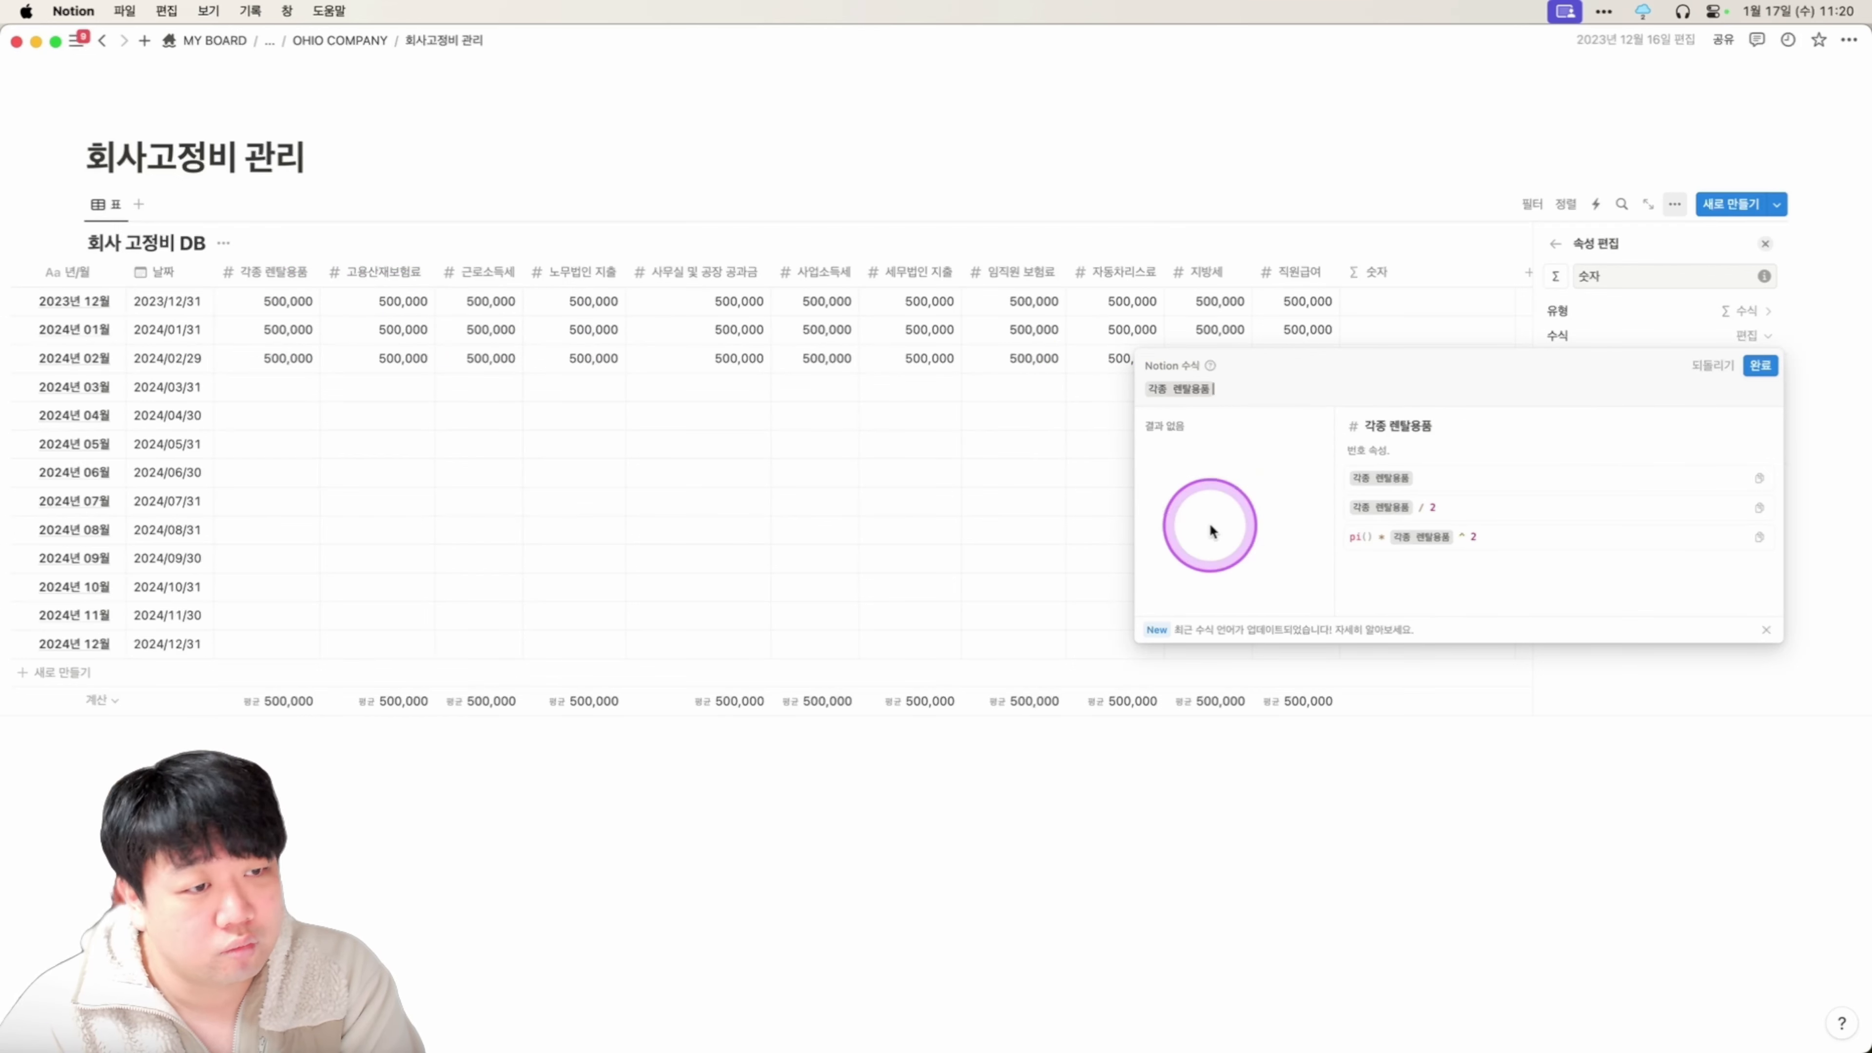
pyautogui.write('+')
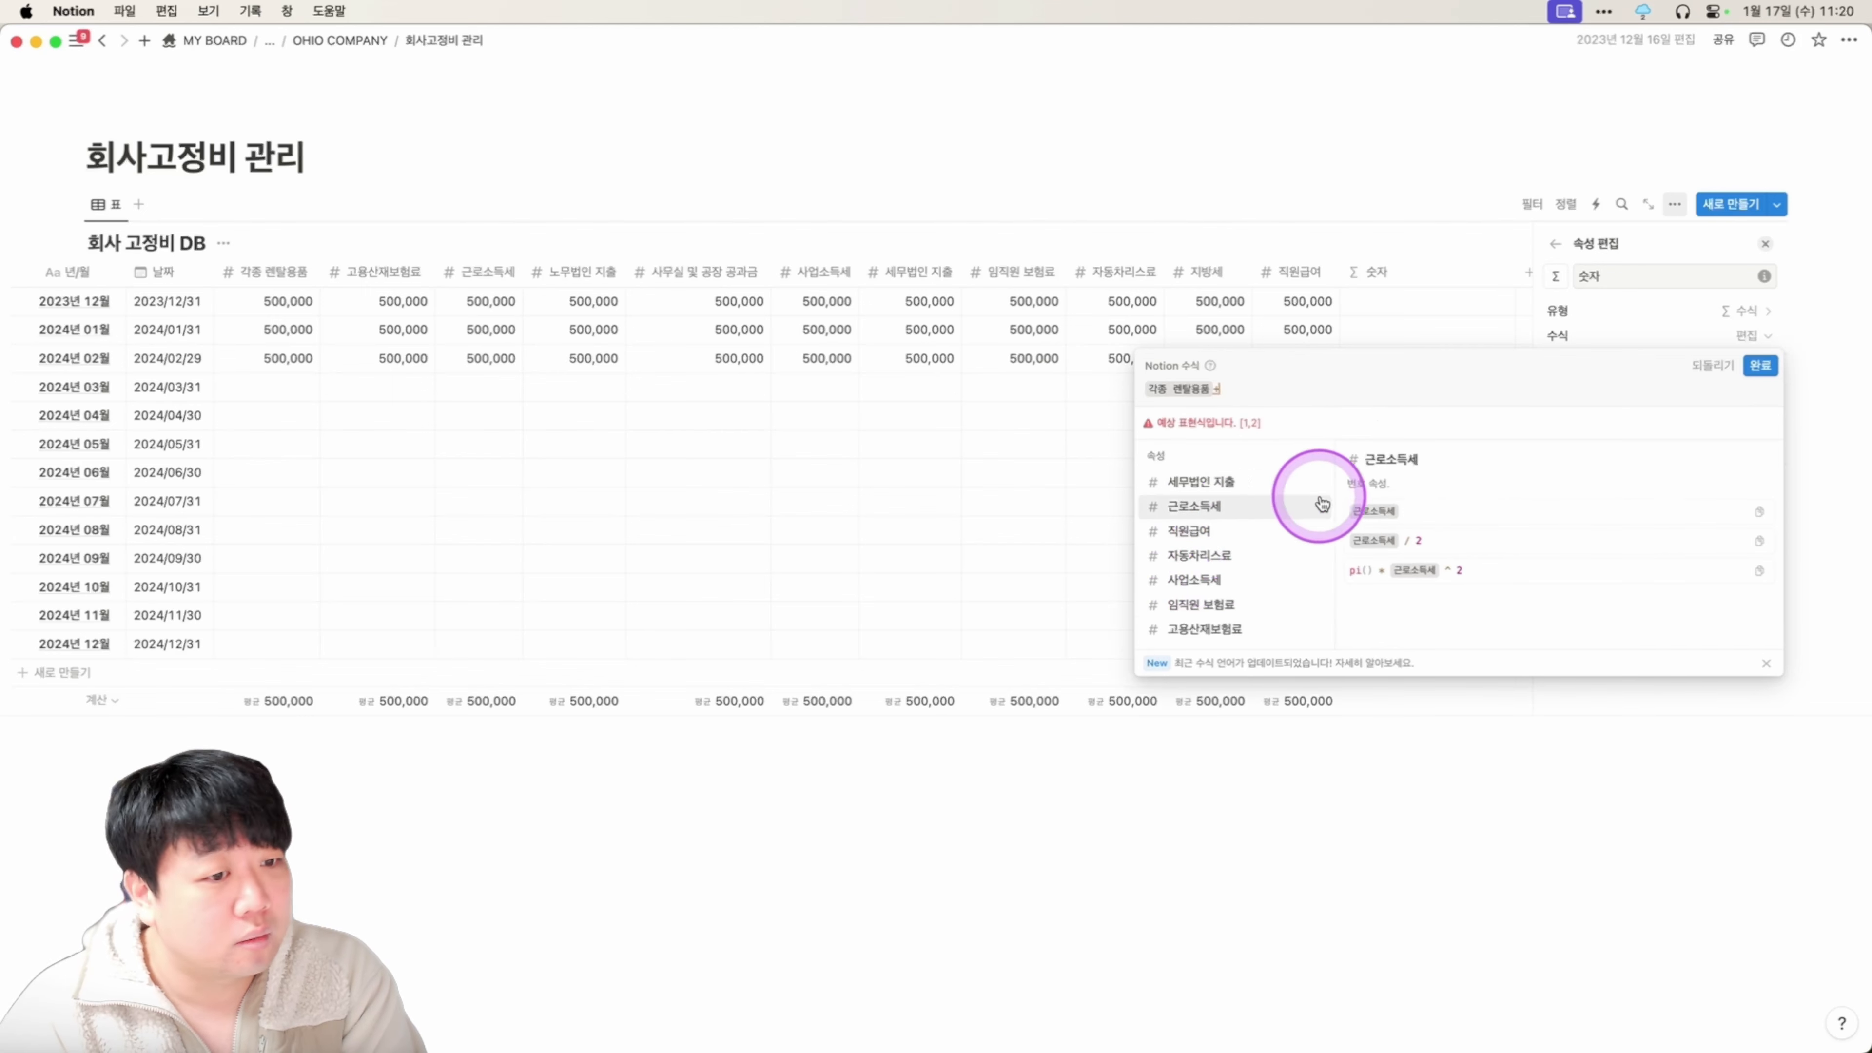
pyautogui.click(1264, 591)
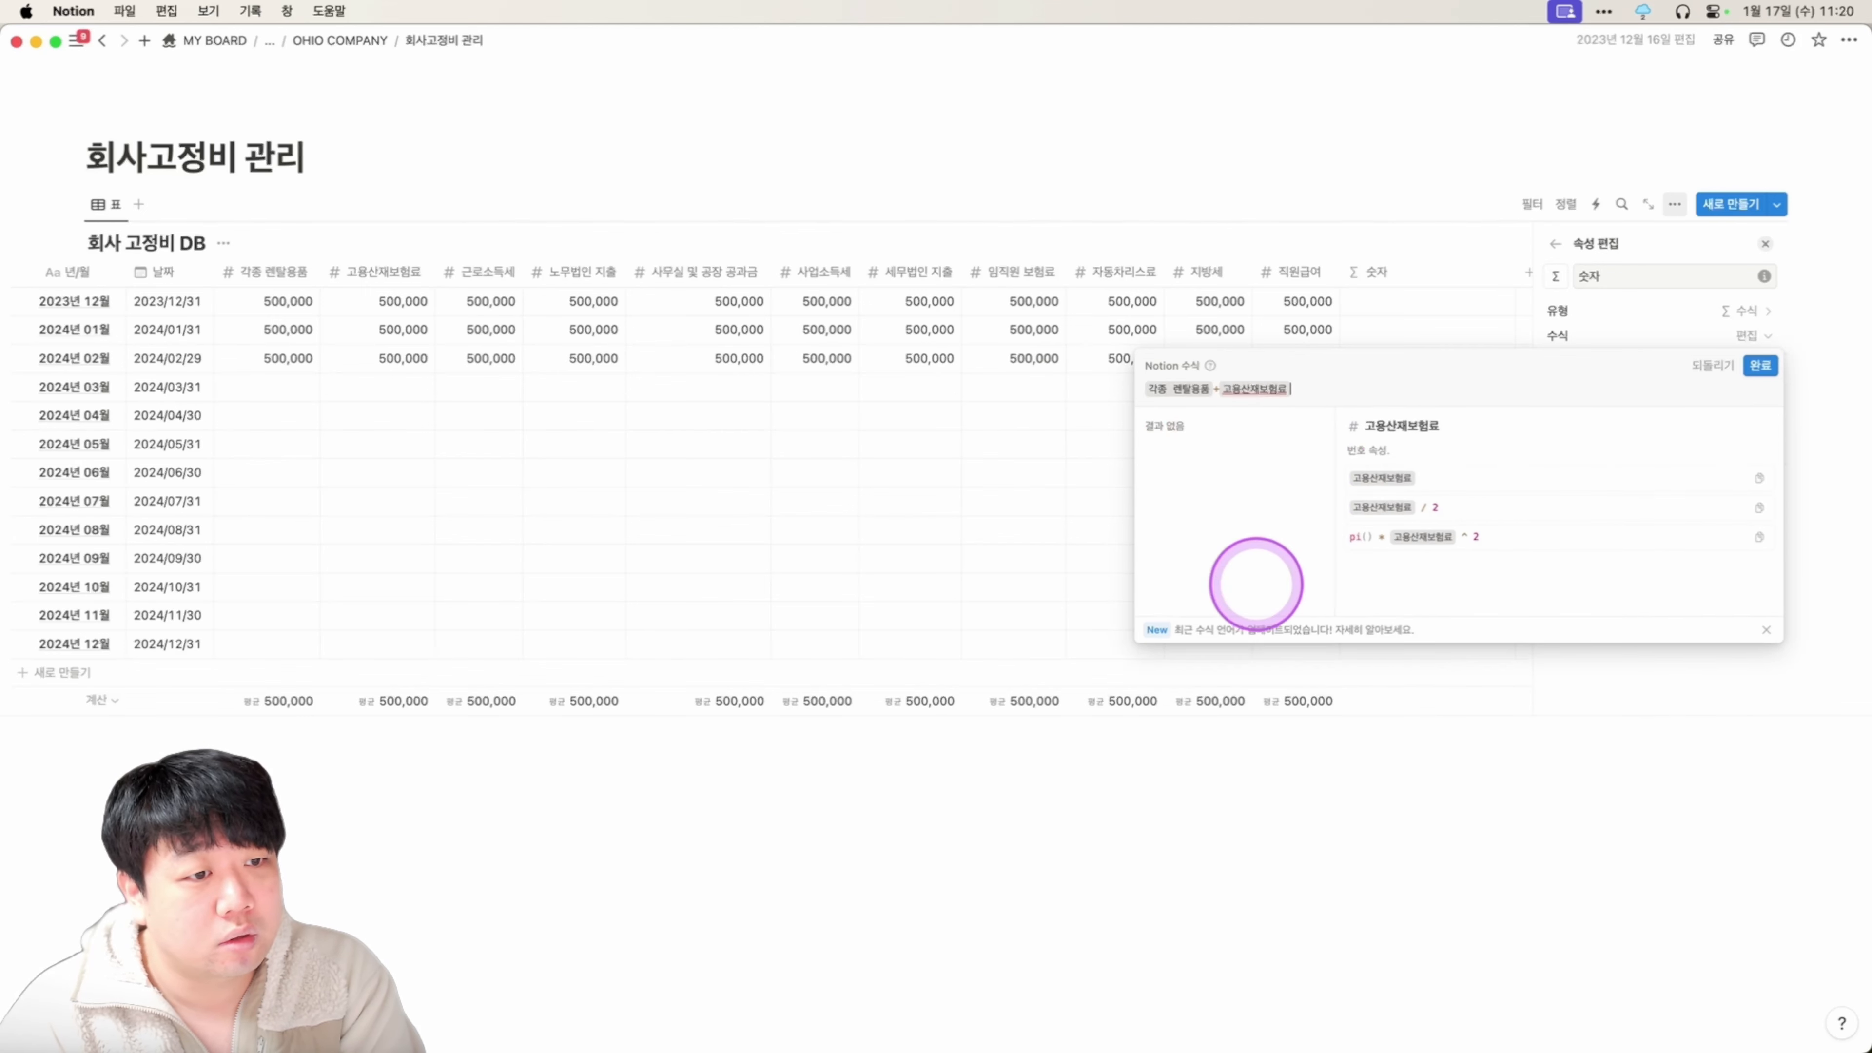
pyautogui.write('+')
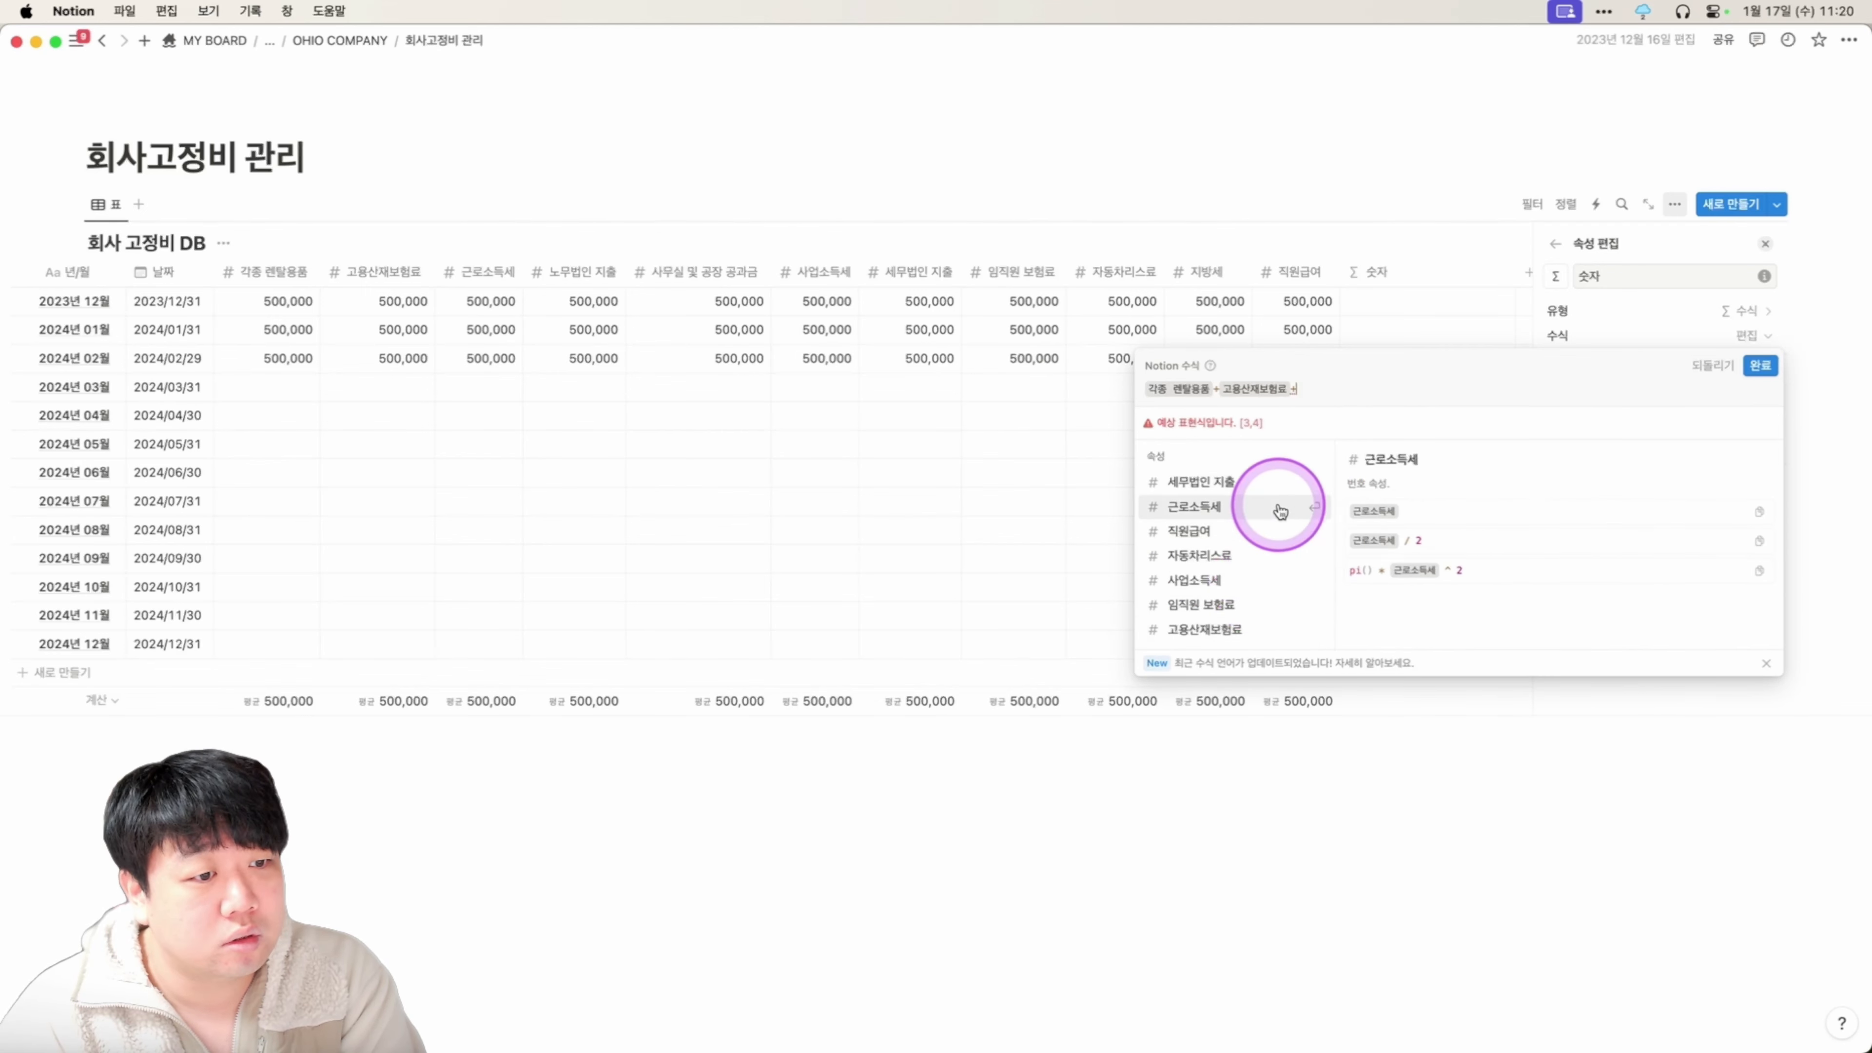
pyautogui.click(1278, 506)
pyautogui.write('+')
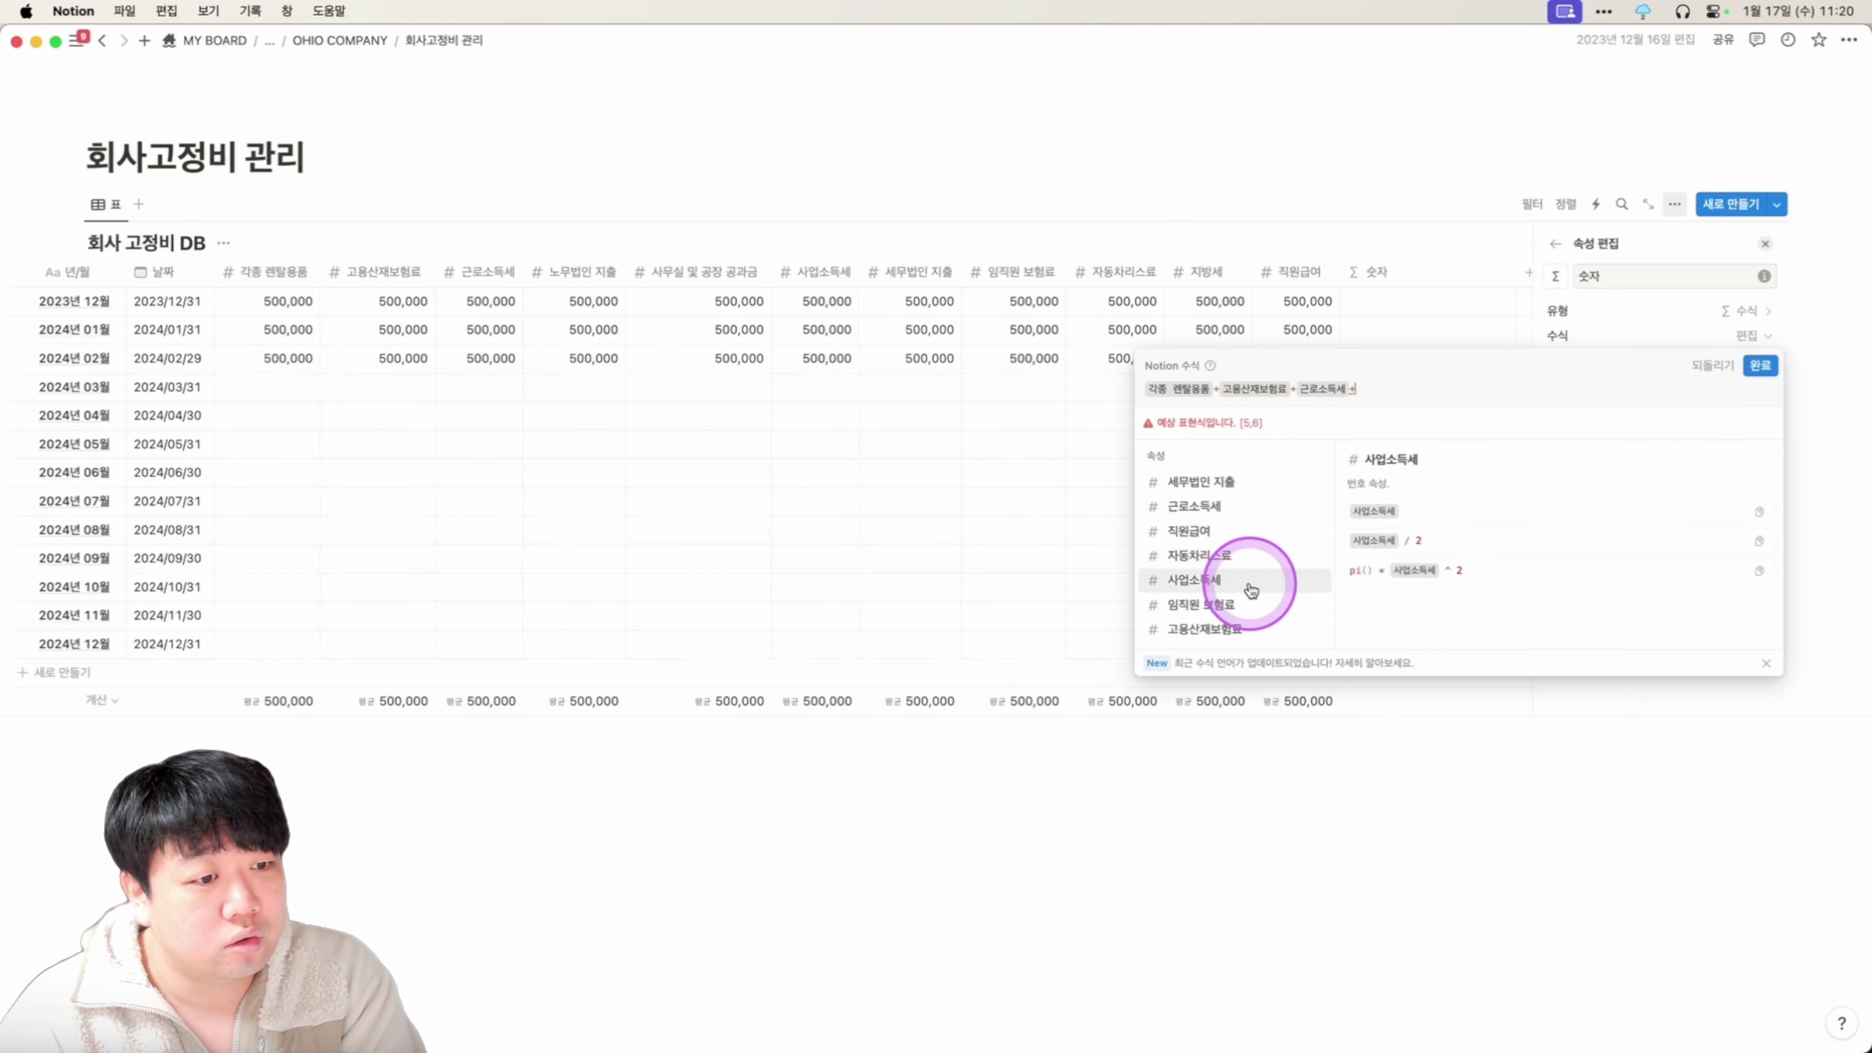
pyautogui.scroll(-3, 1251, 590)
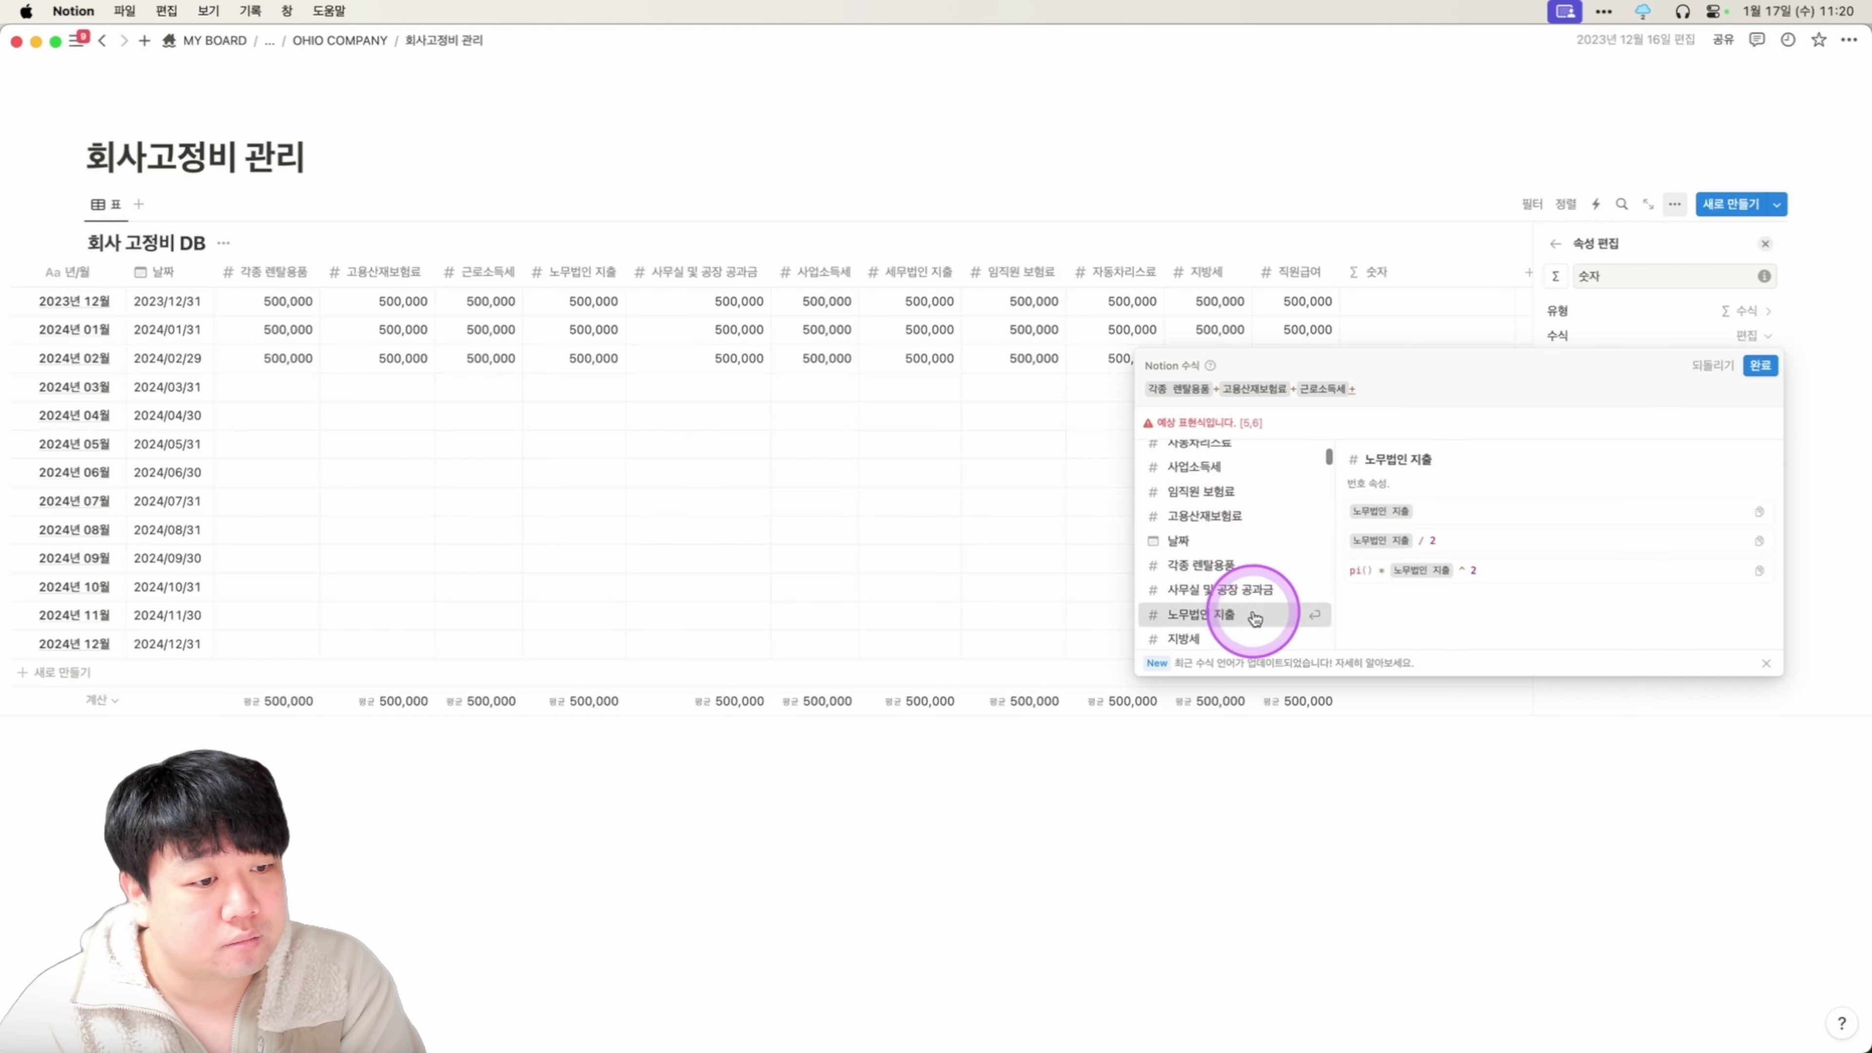
pyautogui.click(1250, 612)
pyautogui.write('+')
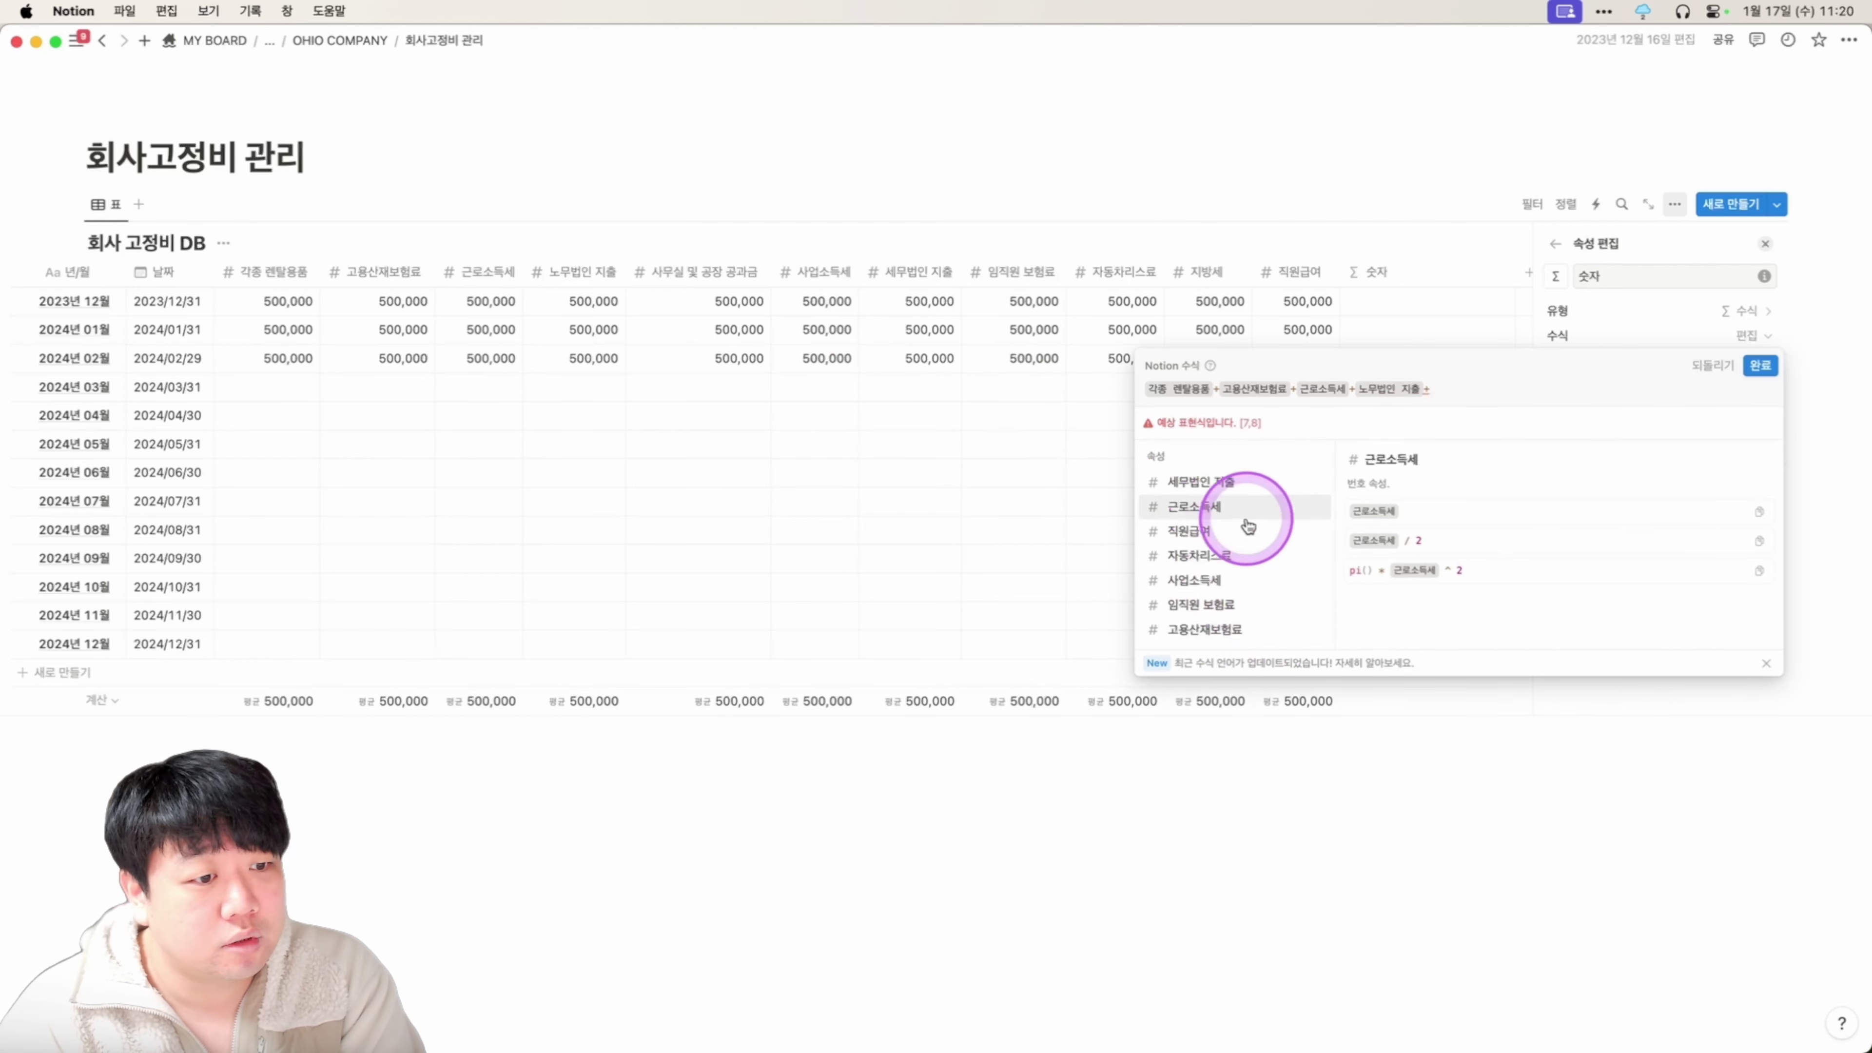
pyautogui.scroll(-1, 1272, 592)
pyautogui.scroll(-3, 1271, 592)
pyautogui.click(1273, 594)
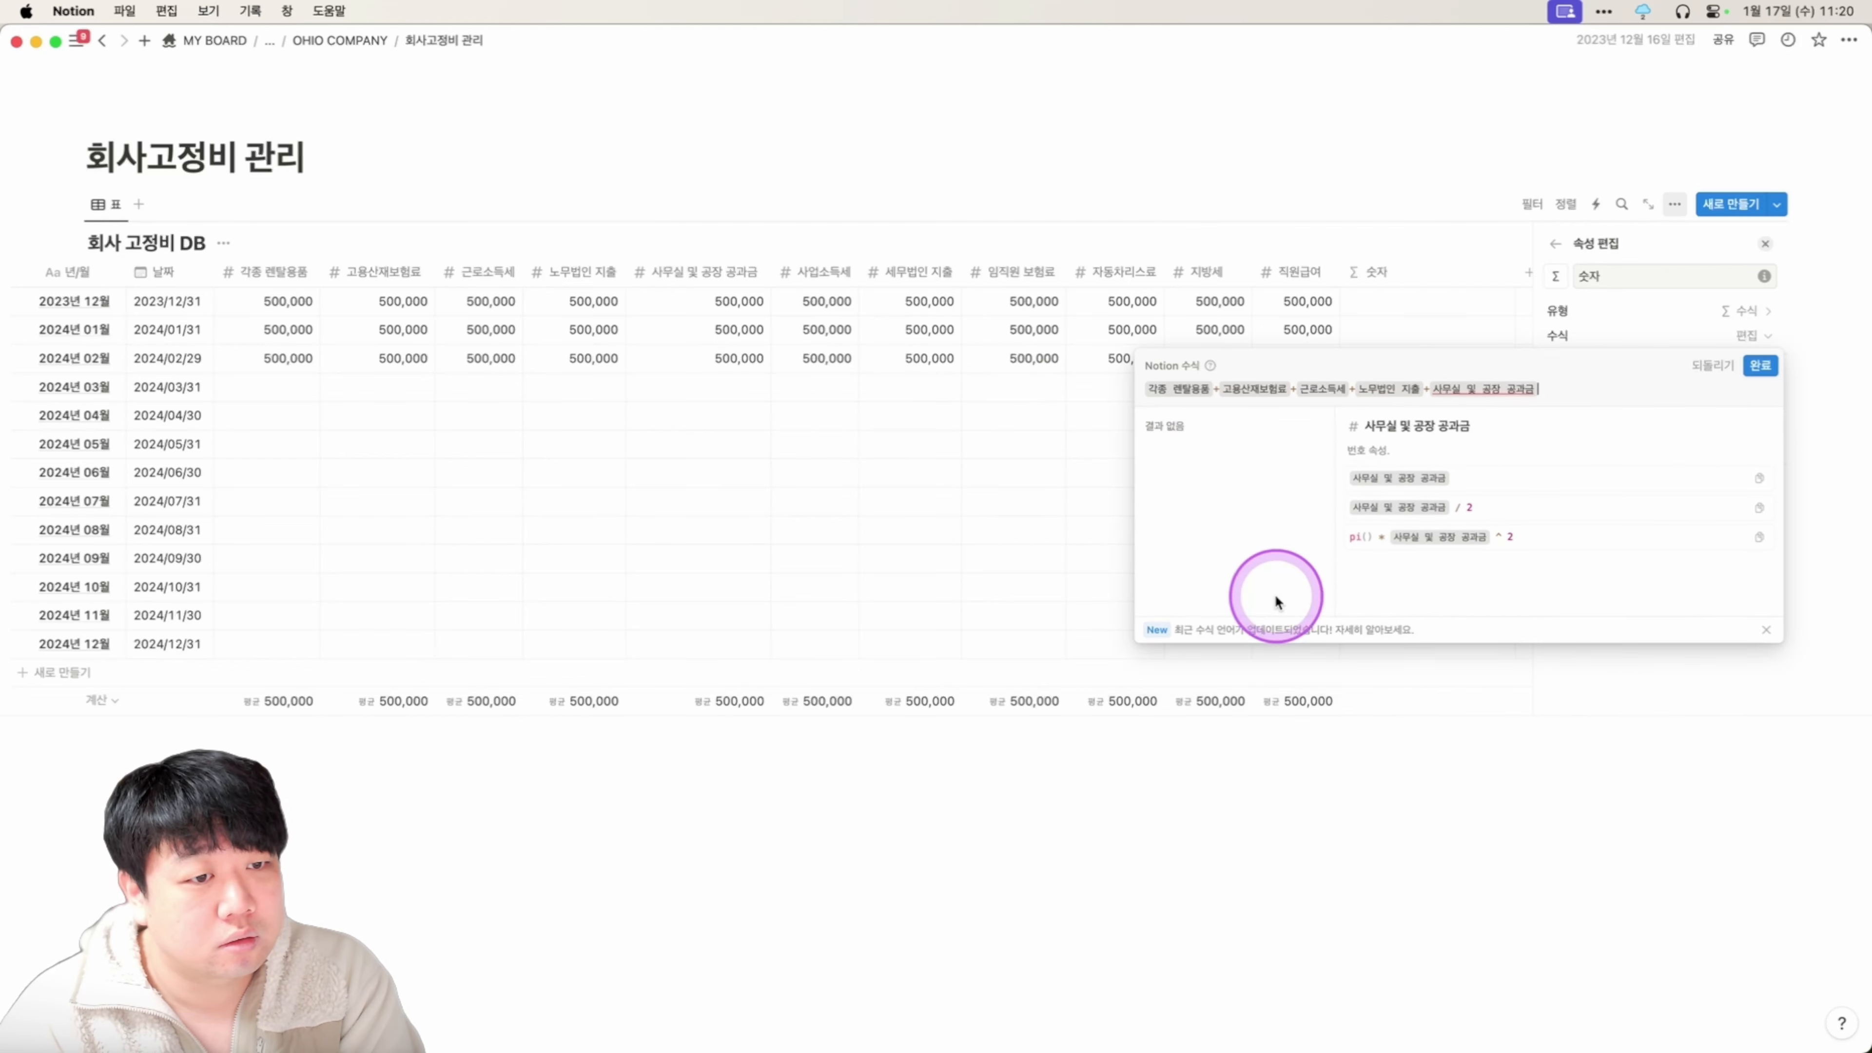
pyautogui.write('+')
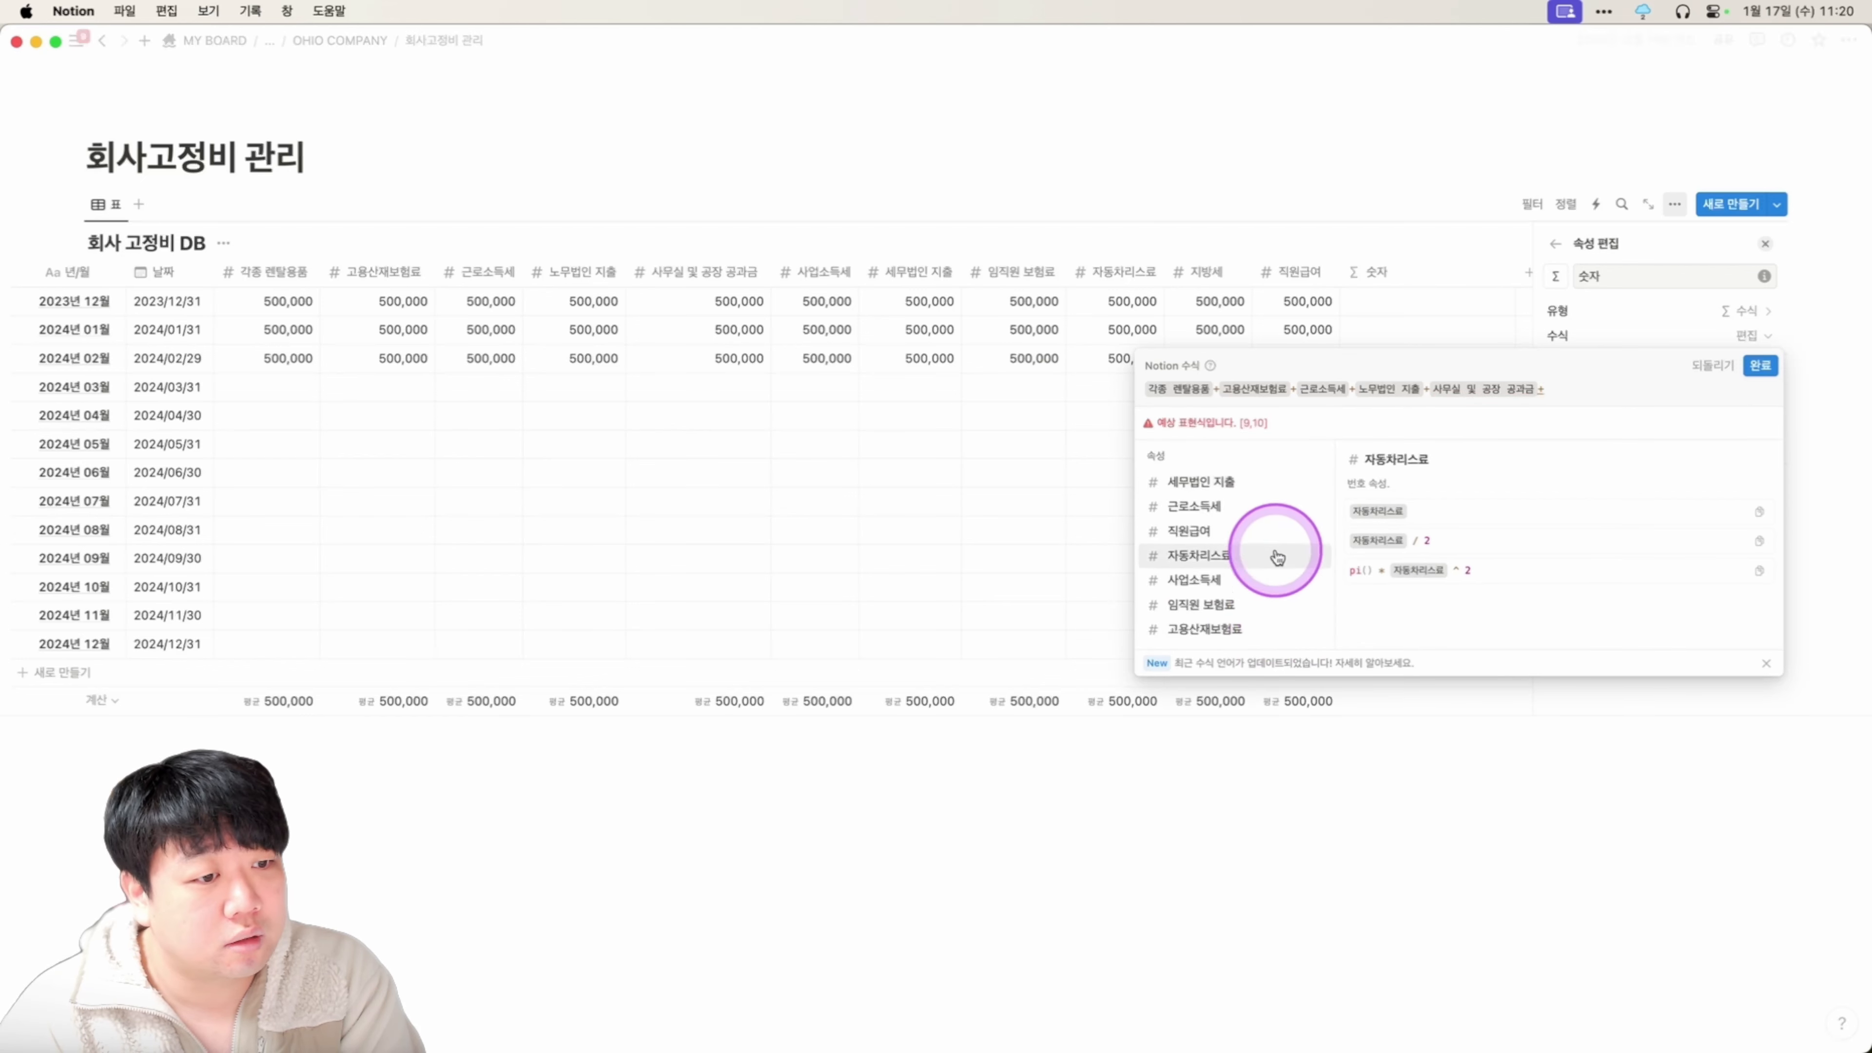
pyautogui.scroll(-2, 1250, 538)
# Add 사업소득세, 세무법인 지출, 임직원 보험료, 자동차리스료, 지방세 and 직원급여 to the sum and confirm.
pyautogui.click(1251, 535)
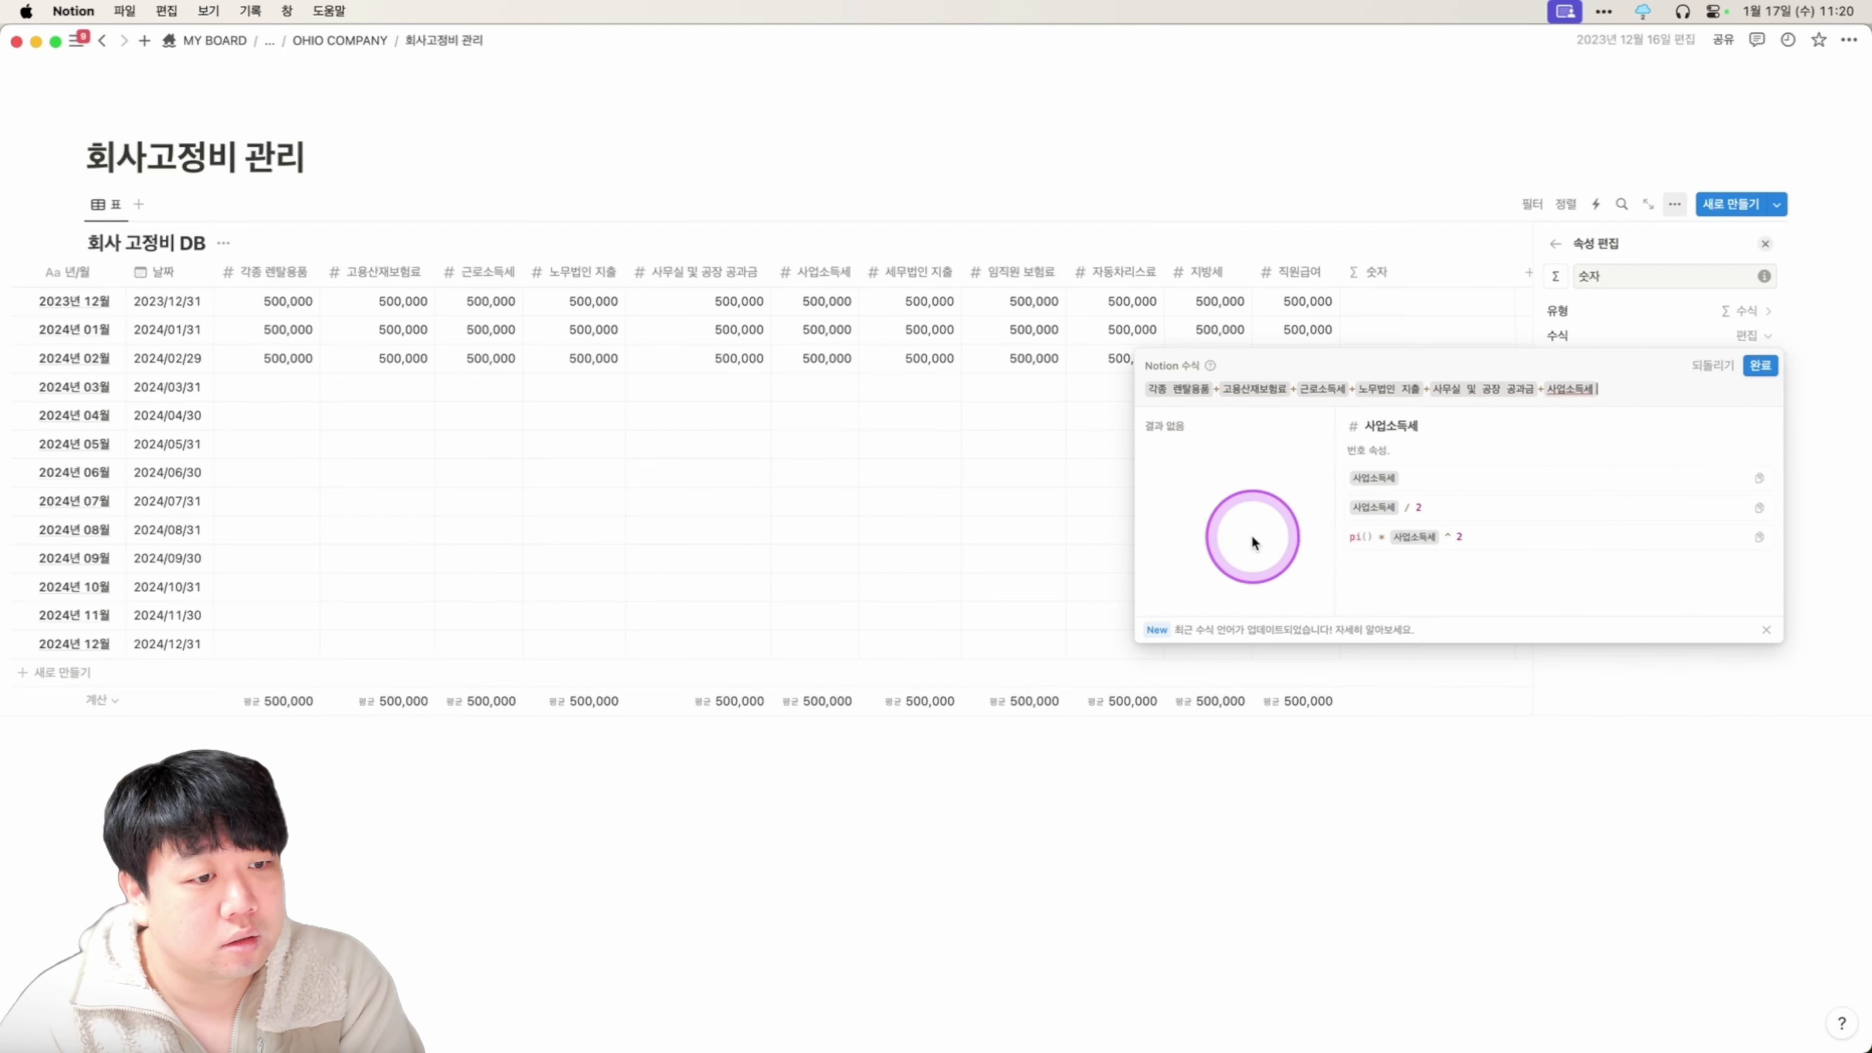
pyautogui.write('+')
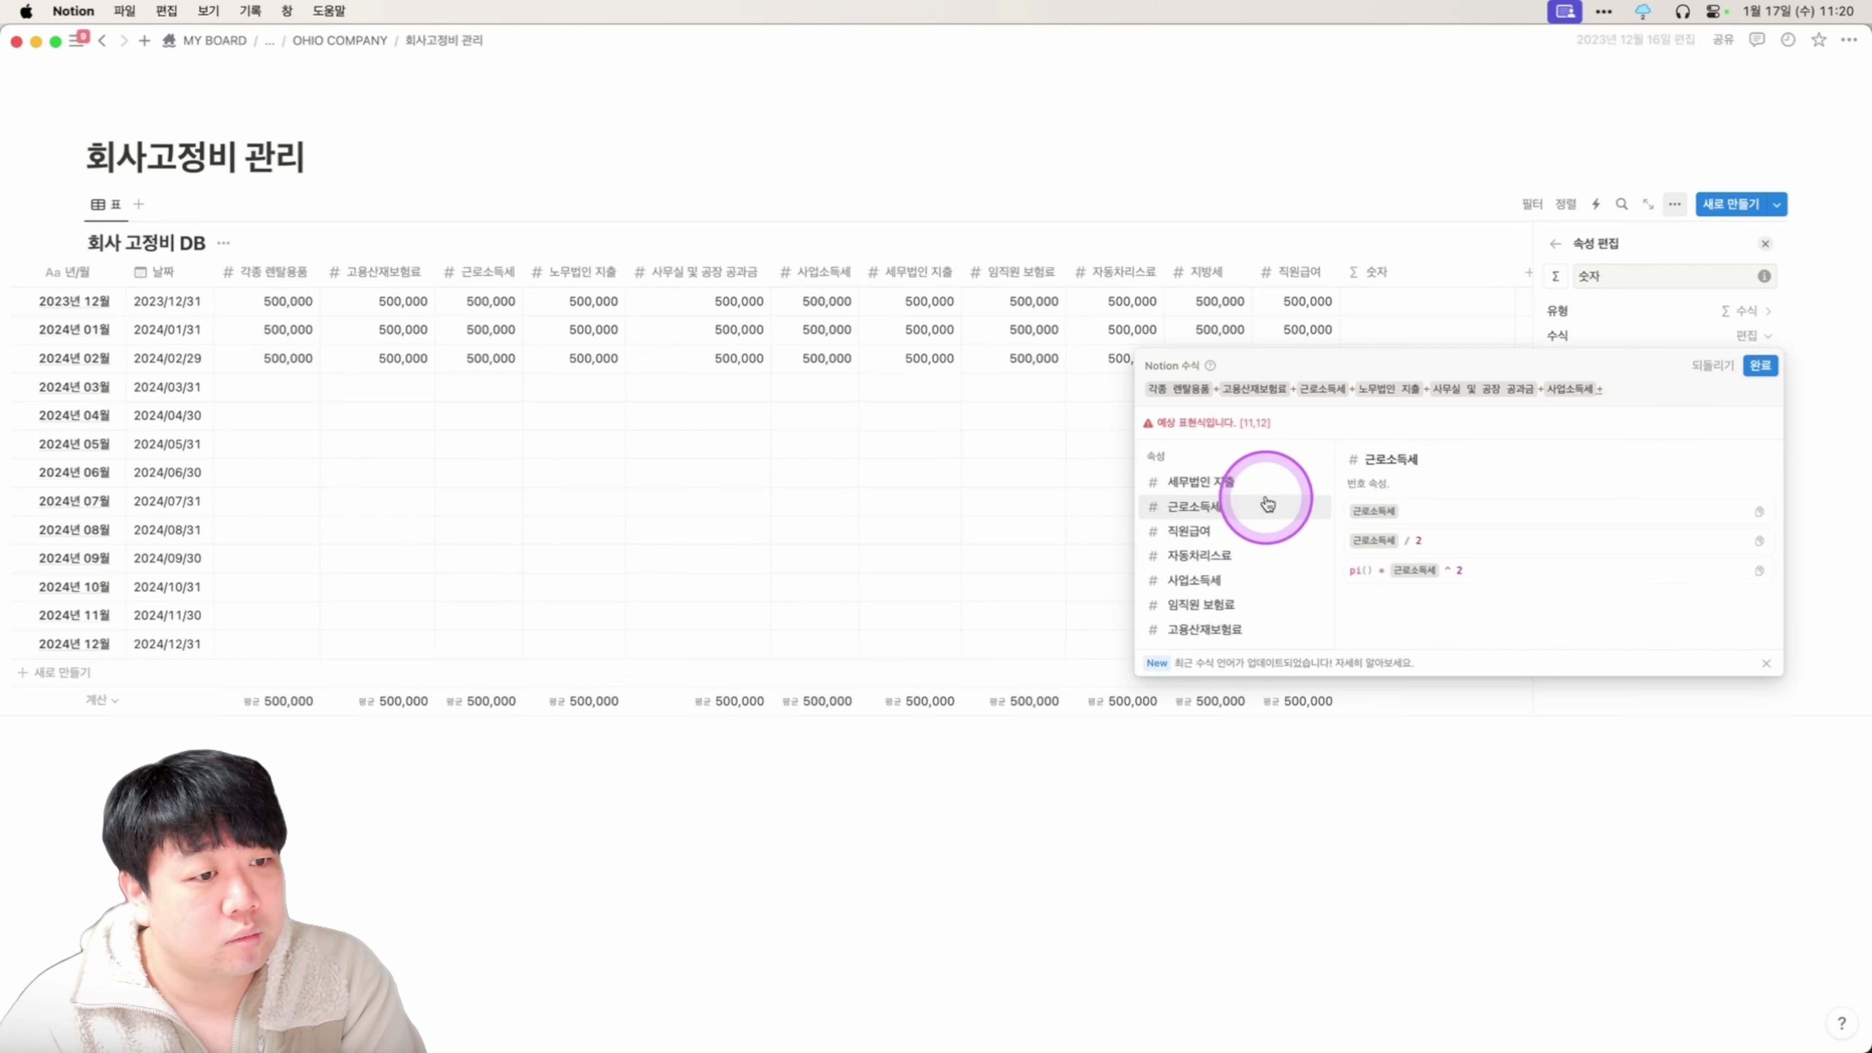
pyautogui.click(1266, 481)
pyautogui.write('+')
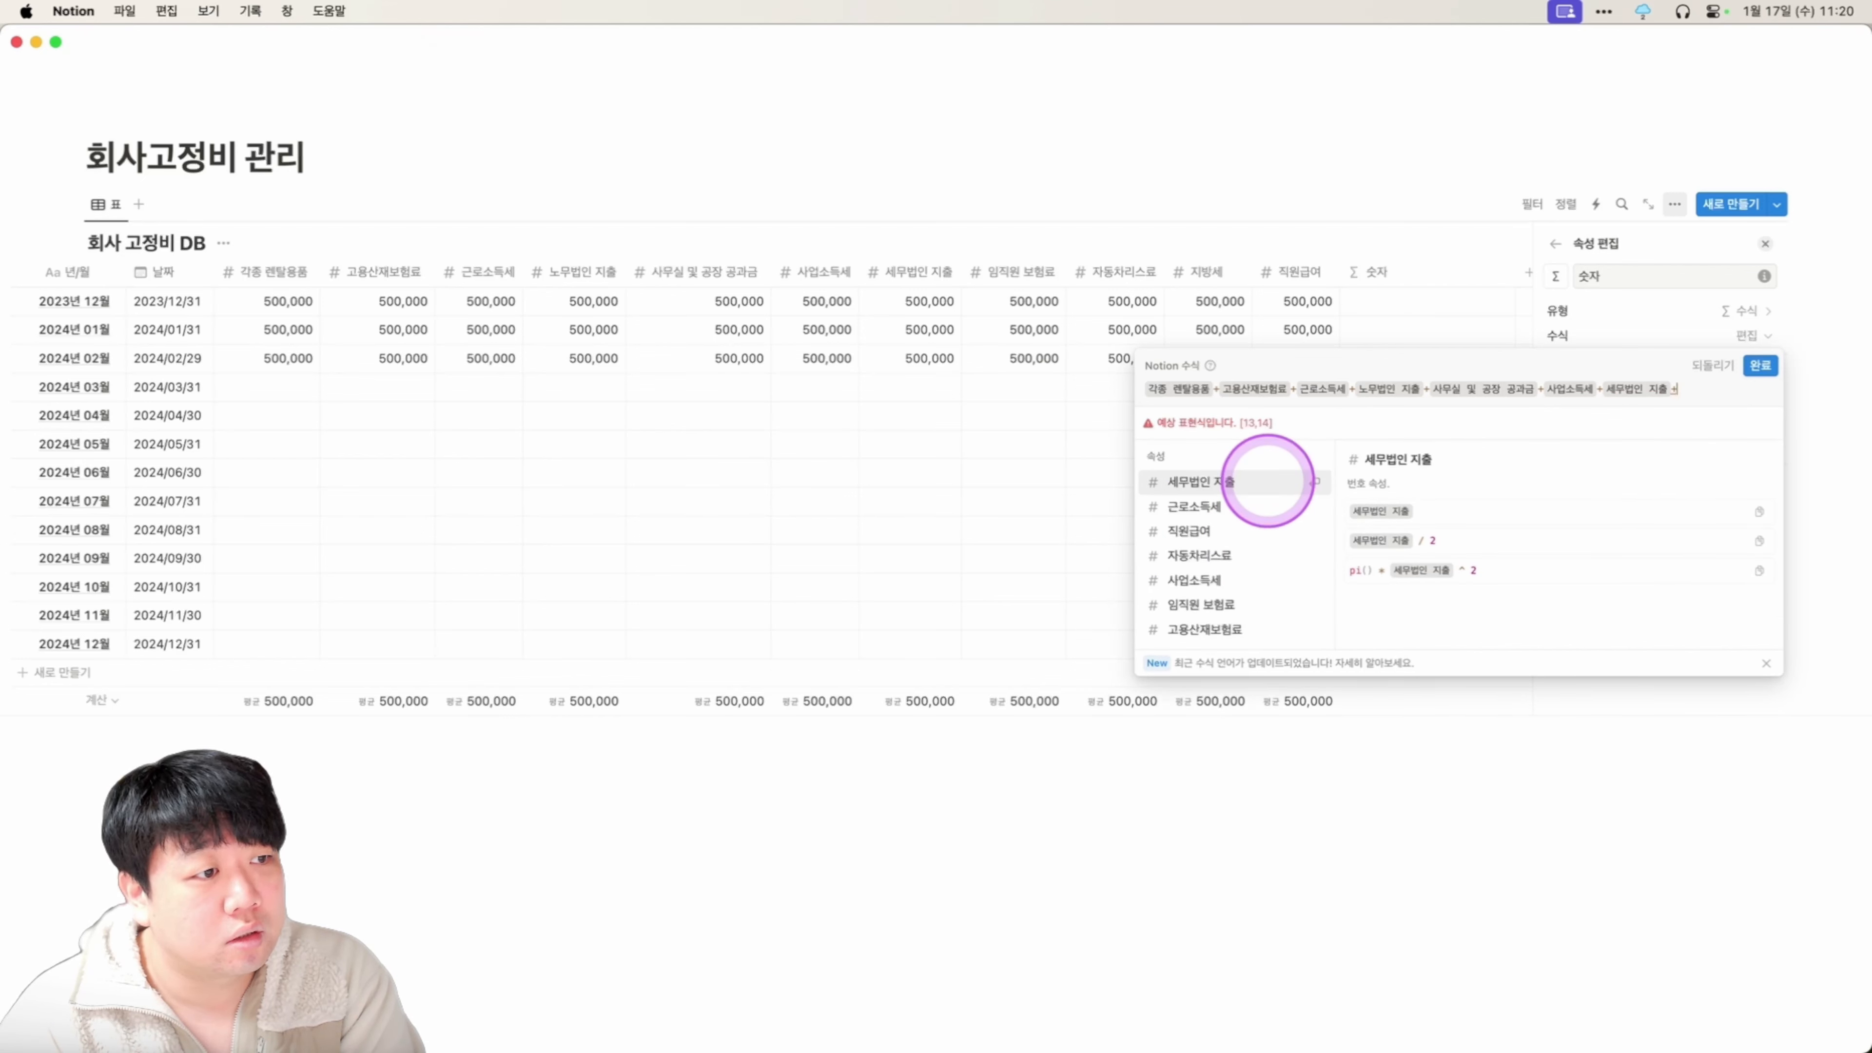
pyautogui.click(1260, 606)
pyautogui.write('+')
pyautogui.click(1267, 556)
pyautogui.write('+ 자동차리스료 +')
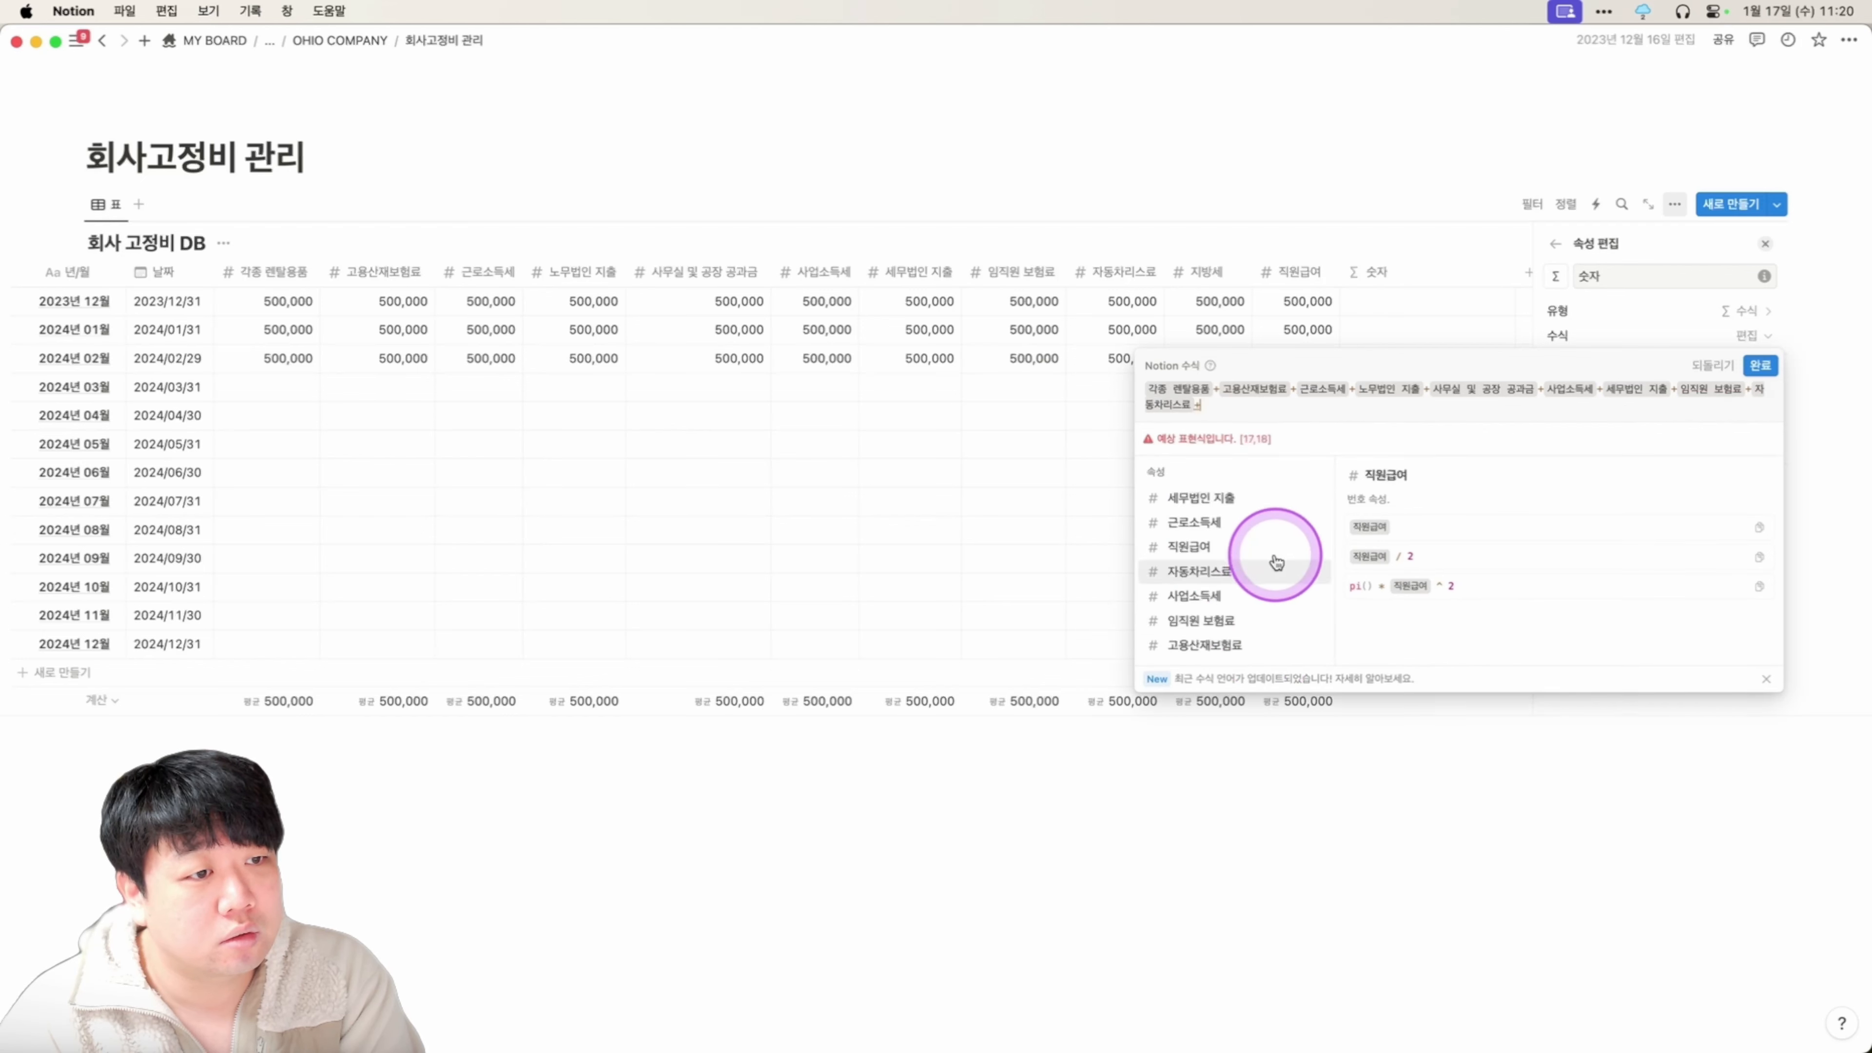
pyautogui.scroll(-2, 1286, 564)
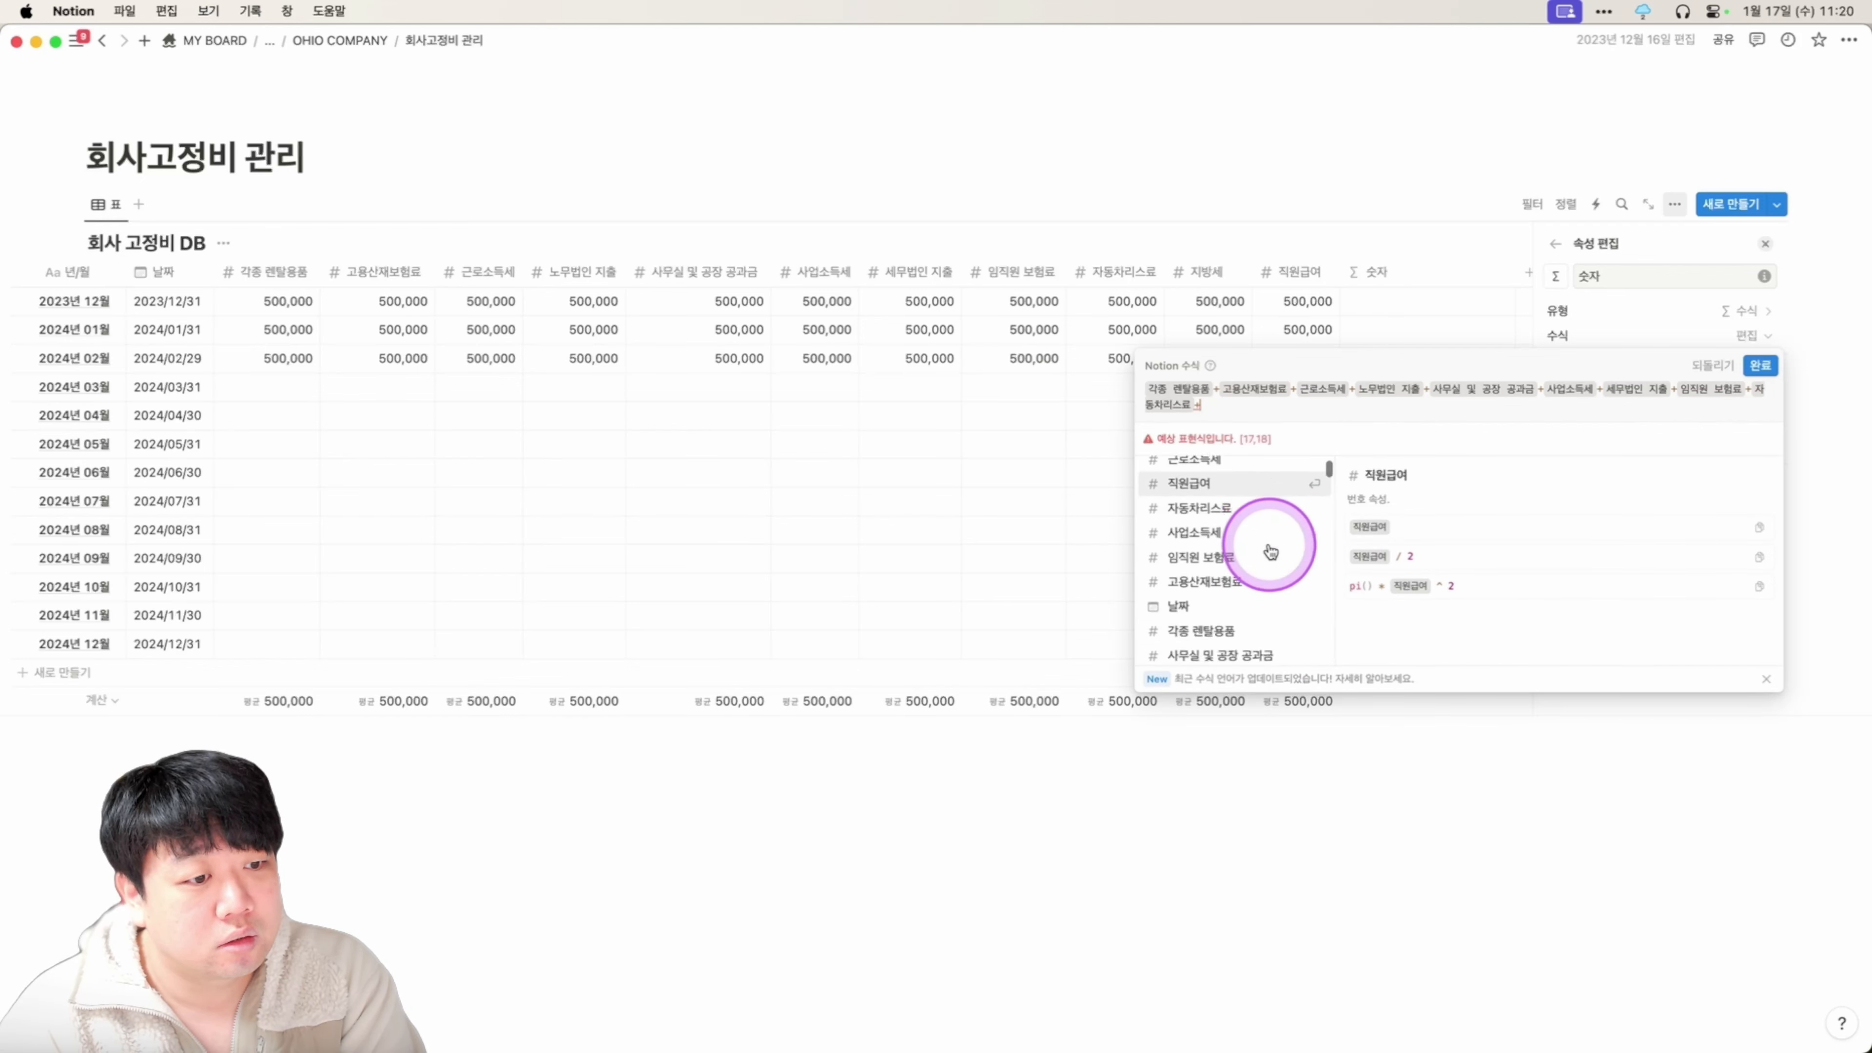
pyautogui.scroll(-3, 1273, 558)
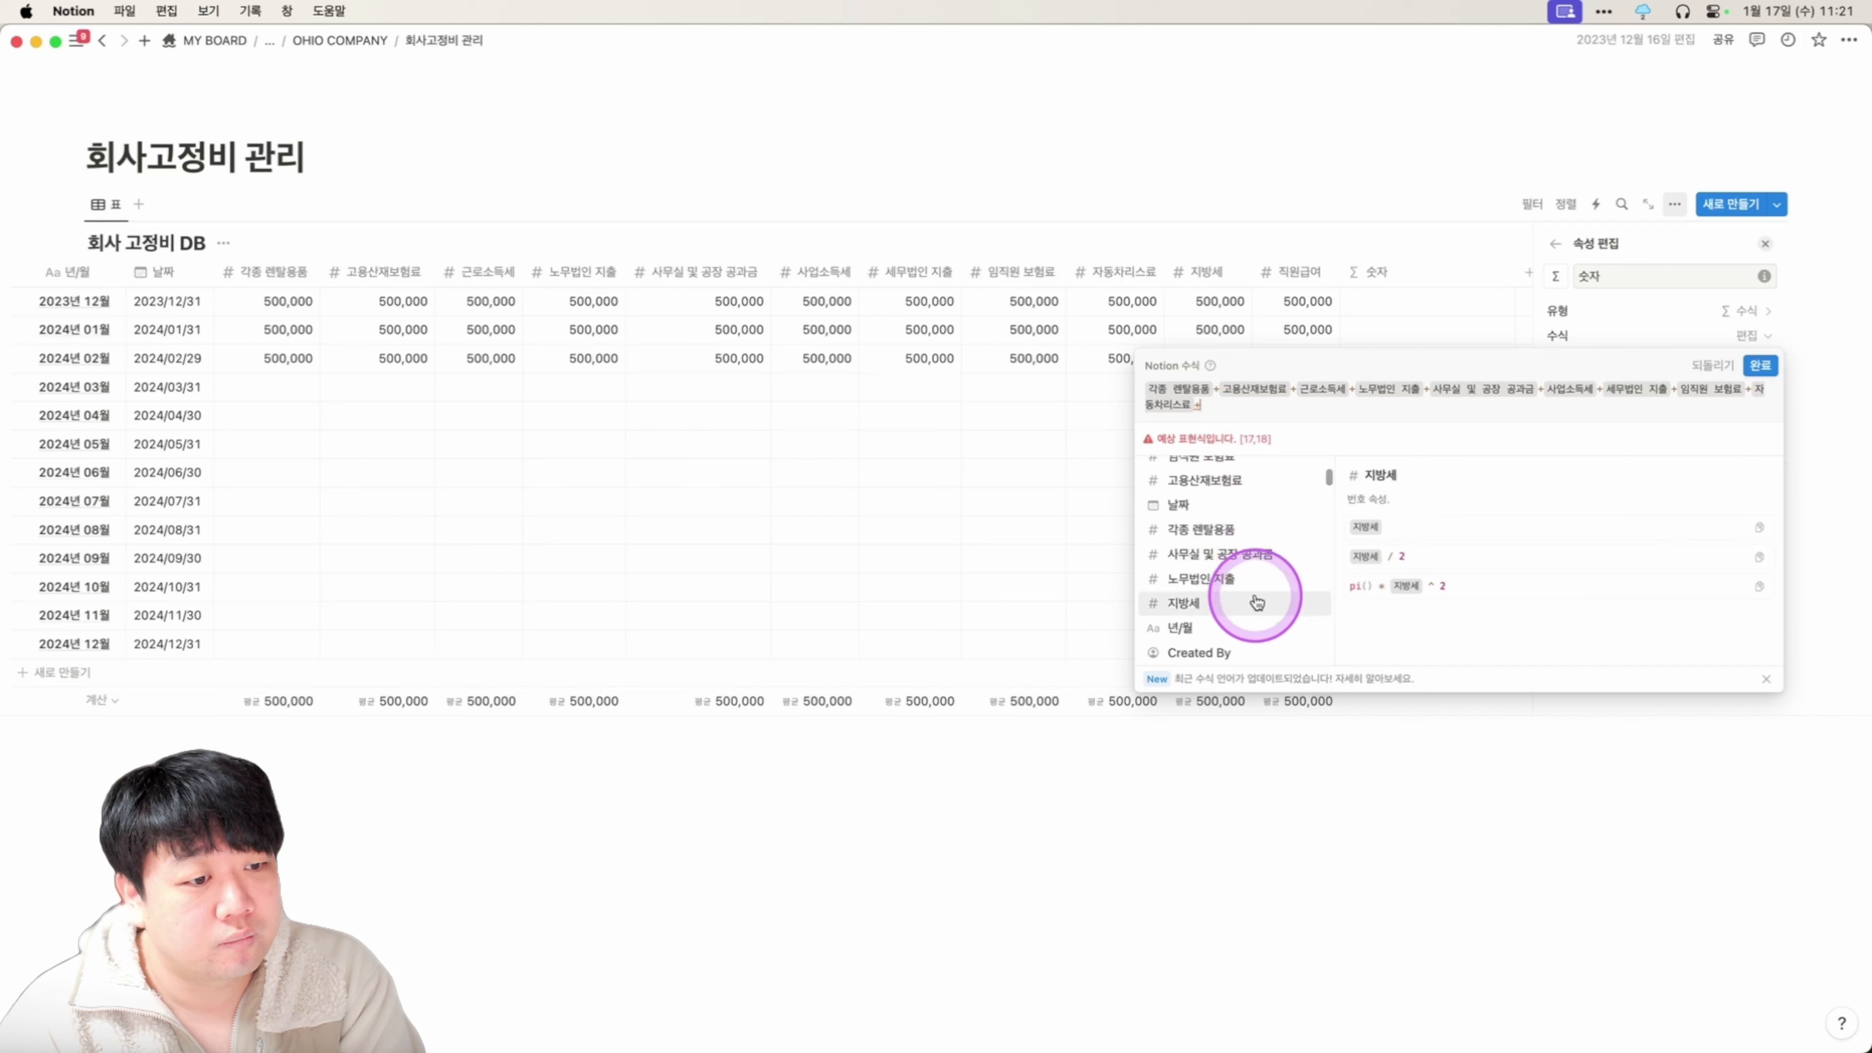
pyautogui.click(1257, 603)
pyautogui.write('+')
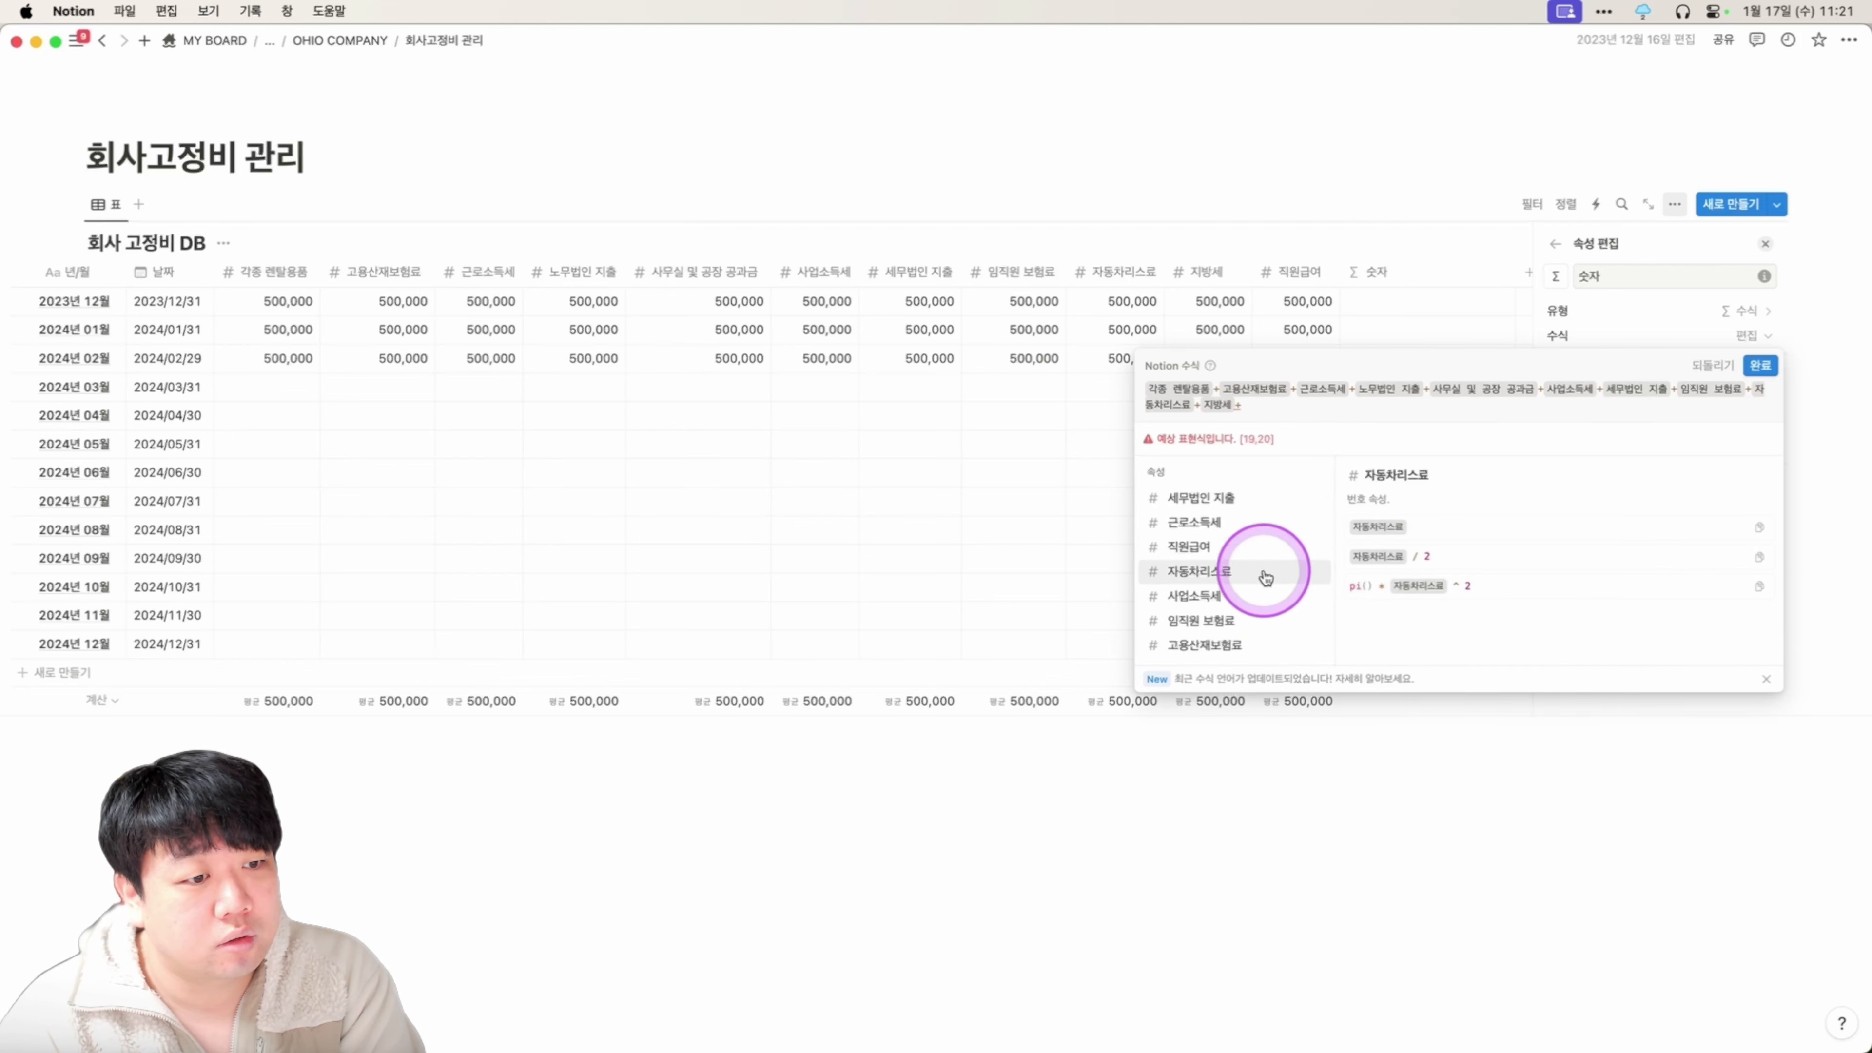
pyautogui.click(1253, 549)
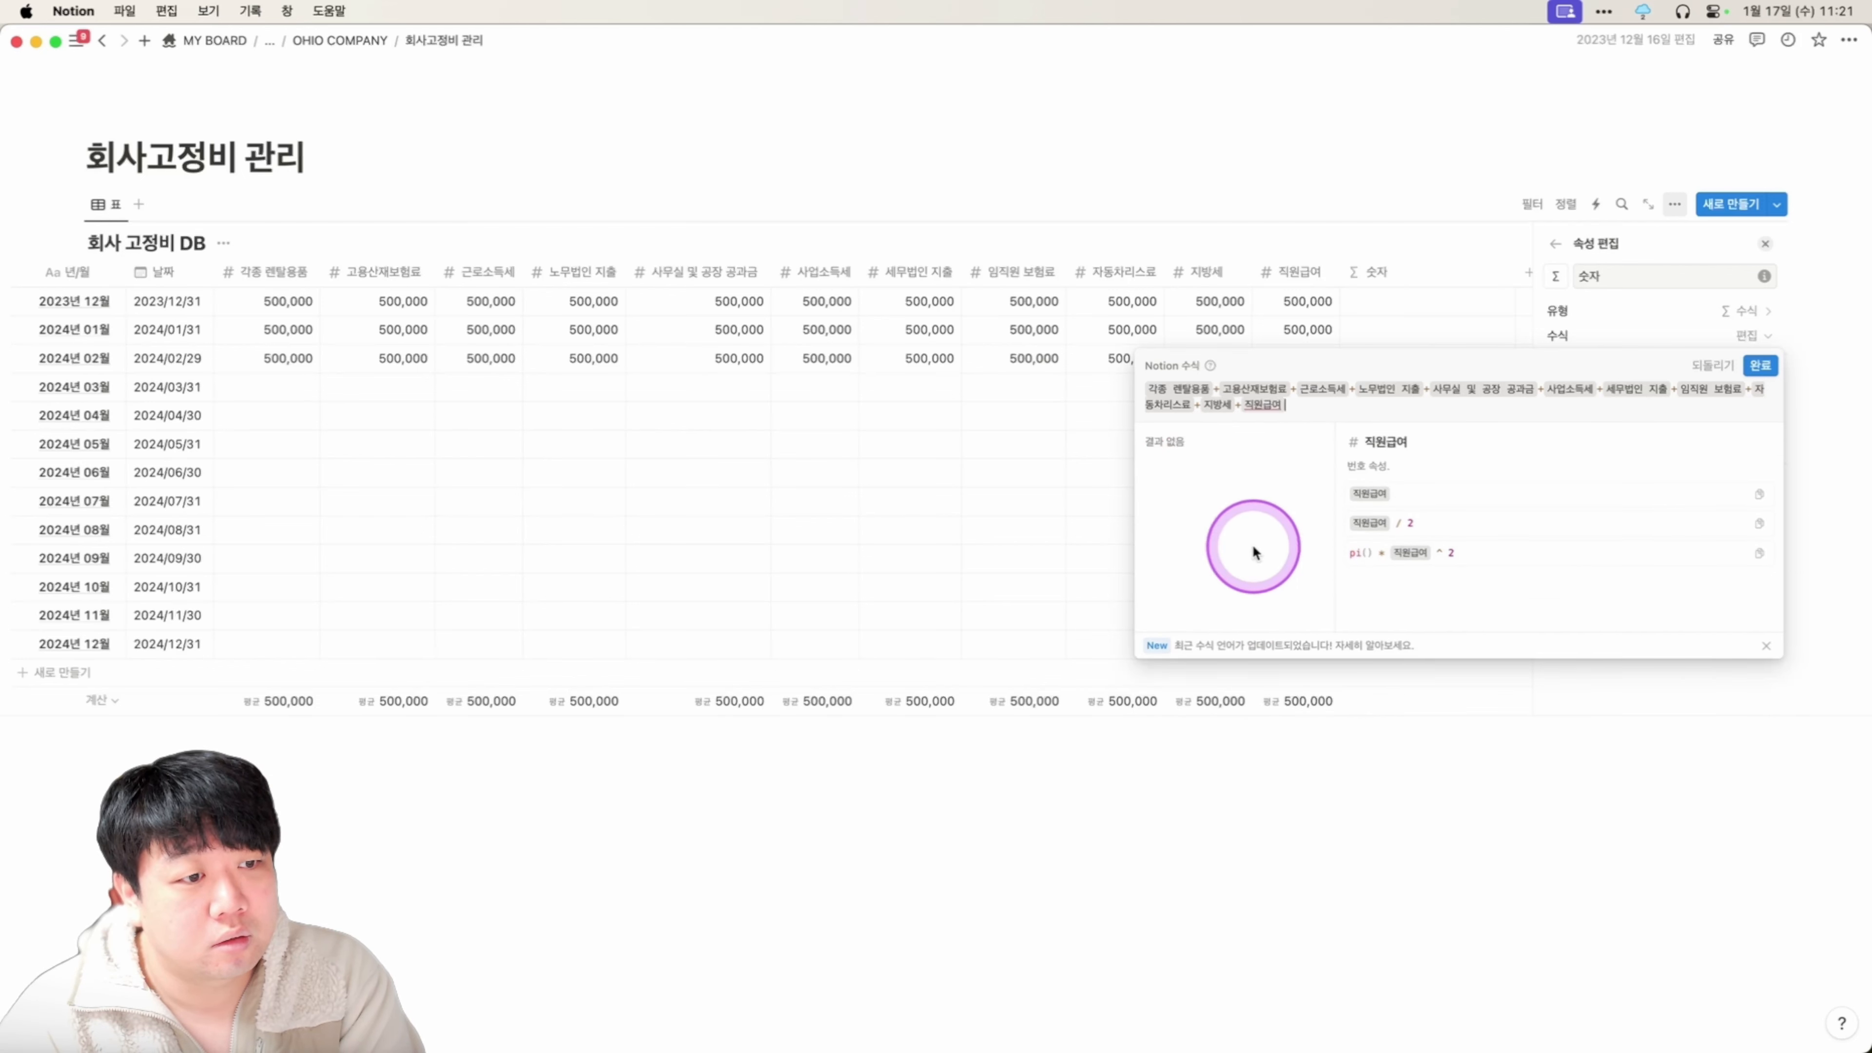
pyautogui.click(1760, 366)
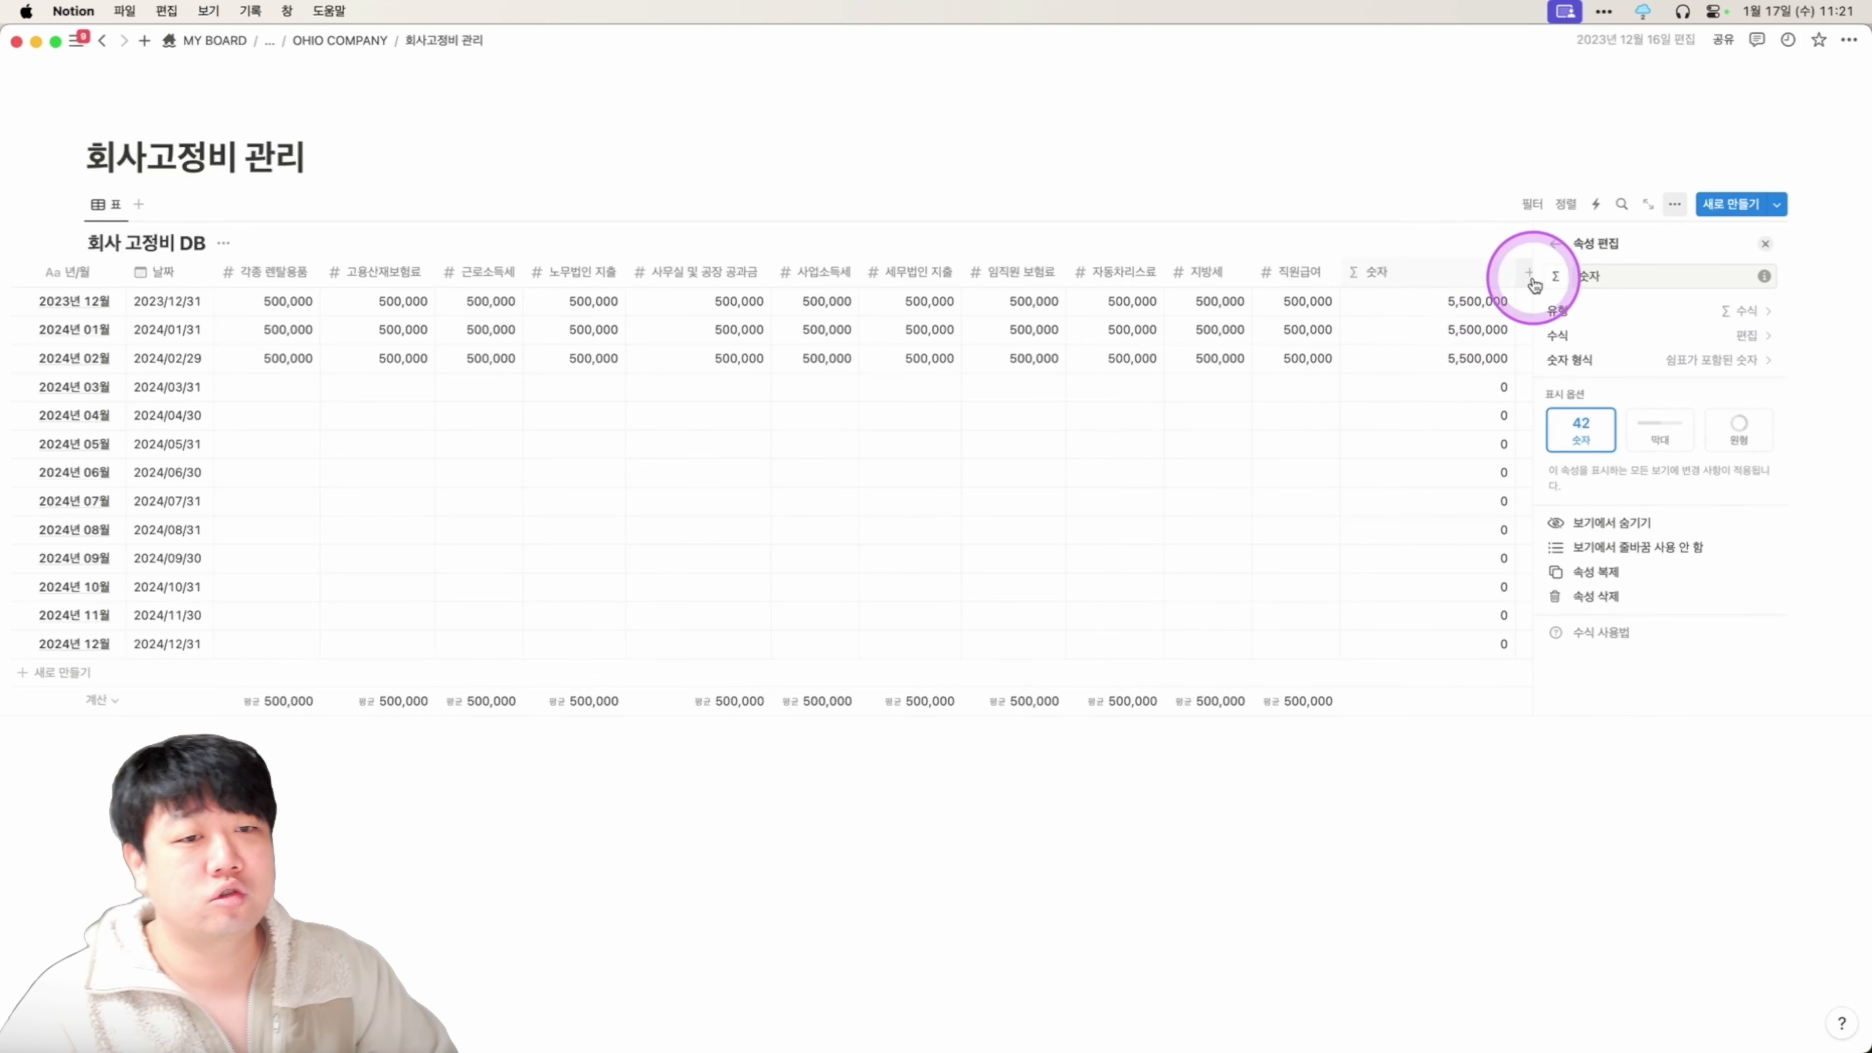
# Rename the formula property to 합계.
pyautogui.click(1658, 267)
pyautogui.press('super+a')
pyautogui.write('합계')
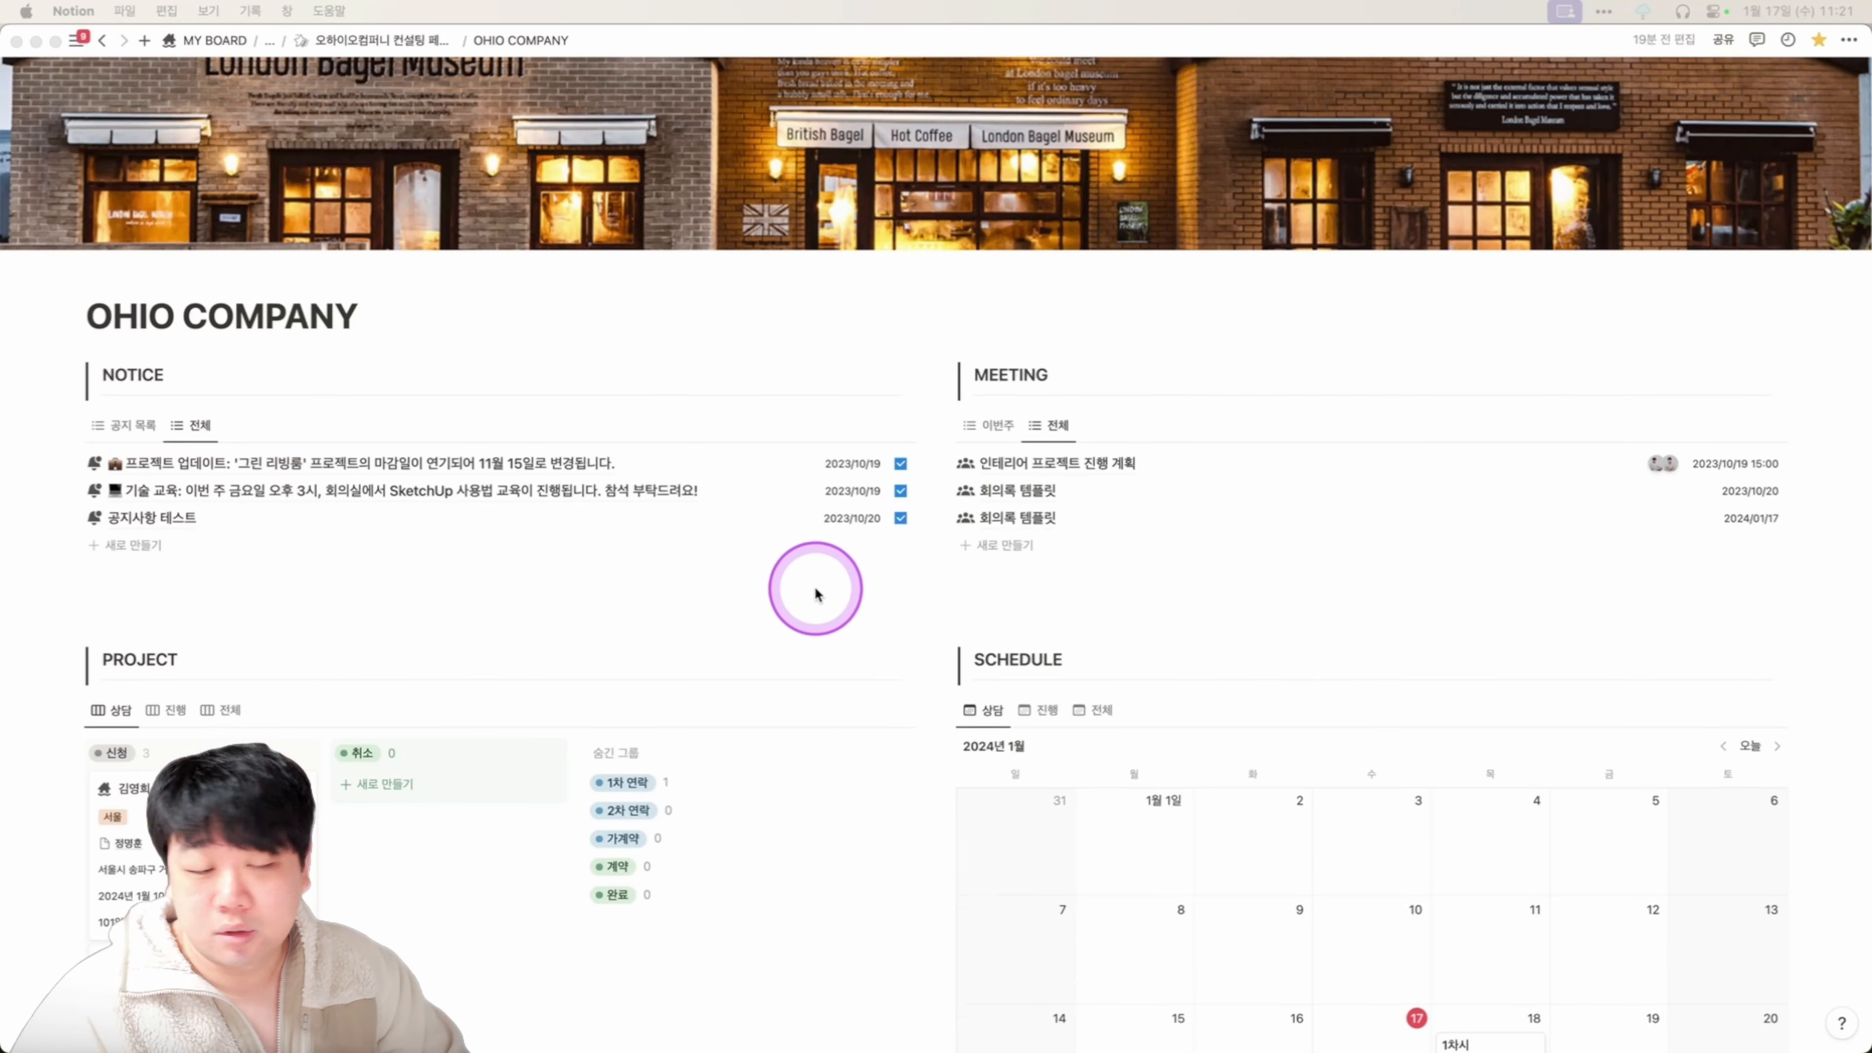
# In 스펙북 관리, add a 나투스 row whose 종류 is a newly created 천장 option.
pyautogui.scroll(-5, 816, 582)
pyautogui.scroll(-7, 816, 570)
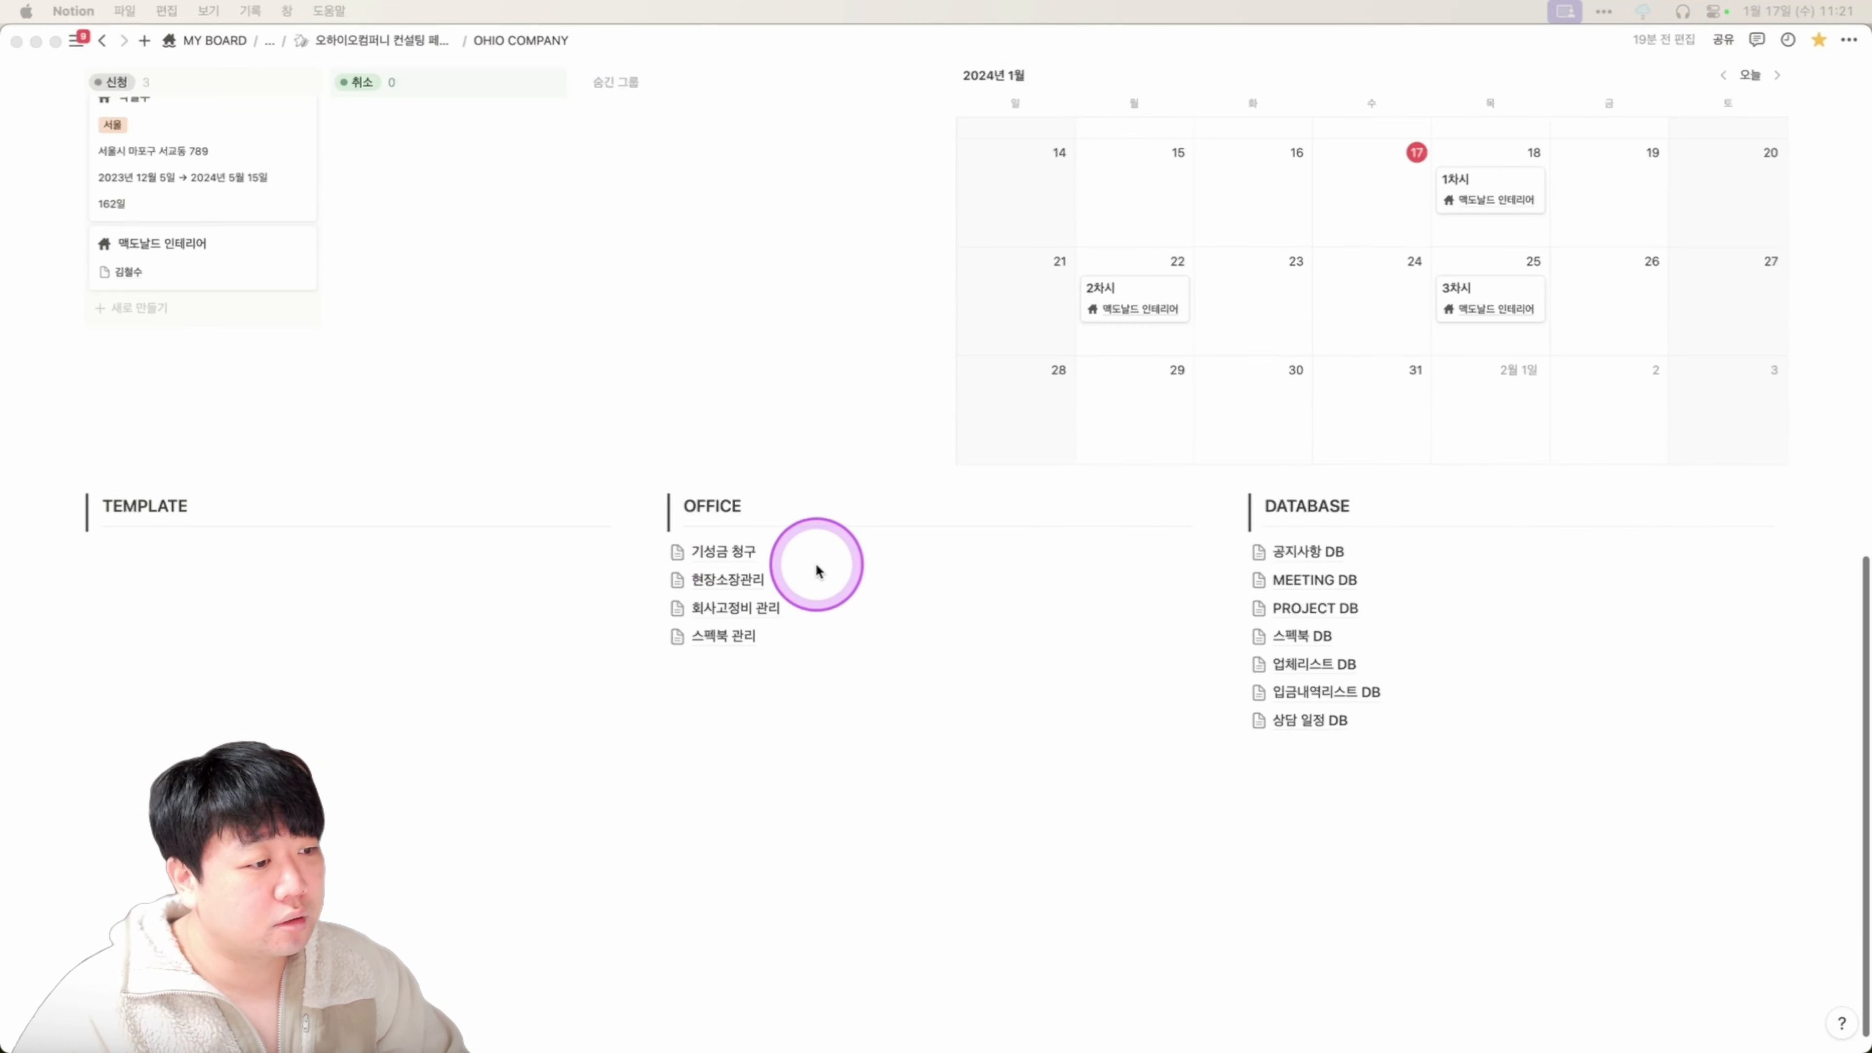
pyautogui.click(746, 636)
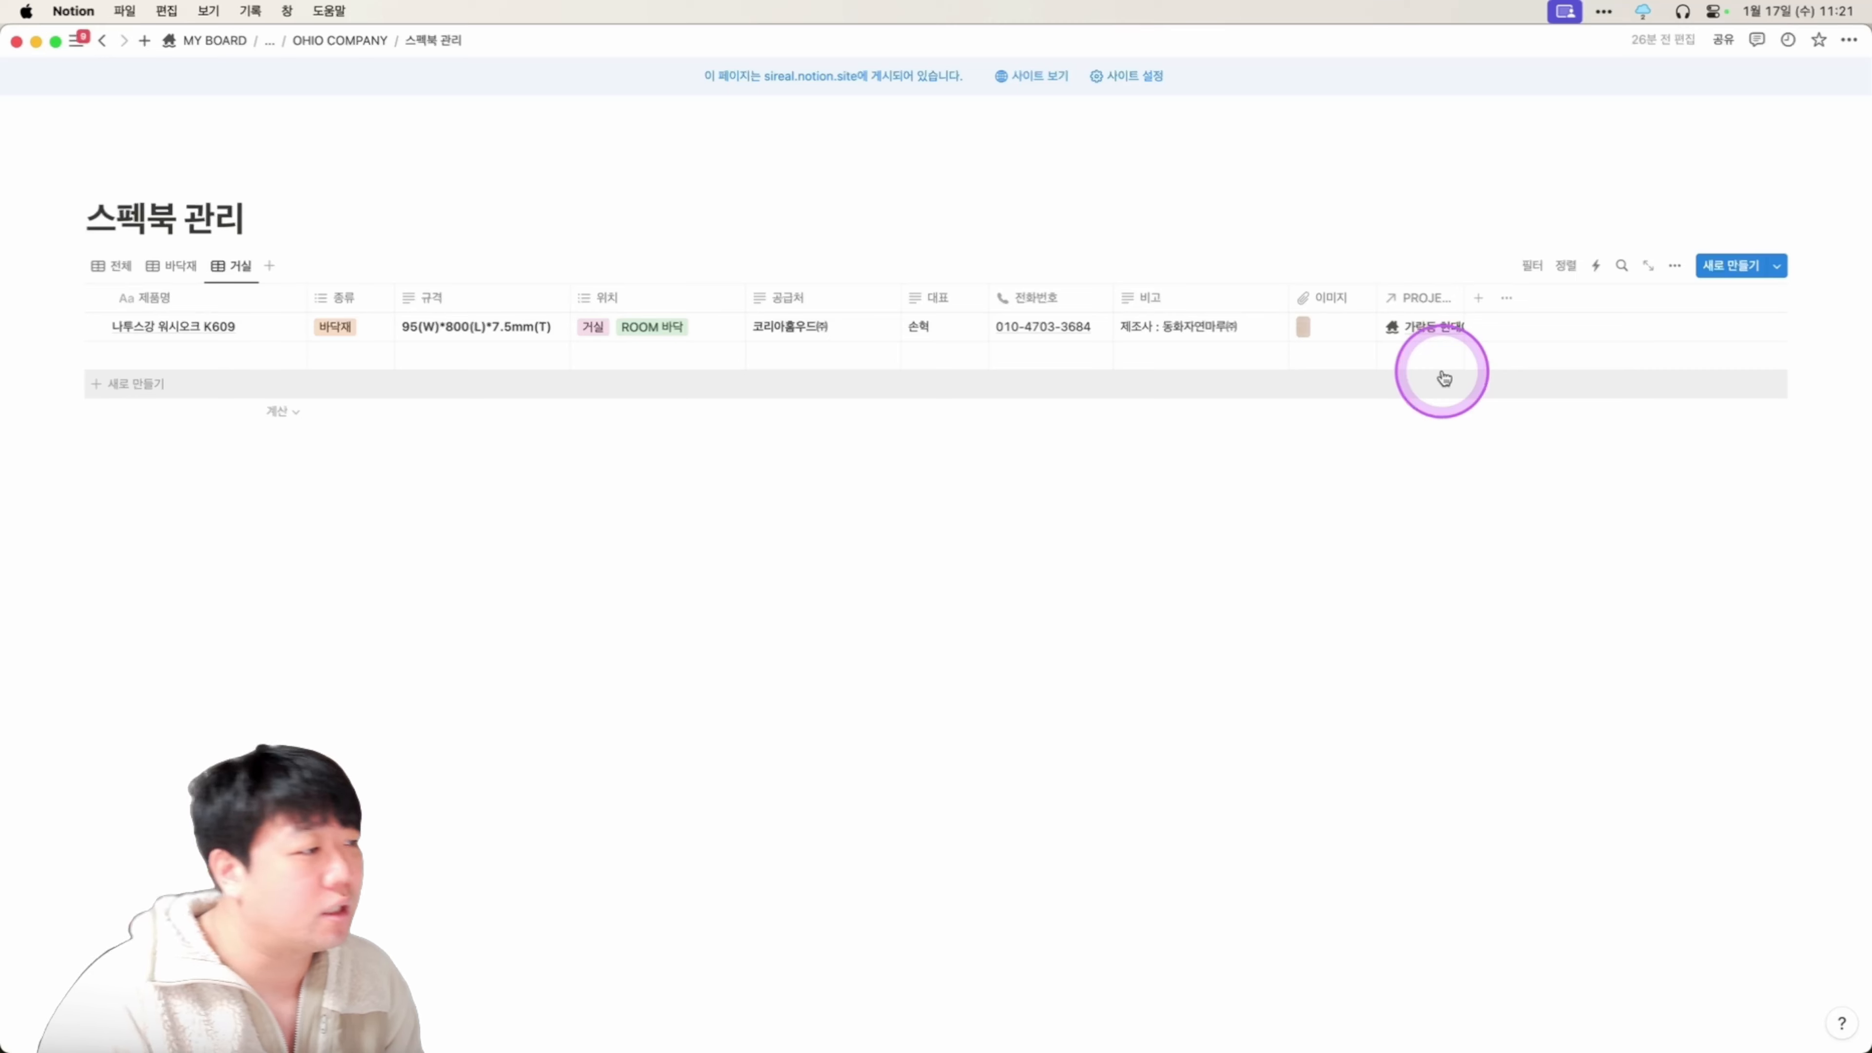
pyautogui.click(128, 349)
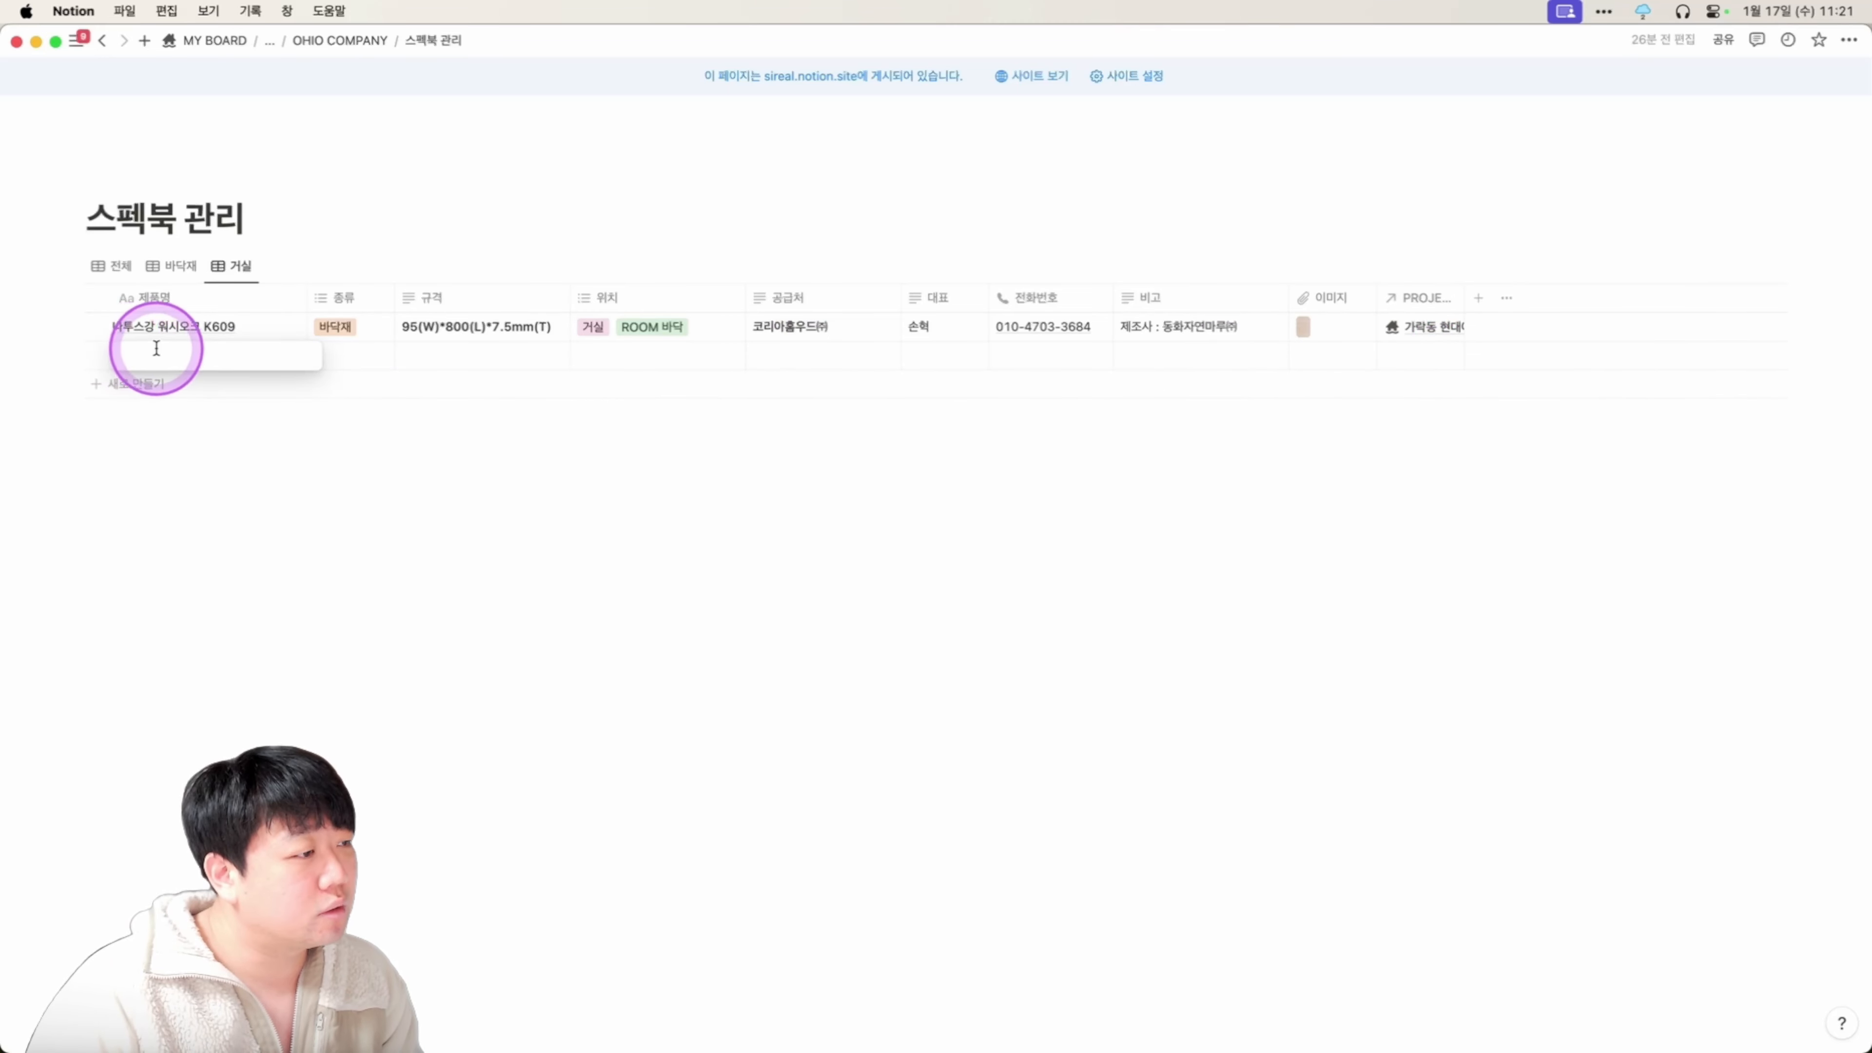
pyautogui.click(372, 356)
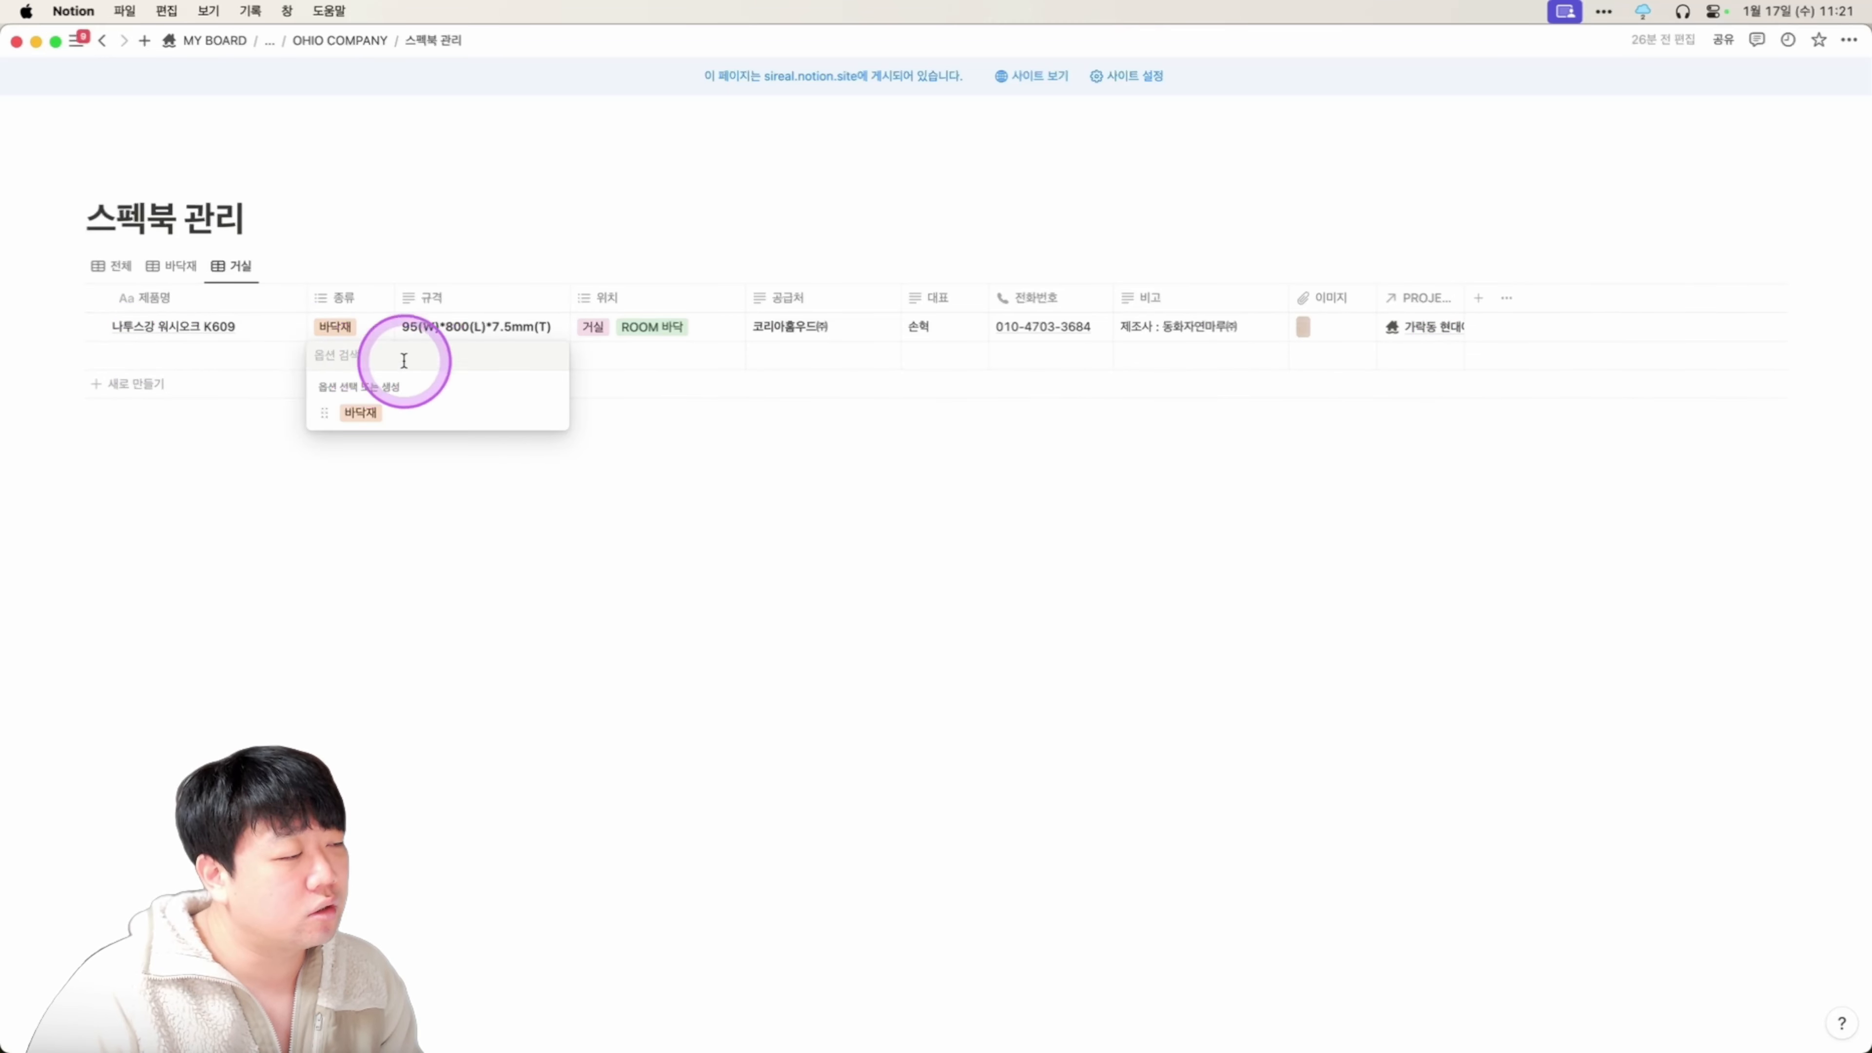
pyautogui.click(221, 340)
pyautogui.click(174, 347)
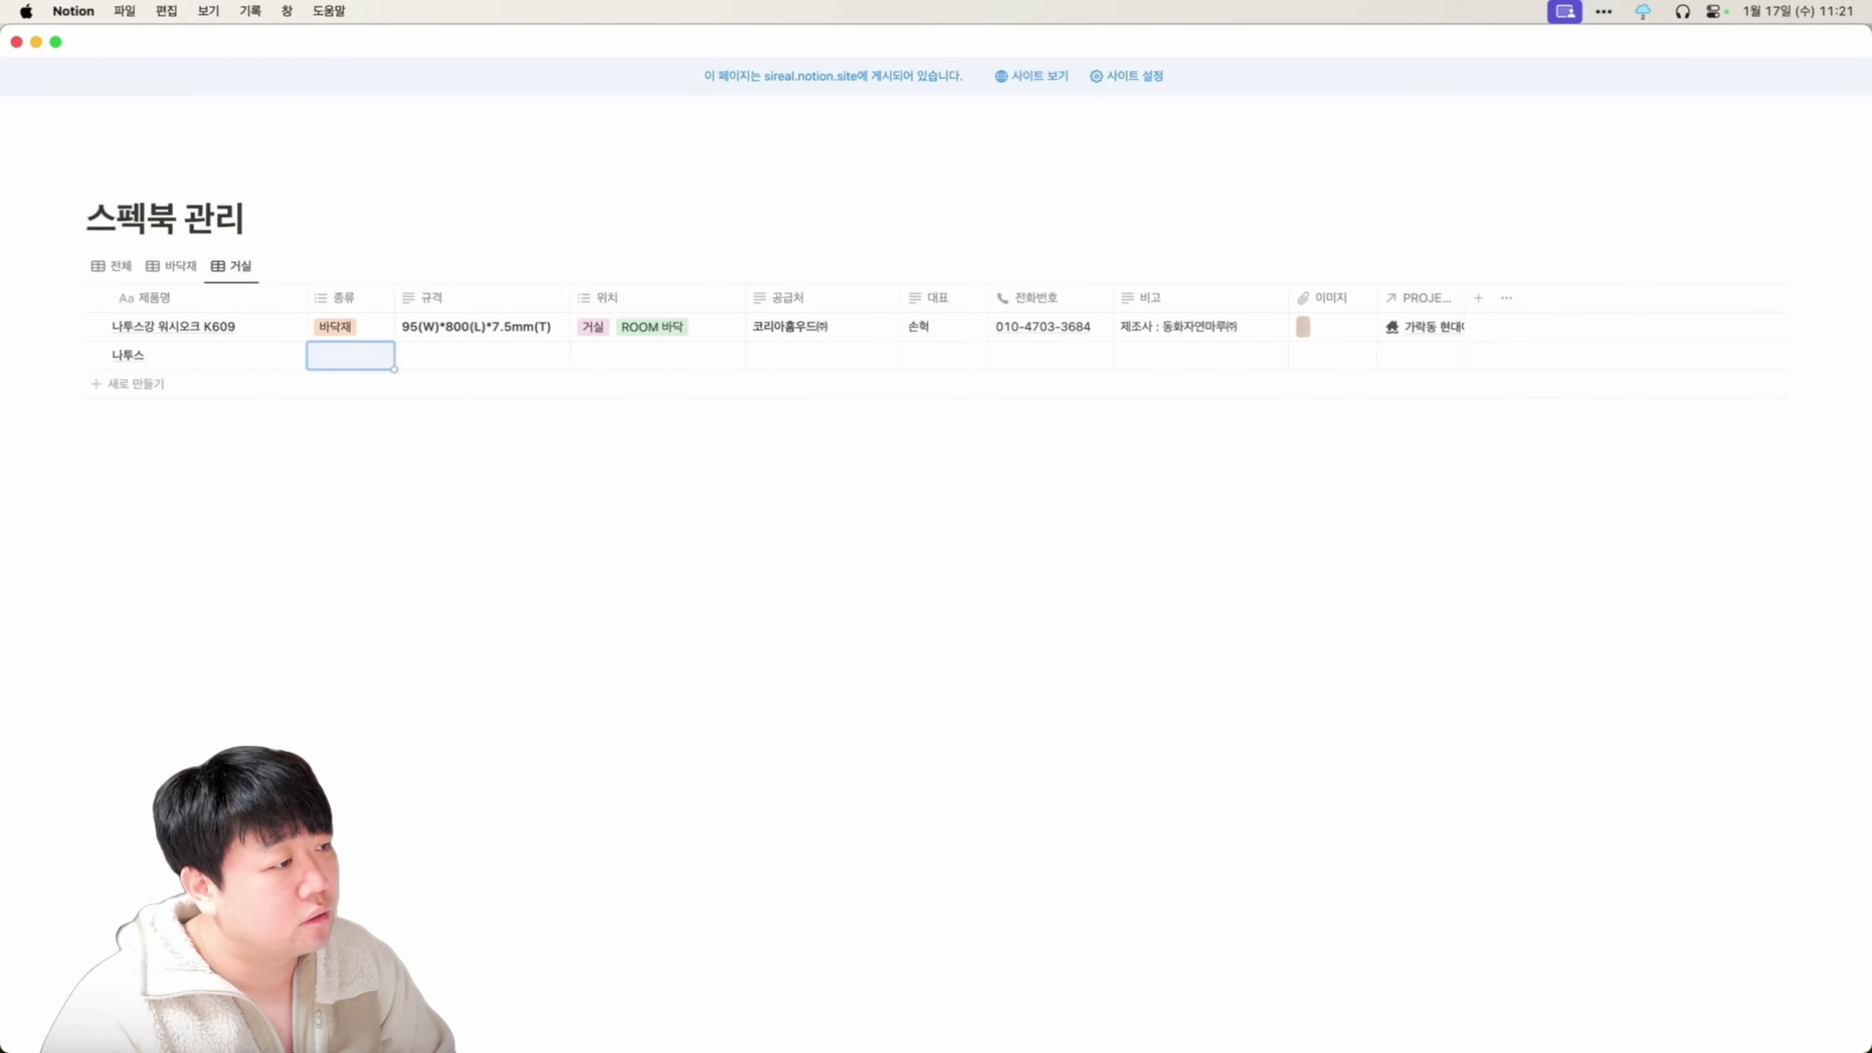
pyautogui.press('Return')
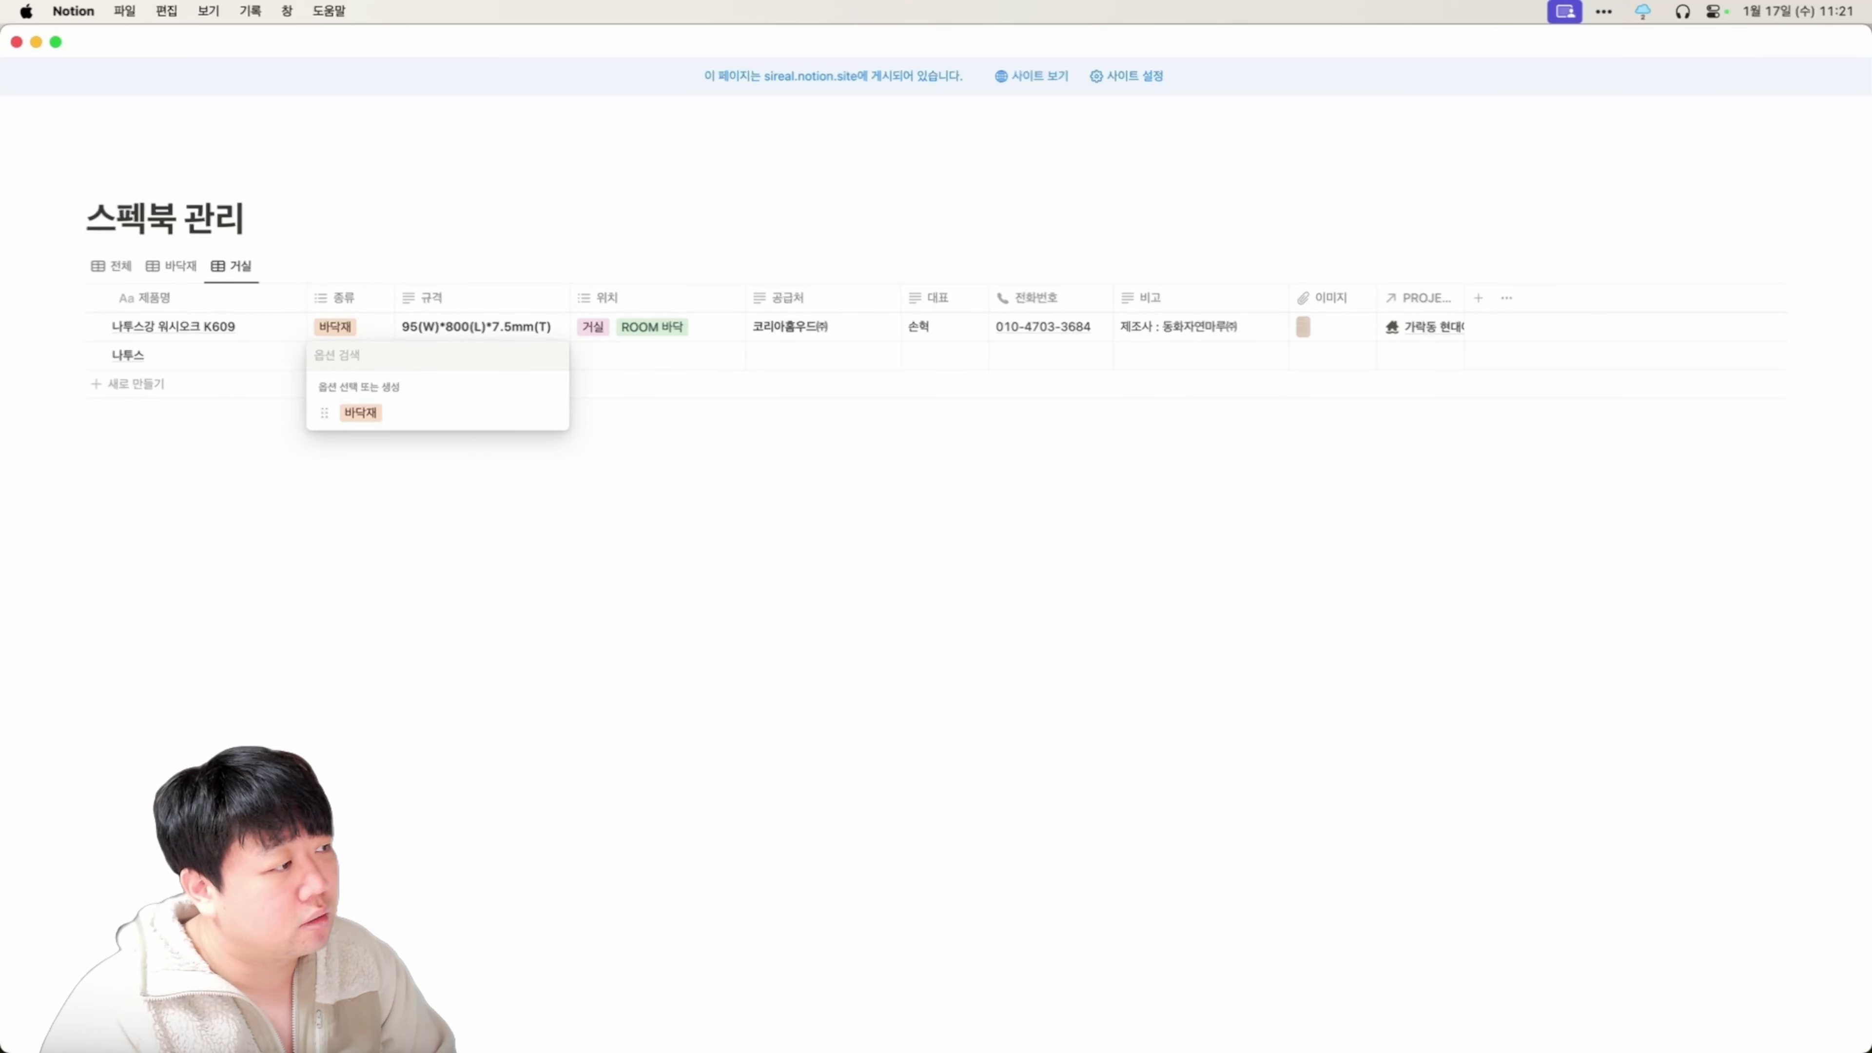
pyautogui.press('Return')
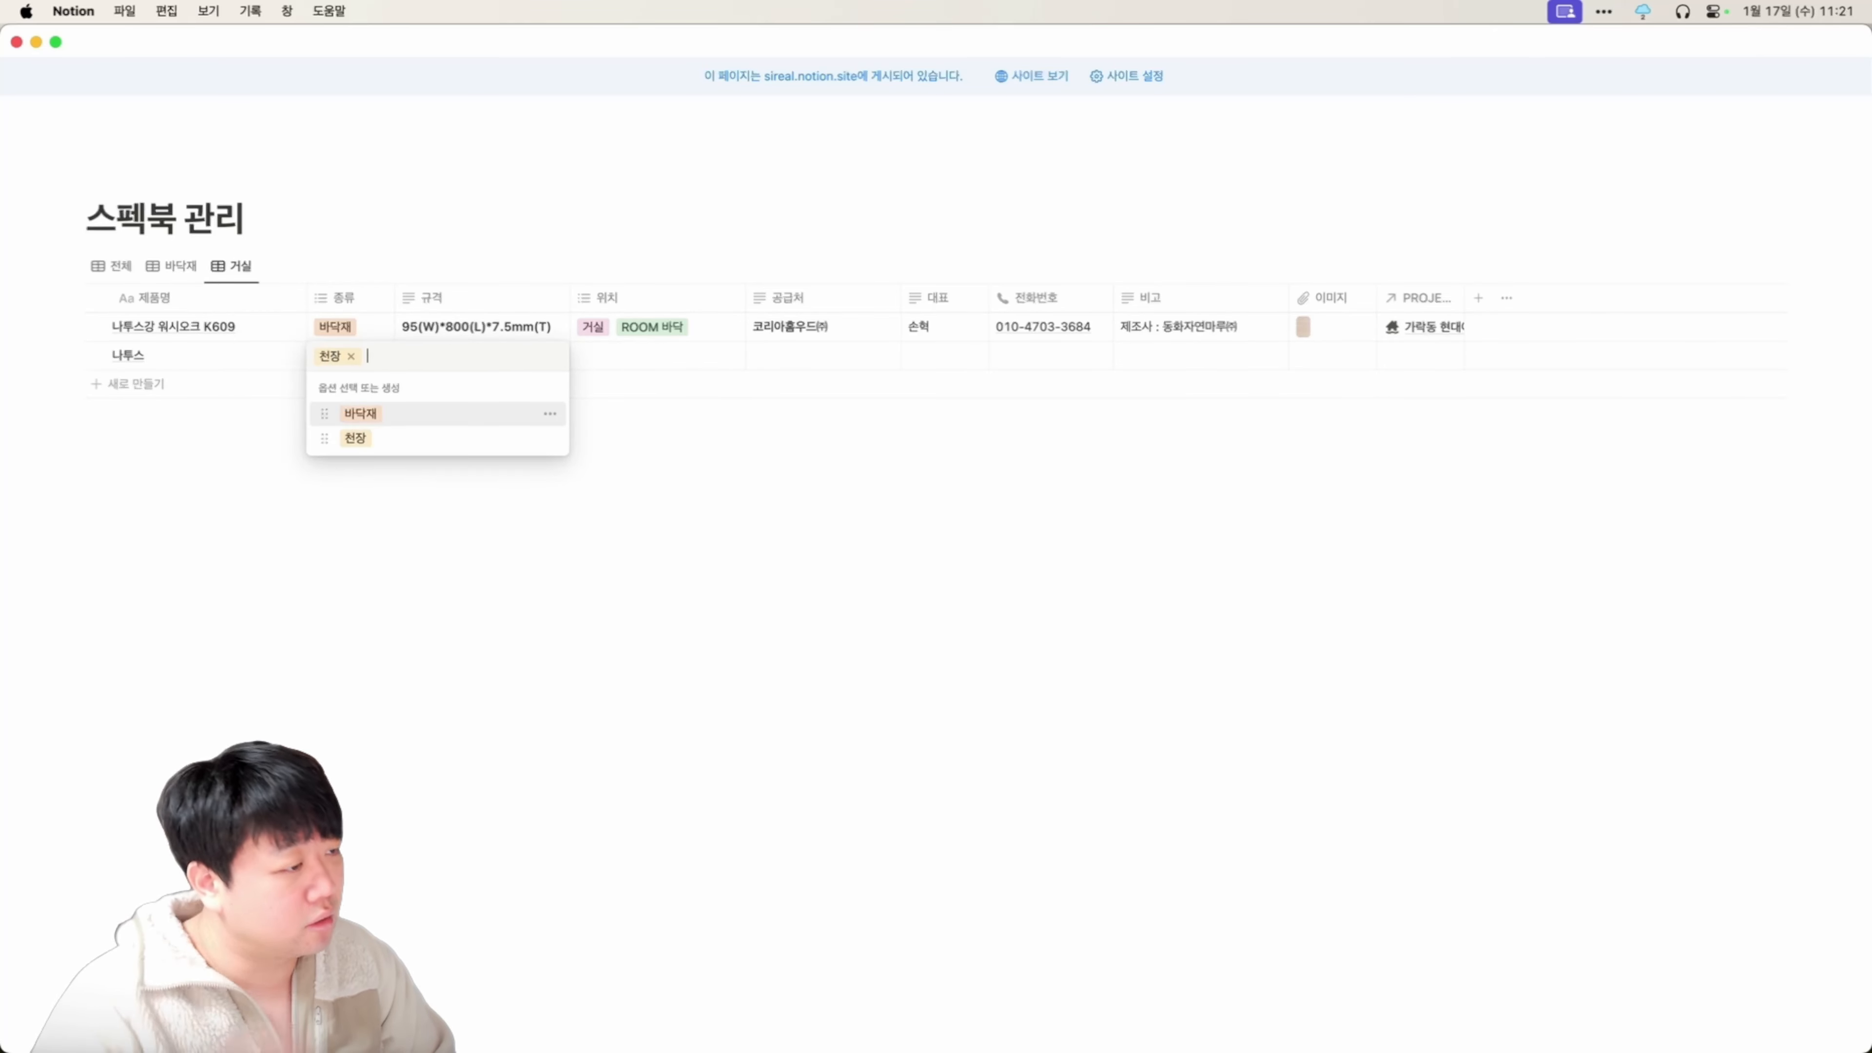
pyautogui.press('Tab')
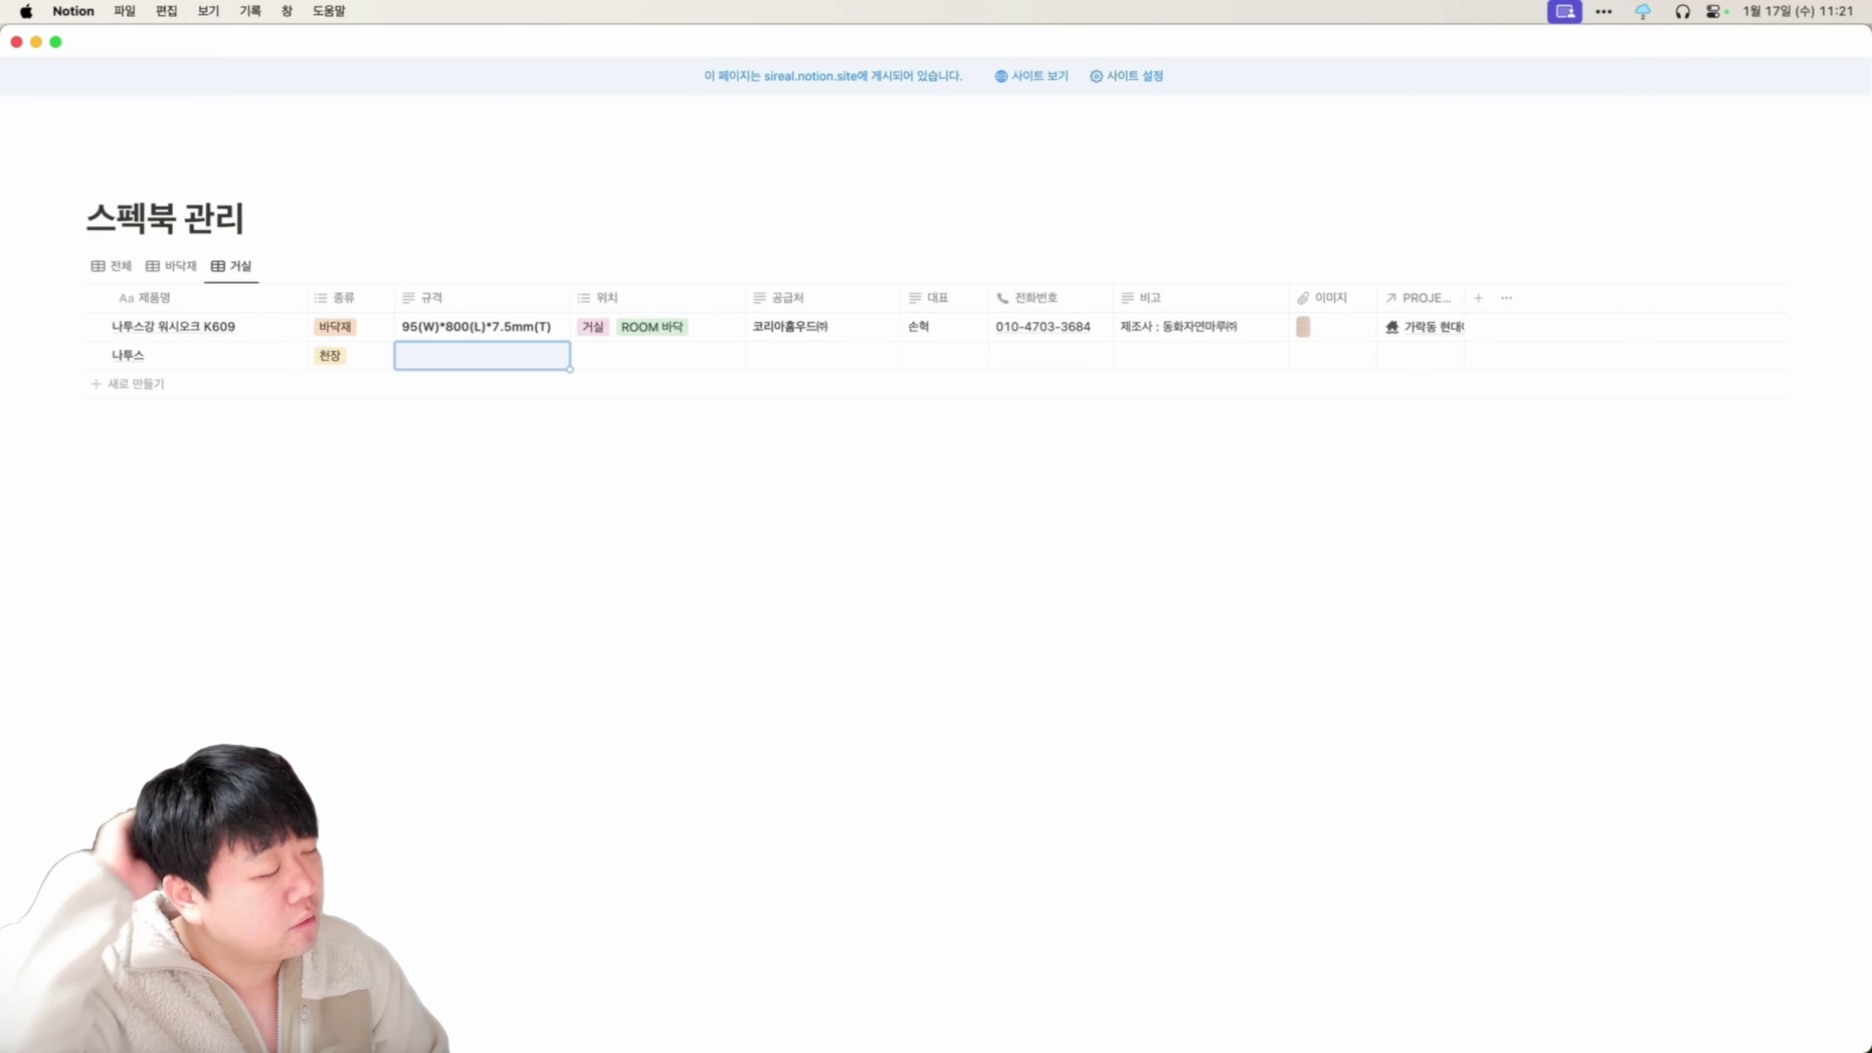
# Look at the 나투스 row's 위치, image and project link fields, leaving 위치 and image empty.
pyautogui.click(668, 355)
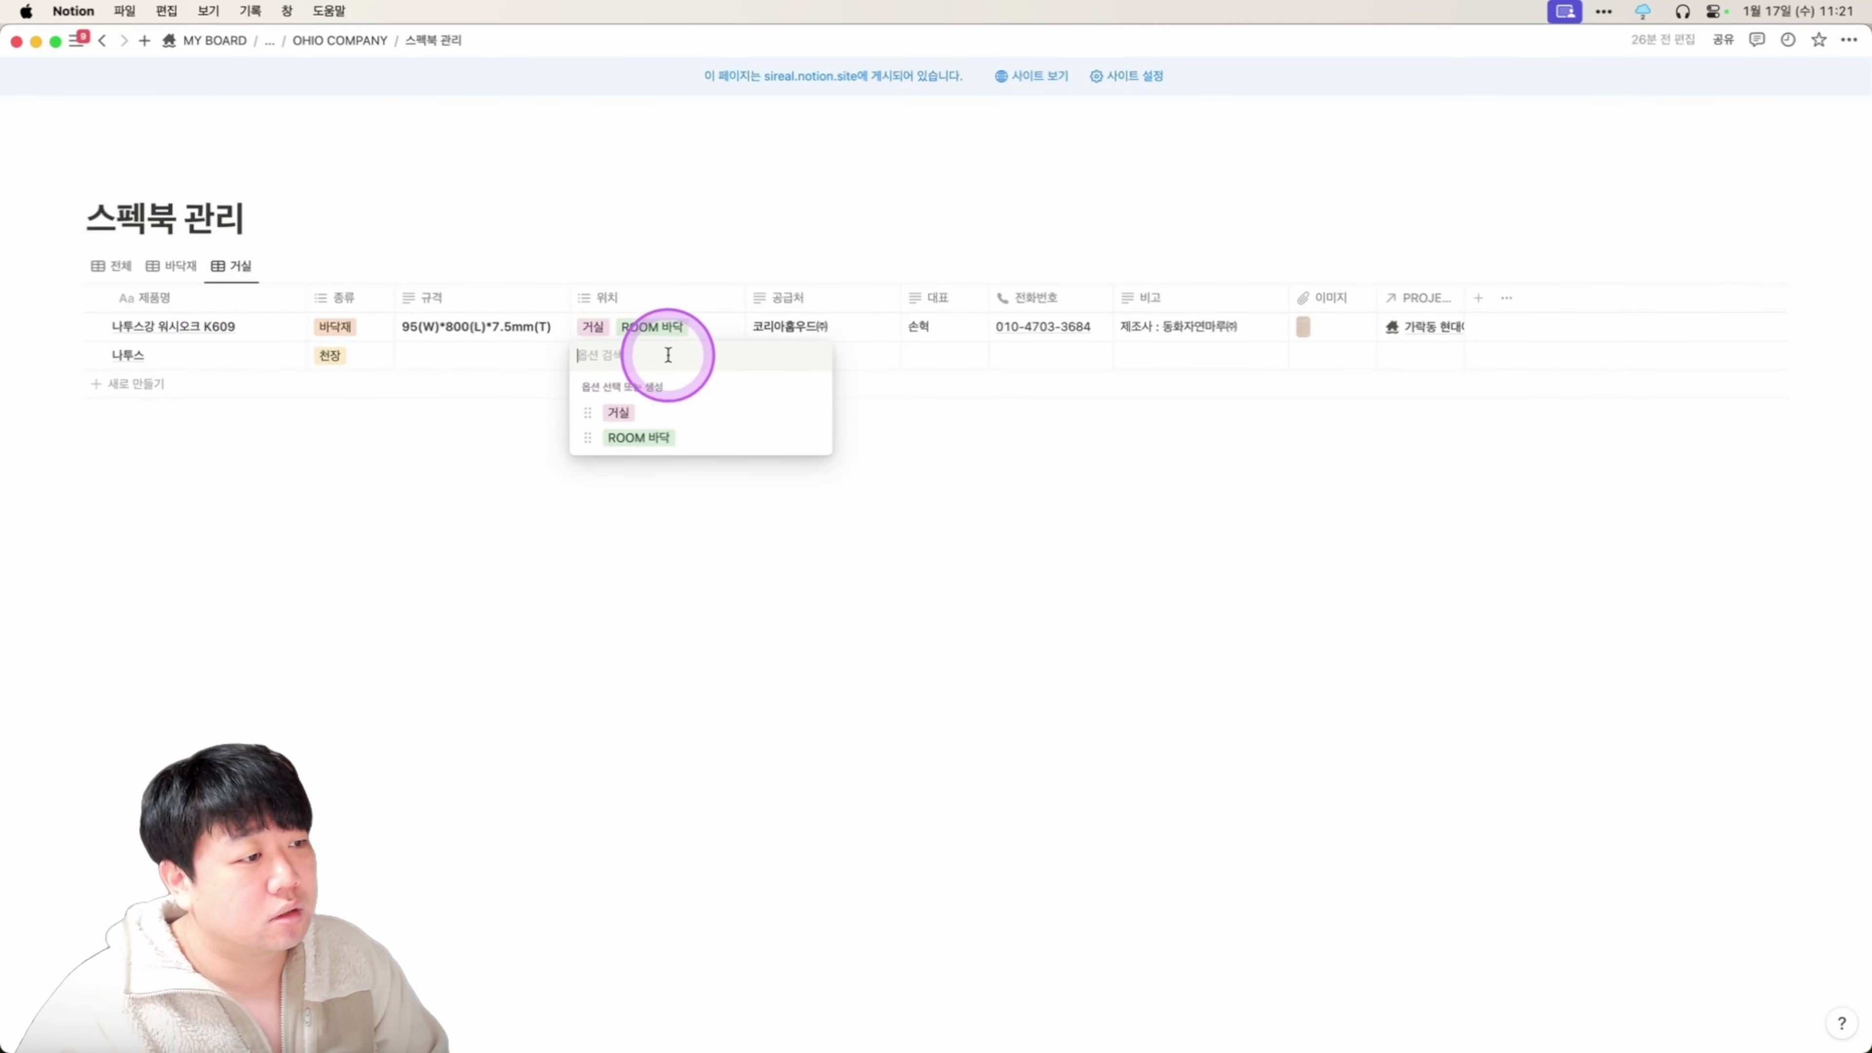
pyautogui.press('Escape')
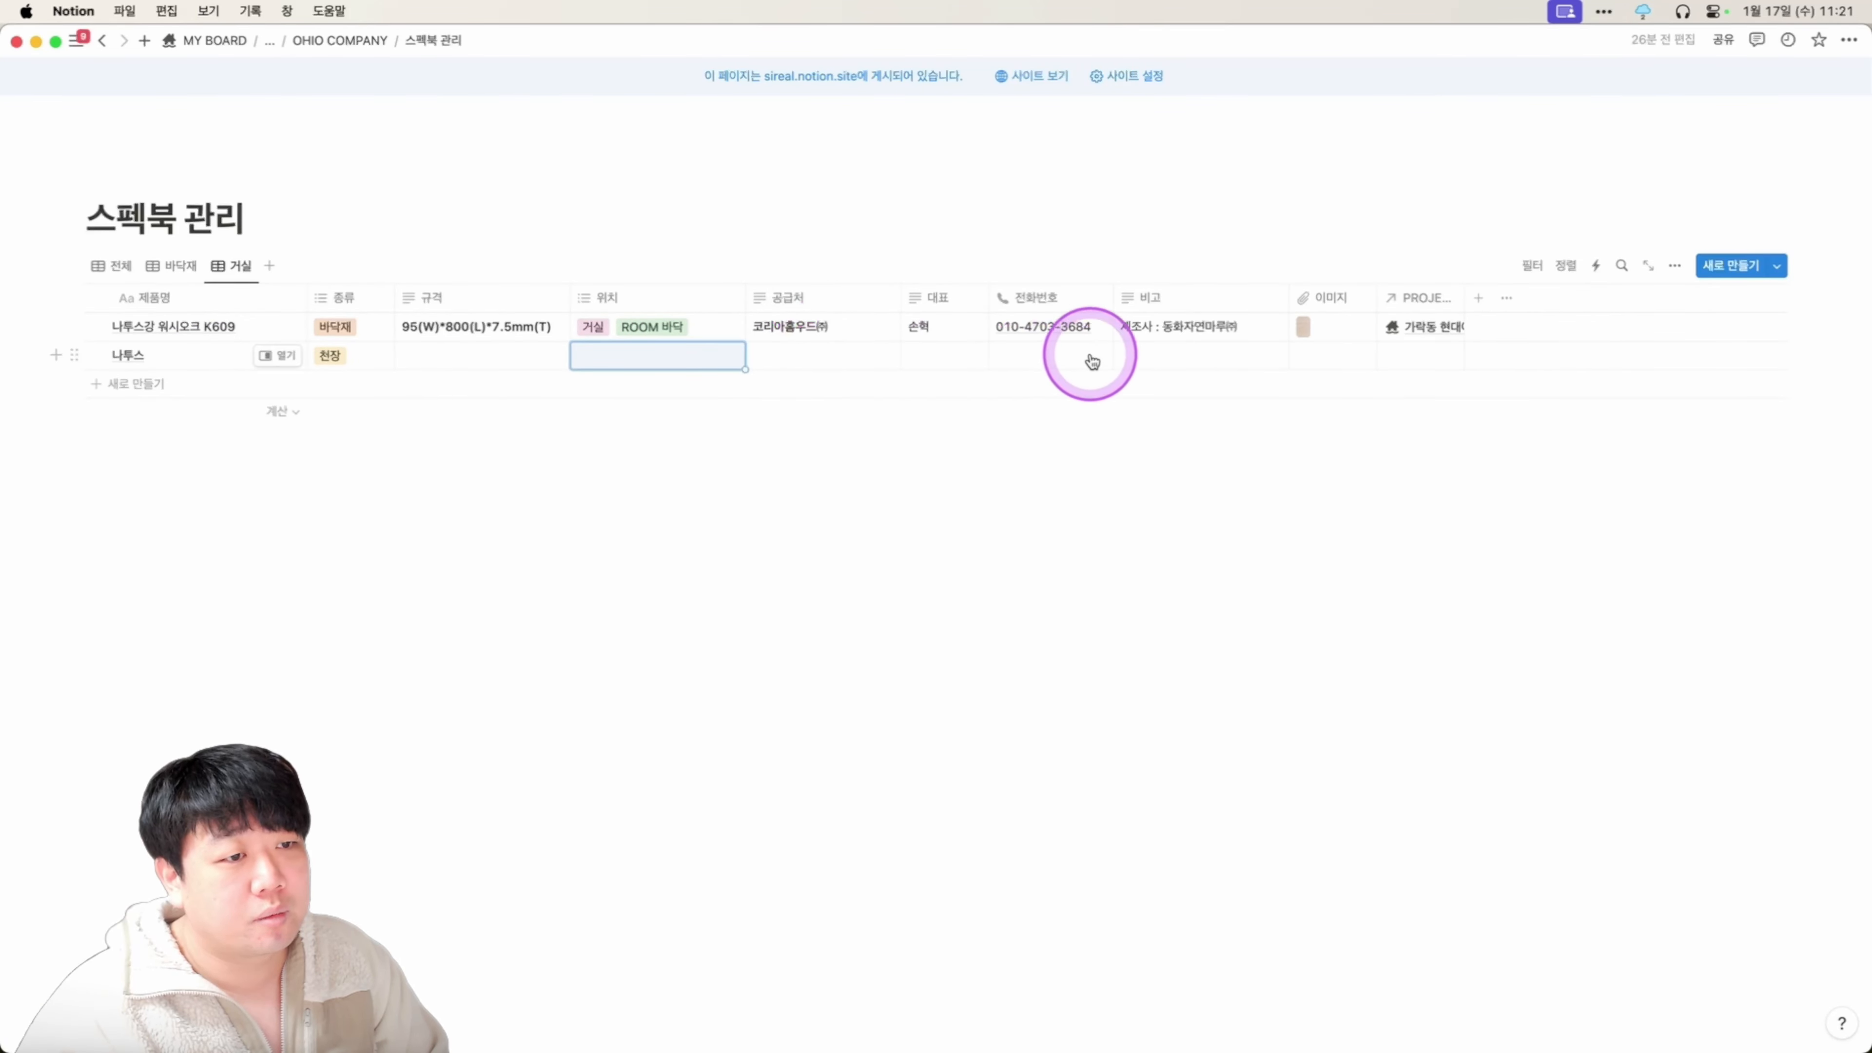
pyautogui.click(1340, 366)
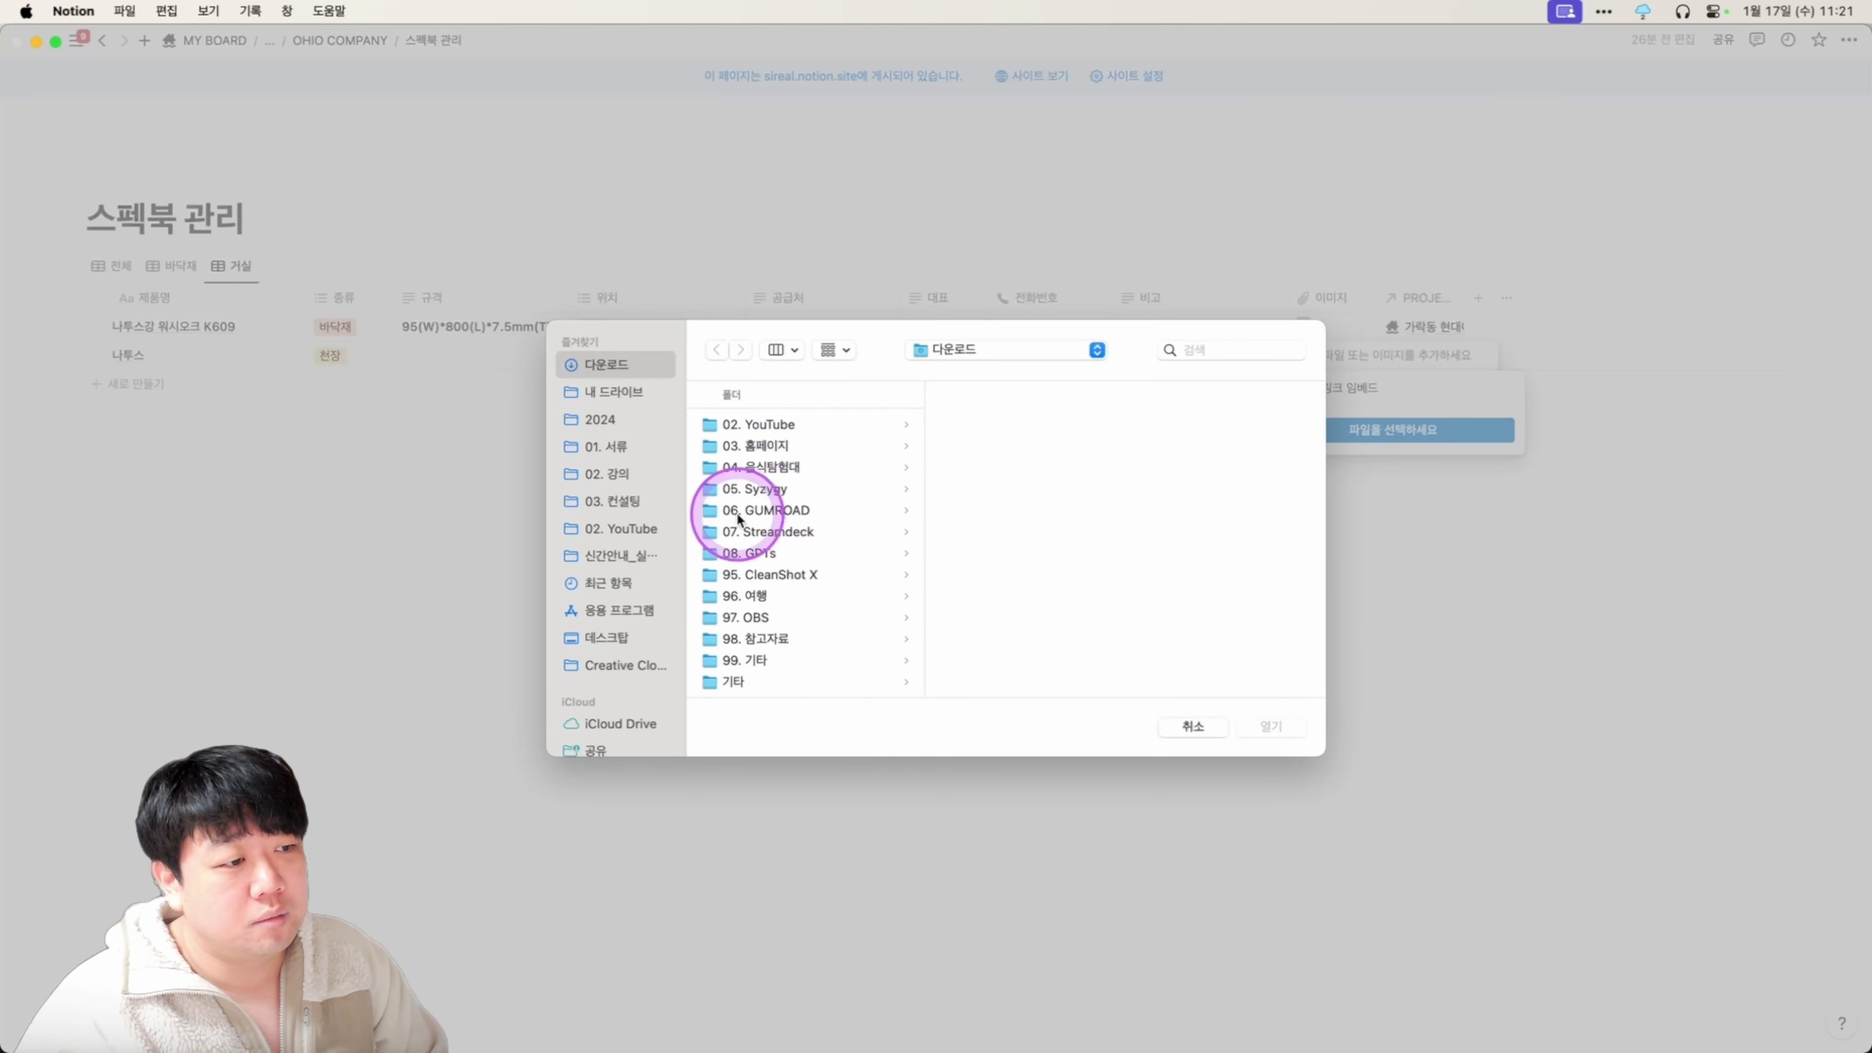
pyautogui.click(1195, 723)
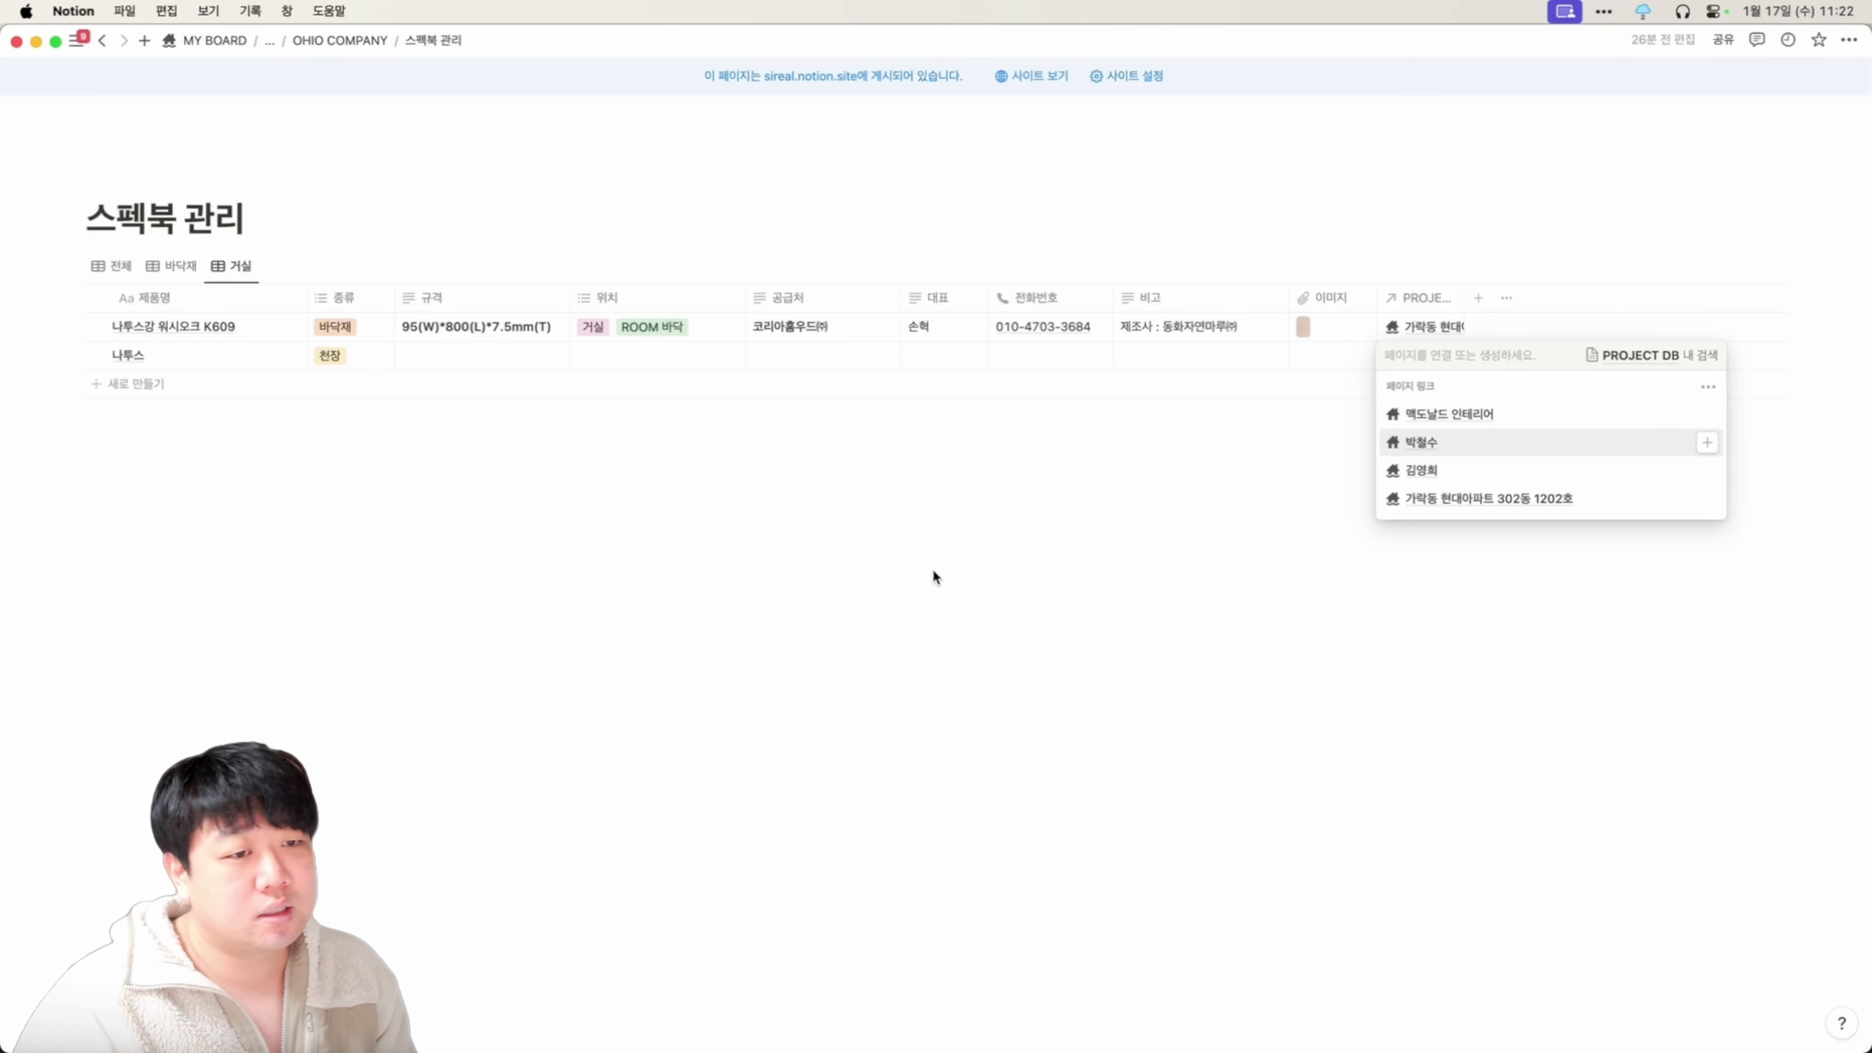
pyautogui.press('Escape')
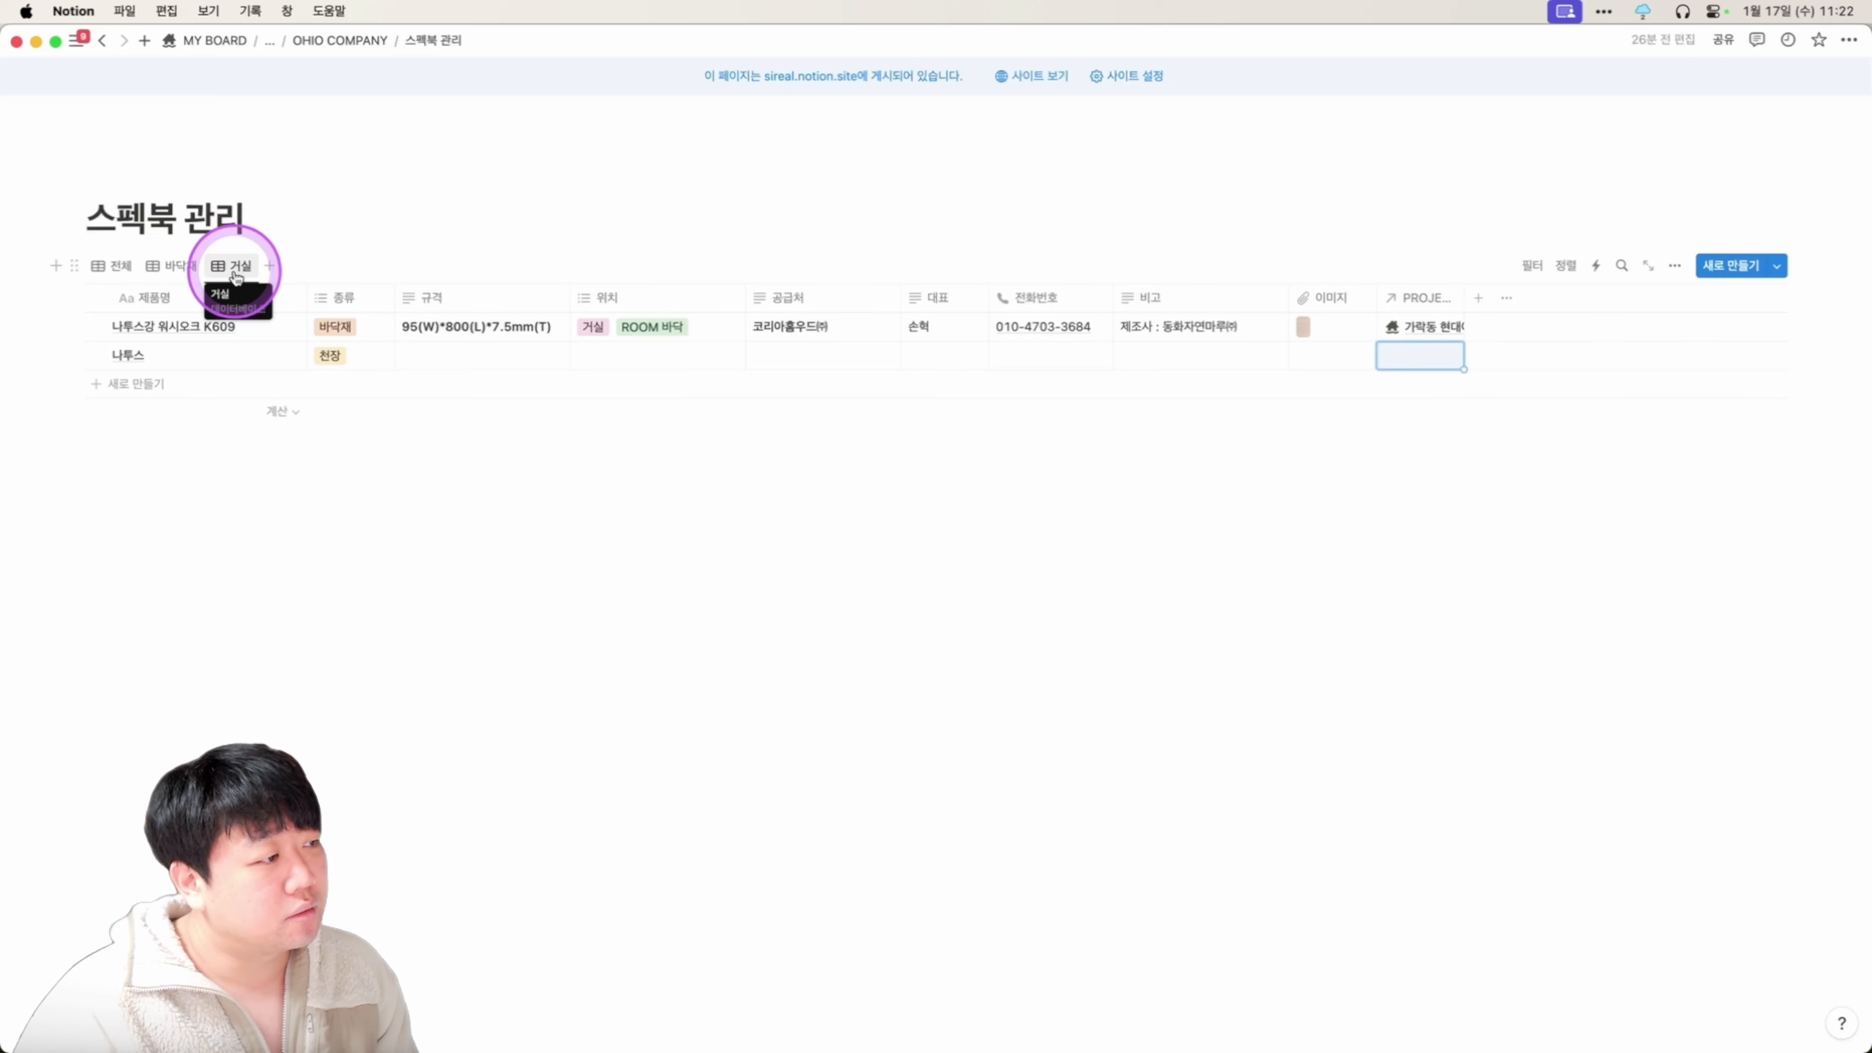
# Filter the 거실 view to 위치 거실.
pyautogui.click(235, 267)
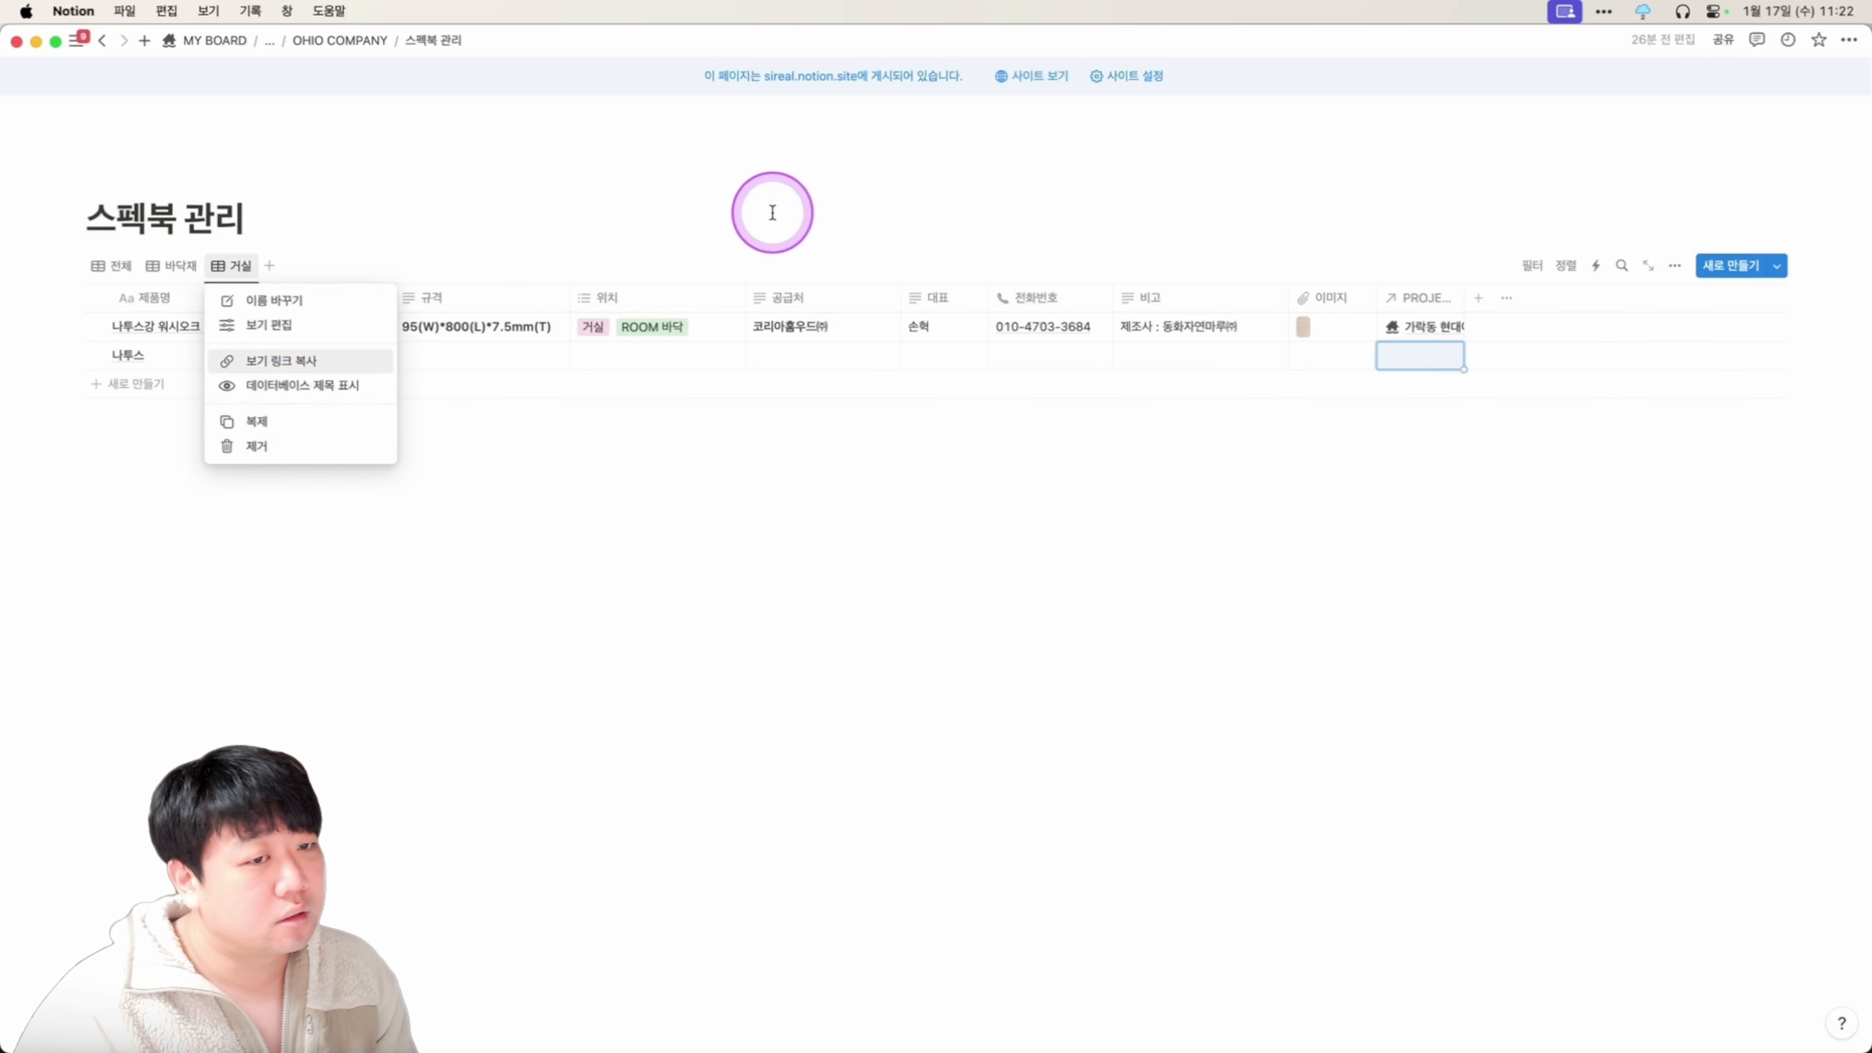
pyautogui.click(772, 213)
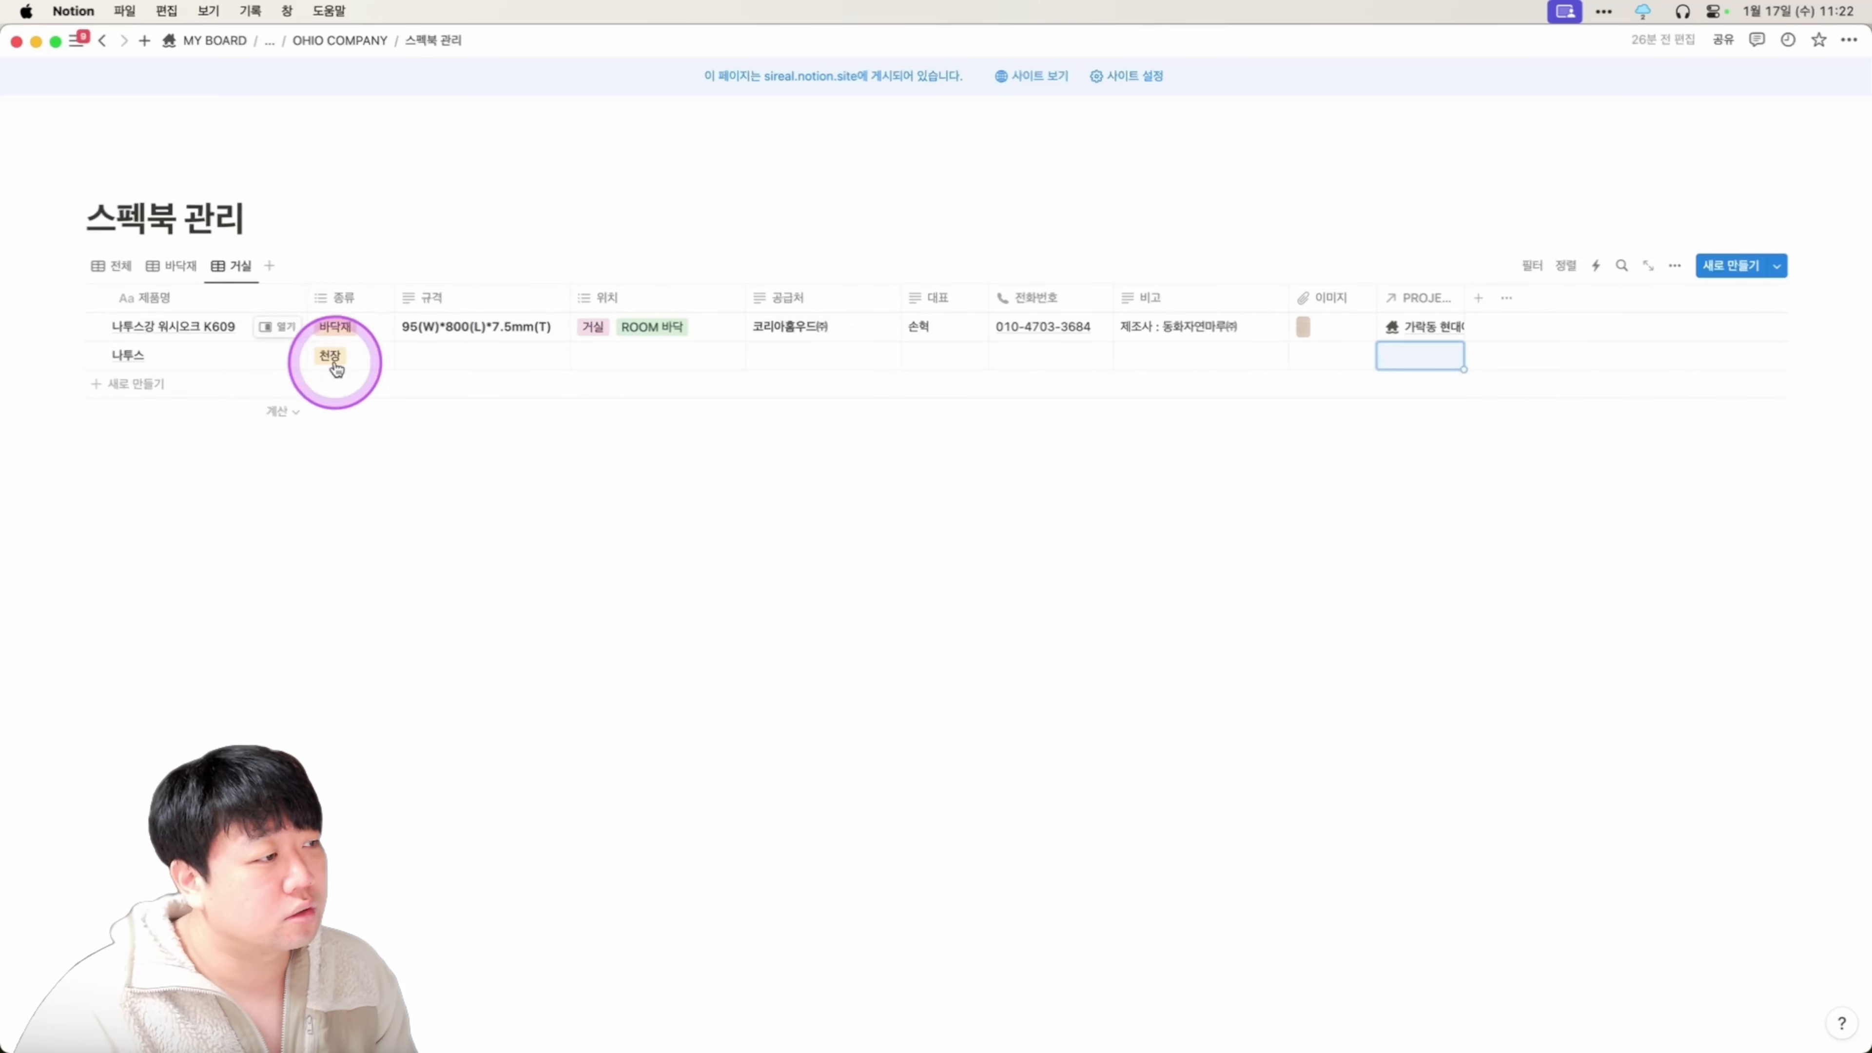
pyautogui.click(609, 297)
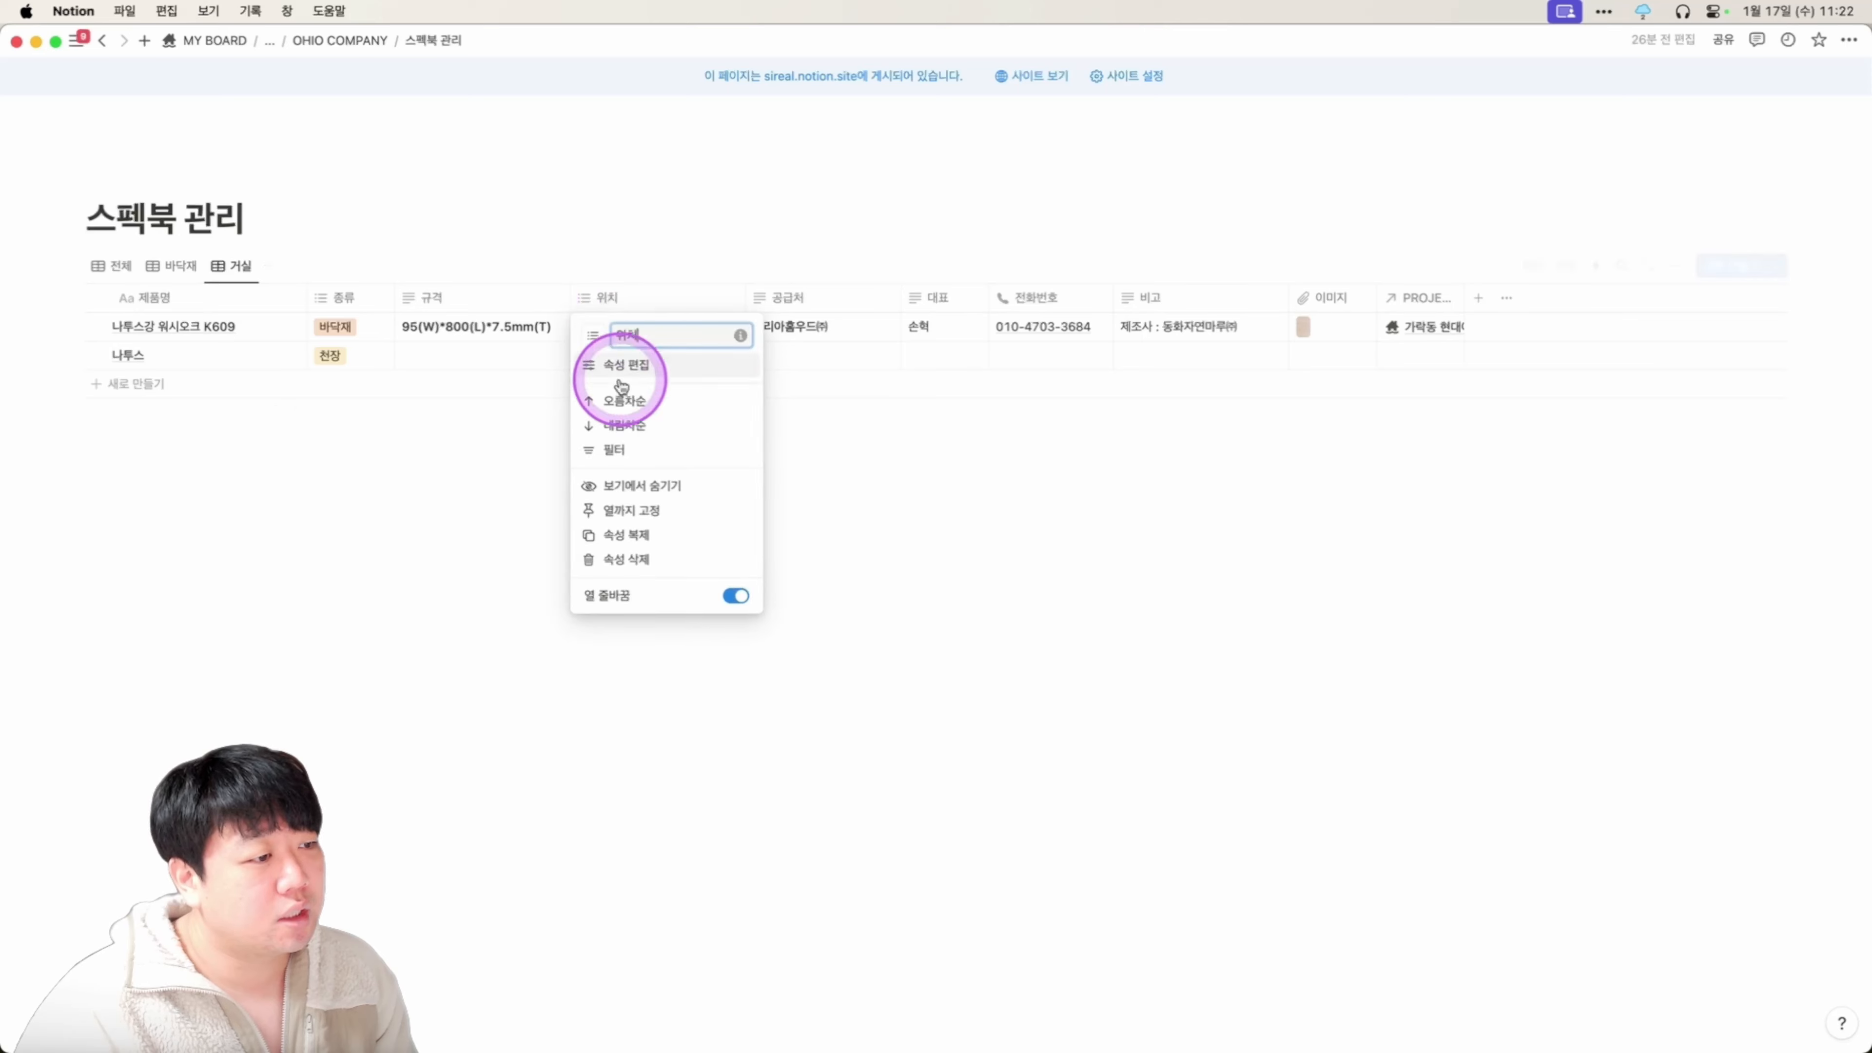
pyautogui.click(616, 450)
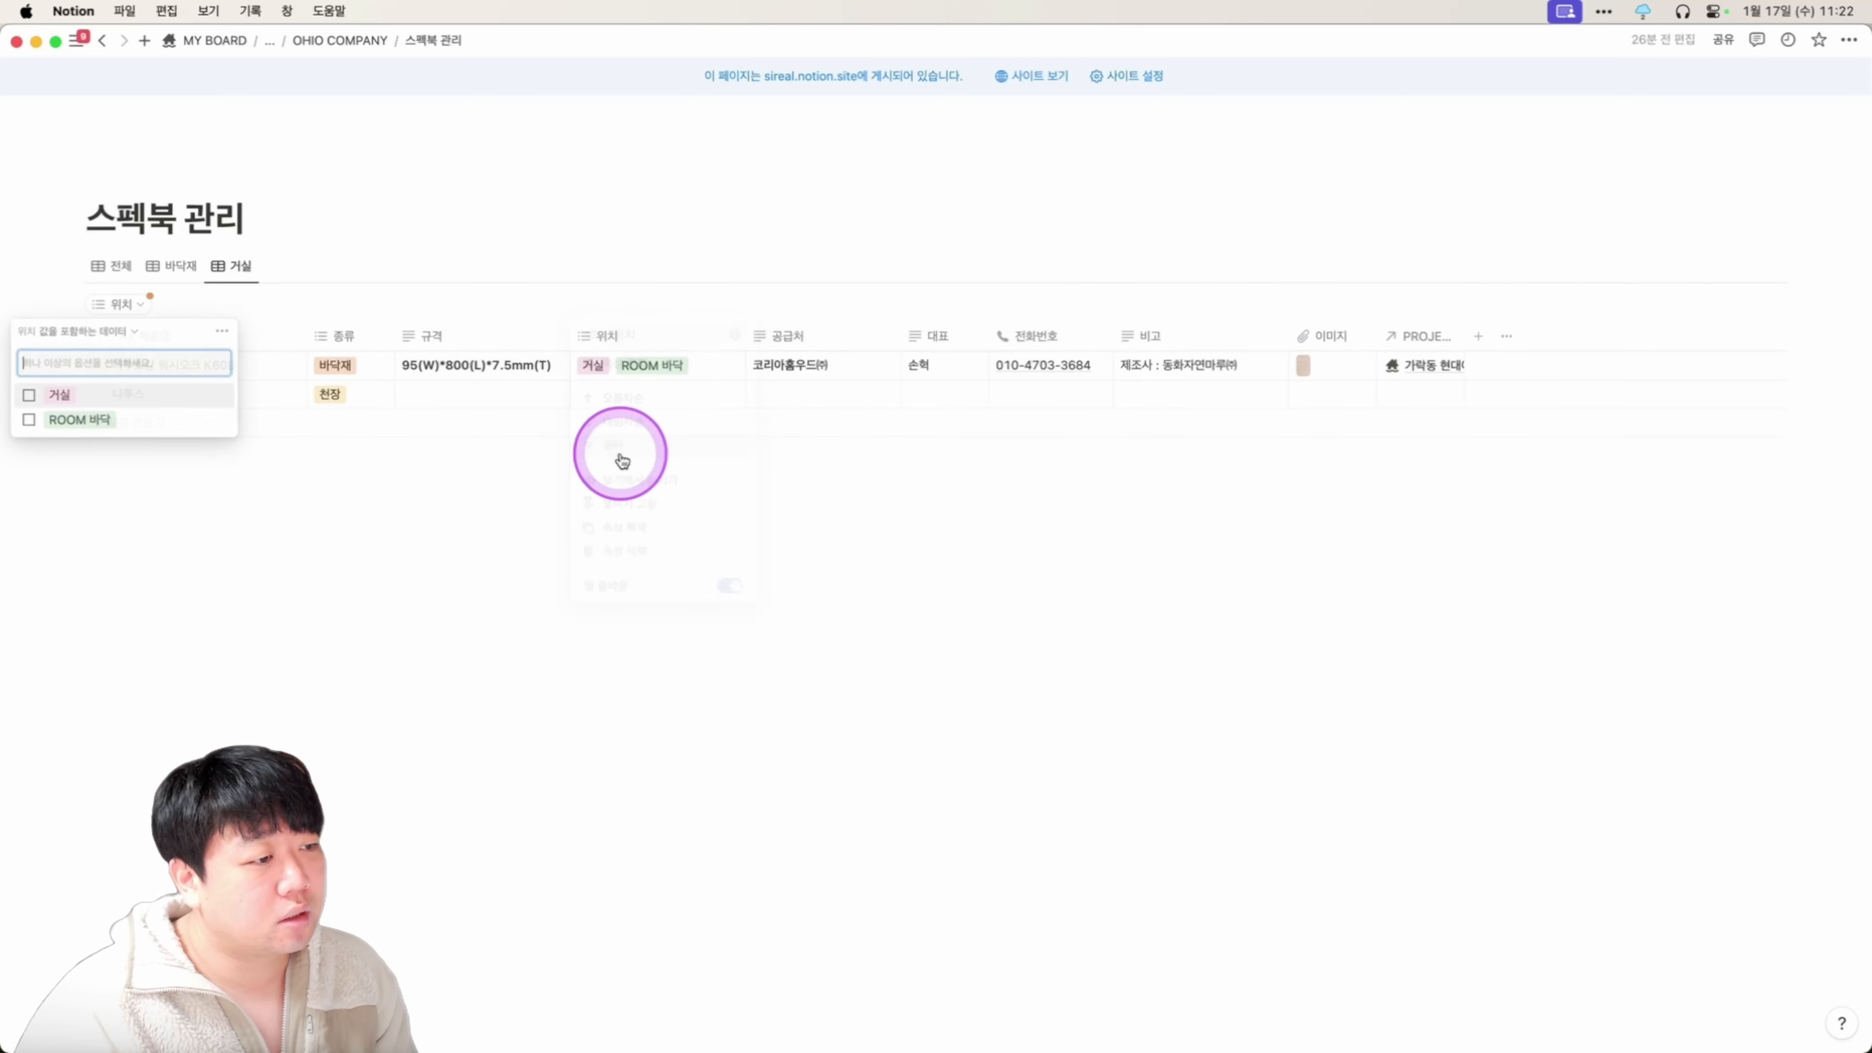
pyautogui.click(150, 403)
pyautogui.click(514, 502)
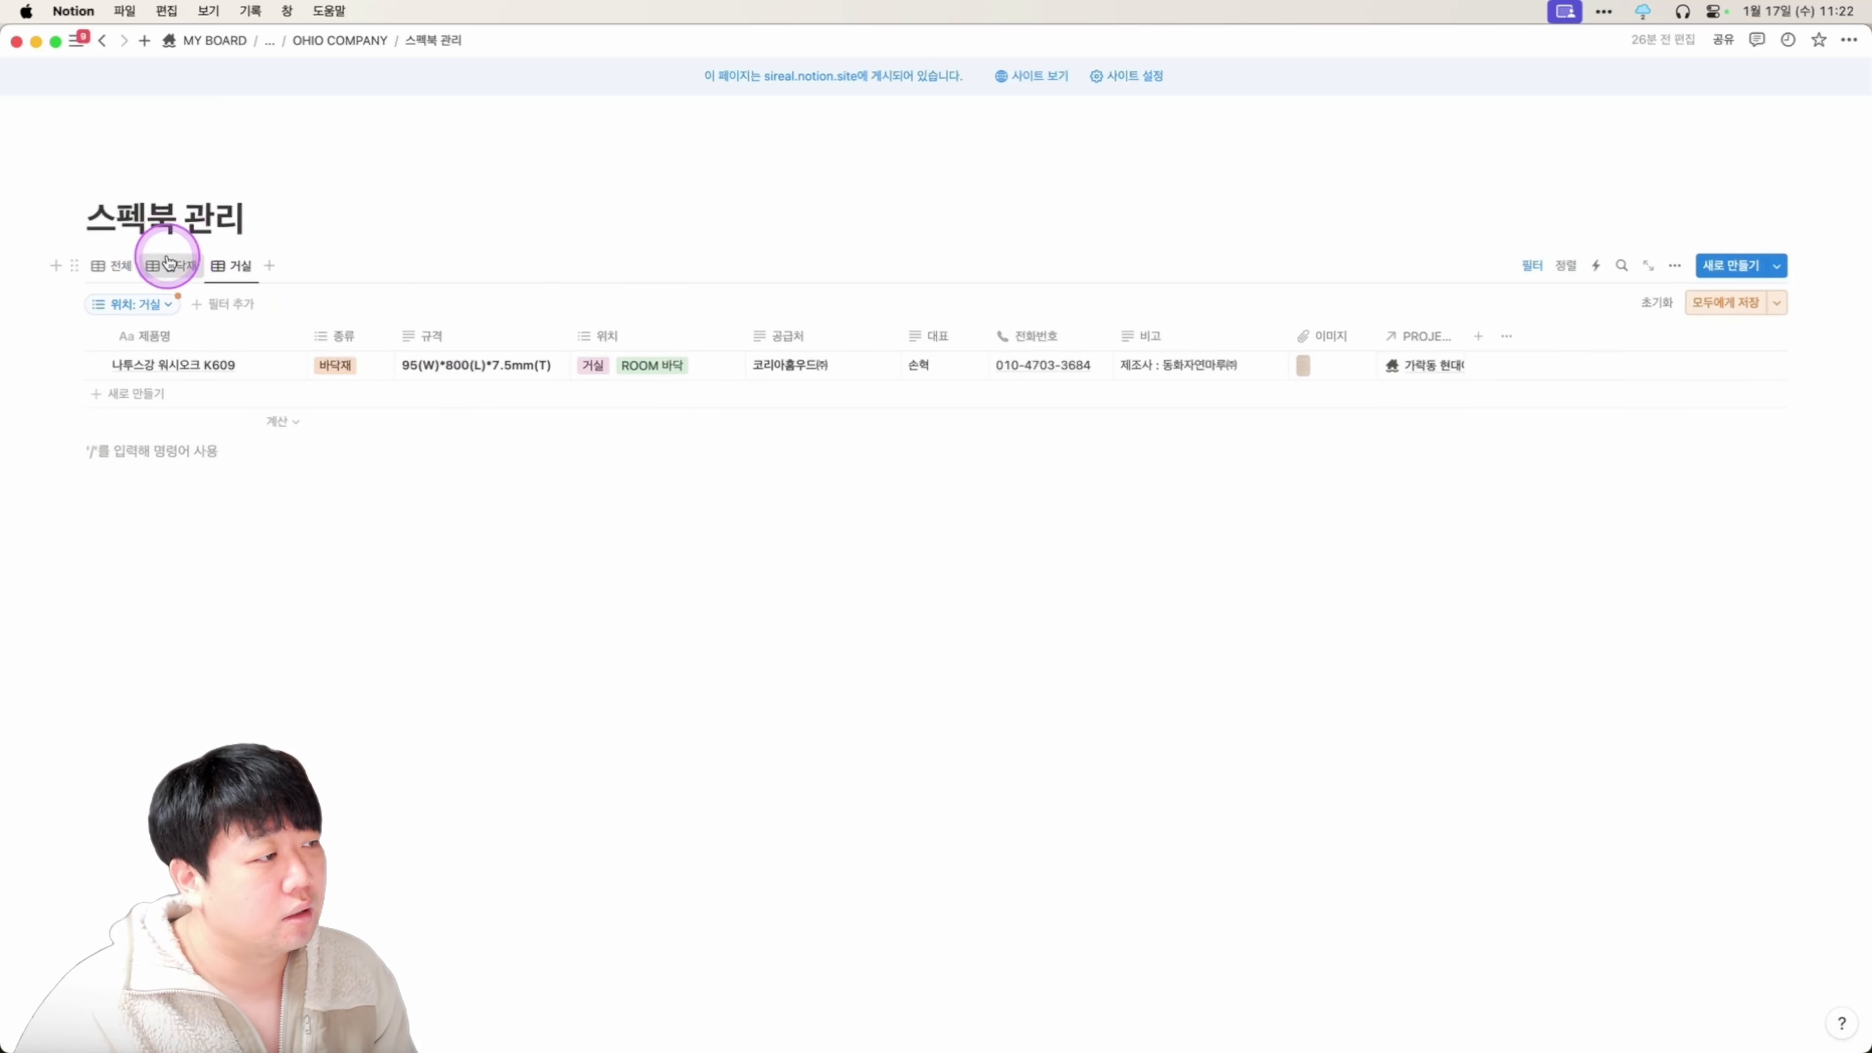
# Filter the 바닥재 view to 종류 바닥재.
pyautogui.click(169, 264)
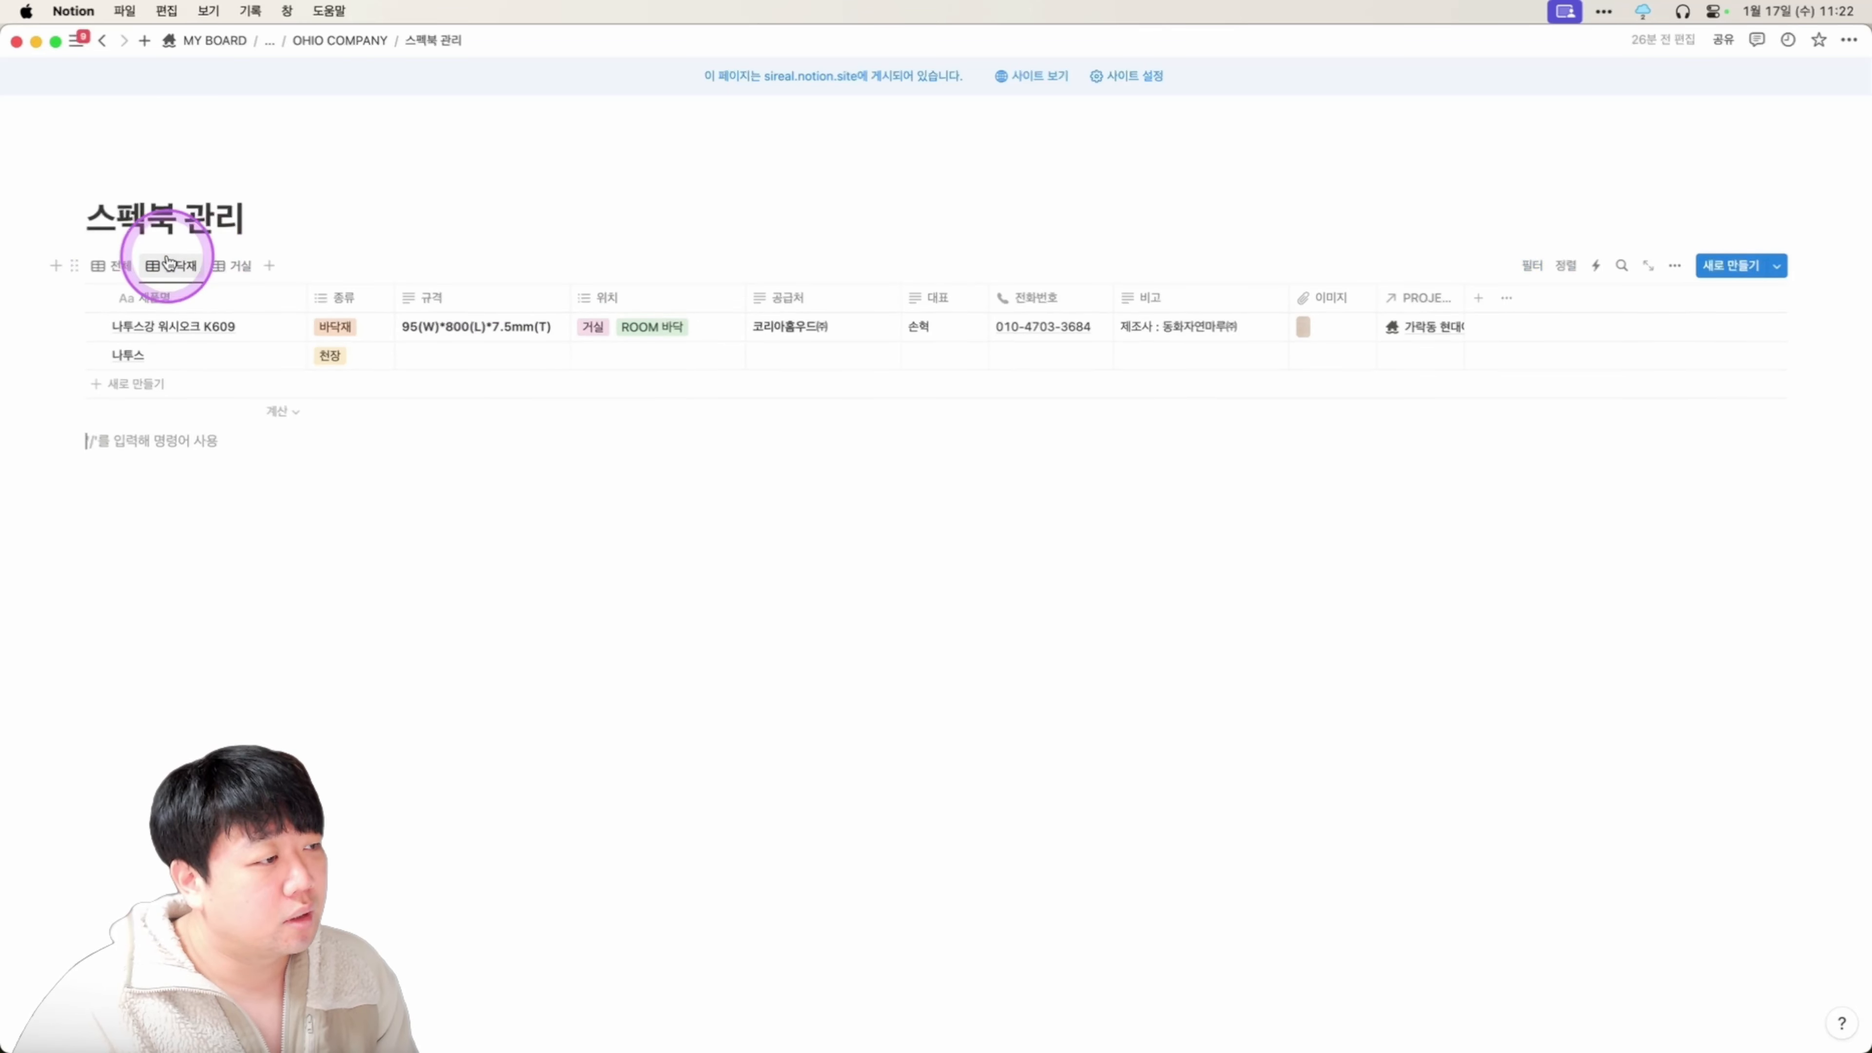
pyautogui.click(364, 310)
pyautogui.click(365, 451)
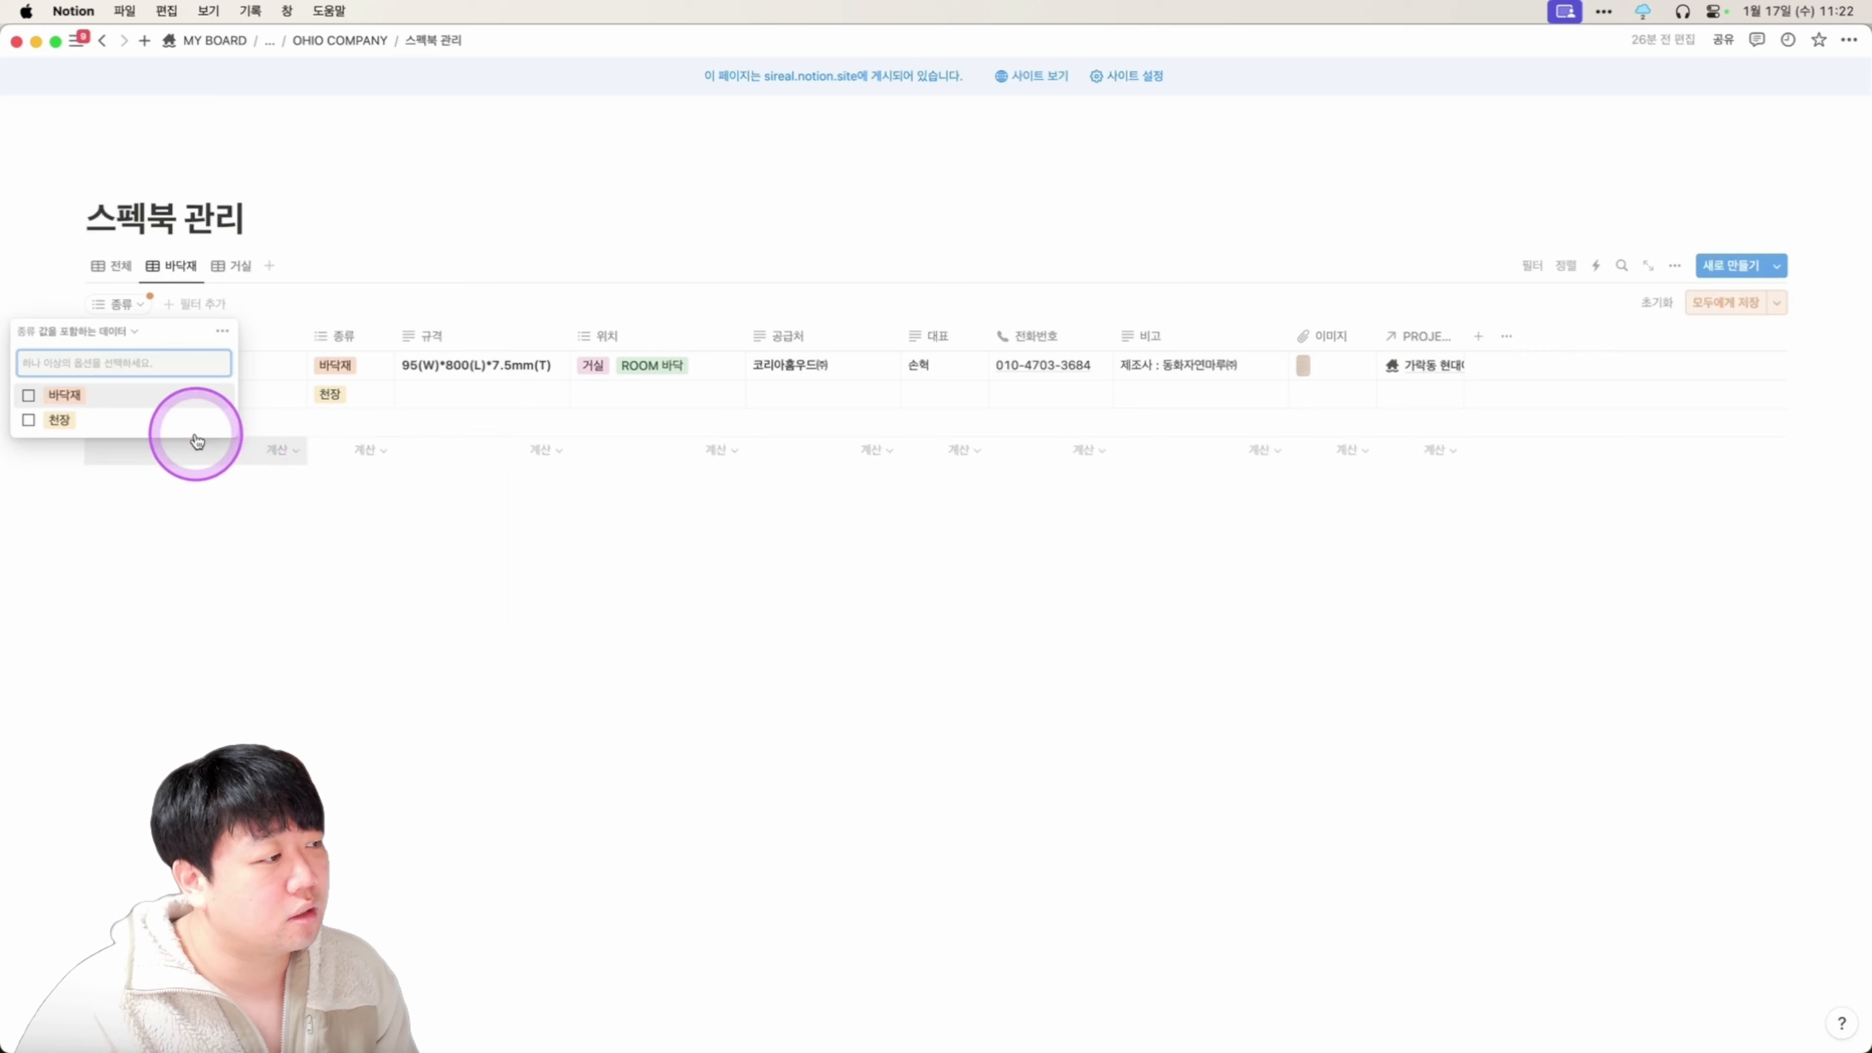
pyautogui.click(101, 397)
pyautogui.click(418, 544)
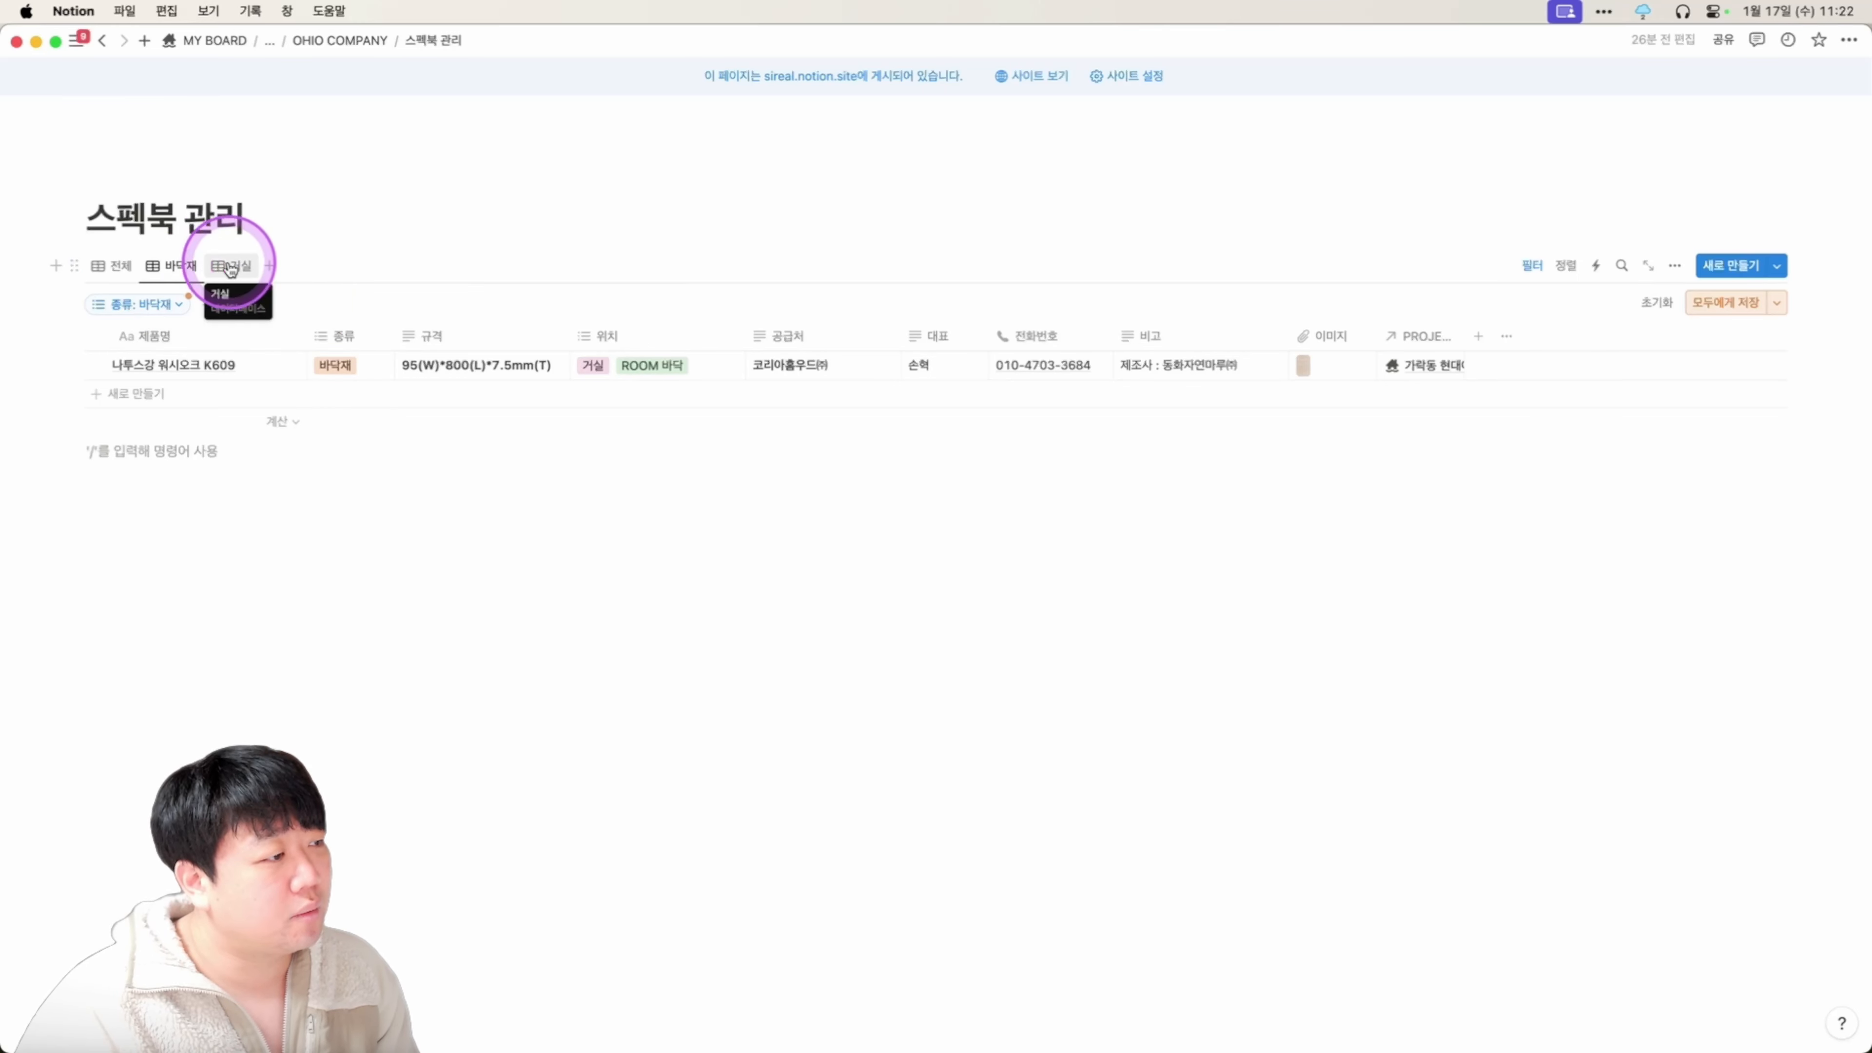
# Duplicate the 거실 view and rename the copy ROOM 바닥.
pyautogui.click(232, 264)
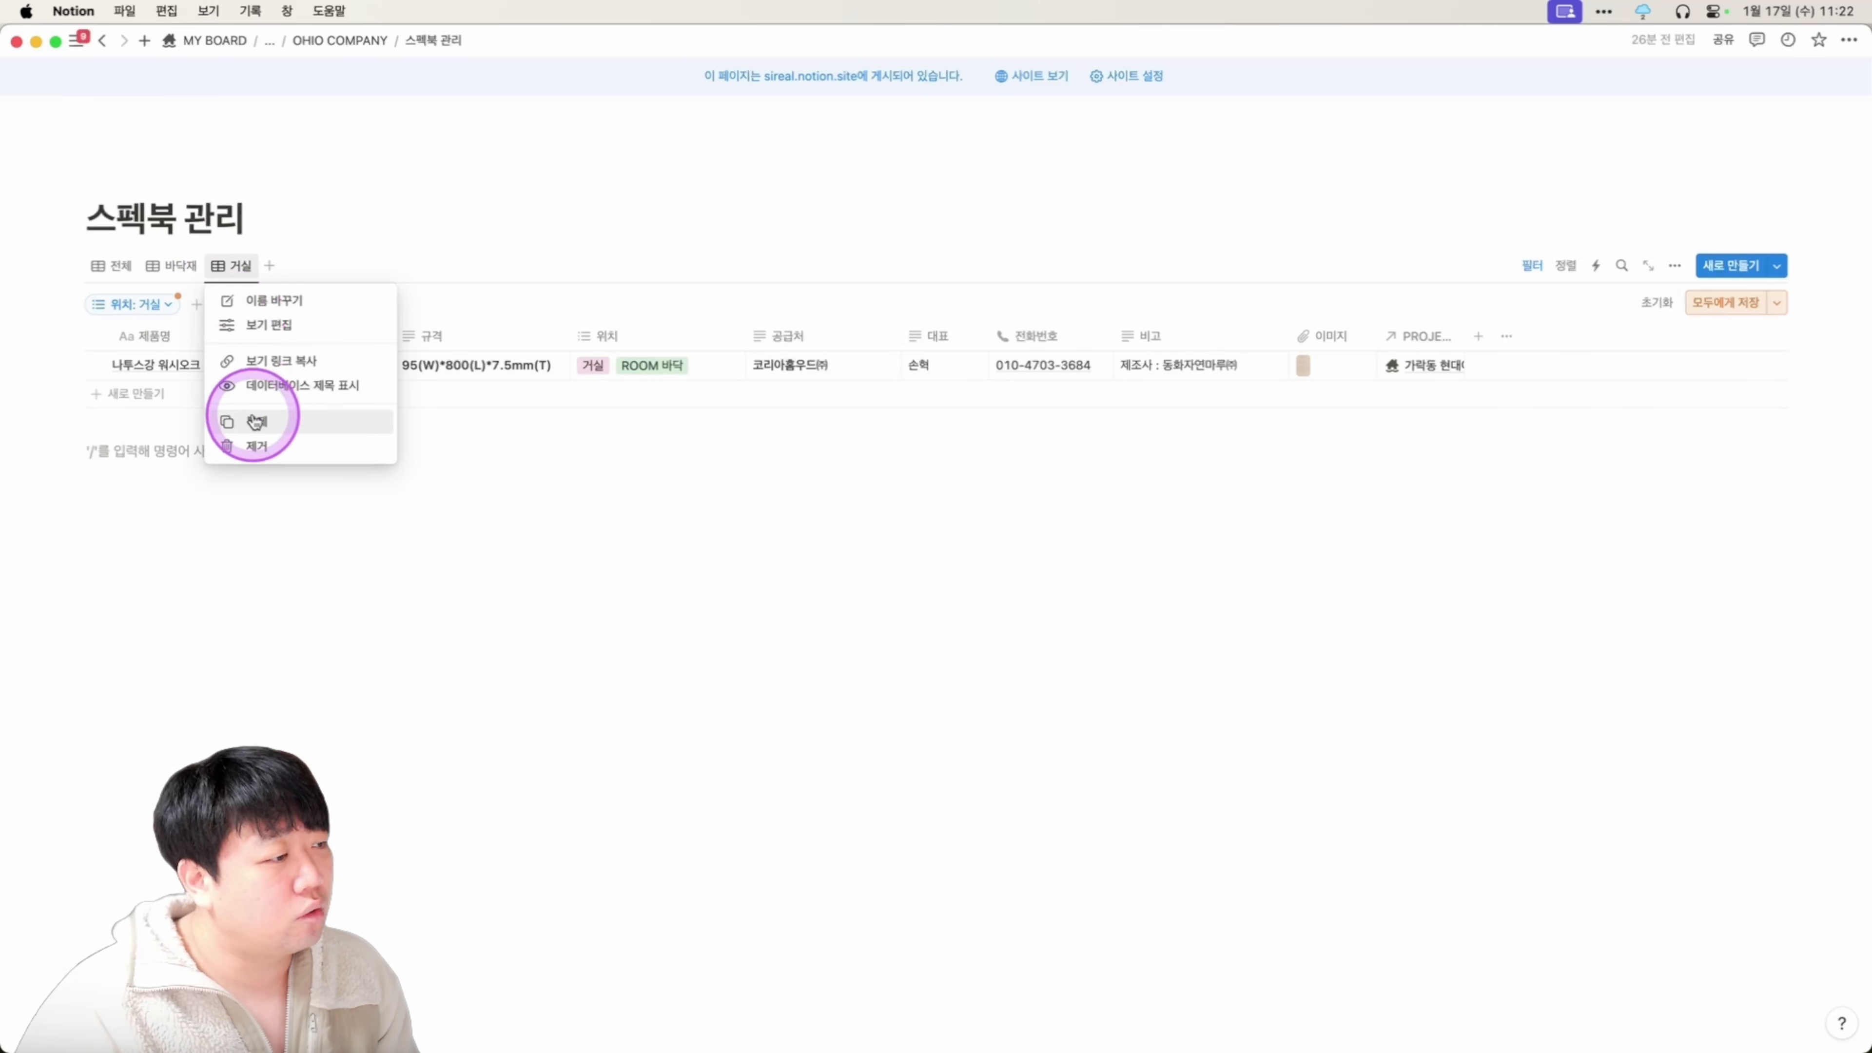
pyautogui.click(255, 422)
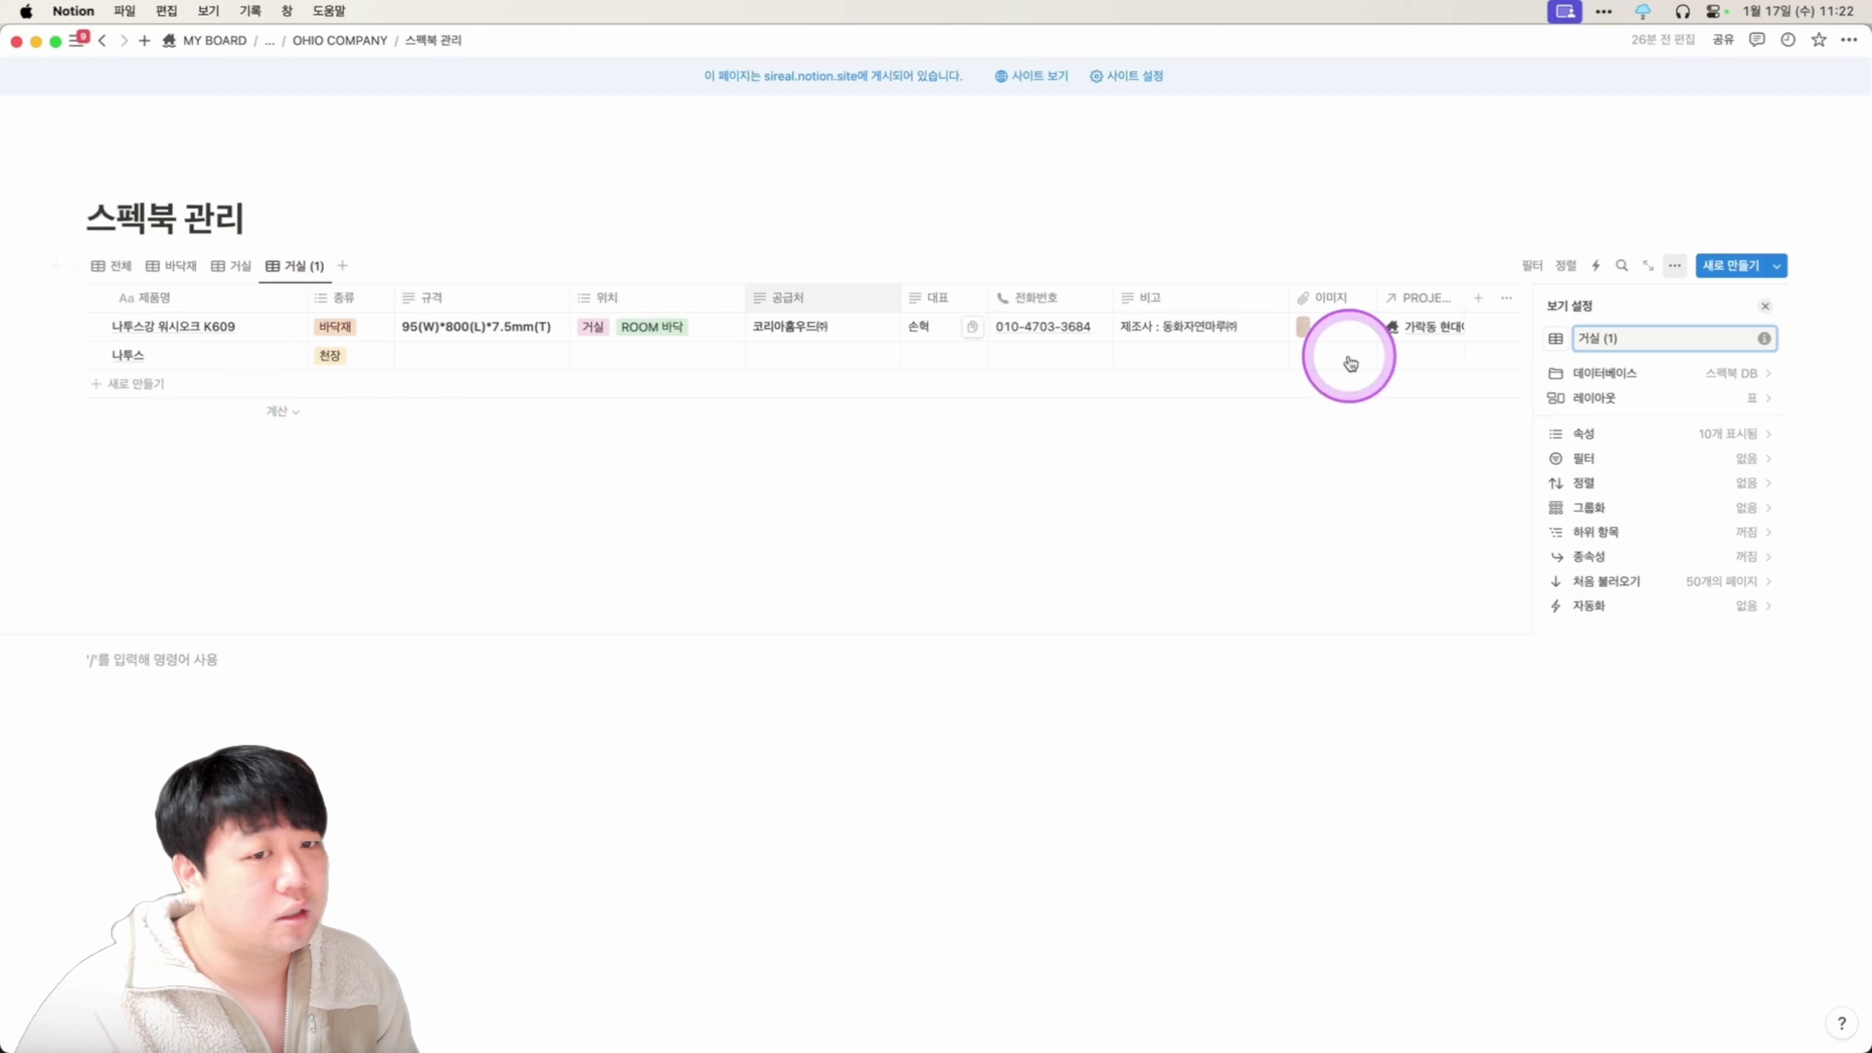
pyautogui.click(1643, 339)
pyautogui.click(1476, 325)
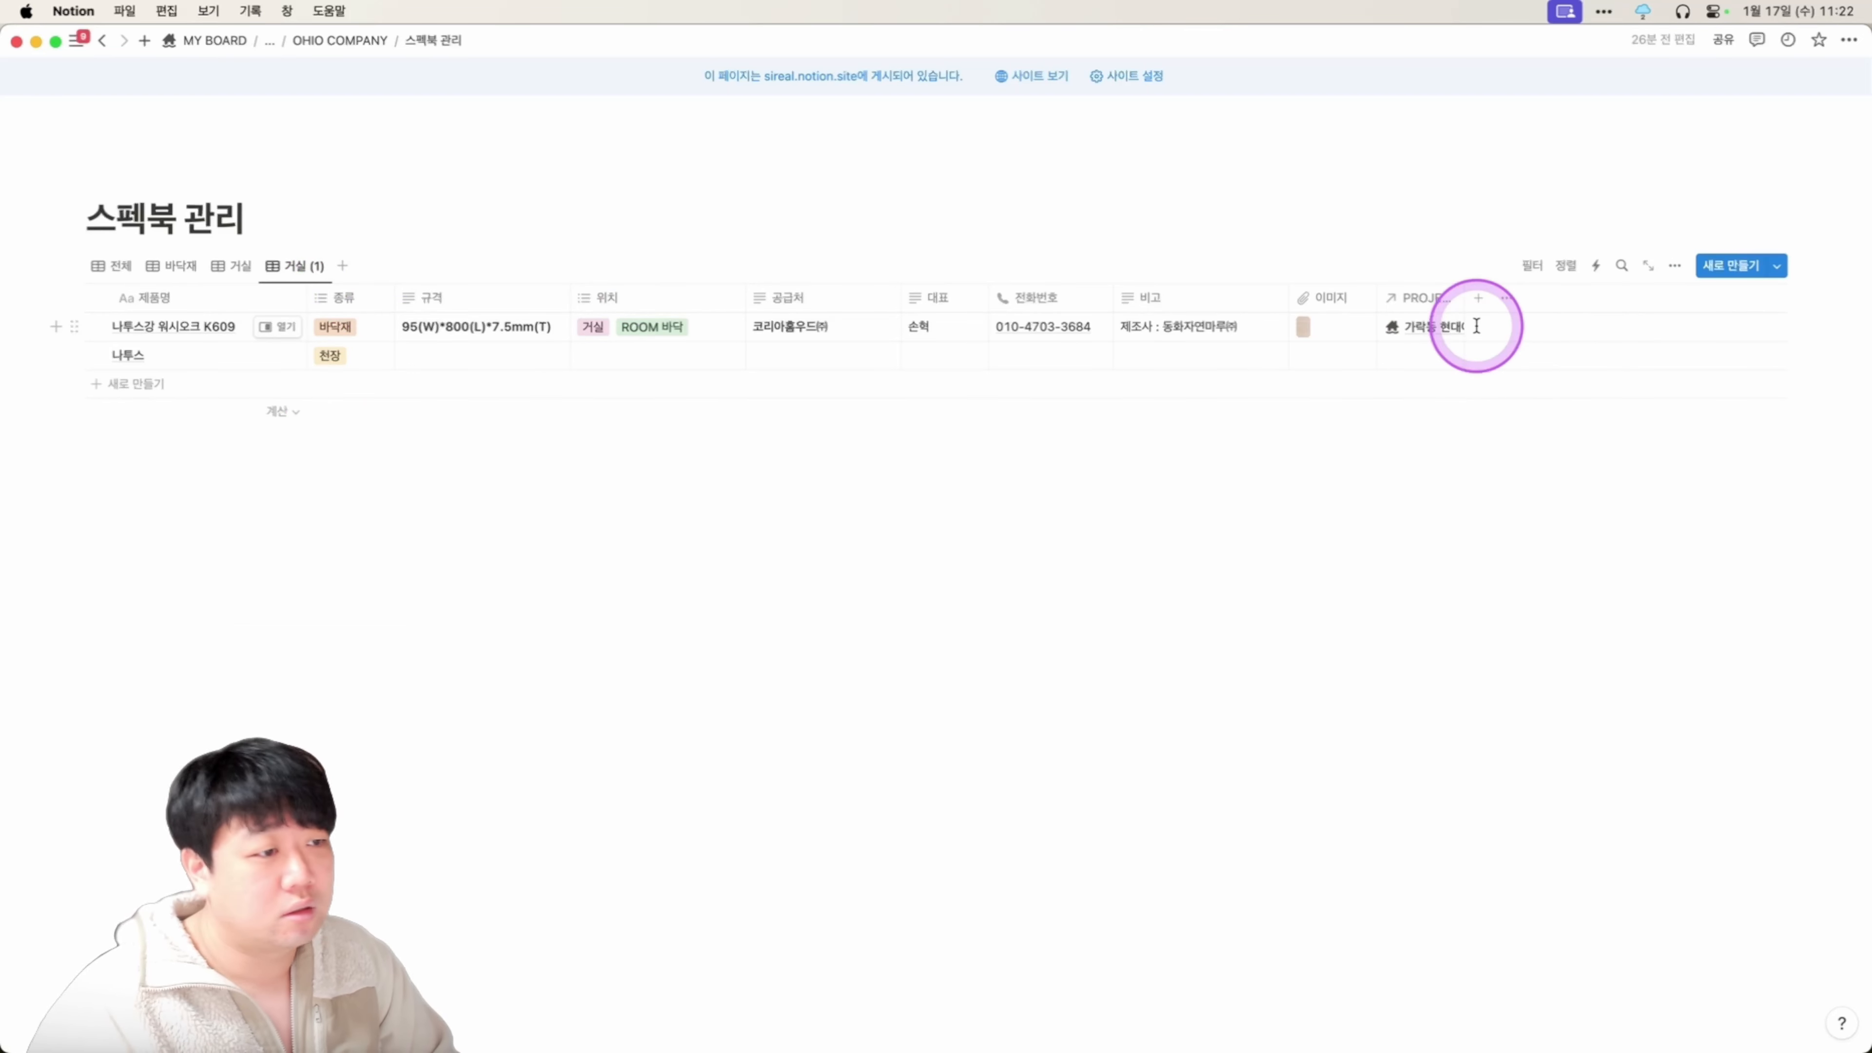
pyautogui.click(302, 267)
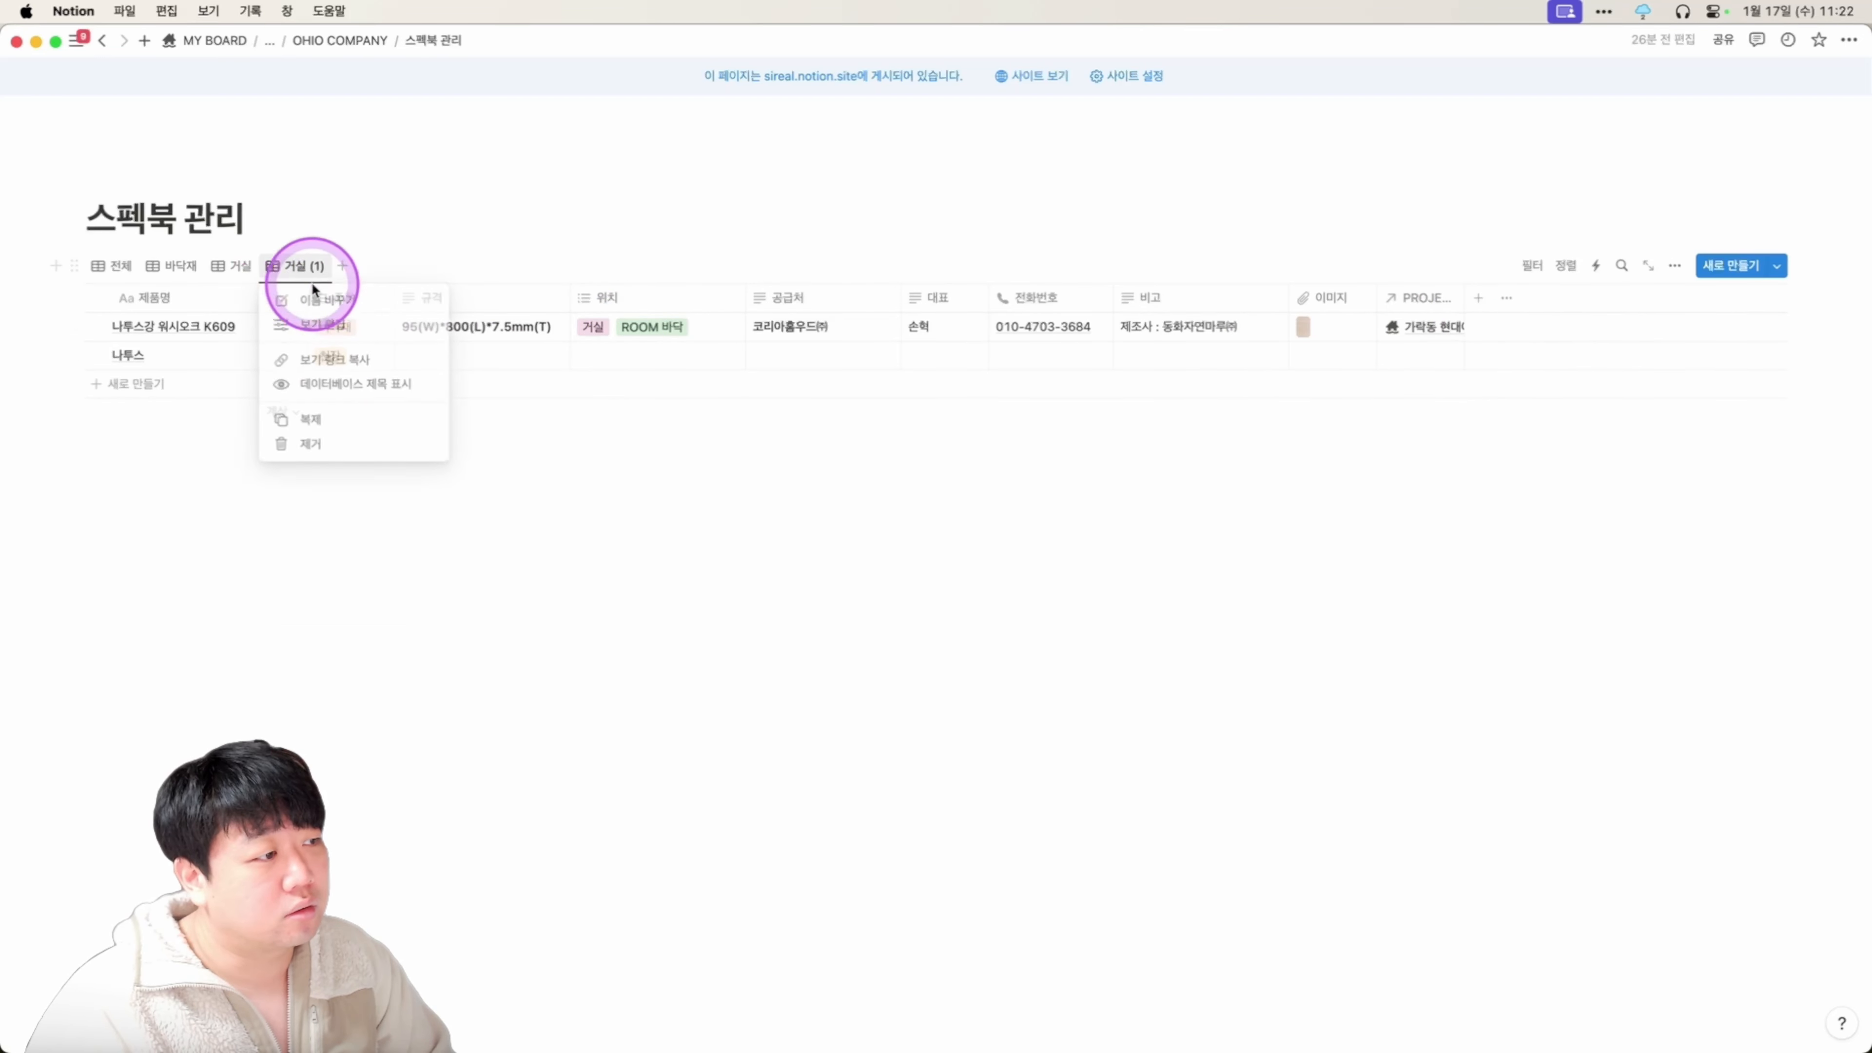
pyautogui.click(333, 302)
pyautogui.click(1654, 346)
pyautogui.press('super+a')
pyautogui.write('R')
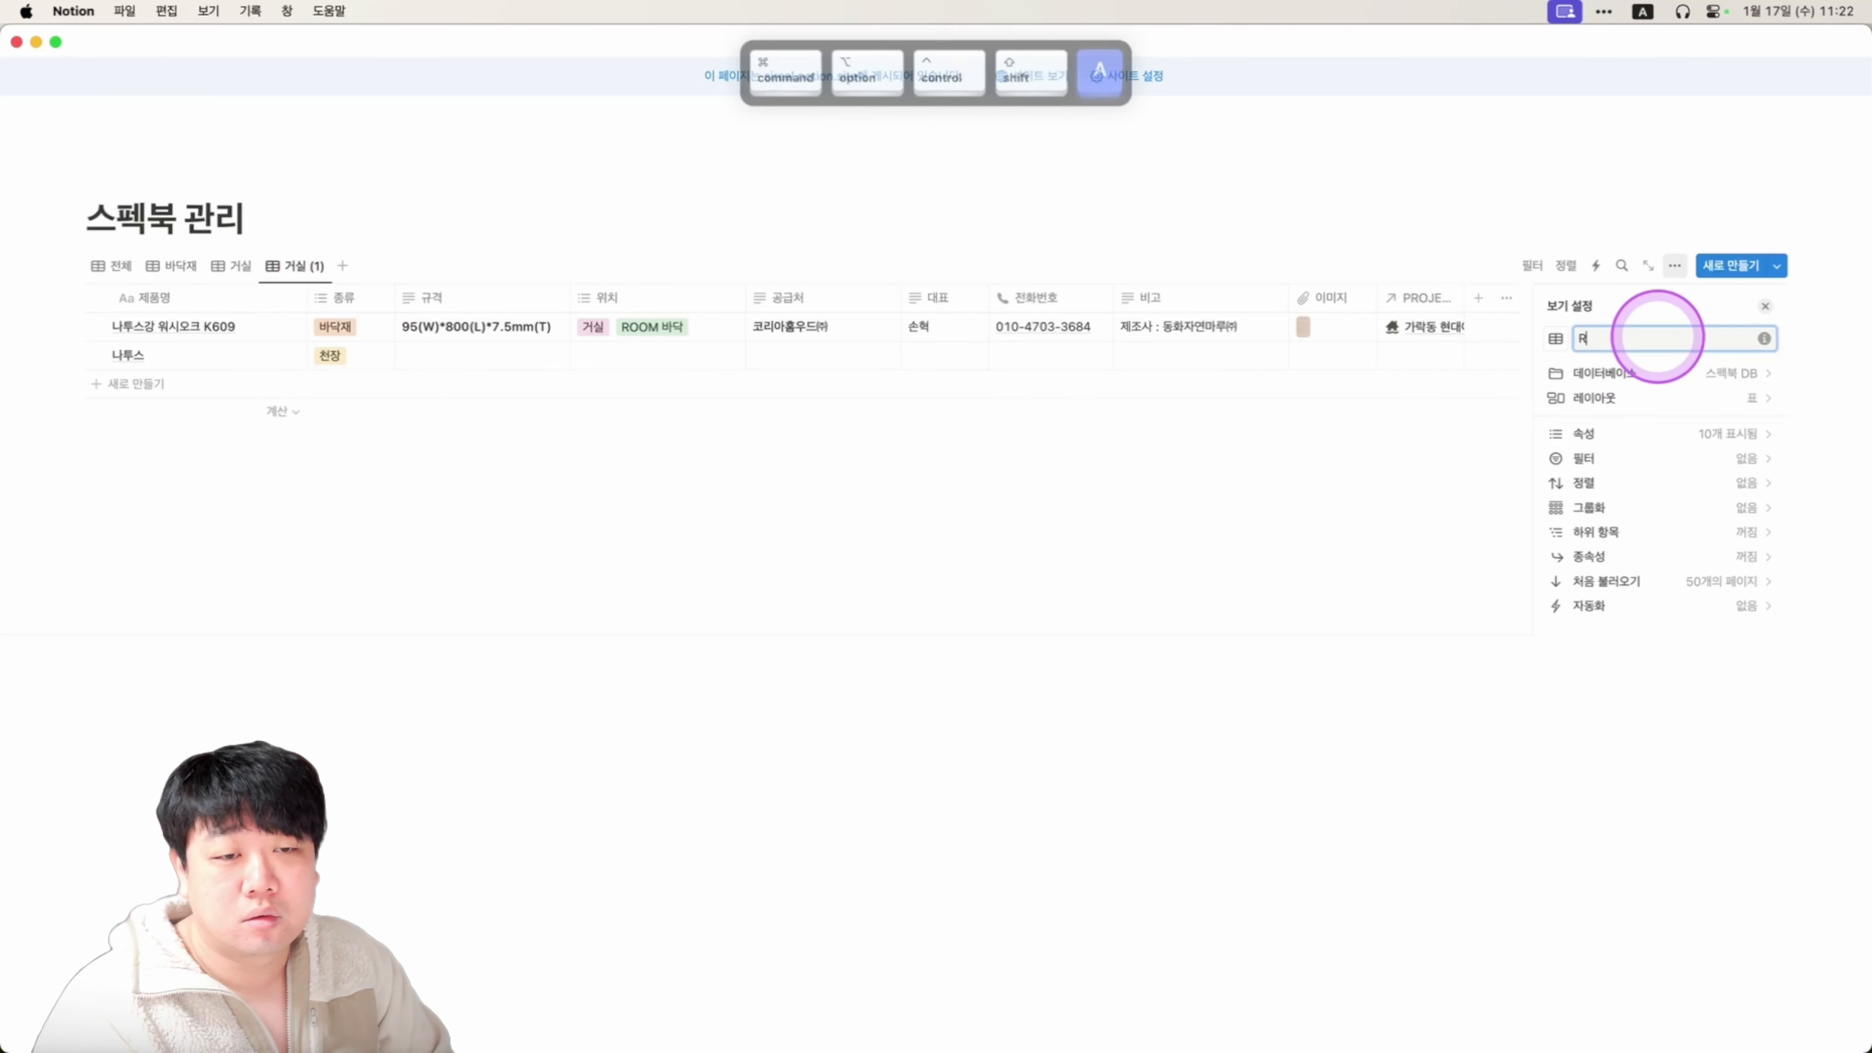
pyautogui.write('OIOM qk')
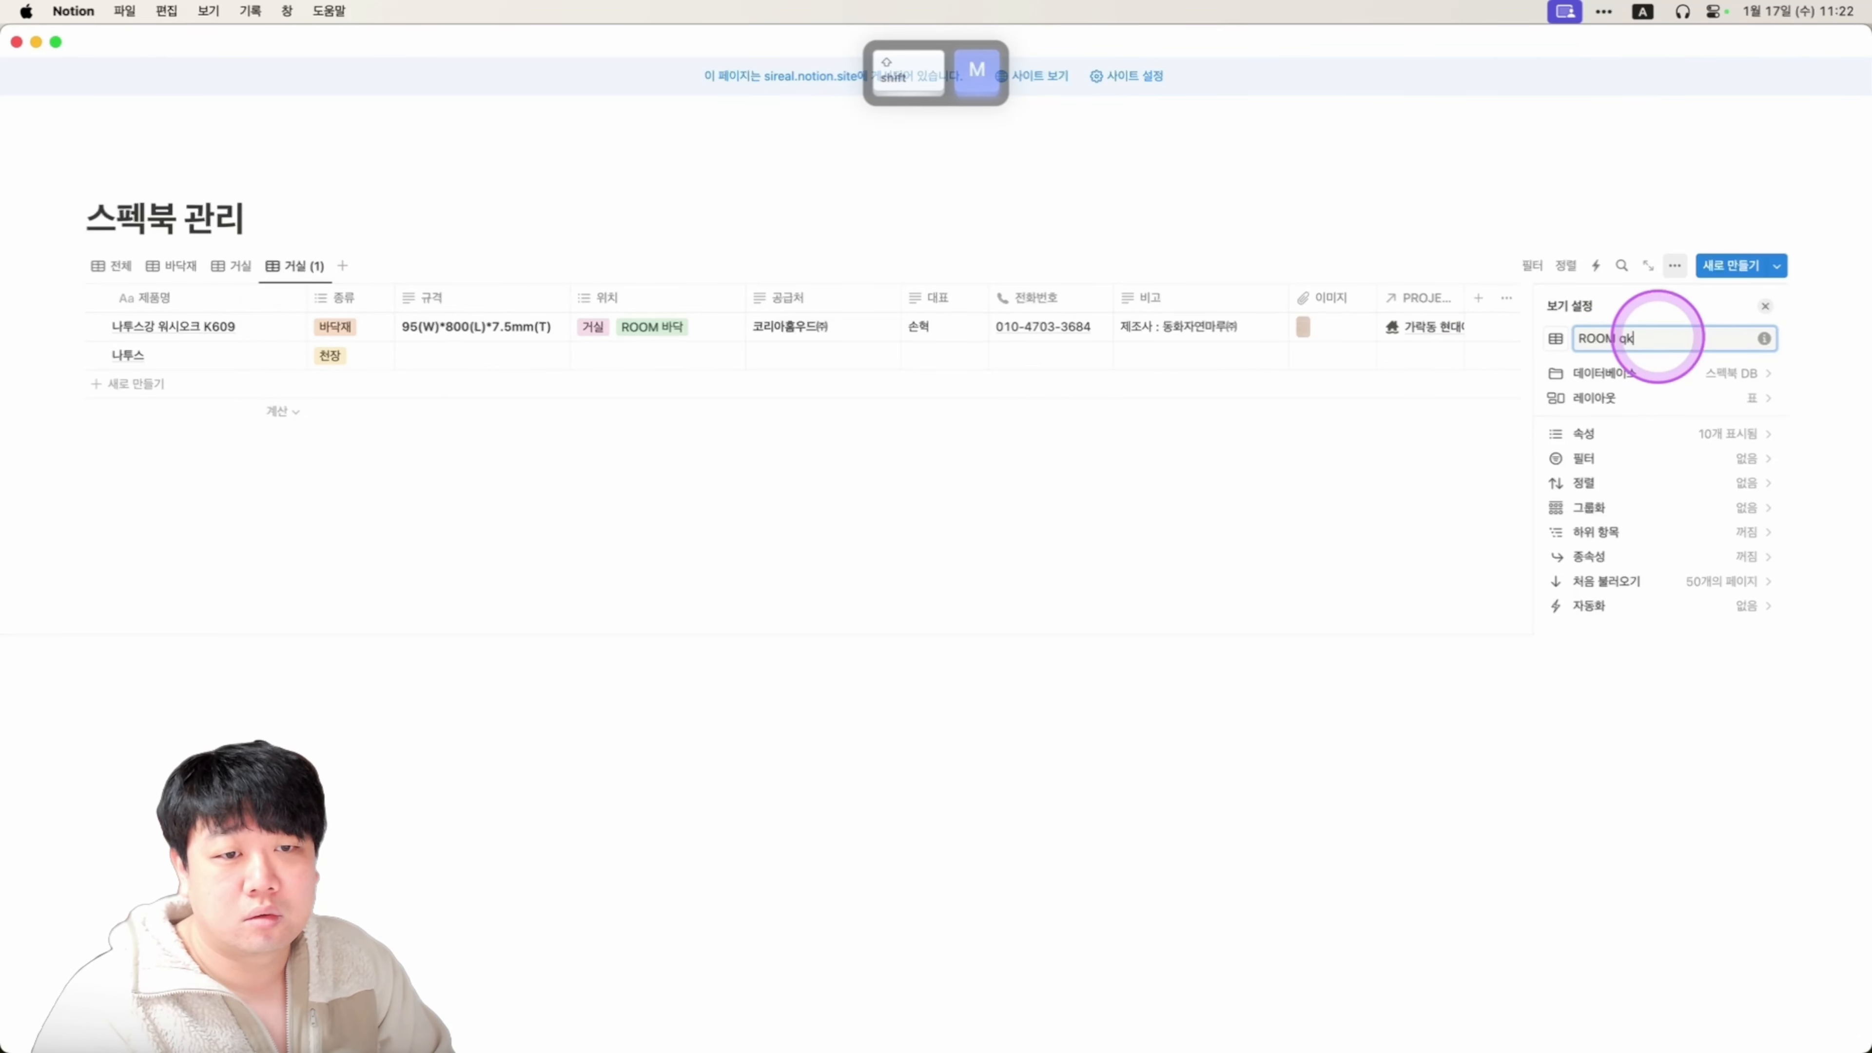
pyautogui.write('ek')
pyautogui.press('capslock')
pyautogui.write('바')
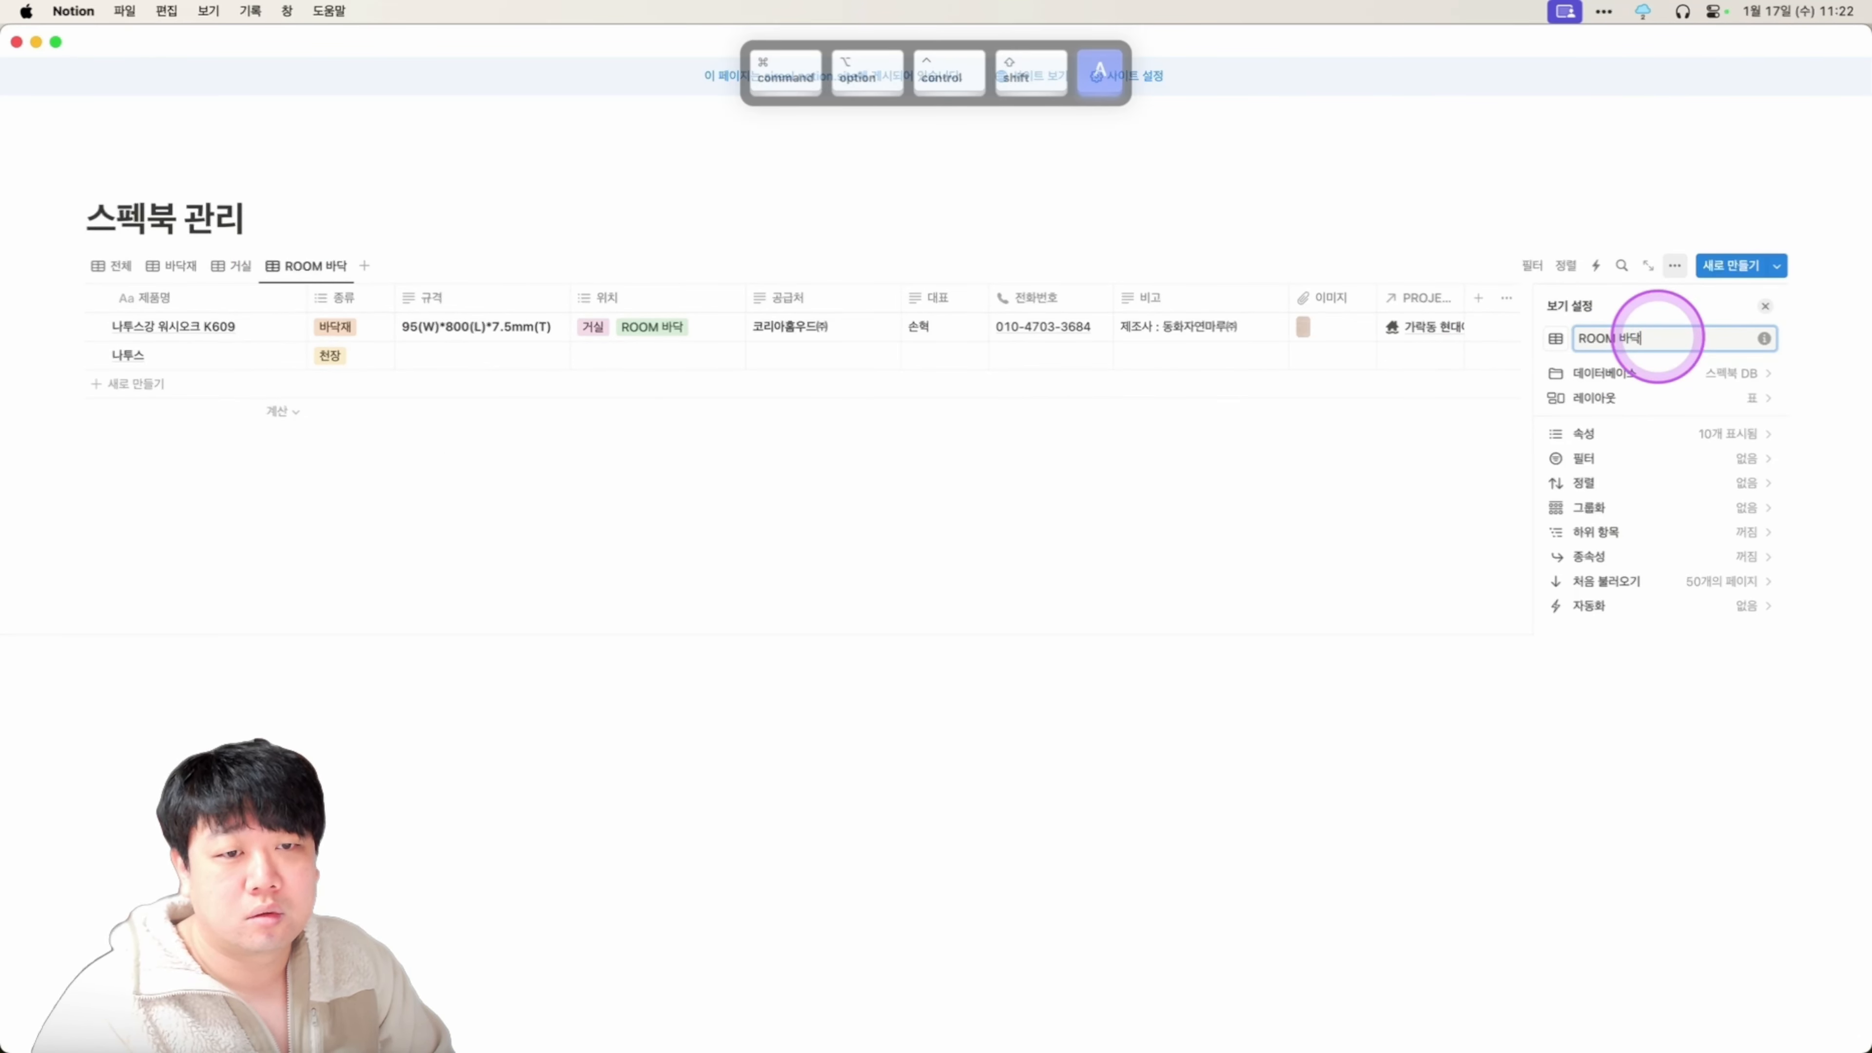
pyautogui.write('닥')
# Filter the view to 위치 ROOM 바닥 and save it for everyone.
pyautogui.click(663, 298)
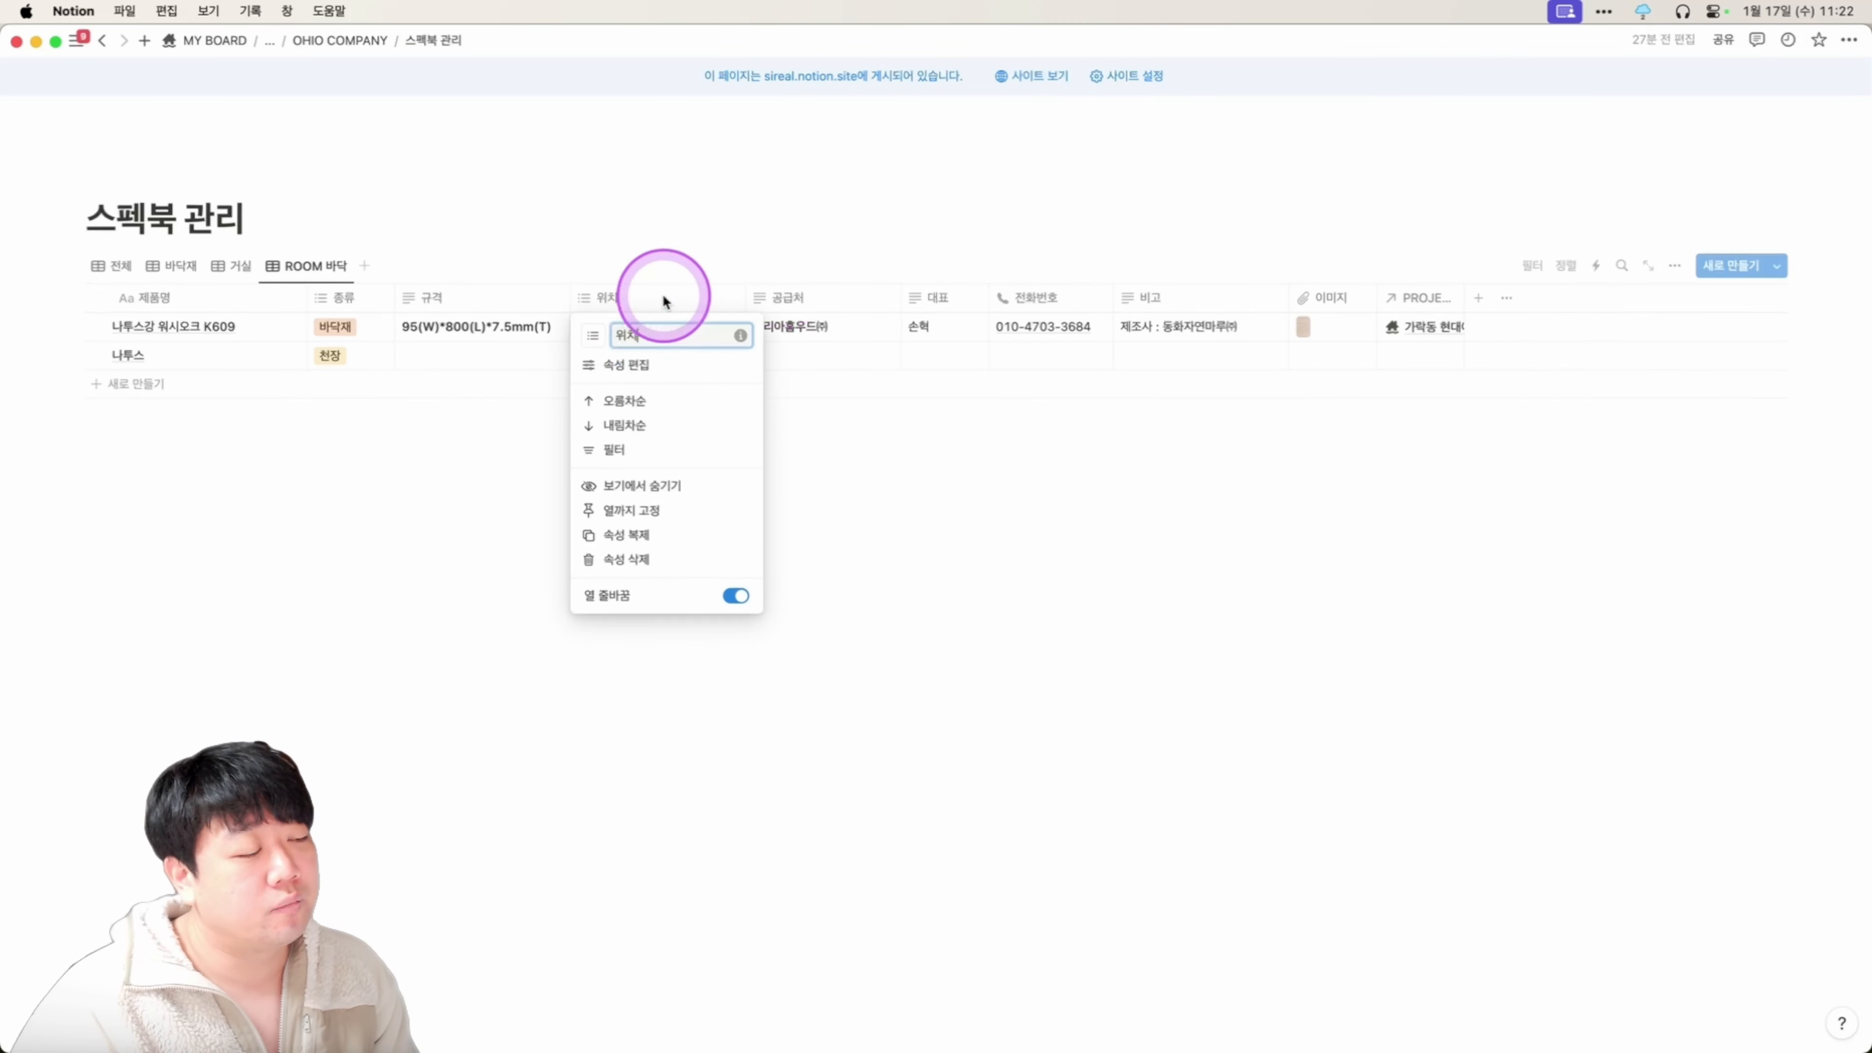
pyautogui.click(614, 449)
pyautogui.click(206, 420)
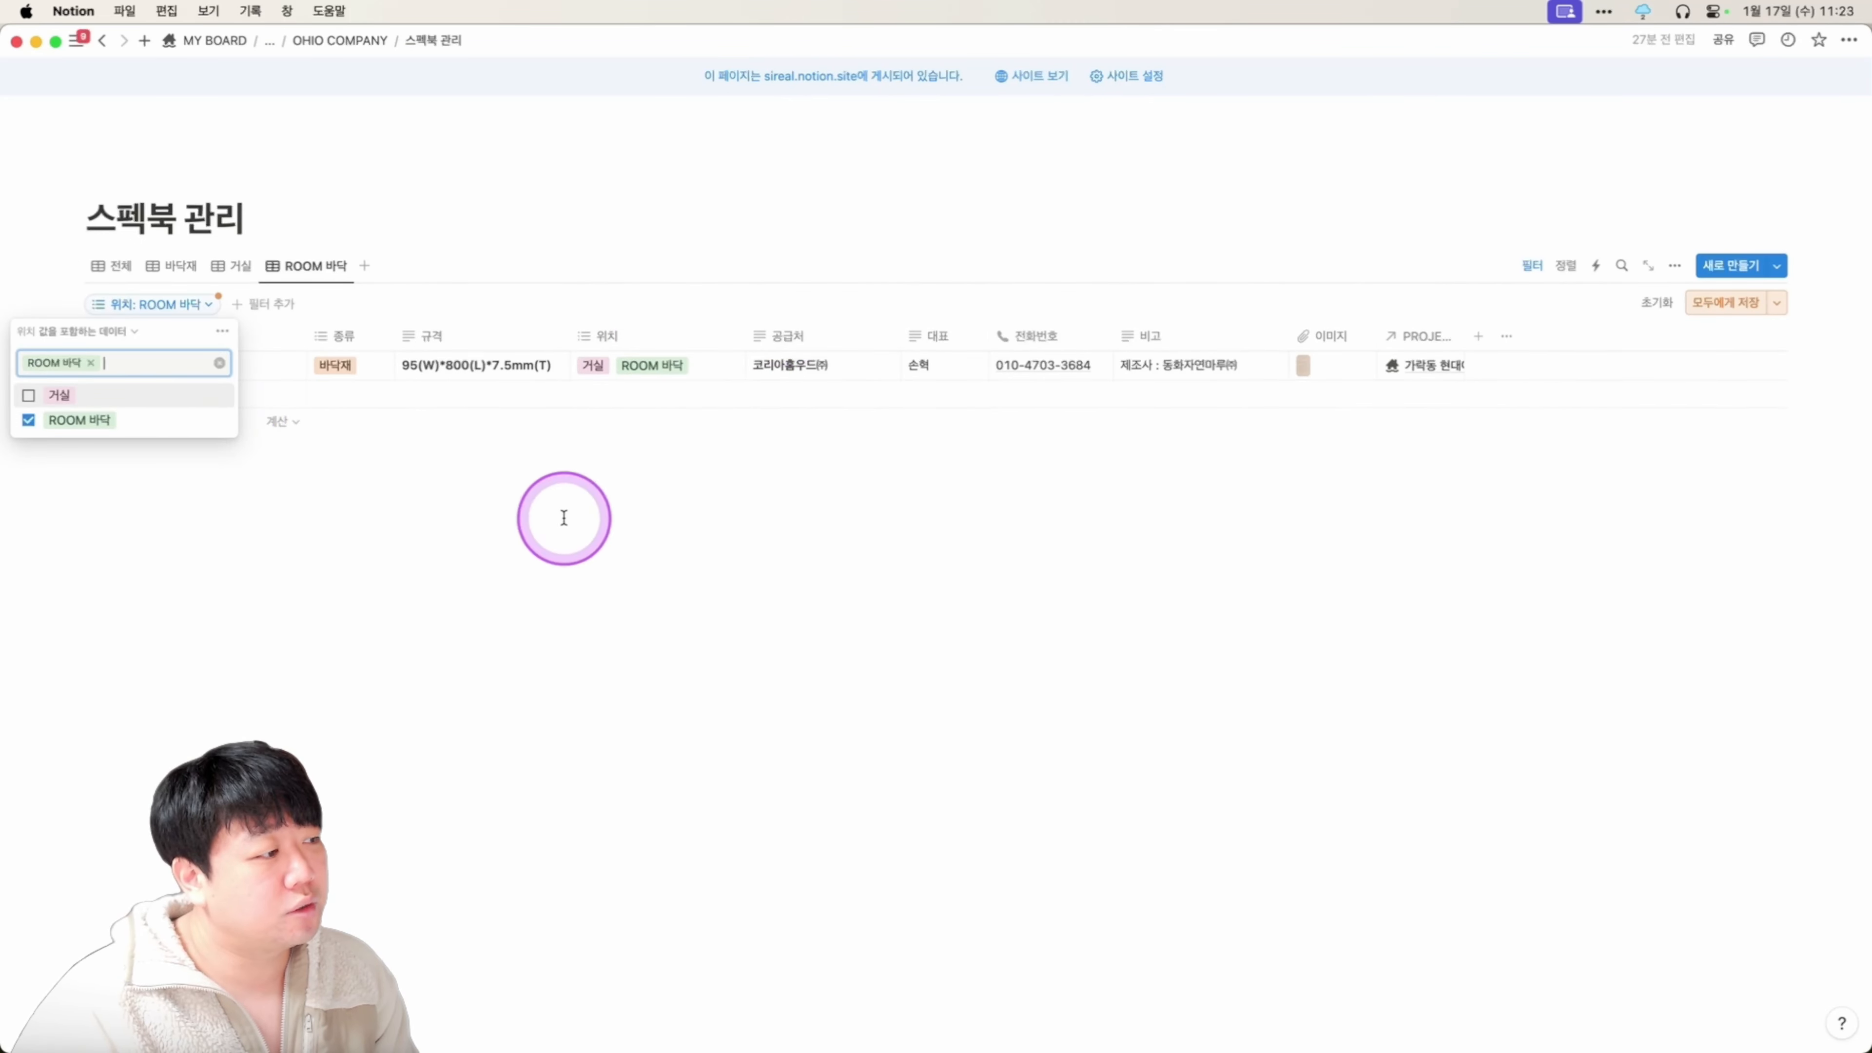
pyautogui.click(564, 518)
pyautogui.click(1726, 302)
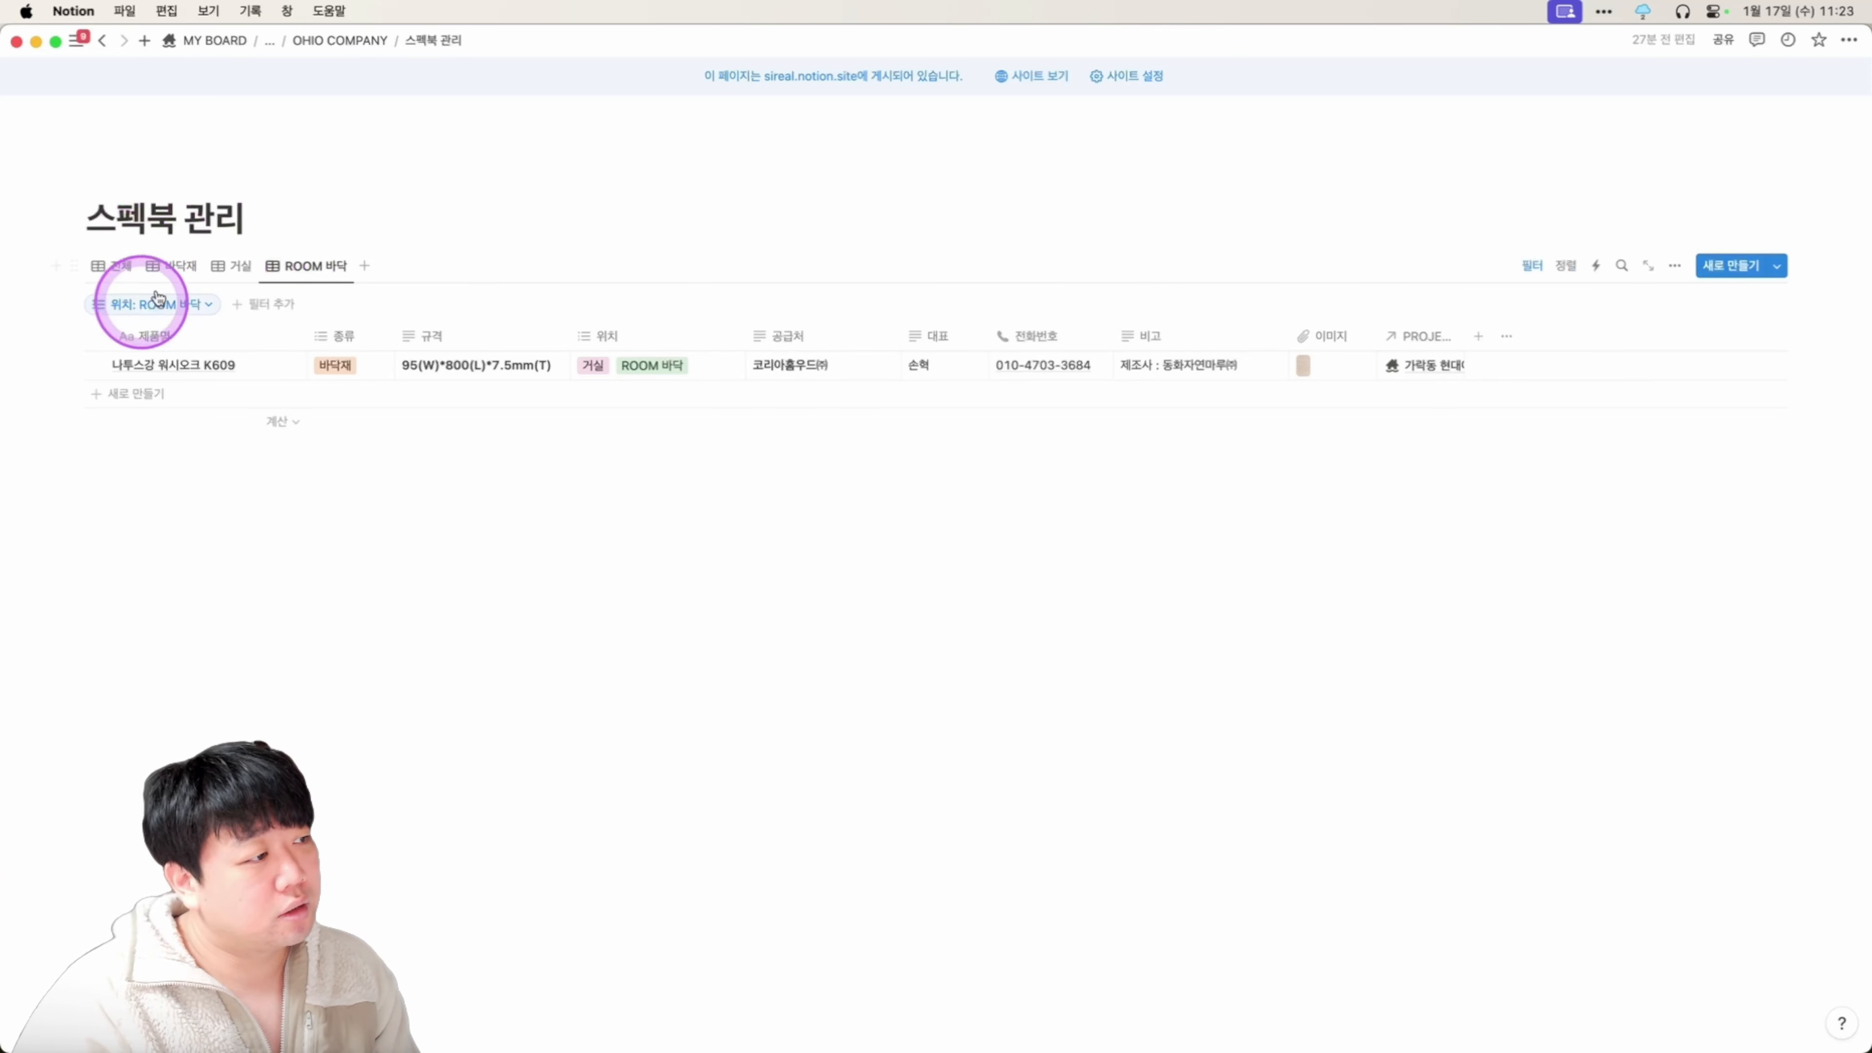
# Show the 스펙북 DB title above the table, then hide it again.
pyautogui.click(274, 263)
pyautogui.click(295, 356)
pyautogui.click(117, 301)
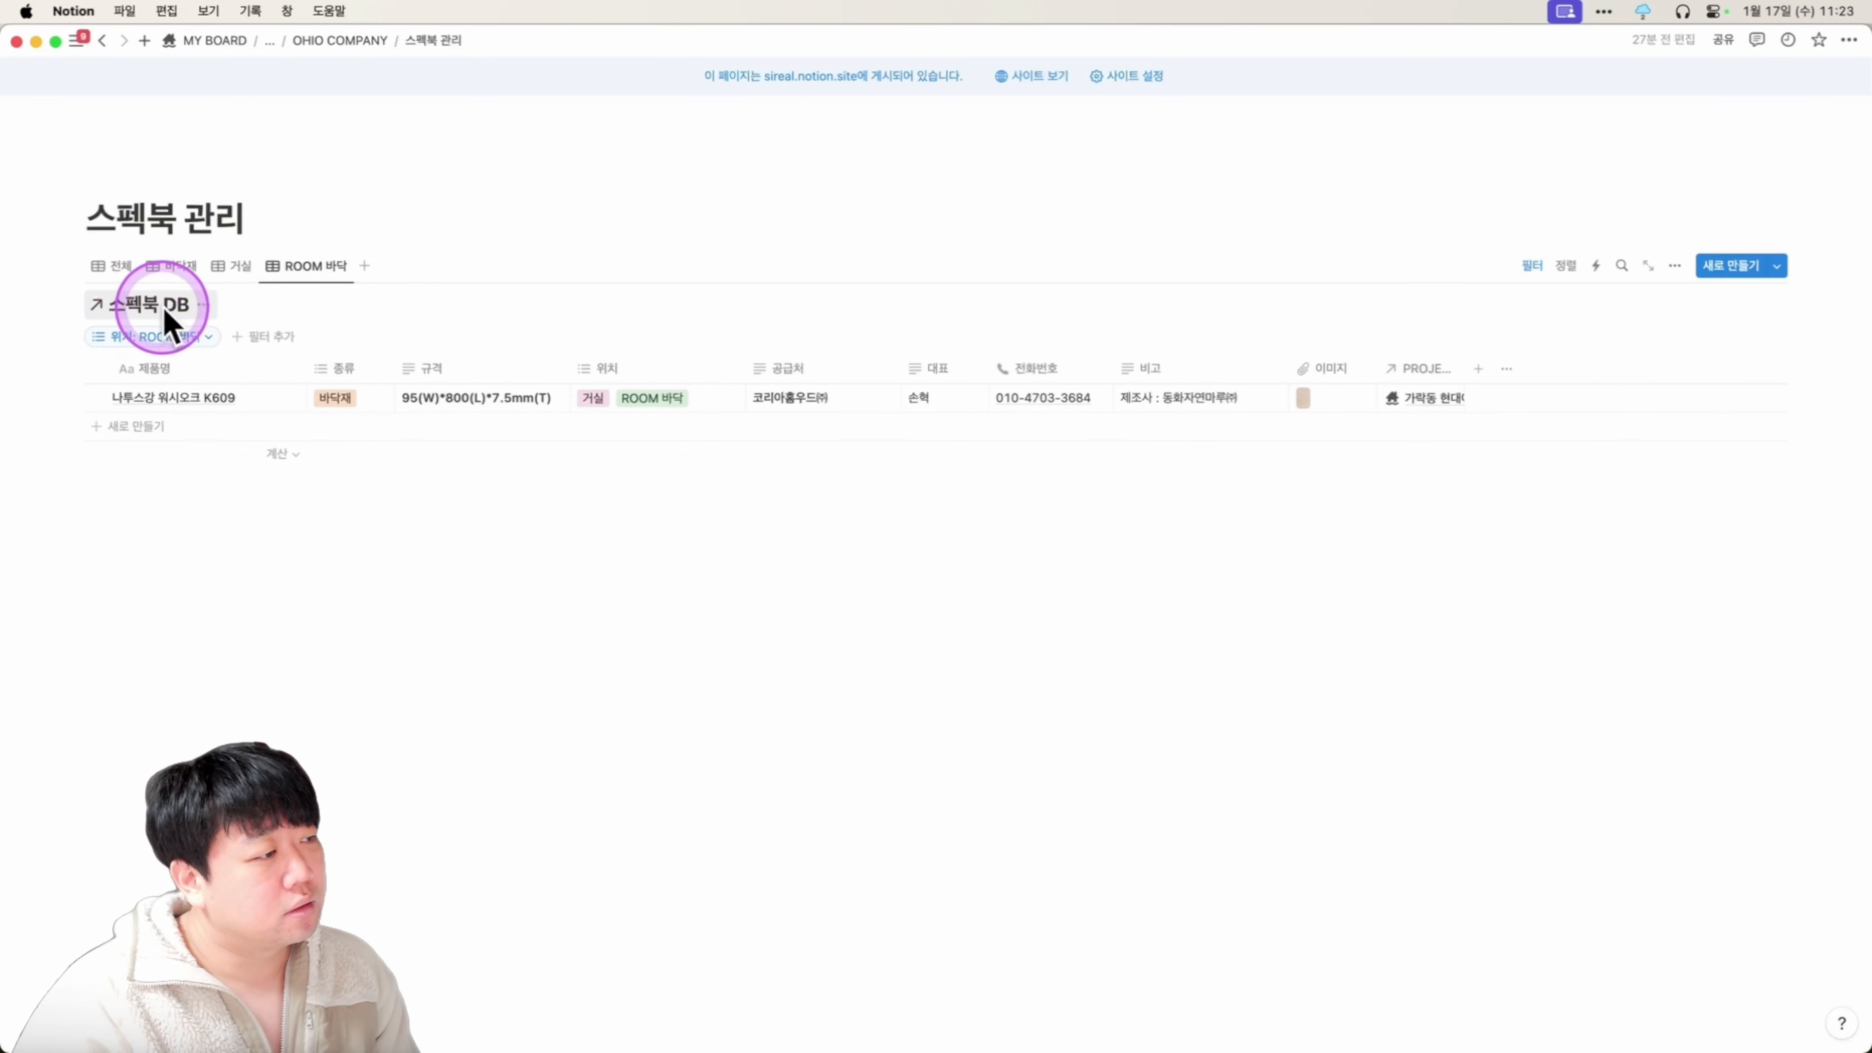
pyautogui.click(203, 310)
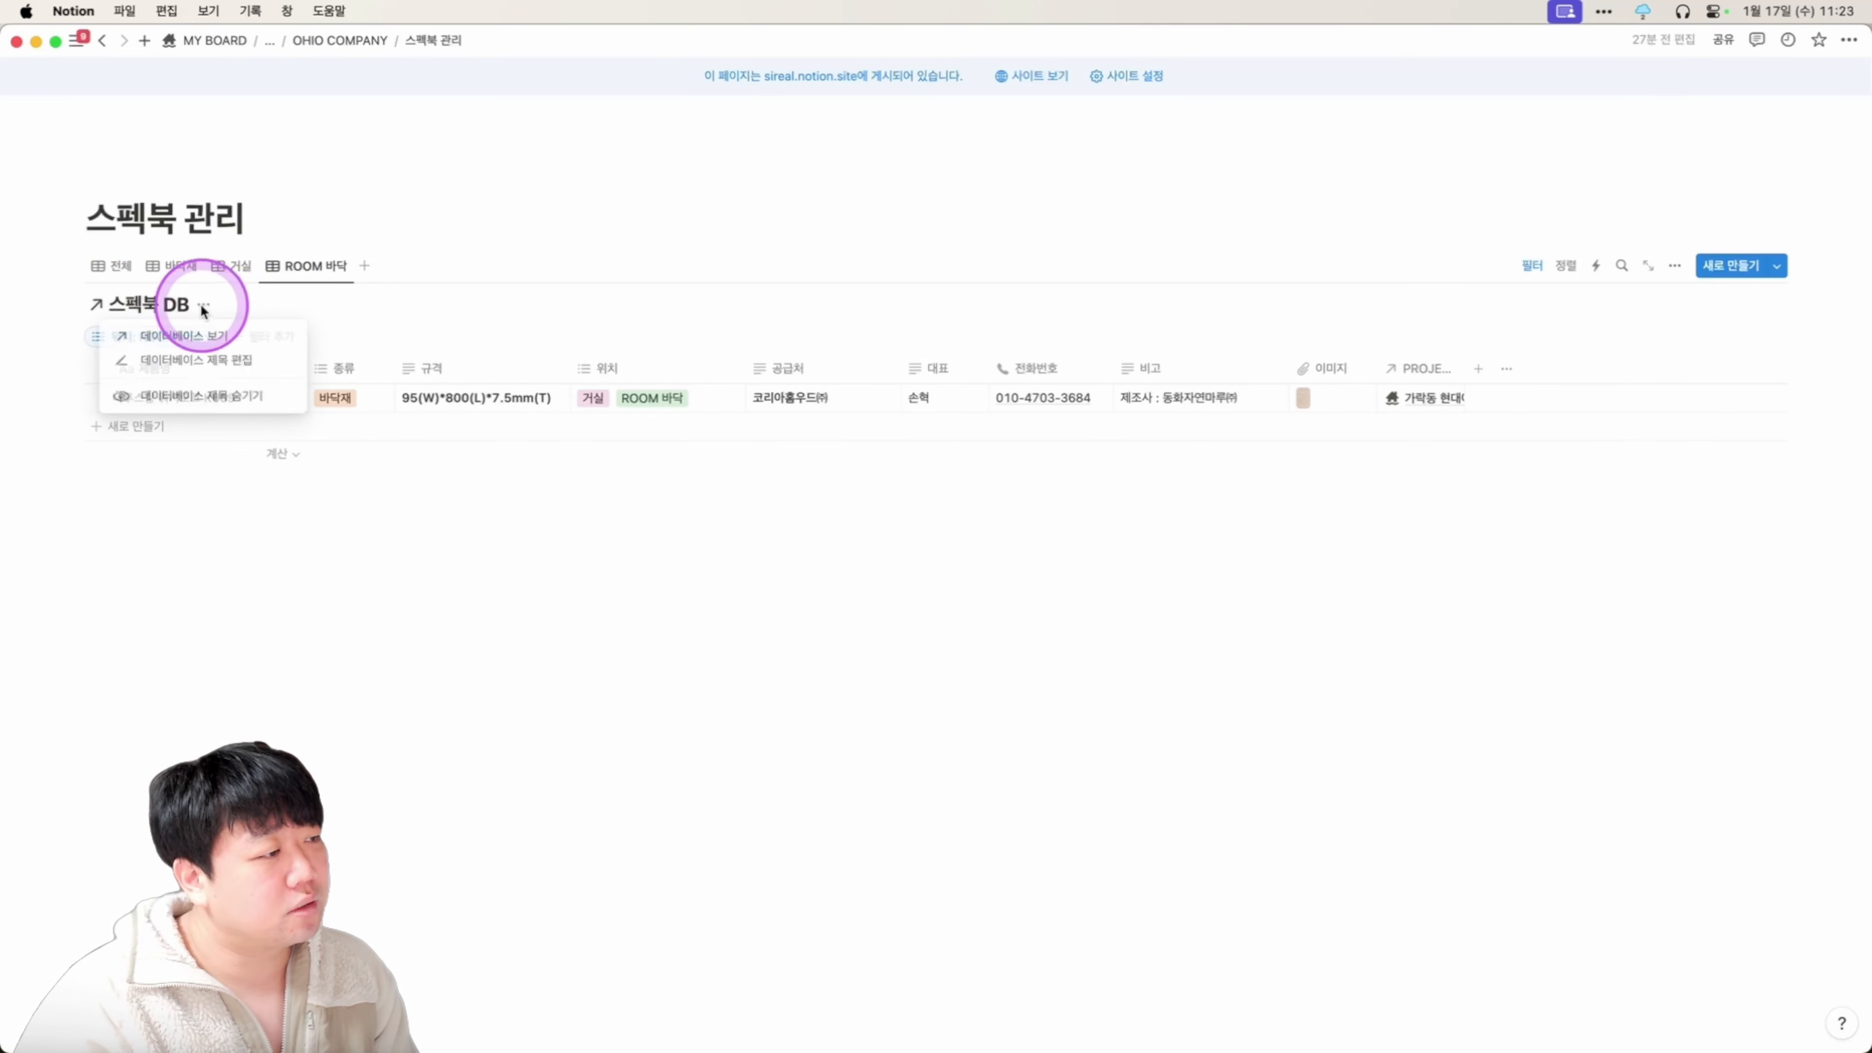
pyautogui.click(196, 361)
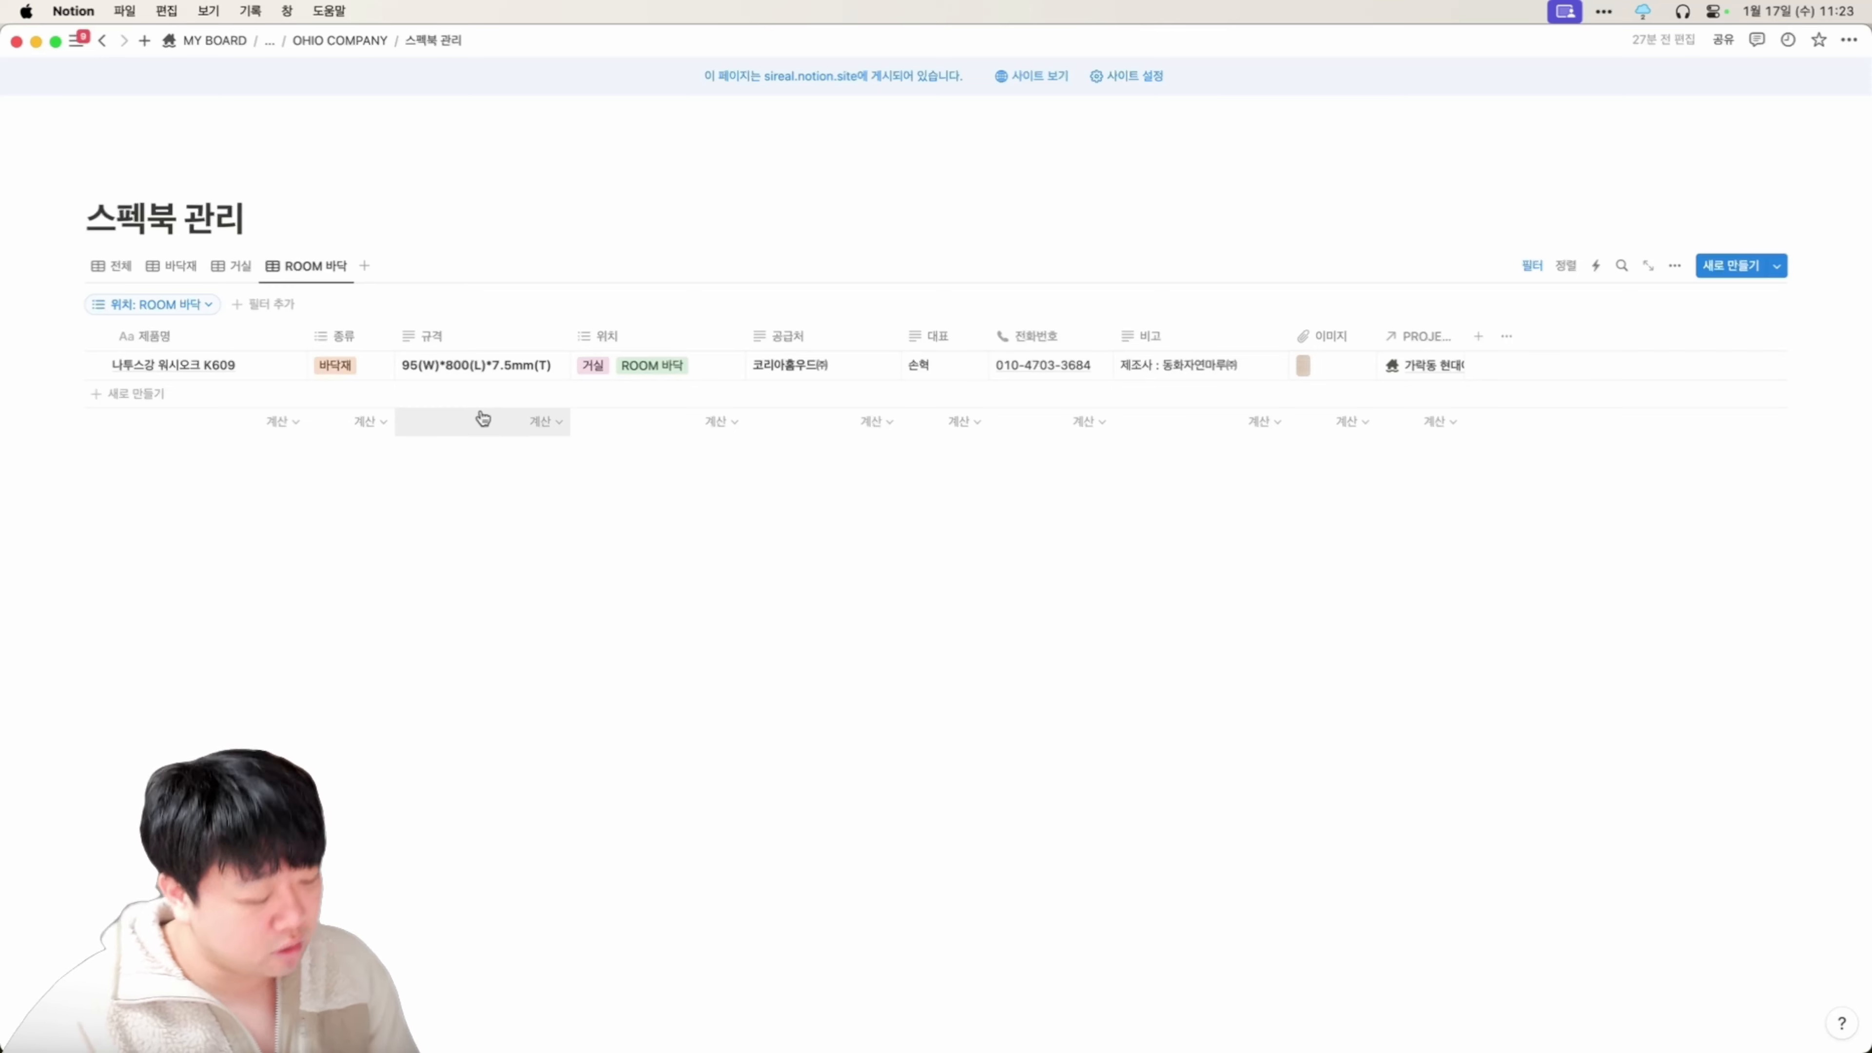
# In the browser, search YouTube for 링크된 데이터베이스.
pyautogui.press('ctrl+alt+shift+super+e')
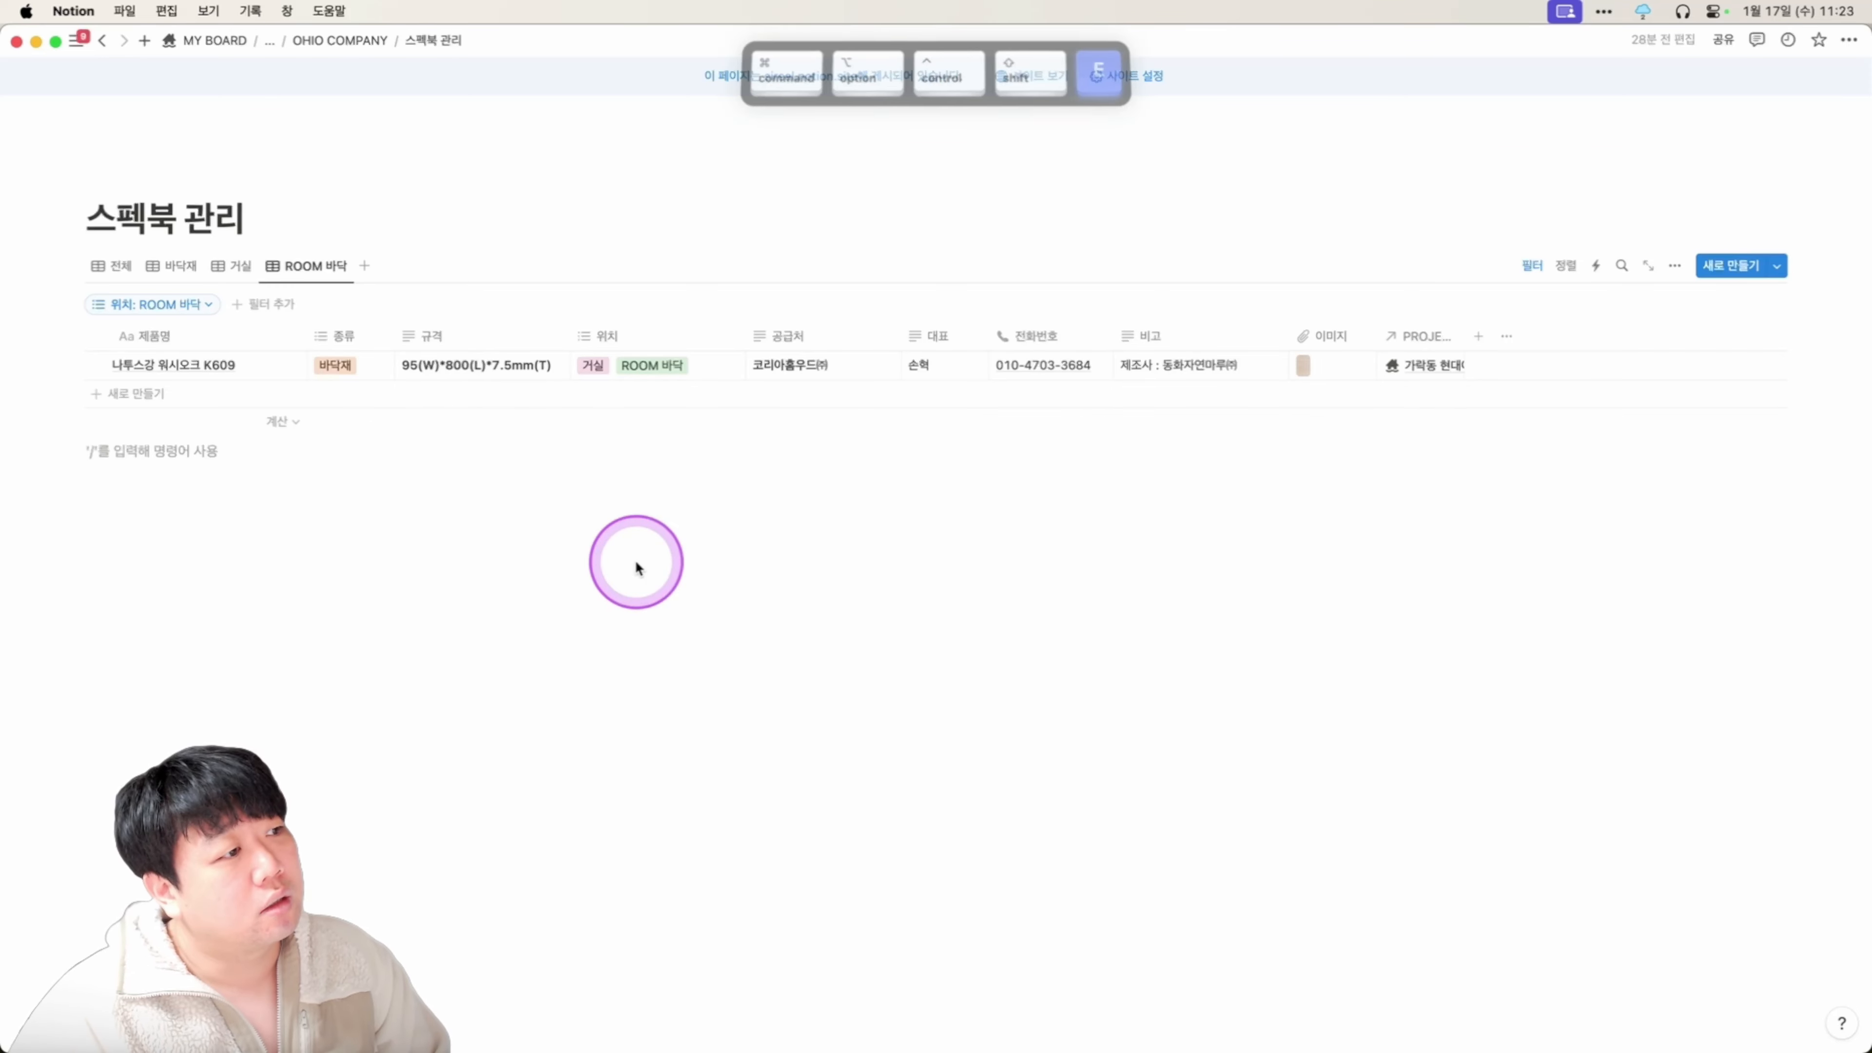
pyautogui.press('super+t')
pyautogui.click(491, 122)
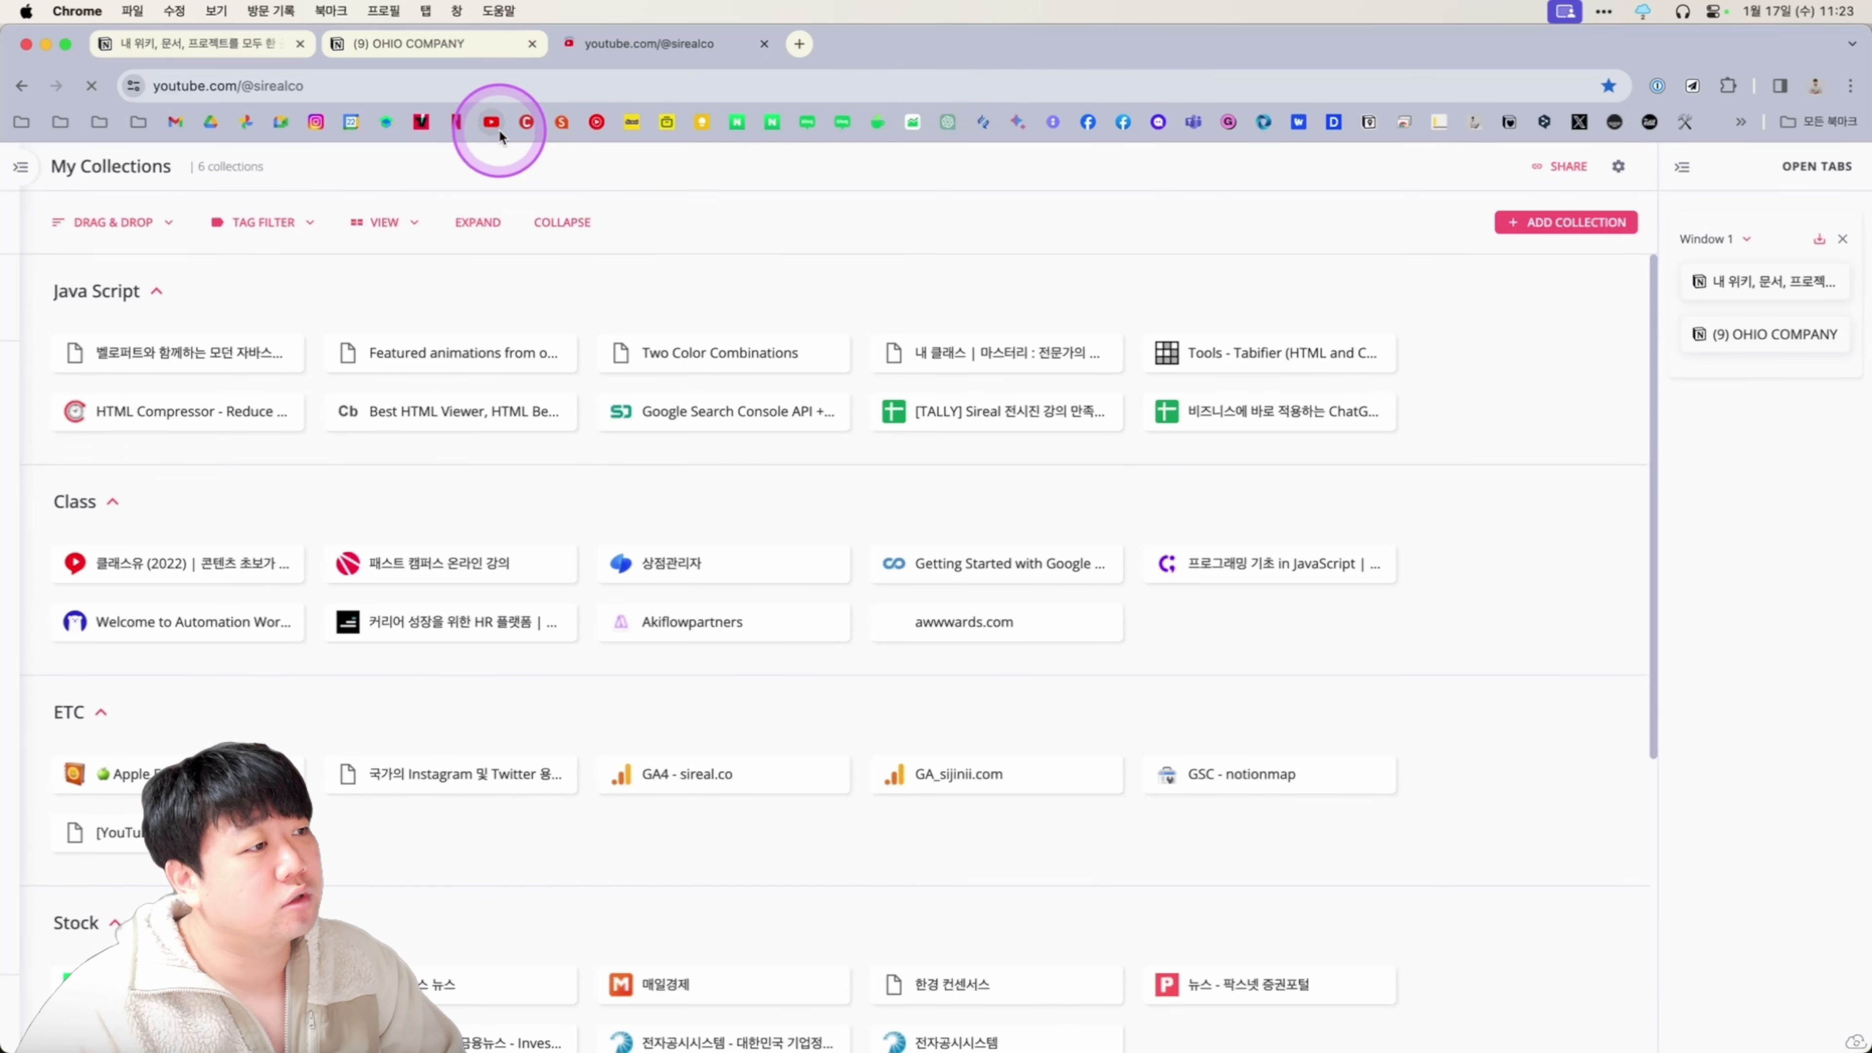
pyautogui.click(806, 174)
pyautogui.write('링')
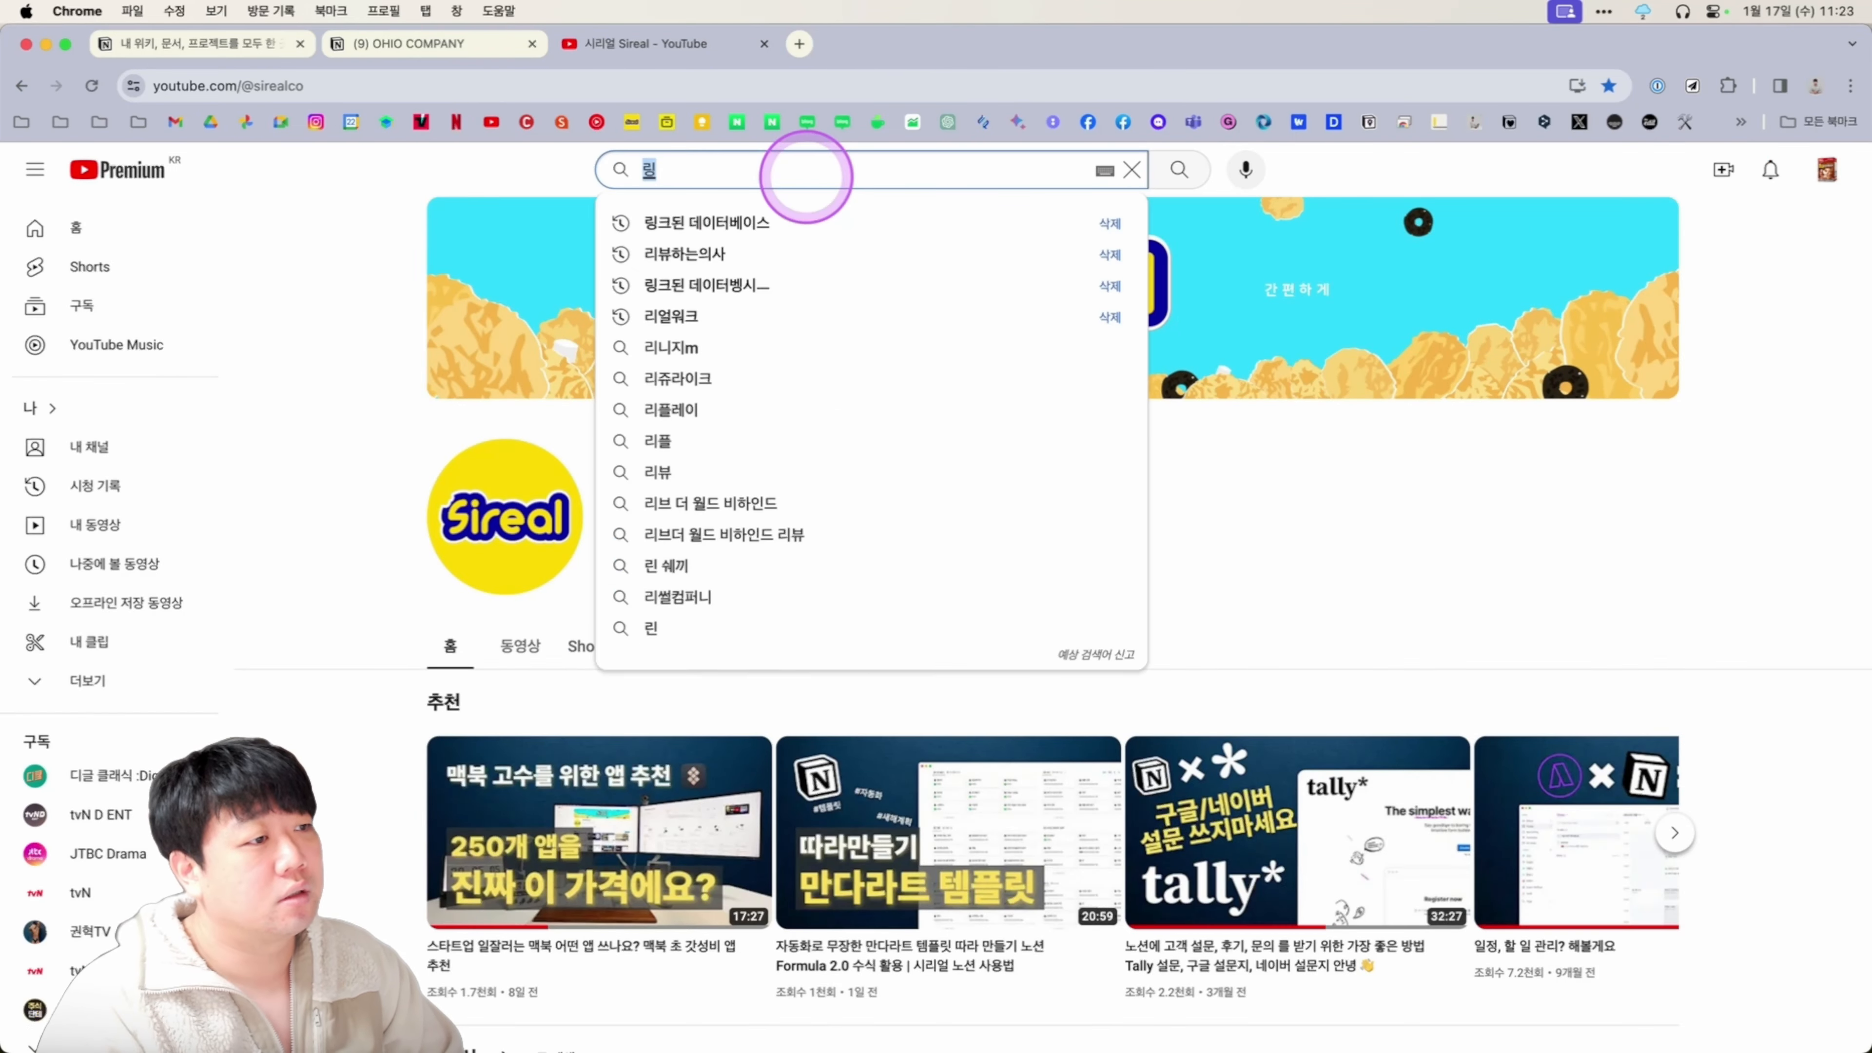
pyautogui.write('크도된 데이터베이스')
pyautogui.click(811, 218)
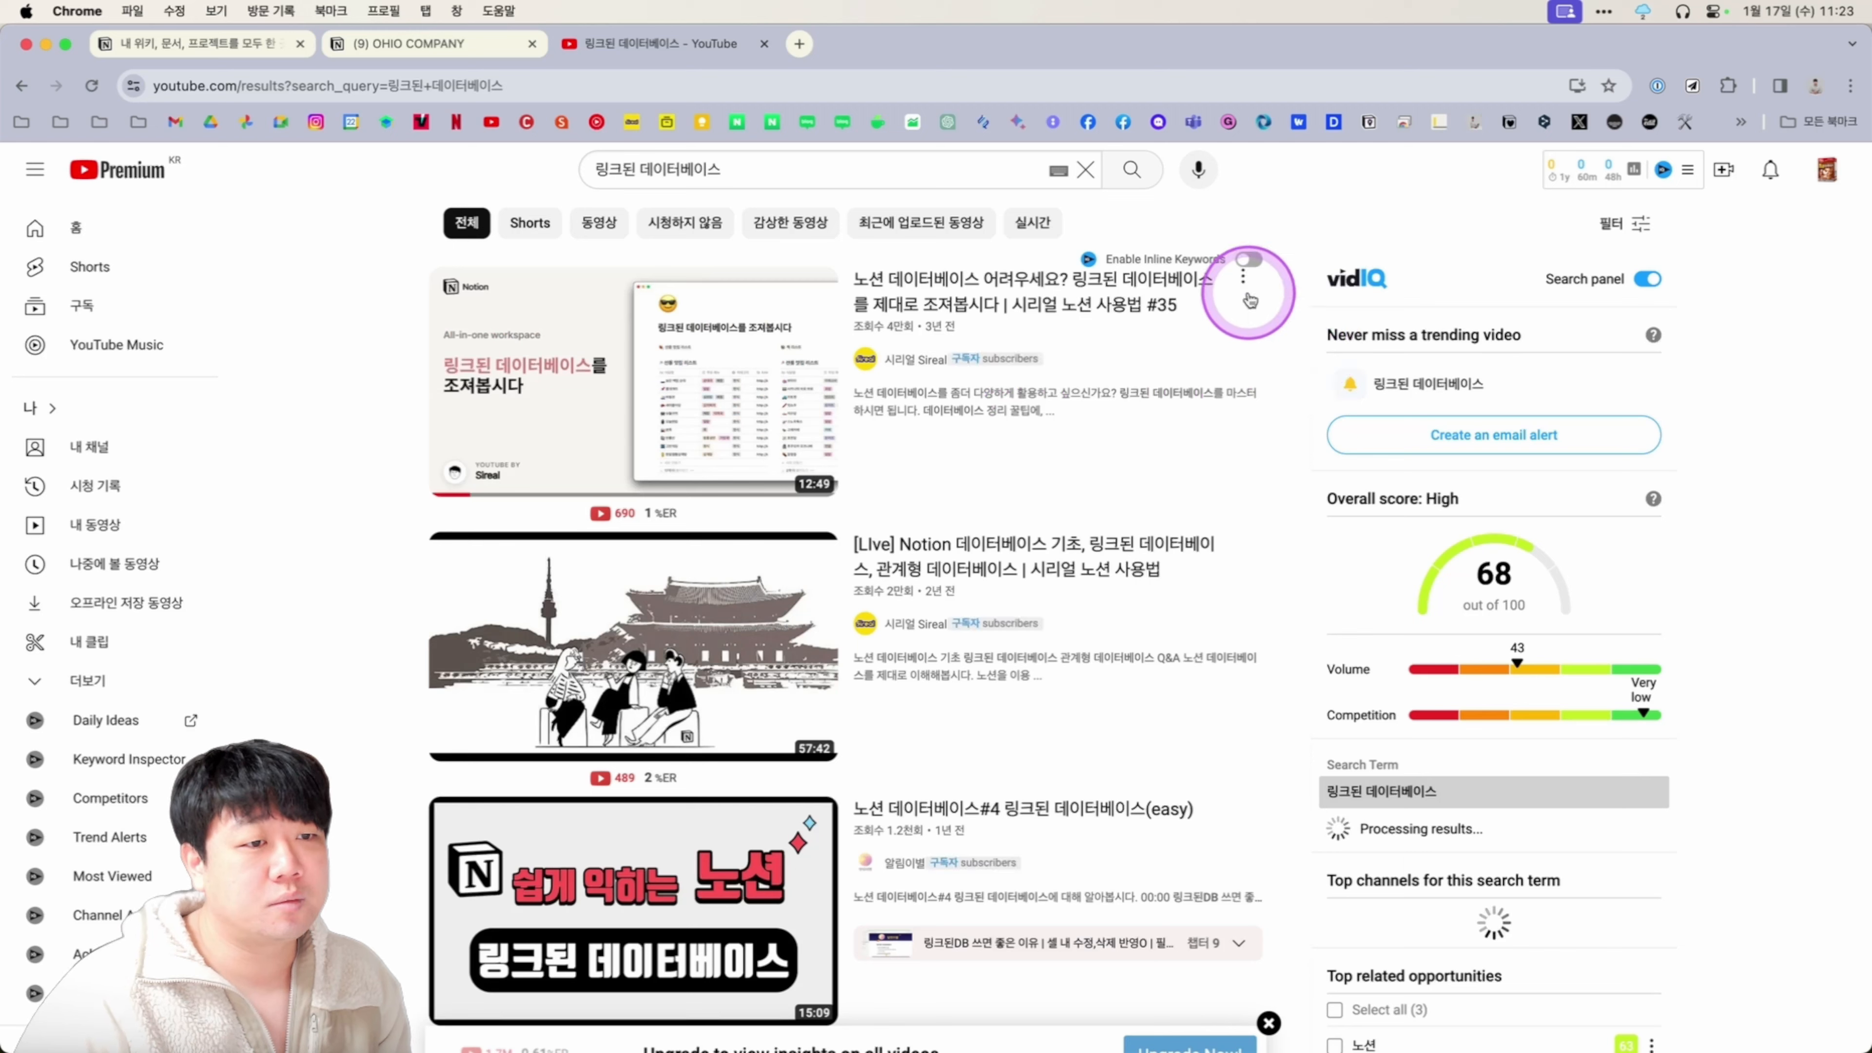
# Copy the first result's share link and return to Notion.
pyautogui.click(1218, 292)
pyautogui.click(1253, 434)
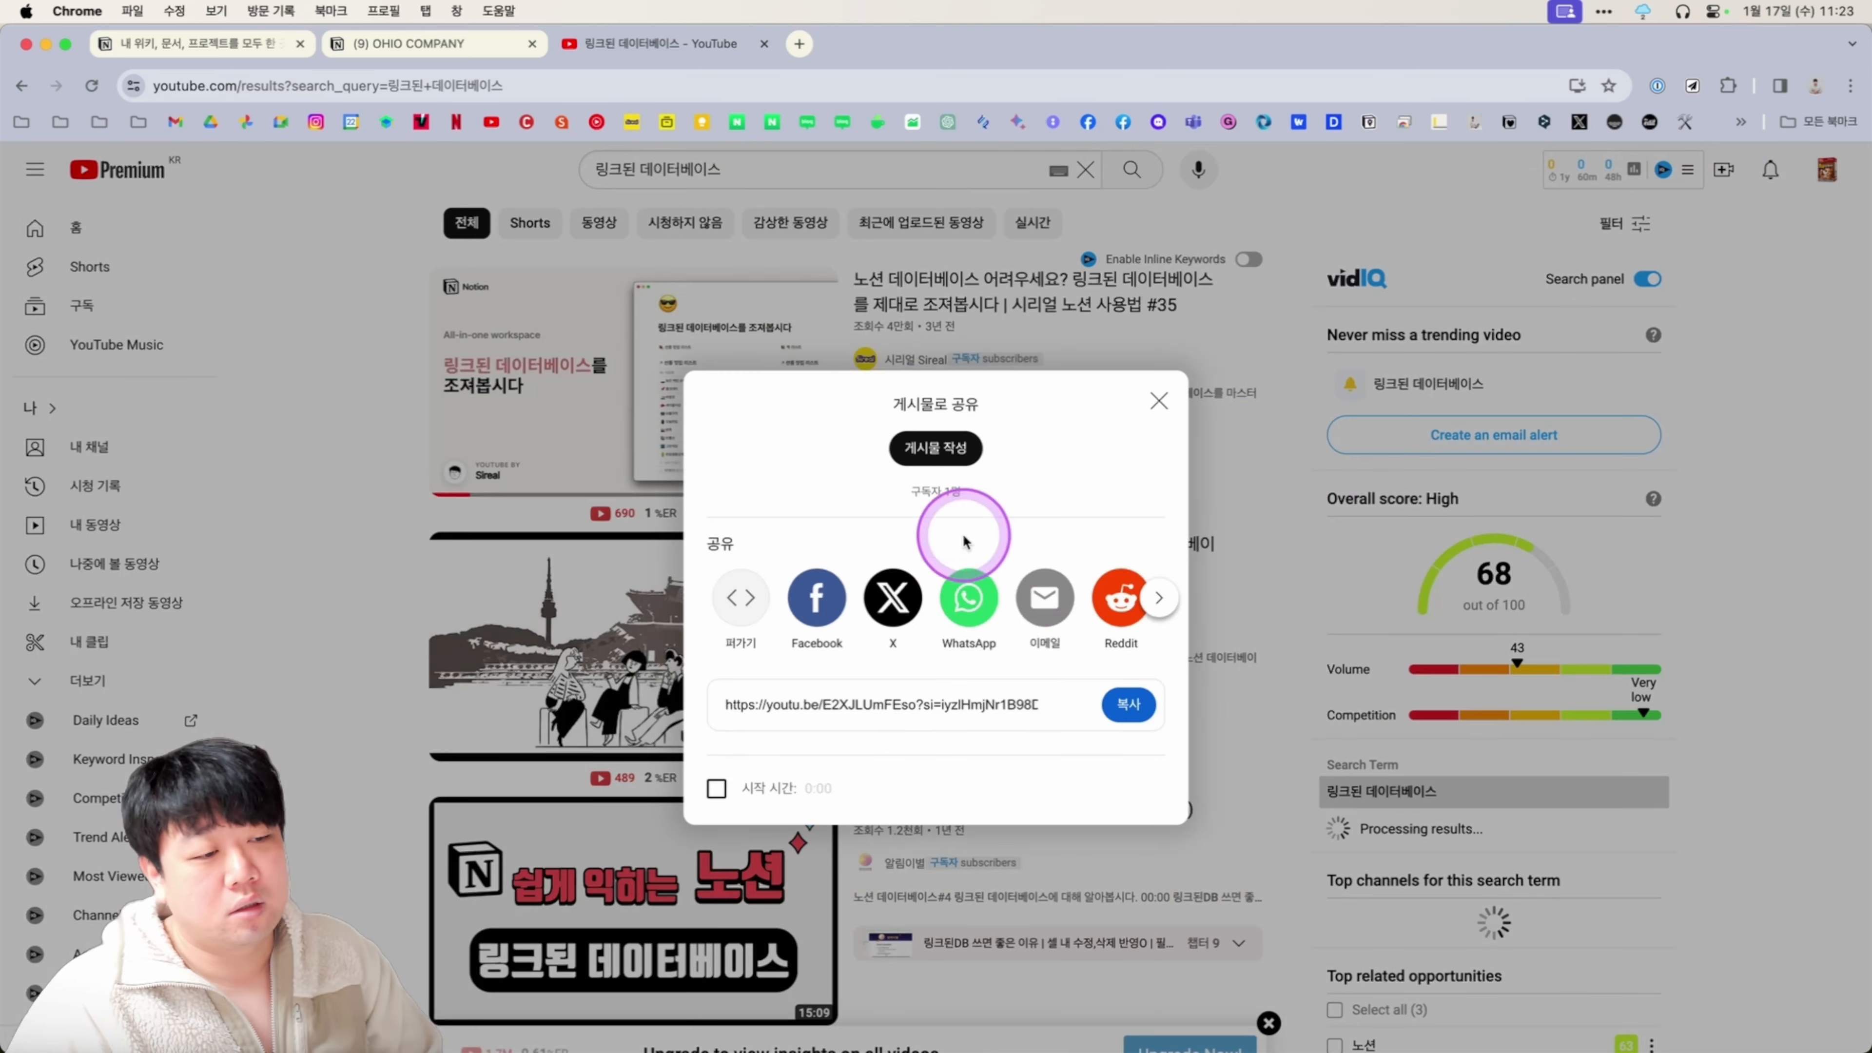
pyautogui.click(1135, 707)
pyautogui.click(1162, 401)
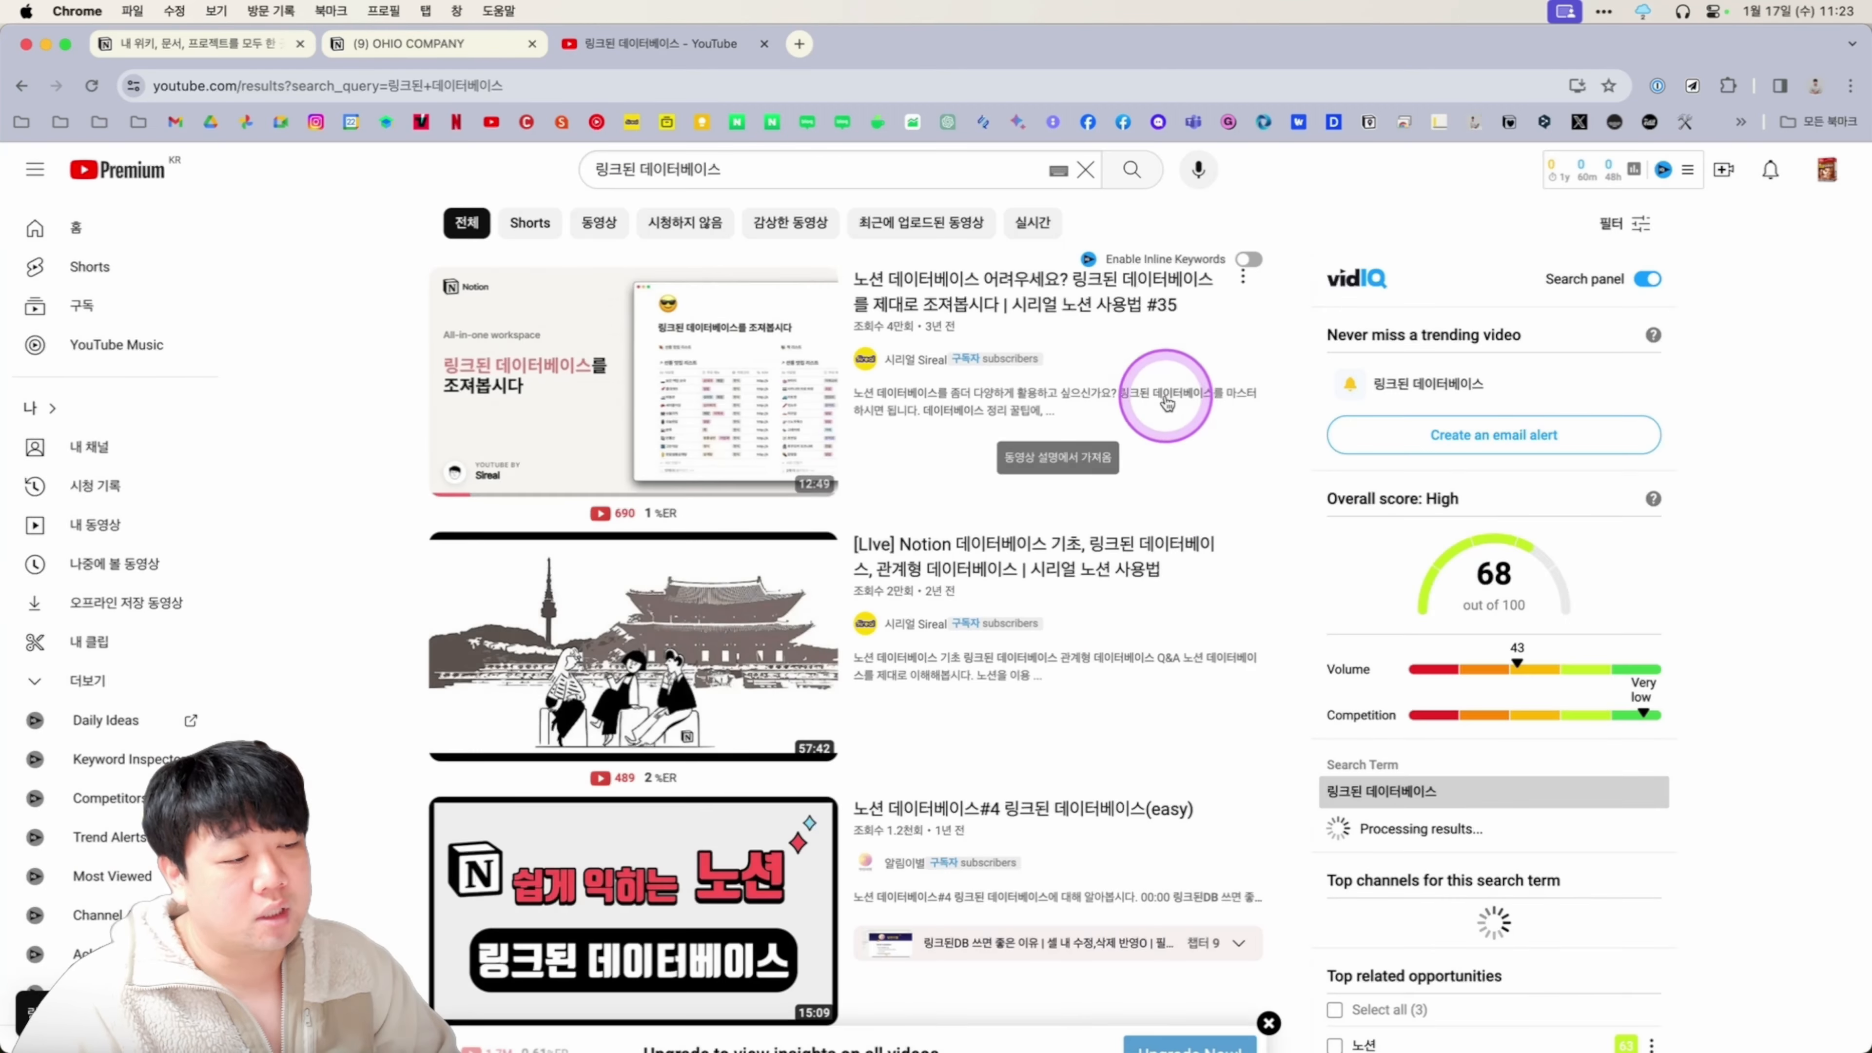
pyautogui.press('ctrl+alt+shift+super+r')
# Paste the YouTube link as an embedded video below the table and narrow the player.
pyautogui.write('https://youtu.be/E2XJLUmFEso?si=iyzlHmjNr1B98DRW')
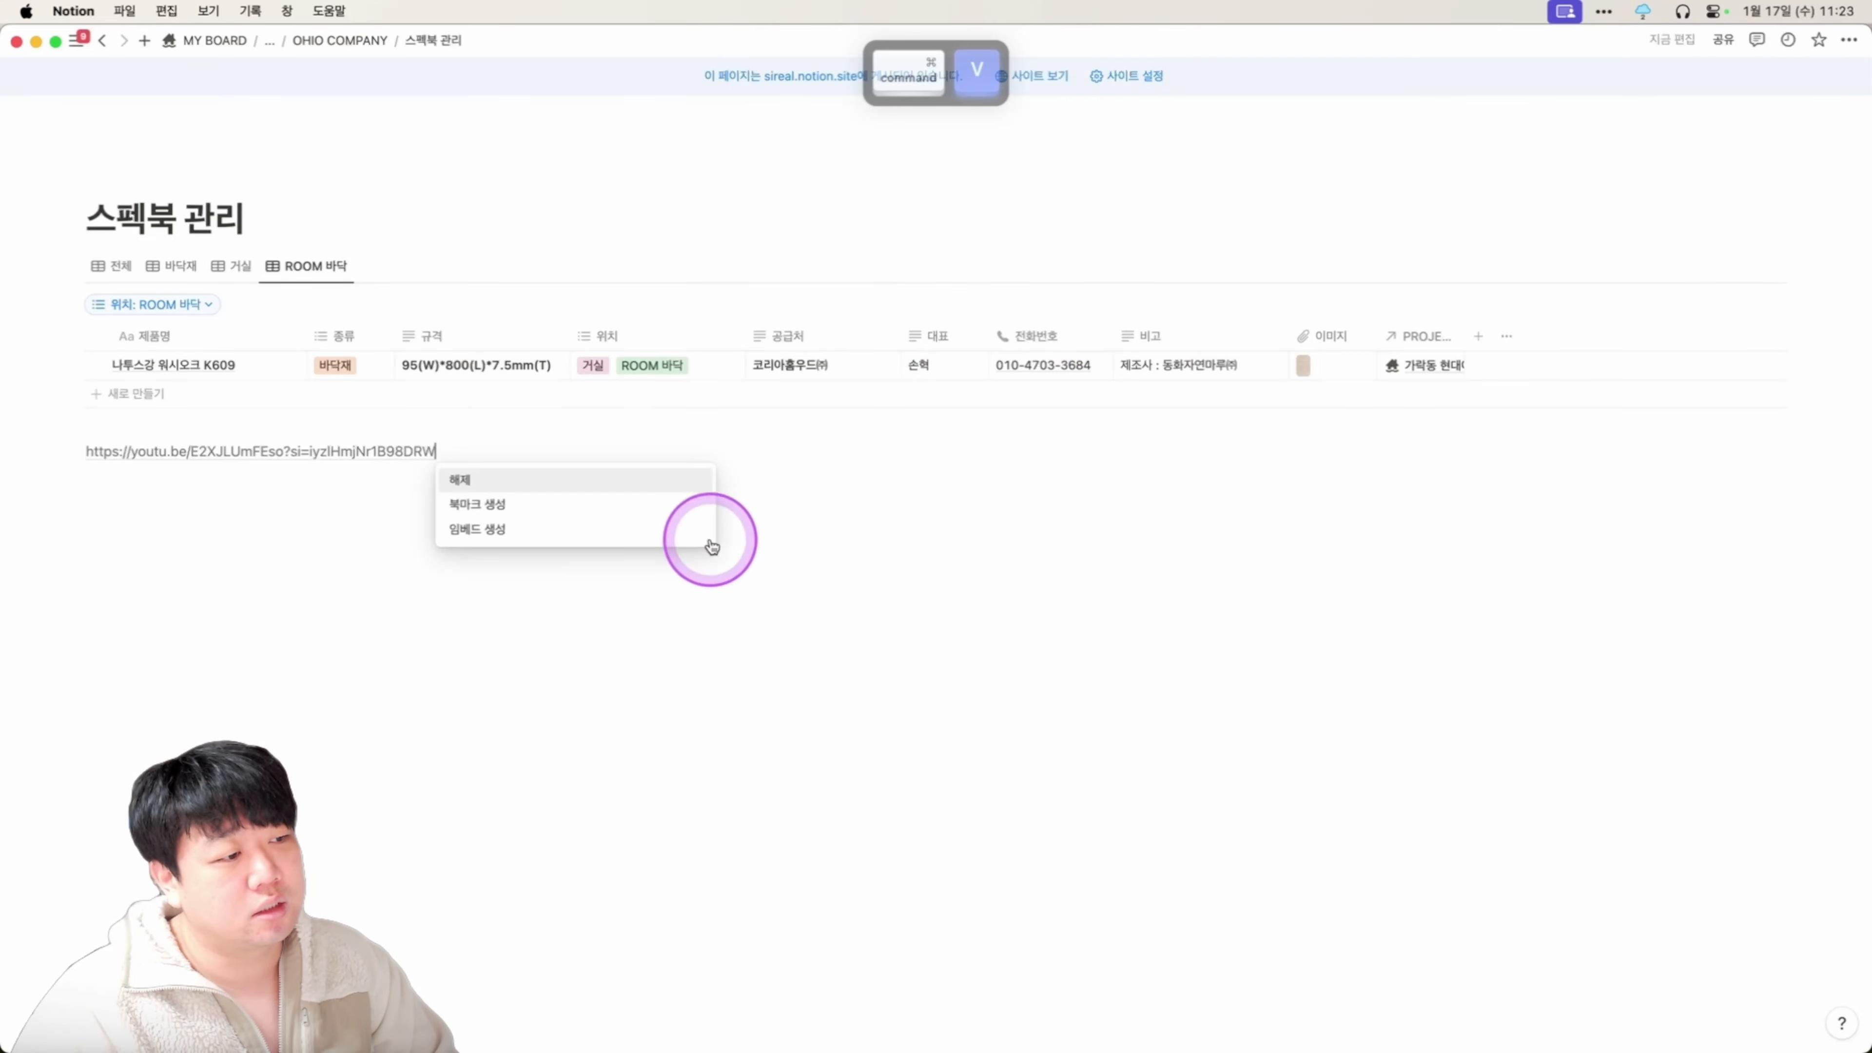
pyautogui.click(585, 535)
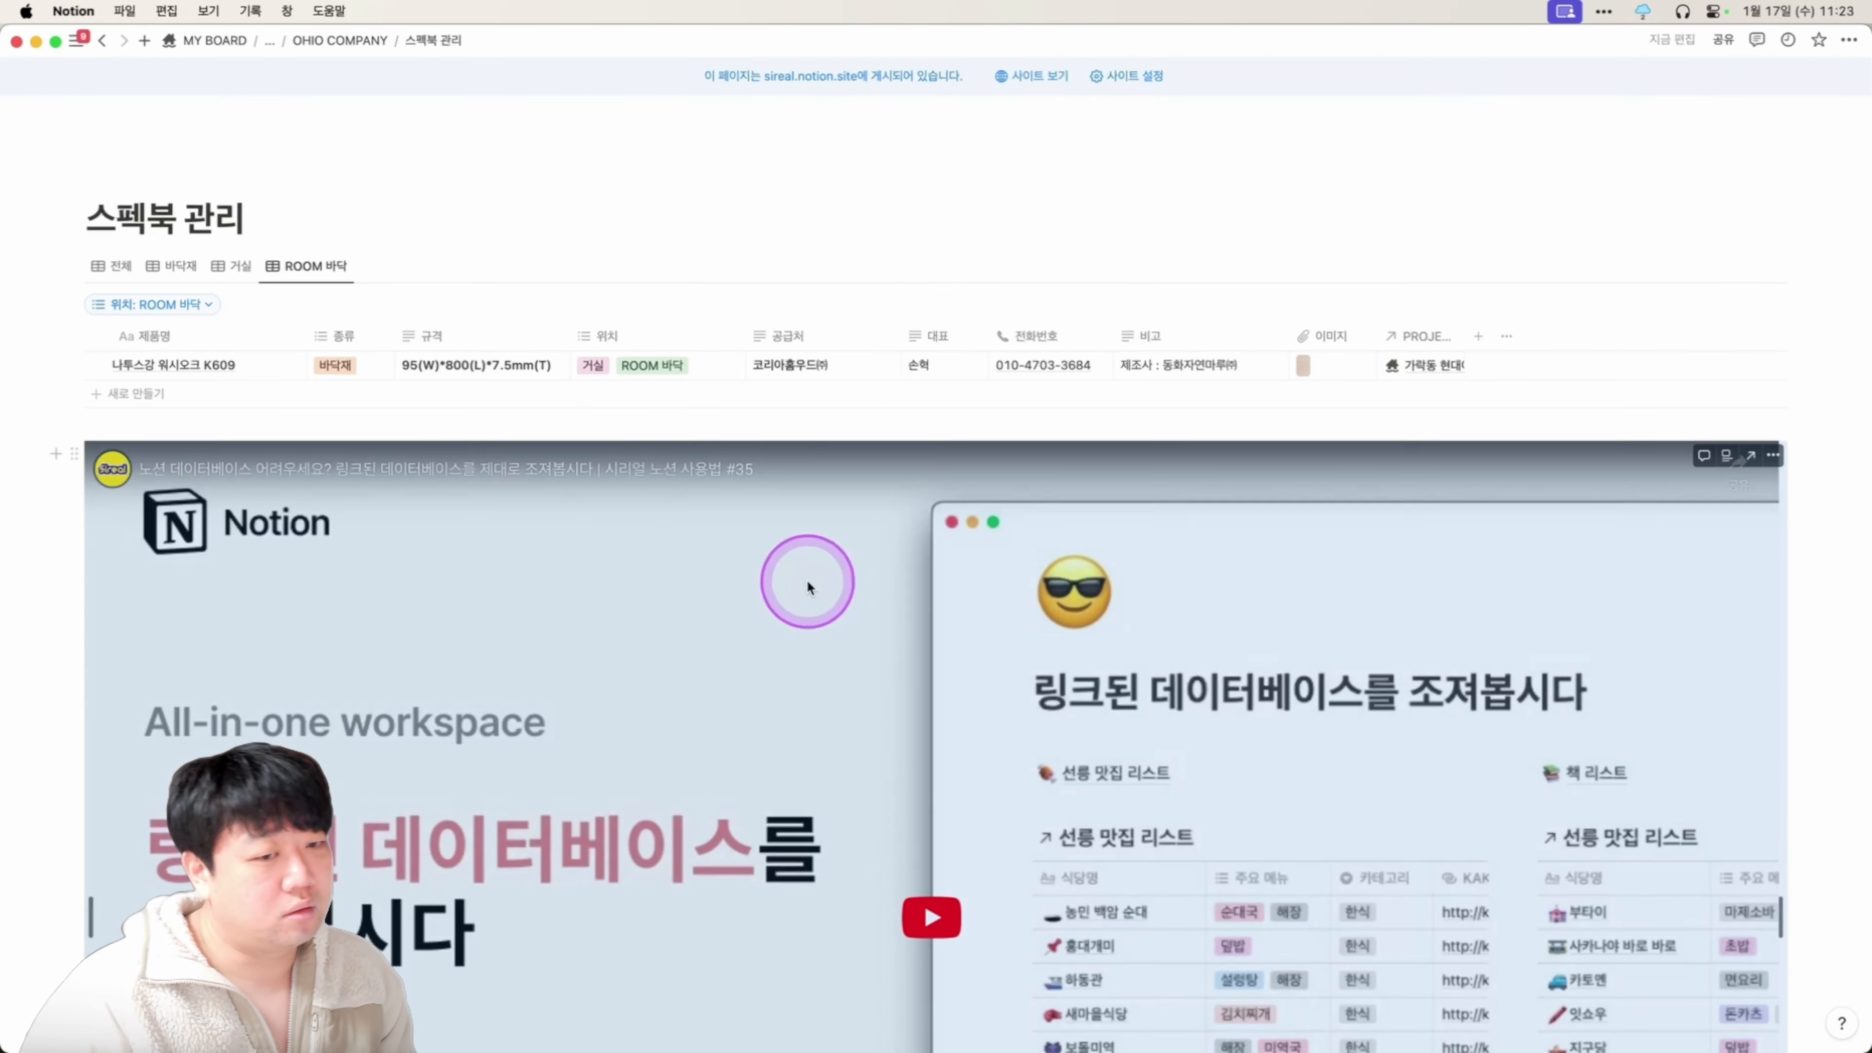
pyautogui.moveTo(1784, 922); pyautogui.dragTo(1218, 880)
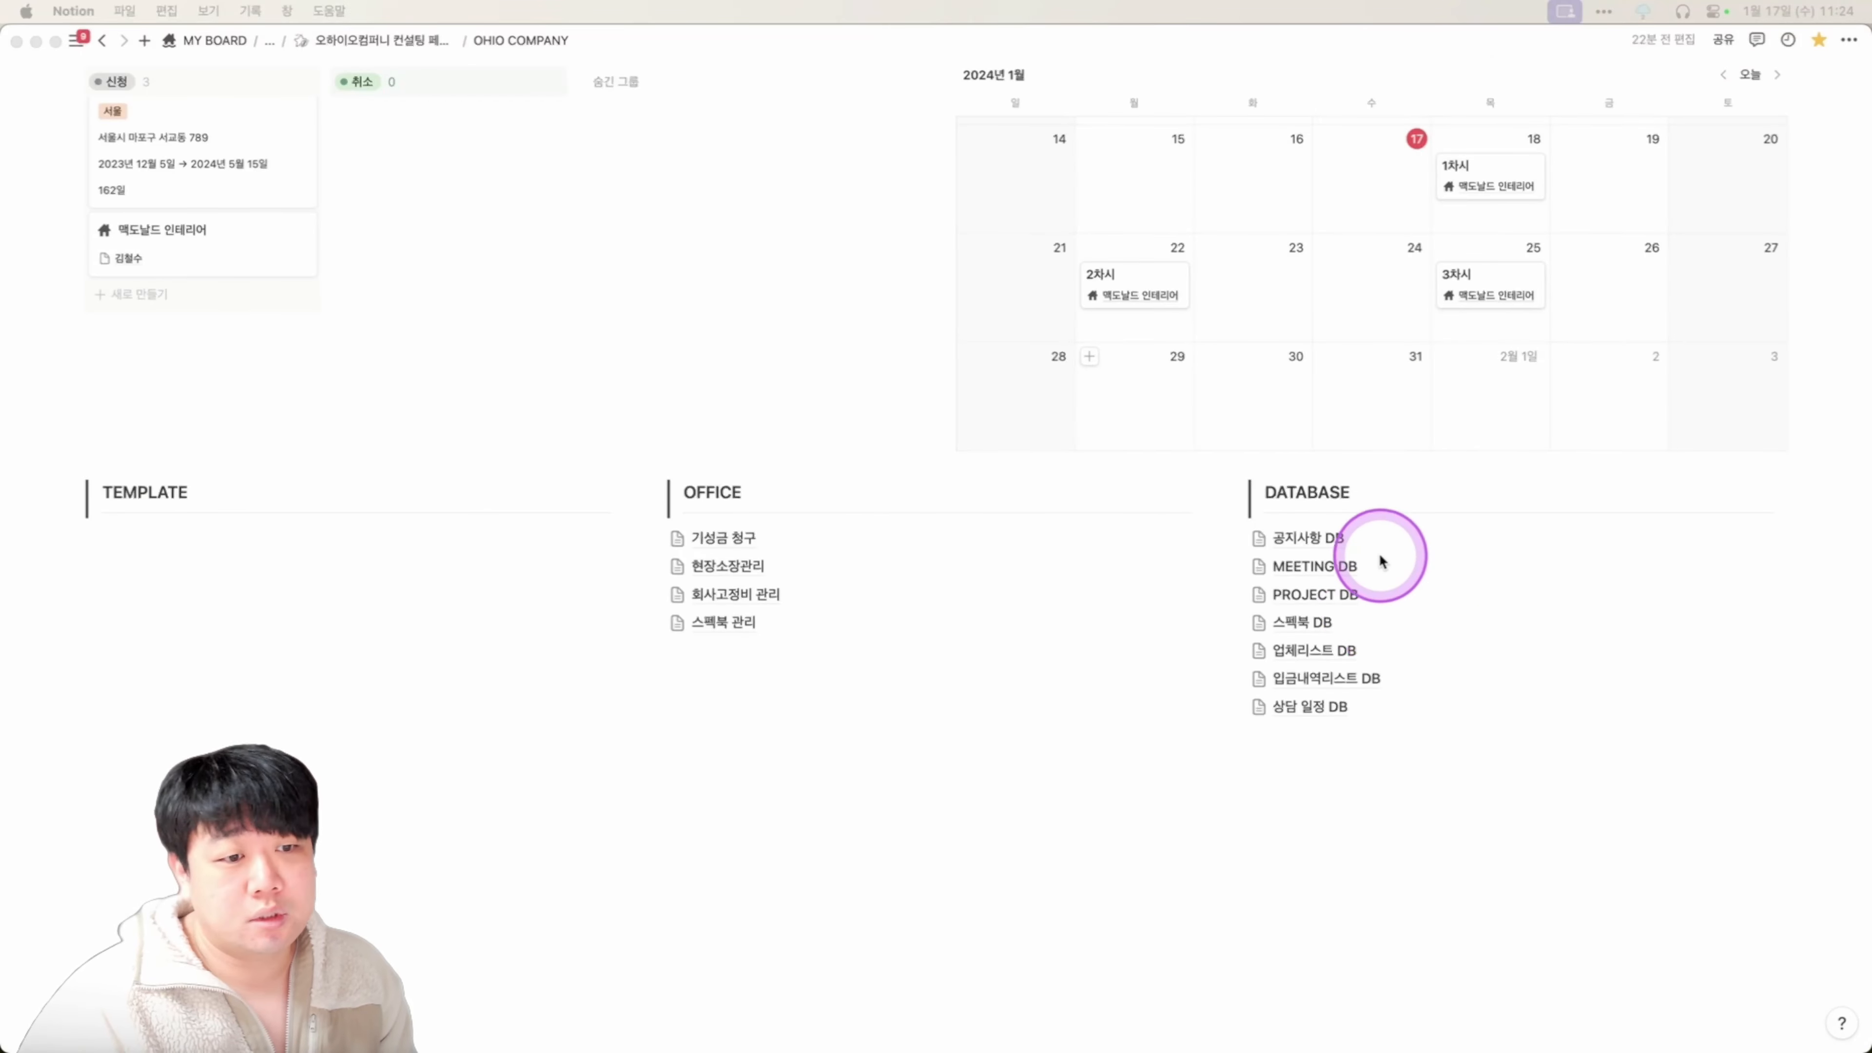
pyautogui.scroll(-1, 832, 641)
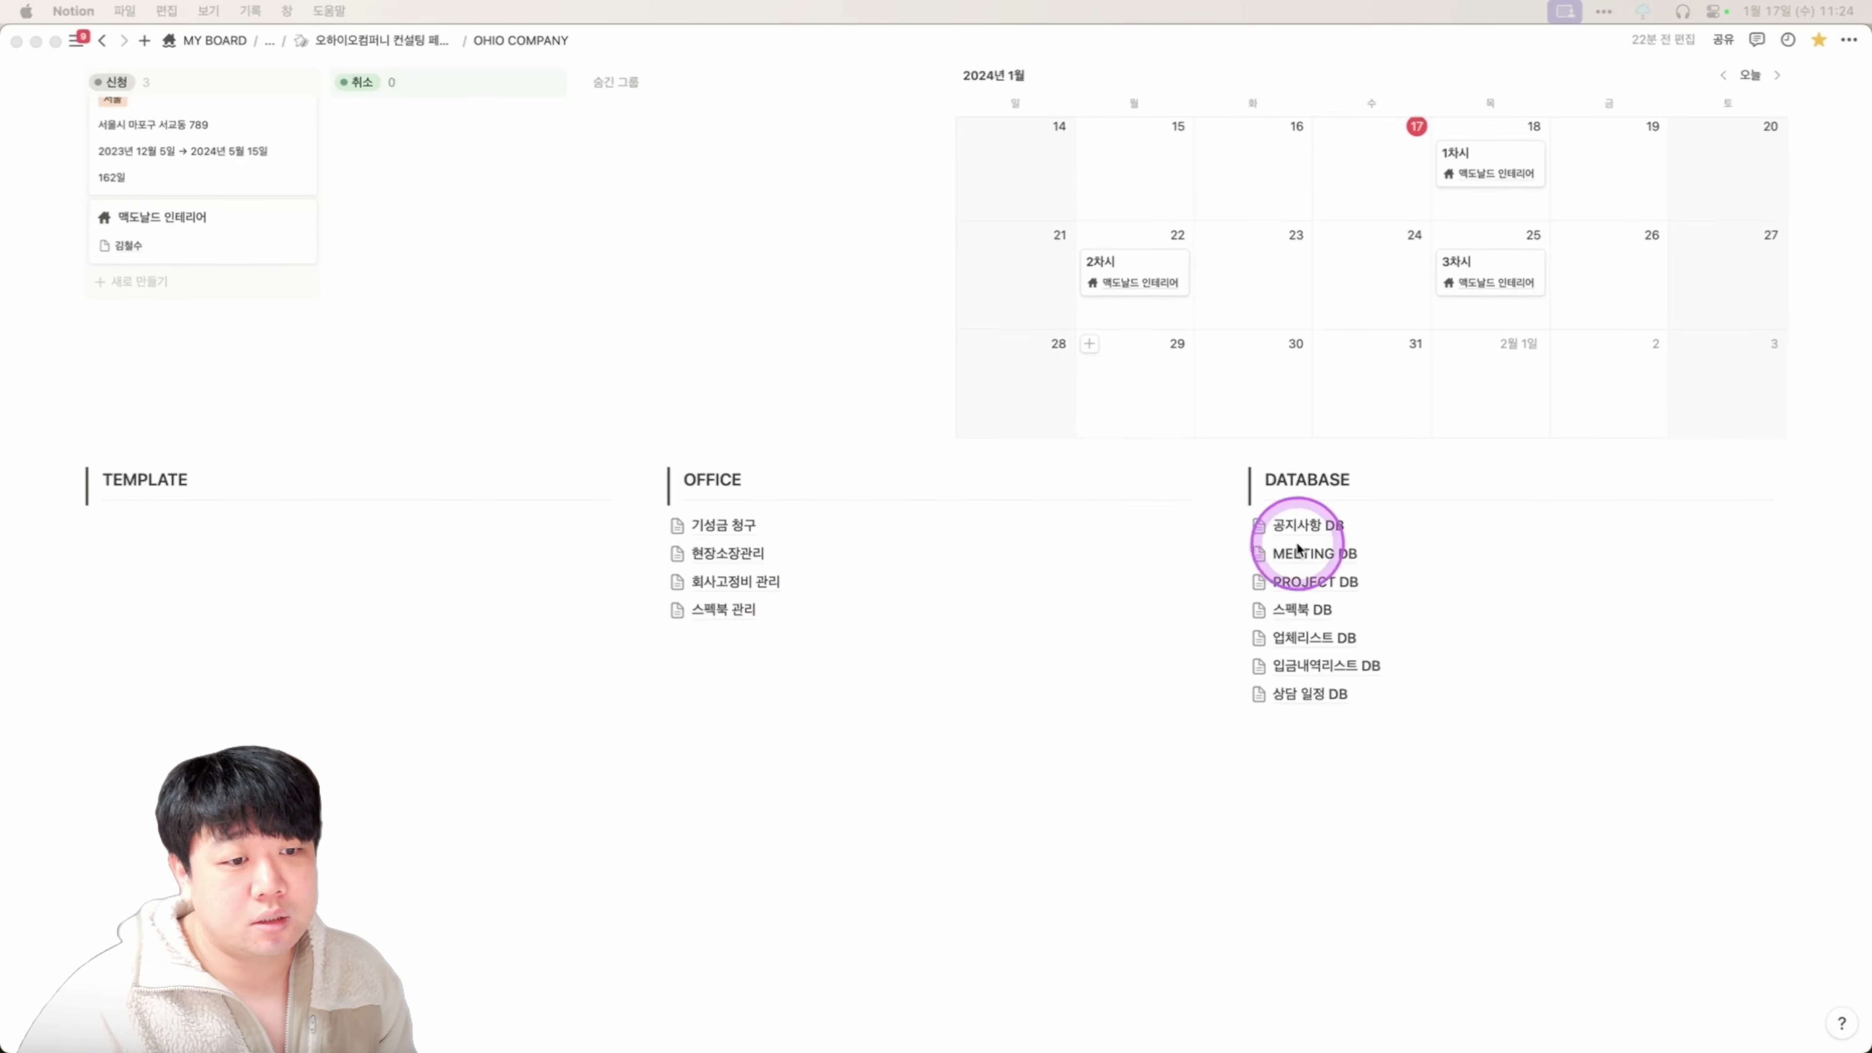
# Open 업체리스트 DB from the DATABASE list and add a blank row below the six vendors.
pyautogui.click(1308, 637)
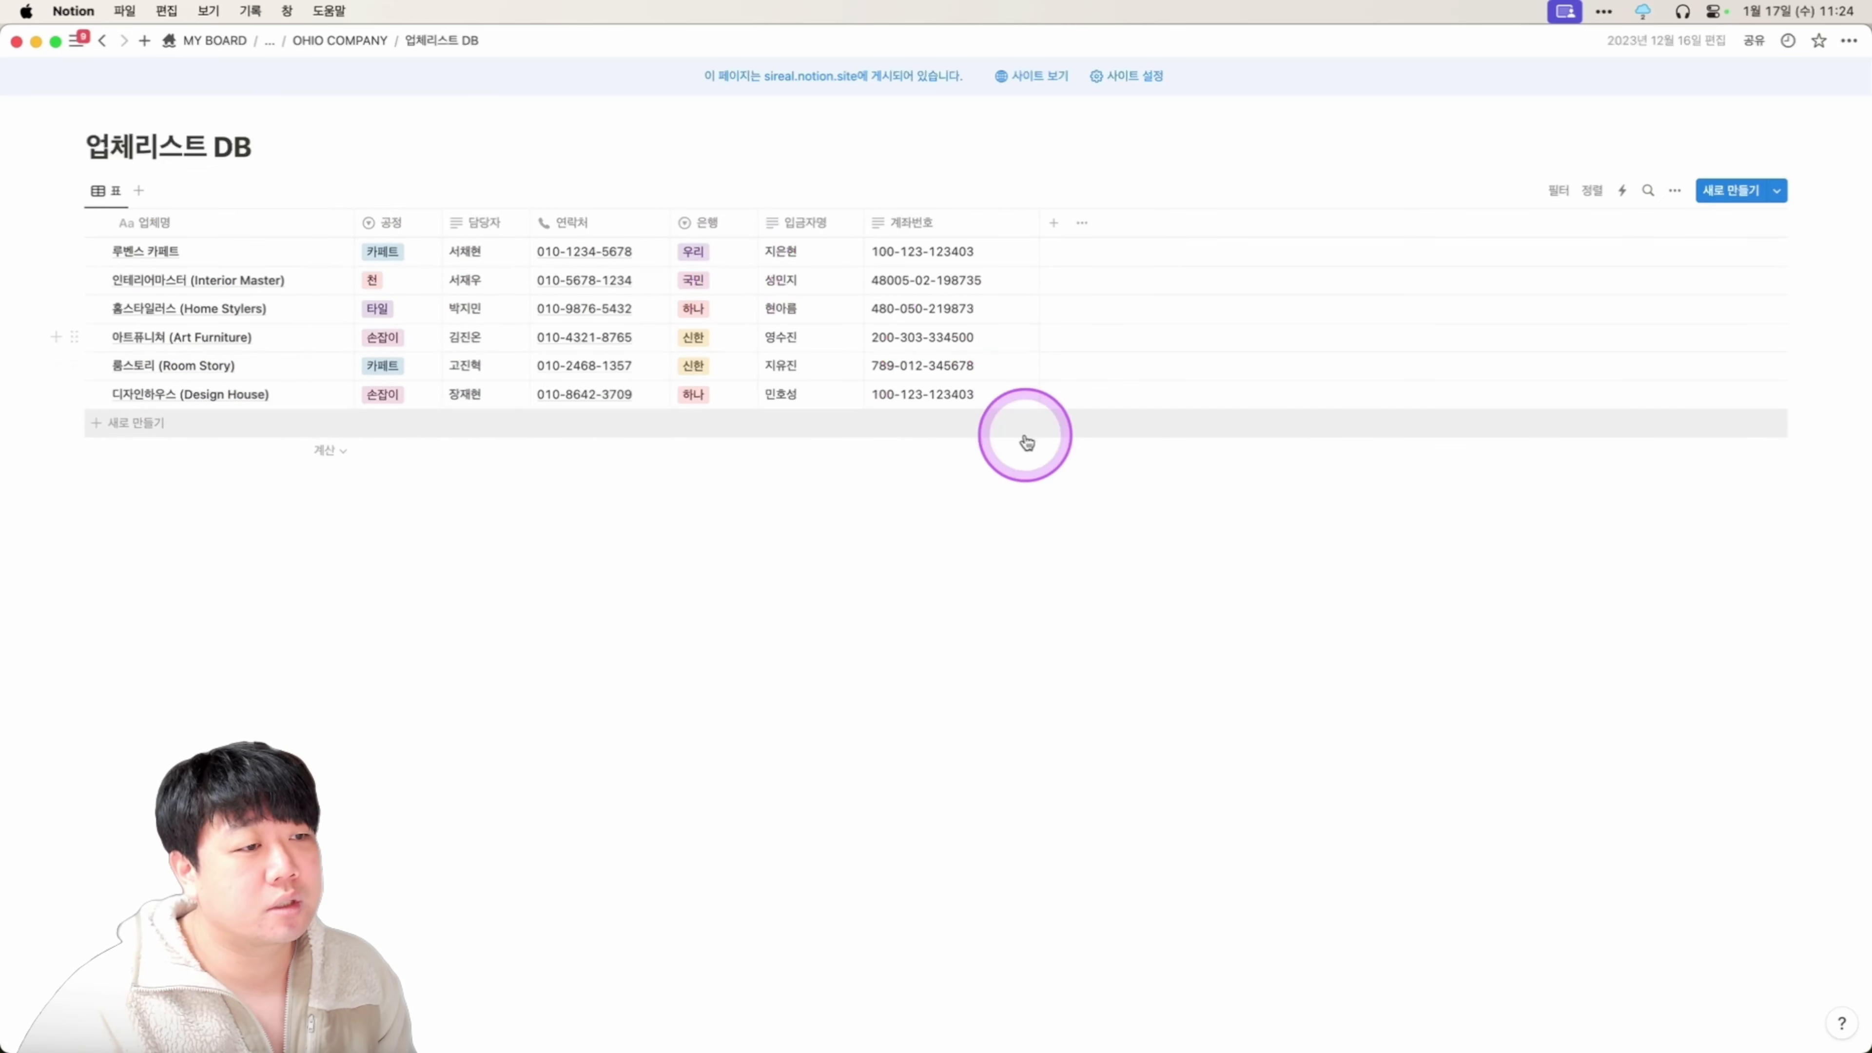
pyautogui.click(160, 426)
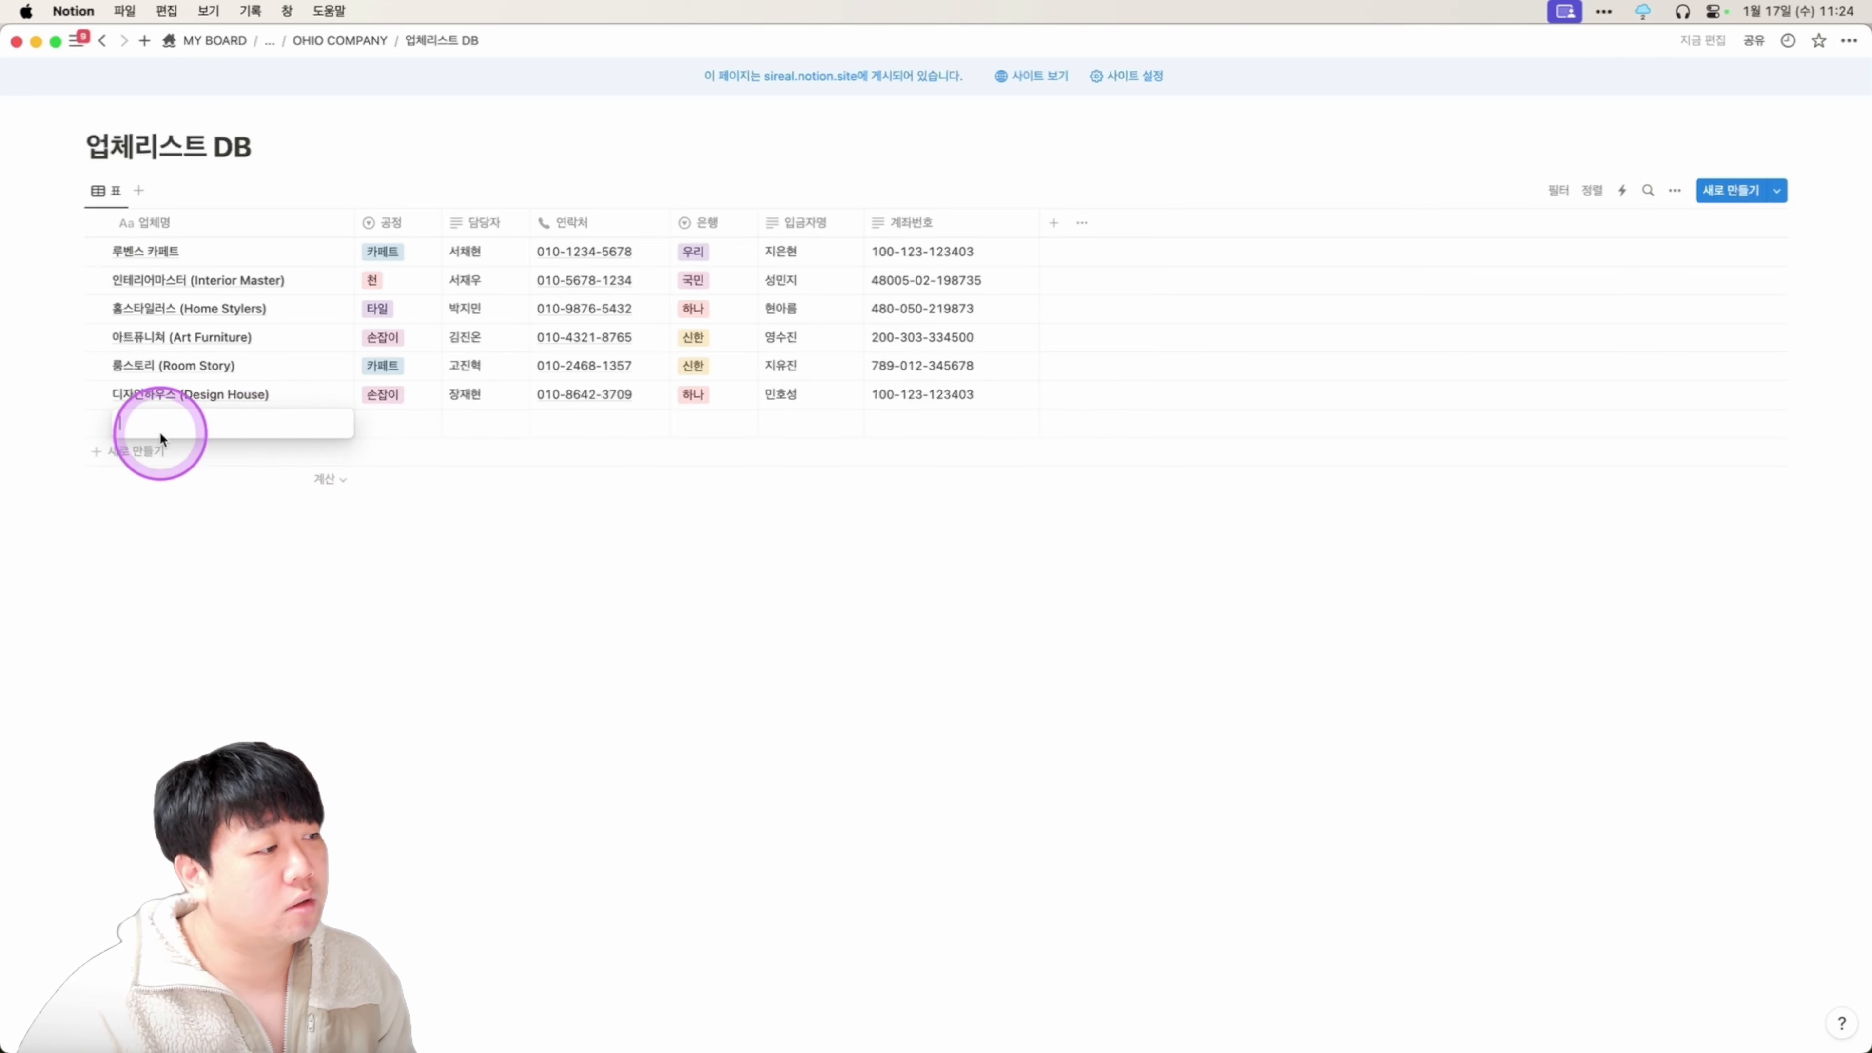
pyautogui.press('Escape')
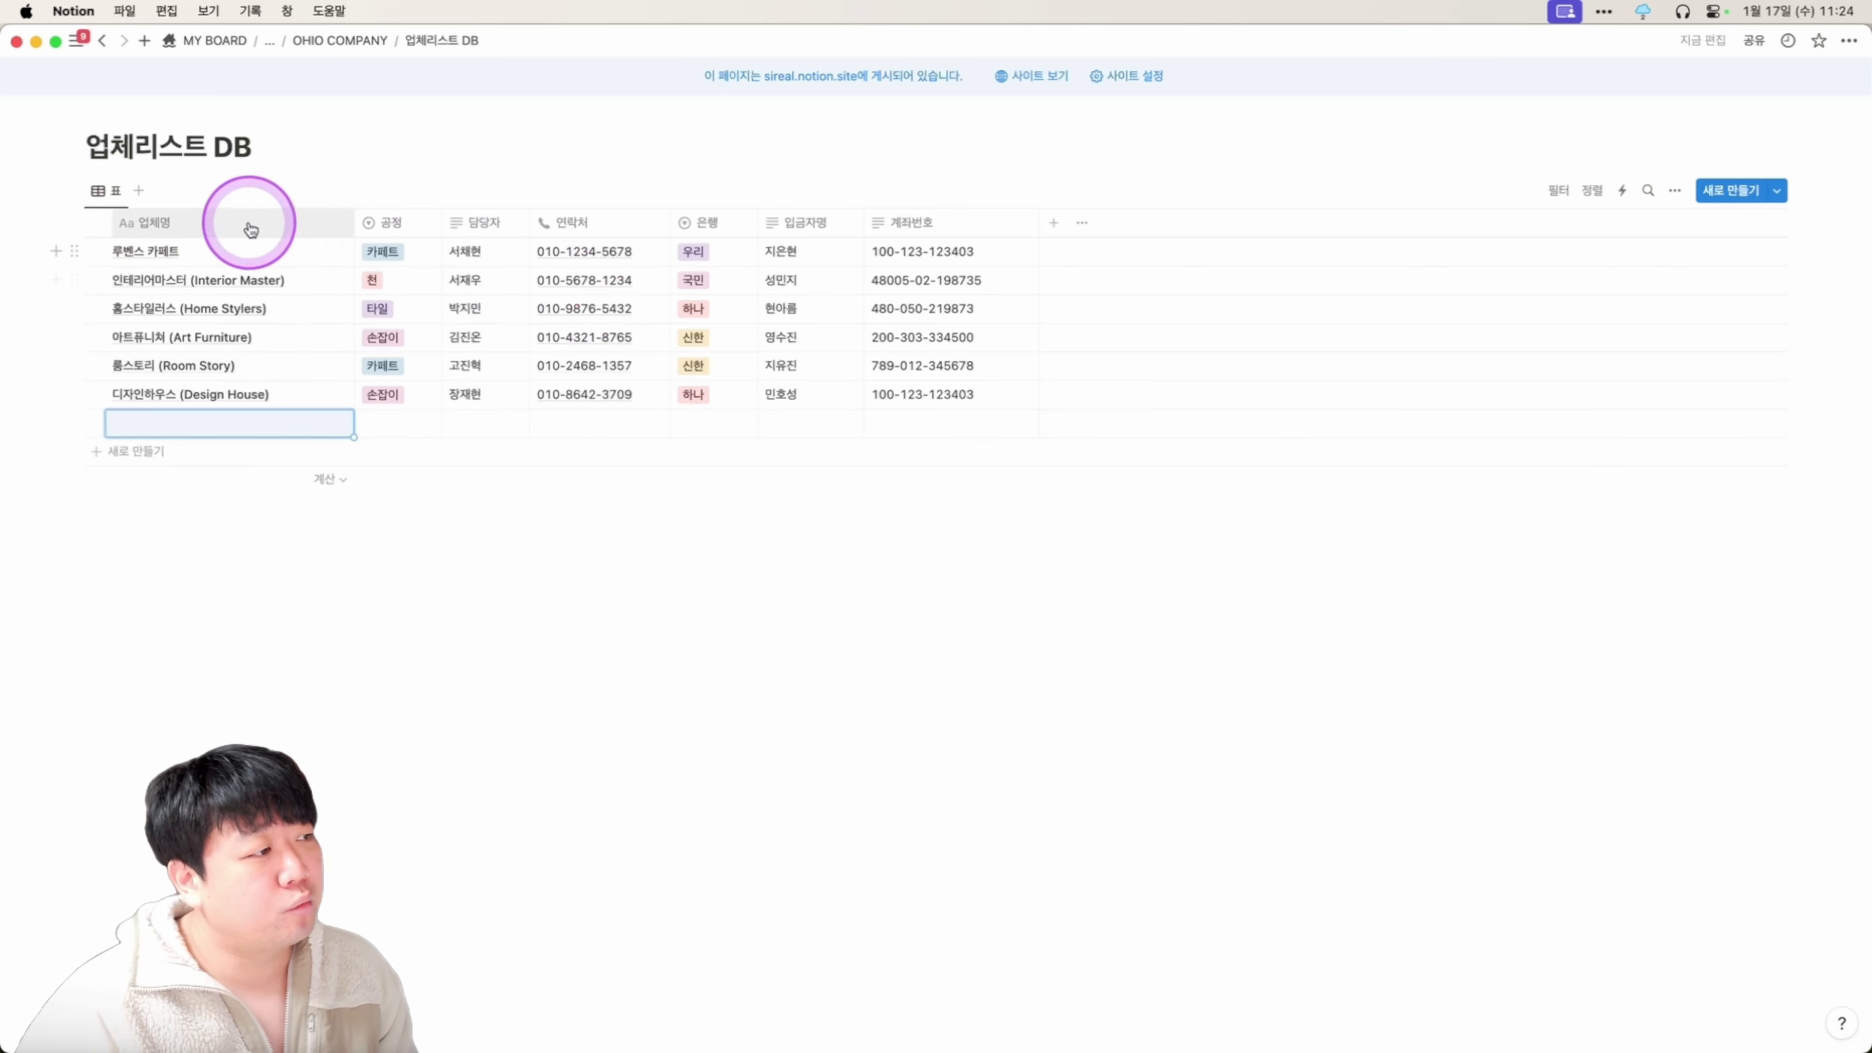
# Remove an accidentally added table view and duplicate the 표 view.
pyautogui.click(138, 190)
pyautogui.click(155, 190)
pyautogui.click(180, 348)
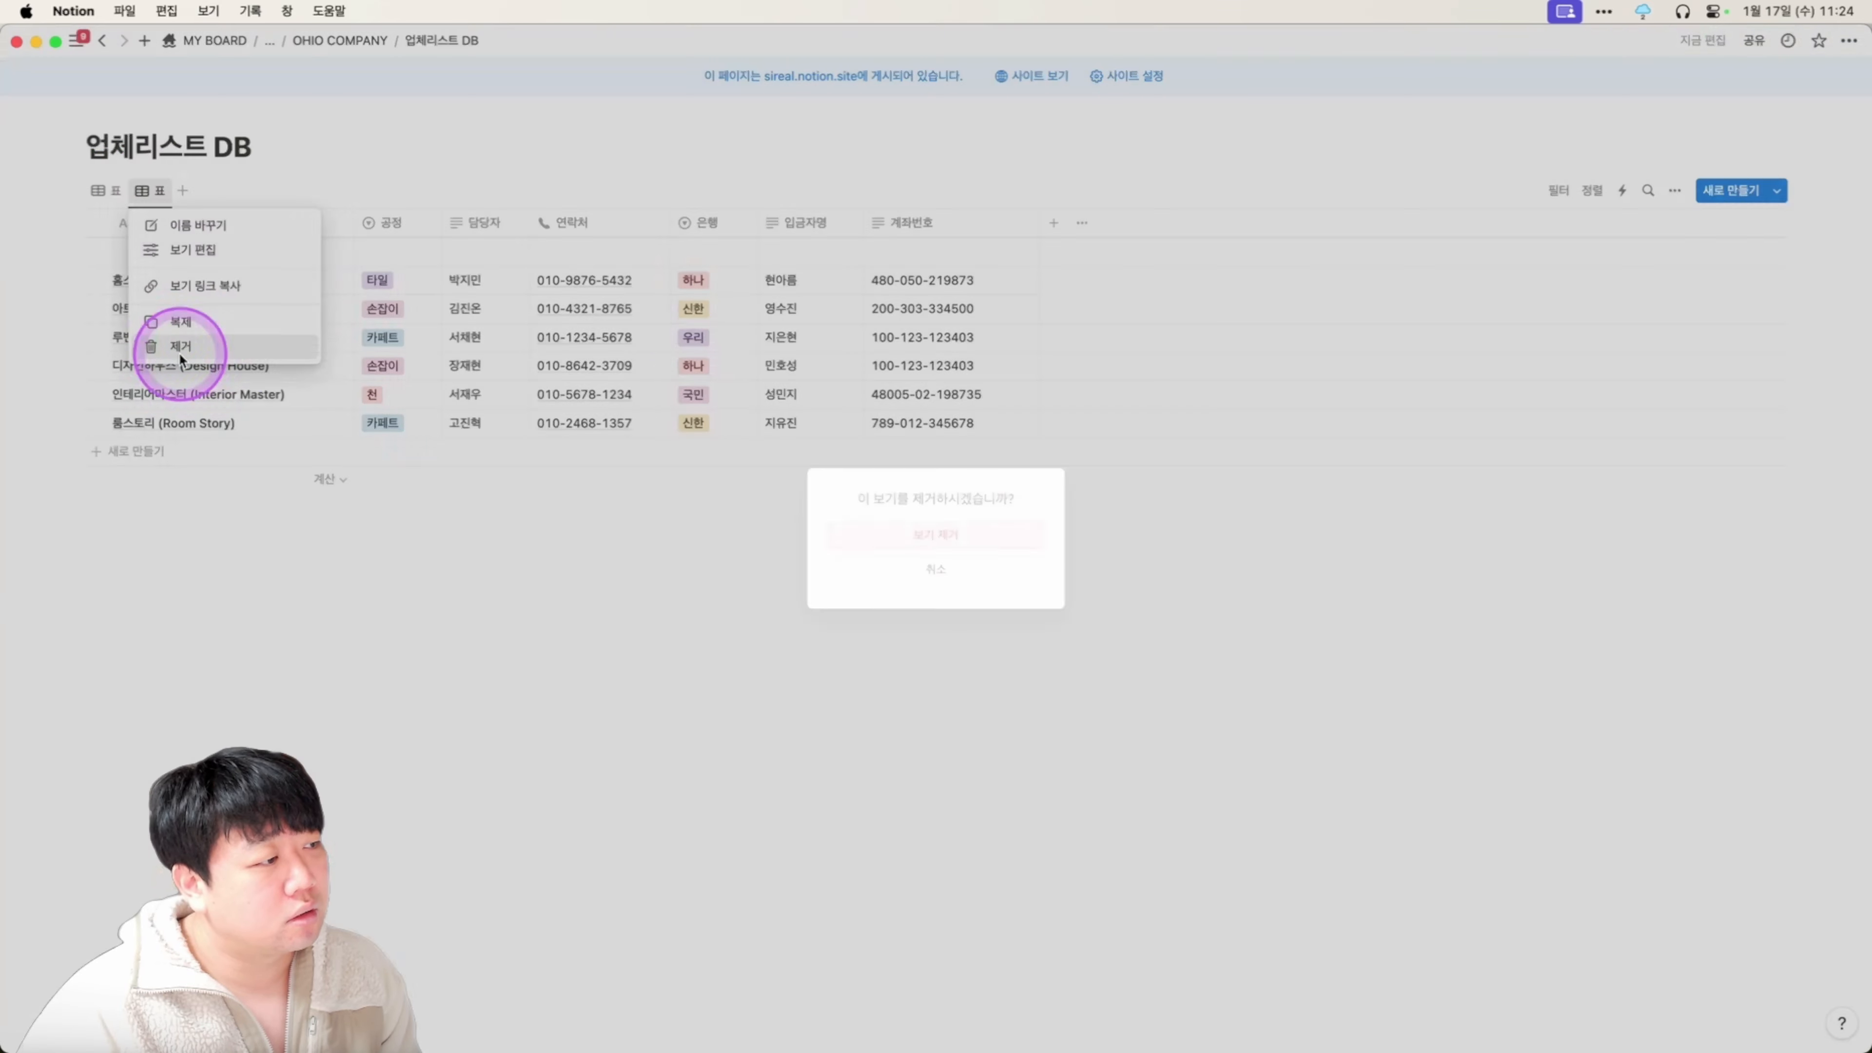
pyautogui.click(1010, 534)
pyautogui.click(114, 193)
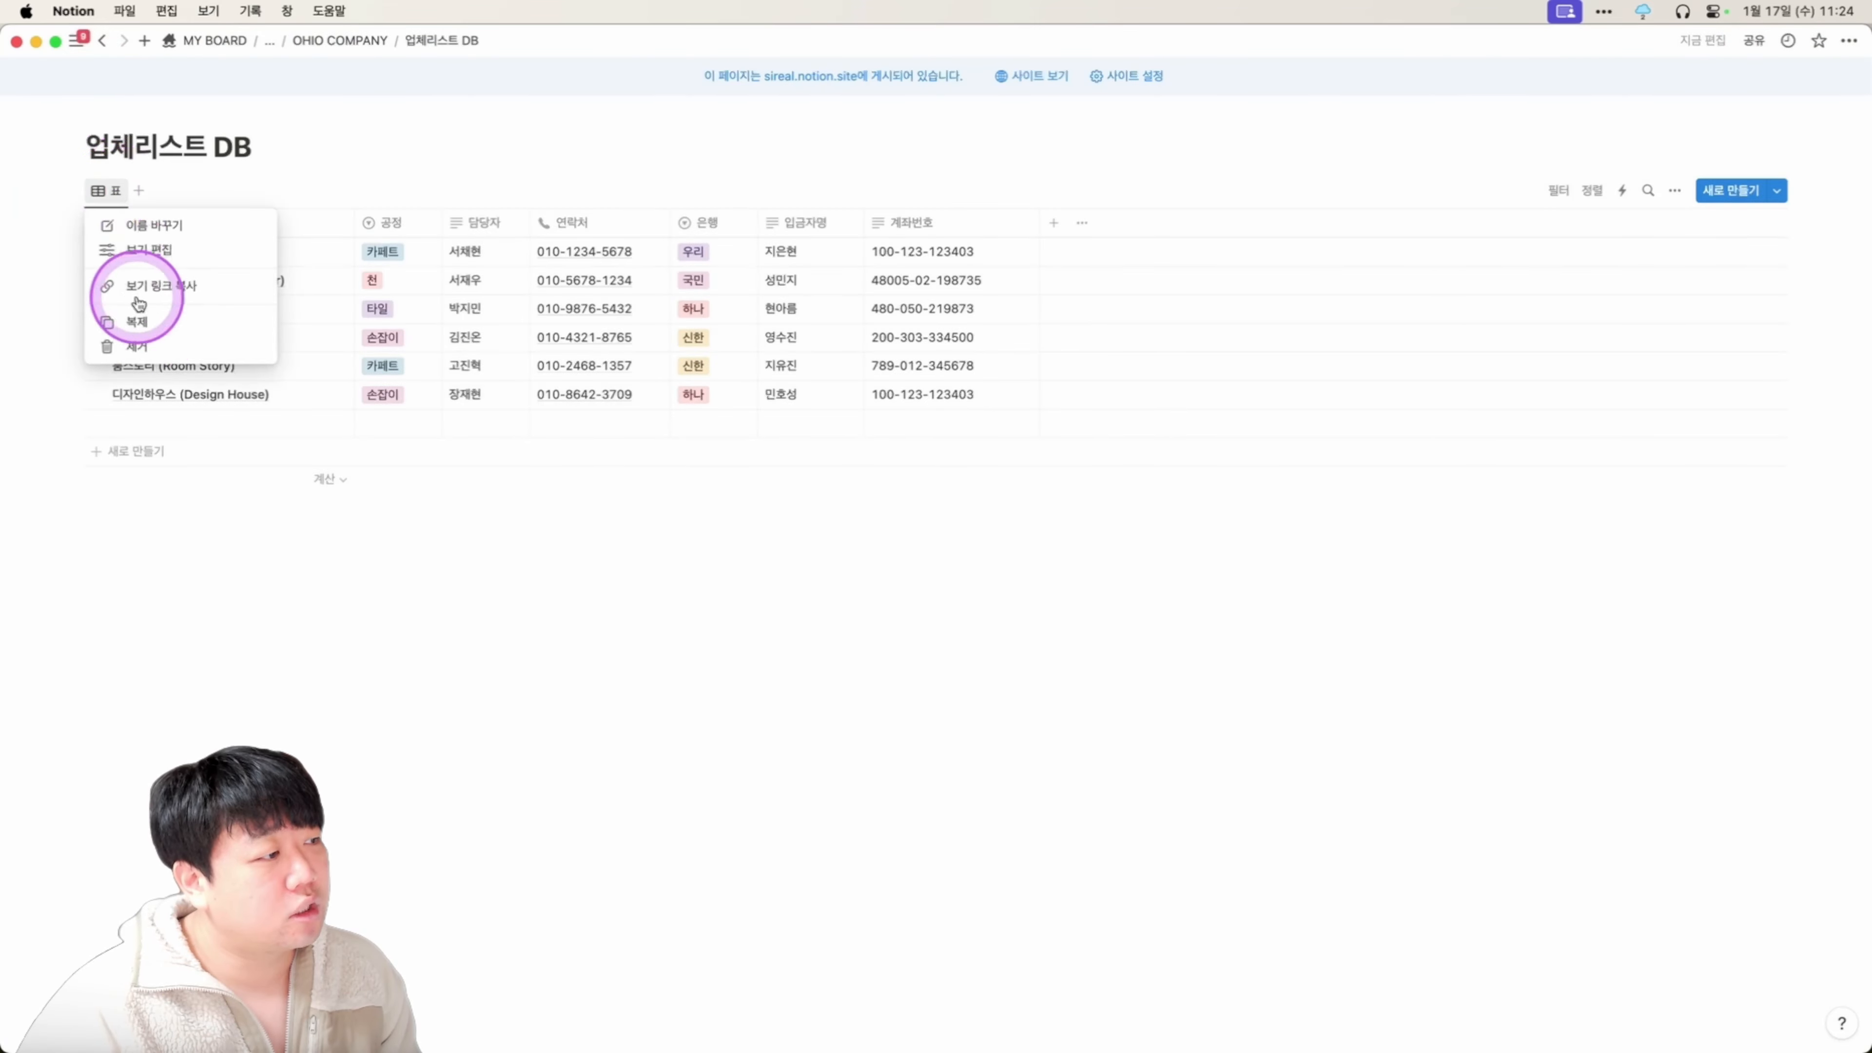
pyautogui.click(148, 322)
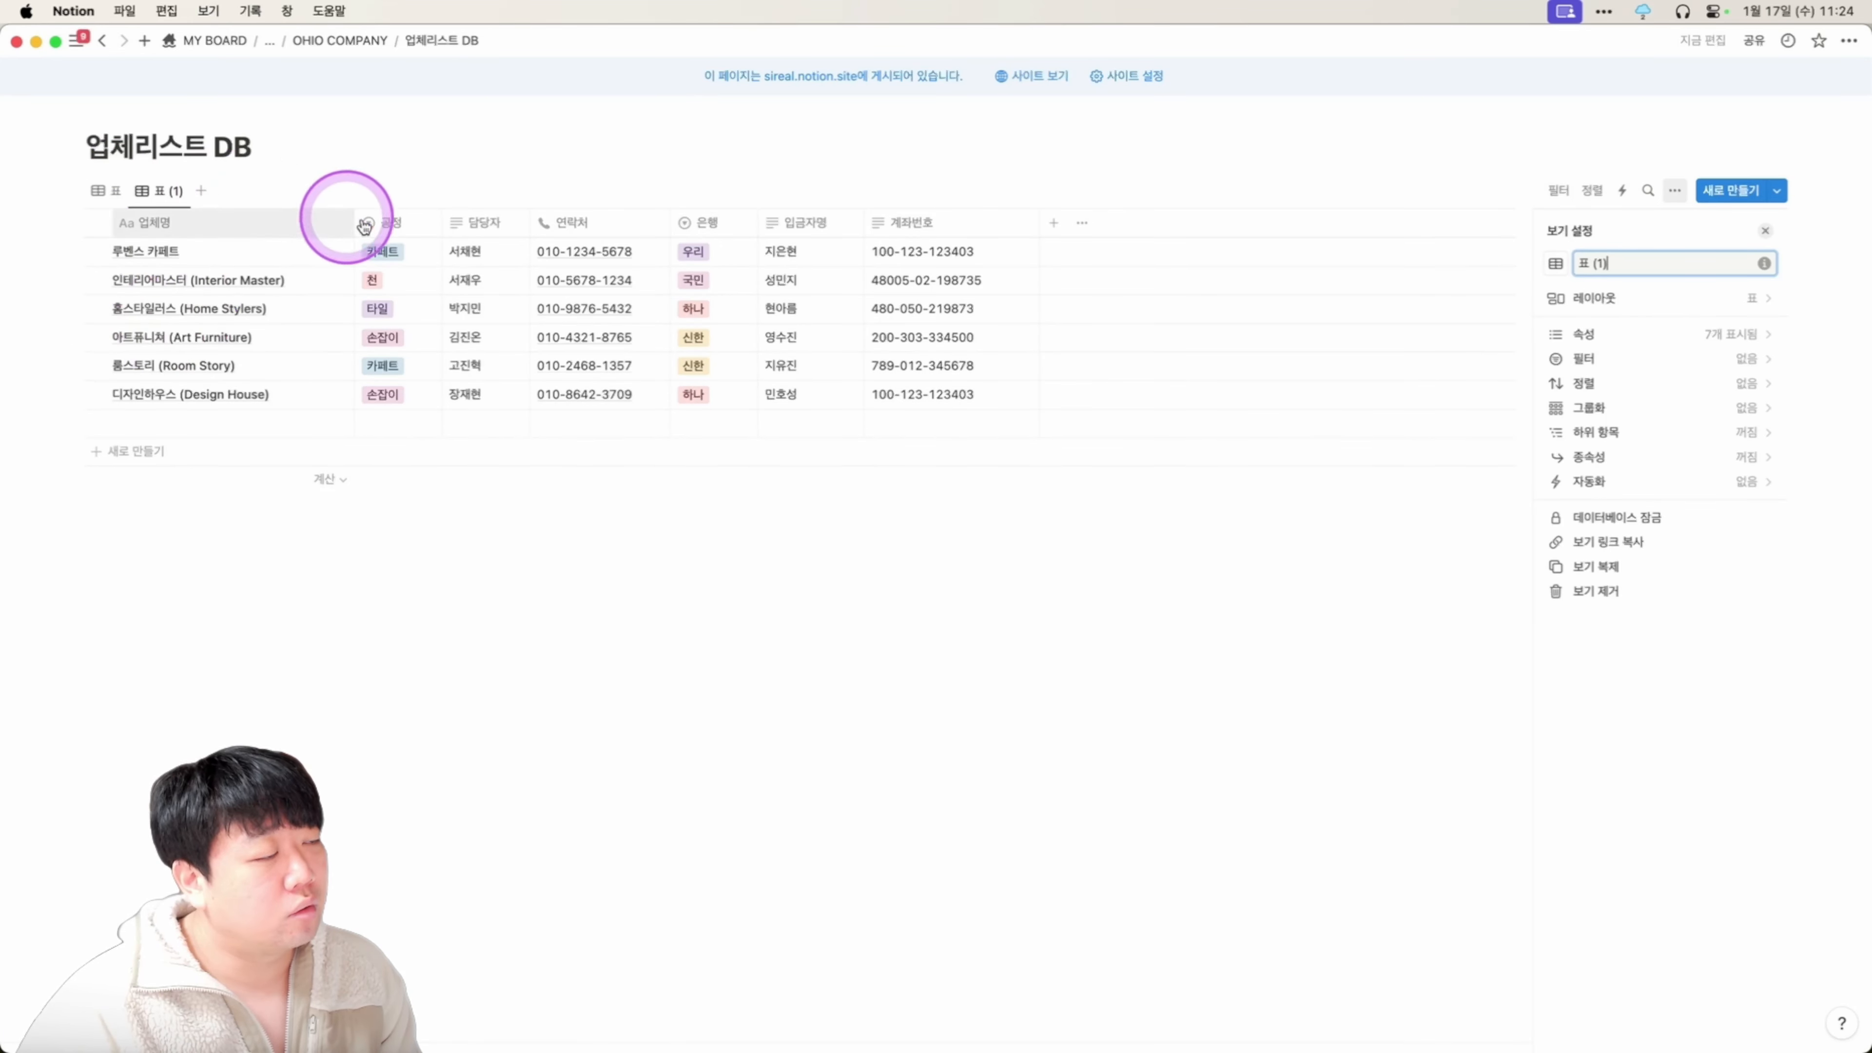
pyautogui.click(402, 222)
# Filter the 표 (1) view by 공정 to 카페트 and rename it 카페트.
pyautogui.click(390, 221)
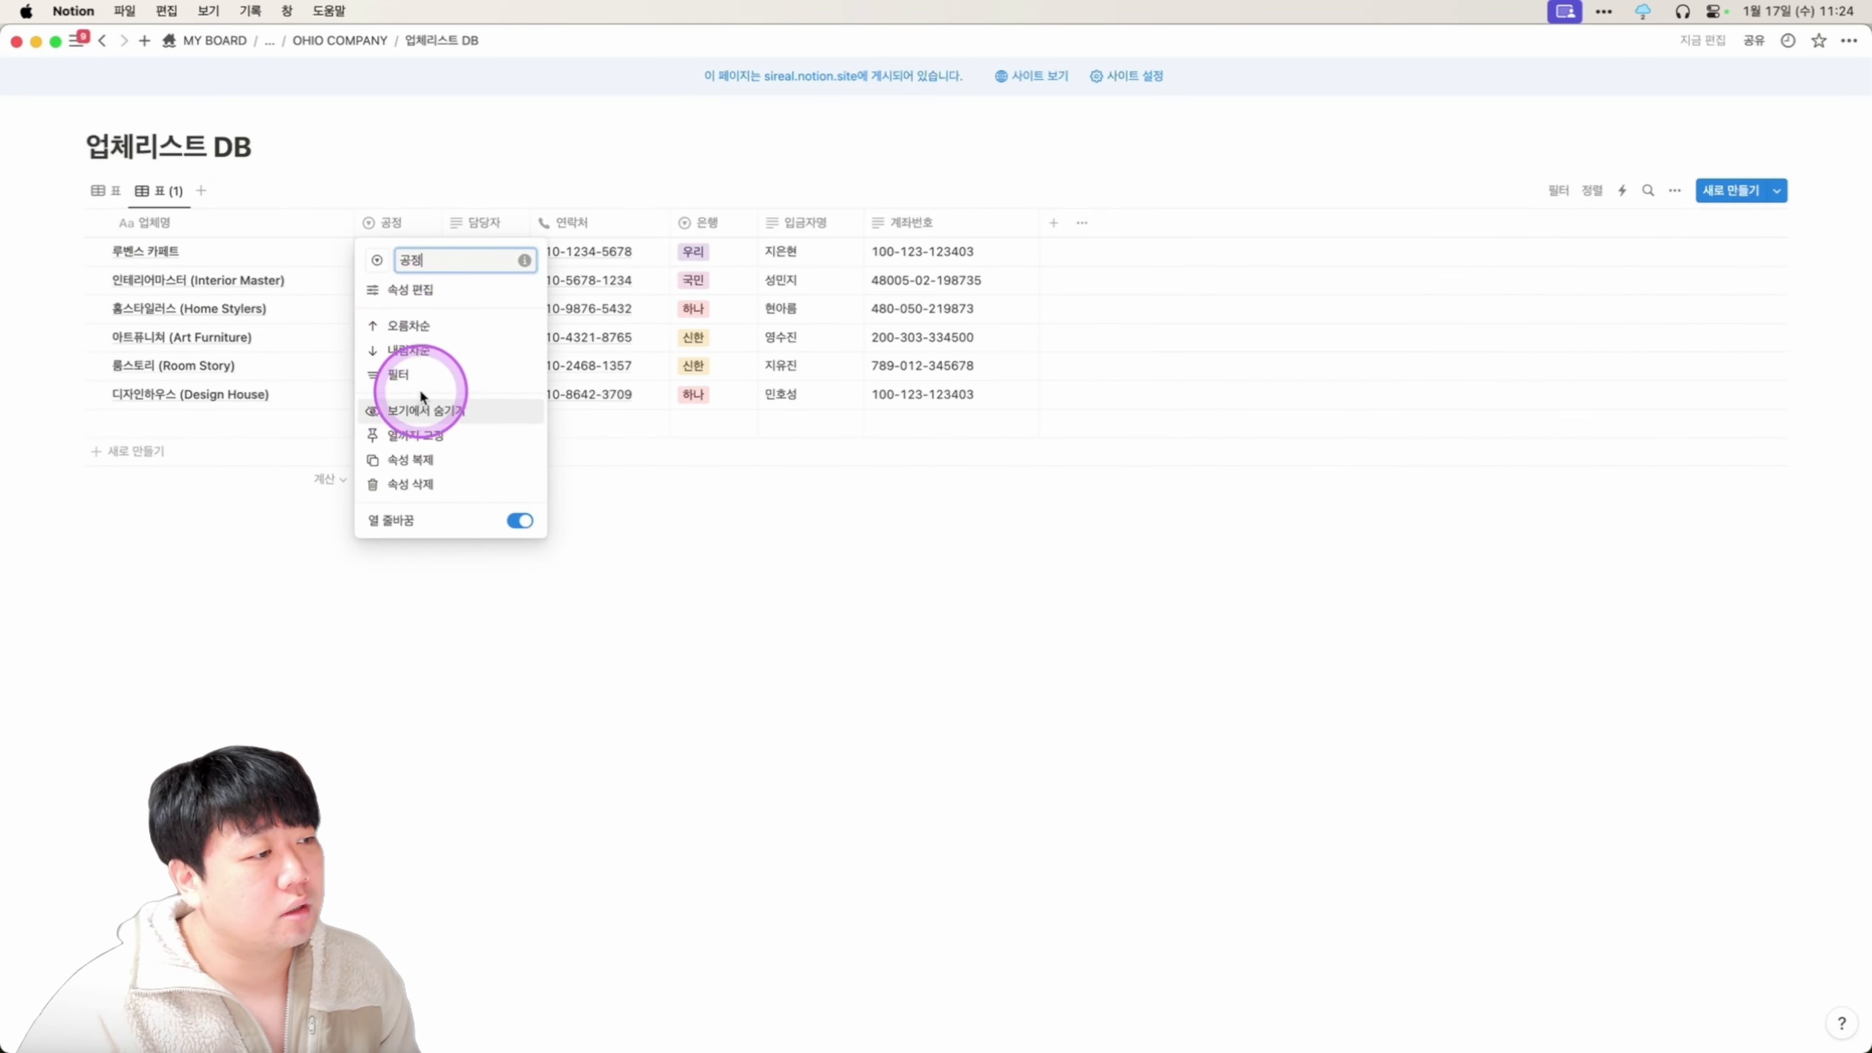
pyautogui.click(420, 385)
pyautogui.click(196, 319)
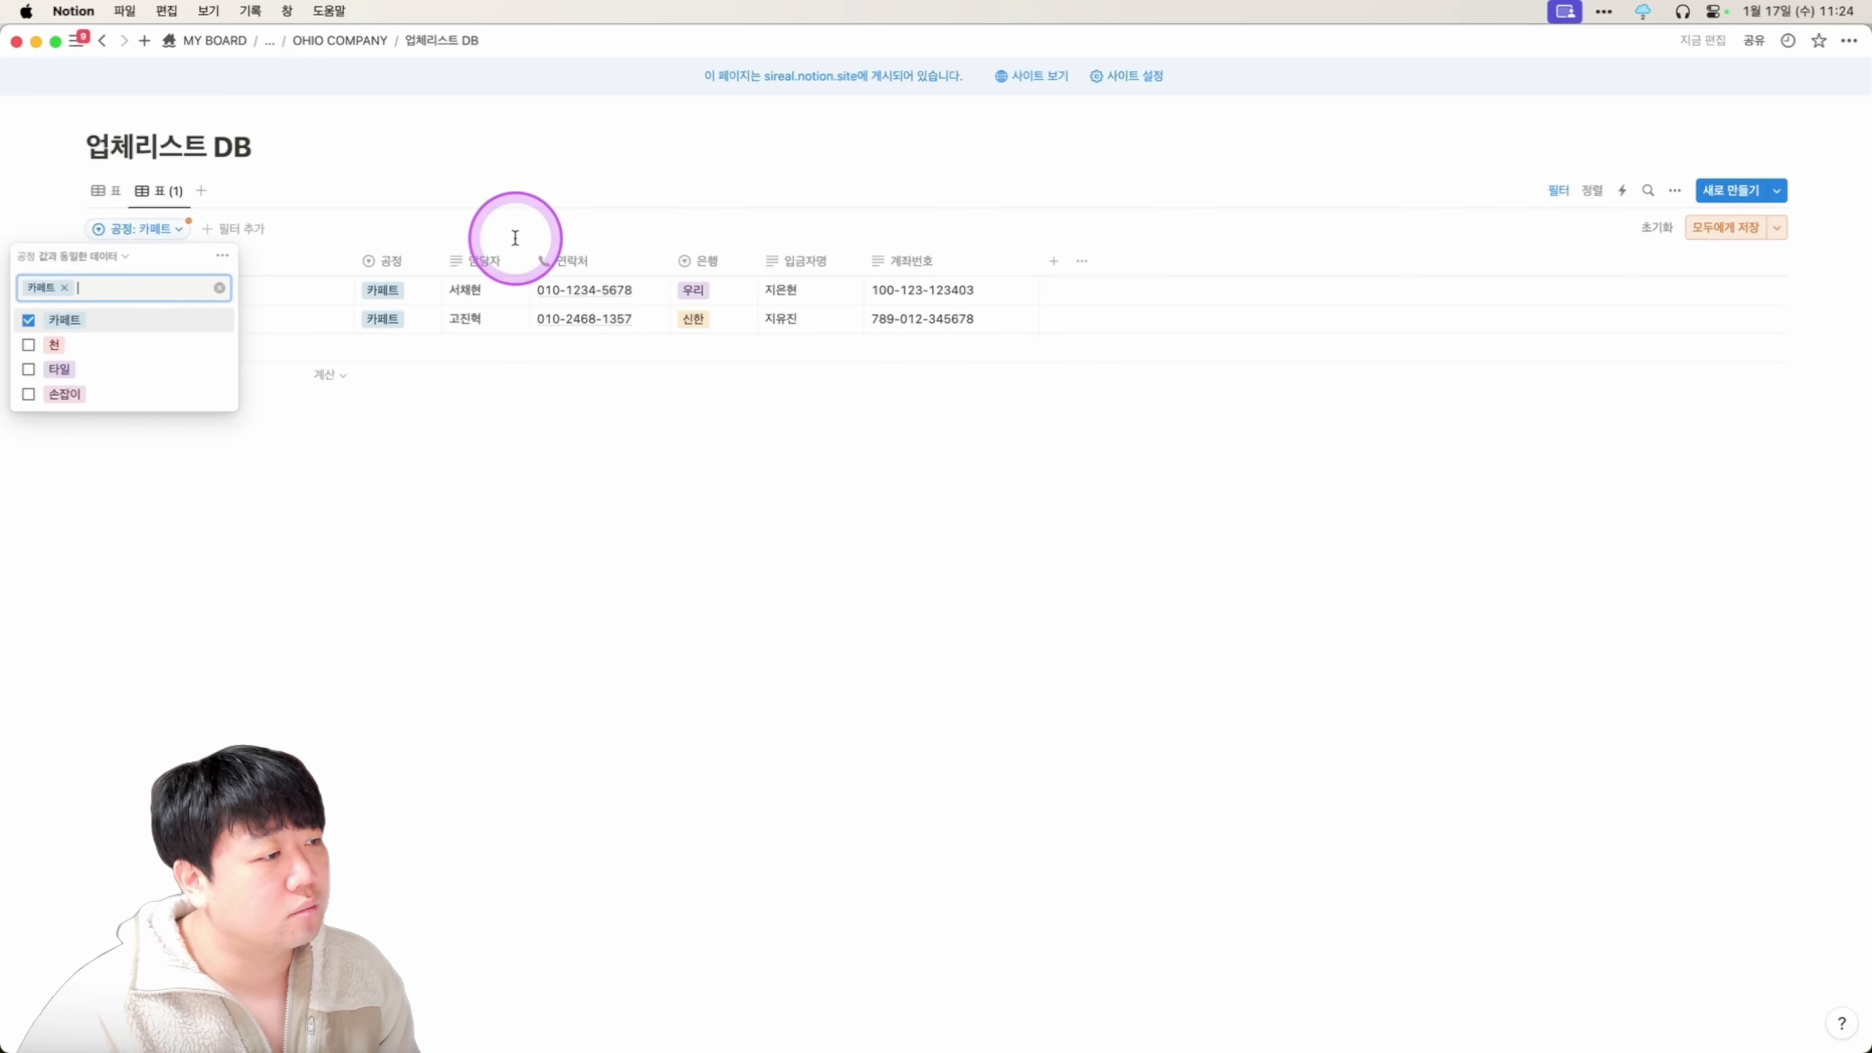
pyautogui.click(560, 254)
pyautogui.click(180, 195)
pyautogui.click(185, 192)
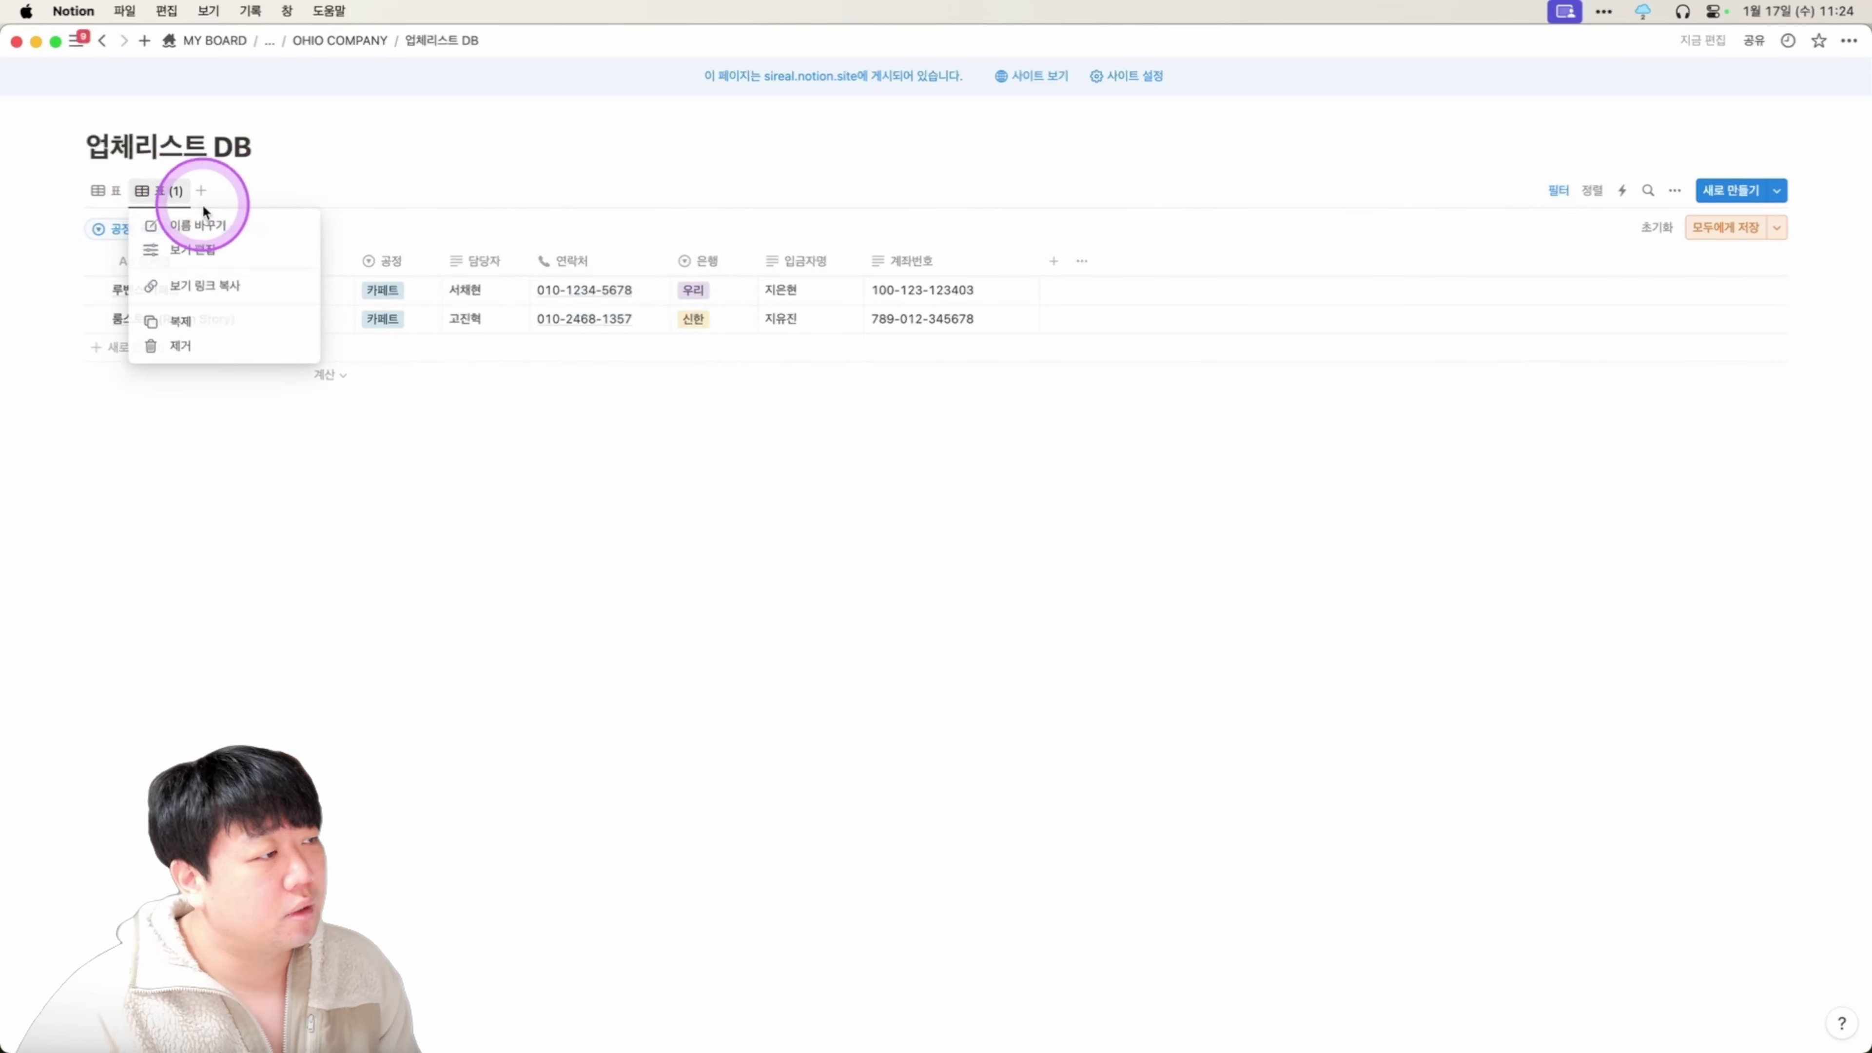
pyautogui.click(207, 225)
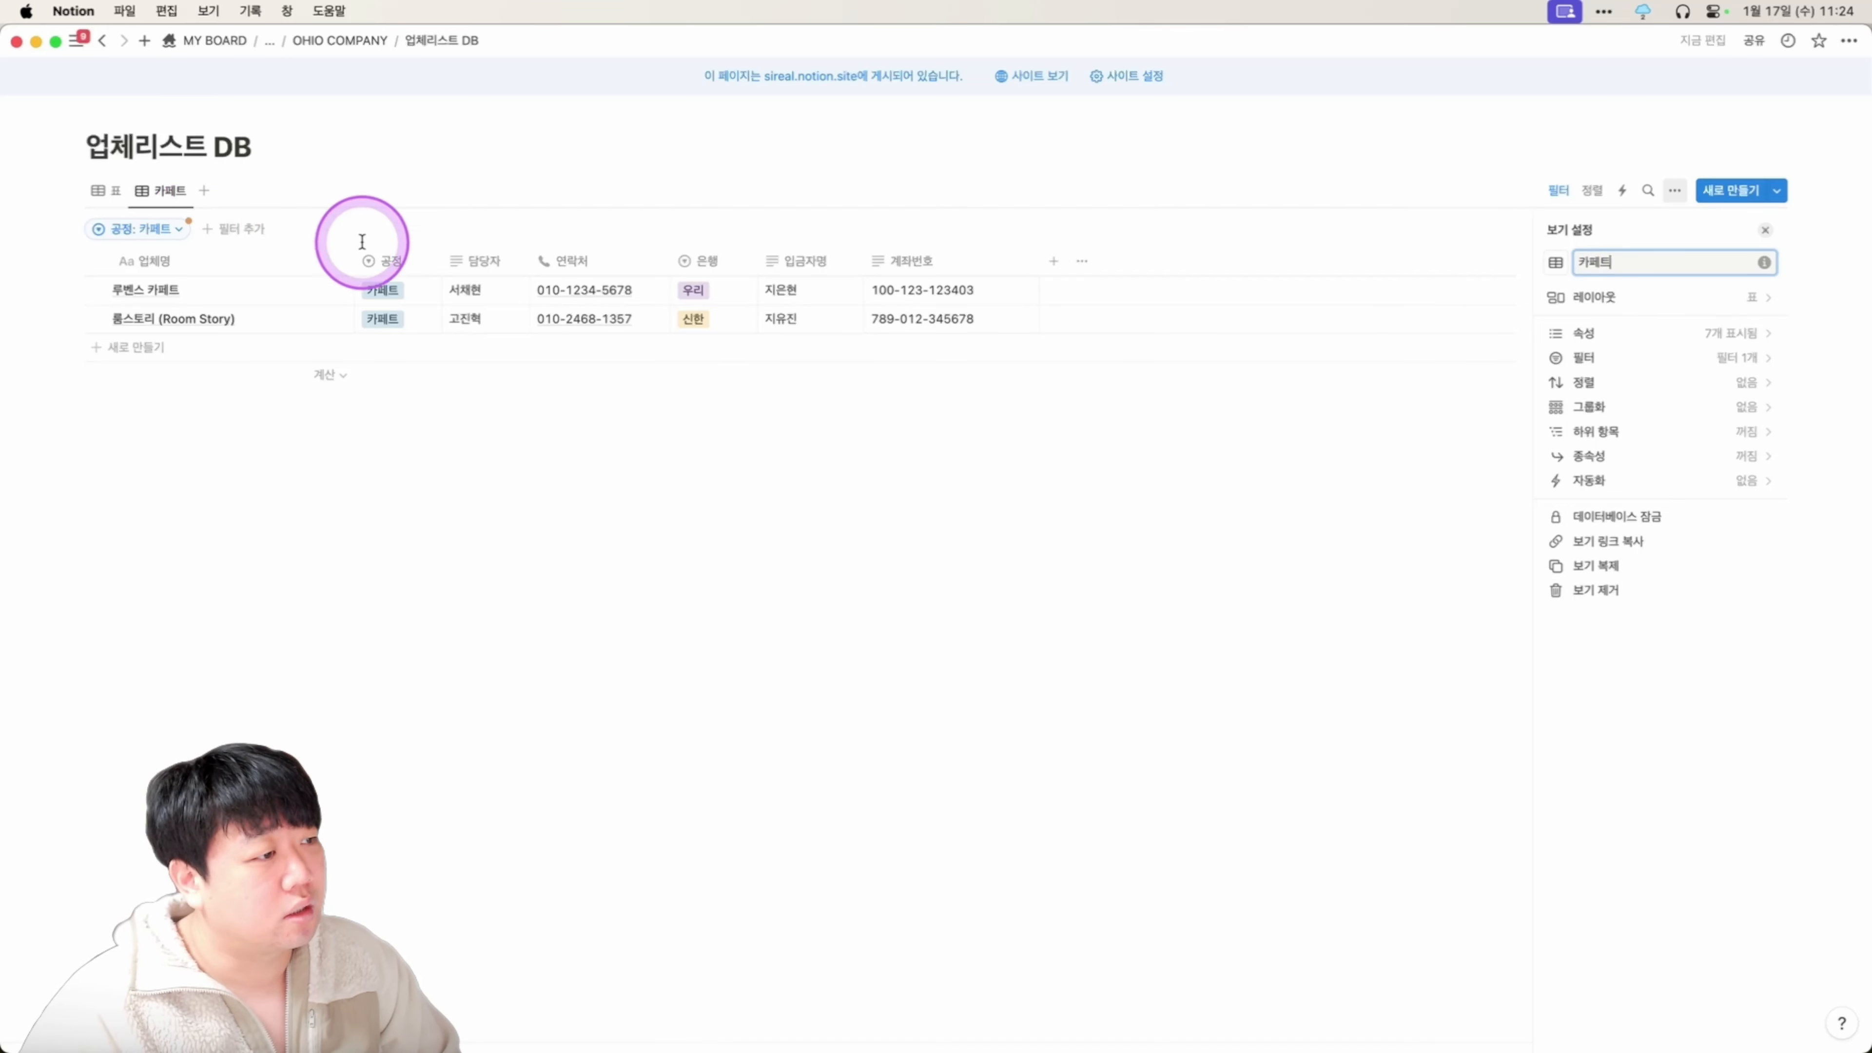
# Duplicate the 카페트 view and filter the copy by 공정 to 타일.
pyautogui.click(159, 190)
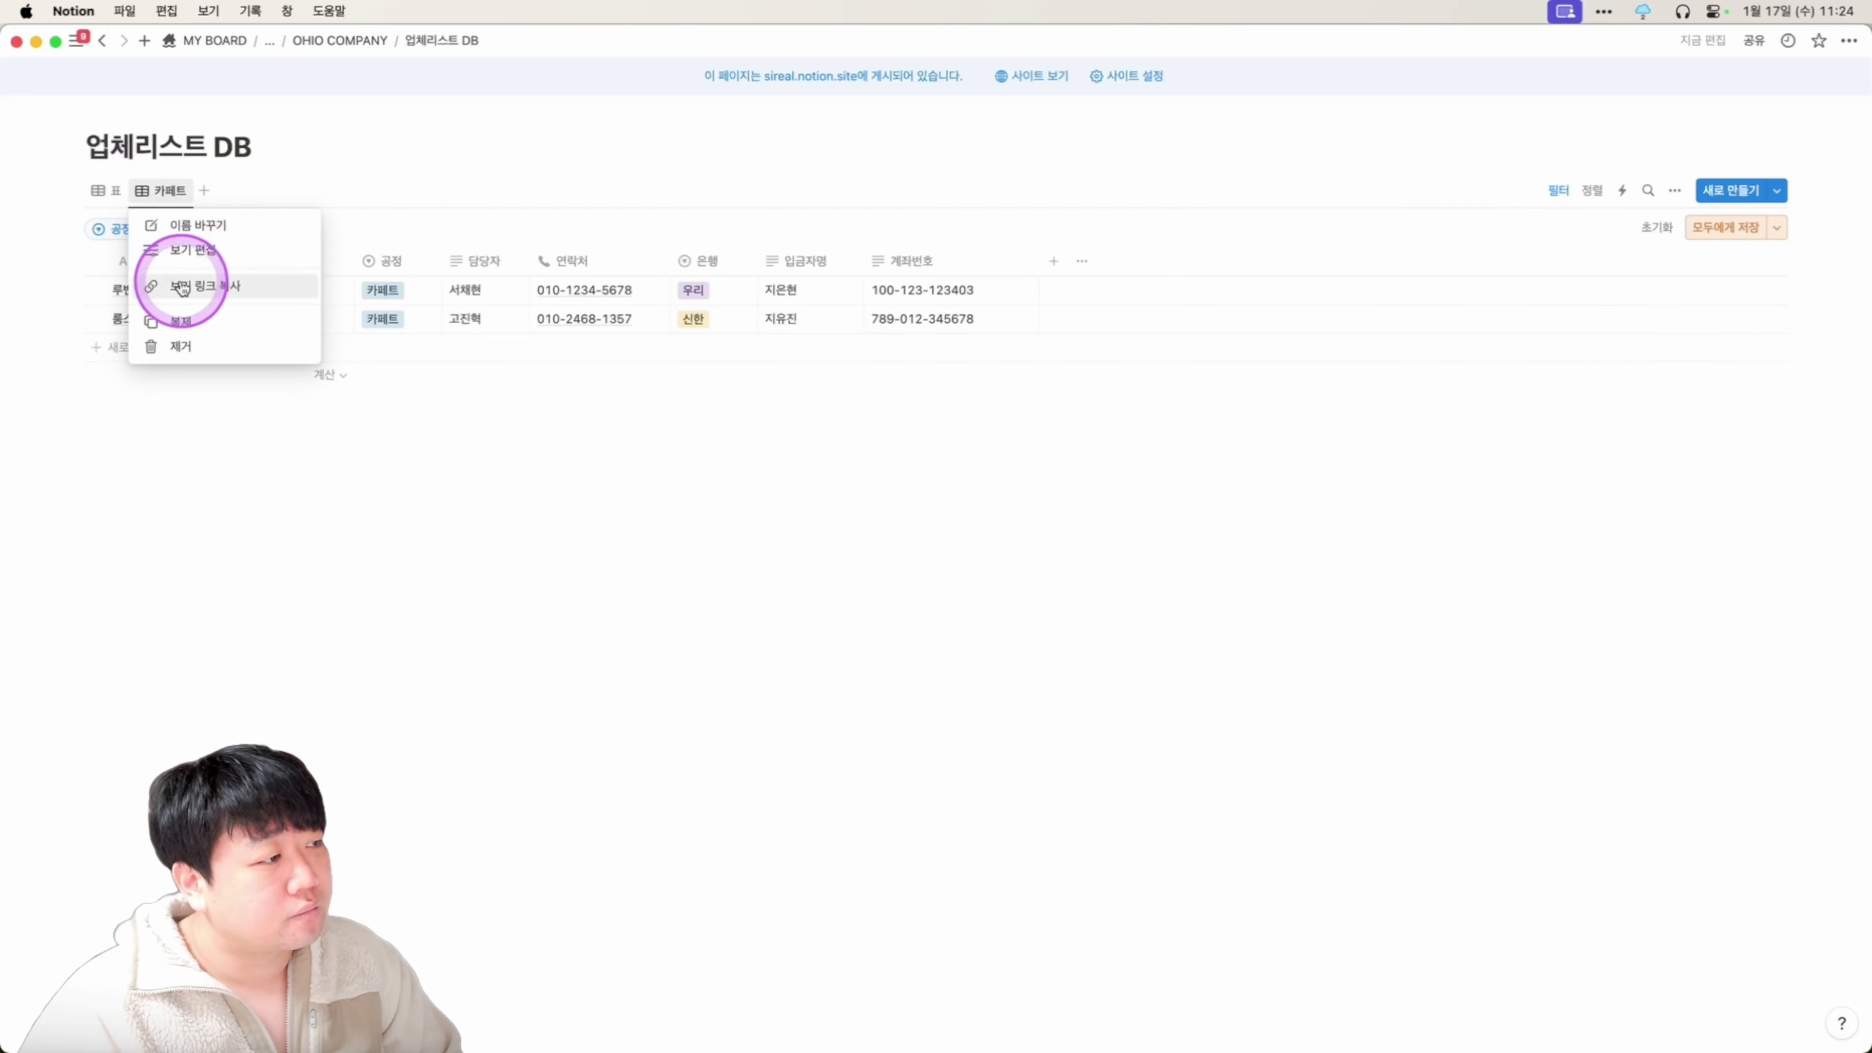
pyautogui.click(182, 321)
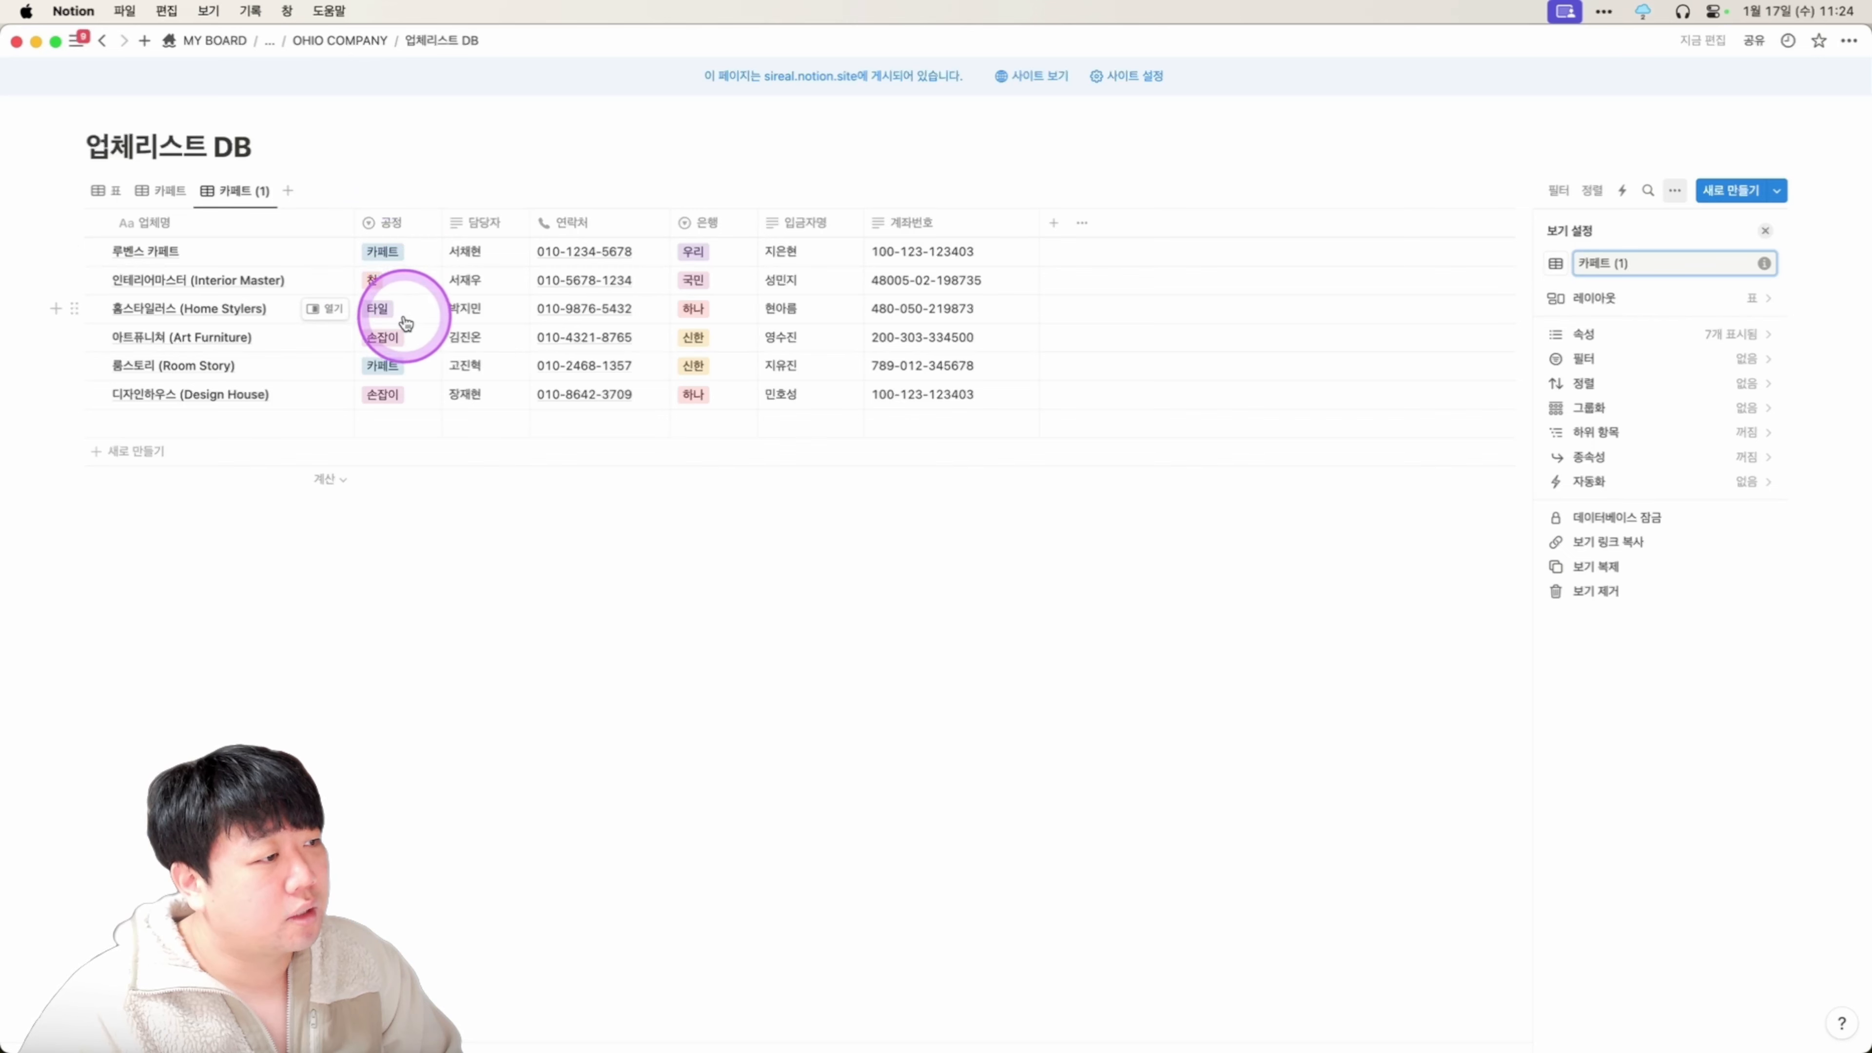
pyautogui.click(382, 224)
pyautogui.click(389, 374)
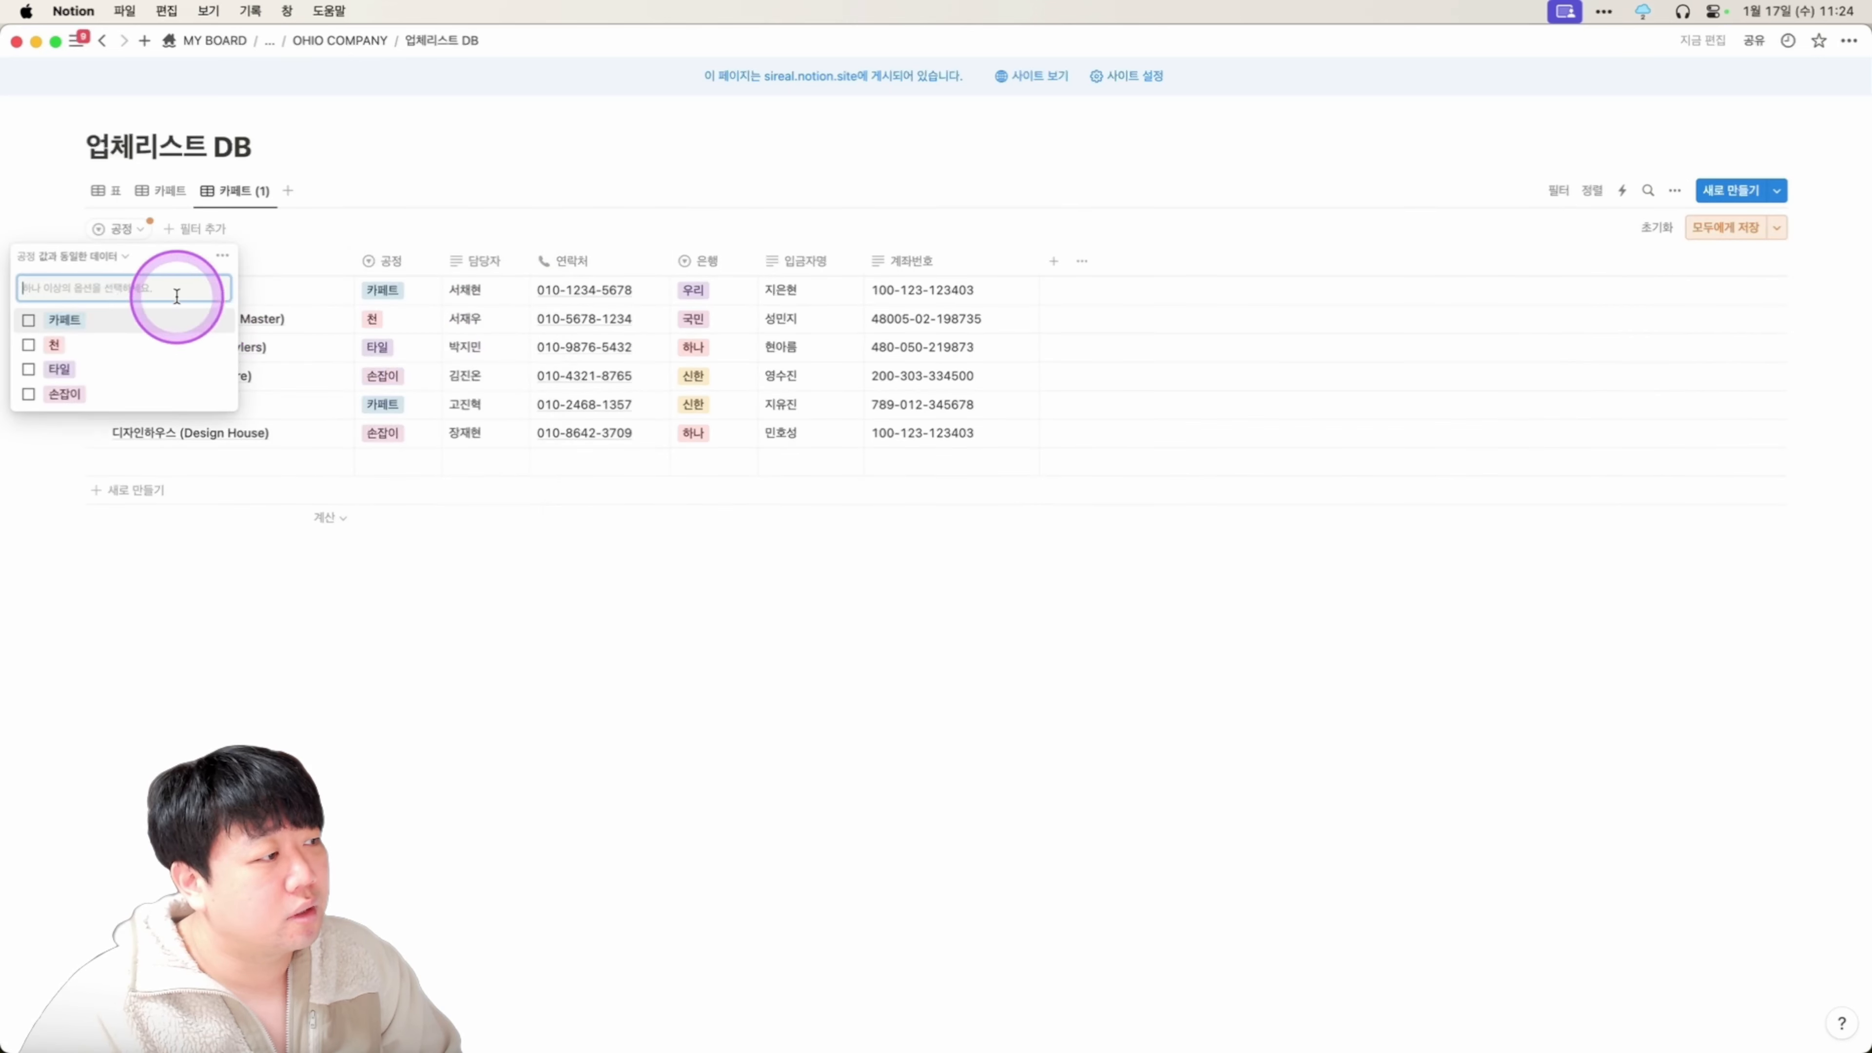
pyautogui.click(59, 369)
# Rename the duplicated view 타일 and return to the unfiltered 표 view.
pyautogui.click(244, 196)
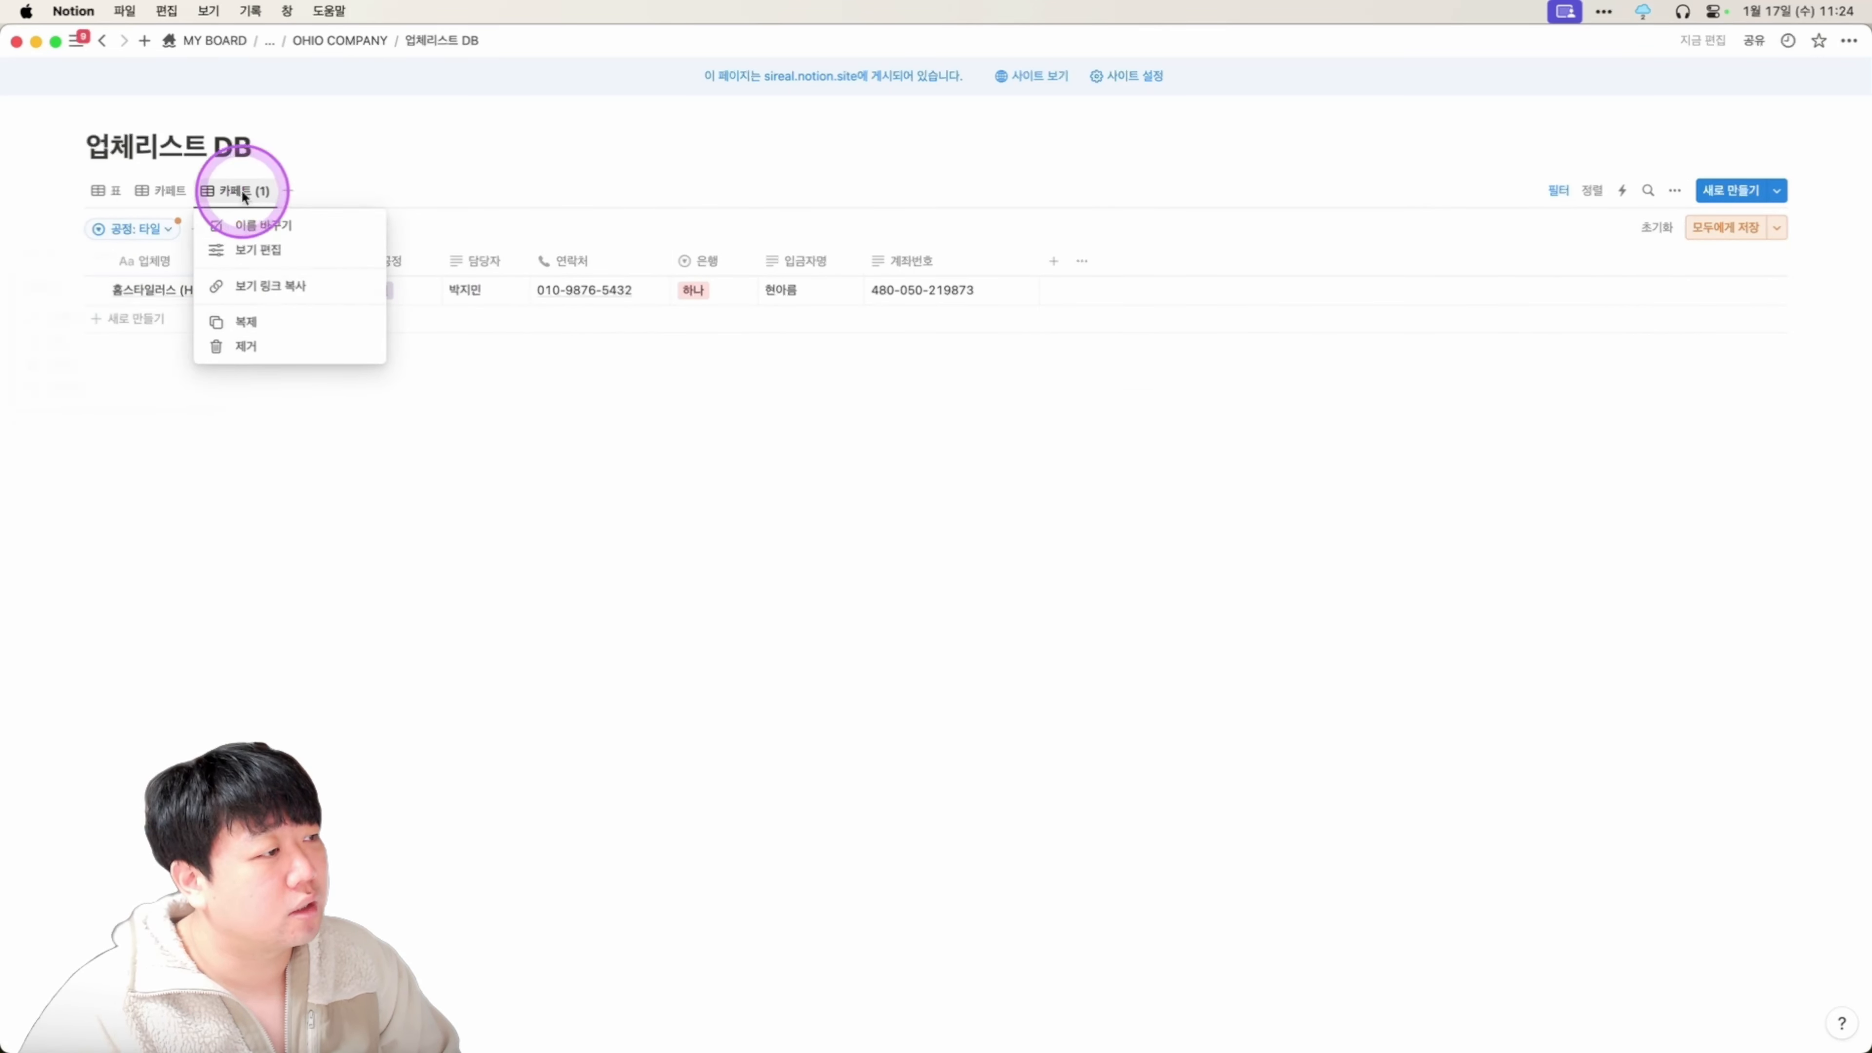
pyautogui.click(270, 227)
pyautogui.write('타일')
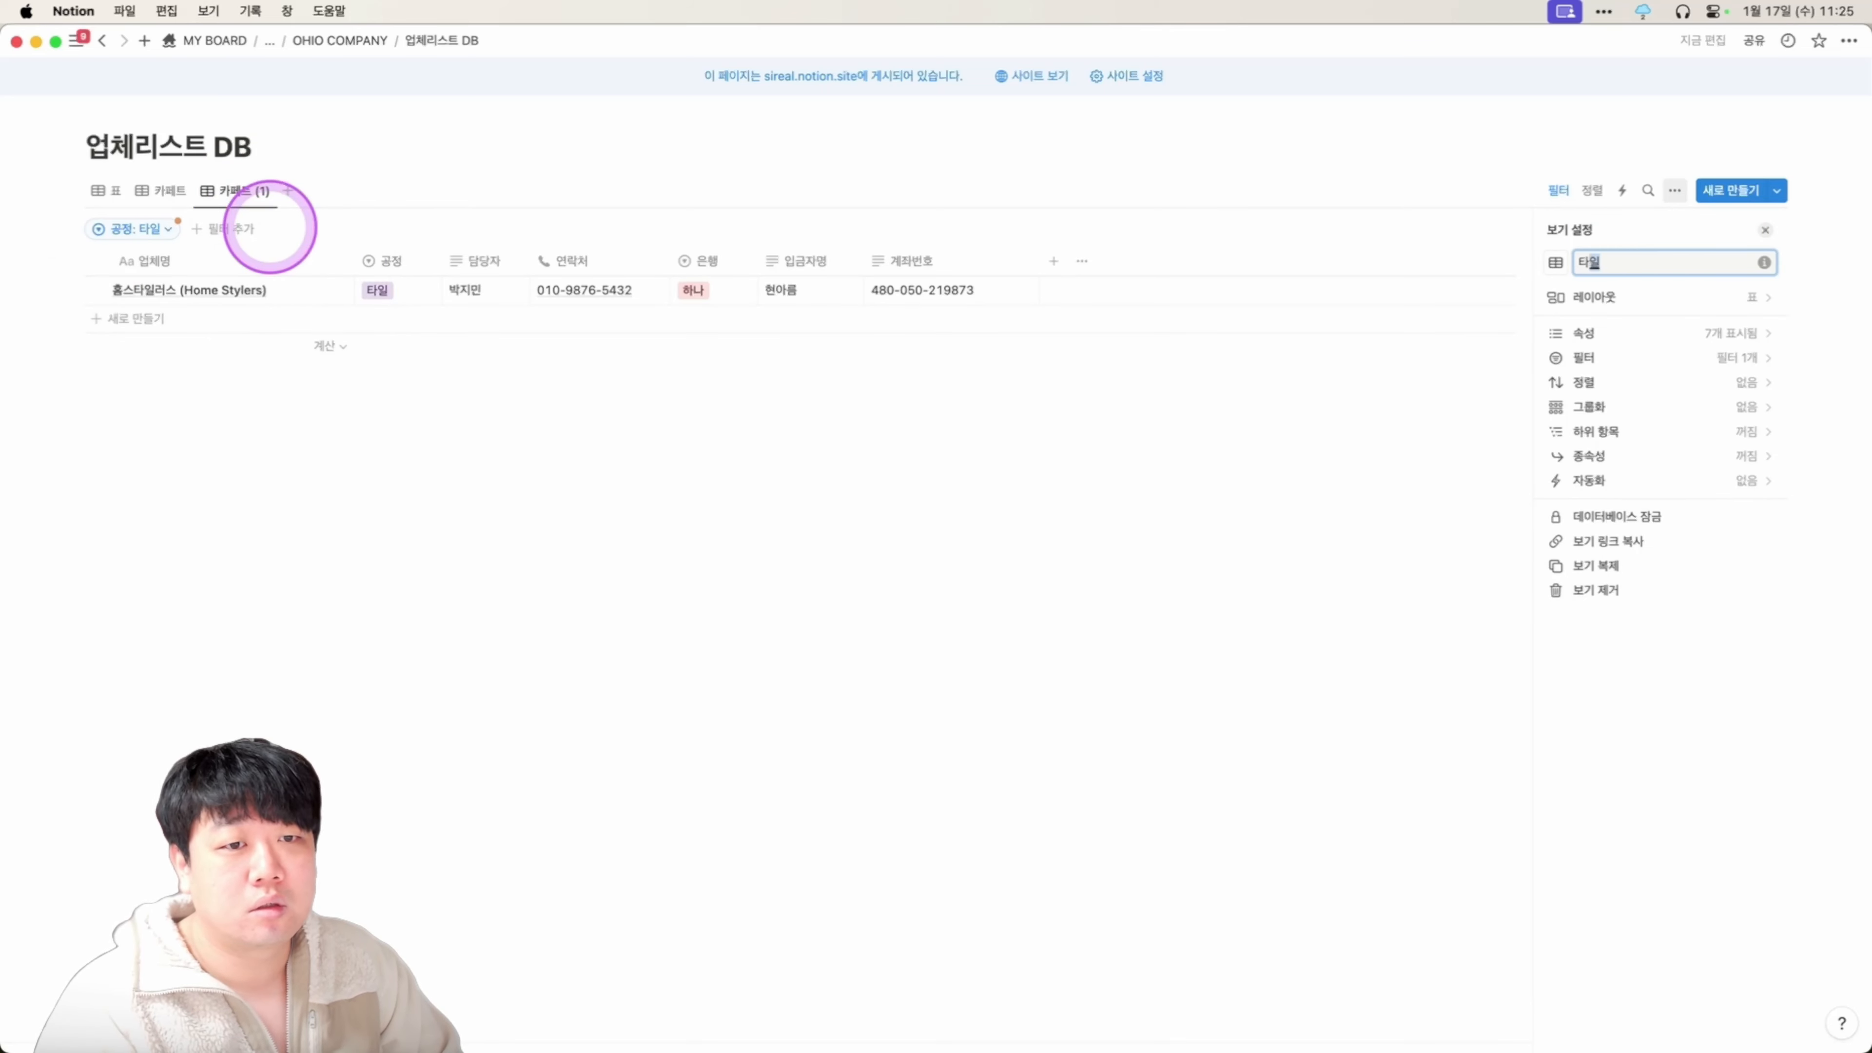
pyautogui.click(324, 188)
pyautogui.click(107, 190)
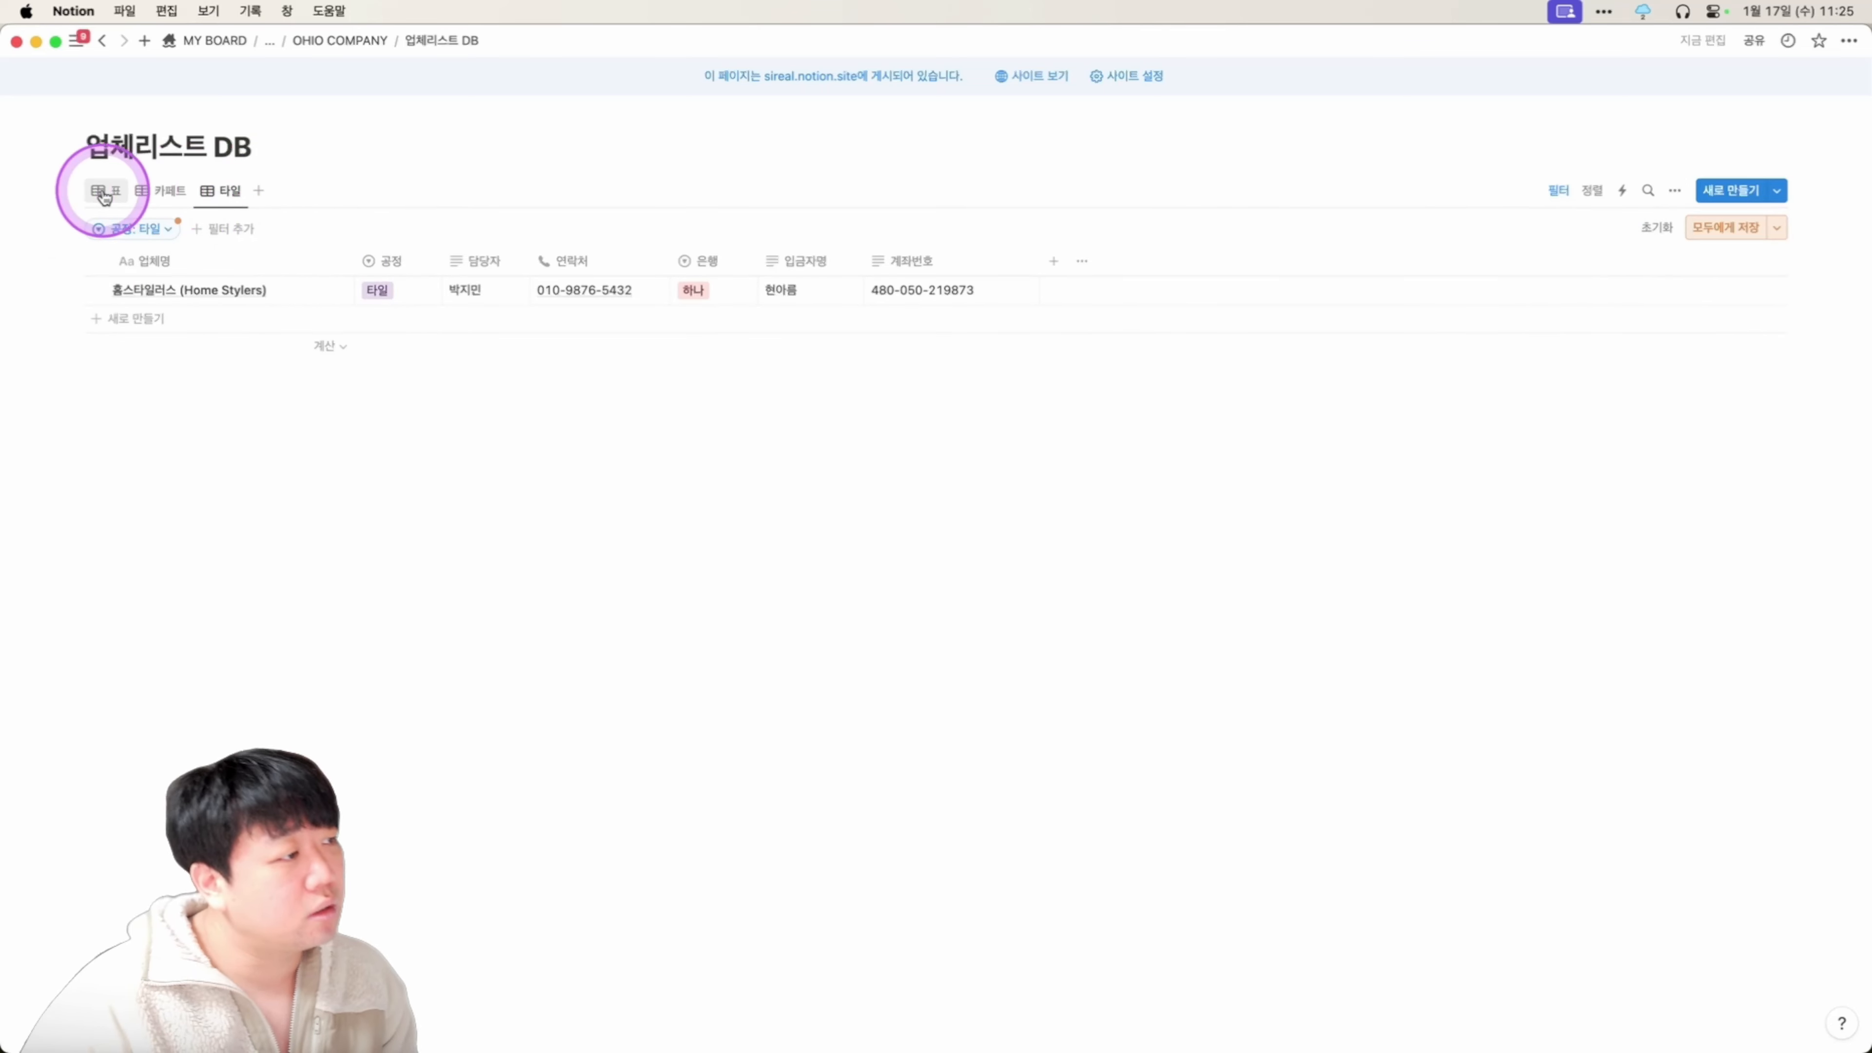
pyautogui.click(109, 190)
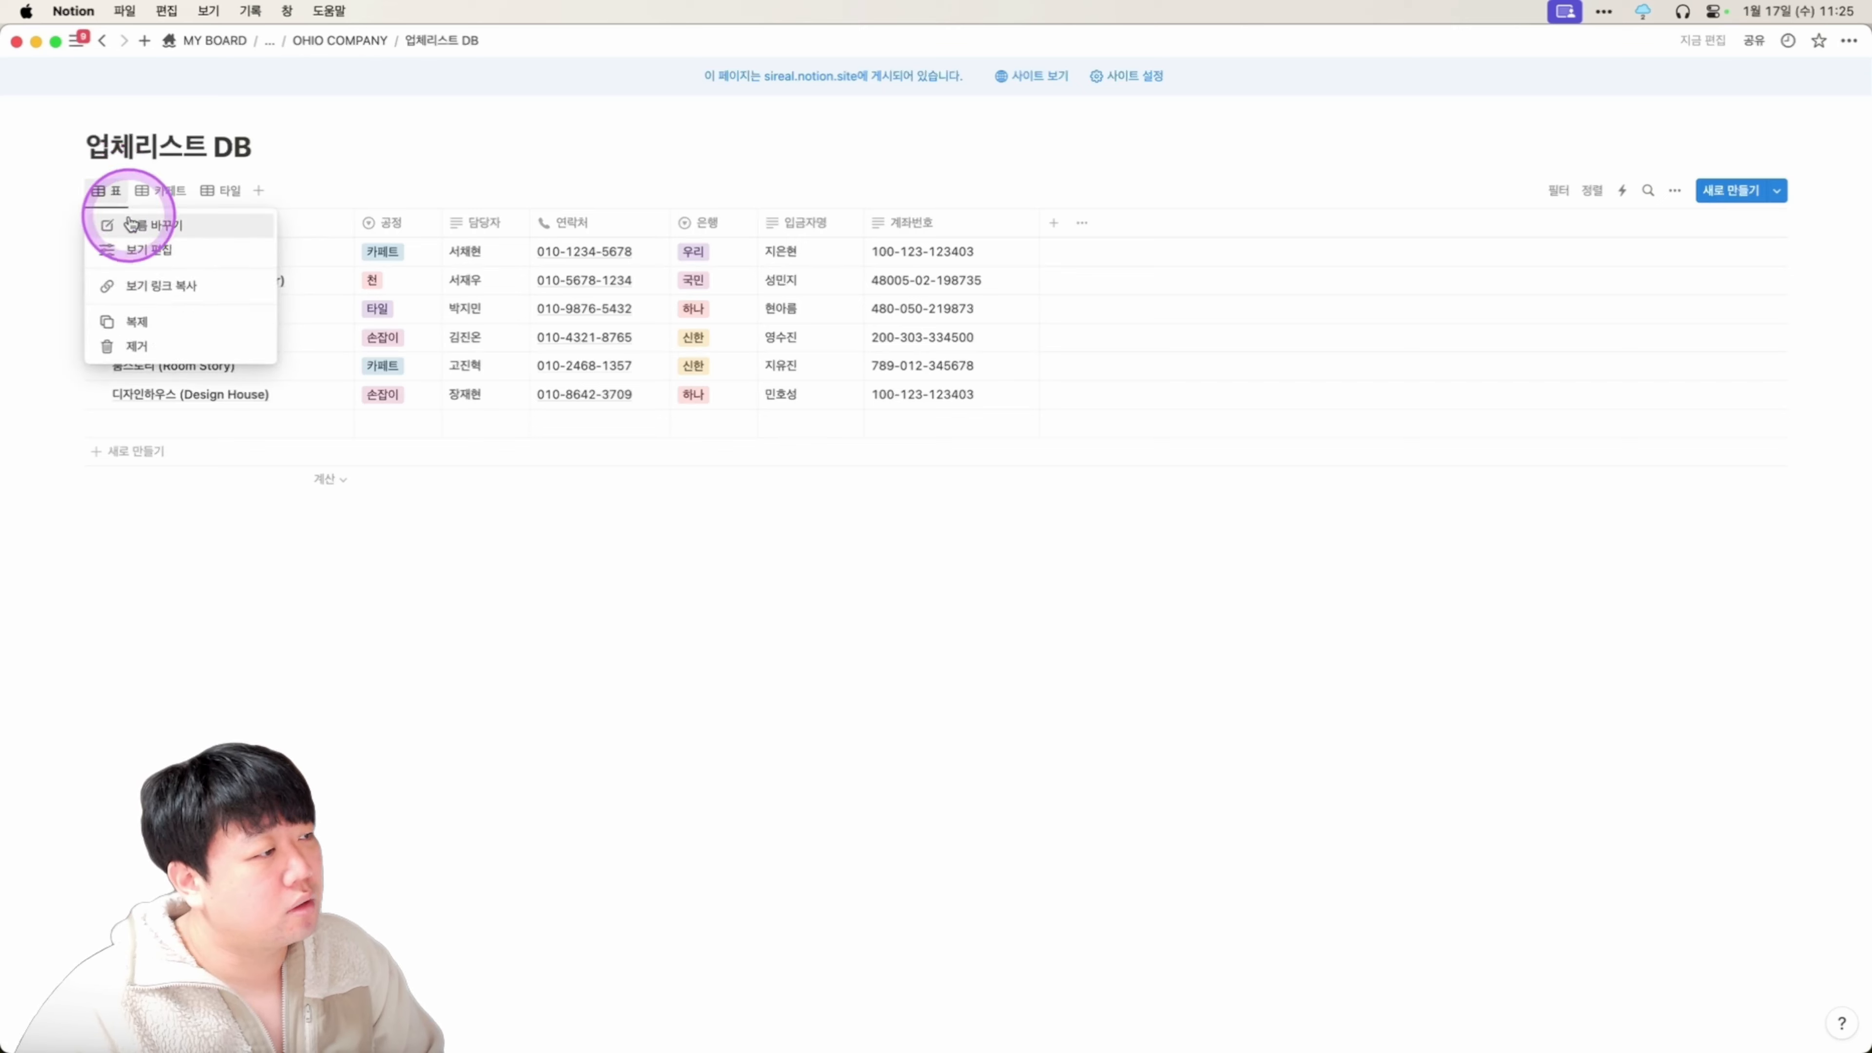
# Rename the 표 view to 전체 and move it to the last position.
pyautogui.click(137, 226)
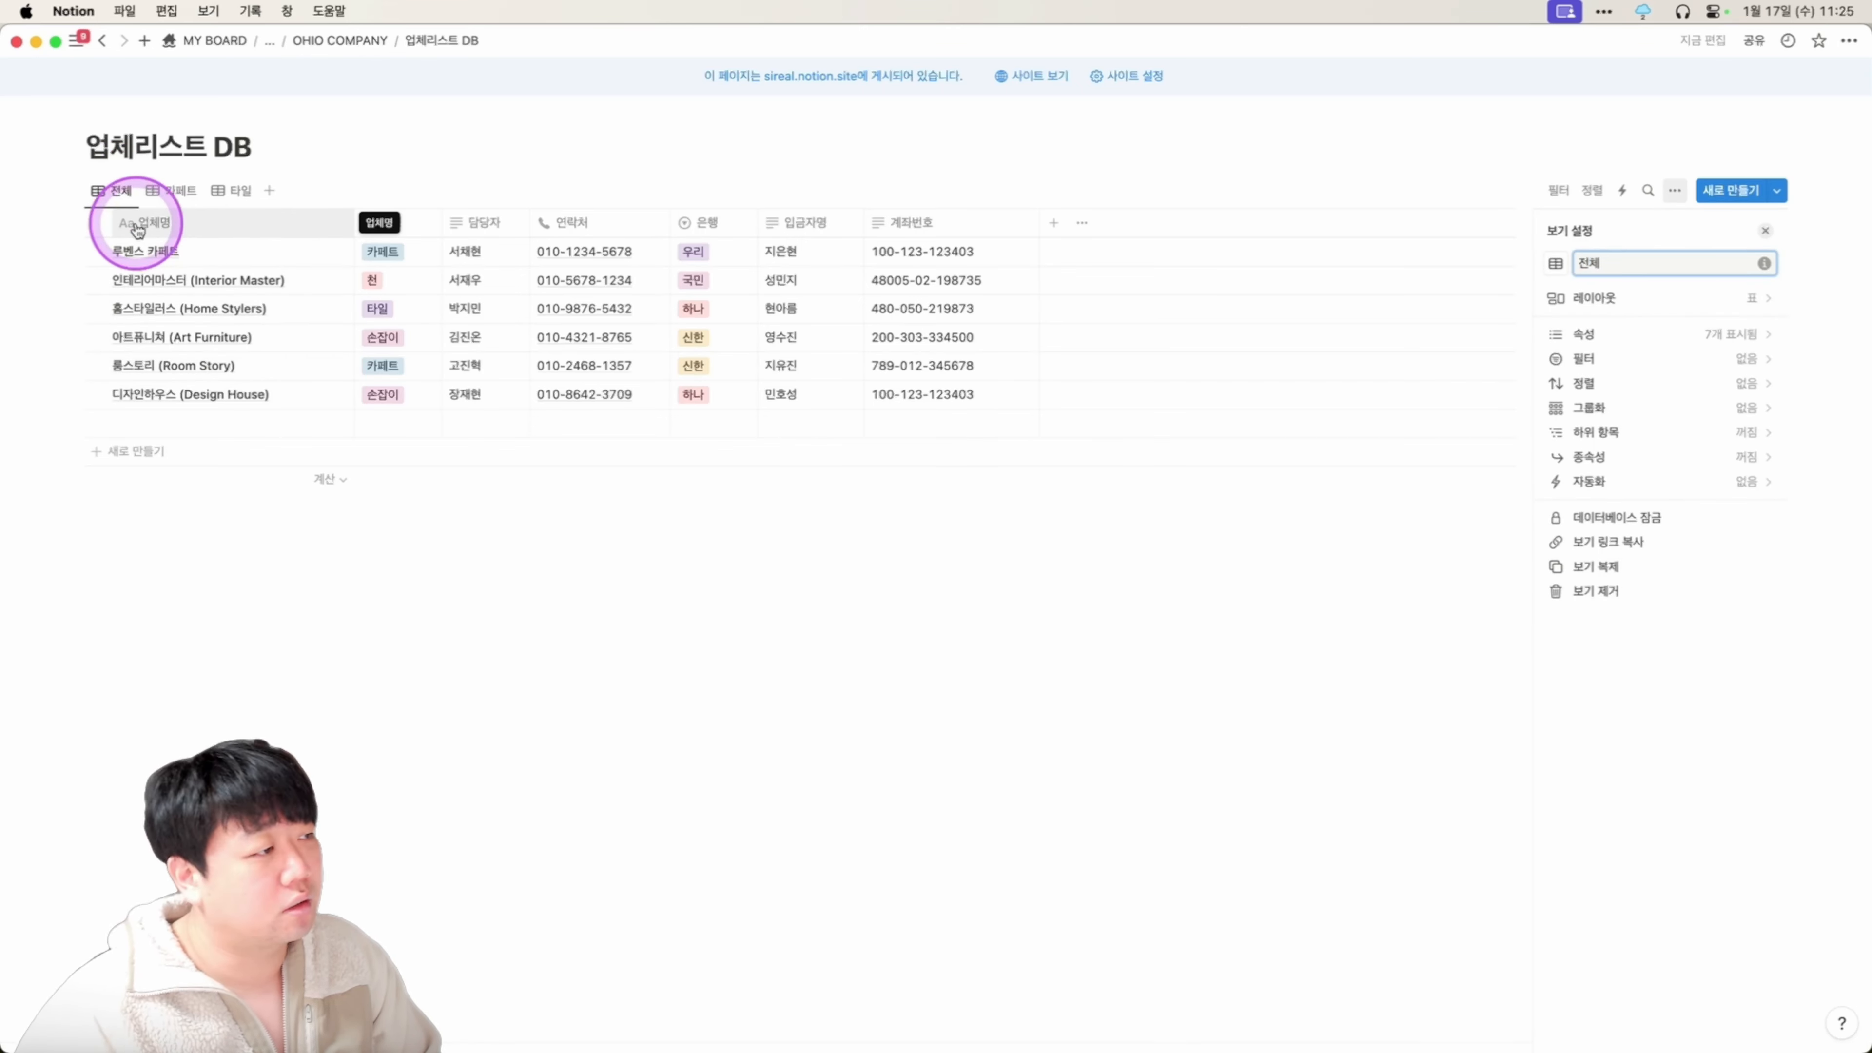
pyautogui.moveTo(118, 189); pyautogui.dragTo(236, 180)
pyautogui.click(121, 195)
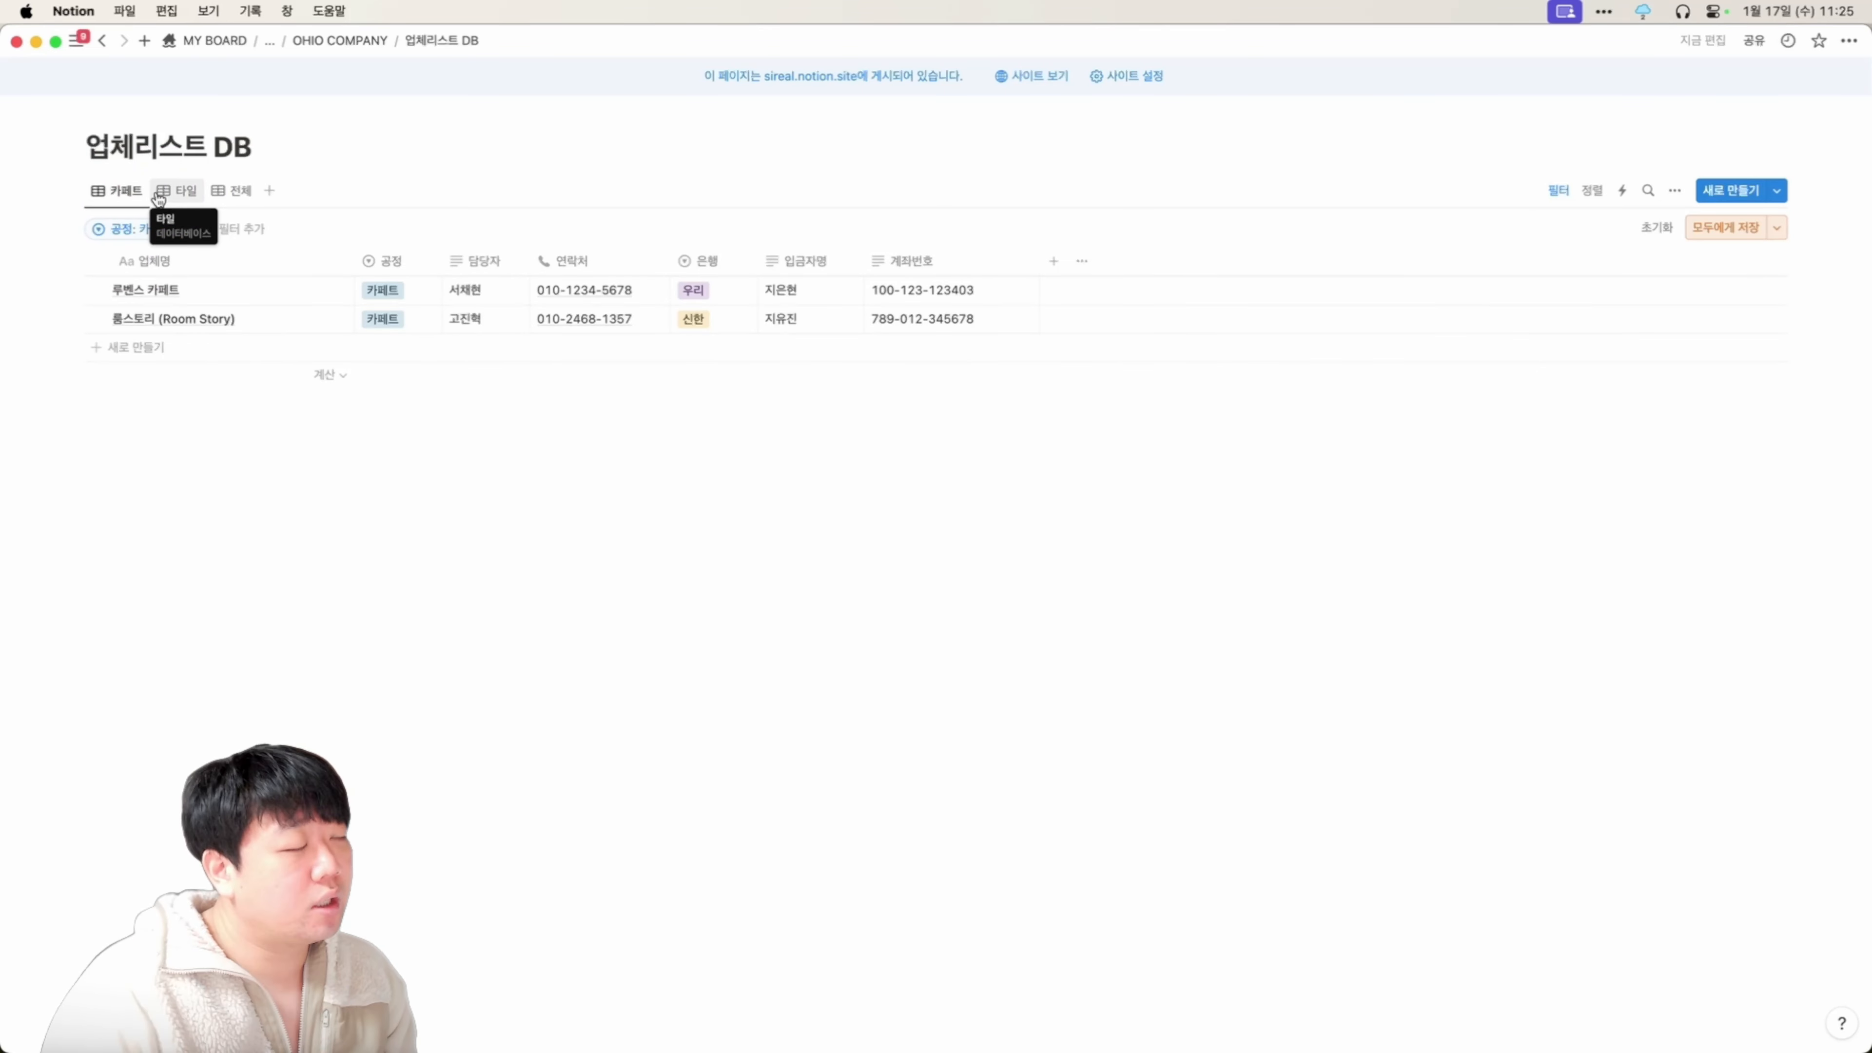
# Save the 타일 view's filter for everyone and also include 천 vendors.
pyautogui.click(159, 194)
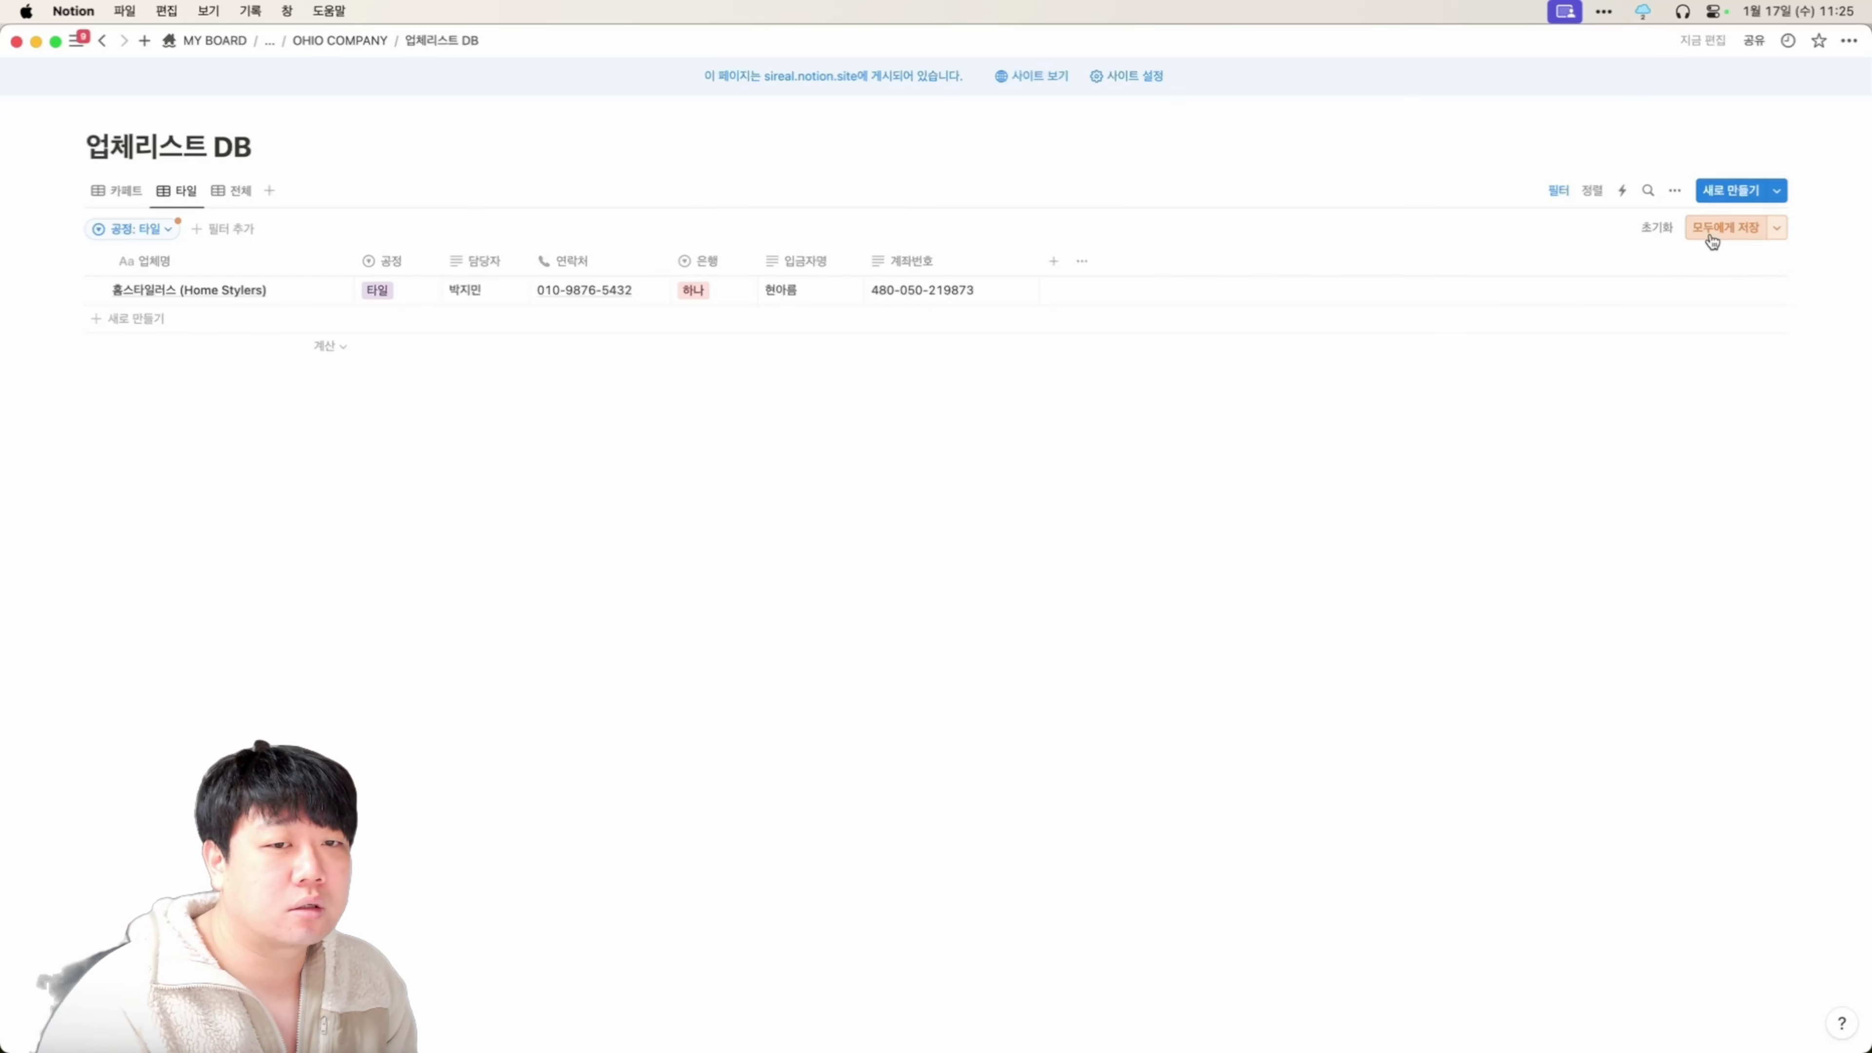
pyautogui.click(1714, 241)
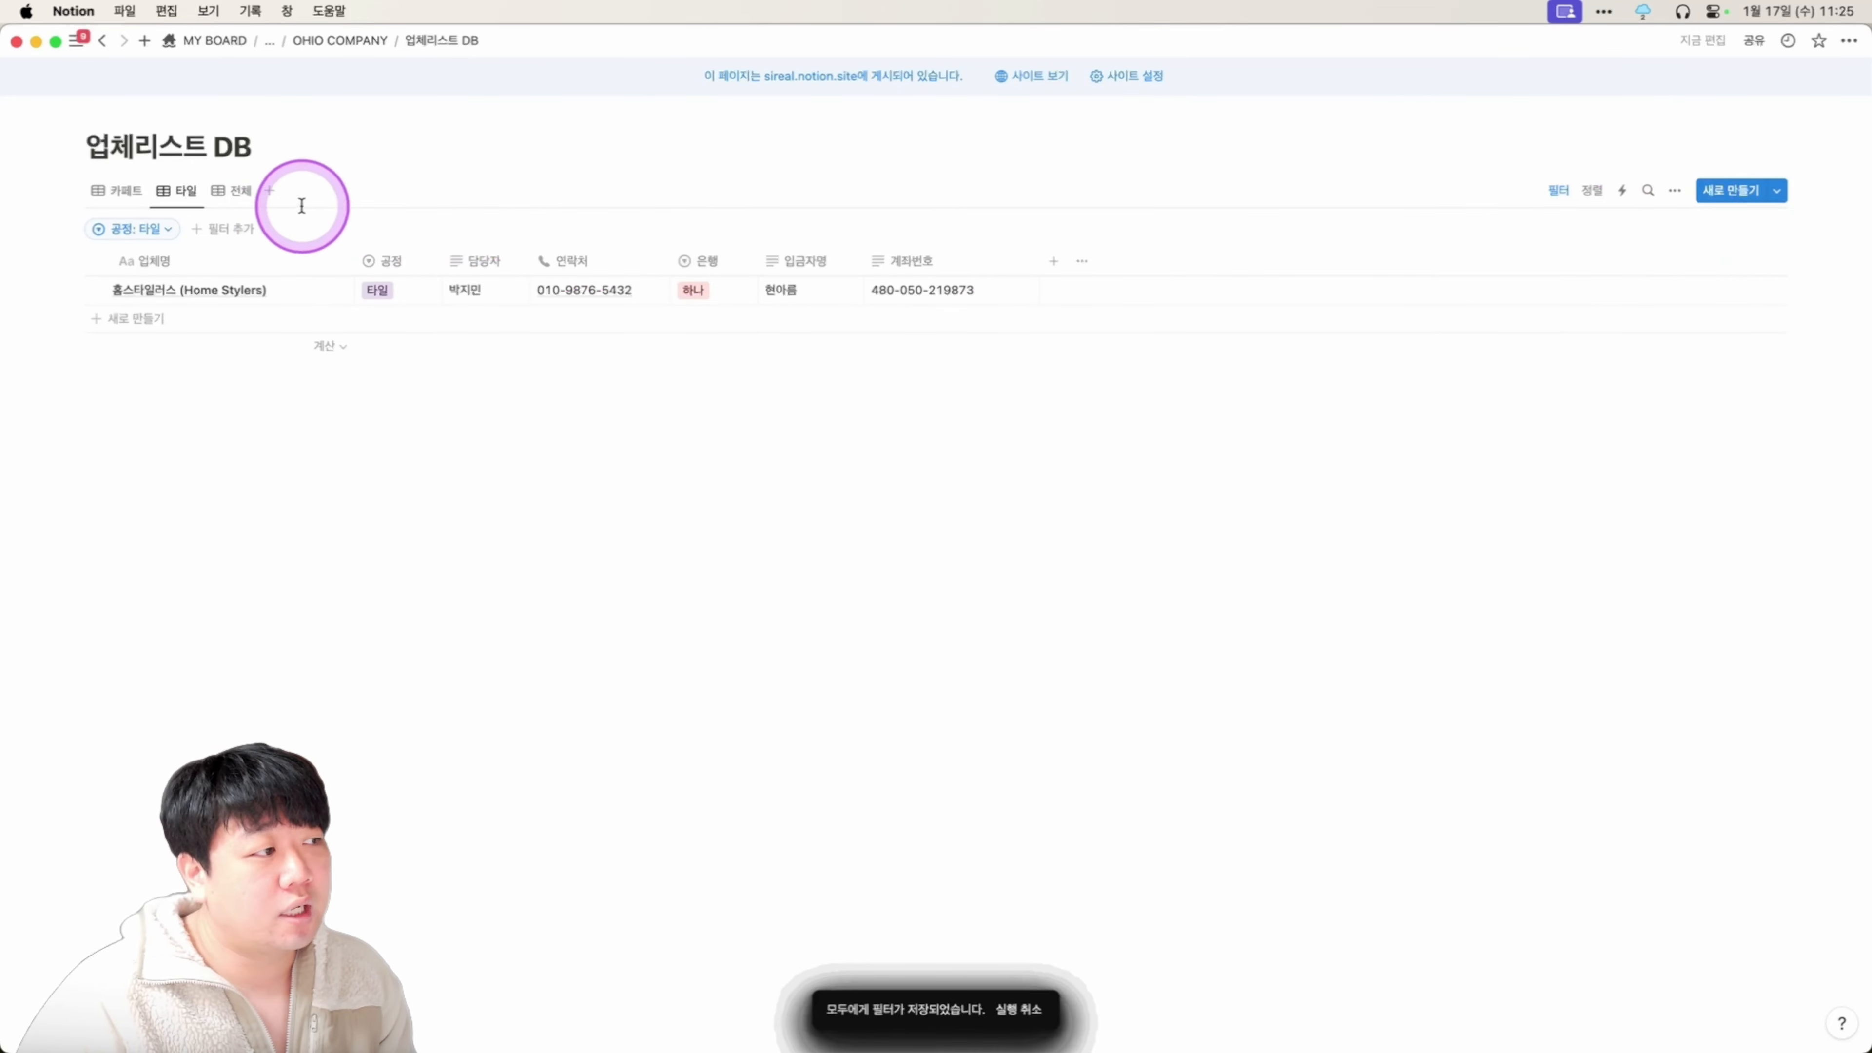
pyautogui.click(140, 229)
pyautogui.click(195, 344)
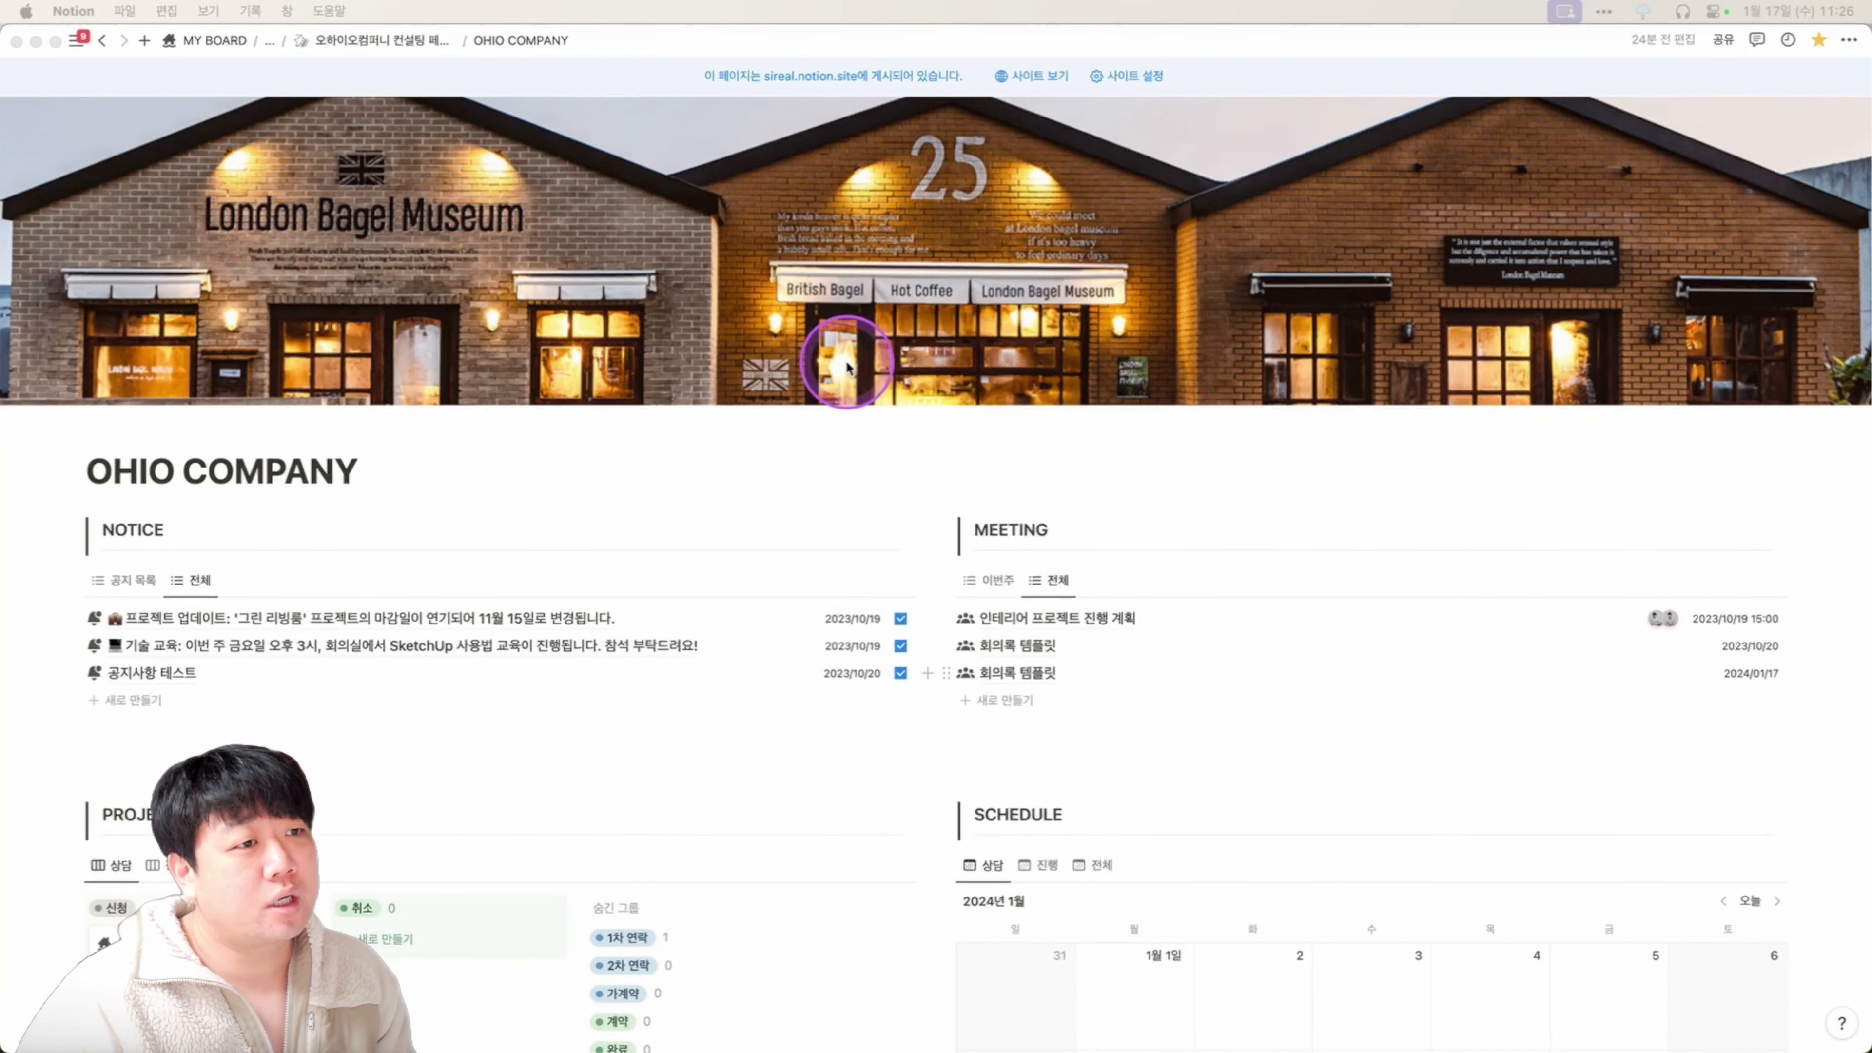
pyautogui.scroll(-2, 805, 377)
pyautogui.click(695, 367)
pyautogui.click(763, 371)
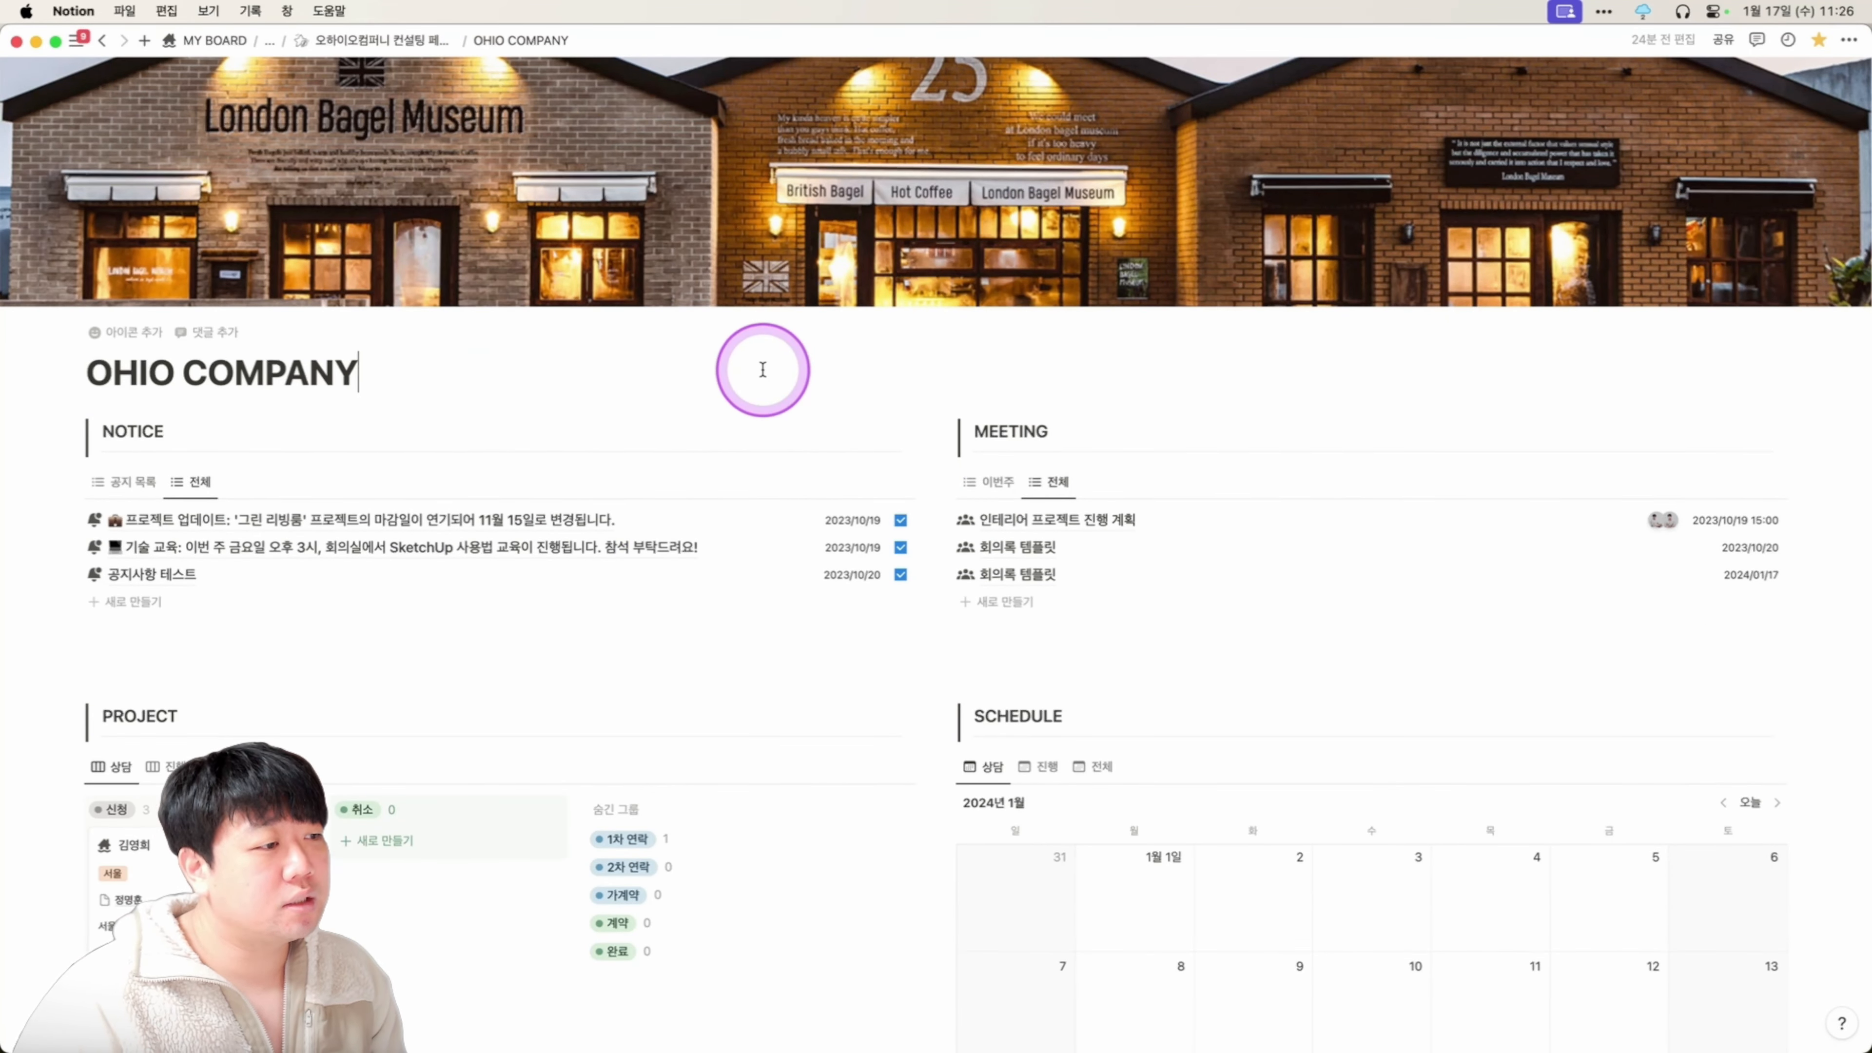
pyautogui.click(1719, 42)
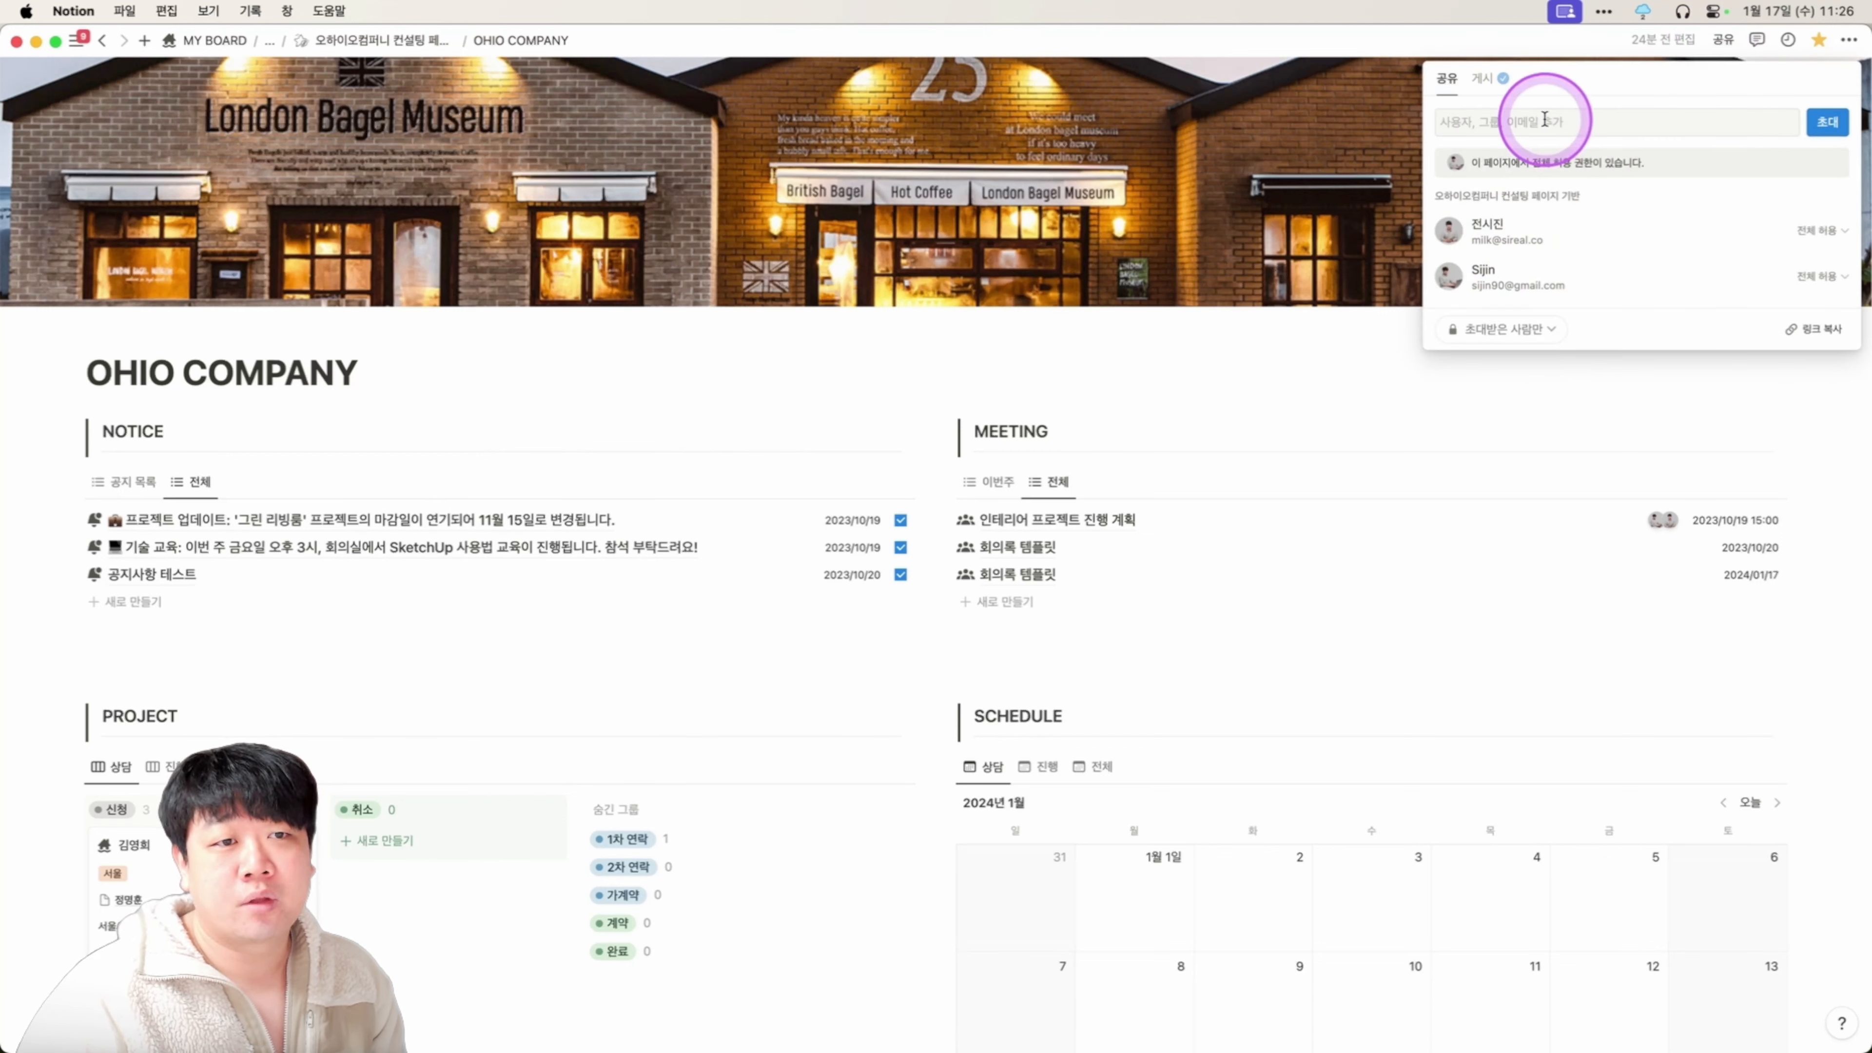
pyautogui.click(1576, 122)
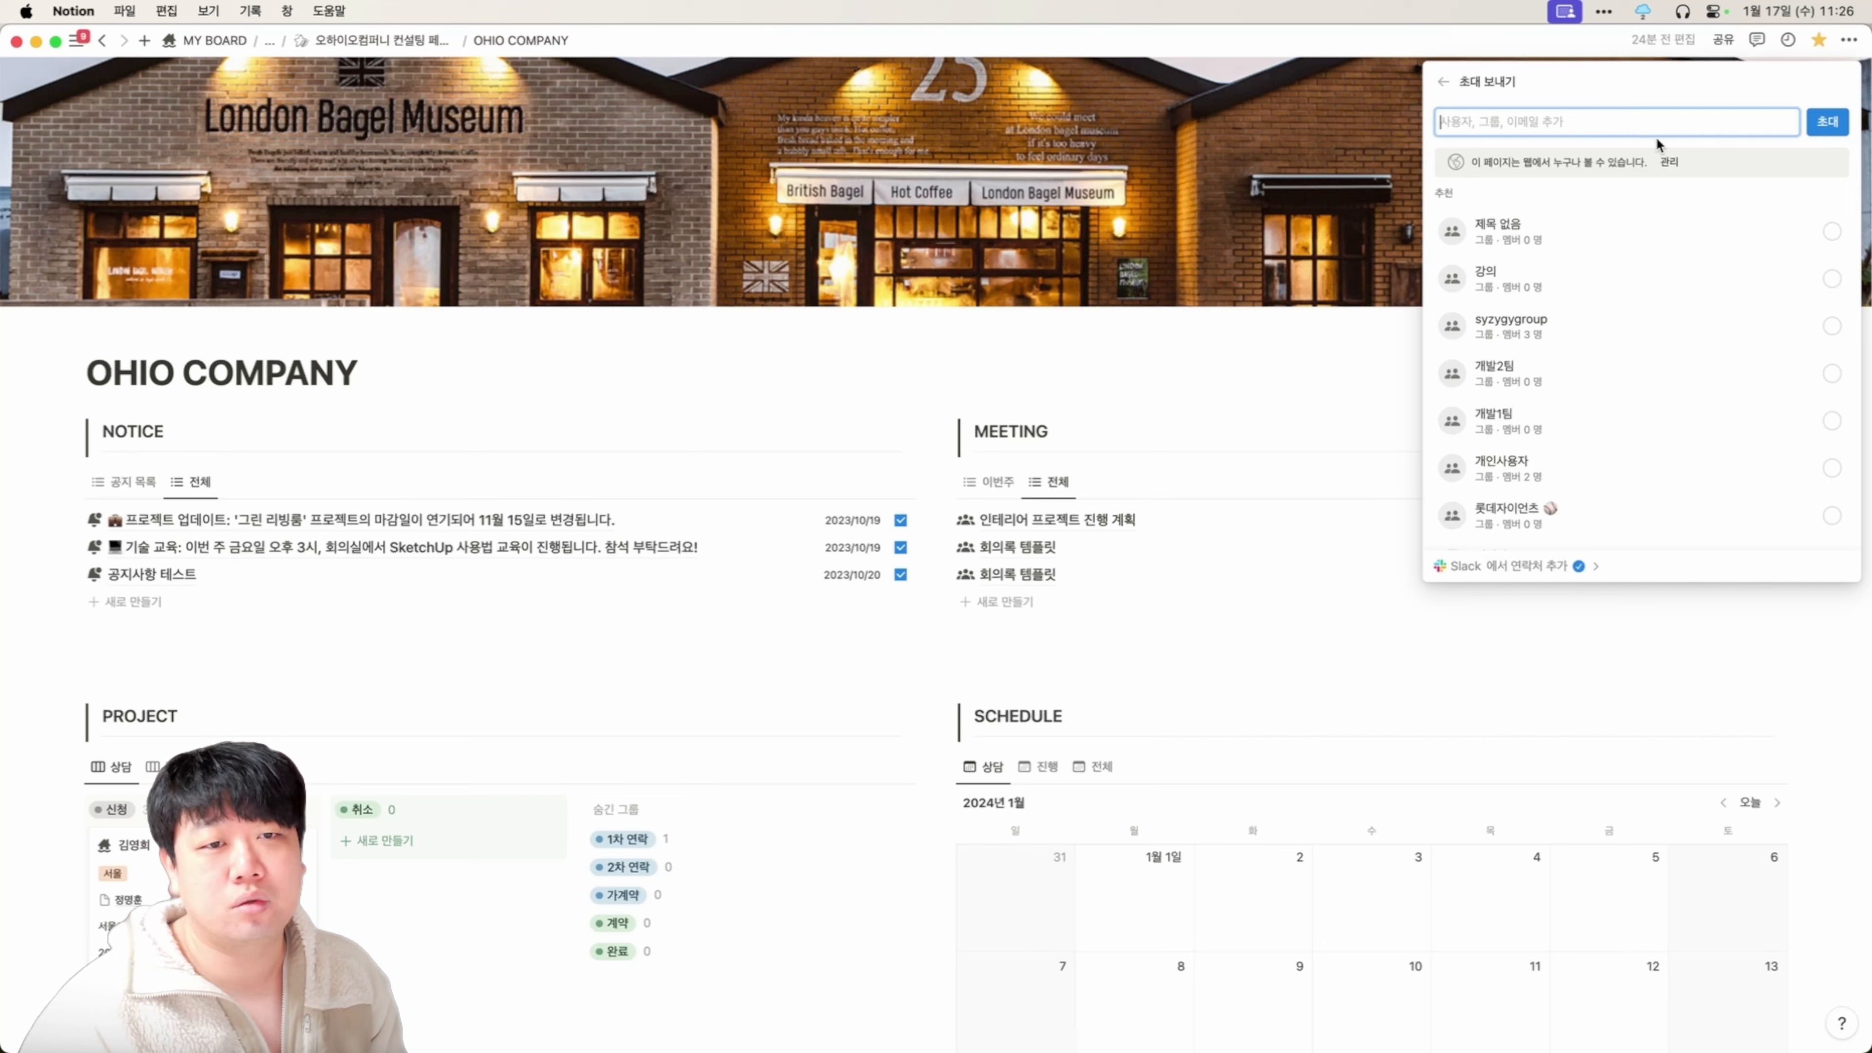
pyautogui.write('ㅅㄷㄴㅅ')
pyautogui.press('super+a')
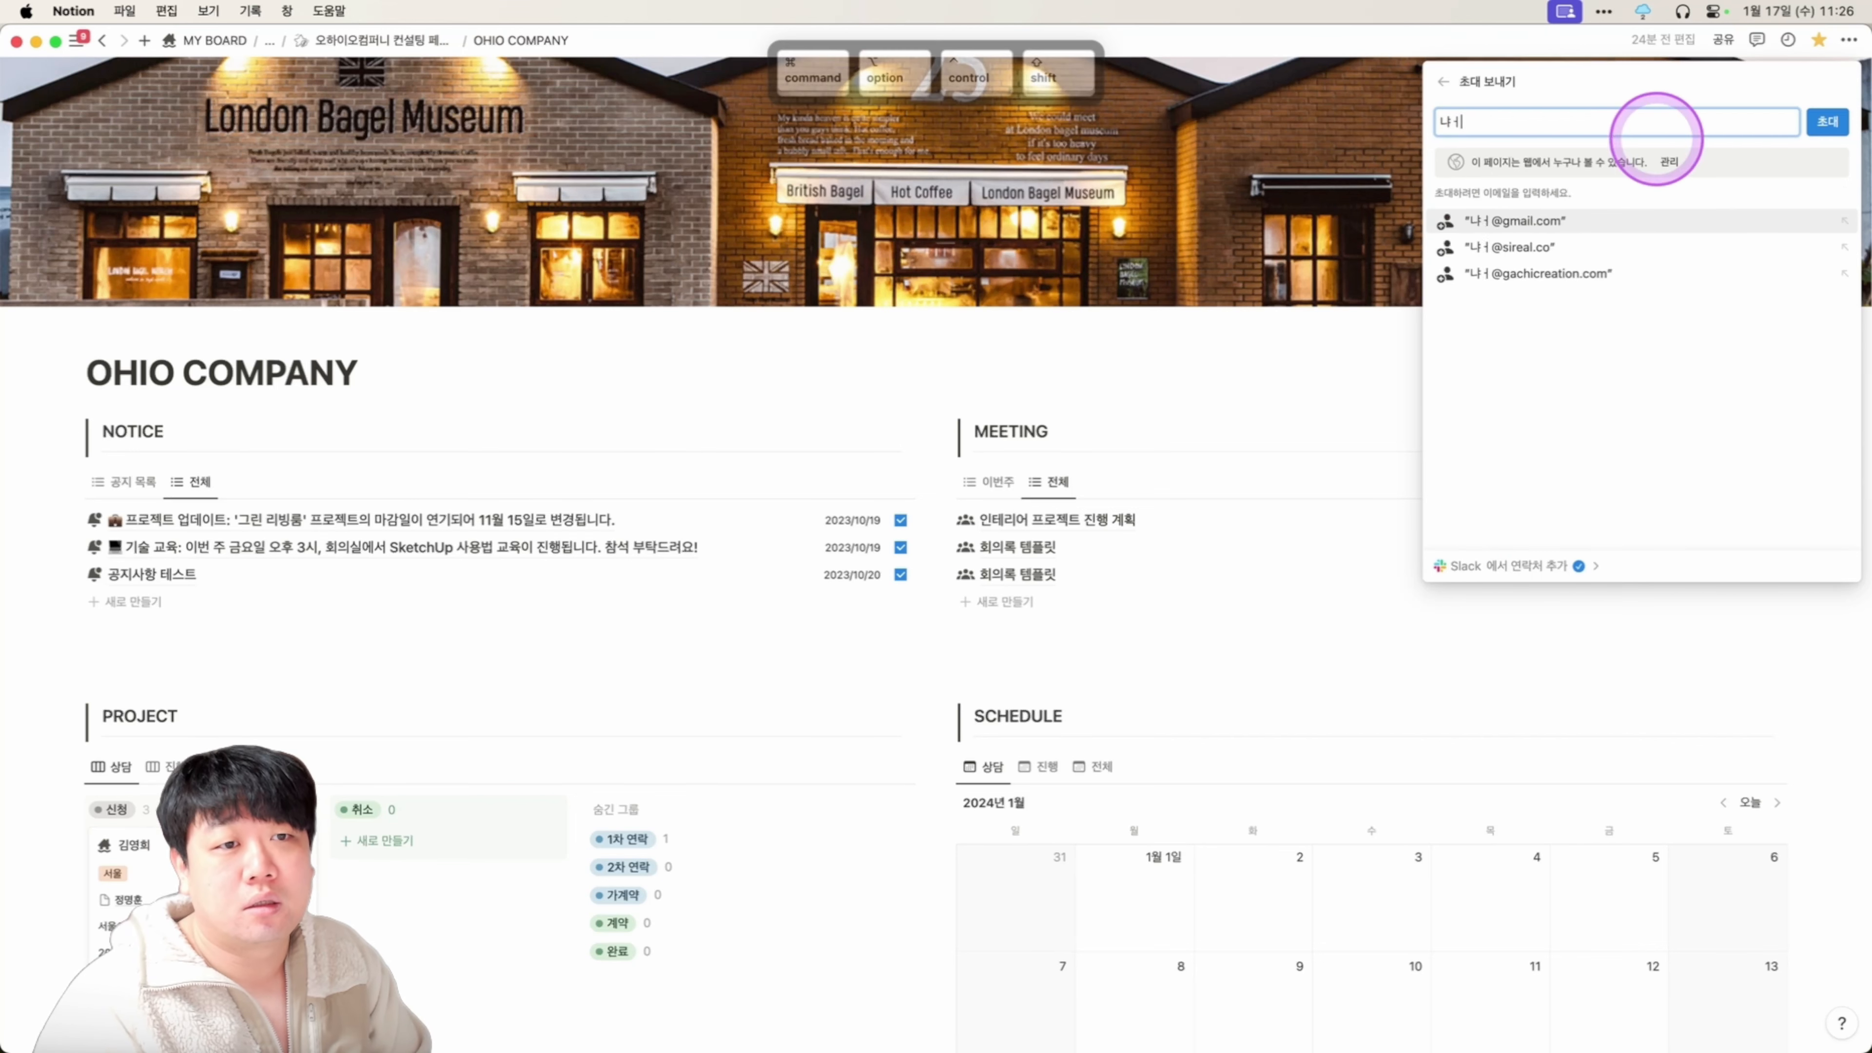
pyautogui.press('BackSpace')
pyautogui.press('capslock')
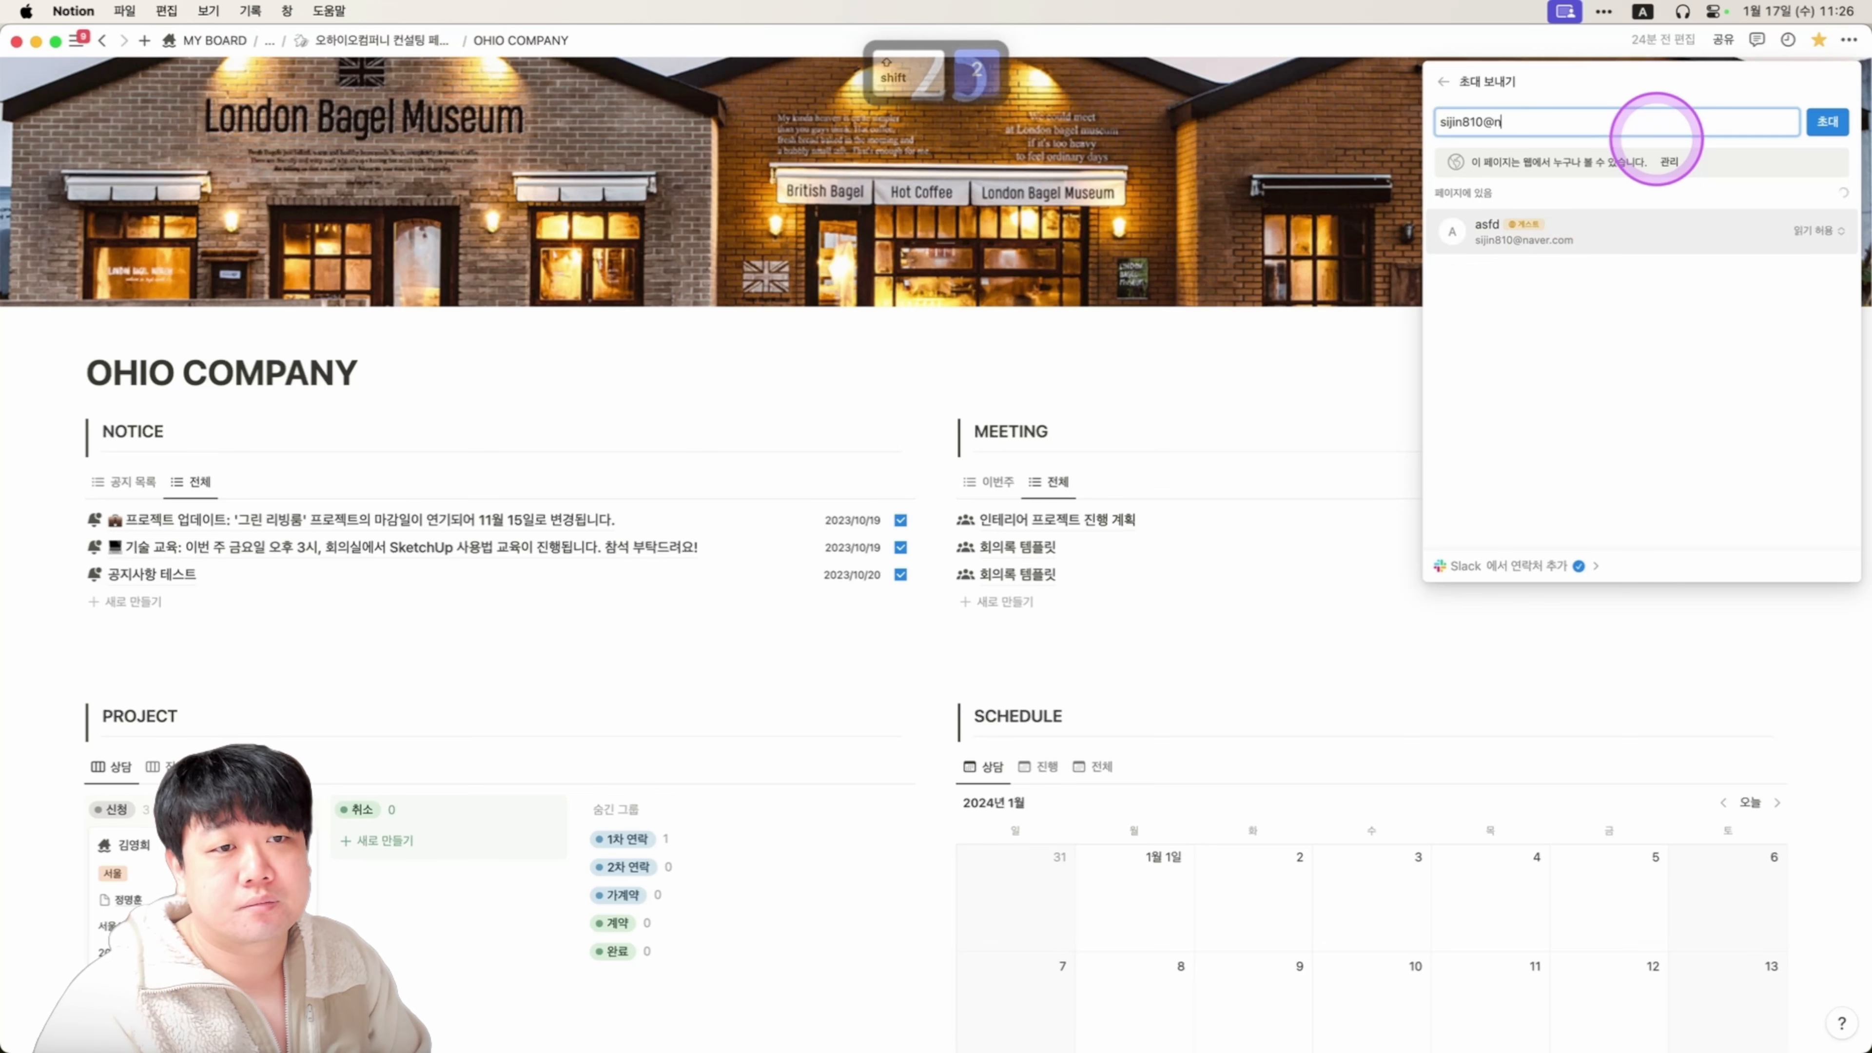
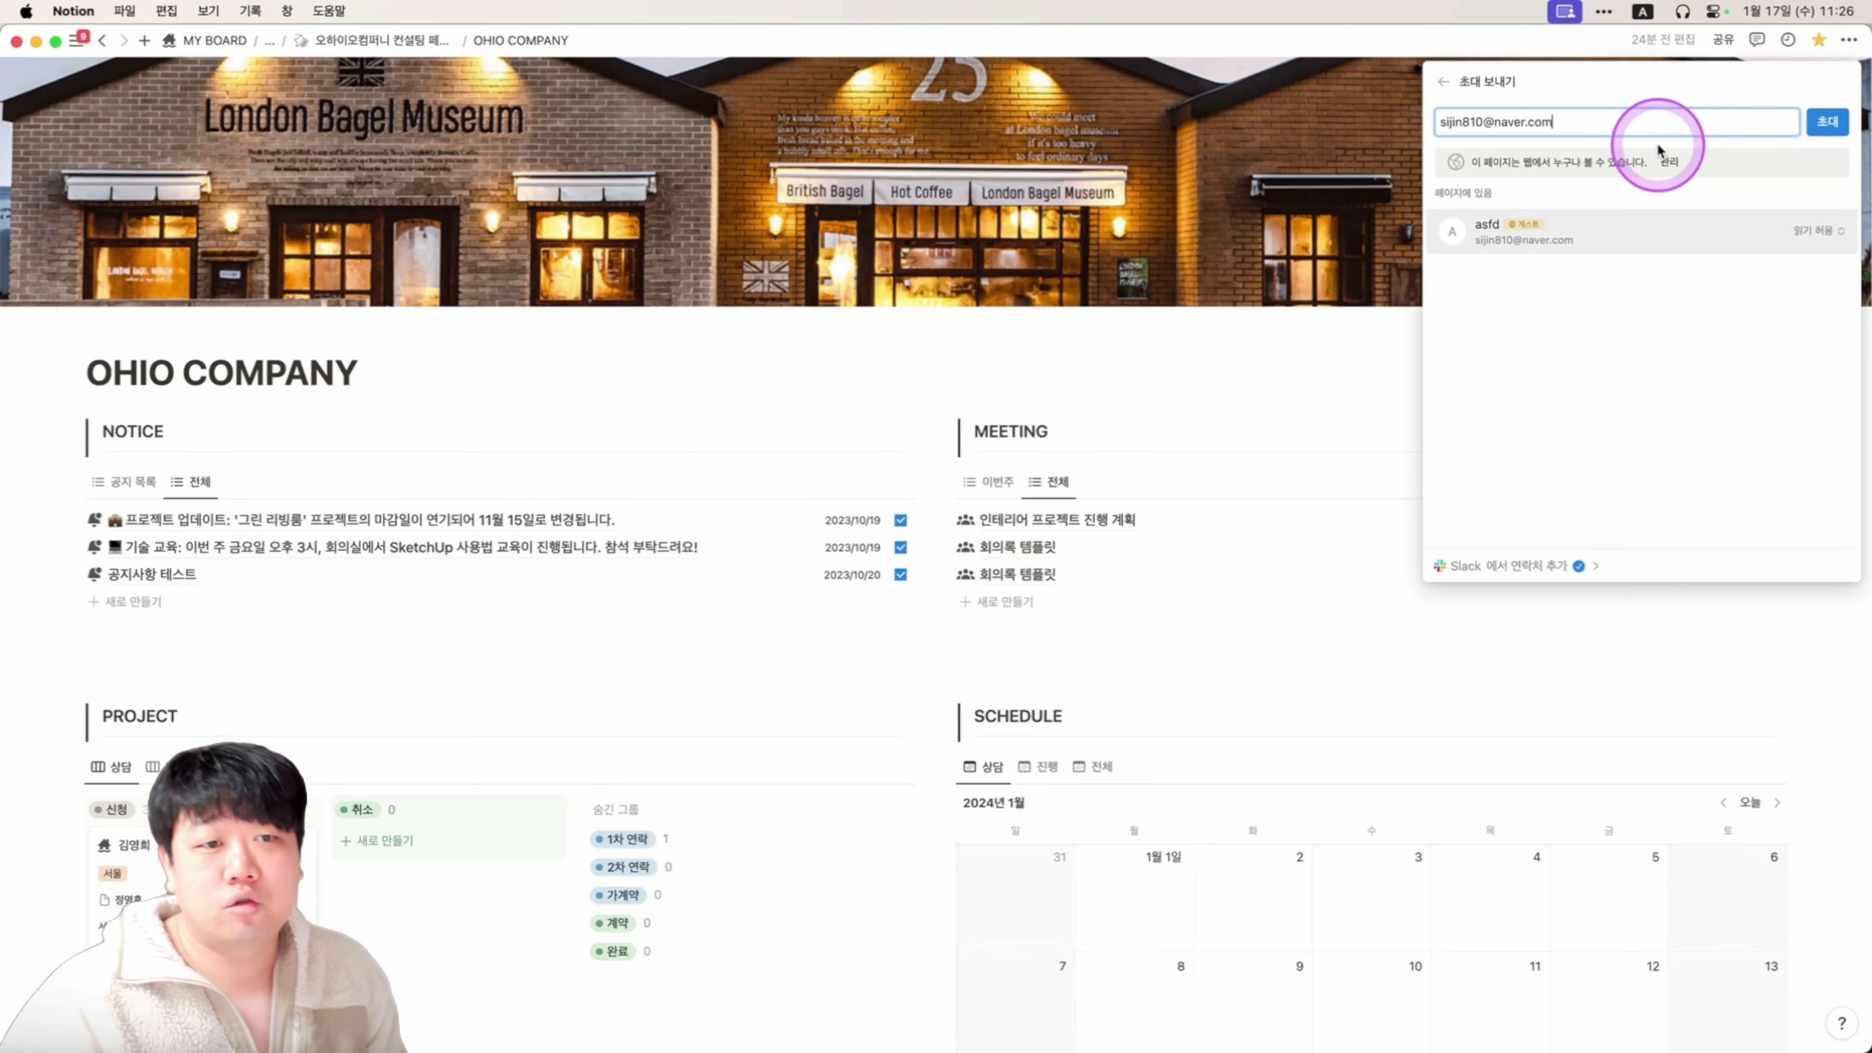
pyautogui.click(1613, 231)
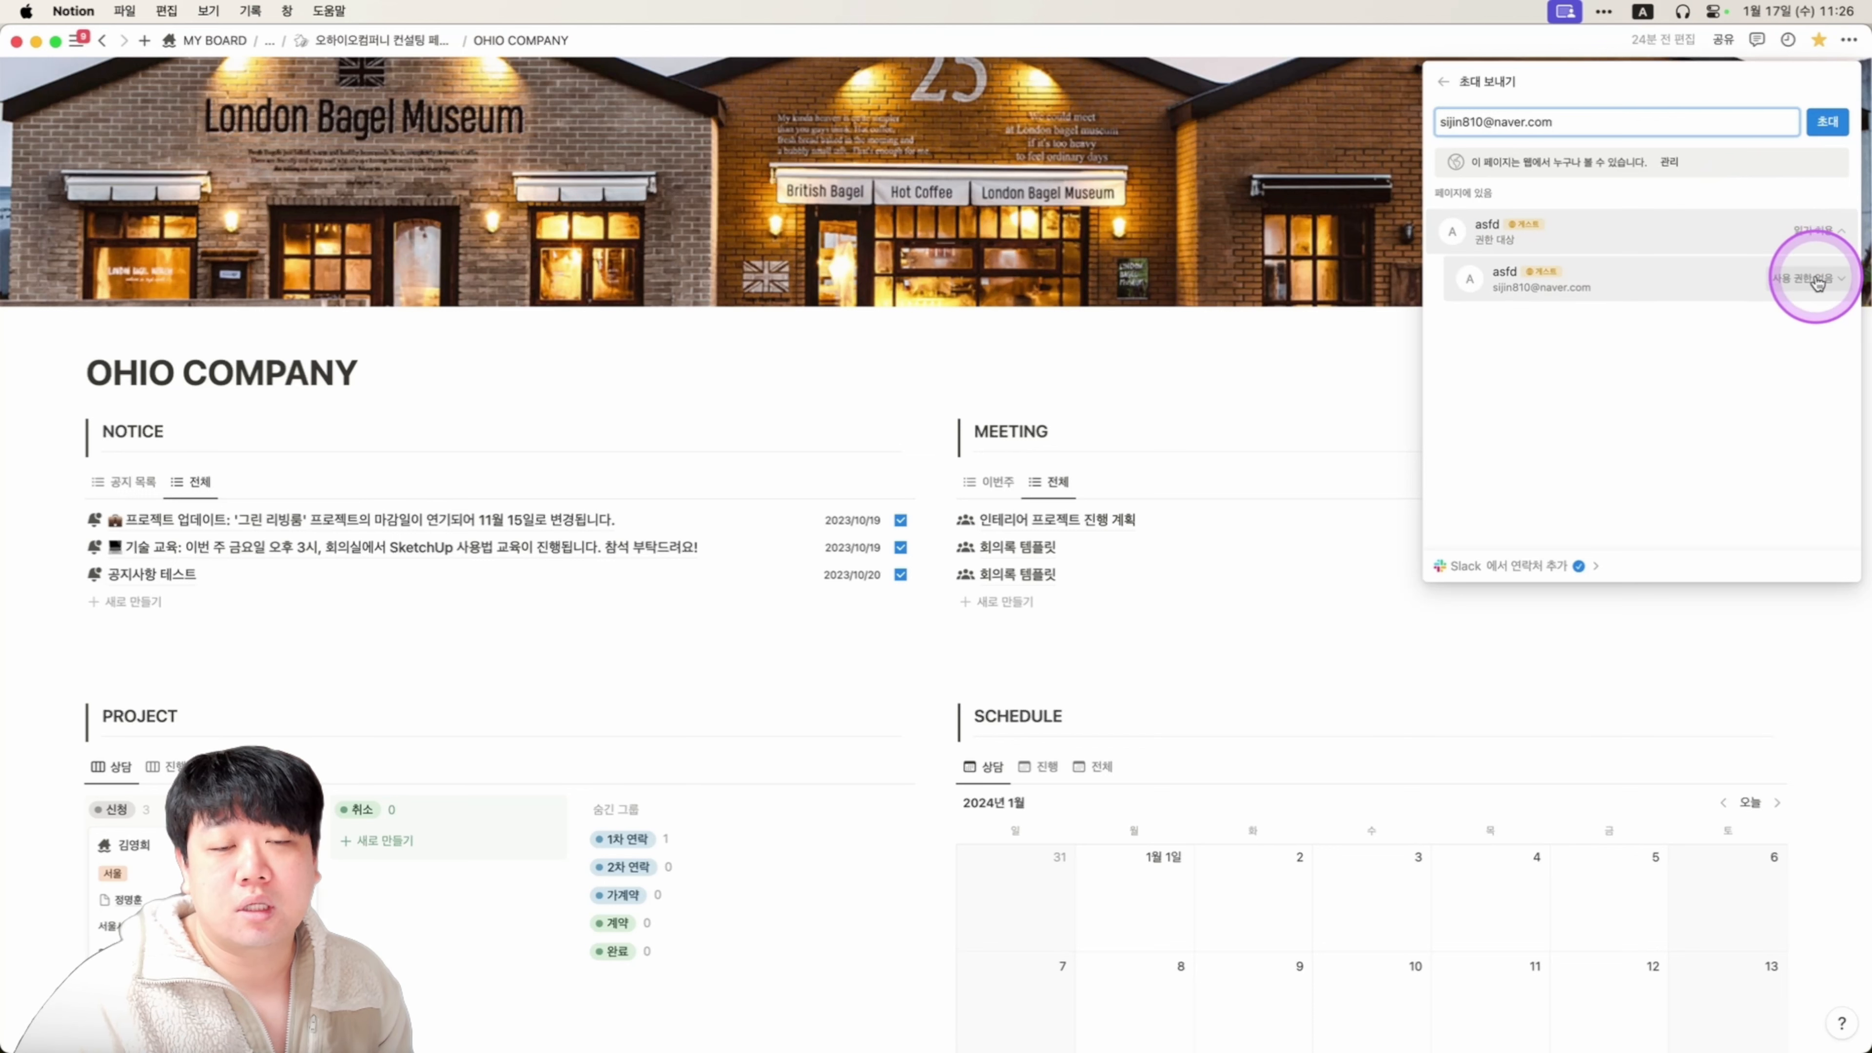
pyautogui.click(1807, 278)
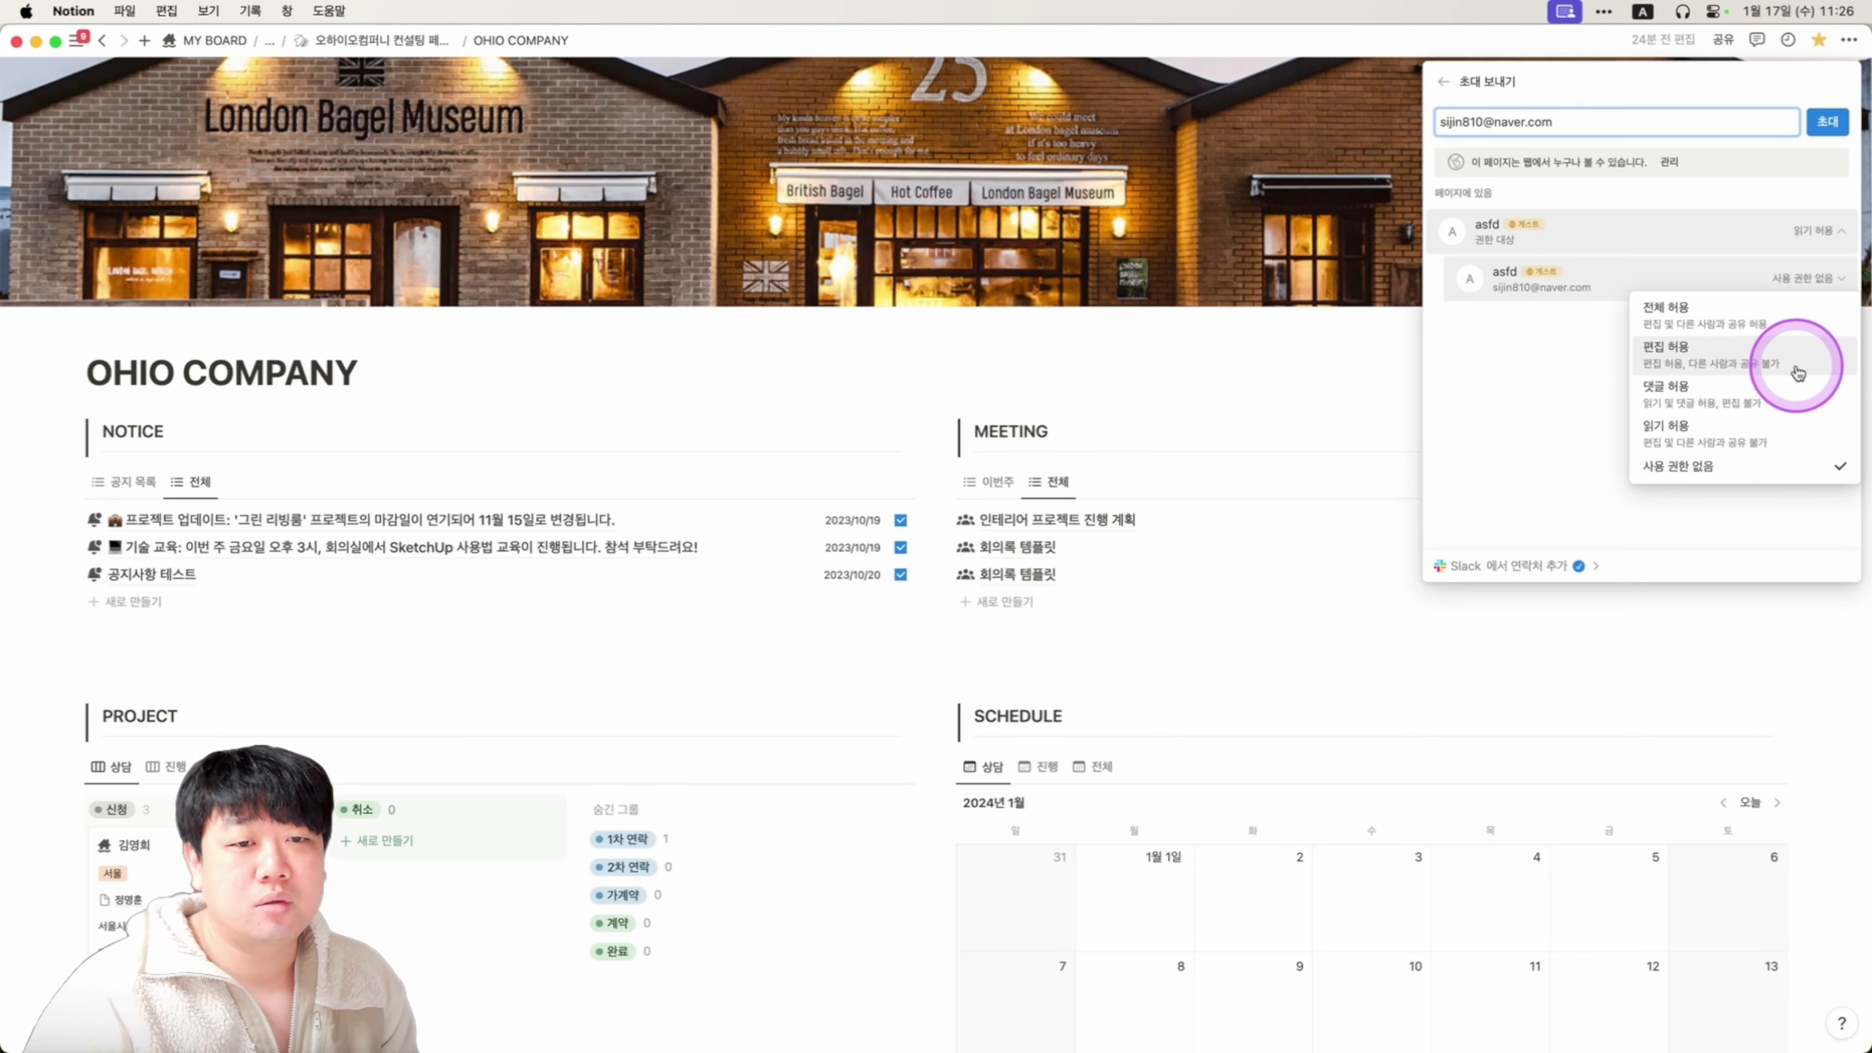
pyautogui.click(1596, 374)
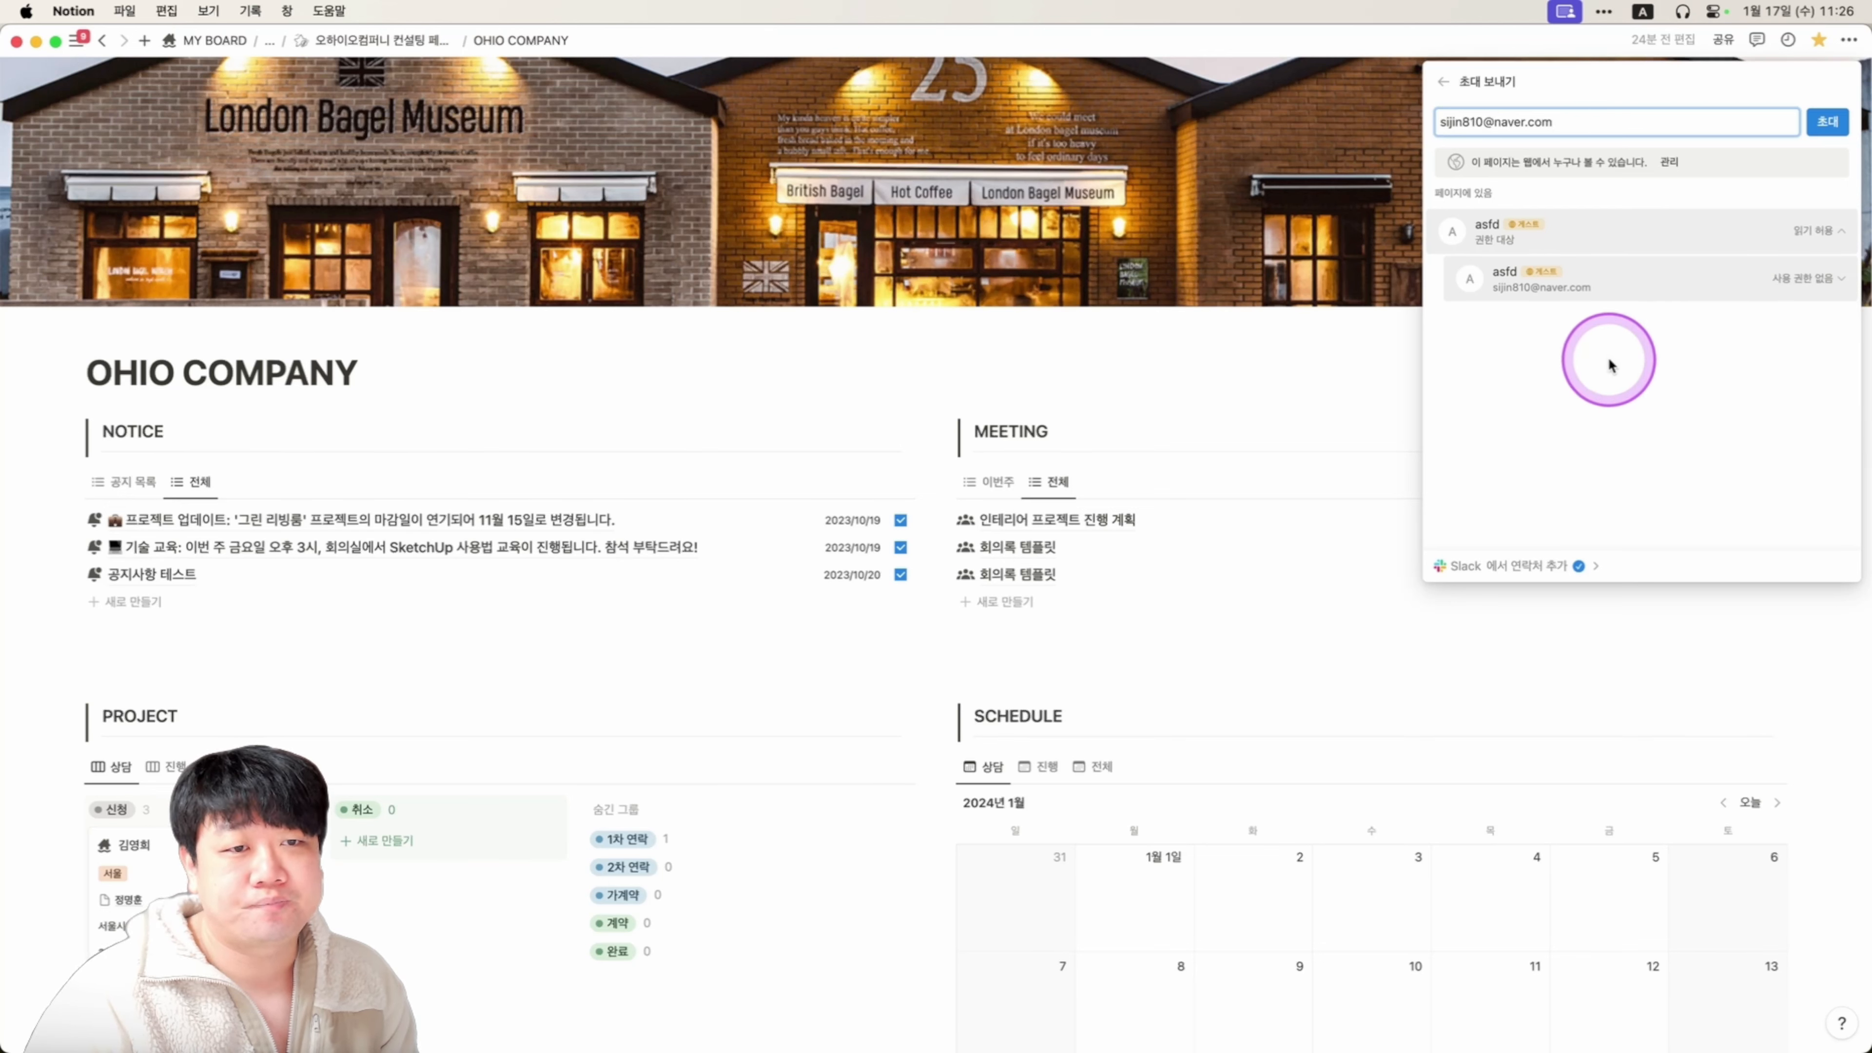
pyautogui.click(1321, 372)
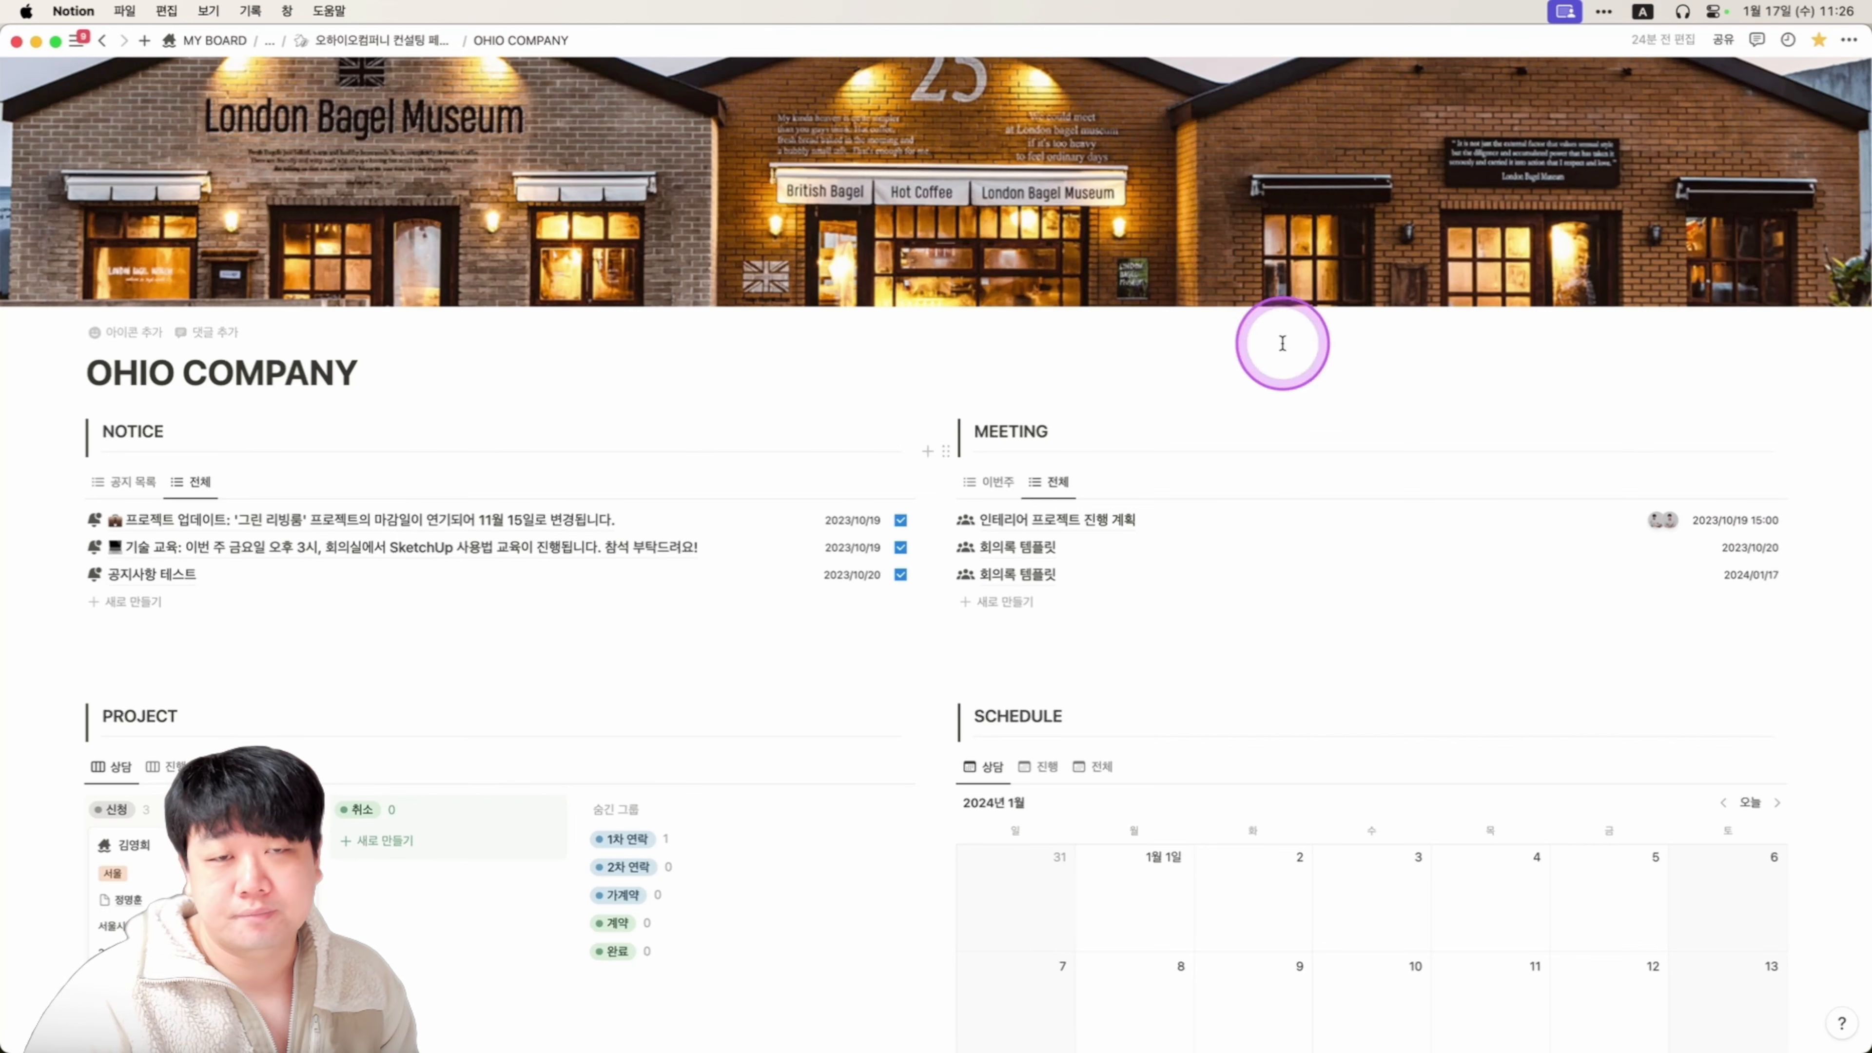
# Review OHIO COMPANY's 게시 settings: live on the web with template duplication allowed.
pyautogui.click(1724, 39)
pyautogui.click(1485, 79)
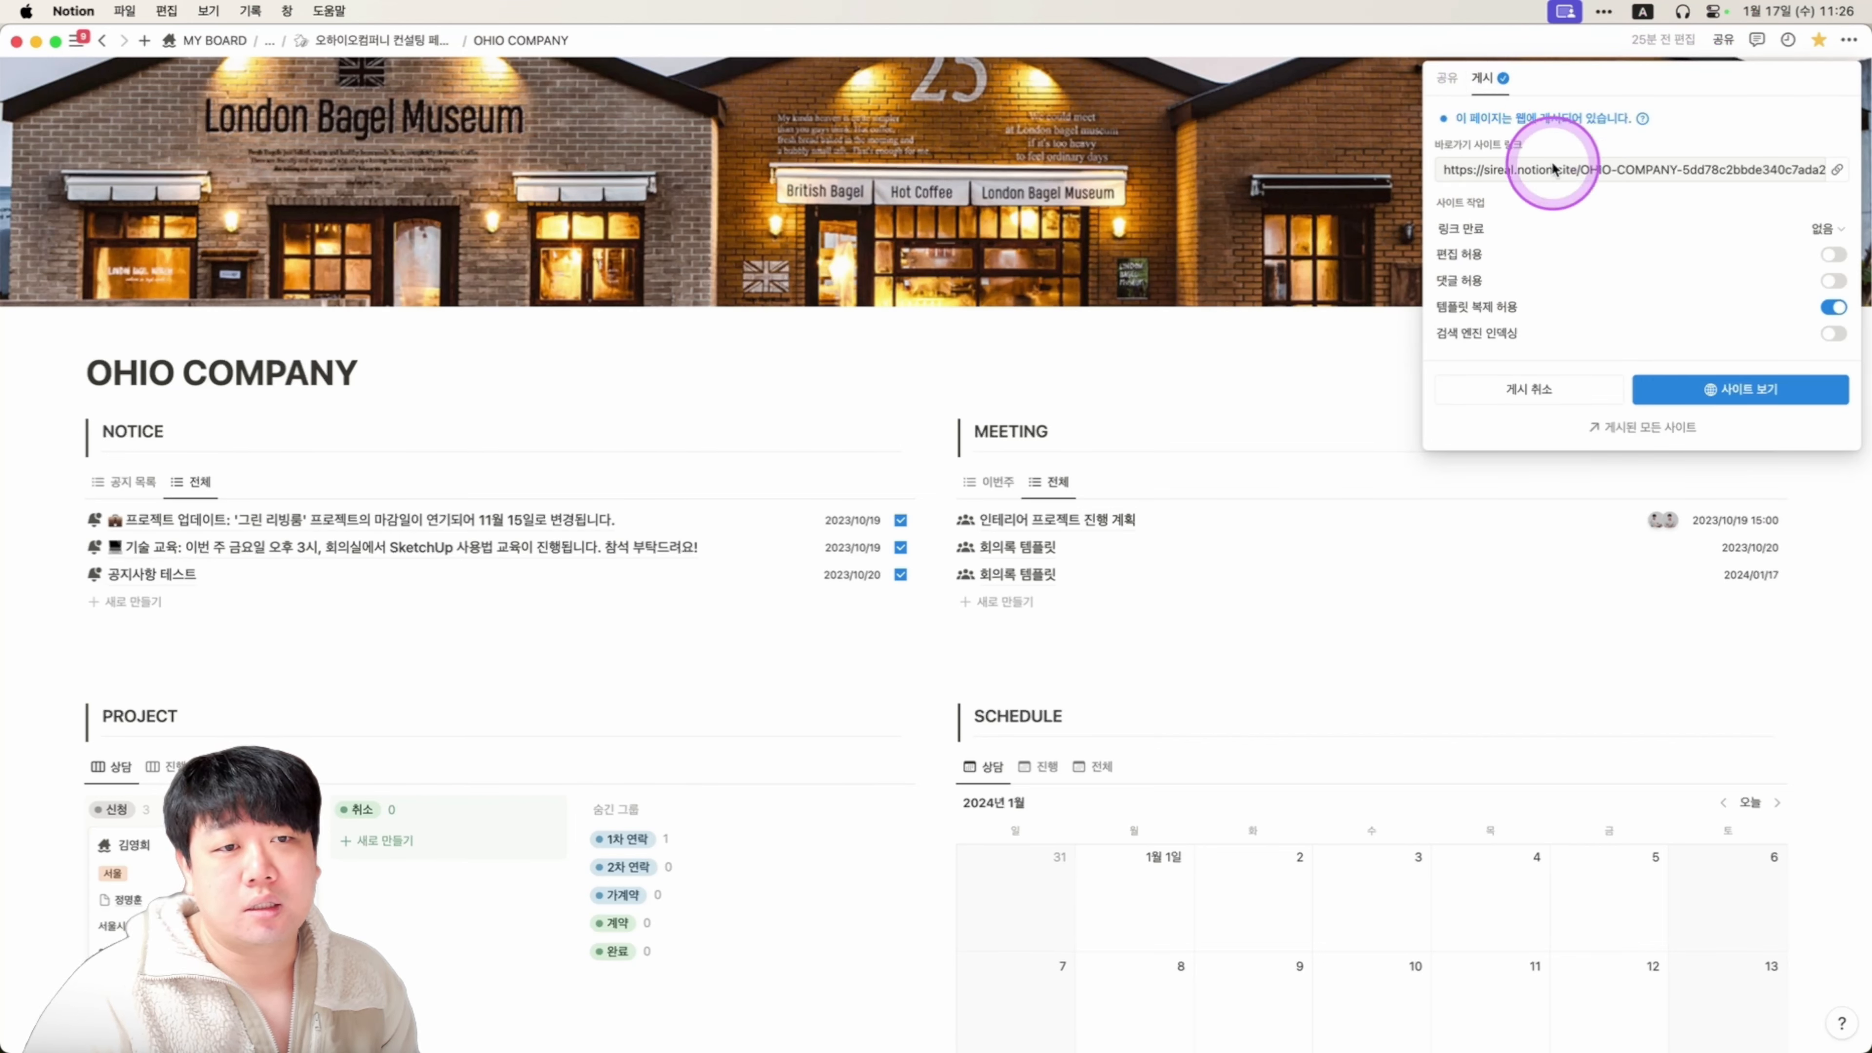
pyautogui.moveTo(1508, 295)
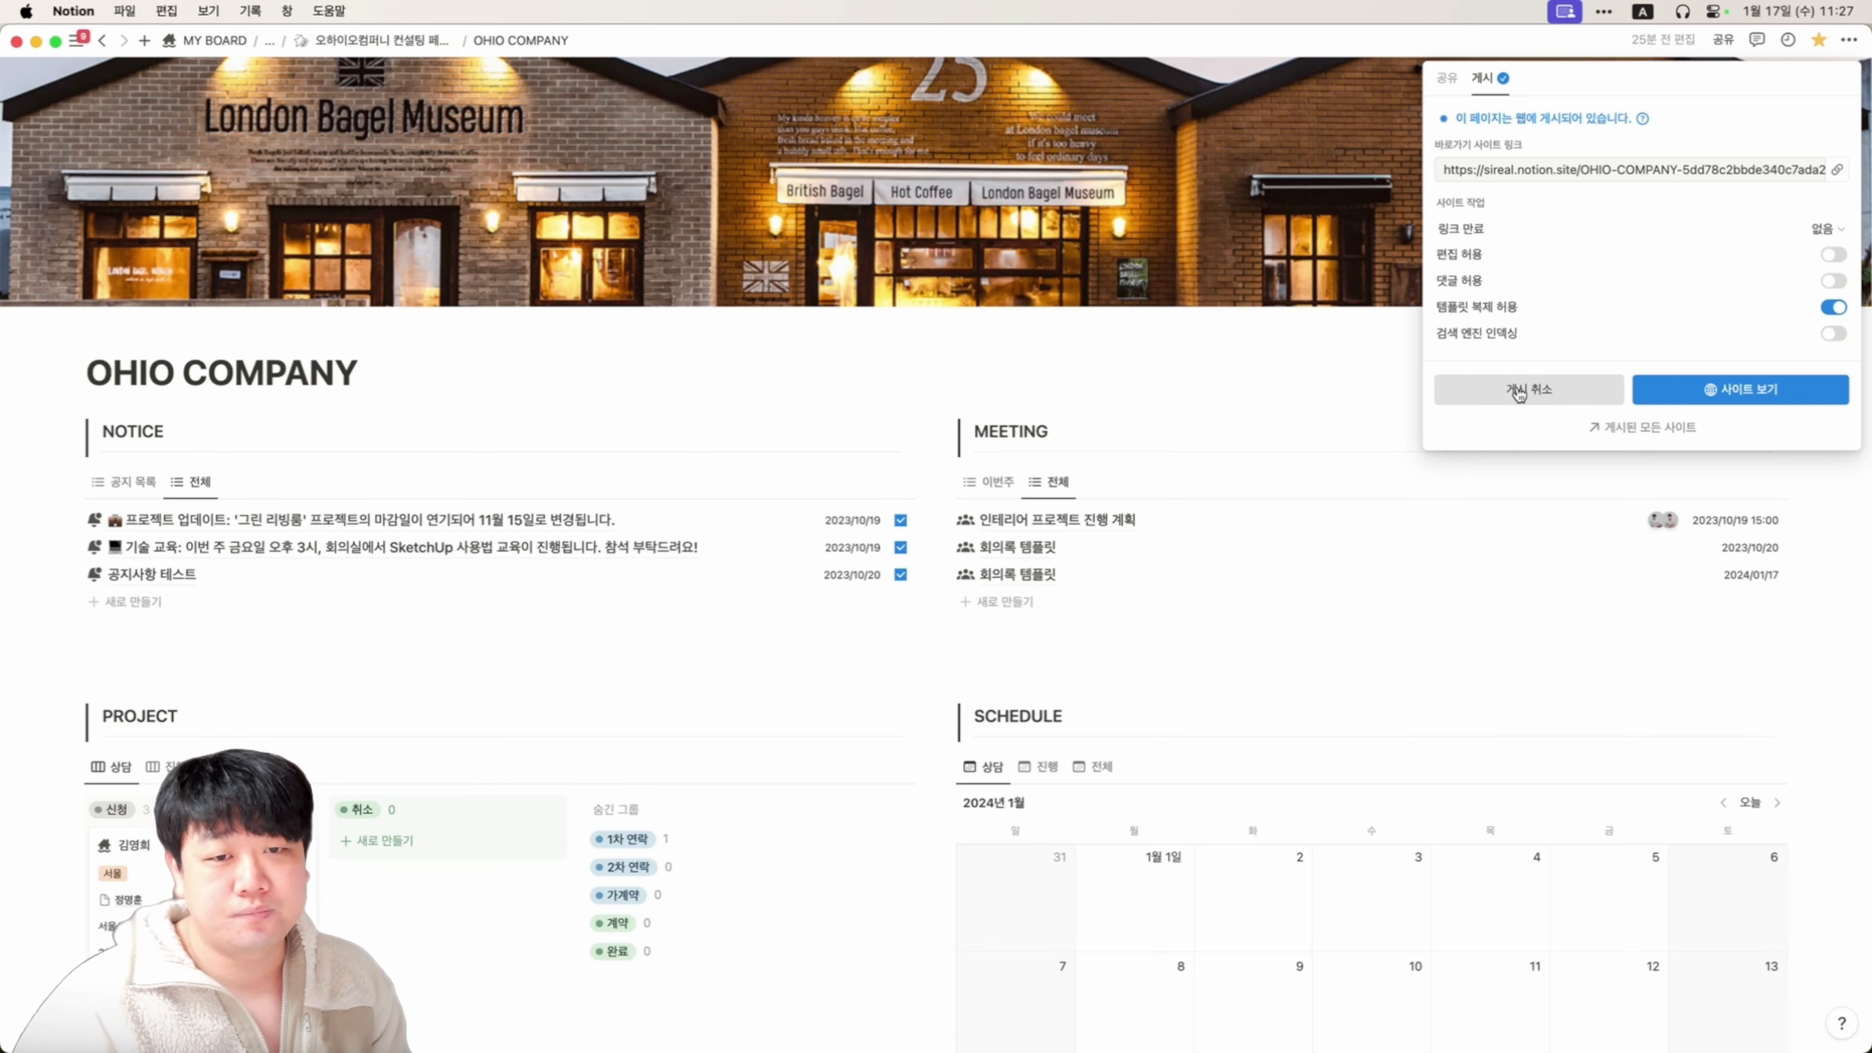
pyautogui.click(1601, 429)
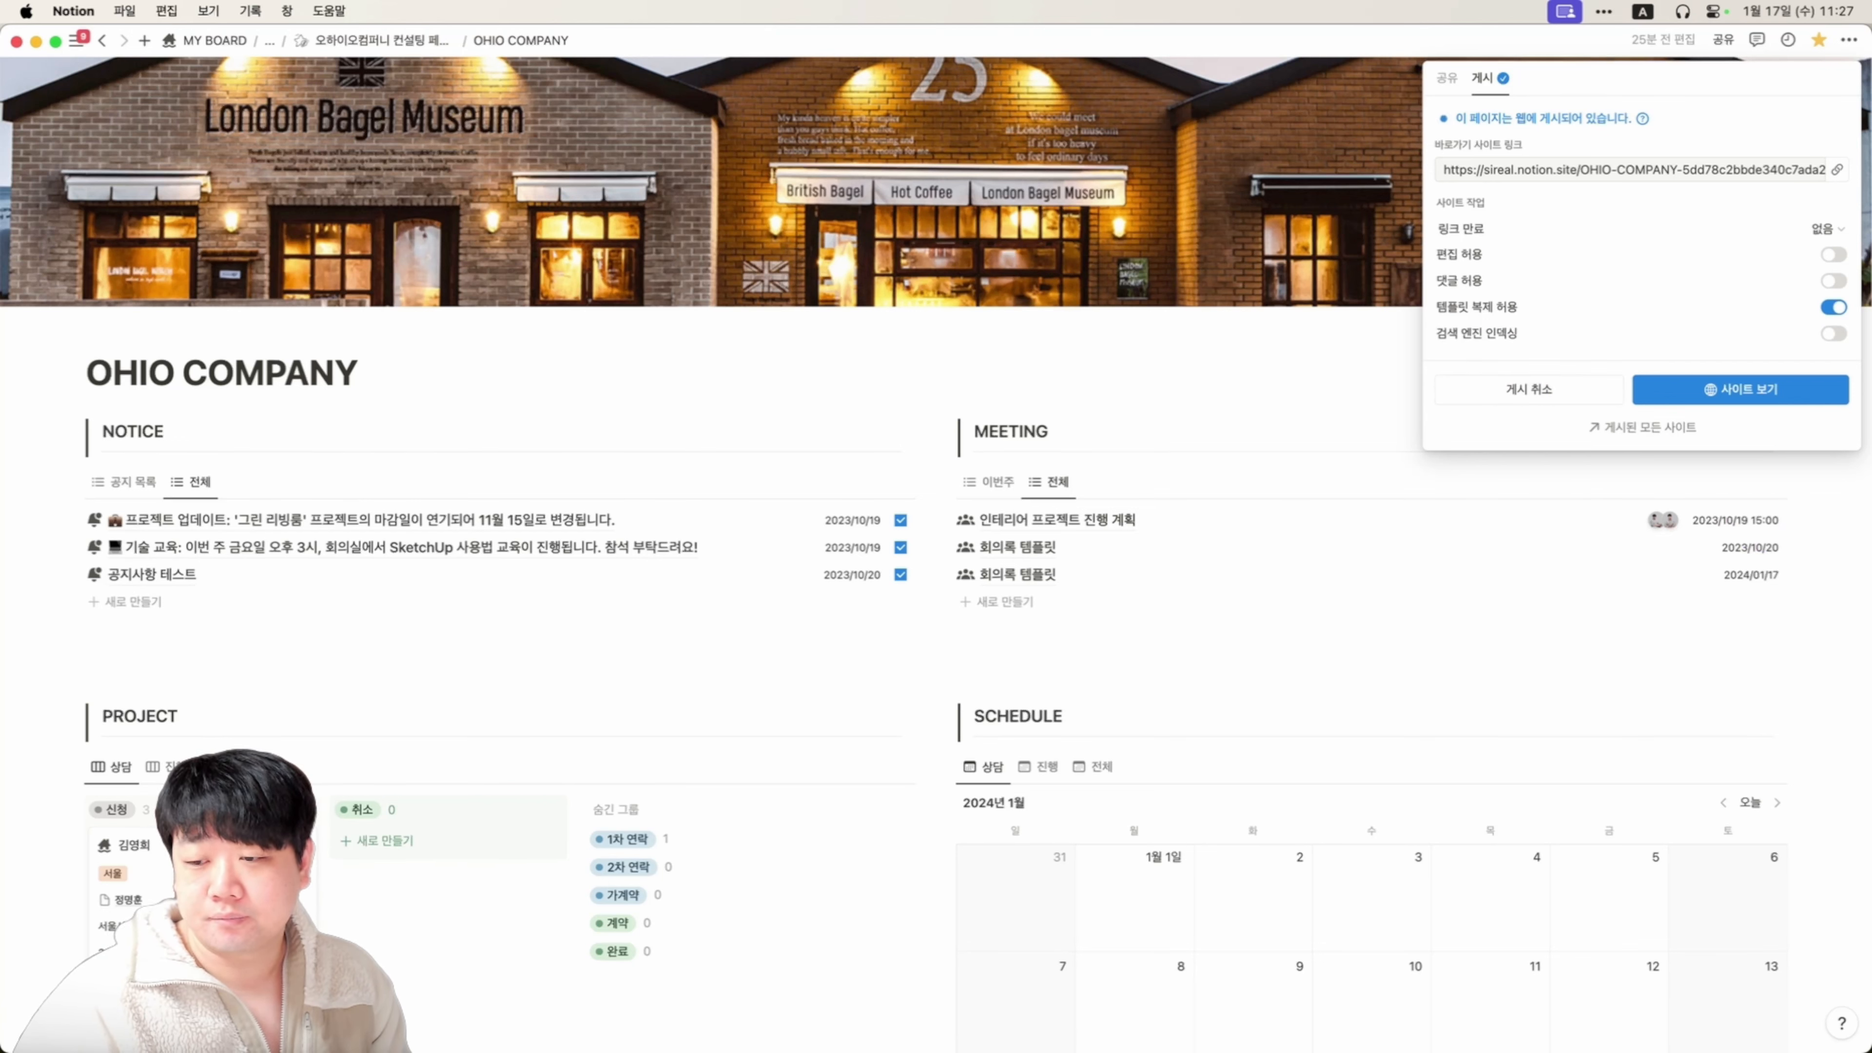